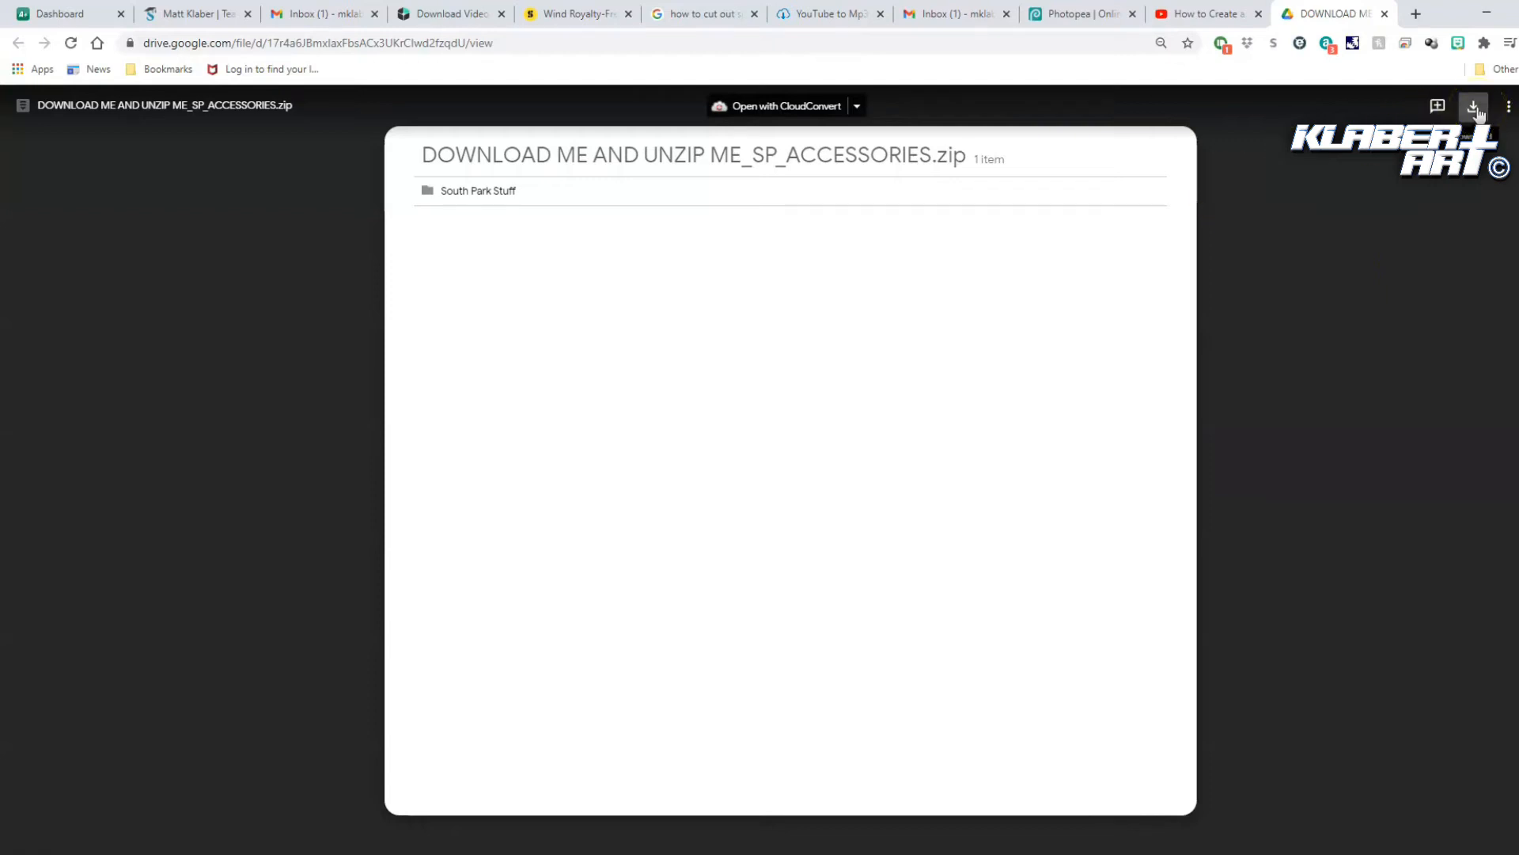
Download DOWNLOAD ME AND UNZIP ME_SP_ACCESSORIES.zip from Google Drive without a virus scan and show it in its folder
left_click(1473, 108)
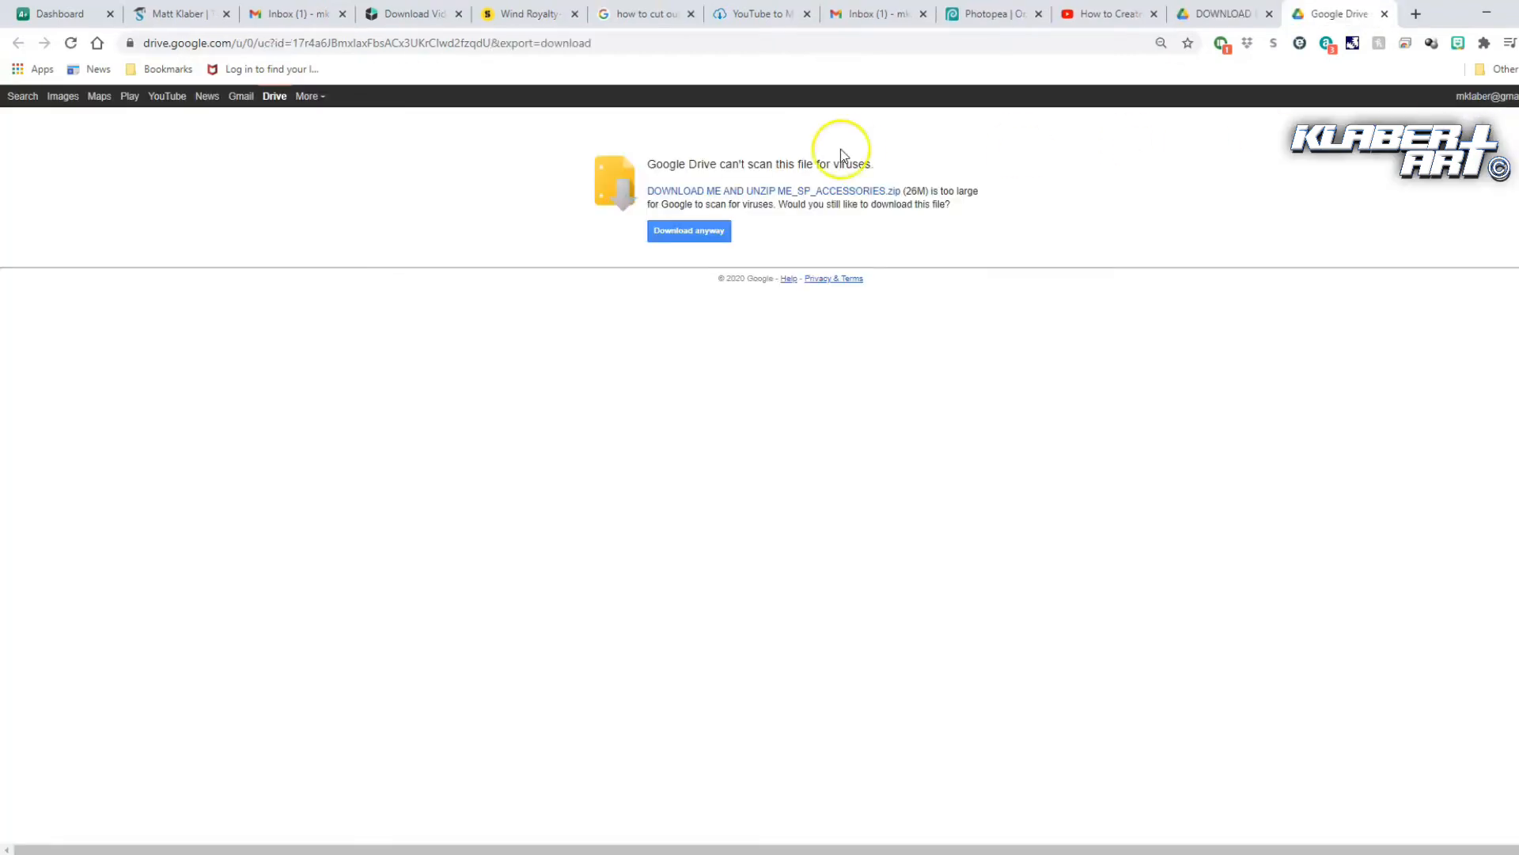
left_click(689, 230)
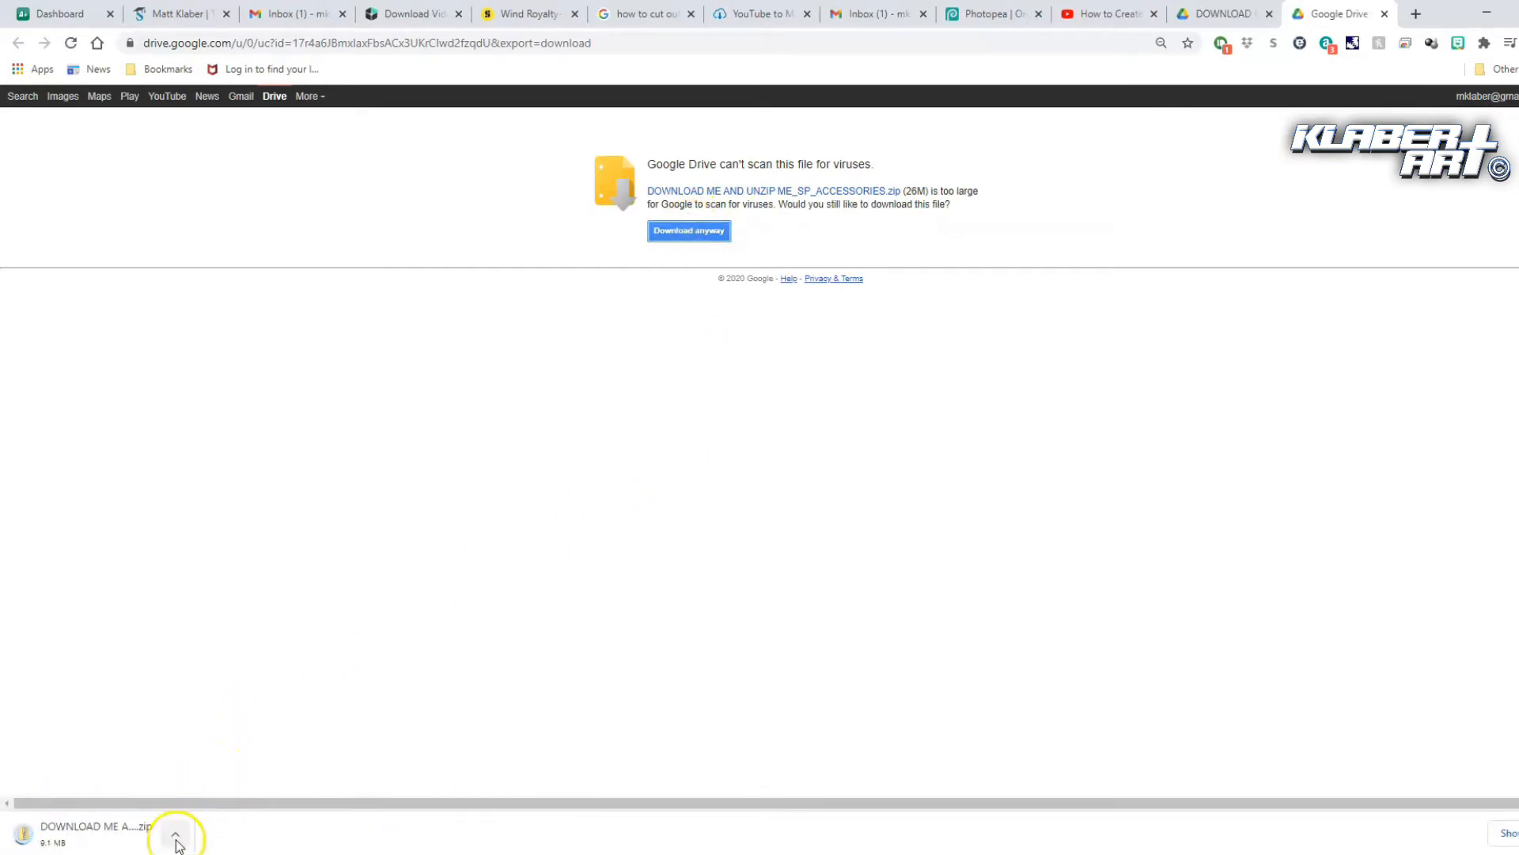
left_click(175, 835)
left_click(208, 784)
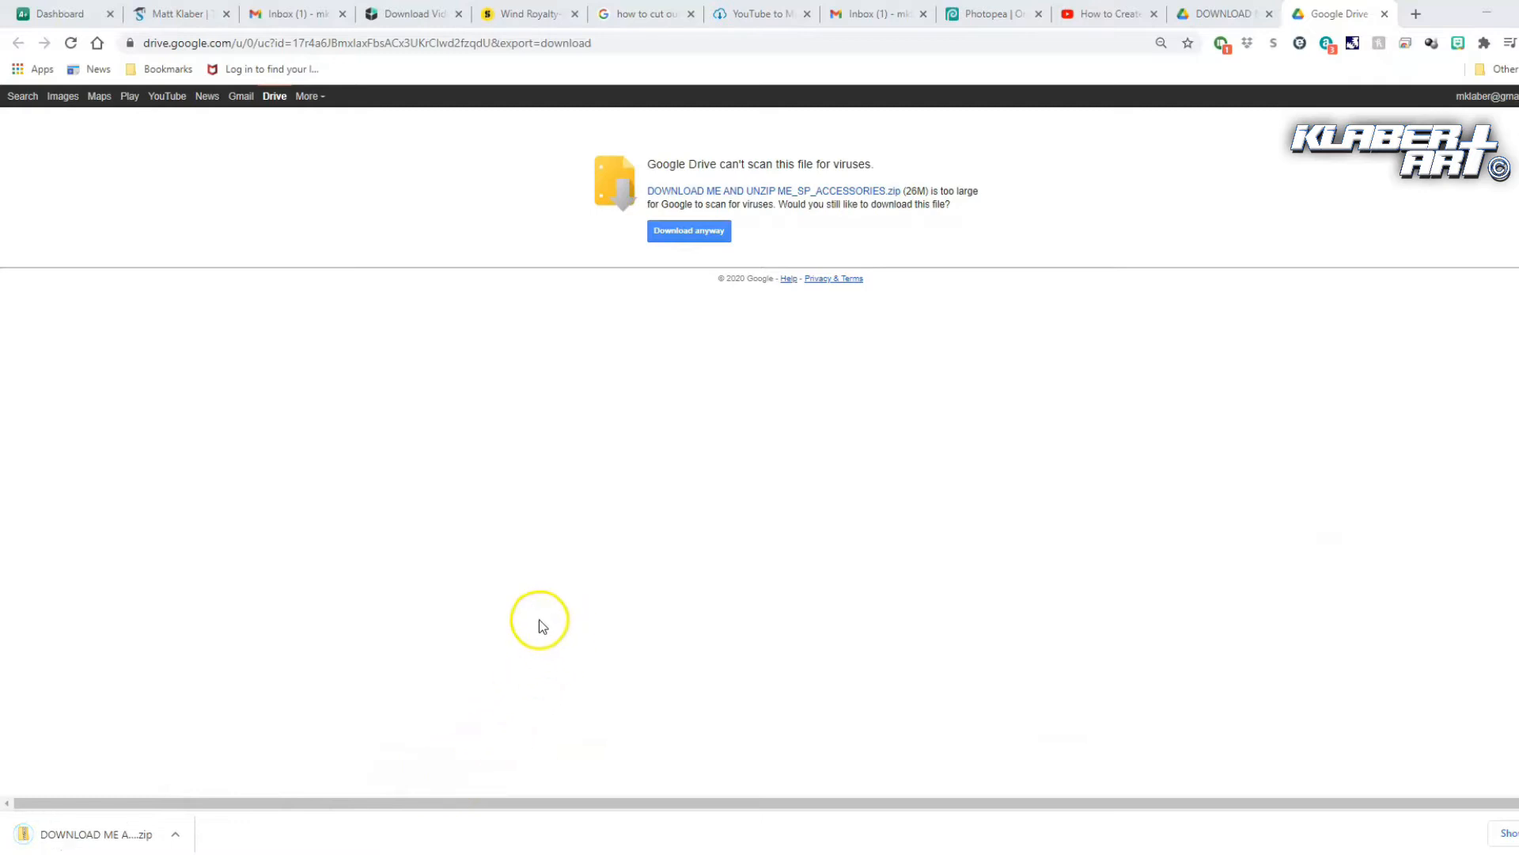
left_click(176, 835)
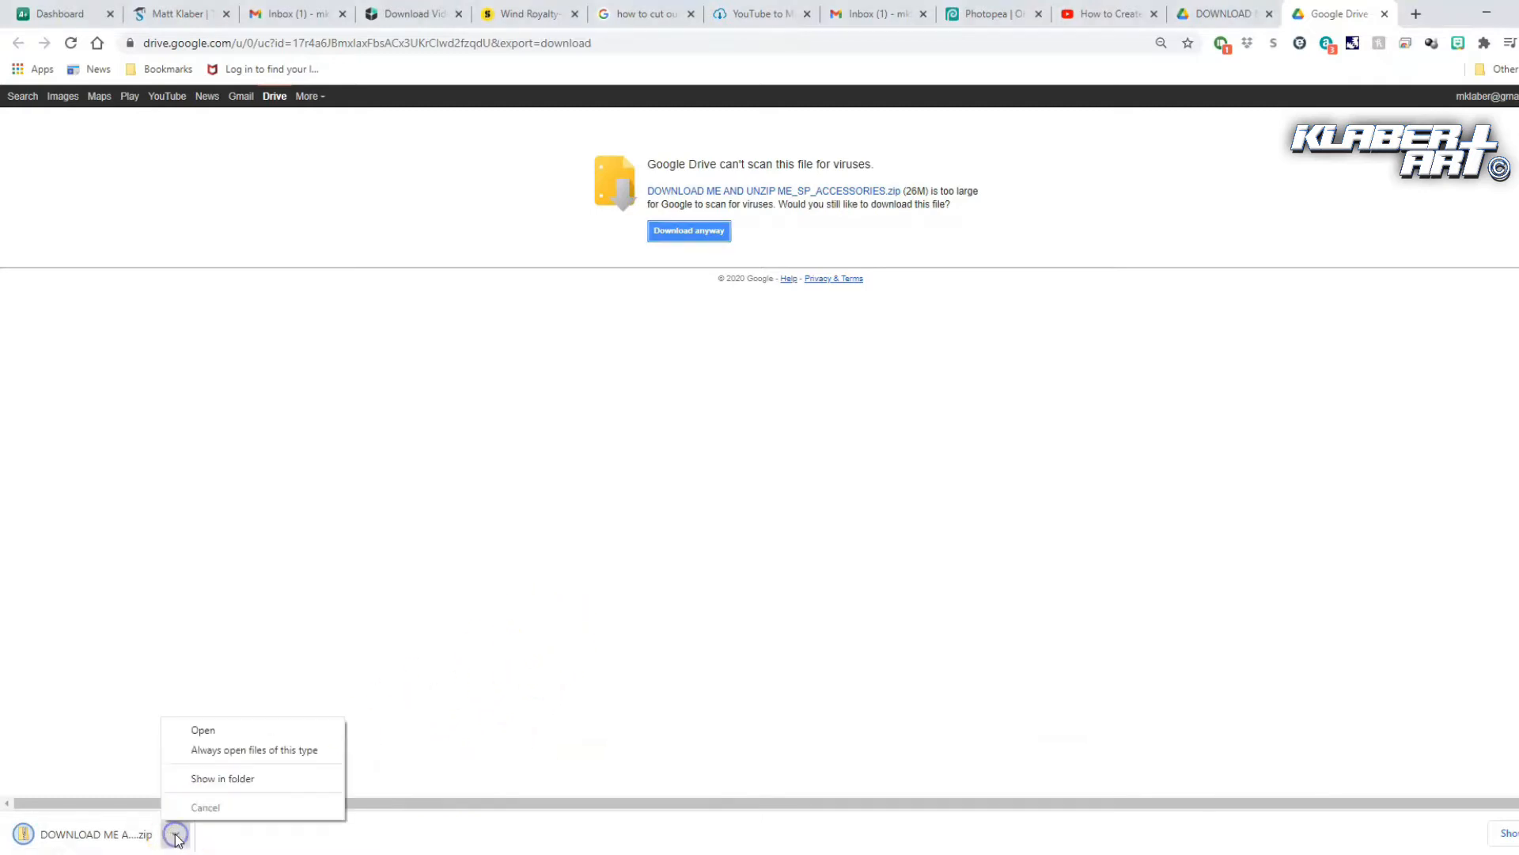
left_click(213, 780)
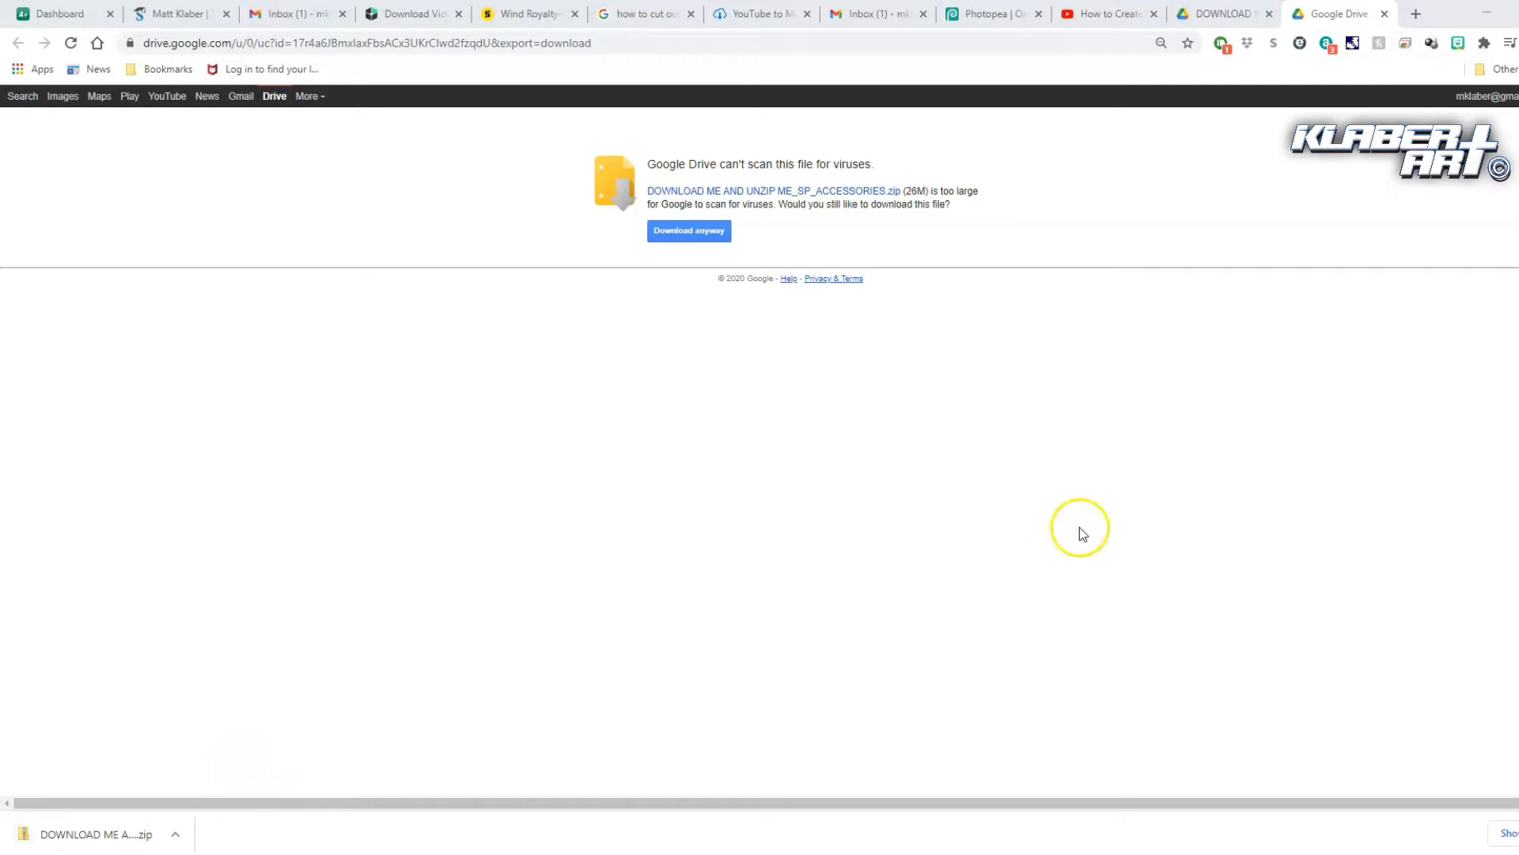
Locate the downloaded accessories zip in the Downloads folder and extract all its contents to the suggested destination folder
left_click_drag(1424, 83, 671, 177)
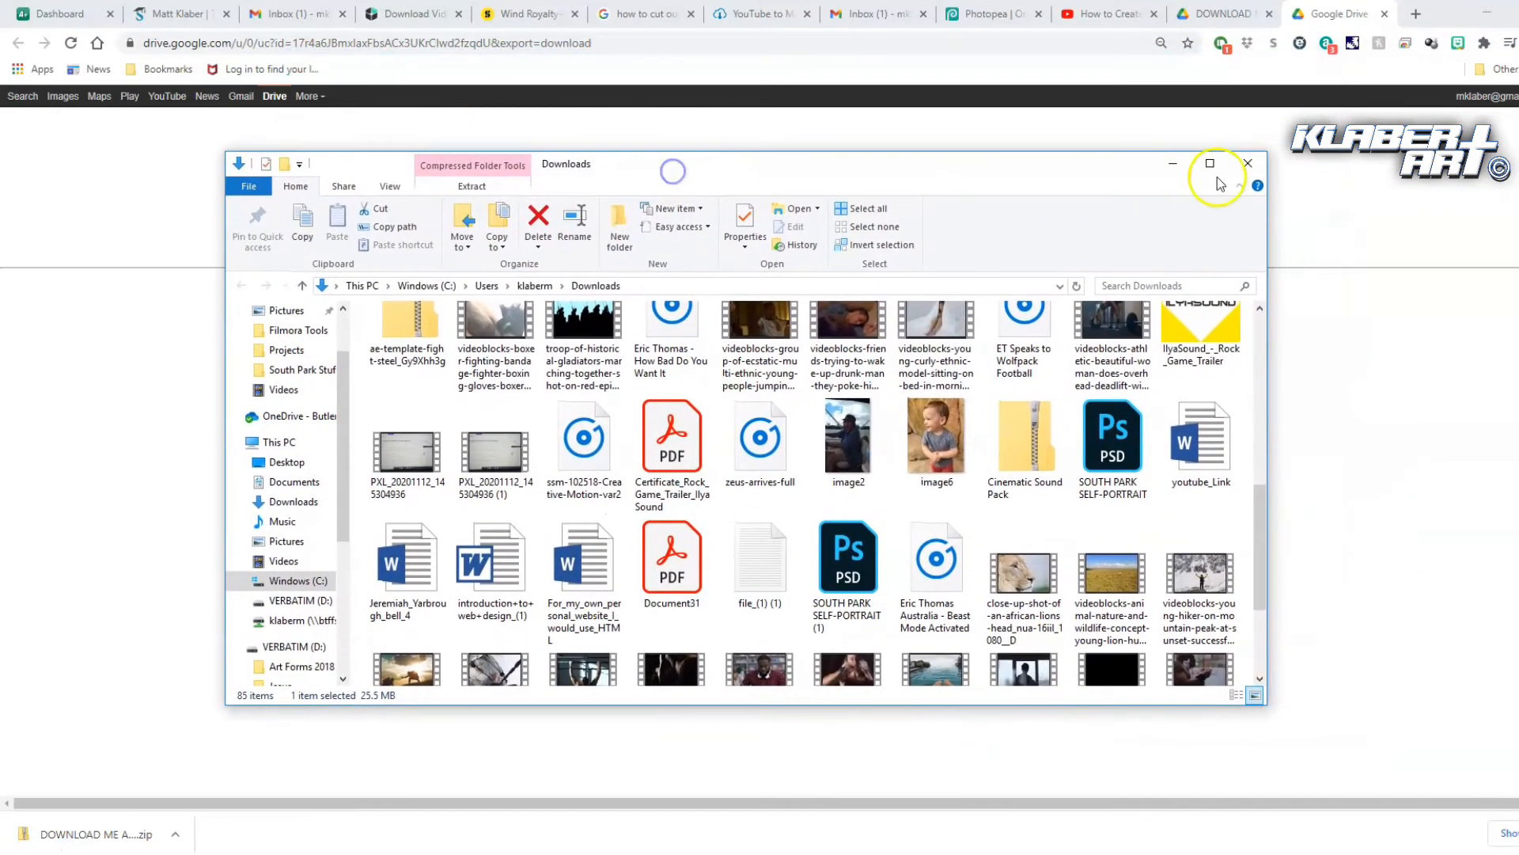
left_click(1174, 165)
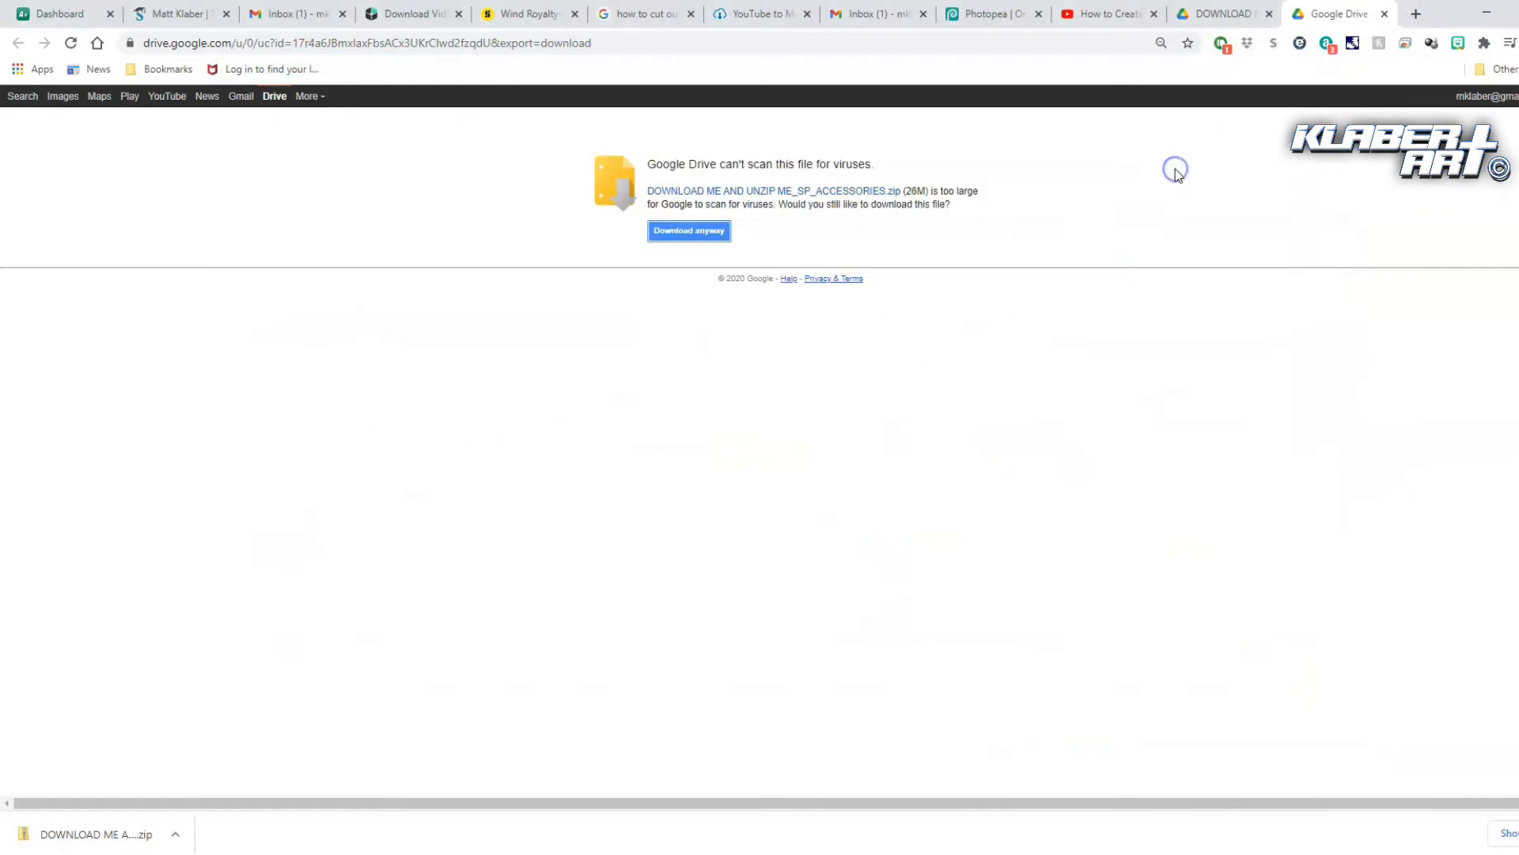
left_click(177, 835)
left_click(221, 779)
left_click(732, 618)
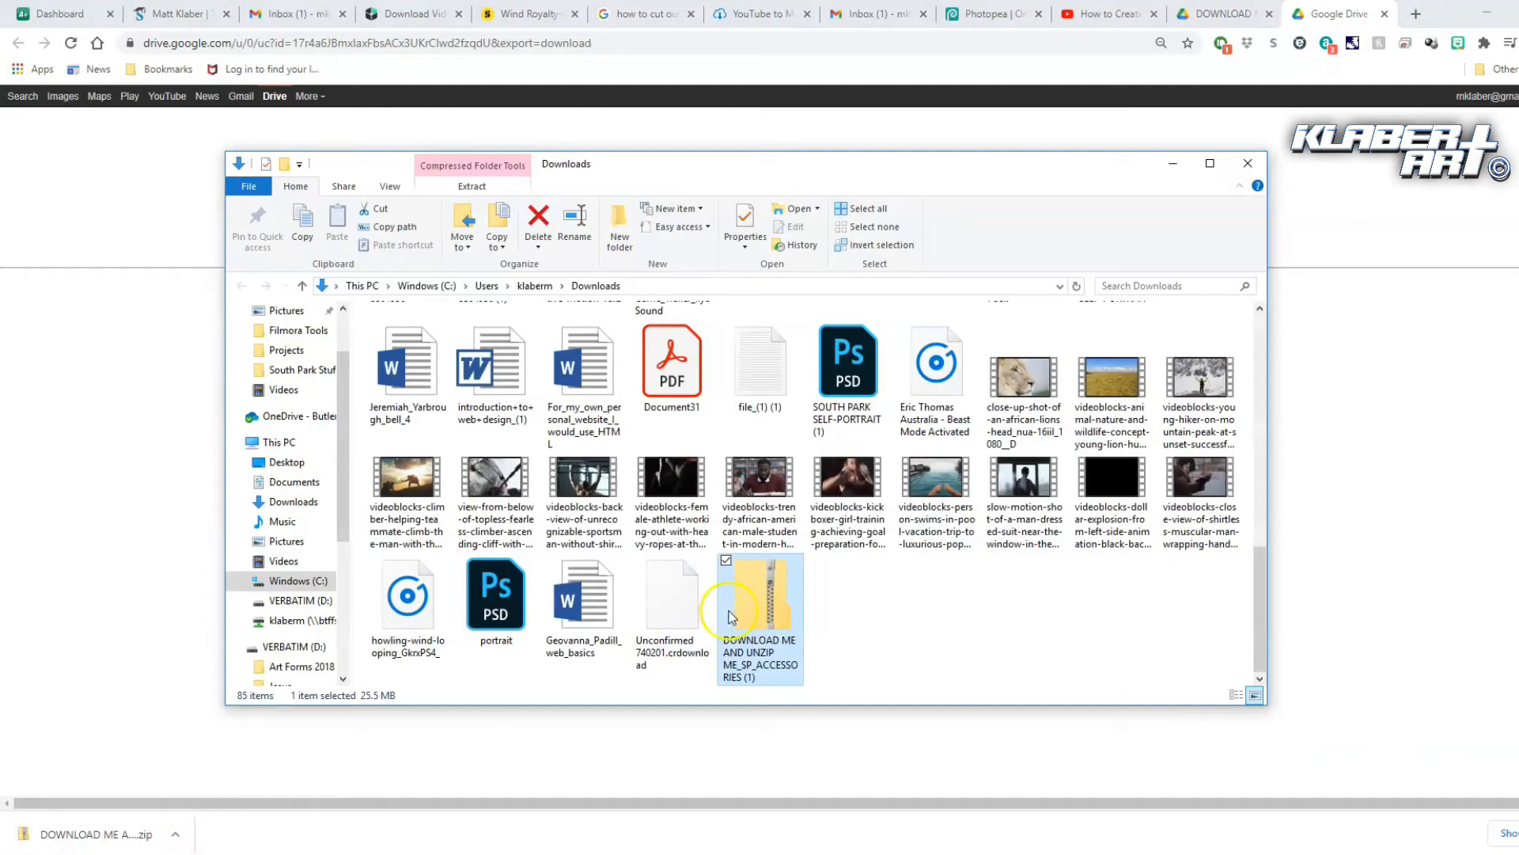
right_click(755, 609)
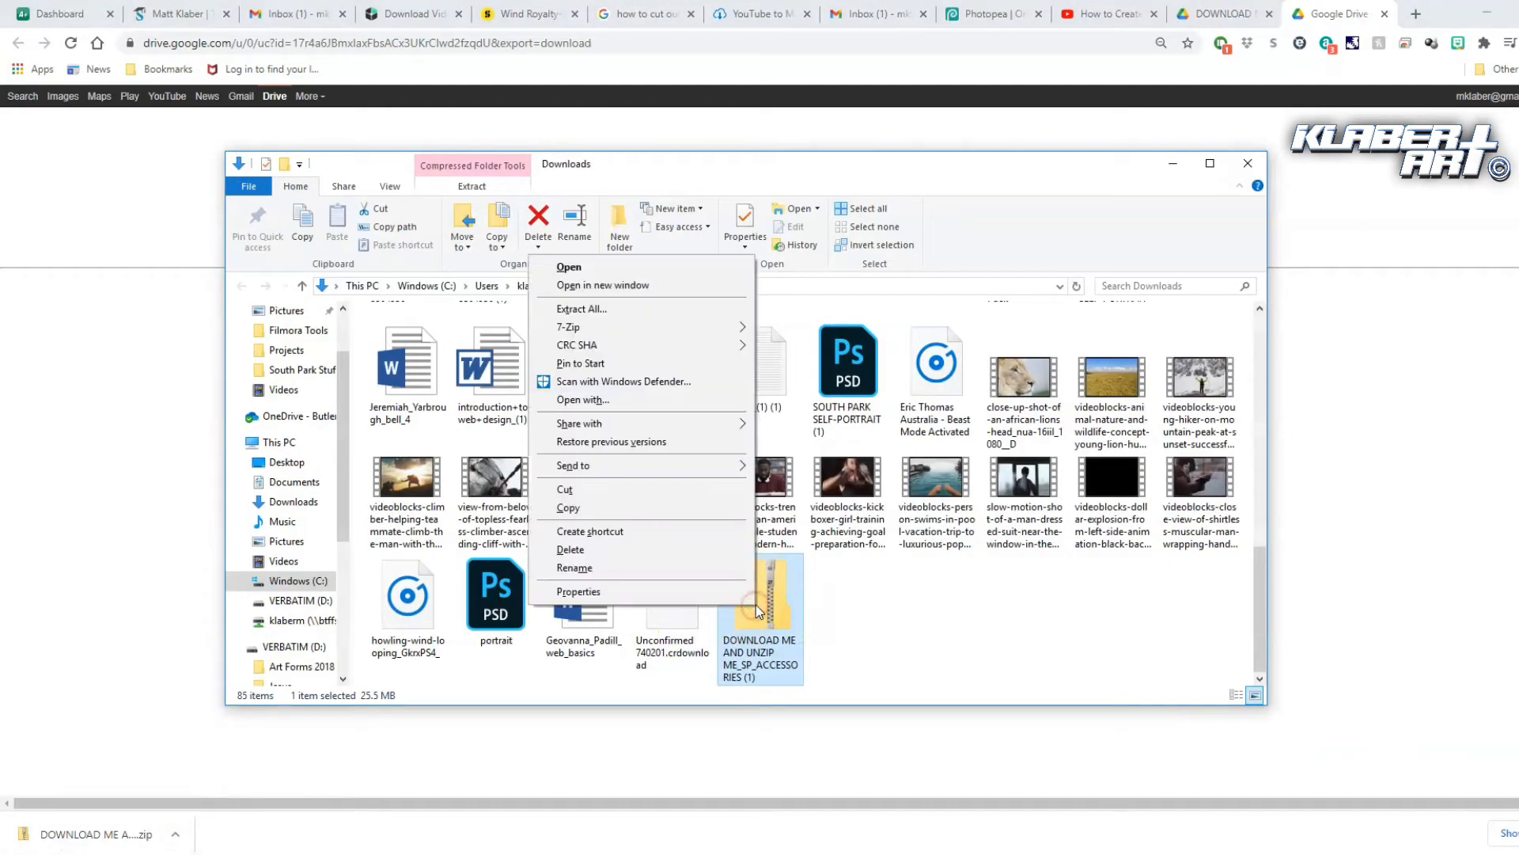
left_click(620, 308)
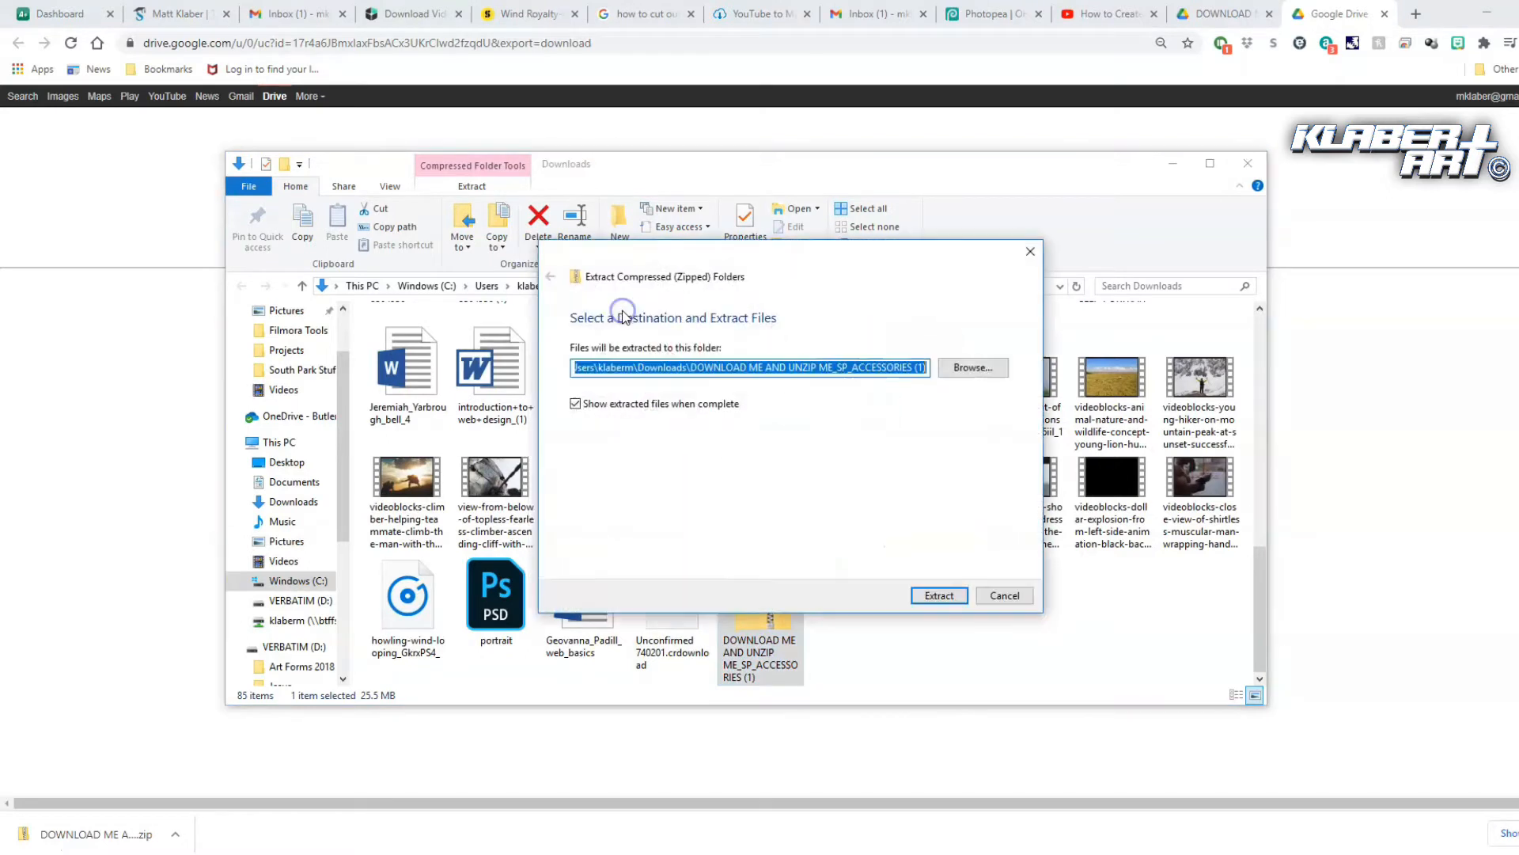
left_click(942, 596)
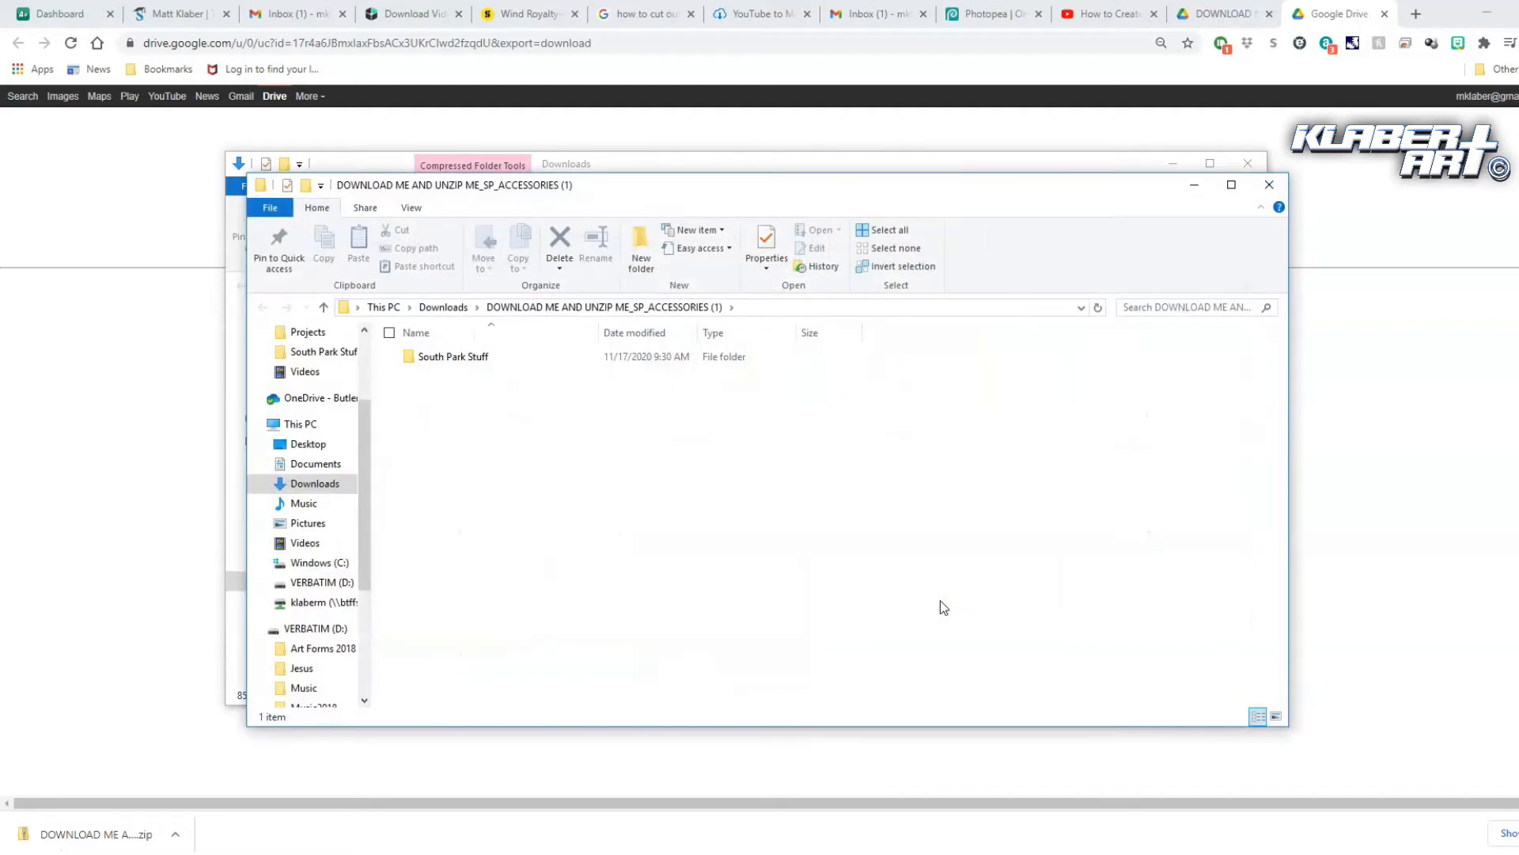
Delete the accessories zip file from the Downloads folder and close that folder window
left_click(1075, 164)
right_click(760, 600)
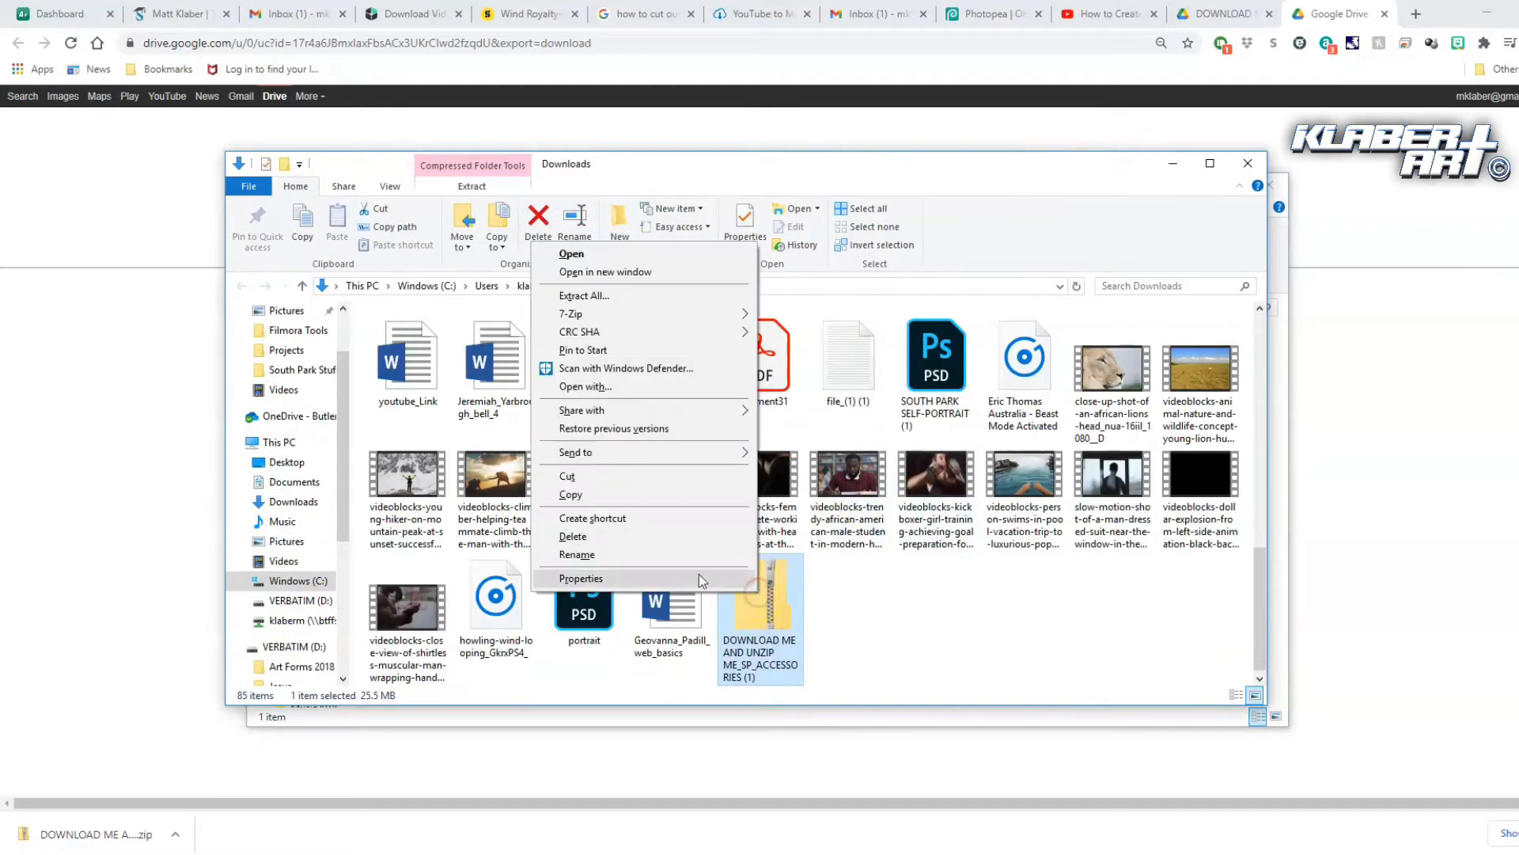
left_click(657, 536)
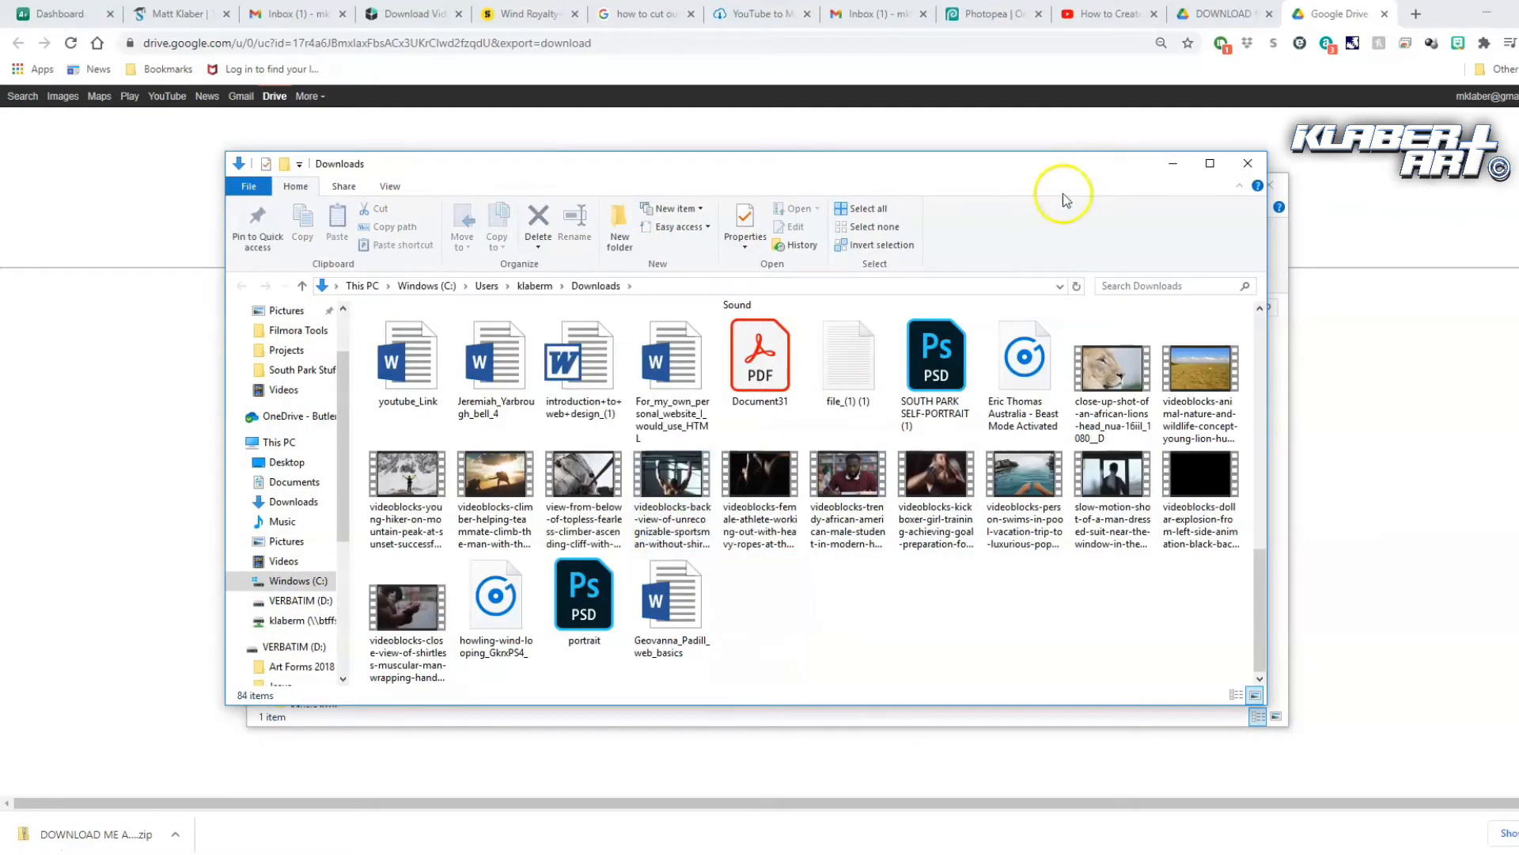
left_click(1248, 163)
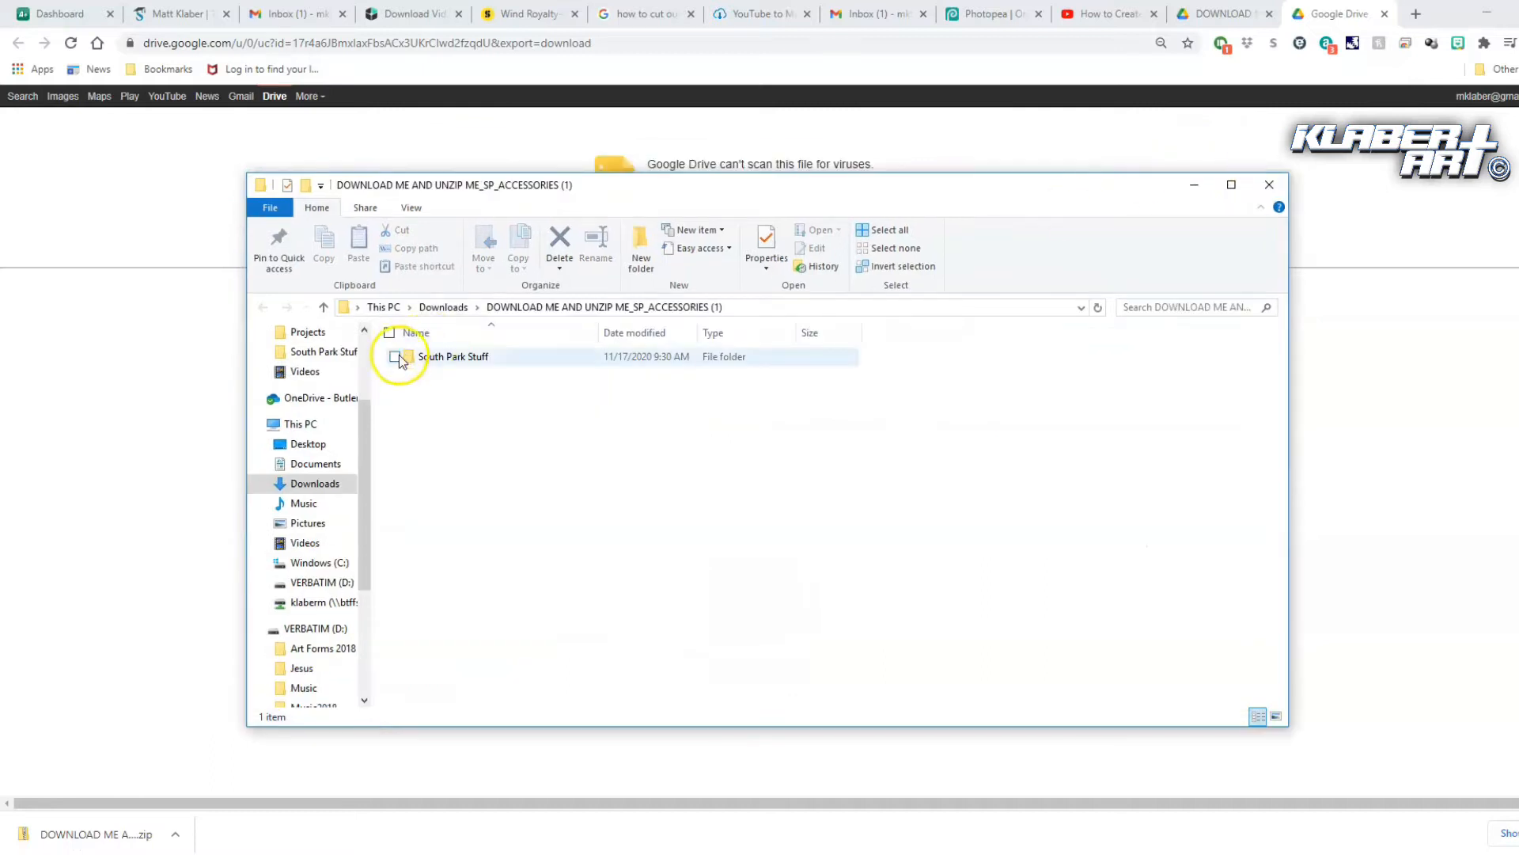
Go to Downloads and open the South Park Stuff folder inside the extracted DOWNLOAD ME AND UNZIP ME_SP_ACCESSORIES (1) folder
left_click(442, 307)
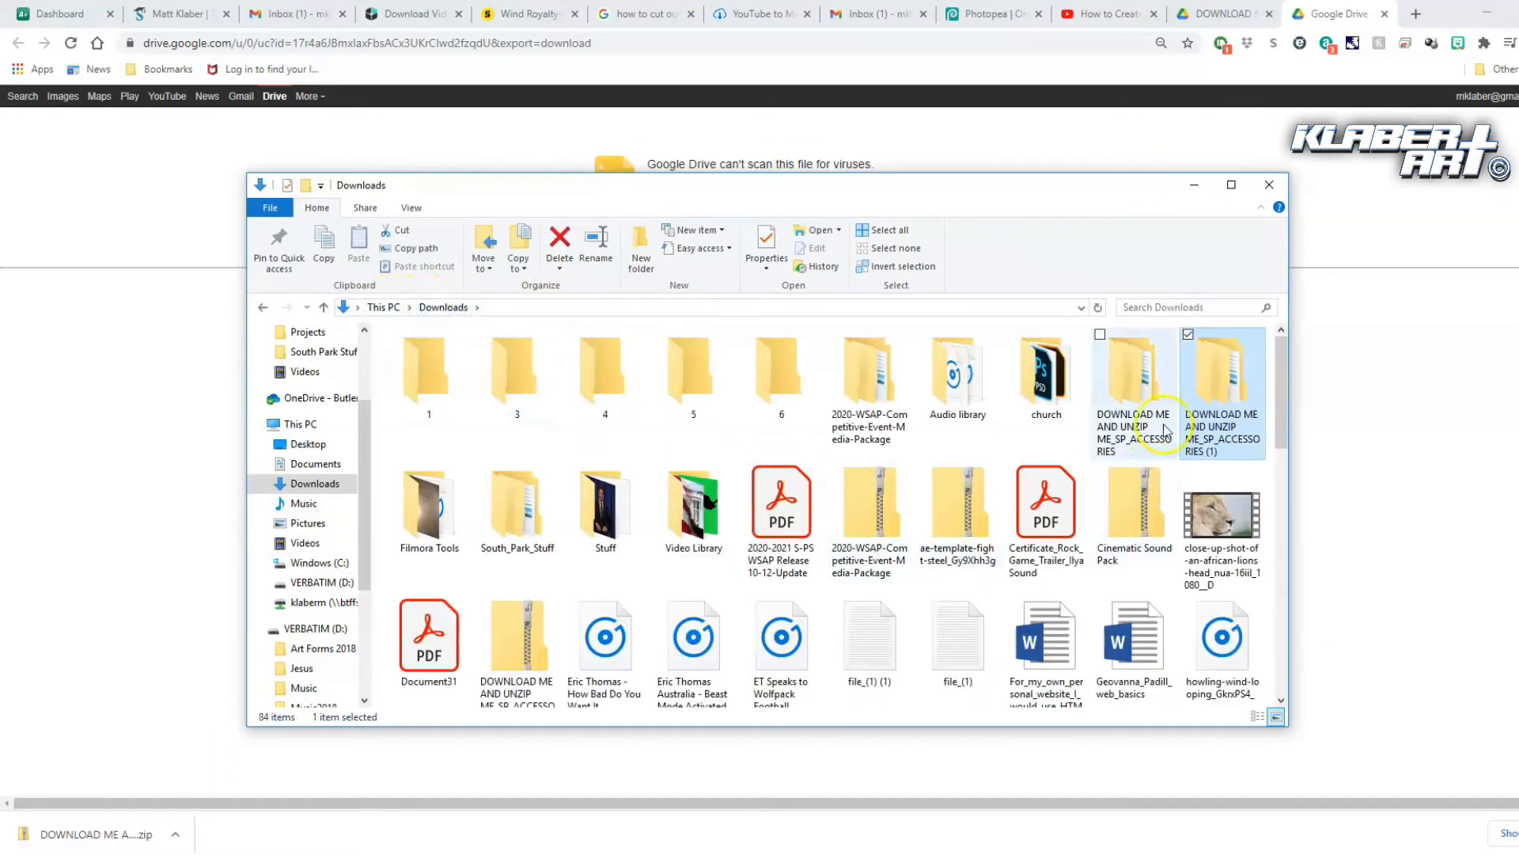
double_click(1219, 392)
left_click(441, 357)
double_click(441, 358)
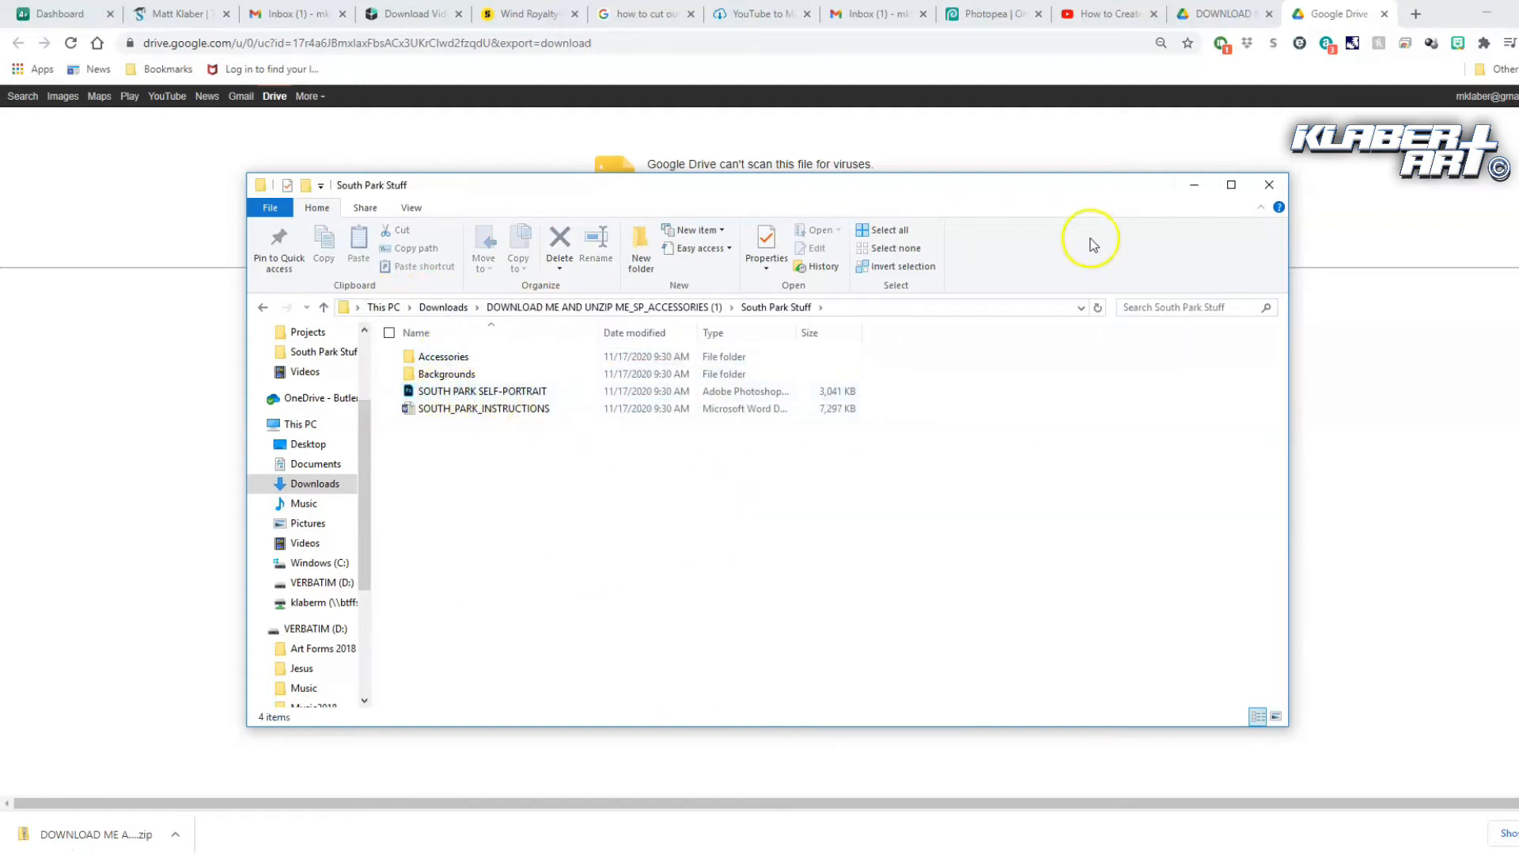
Switch to Photopea and open the SOUTH PARK SELF-PORTRAIT file from the extracted South Park Stuff folder
left_click(999, 15)
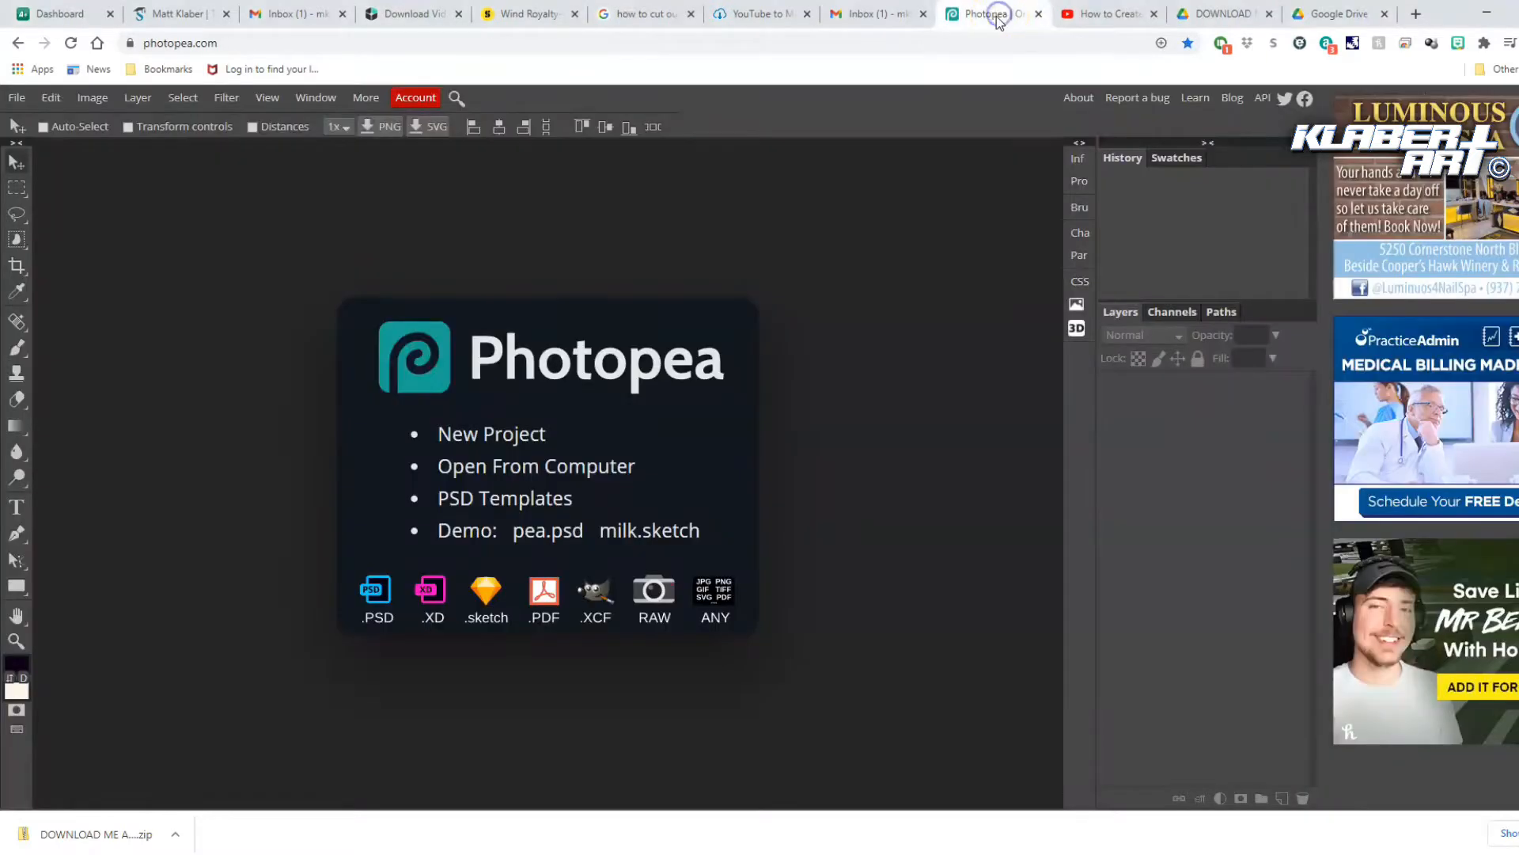
left_click(17, 97)
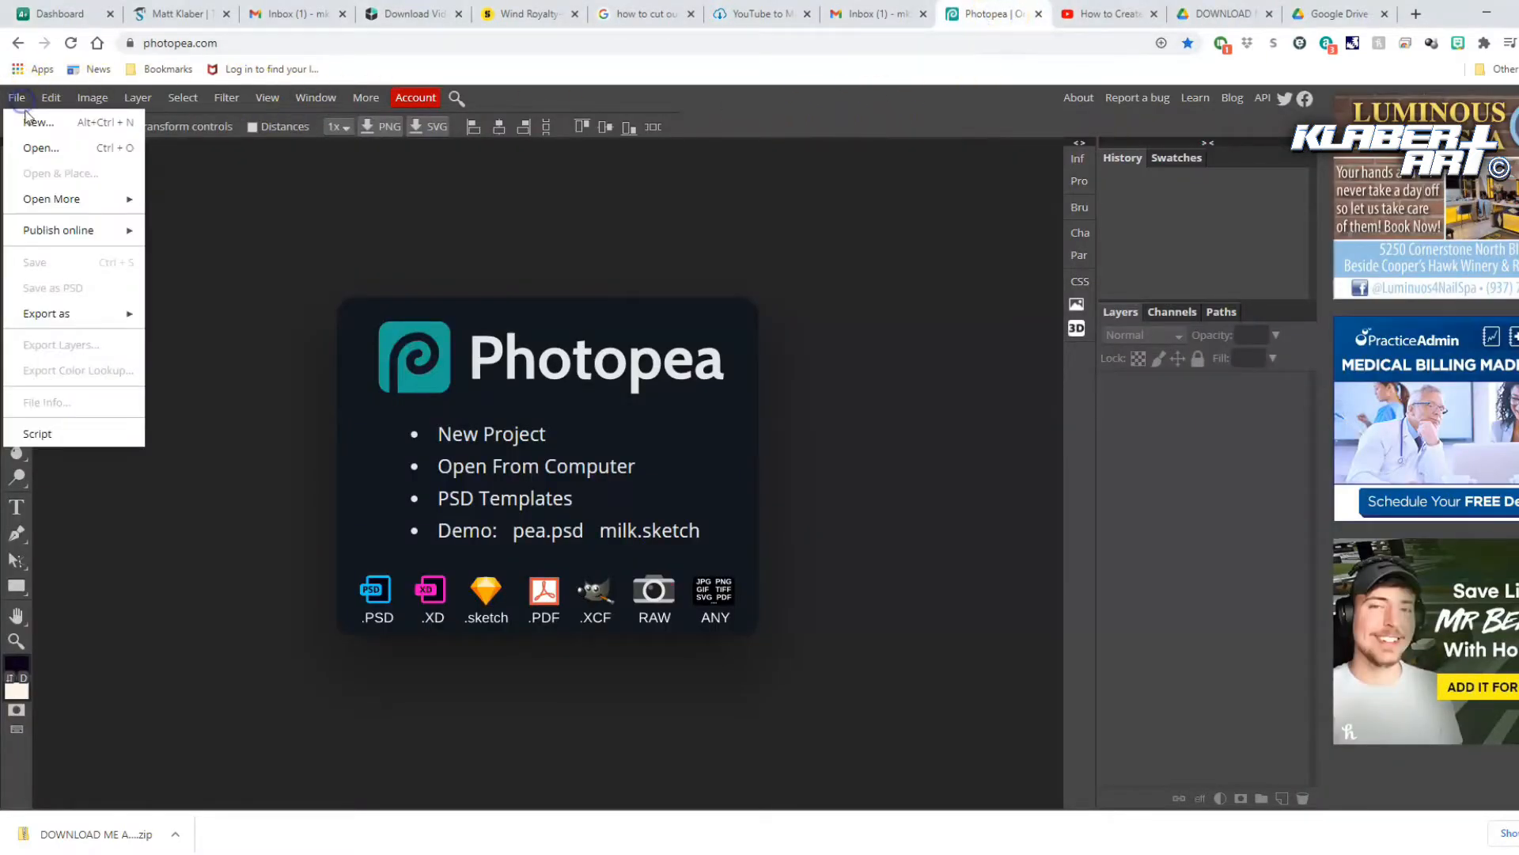
left_click(35, 147)
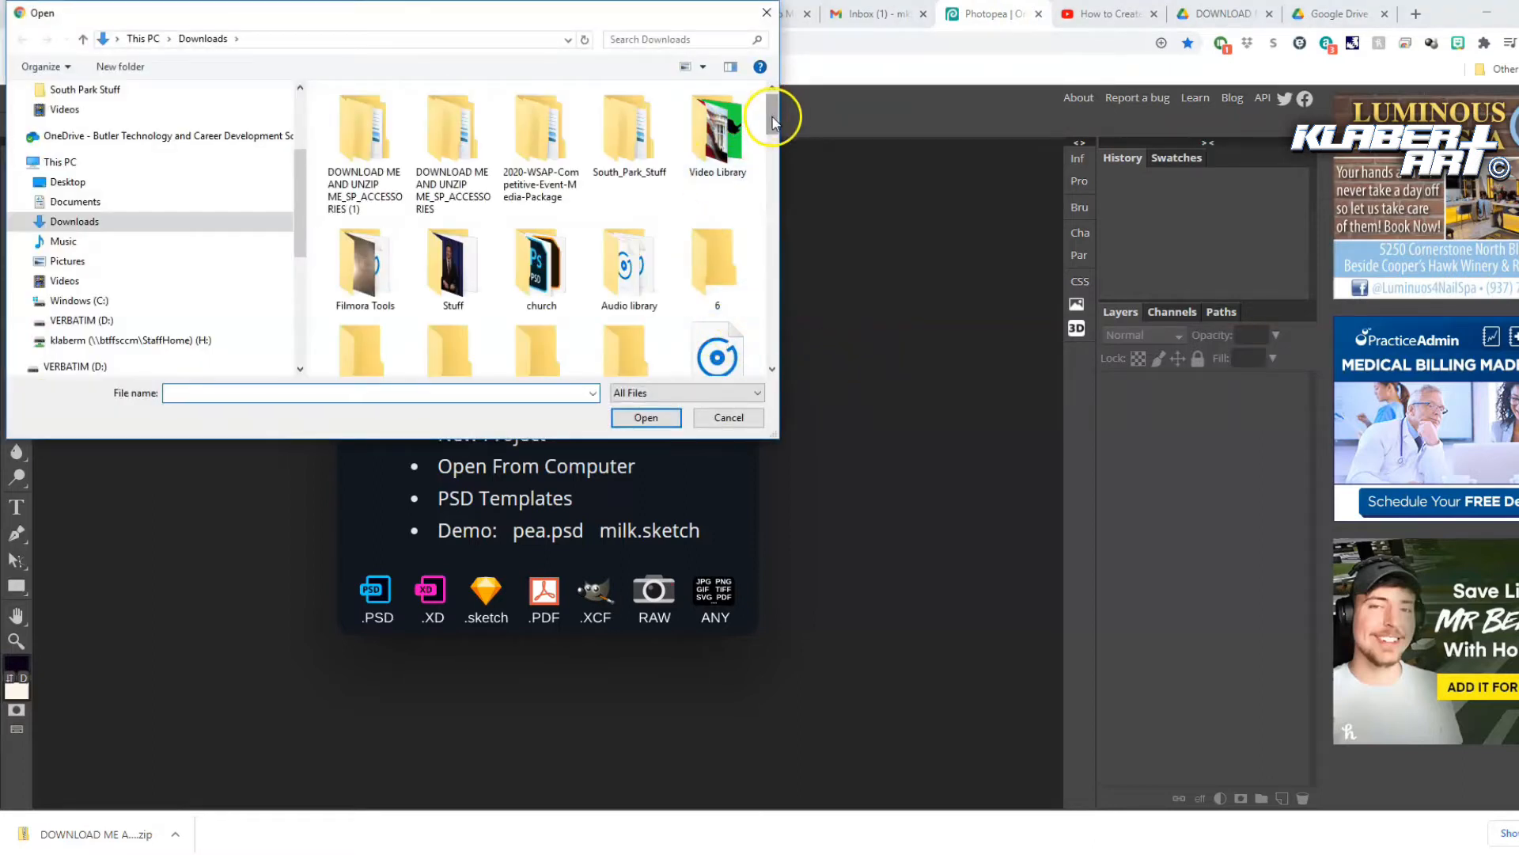
double_click(362, 143)
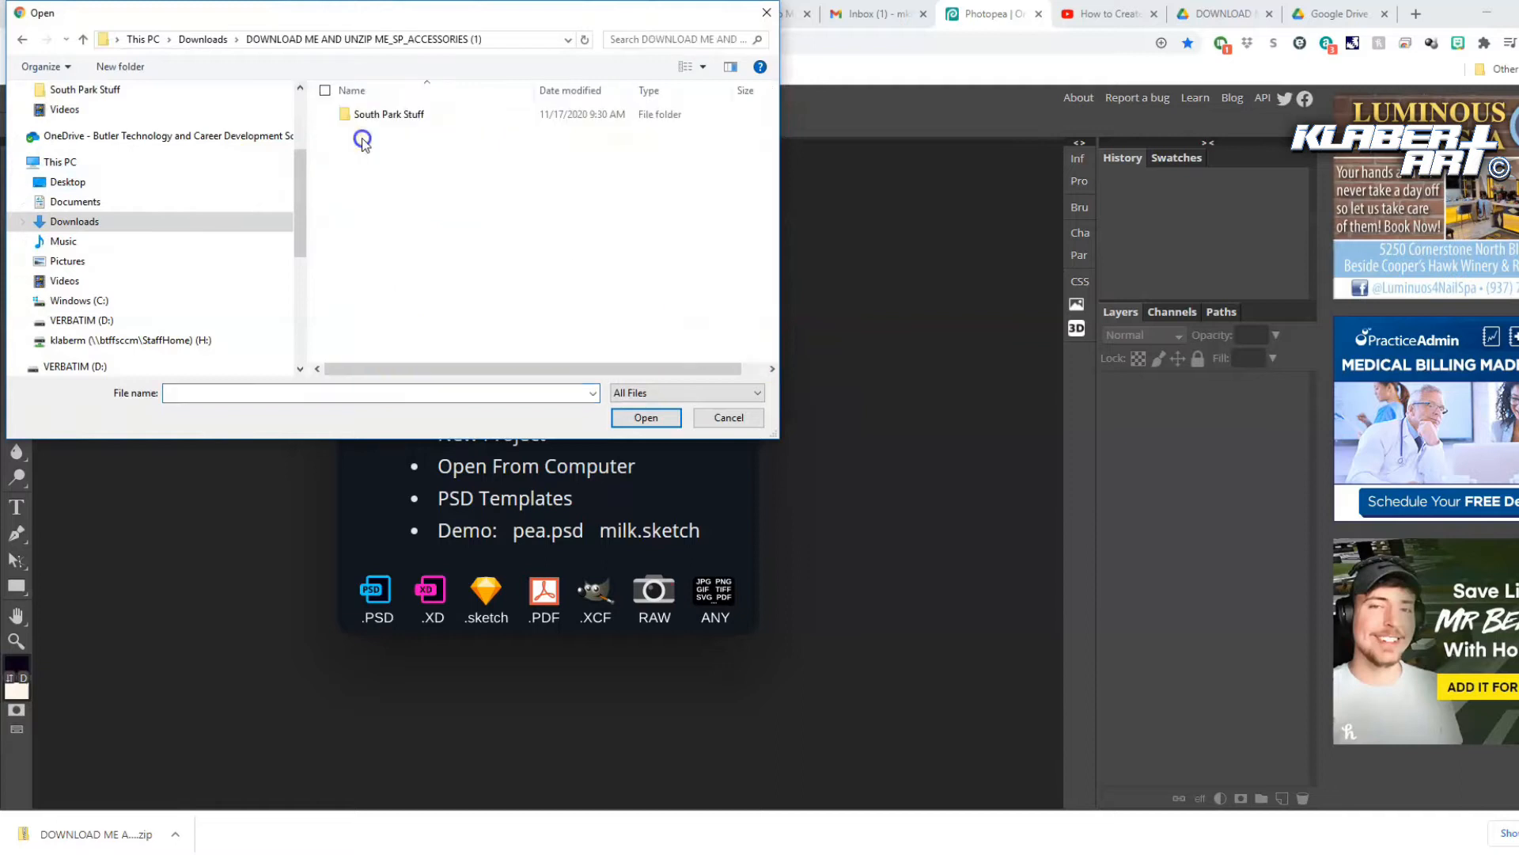
double_click(388, 113)
left_click(383, 148)
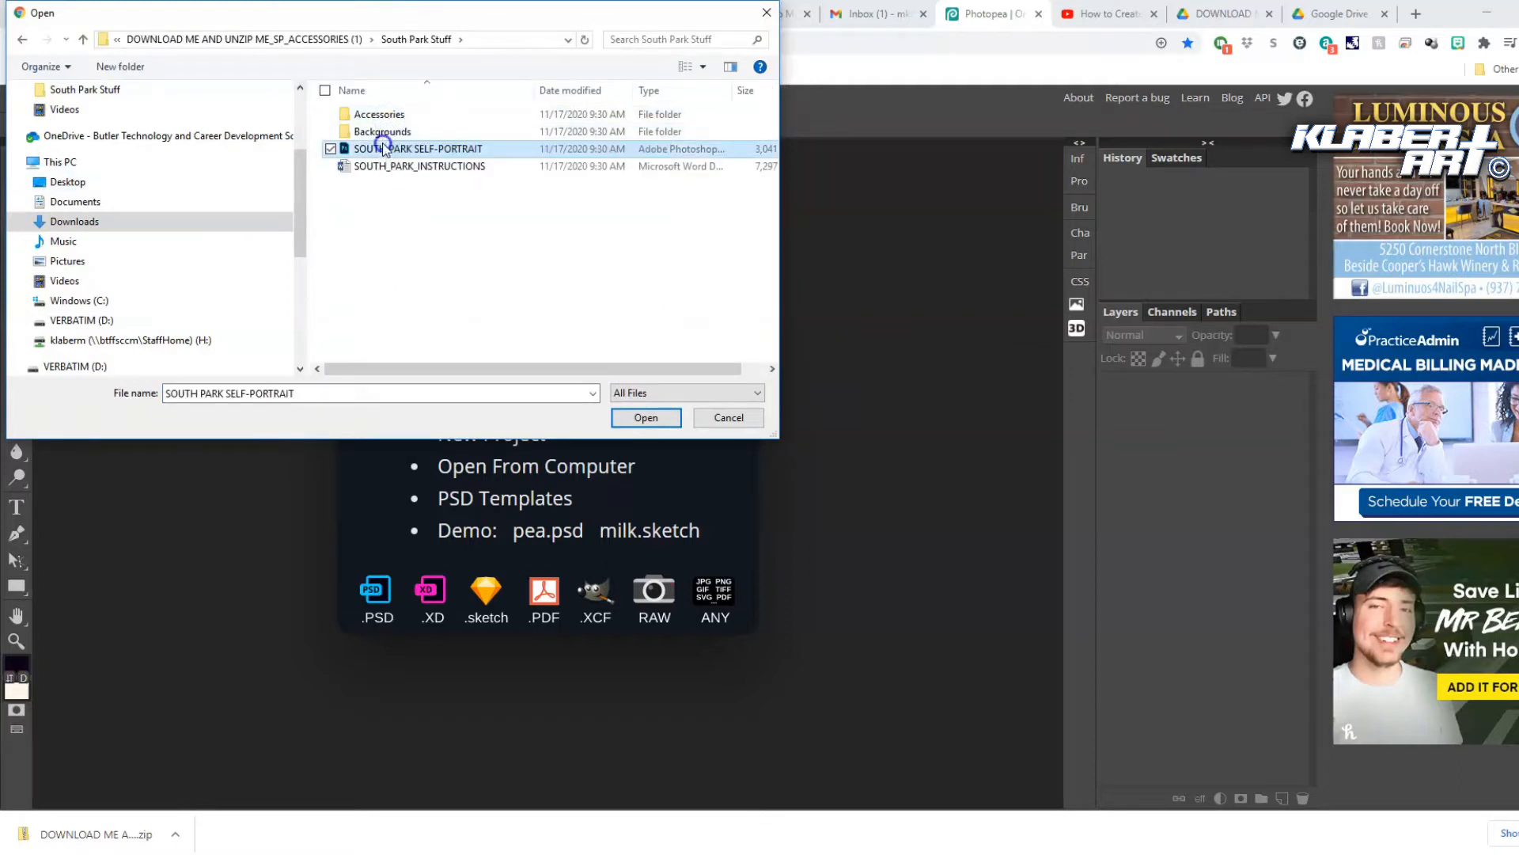
left_click(648, 417)
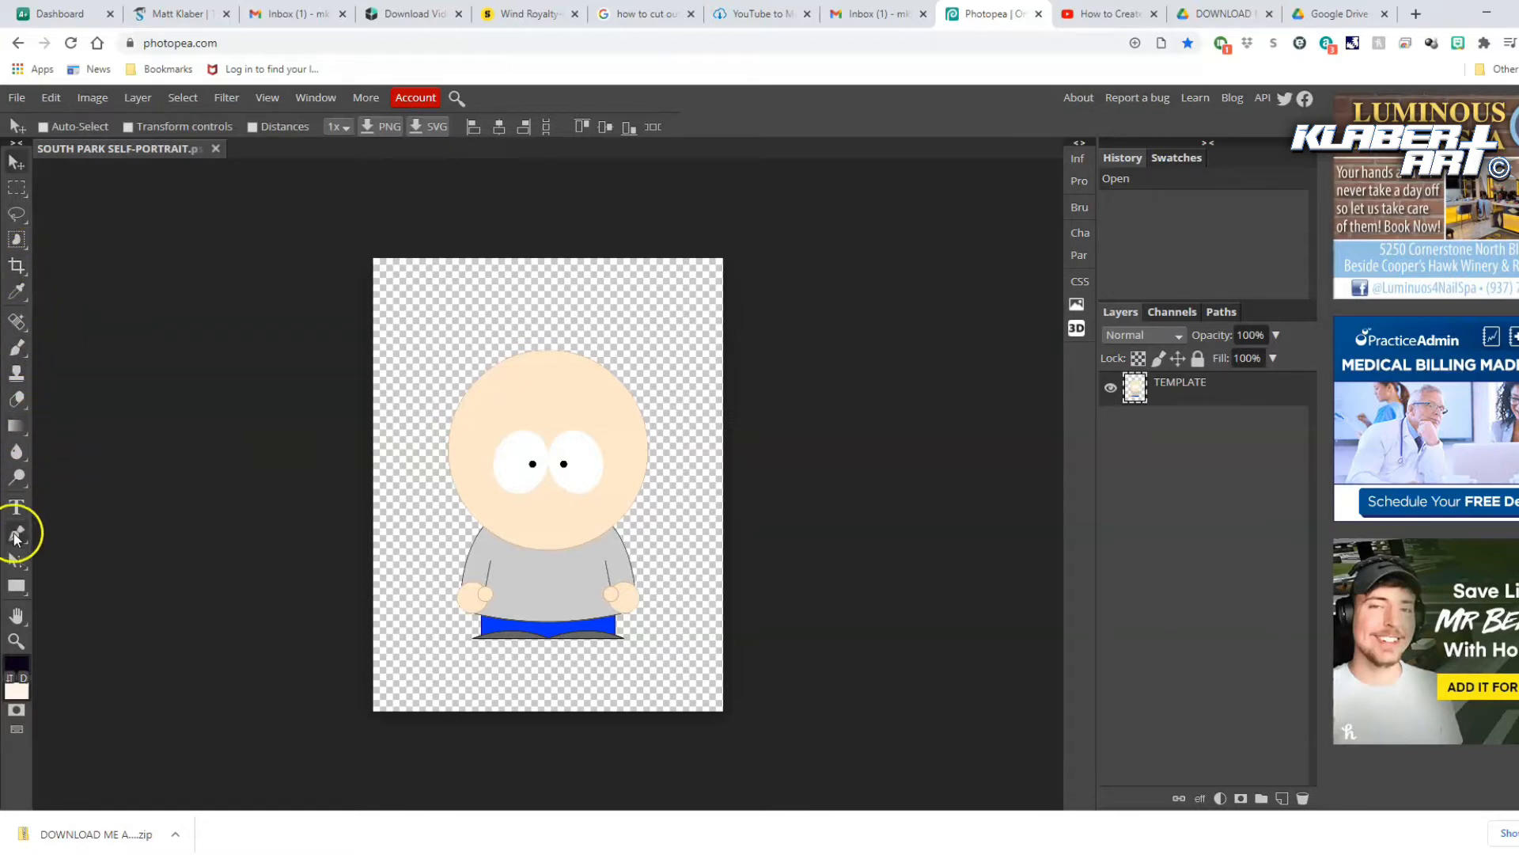
Shift the template figure slightly upward on the canvas and draw a circle over its head with the Ellipse tool
left_click(16, 586)
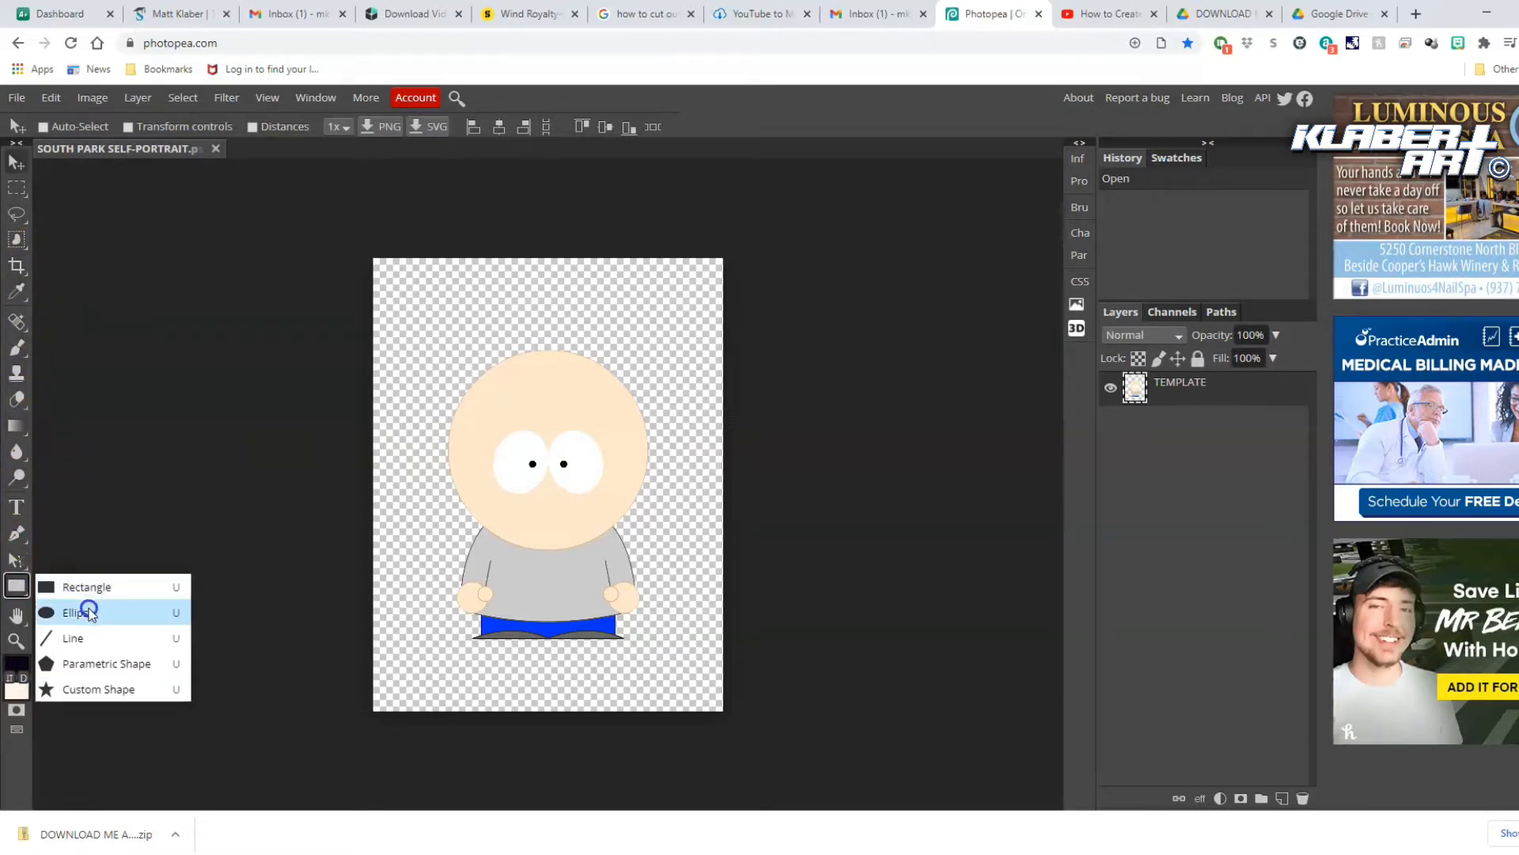
left_click(87, 613)
mouse_move(457, 362)
left_mouse_down()
mouse_move(486, 380)
mouse_move(447, 355)
left_mouse_up()
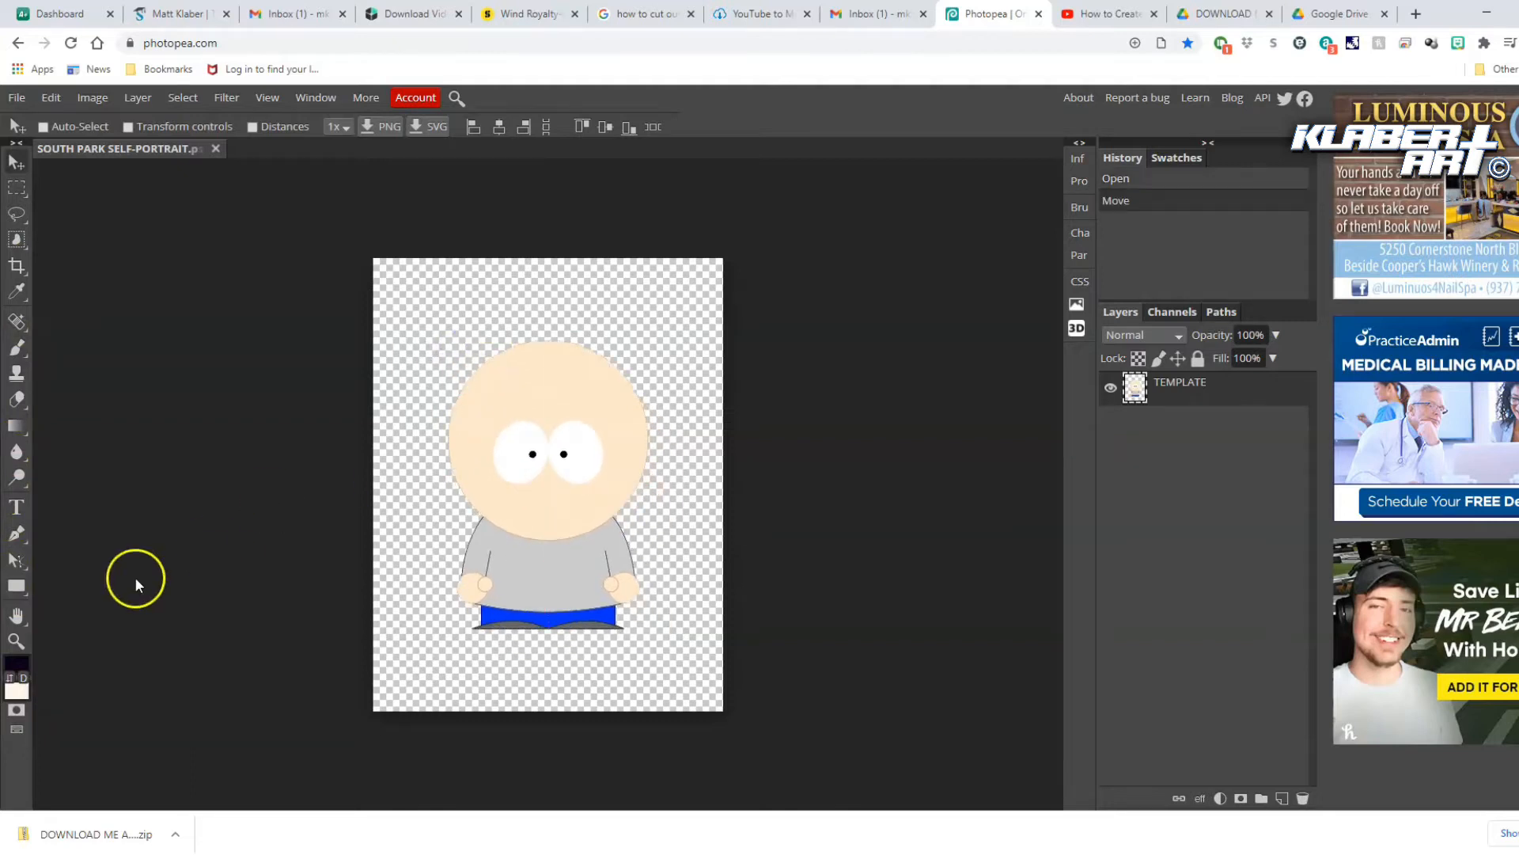
left_click(16, 585)
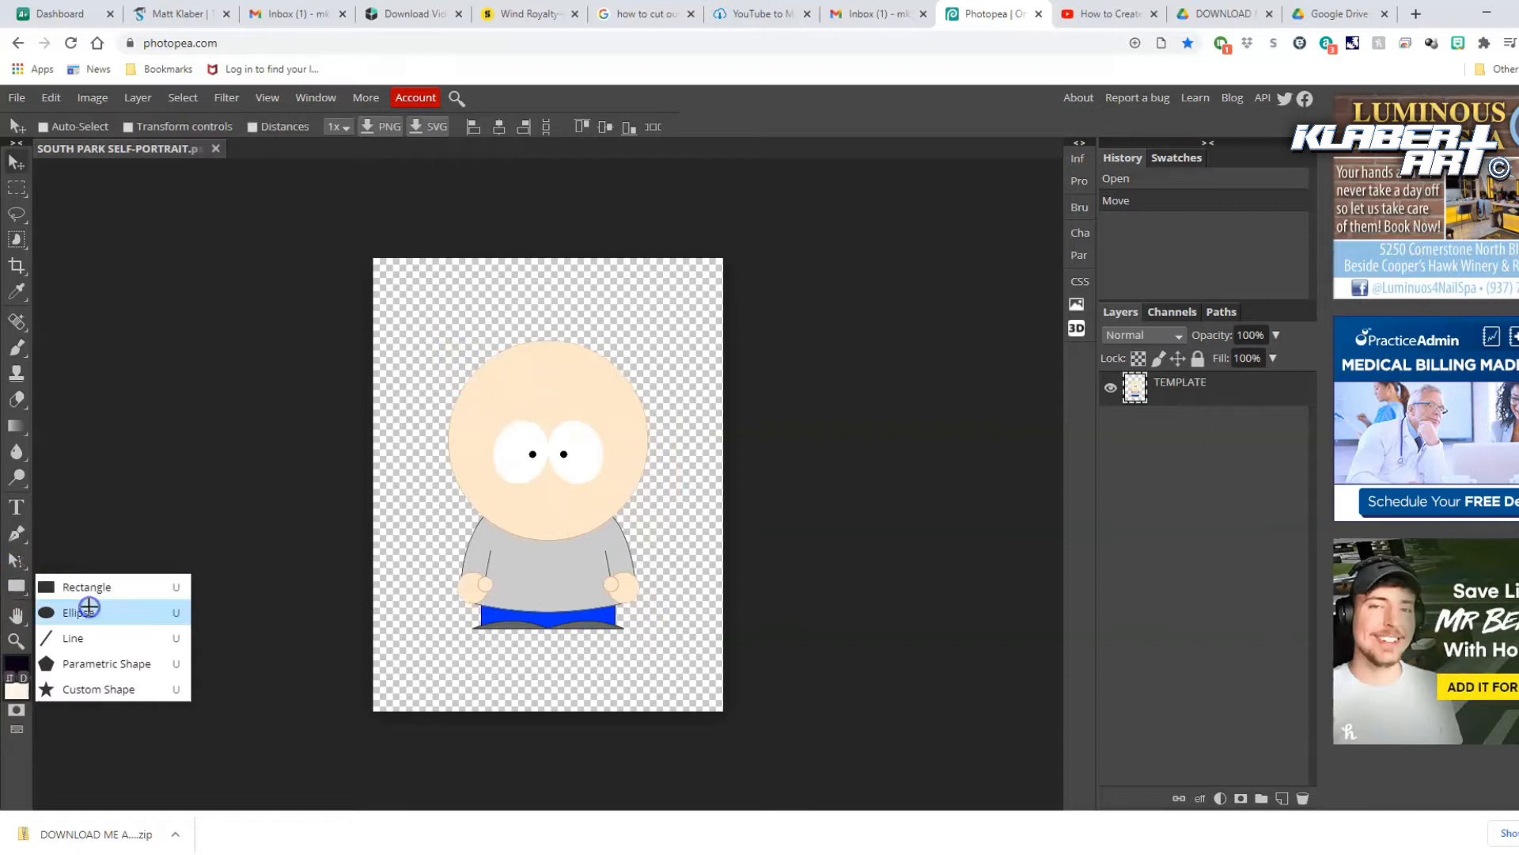
left_click(89, 612)
left_click_drag(434, 343, 615, 525)
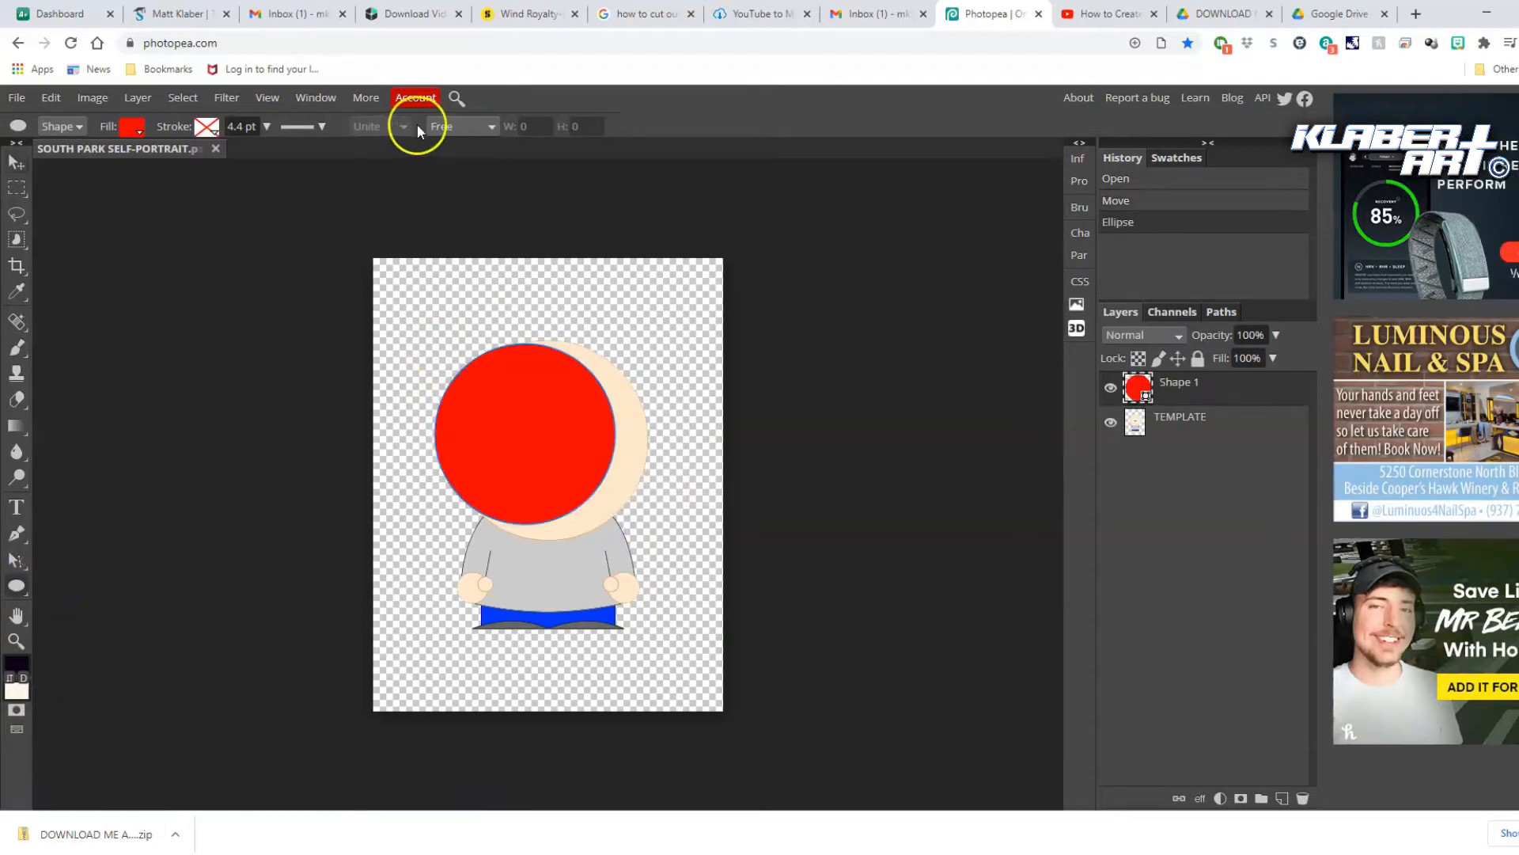
Set the circle's fill to the skin colour ffe7cb sampled from the template's head
left_click(132, 129)
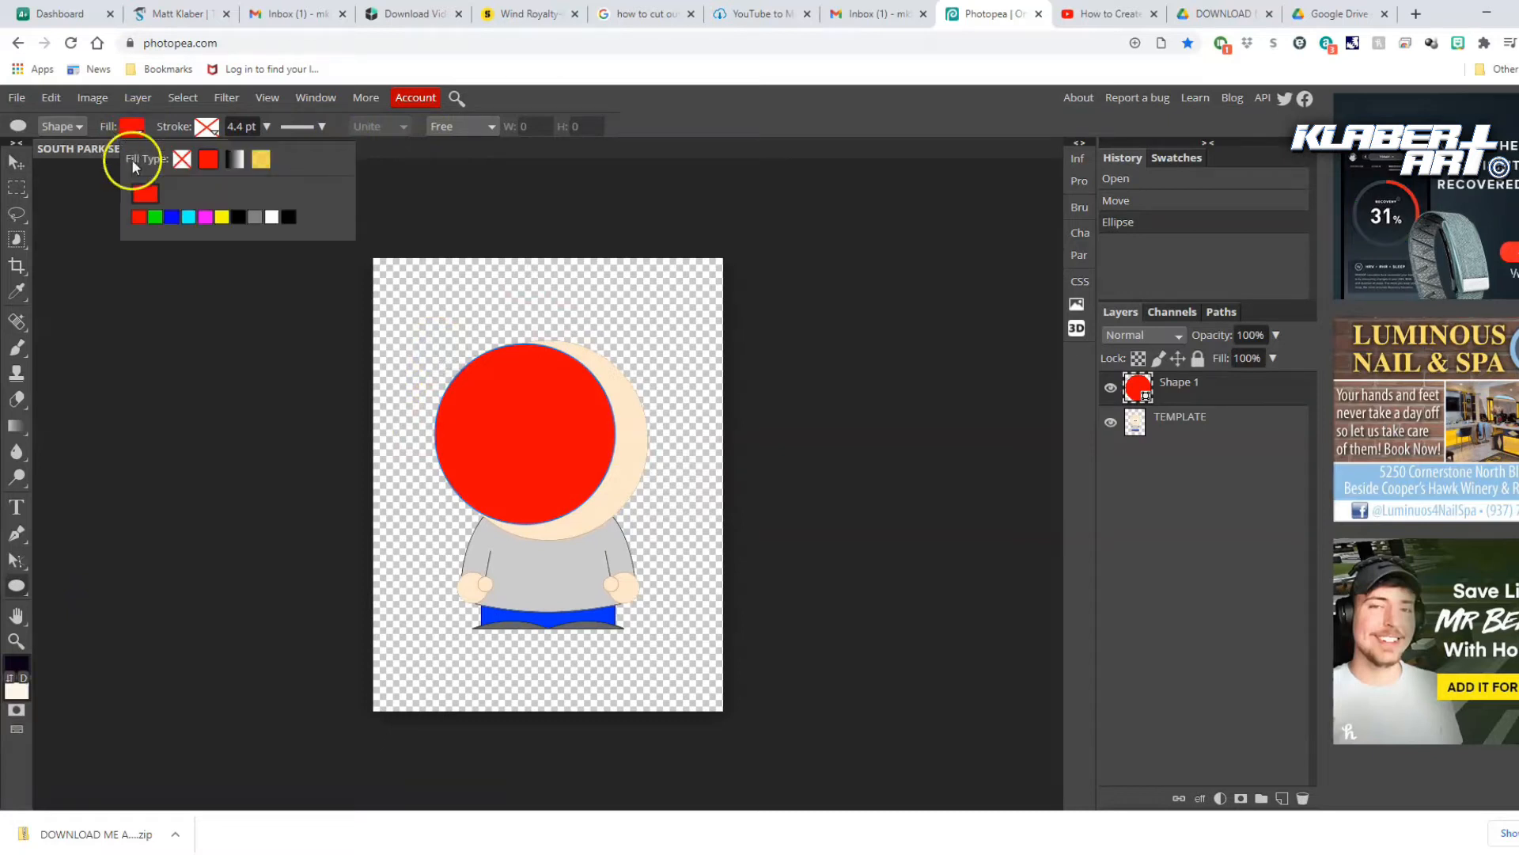
left_click(145, 203)
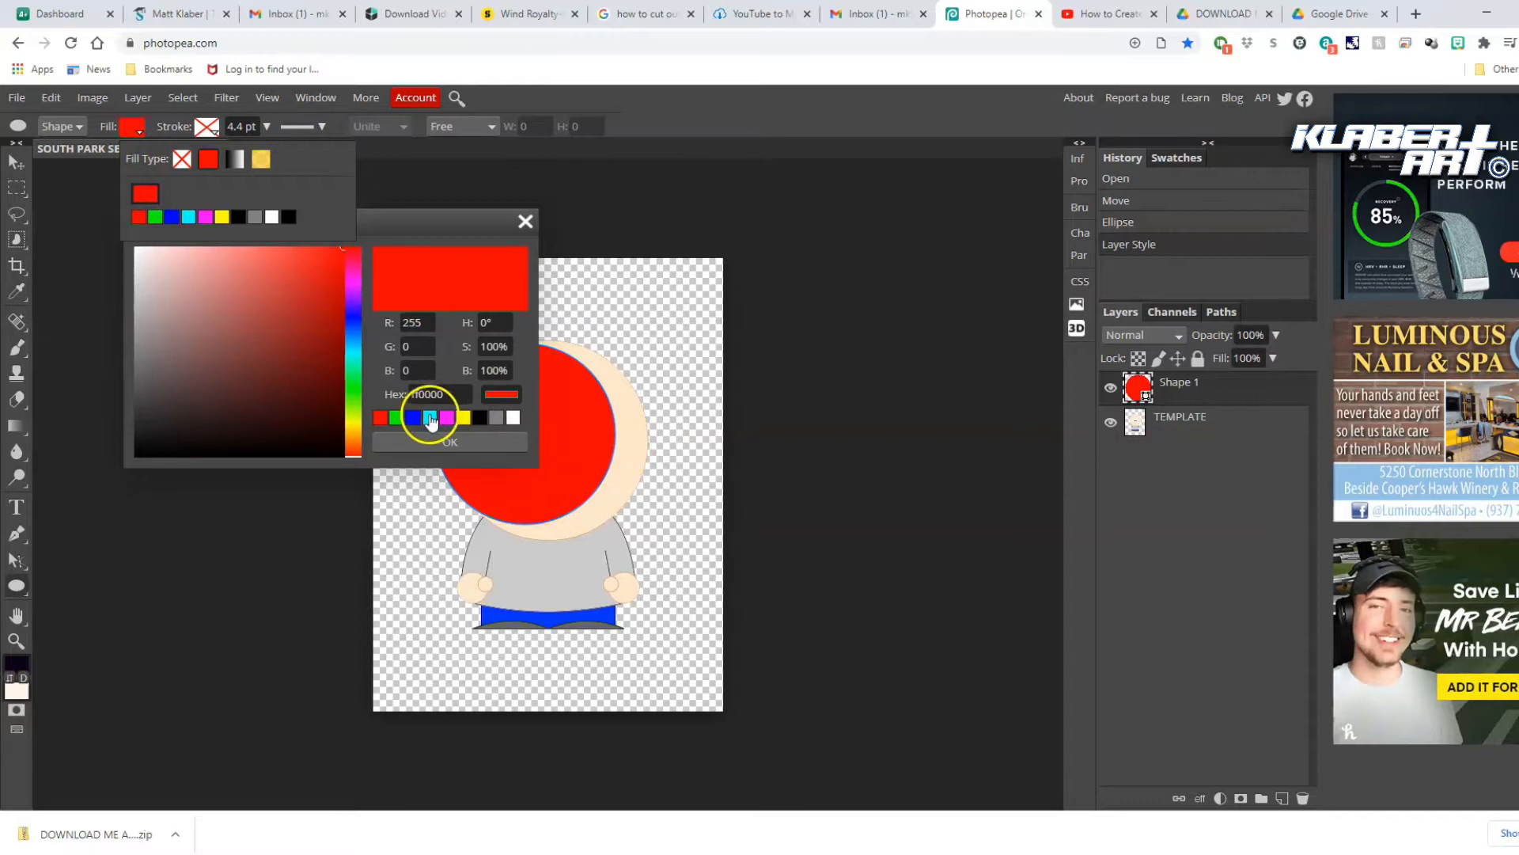
left_click(631, 466)
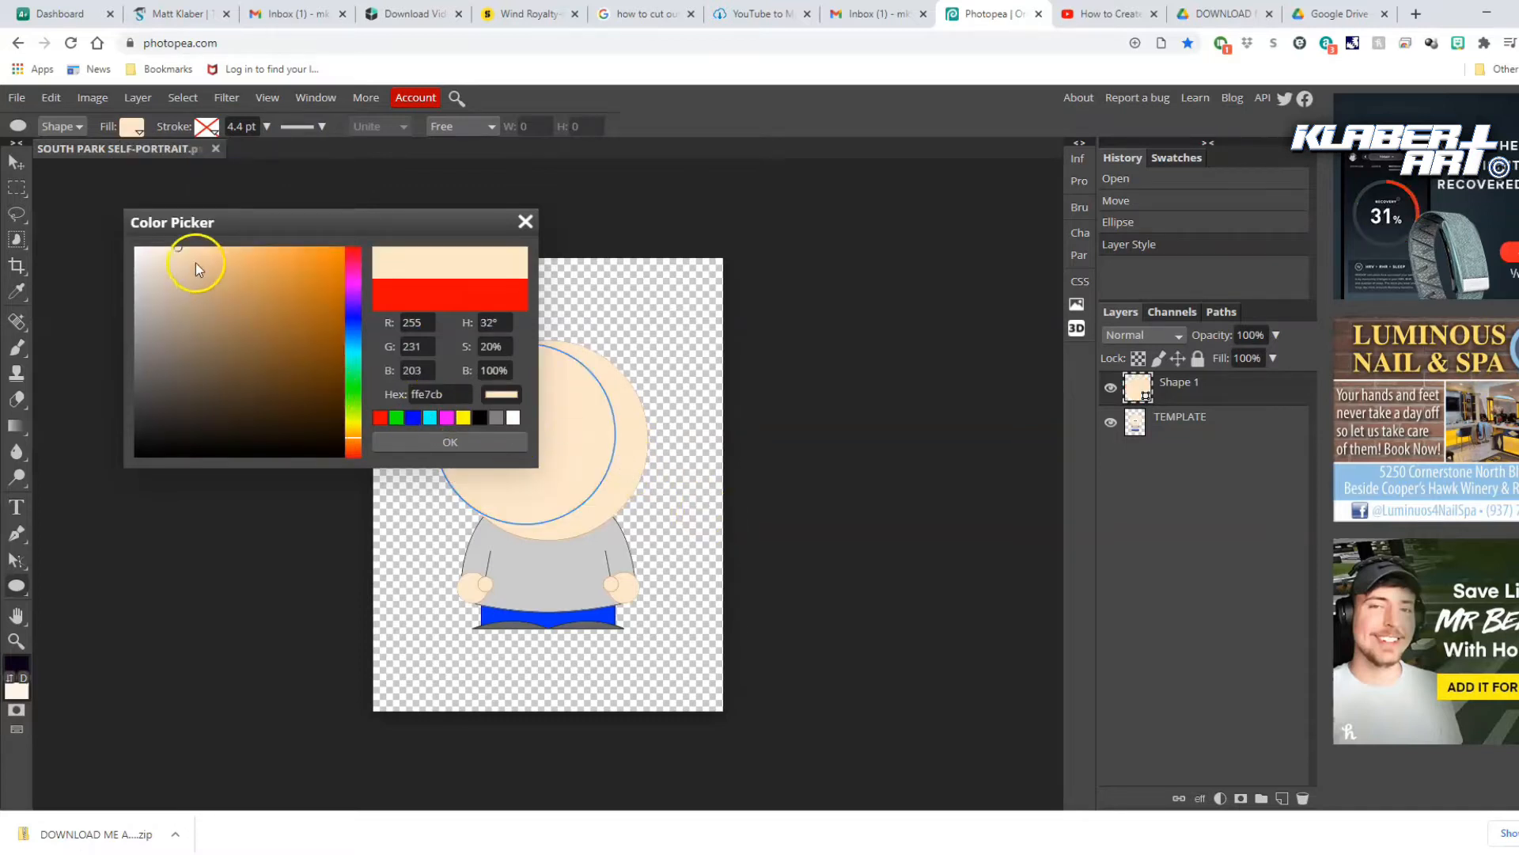
mouse_move(188, 255)
left_mouse_down()
mouse_move(249, 335)
mouse_move(223, 251)
mouse_move(192, 253)
left_mouse_up()
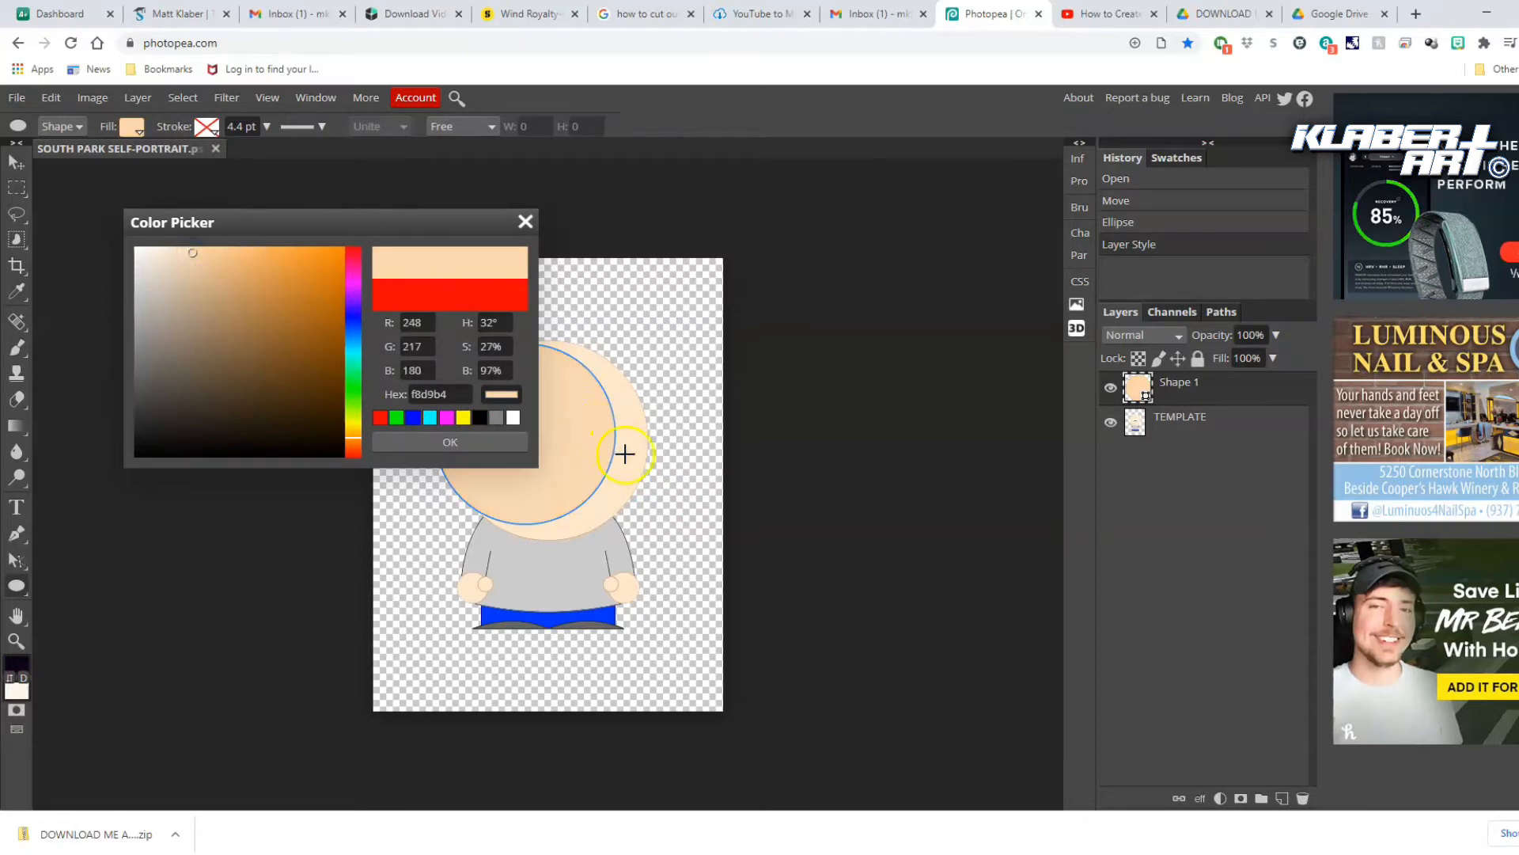
left_click(623, 452)
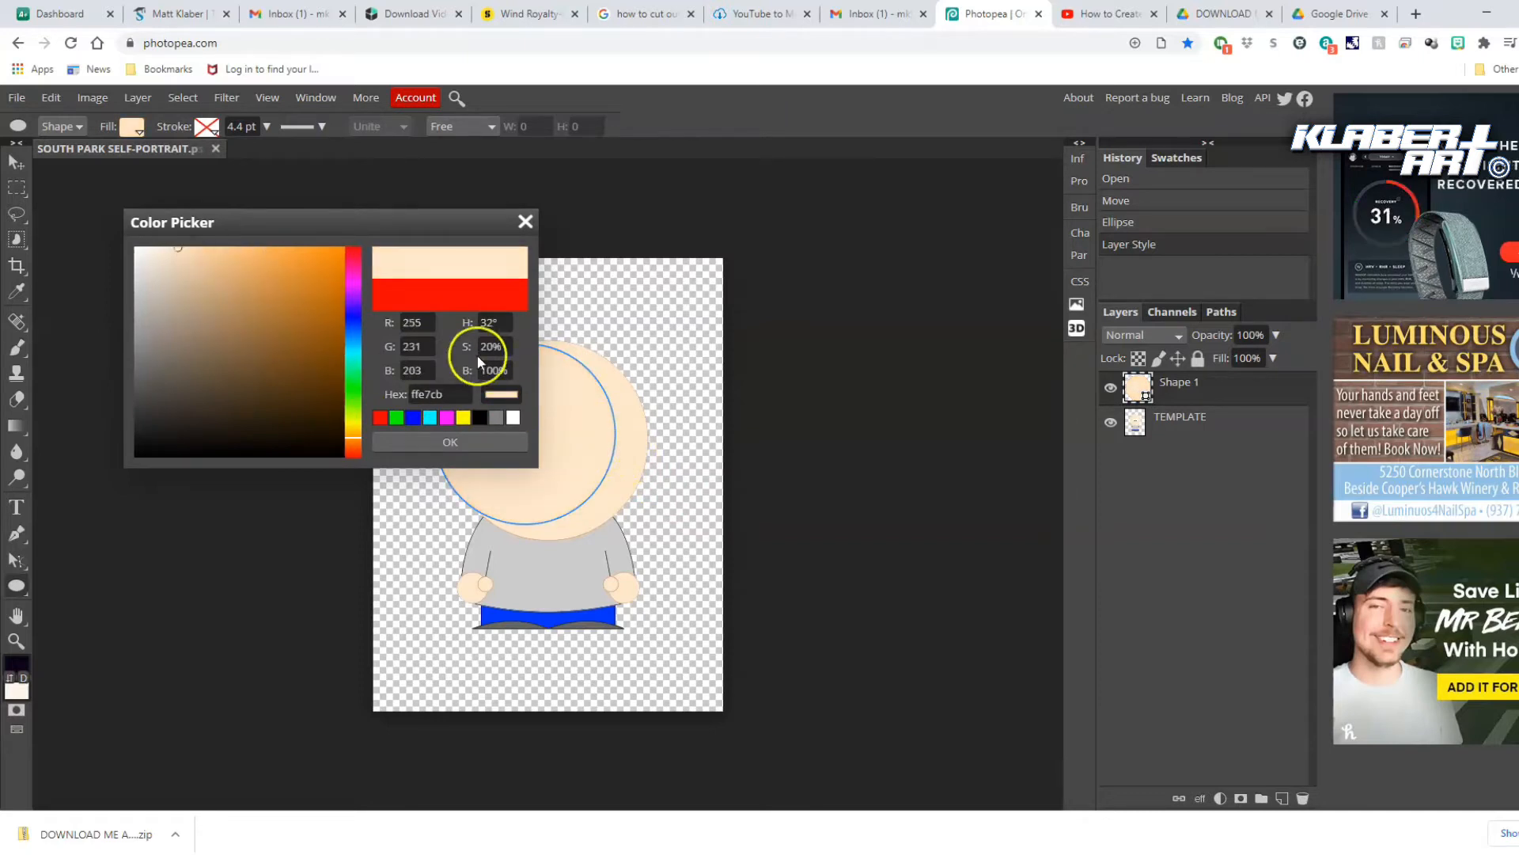
left_click(465, 441)
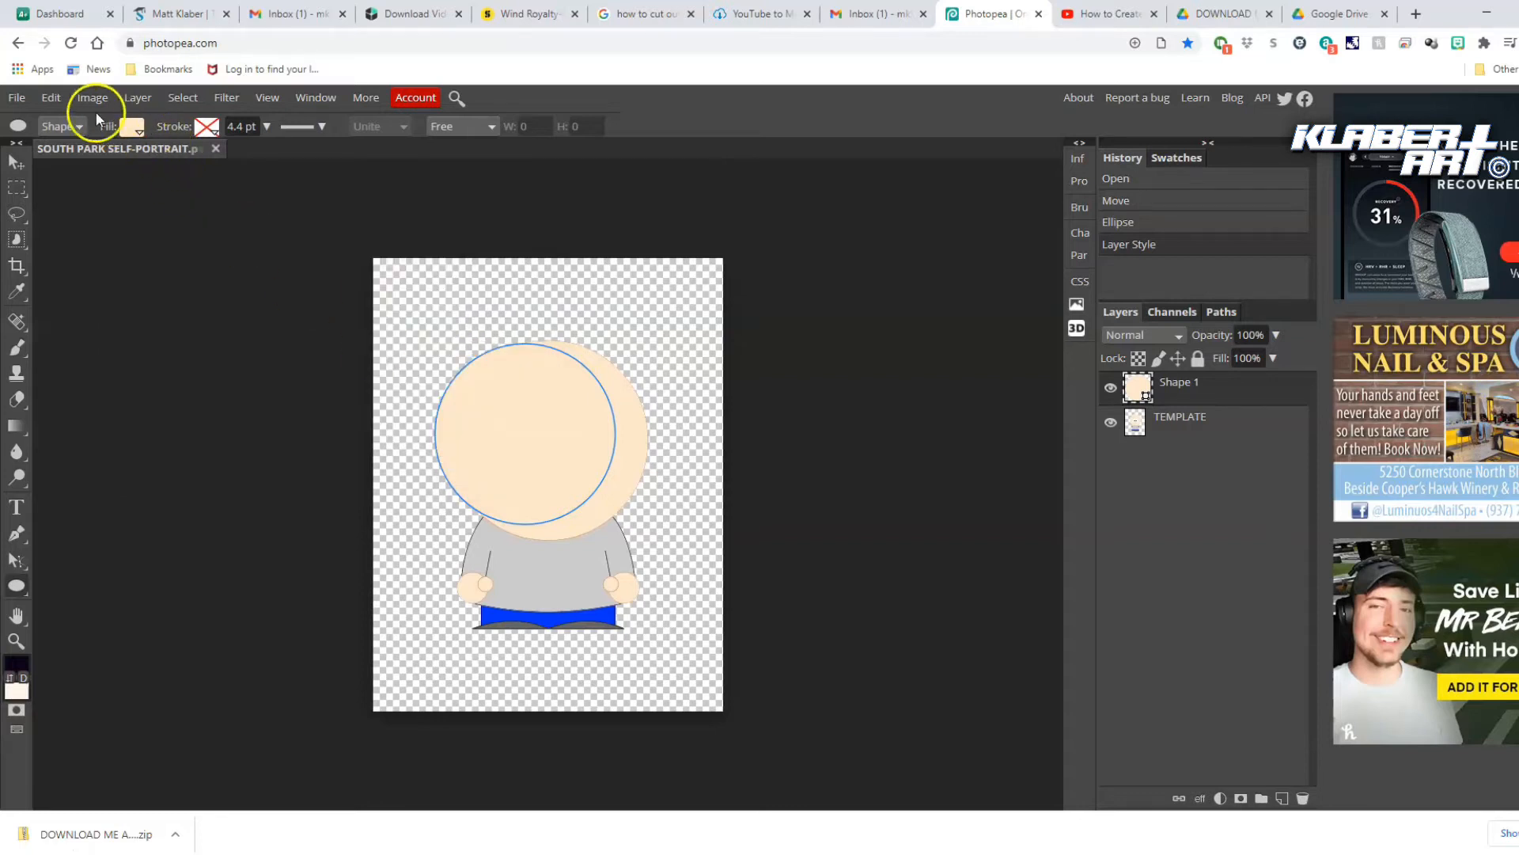
Free-transform the skin-coloured circle to match the template head's outline, widening it to about 110.5% and extending its height
left_click(51, 97)
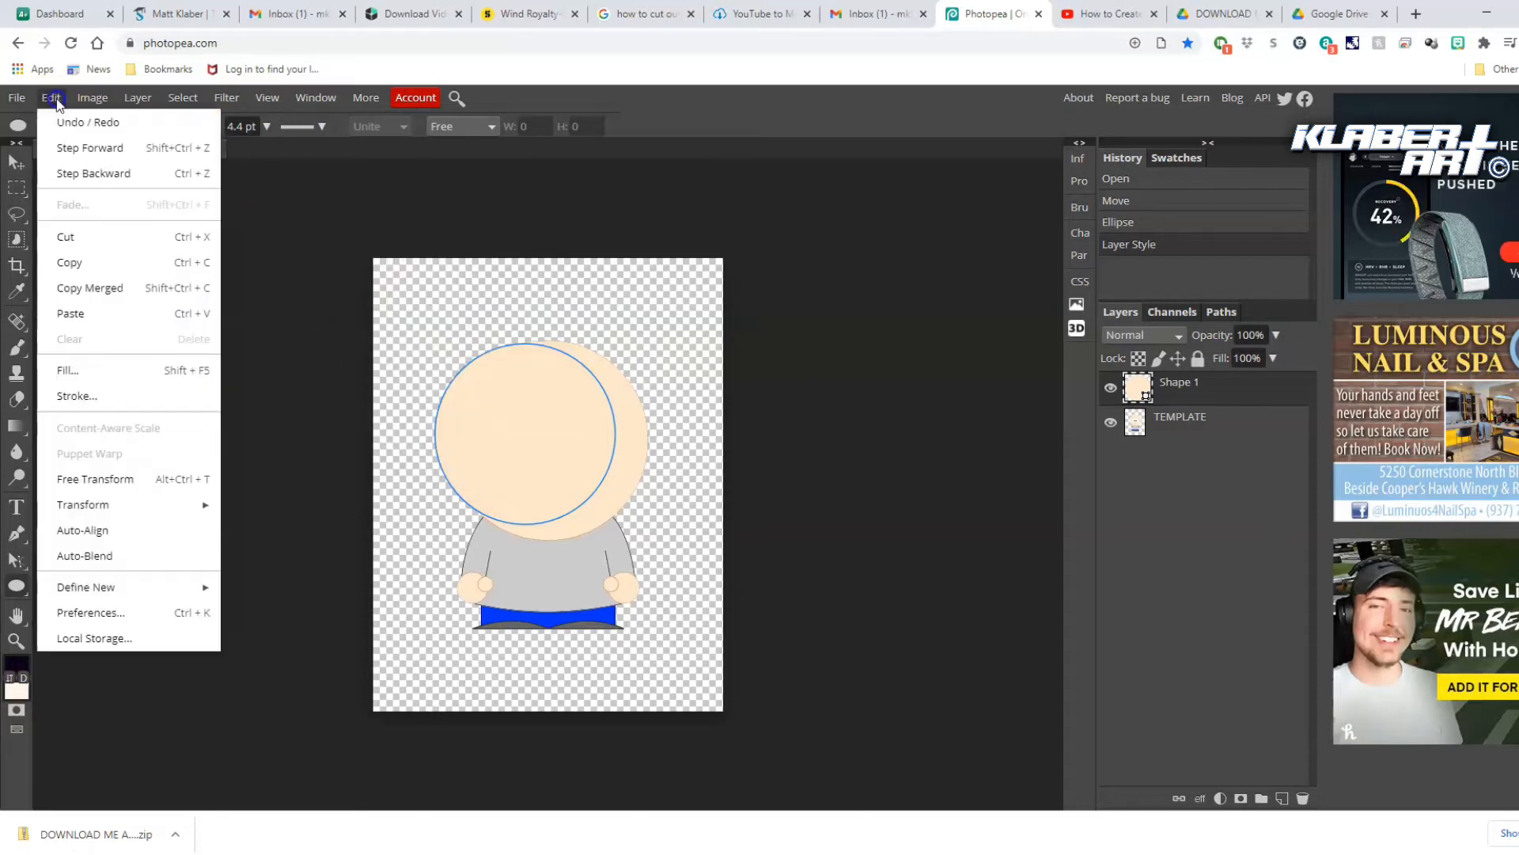
left_click(125, 480)
left_click_drag(615, 432, 647, 433)
left_click_drag(438, 434, 449, 433)
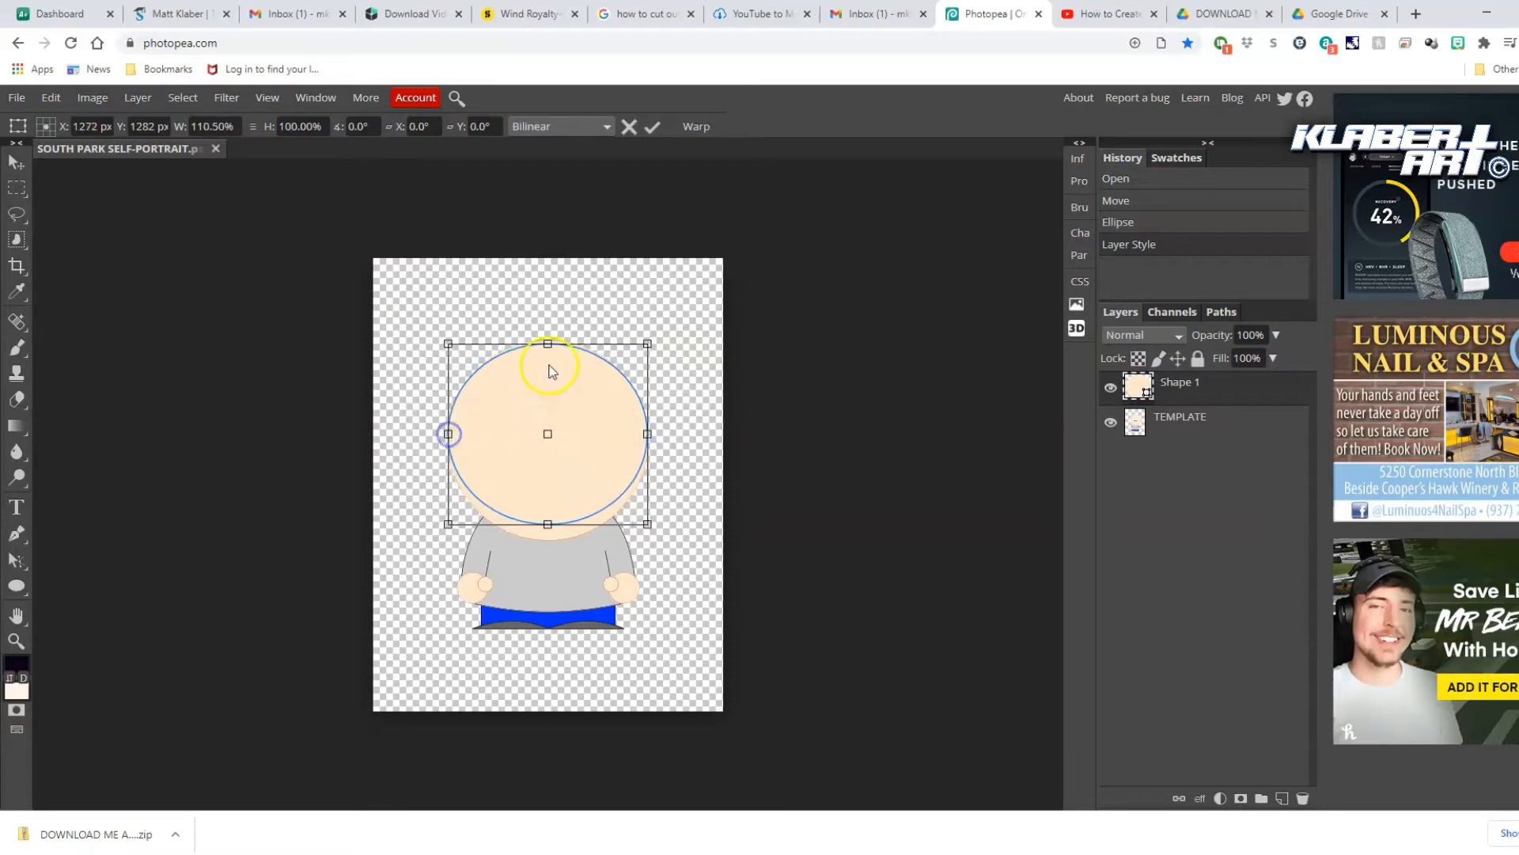
left_click_drag(550, 343, 549, 340)
left_click_drag(548, 523, 553, 540)
left_click(16, 162)
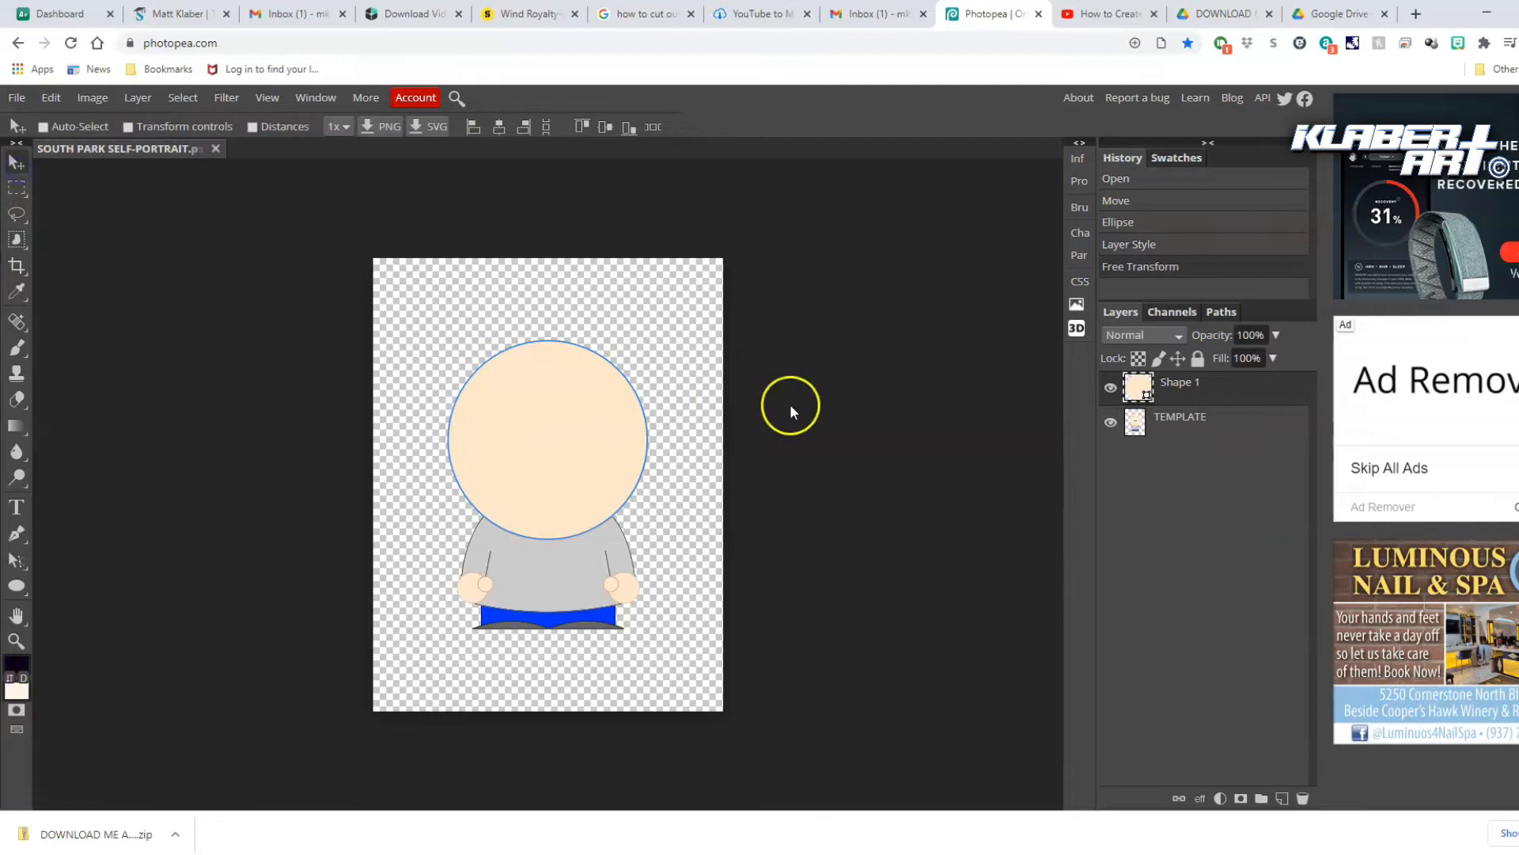
Rename the skin-coloured circle's layer to head
right_click(1217, 386)
left_click(1194, 392)
double_click(1187, 383)
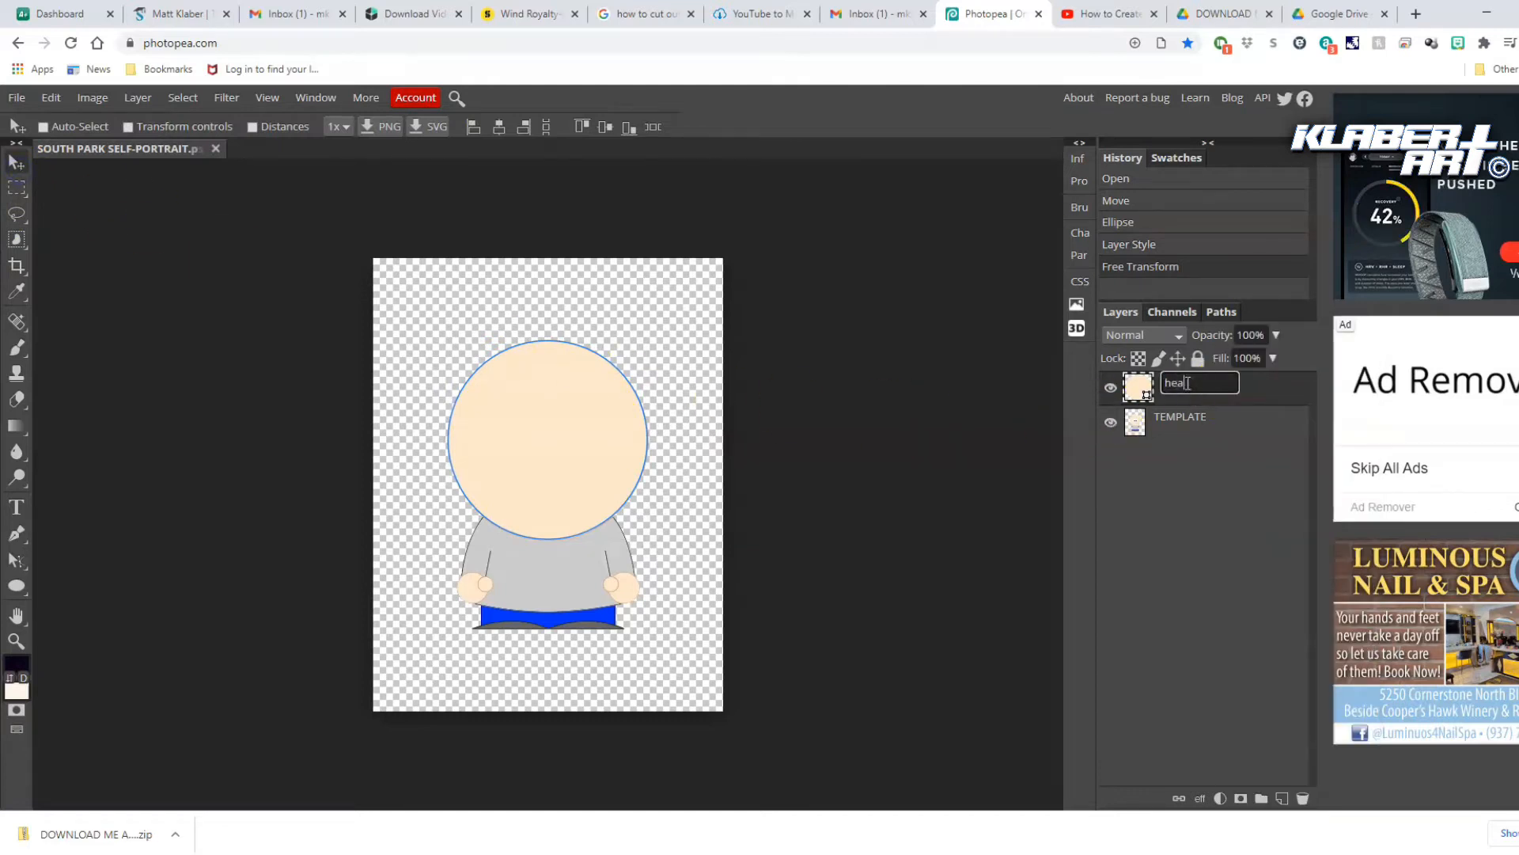
left_click(1262, 394)
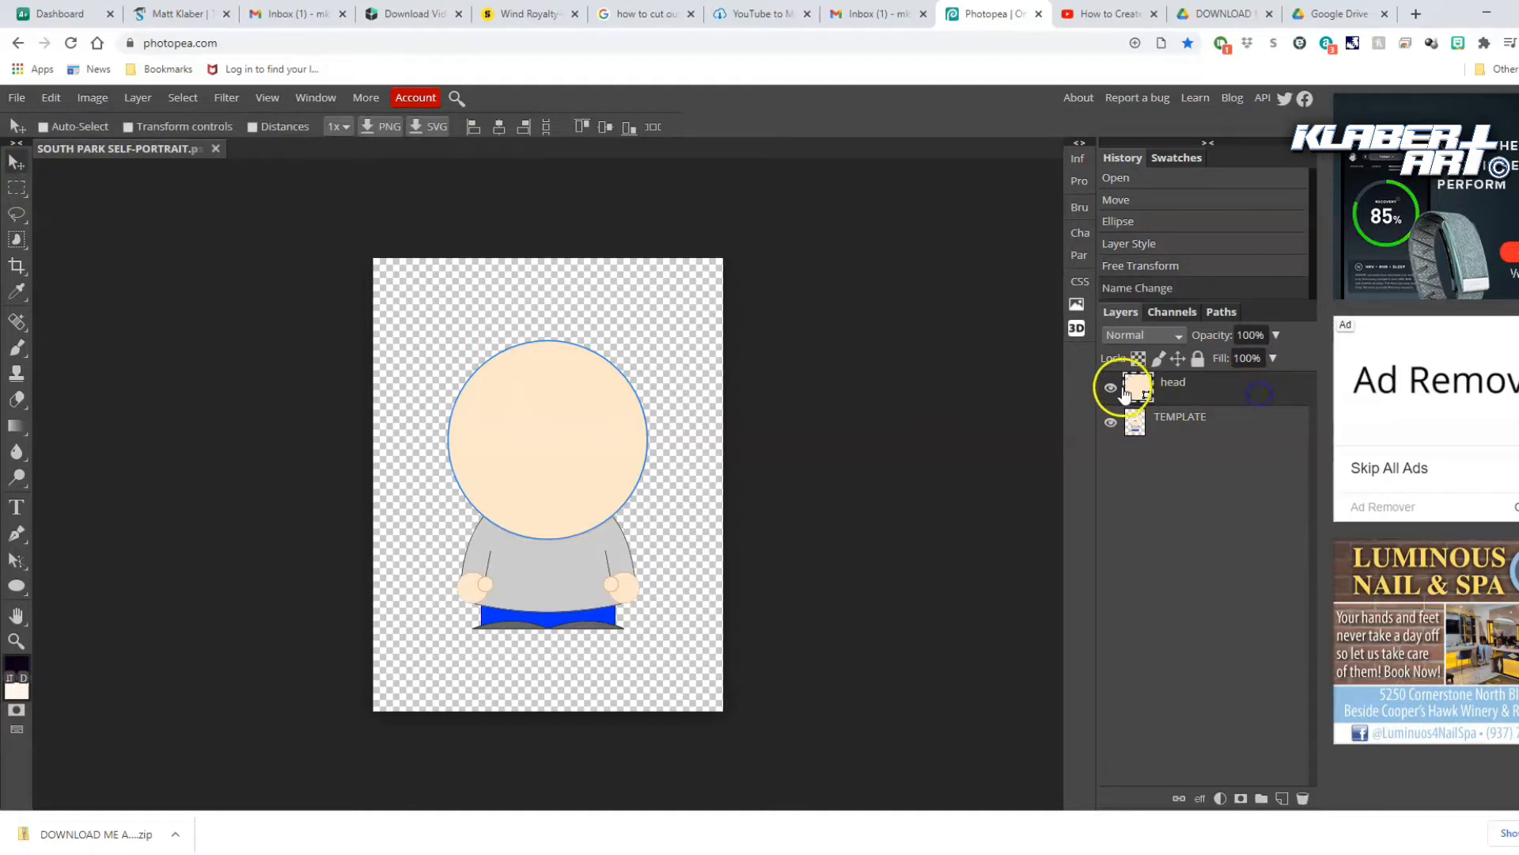
Hide the head layer and rasterize it
left_click(1111, 388)
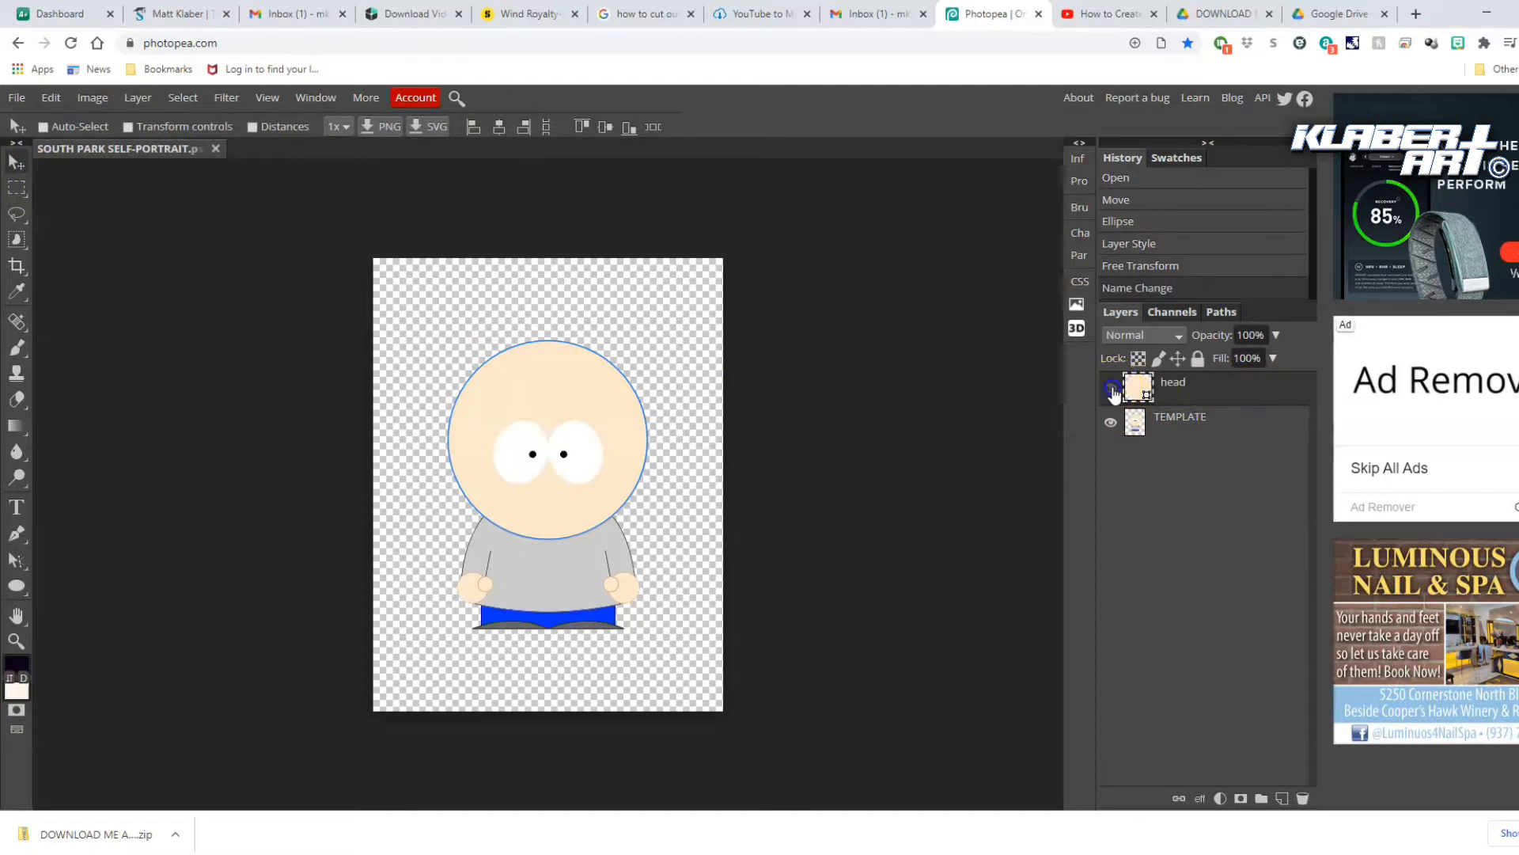
right_click(1239, 392)
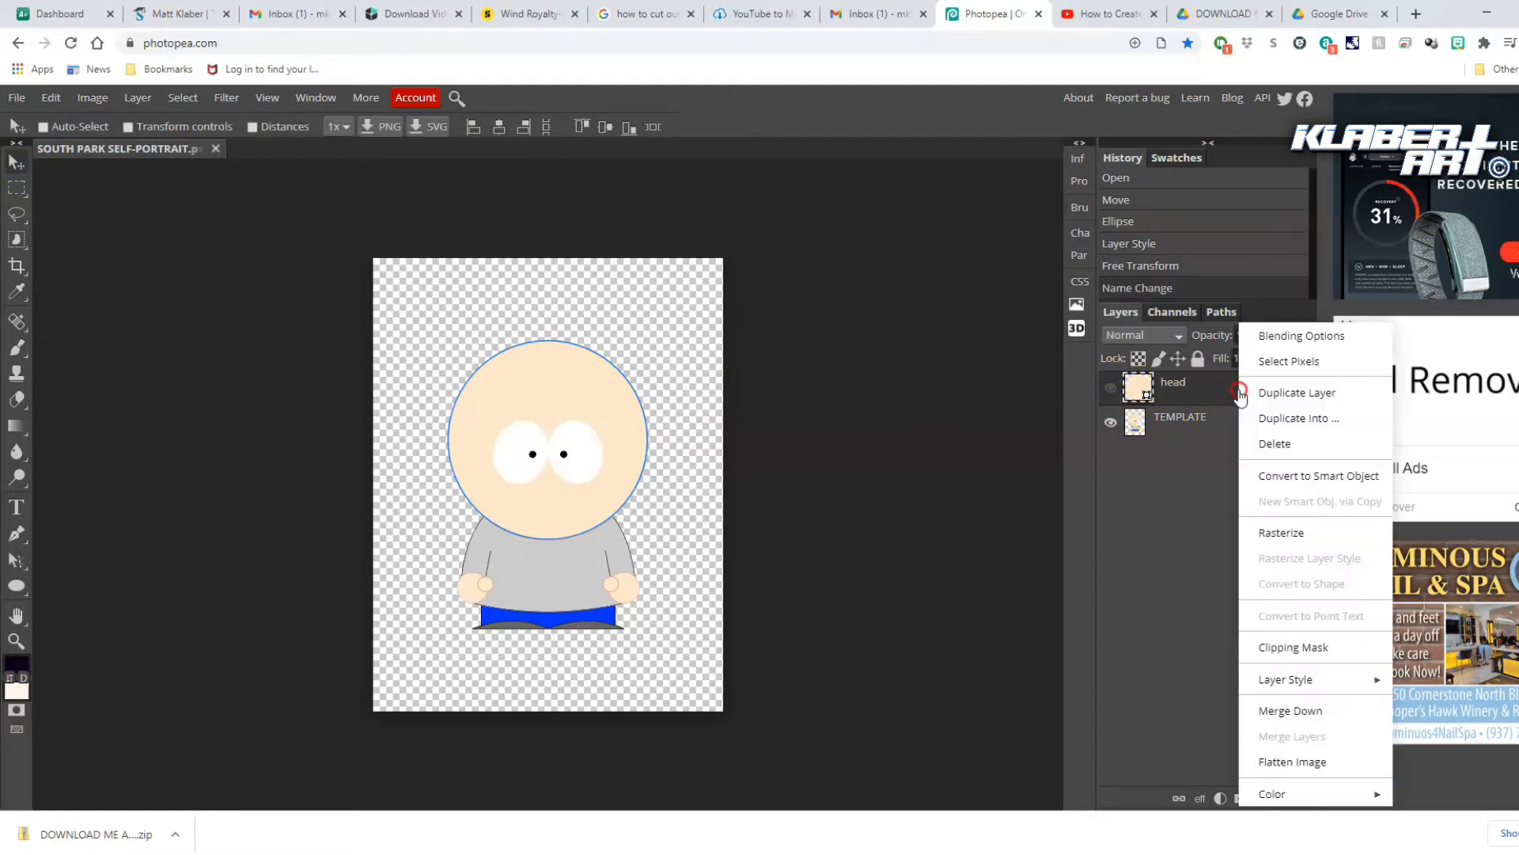
left_click(1275, 531)
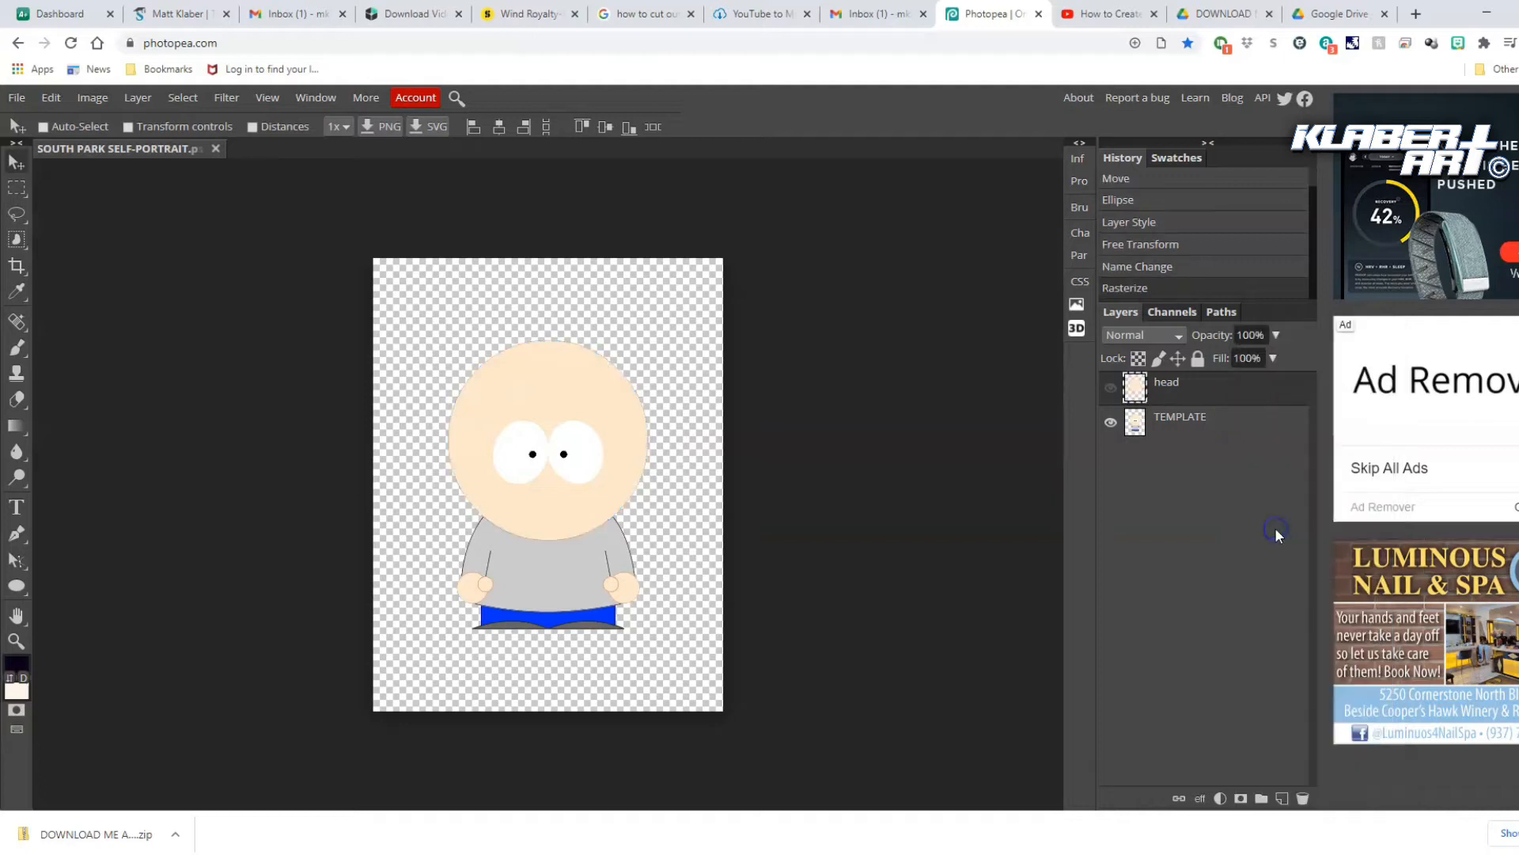
Draw an ellipse over the template's left eye on a new shape layer directly above the TEMPLATE layer
left_click(1202, 421)
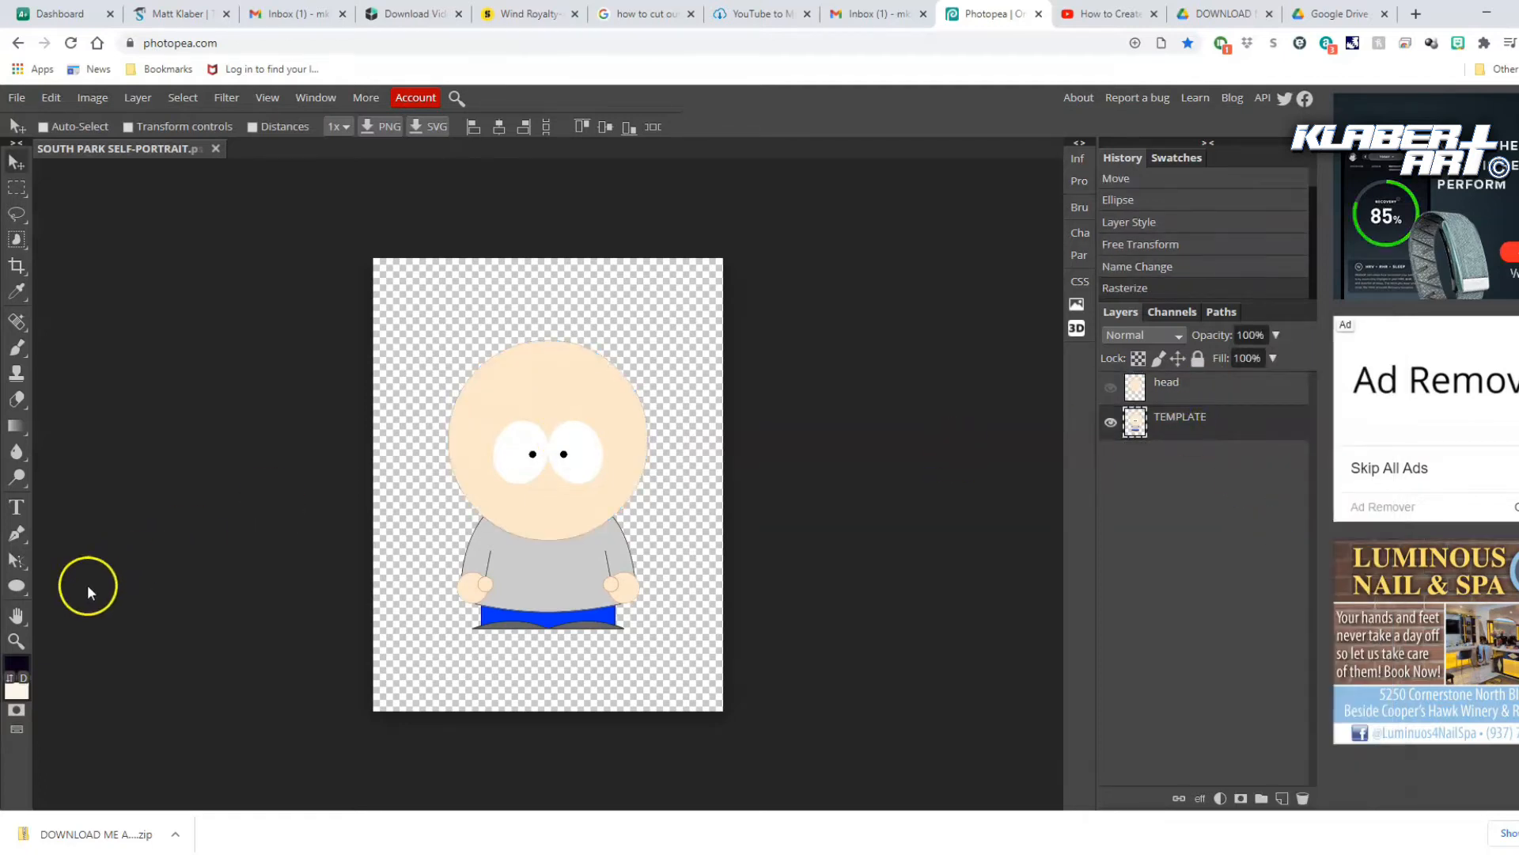
left_click(16, 641)
left_click(558, 475)
left_click(600, 530)
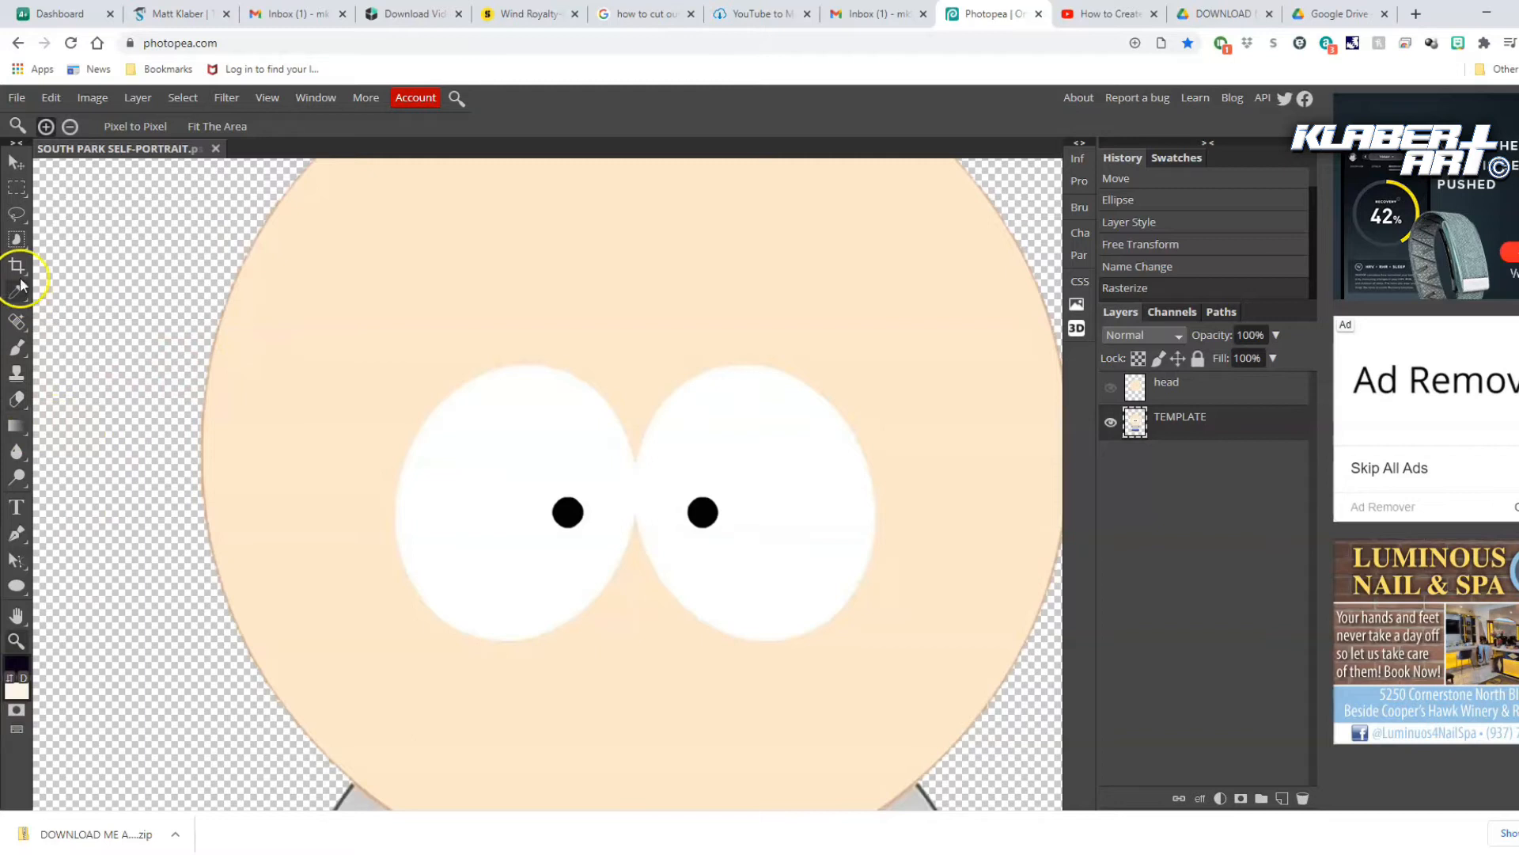
left_click(16, 586)
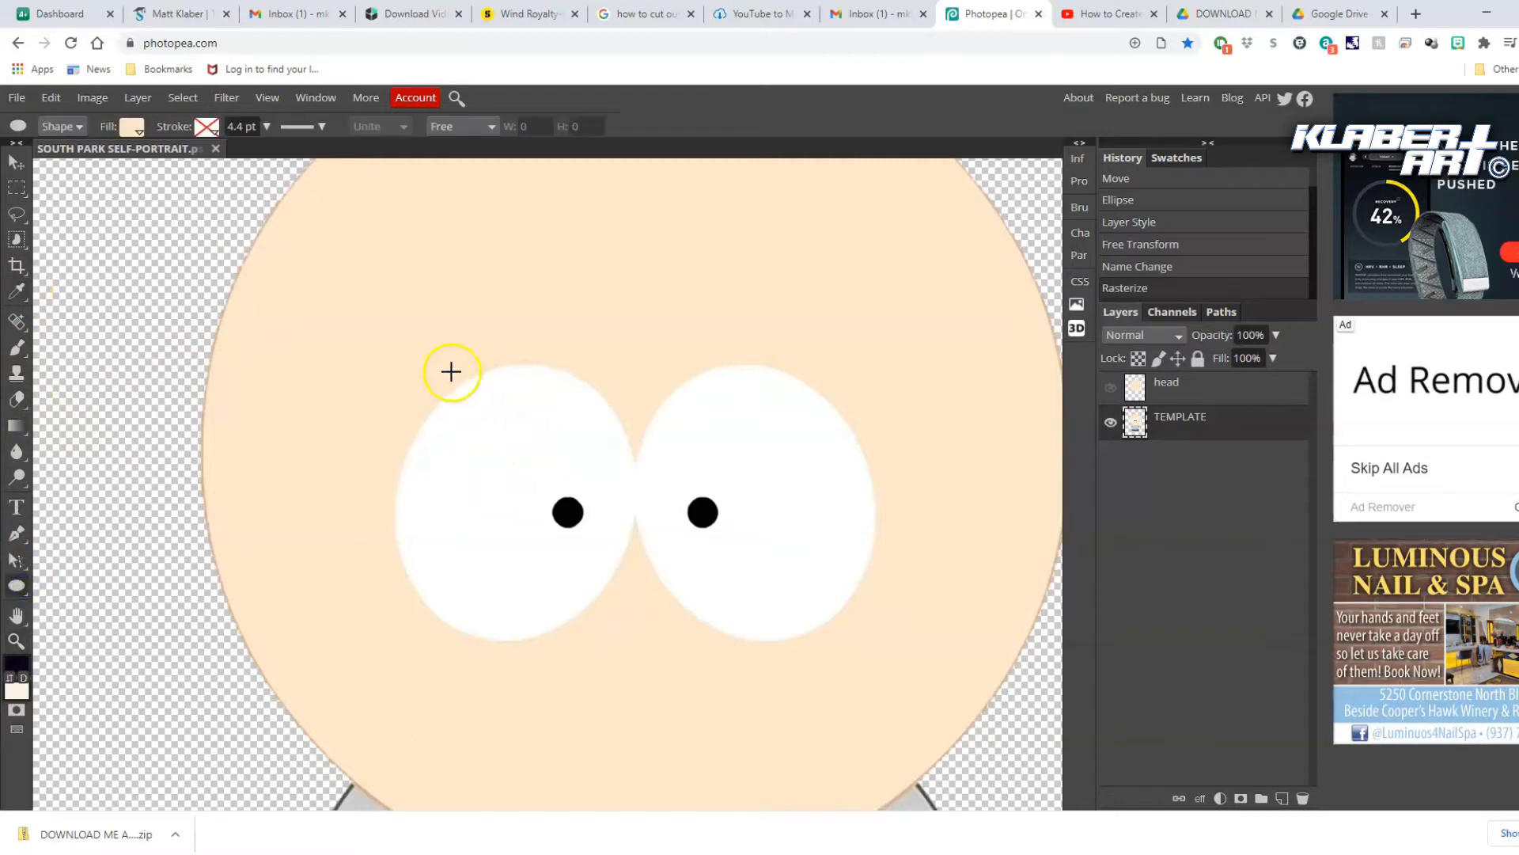
left_click(10, 678)
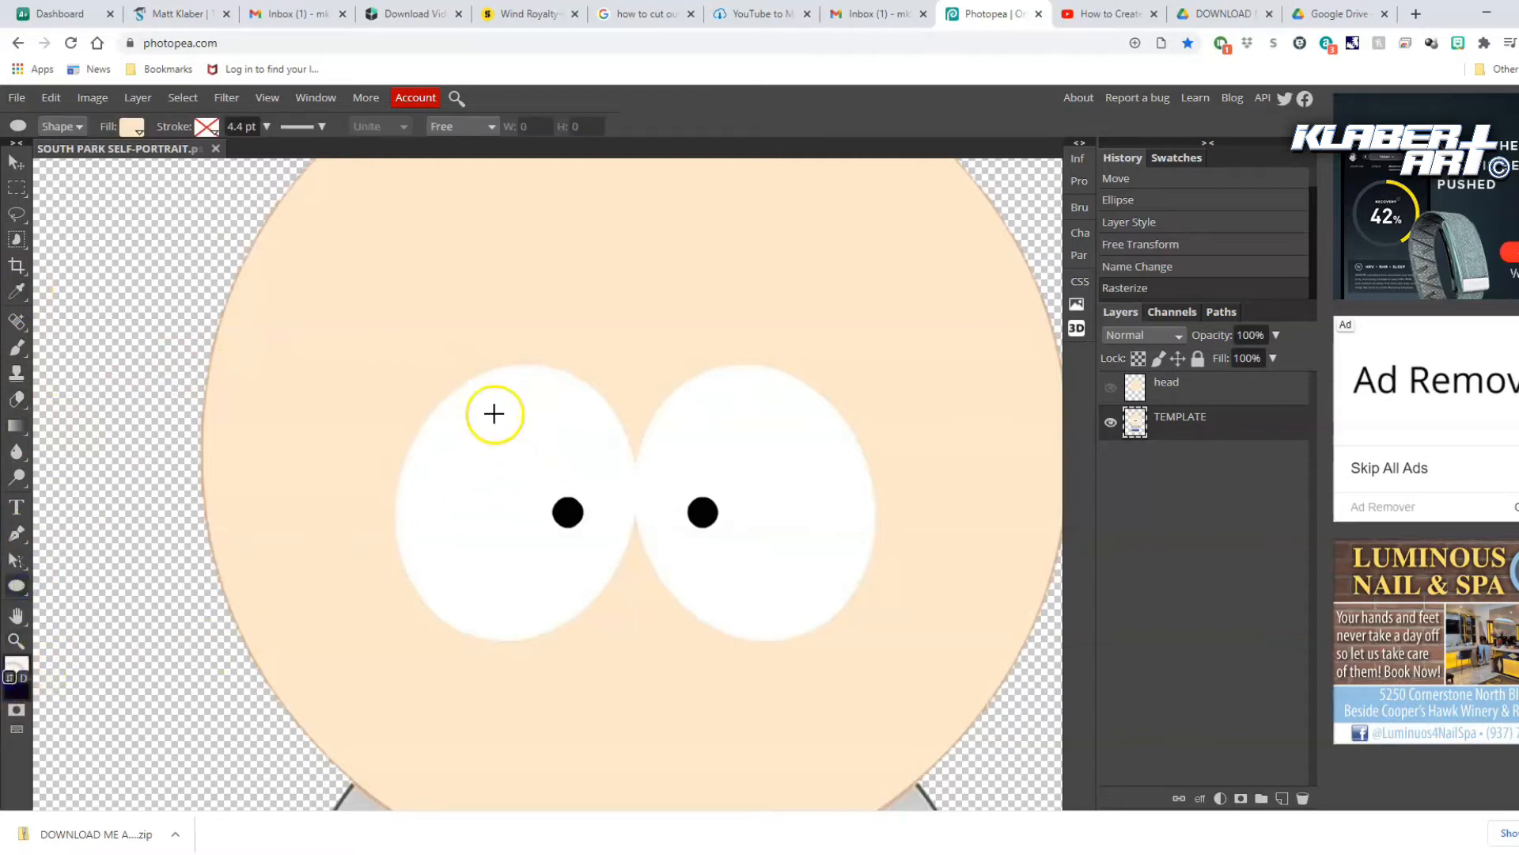
left_click_drag(419, 385, 632, 639)
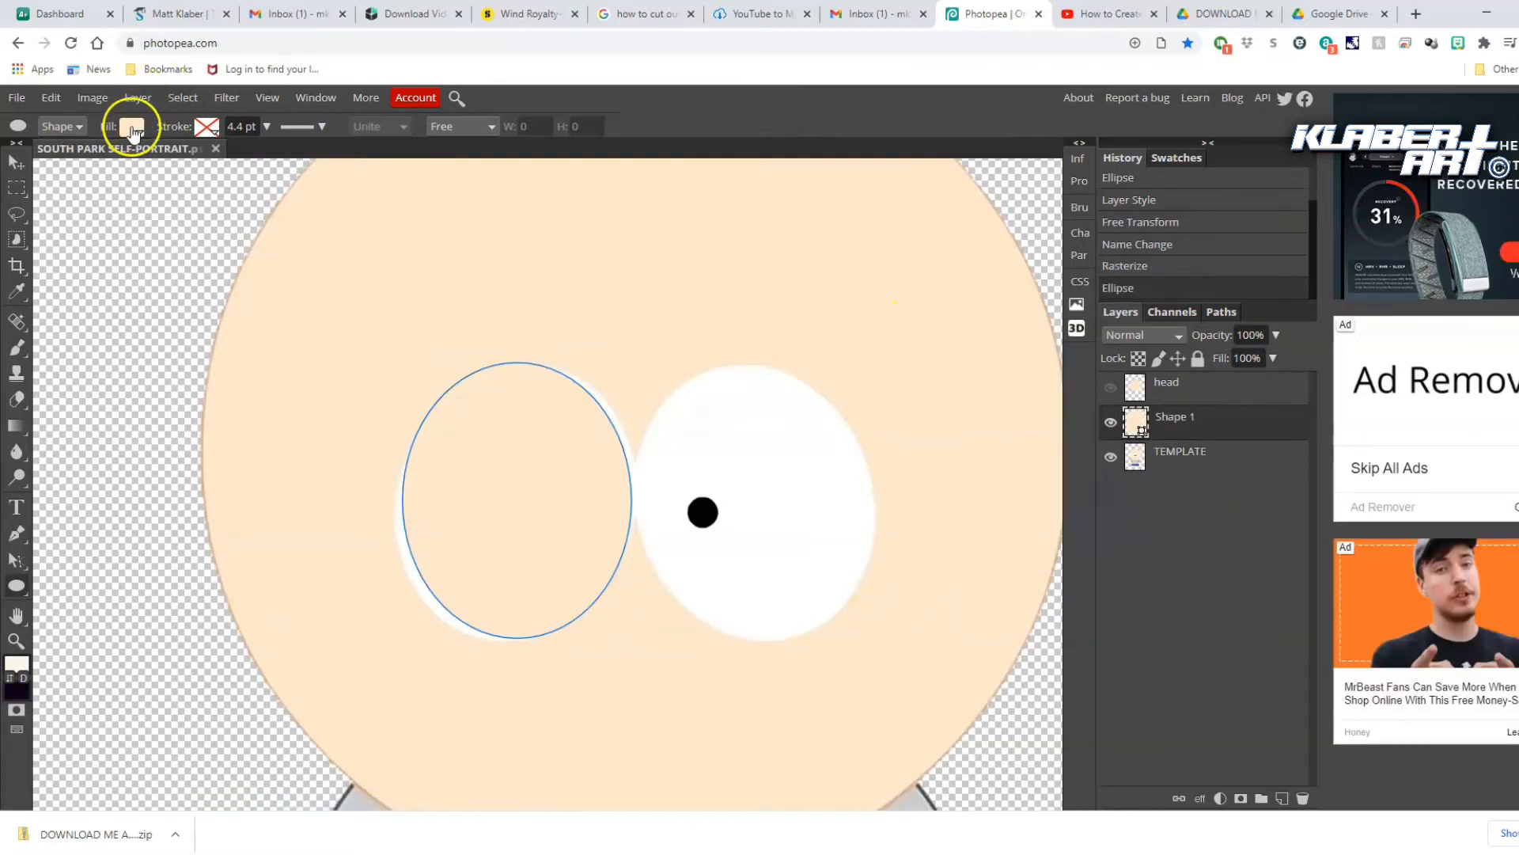
Set the eye ellipse's fill to white ffffff, sampled from the template's right eye
left_click(131, 128)
left_click(146, 193)
left_click(787, 485)
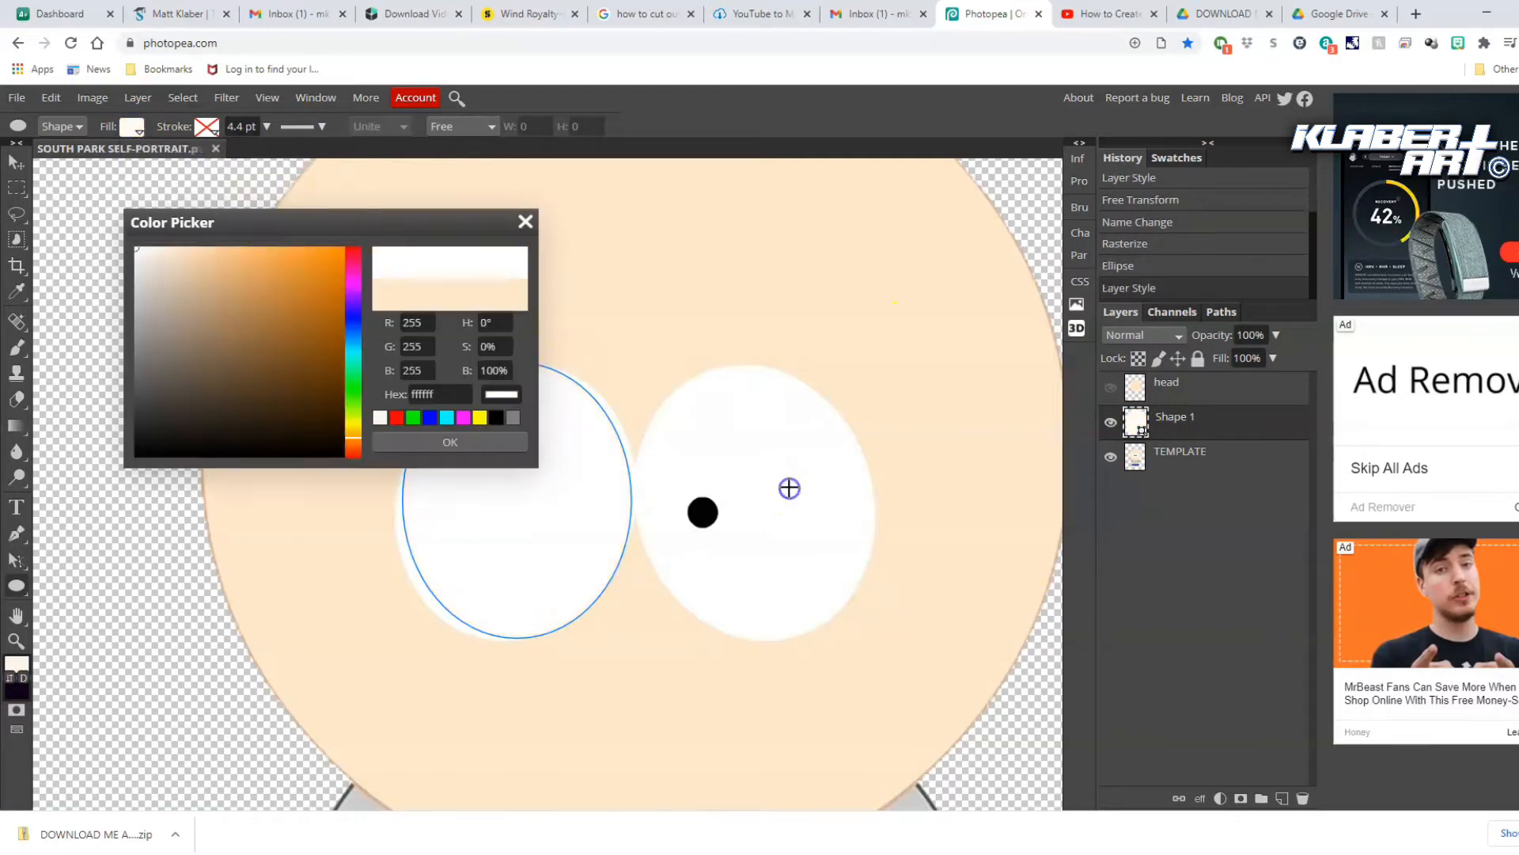
left_click(461, 441)
Free-transform the white ellipse to match the template's left eye, rotating it about 11.6° and scaling it to about 106.2% width and 102.4% height
left_click(52, 97)
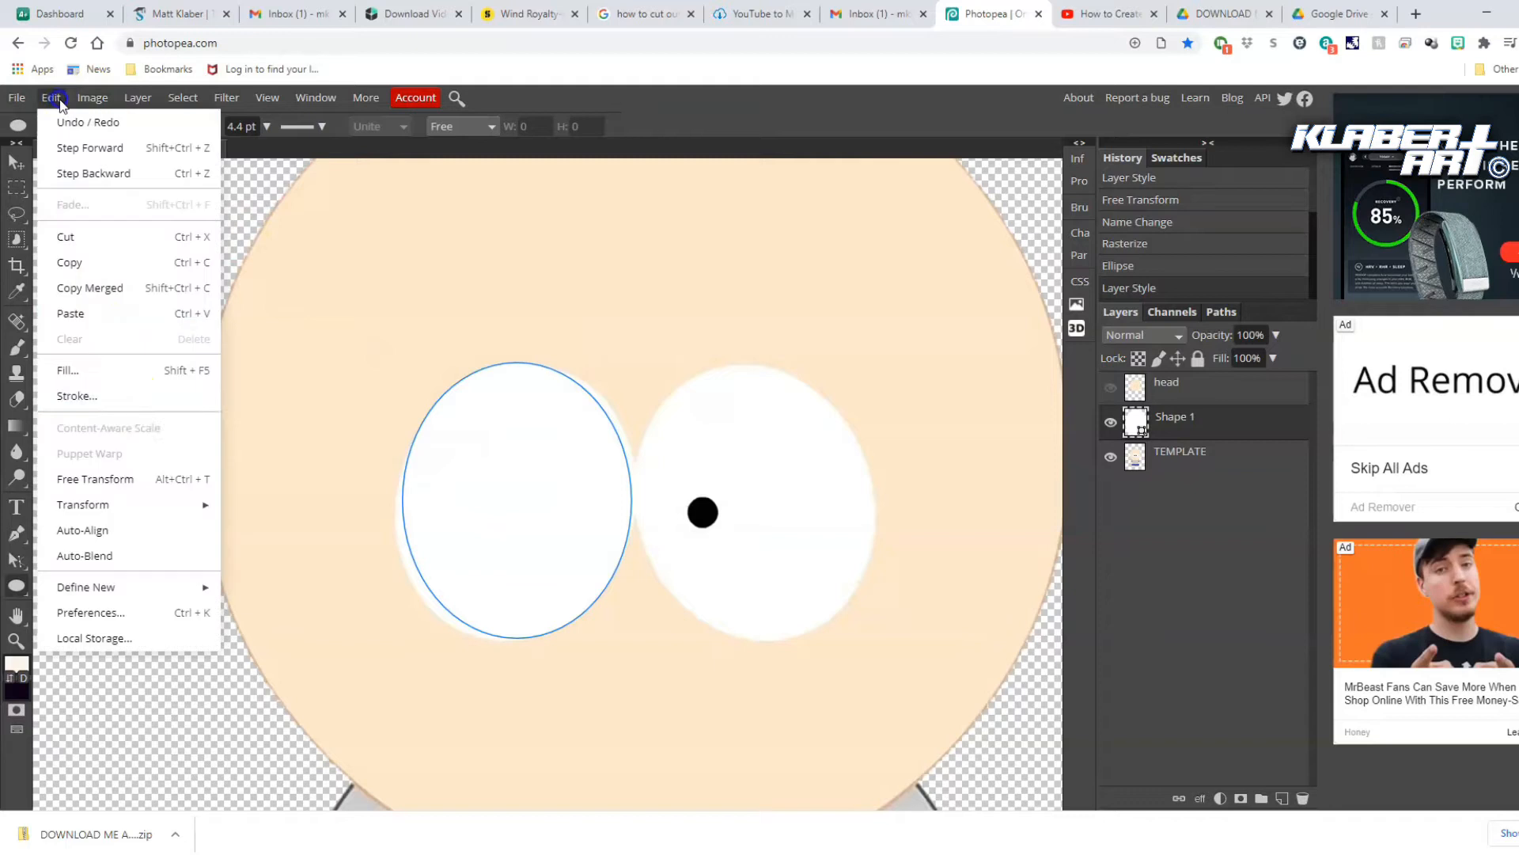
left_click(140, 487)
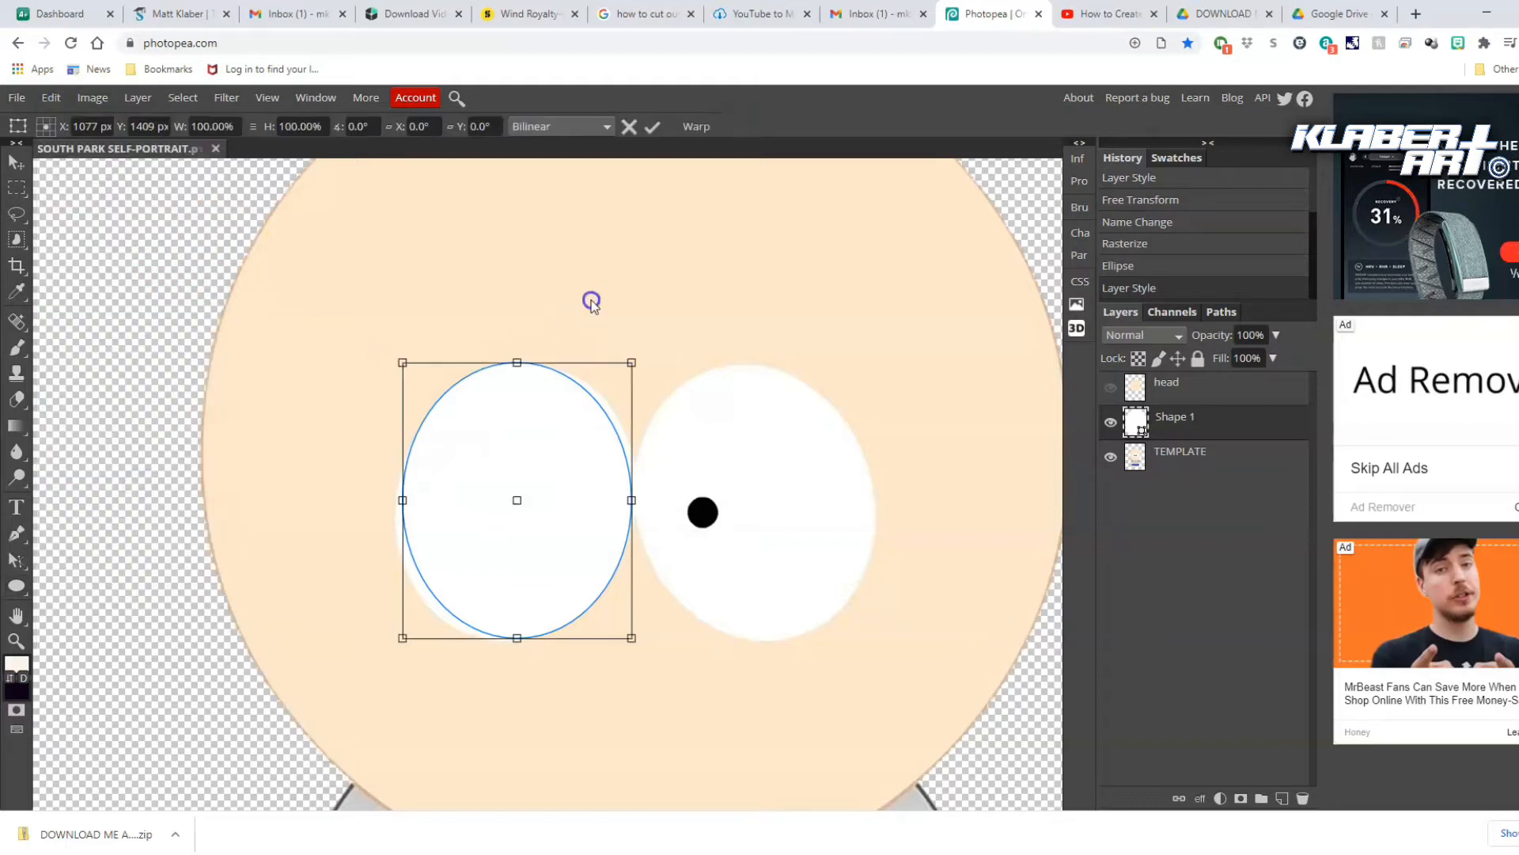
left_click_drag(563, 320, 588, 327)
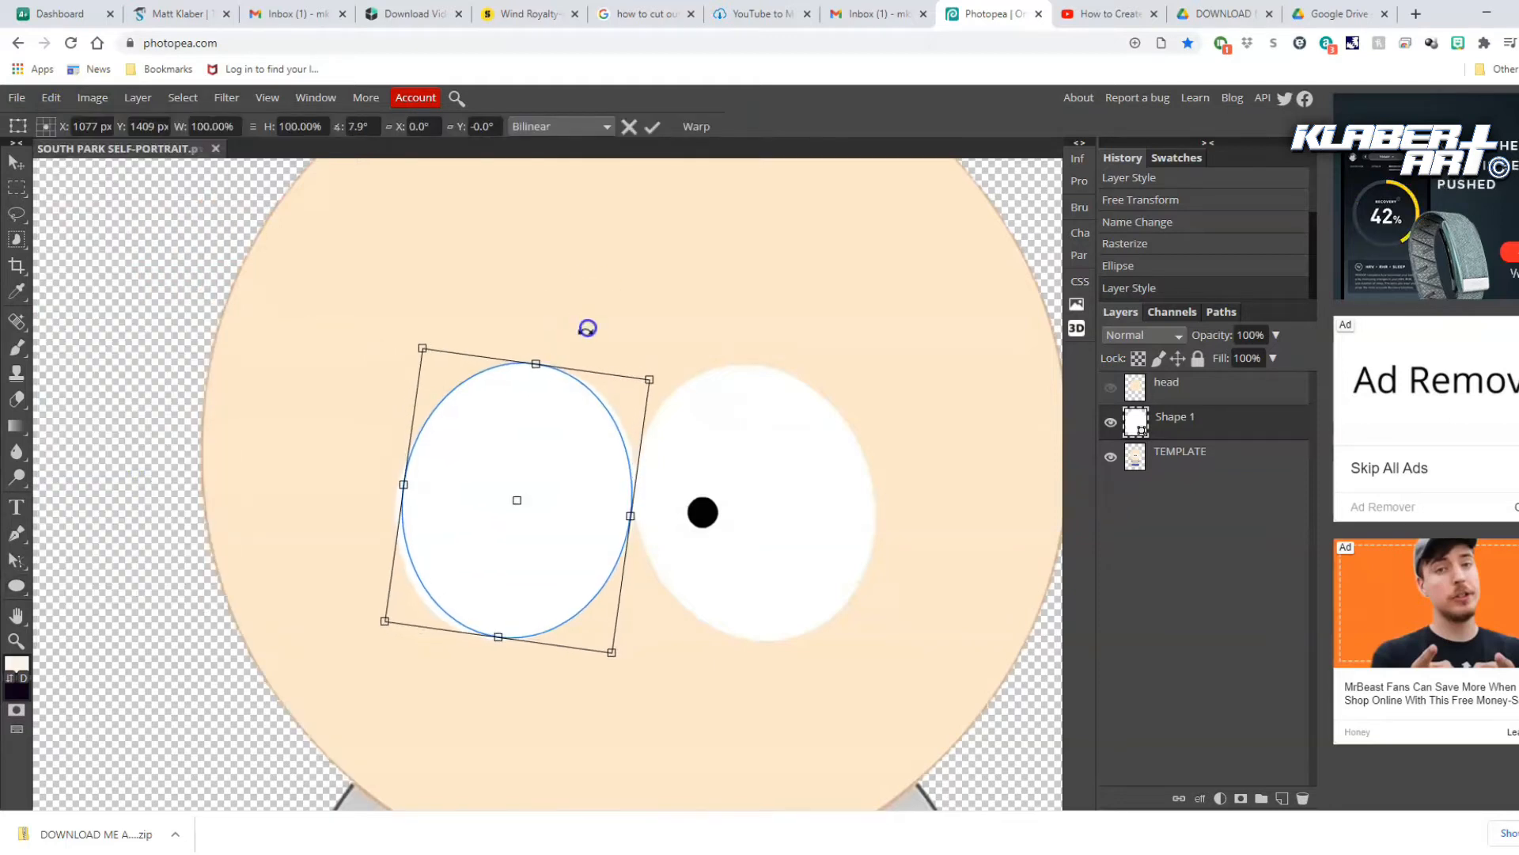
left_click_drag(404, 484, 394, 483)
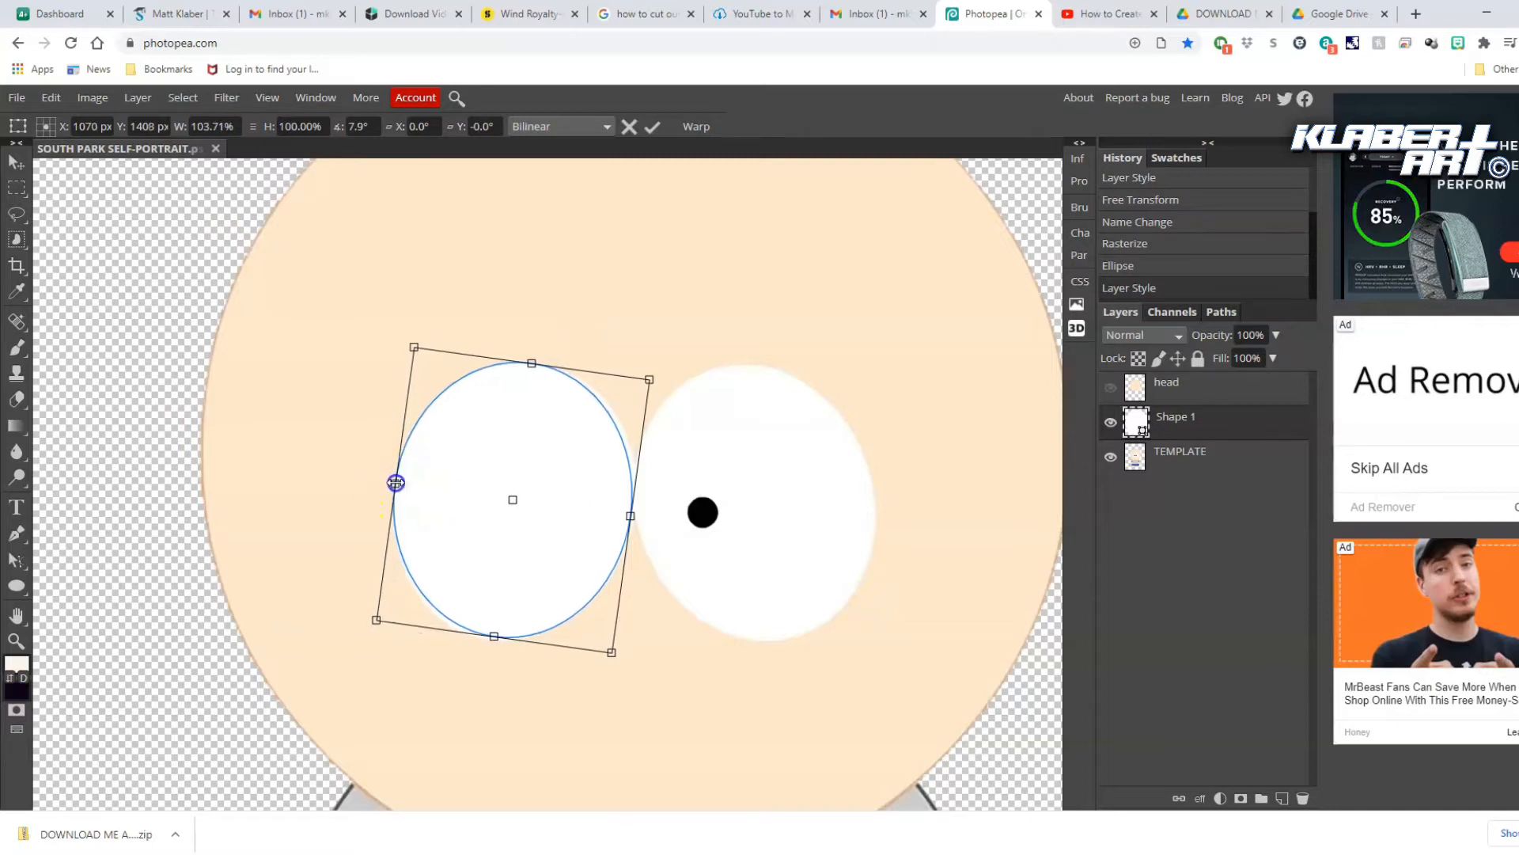
left_click_drag(496, 636, 493, 640)
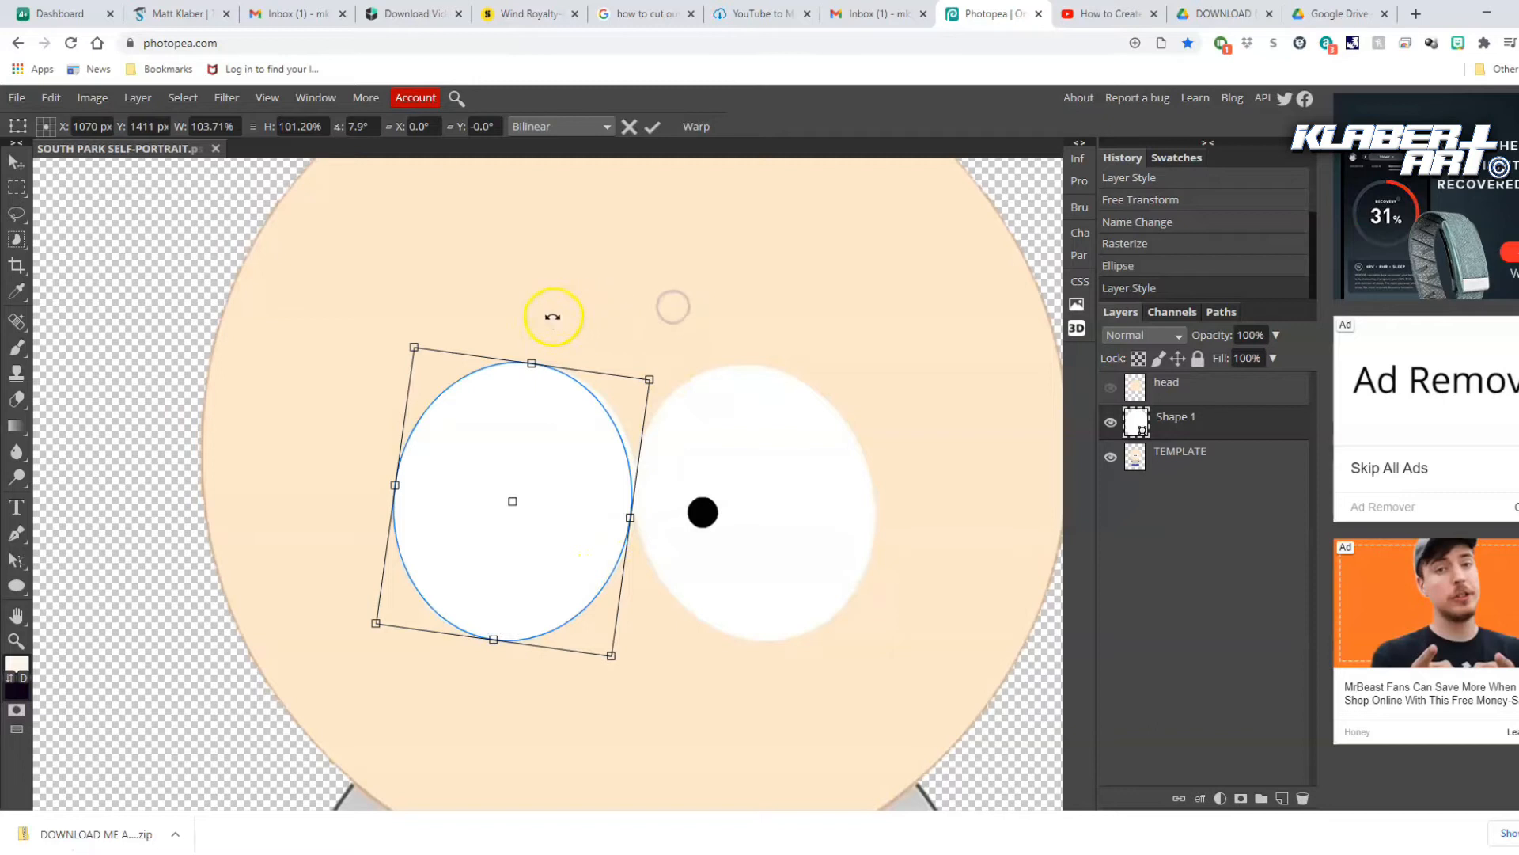
left_click_drag(550, 325, 542, 361)
left_click_drag(629, 523, 634, 524)
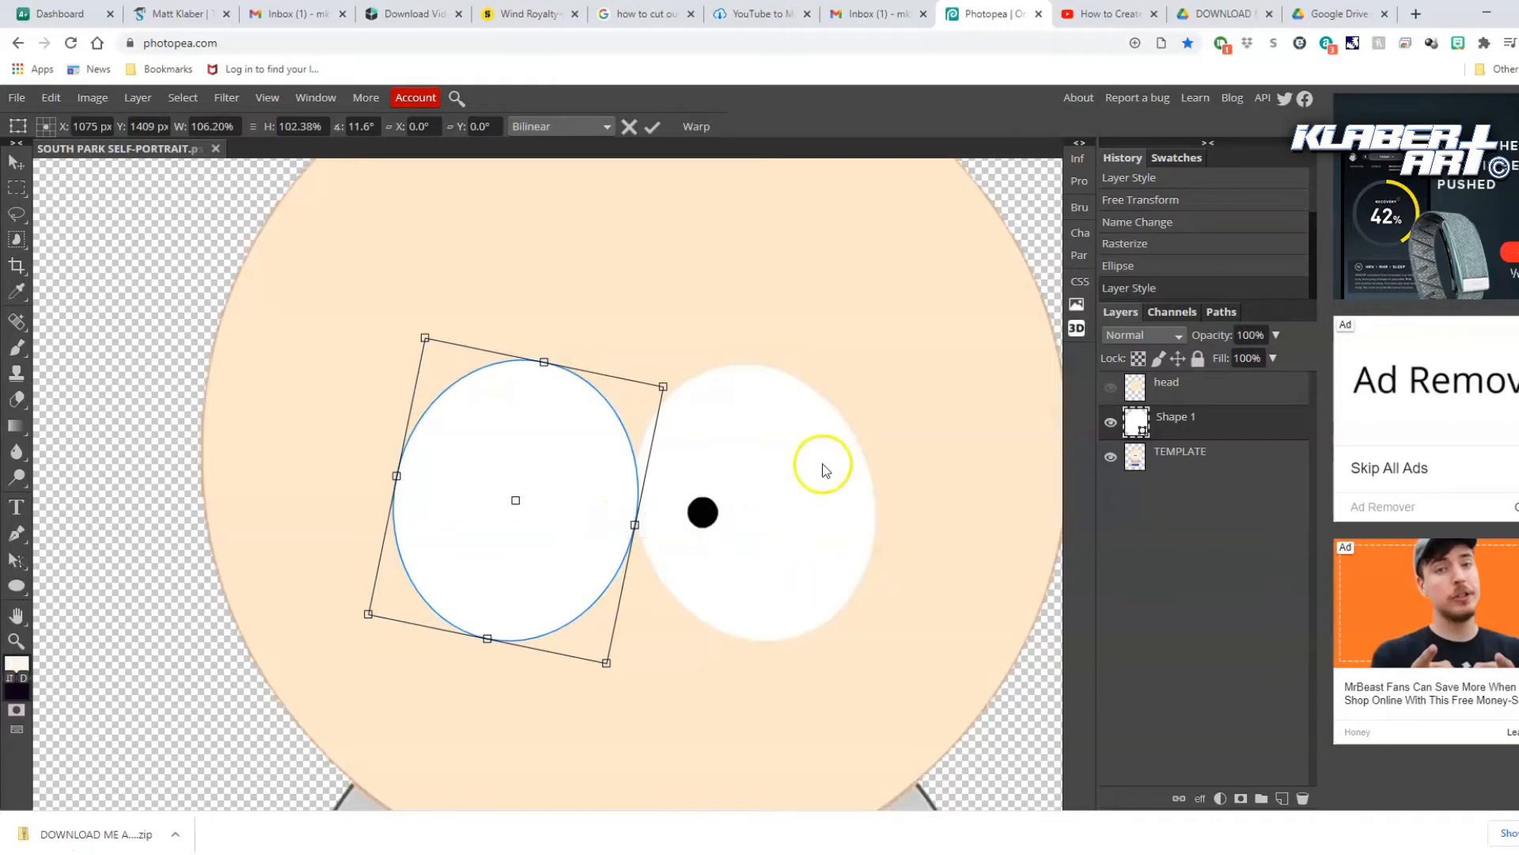
left_click(98, 192)
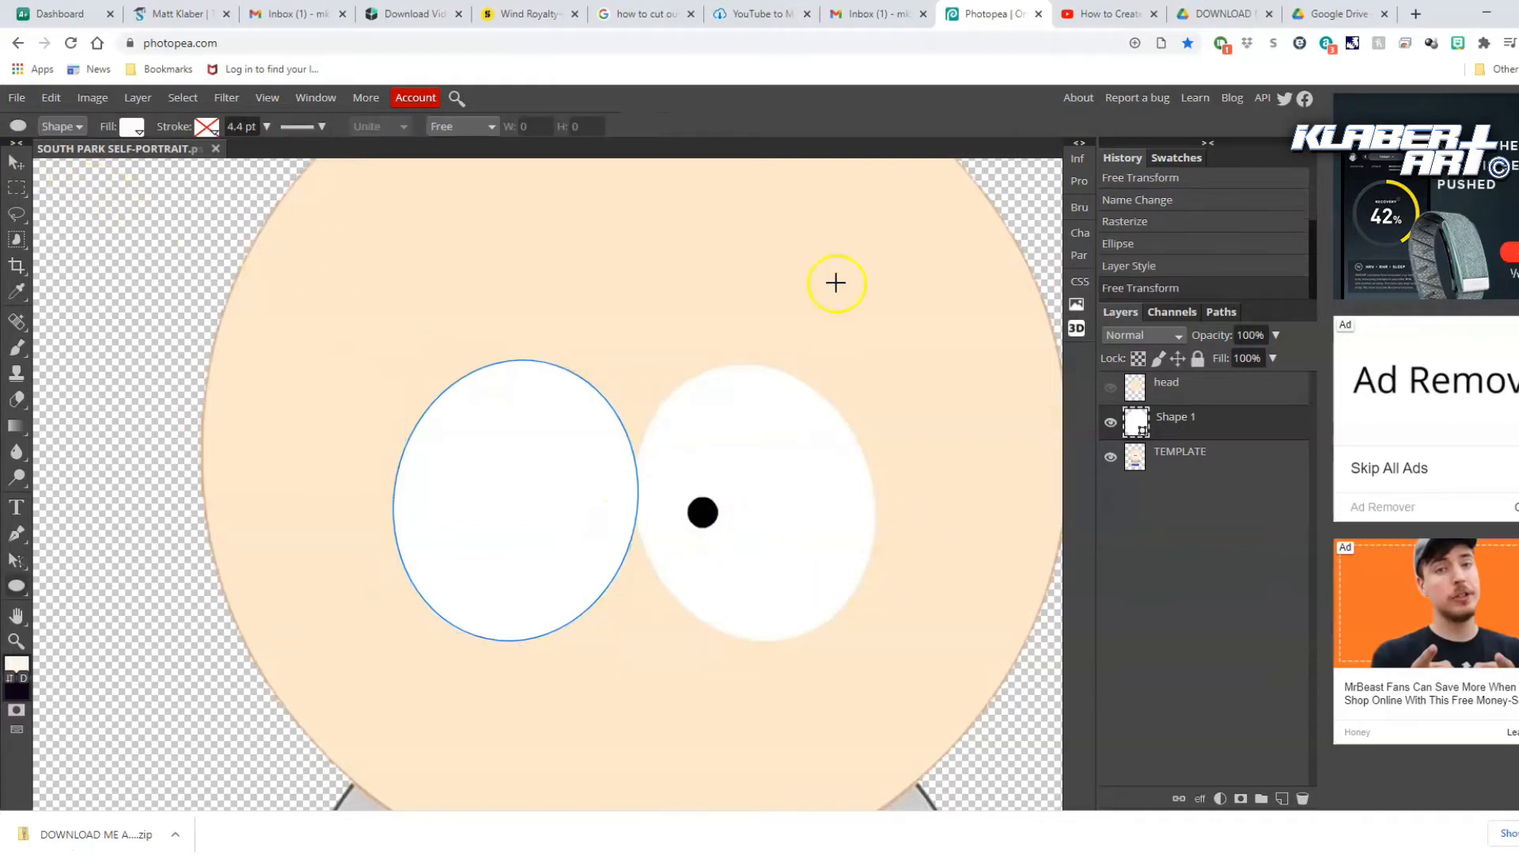
Rasterize the white eye shape's layer and duplicate it
right_click(1231, 427)
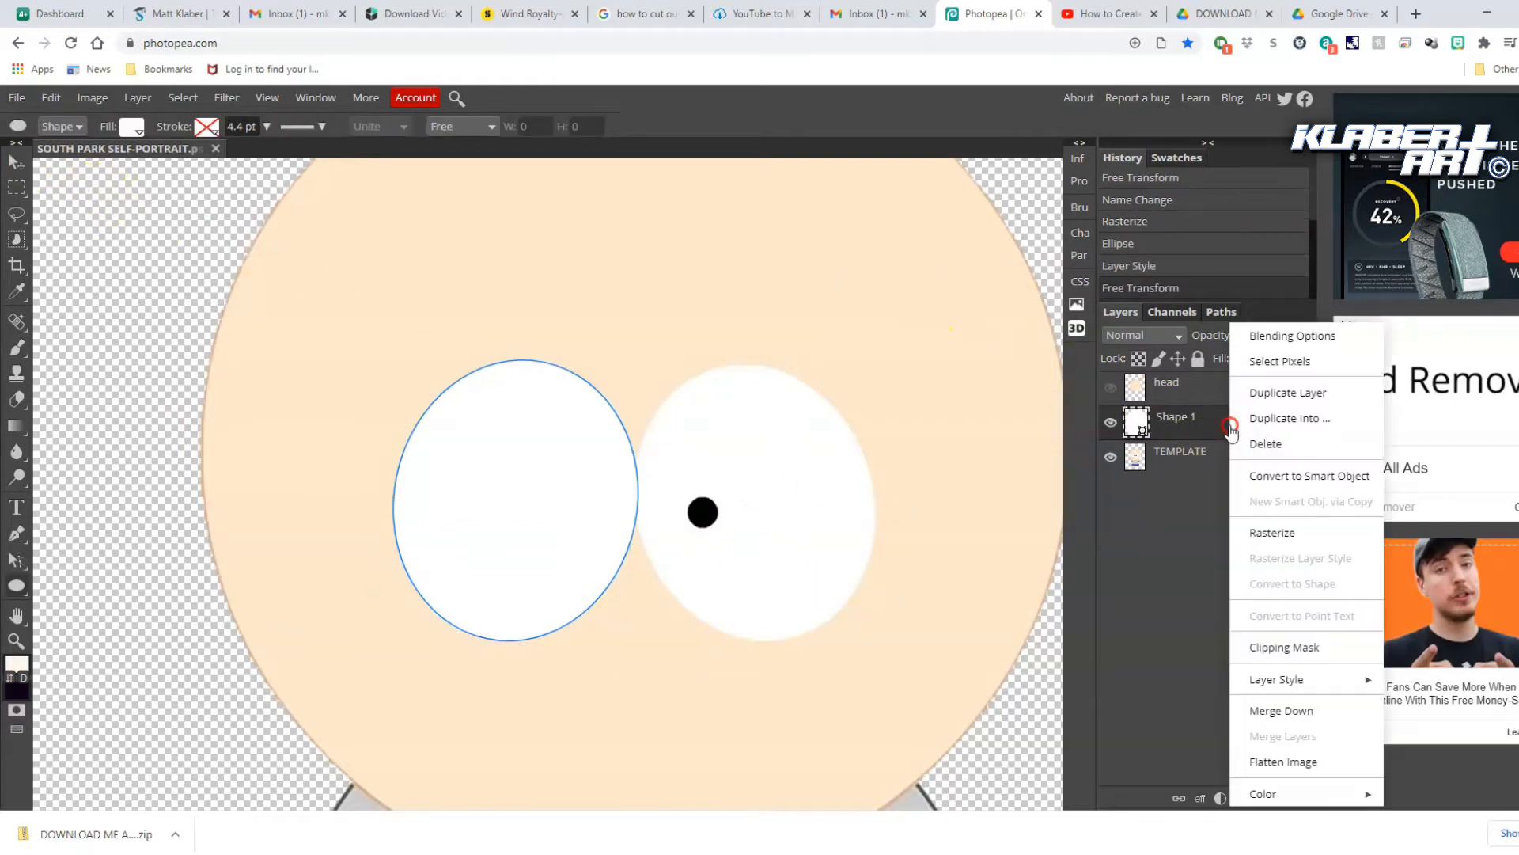
left_click(1263, 530)
right_click(1216, 428)
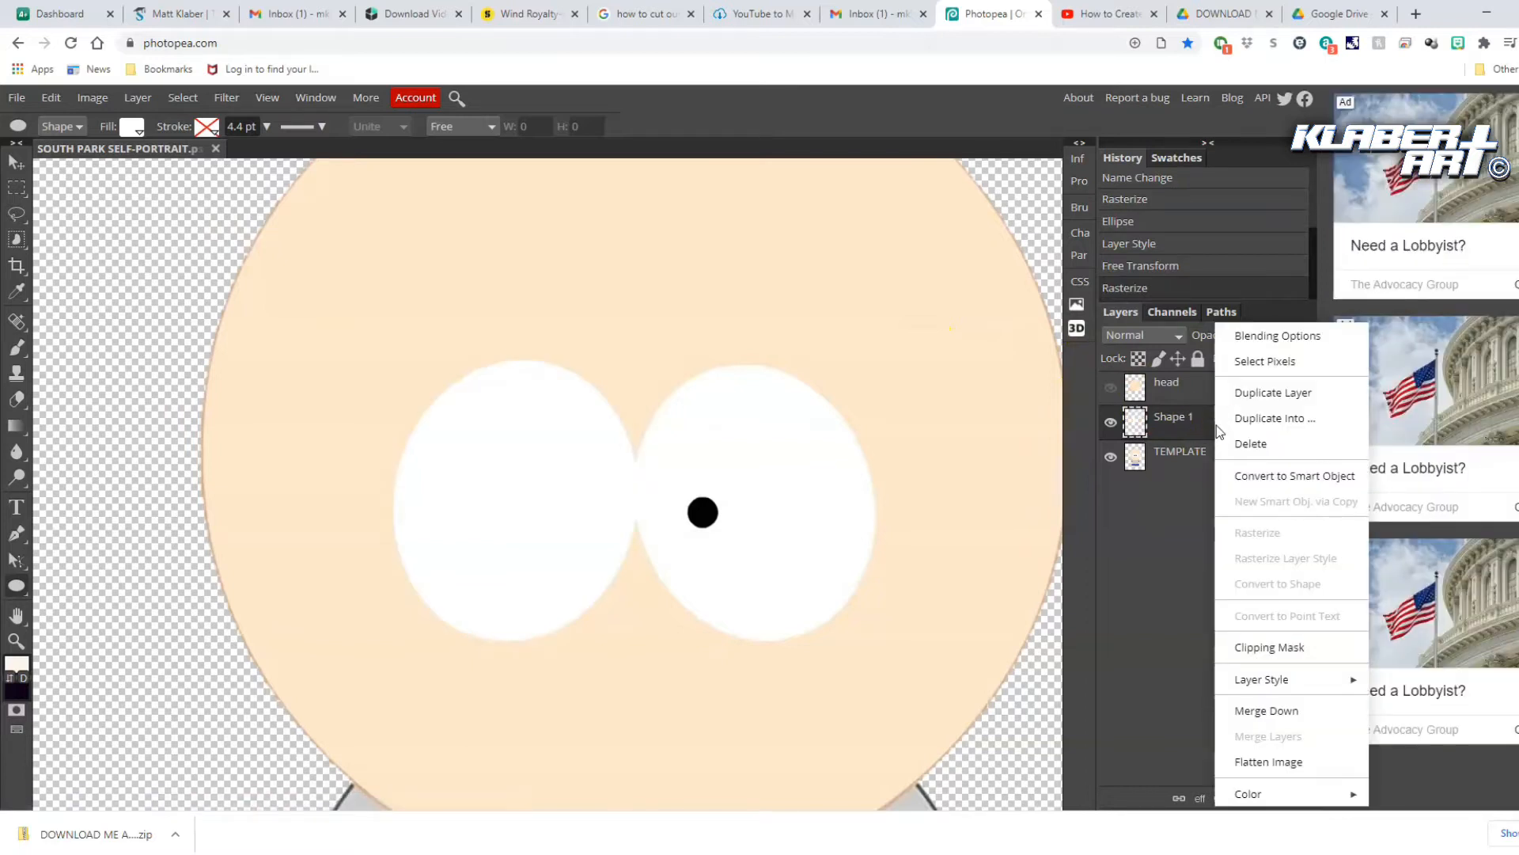
left_click(1273, 400)
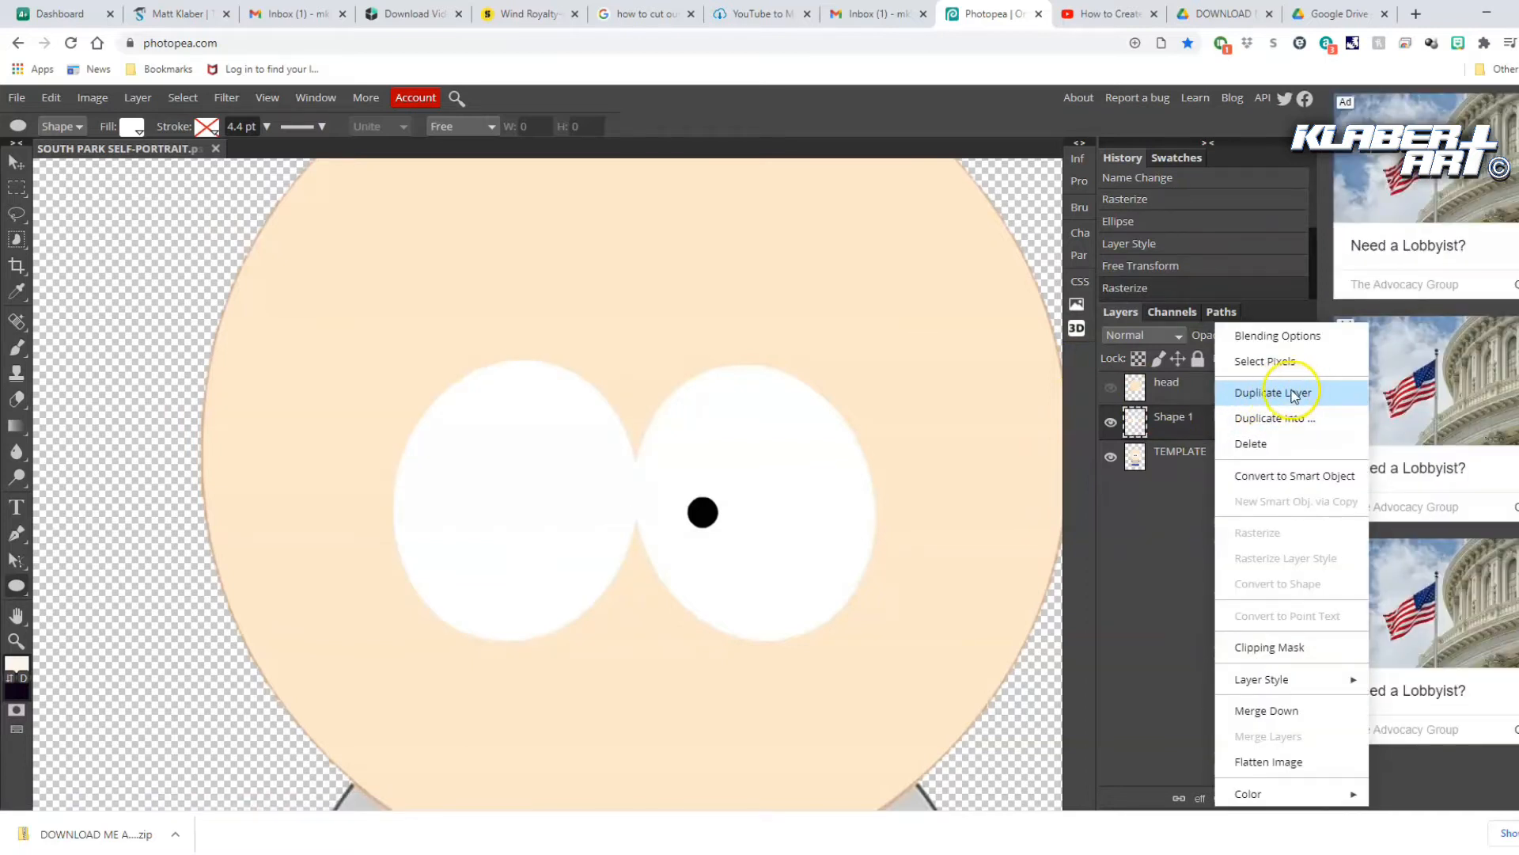
Flip the duplicated eye horizontally and move it over the template's right eye
left_click(49, 98)
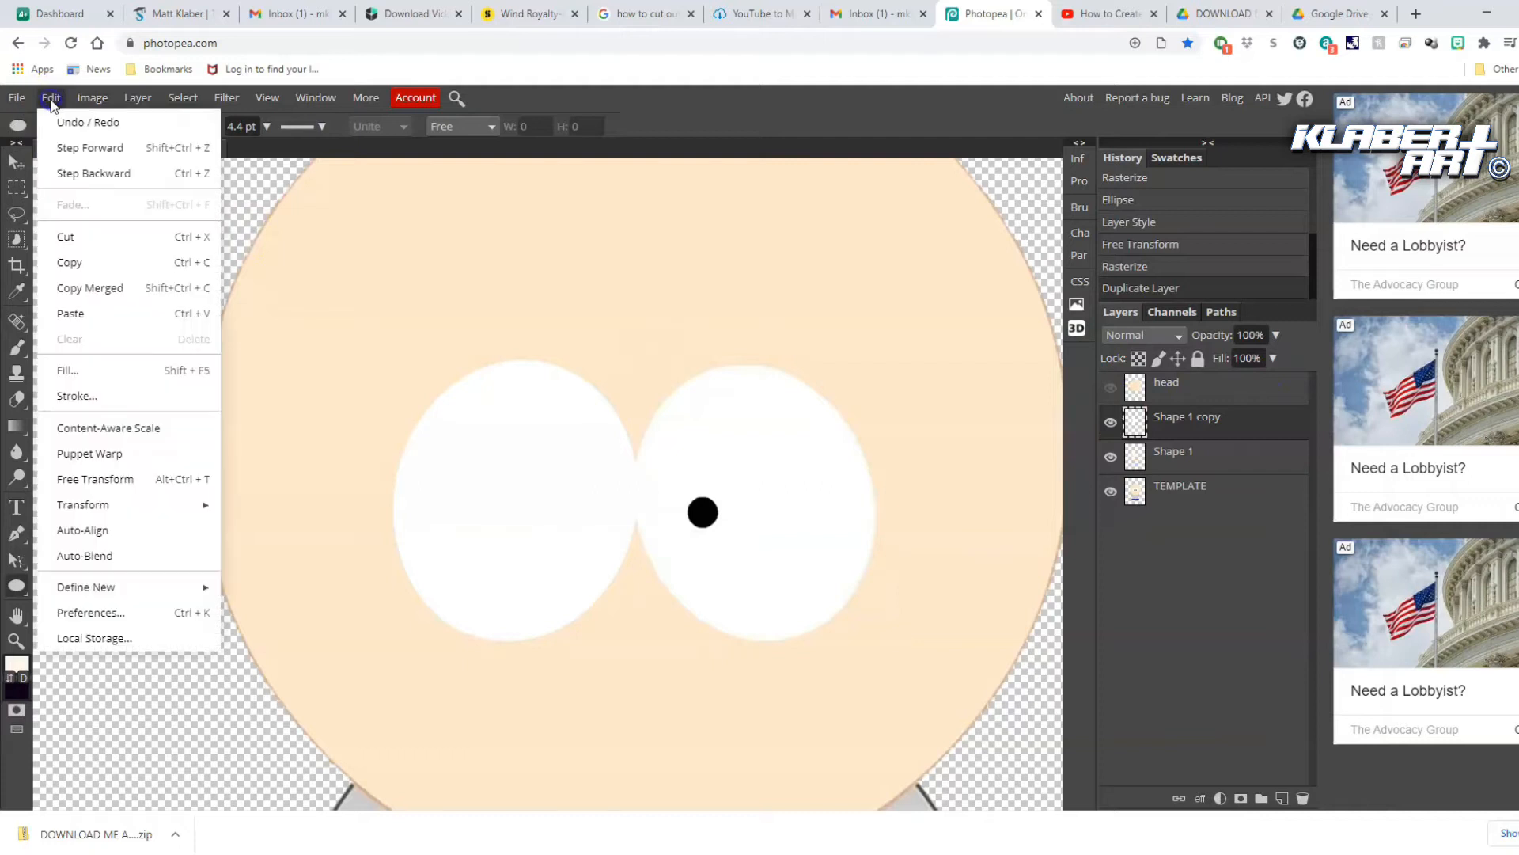
mouse_move(131, 507)
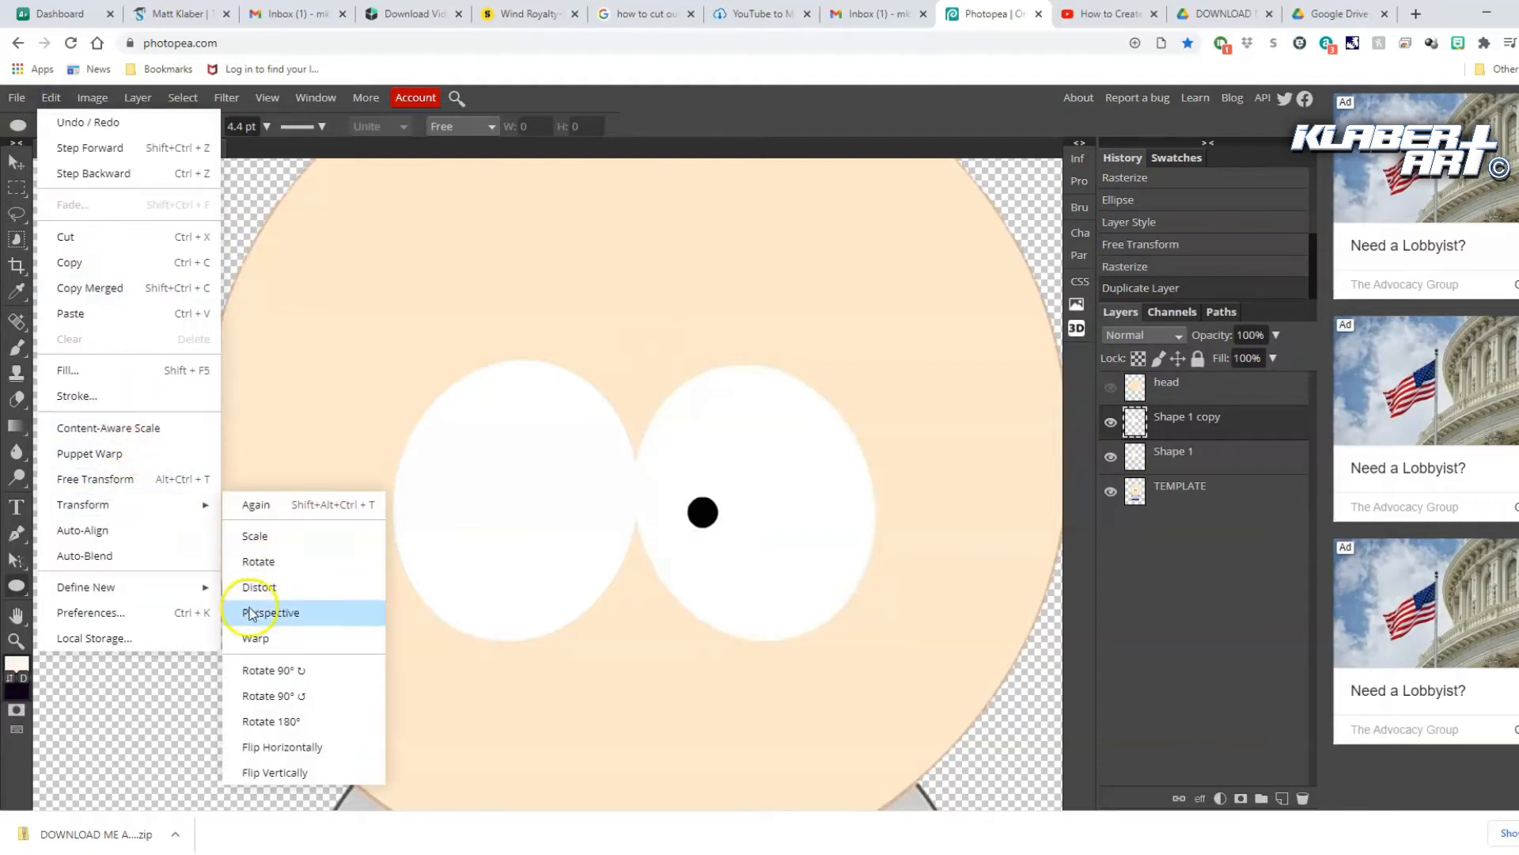
left_click(282, 747)
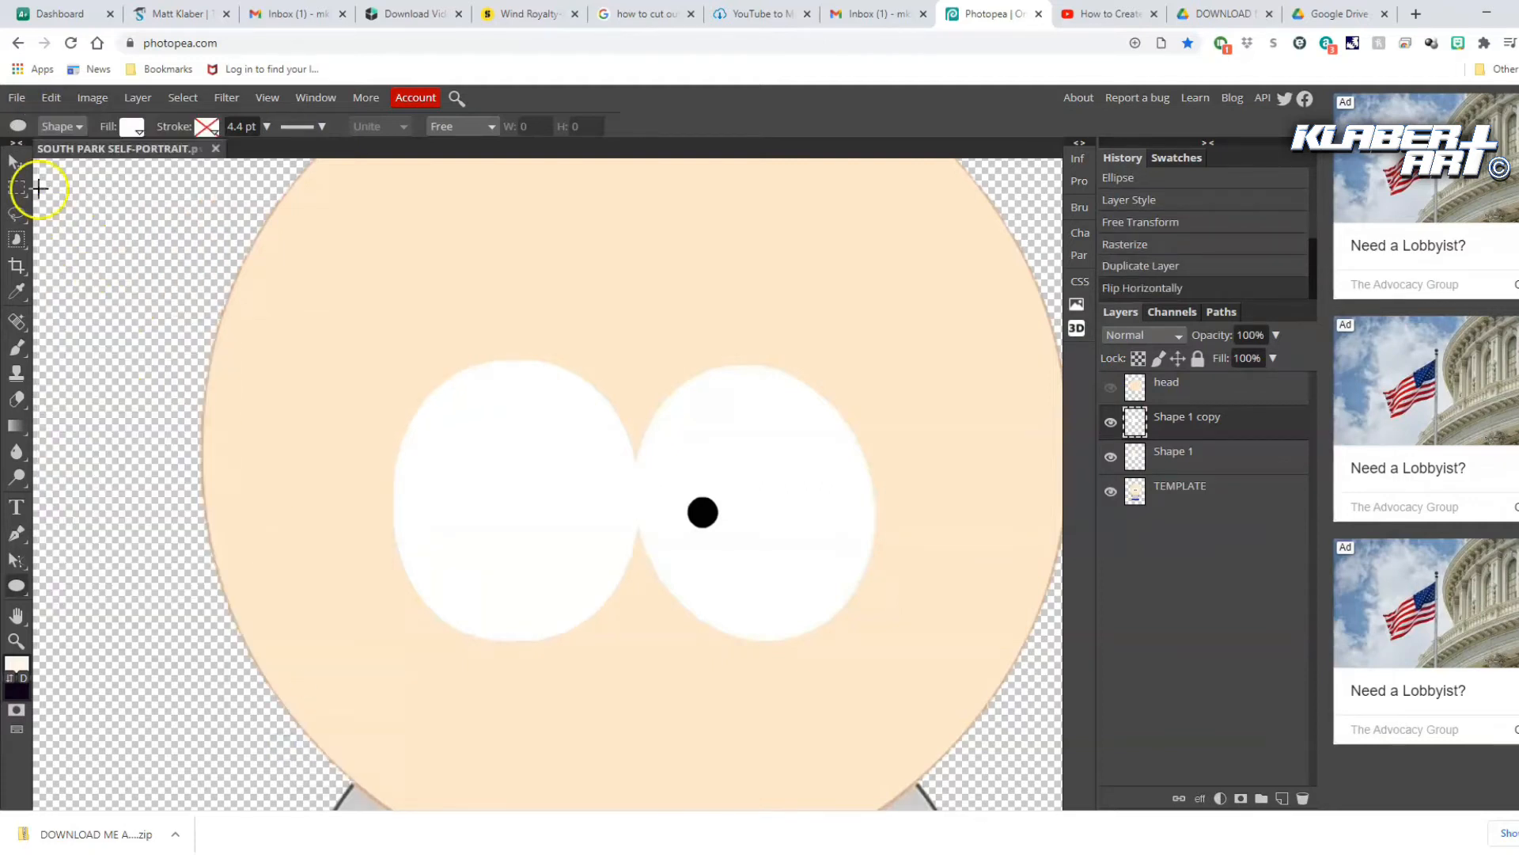
left_click(19, 166)
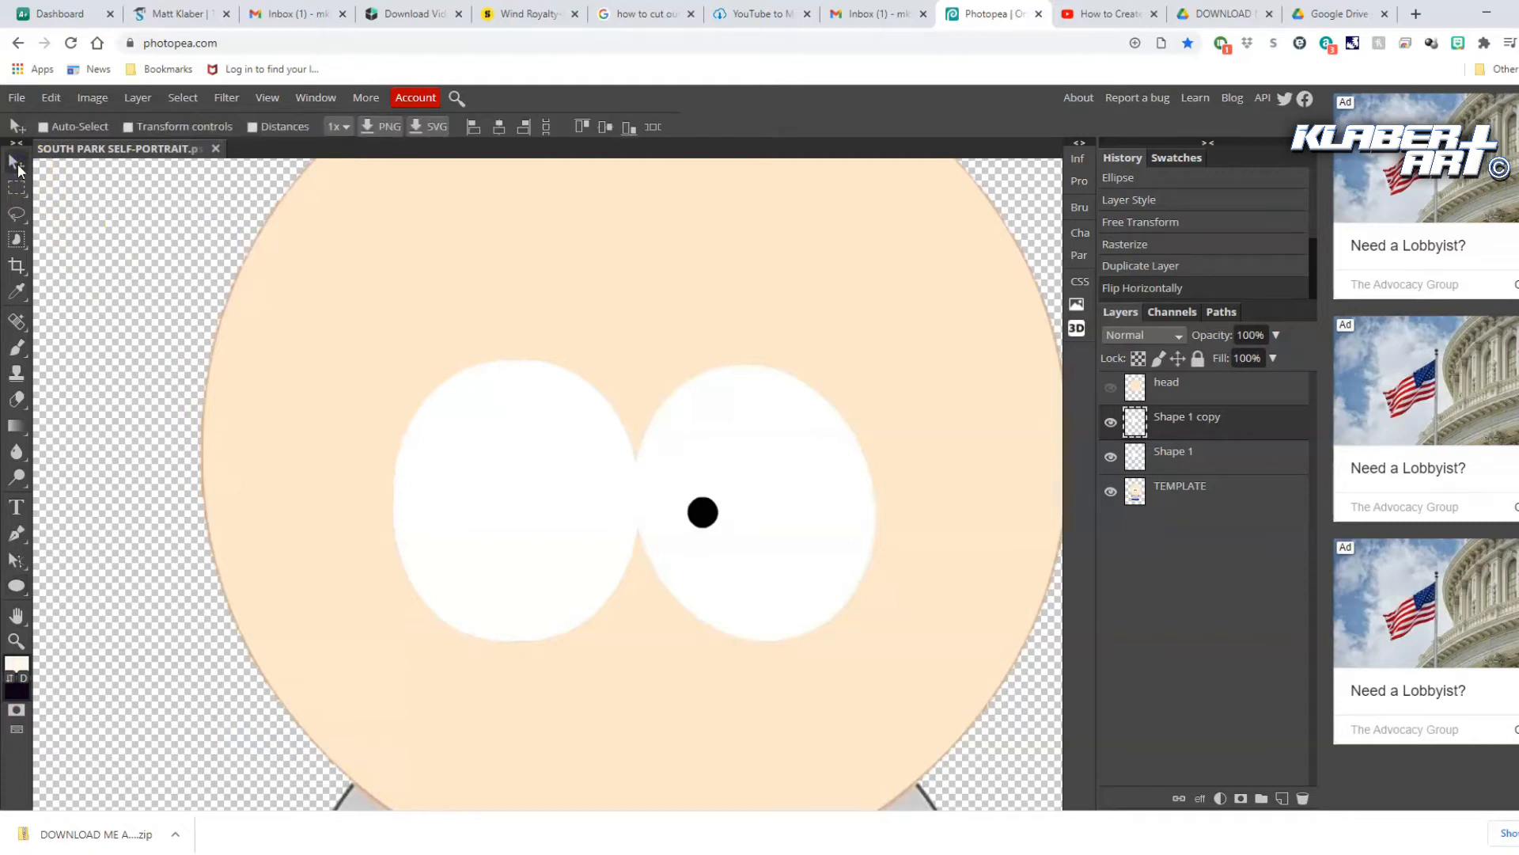
left_click_drag(493, 516, 715, 516)
left_click_drag(737, 516, 736, 515)
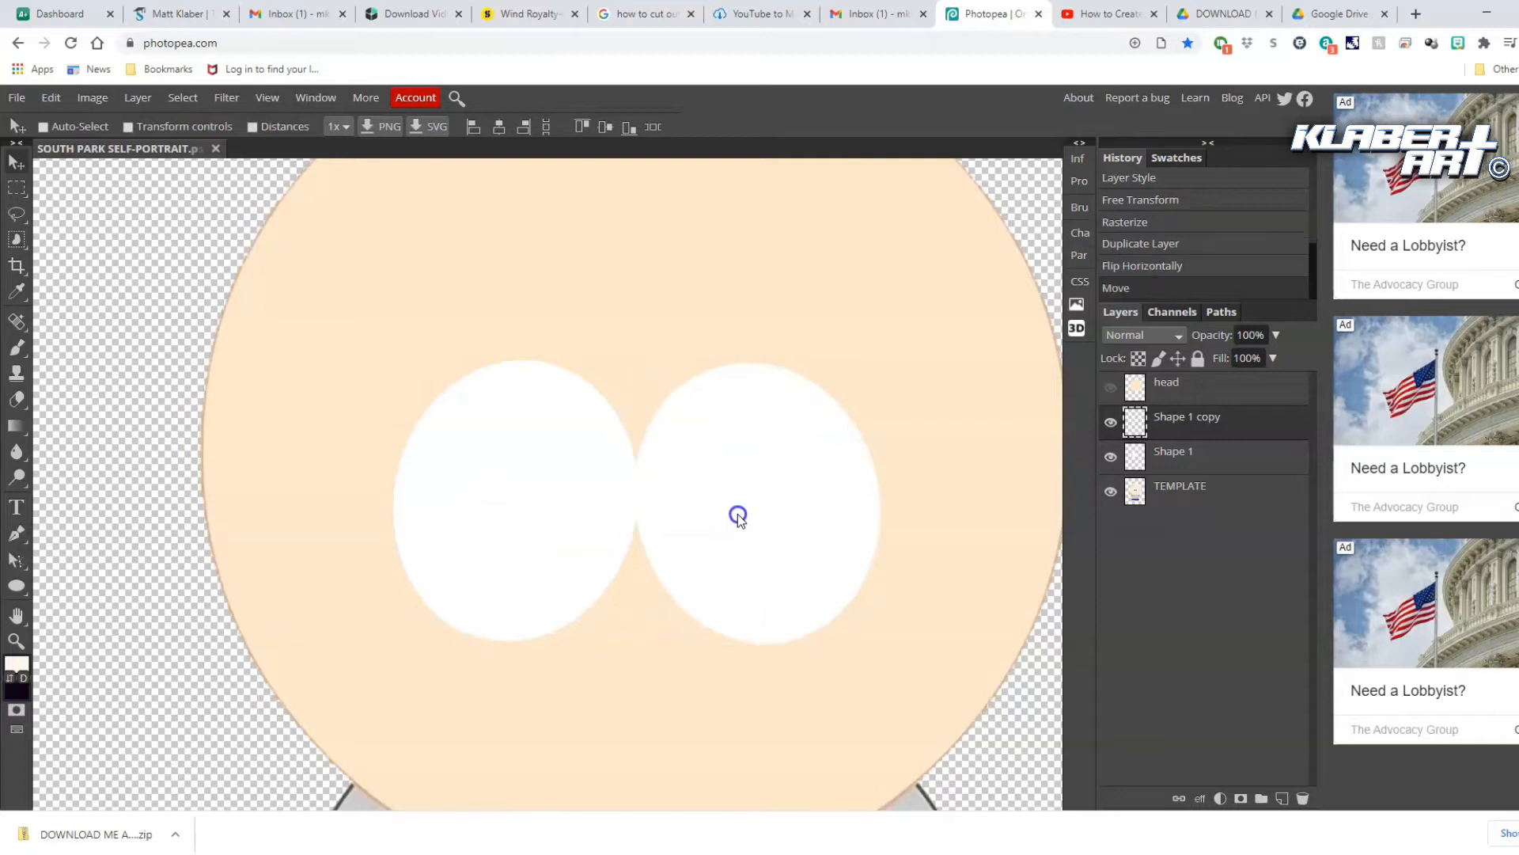
Merge the two white eye layers into one and rename the merged layer to eyes
key("ctrl")
left_click(1224, 459)
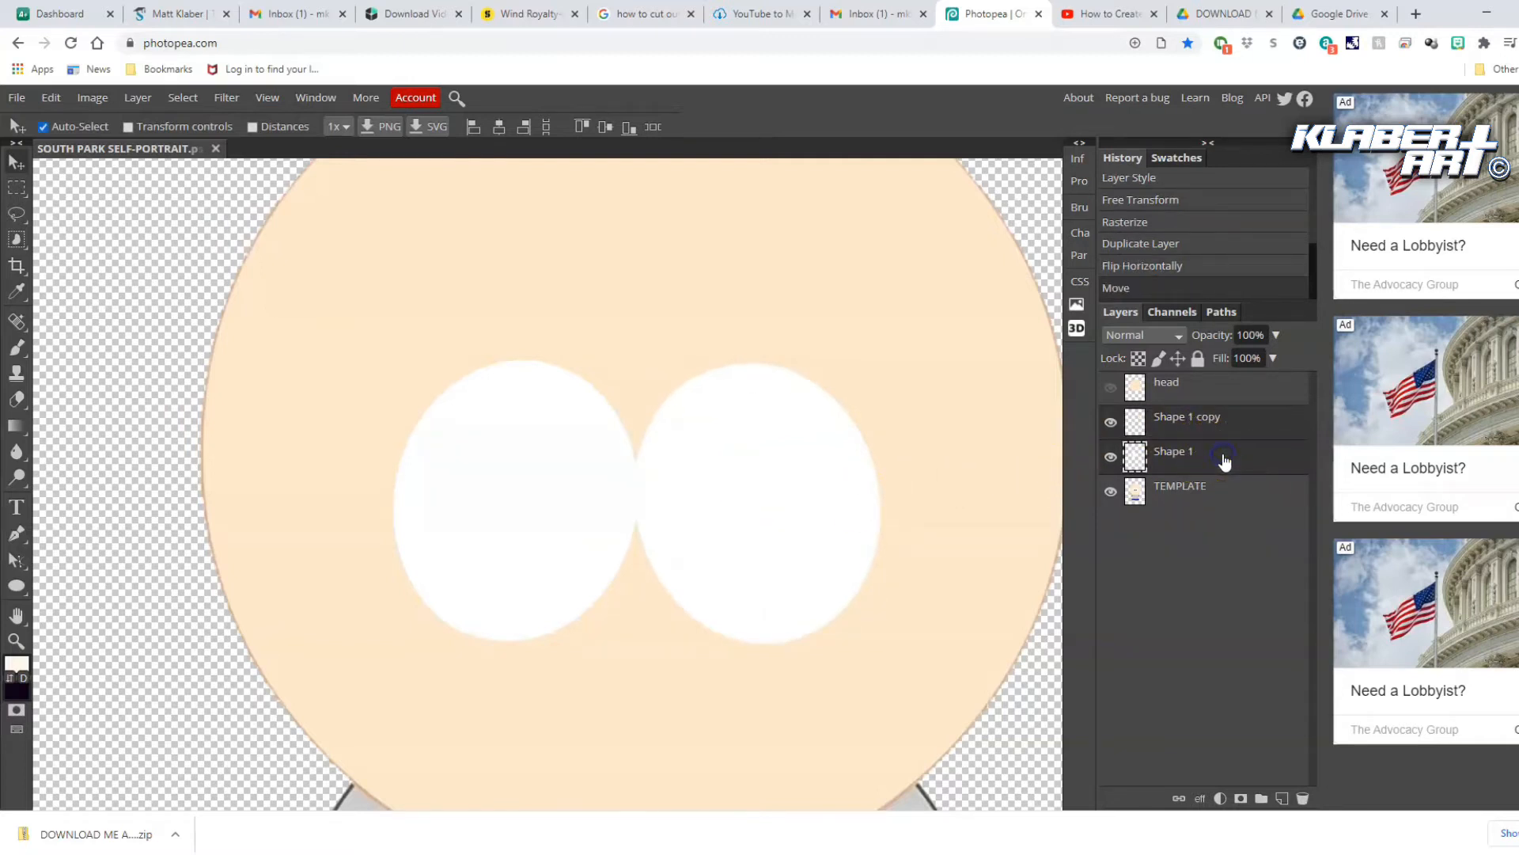
right_click(1224, 459)
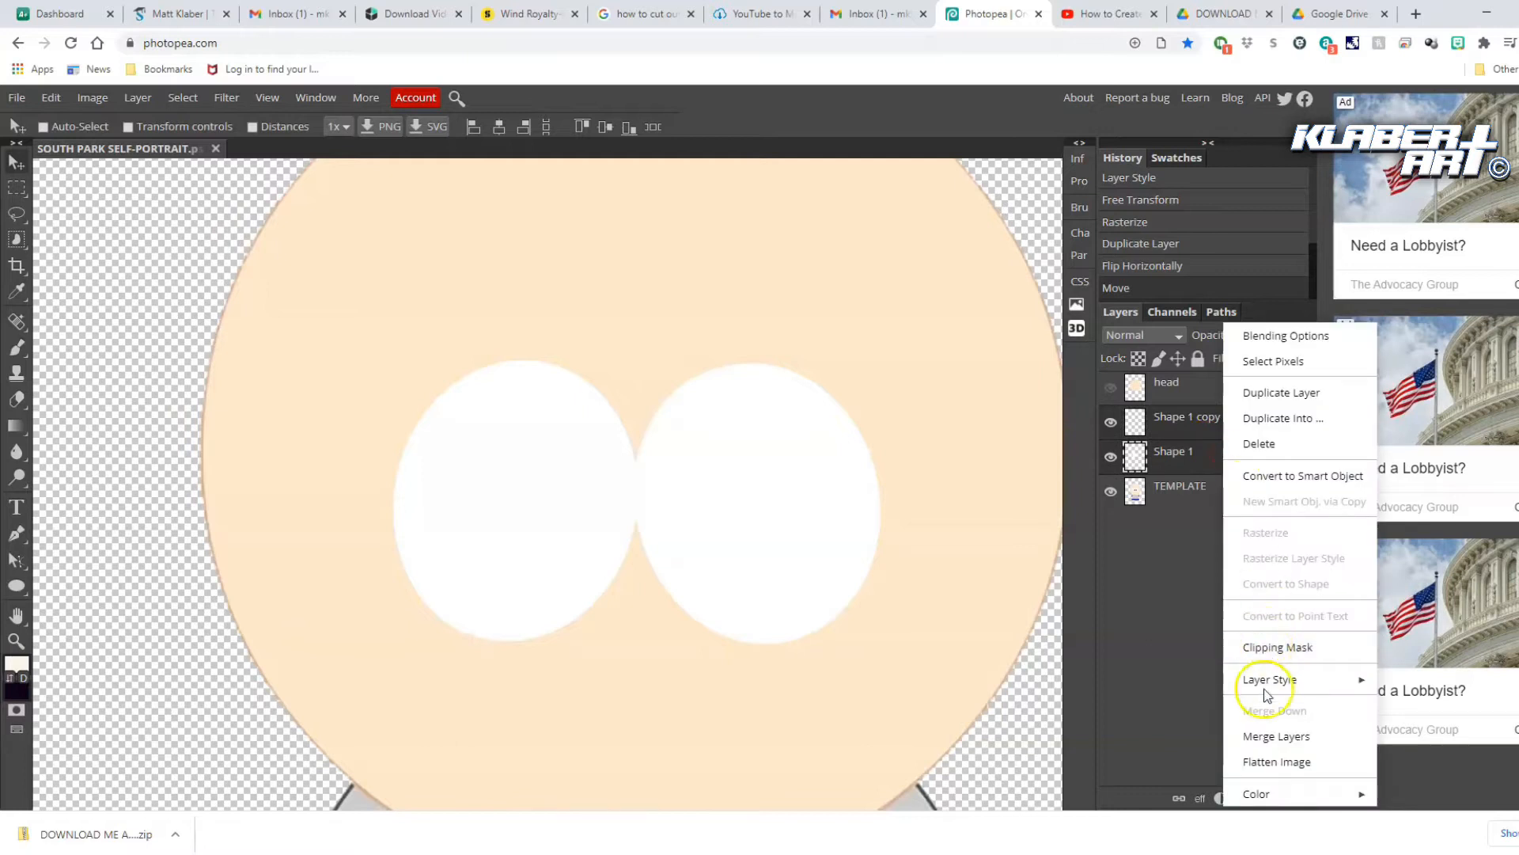
left_click(1261, 737)
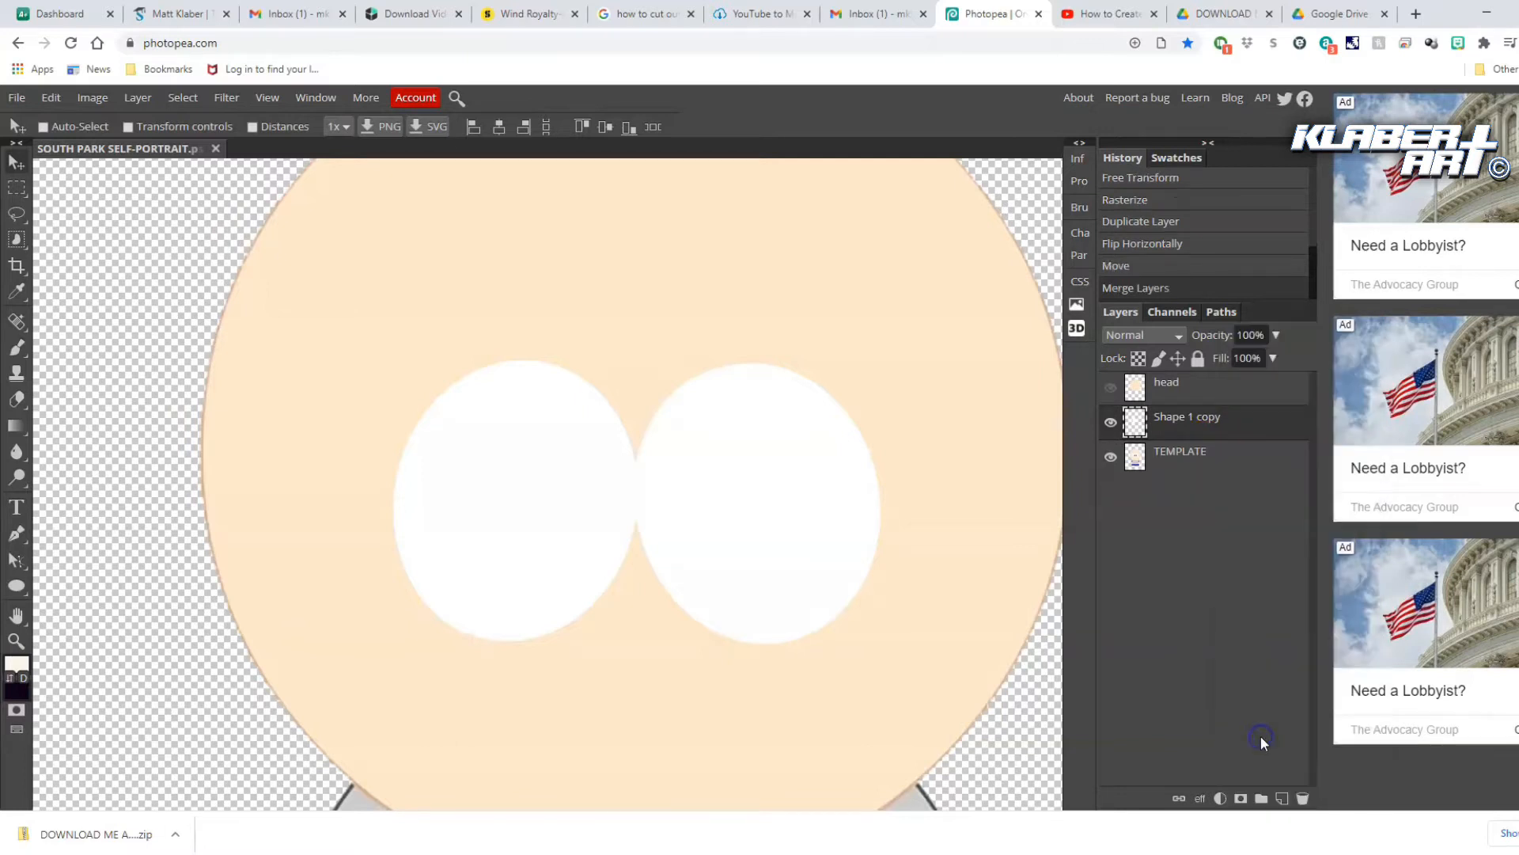
double_click(1189, 417)
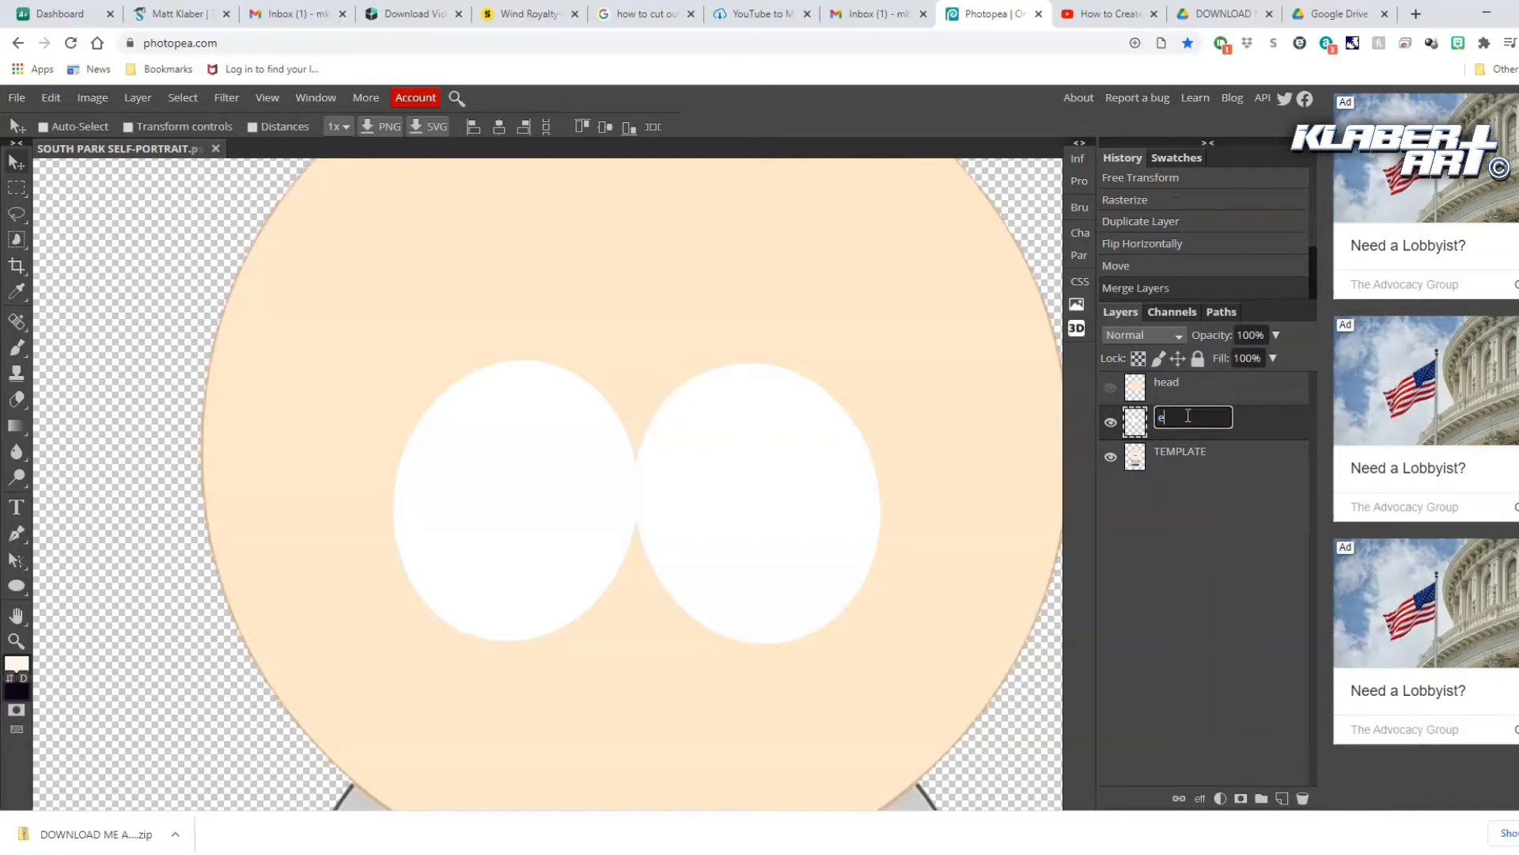
key("Return")
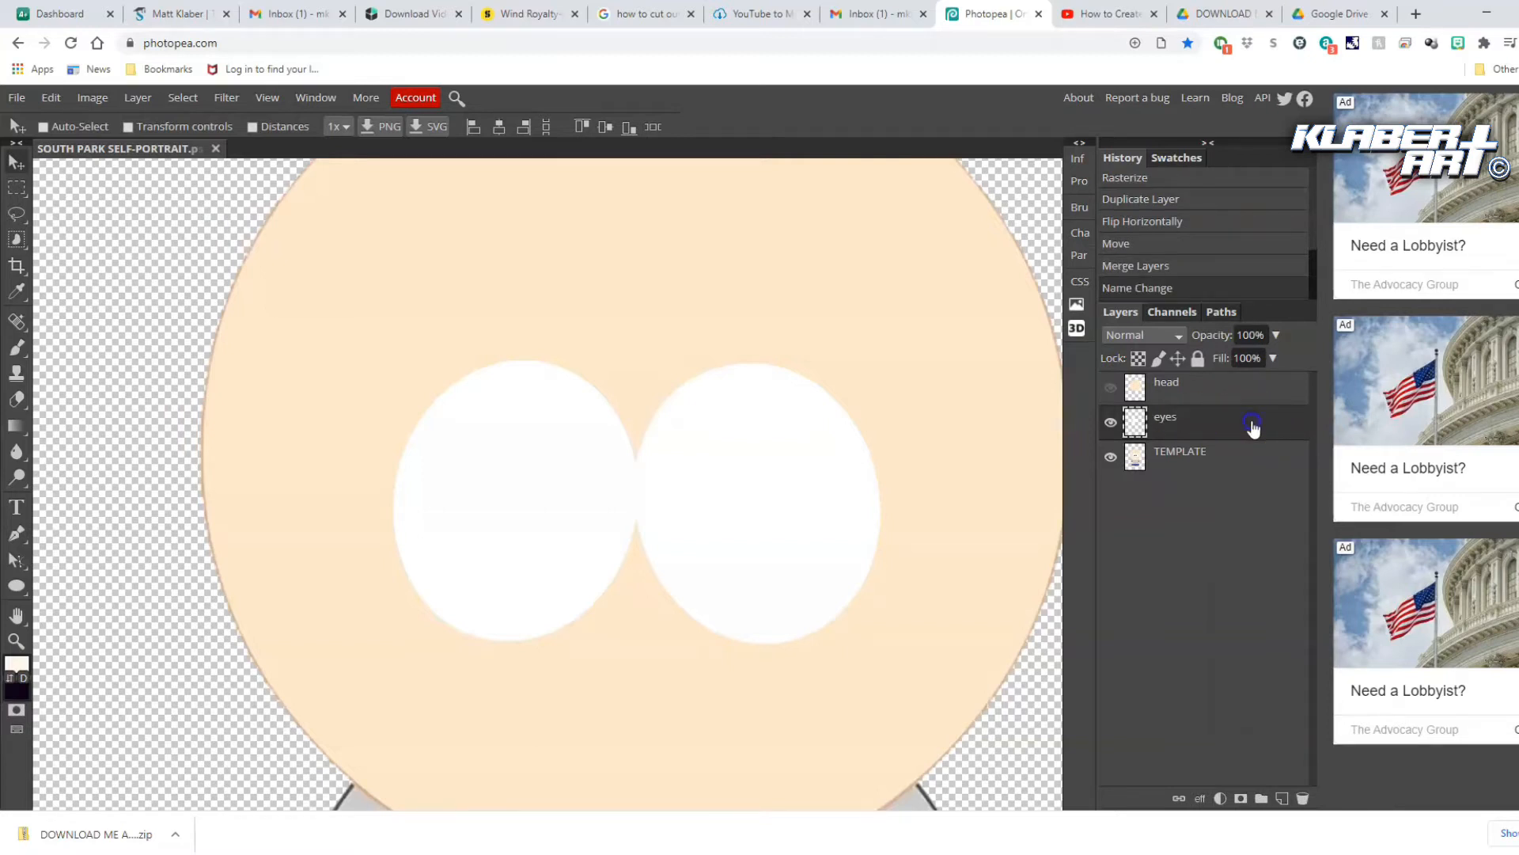
Hide the eyes layer and draw an ellipse over the template's left pupil above the TEMPLATE layer, filling it black
left_click(1112, 422)
left_click(1215, 455)
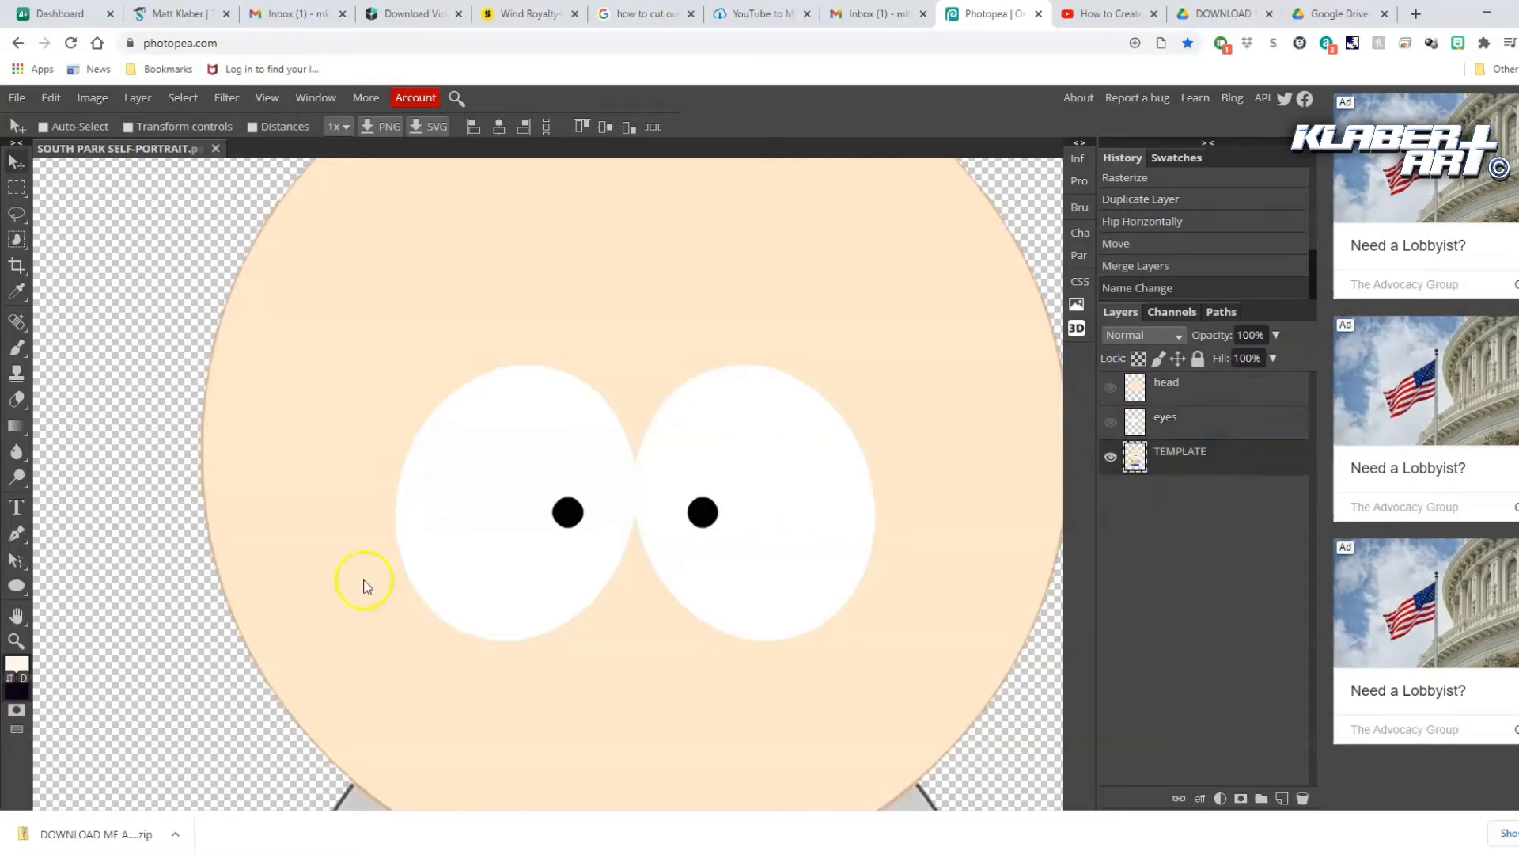
left_click(16, 586)
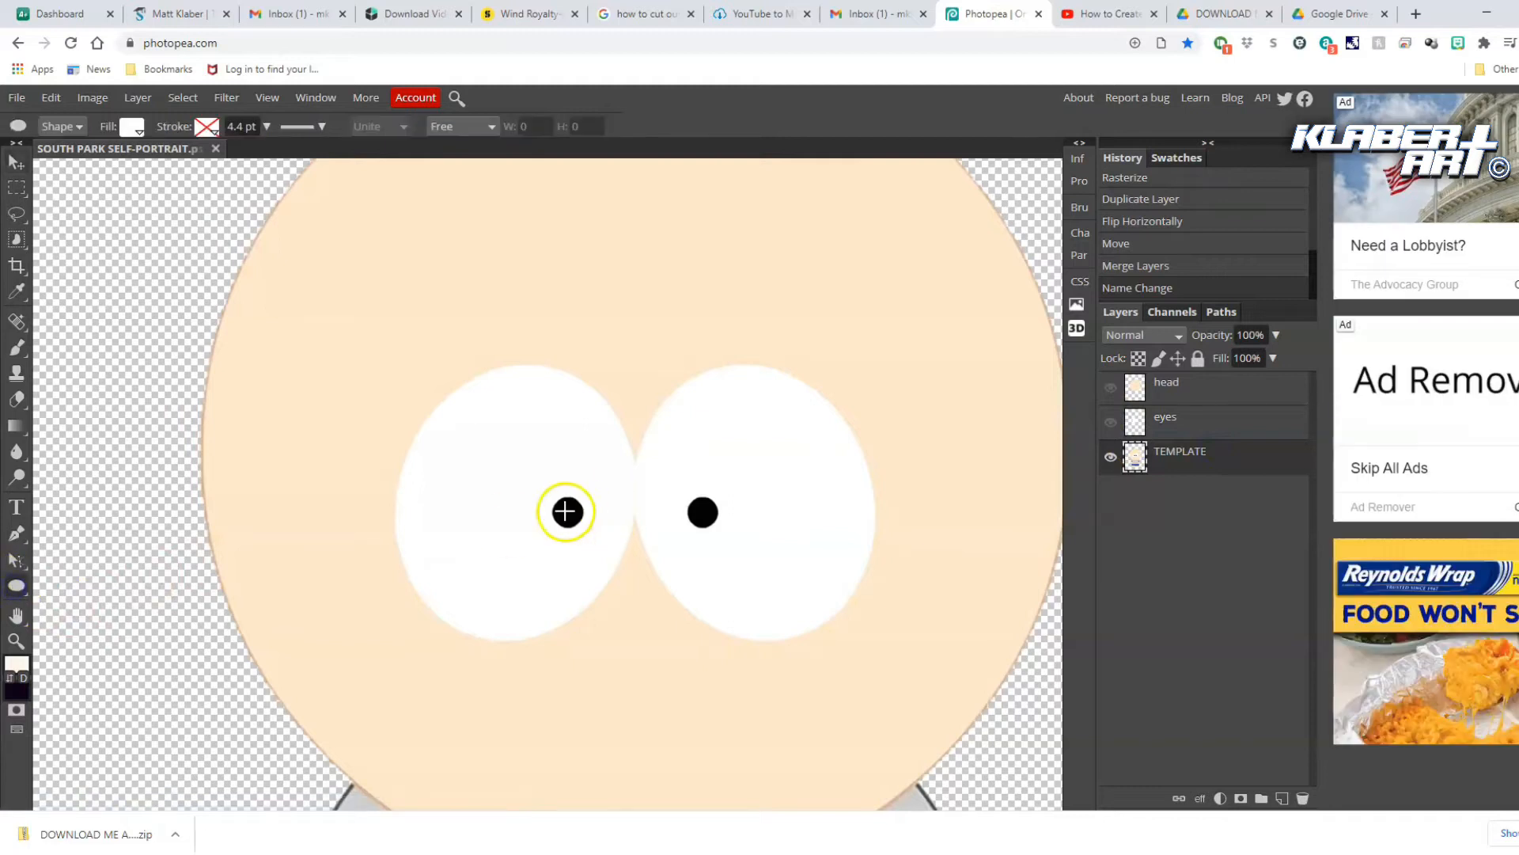
left_click(16, 639)
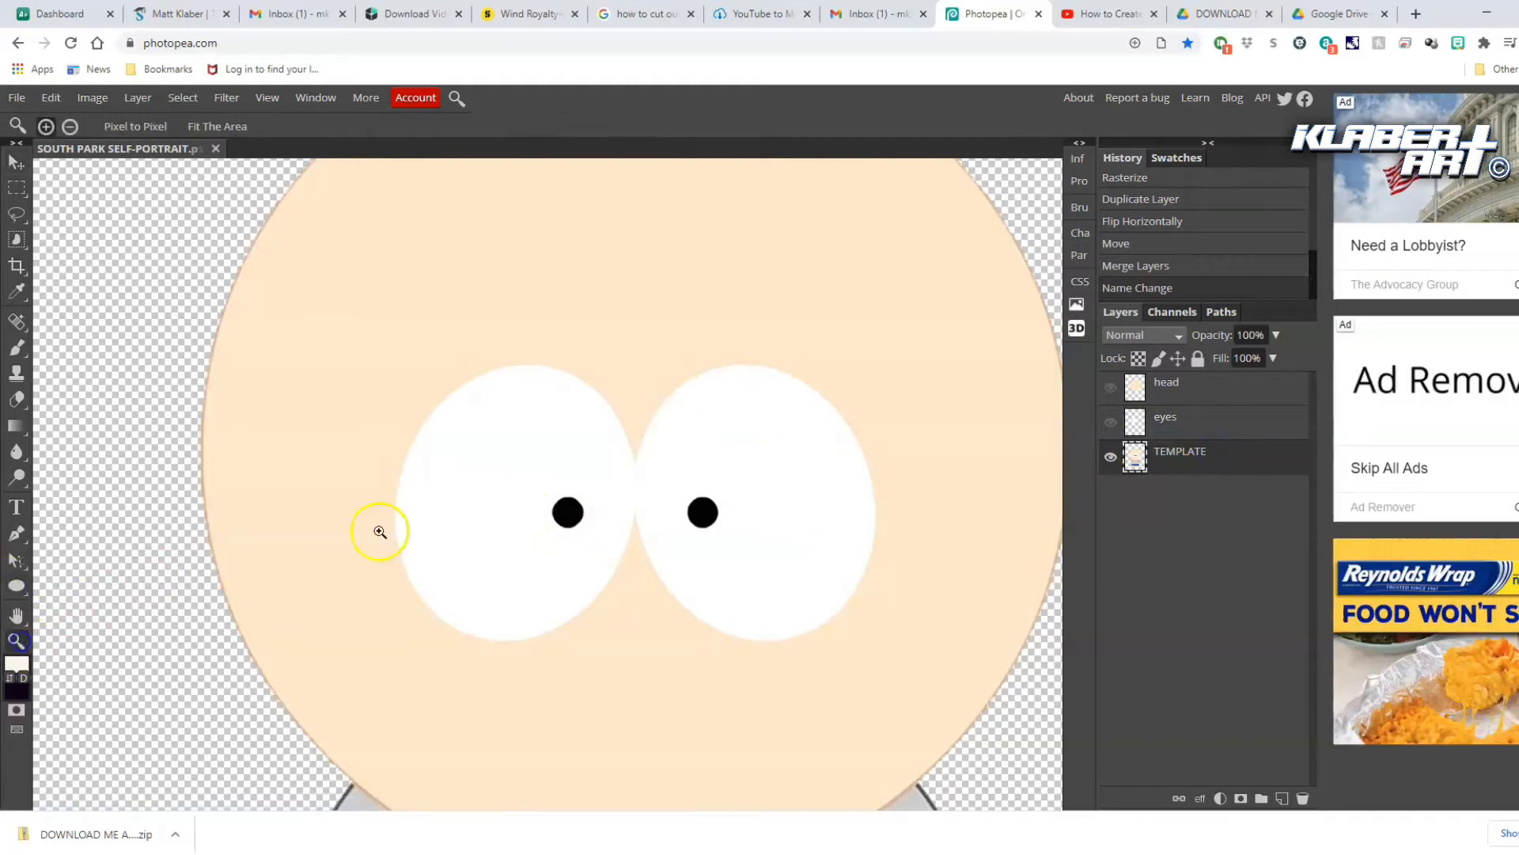
left_click(554, 516)
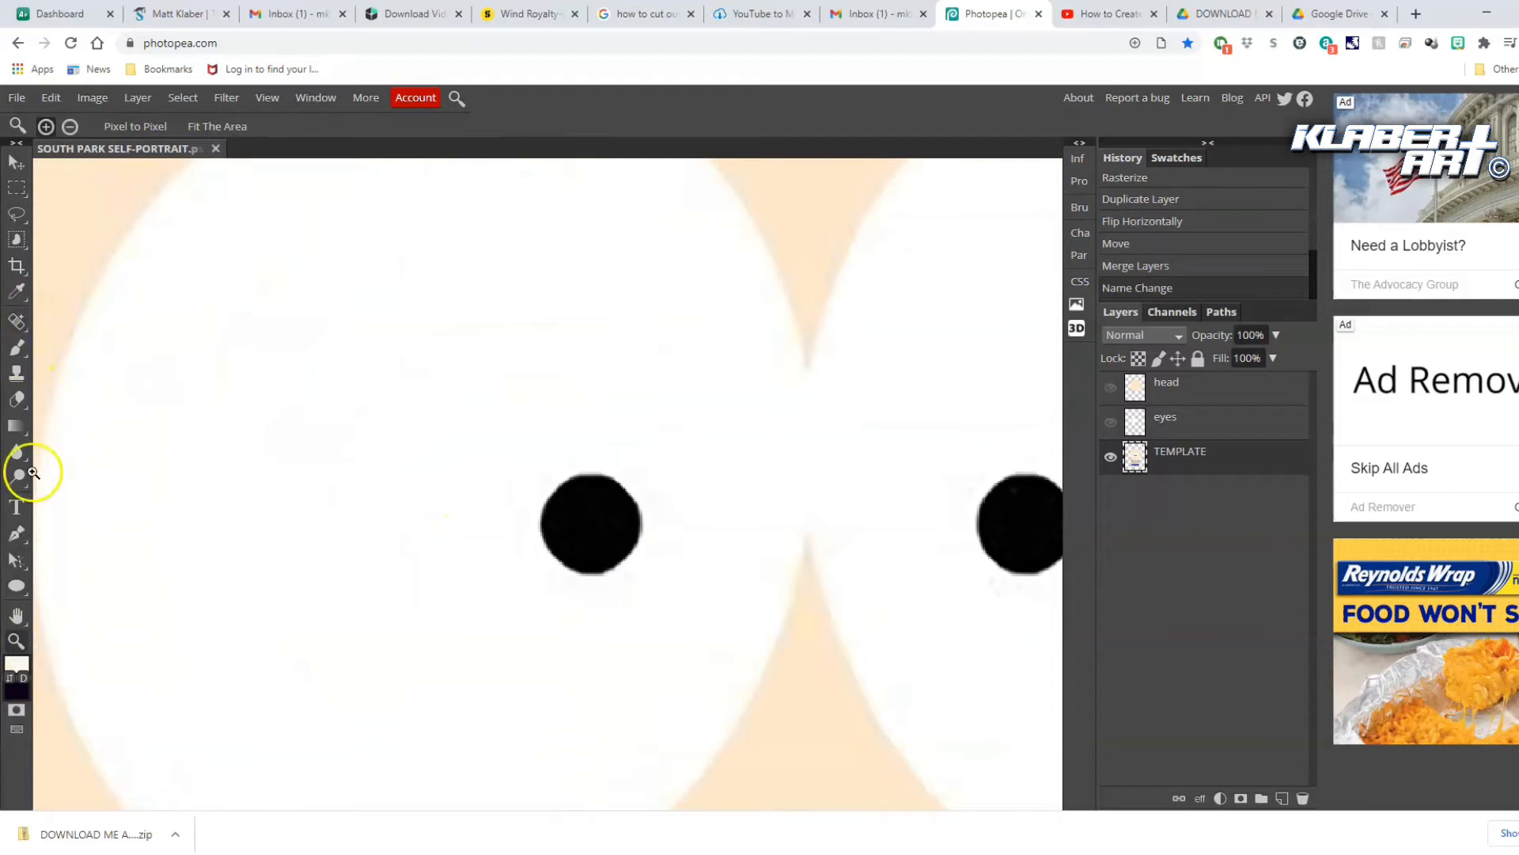
left_click(16, 586)
left_click_drag(537, 472, 645, 571)
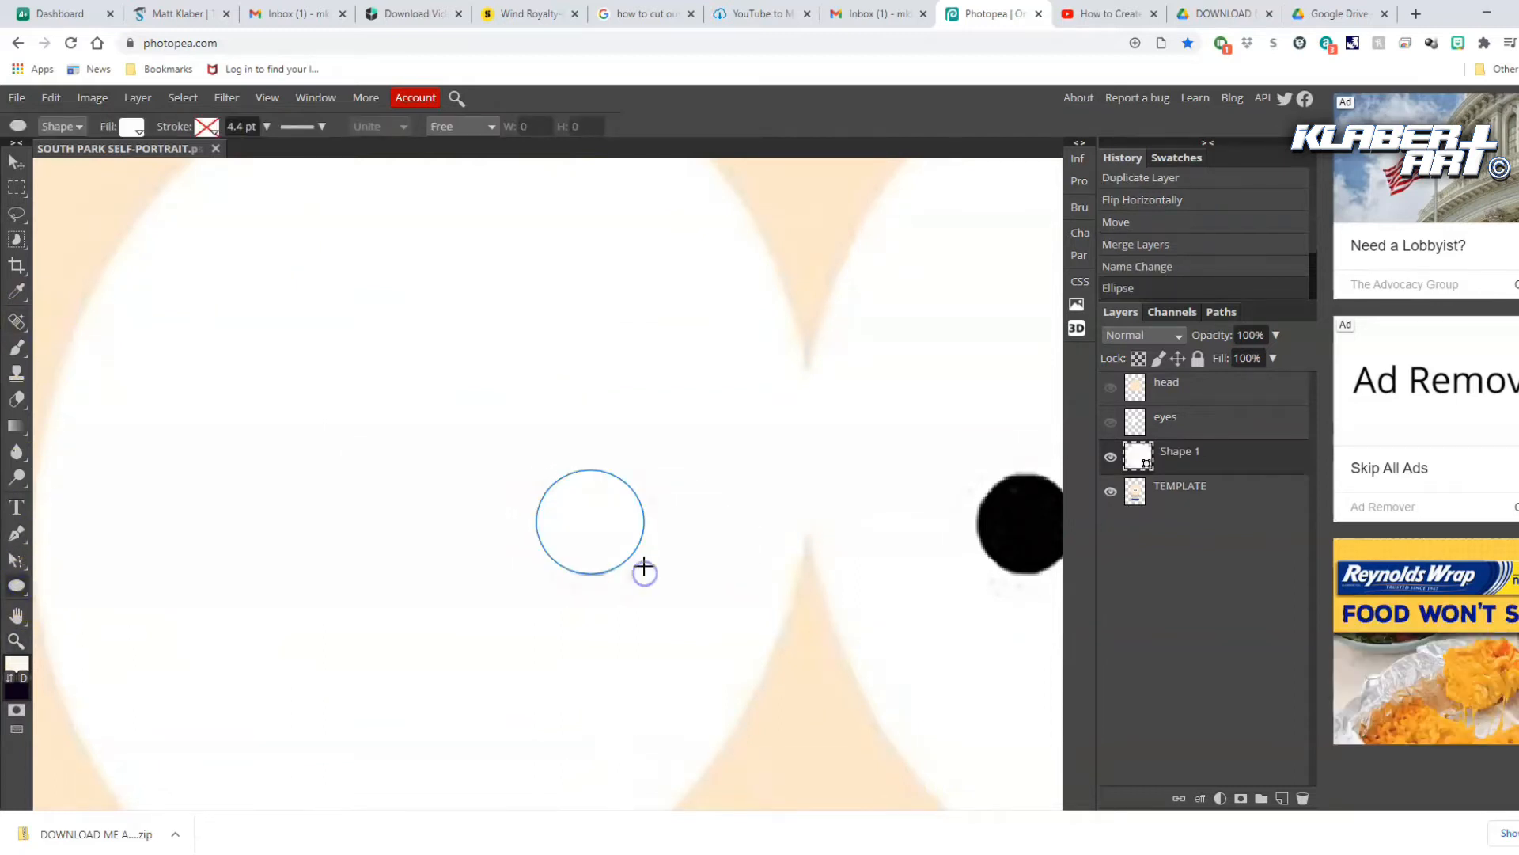
left_click(130, 127)
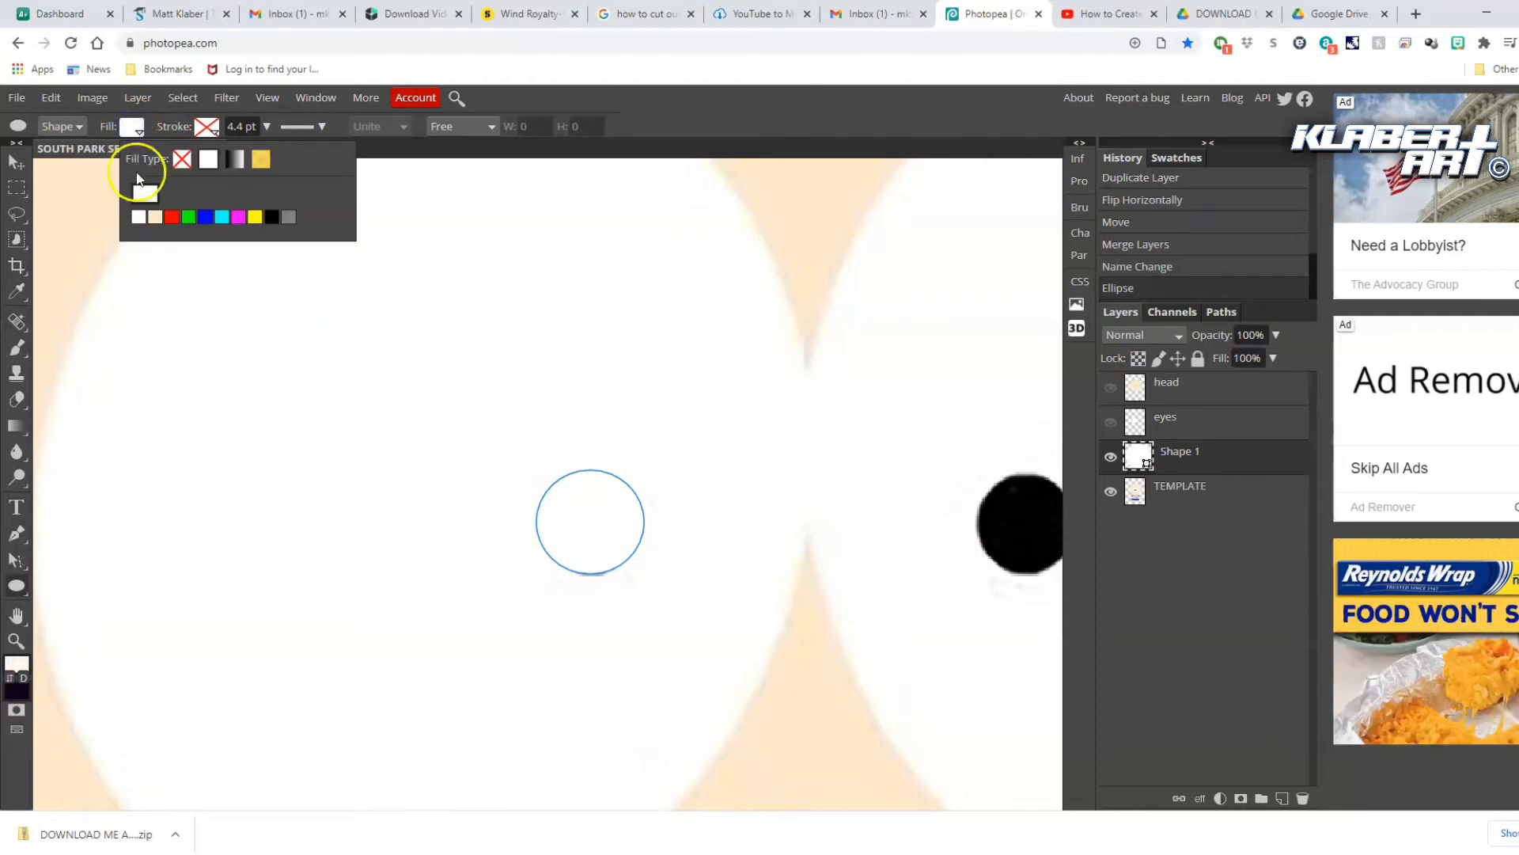
left_click(272, 217)
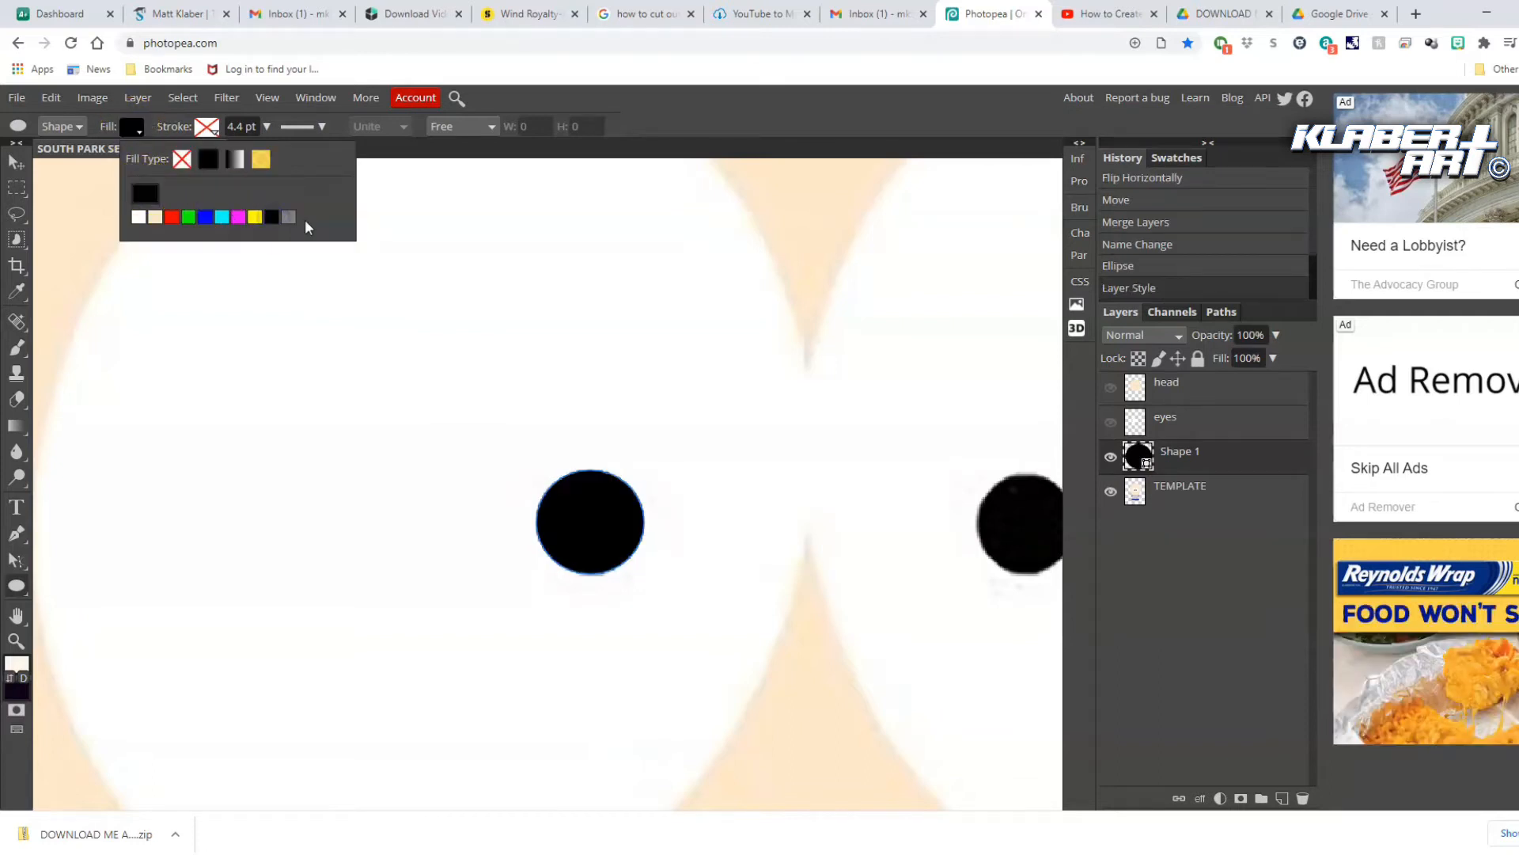
Duplicate the black pupil shape and move the copy over the template's right pupil
right_click(1221, 453)
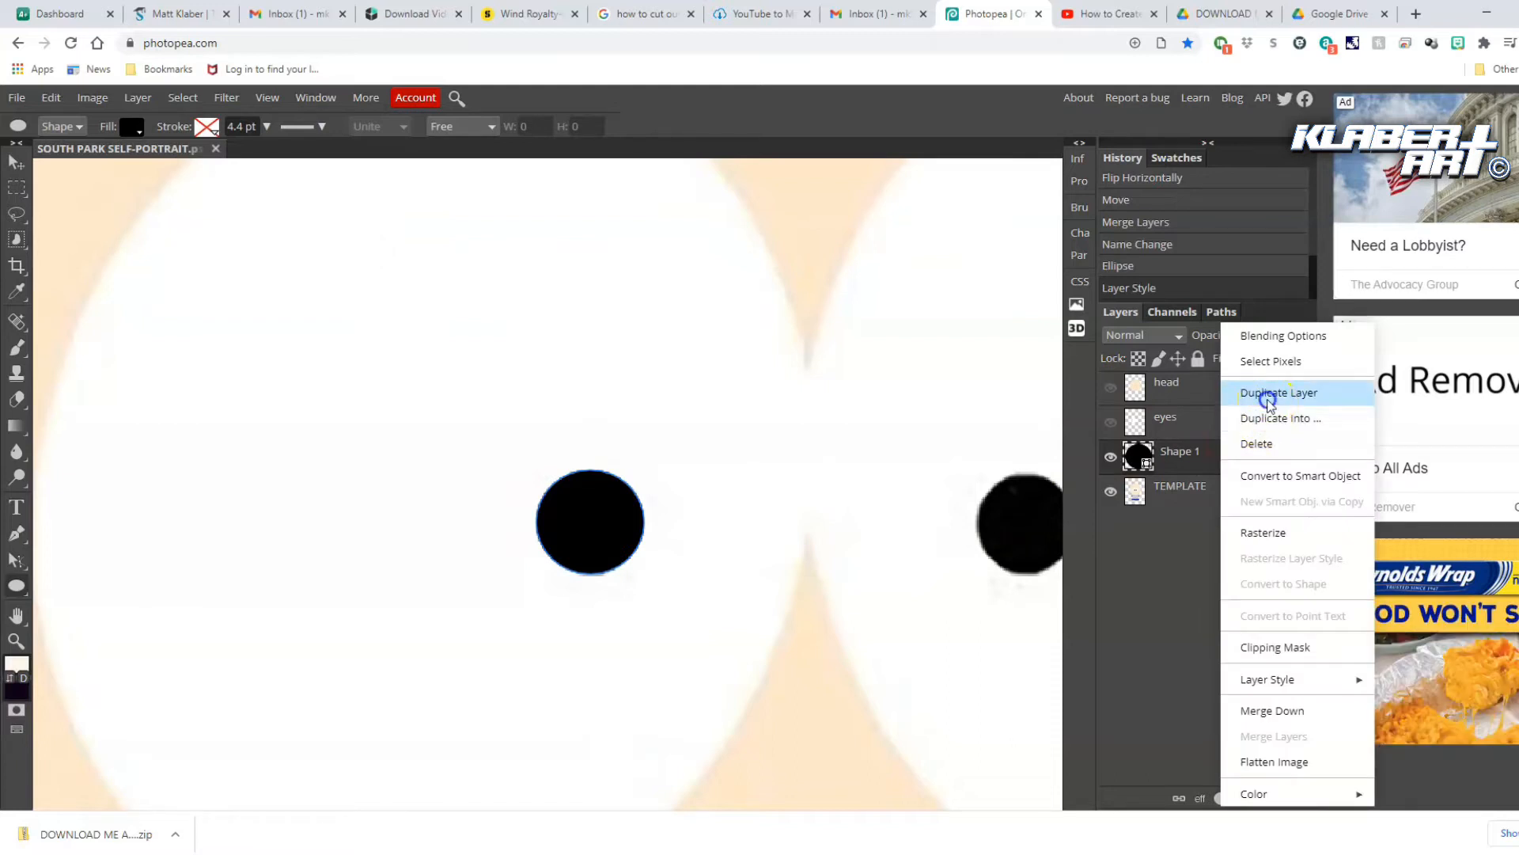
left_click(1266, 393)
left_click(16, 162)
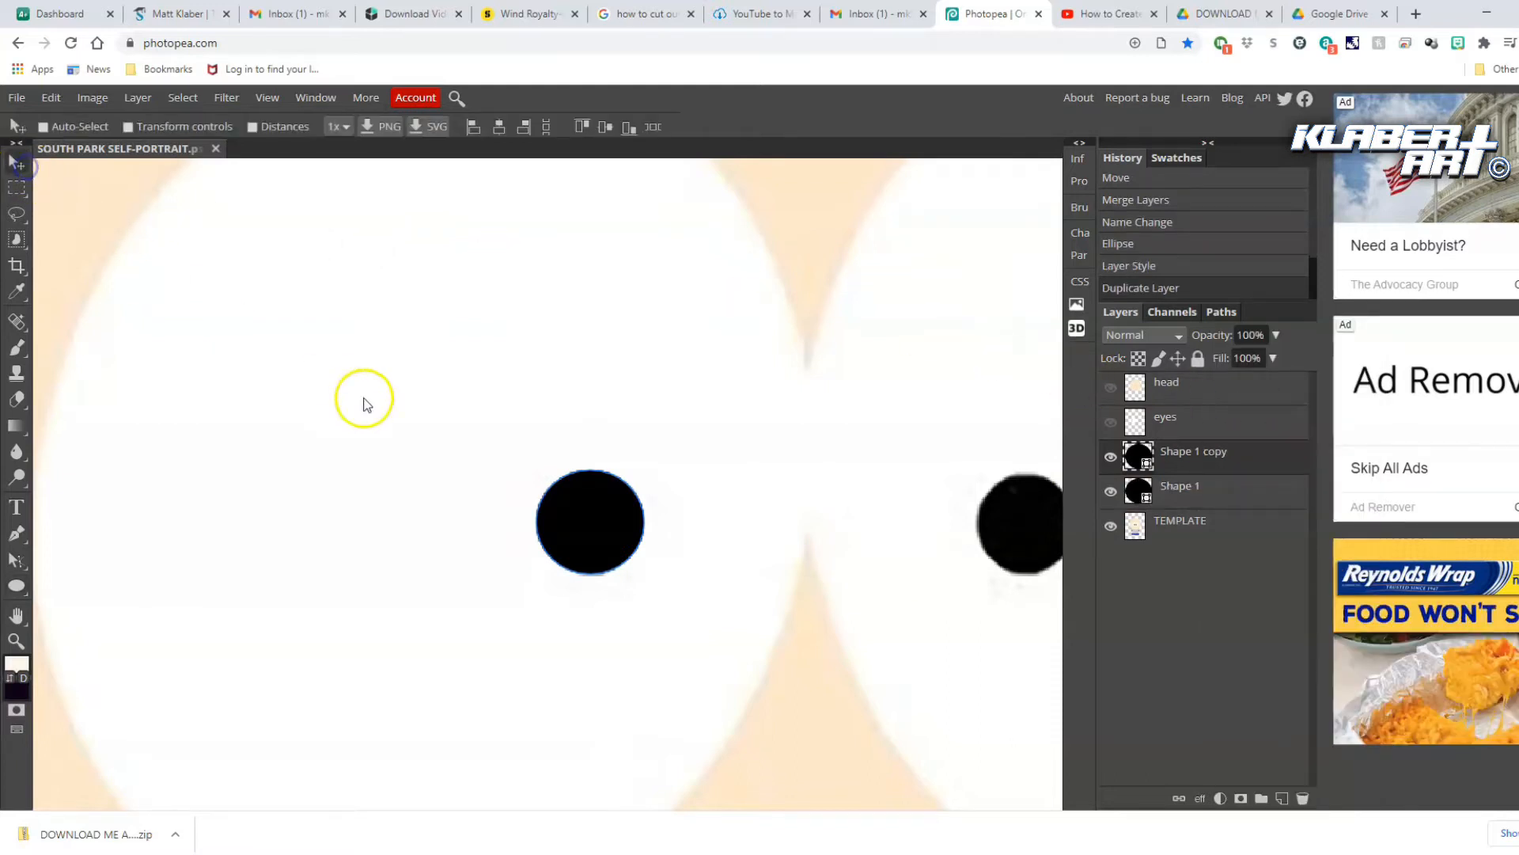
left_click_drag(588, 526, 1026, 526)
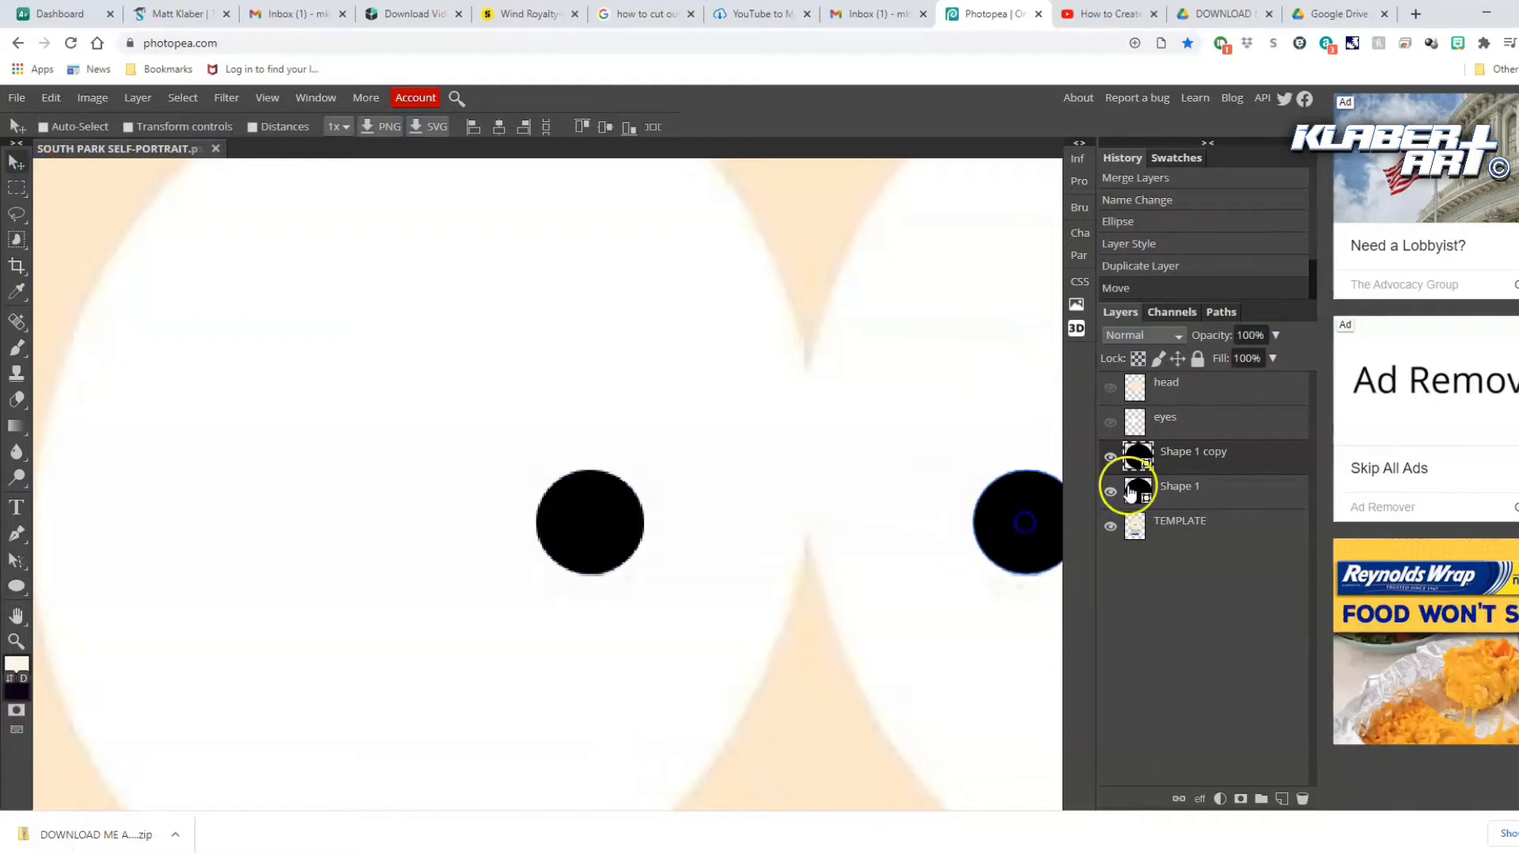
Merge the two black pupil shape layers into one and rasterize the merged layer
left_click(1218, 495)
right_click(1219, 496)
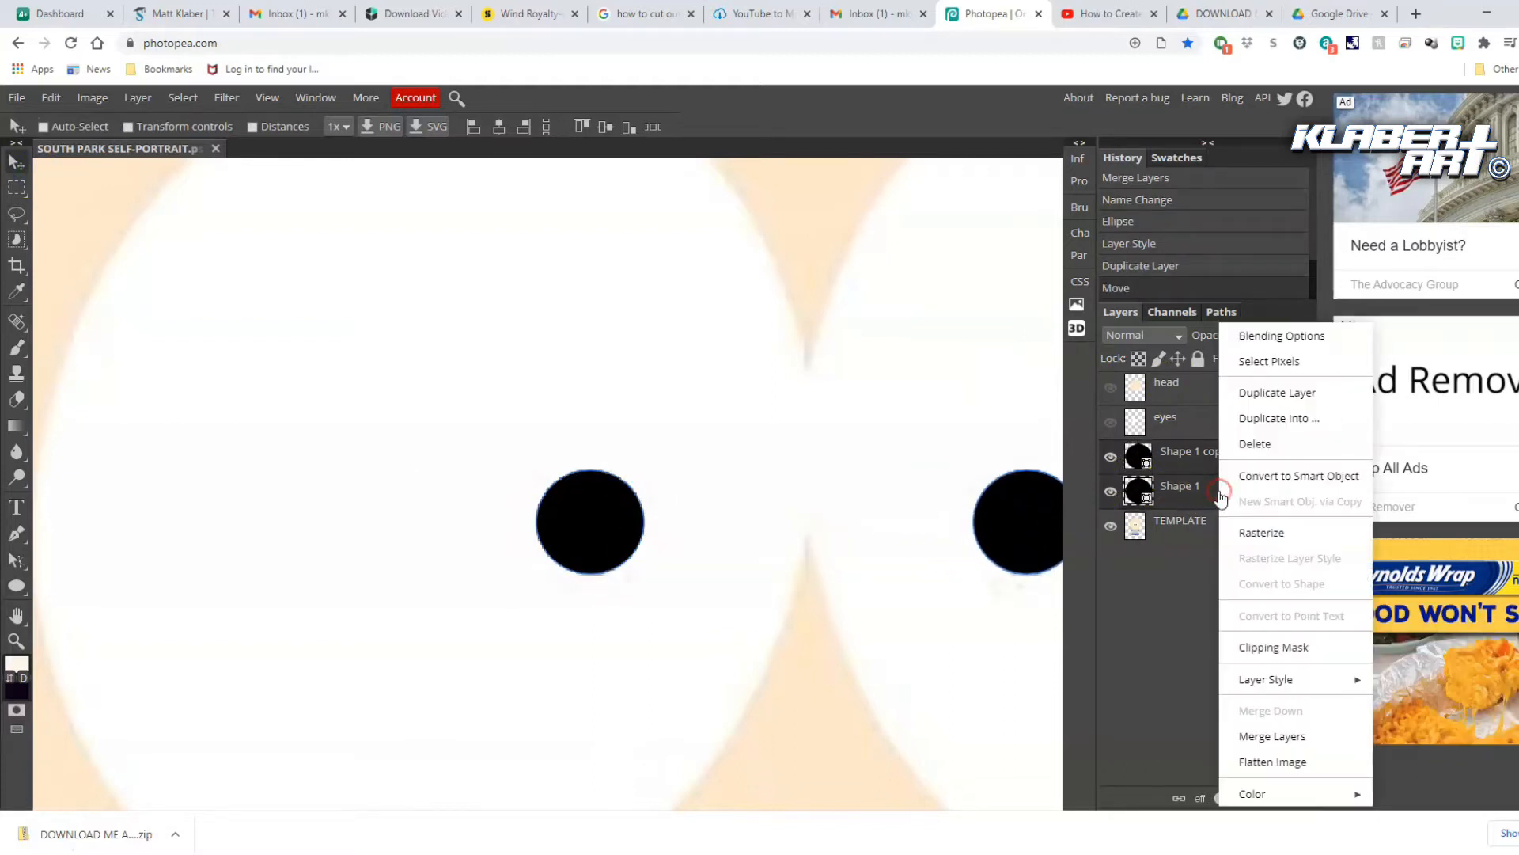
left_click(1290, 731)
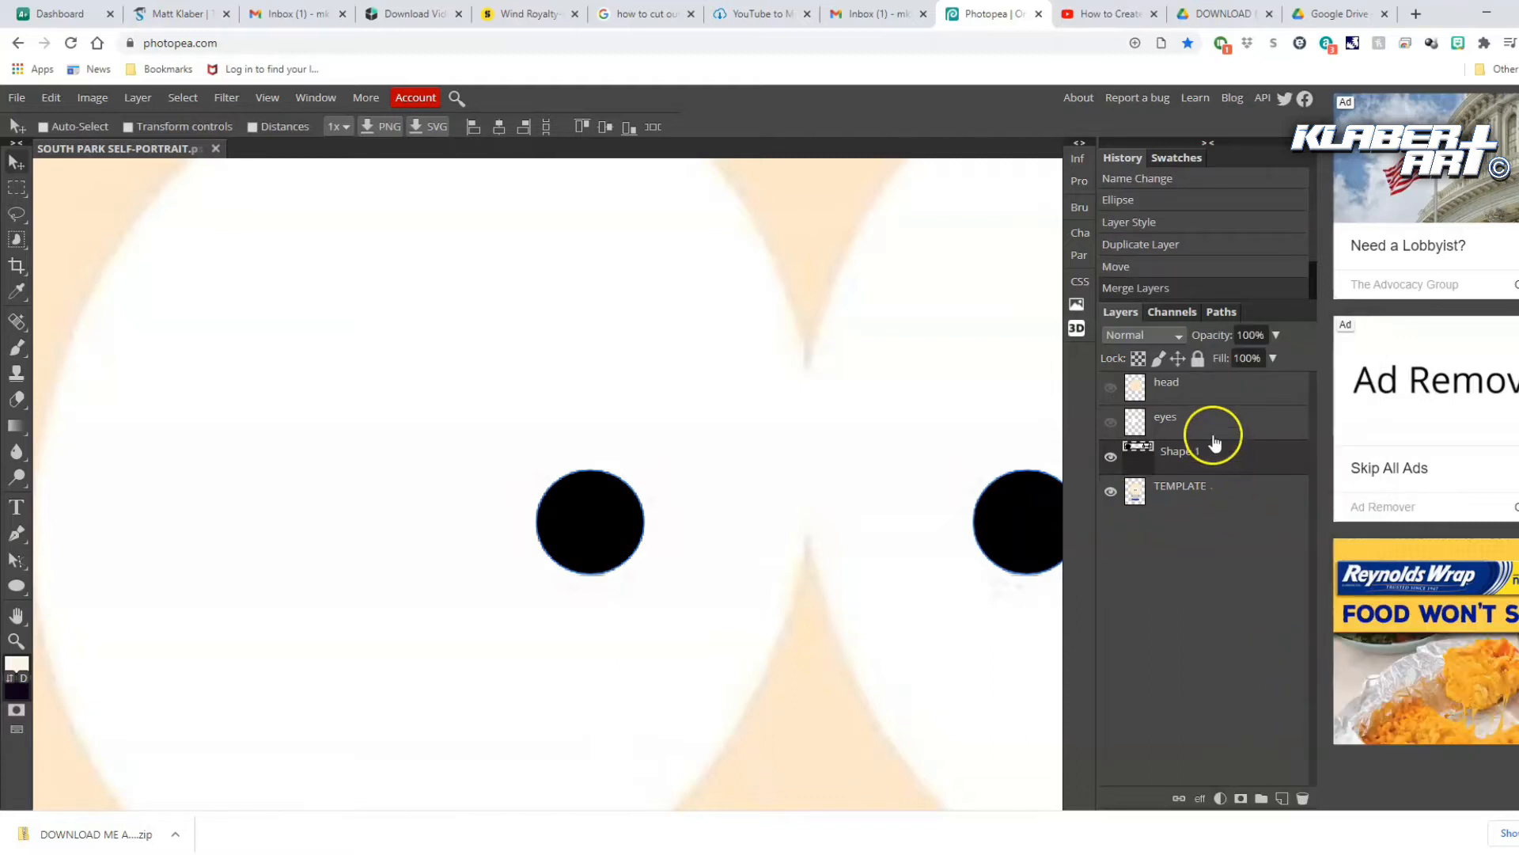
right_click(1225, 459)
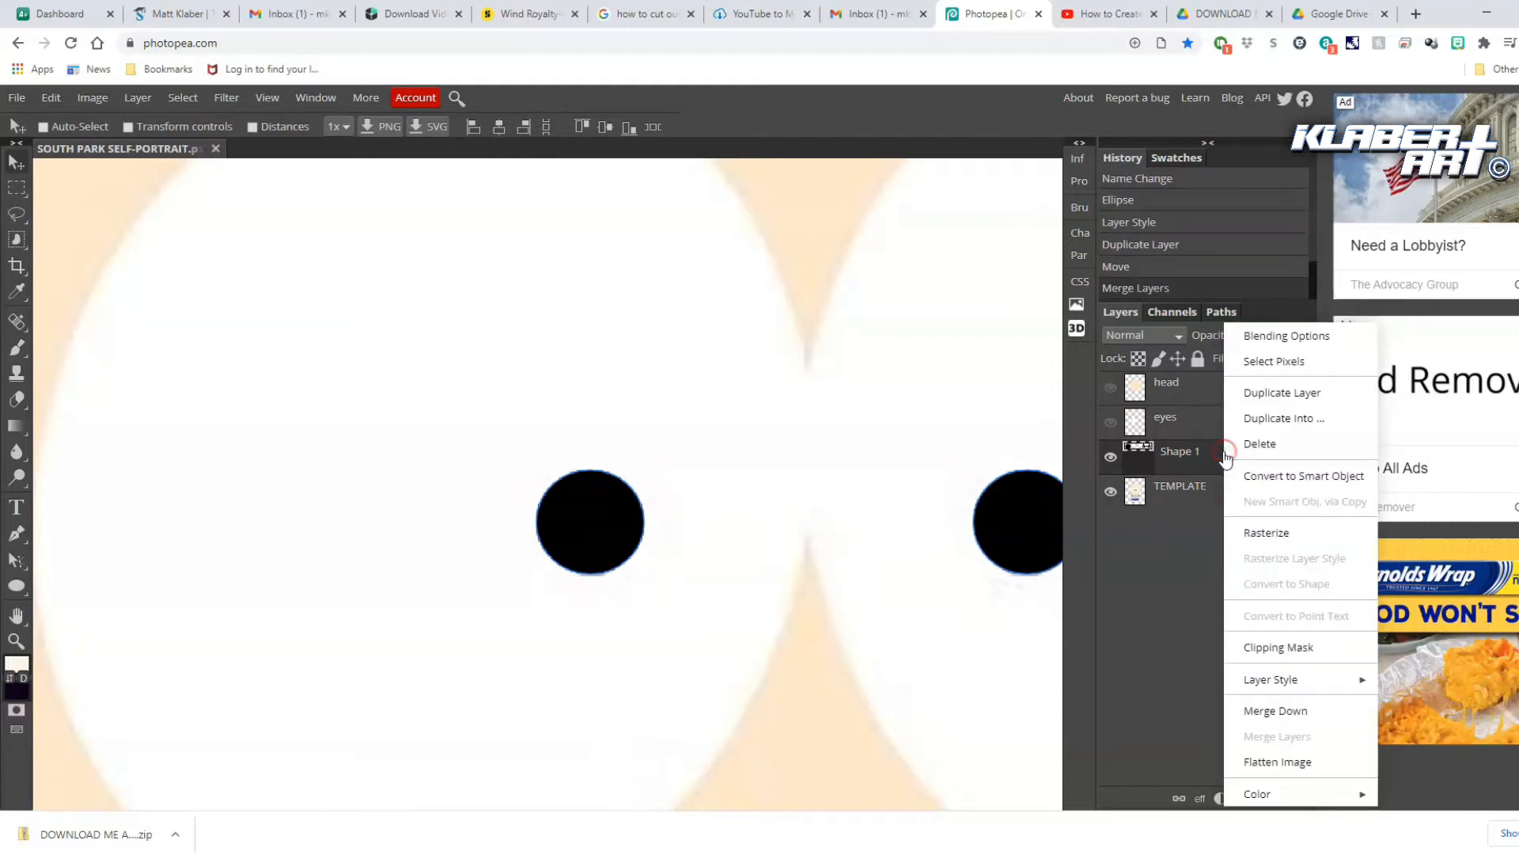
left_click(1277, 531)
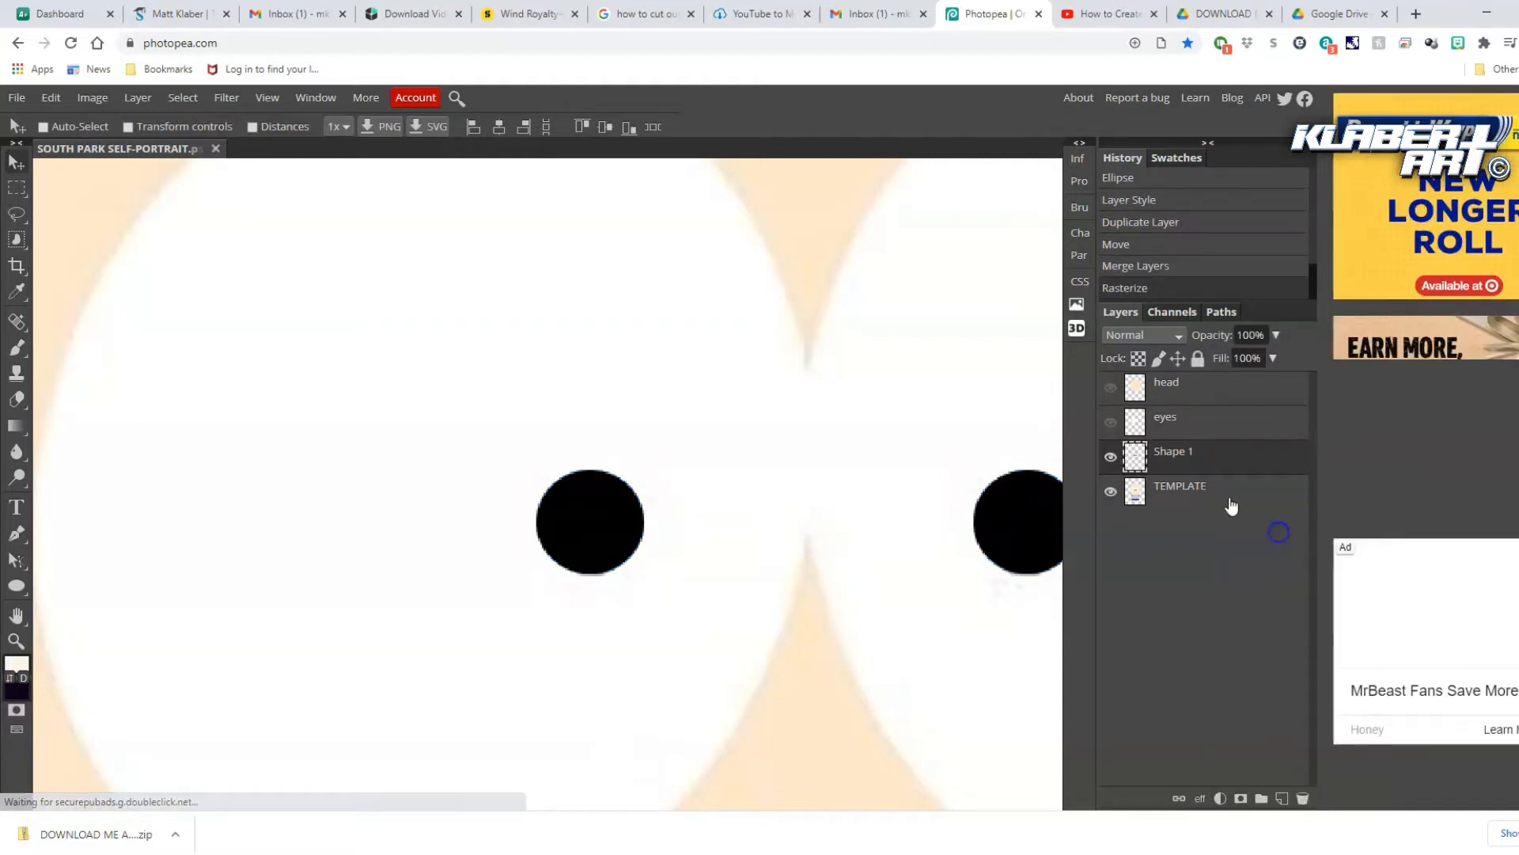
Add a Stroke layer style to the merged pupil layer, positioned outside
double_click(1221, 459)
left_click_drag(452, 223, 991, 197)
left_click(717, 316)
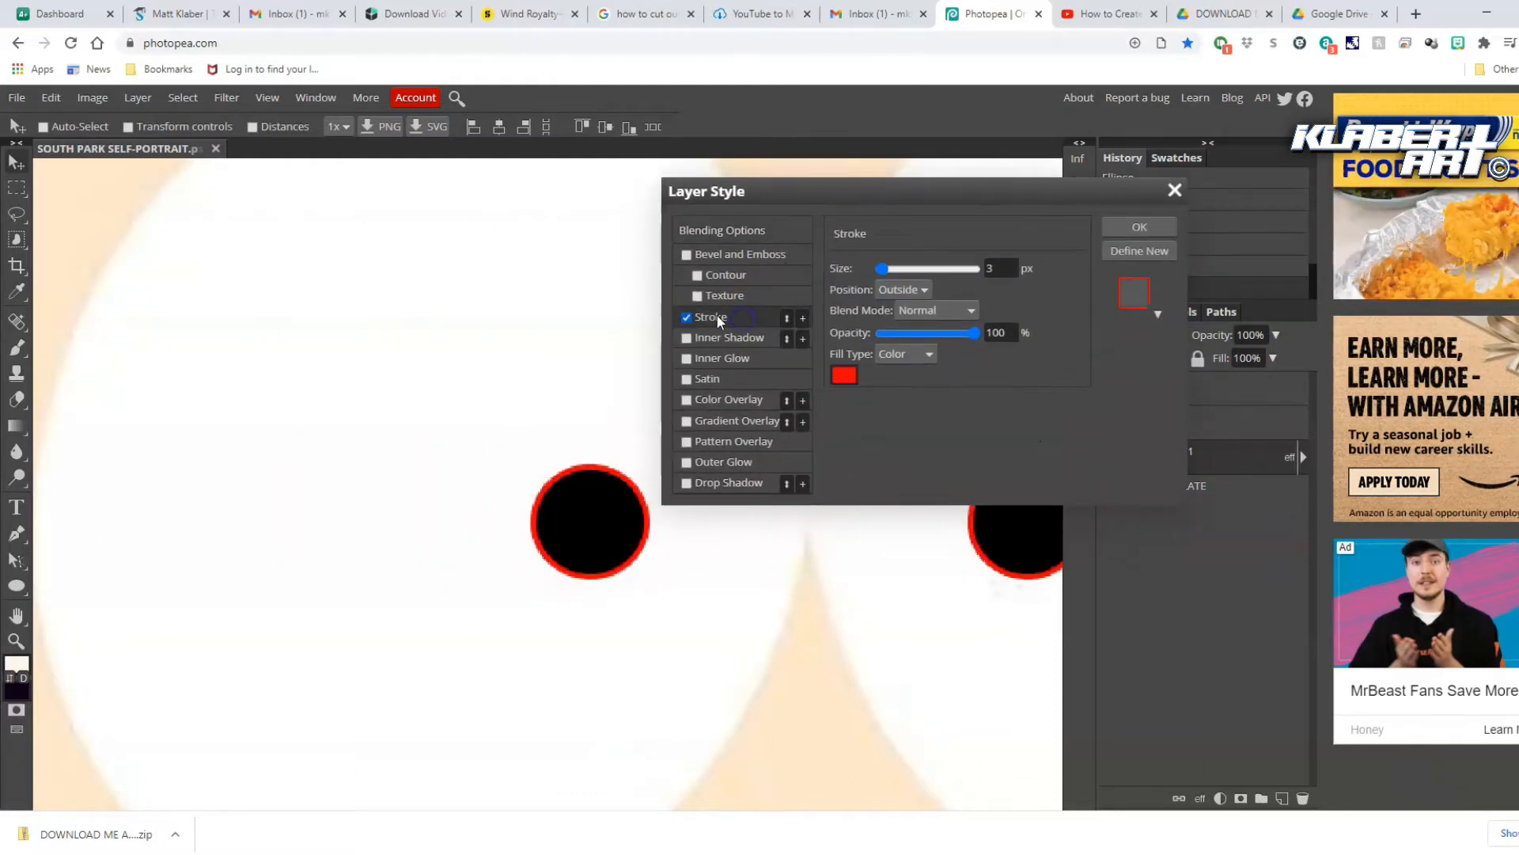
left_click(926, 290)
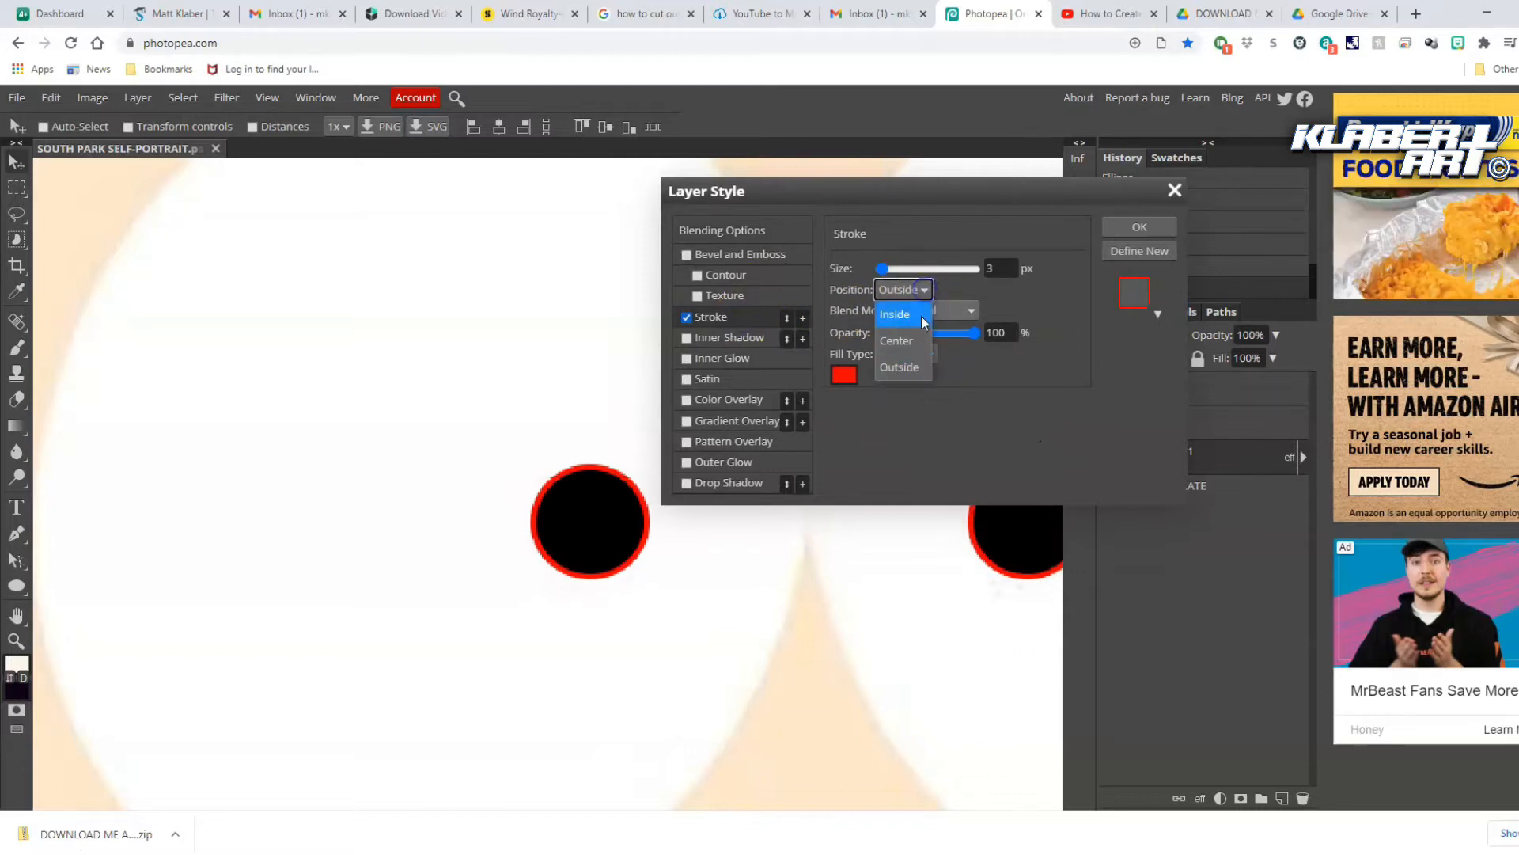
Change the pupils' stroke colour to the dark teal blue 076c85
left_click(845, 379)
left_click_drag(494, 342, 348, 164)
left_click(330, 288)
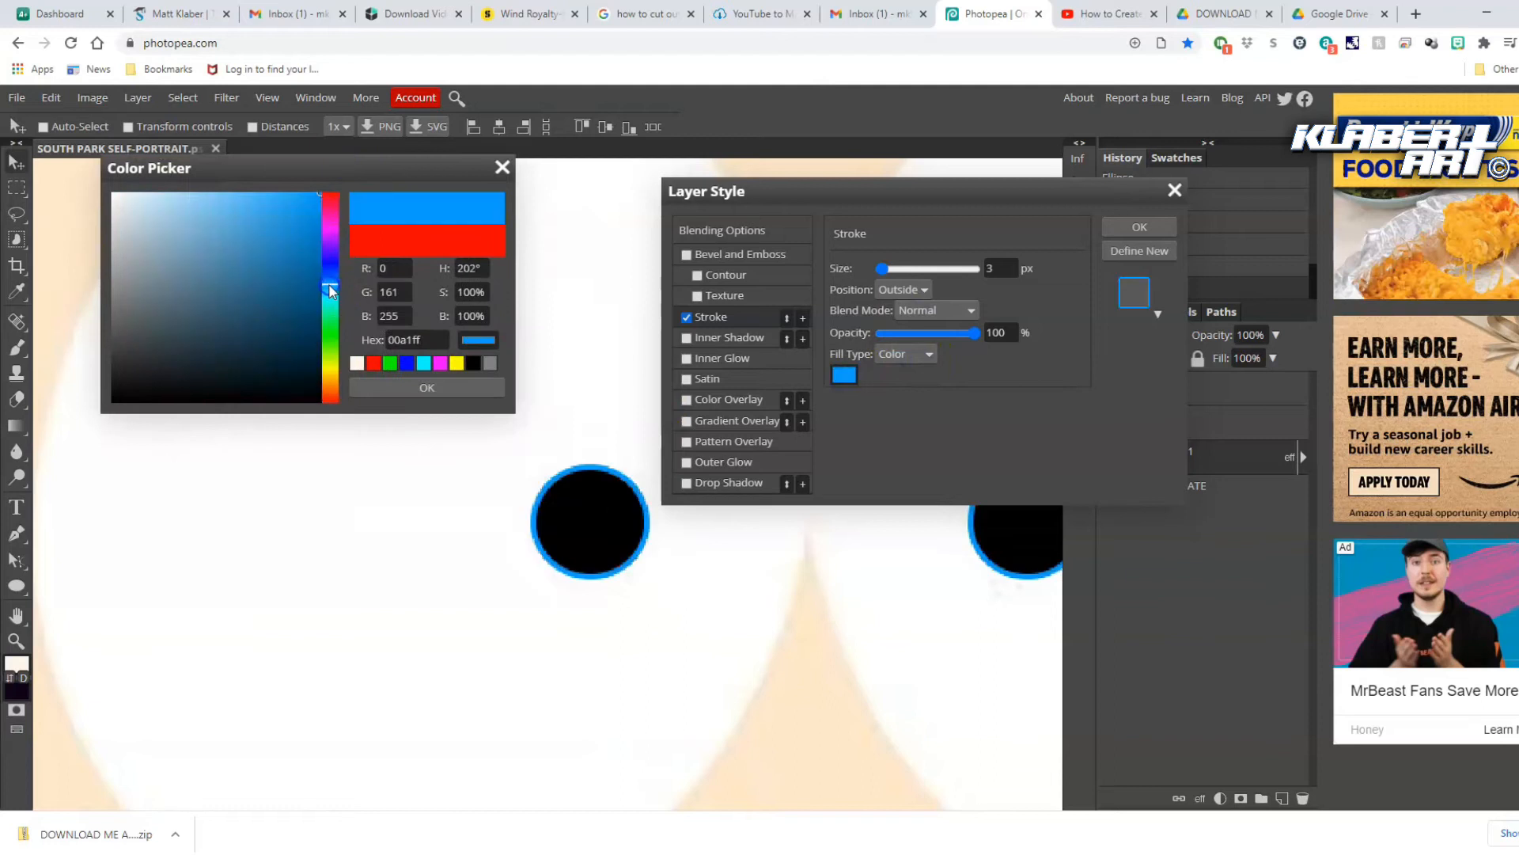
left_click(328, 272)
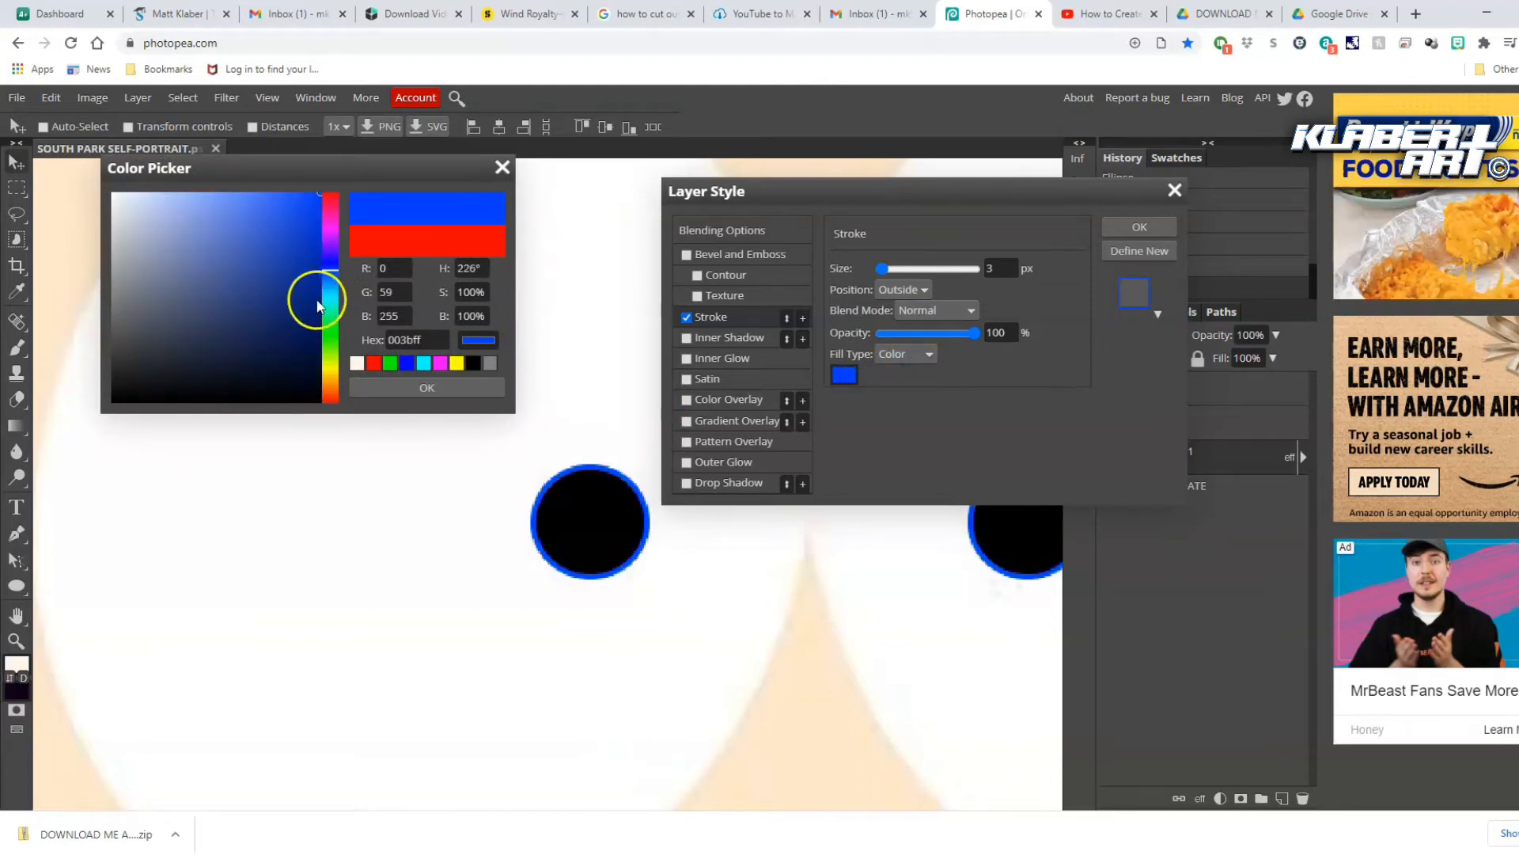
left_click(268, 267)
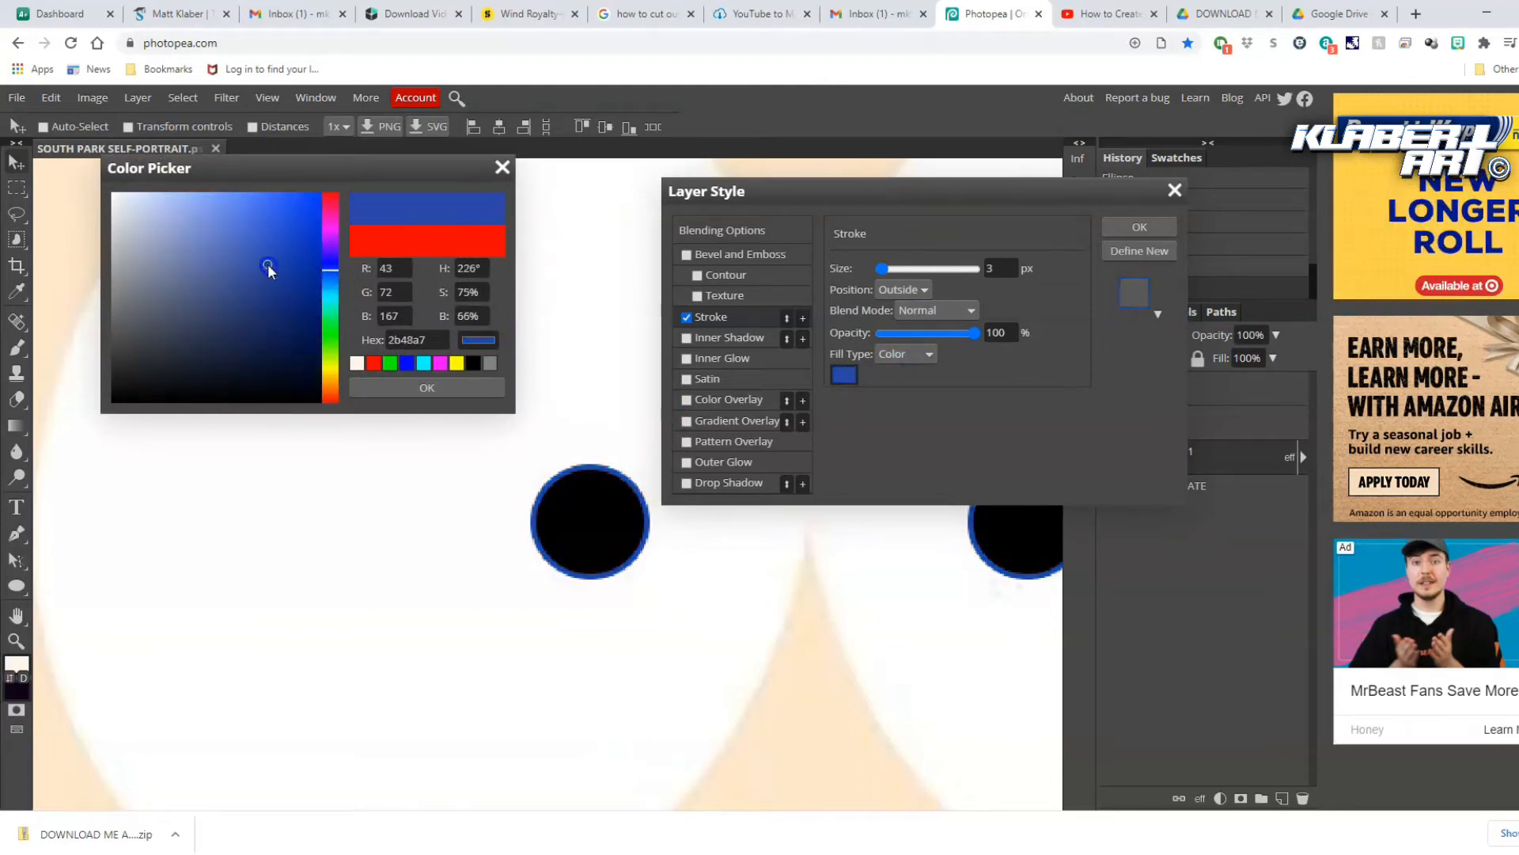
left_click(330, 284)
left_click(307, 231)
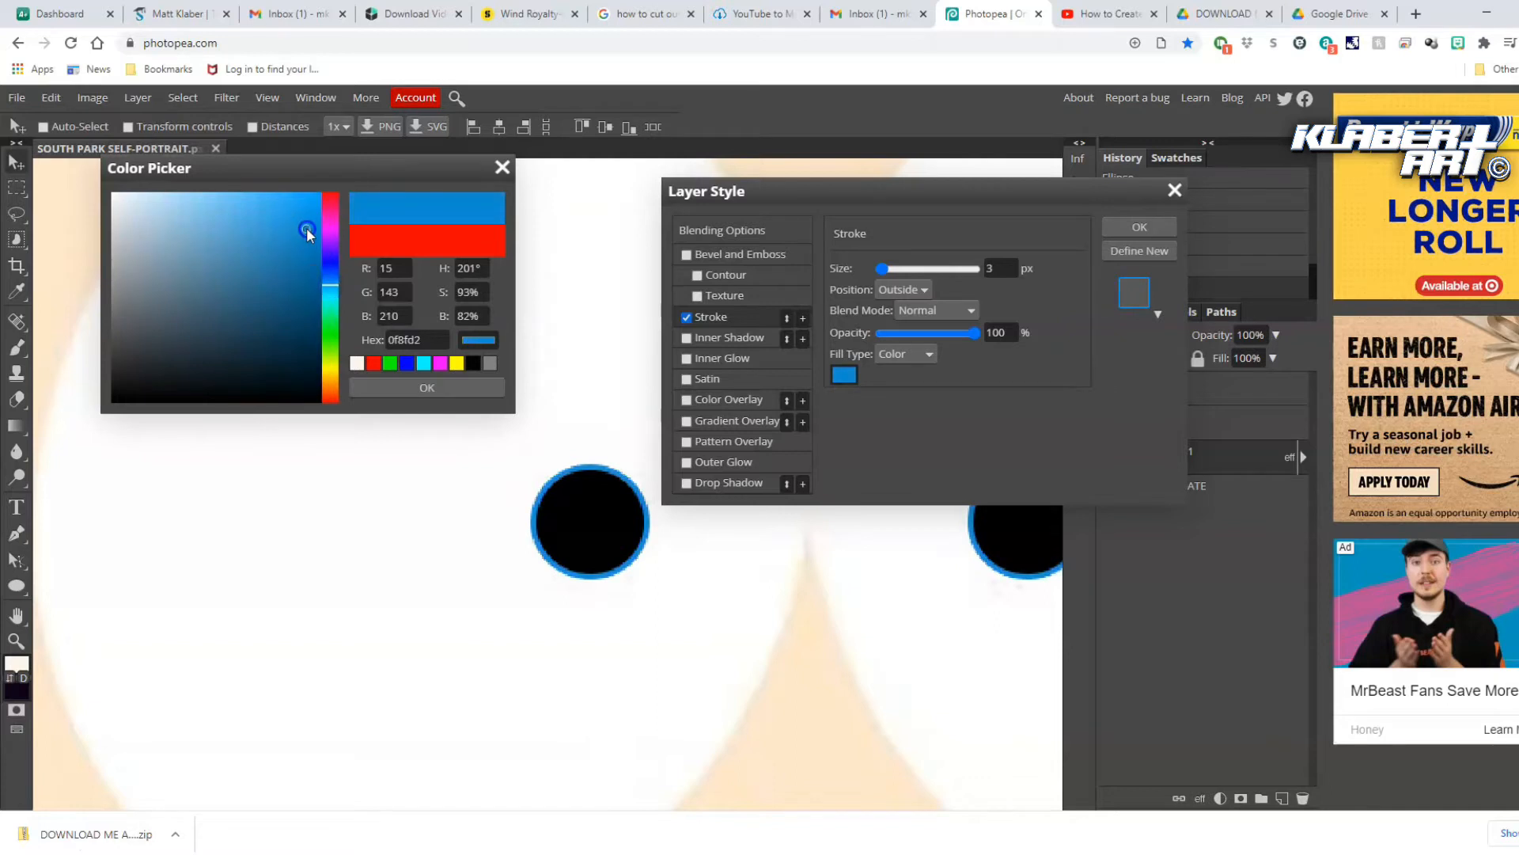
left_click(330, 300)
left_click(305, 271)
left_click(314, 287)
left_click_drag(314, 289, 331, 298)
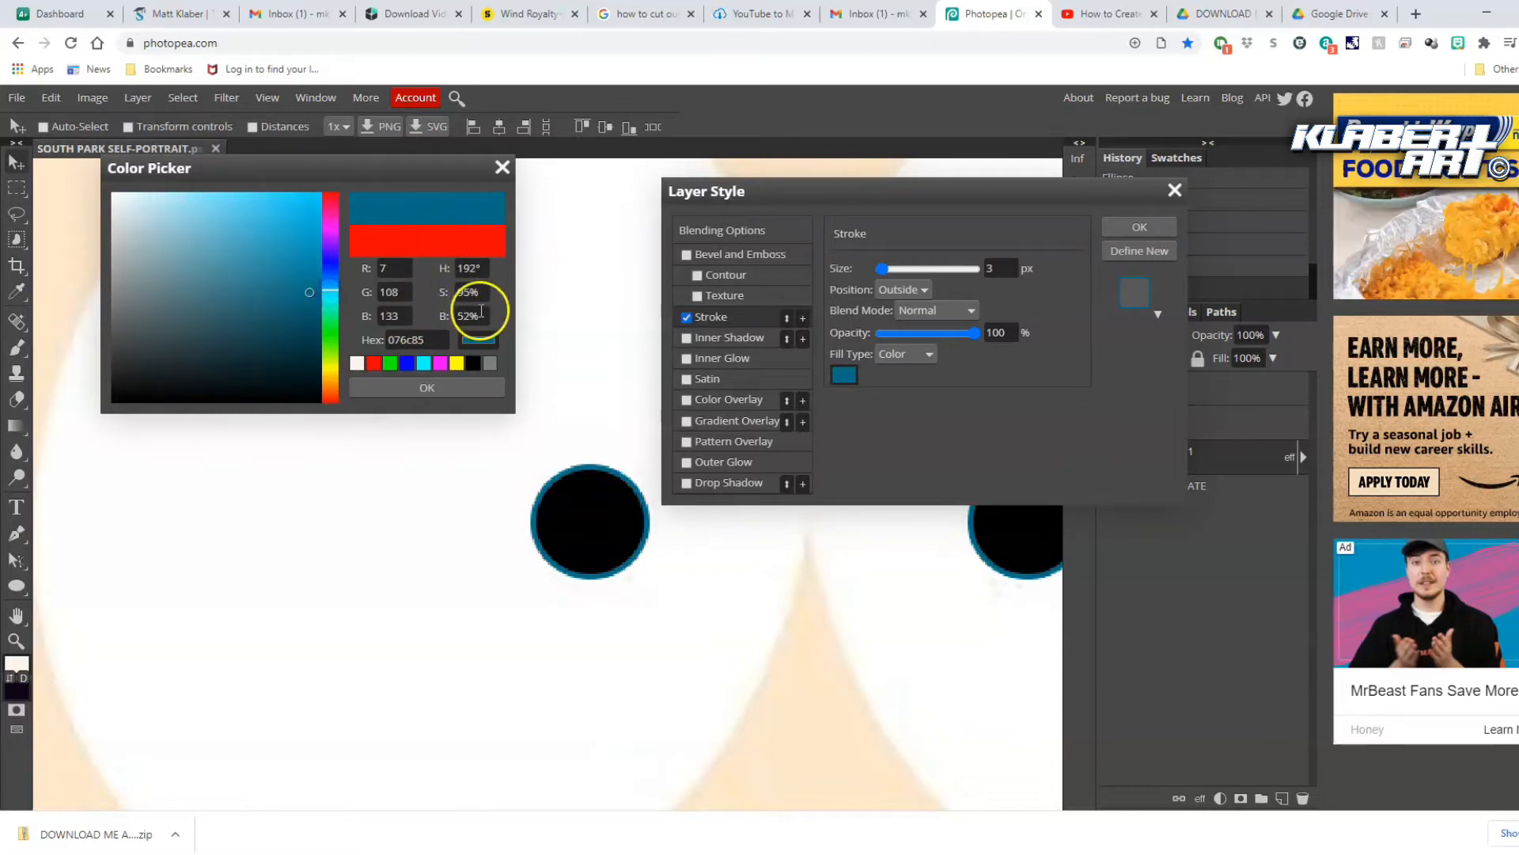
left_click(467, 387)
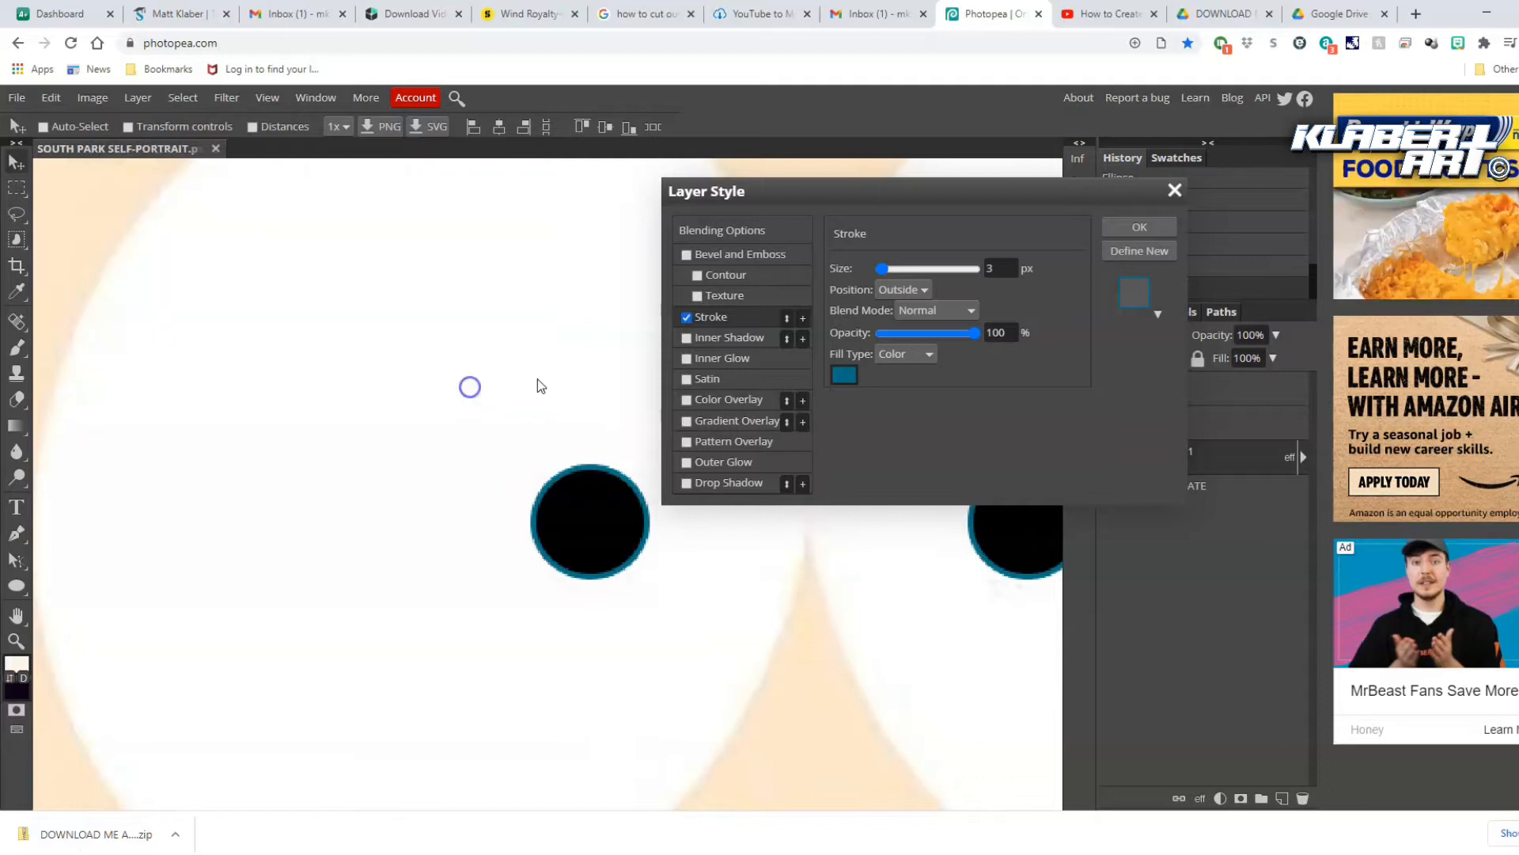
Widen the pupils' stroke to 11 px, lighten its colour to 4b8fa0 and apply the layer style
left_click(886, 268)
left_click_drag(883, 267, 886, 269)
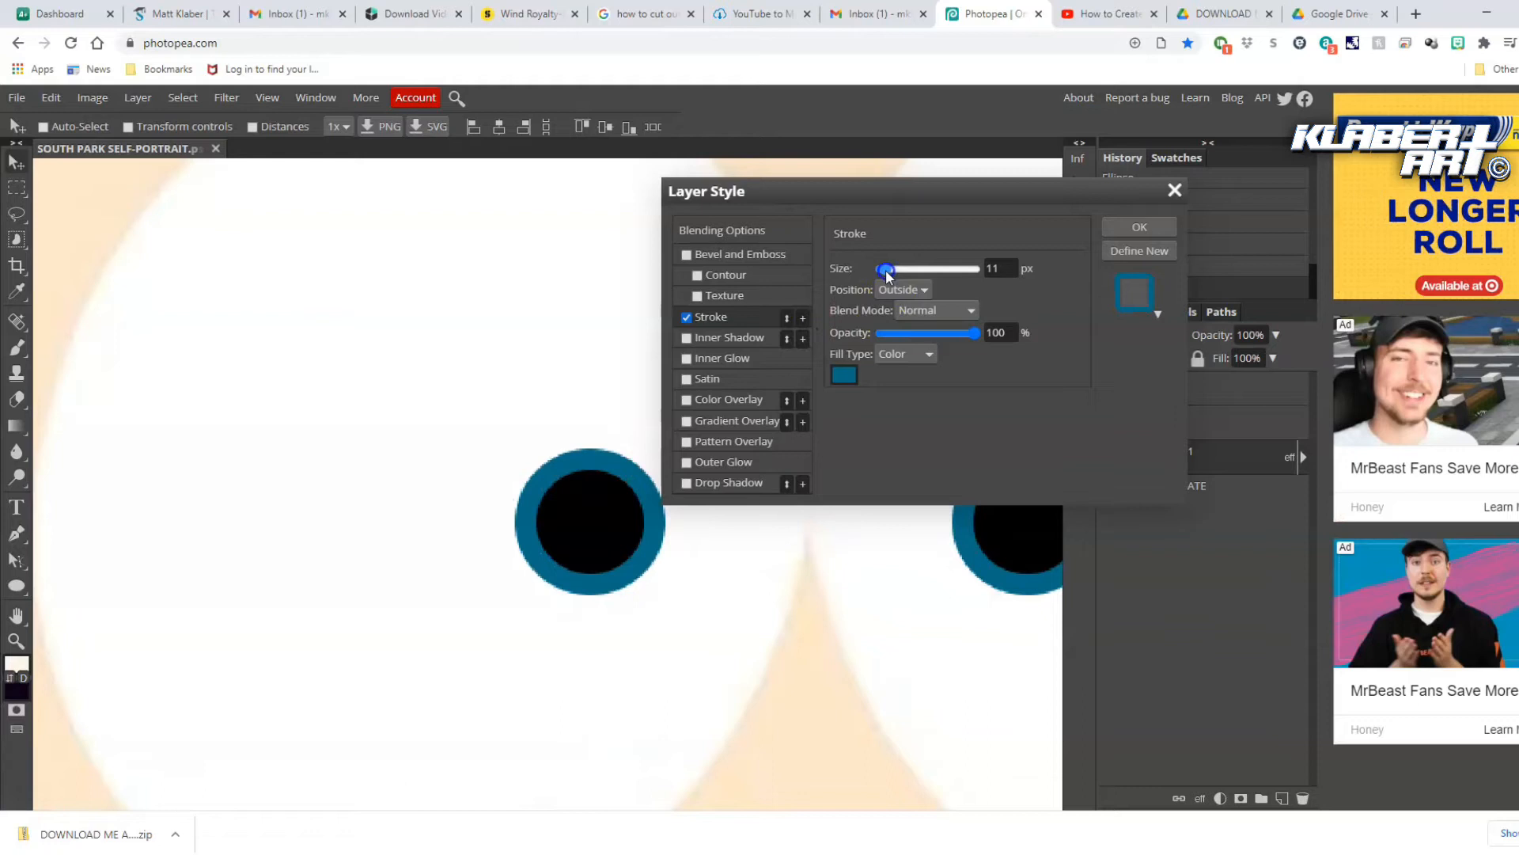
left_click(844, 374)
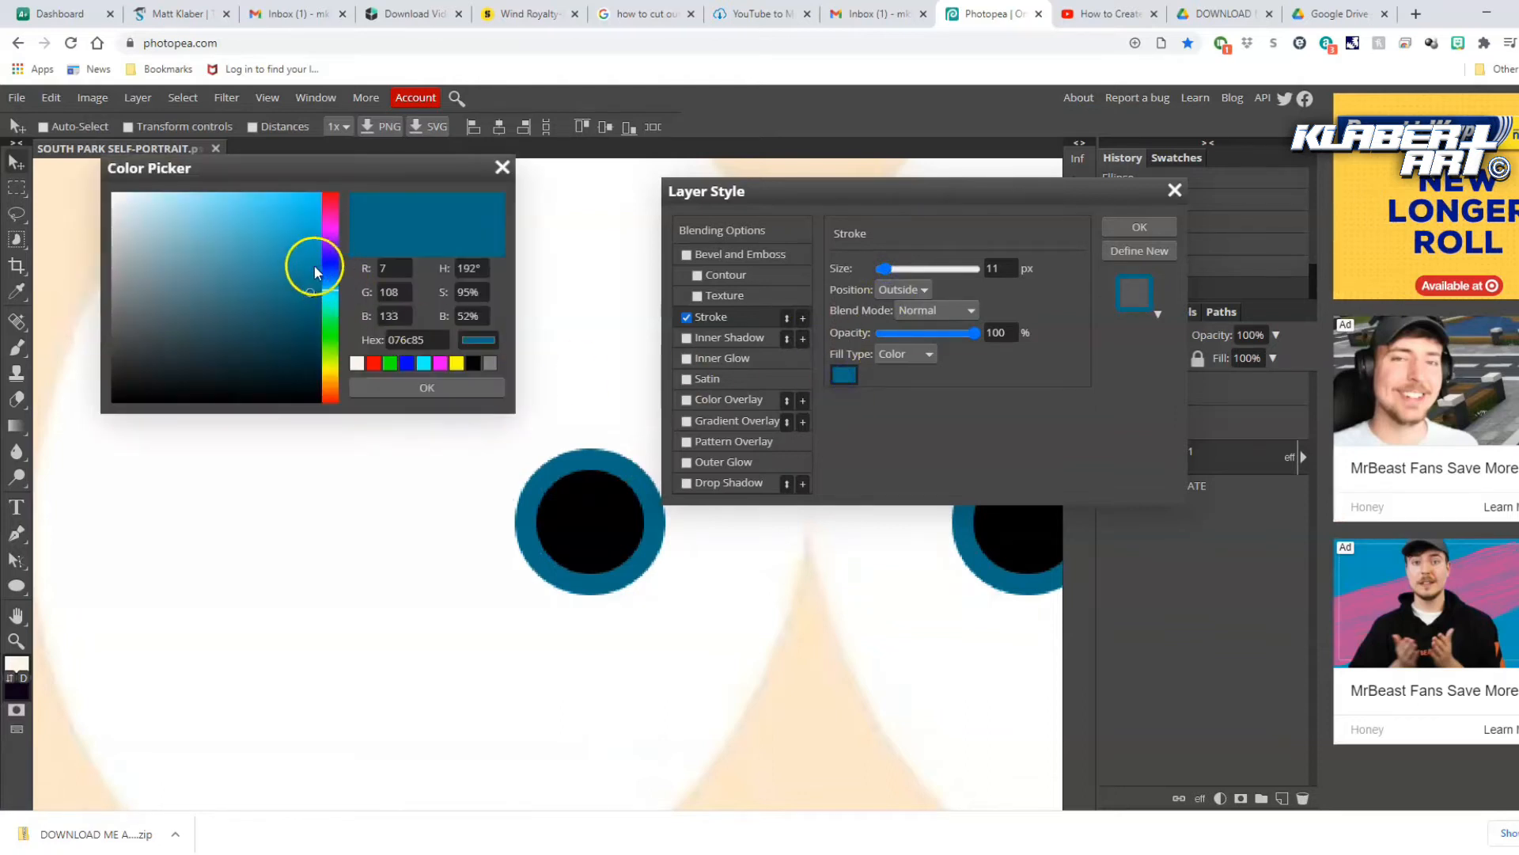
left_click_drag(265, 285, 224, 272)
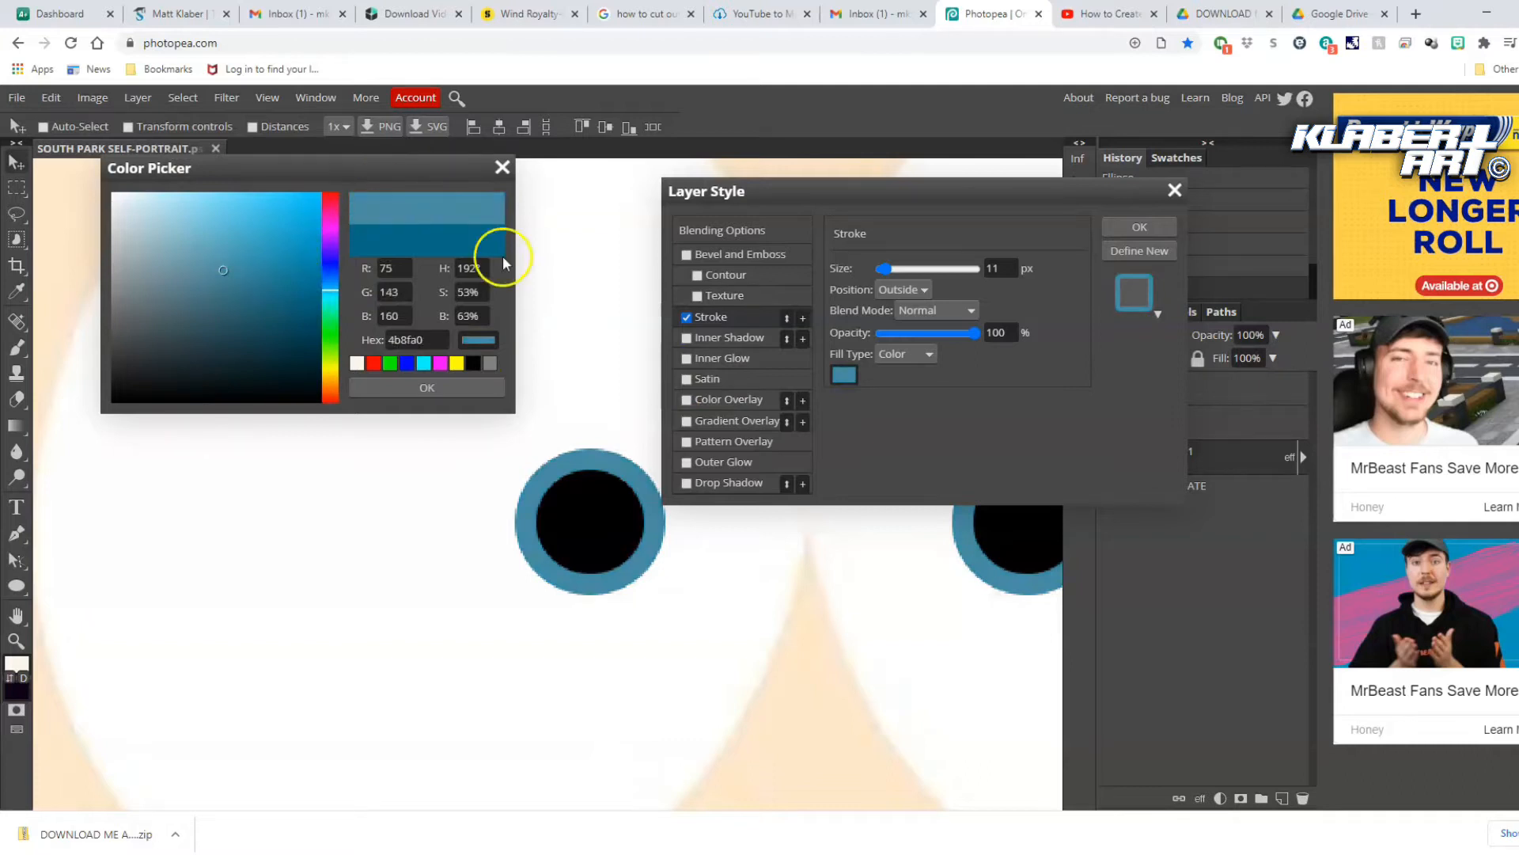
left_click(490, 385)
left_click(1124, 228)
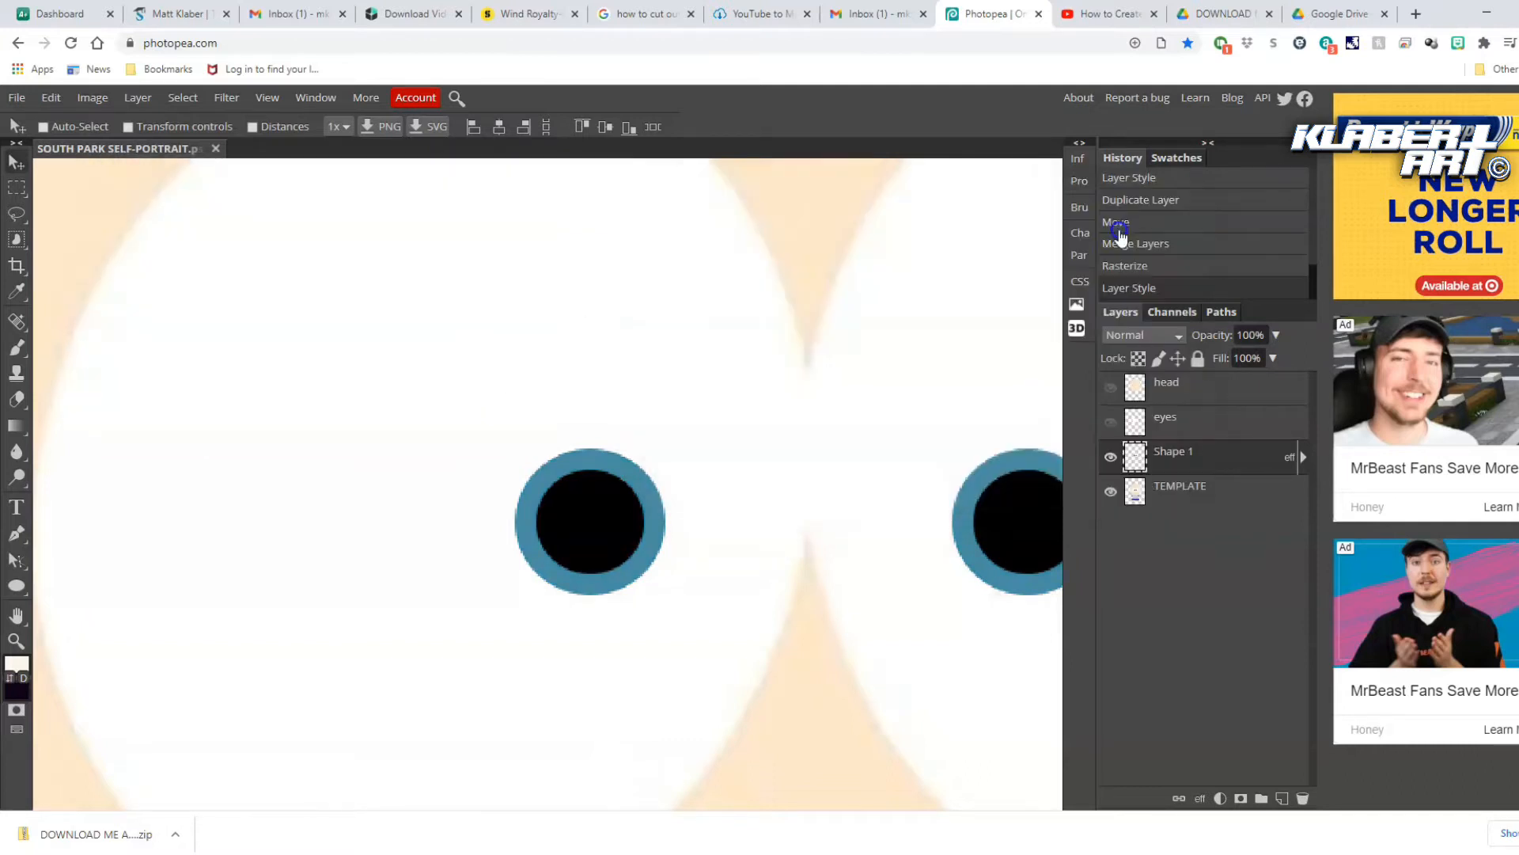
Rename the merged pupil layer to pupils and hide it
left_click(268, 98)
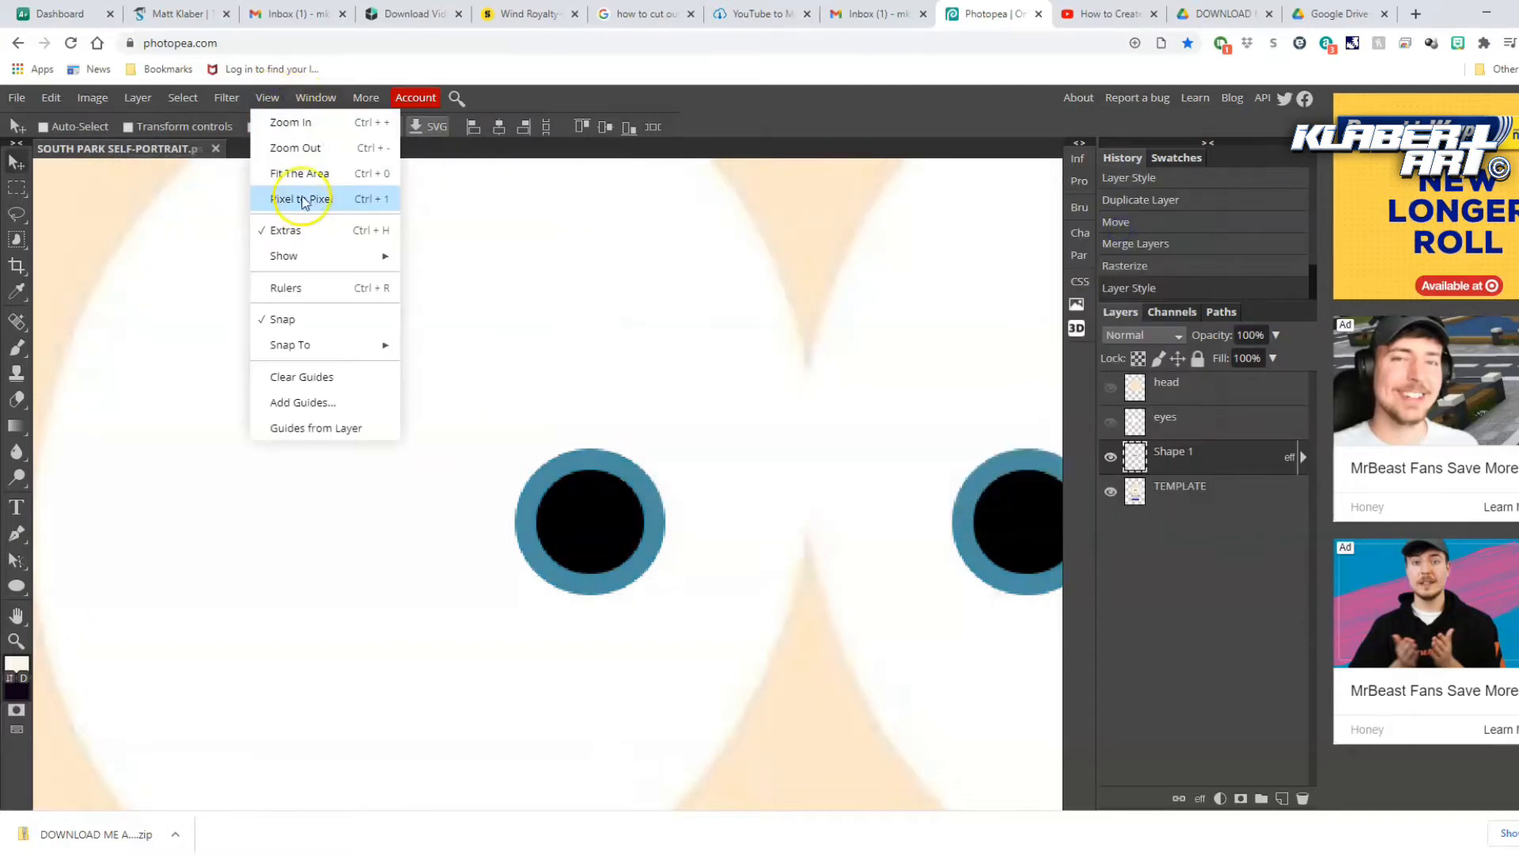
left_click(301, 176)
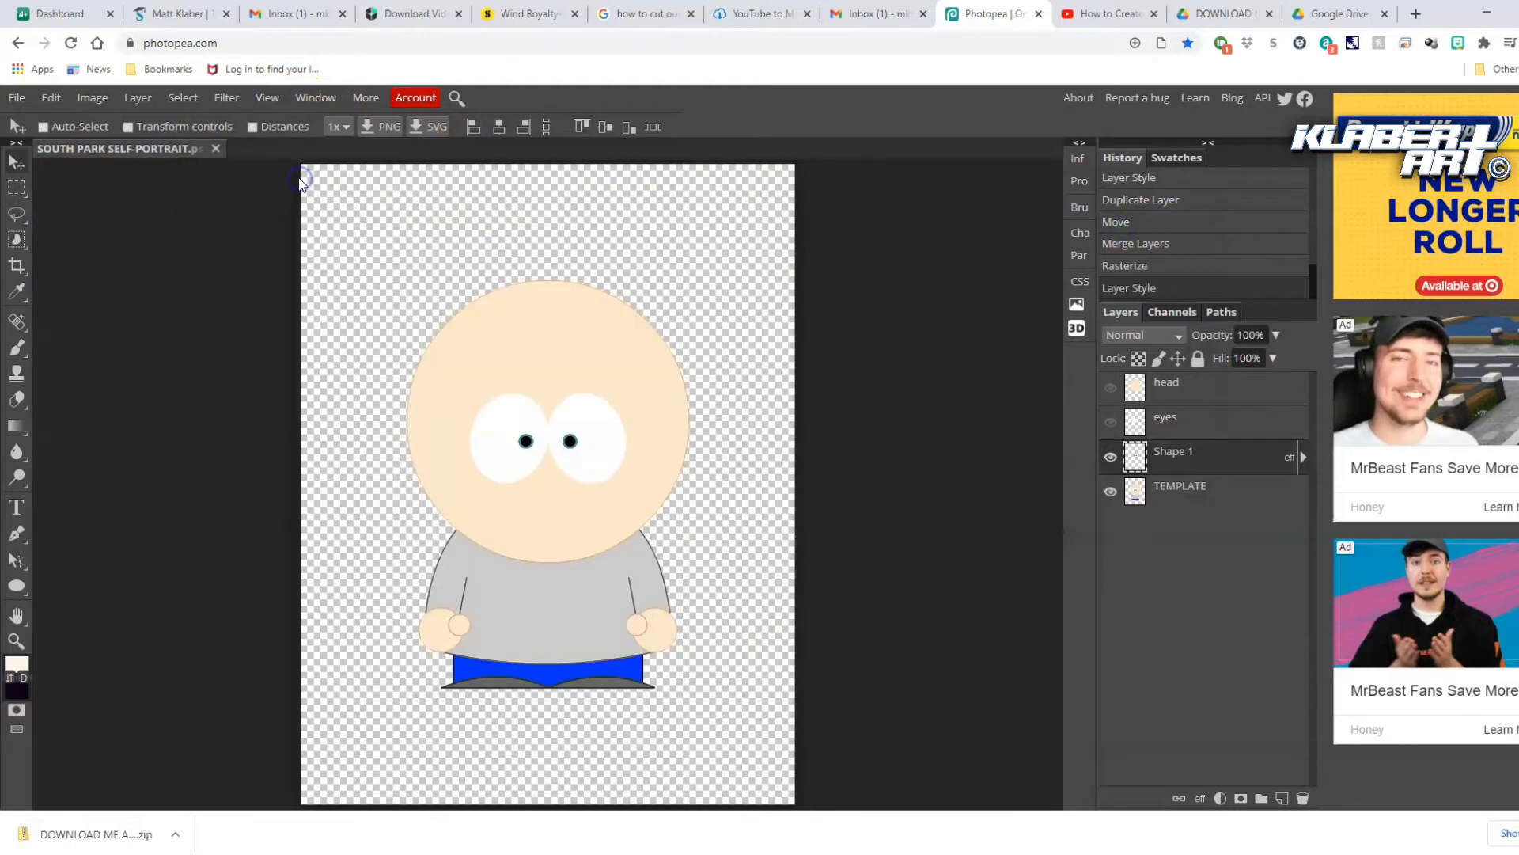
double_click(1176, 452)
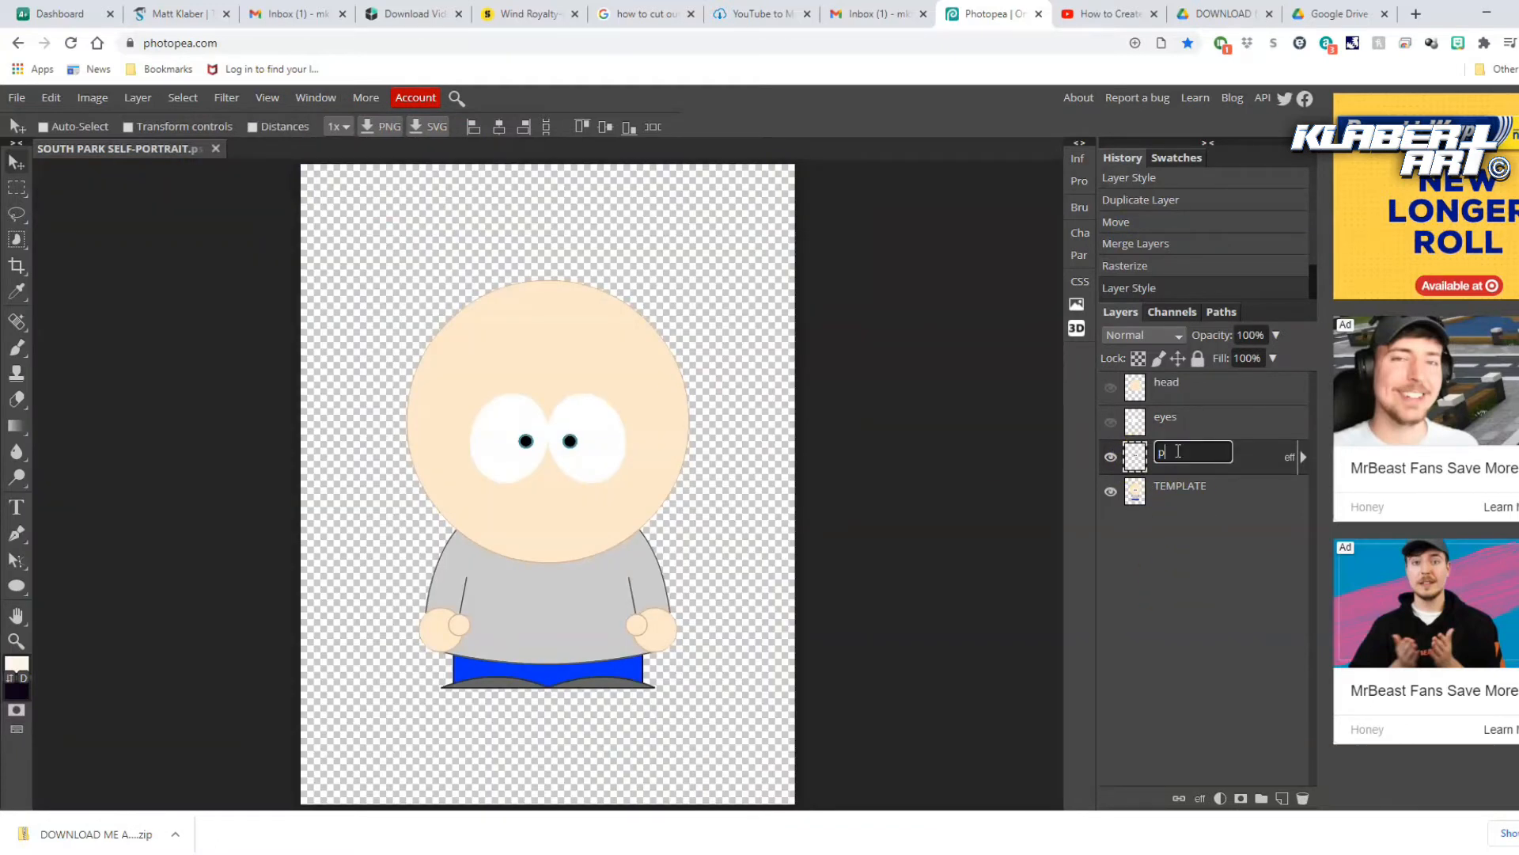
type("pupils")
key("Return")
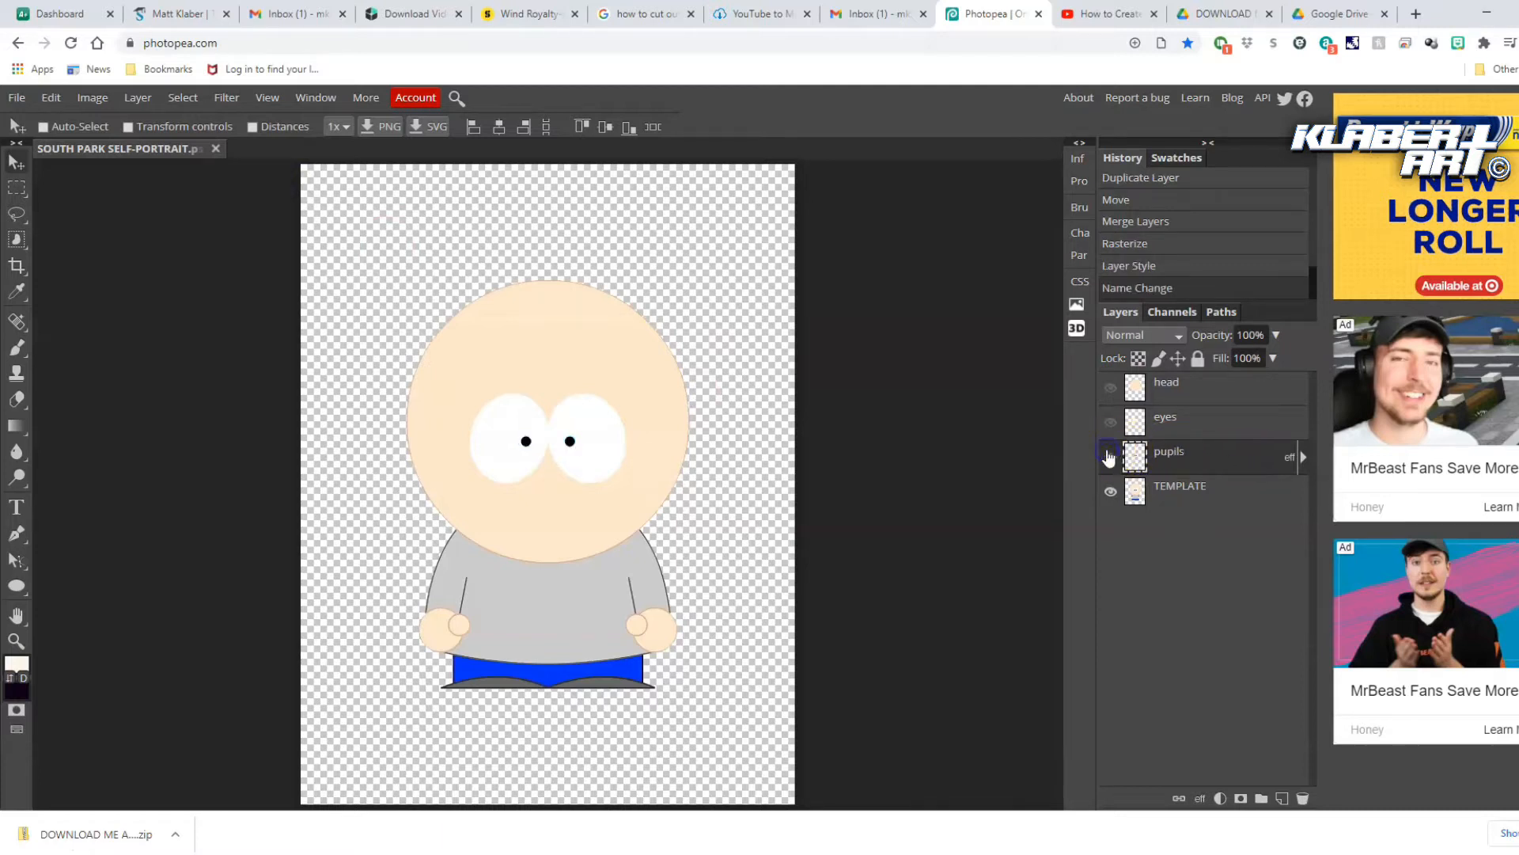
Draw a black rectangle above the TEMPLATE layer, spanning the shirt's torso from the shoulder corners down to its lower hem
left_click(1218, 488)
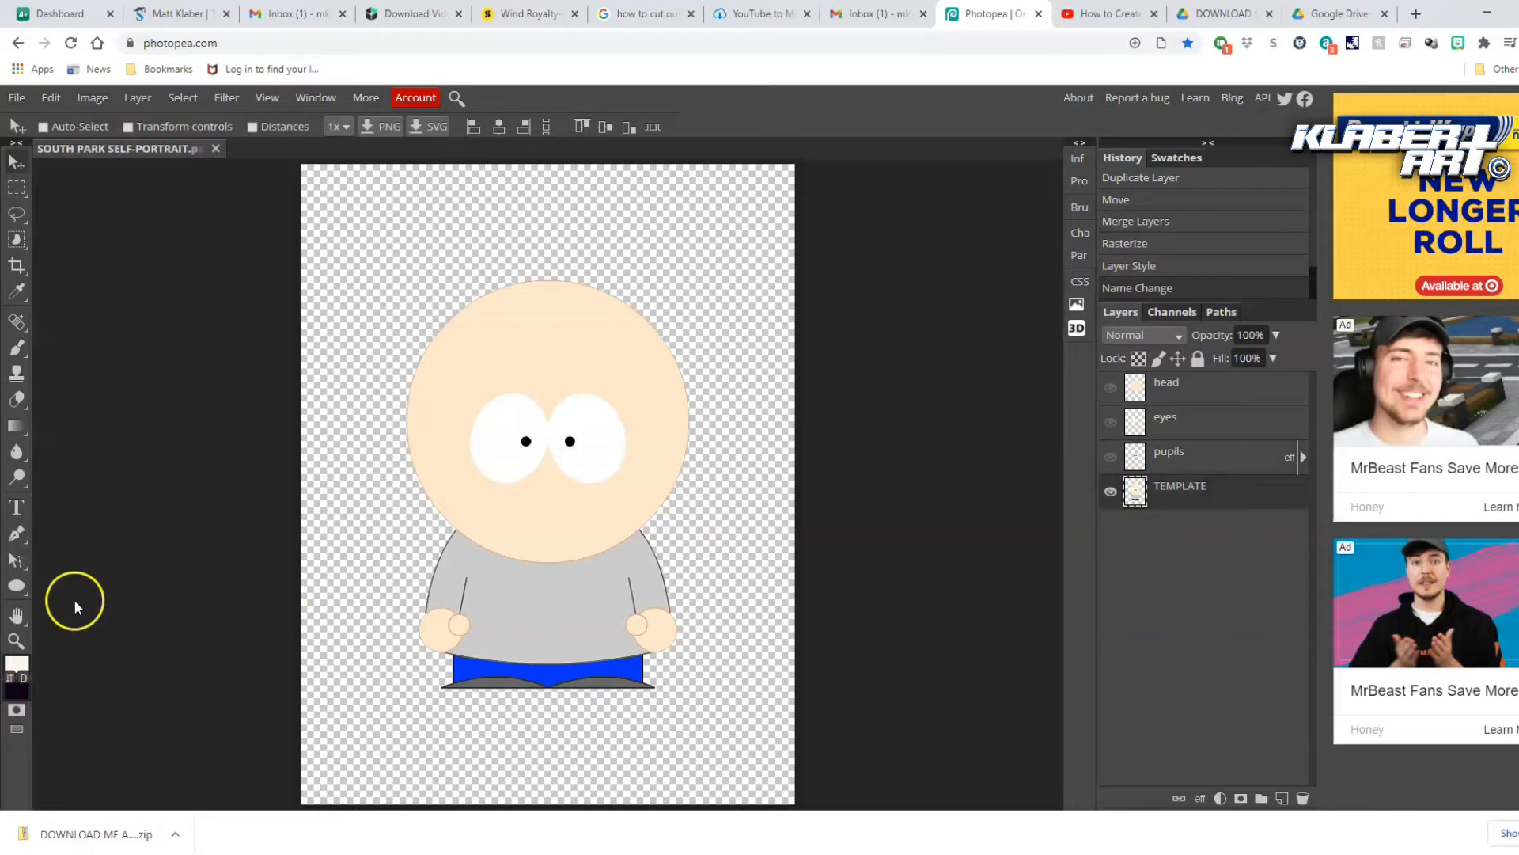
left_click(17, 641)
left_click(509, 589)
left_click(519, 607)
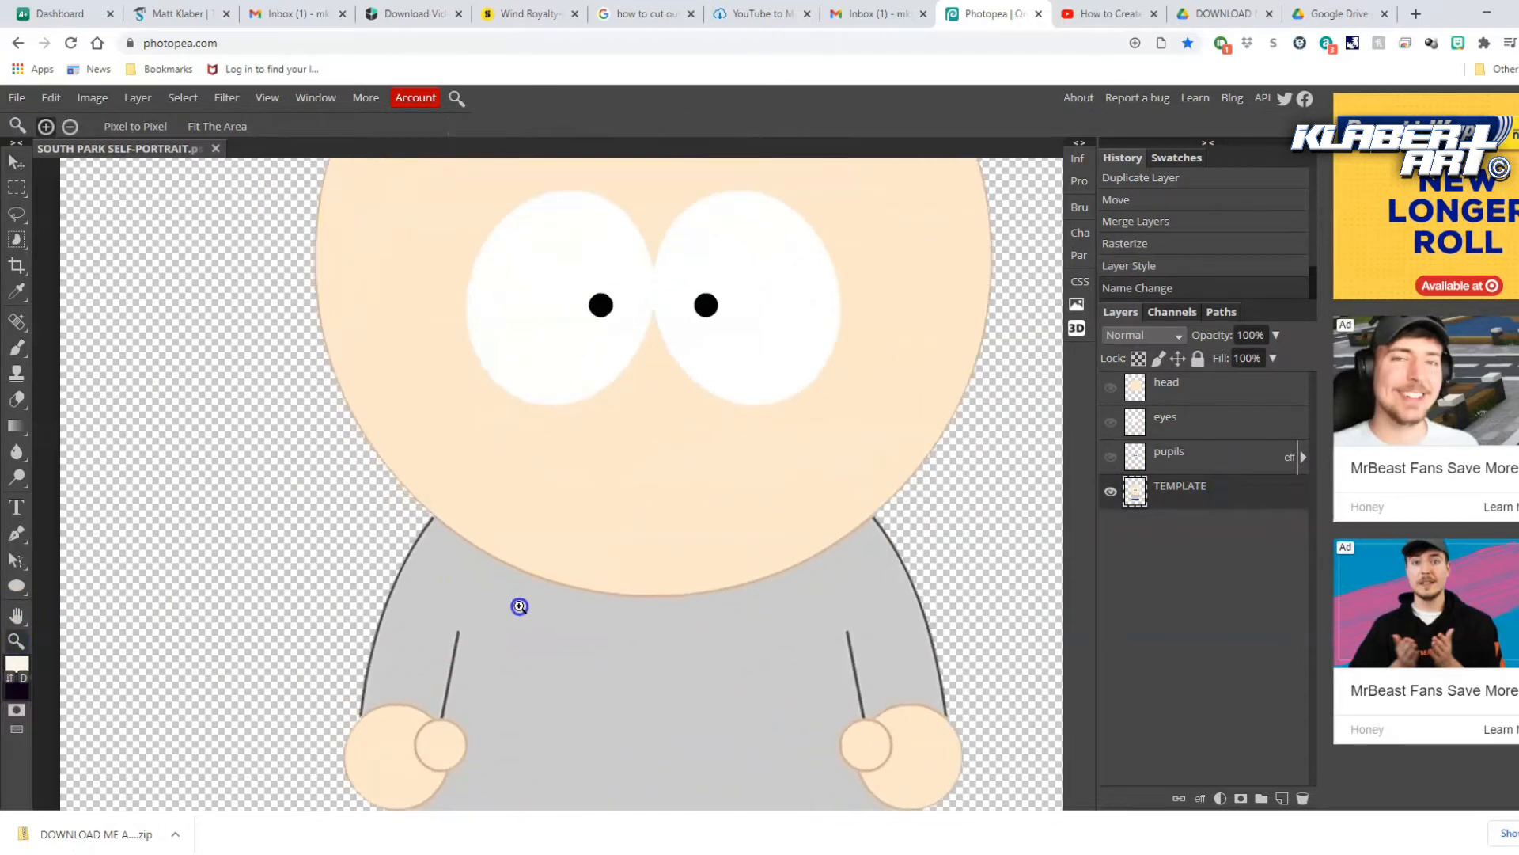
left_click(645, 571)
scroll(771, 597, "up", 3)
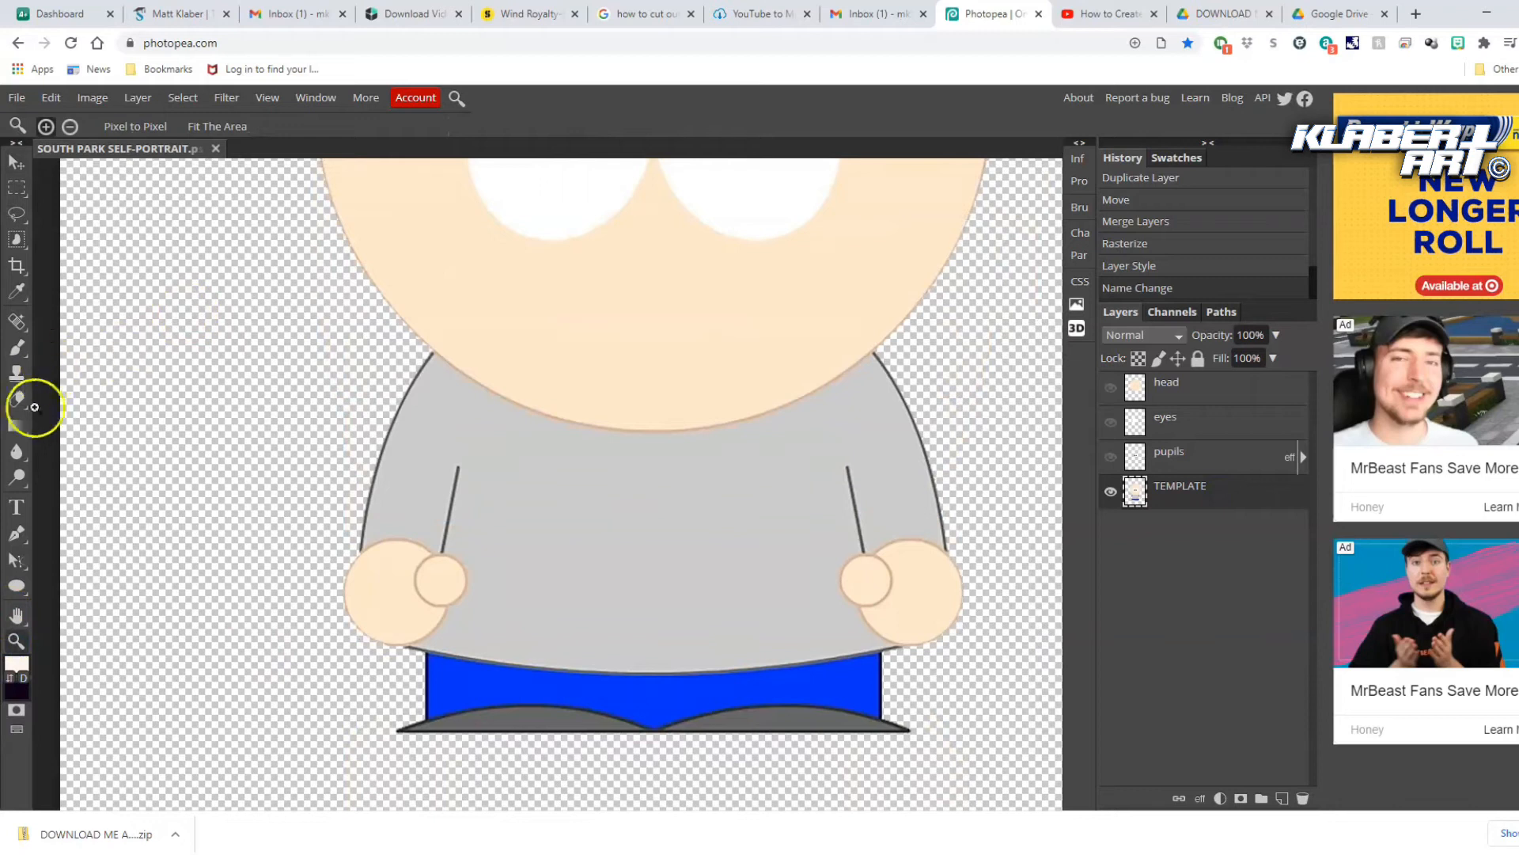
right_click(17, 585)
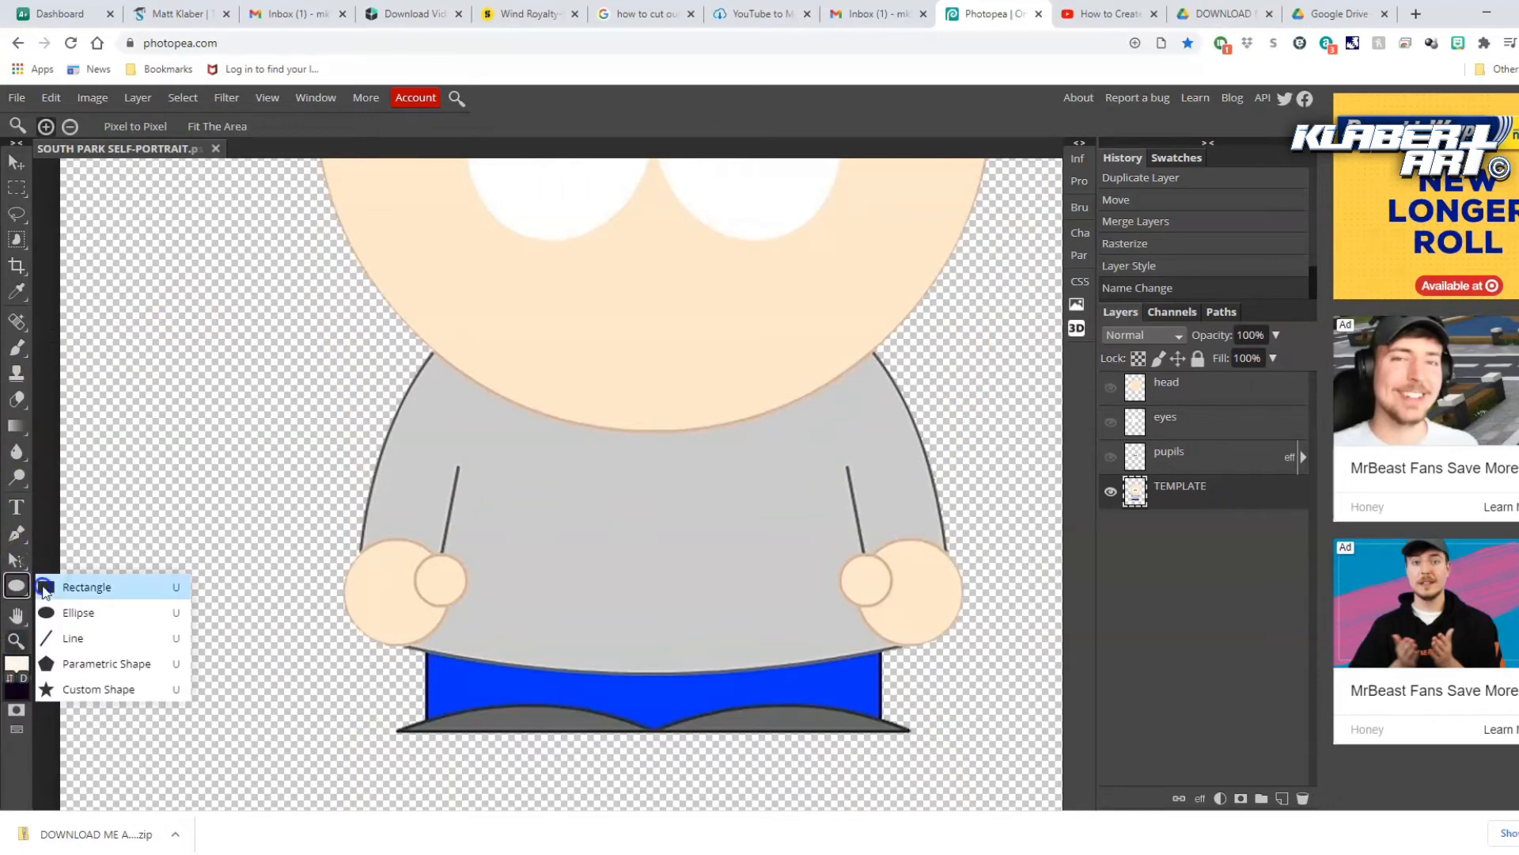
left_click(96, 587)
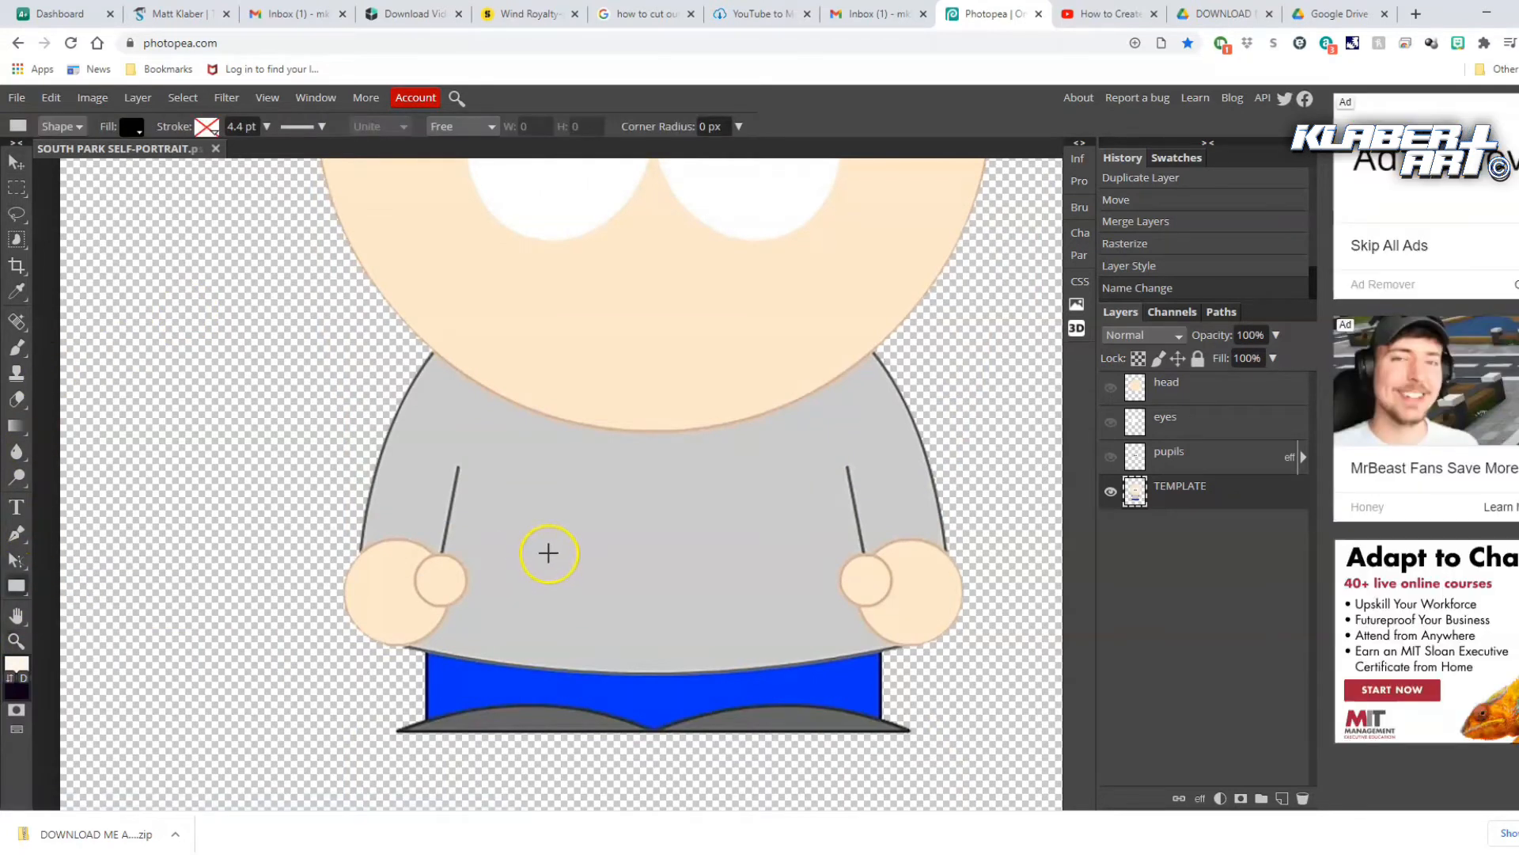
left_click_drag(434, 349, 873, 652)
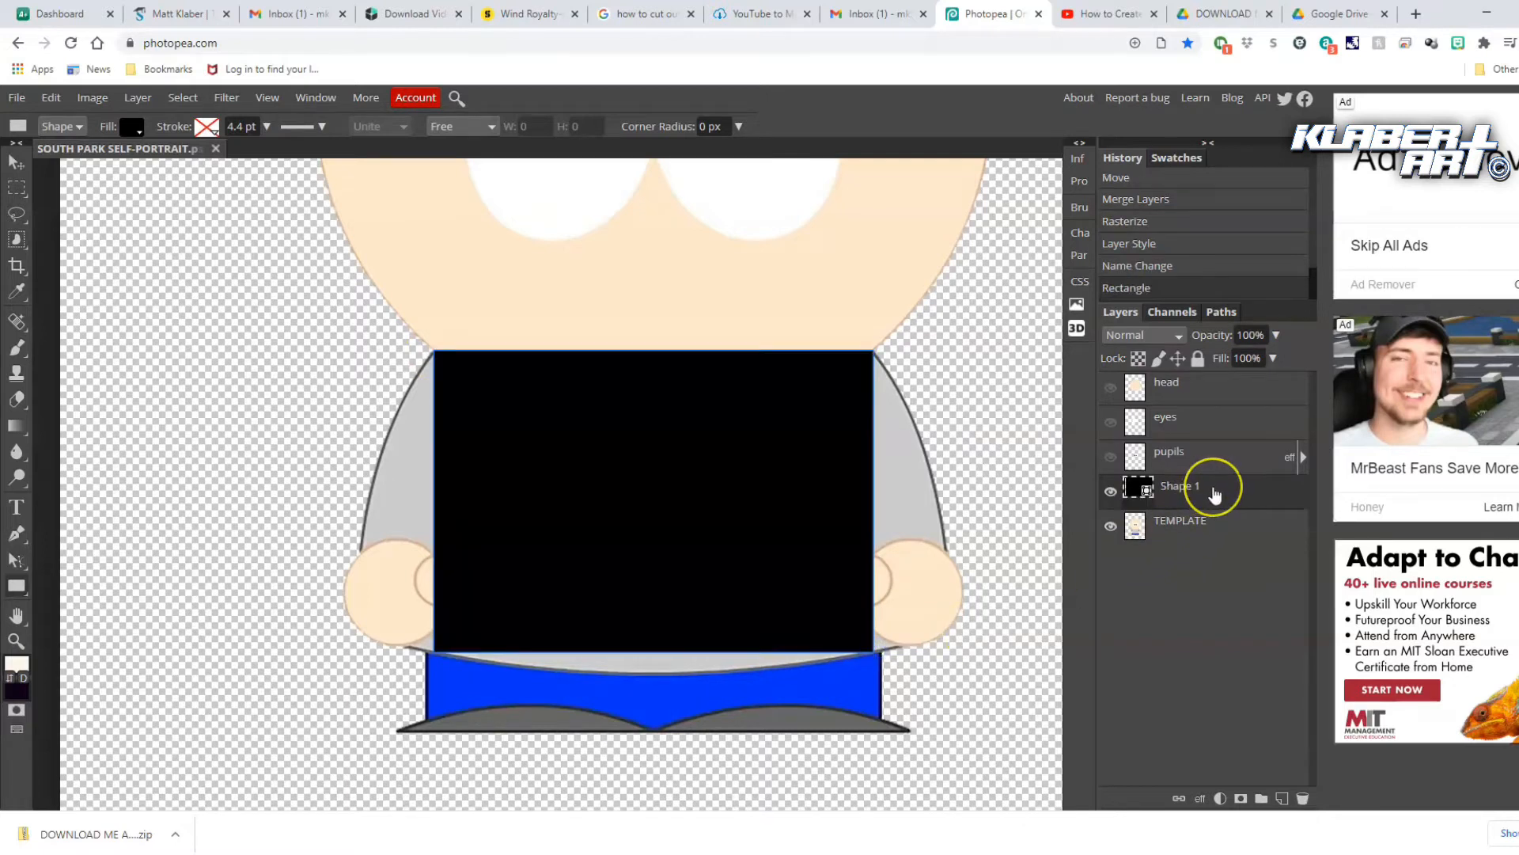
Warp the rectangle so its lower edge follows the curved shirt hem and its lower corners reach the hem's ends
left_click(52, 98)
mouse_move(153, 509)
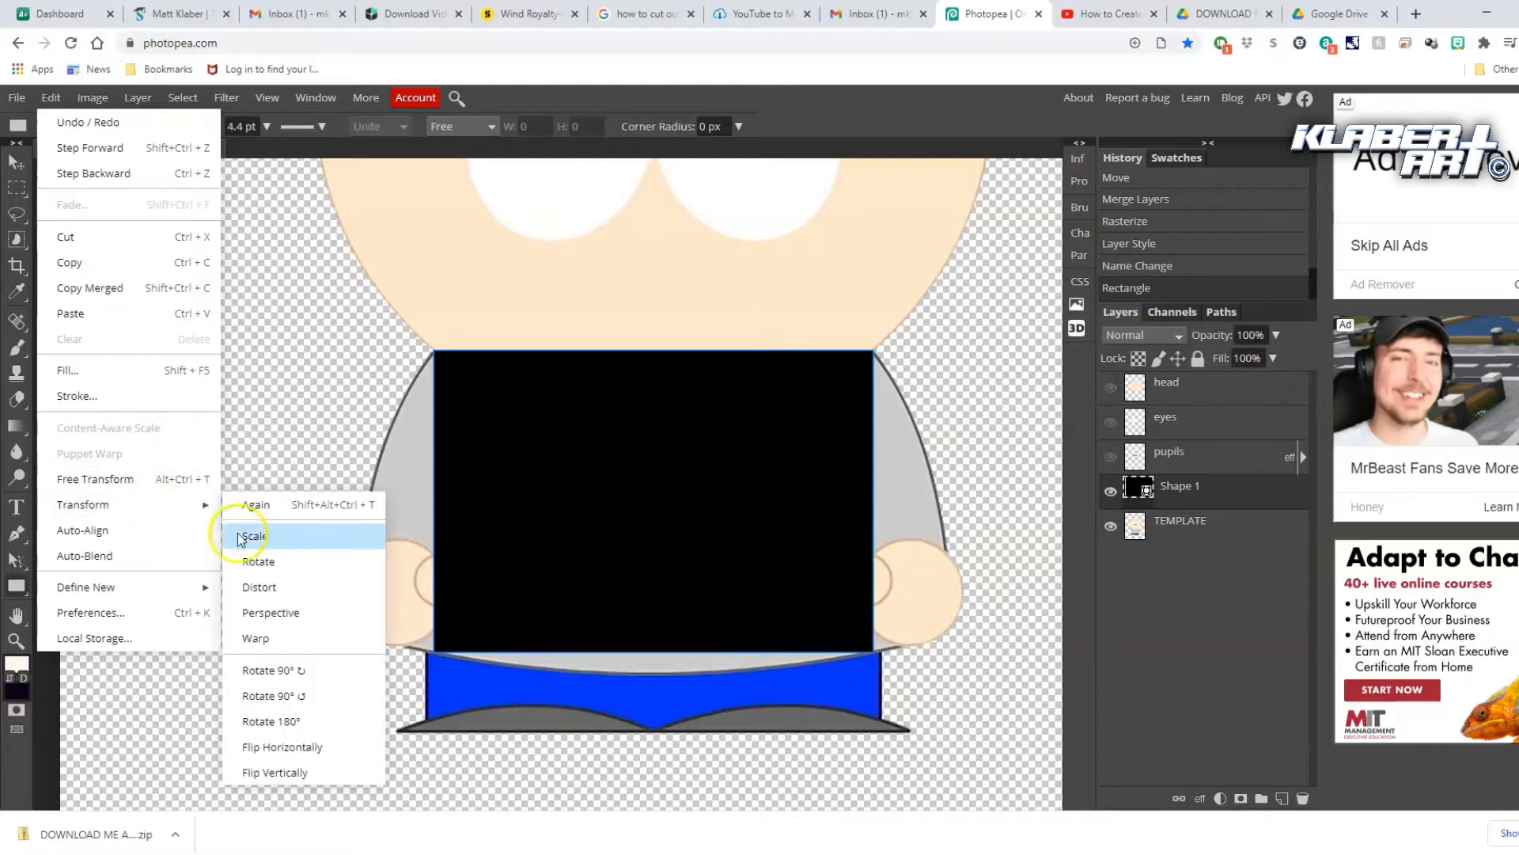
left_click(288, 638)
left_click_drag(580, 657, 581, 687)
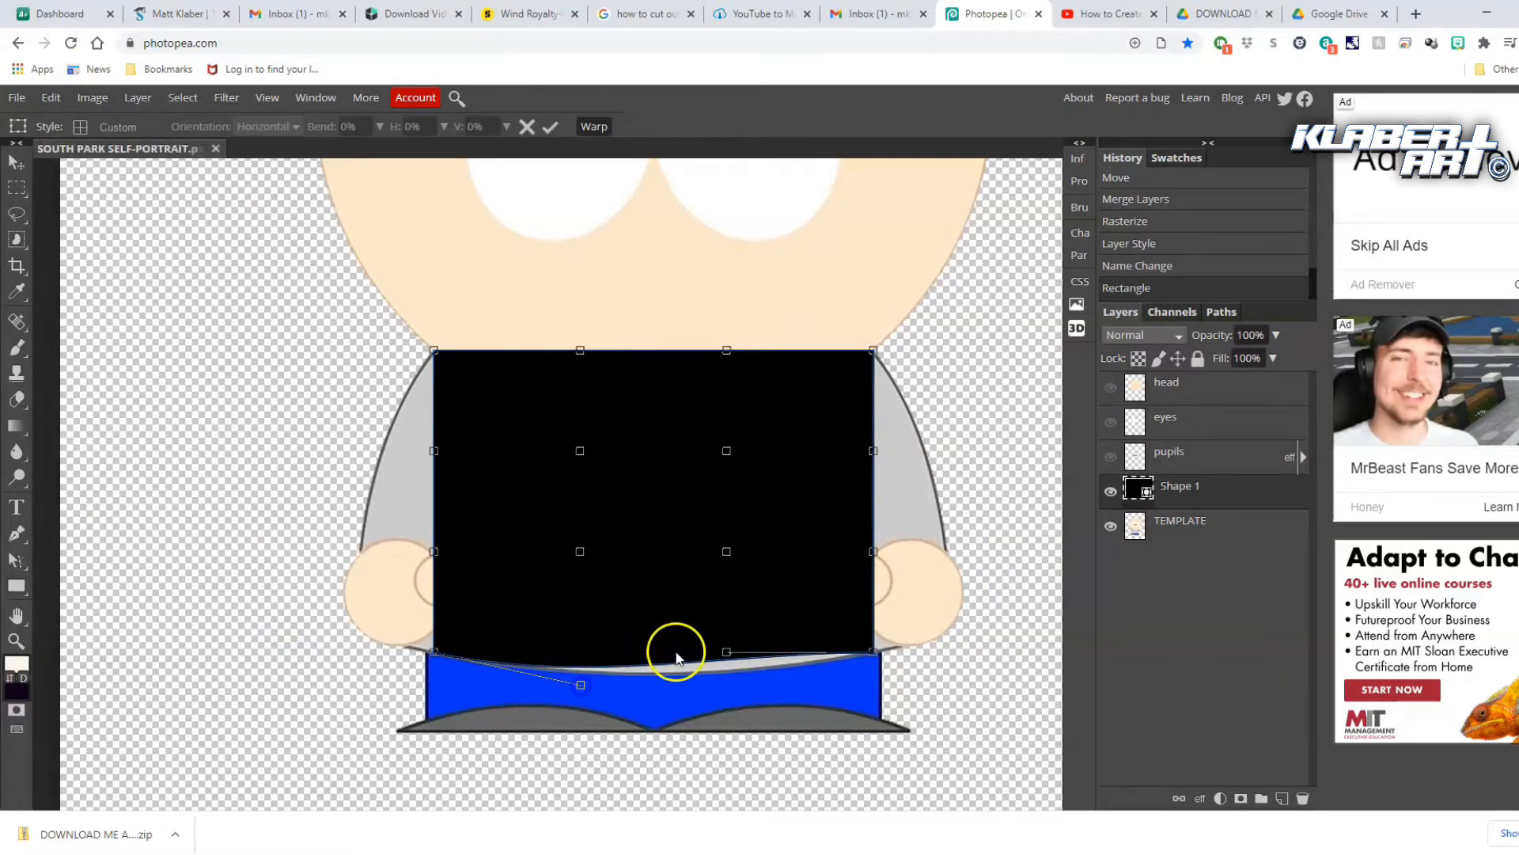
left_click_drag(726, 652, 736, 678)
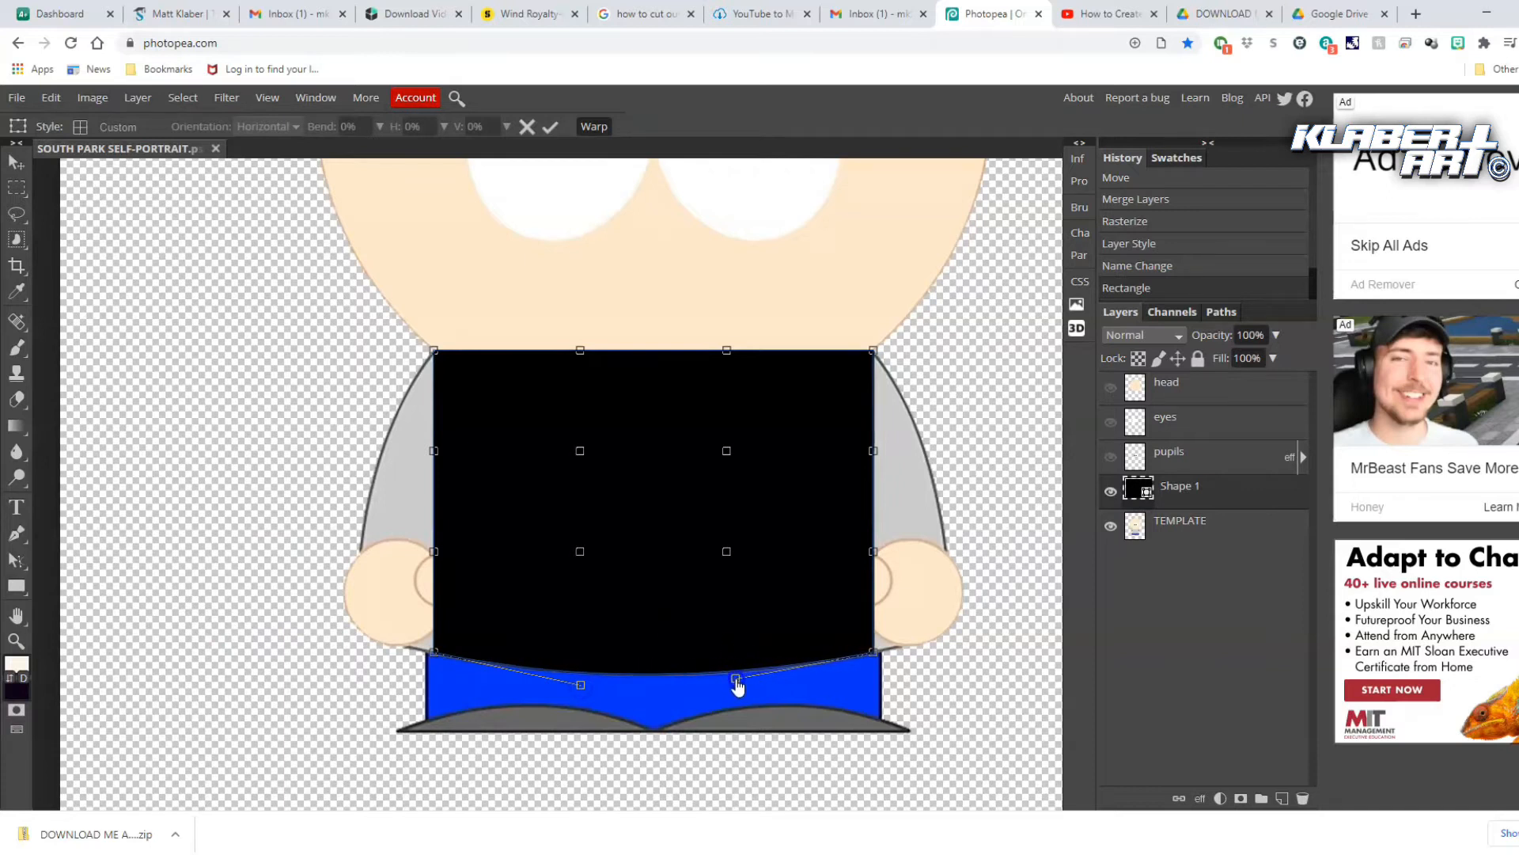
left_click_drag(877, 654, 912, 647)
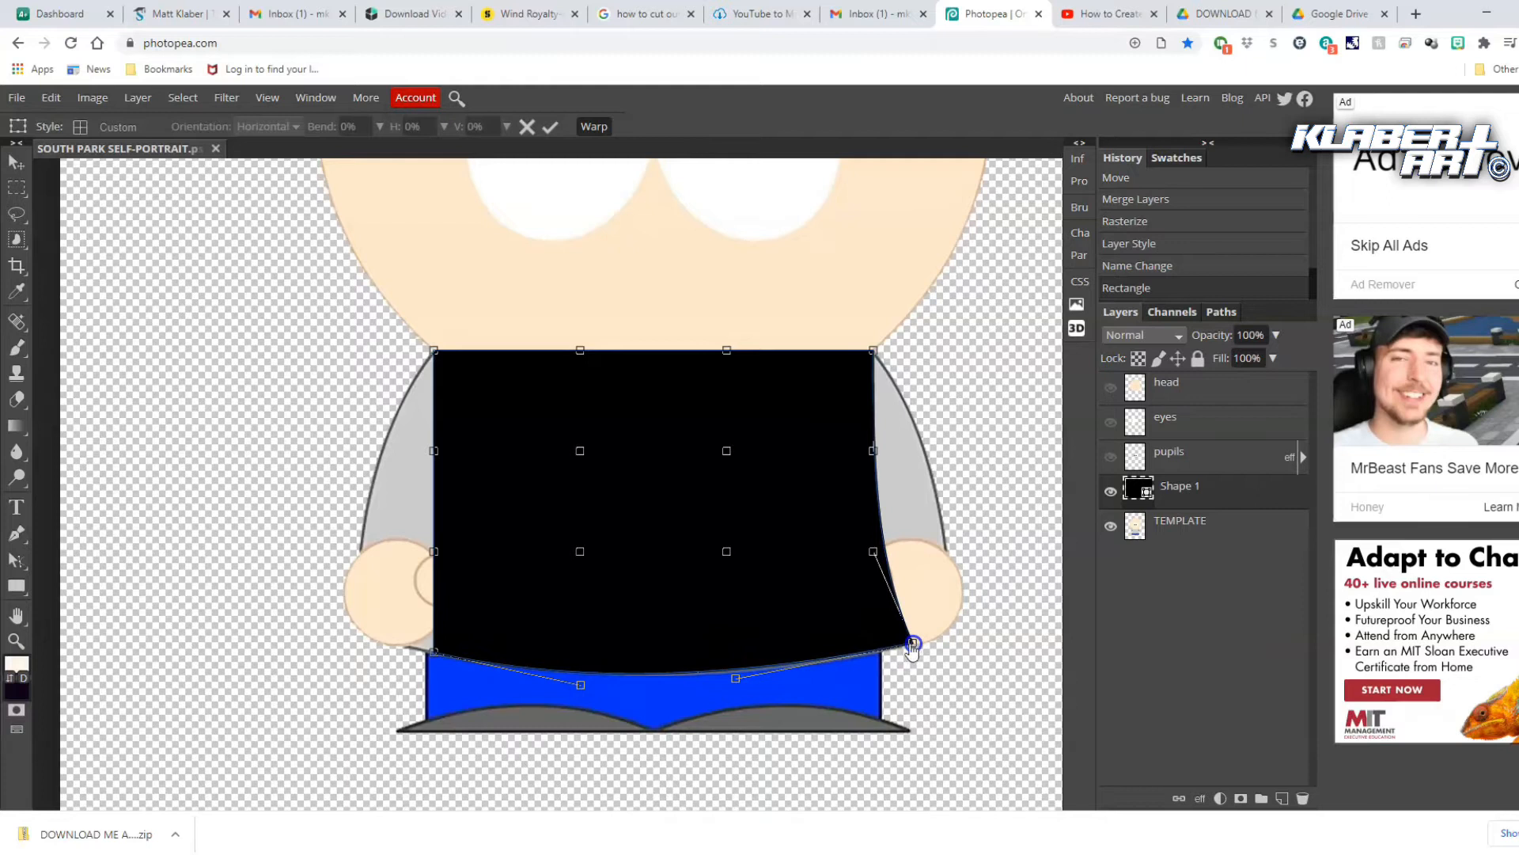
left_click_drag(427, 650, 403, 648)
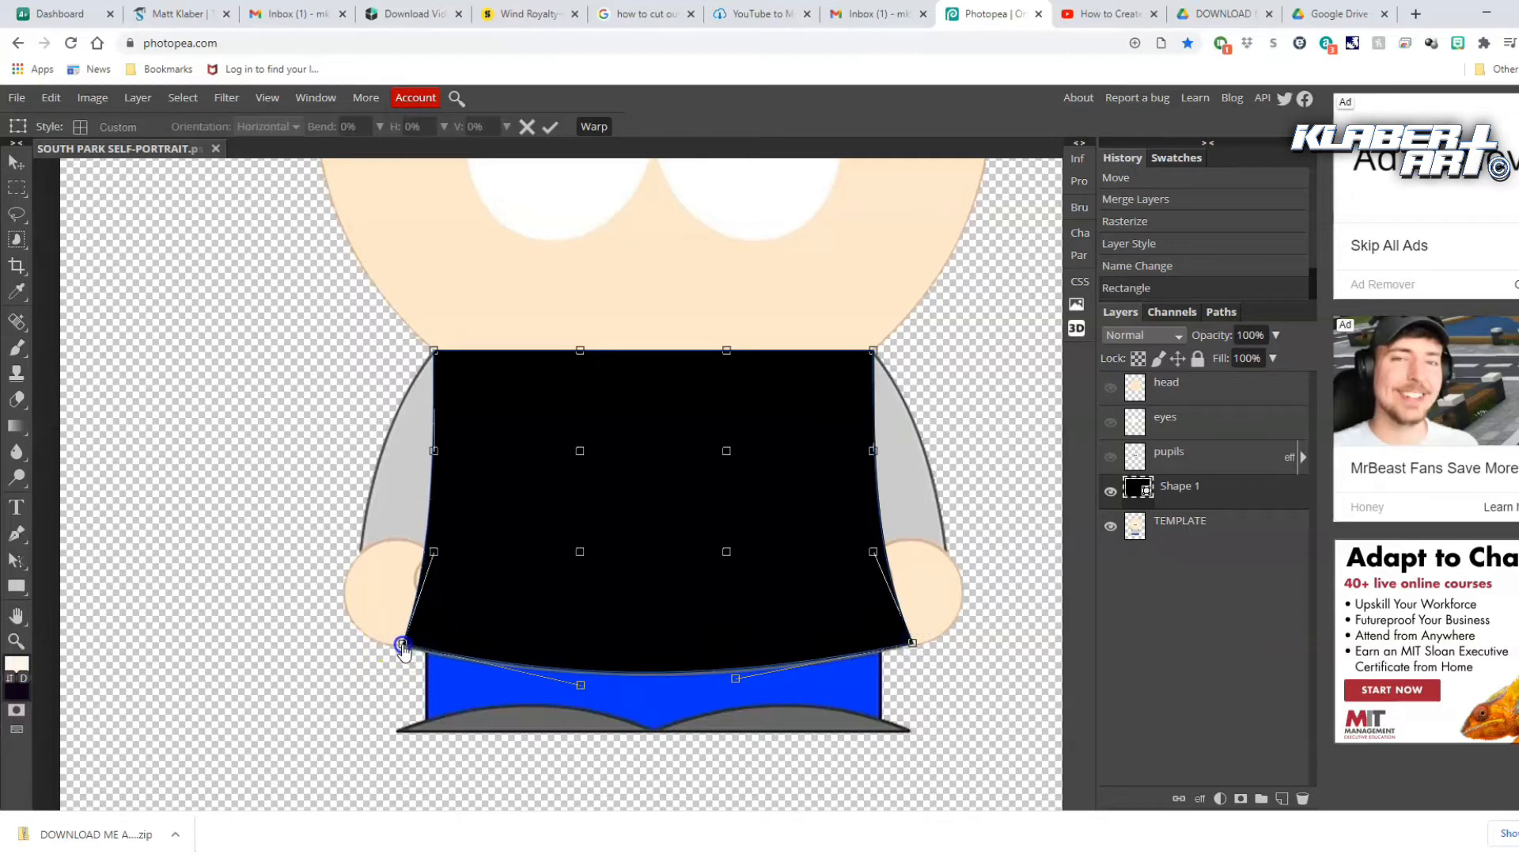
Bulge both sides of the warped rectangle outward to match the template's sleeve outlines and apply the warp
left_click_drag(428, 542, 293, 528)
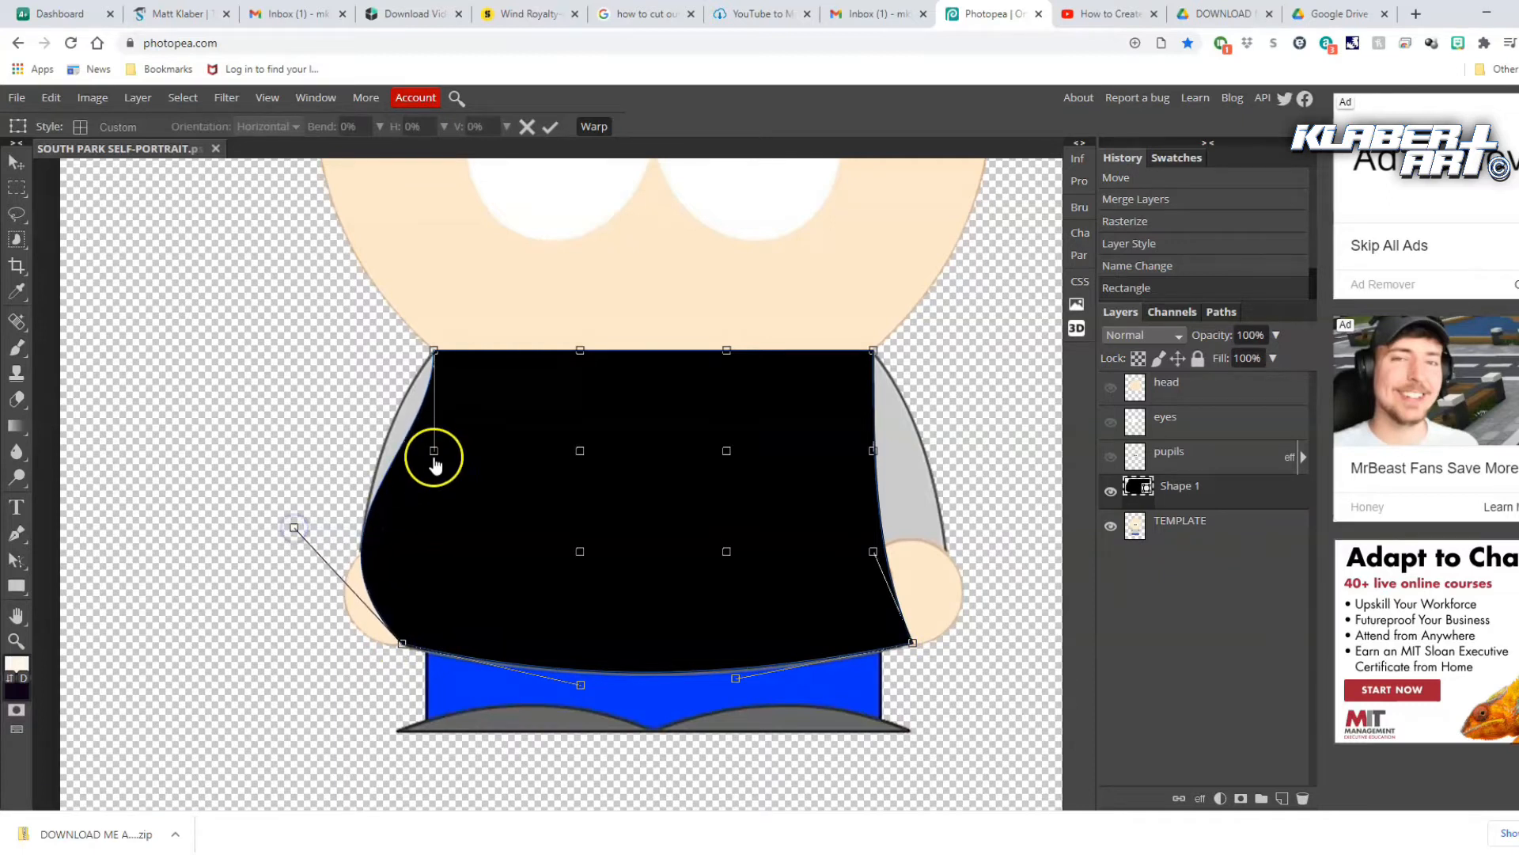
left_click_drag(428, 448, 414, 372)
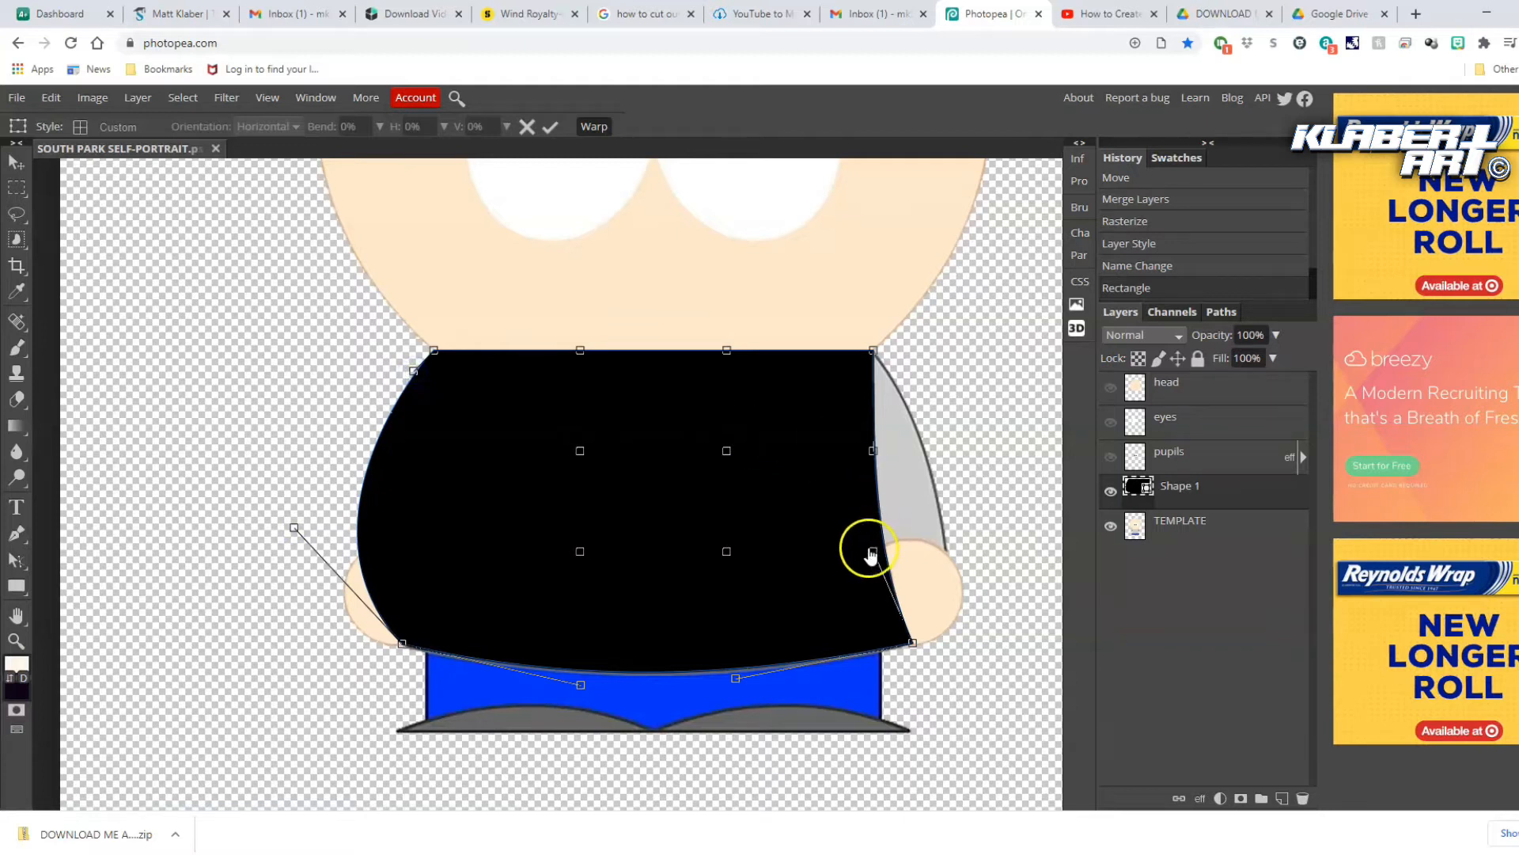
left_click_drag(872, 552, 1005, 536)
left_click_drag(872, 450, 902, 386)
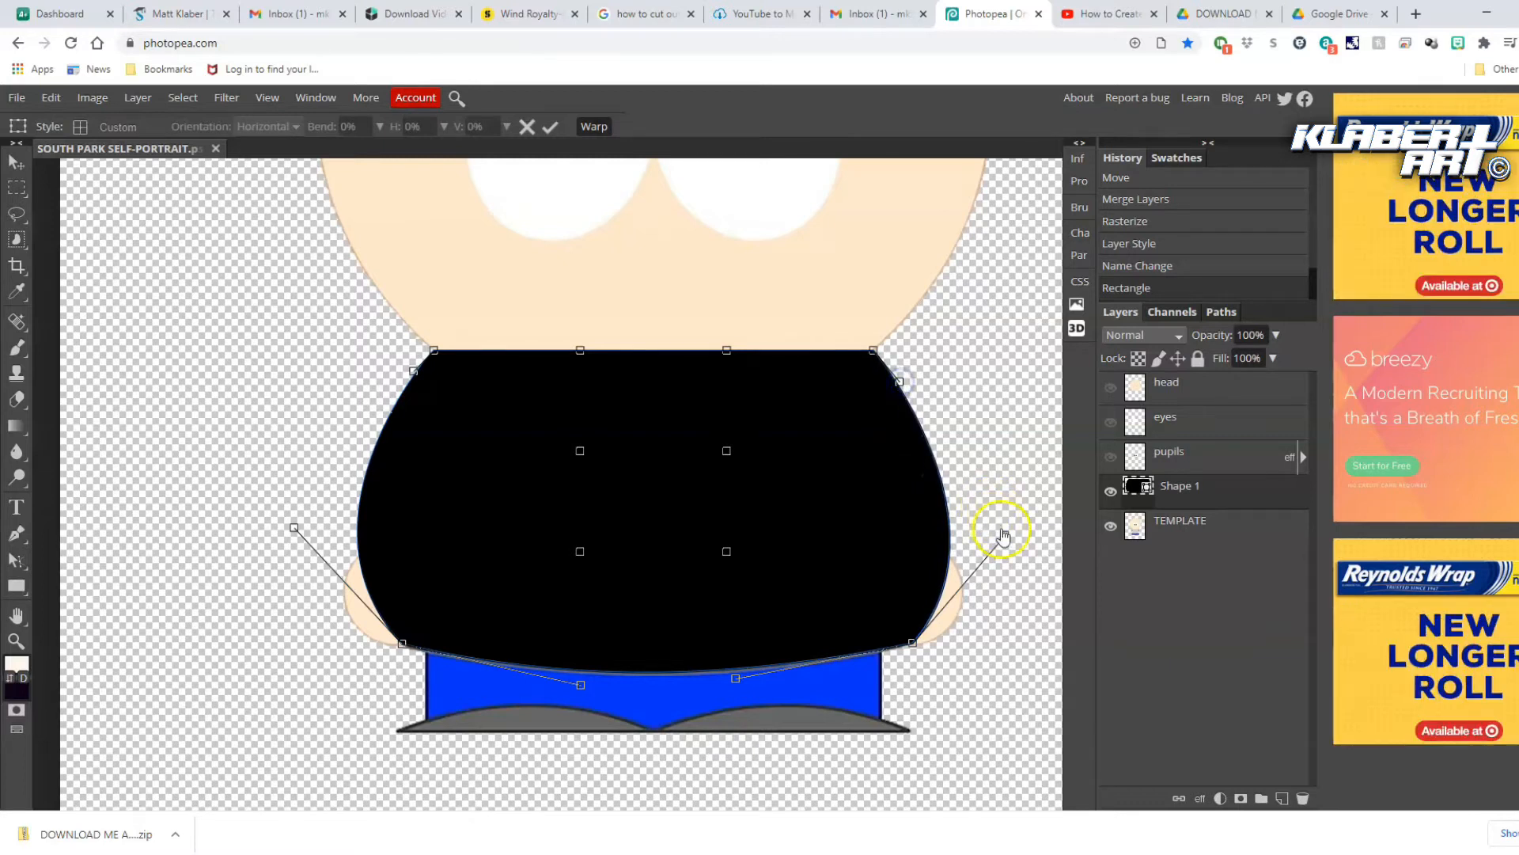
mouse_move(1002, 538)
left_mouse_down()
mouse_move(979, 532)
mouse_move(997, 553)
left_mouse_up()
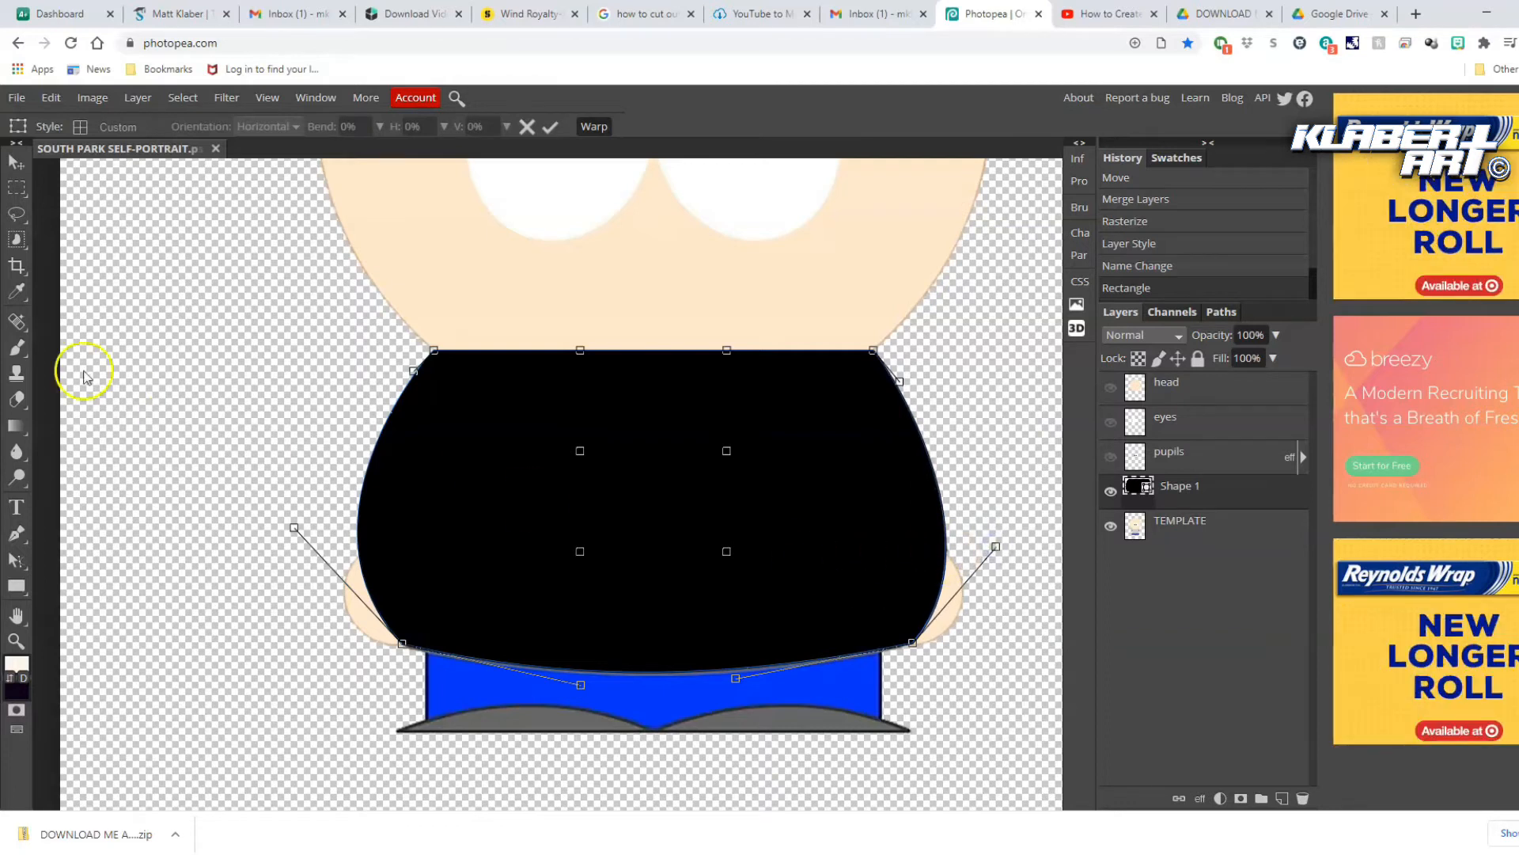
left_click(15, 162)
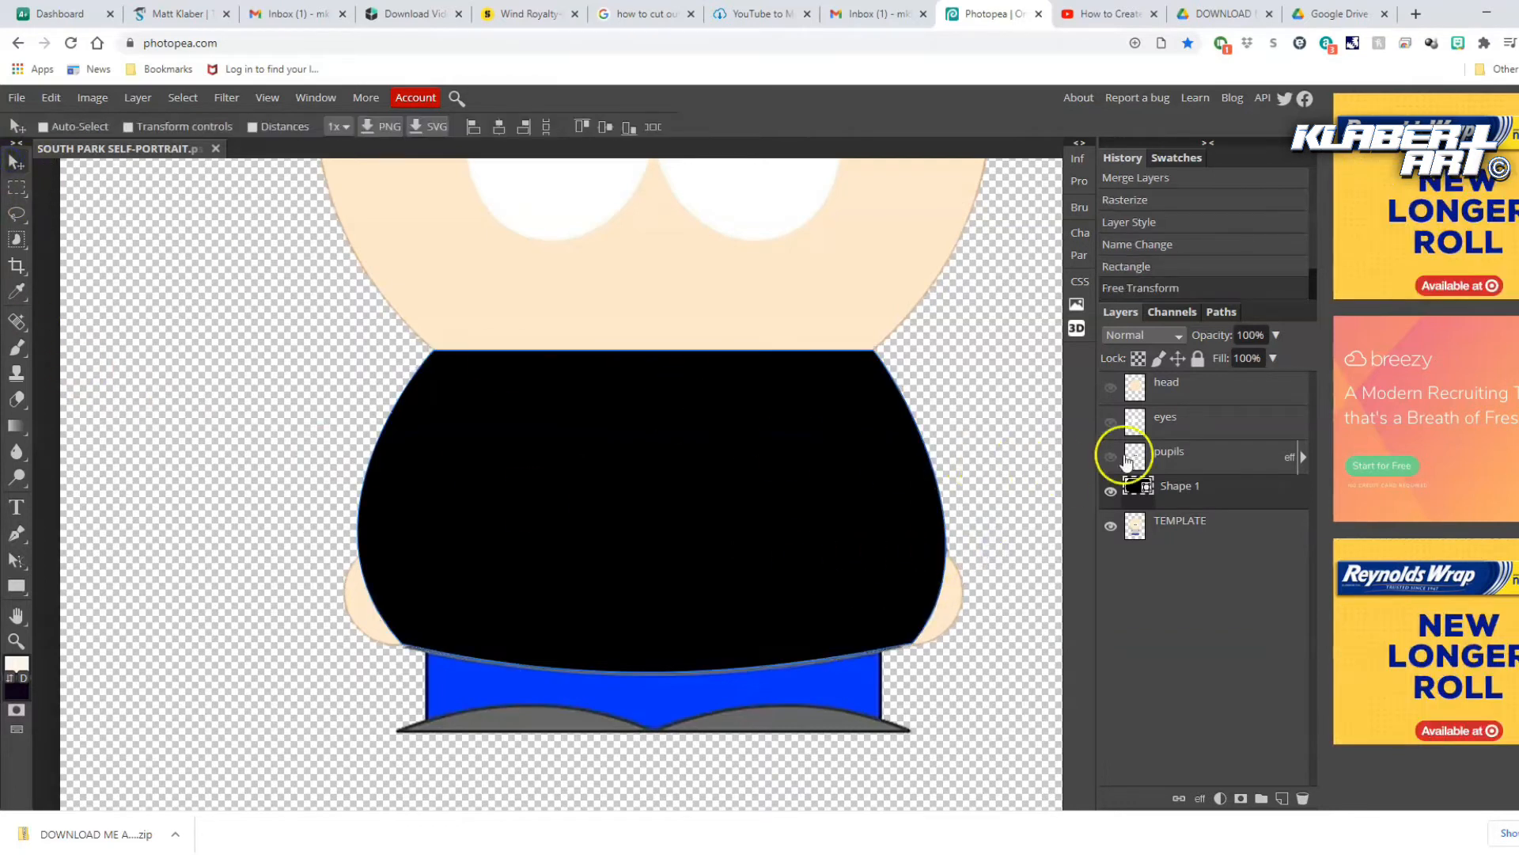
Rasterize the warped shape layer and rename it to shirt
right_click(1209, 492)
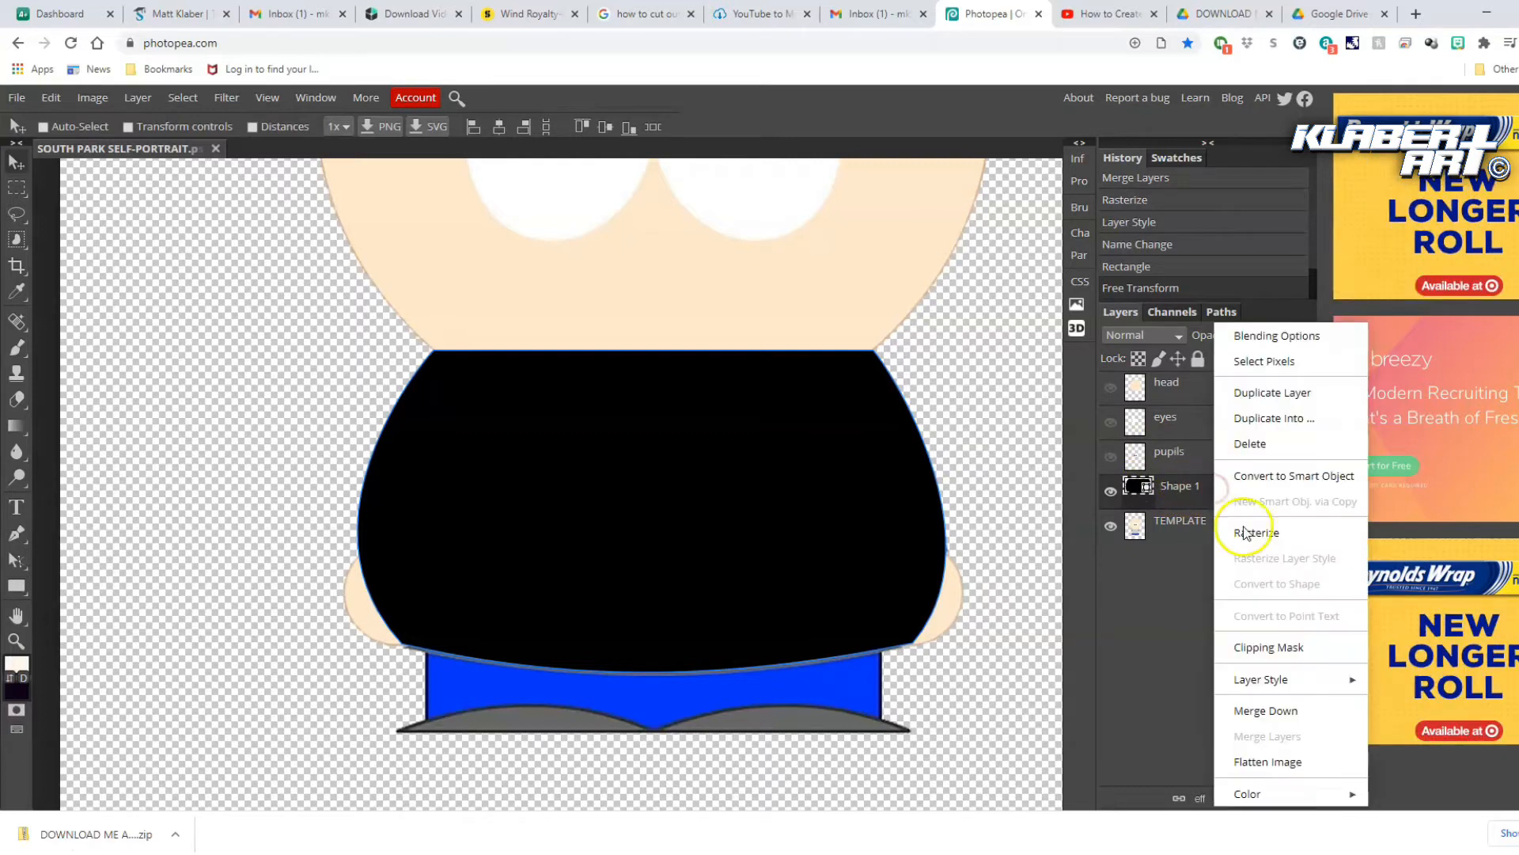
left_click(1247, 533)
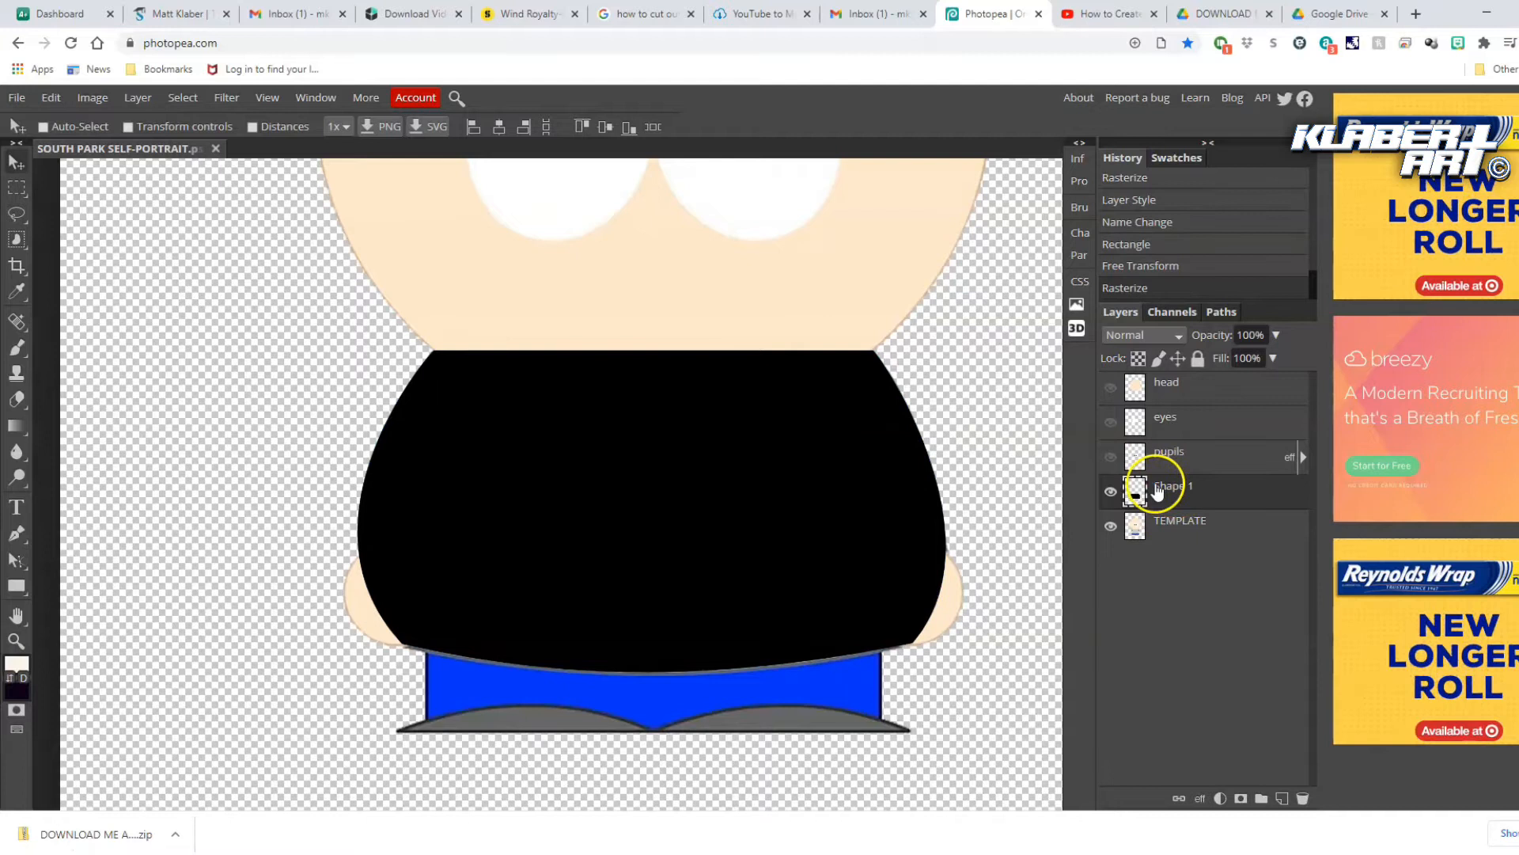
double_click(1167, 487)
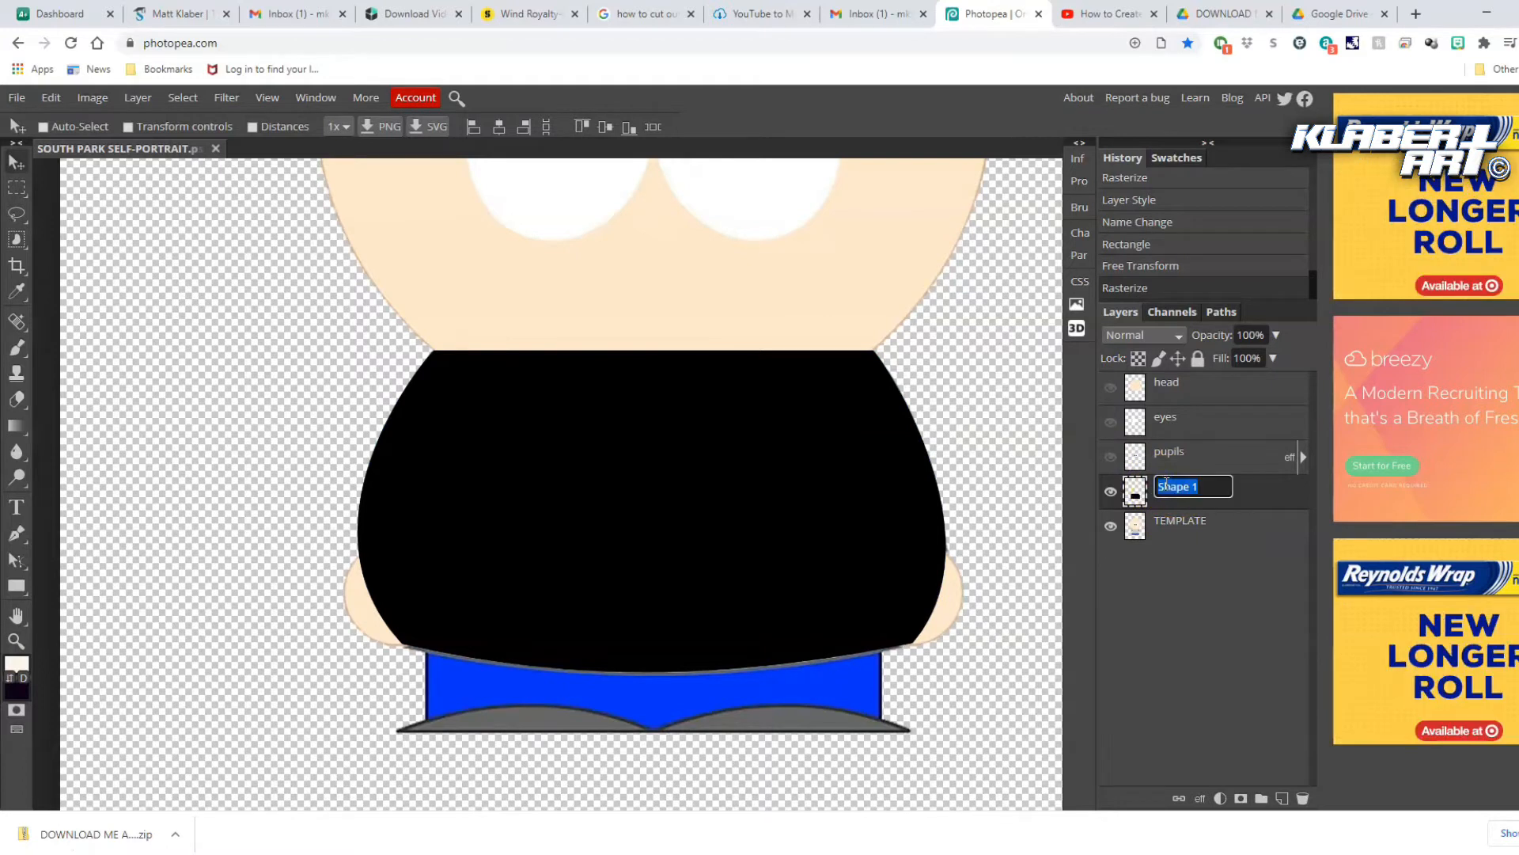
type("shirt")
key("Return")
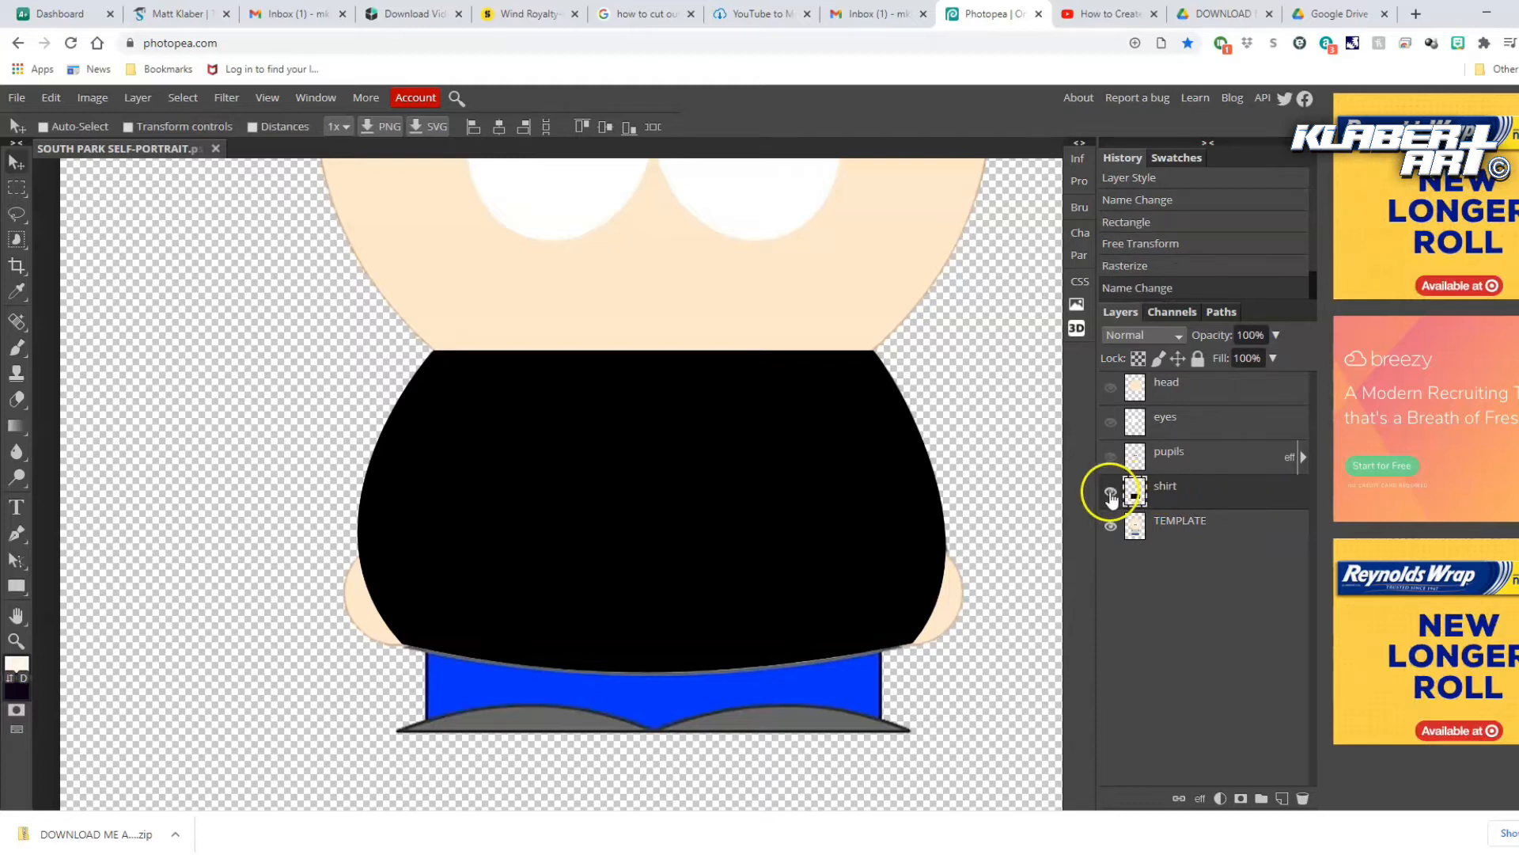
Check the shirt together with the head, eyes and pupils layers, leaving only the TEMPLATE layer visible
left_click(1113, 457)
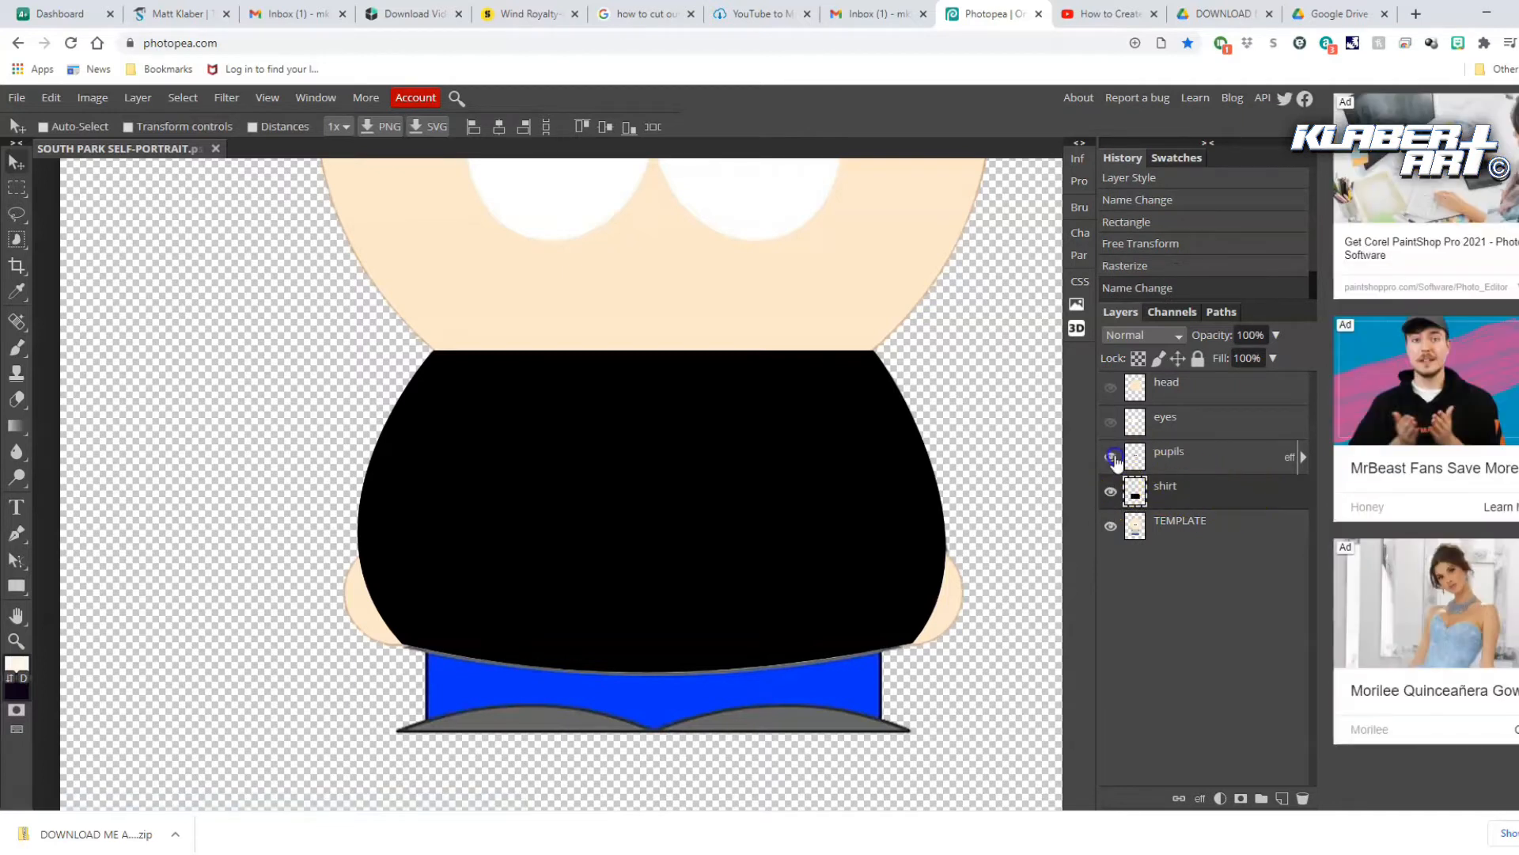
left_click(1111, 389)
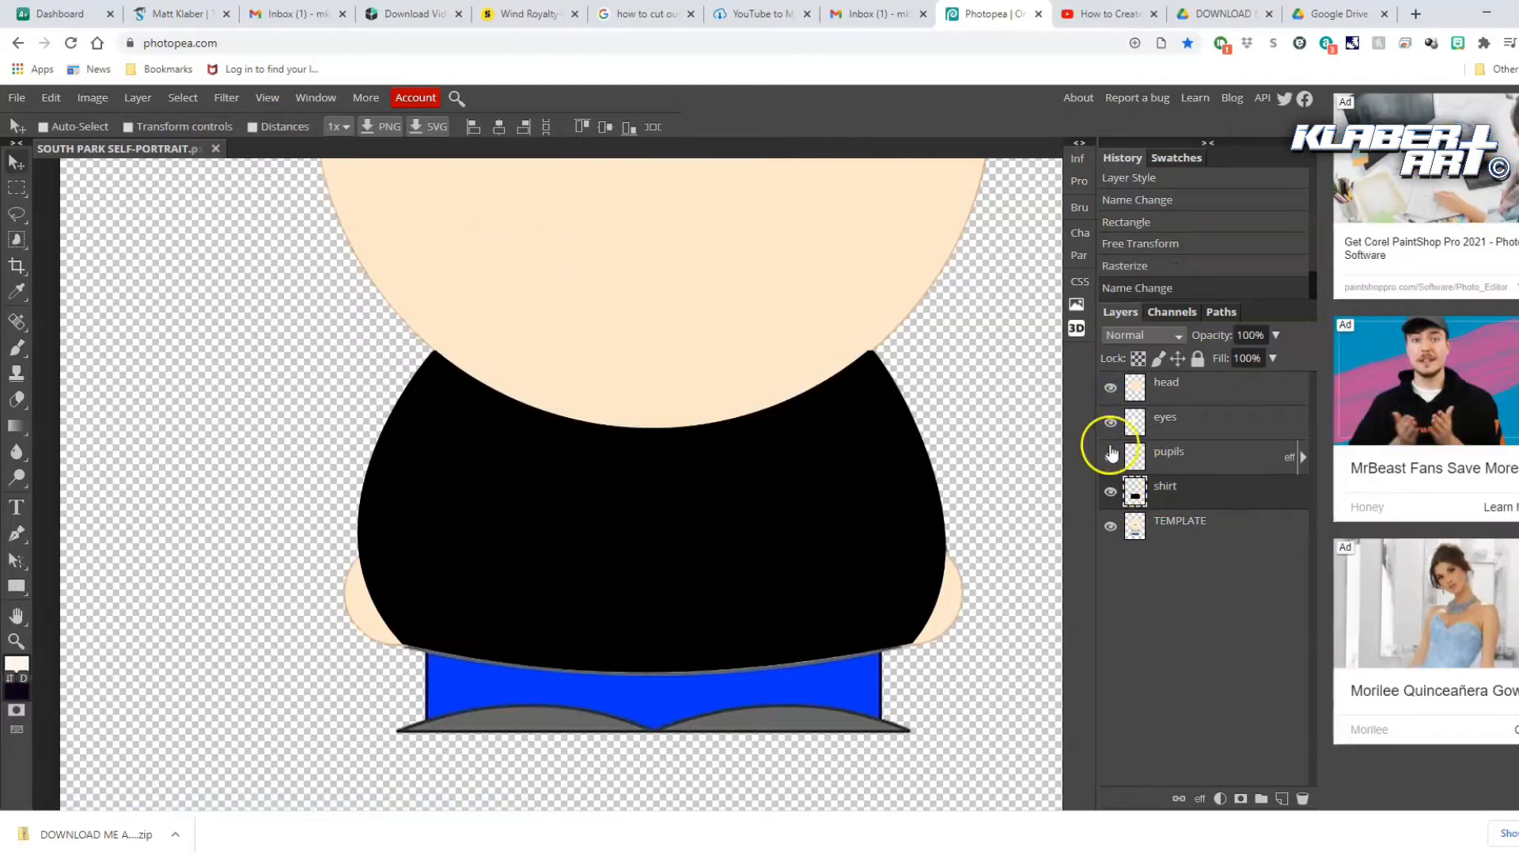
left_click(1111, 492)
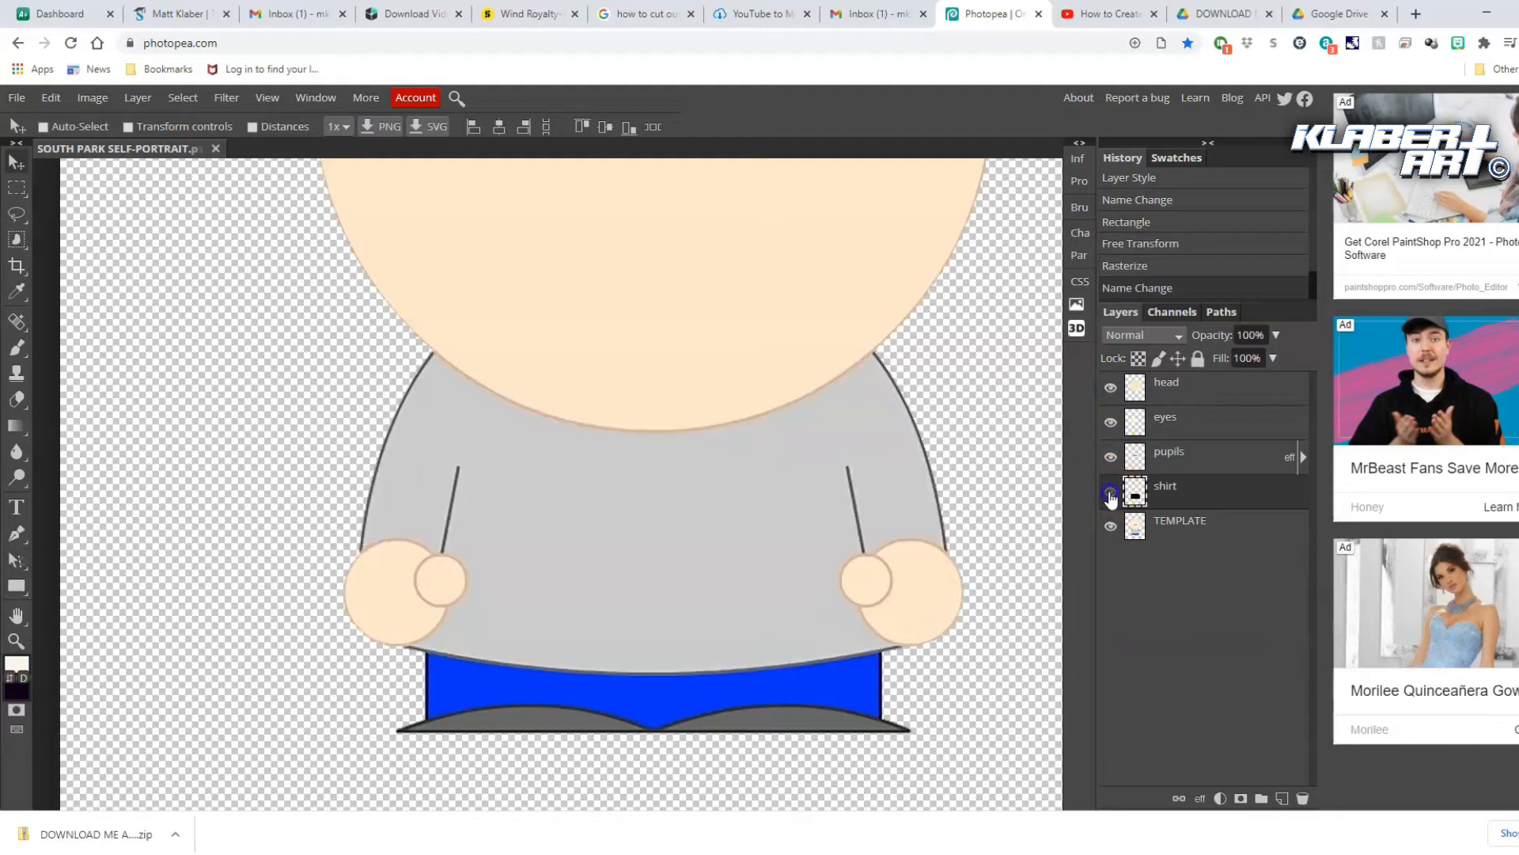
left_click(1111, 389)
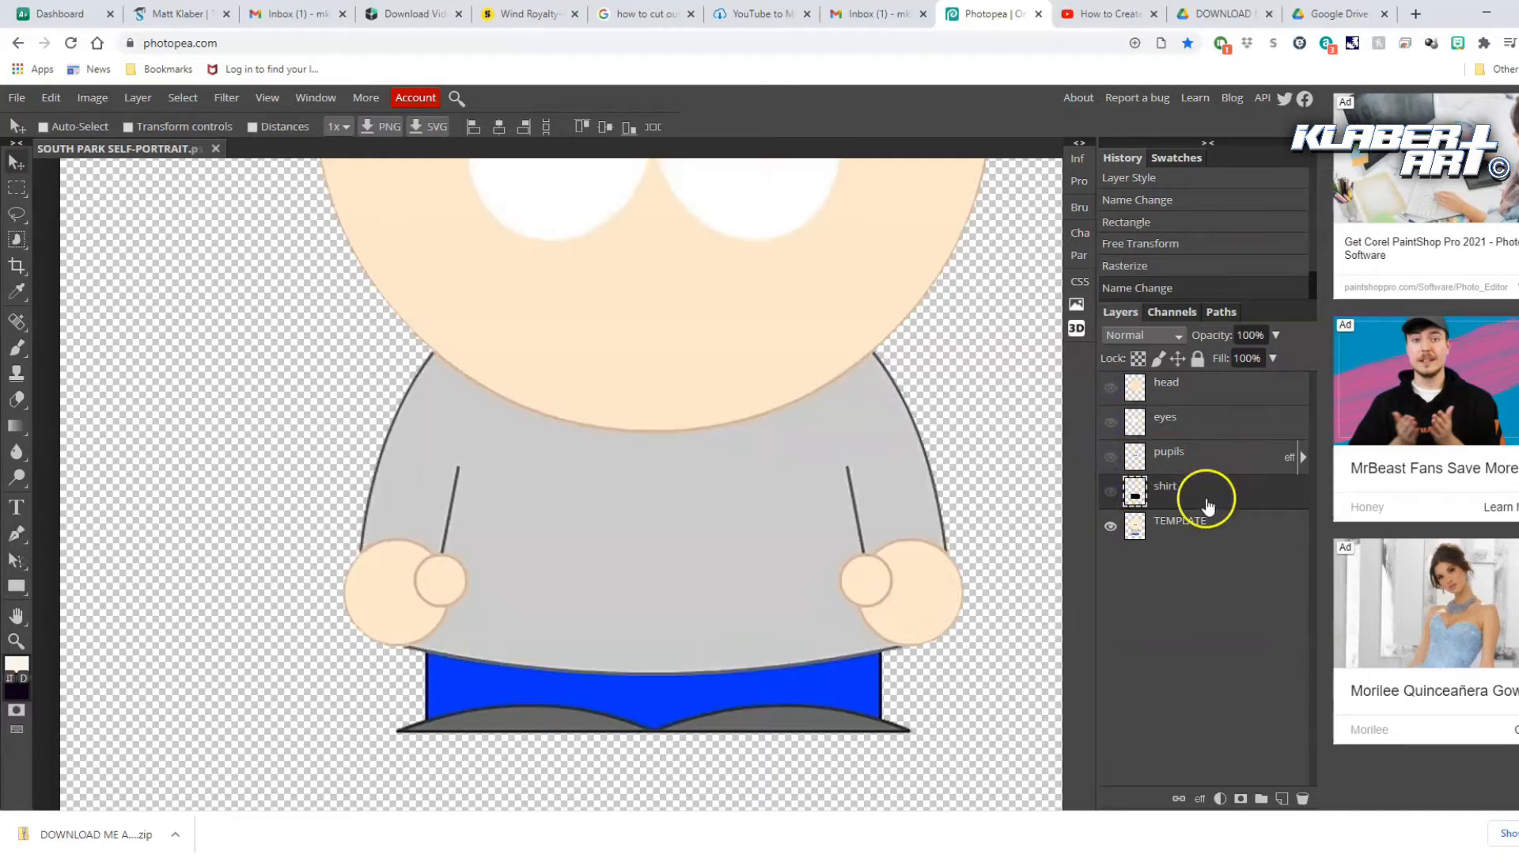
left_click(1109, 492)
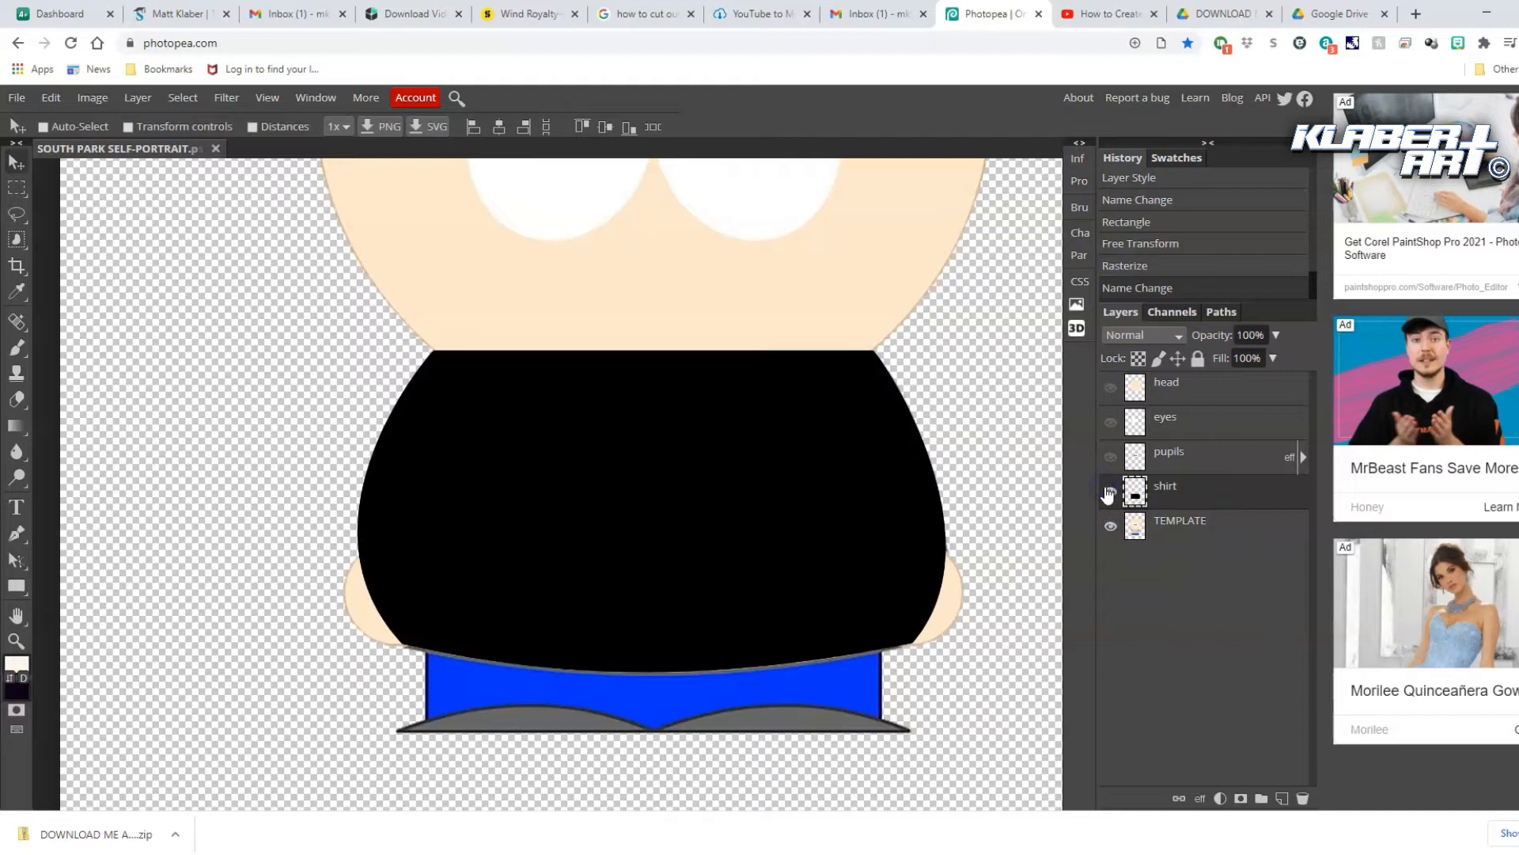
left_click(1108, 491)
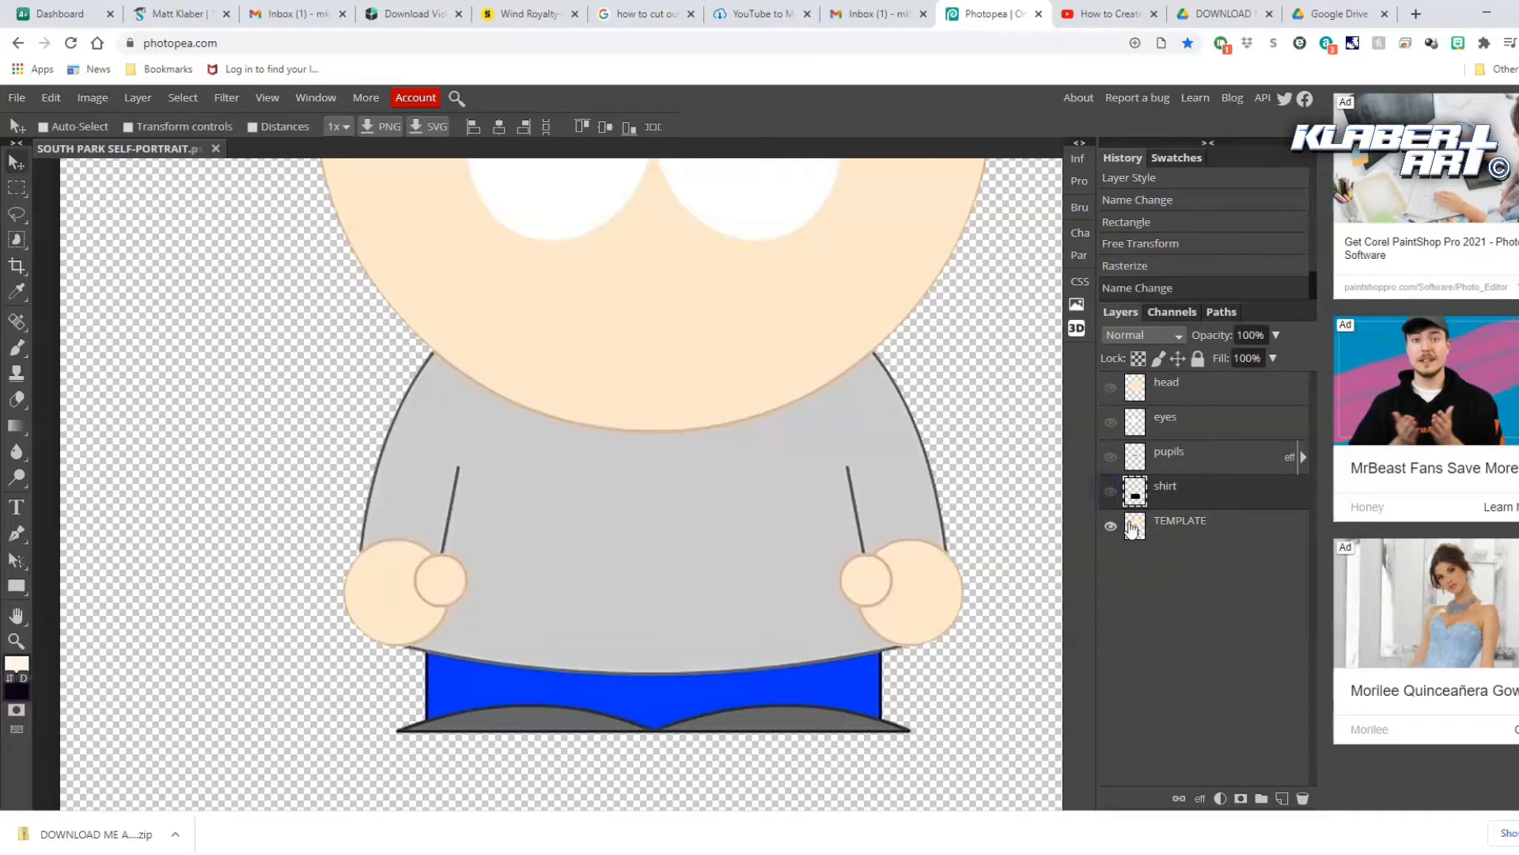
Draw a black ellipse above the TEMPLATE layer, fit it over the figure's left-side hand, and rasterize it
left_click(1198, 526)
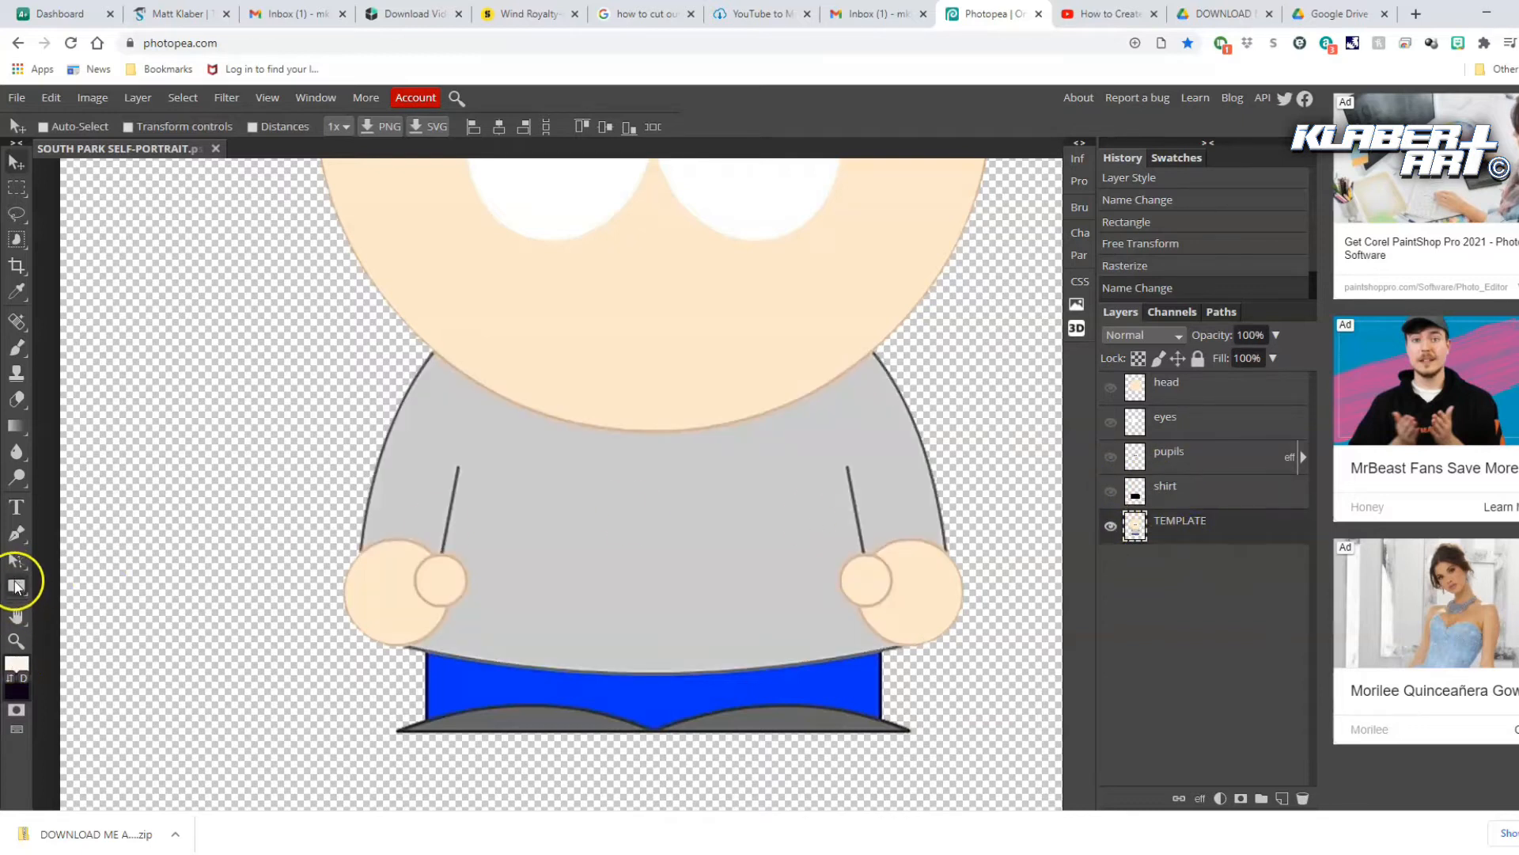
right_click(16, 586)
left_click(81, 610)
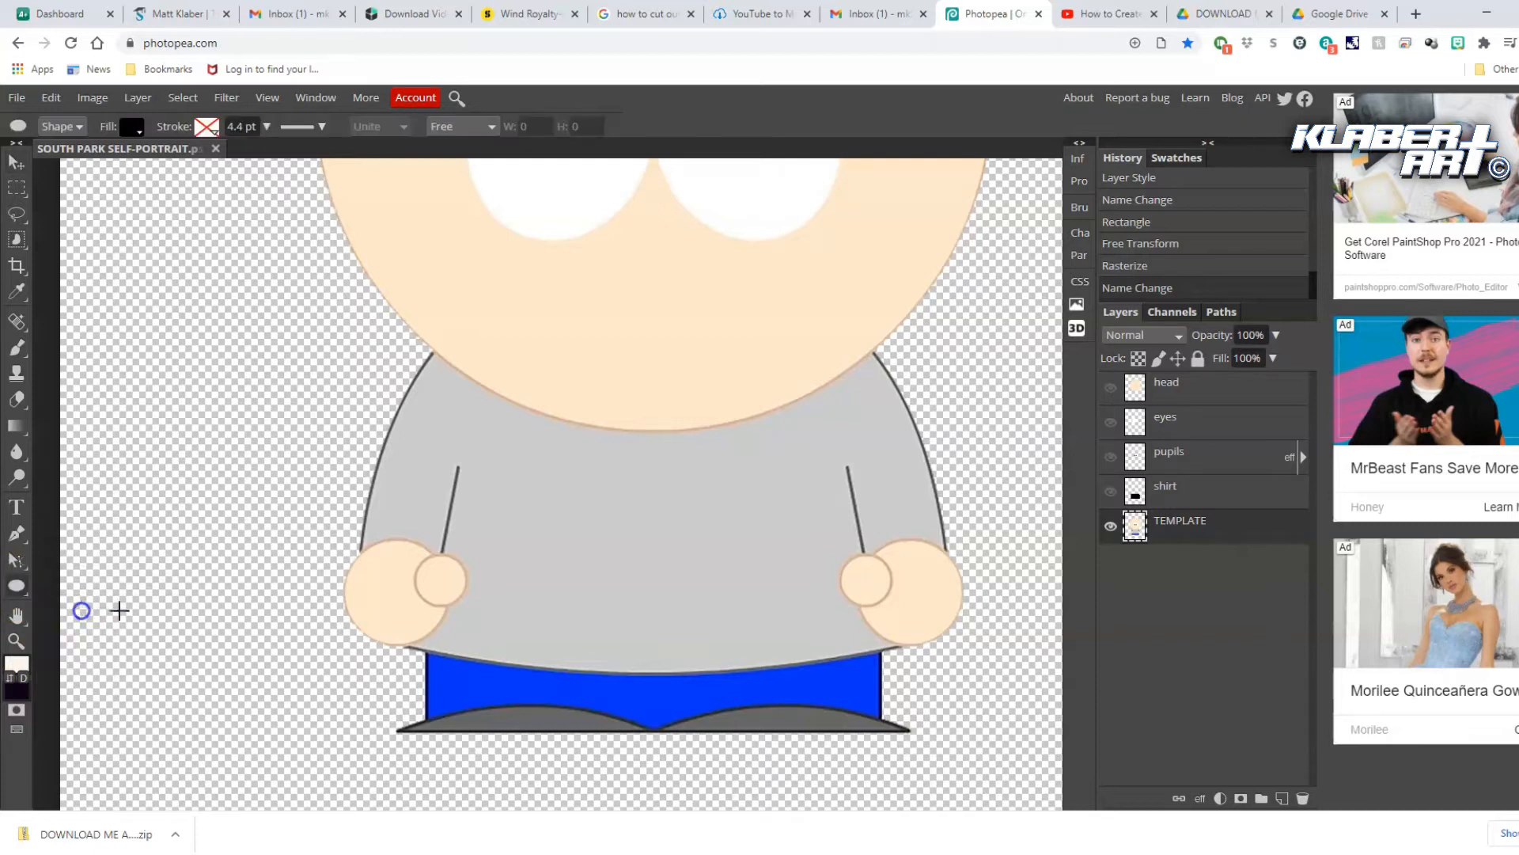
left_click_drag(336, 548, 388, 611)
left_click(15, 162)
key("BackSpace")
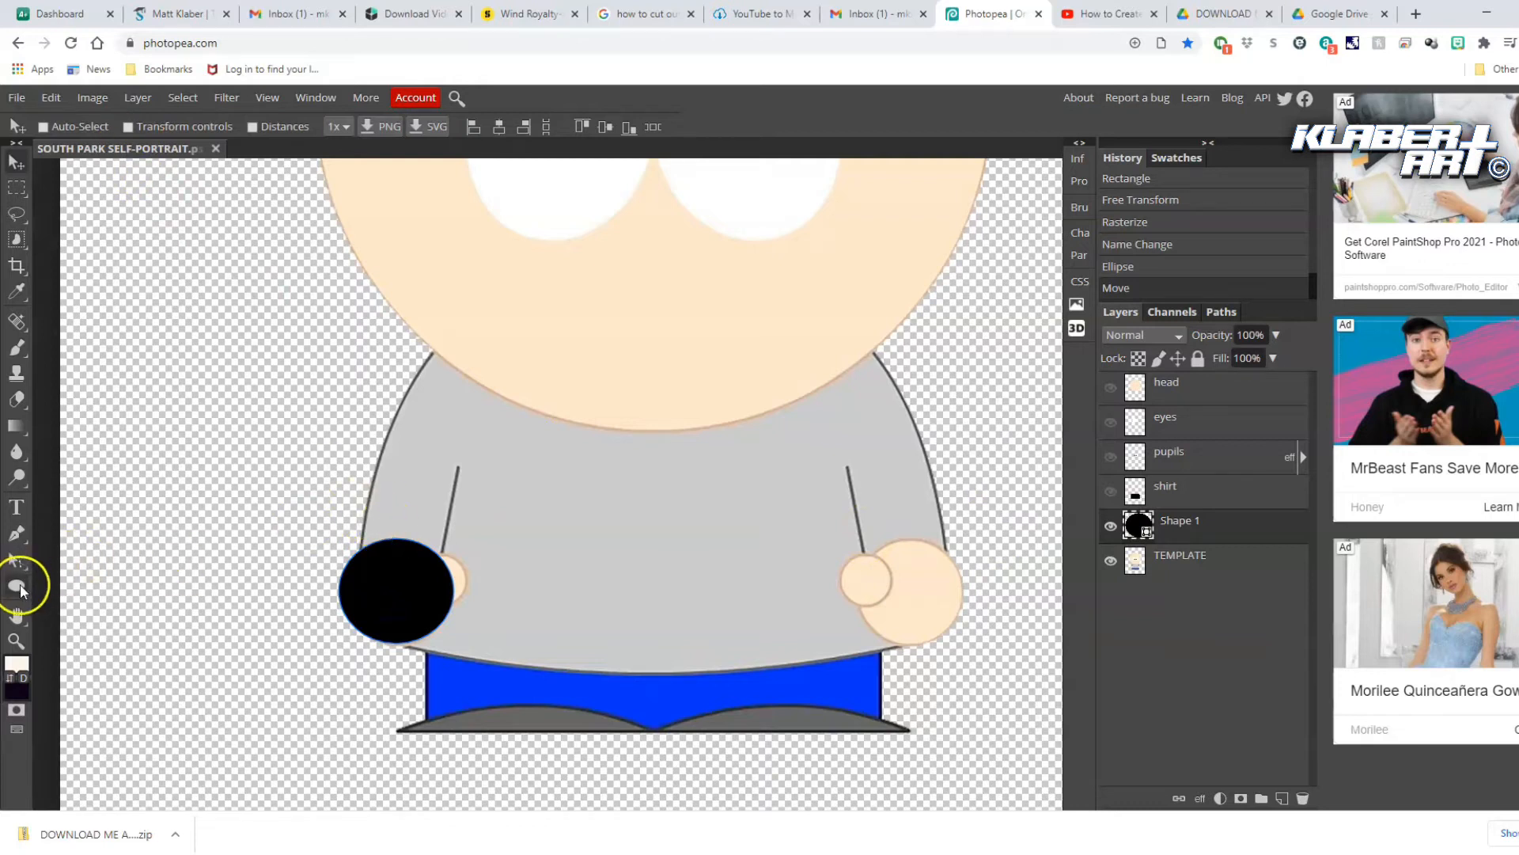
right_click(1232, 535)
left_click(1261, 534)
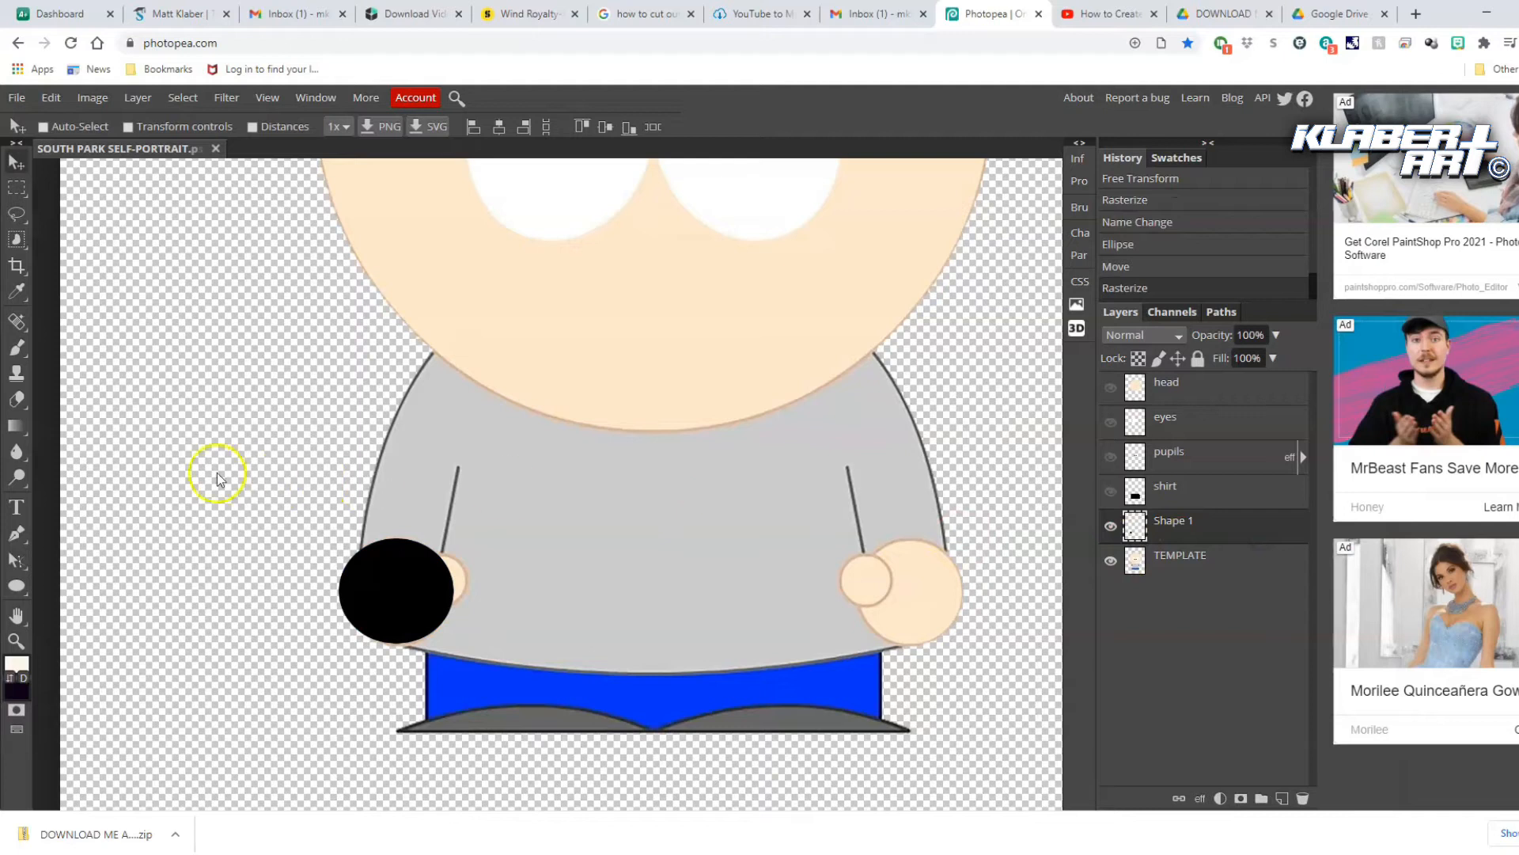
Fill the hand ellipse with the skin colour ffe7cb sampled from the template's face, using the Paint Bucket tool
right_click(18, 426)
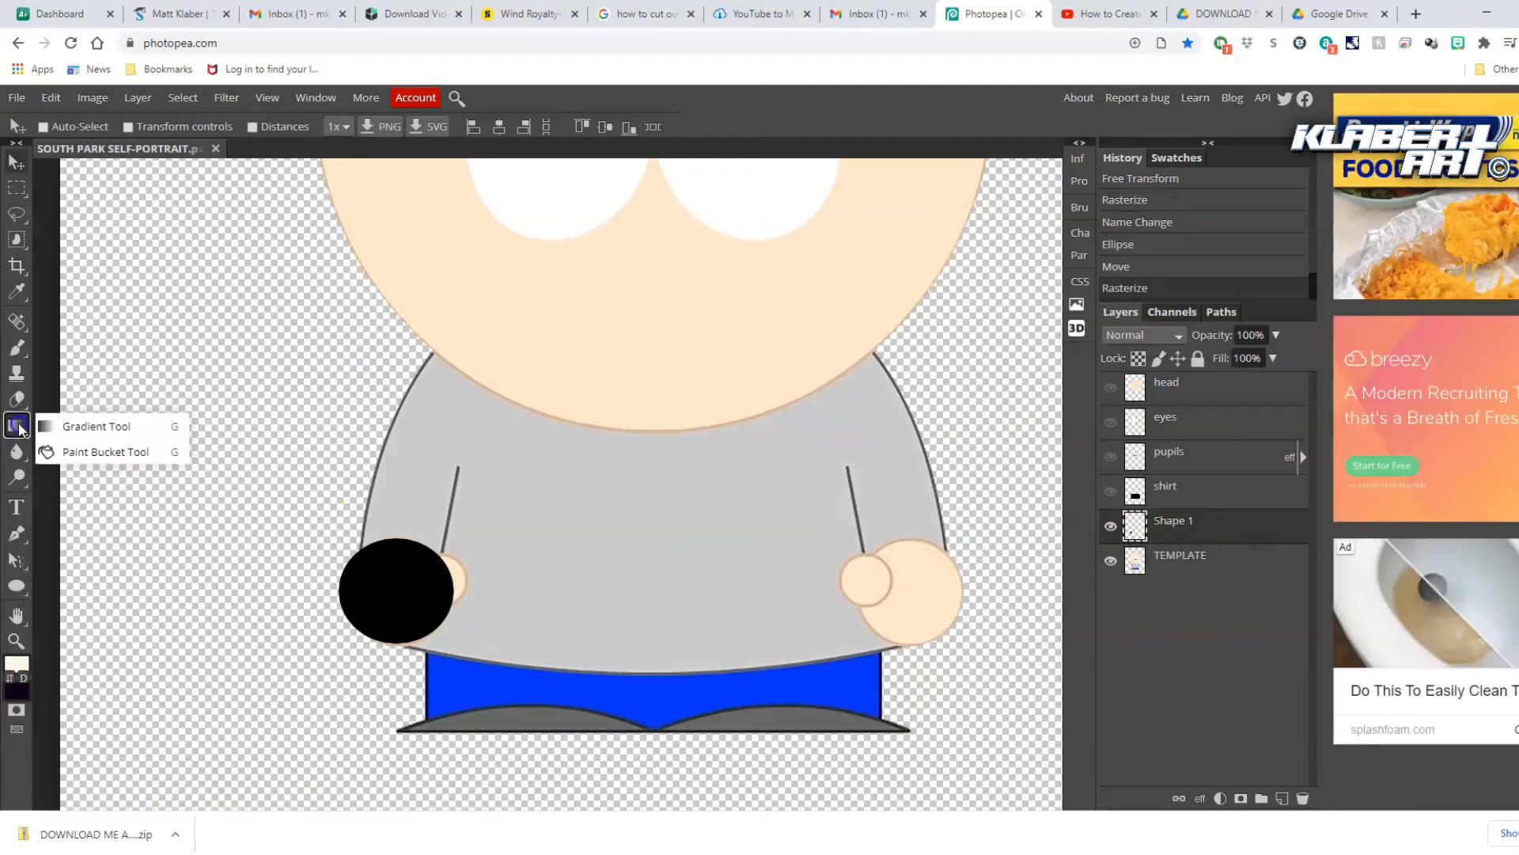
left_click(91, 455)
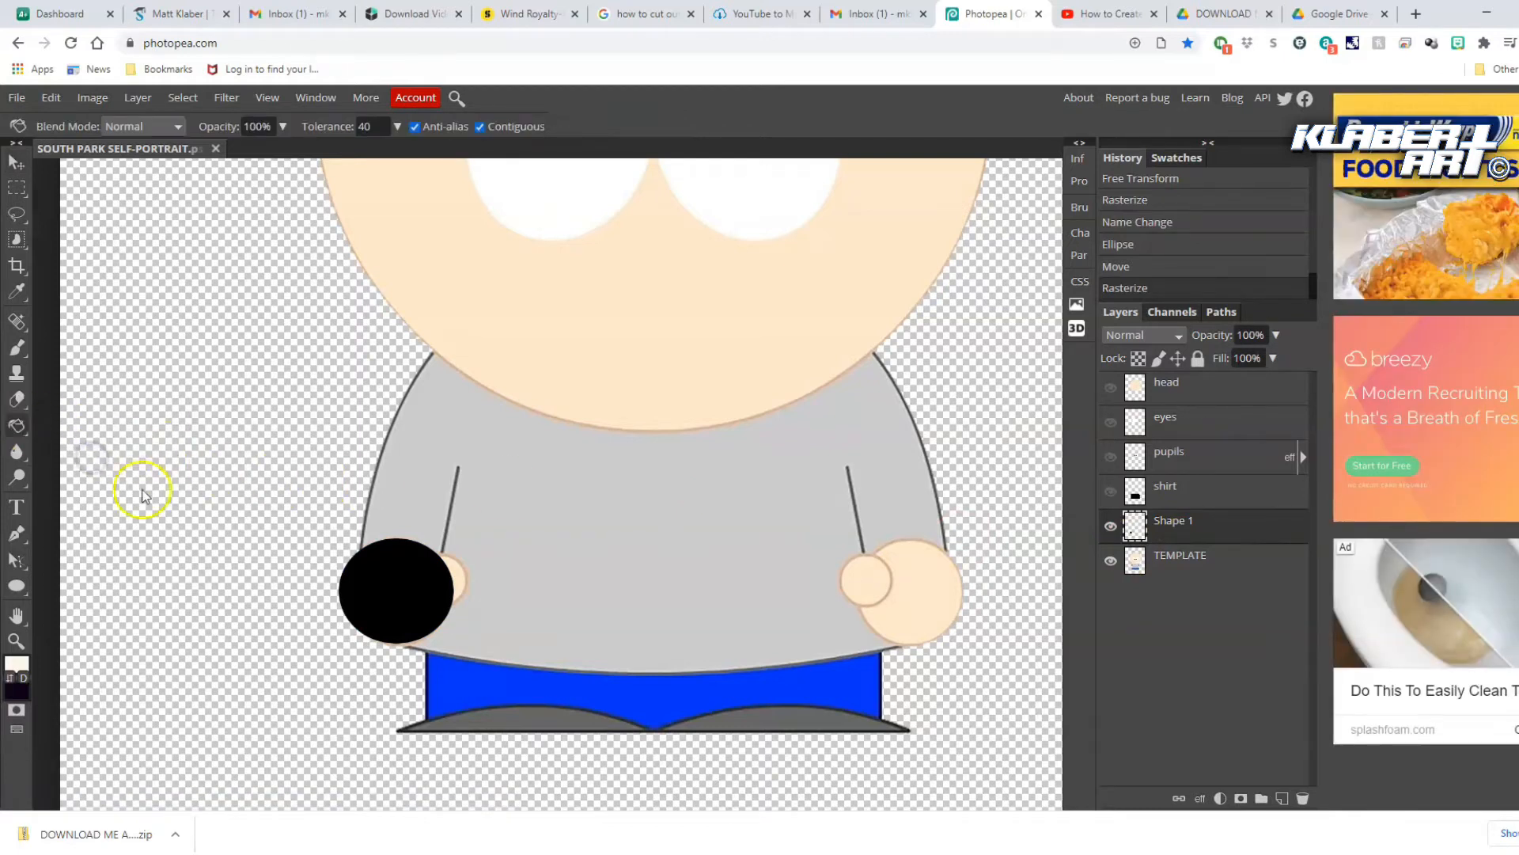
left_click(17, 664)
left_click(560, 336)
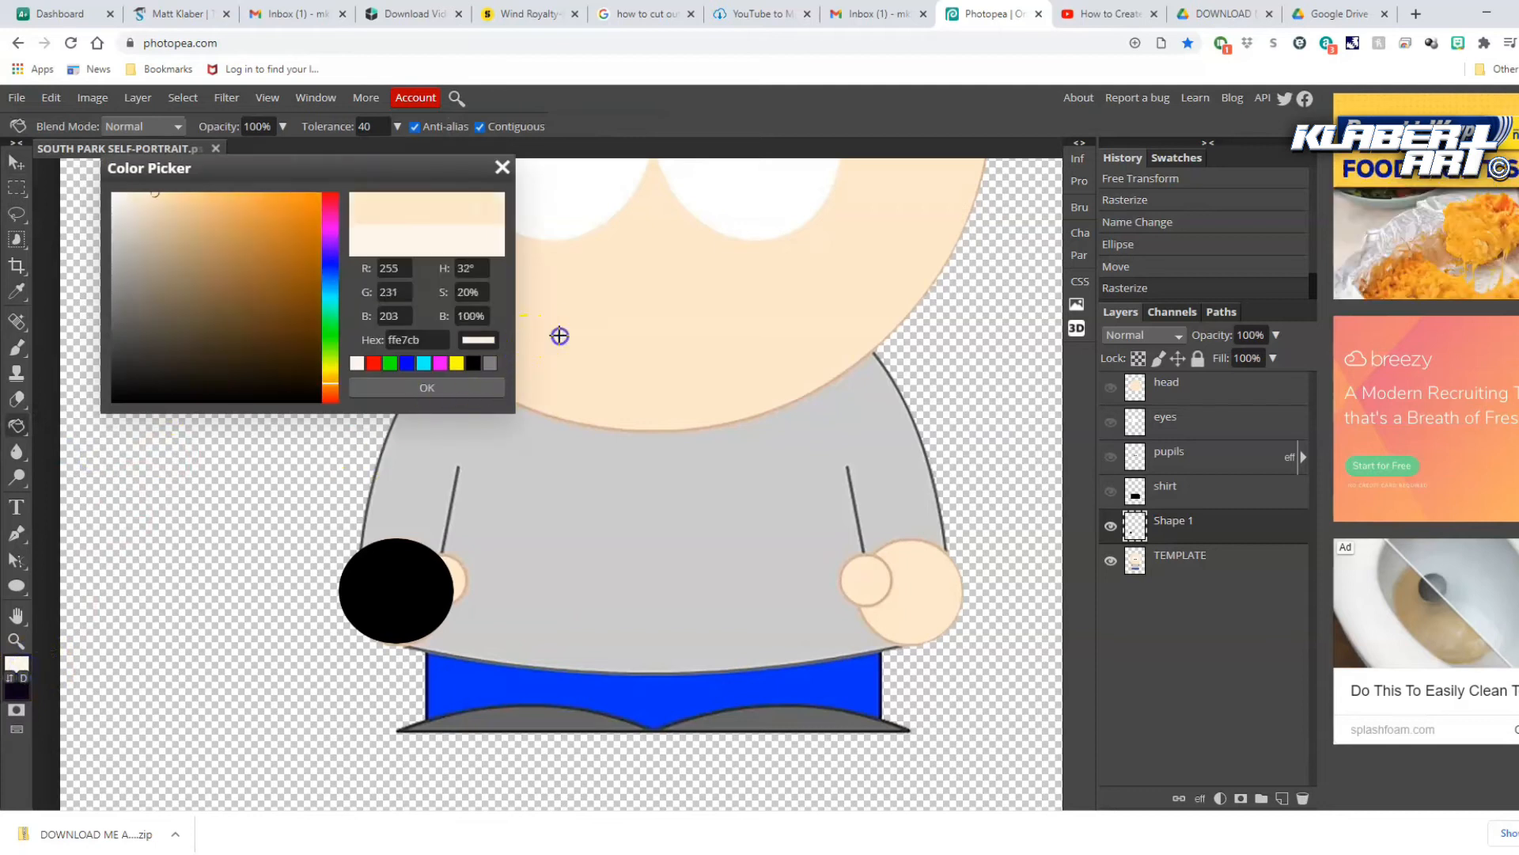
left_click(424, 385)
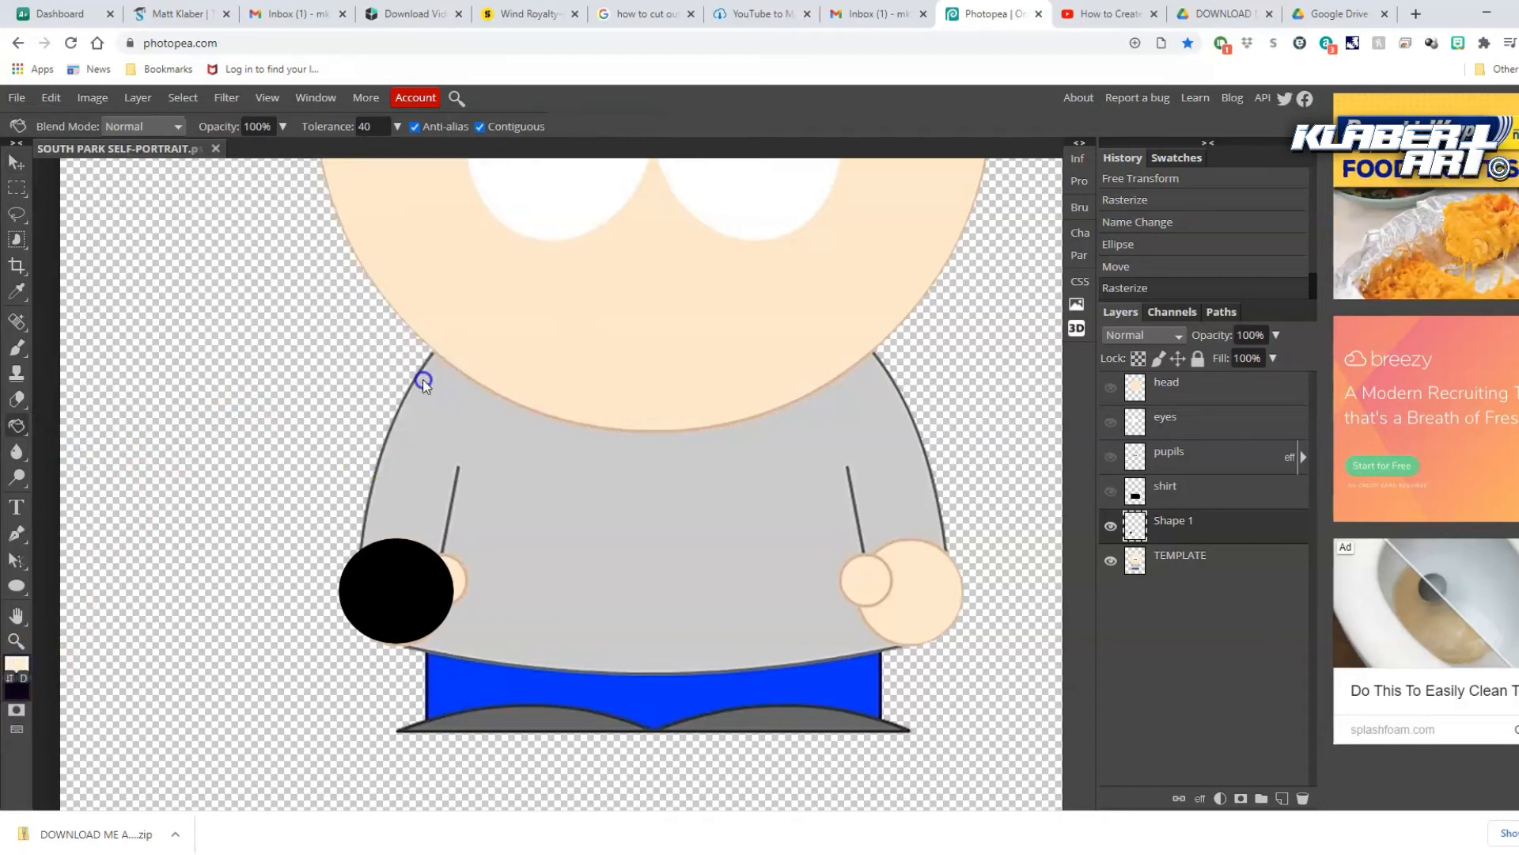
left_click(399, 576)
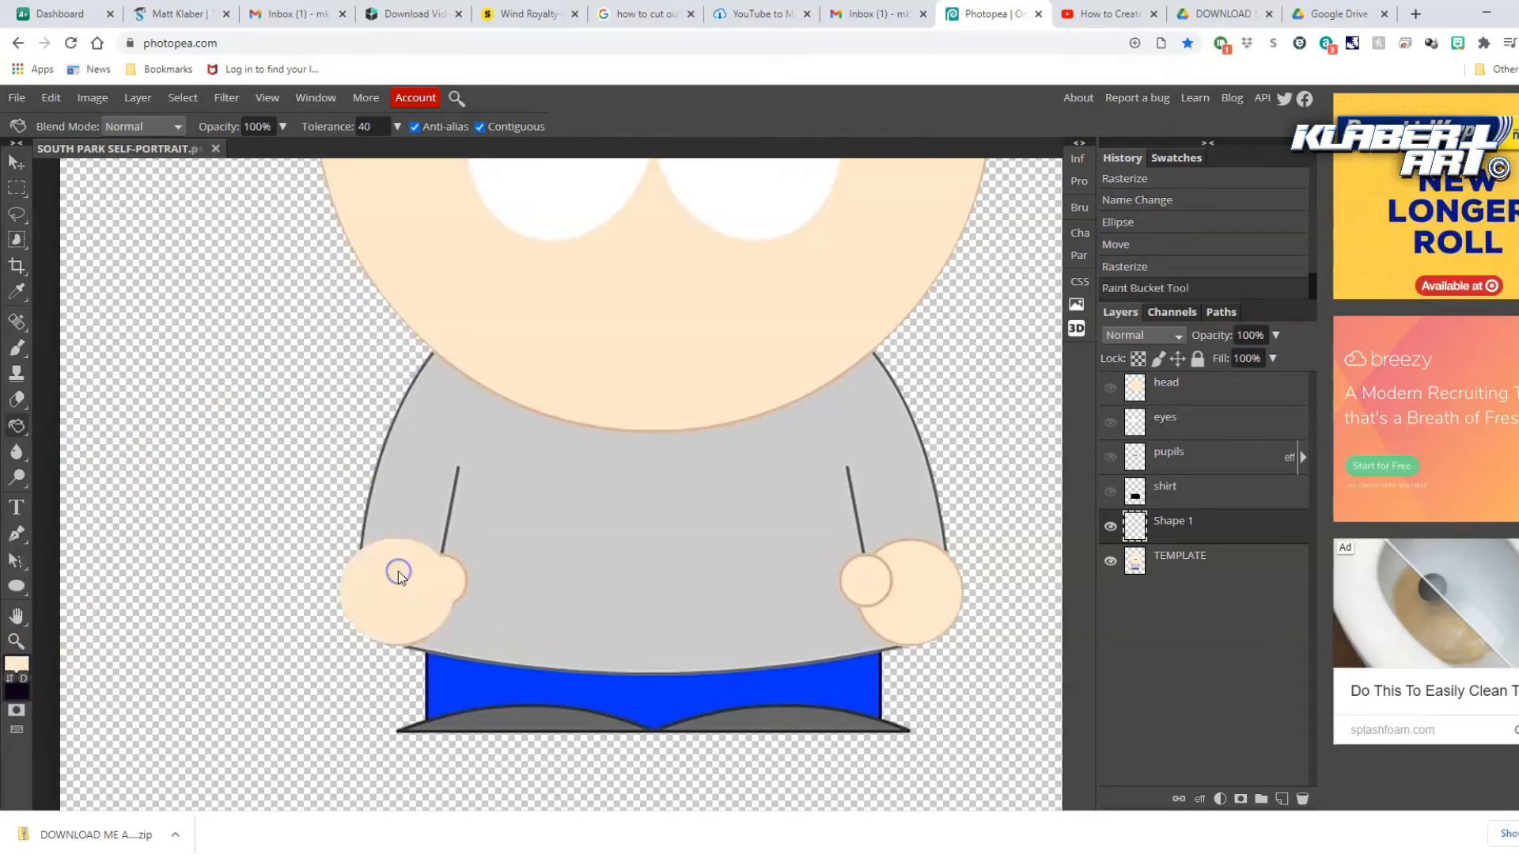
Duplicate the skin-coloured hand layer and move the copy over the template's right-side hand
right_click(1222, 535)
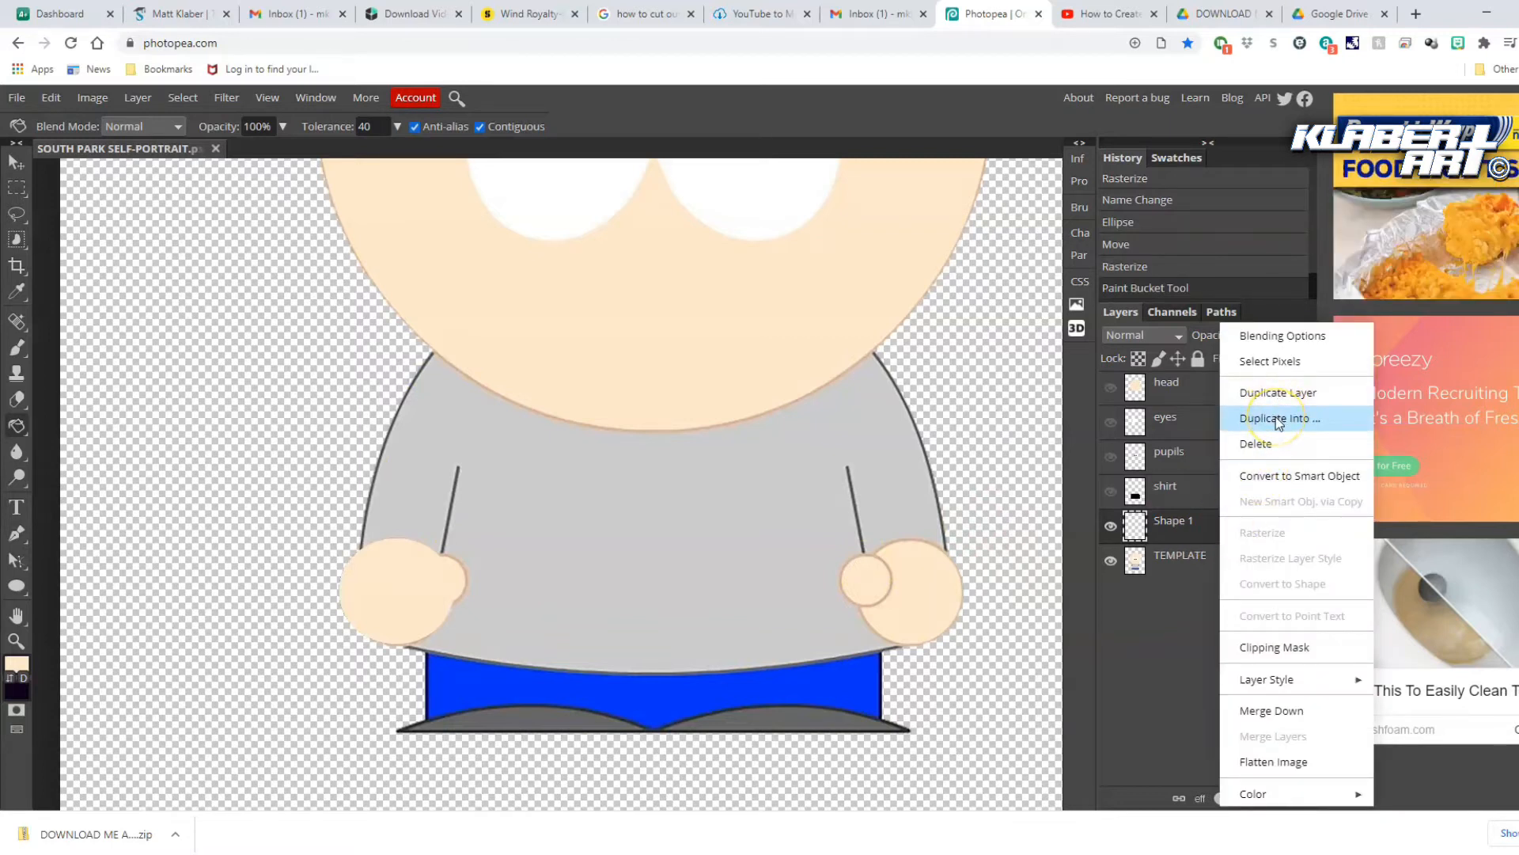
left_click(1279, 394)
left_click(18, 166)
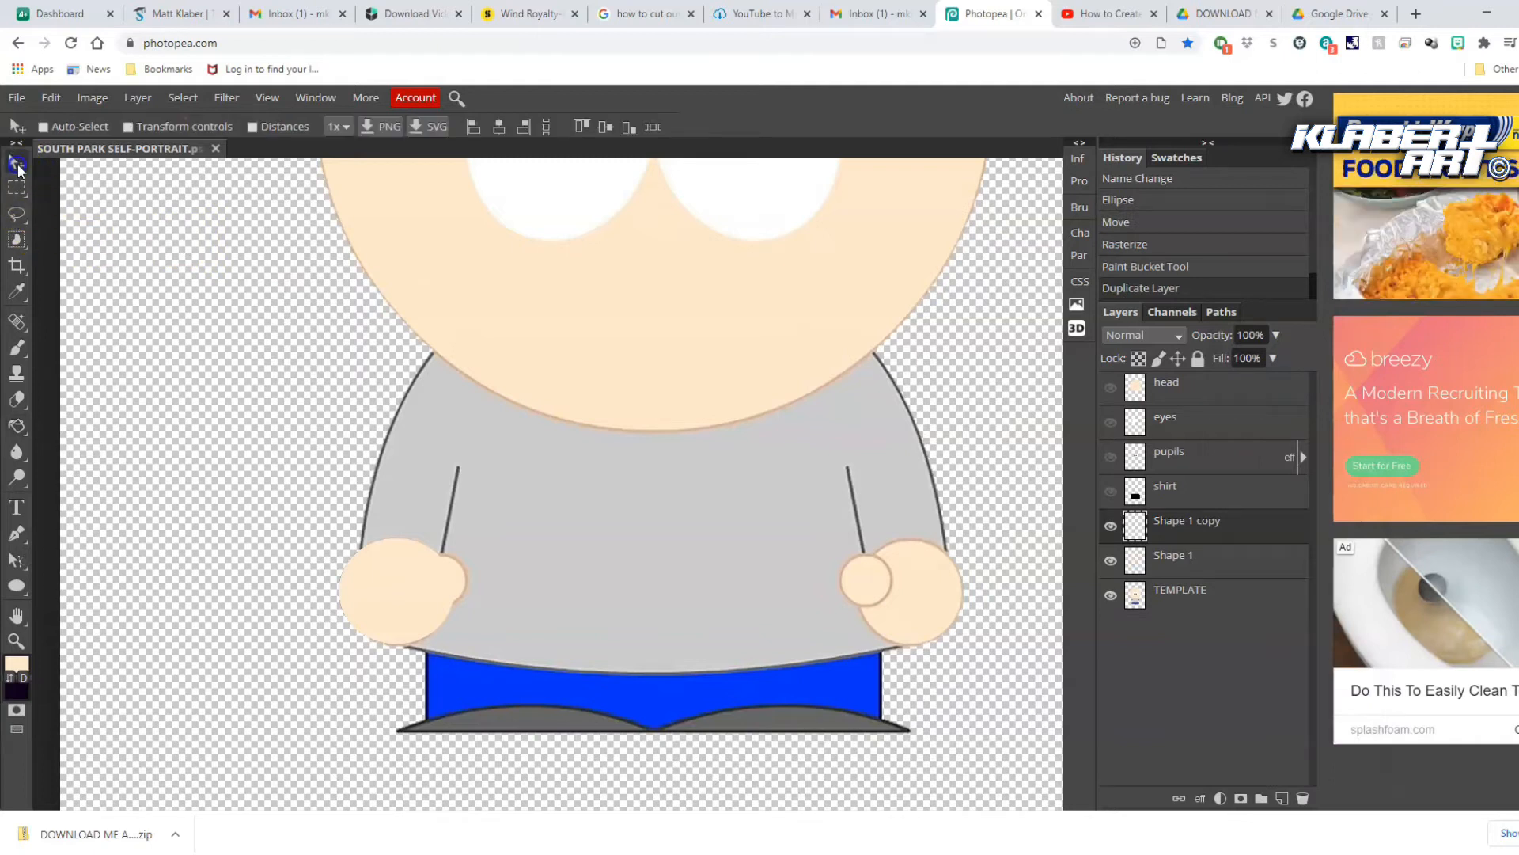
left_click_drag(387, 603, 901, 610)
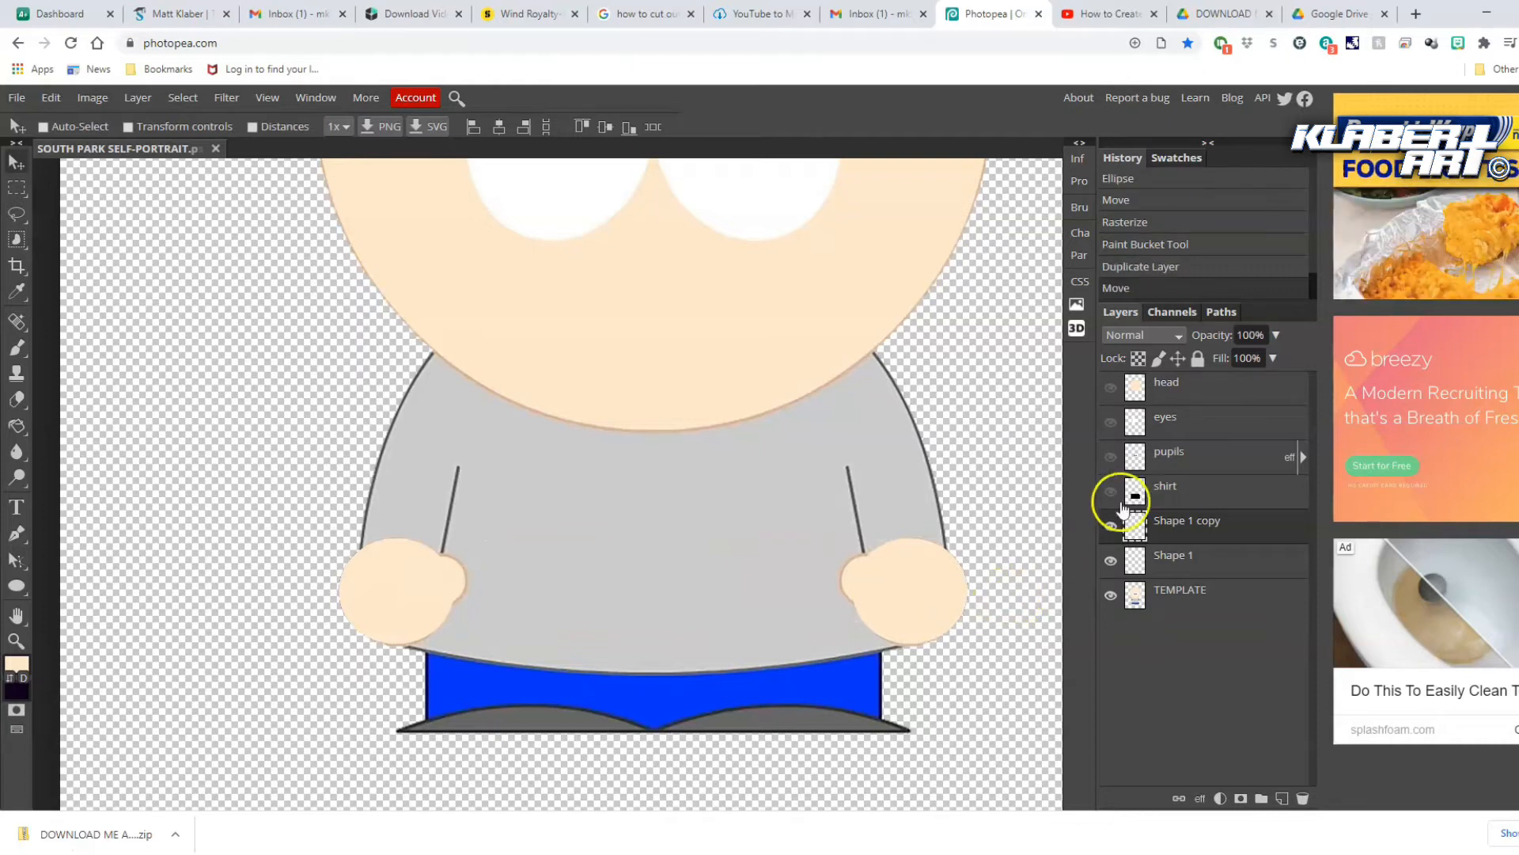
Merge the two hand layers into one and rename the merged layer to hands
left_click(1204, 560)
right_click(1204, 561)
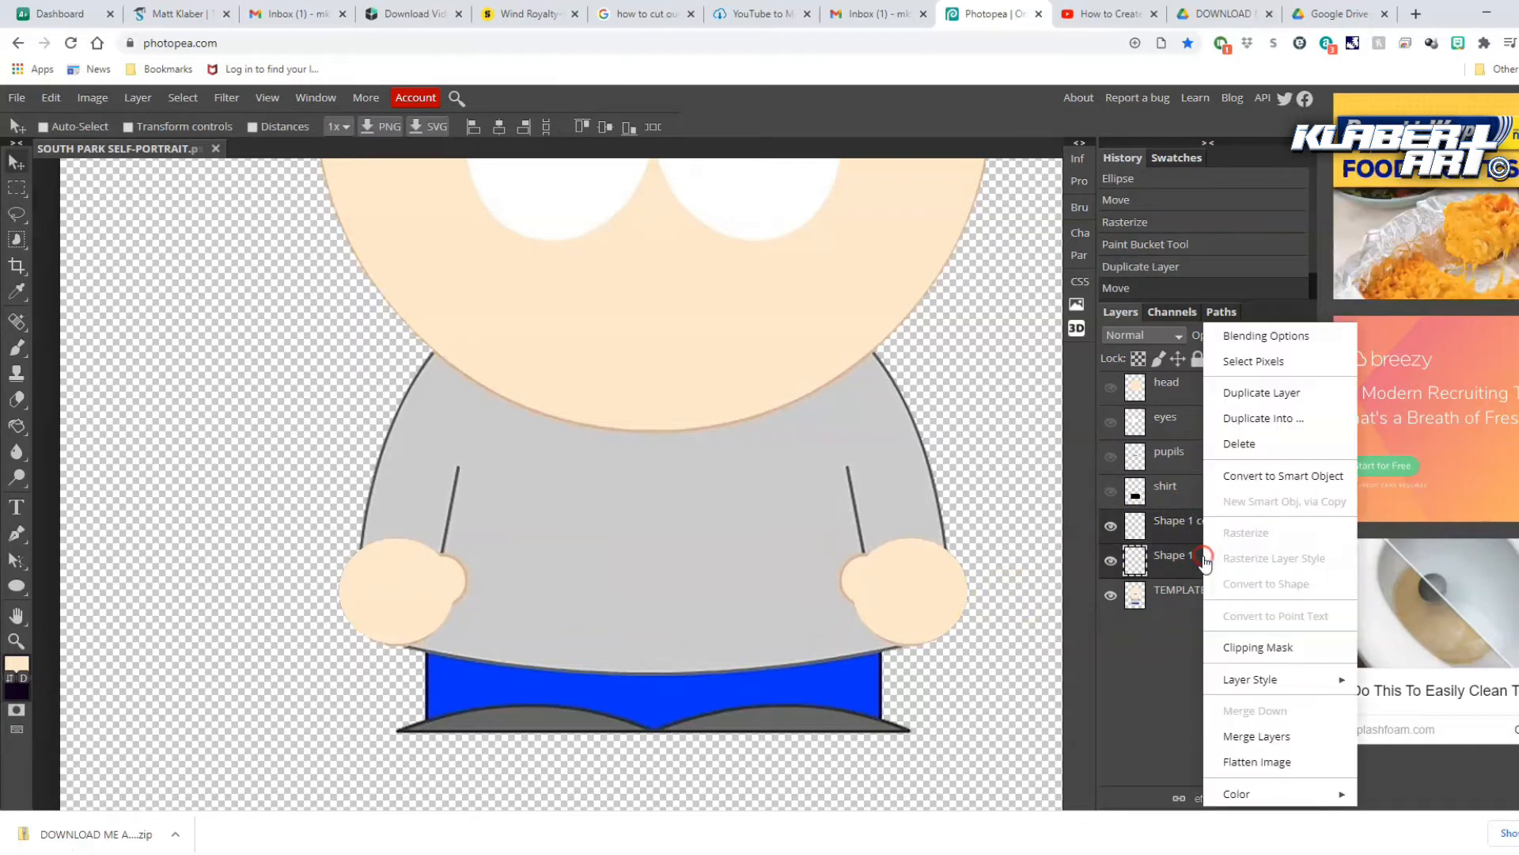
left_click(1246, 737)
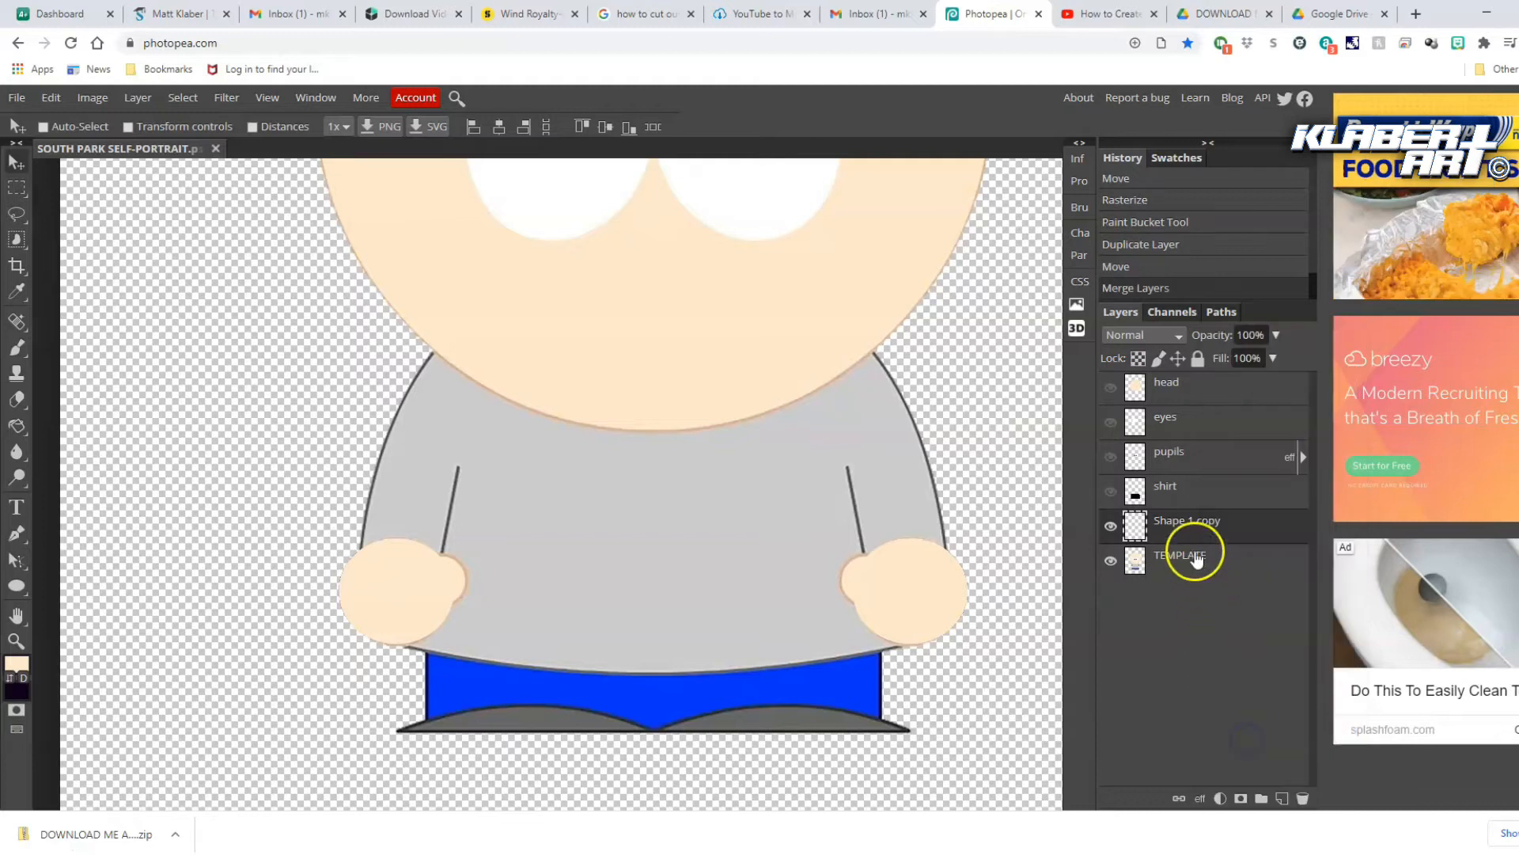
double_click(1185, 520)
type("hands")
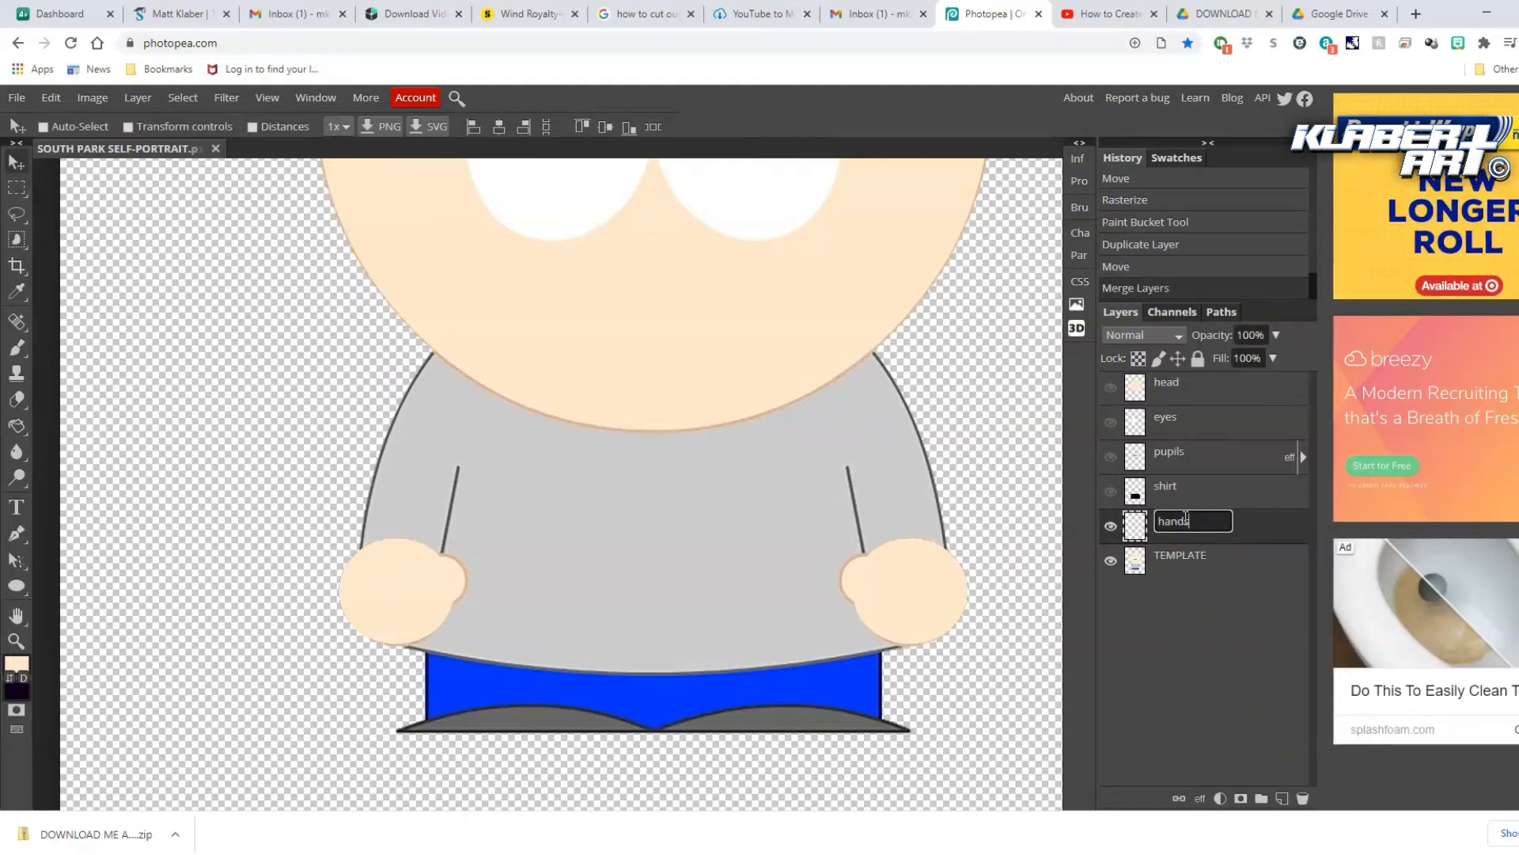
left_click(1242, 531)
Move the hands layer above the shirt layer, using the shown shirt as a check, and hide the shirt again
left_click(1112, 494)
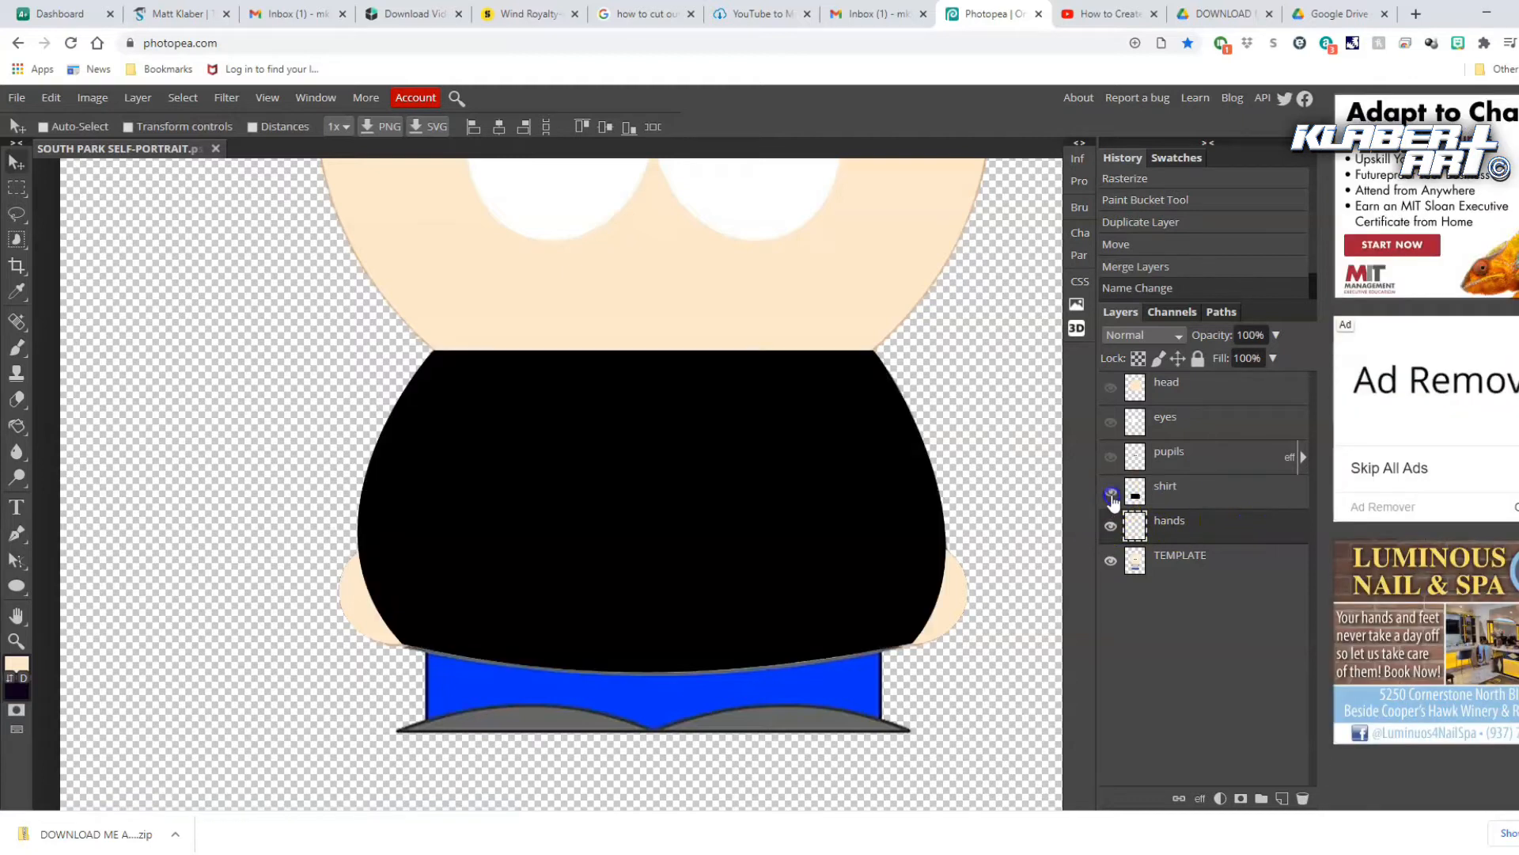
left_click(1111, 527)
mouse_move(1209, 529)
left_mouse_down()
mouse_move(1204, 494)
mouse_move(1224, 525)
mouse_move(1225, 491)
left_mouse_up()
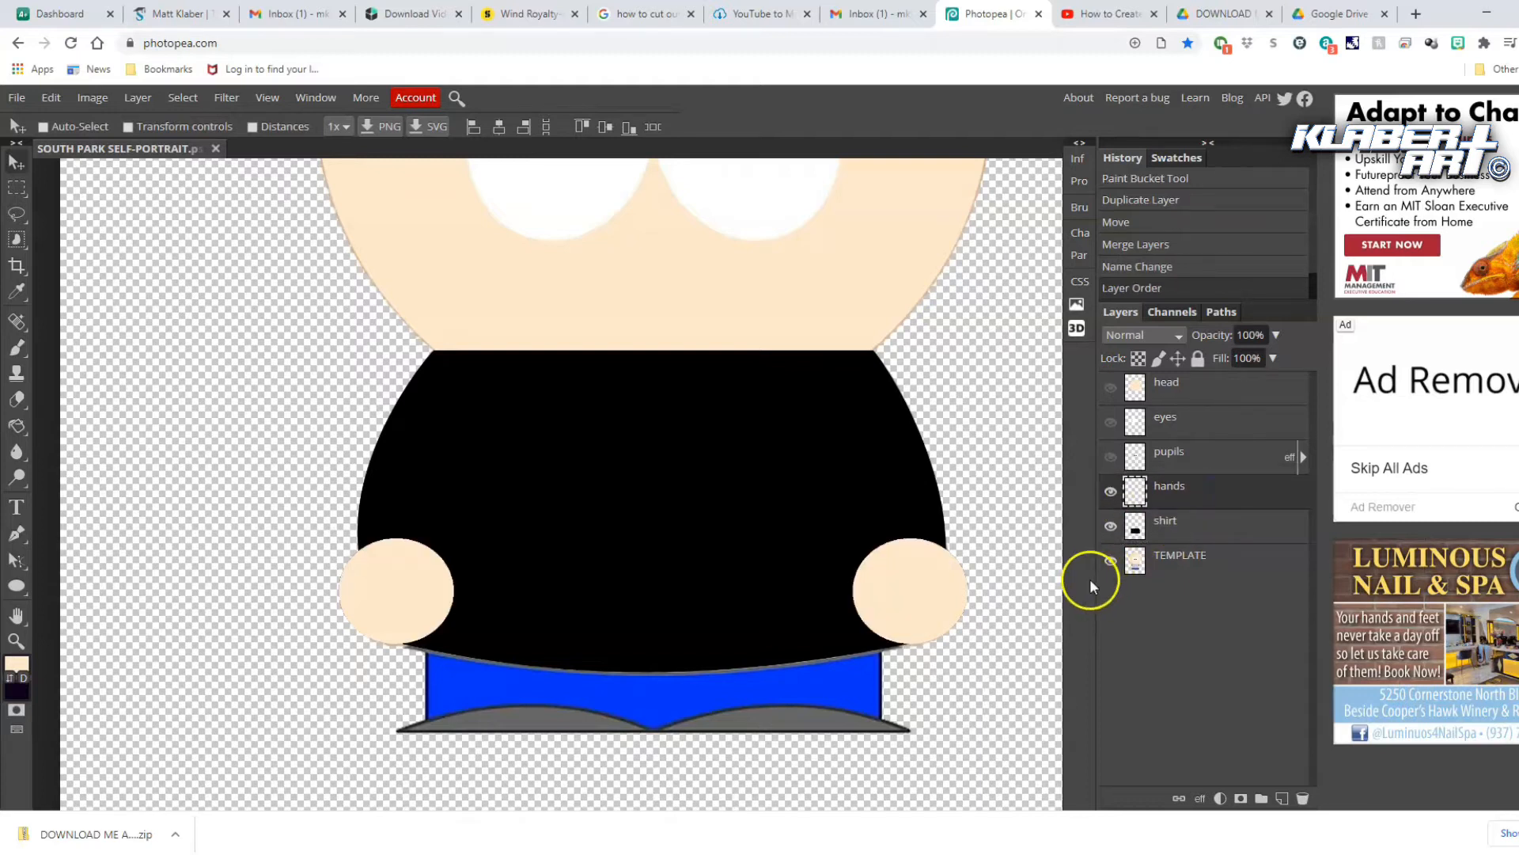
left_click(1110, 527)
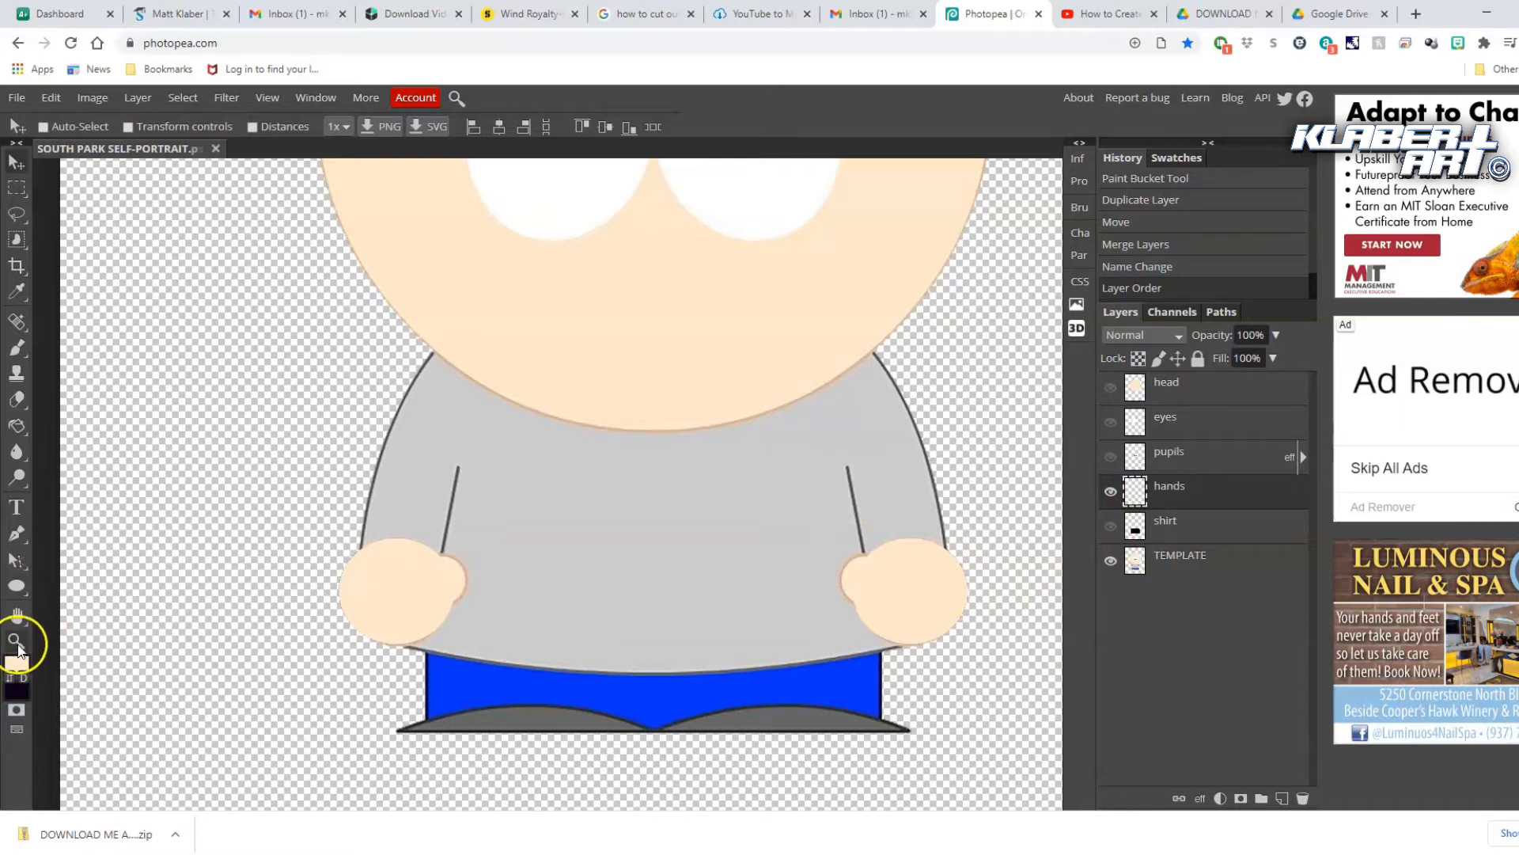
Draw a 5 px wide black line from the left-side hand up along the template's sleeve crease
left_click_drag(16, 585, 72, 638)
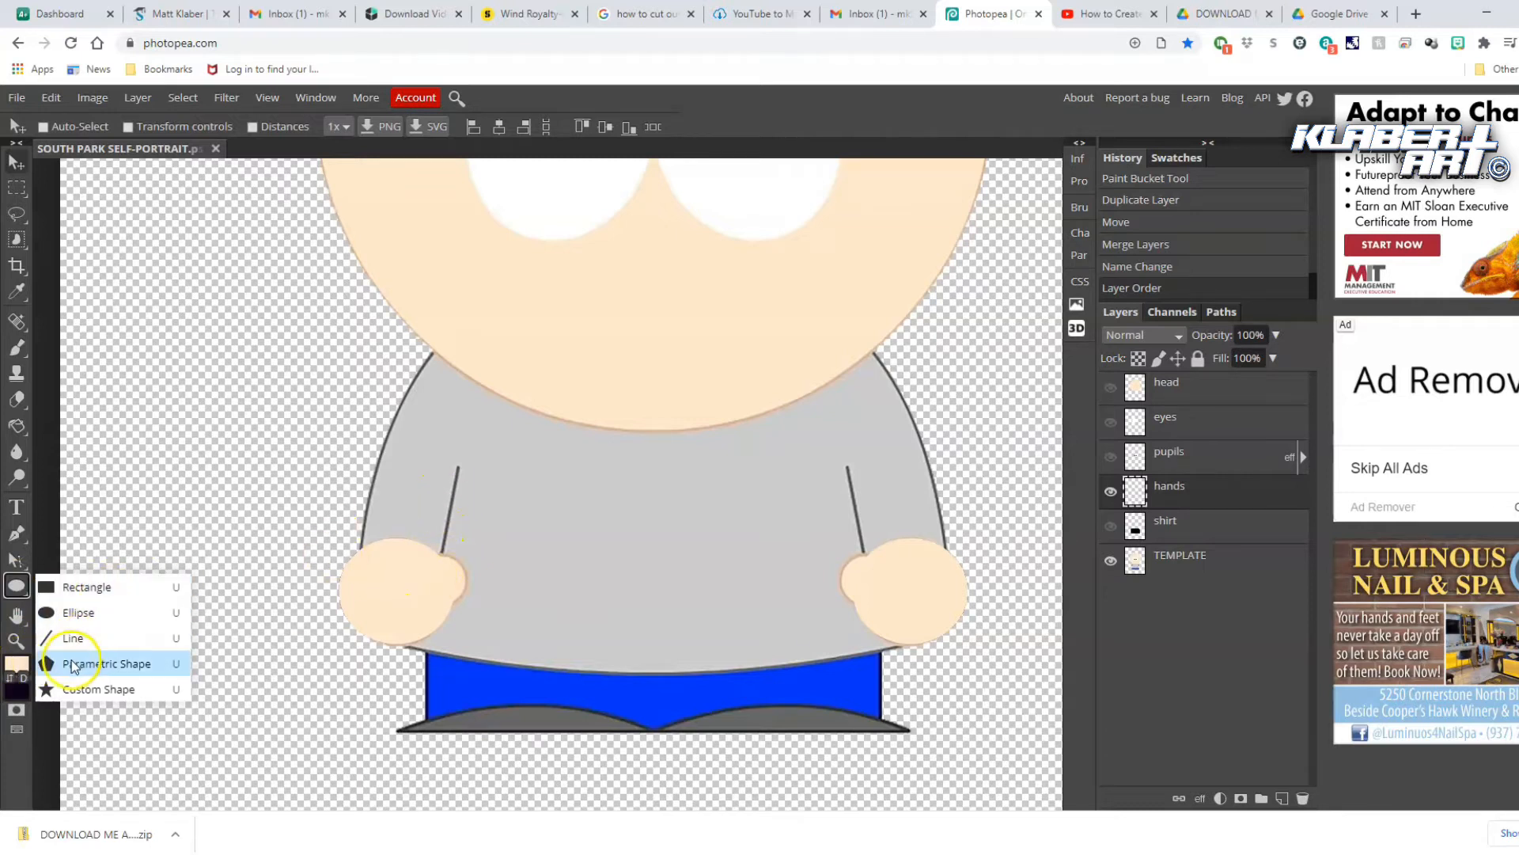
left_click(457, 554)
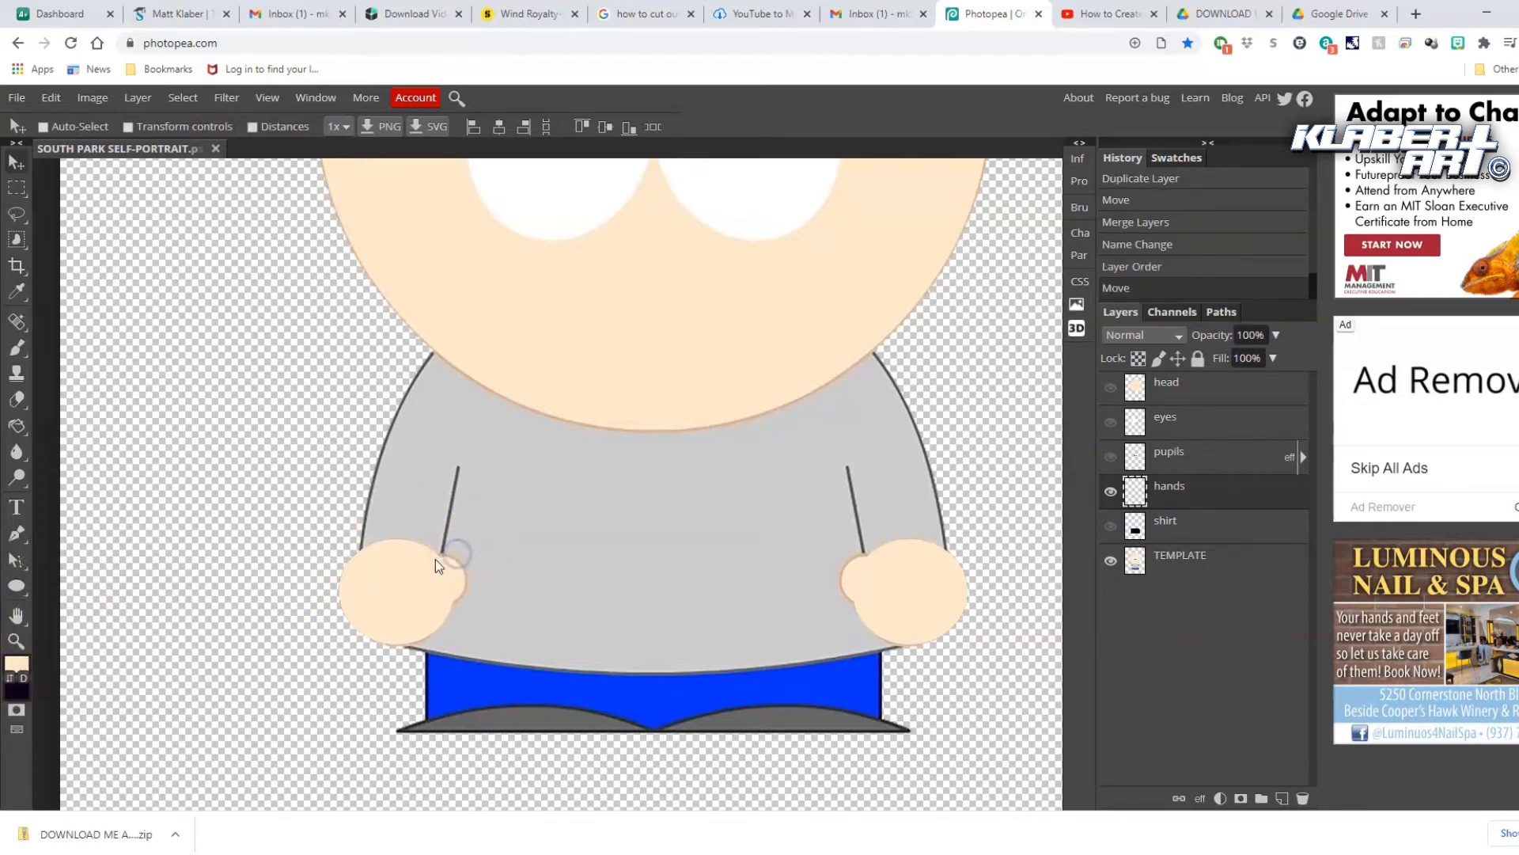
left_click(16, 584)
left_click(97, 636)
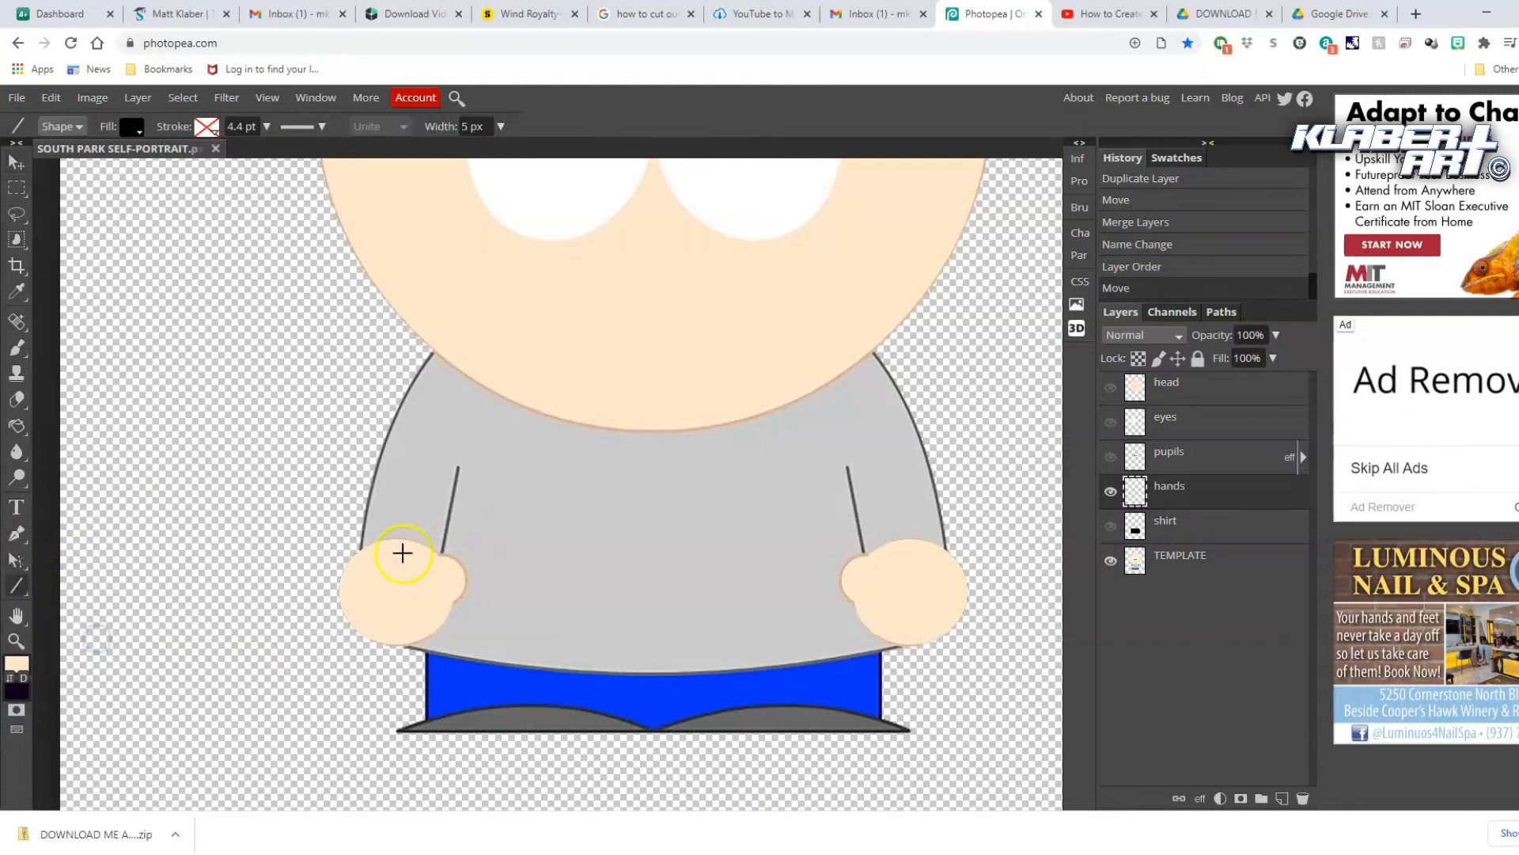
left_click_drag(438, 574, 461, 477)
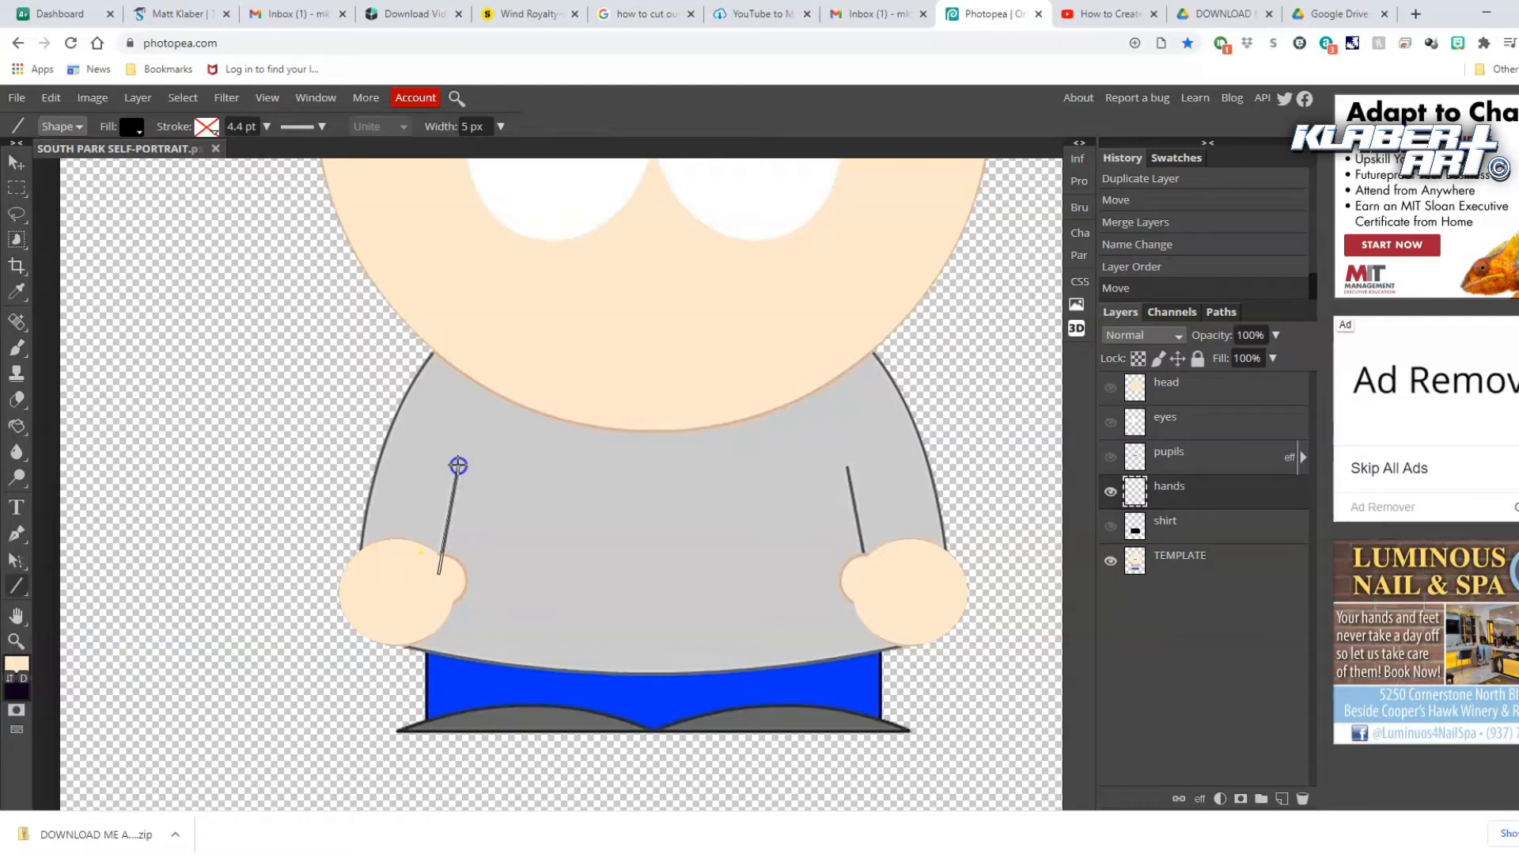
left_click_drag(459, 465, 459, 465)
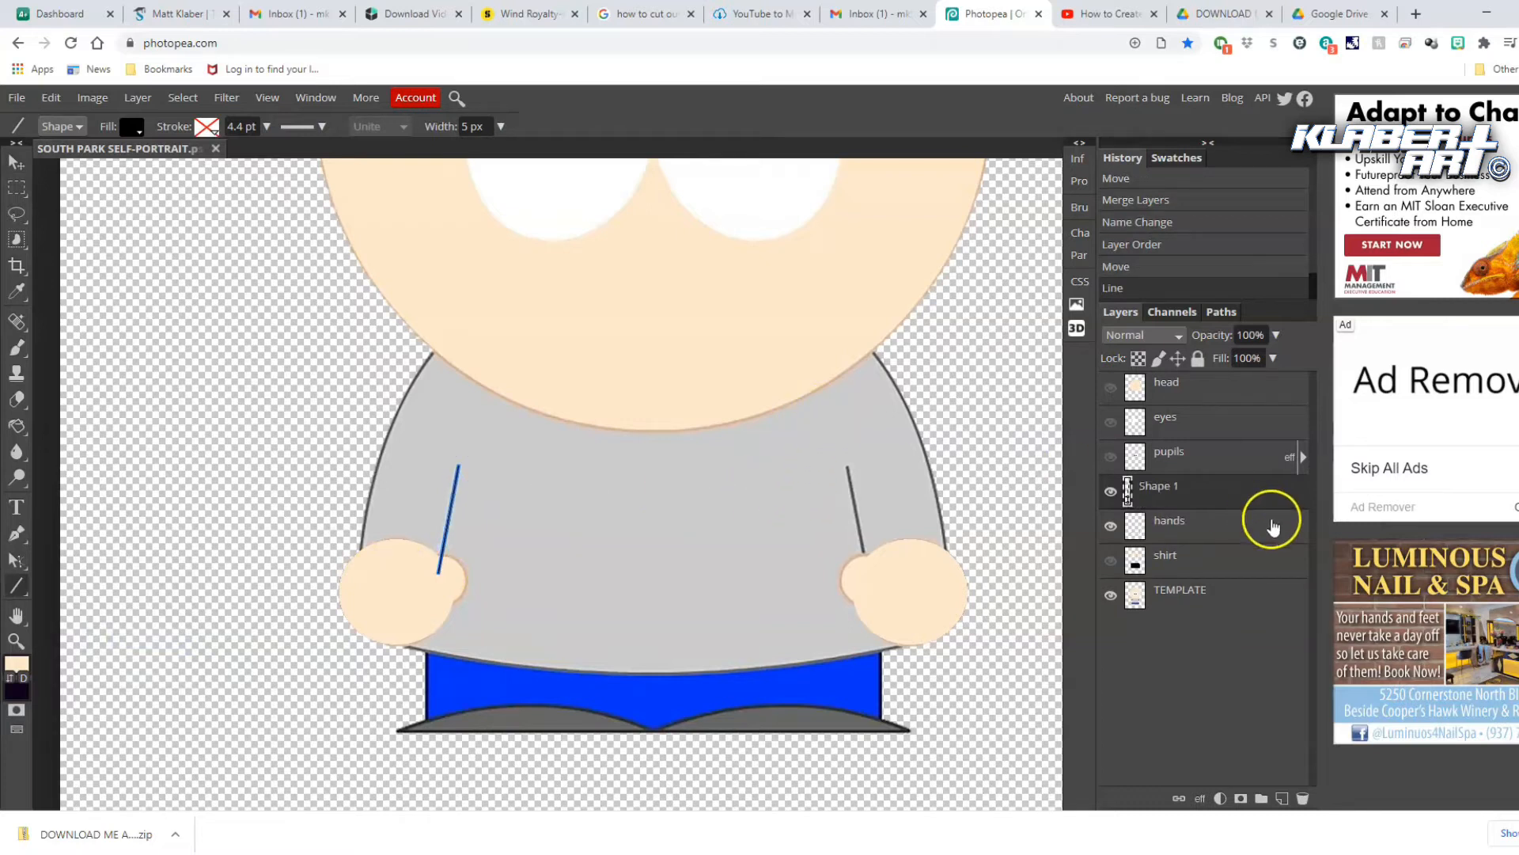
Change the sleeve line's fill colour from the shape options to a neutral grey
left_click(131, 127)
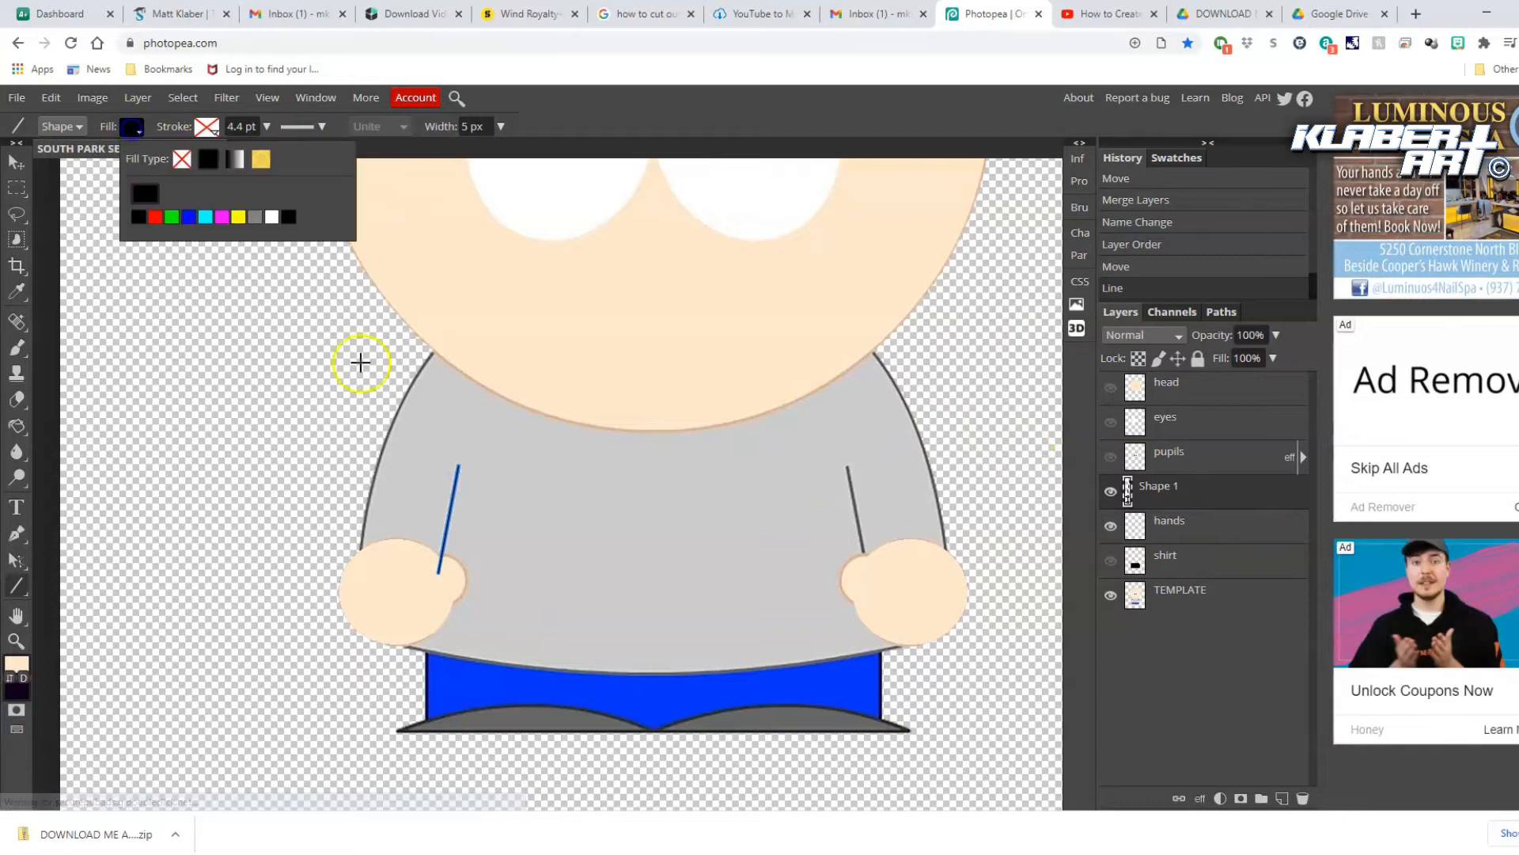
left_click(483, 510)
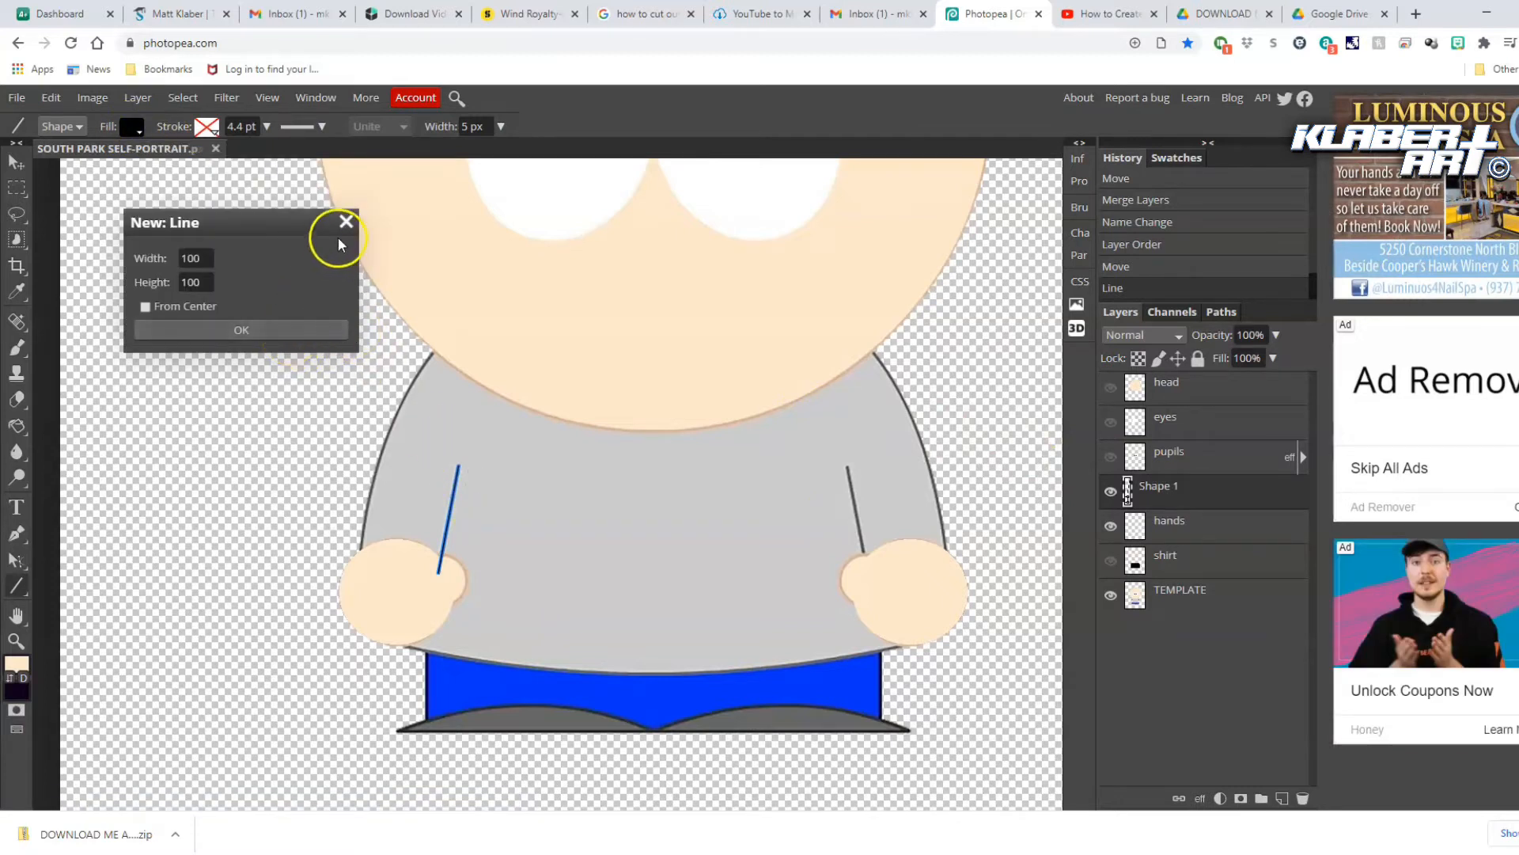
left_click(132, 128)
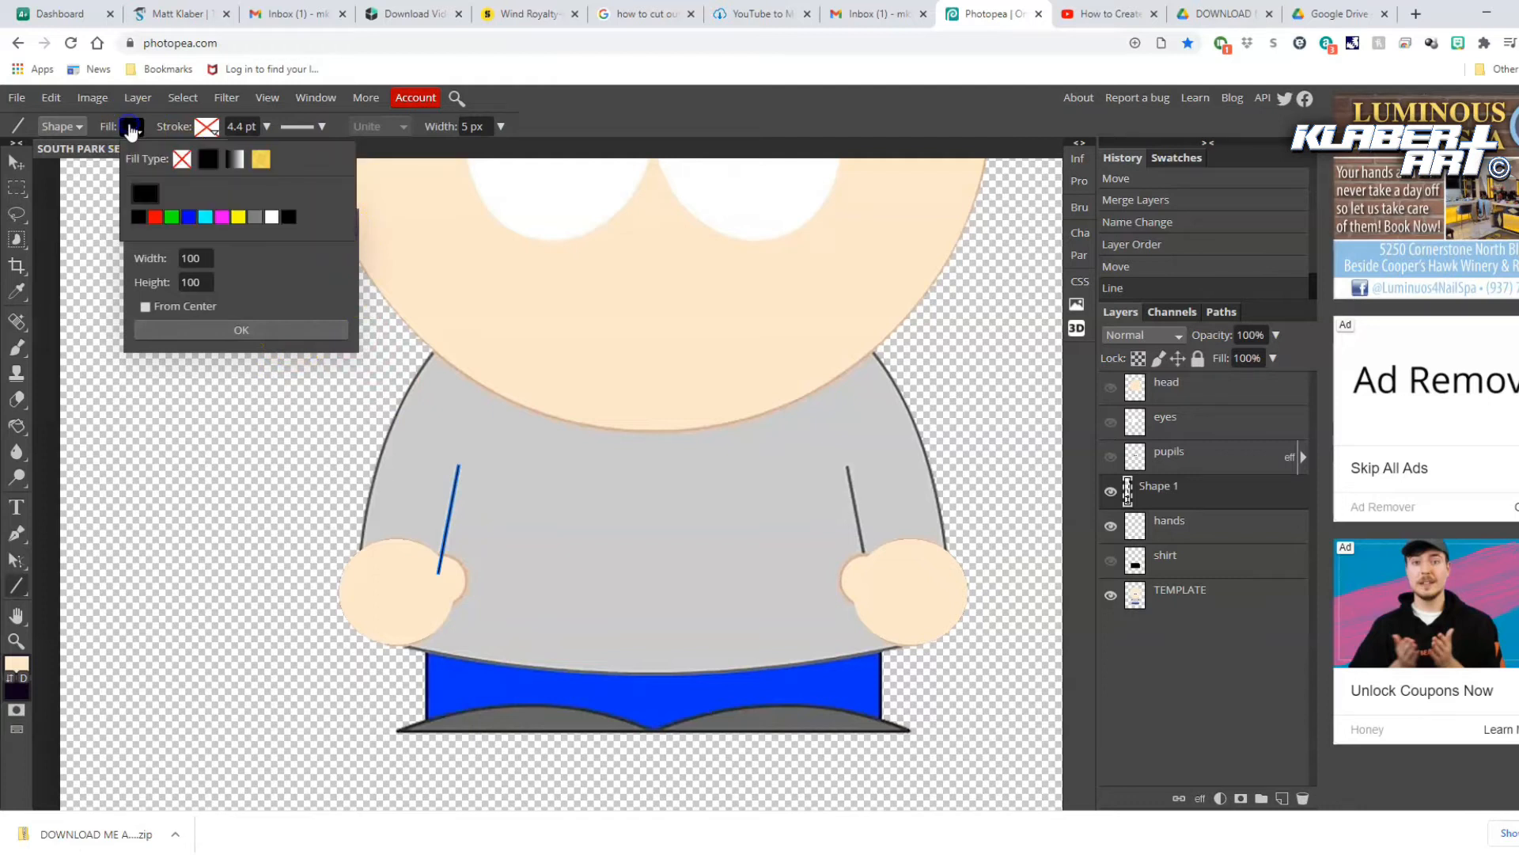
left_click(142, 190)
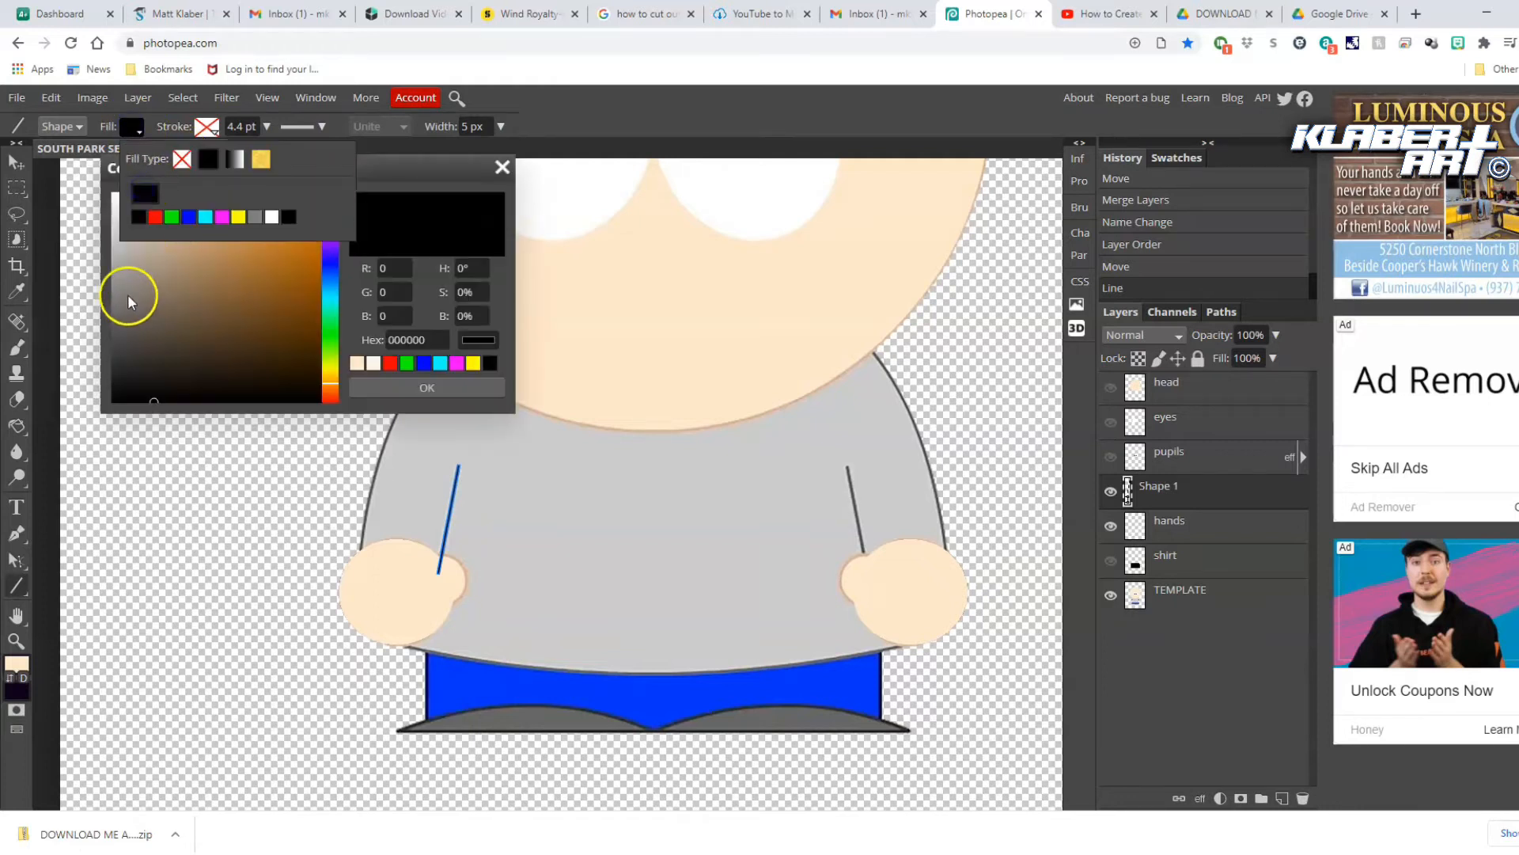
left_click_drag(128, 301, 108, 273)
left_click(372, 387)
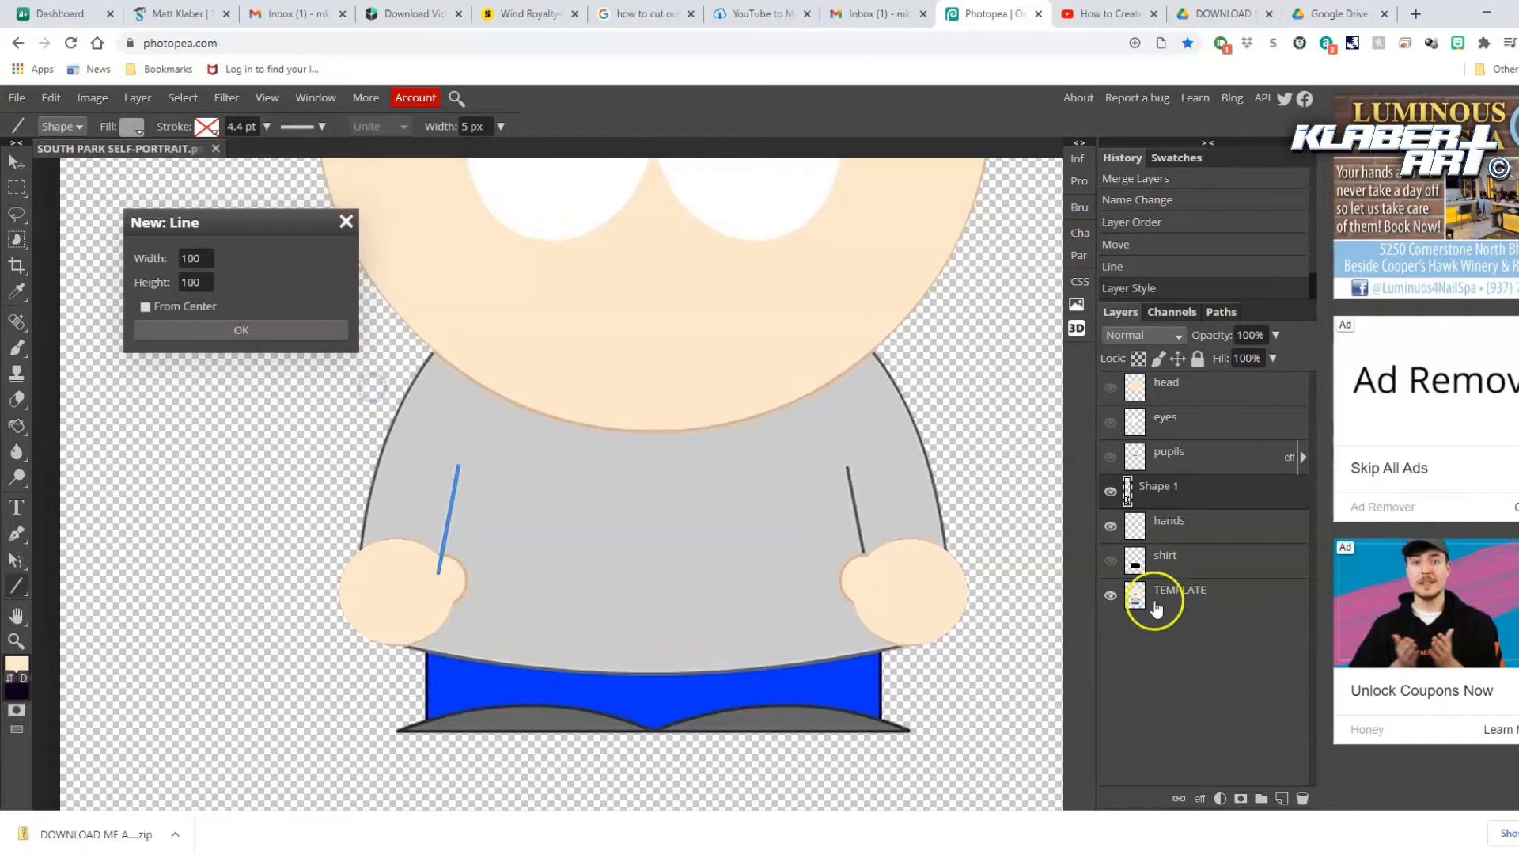
left_click(302, 334)
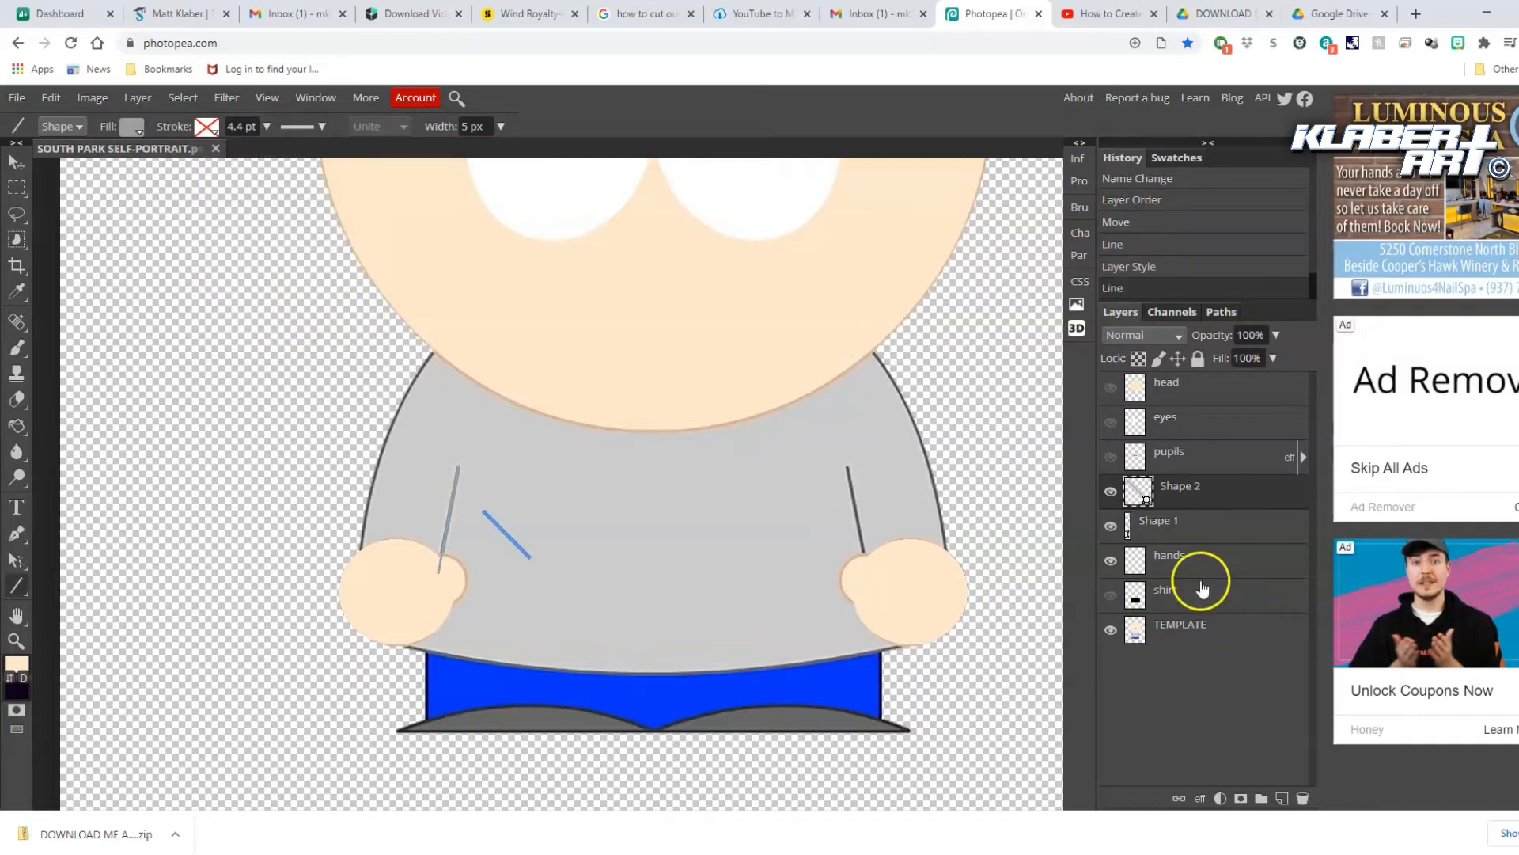
right_click(1209, 494)
left_click(1264, 530)
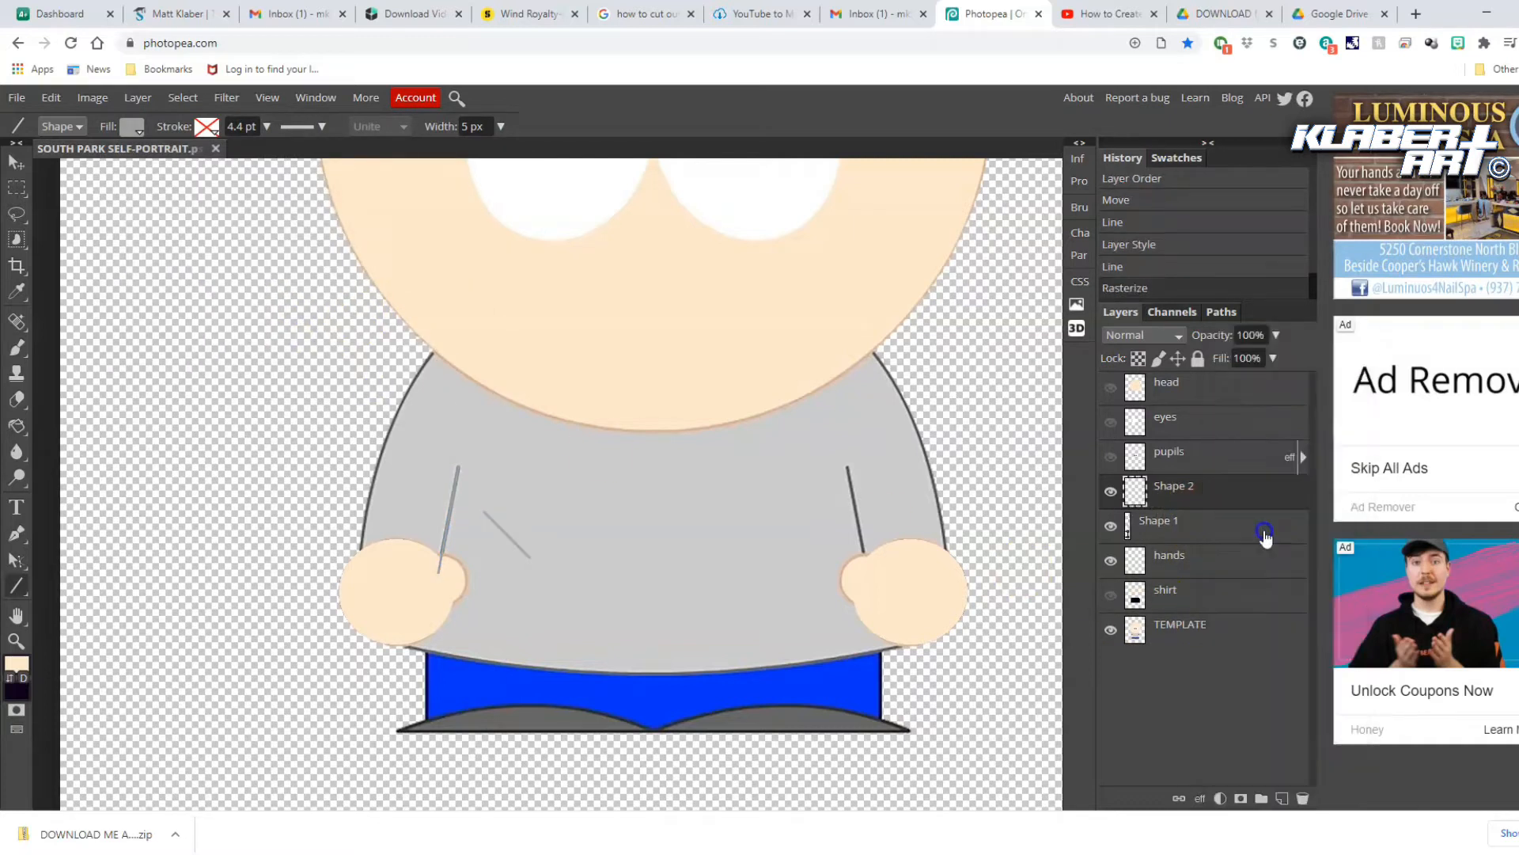
right_click(1227, 492)
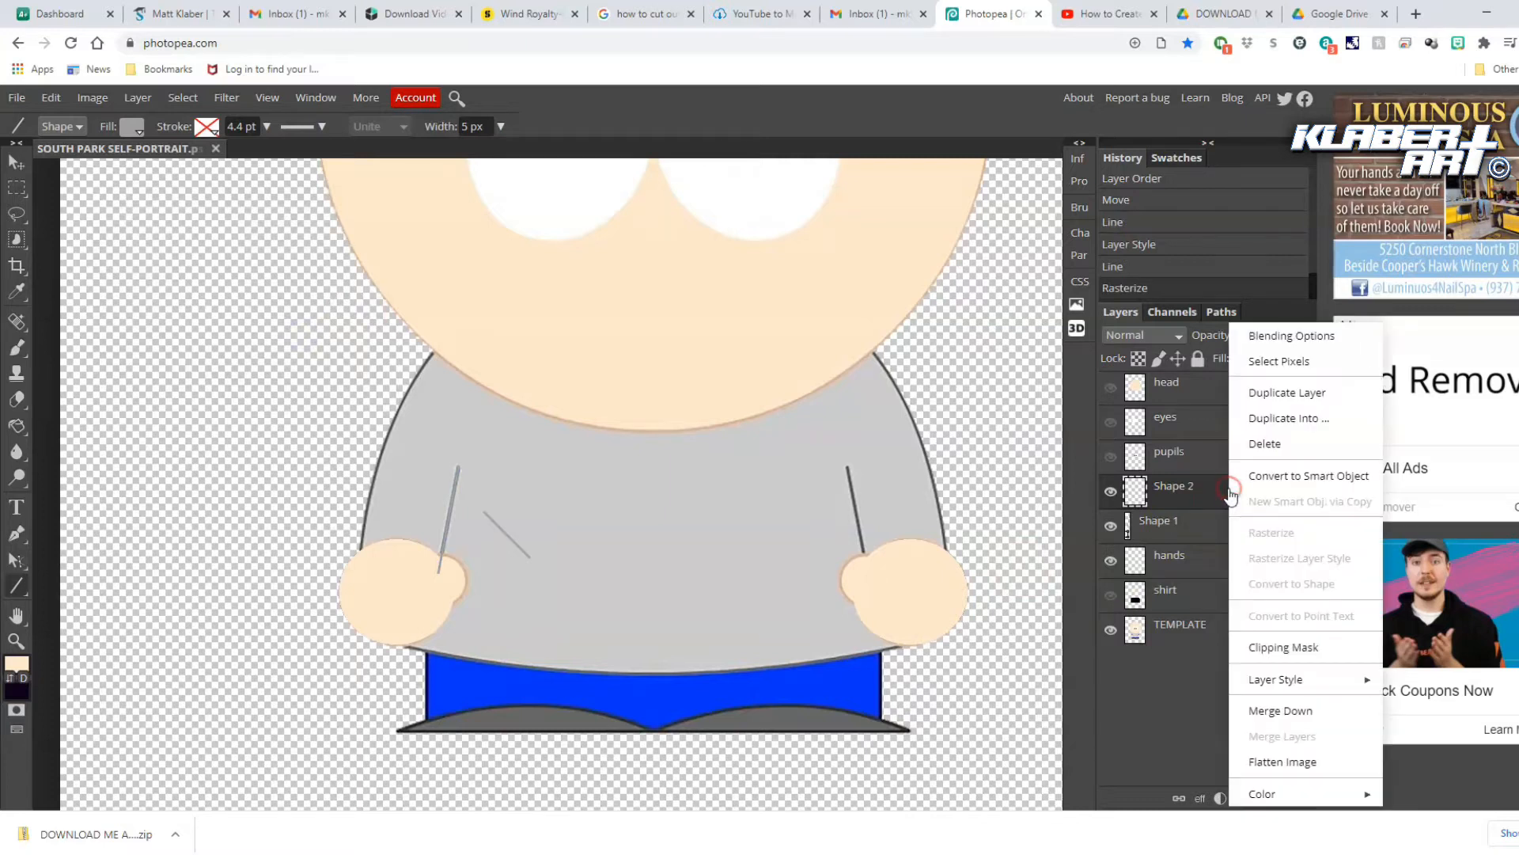
left_click(1273, 392)
left_click(50, 98)
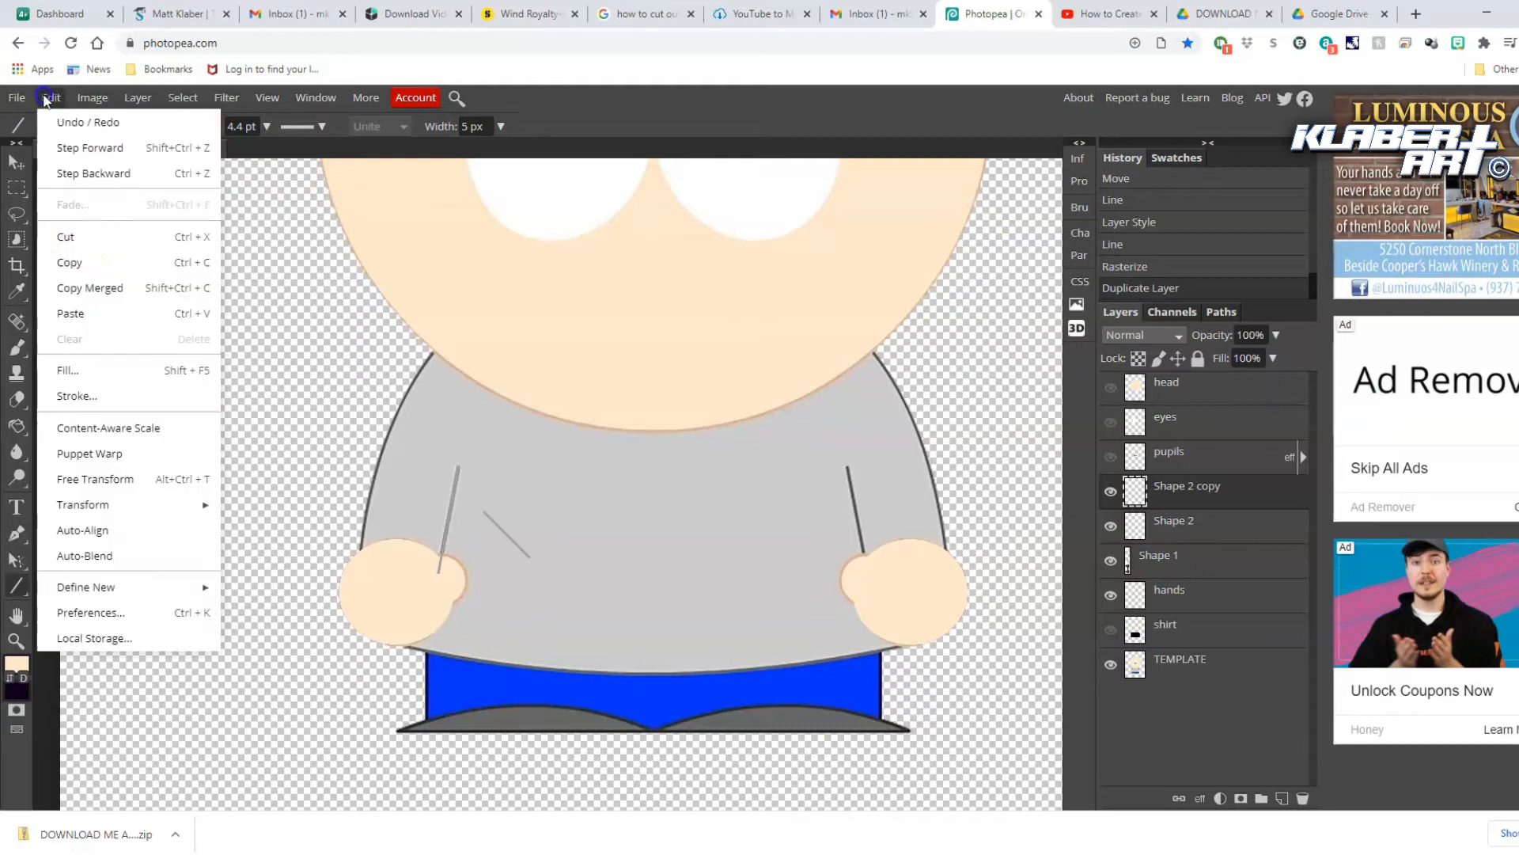
mouse_move(108, 507)
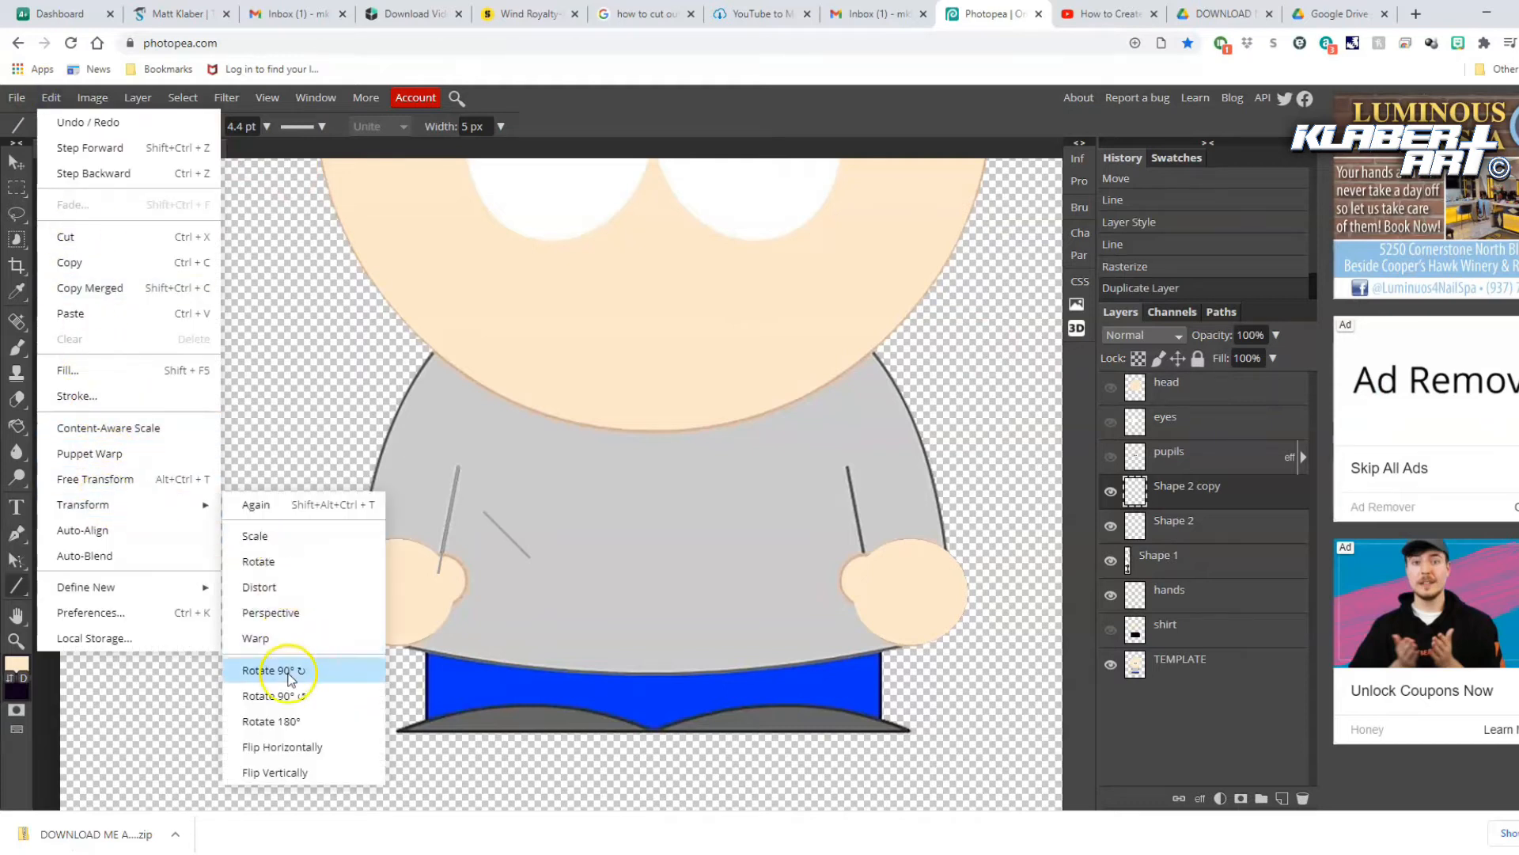
left_click(295, 748)
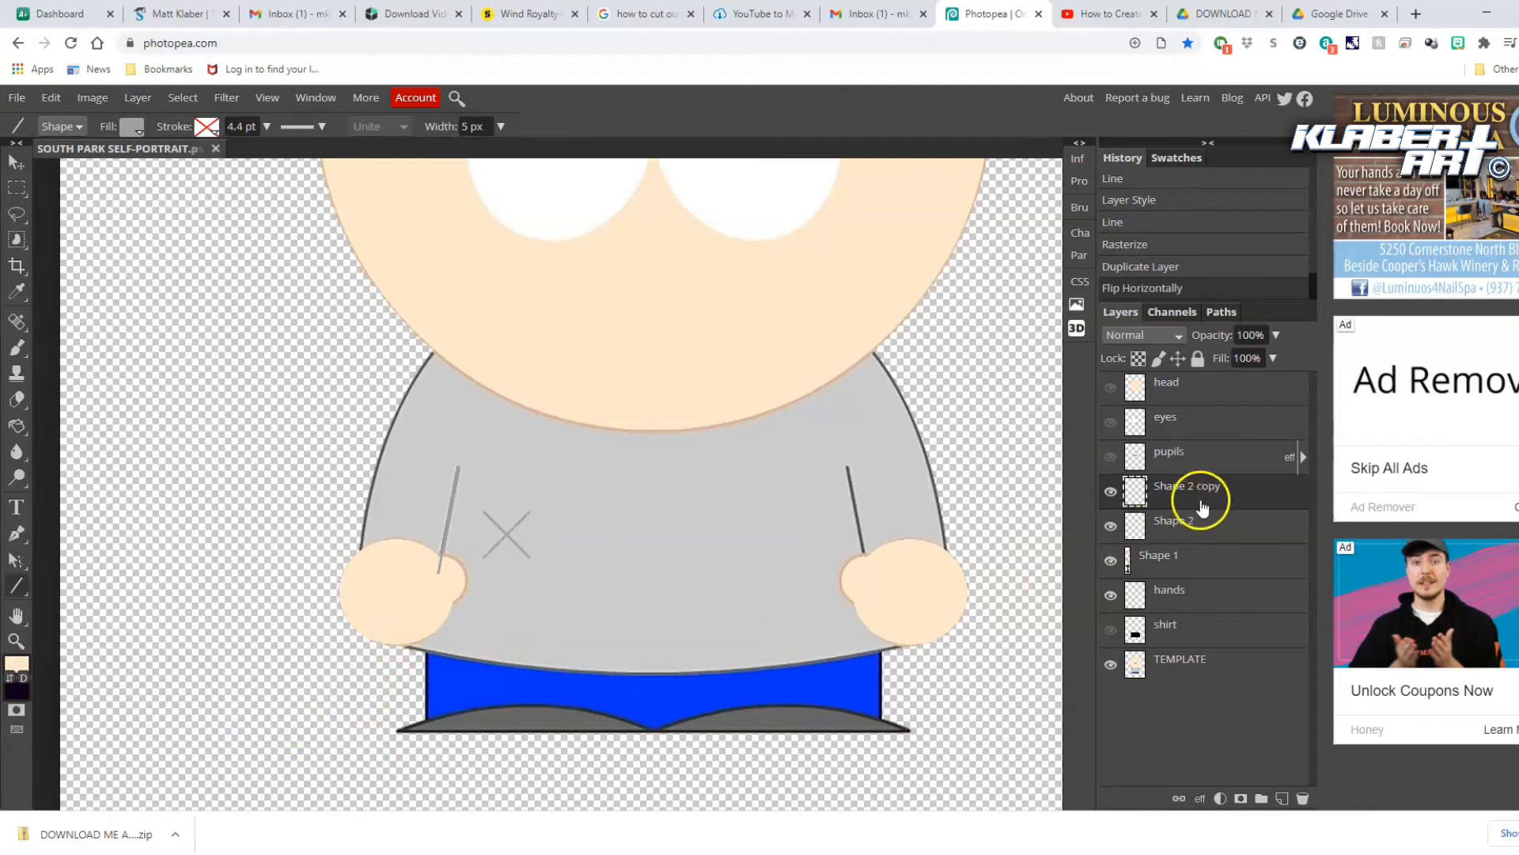
key("Delete")
key("Delete")
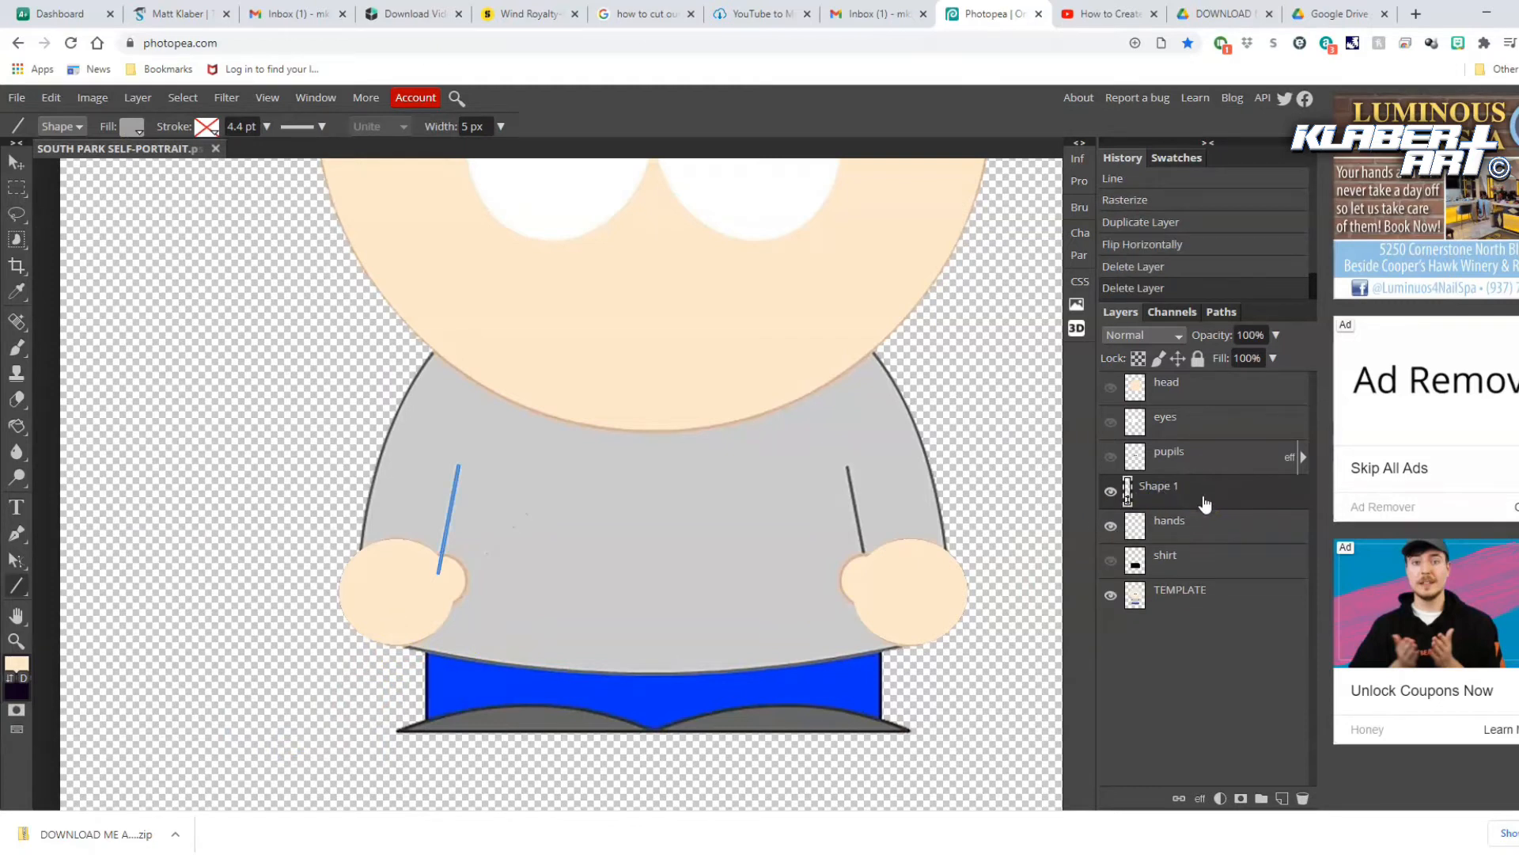
Rasterize the grey sleeve line's Shape 1 layer and duplicate it
right_click(1204, 502)
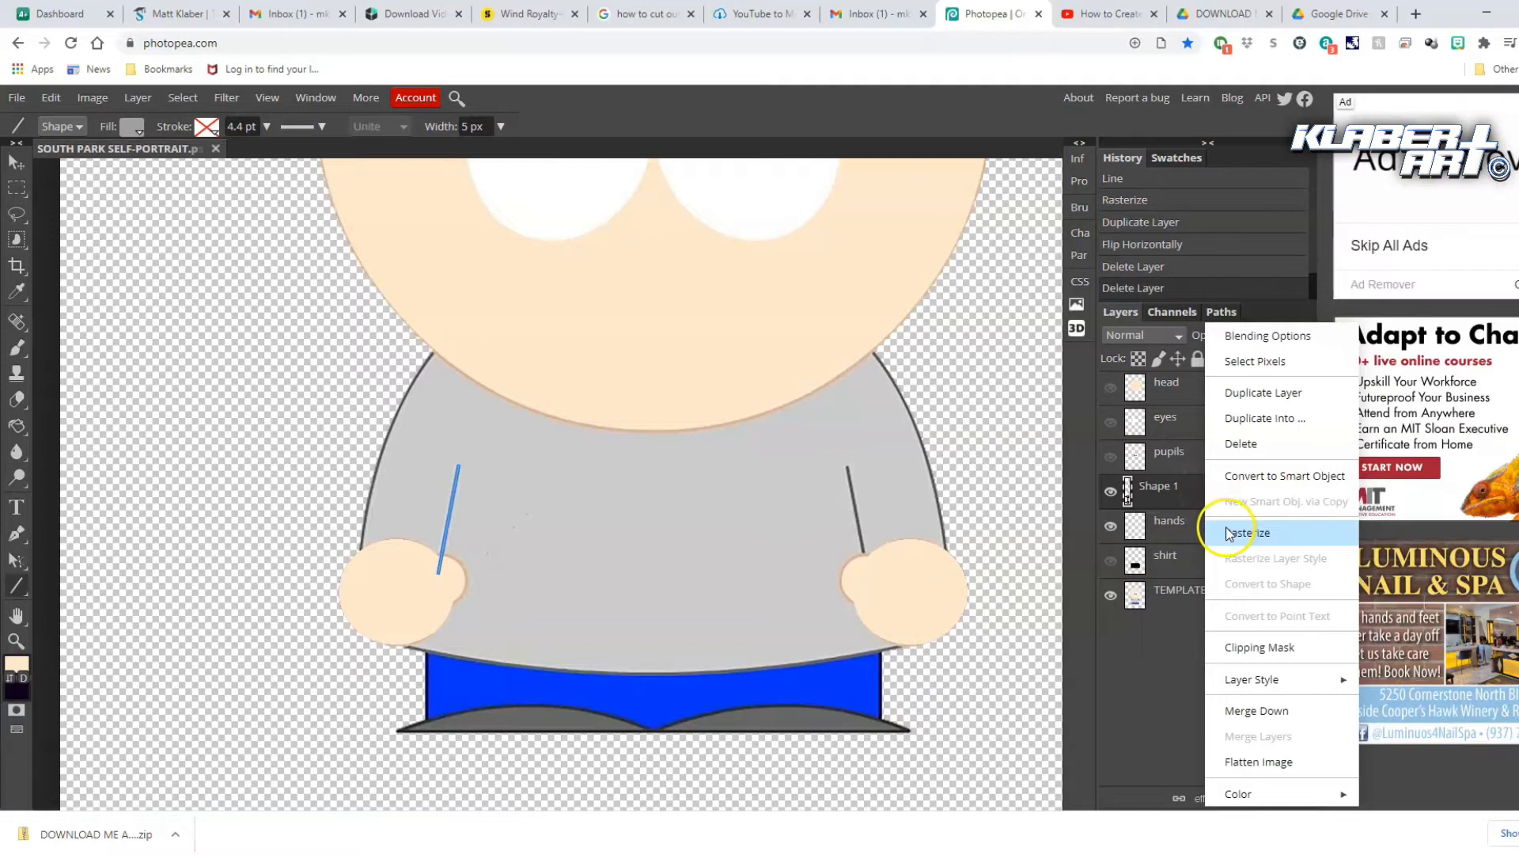
left_click(1229, 534)
right_click(1236, 493)
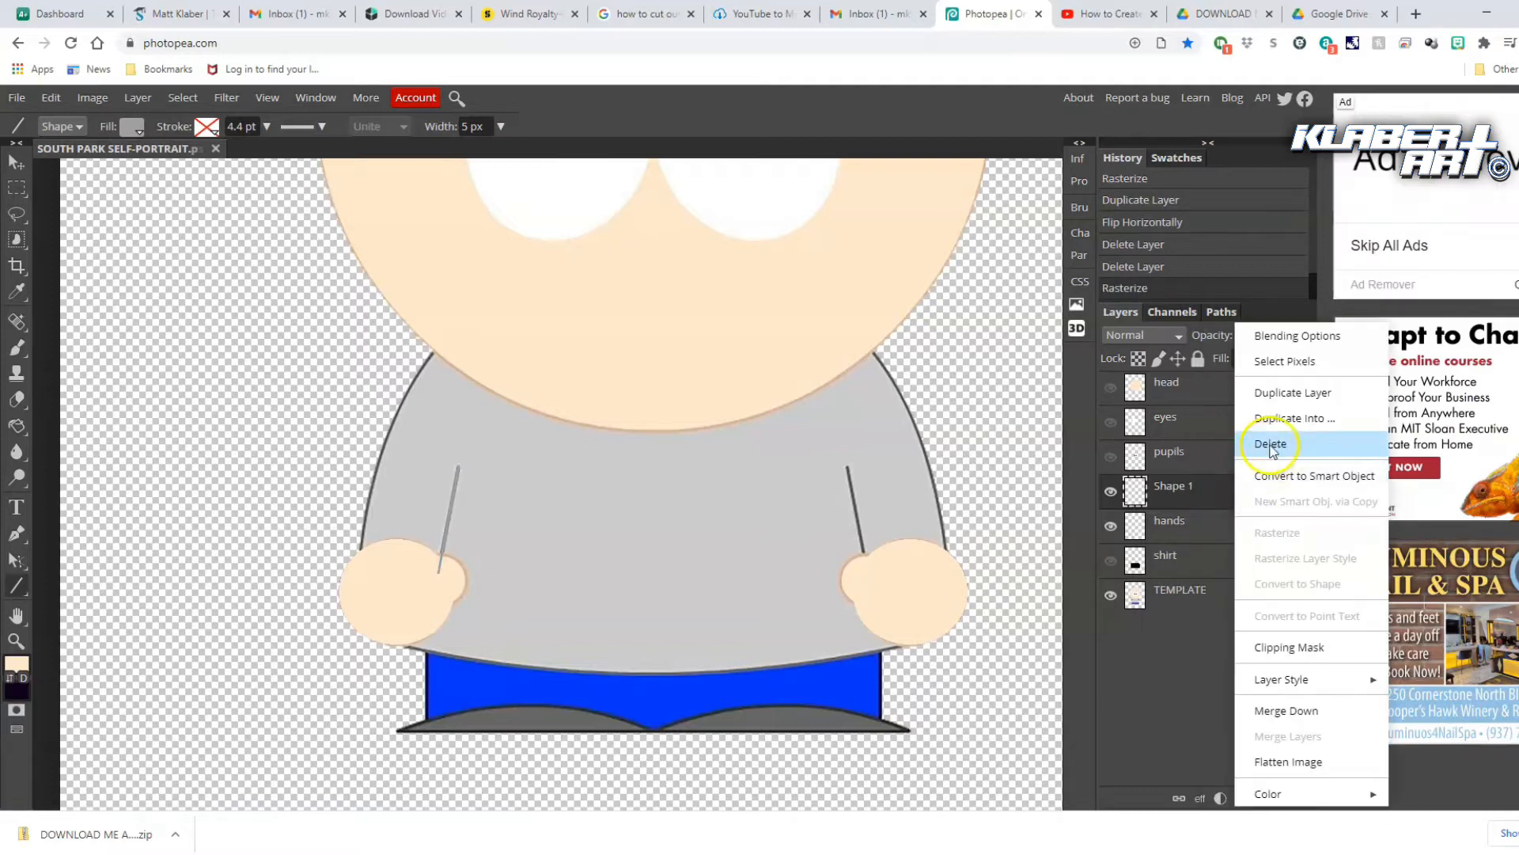
left_click(1279, 393)
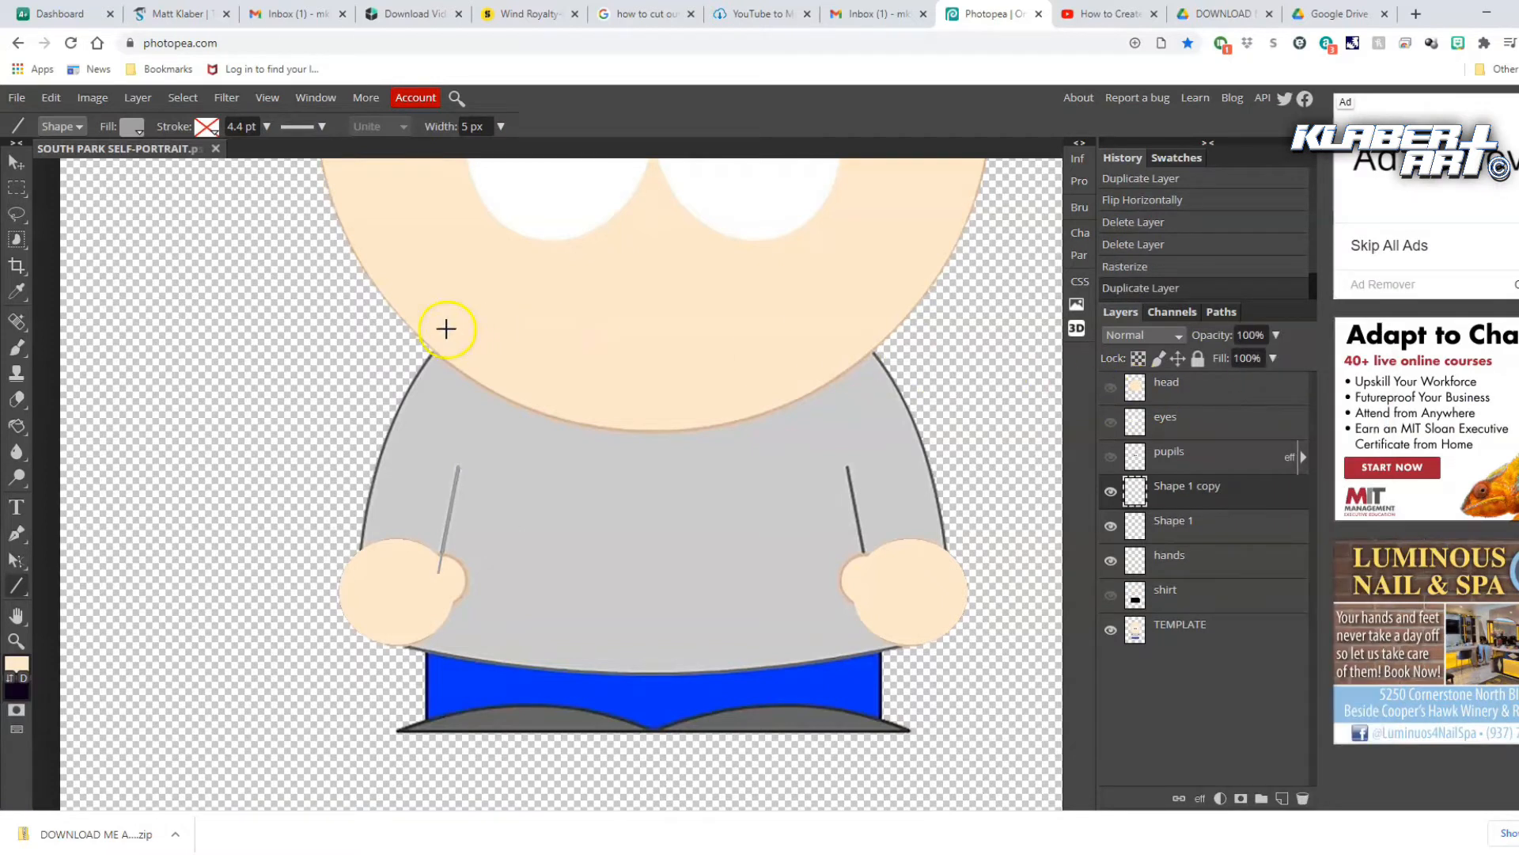
Flip the duplicated sleeve line horizontally and move it over the template's right-side sleeve crease
left_click(52, 97)
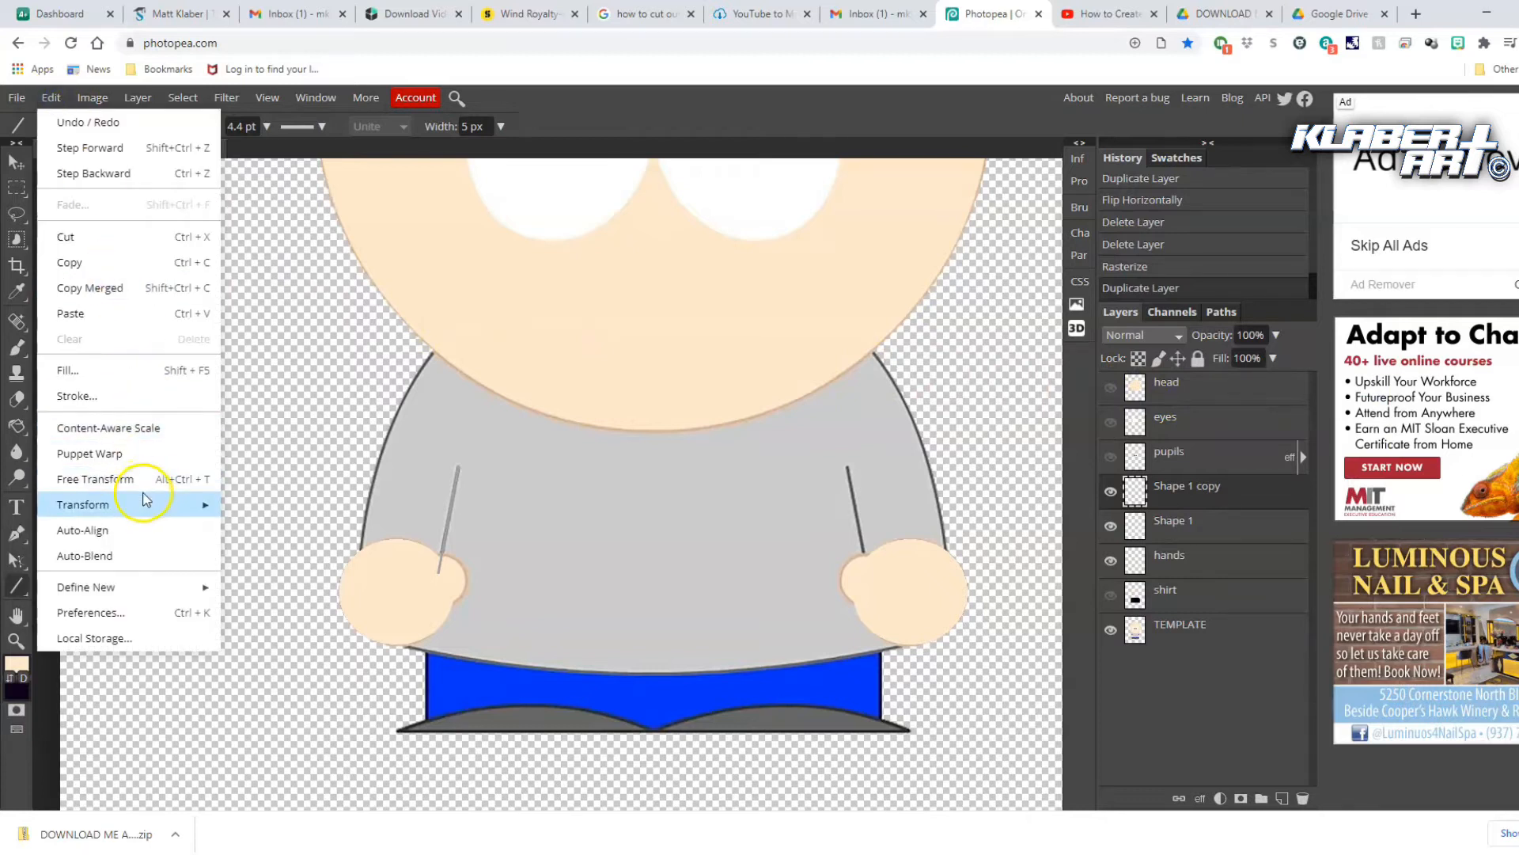
mouse_move(158, 504)
left_click(285, 746)
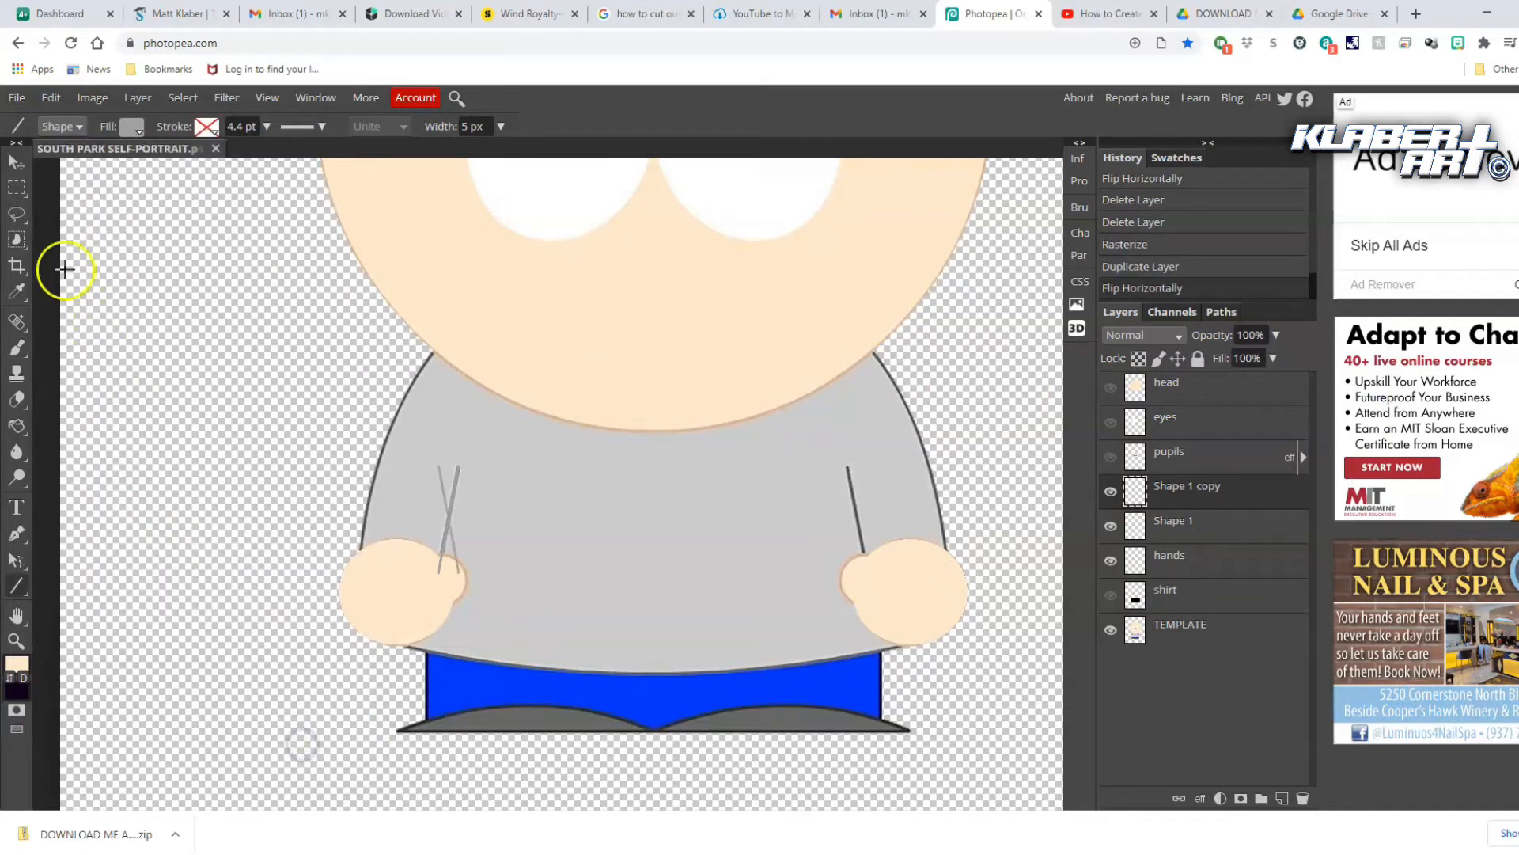
left_click(14, 166)
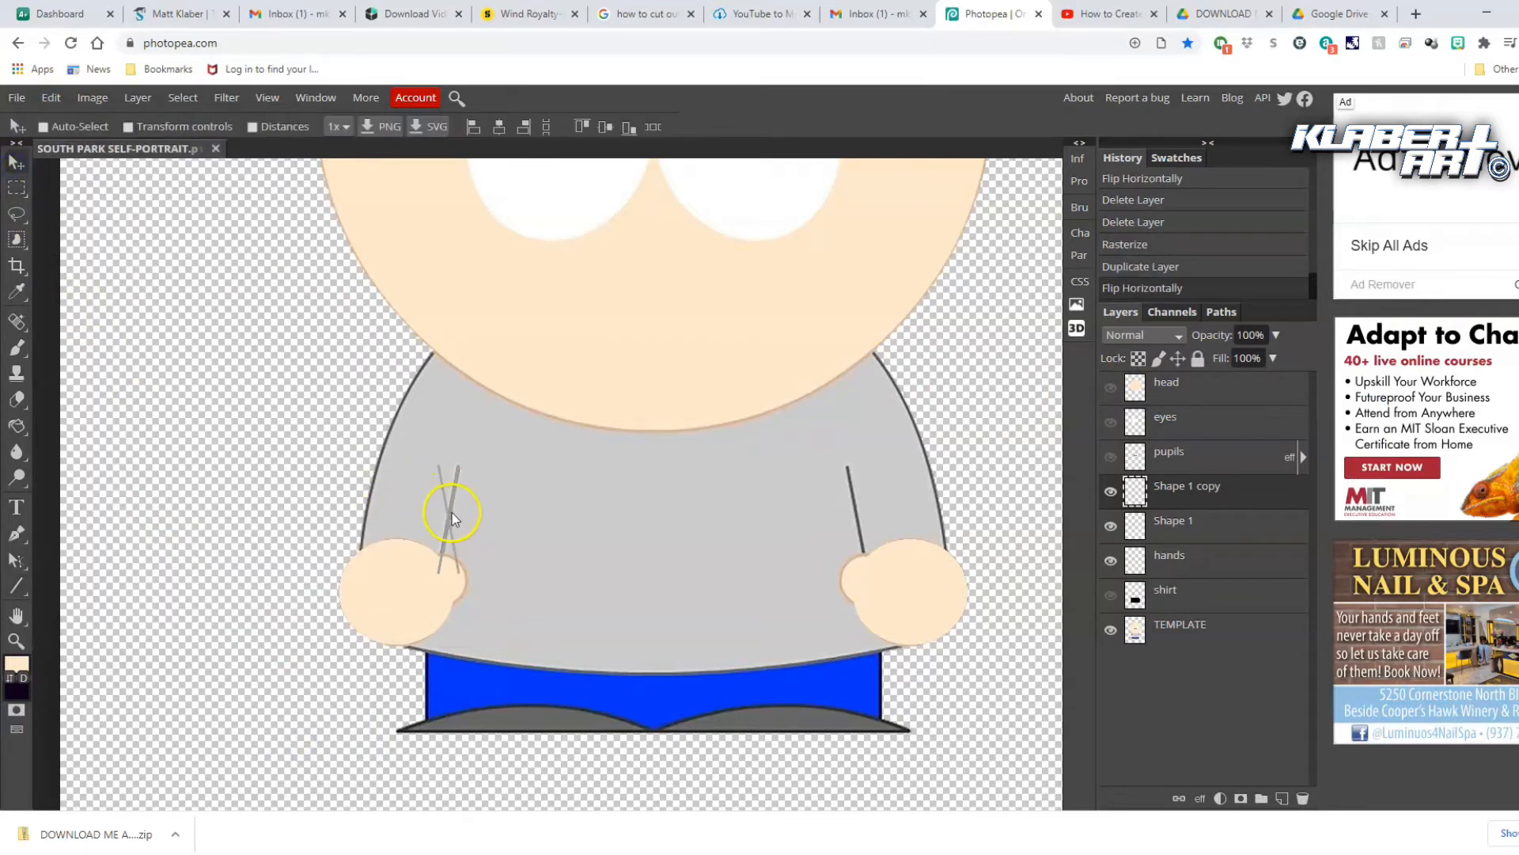
left_click_drag(452, 516, 861, 543)
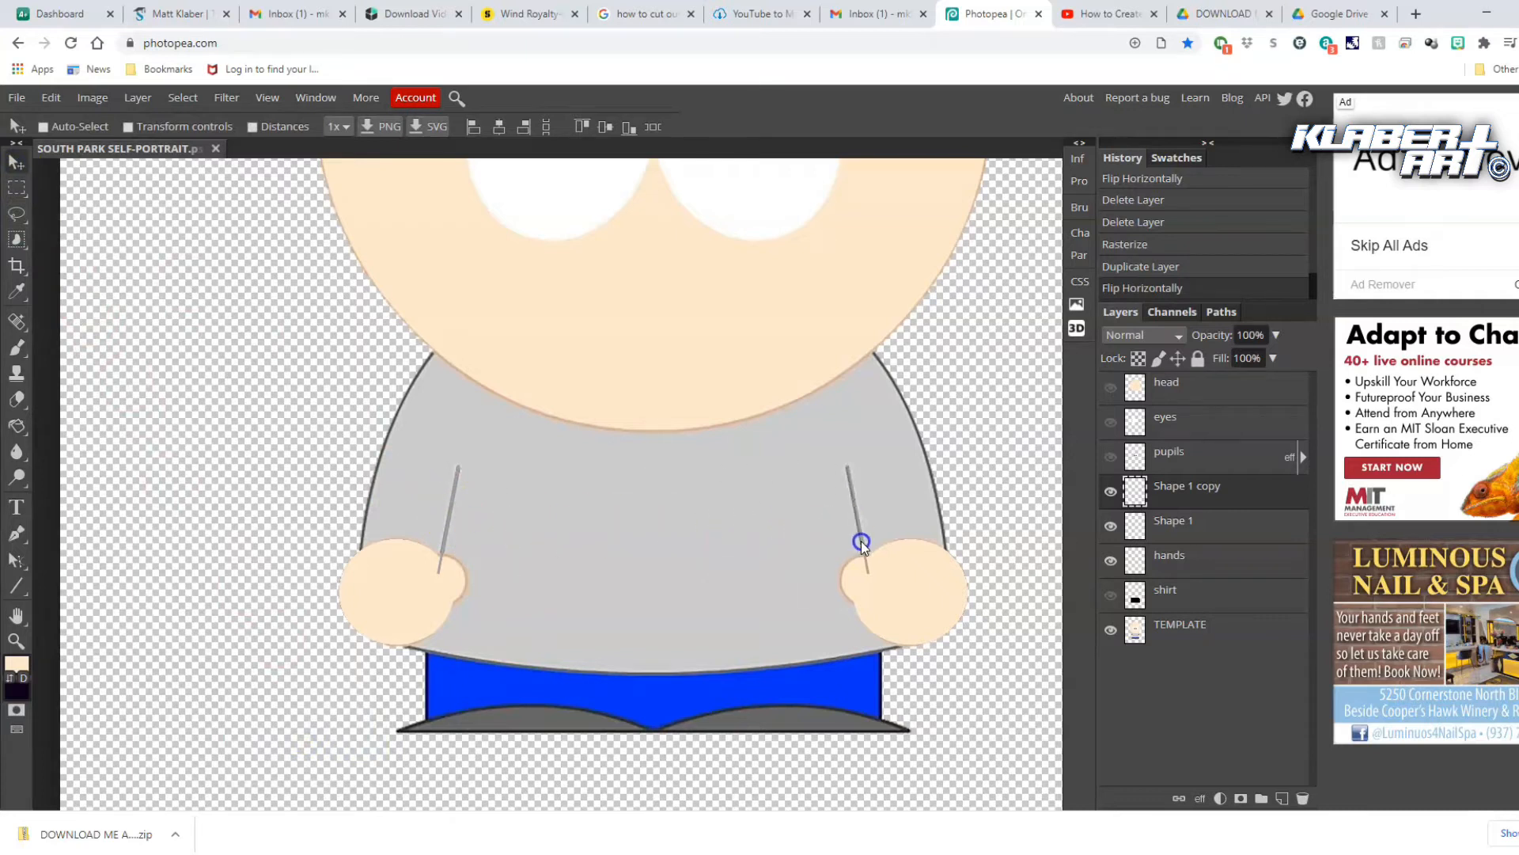
Merge the Shape 1 and Shape 1 copy sleeve line layers into one layer
left_click(1211, 526)
right_click(1211, 528)
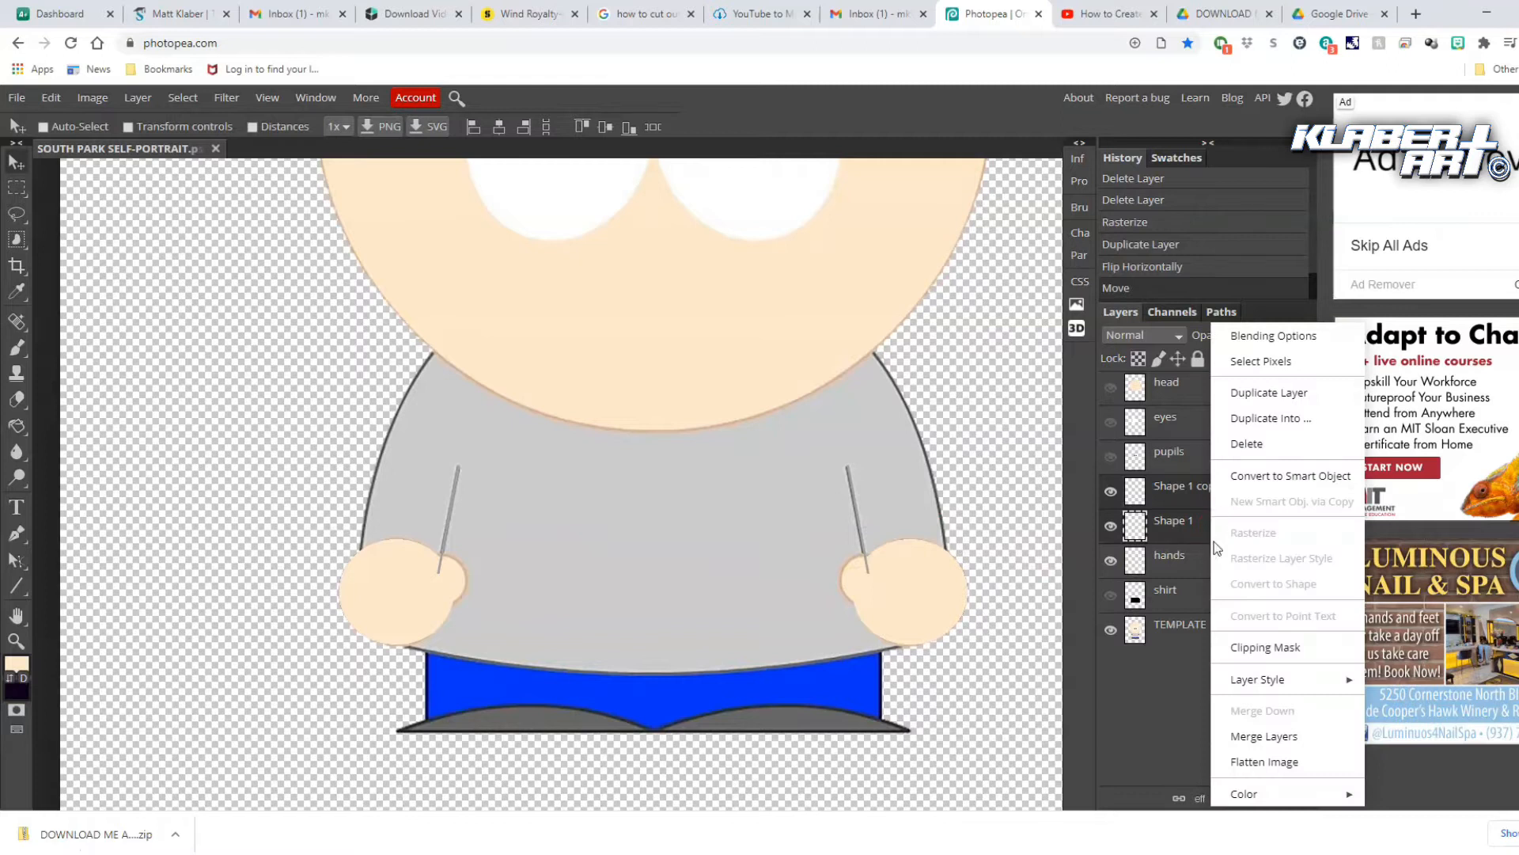
left_click(1259, 736)
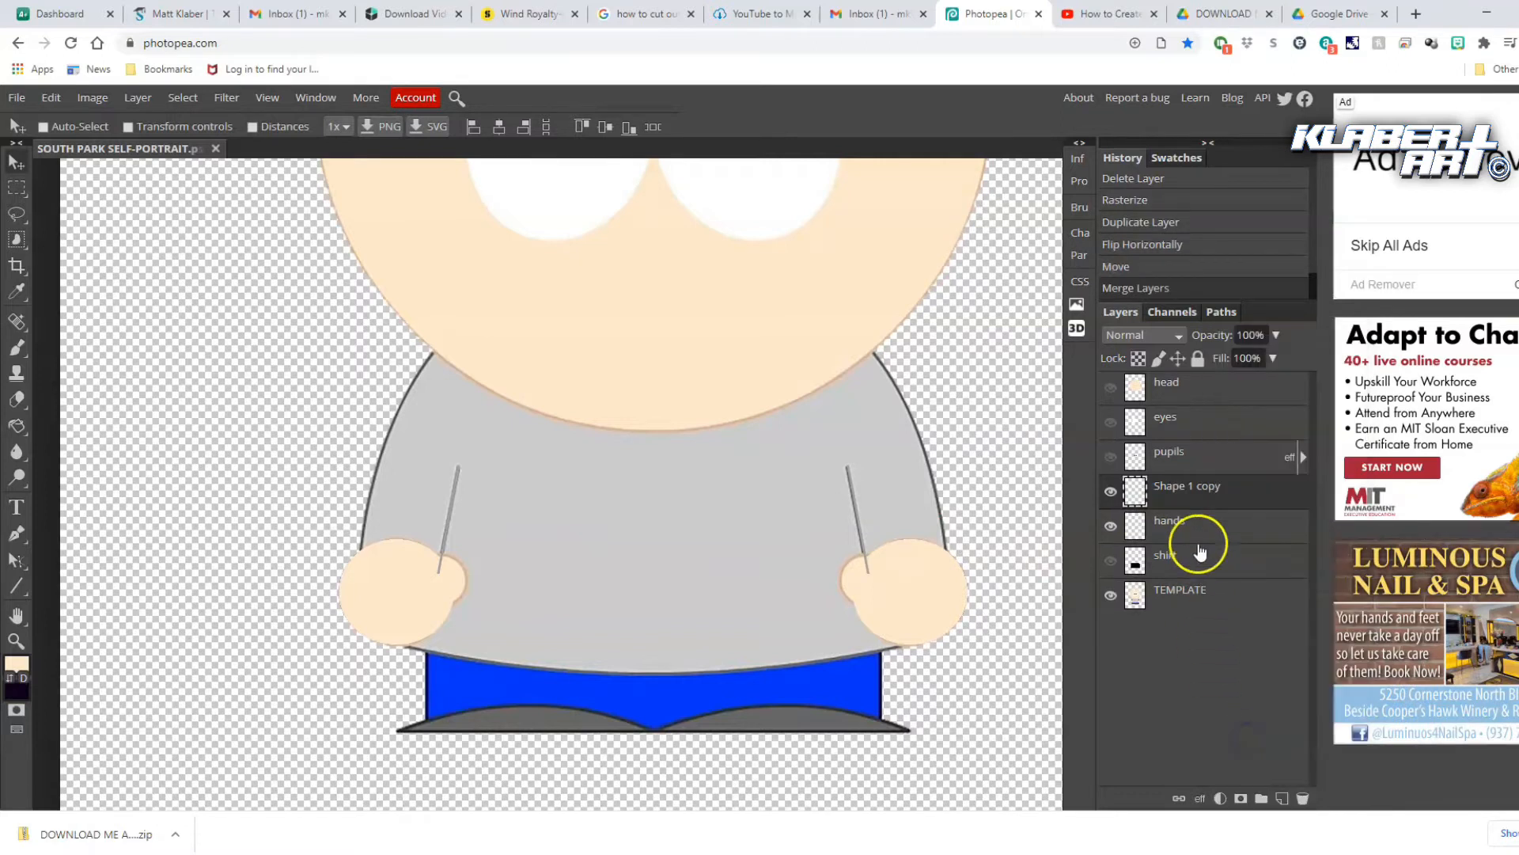
Move the Shape 1 copy sleeve lines below the hands layer and show the shirt, pupils, eyes and head layers
left_click_drag(1194, 499, 1198, 527)
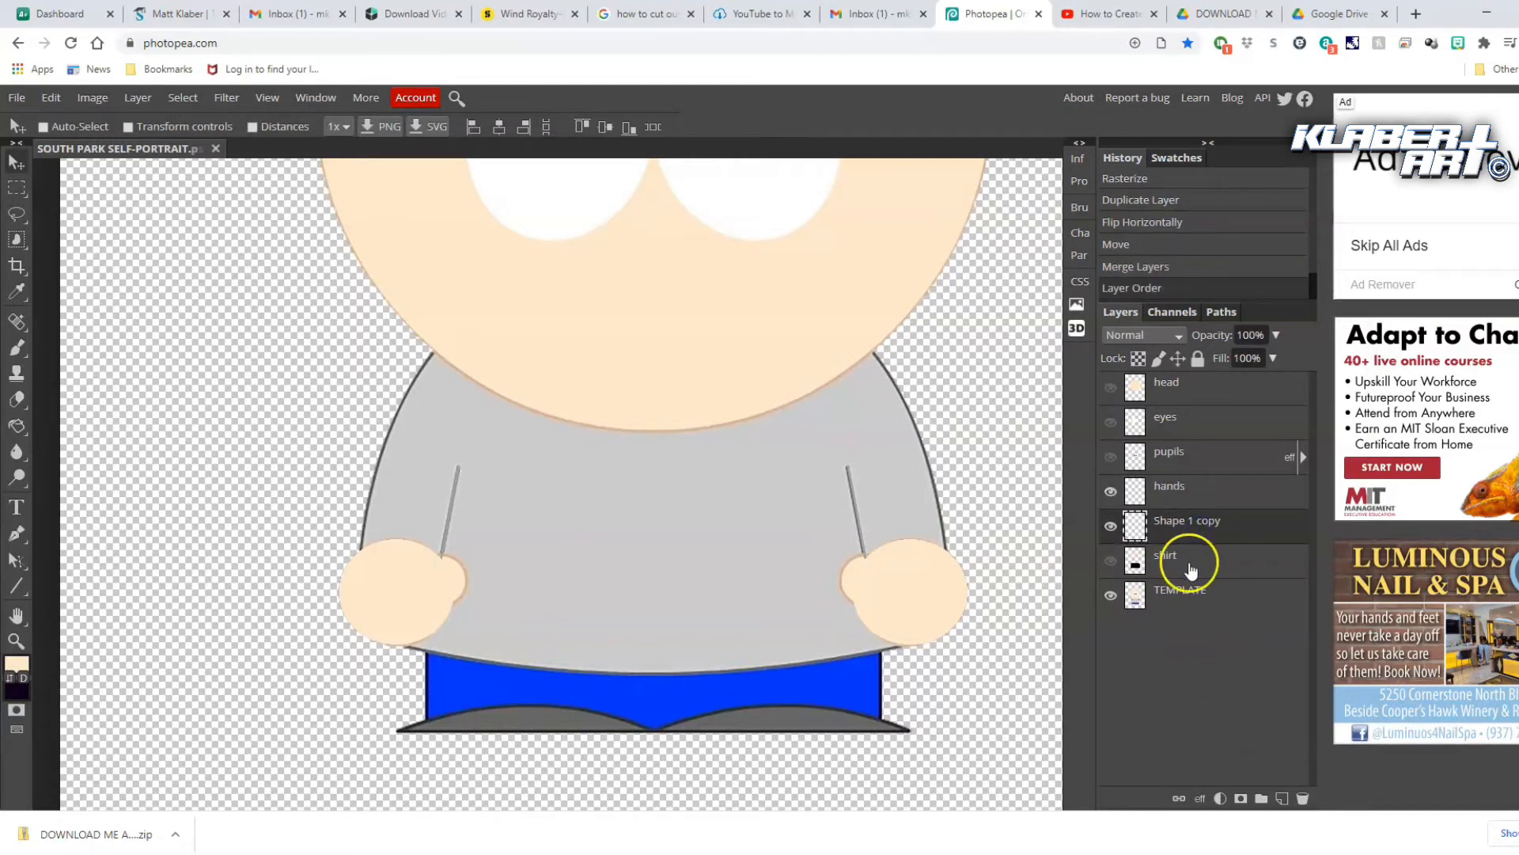
left_click(1111, 560)
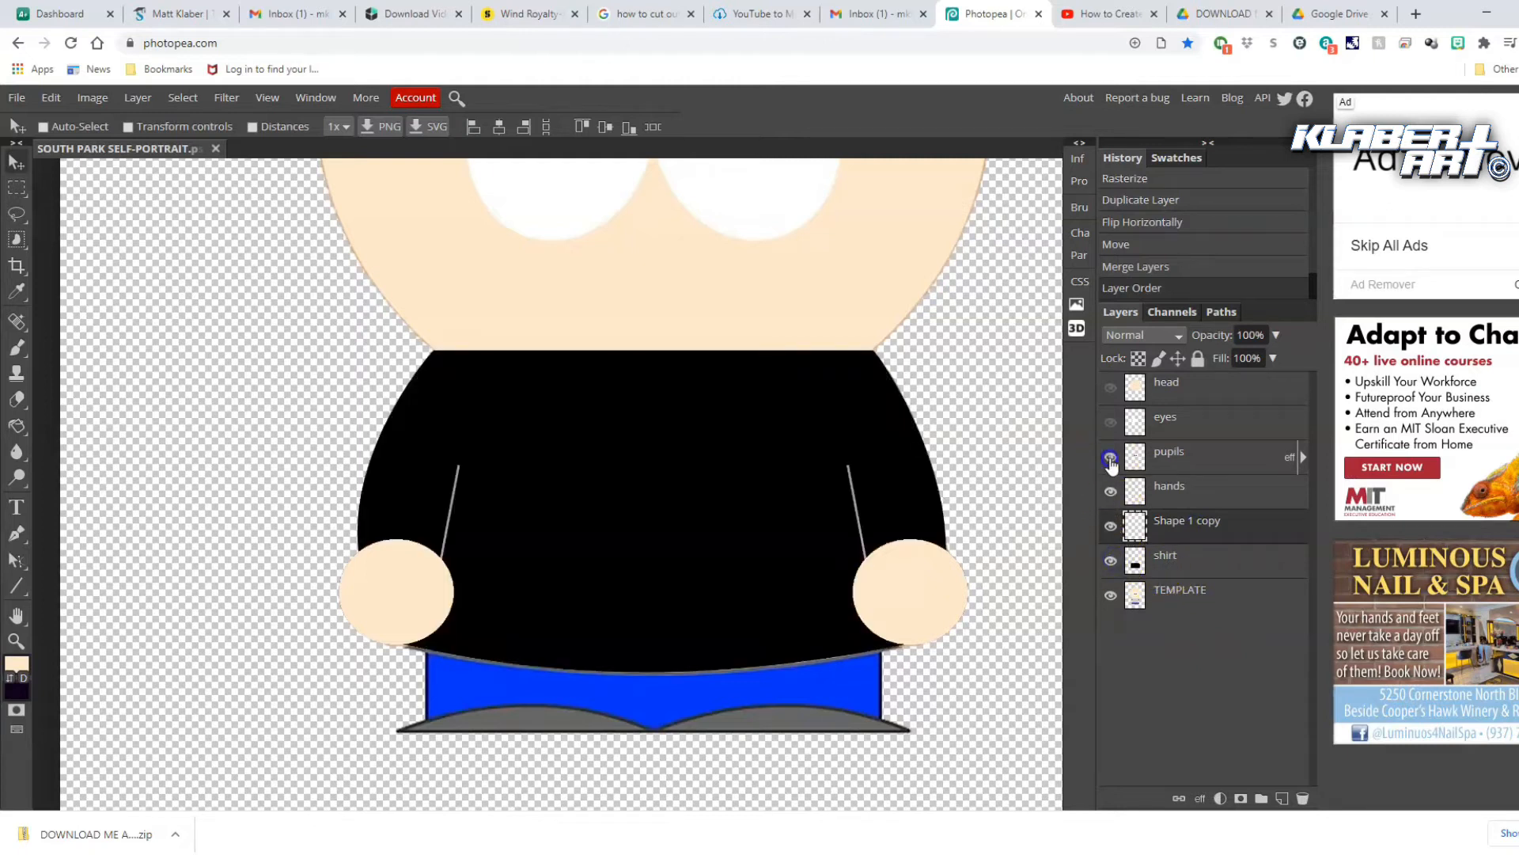
left_click(1109, 389)
scroll(918, 546, "up", 3)
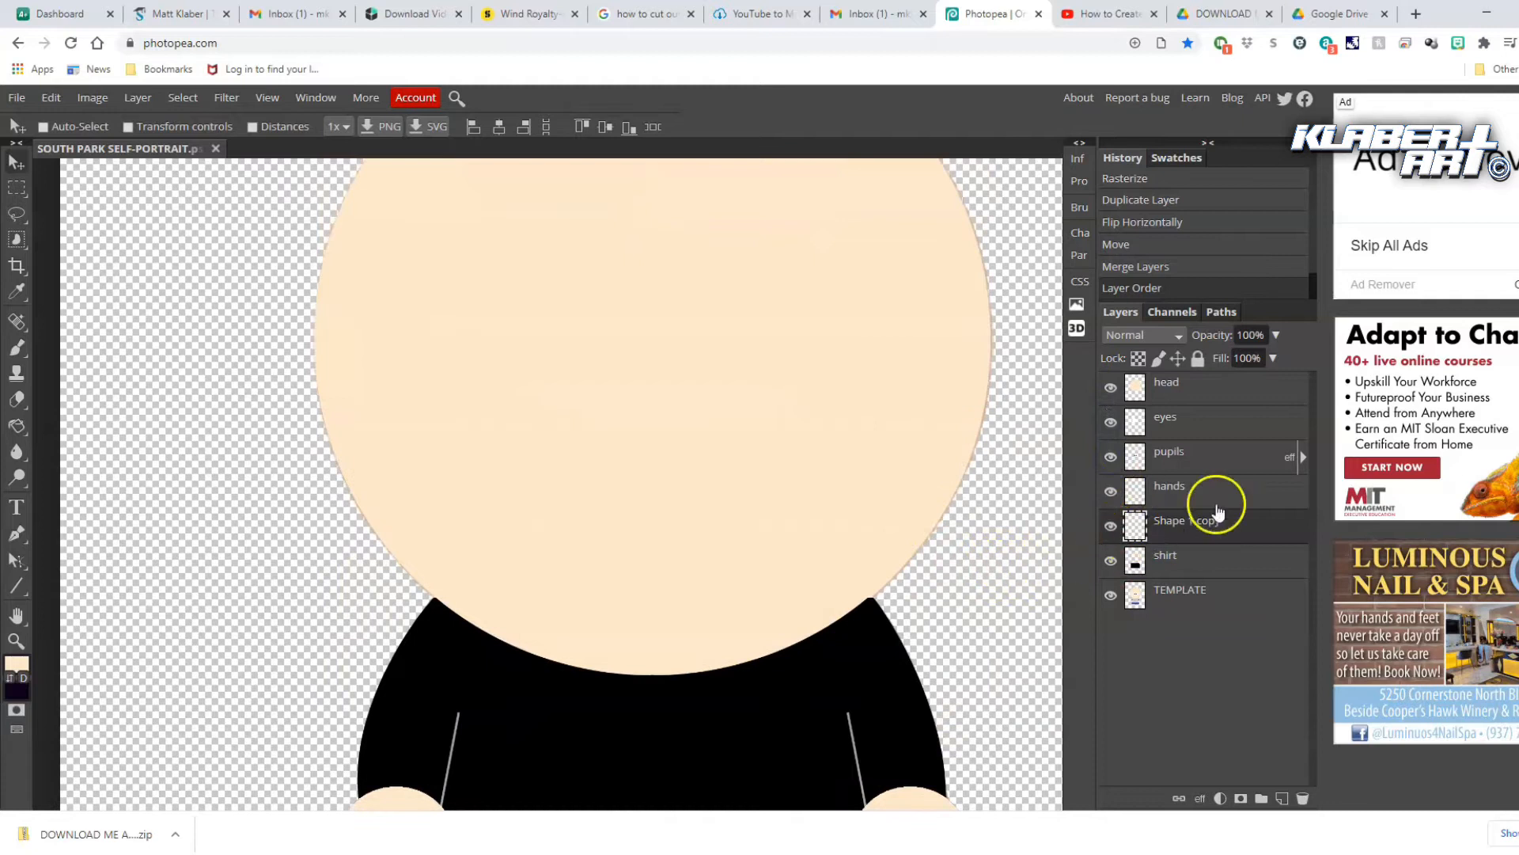
Reorder the layers so head sits between hands and Shape 1 copy, and pupils sits above eyes
left_click(1203, 459)
left_click_drag(1200, 388, 1210, 531)
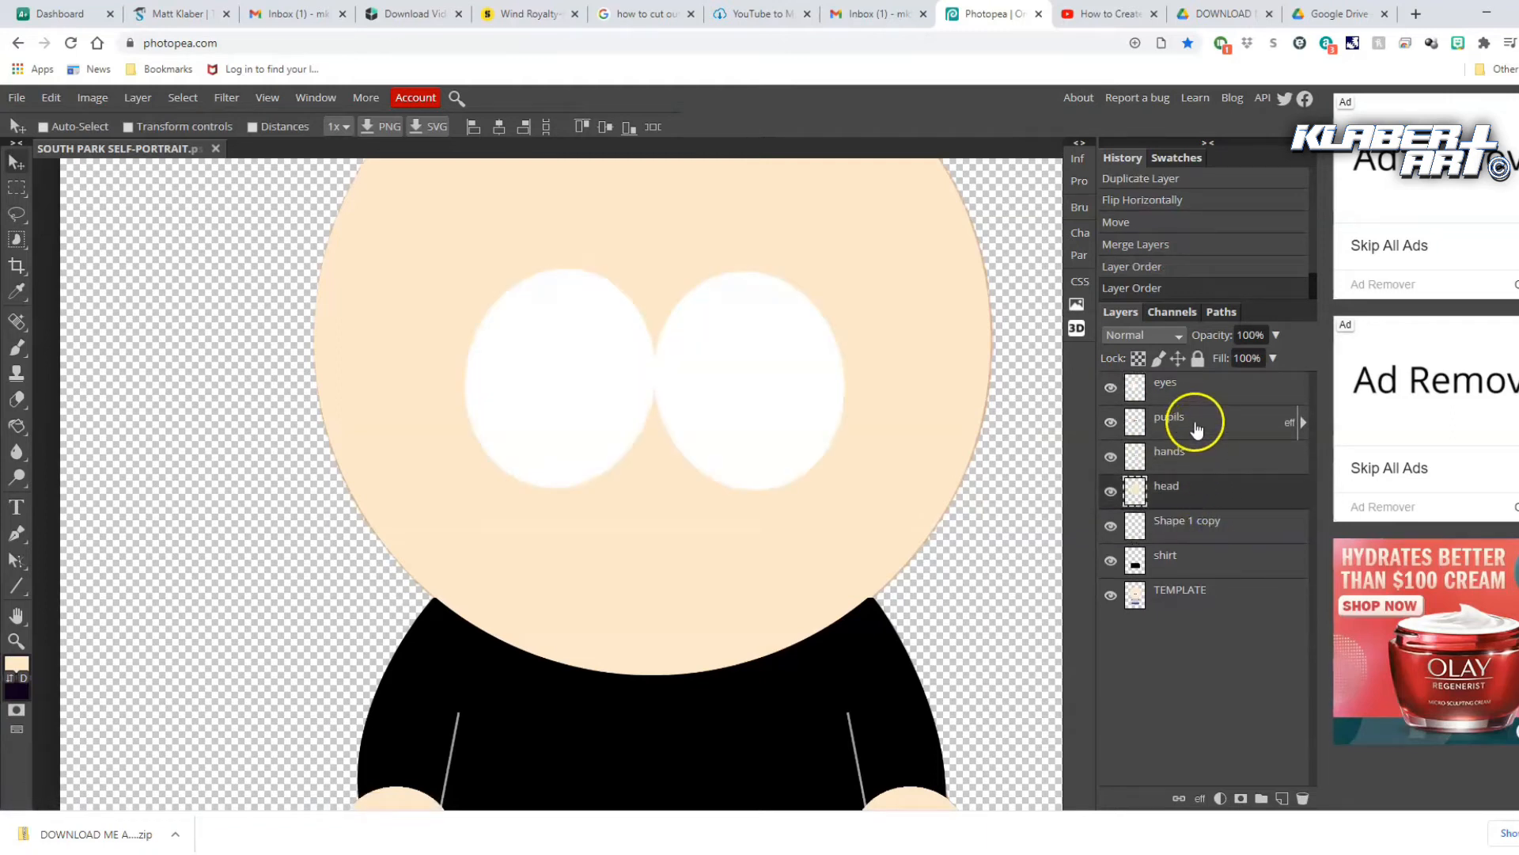
left_click_drag(1197, 427, 1195, 391)
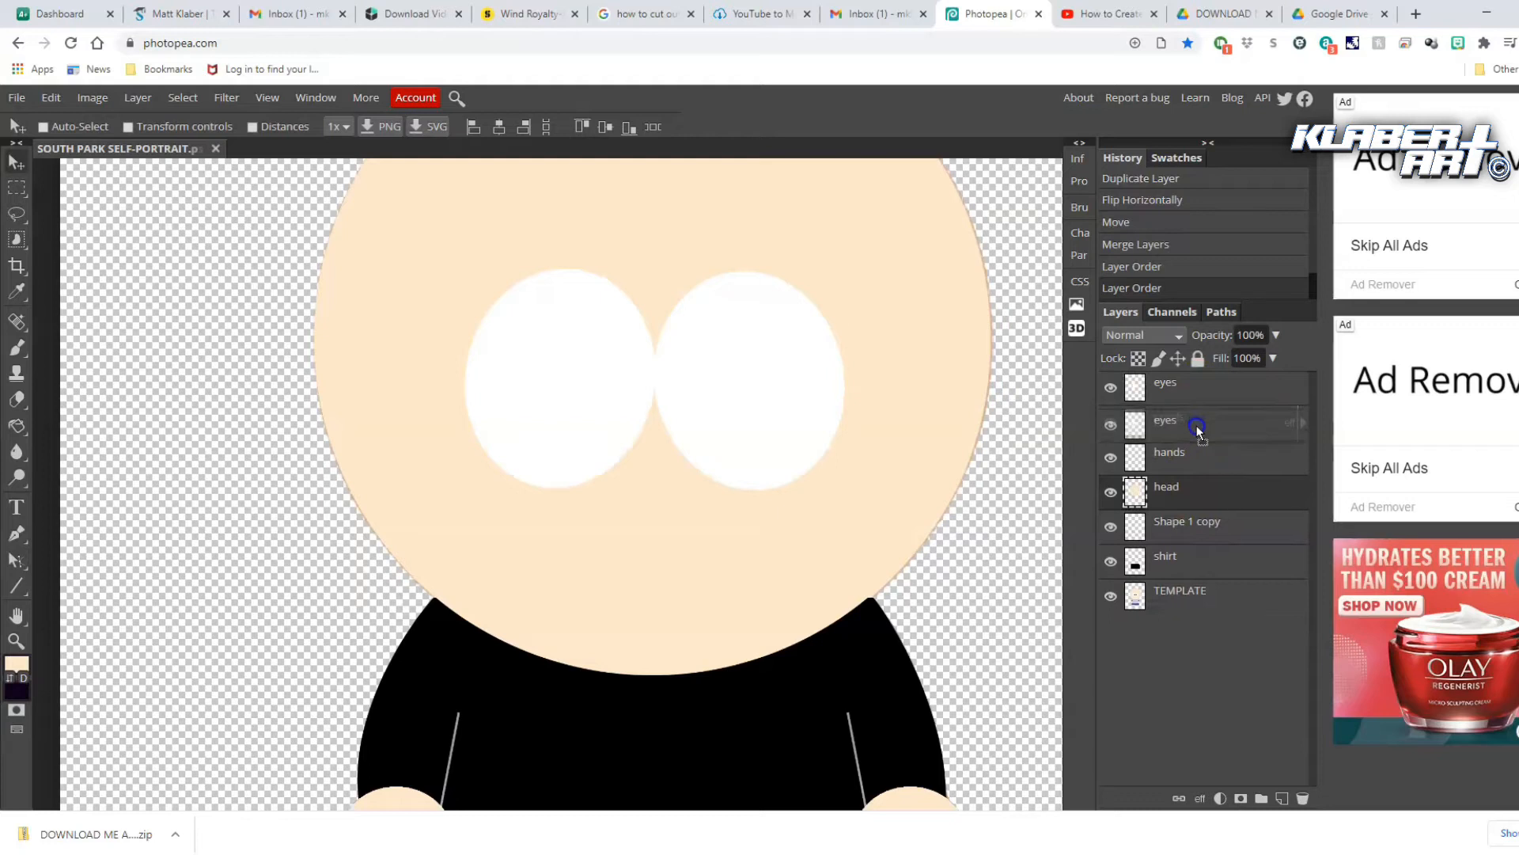
Hide the TEMPLATE layer and zoom out to examine the assembled head, eyes, shirt and hands on their own
scroll(1038, 682, "down", 4)
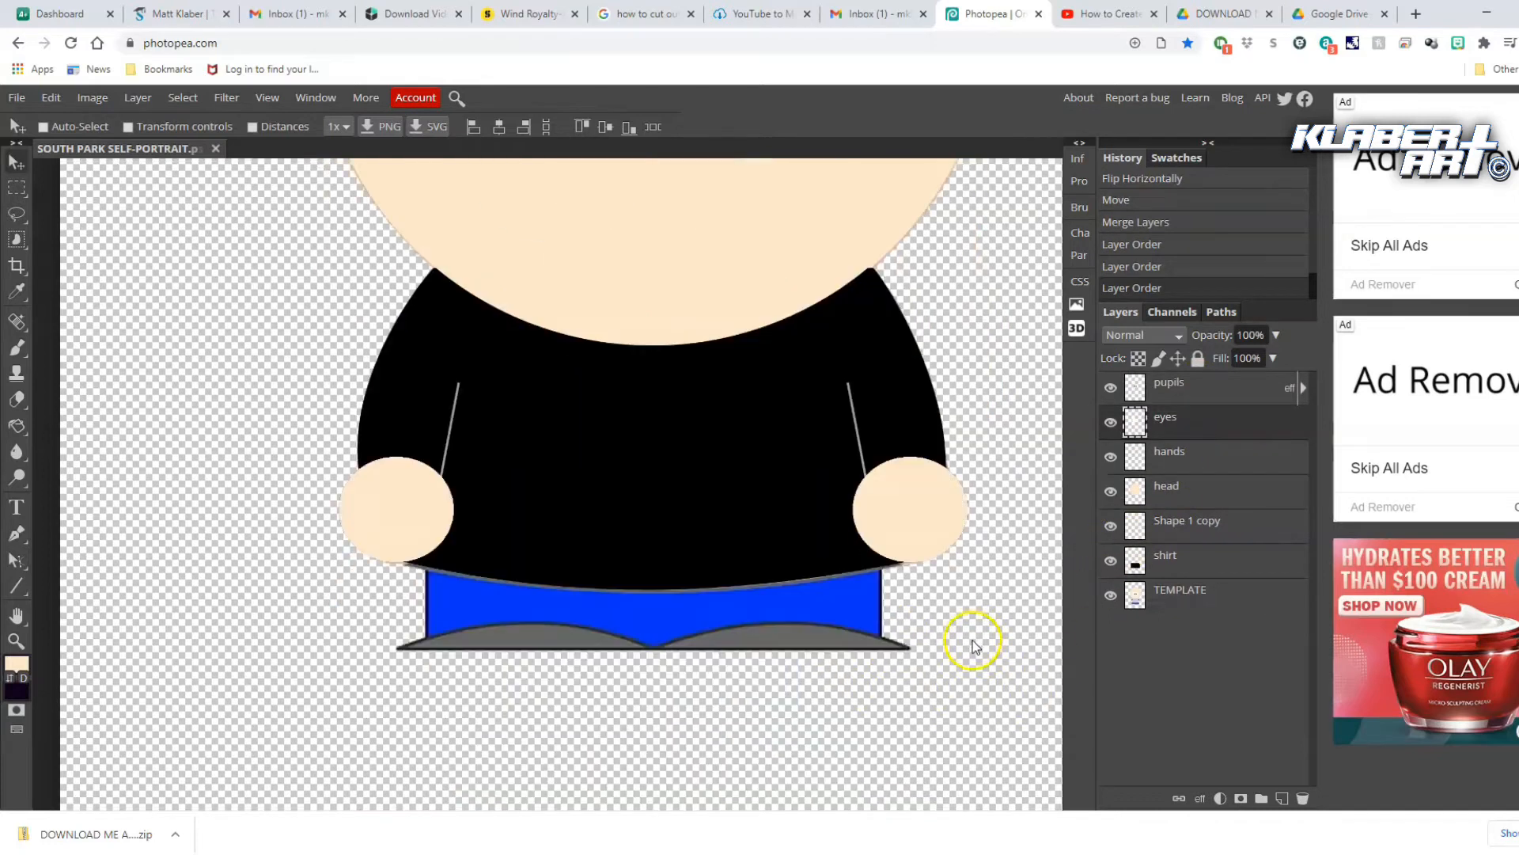
scroll(966, 633, "up", 2)
left_click(1111, 595)
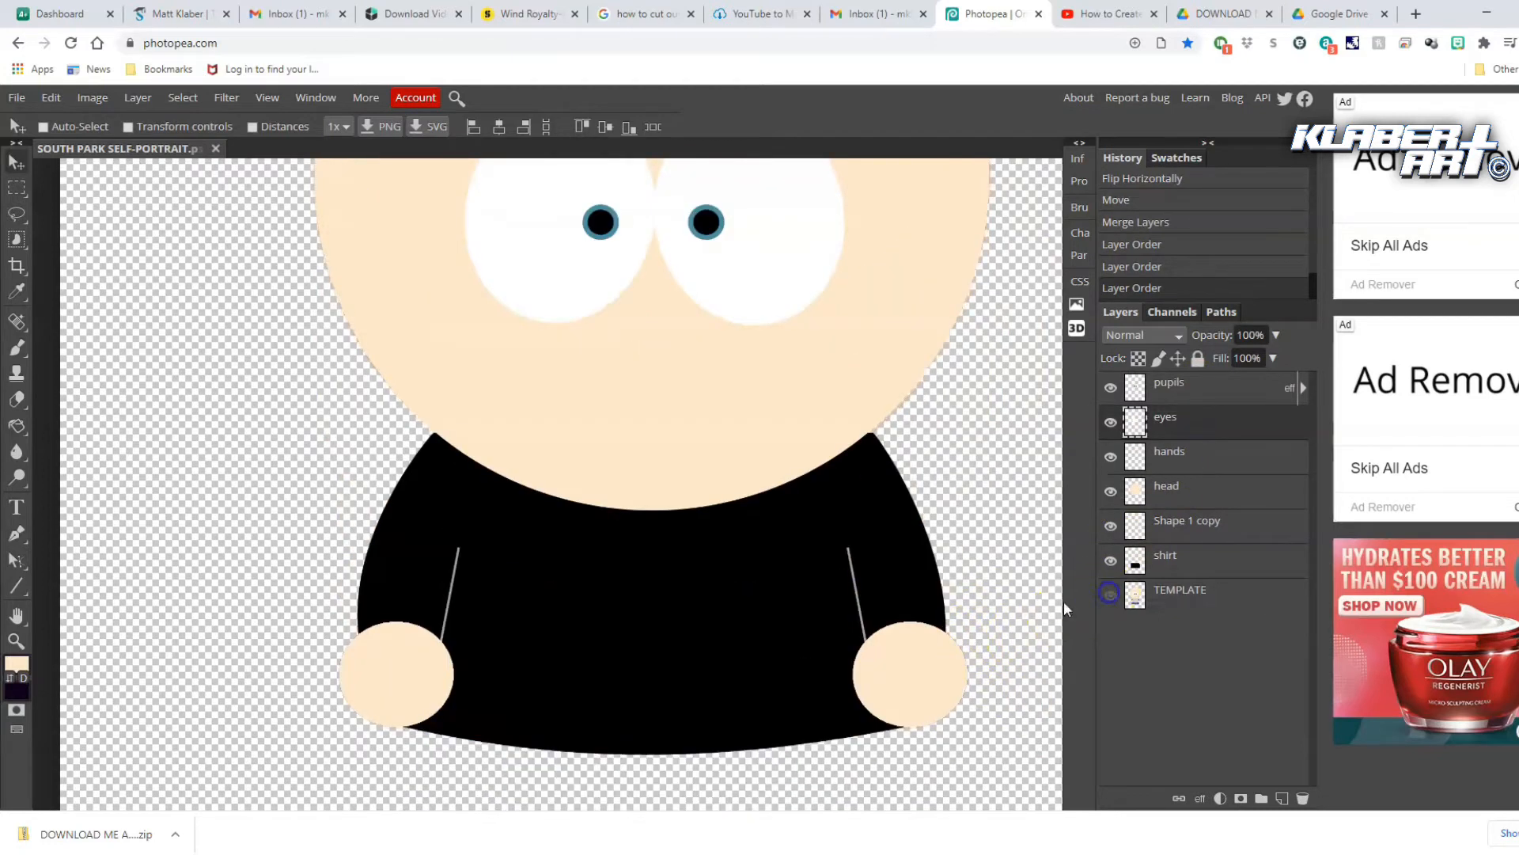
scroll(892, 617, "up", 5)
scroll(891, 618, "down", 4)
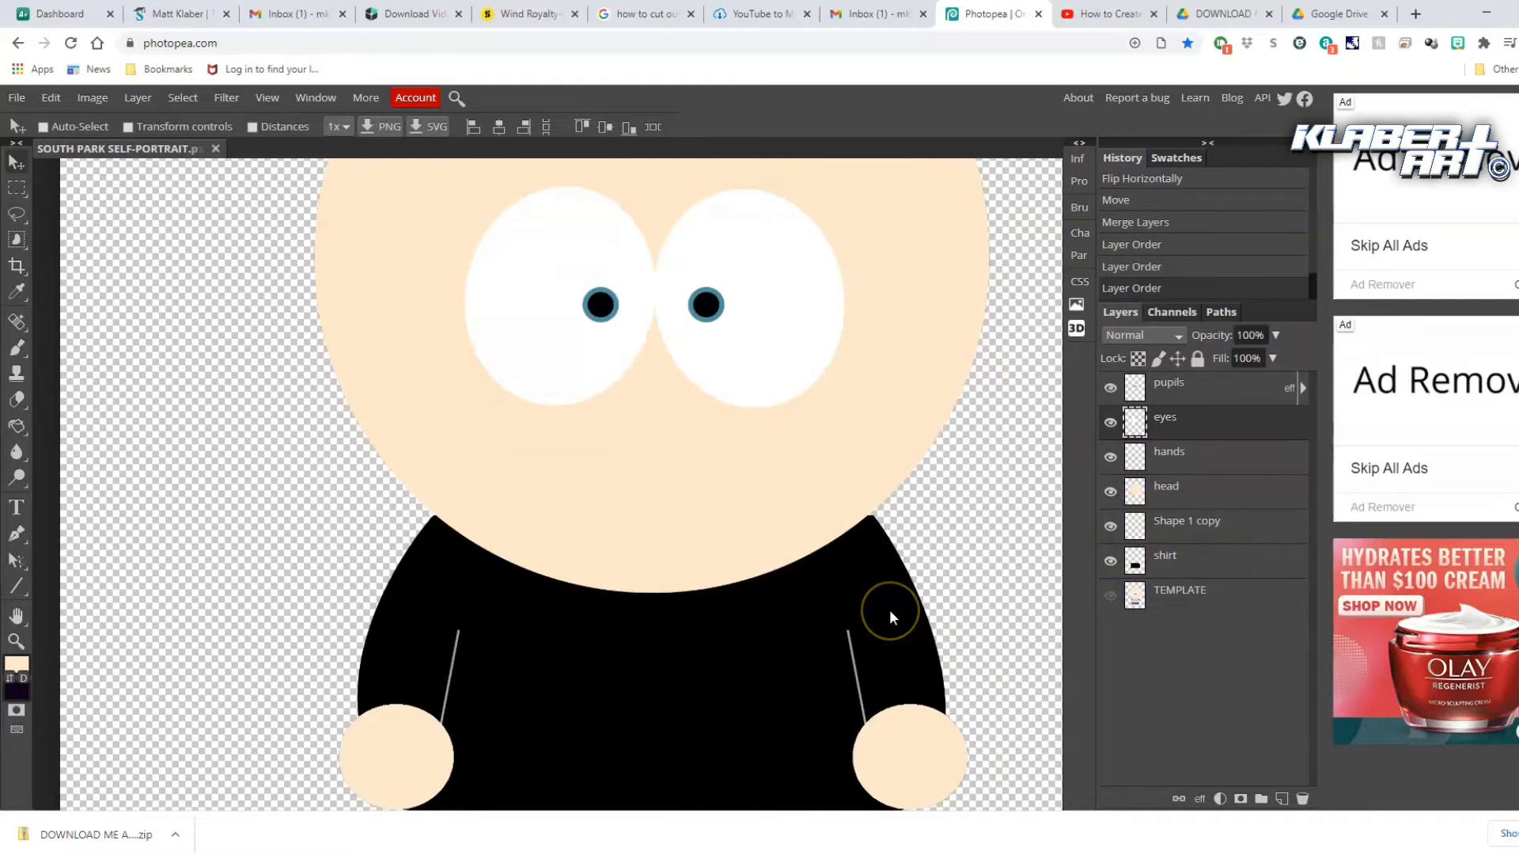
left_click(266, 97)
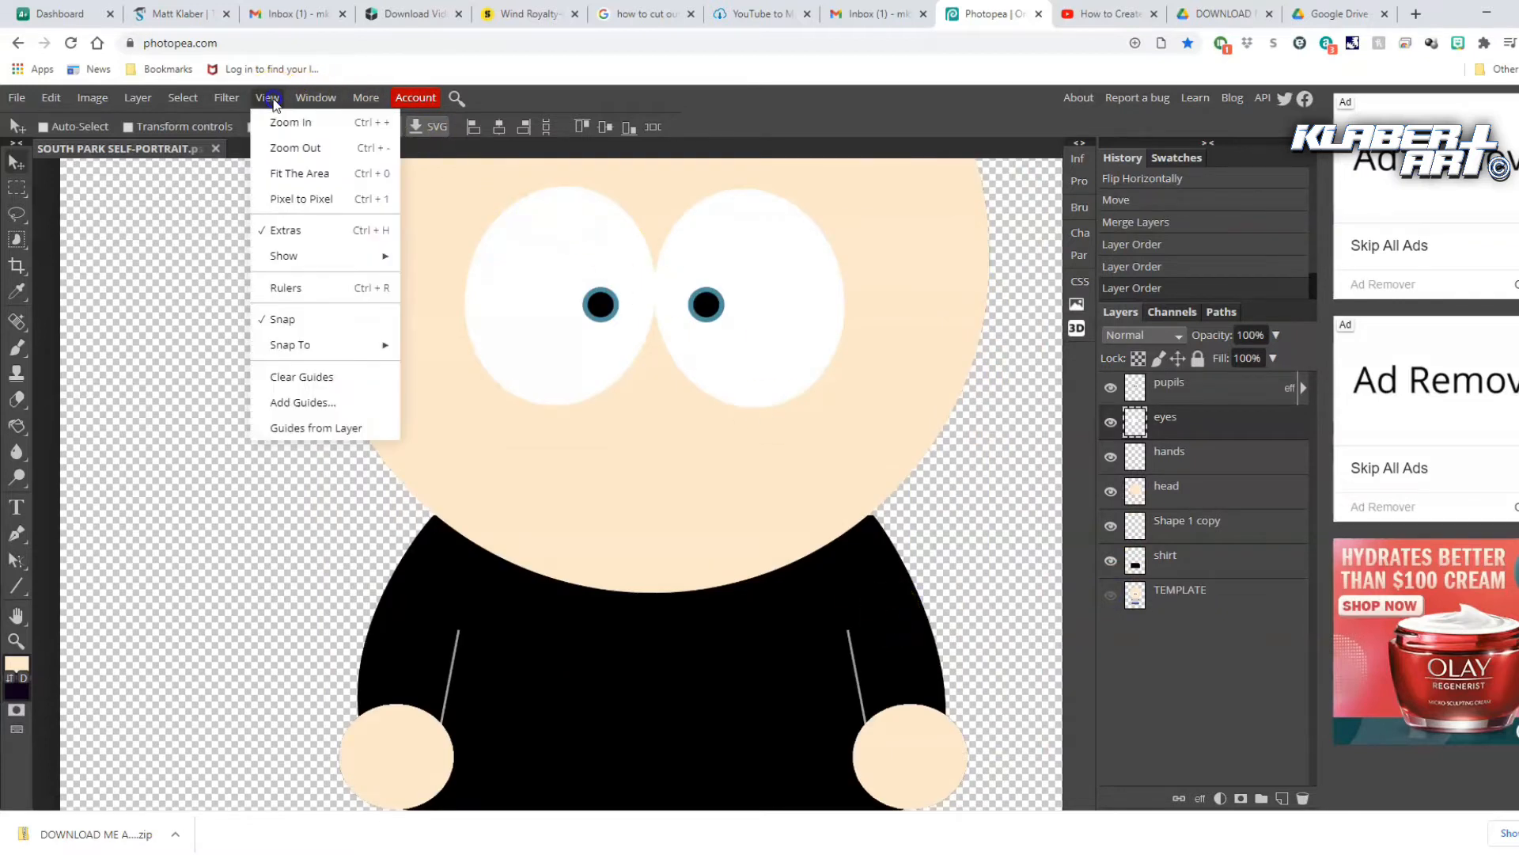
left_click(280, 152)
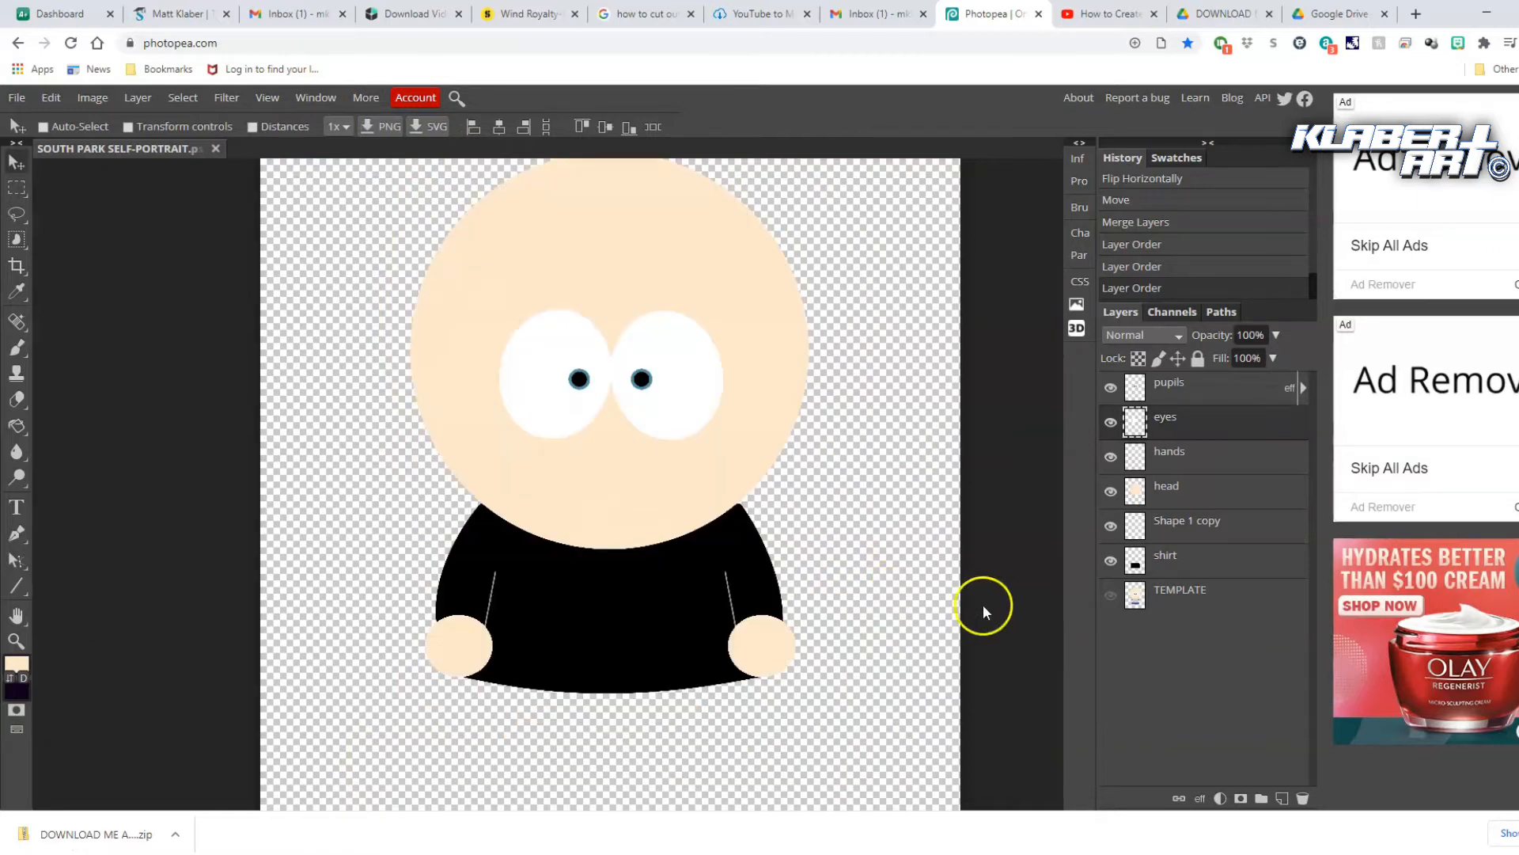
Hide the pupils, eyes, hands, head, Shape 1 copy and shirt layers and show the TEMPLATE layer
left_click(1110, 389)
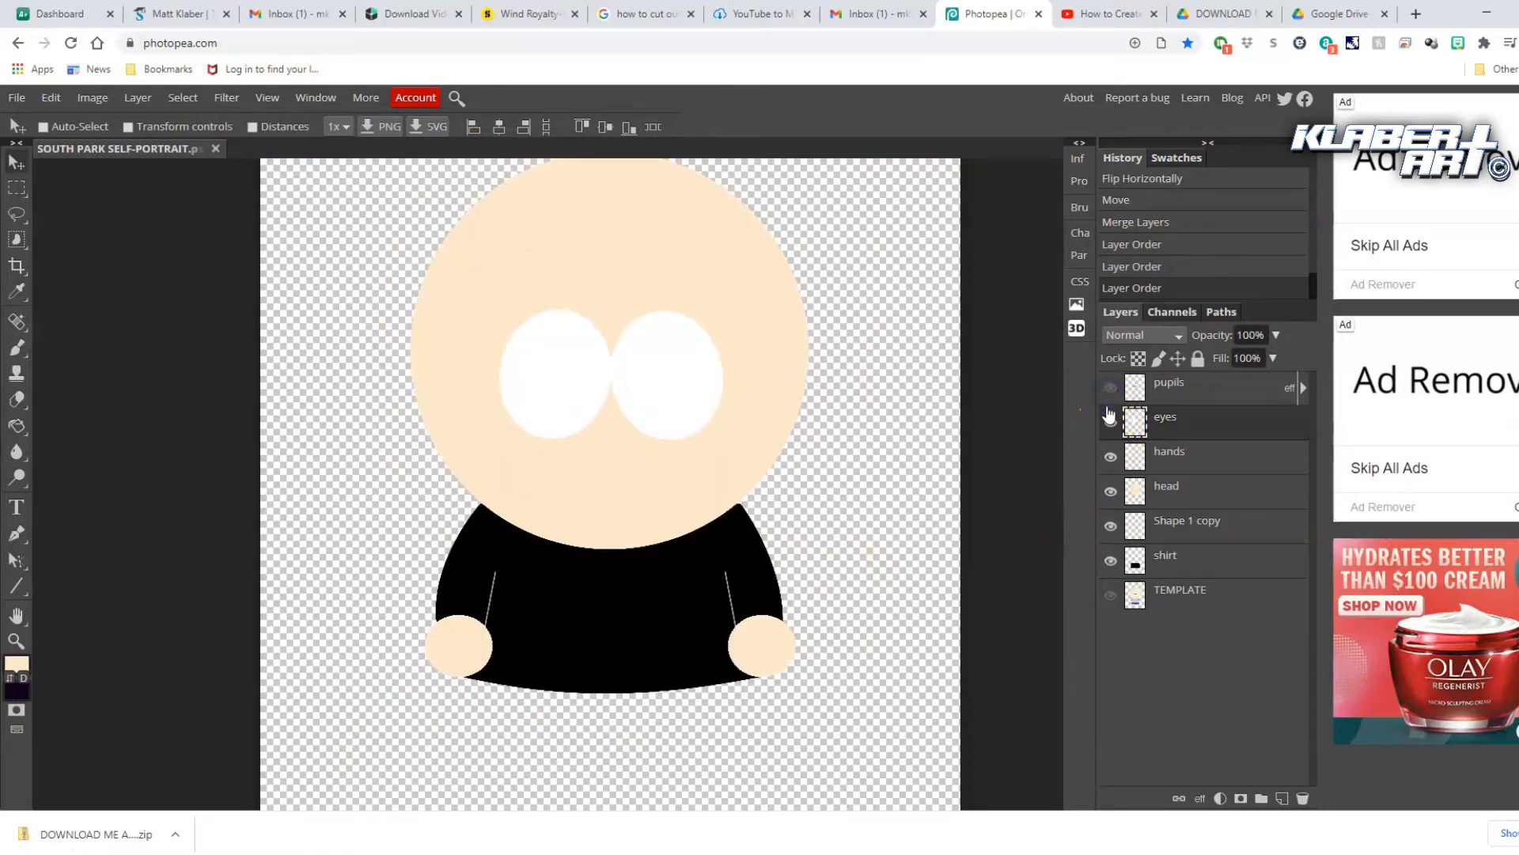
left_click(1110, 420)
left_click(1110, 457)
left_click(1111, 491)
left_click(1111, 528)
left_click(1111, 562)
left_click(1111, 595)
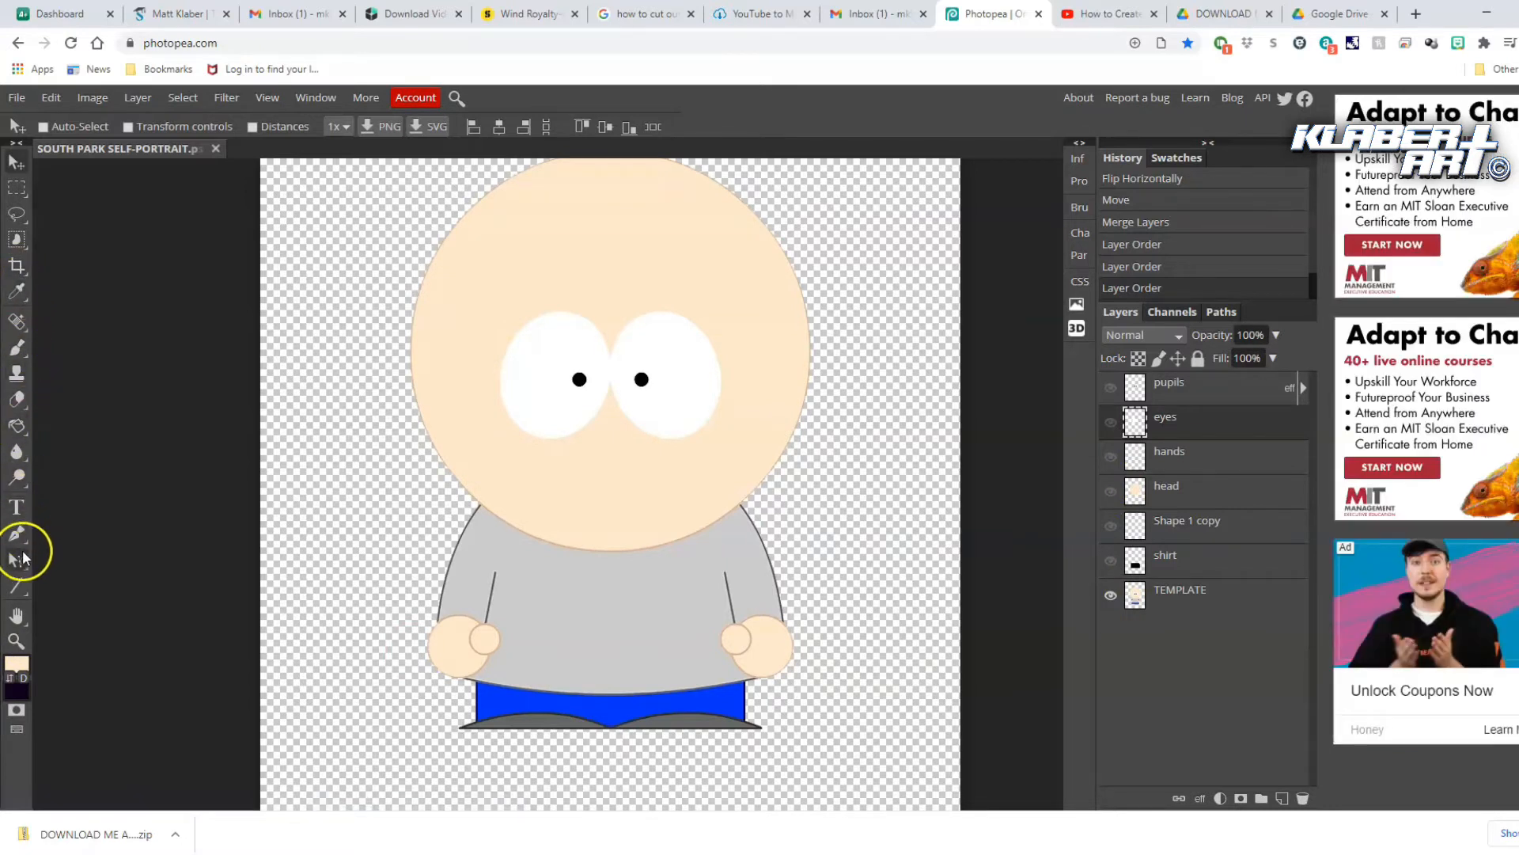
Draw a rectangle covering the template's blue pants, extending slightly up under the shirt and down to the shoe soles
left_click(16, 586)
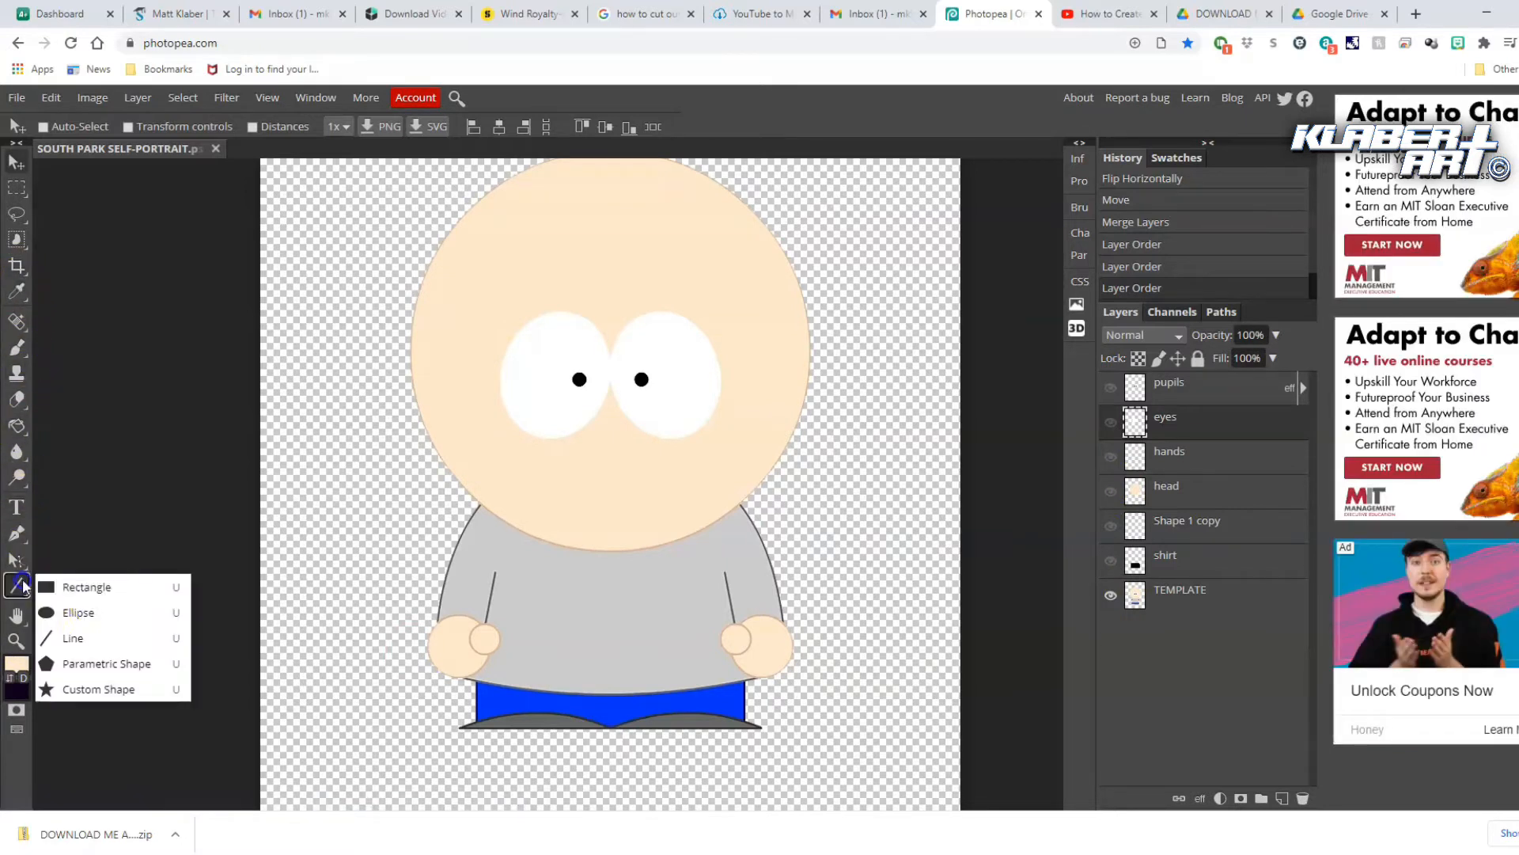
left_click(99, 590)
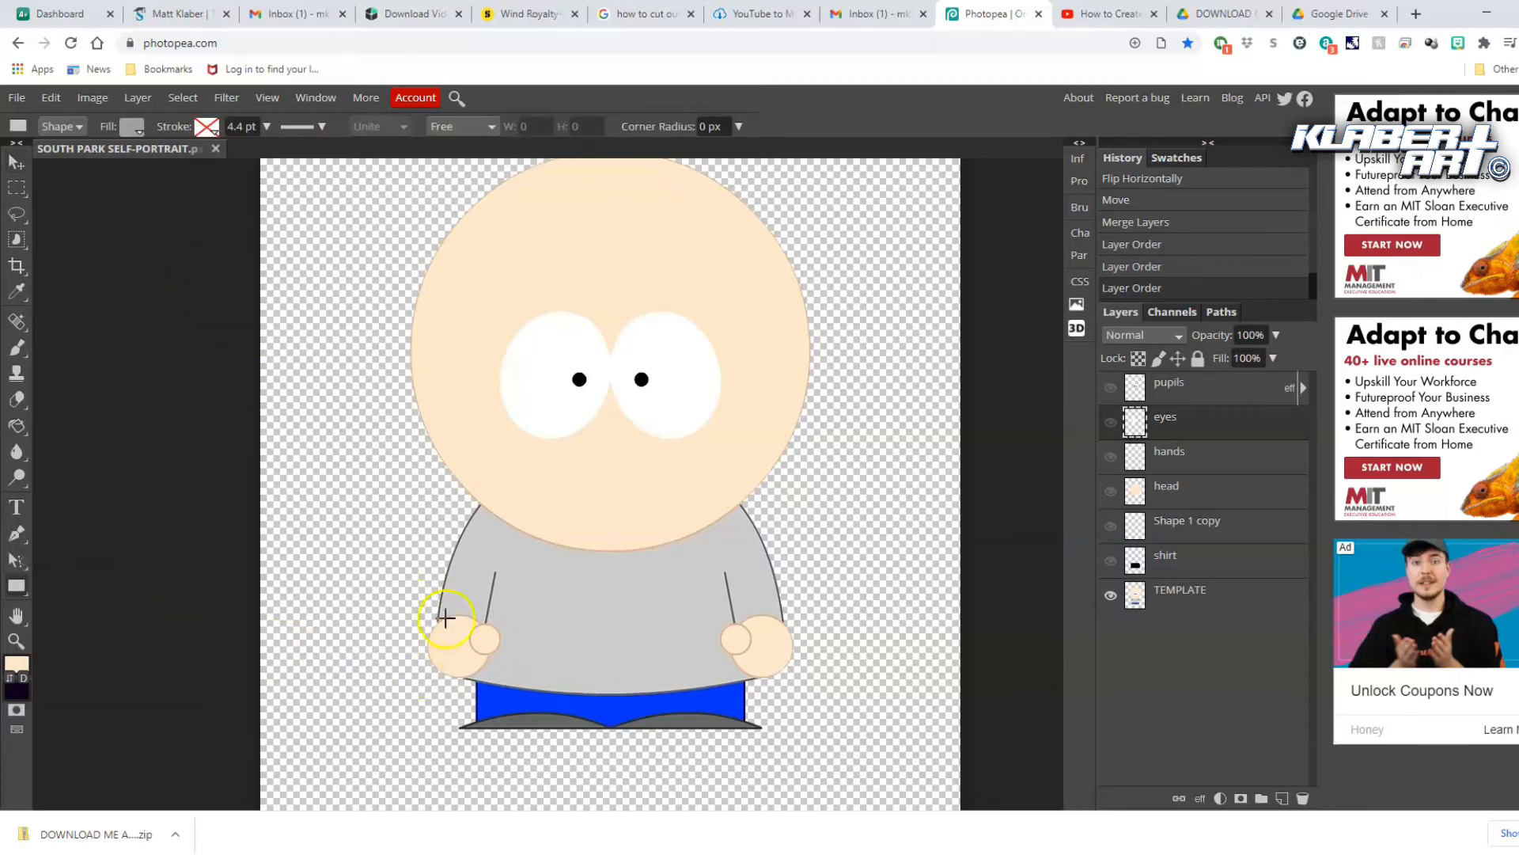
left_click_drag(477, 667, 744, 728)
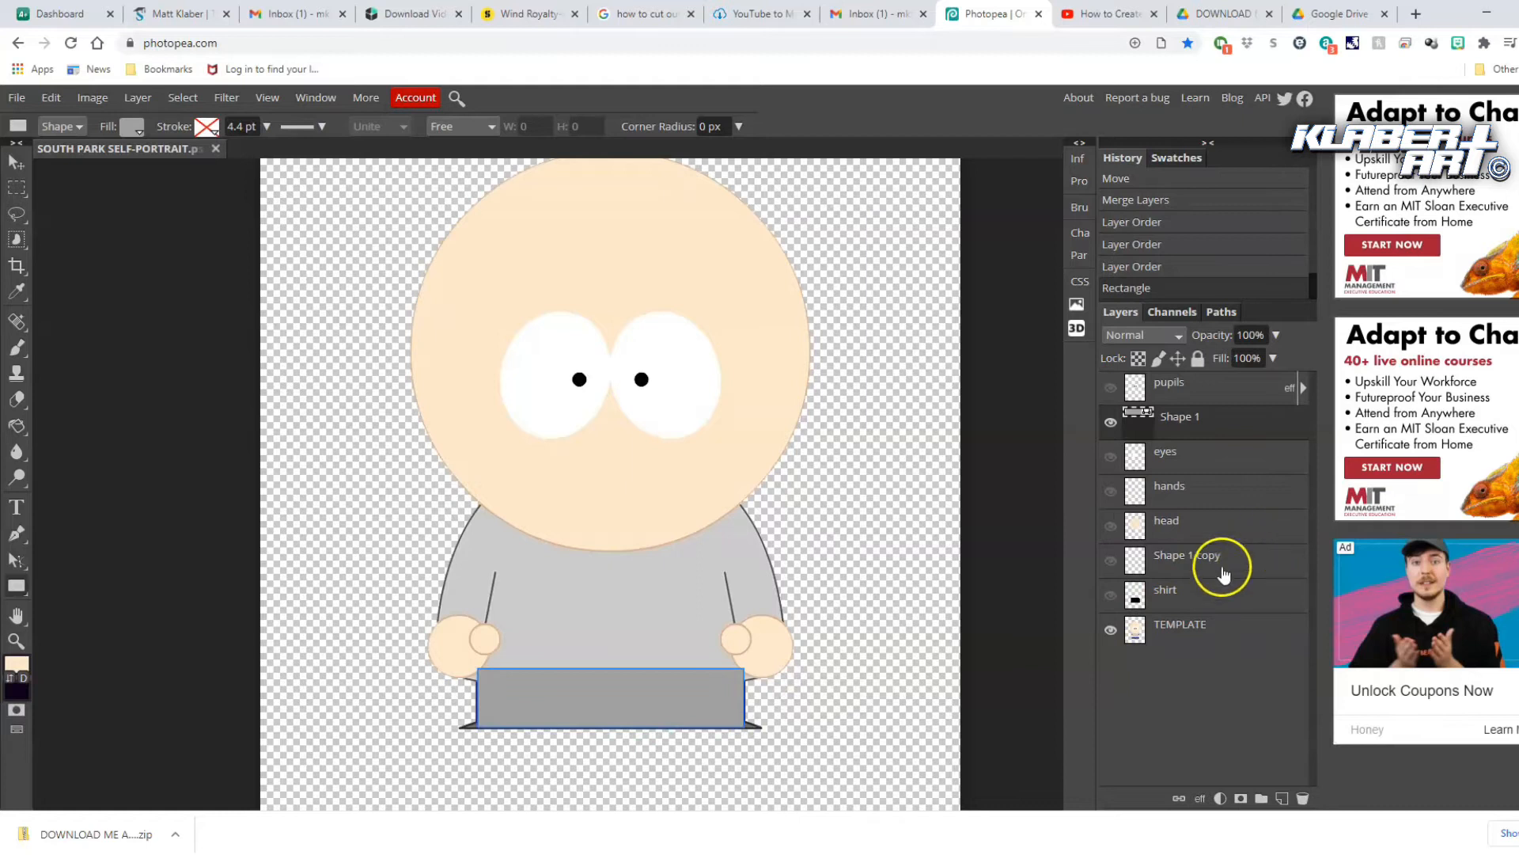
Change the pants rectangle's fill to a muted medium blue
left_click(128, 128)
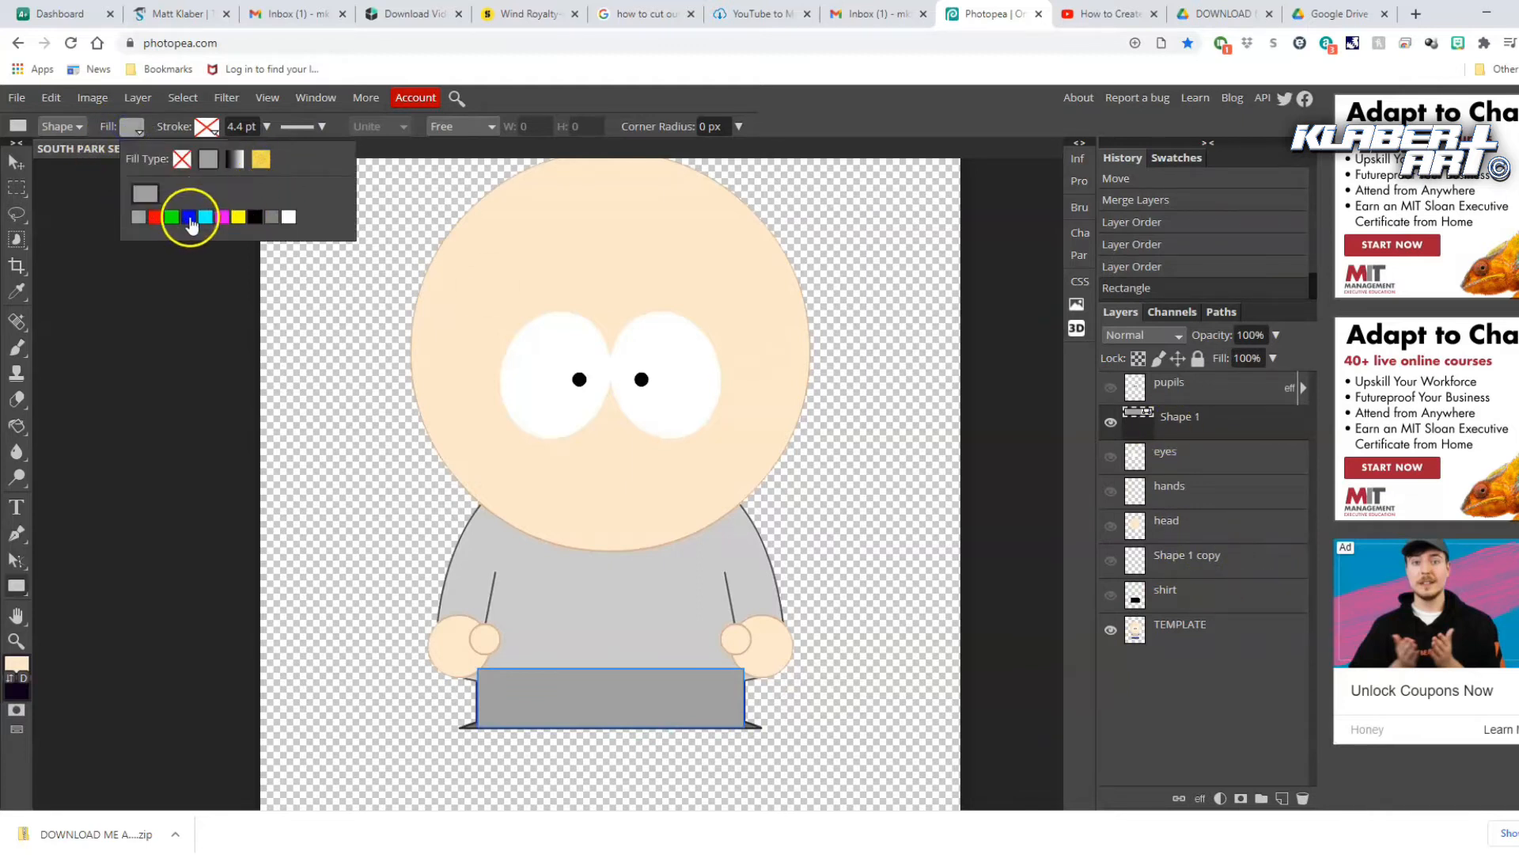
left_click(147, 197)
mouse_move(330, 380)
left_mouse_down()
mouse_move(326, 275)
mouse_move(246, 269)
left_mouse_up()
left_click(252, 278)
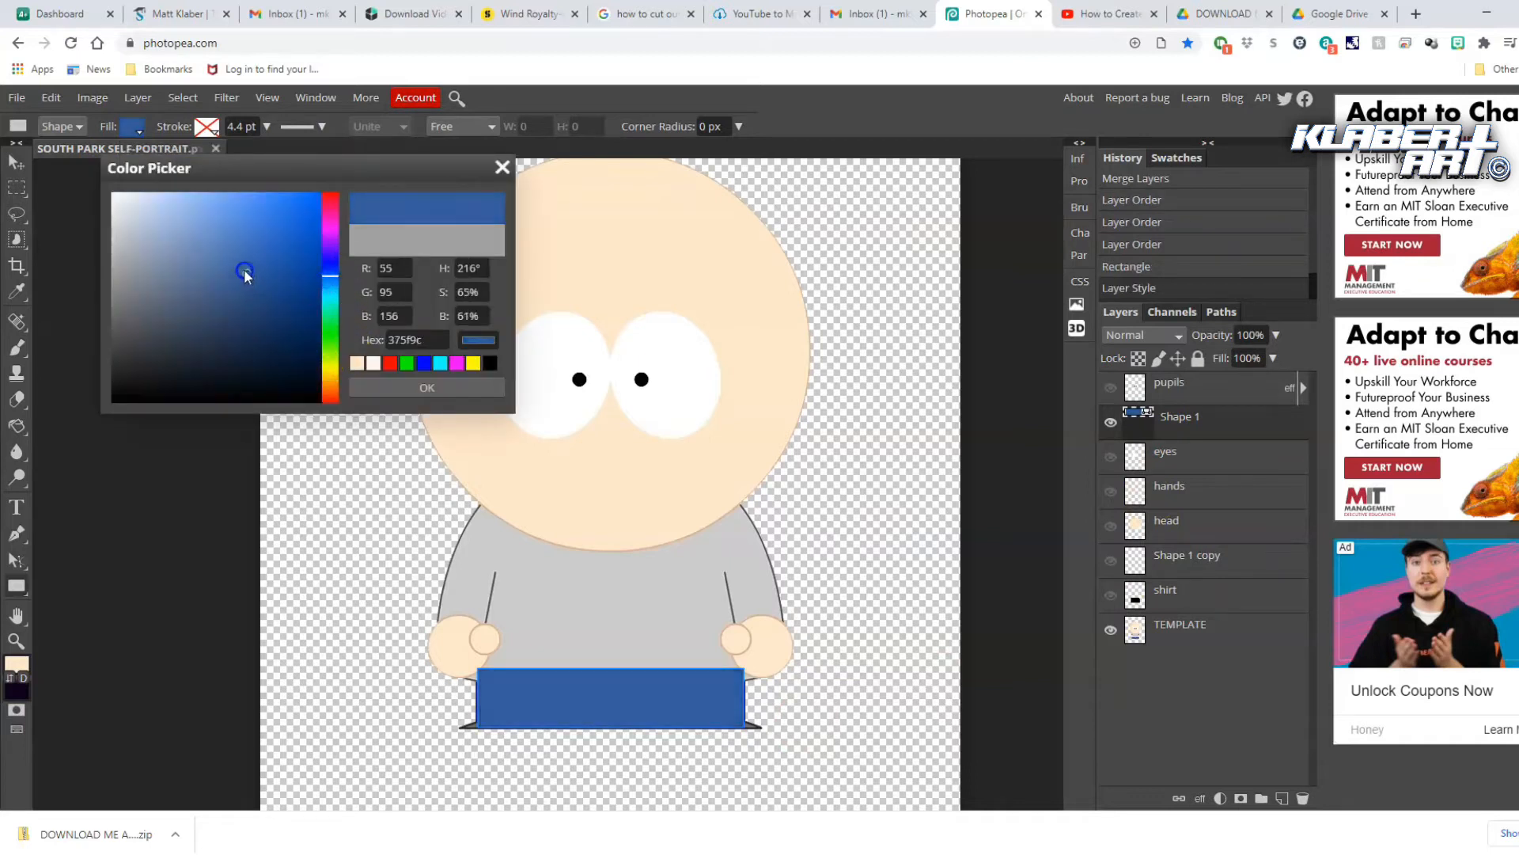
left_click(464, 387)
Rasterize the blue rectangle's layer and rename it "pants"
right_click(1218, 430)
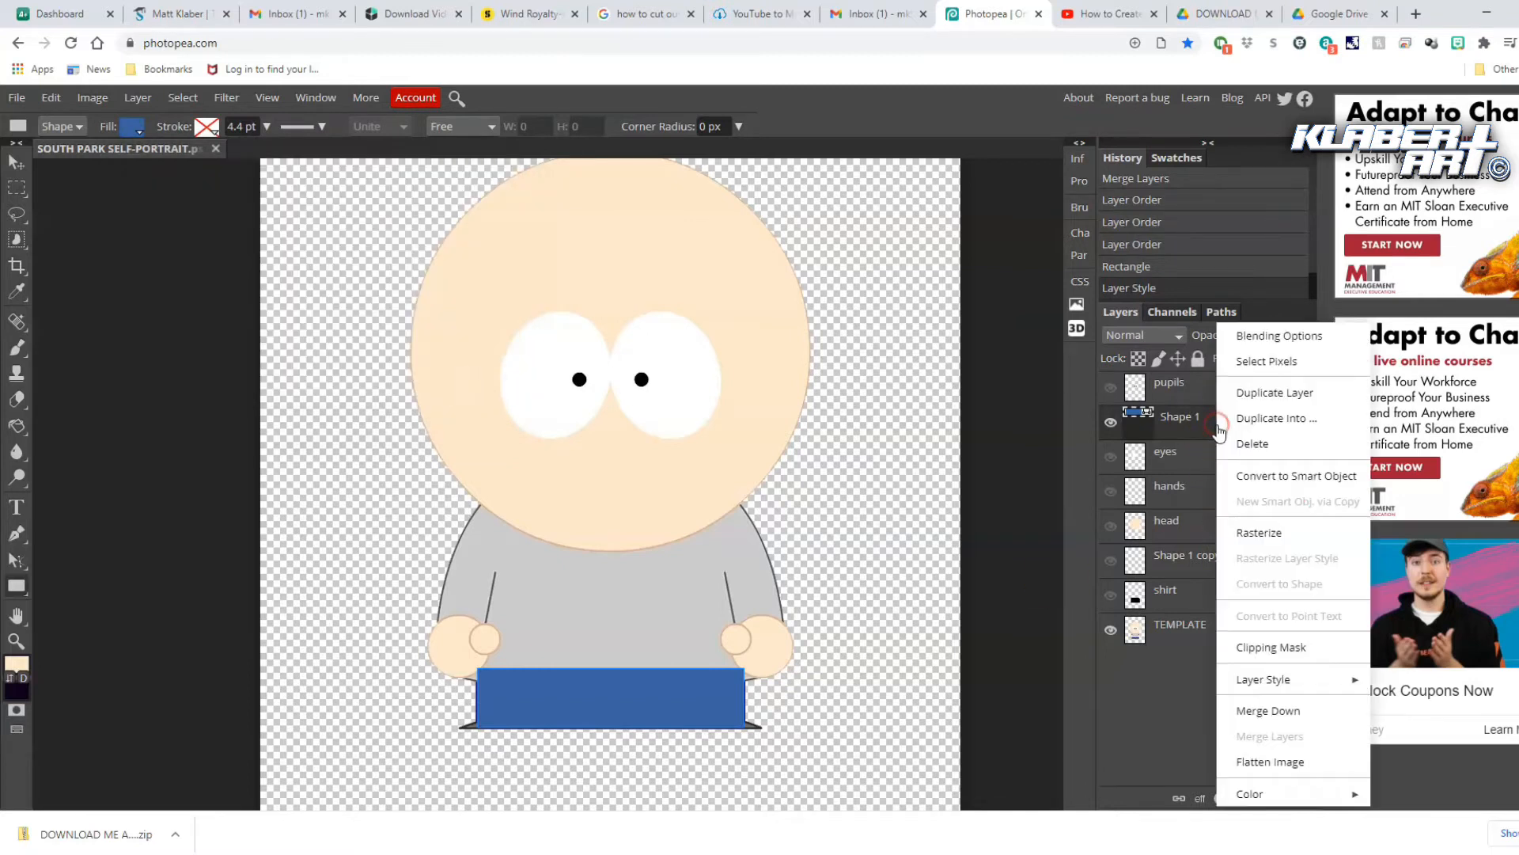
left_click(1267, 536)
double_click(1171, 420)
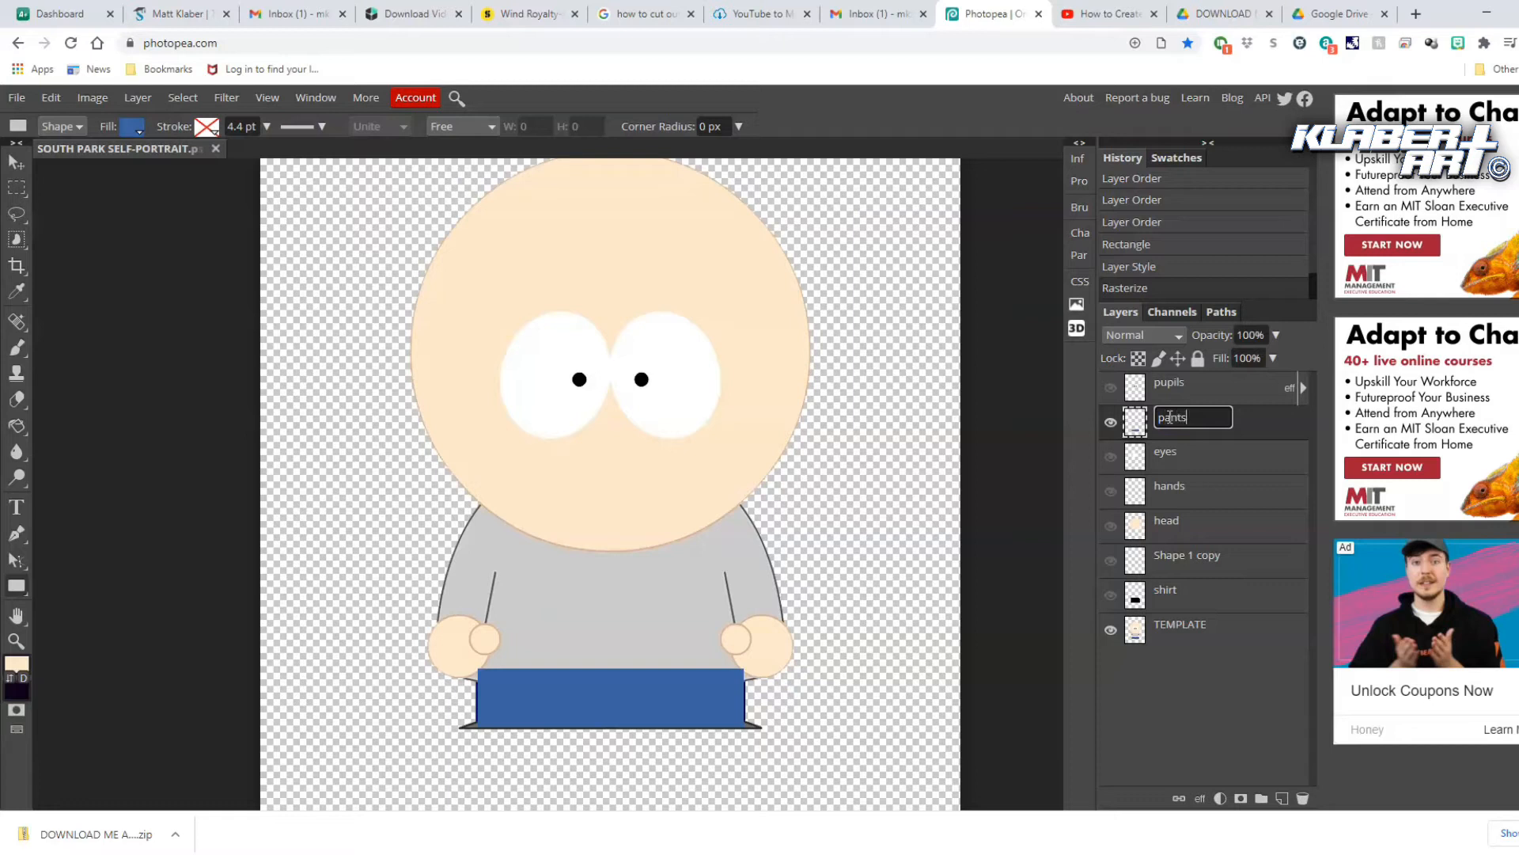
Move the pants layer directly beneath shirt and show all body-part layers, checking the figure with and without TEMPLATE
left_click_drag(1266, 426, 1270, 614)
left_click(1196, 590)
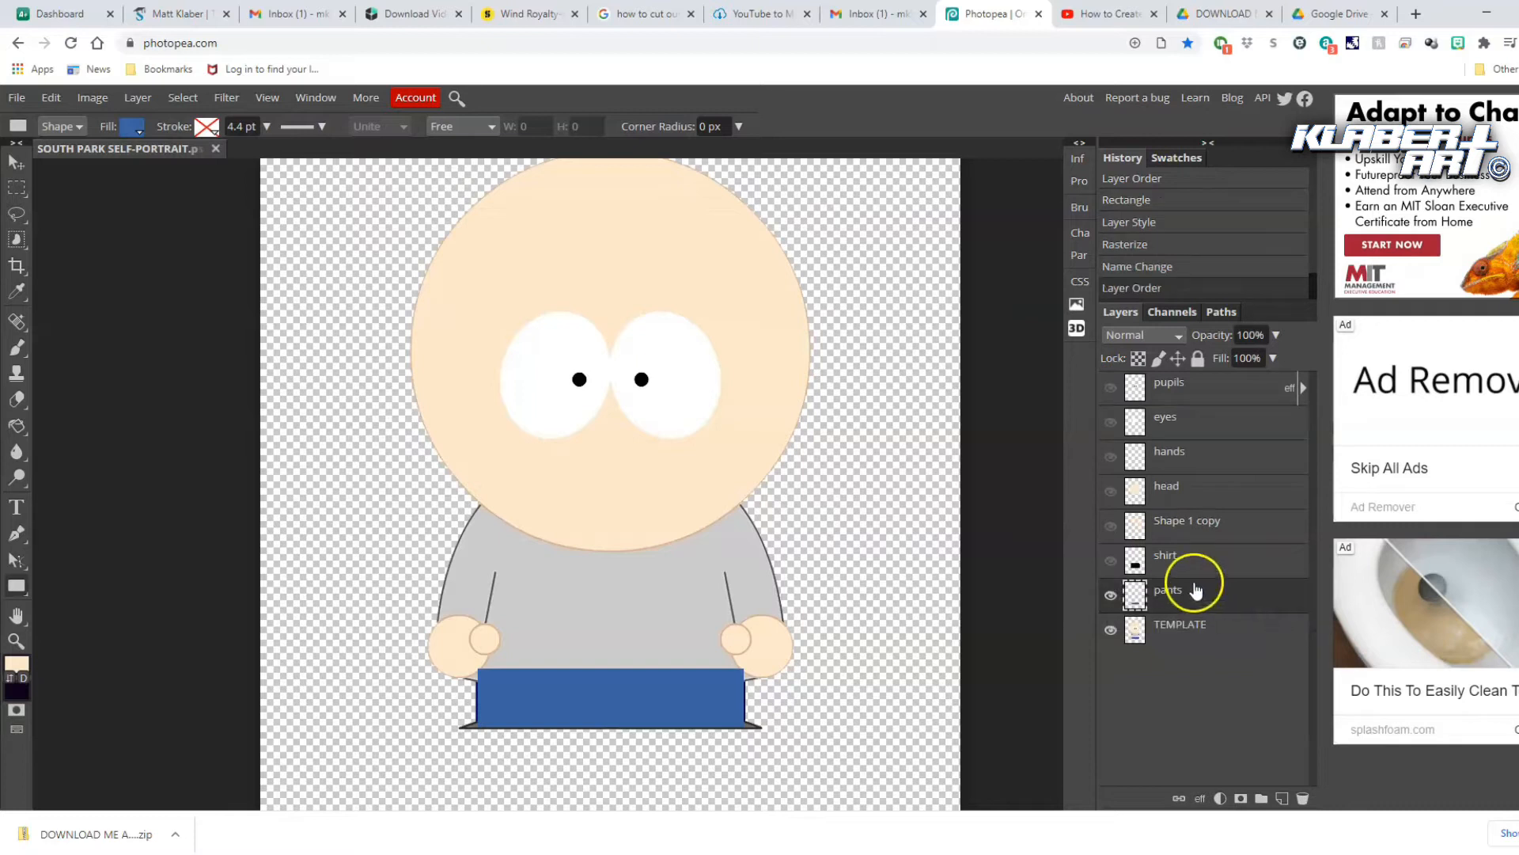
left_click(1111, 560)
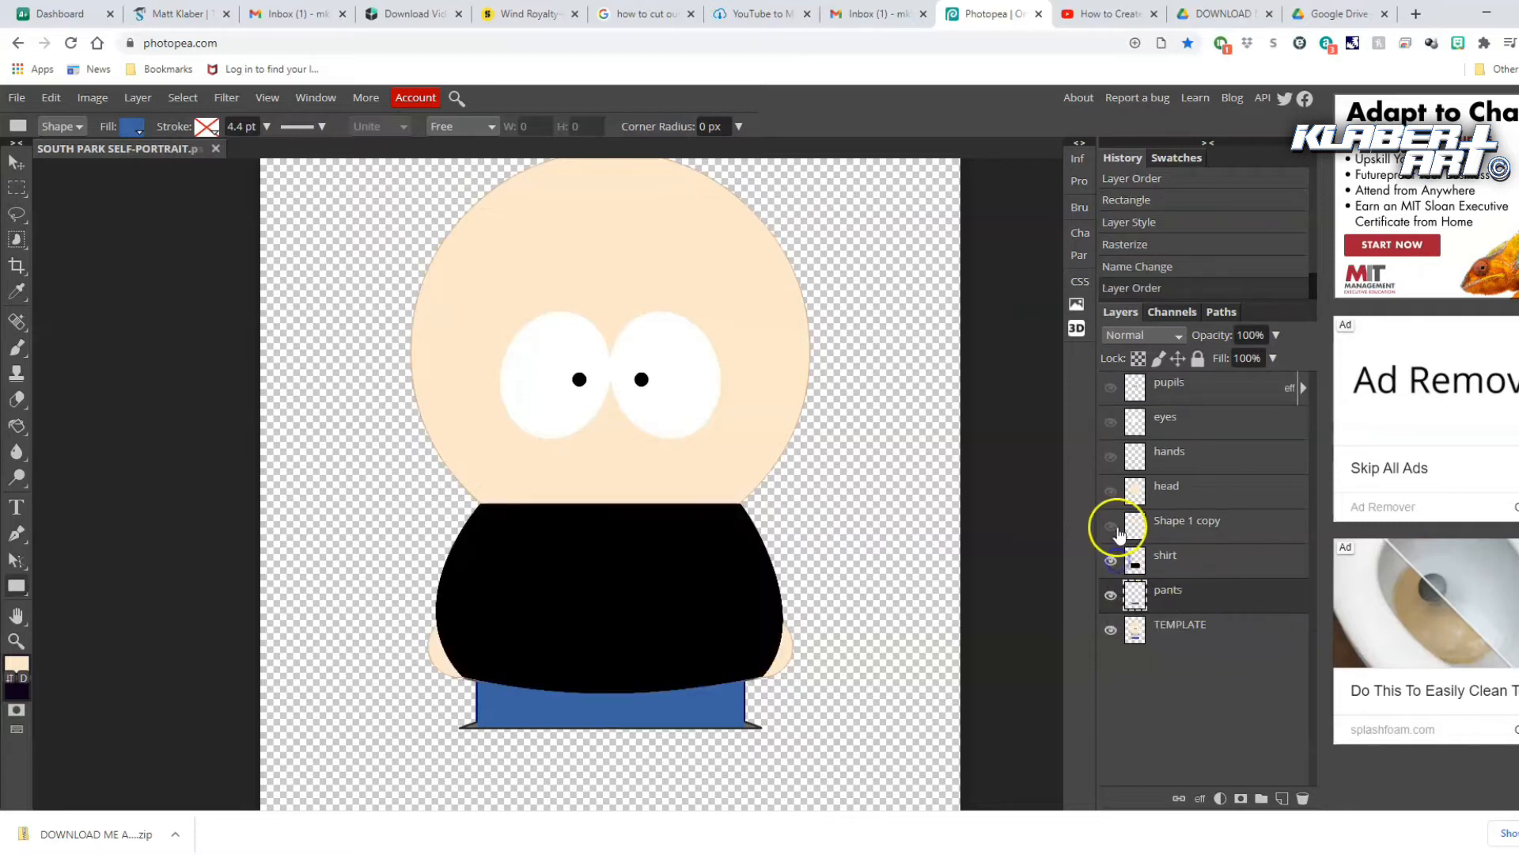
left_click(1111, 524)
left_click(1111, 491)
left_click(1111, 456)
left_click(1111, 422)
left_click(1111, 387)
left_click(1111, 630)
left_click(1111, 631)
Hide every layer except TEMPLATE and select the TEMPLATE layer
left_click(1111, 595)
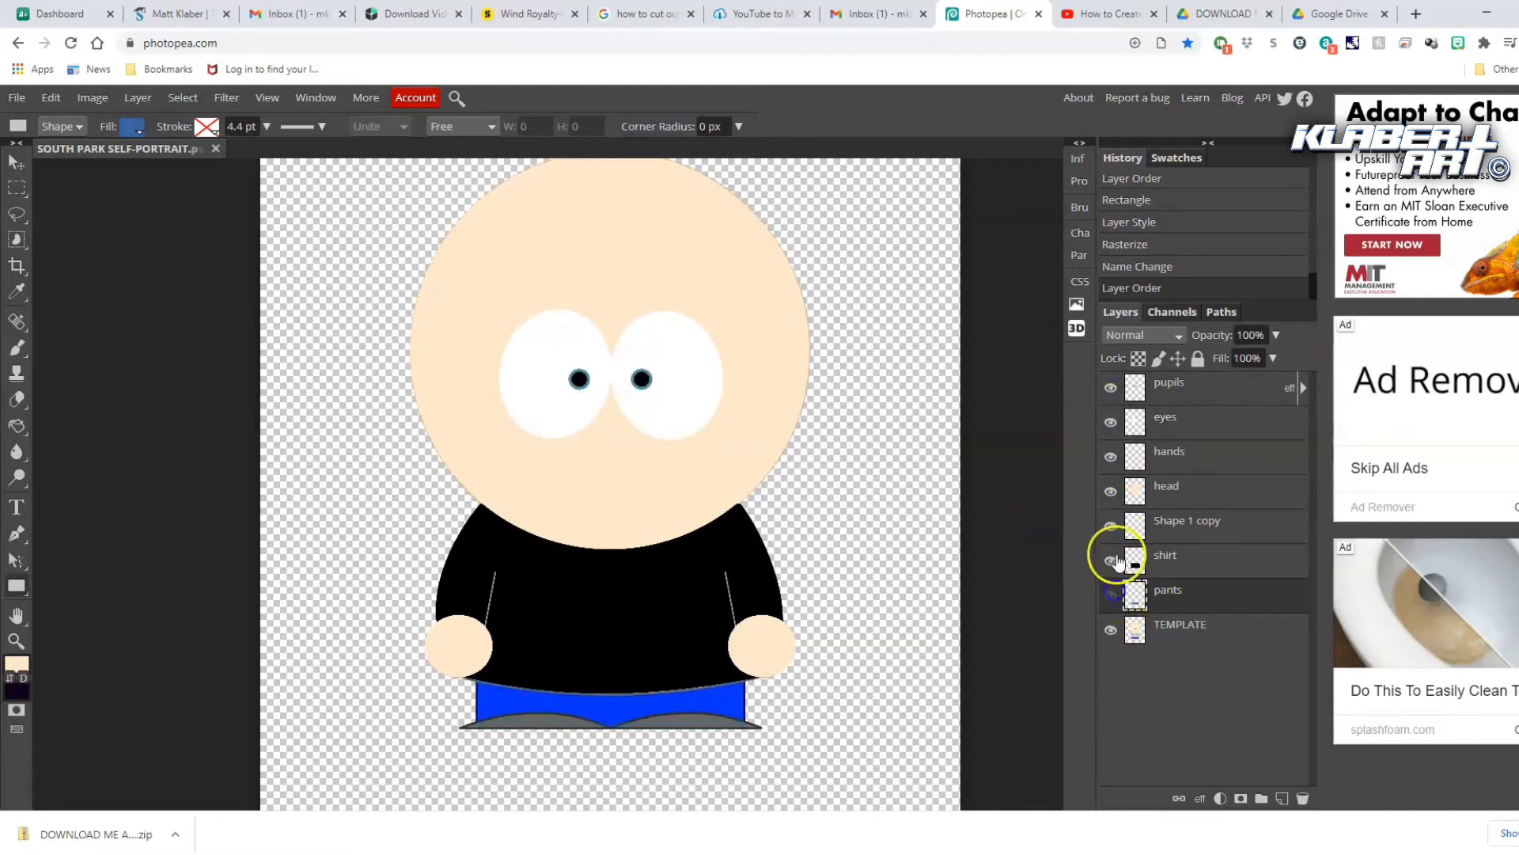
left_click(1111, 560)
left_click(1111, 457)
left_click(1111, 422)
left_click(1111, 387)
left_click(1195, 628)
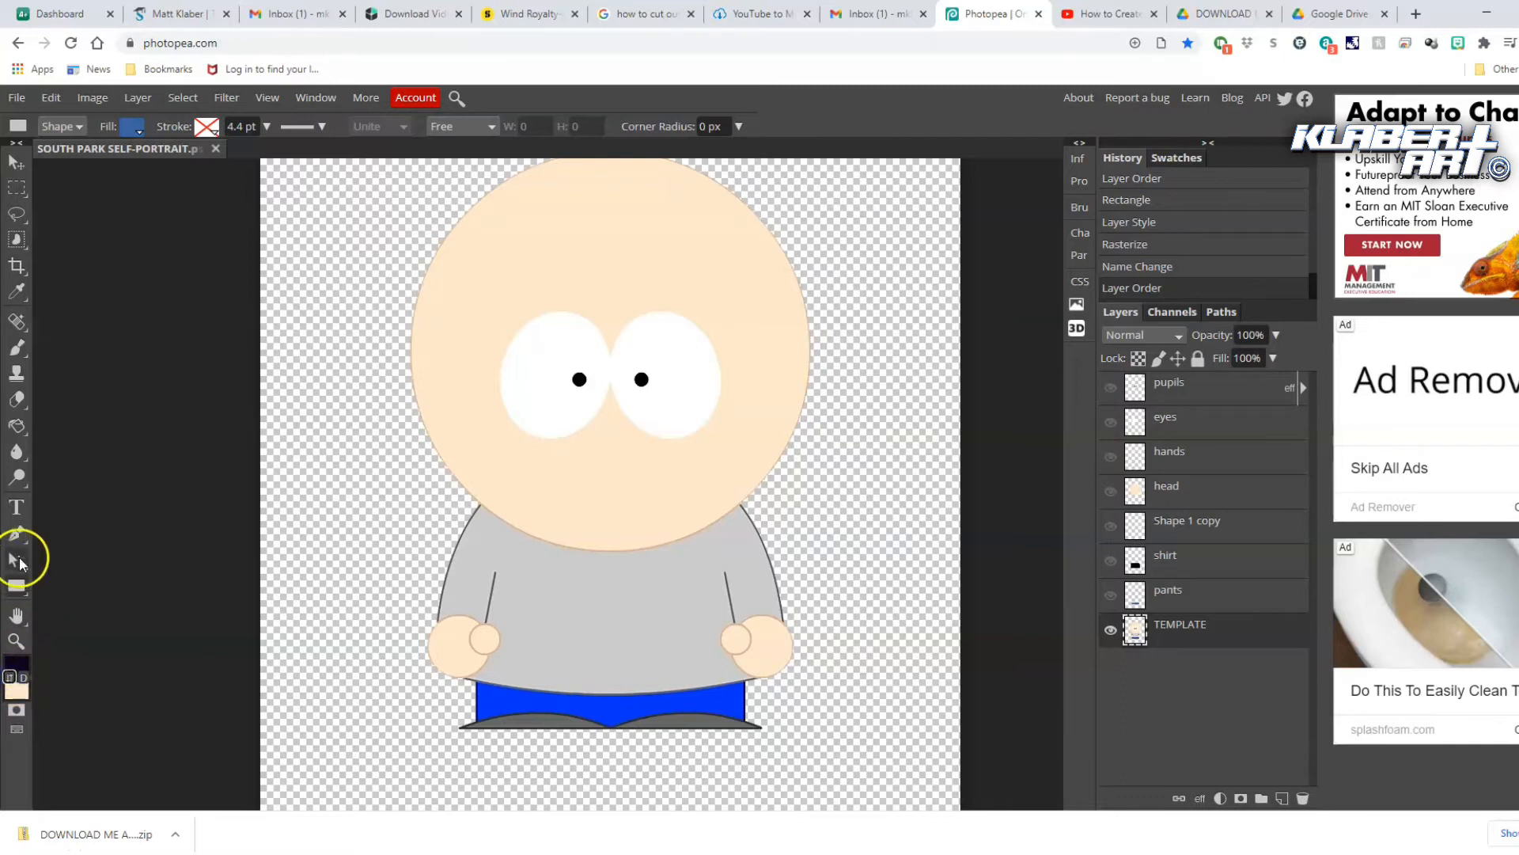
Draw an ellipse exactly over the small thumb circle on the template's left-side hand
right_click(17, 590)
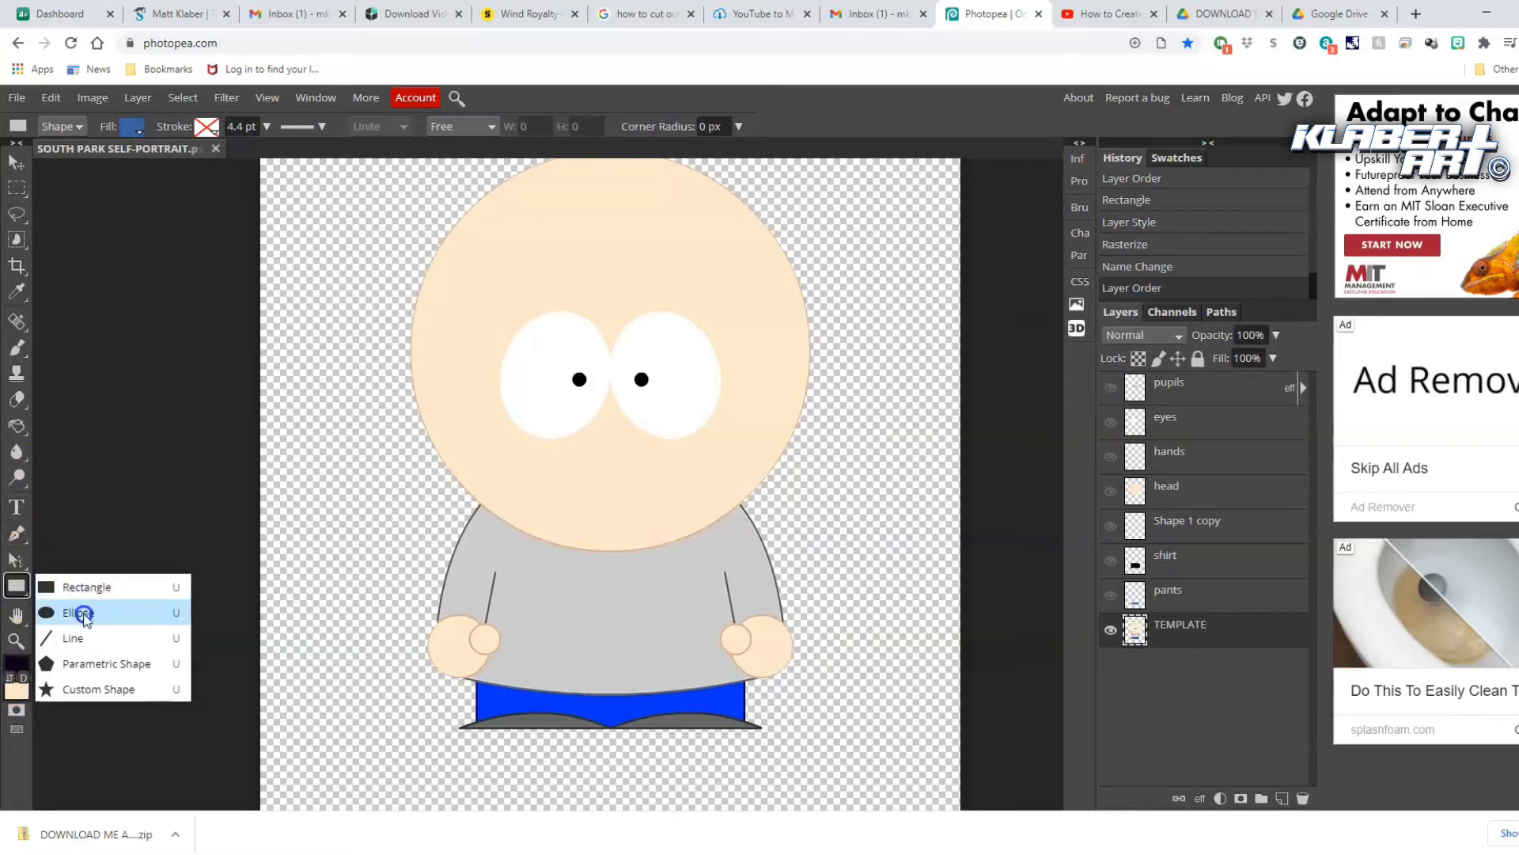
left_click(79, 622)
left_click(16, 640)
left_click(504, 671)
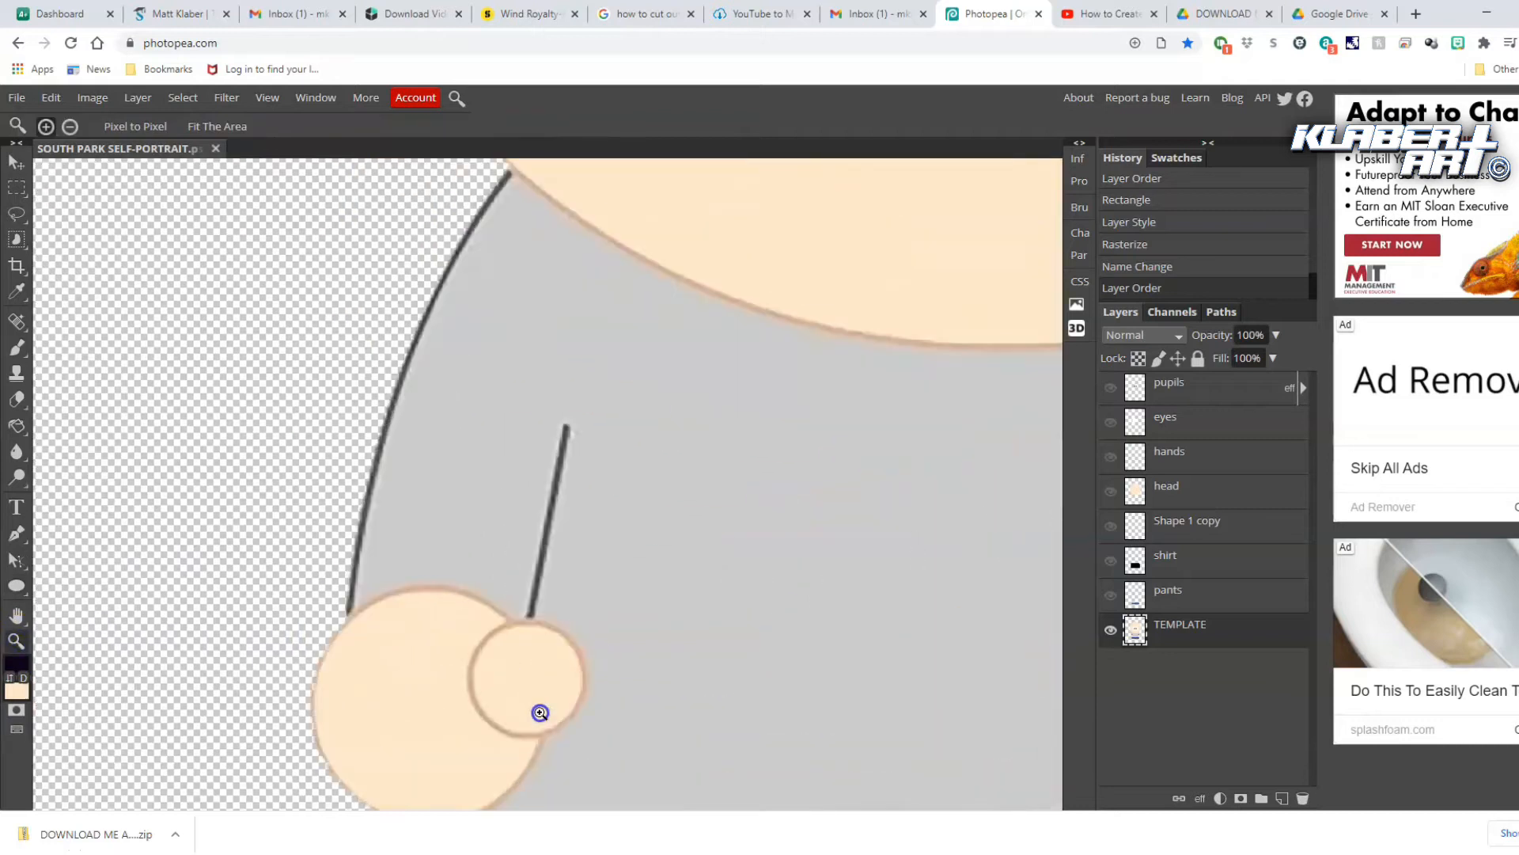
left_click(577, 668)
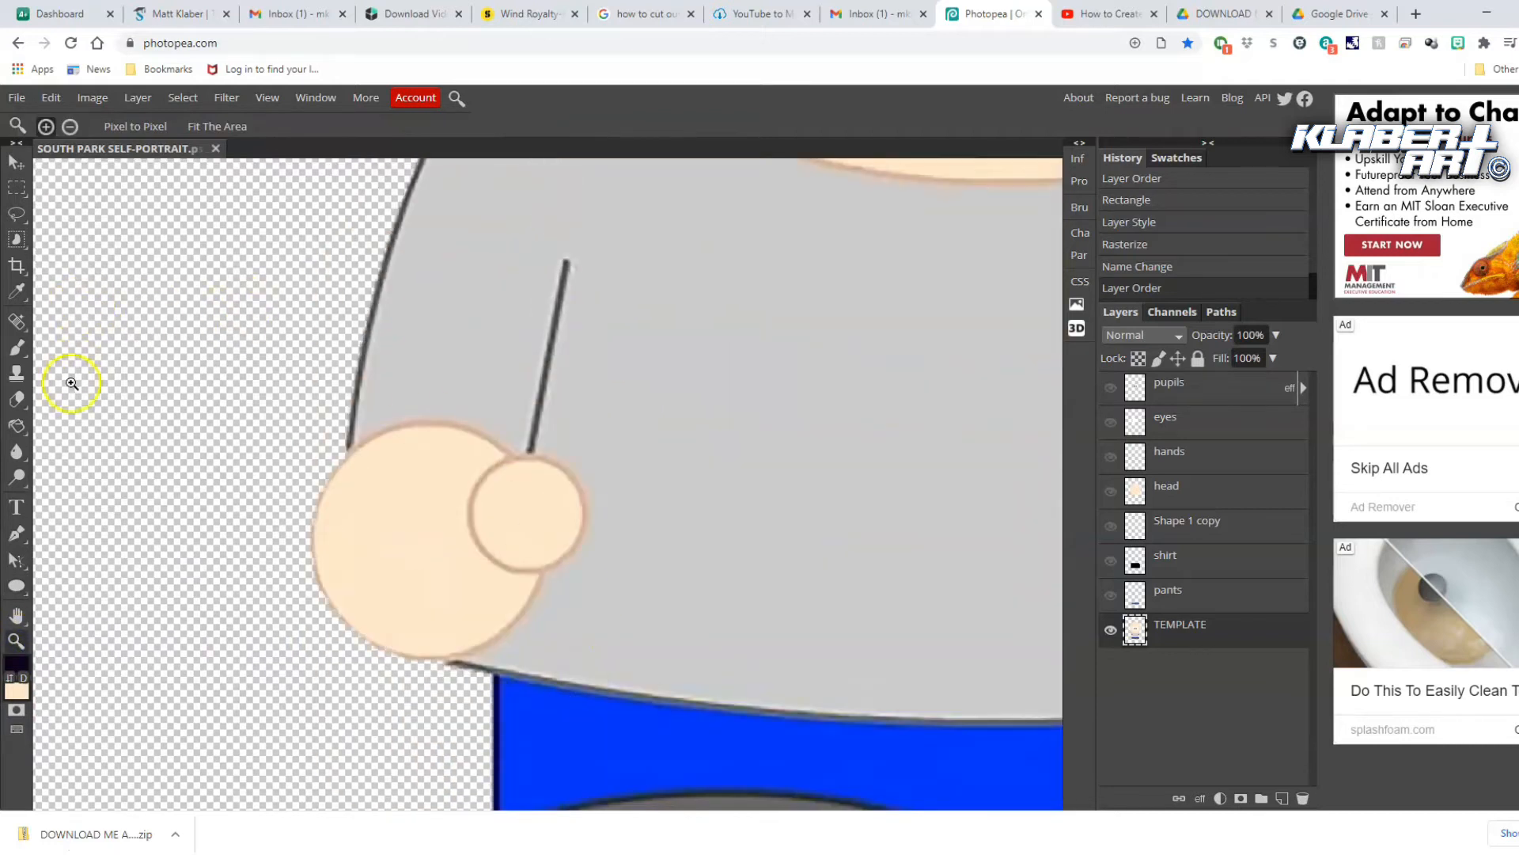
left_click(17, 586)
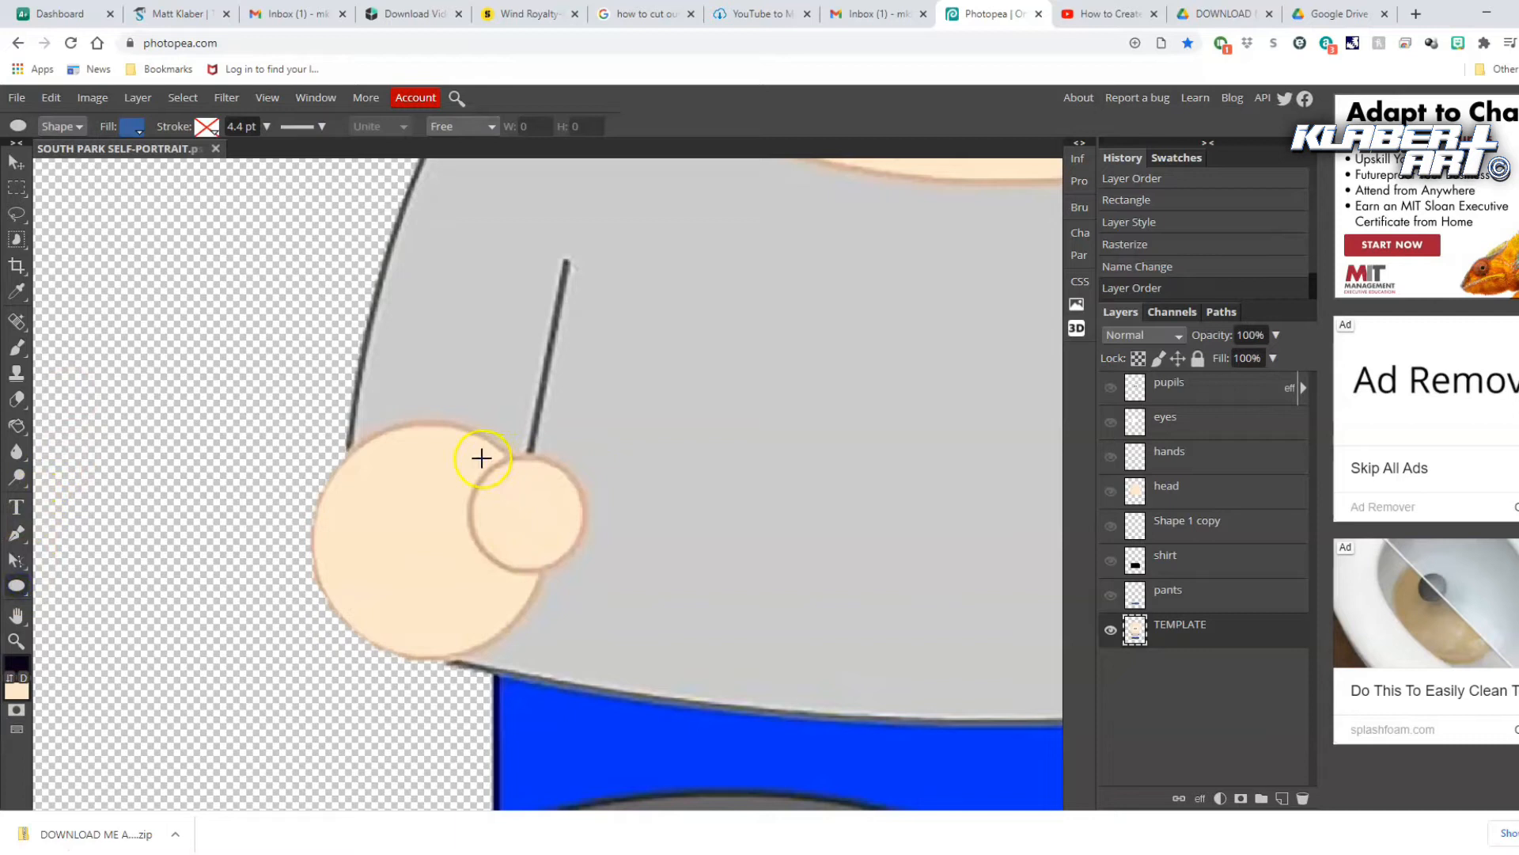
left_click_drag(468, 456, 586, 571)
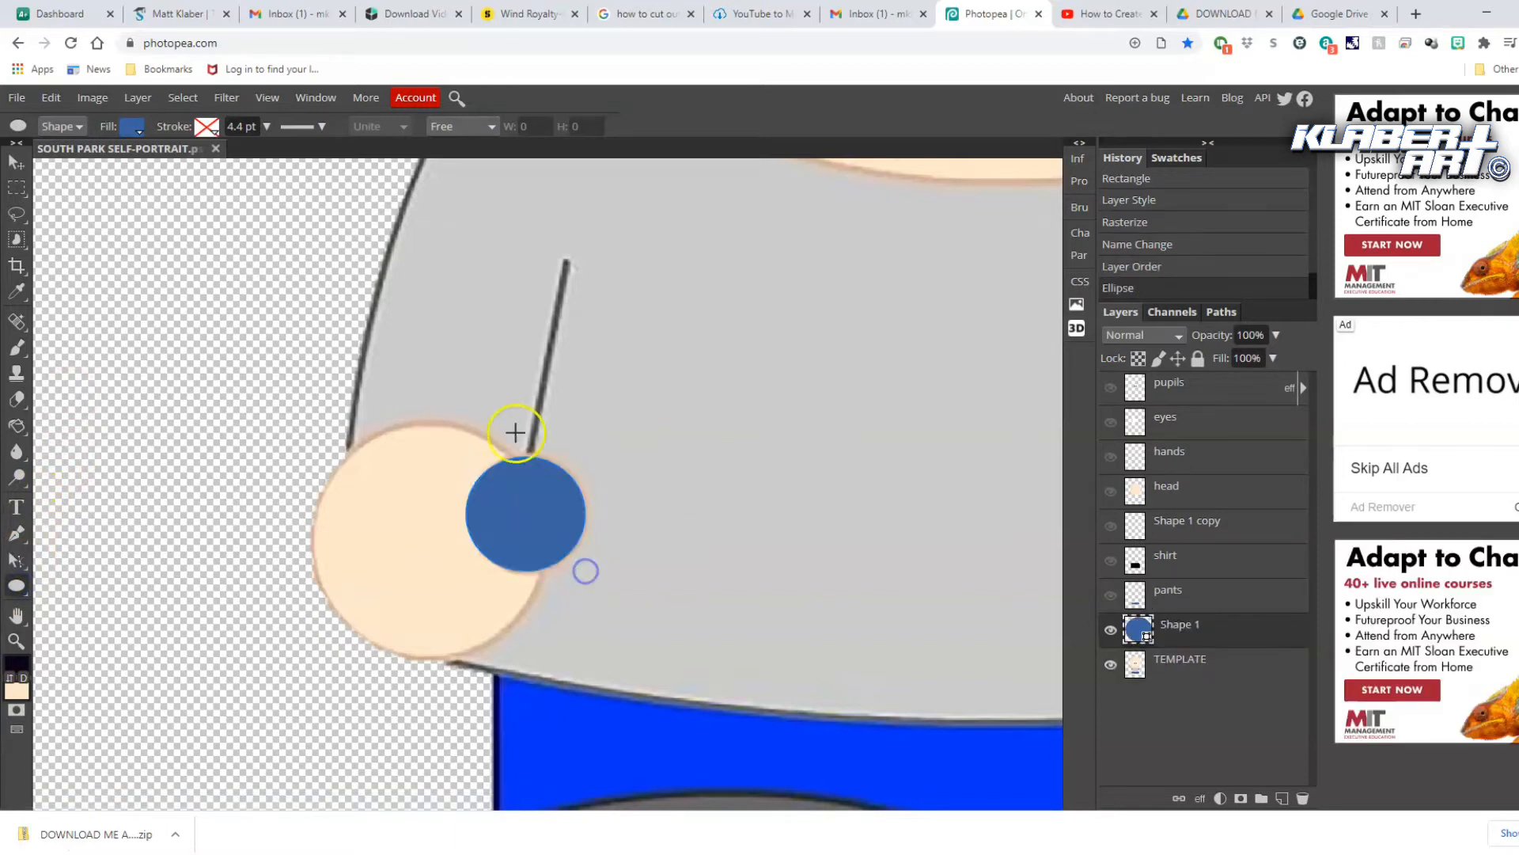
Set the thumb ellipse's fill to the skin tone ffe7cb sampled from the template's hand
left_click(133, 128)
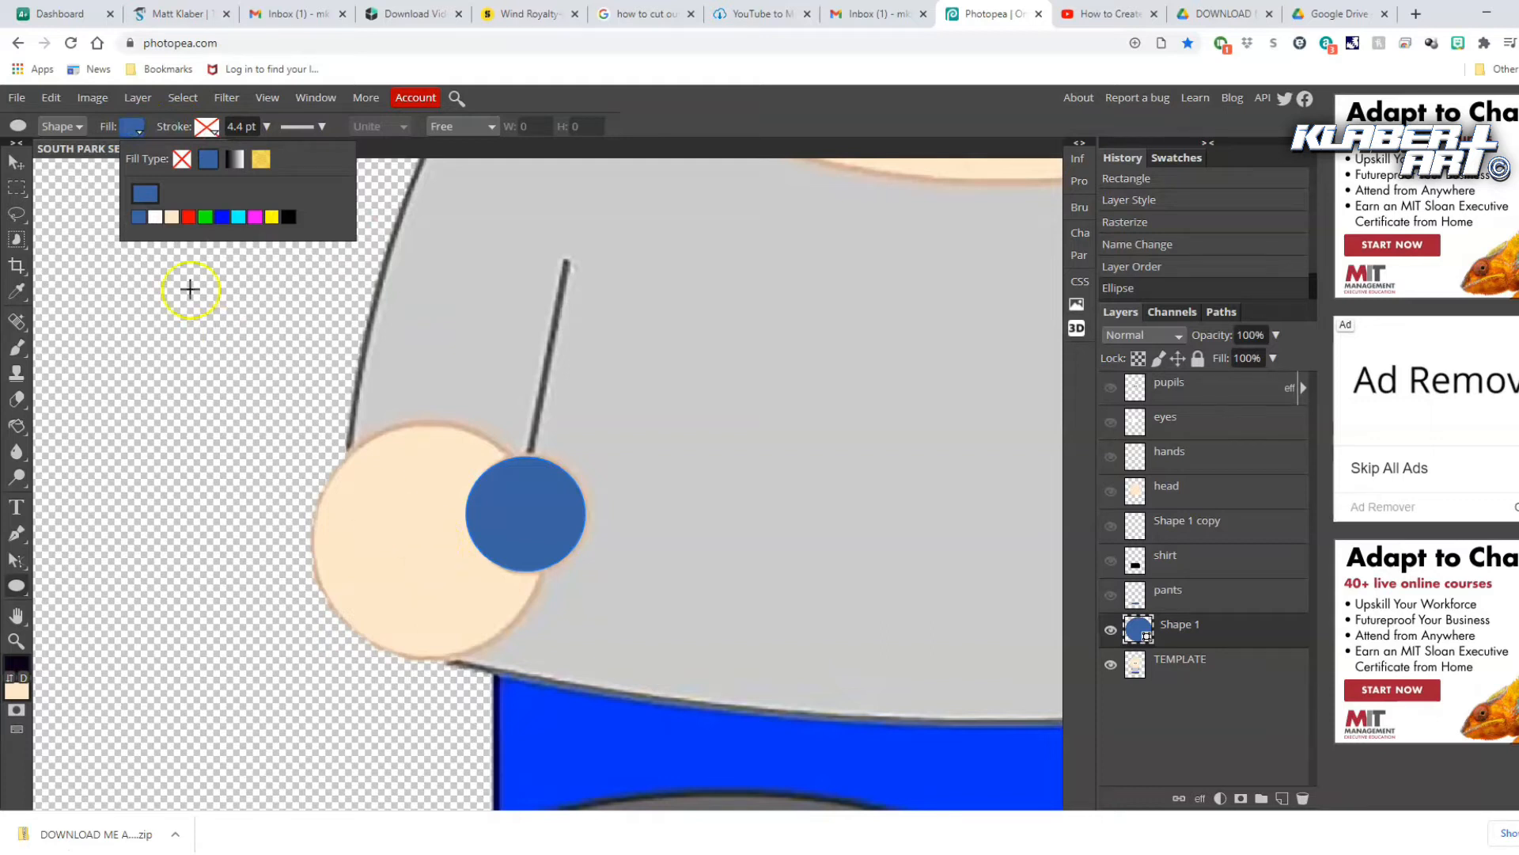
left_click(147, 195)
left_click(389, 510)
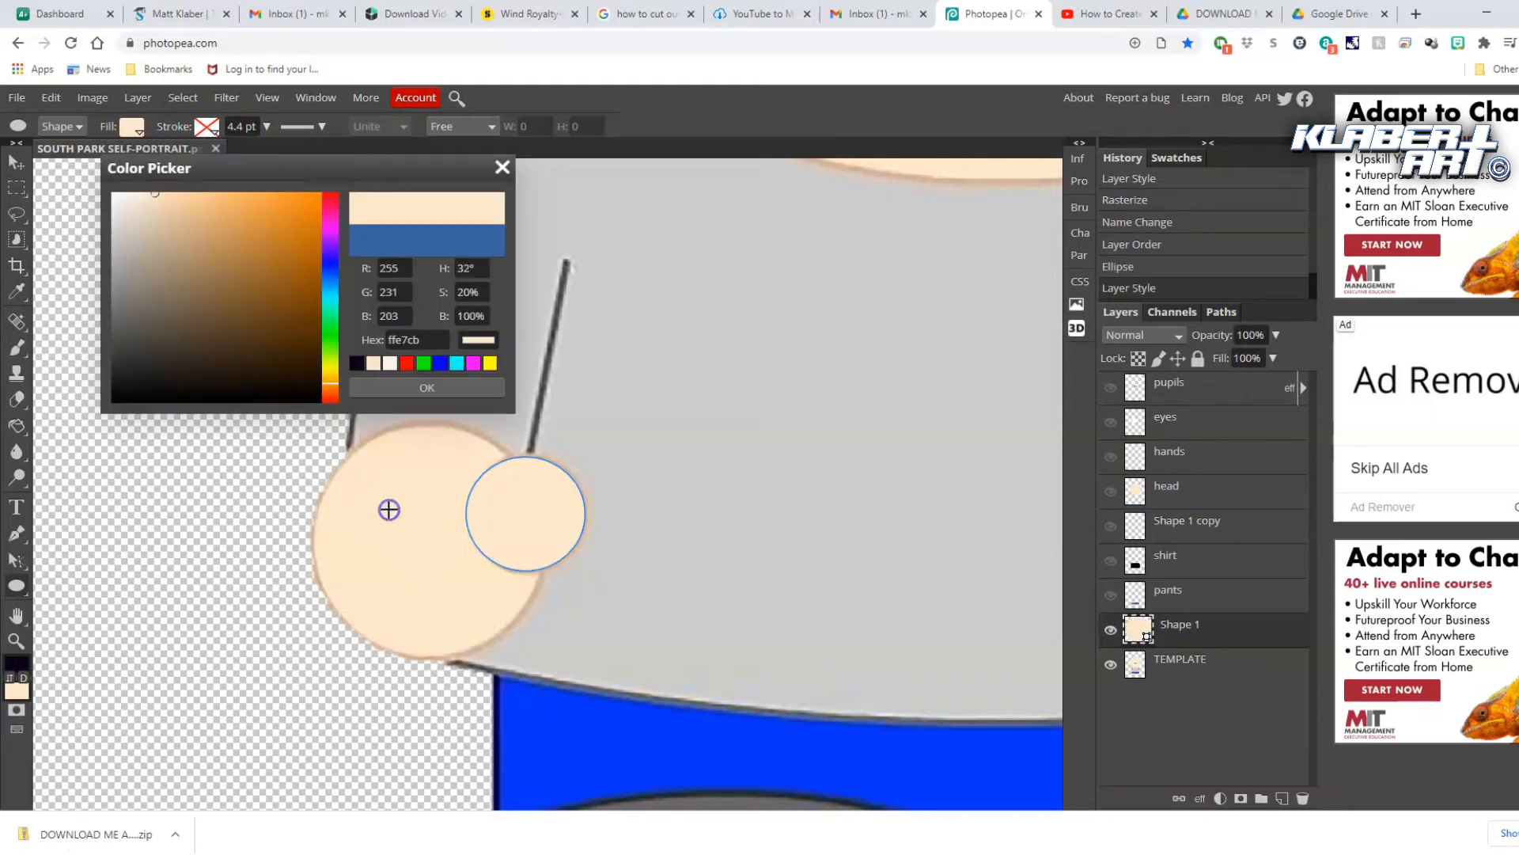
left_click(397, 389)
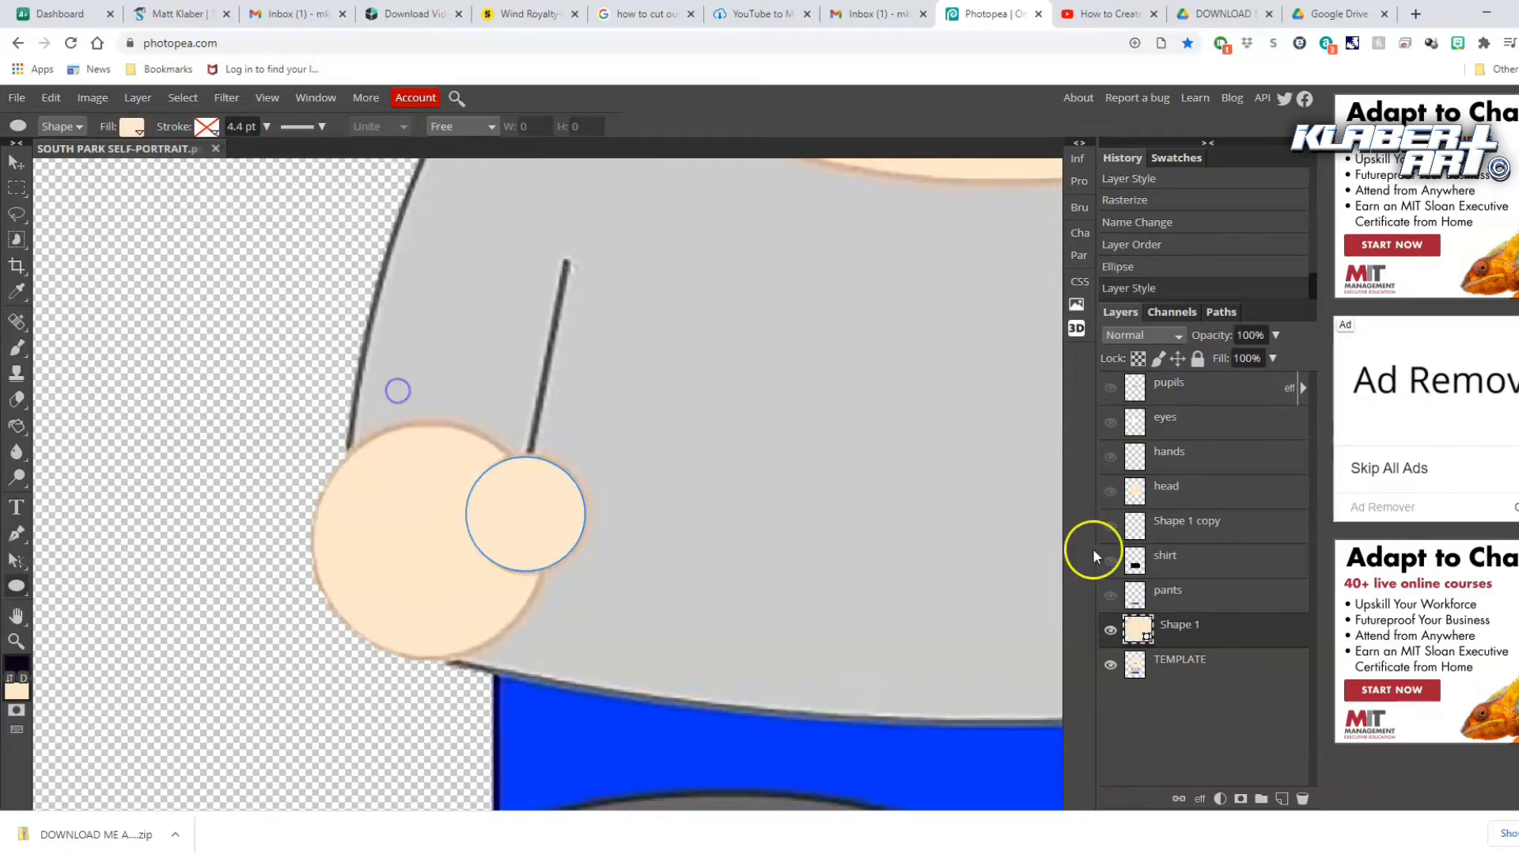
Add a 7 px outside Stroke layer style in brown d09e77 to the thumb ellipse
double_click(1233, 634)
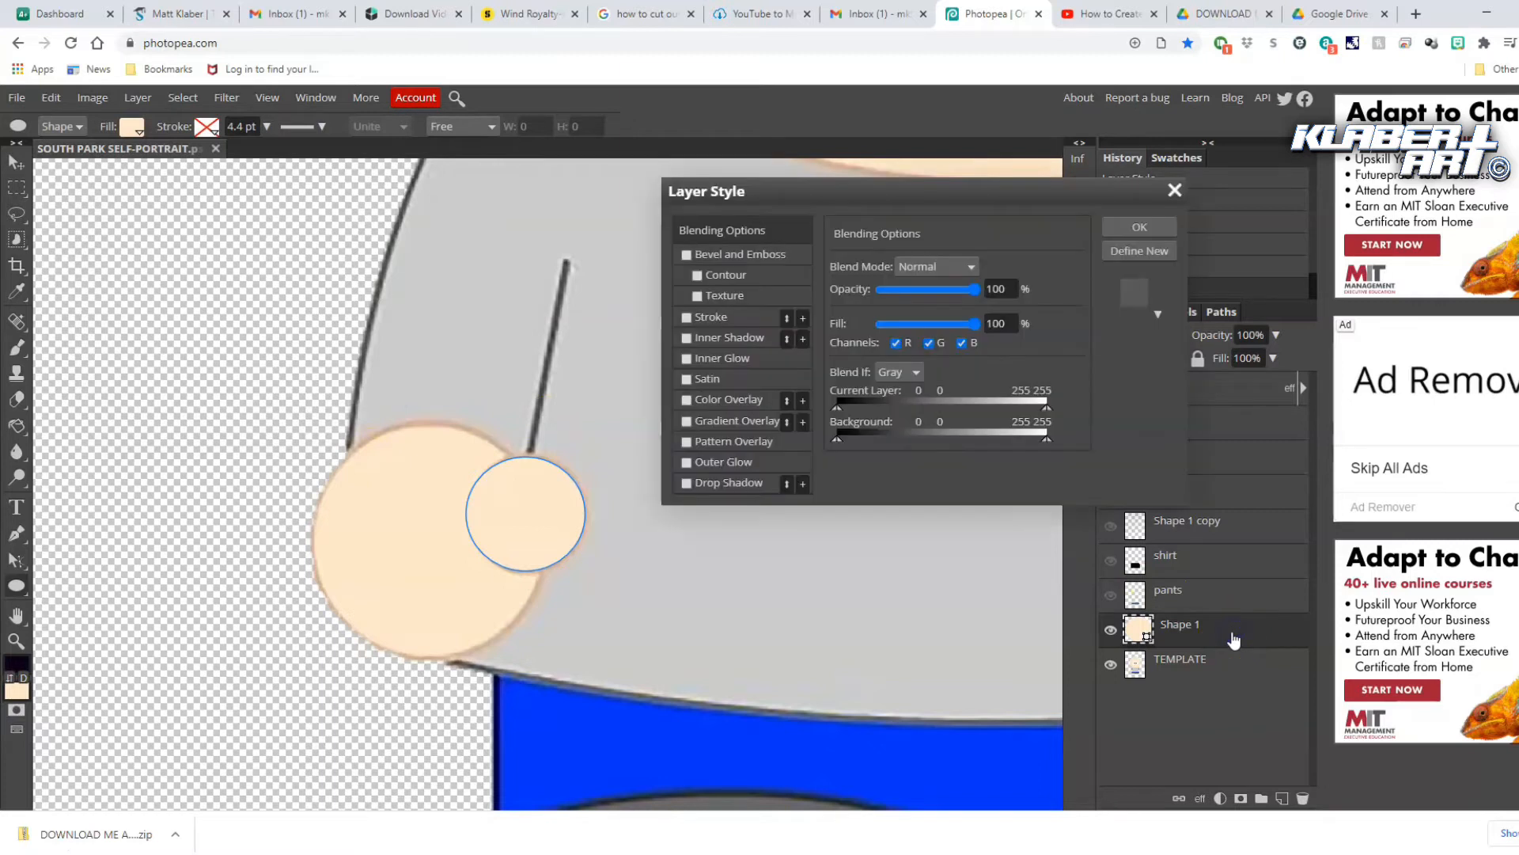
left_click(736, 317)
left_click_drag(885, 265, 882, 267)
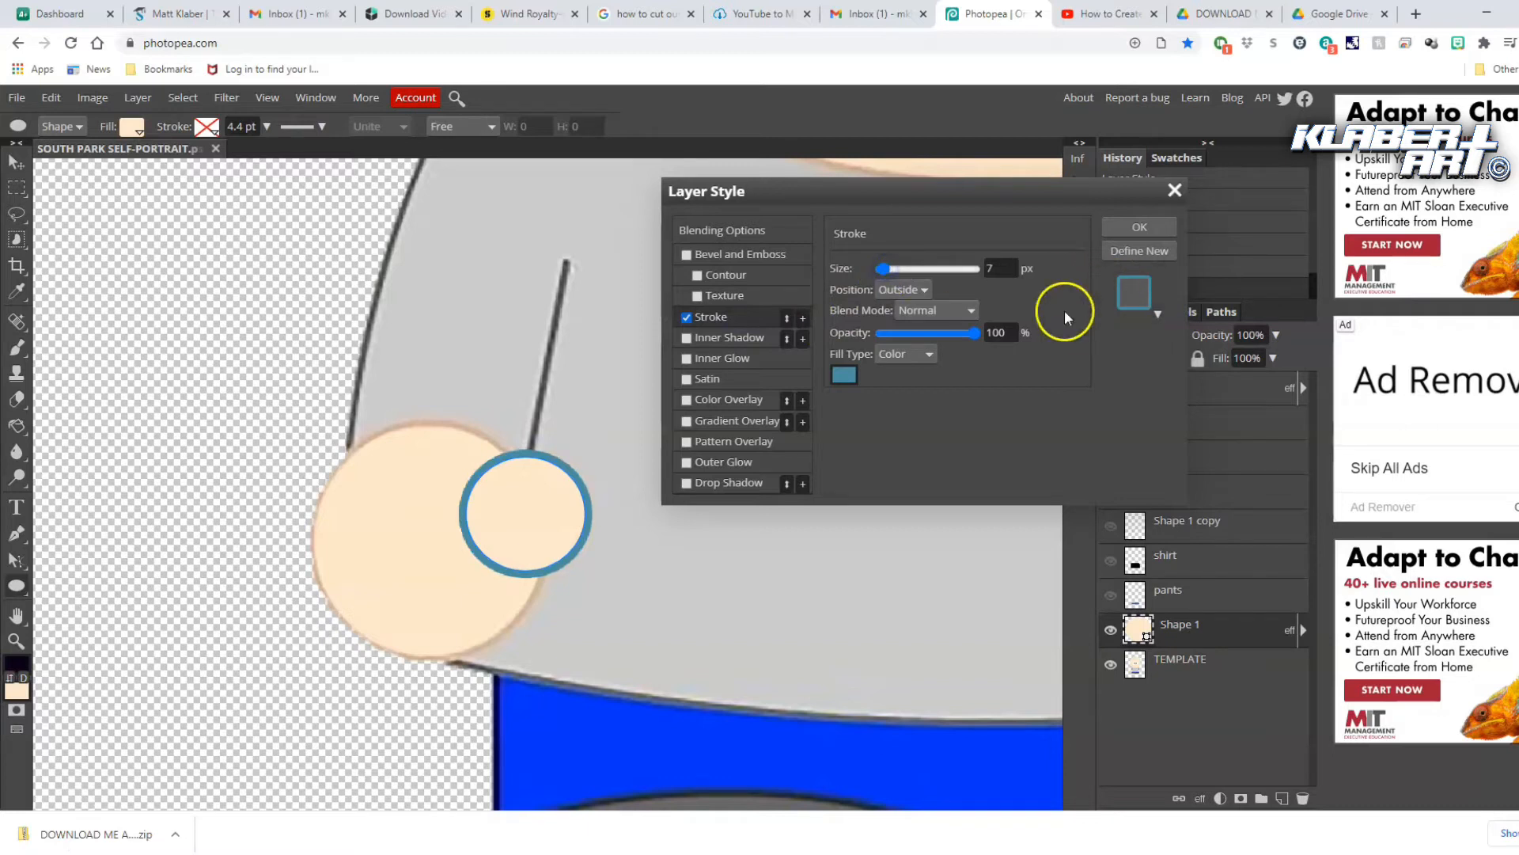
left_click(844, 375)
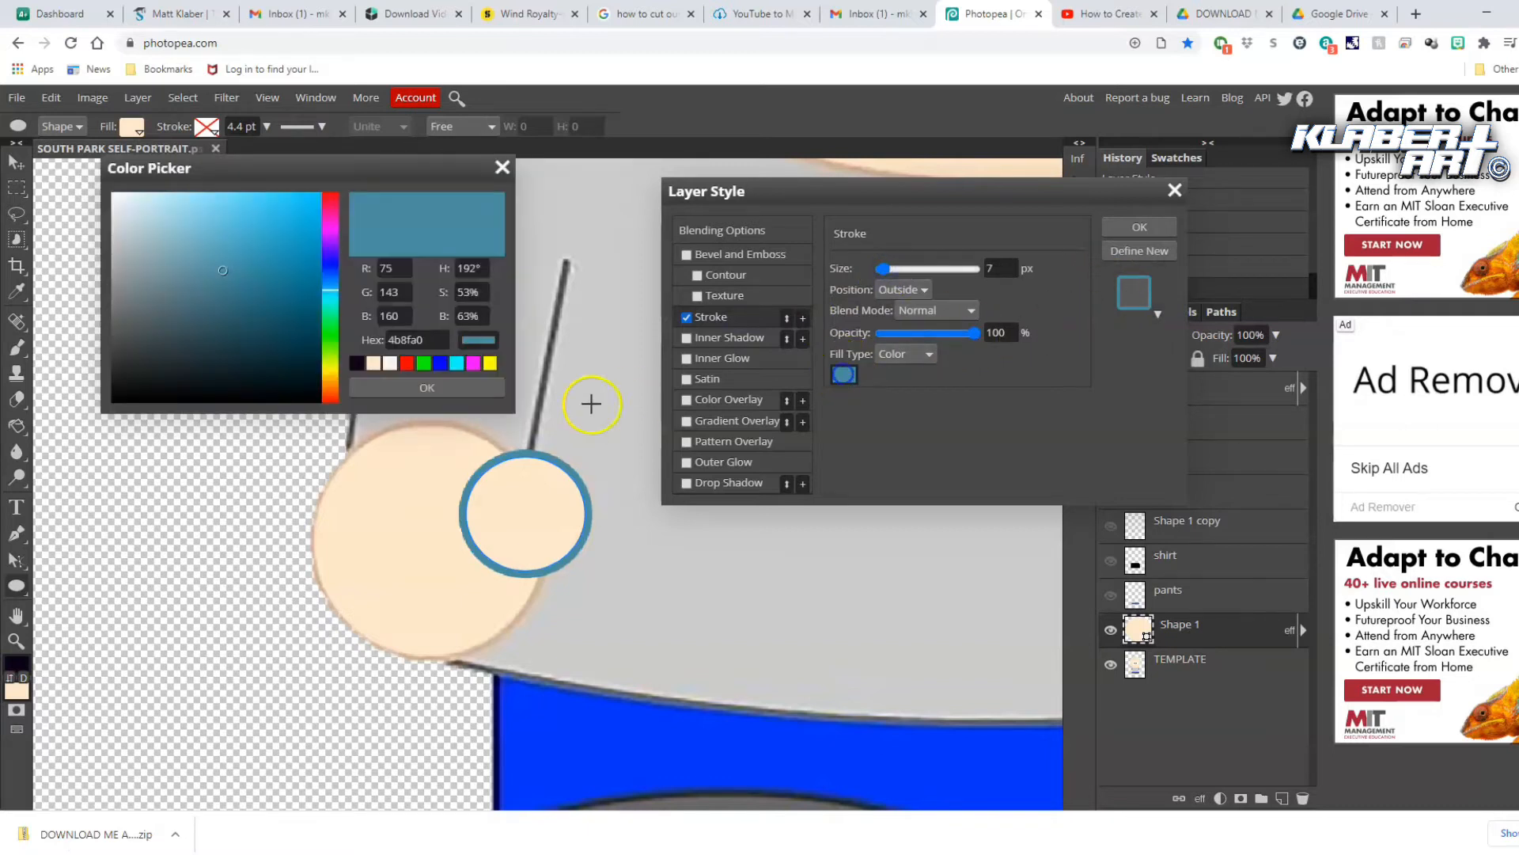
left_click(470, 429)
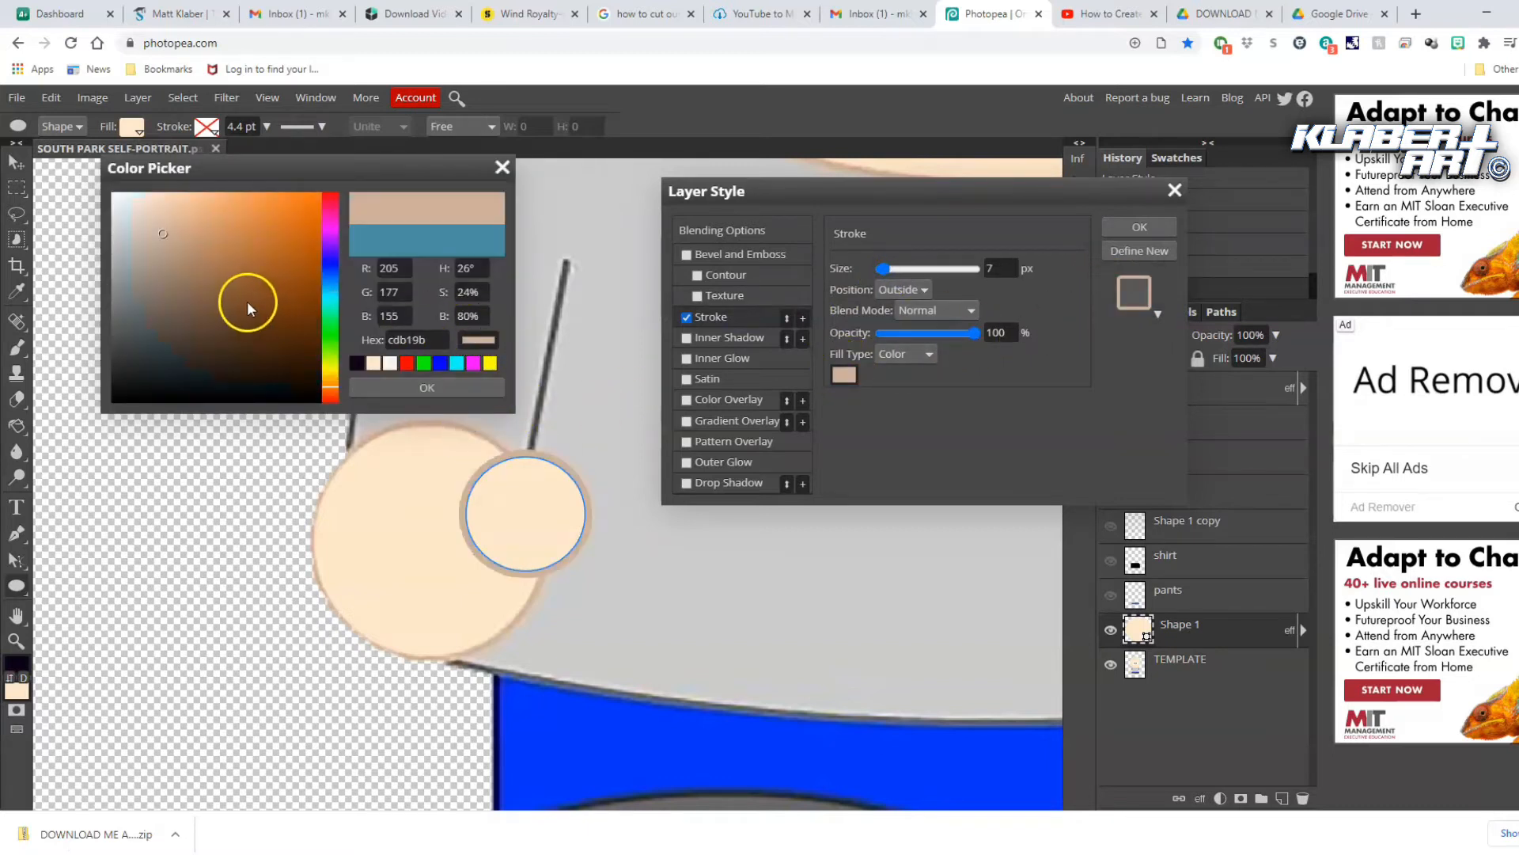
left_click_drag(221, 295, 203, 236)
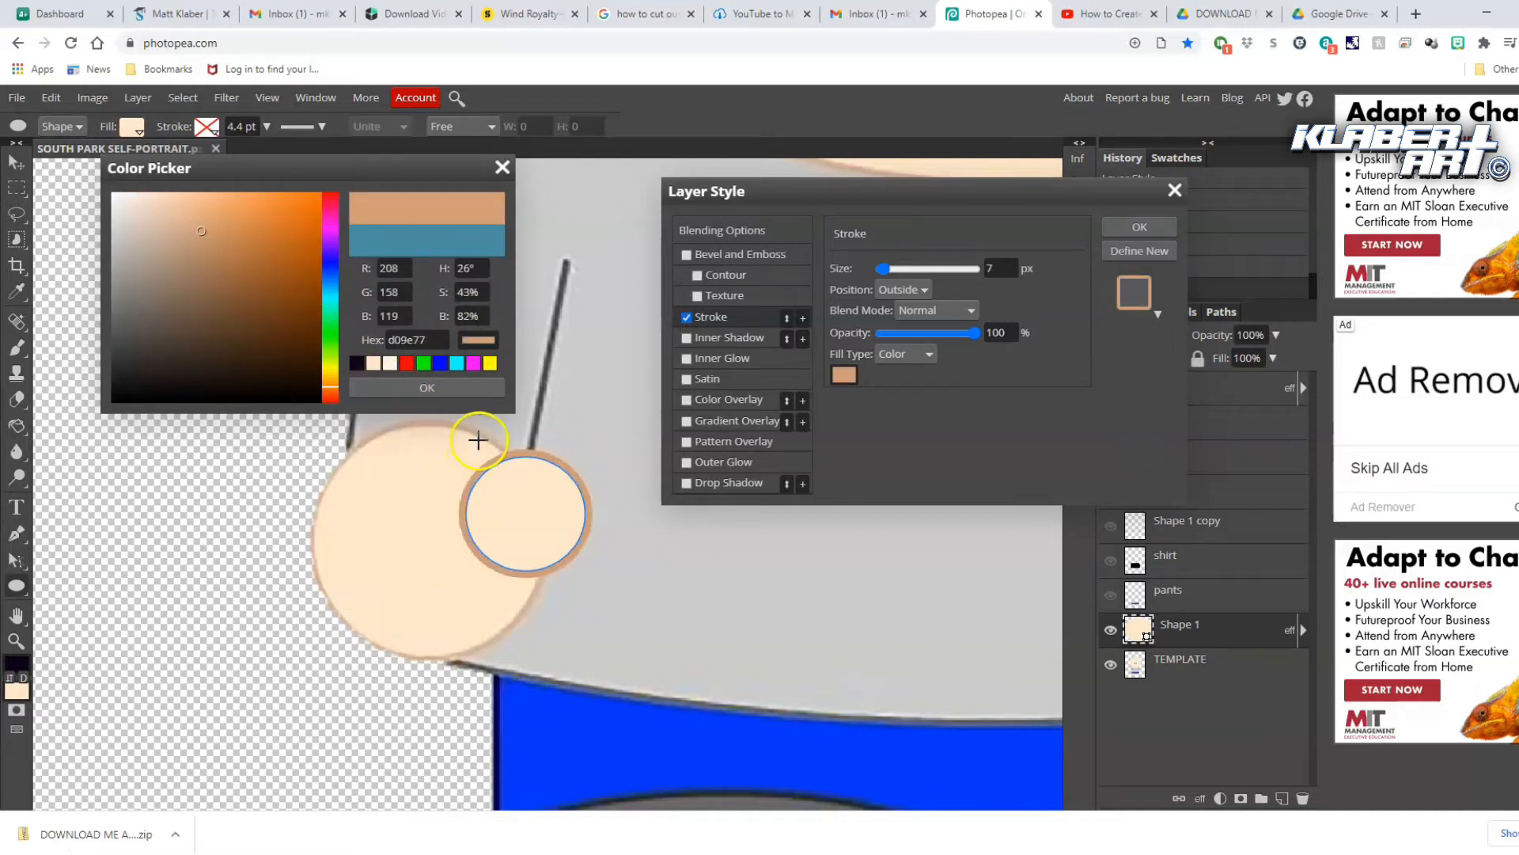
left_click(427, 387)
left_click(1139, 228)
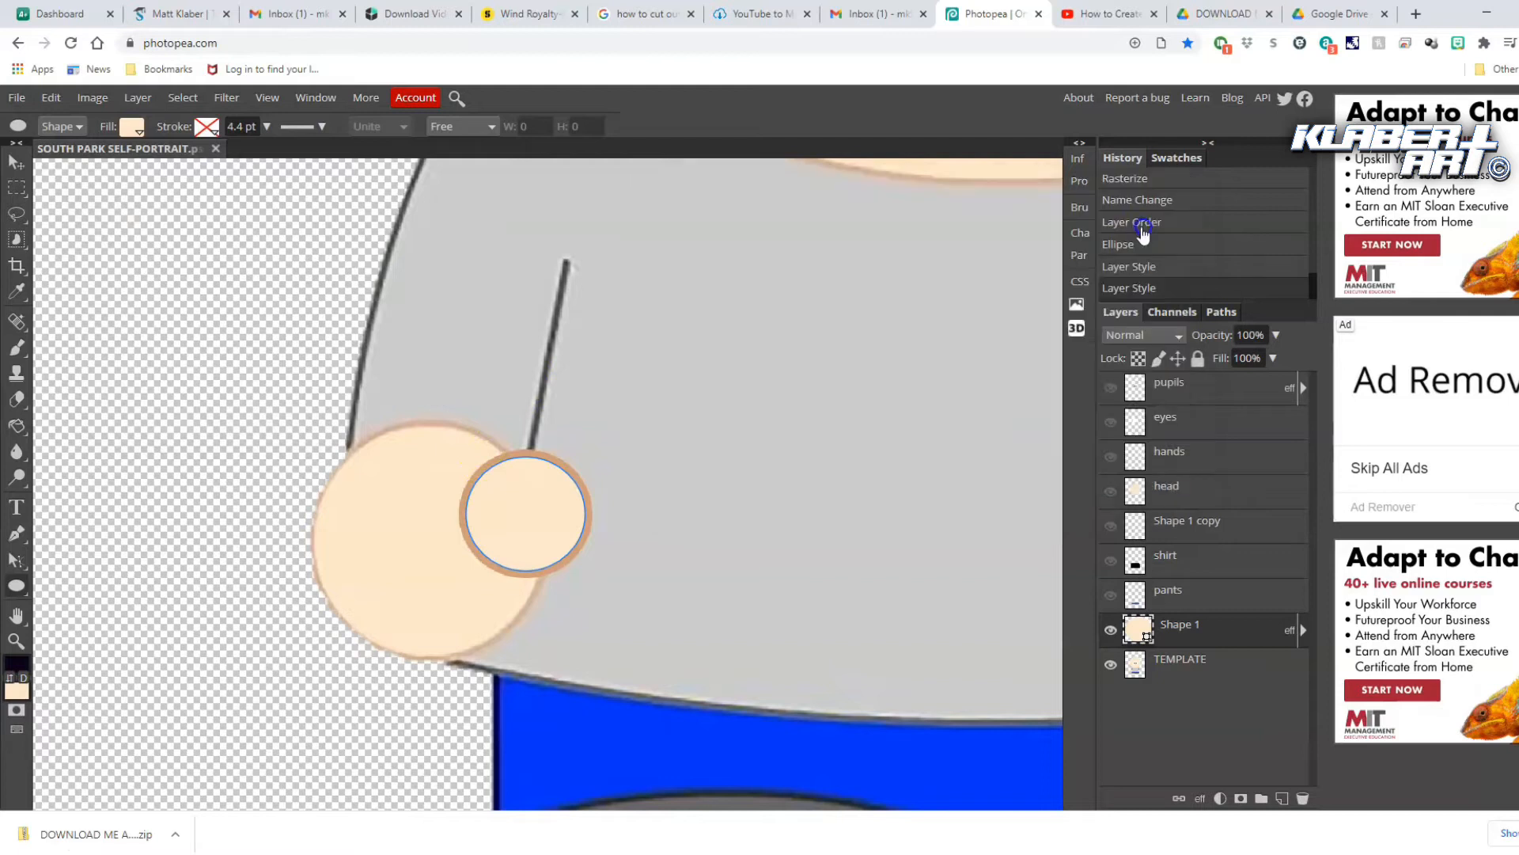
Rasterize the outlined thumb's Shape 1 layer and duplicate it
right_click(1219, 626)
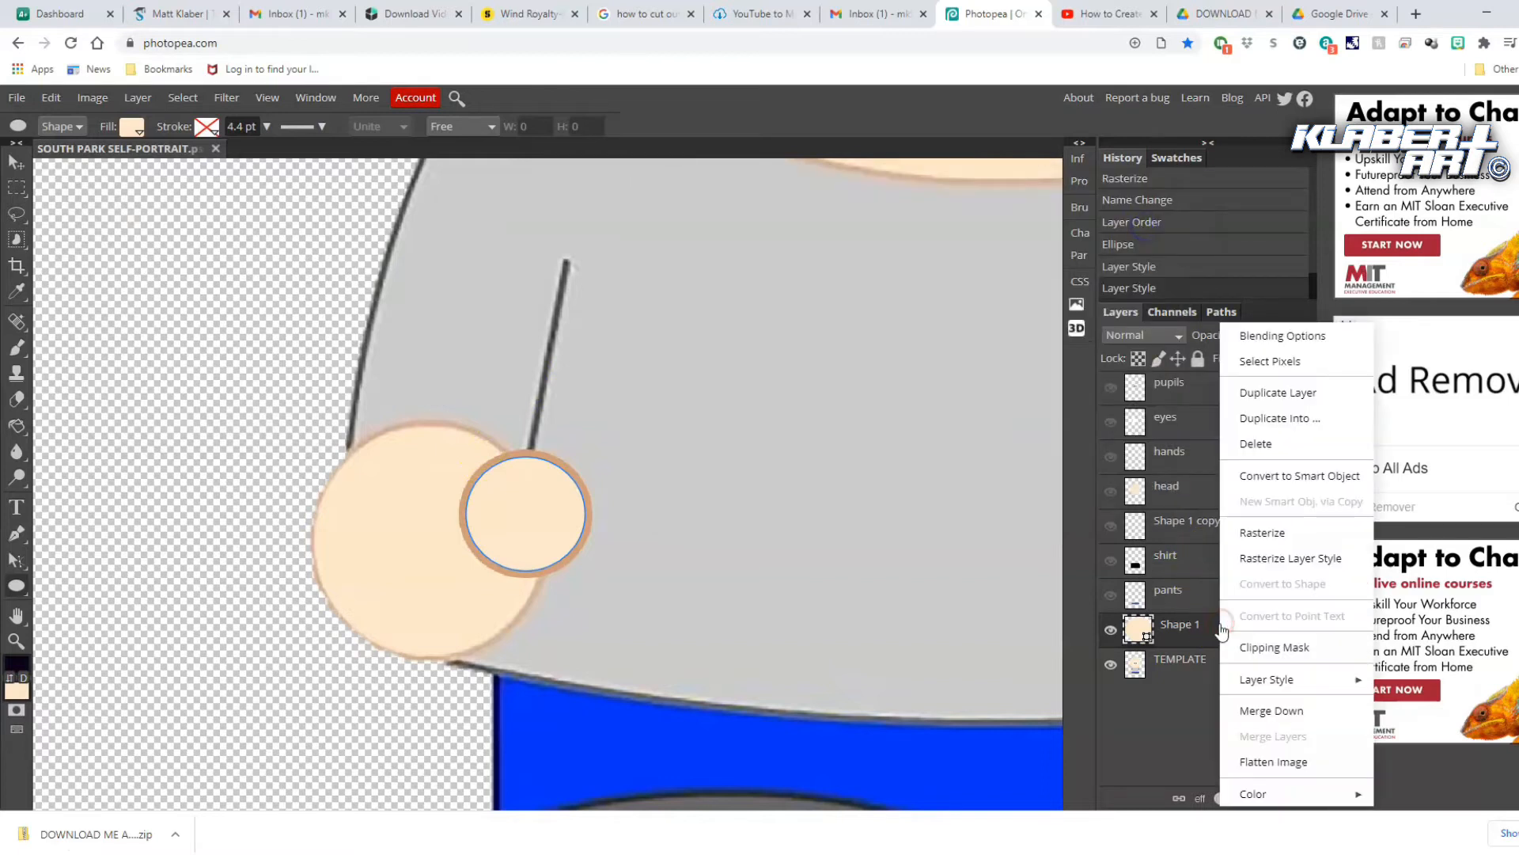
left_click(1260, 537)
right_click(1210, 627)
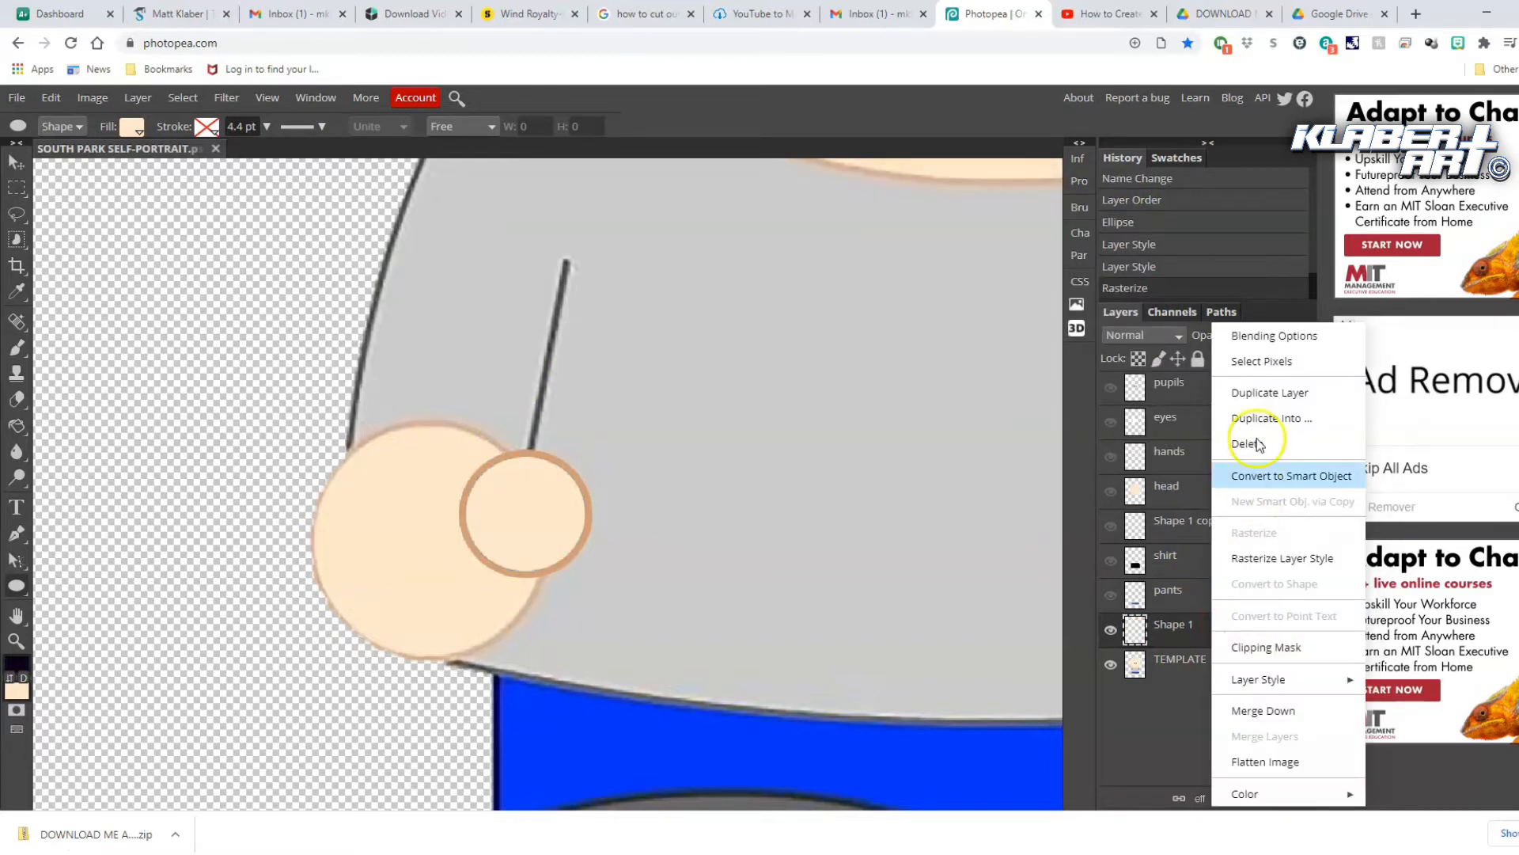
left_click(1268, 392)
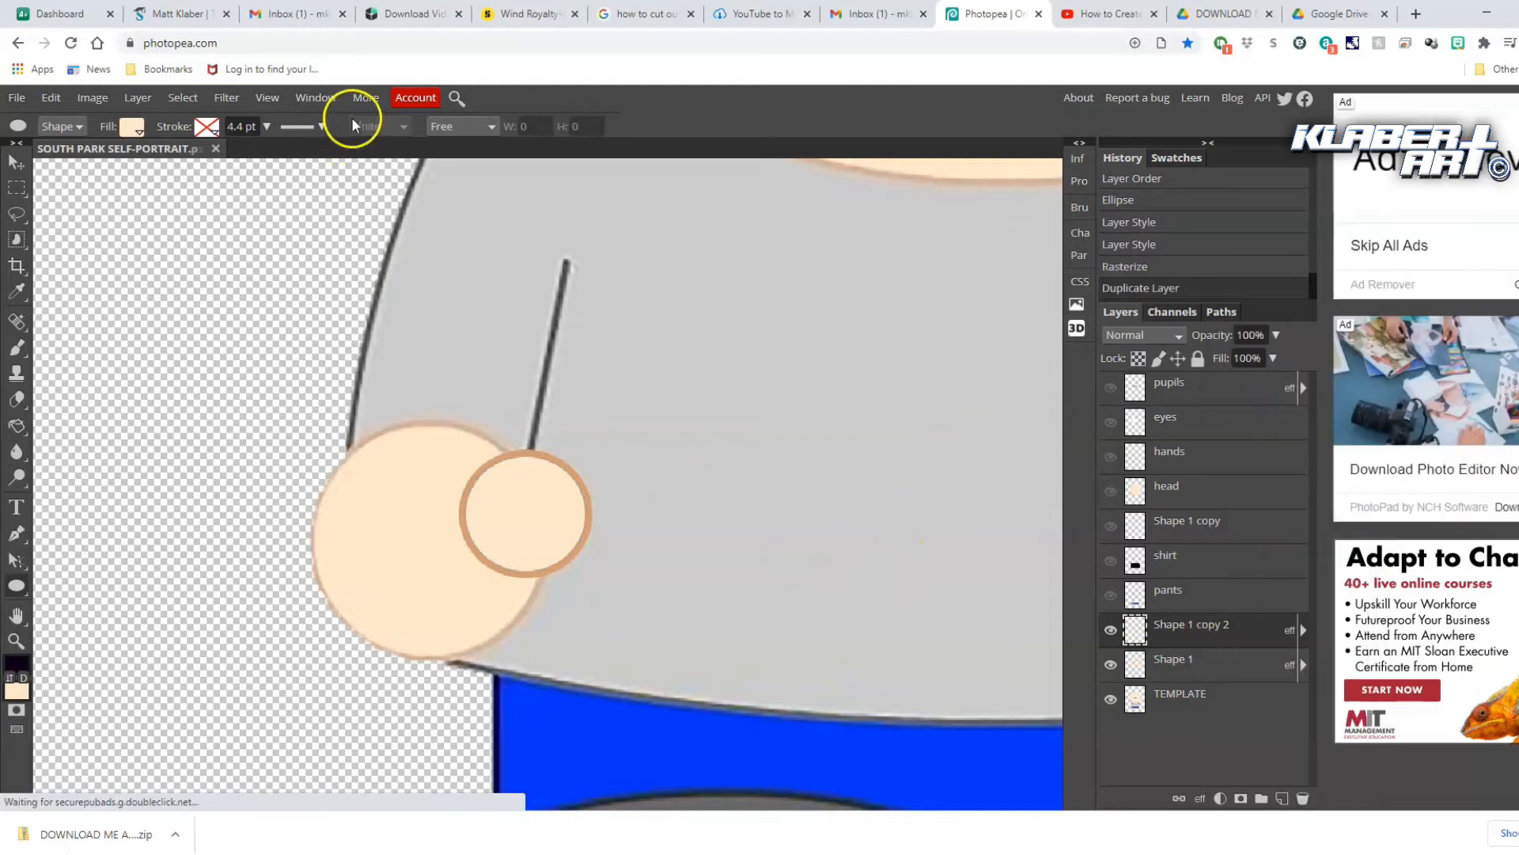
Move the duplicated thumb horizontally onto the thumb circle of the template's right-side hand
left_click(264, 97)
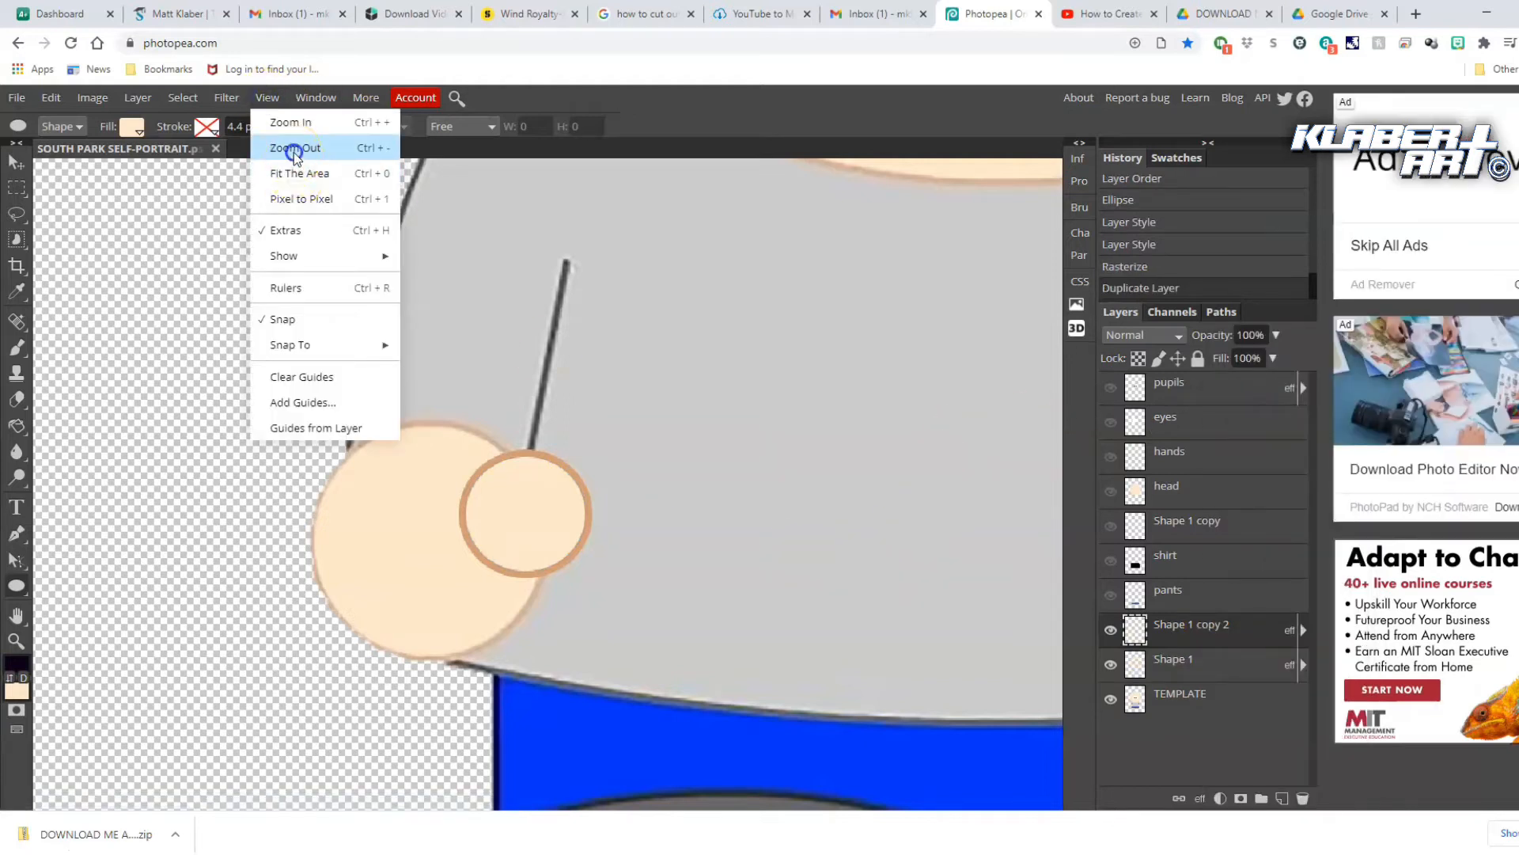
left_click(295, 149)
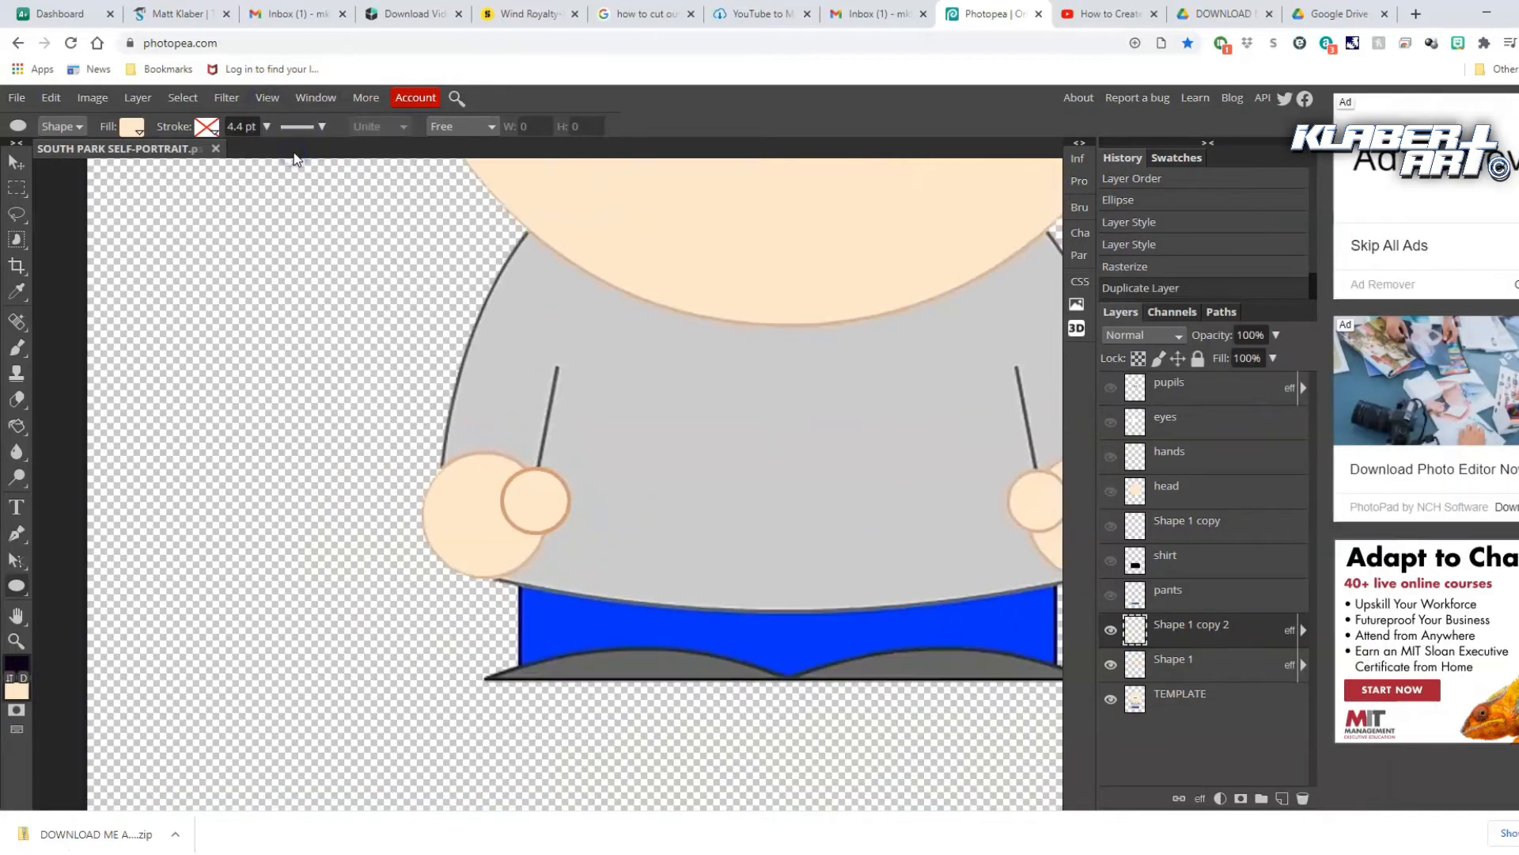
left_click(11, 163)
left_click_drag(580, 507, 1044, 514)
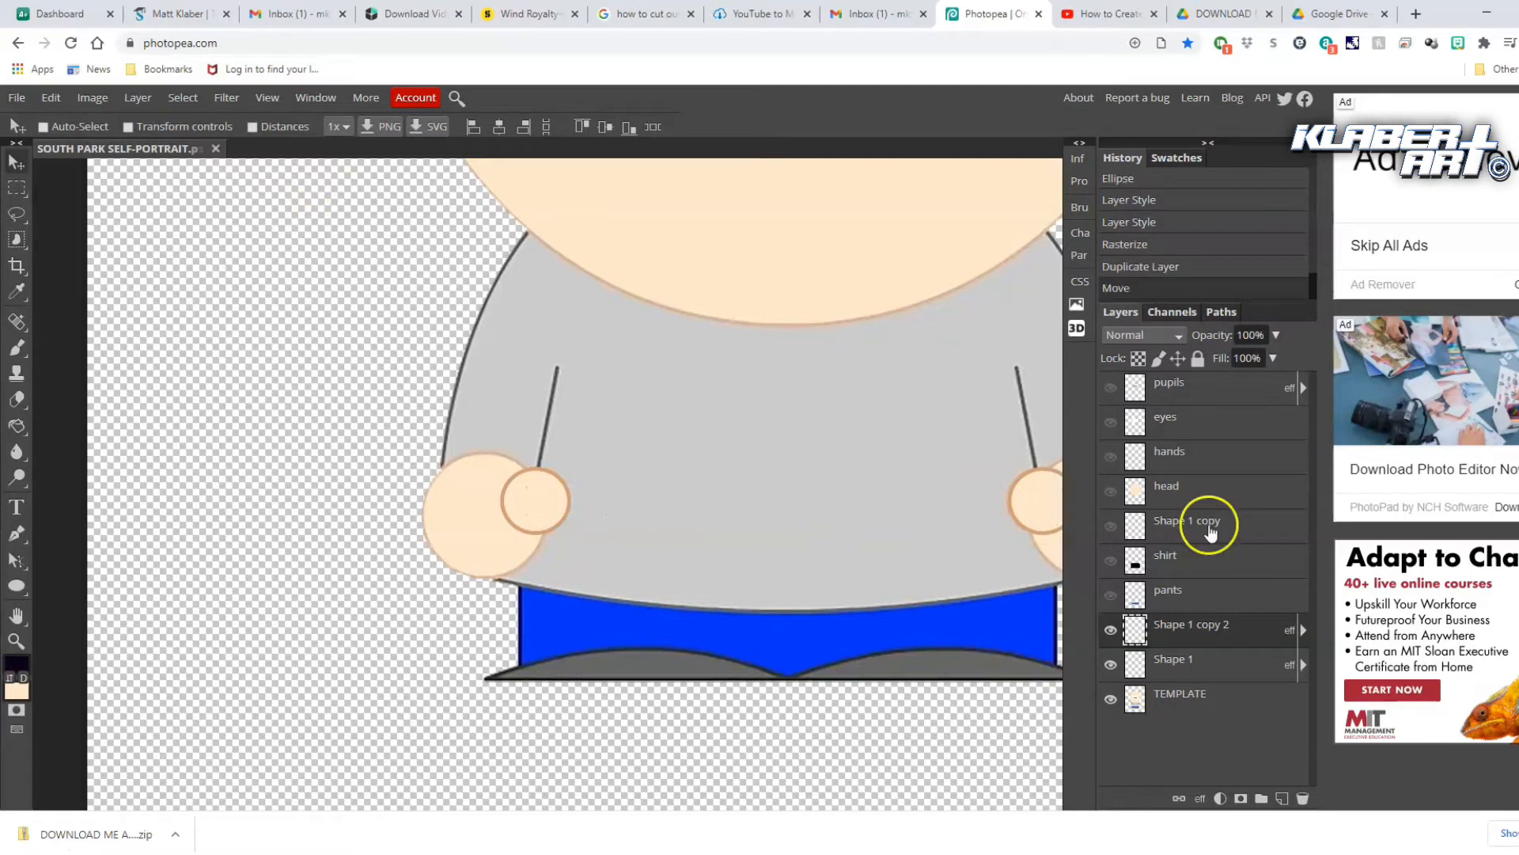
Merge the two thumb layers into one layer named thumbs at the top of the layer stack
left_click(1218, 668, "shift")
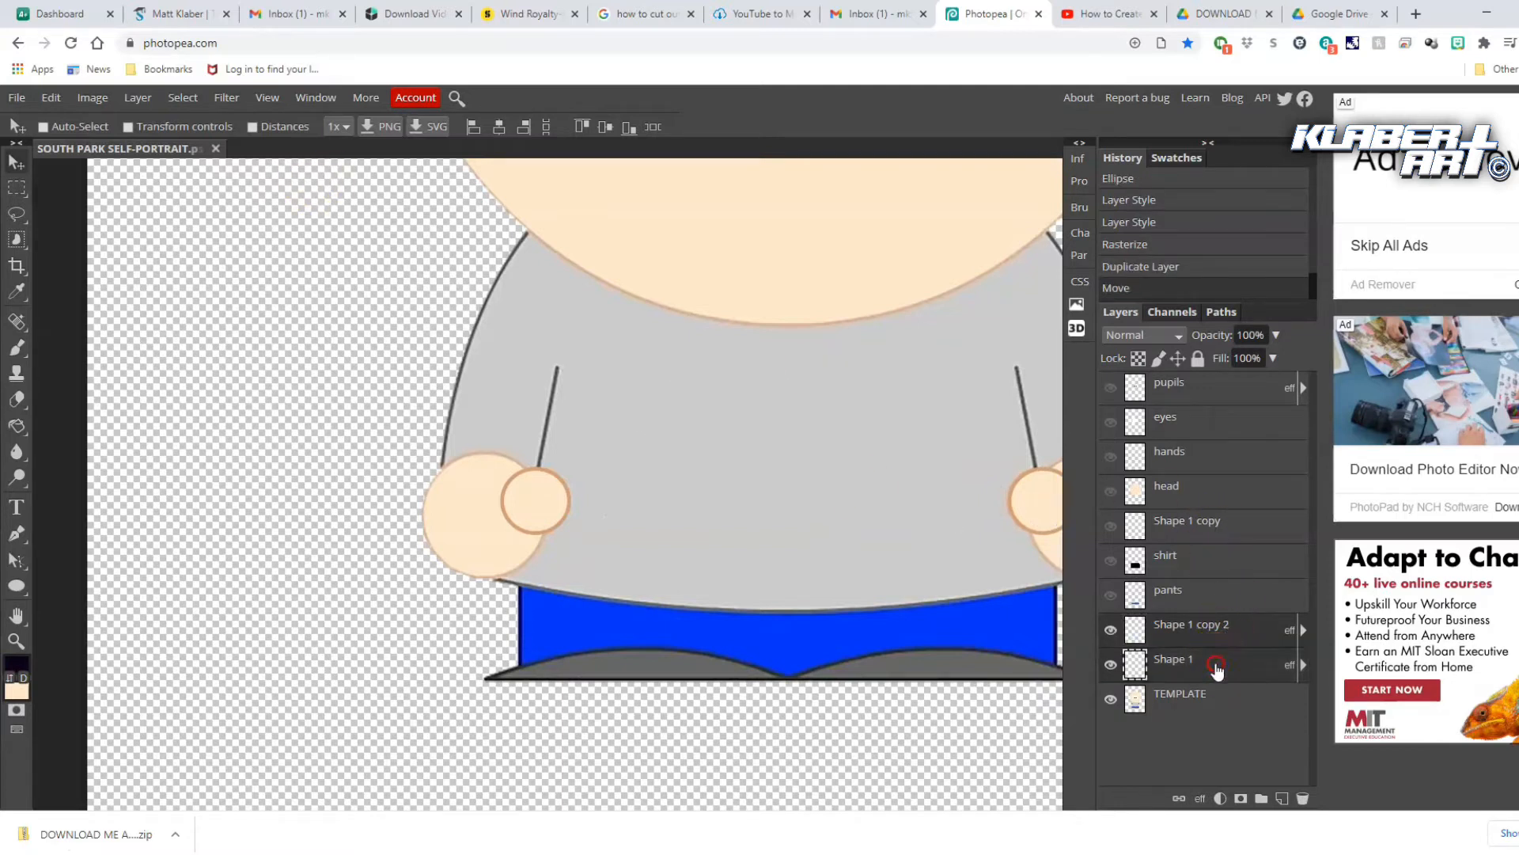
right_click(1218, 670)
left_click(1268, 732)
double_click(1181, 629)
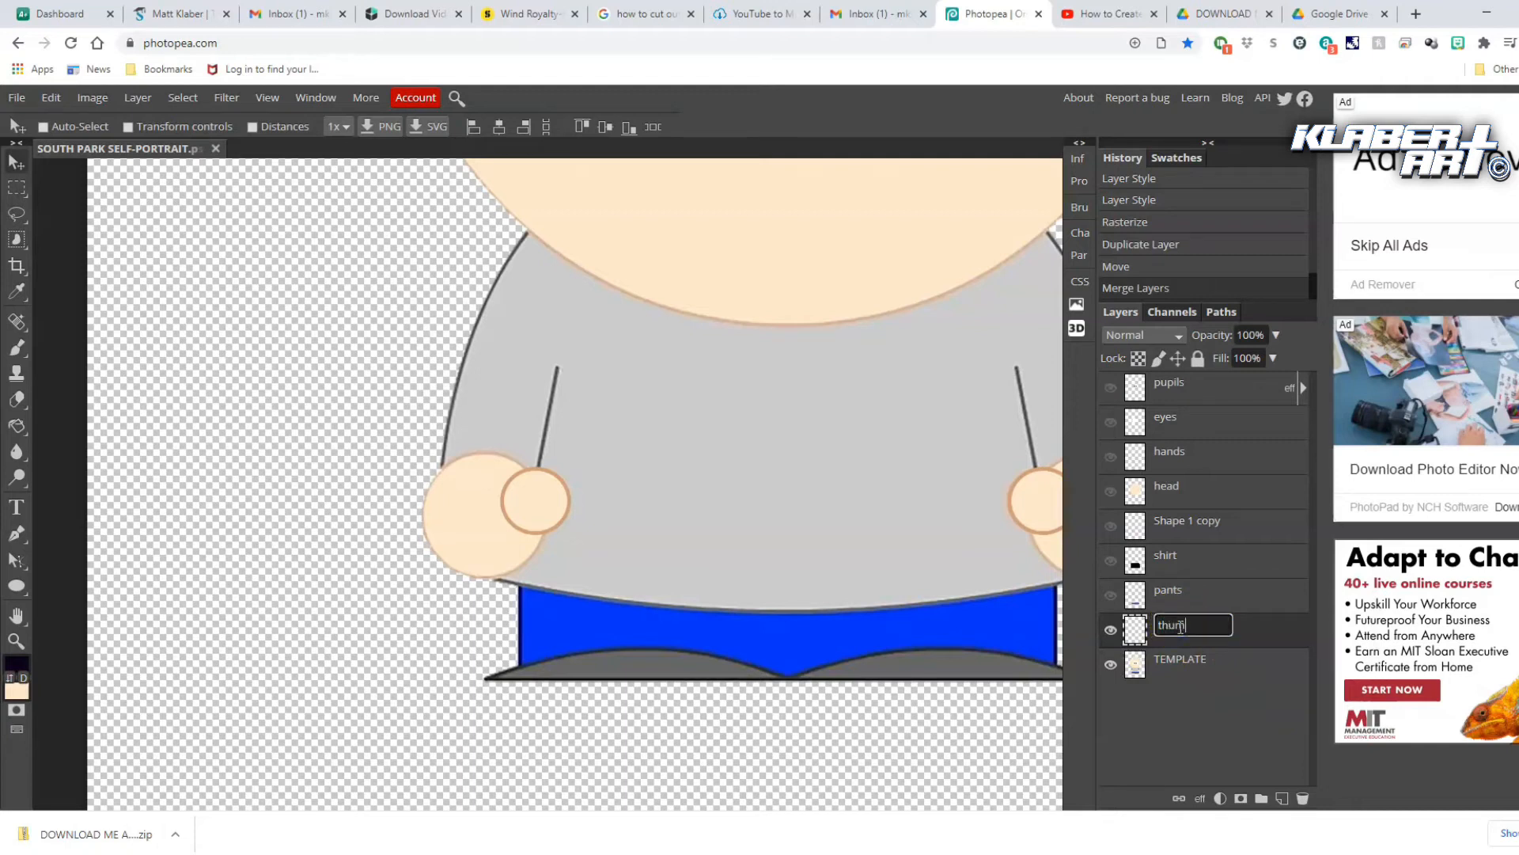
left_click_drag(1248, 629, 1247, 397)
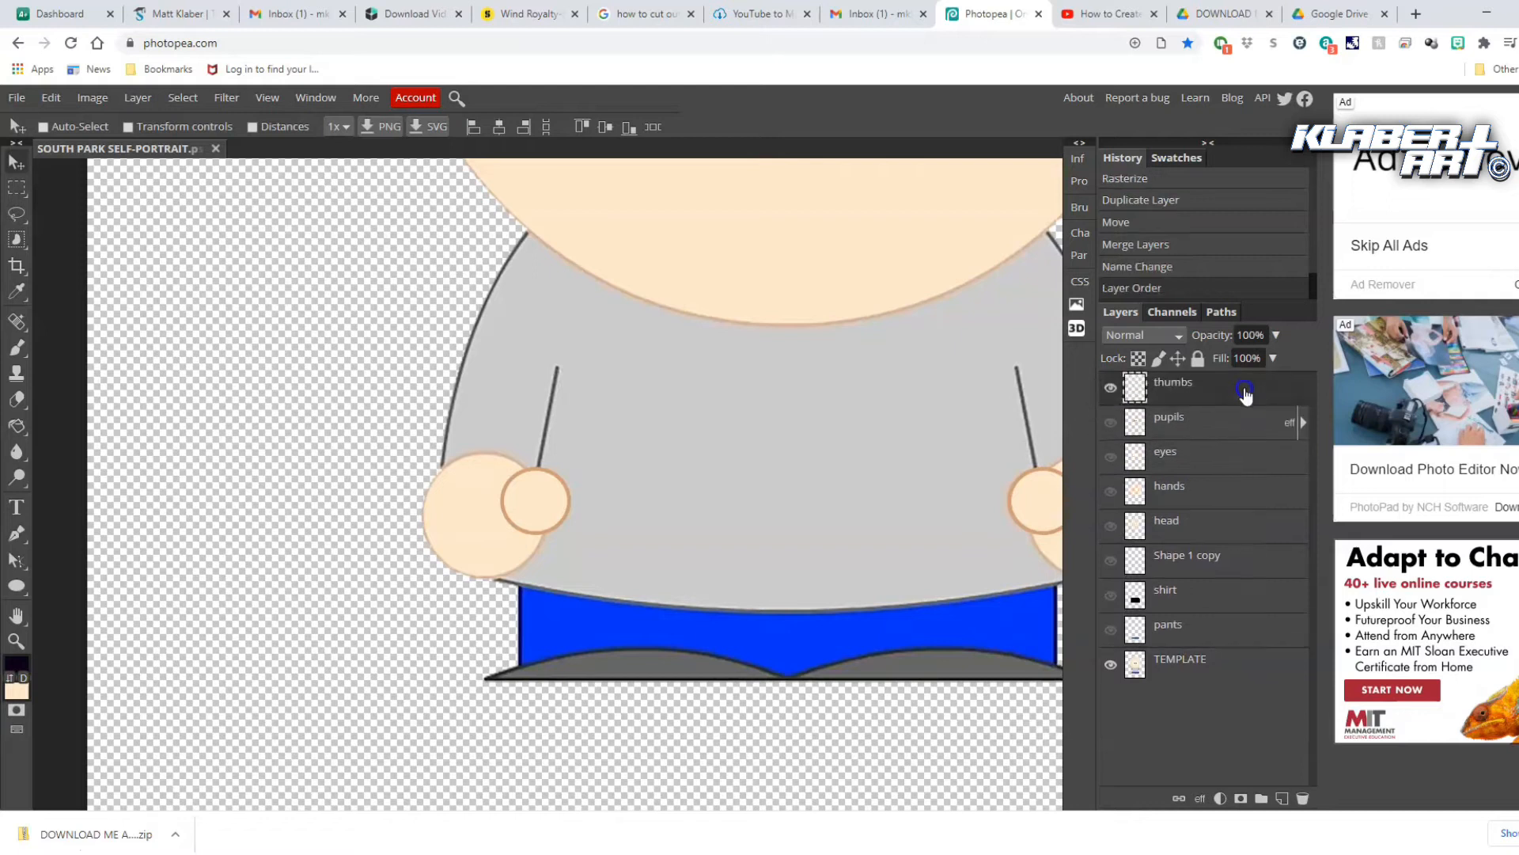
Show all the body-part layers and compare the whole figure with and without TEMPLATE
left_click(1112, 630)
left_click(1112, 595)
left_click(1111, 561)
left_click(1111, 526)
left_click(1111, 492)
left_click(1111, 459)
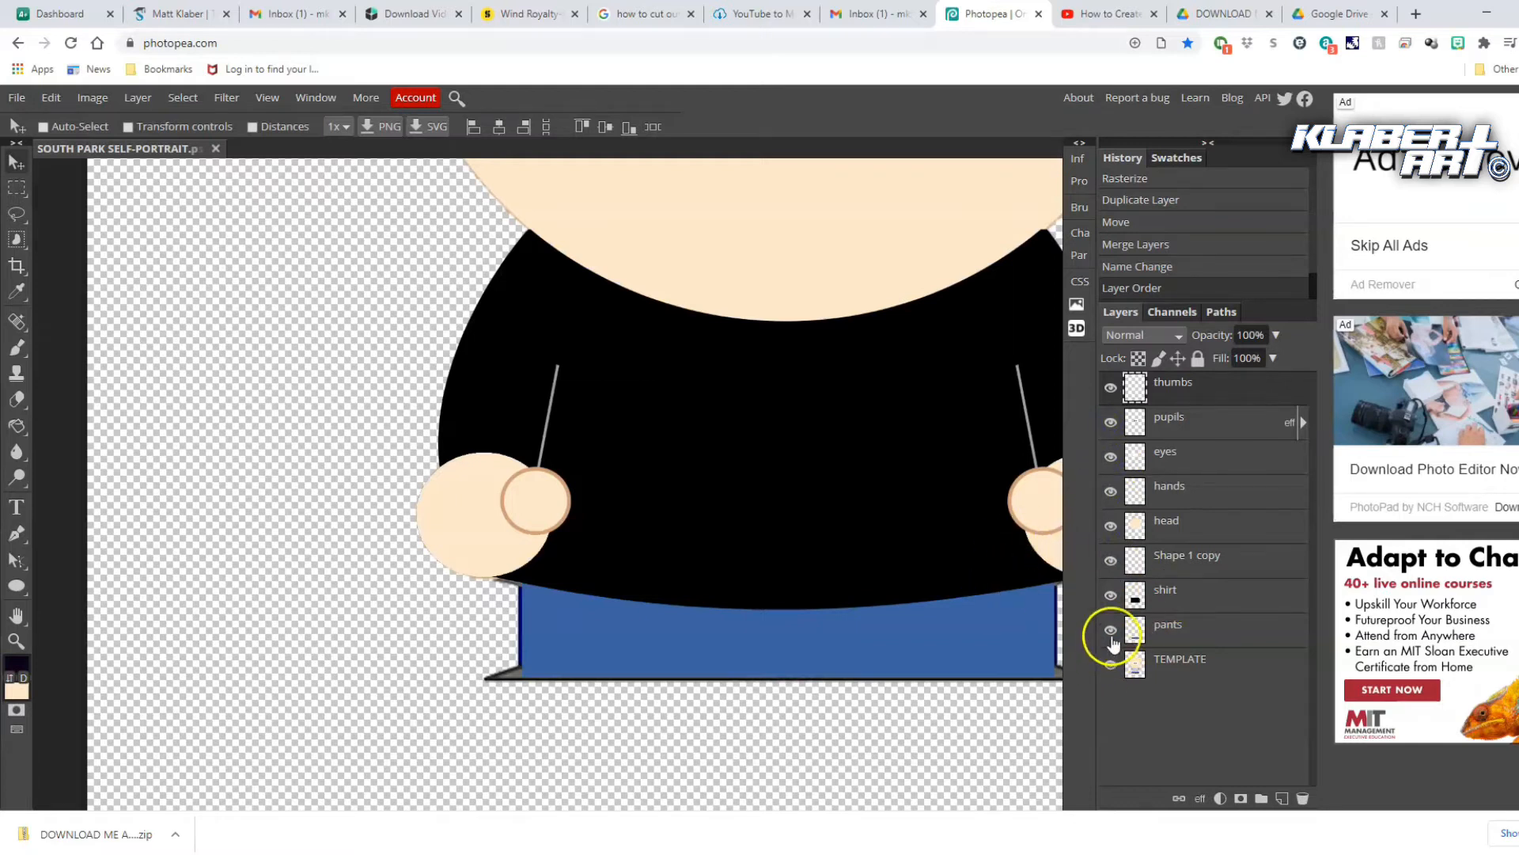
scroll(736, 475, "up", 5)
left_click(268, 97)
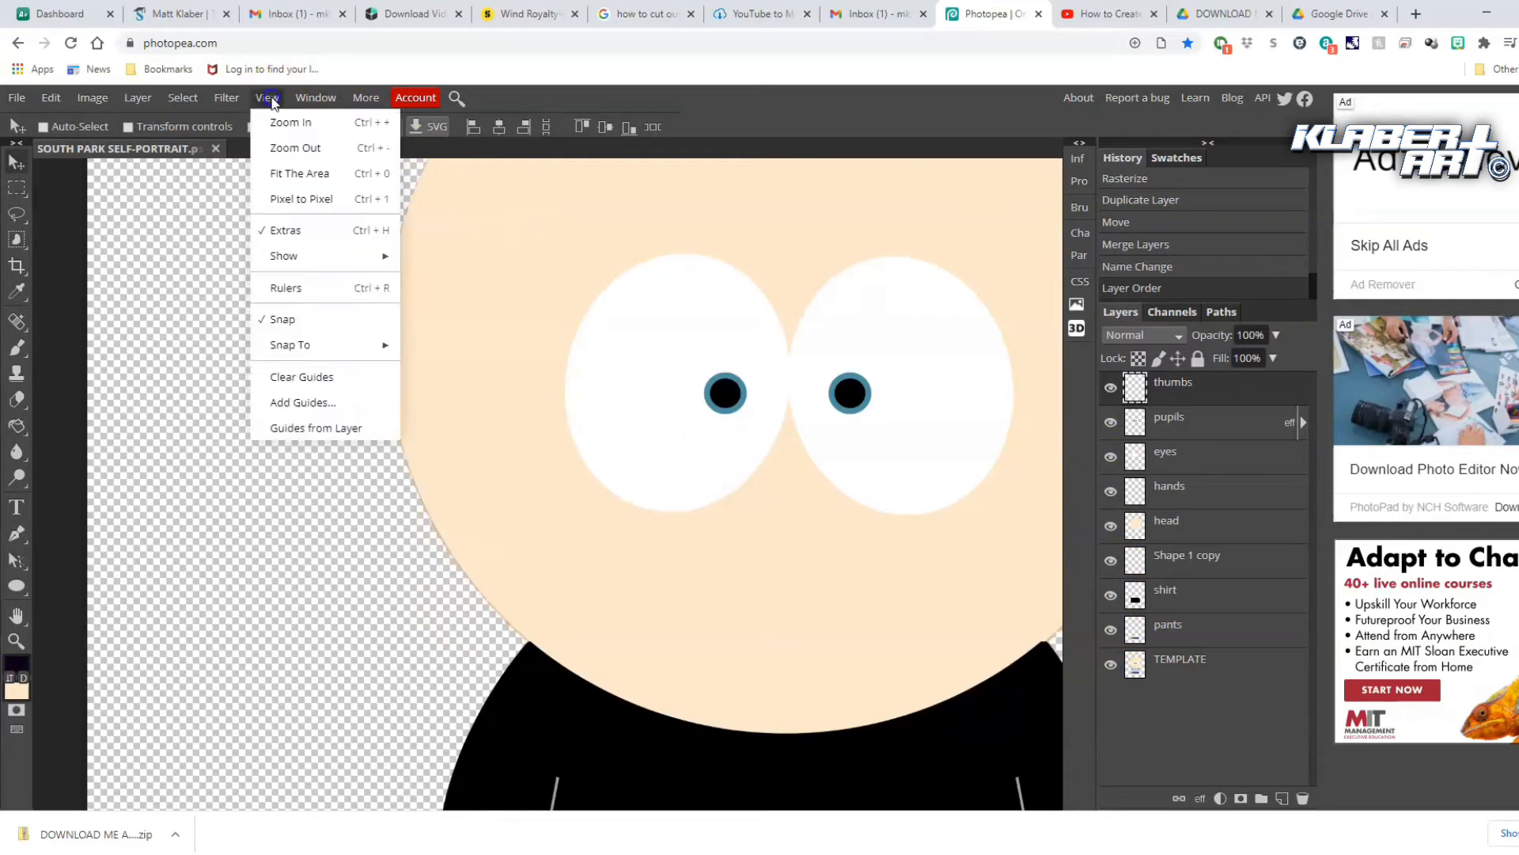
left_click(297, 173)
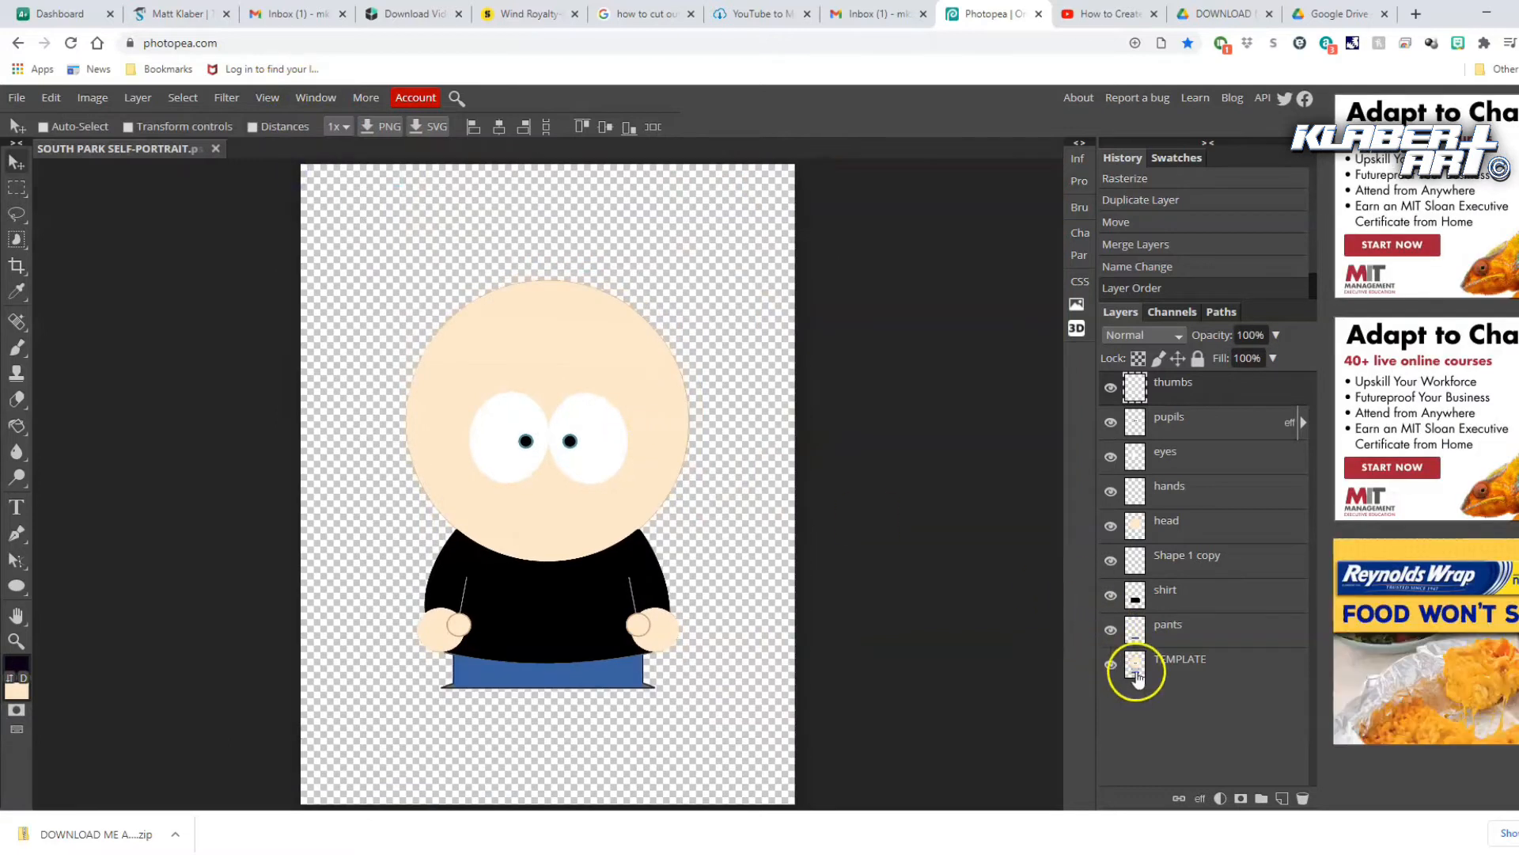
left_click(1111, 664)
left_click(1110, 666)
Hide all the body-part layers, including pupils and thumbs, leaving only TEMPLATE visible
left_click(1111, 630)
left_click(1110, 595)
left_click(1110, 560)
left_click(1110, 527)
left_click(1111, 492)
left_click(1111, 421)
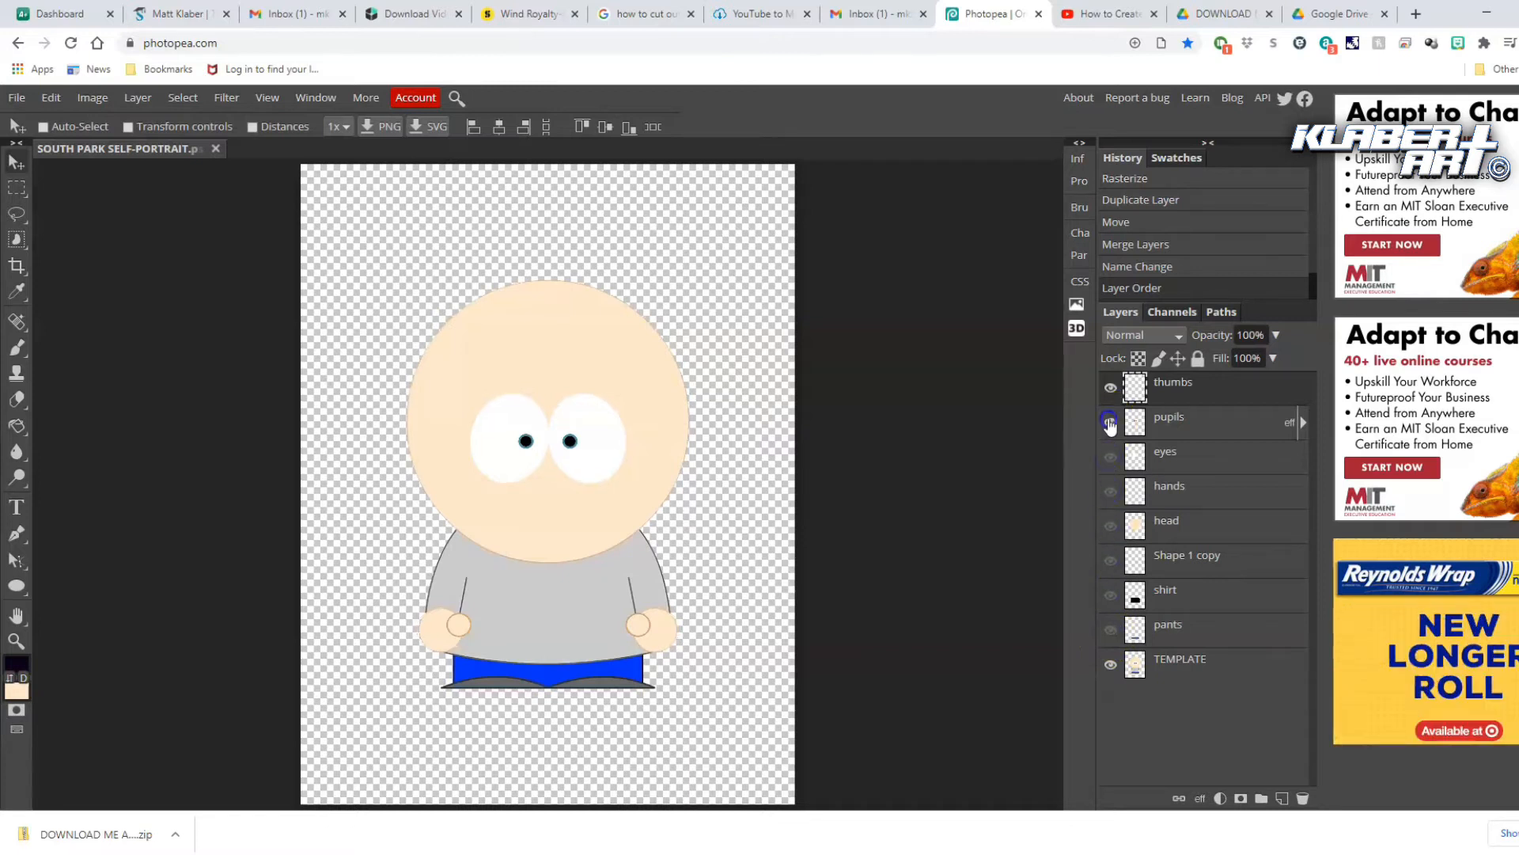
left_click(1111, 387)
left_click(1110, 667)
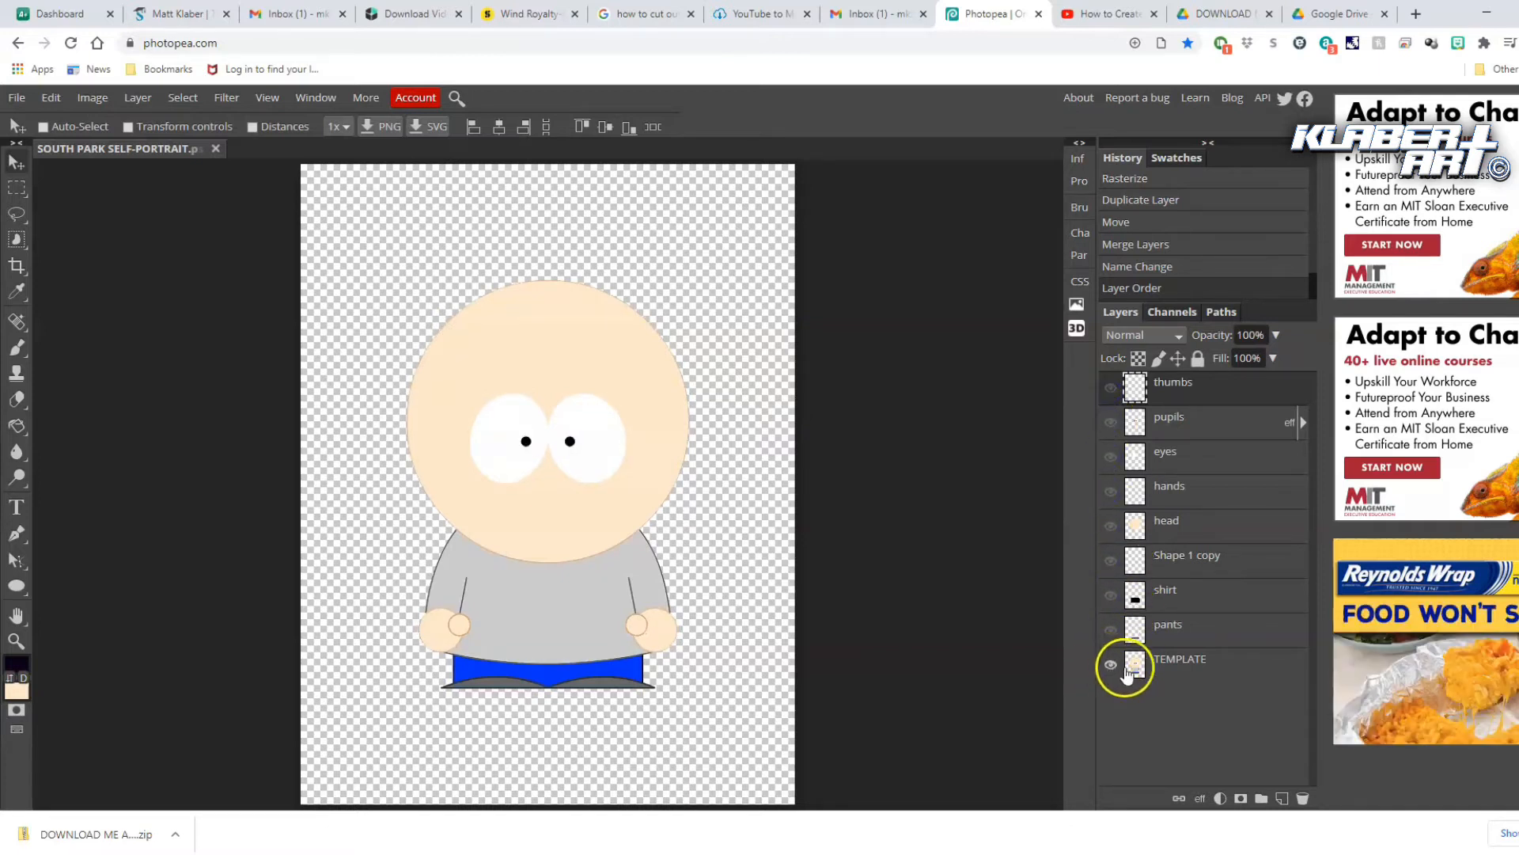
Draw a wide ellipse, about as wide as one shoe, just below the template's left-side shoe
left_click(17, 640)
left_click_drag(484, 687, 532, 699)
scroll(752, 679, "down", 4)
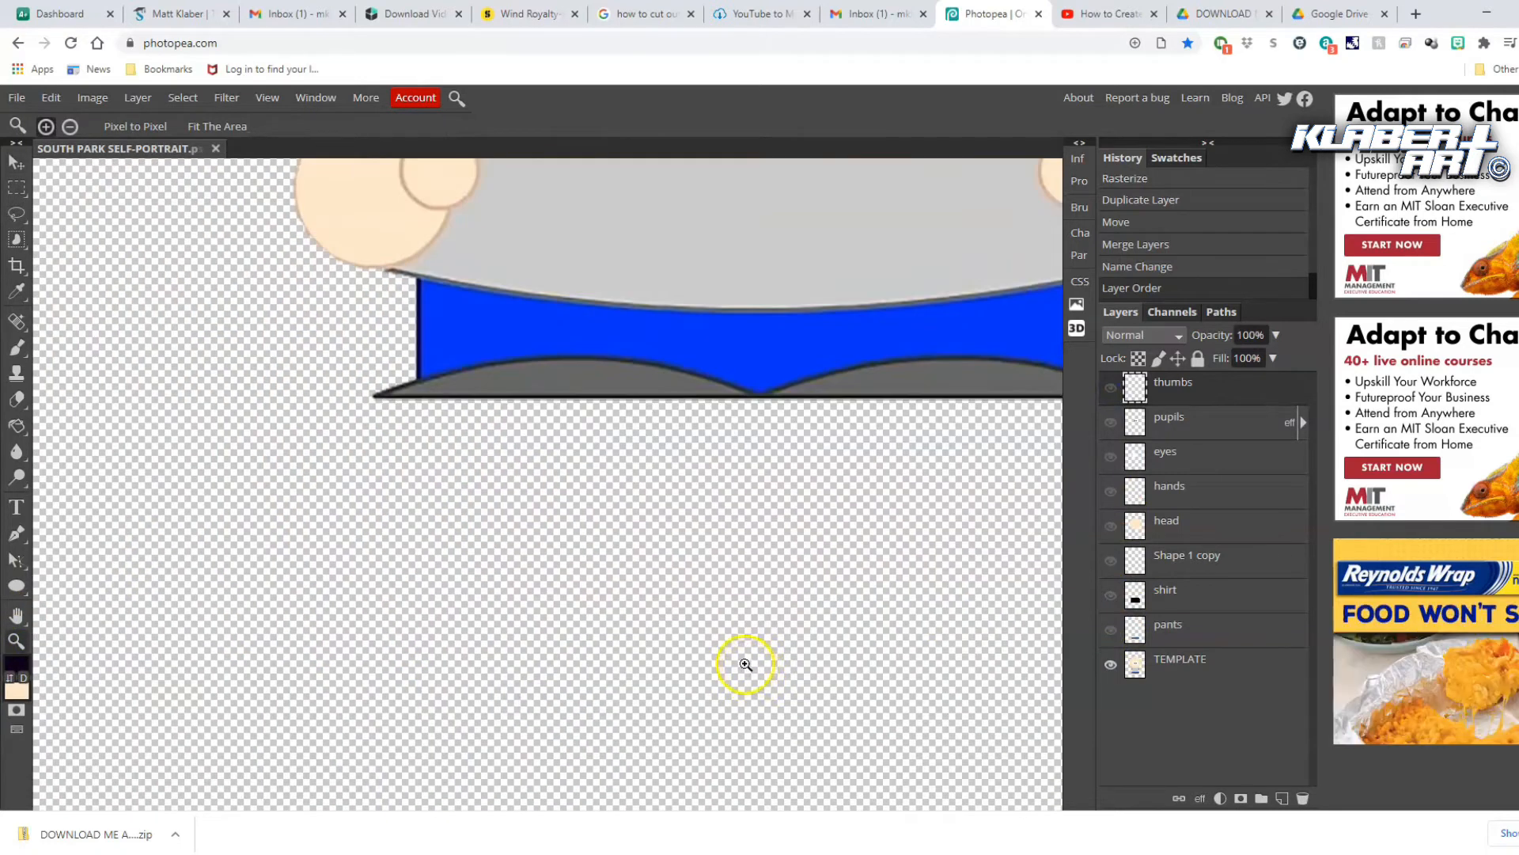
scroll(745, 665, "up", 1)
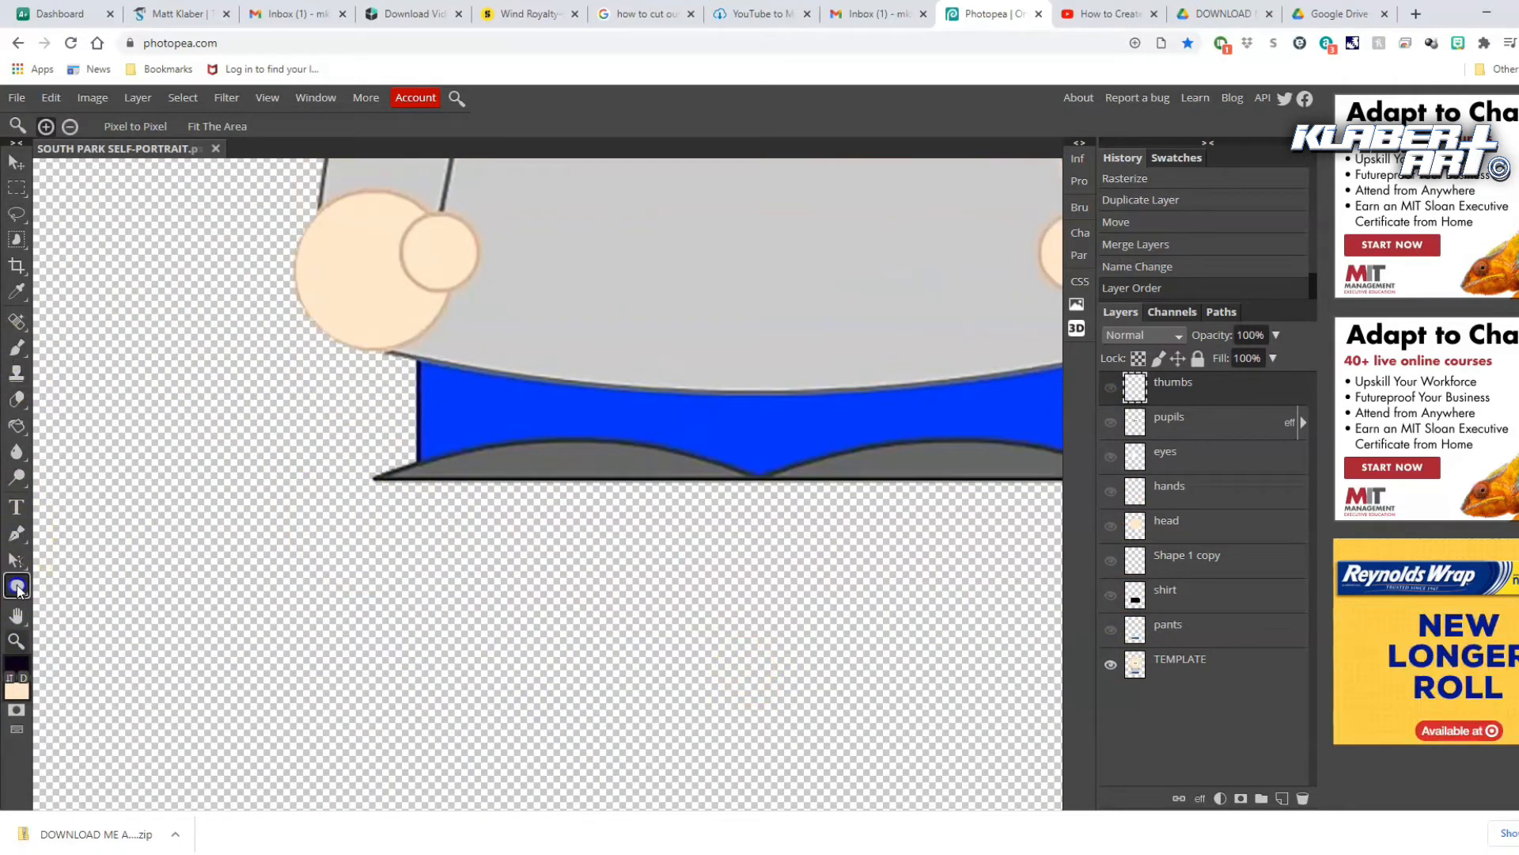
right_click(17, 587)
left_click(76, 612)
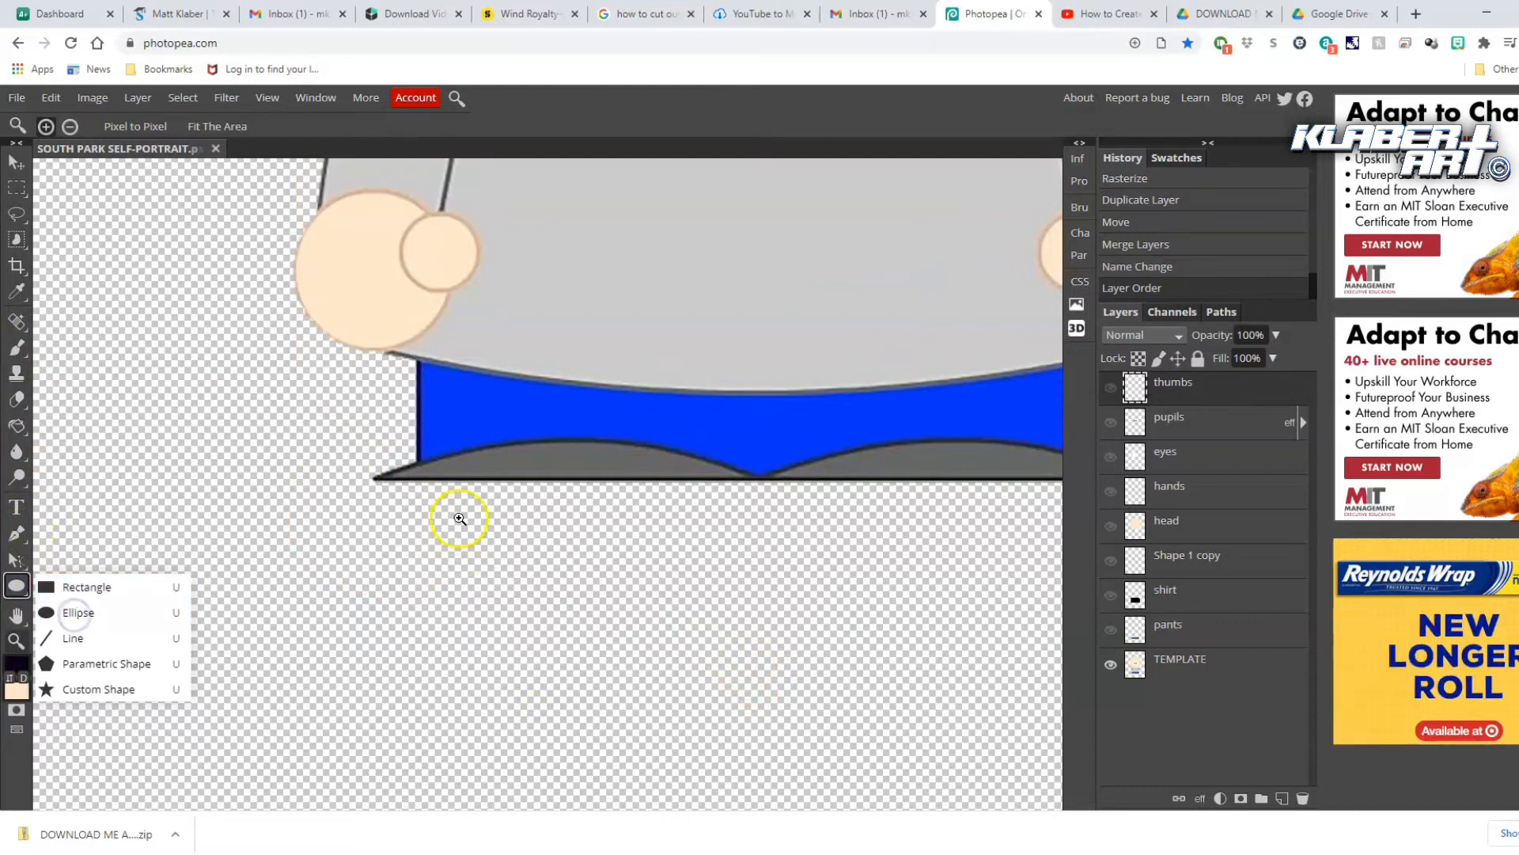
left_click(76, 611)
left_click_drag(308, 540, 712, 683)
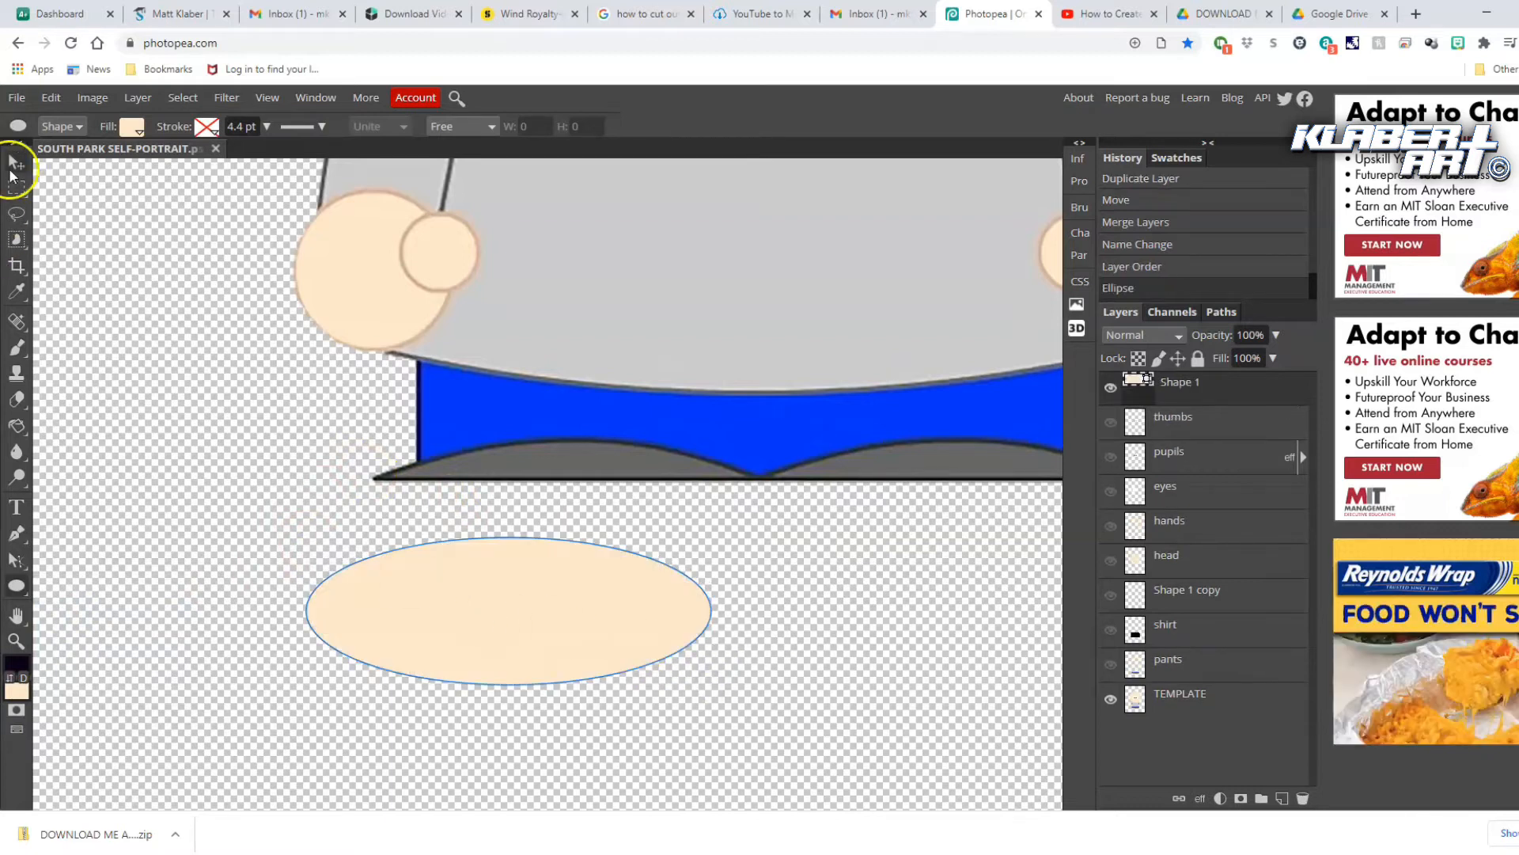
Move the ellipse so its upper curve covers the left-side shoe and scale its height to about 74%
left_click(16, 162)
left_click_drag(503, 607, 563, 507)
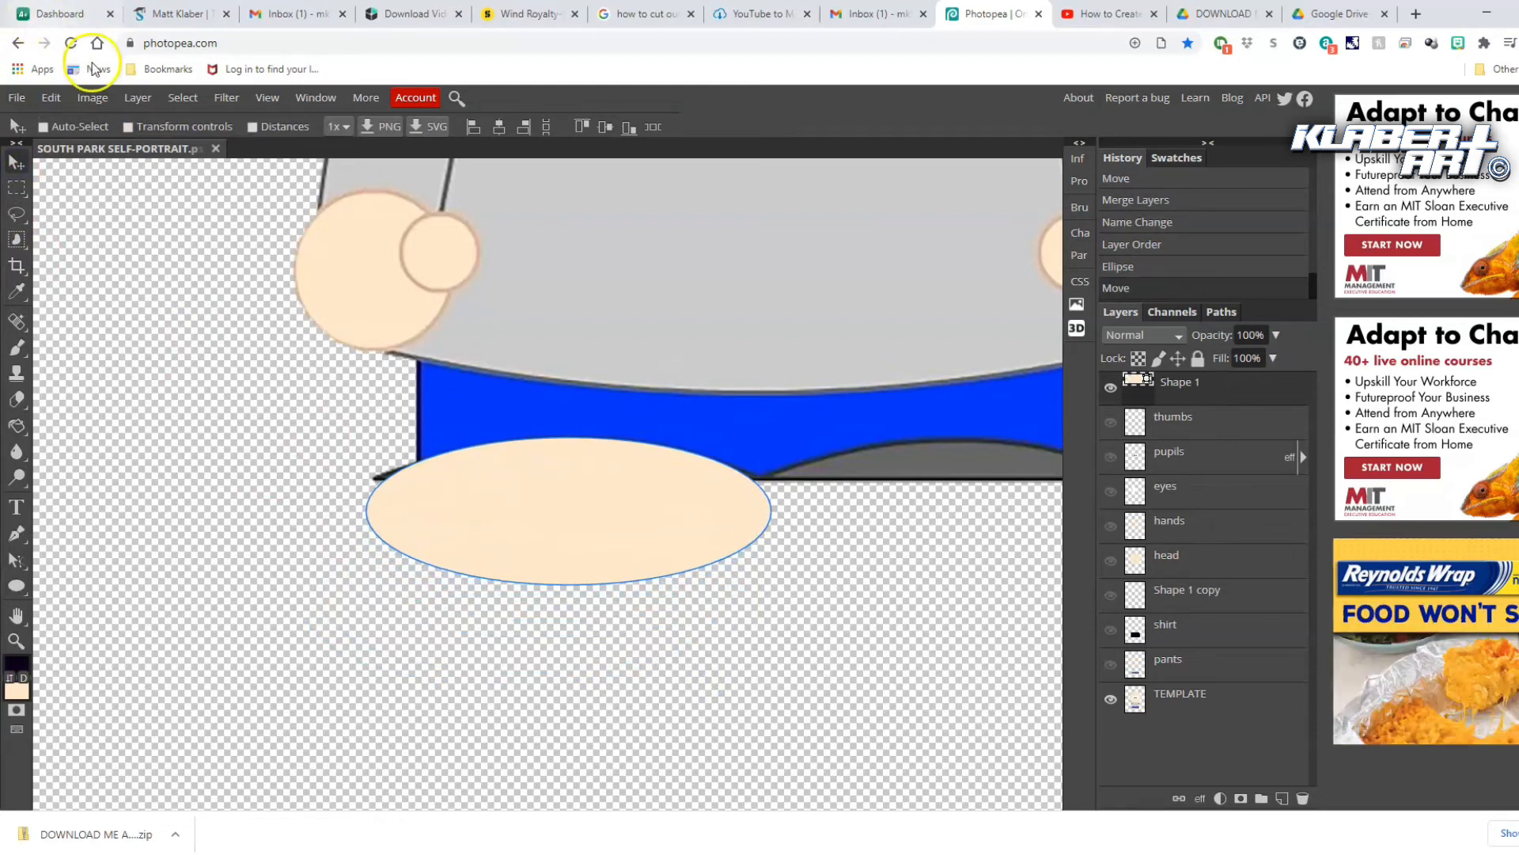
left_click(61, 101)
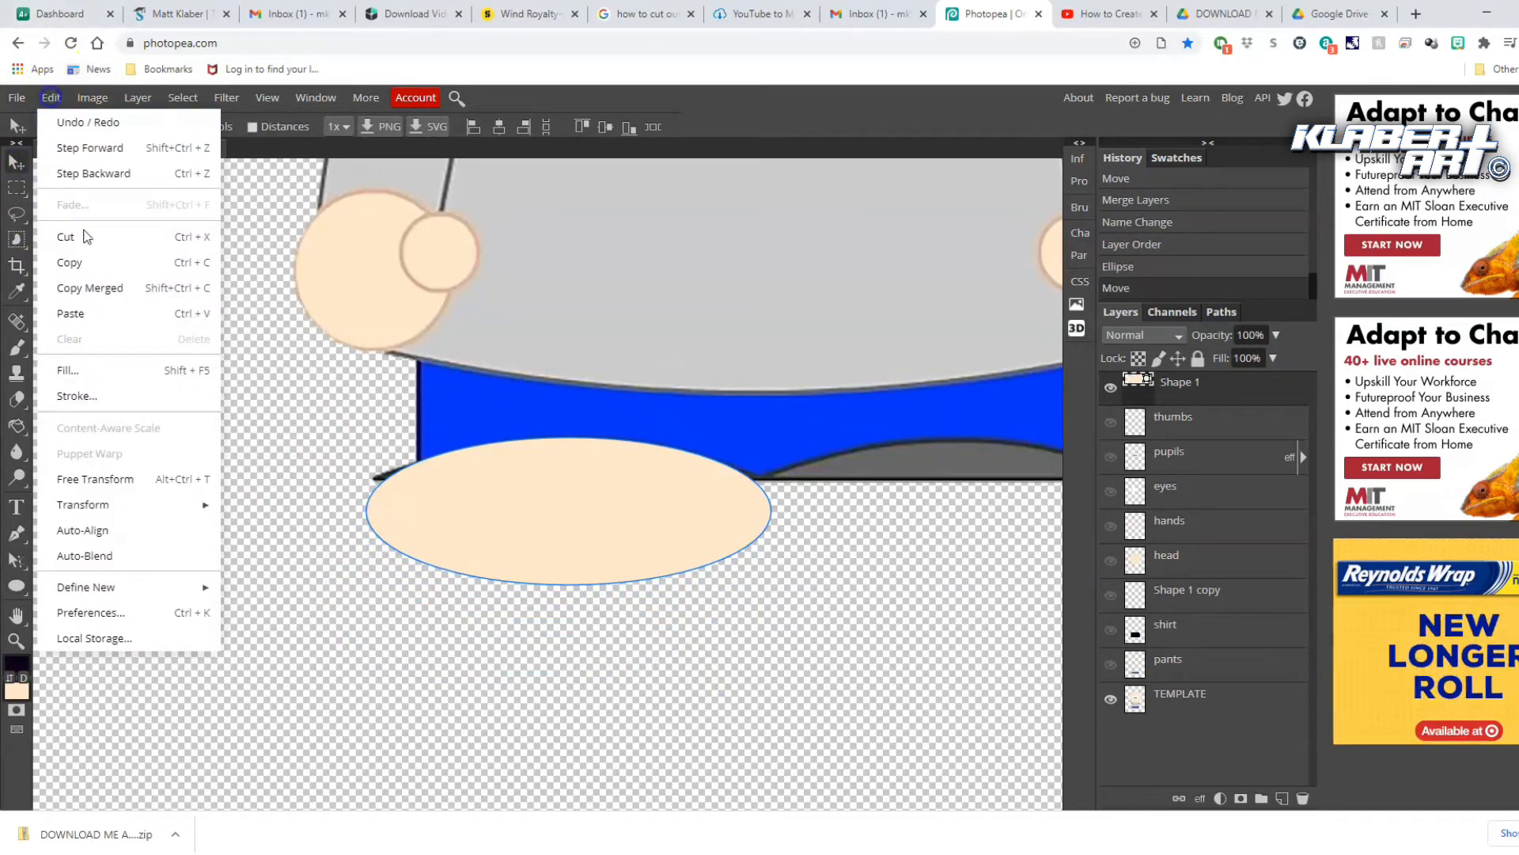
left_click(95, 485)
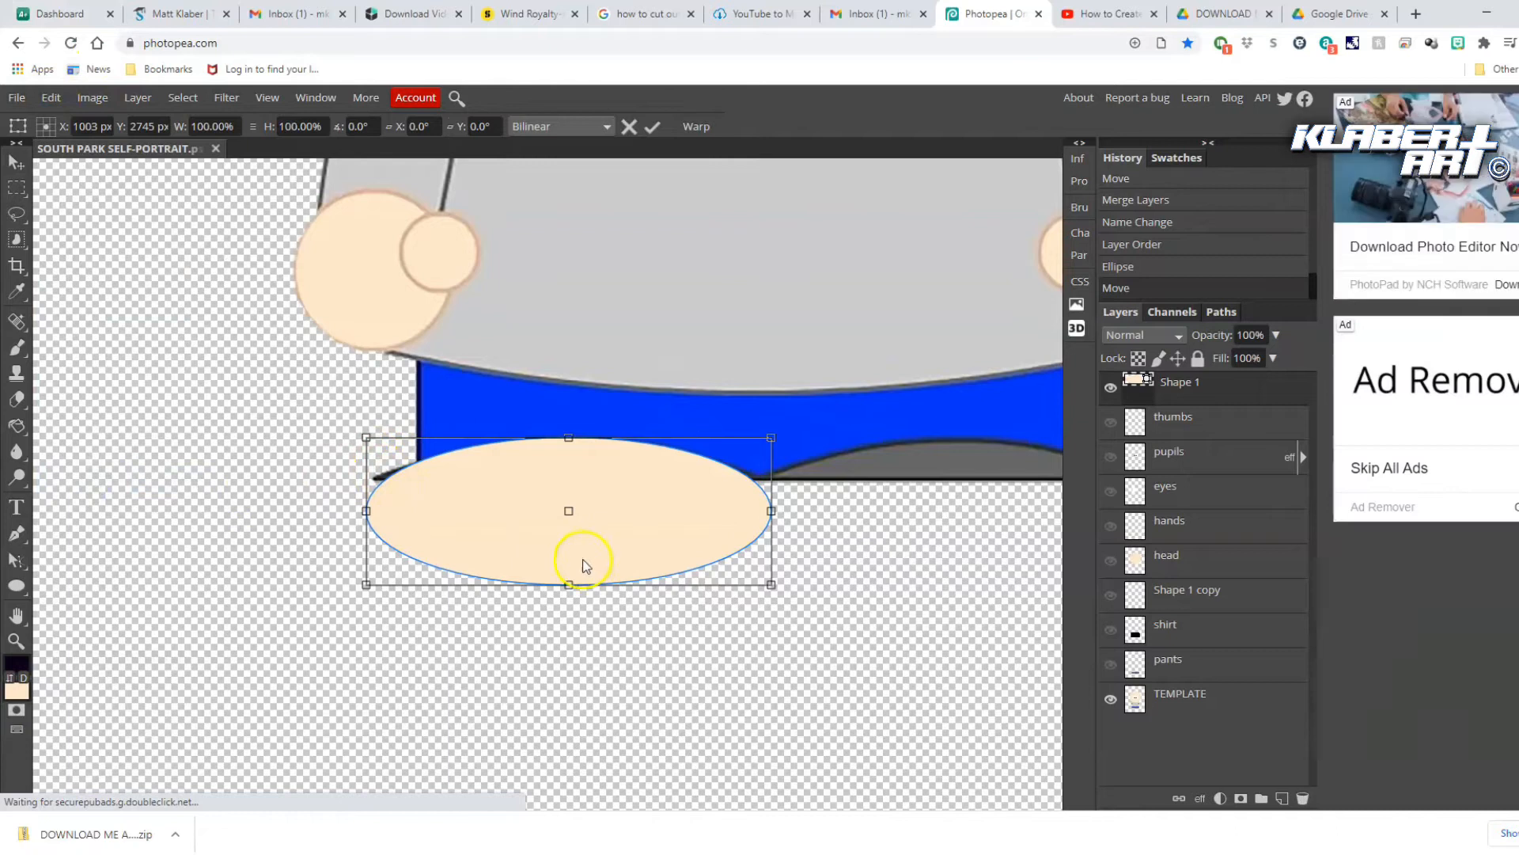
left_click_drag(568, 582, 563, 546)
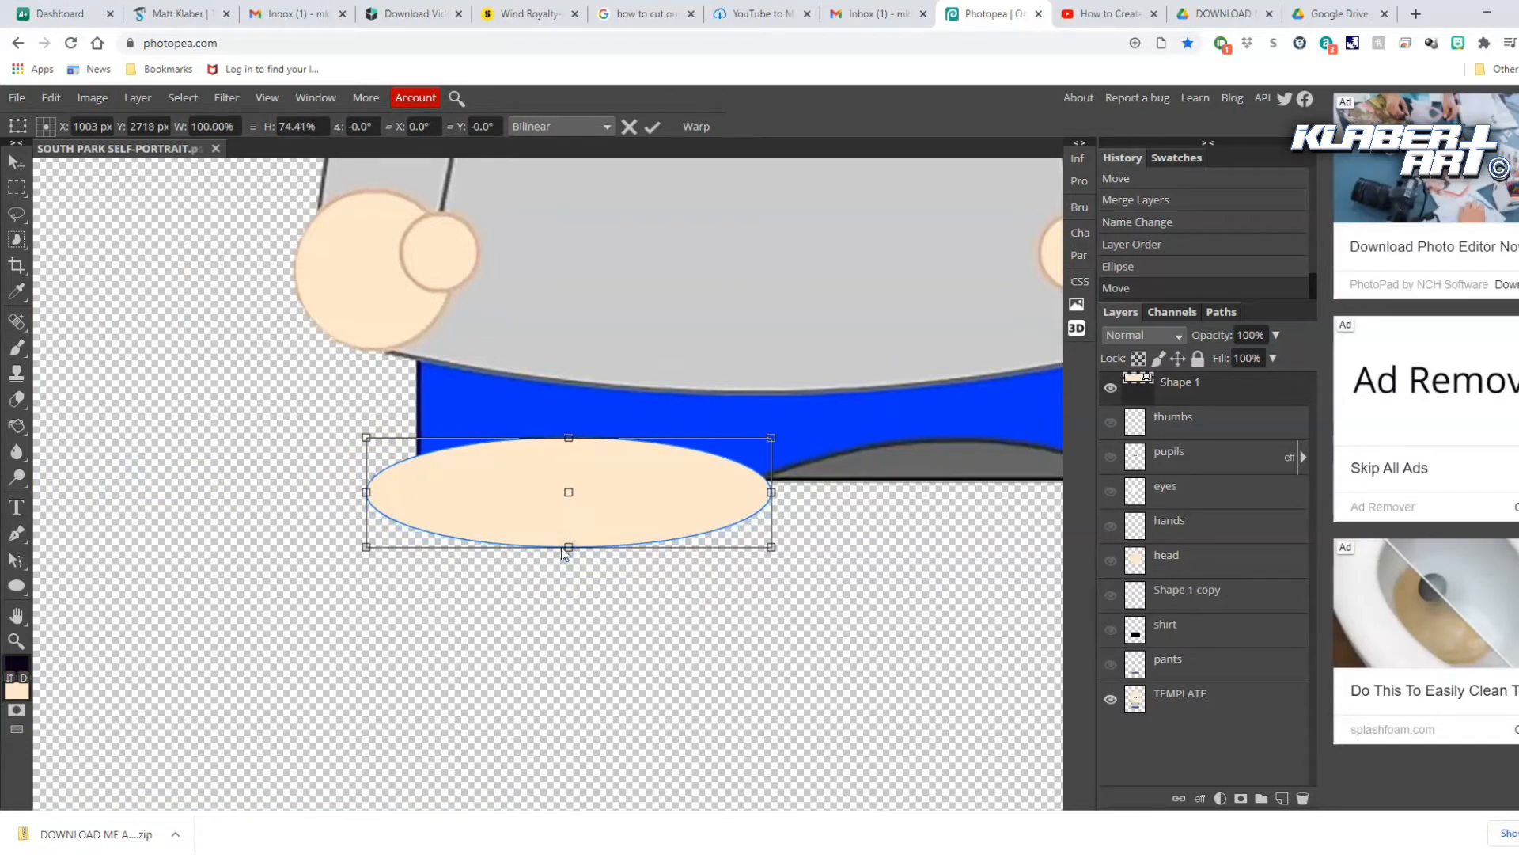
key("Return")
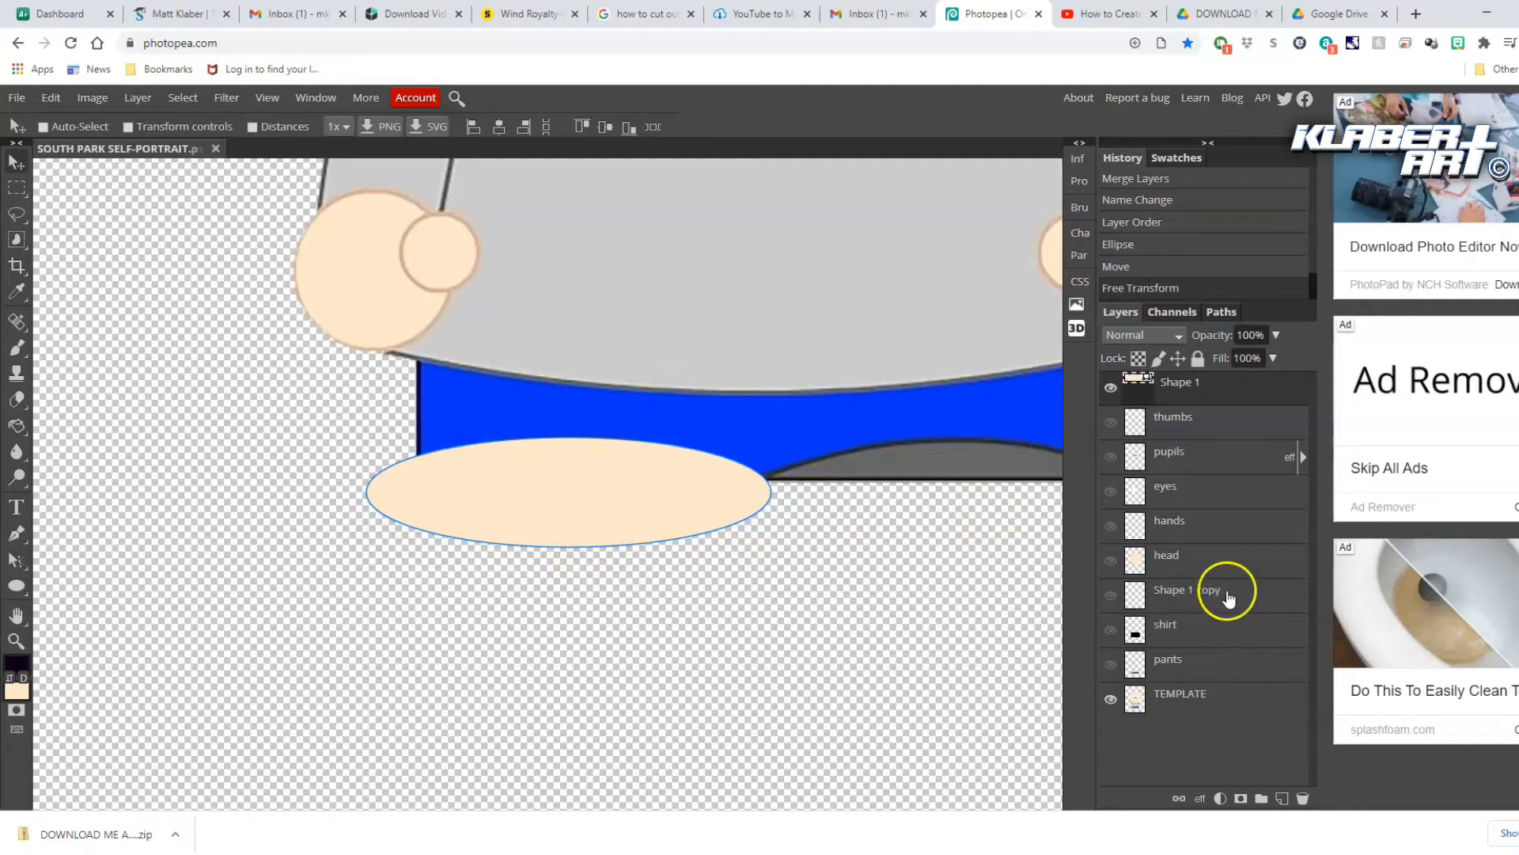
right_click(1222, 391)
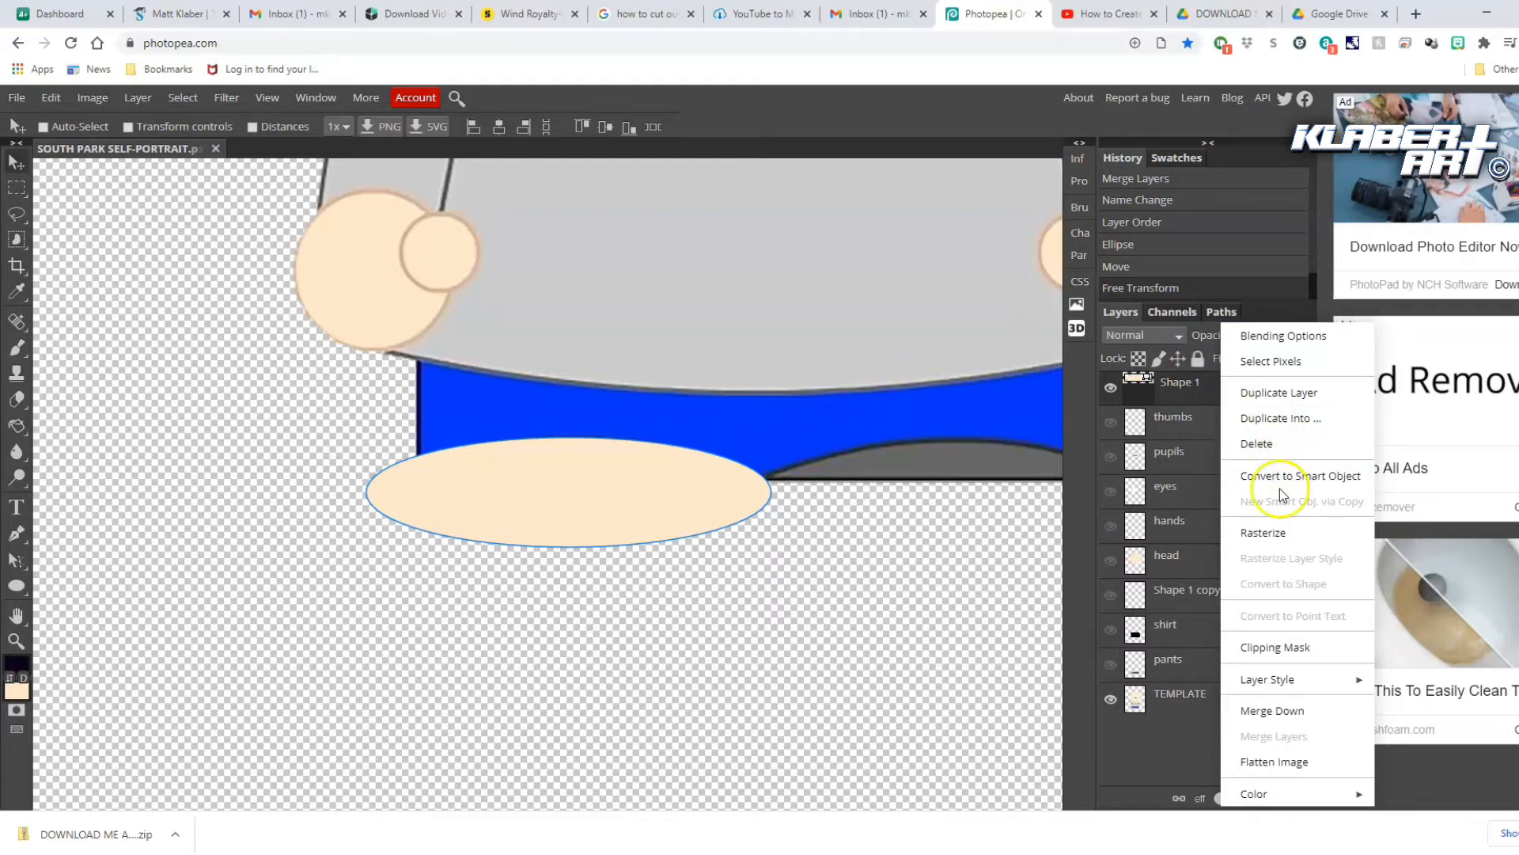
left_click(1274, 532)
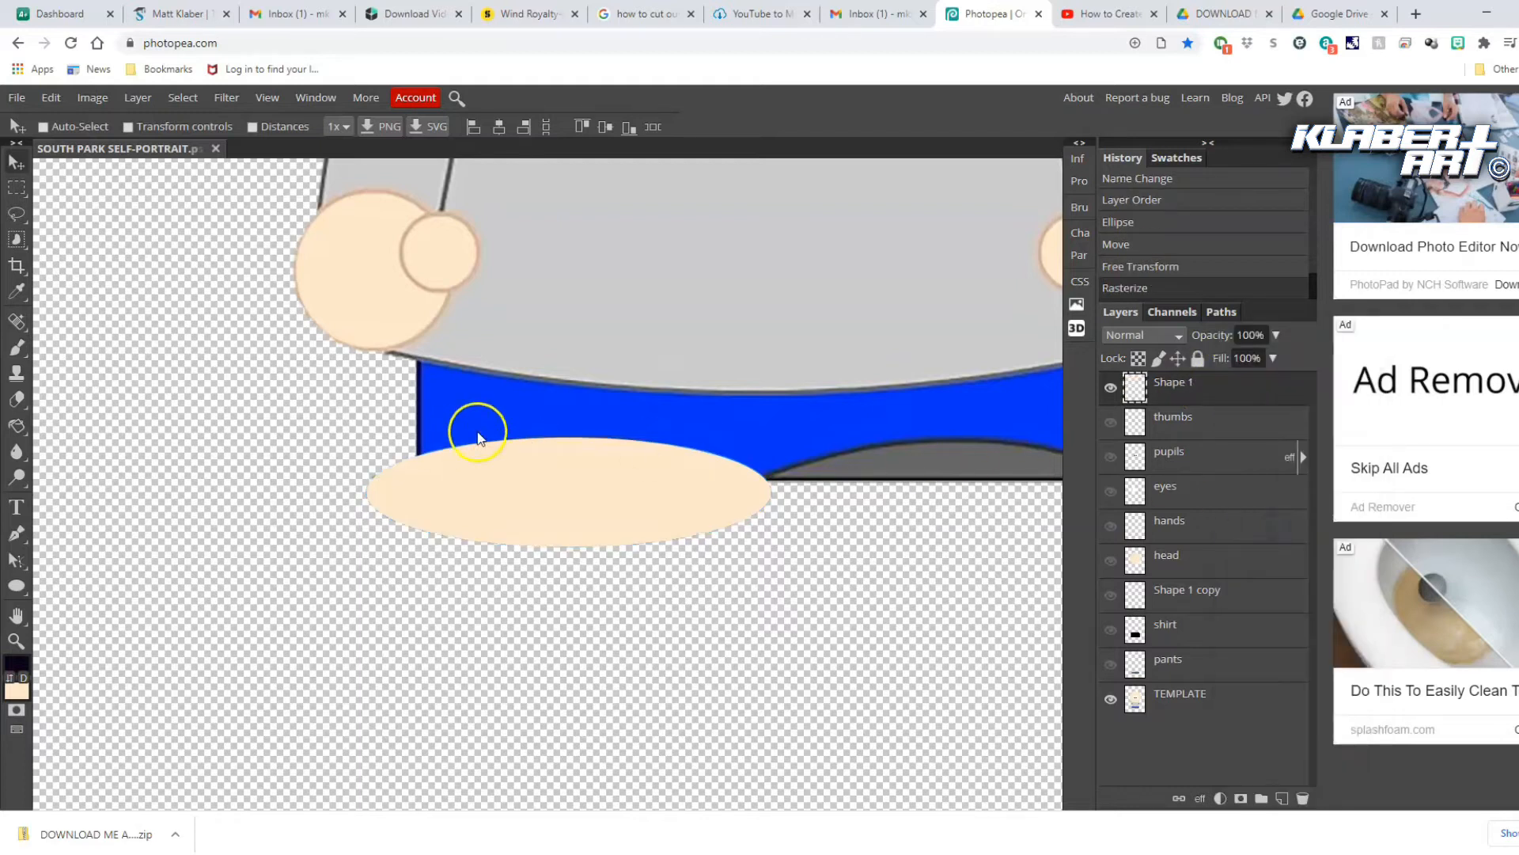
left_click(51, 97)
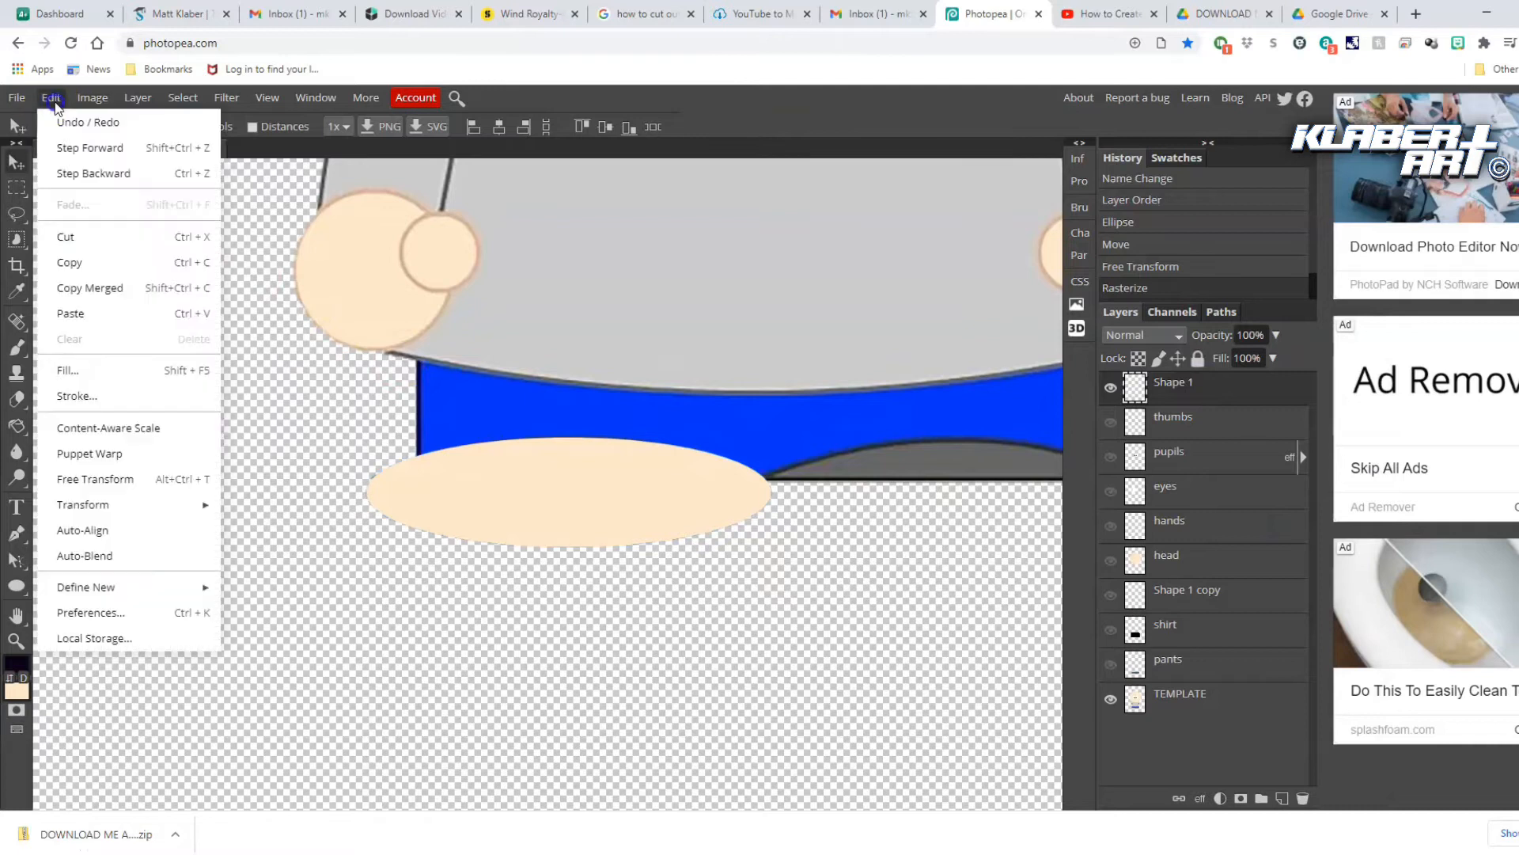
left_click(64, 117)
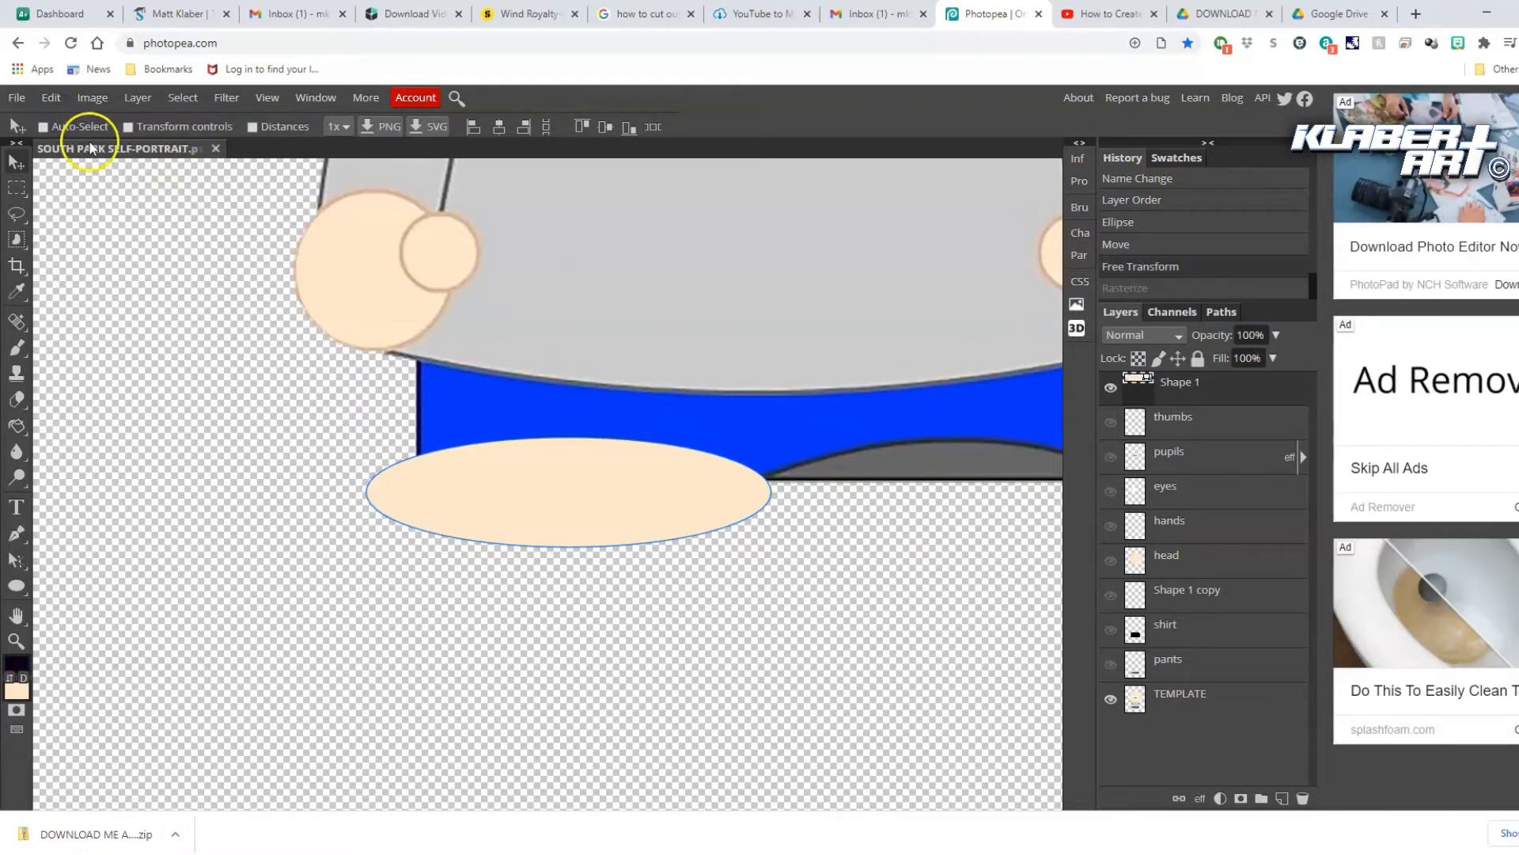
Rasterize the ellipse layer, delete the part of the ellipse below the shoe's flat base line, and deselect
right_click(1211, 389)
left_click(1269, 534)
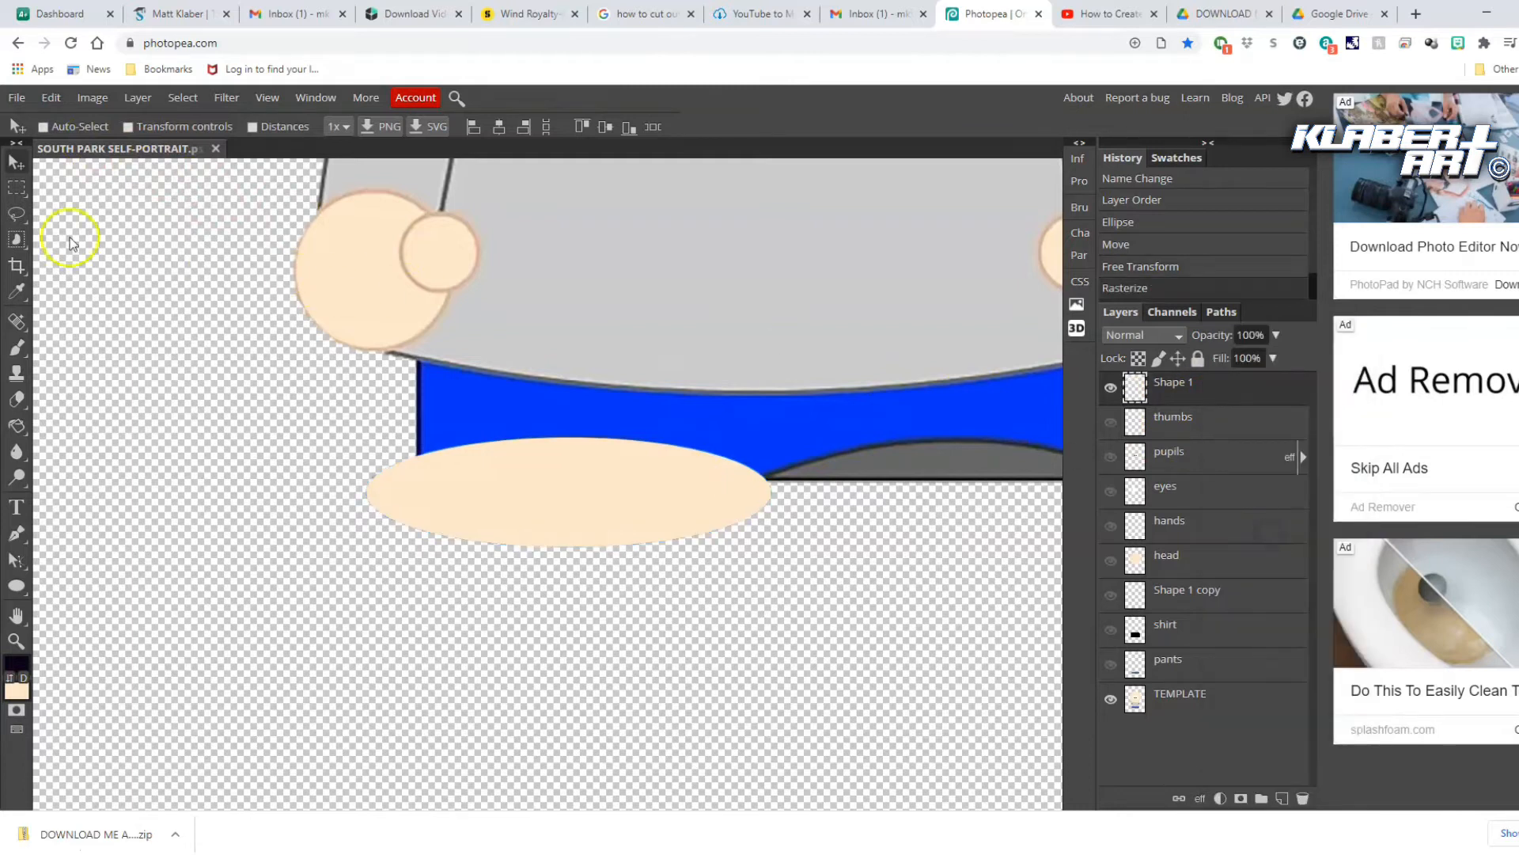
left_click(16, 187)
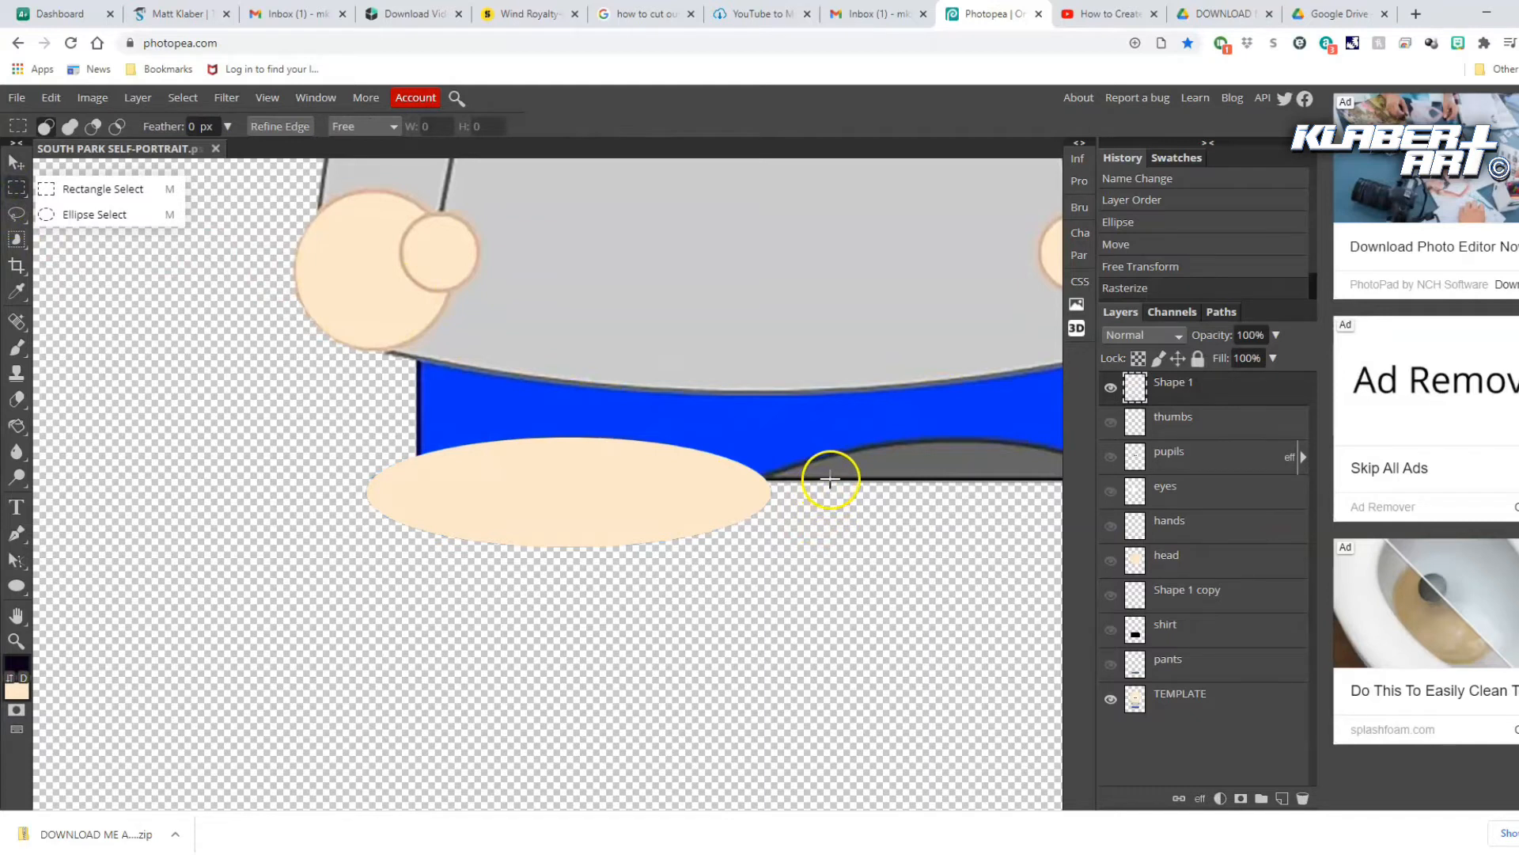
left_click_drag(830, 481, 326, 581)
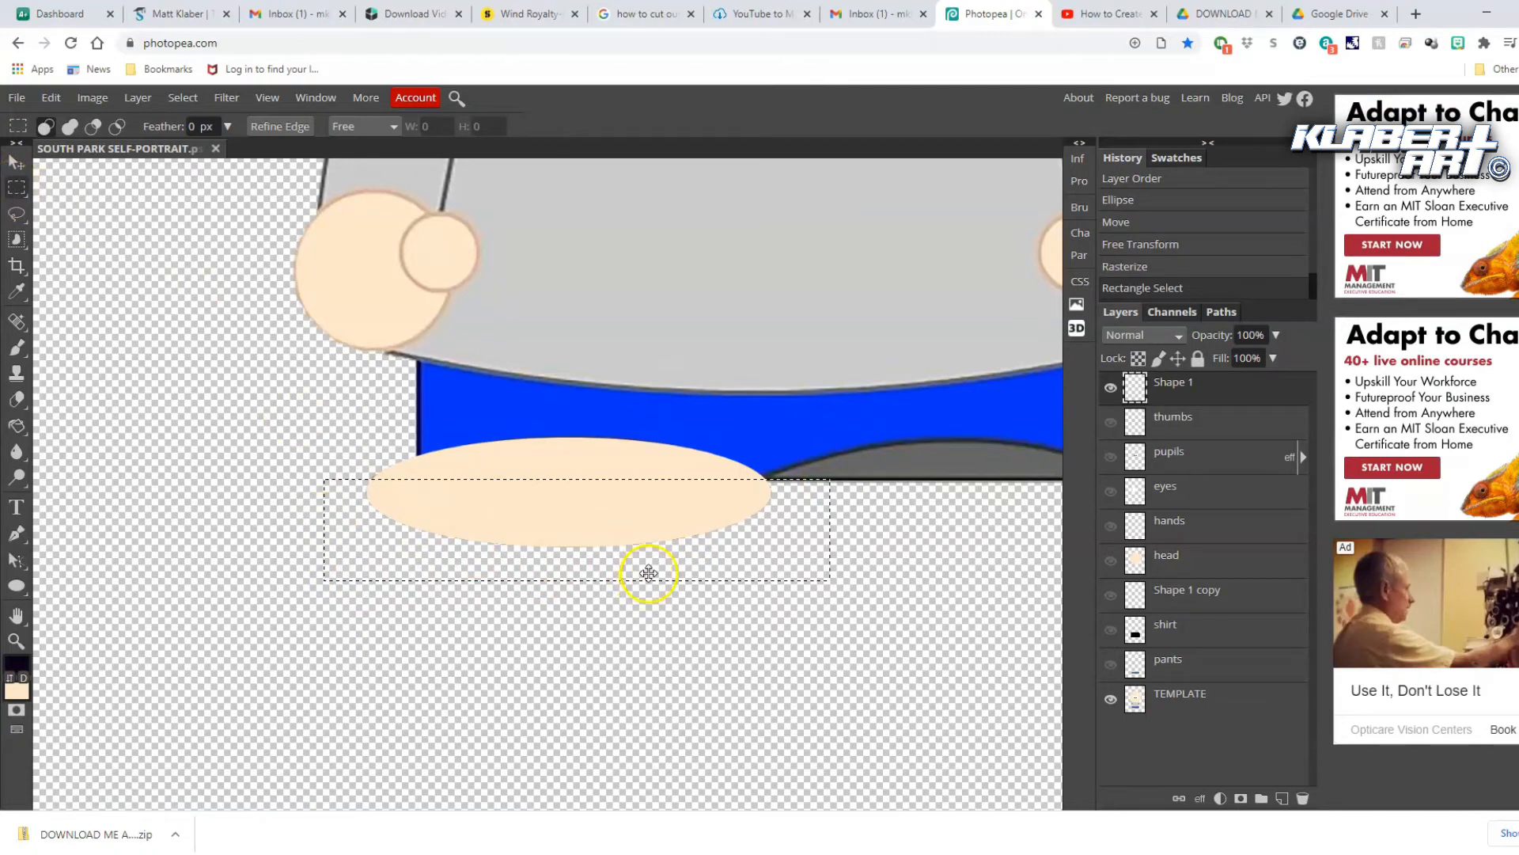
key("Delete")
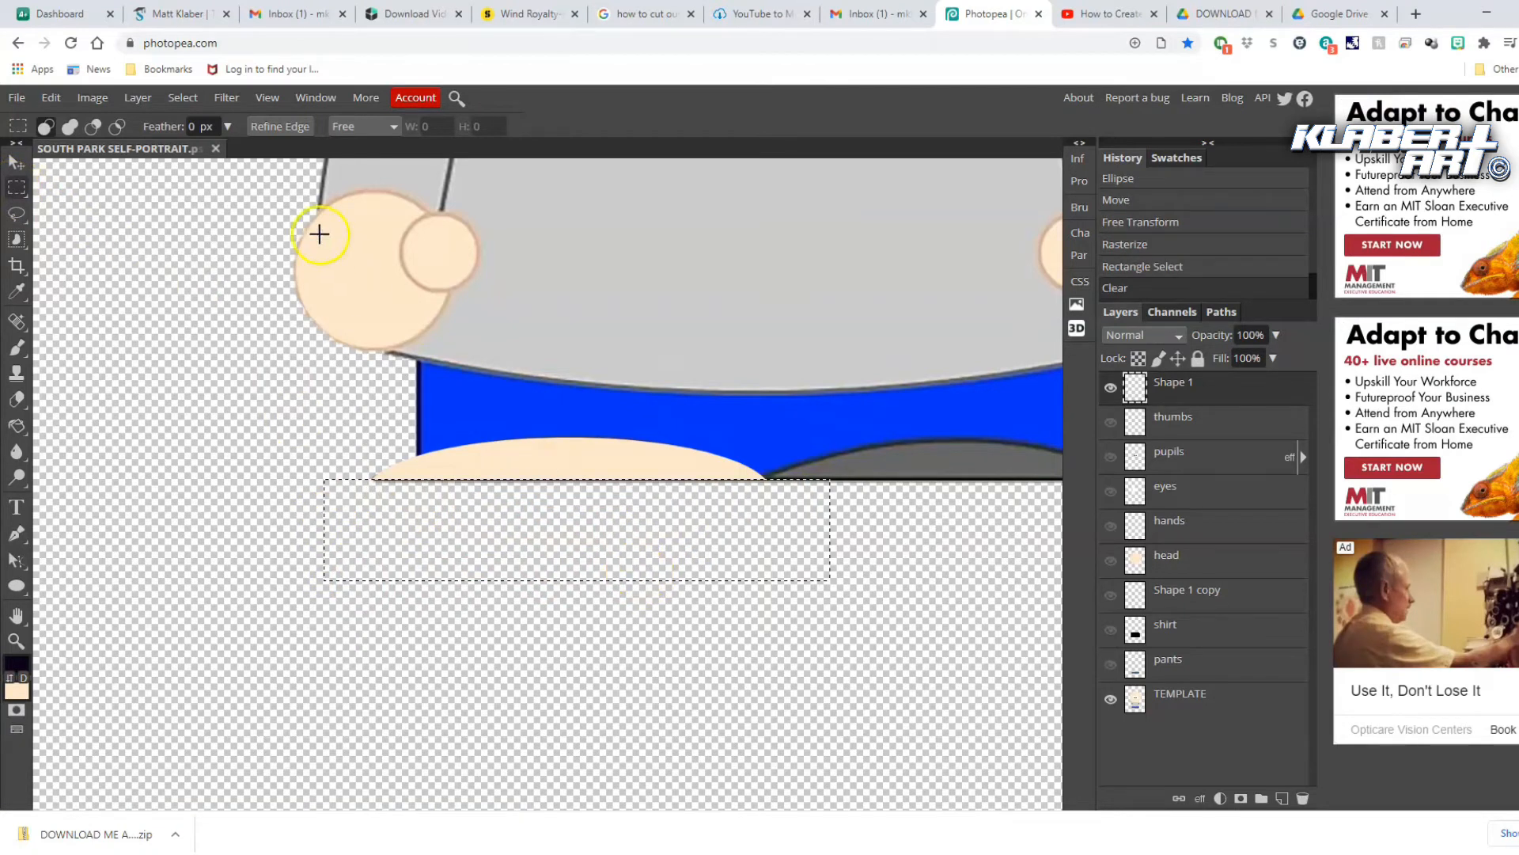
left_click(183, 97)
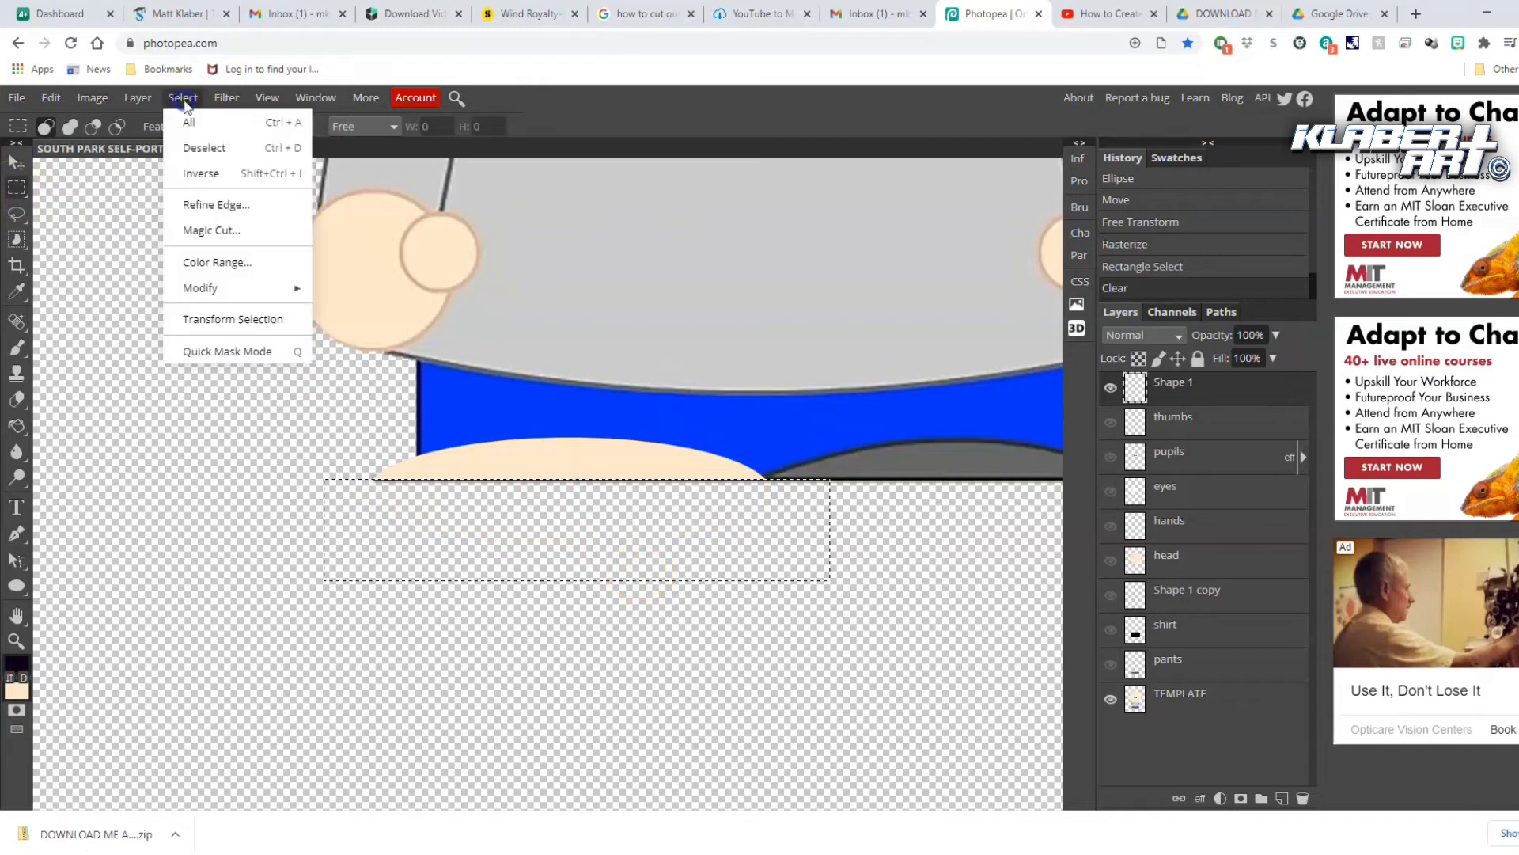
left_click(205, 149)
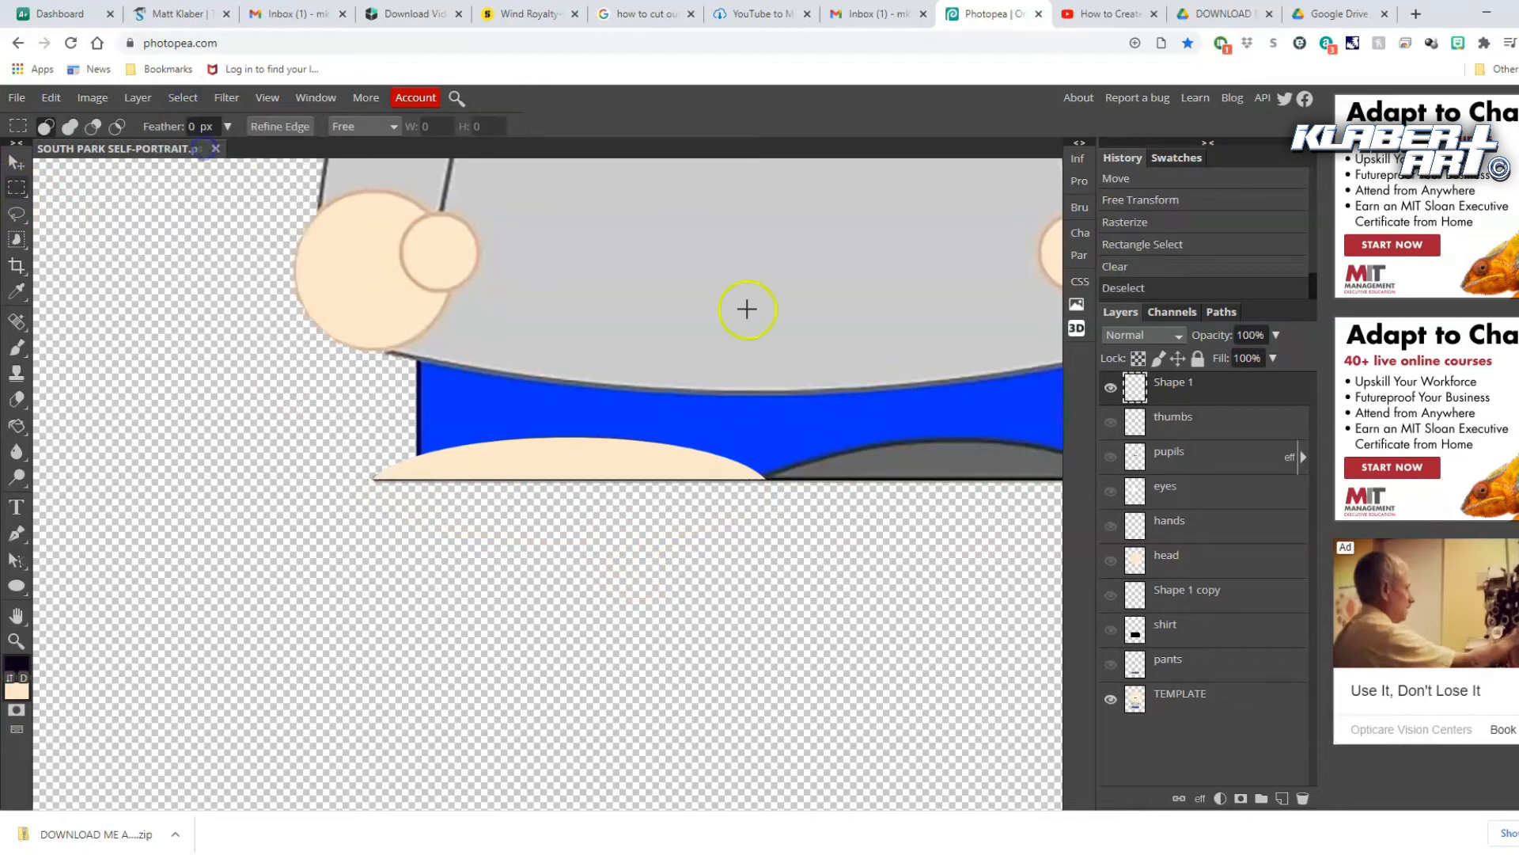
Duplicate the half-ellipse shoe layer and move the copy over the template's right-side shoe
right_click(1215, 392)
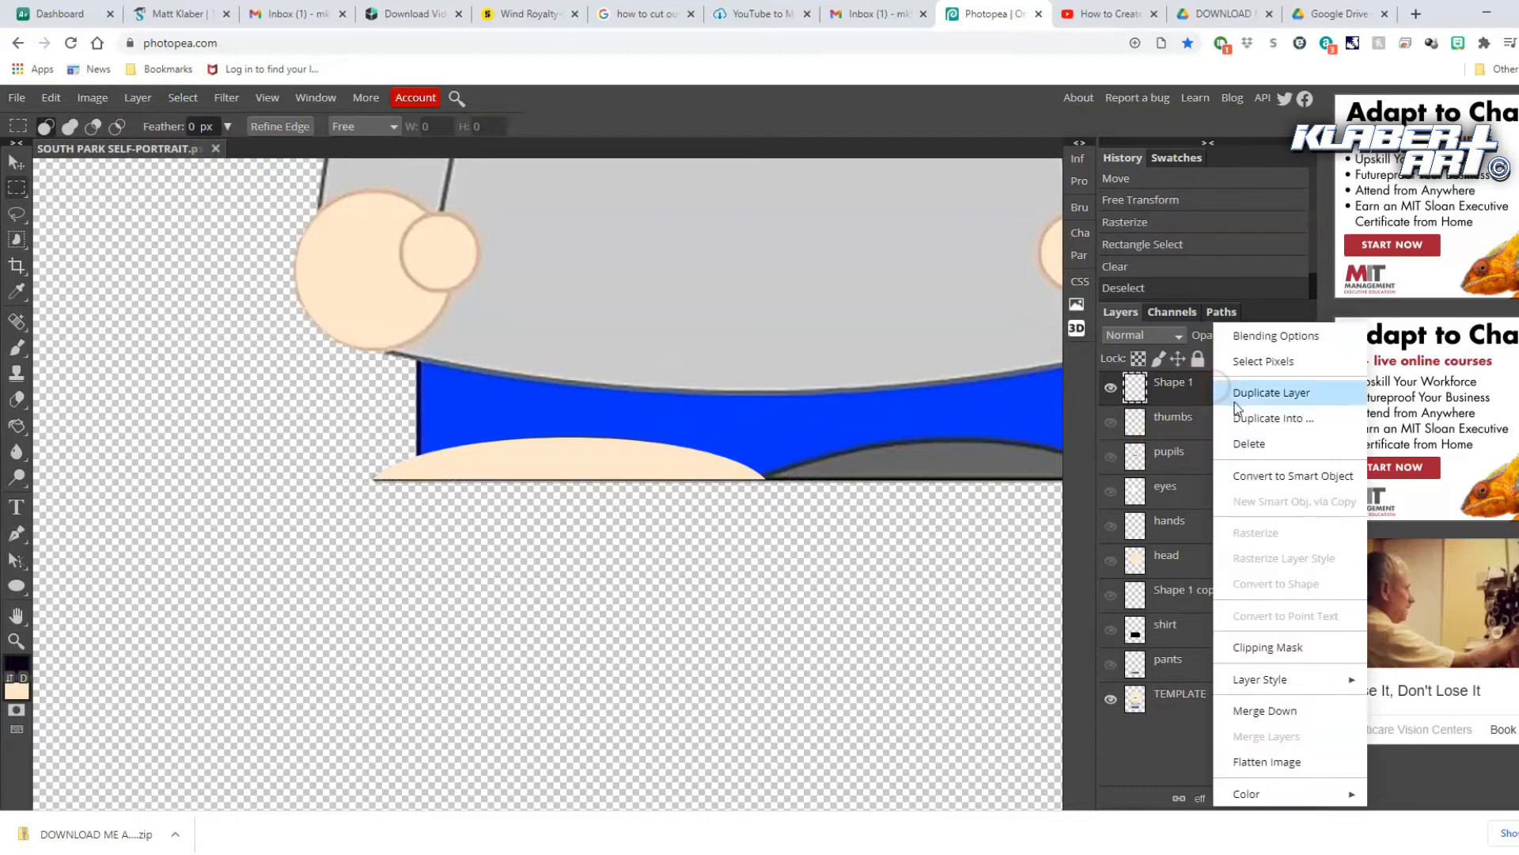
left_click(1239, 400)
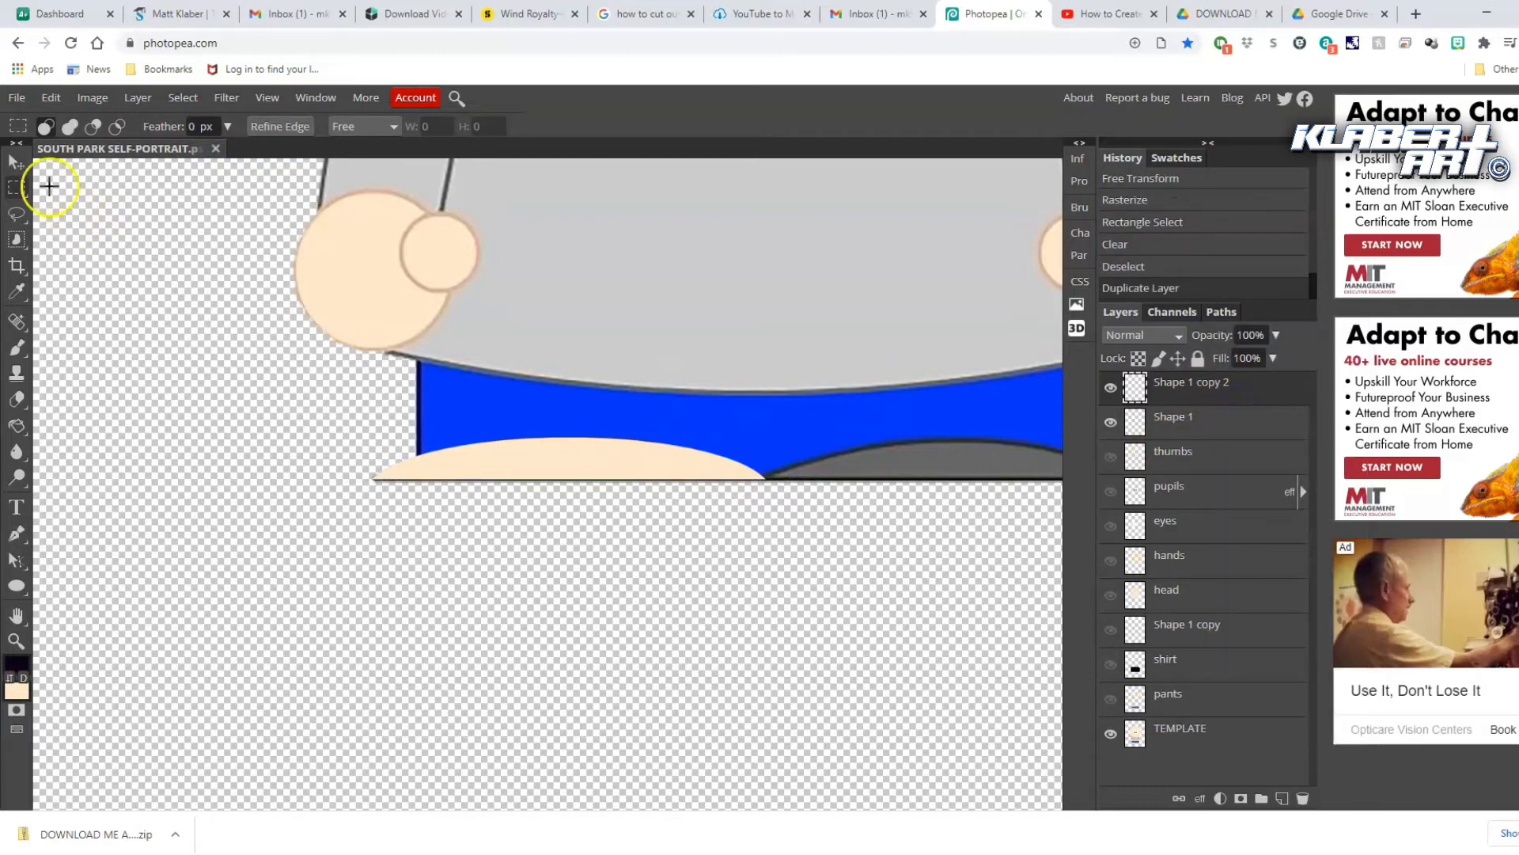
left_click(16, 162)
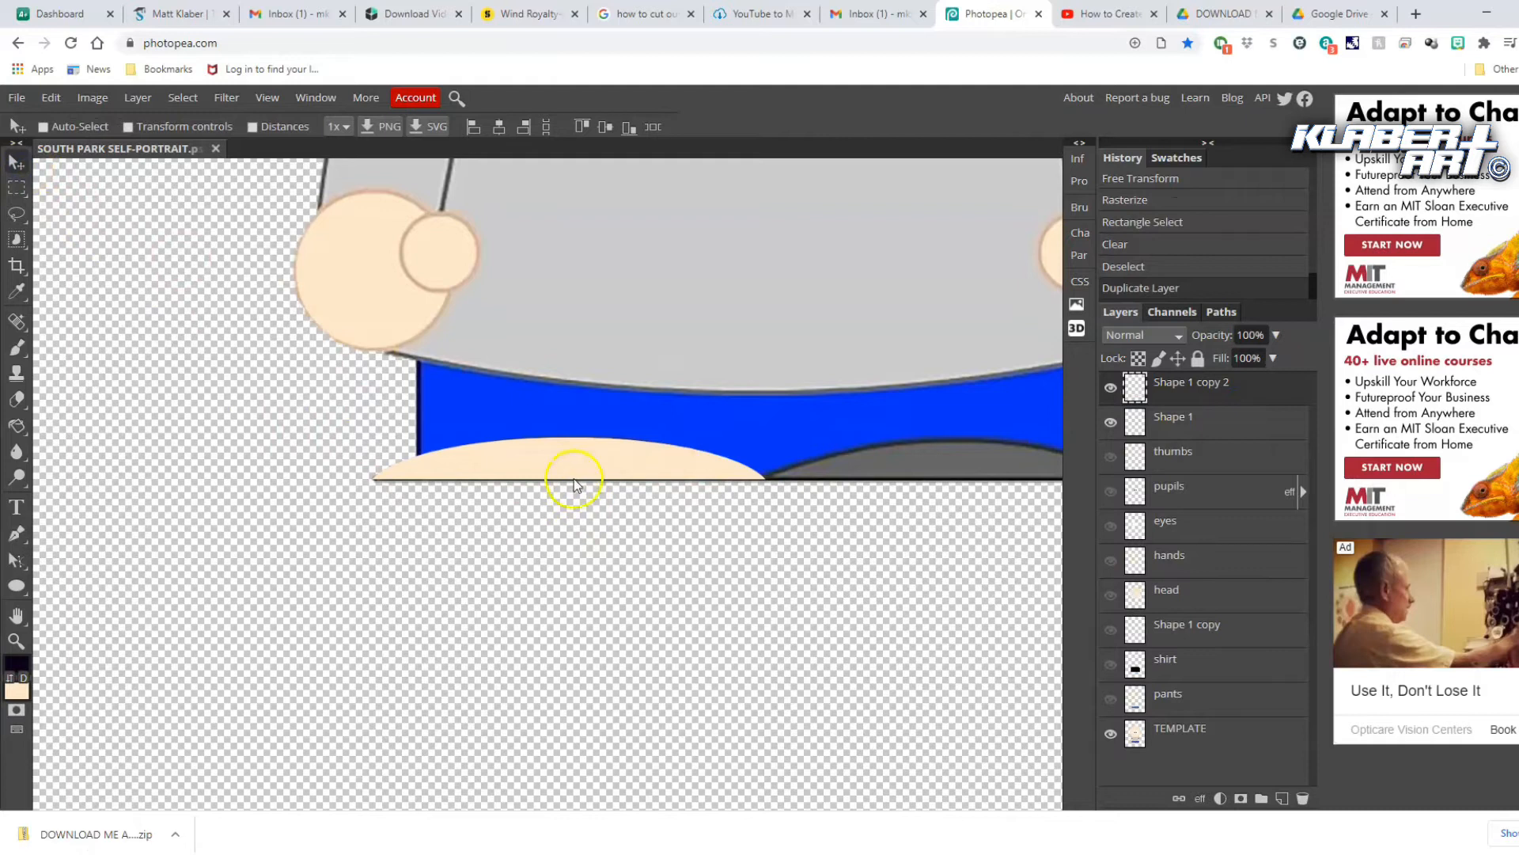
left_click_drag(569, 465, 957, 486)
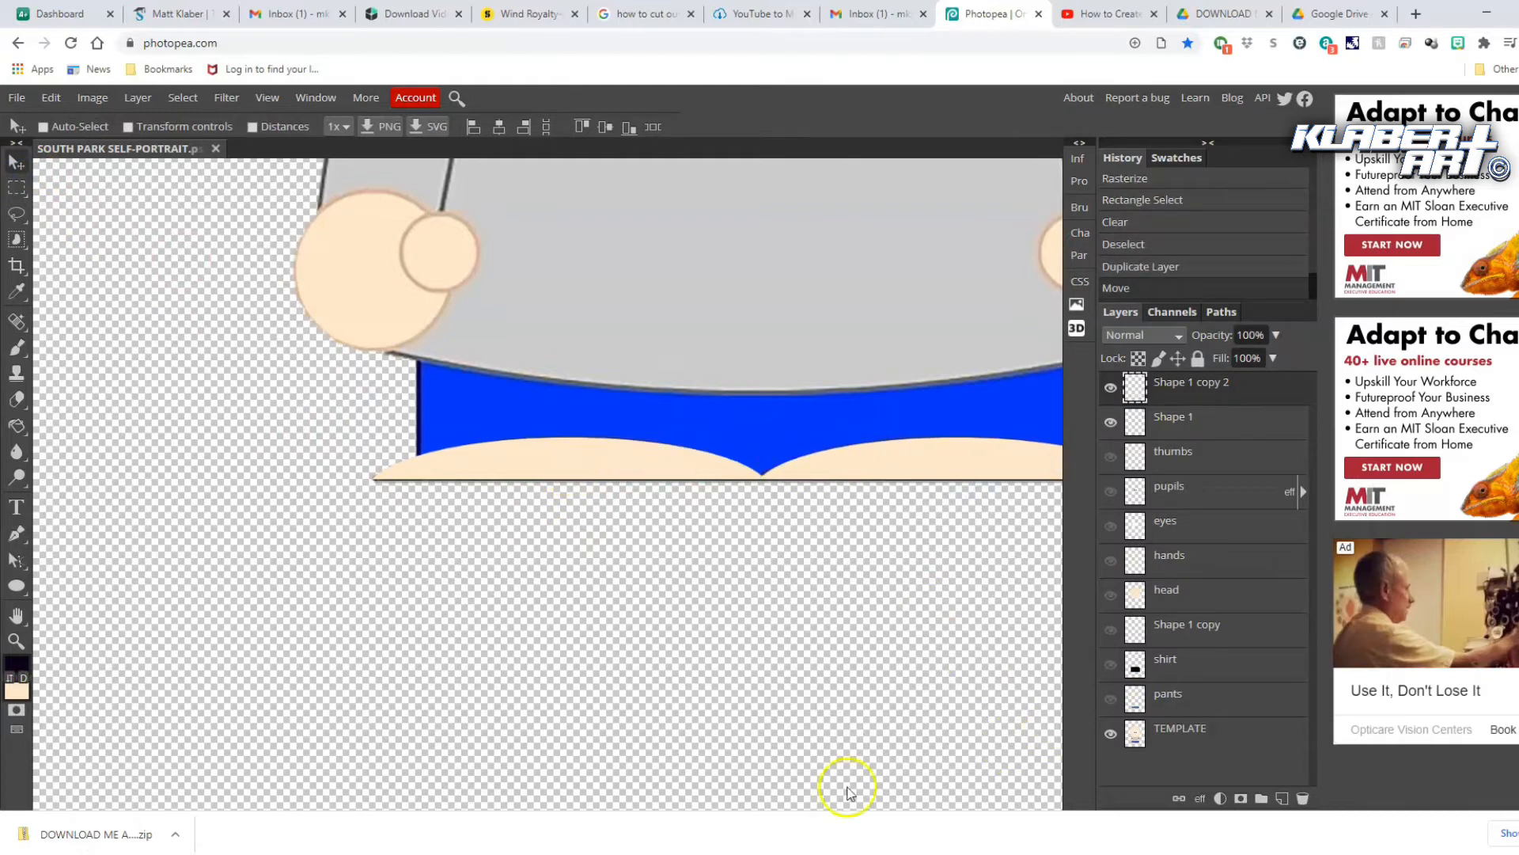
Merge the two half-ellipse layers into one and rename the merged layer "shoes"
left_click(1200, 428, "ctrl")
right_click(1201, 428)
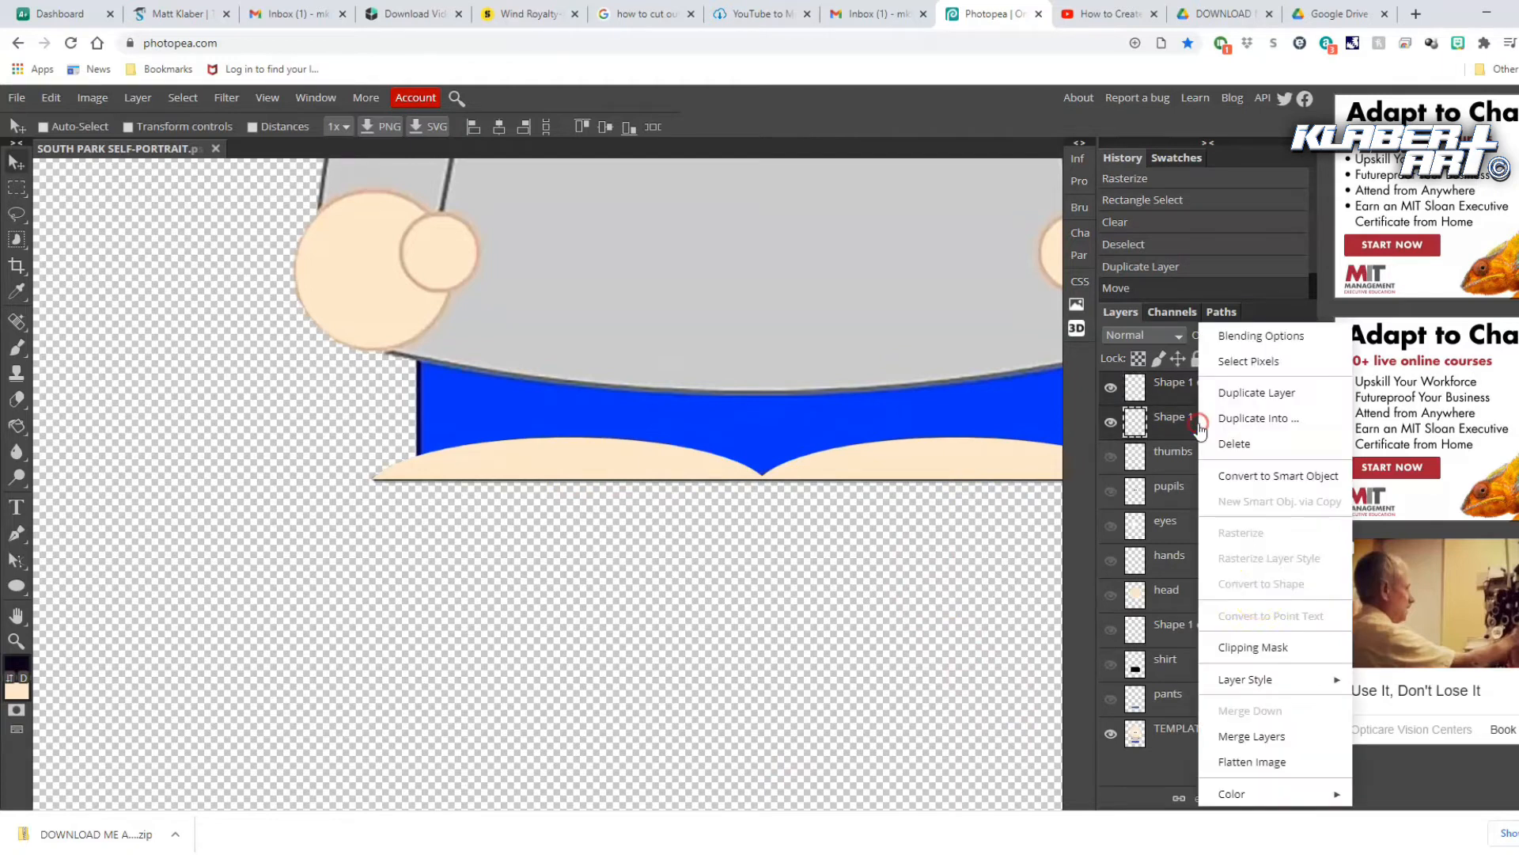
left_click(1264, 737)
double_click(1173, 383)
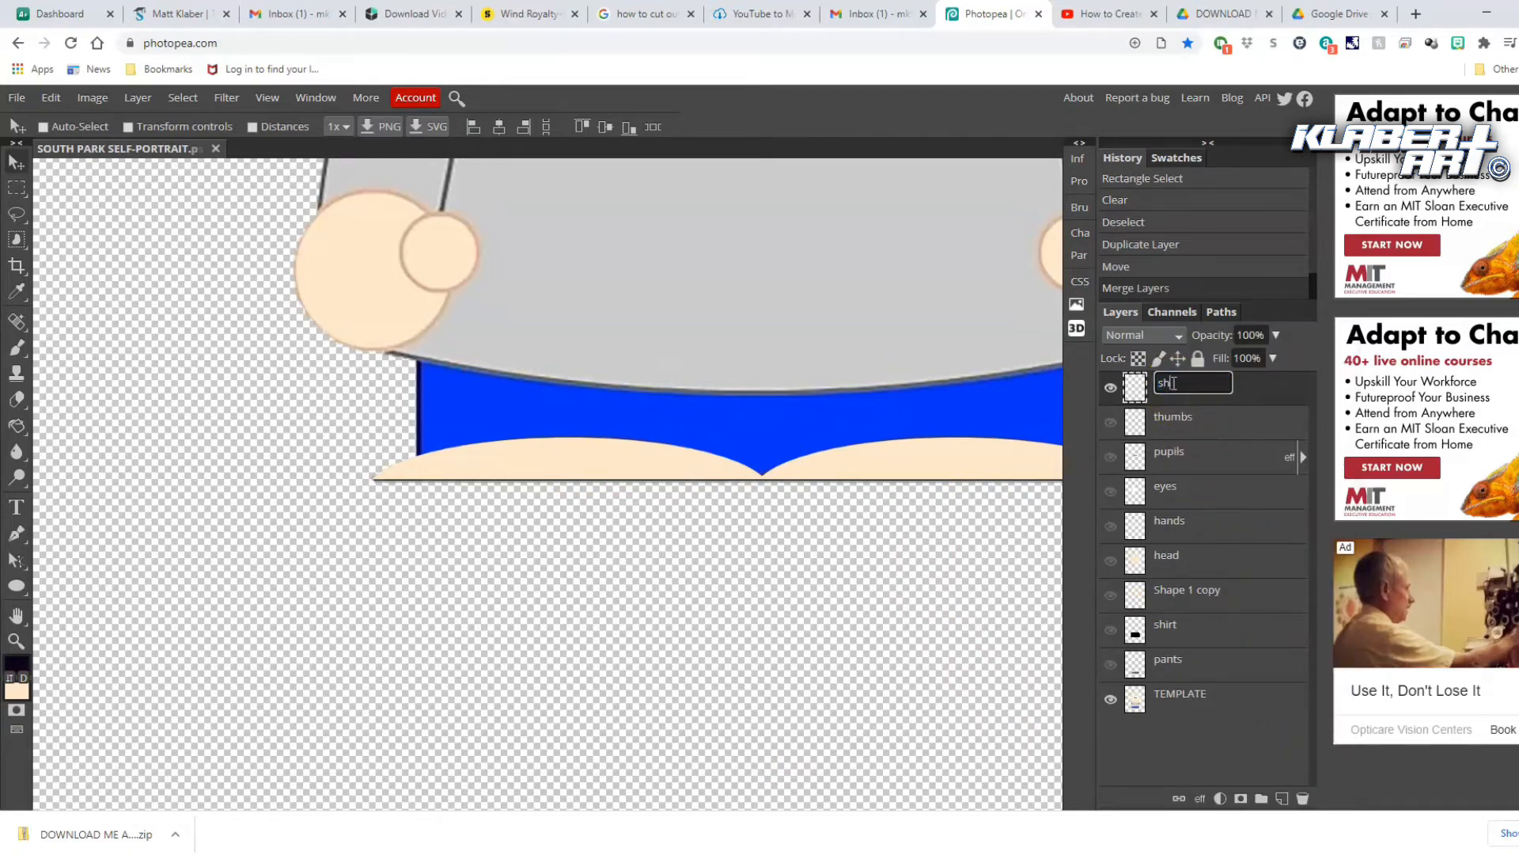
type("shoes")
left_click(1264, 391)
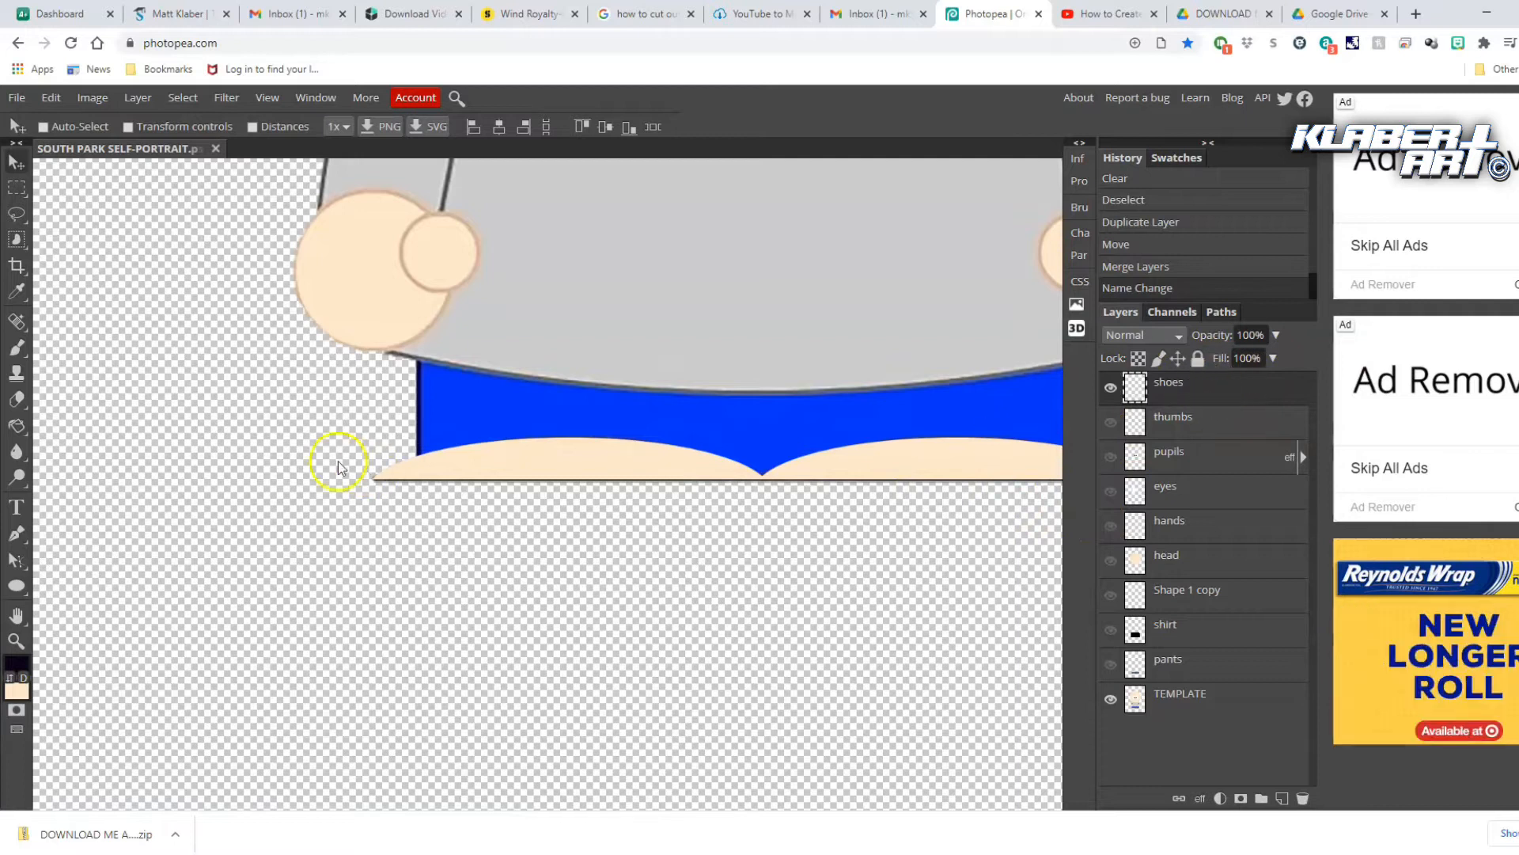
Choose a golden-brown foreground colour and fill both shoes with it using the Paint Bucket
left_click(17, 426)
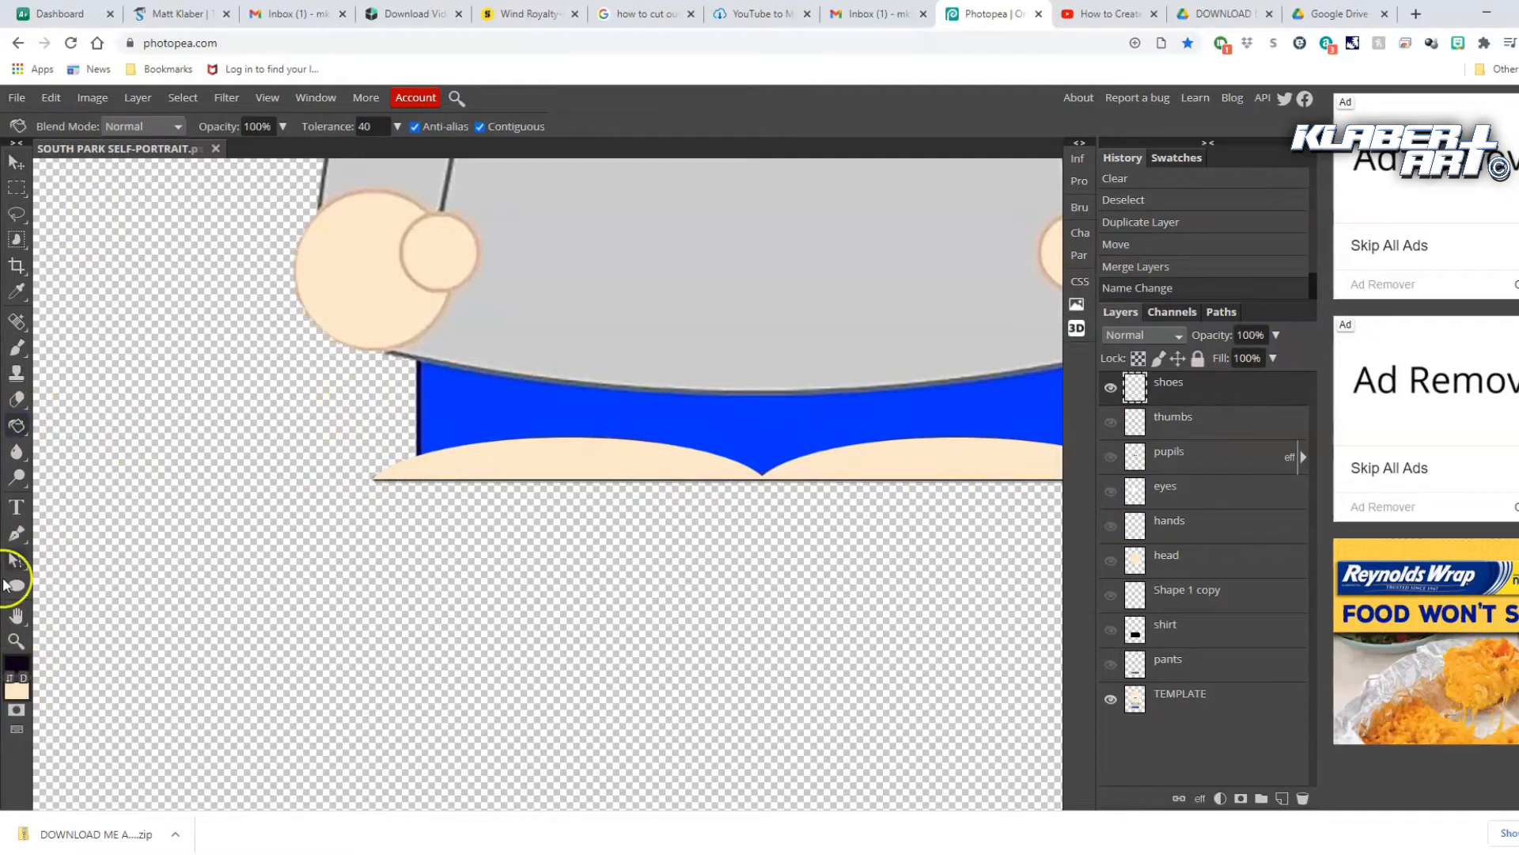
left_click(16, 663)
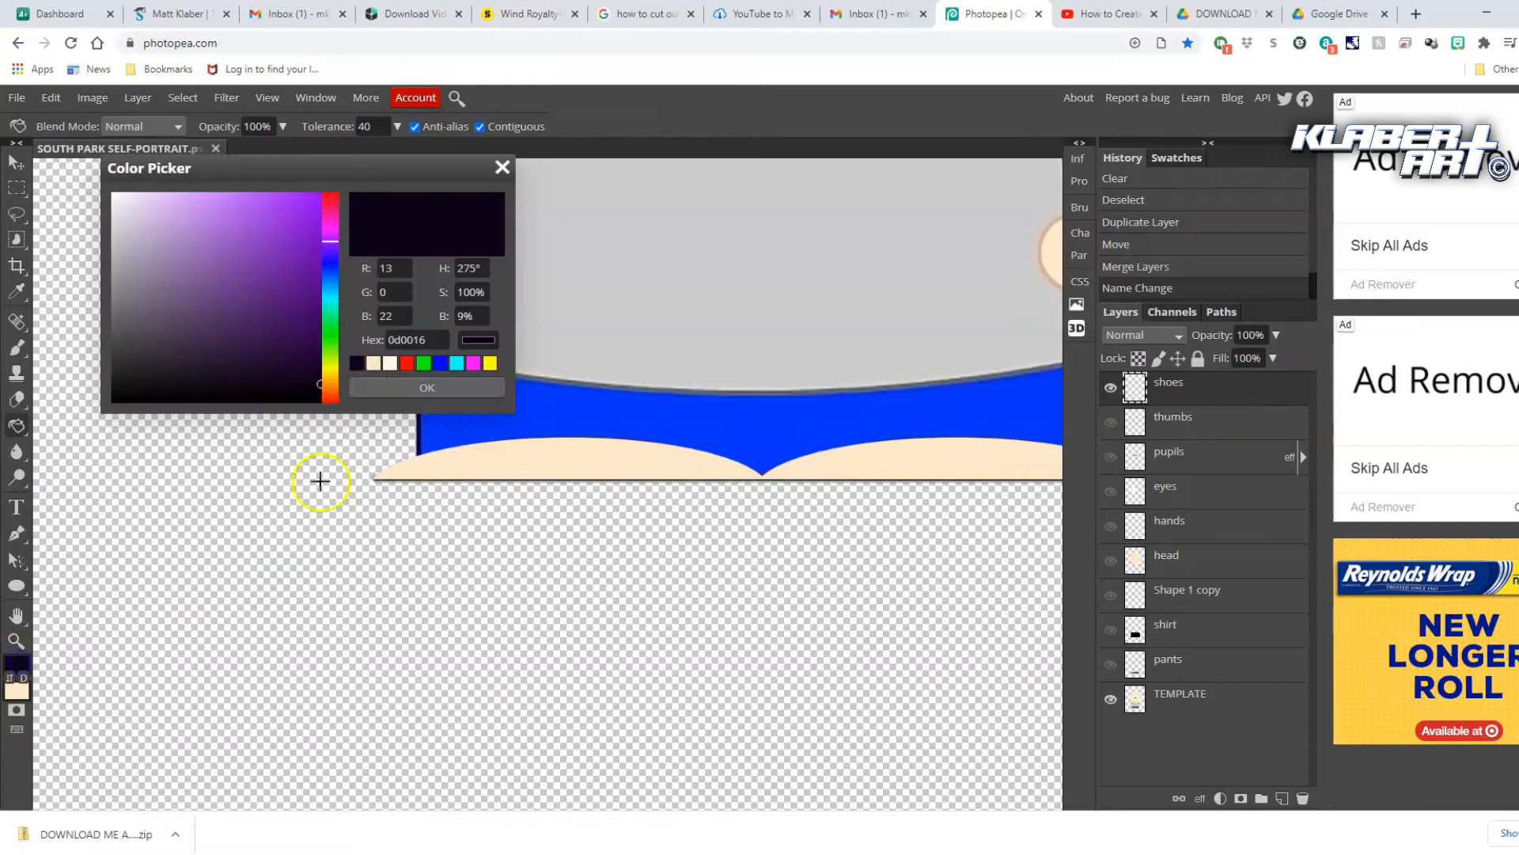
left_click(334, 378)
left_click_drag(299, 297, 272, 230)
left_click(439, 388)
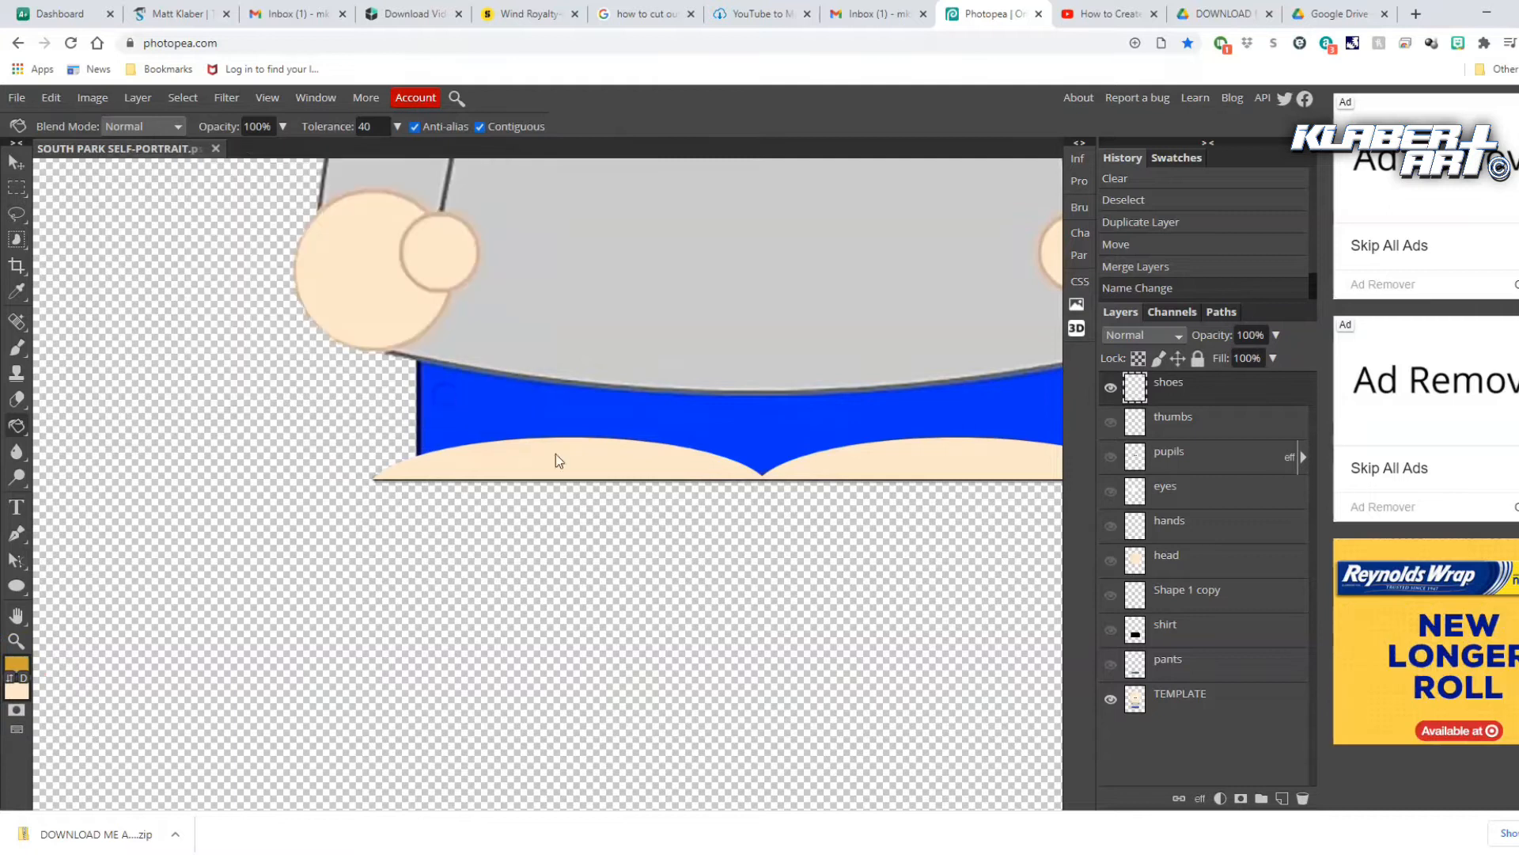
left_click(589, 470)
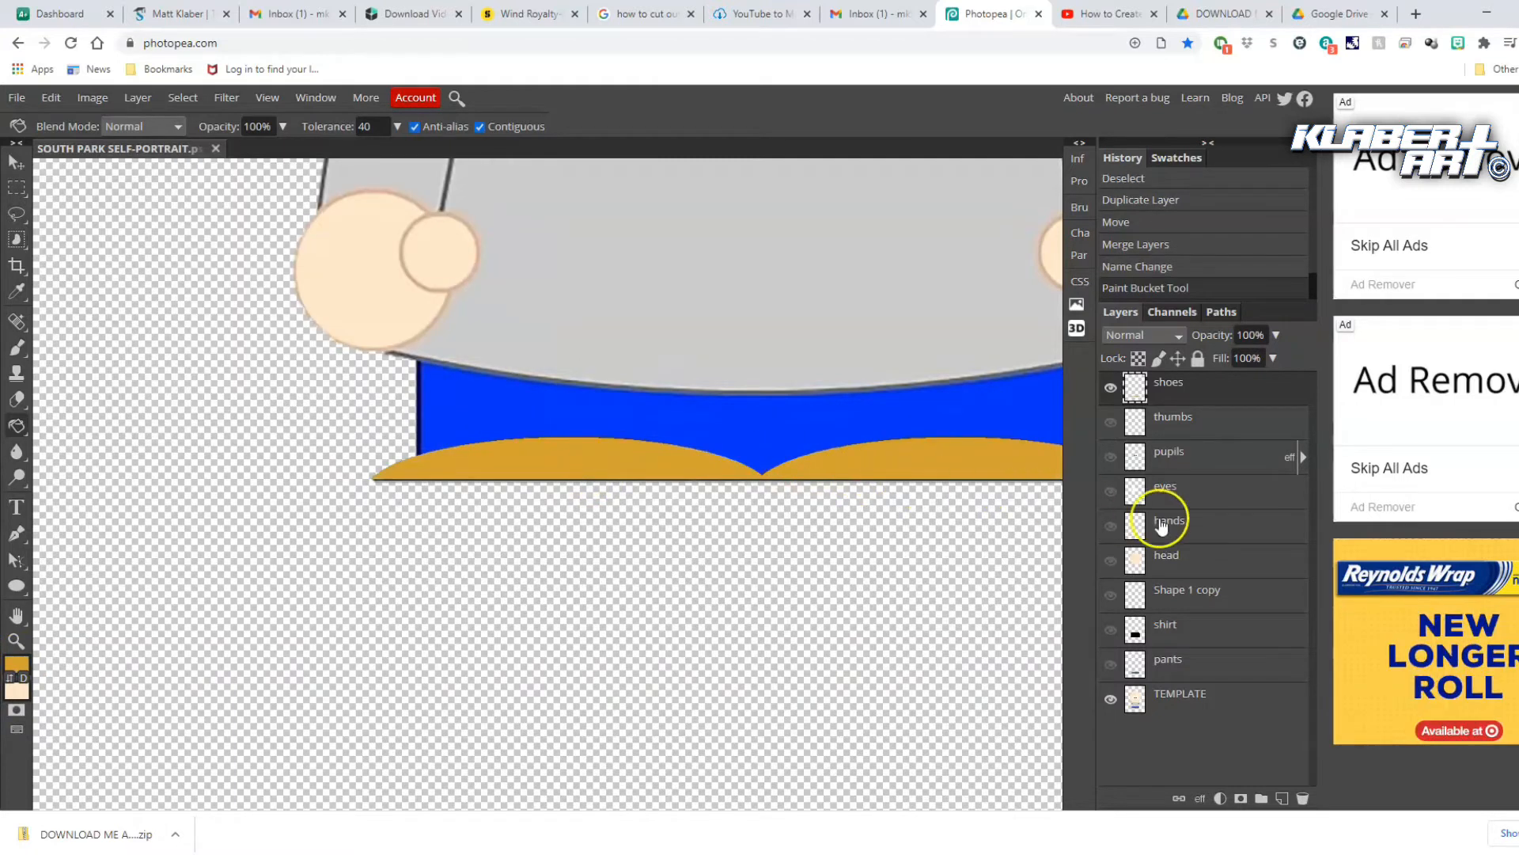
Add a 7 px outside stroke in brown 85542e to the shoes layer
double_click(1216, 393)
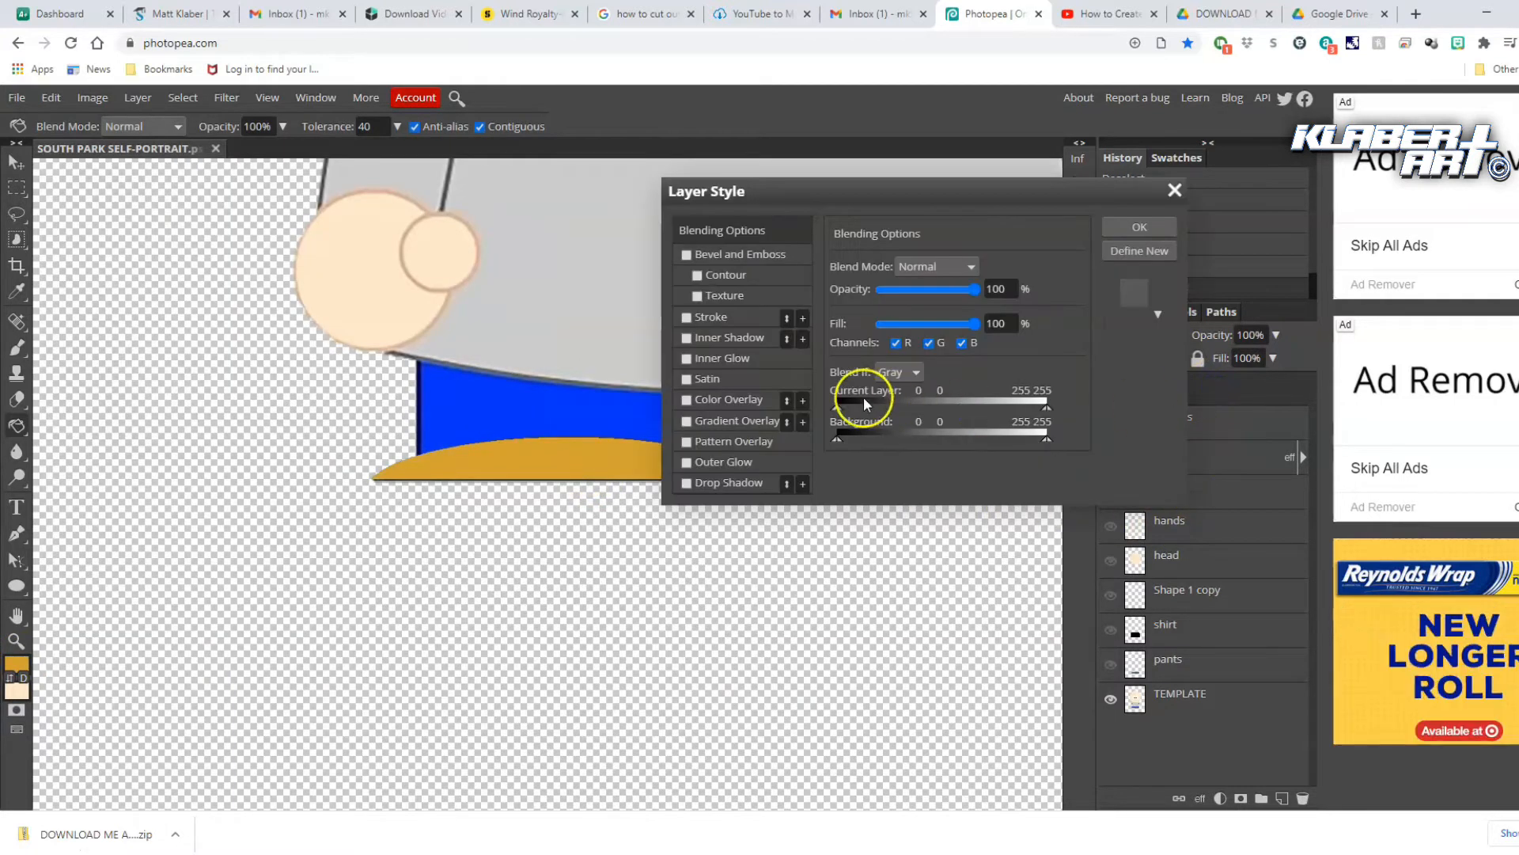
left_click(733, 317)
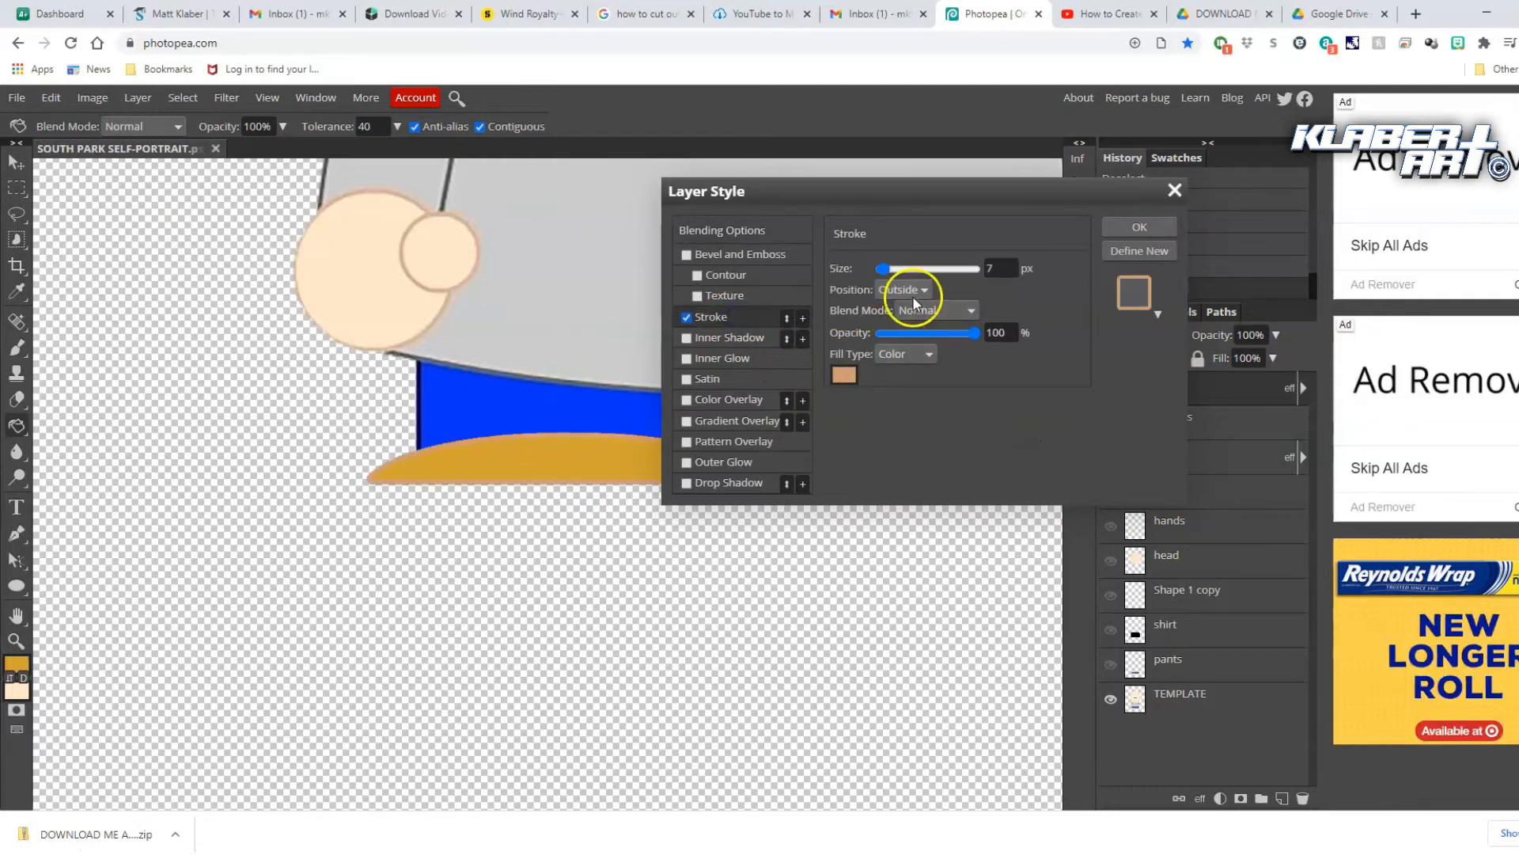
left_click(844, 377)
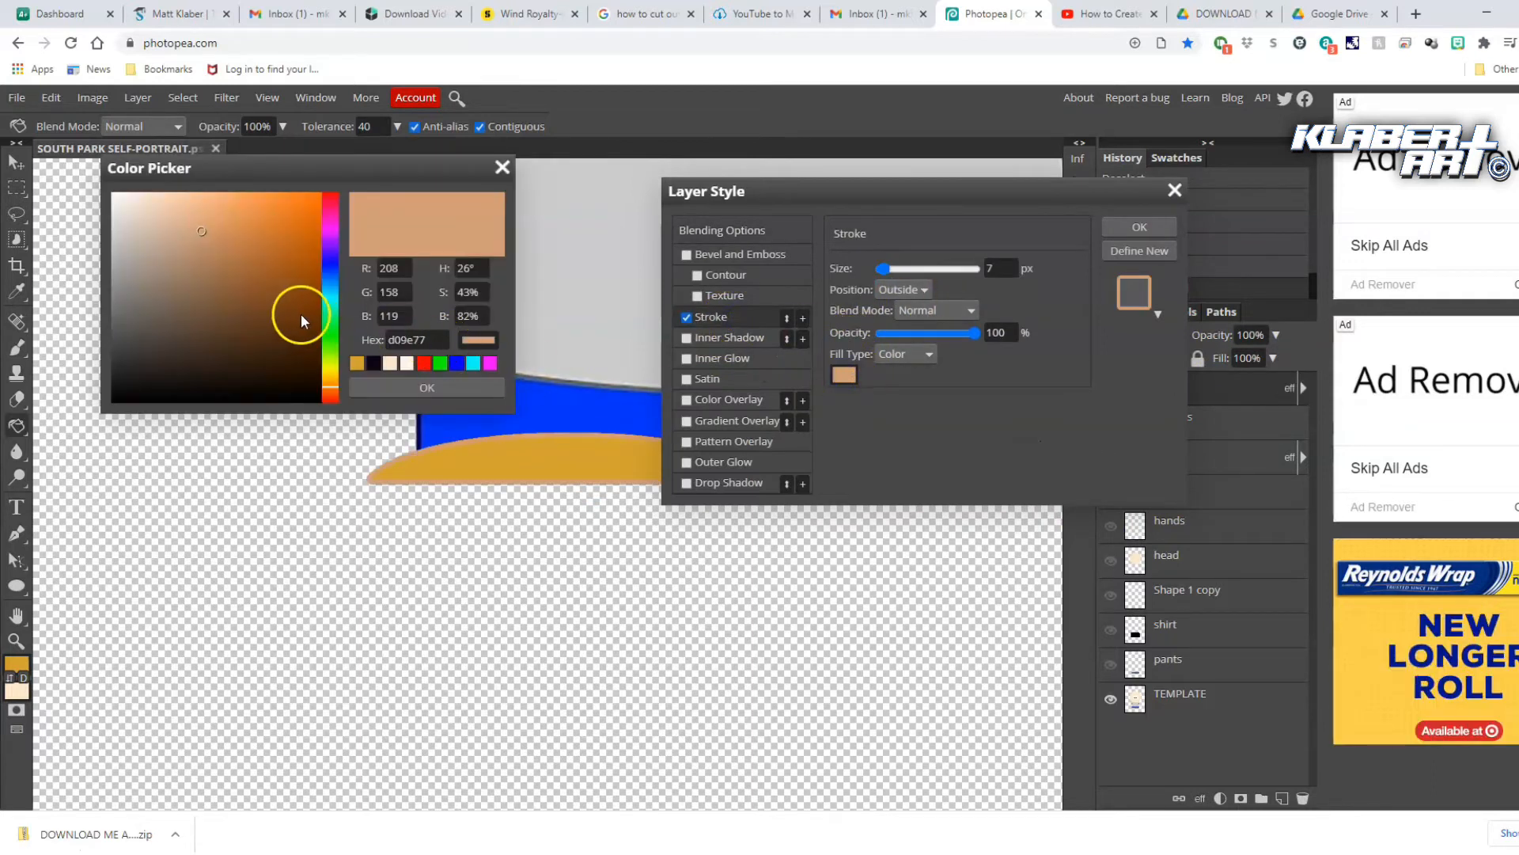
left_click_drag(256, 310, 248, 292)
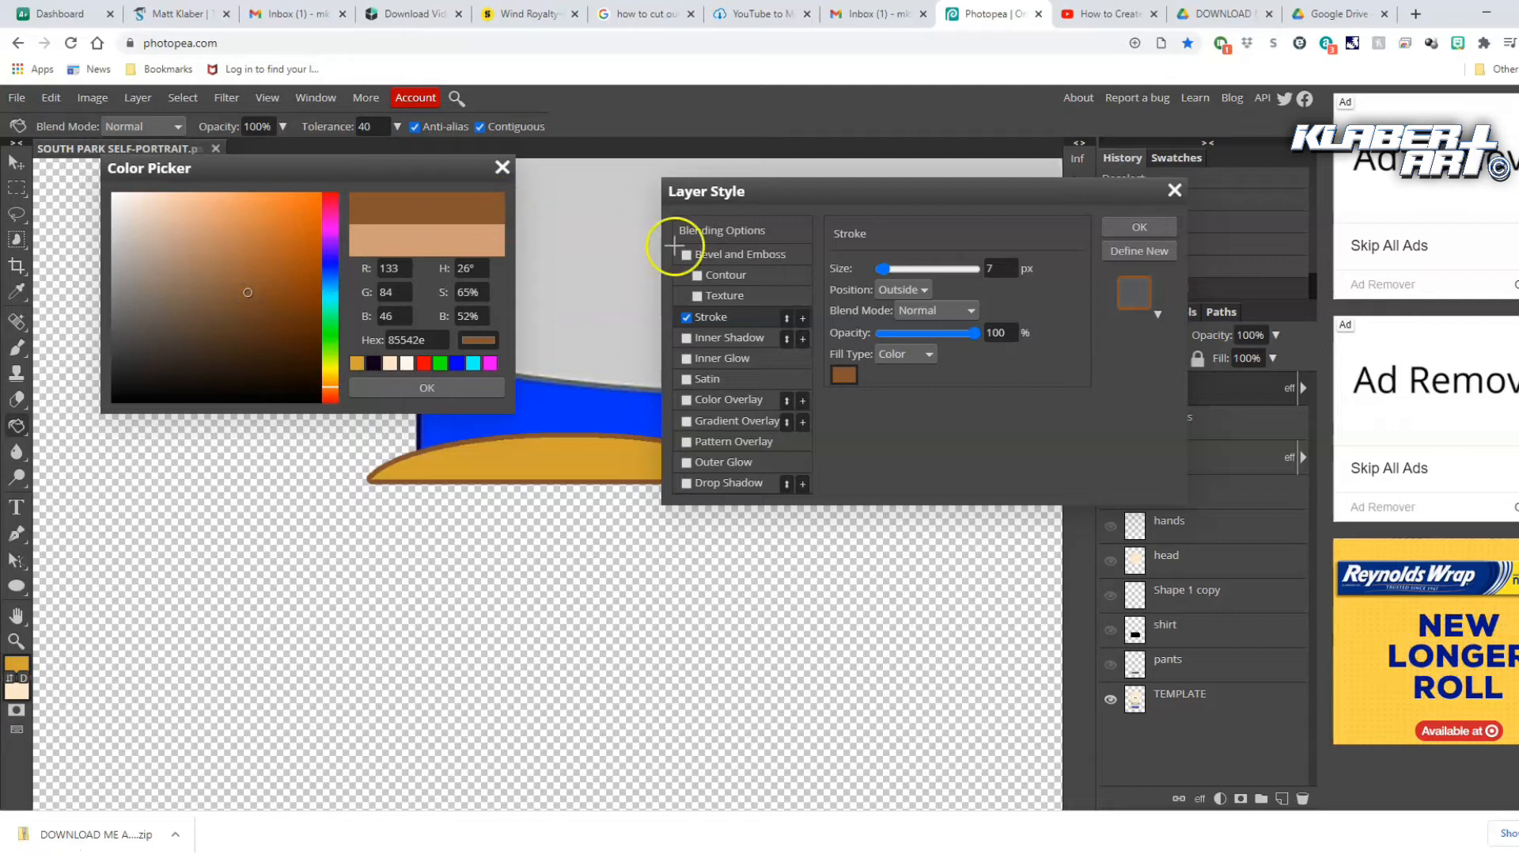
left_click(1140, 227)
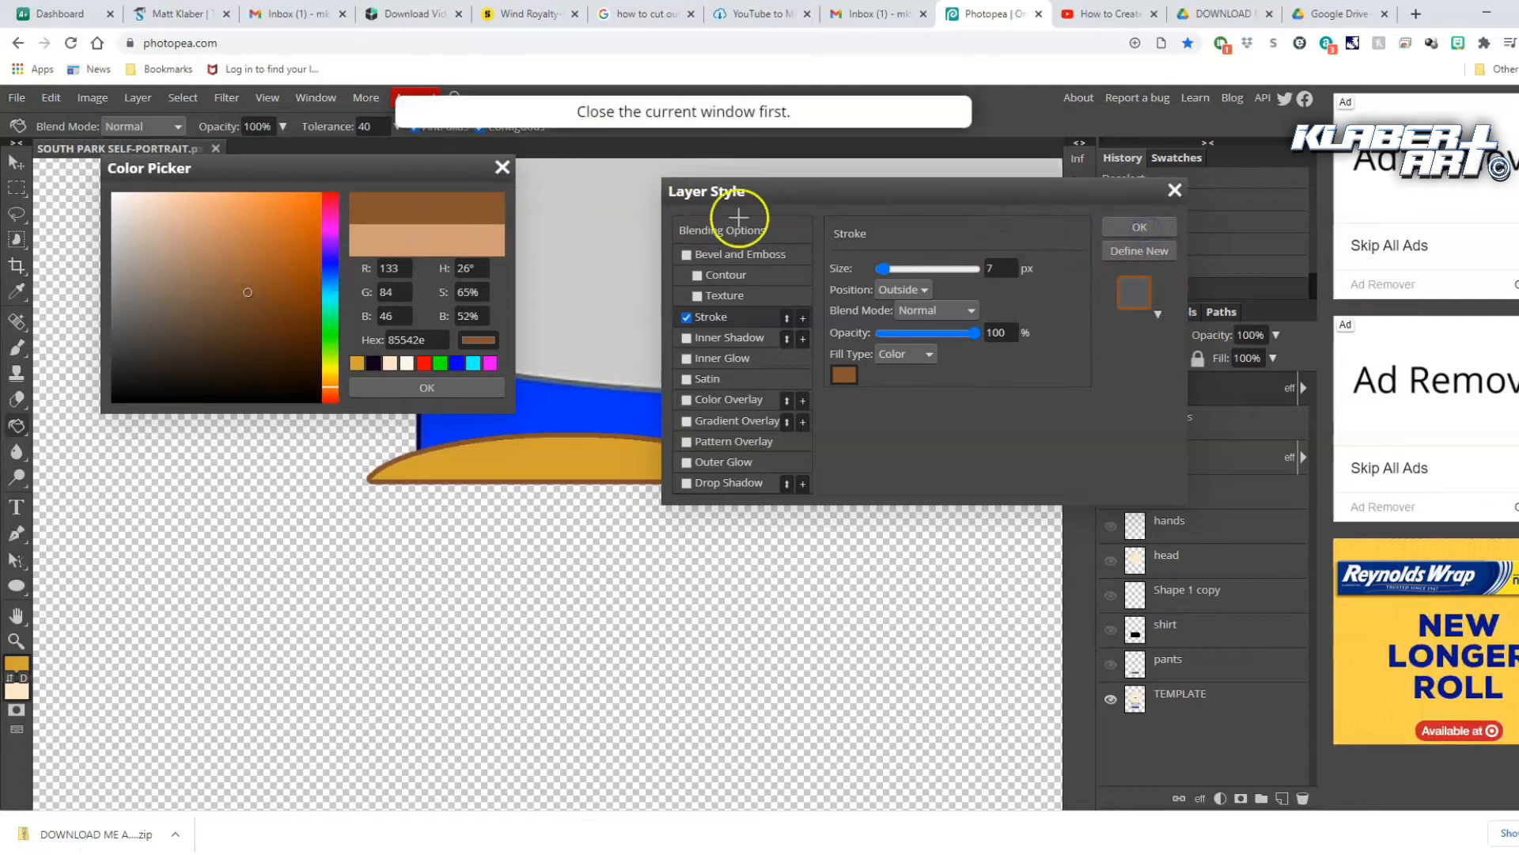
left_click(401, 388)
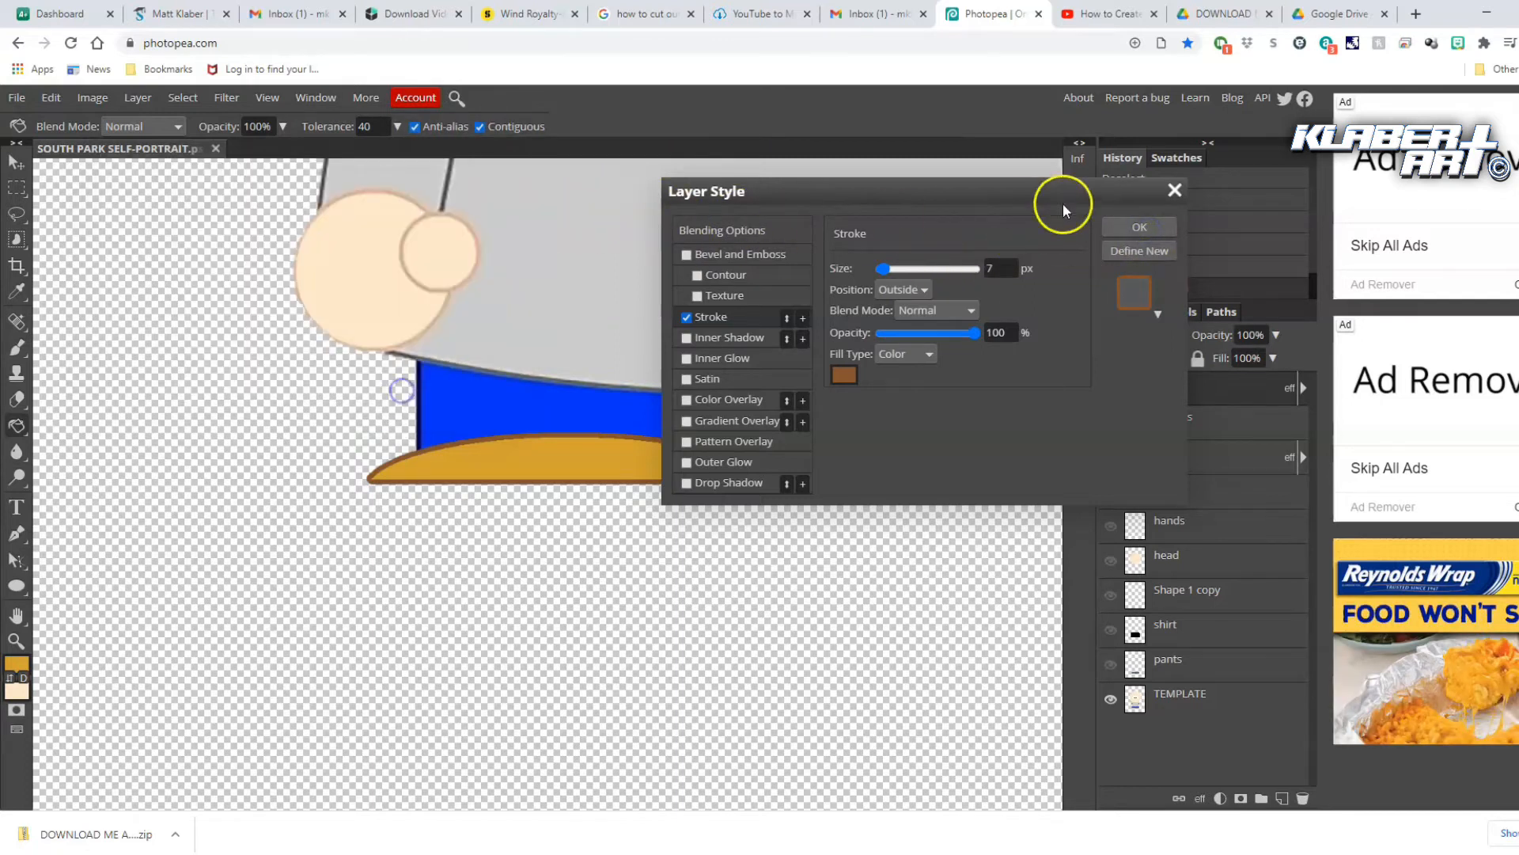
left_click(1138, 229)
Hide TEMPLATE and show the pants, shirt, sleeve lines, head, hands, eyes, pupils and thumbs layers with the shoes
left_click(266, 98)
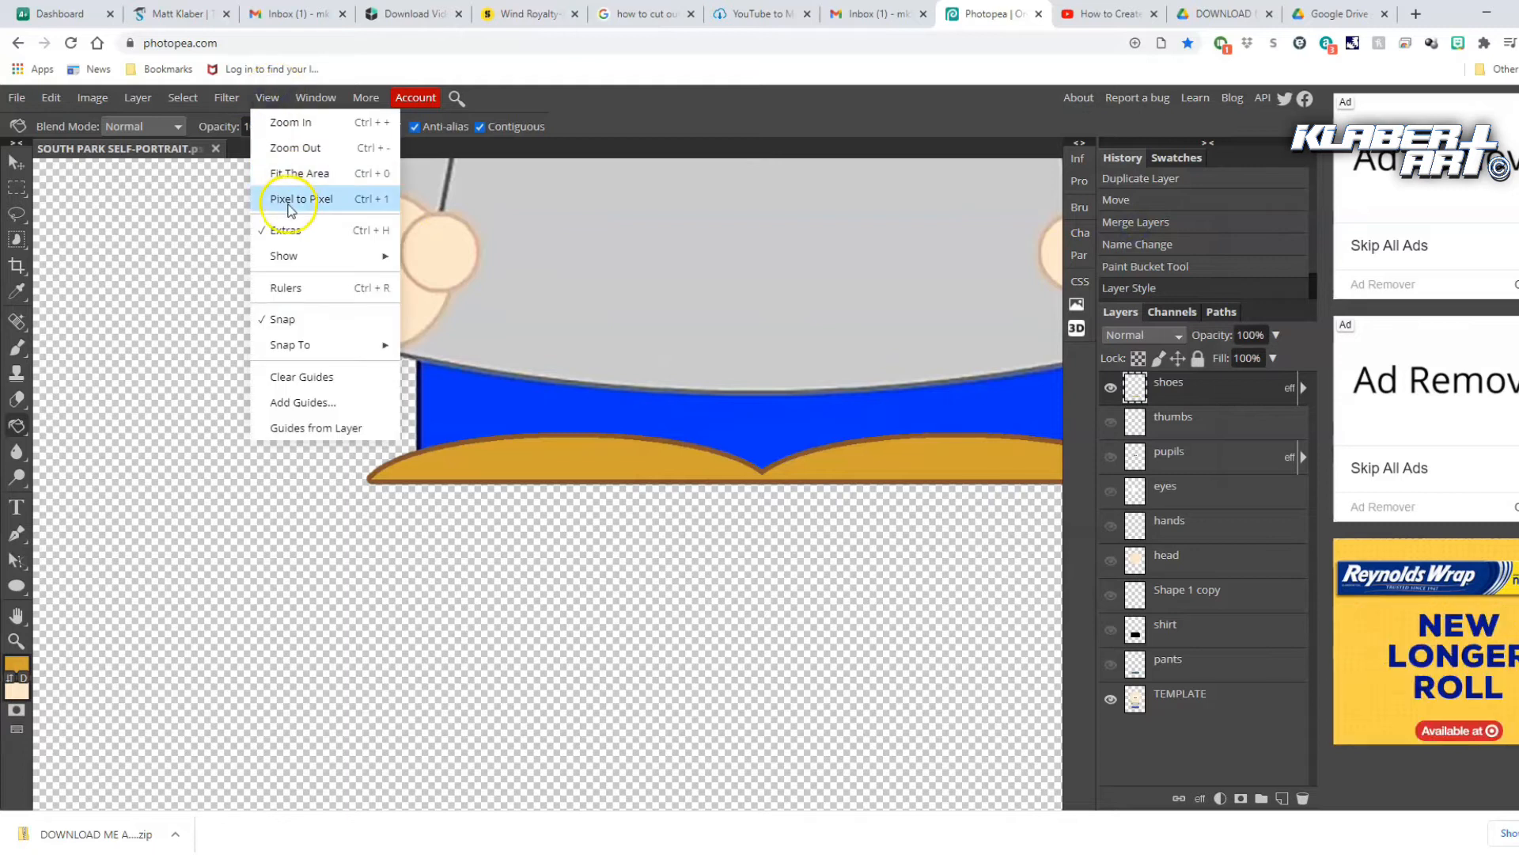
left_click(292, 173)
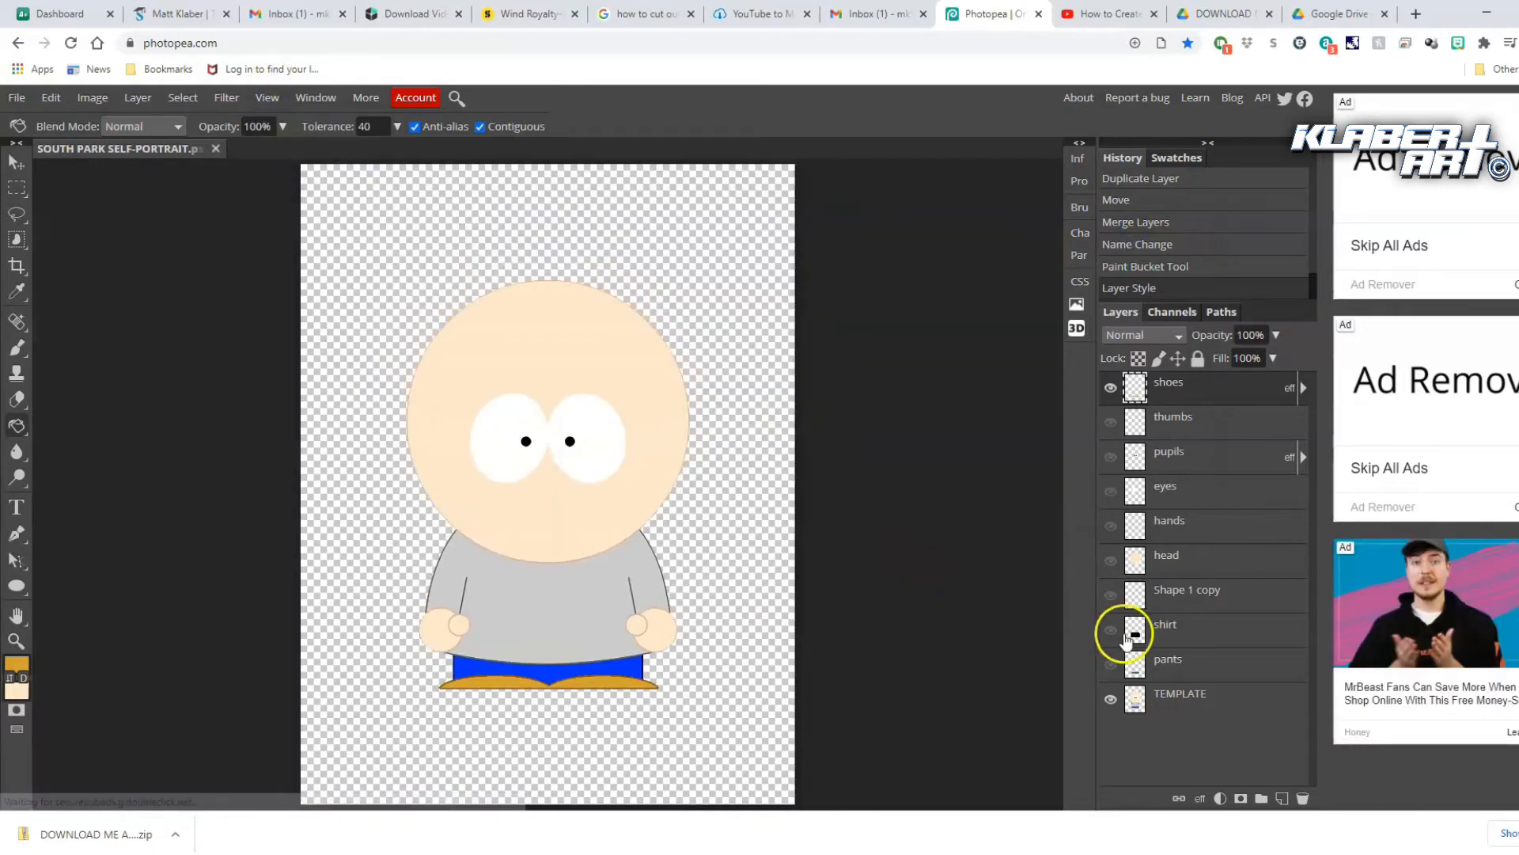
left_click(1111, 700)
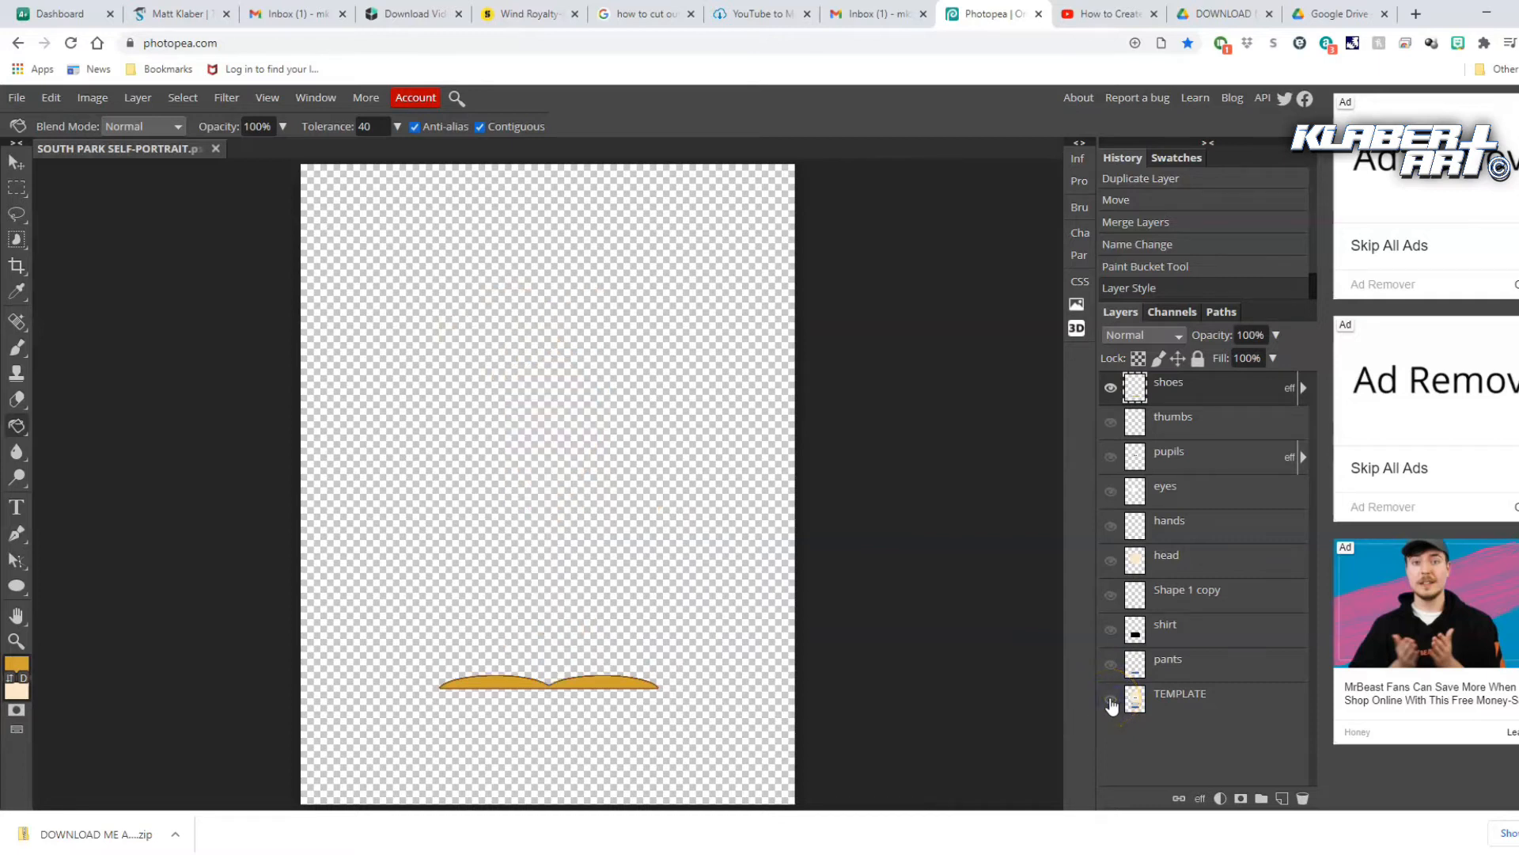
left_click(1111, 665)
left_click(1112, 630)
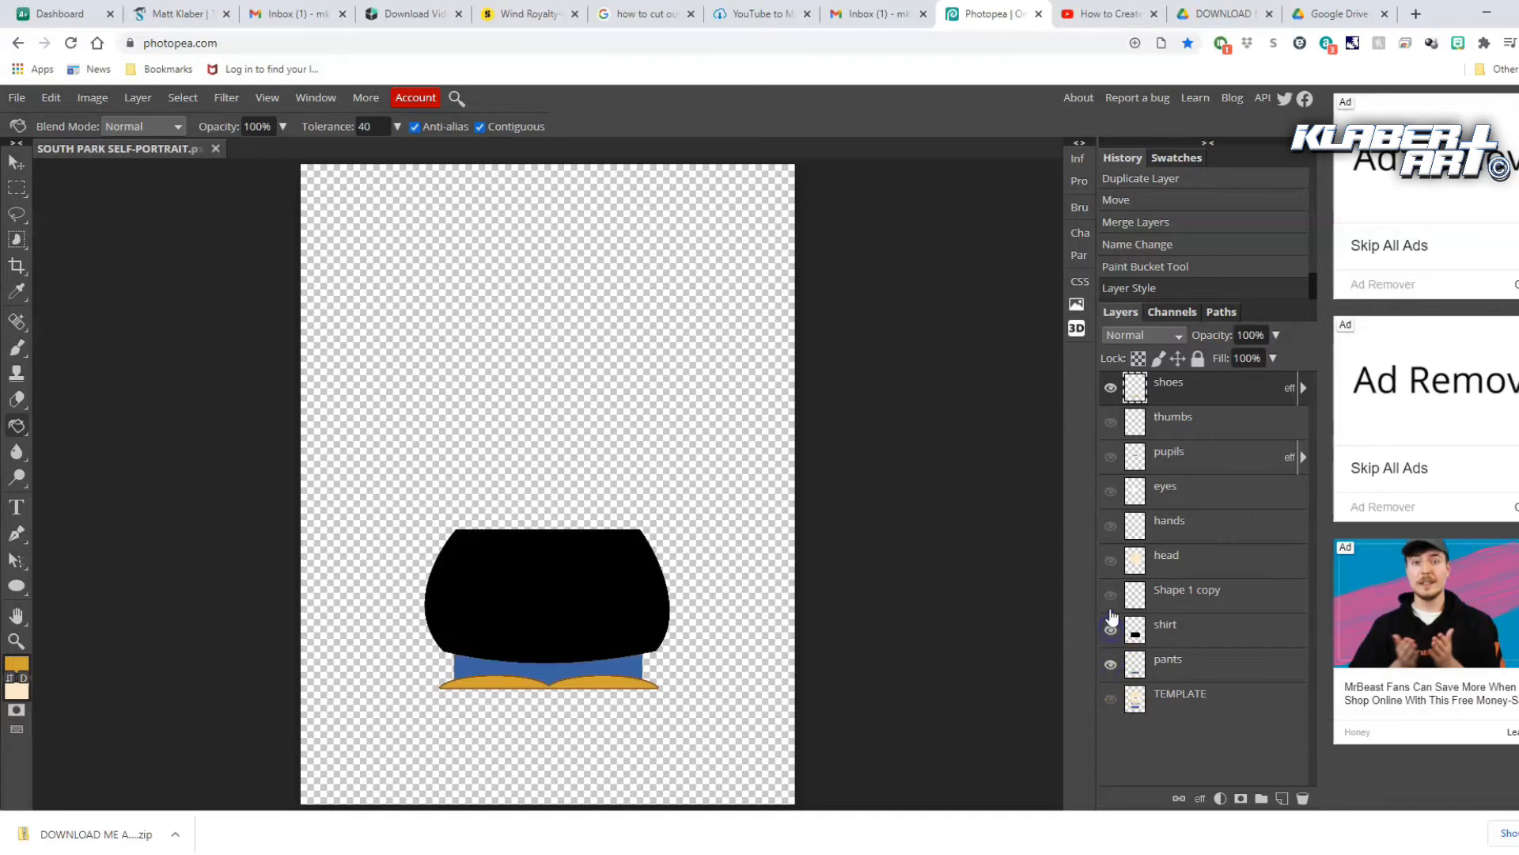
left_click(1111, 561)
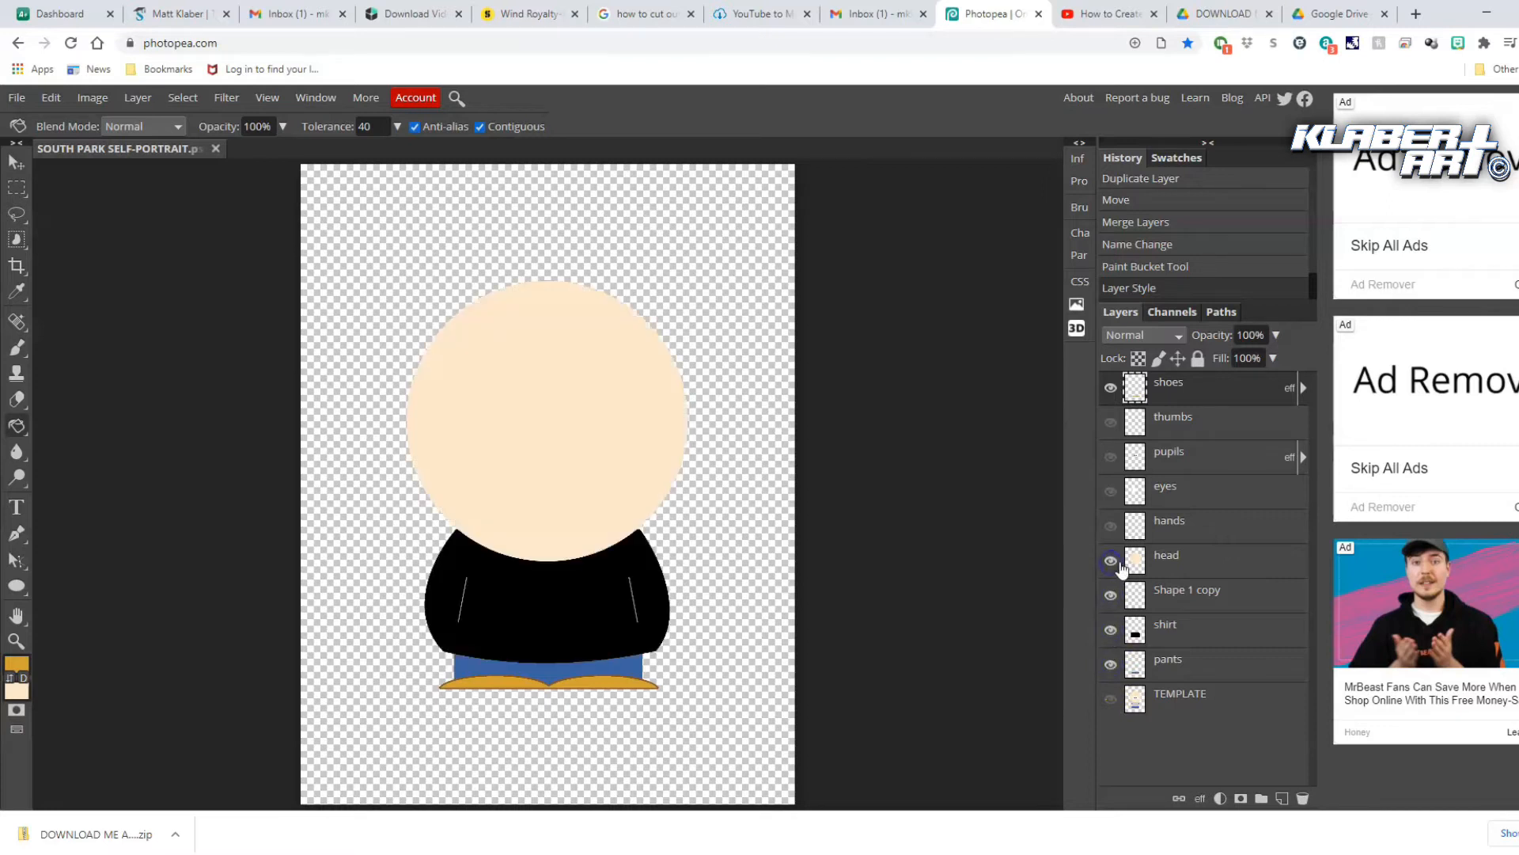
left_click(1112, 527)
left_click(1111, 492)
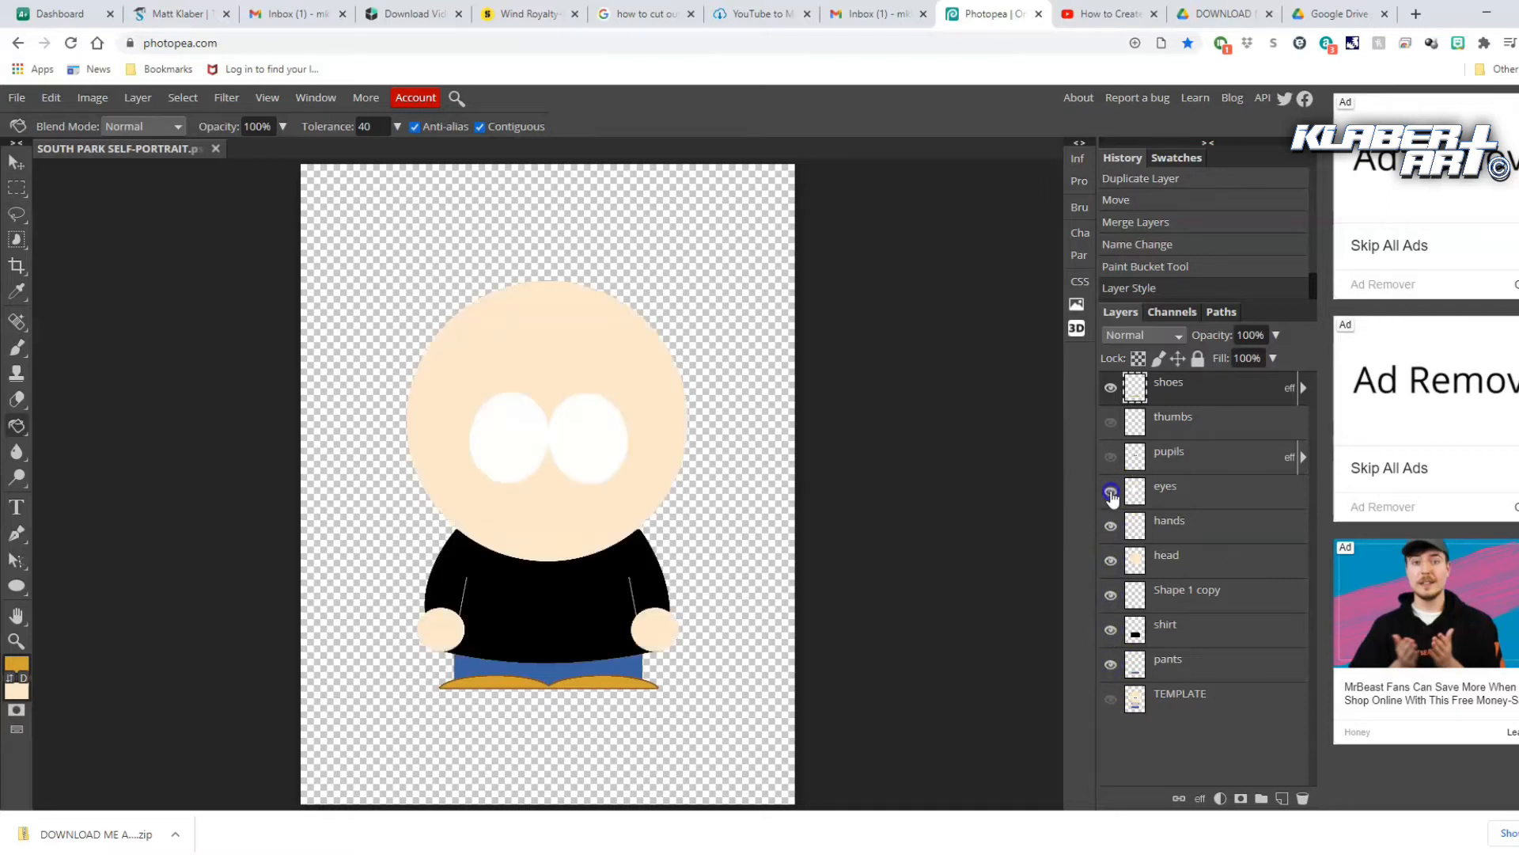
left_click(1111, 422)
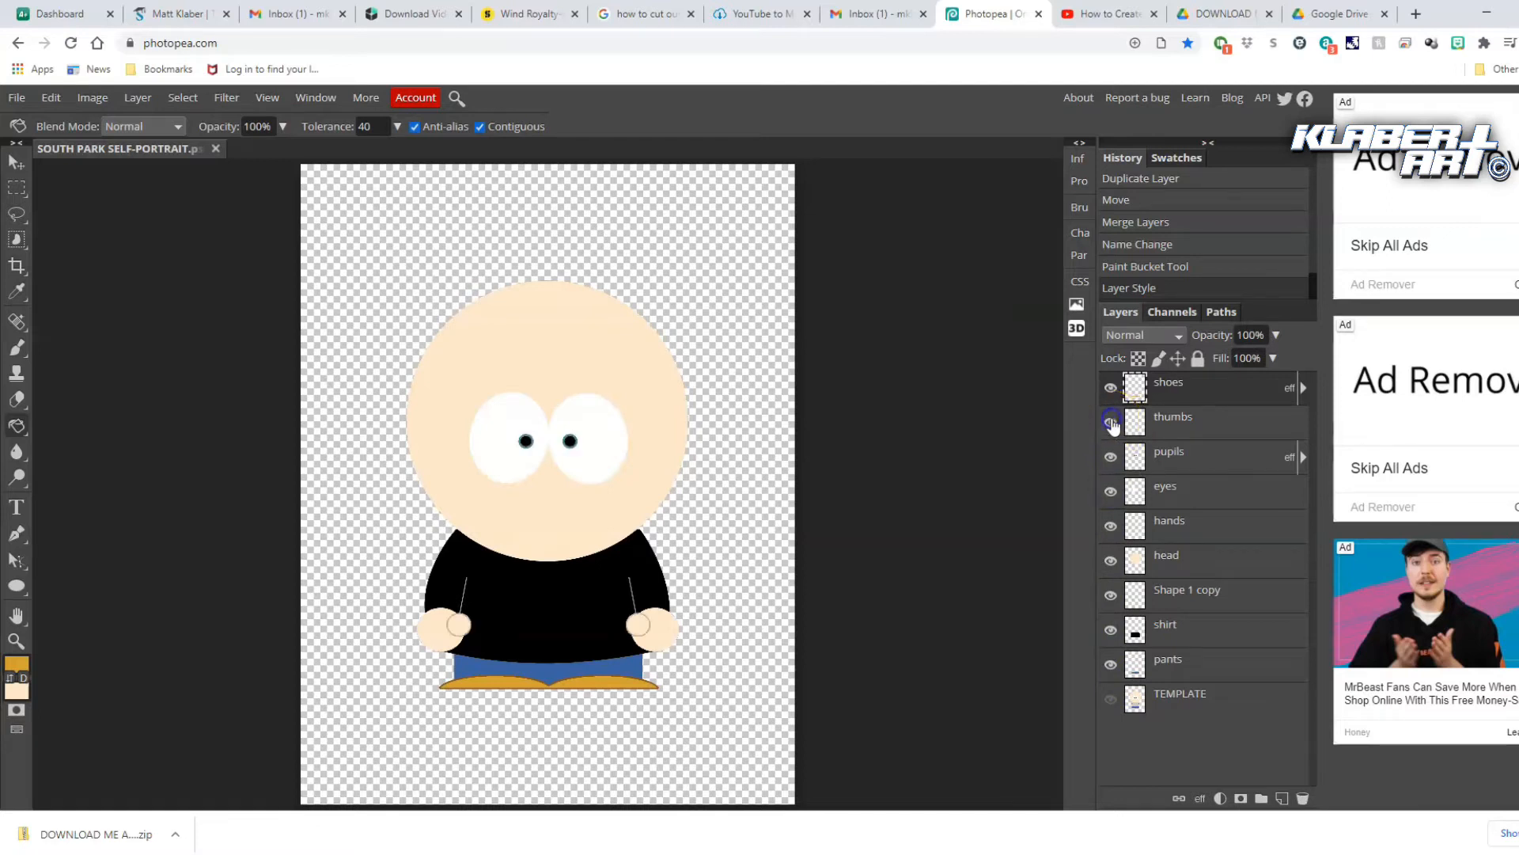
Delete the TEMPLATE layer
left_click(1207, 695)
right_click(1206, 696)
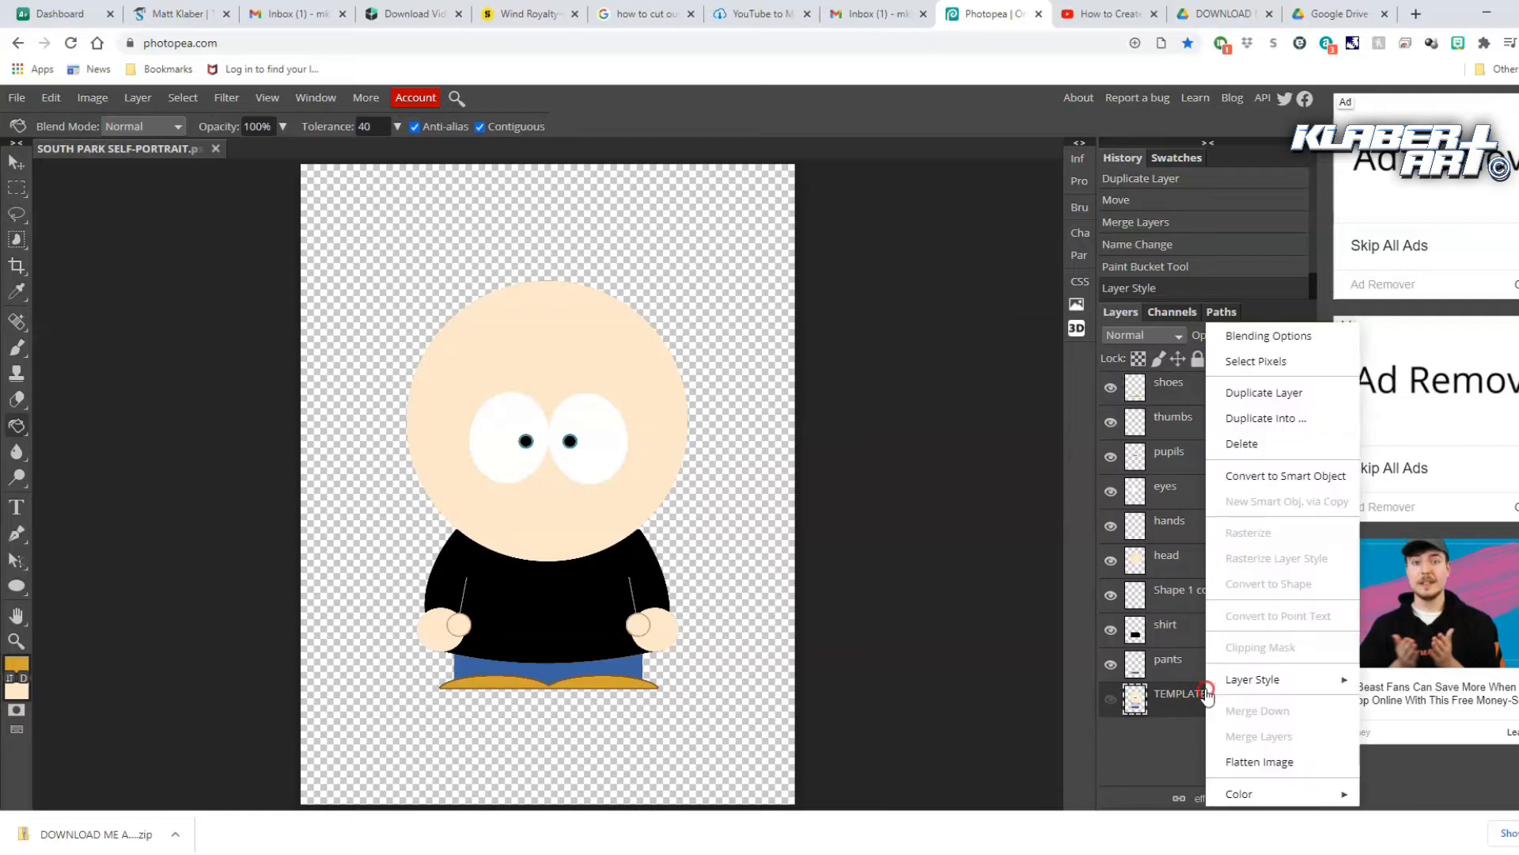
left_click(1242, 445)
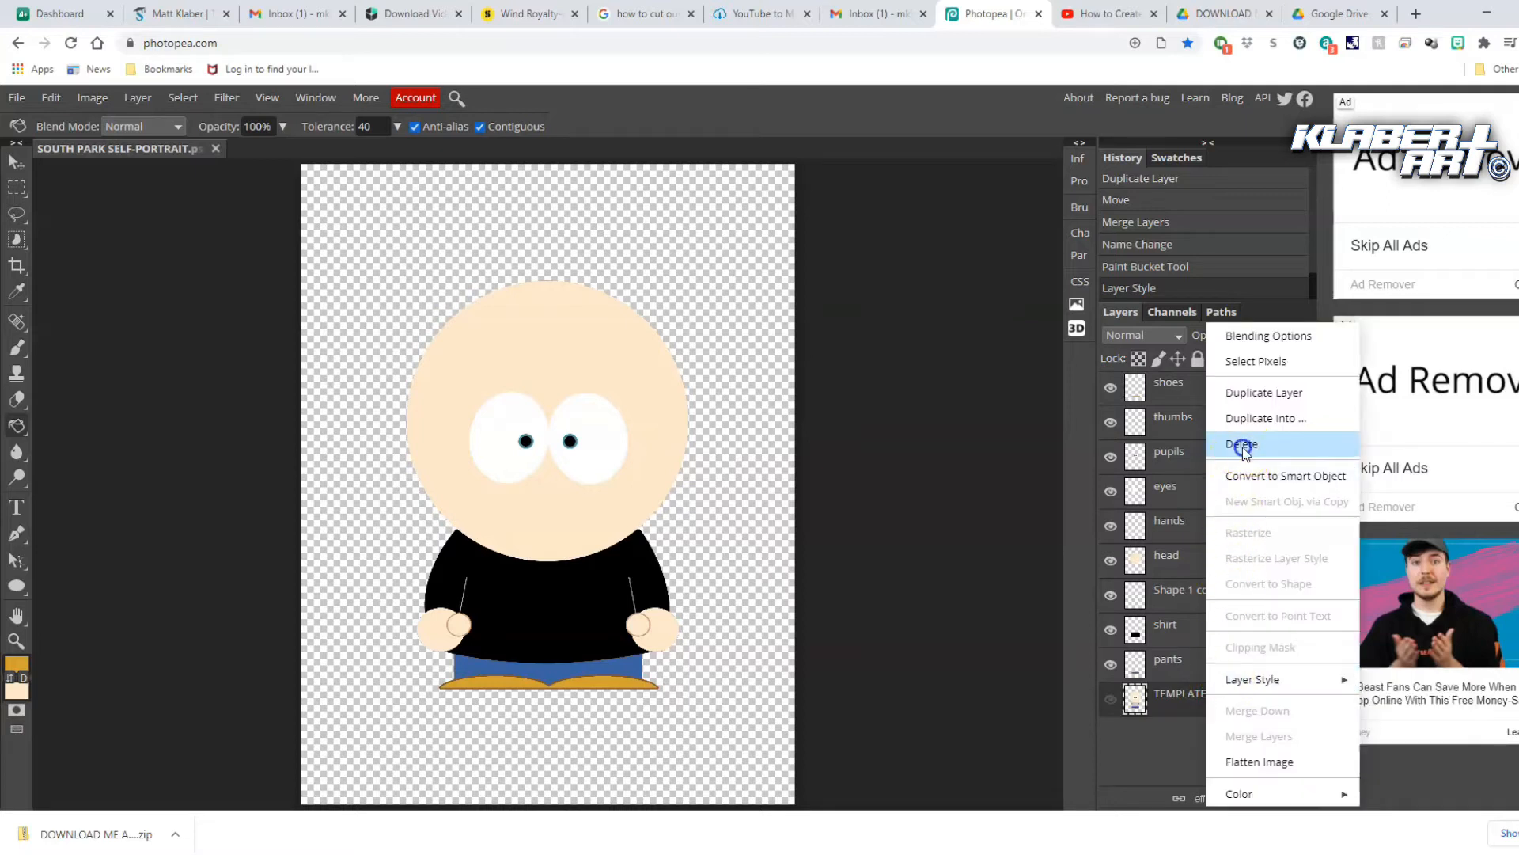
Open the mouth2 file from the Mouths folder inside the South Park Stuff Accessories folder
left_click(17, 97)
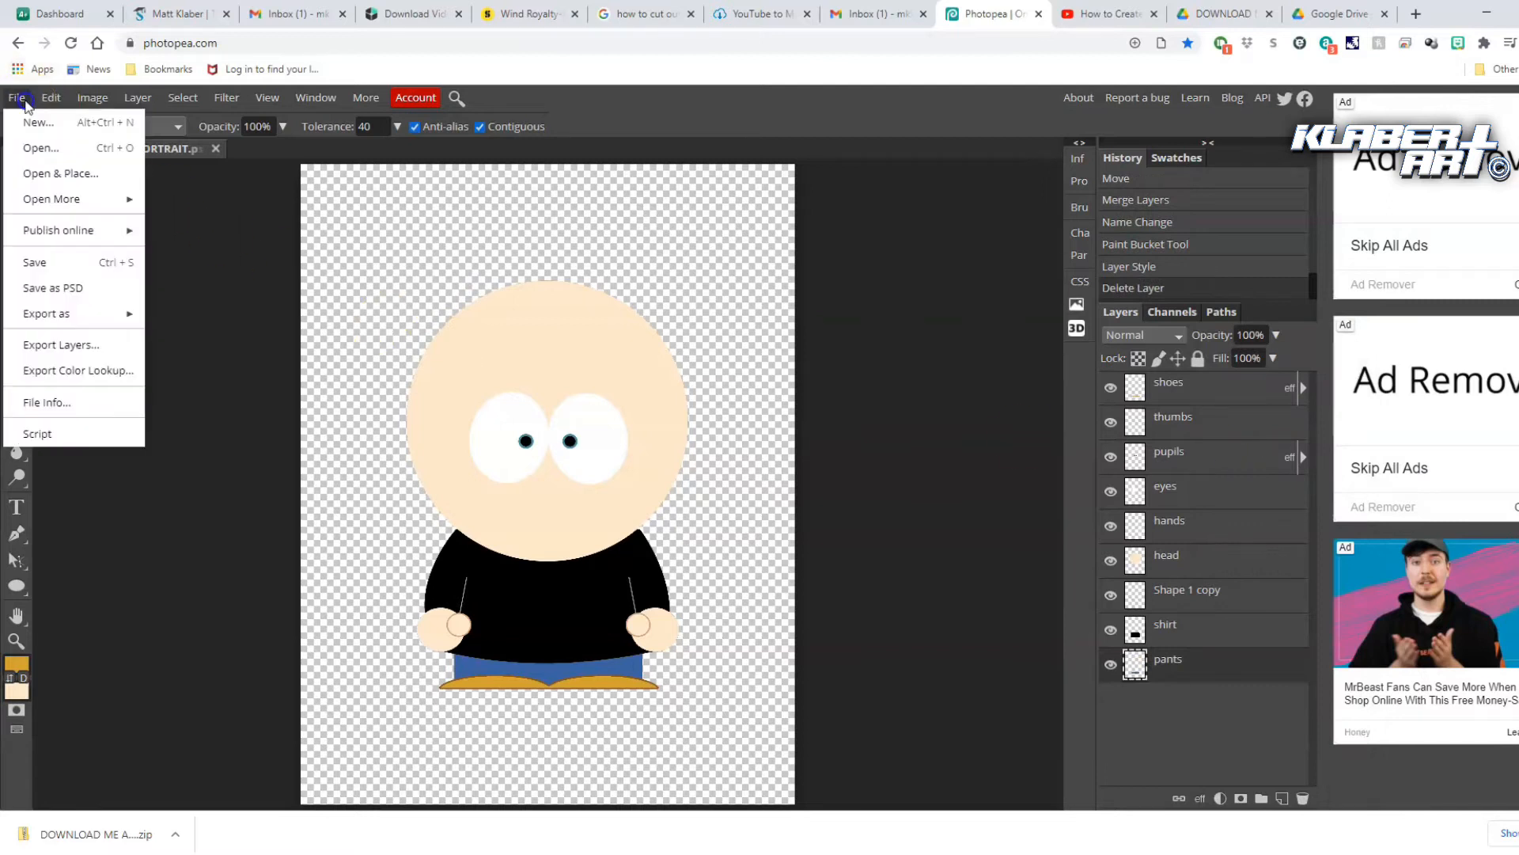
left_click(41, 149)
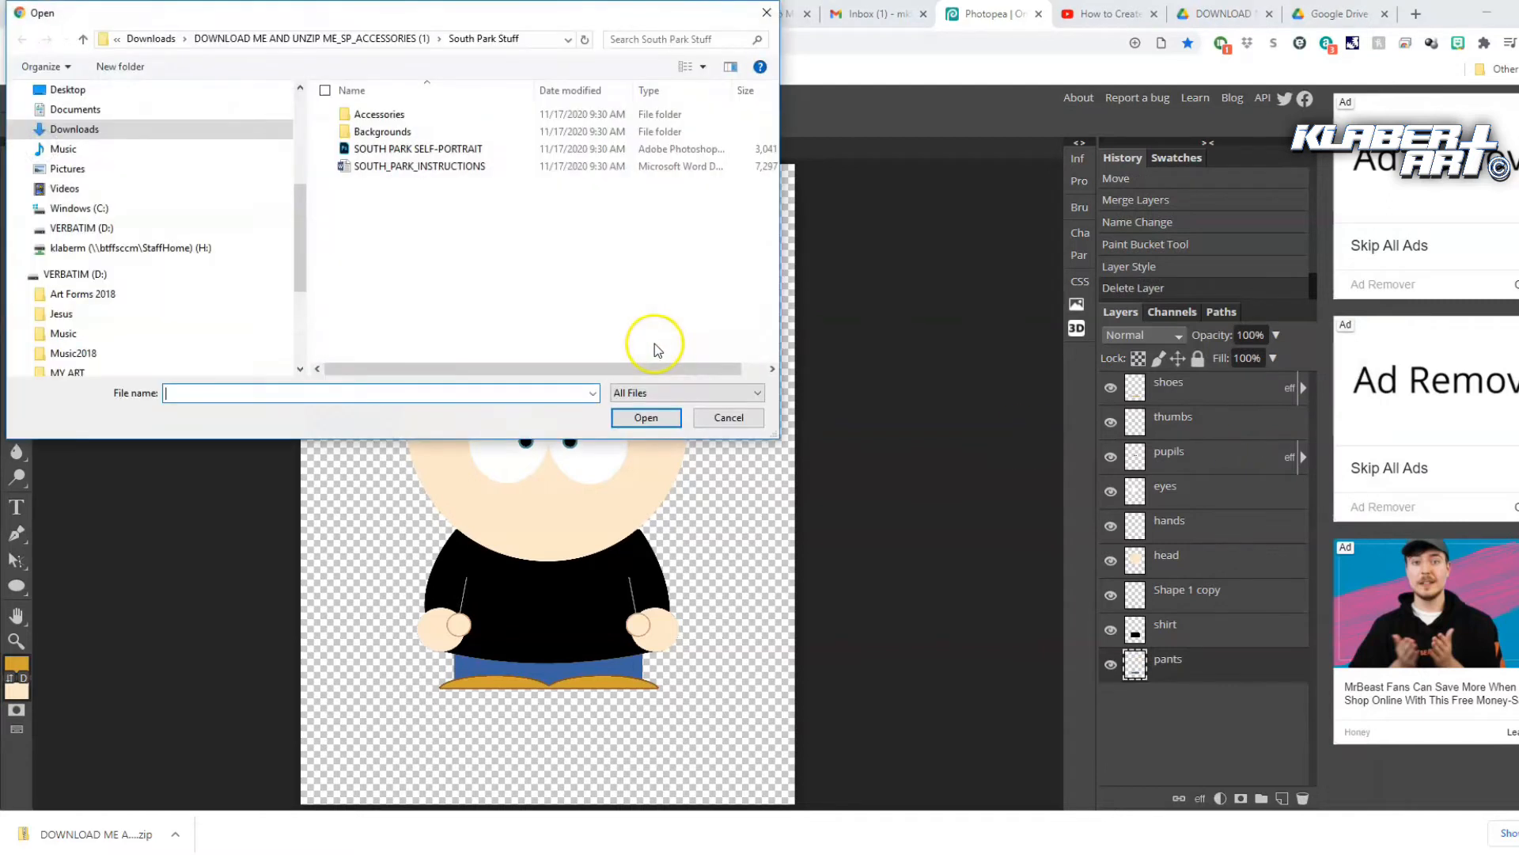
double_click(382, 115)
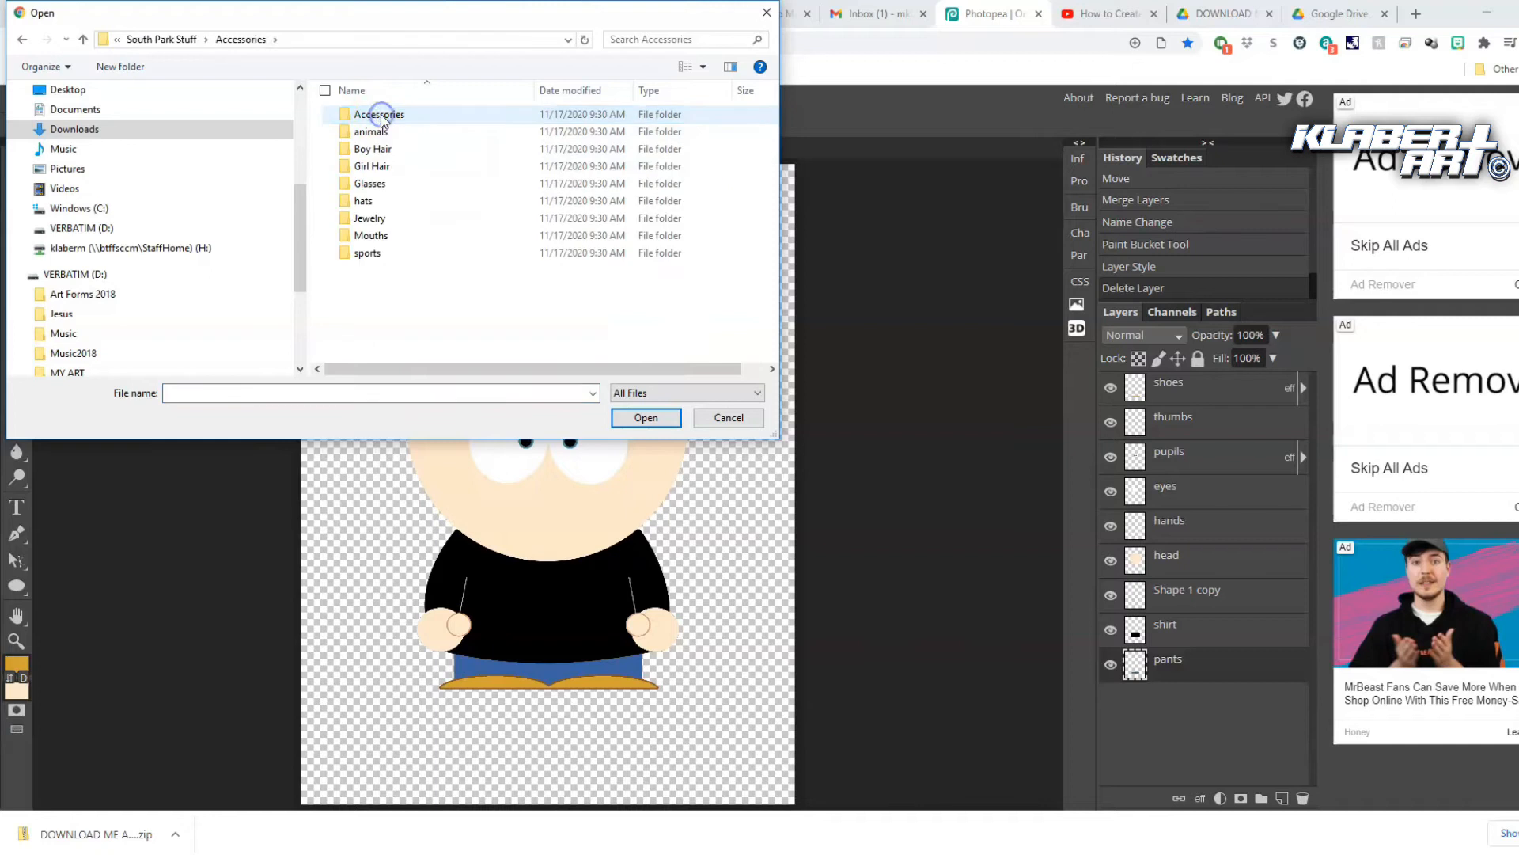
double_click(372, 235)
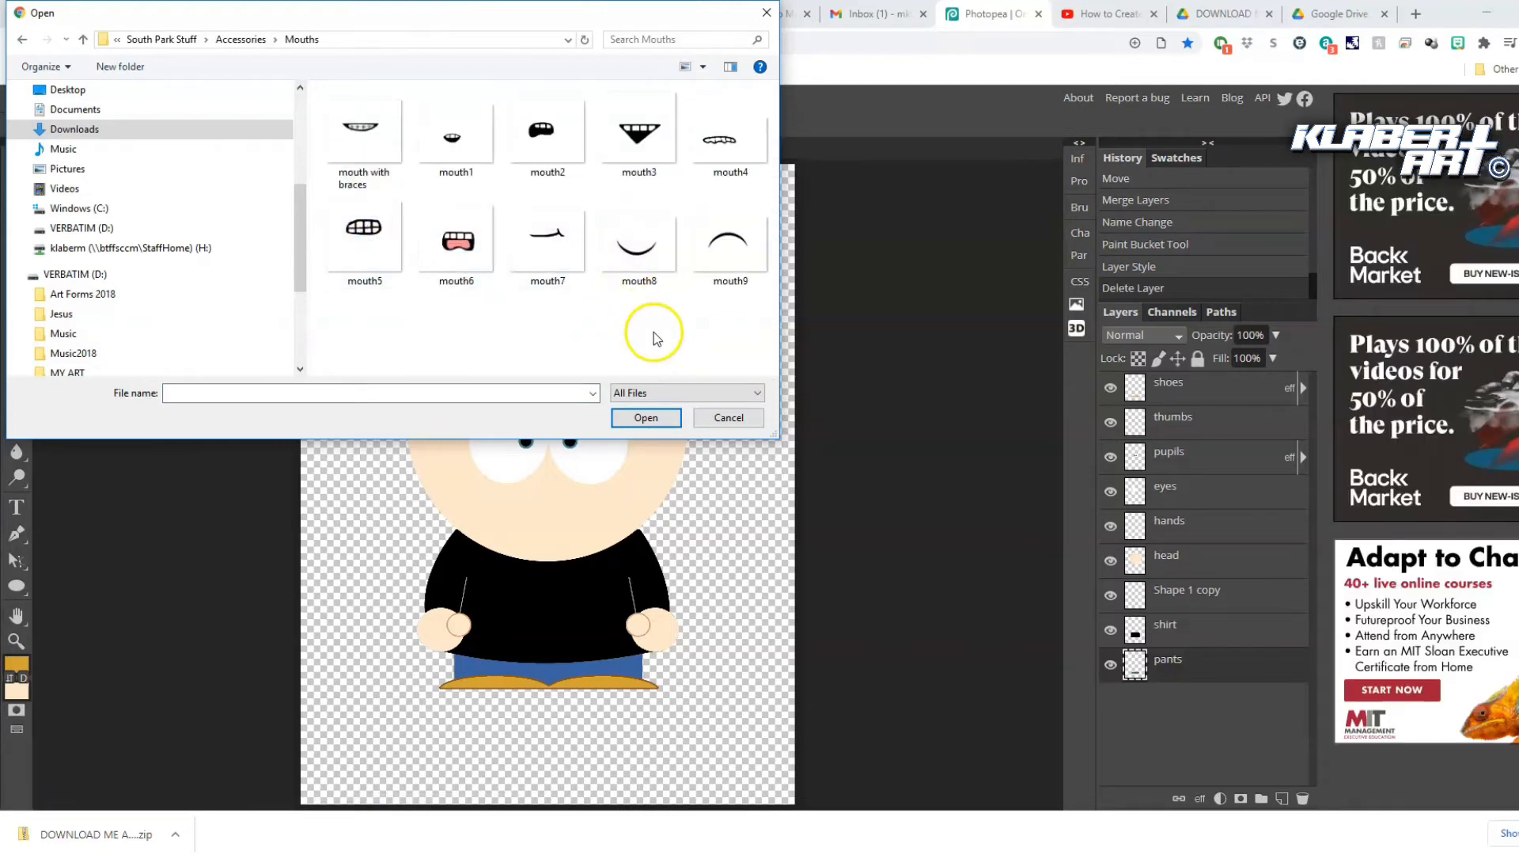
left_click(541, 130)
left_click(646, 417)
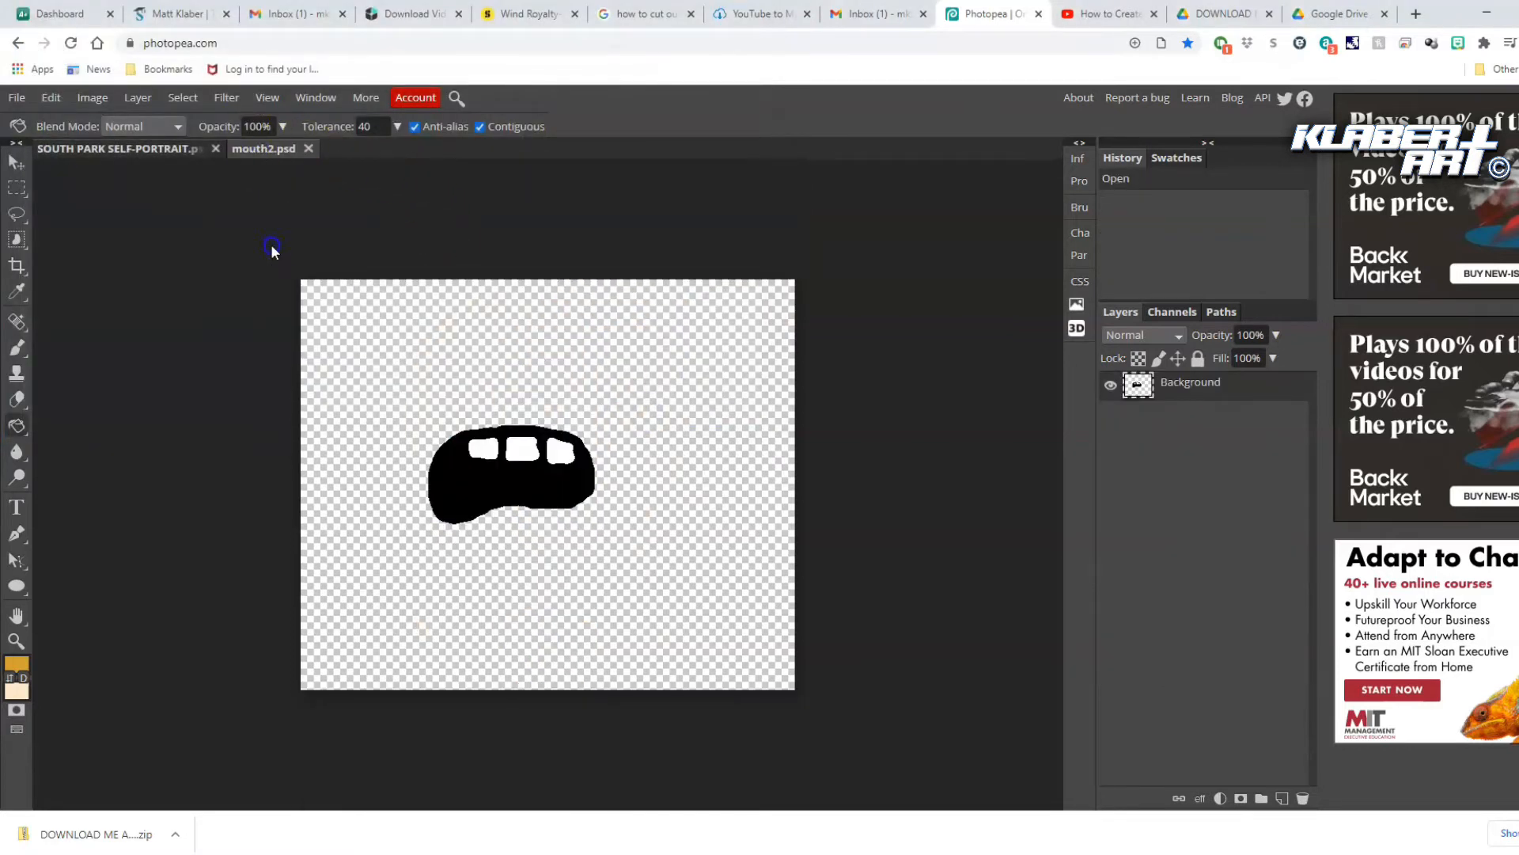
Try to carry the mouth artwork out of mouth2.psd with the Move tool, and put it back near the canvas centre
left_click(17, 162)
left_click_drag(513, 464, 294, 215)
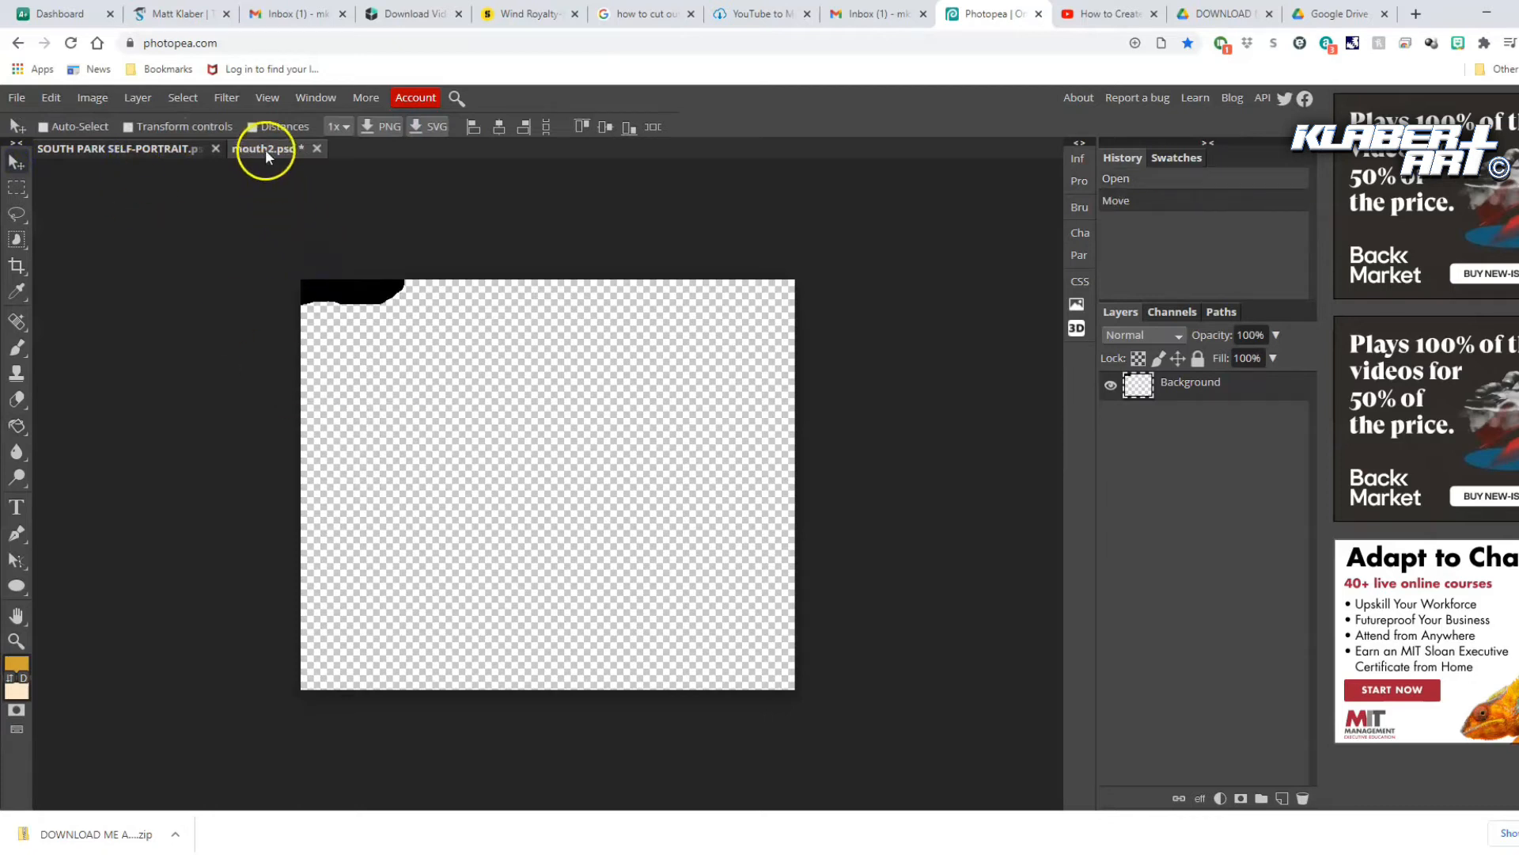
left_click_drag(358, 296, 594, 479)
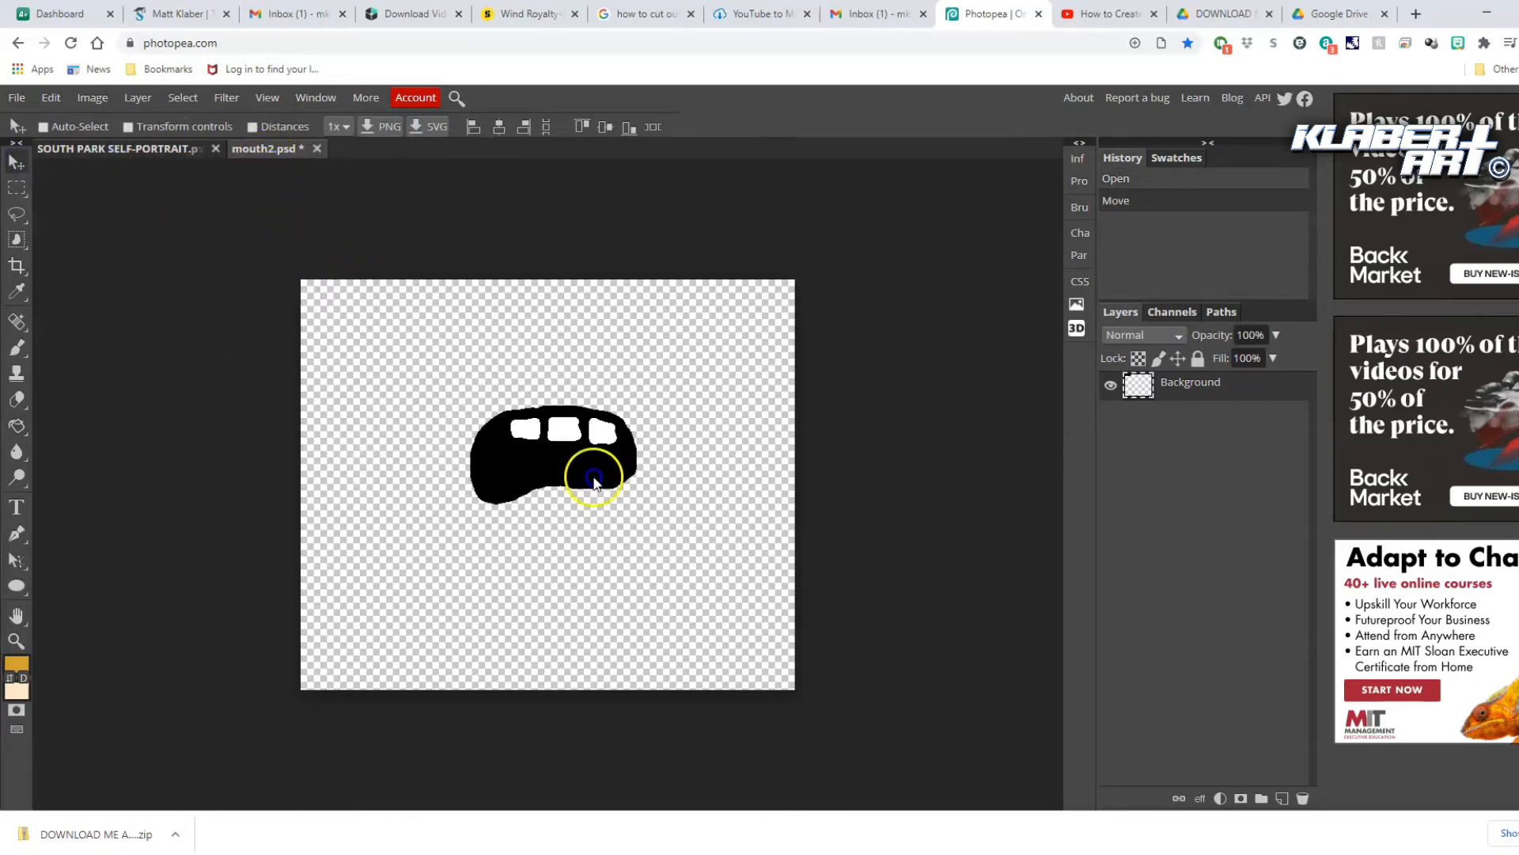
left_click(316, 98)
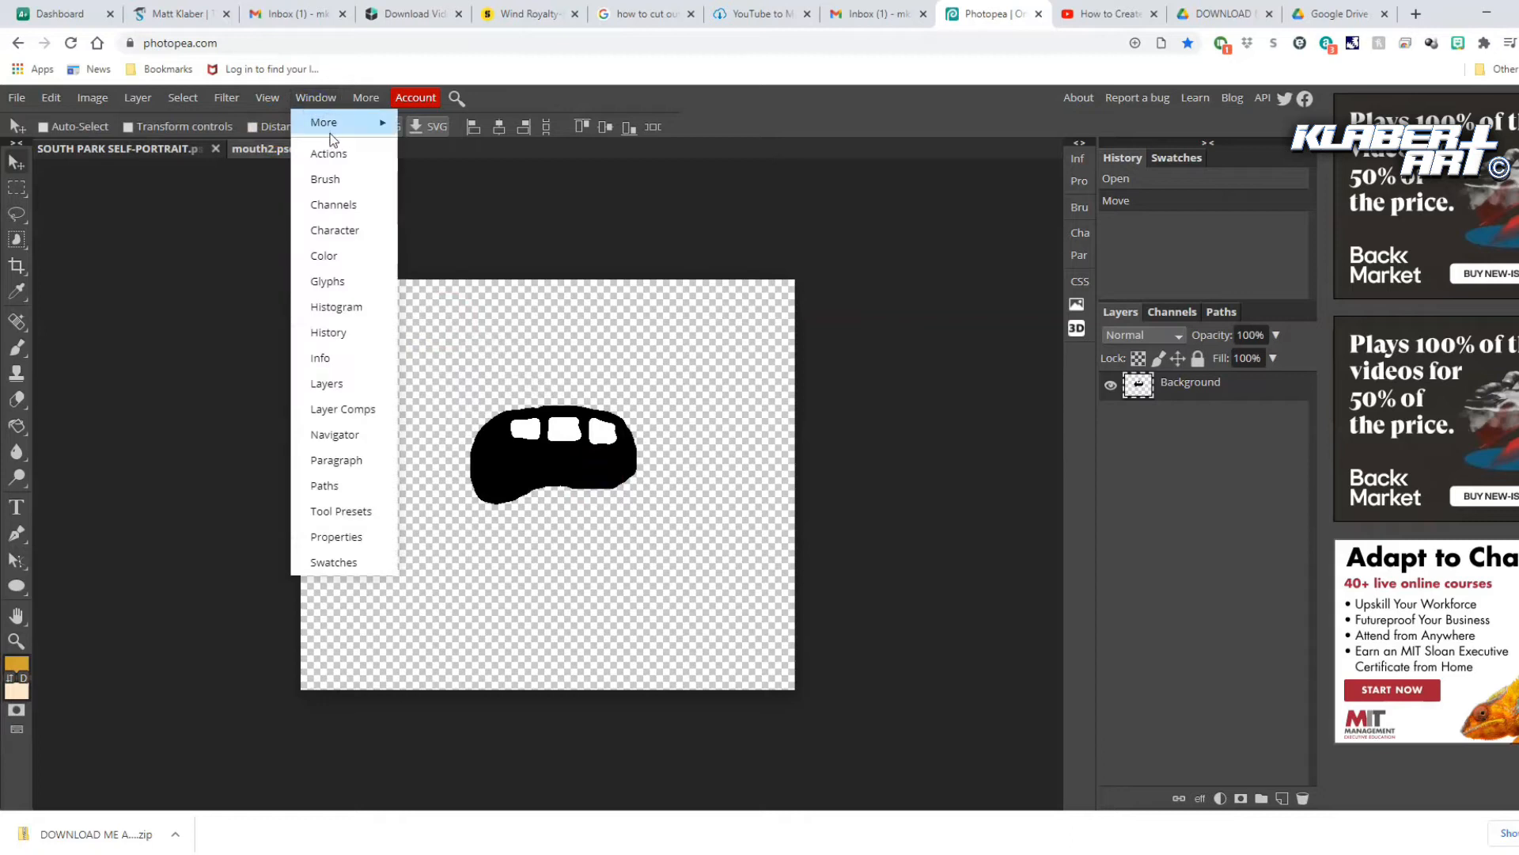
mouse_move(331, 133)
mouse_move(267, 101)
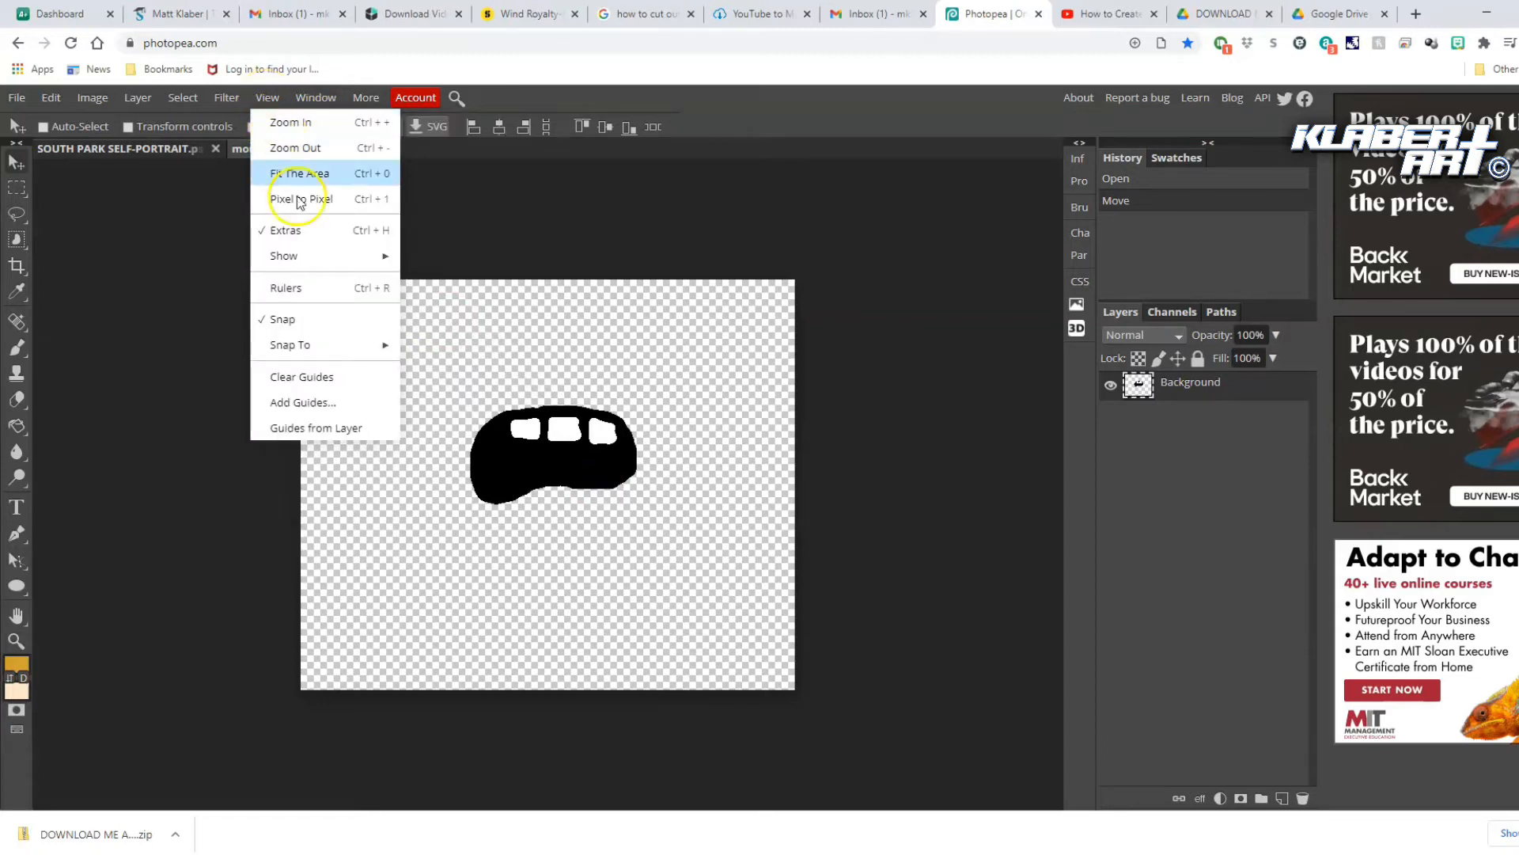
mouse_move(315, 254)
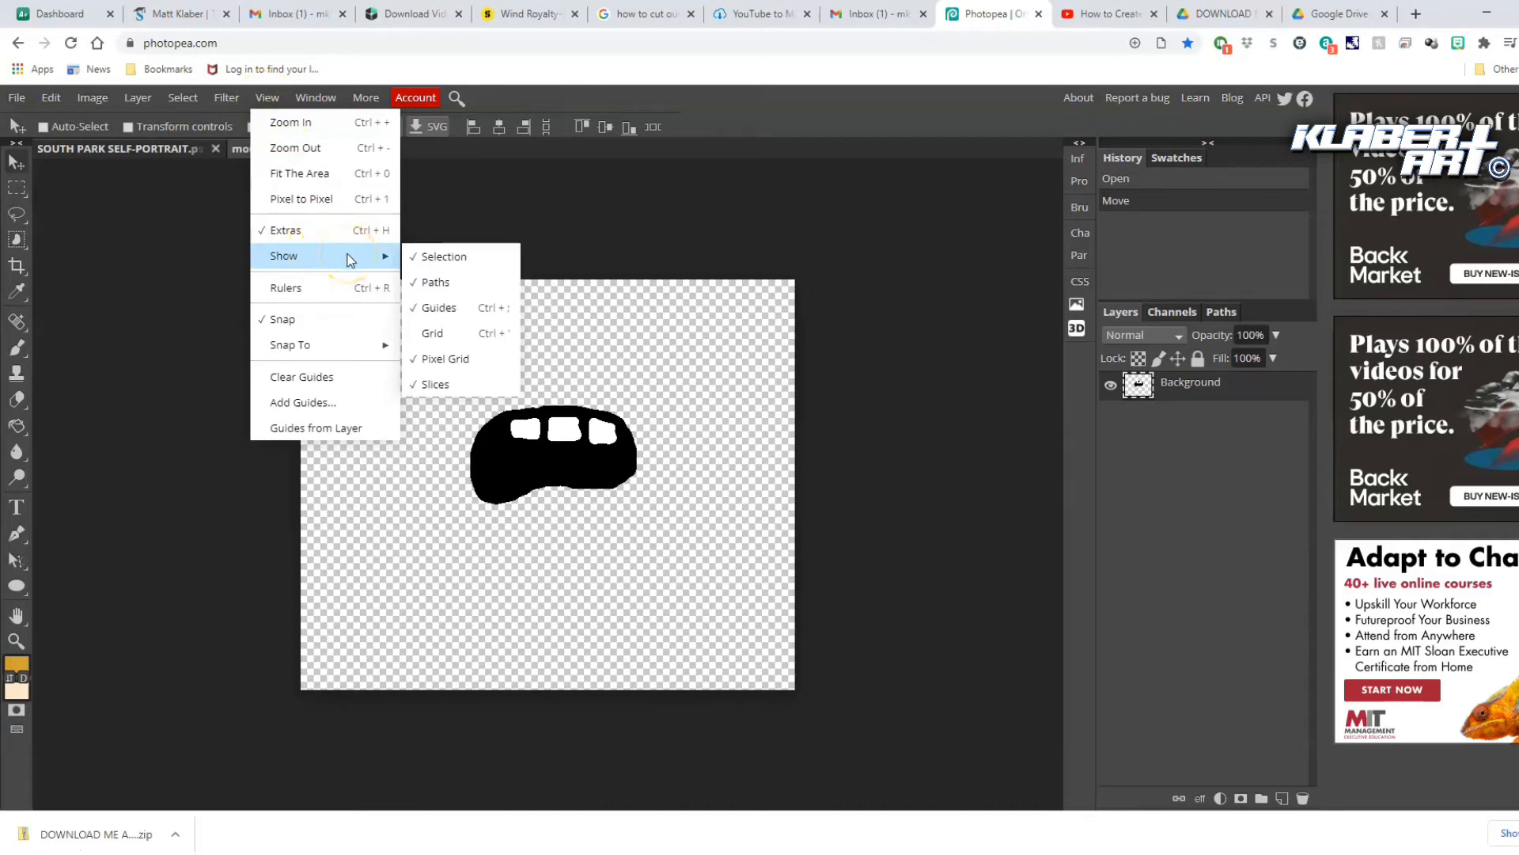
left_click(234, 151)
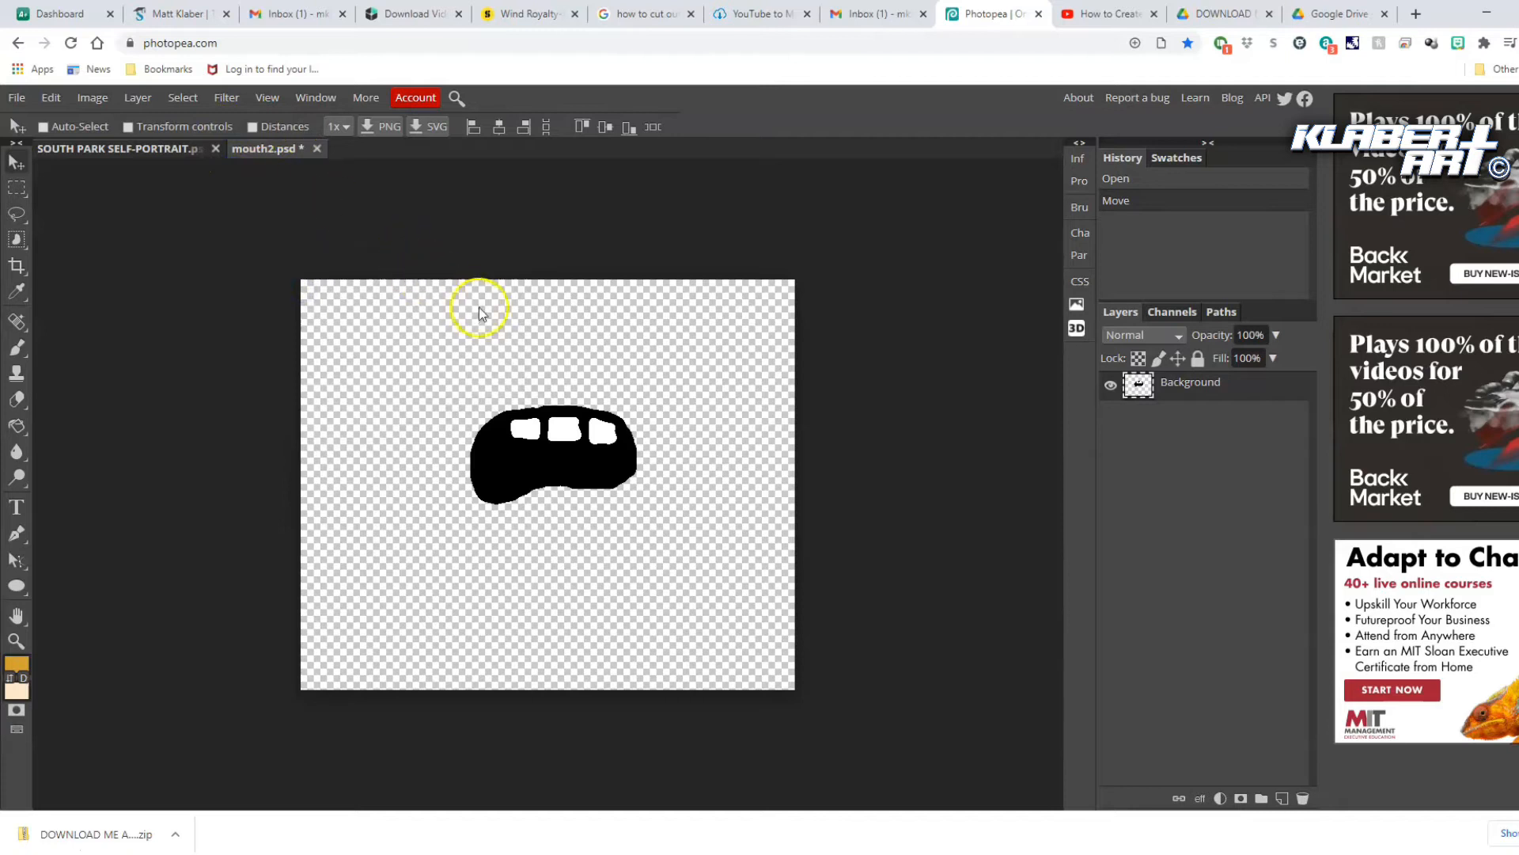
Try to transfer the mouth from the mouth2.psd canvas to the self-portrait document, and undo the move in mouth2.psd
left_click(151, 146)
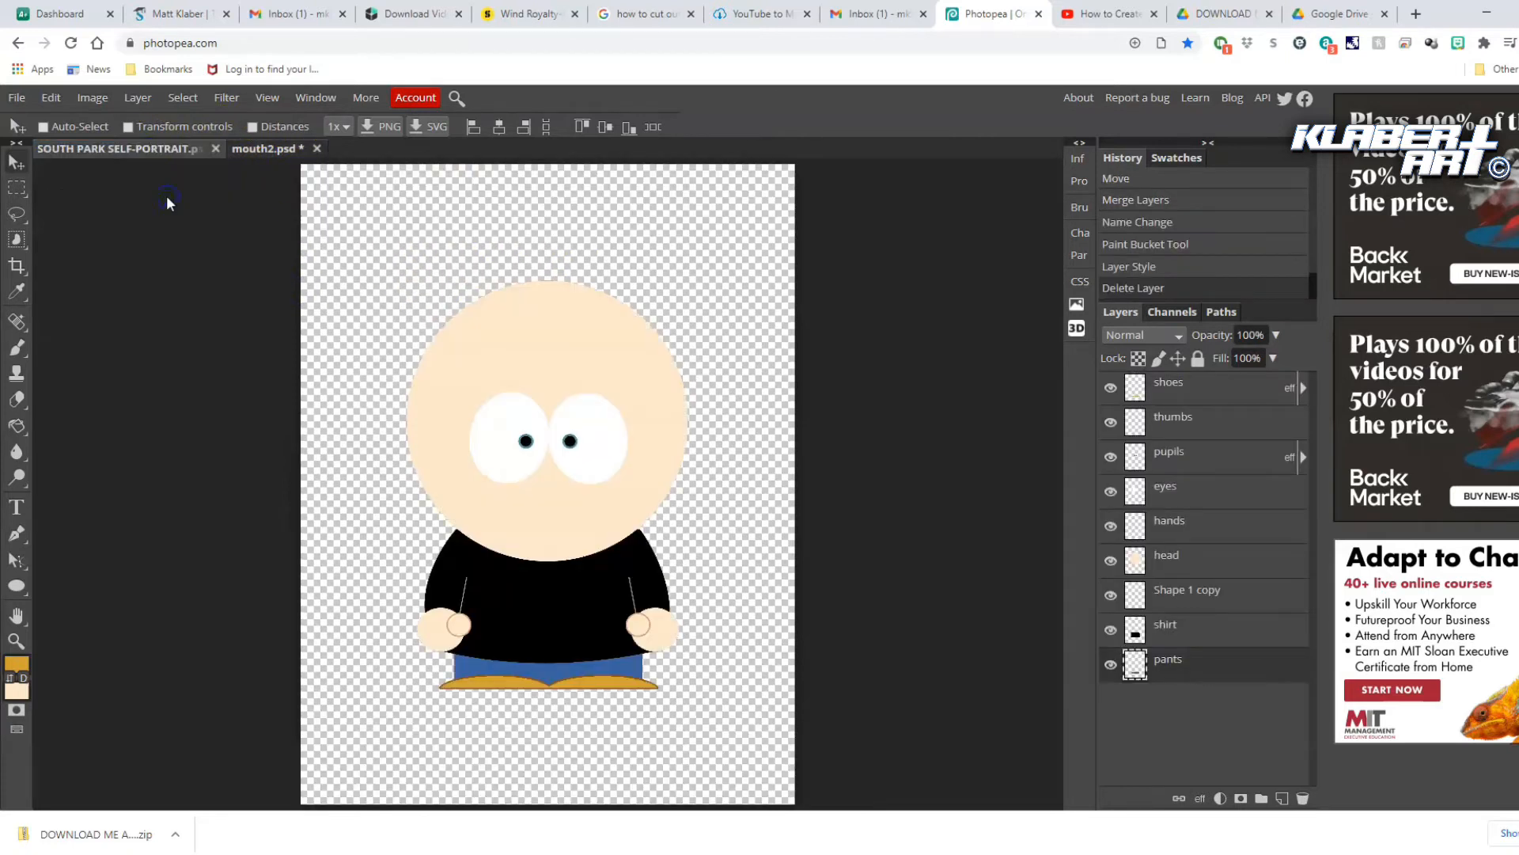
left_click(253, 150)
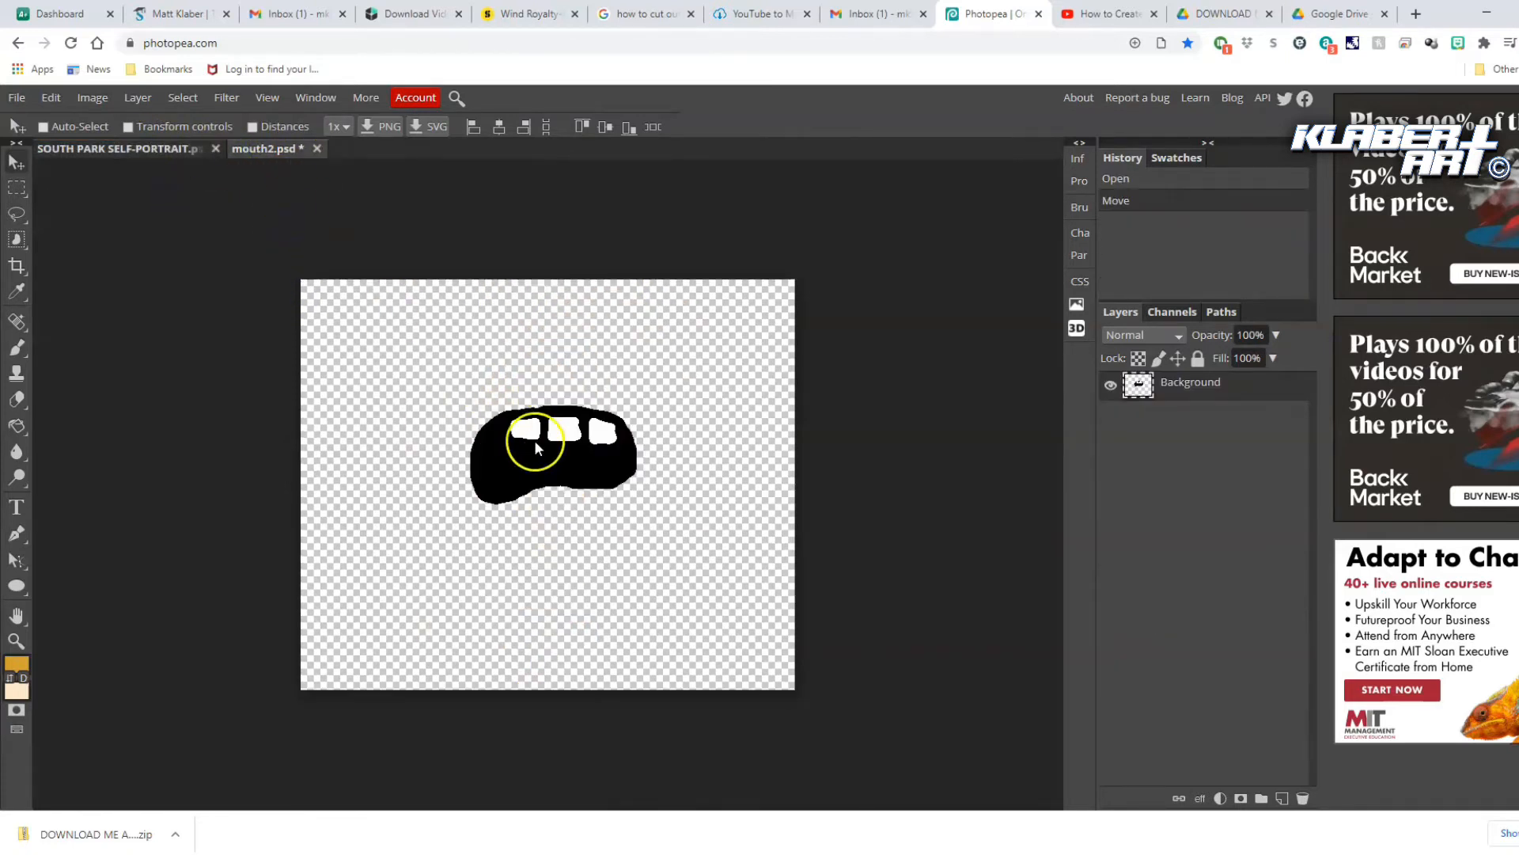
left_click_drag(542, 451, 121, 145)
double_click(121, 144)
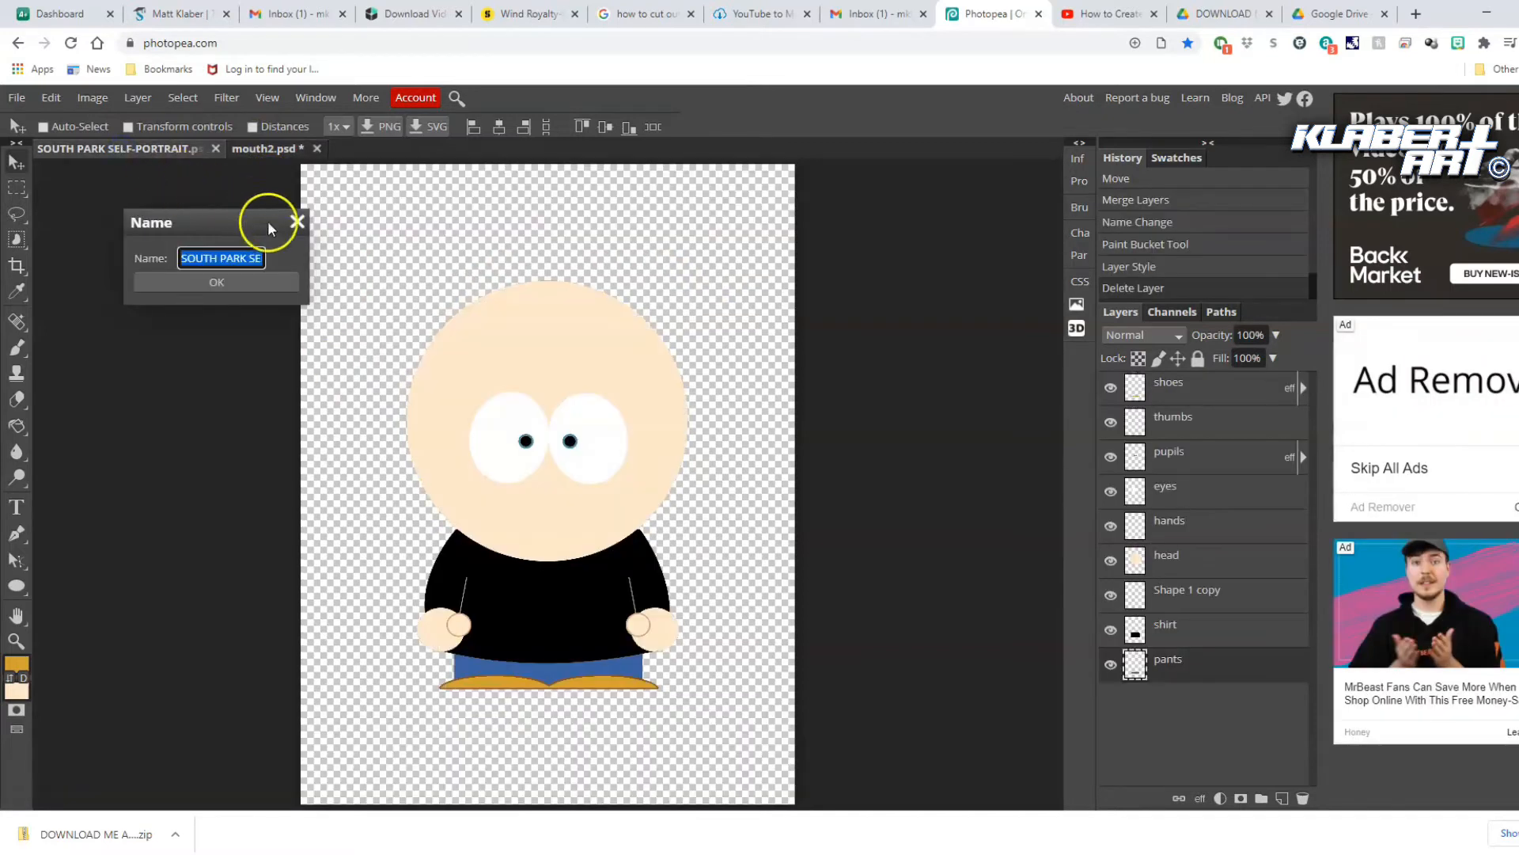
left_click(250, 287)
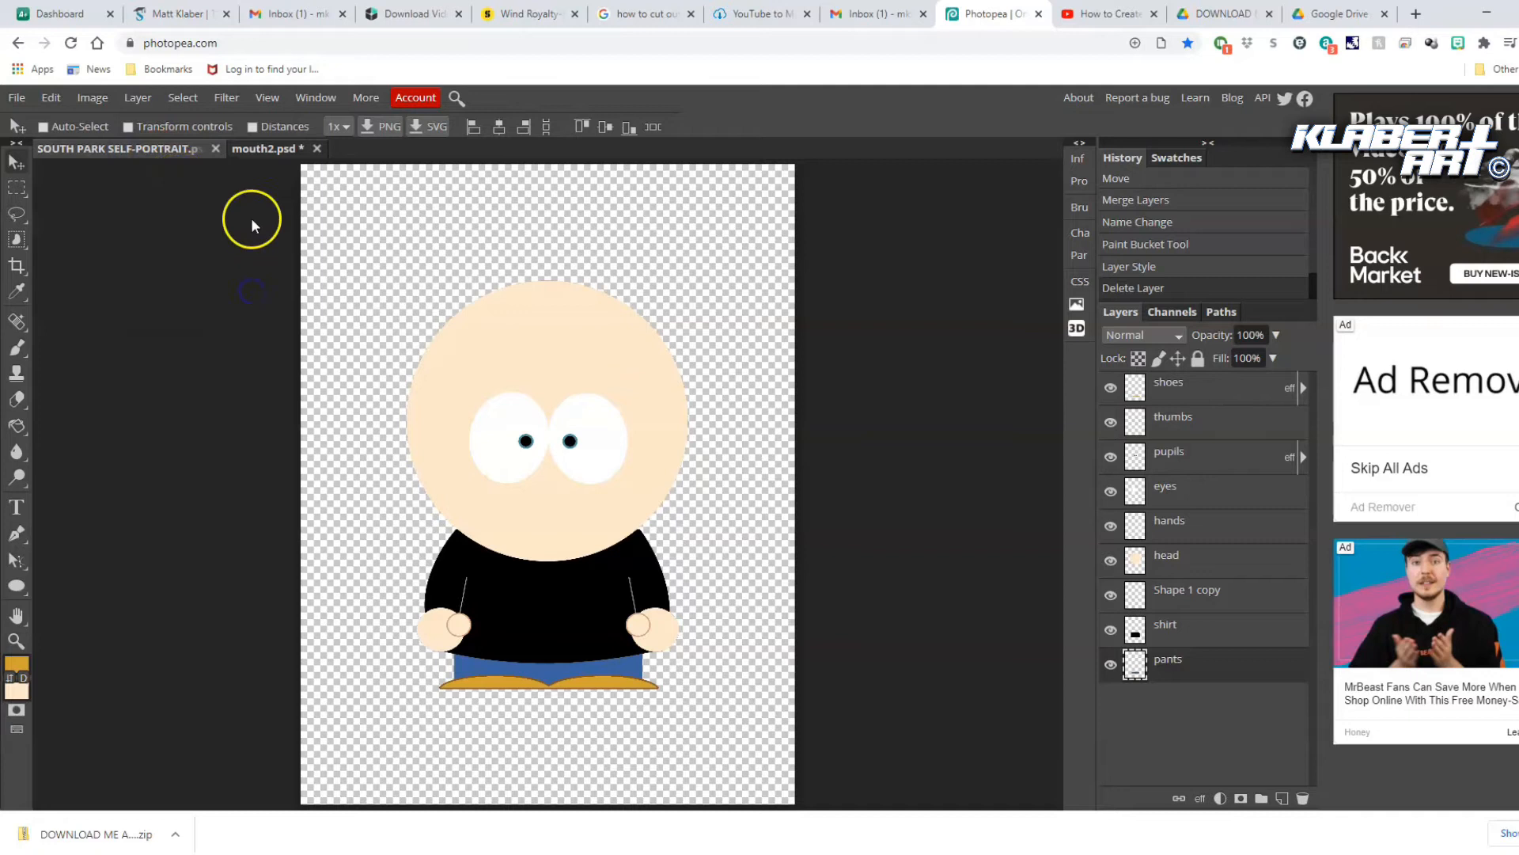
left_click(260, 150)
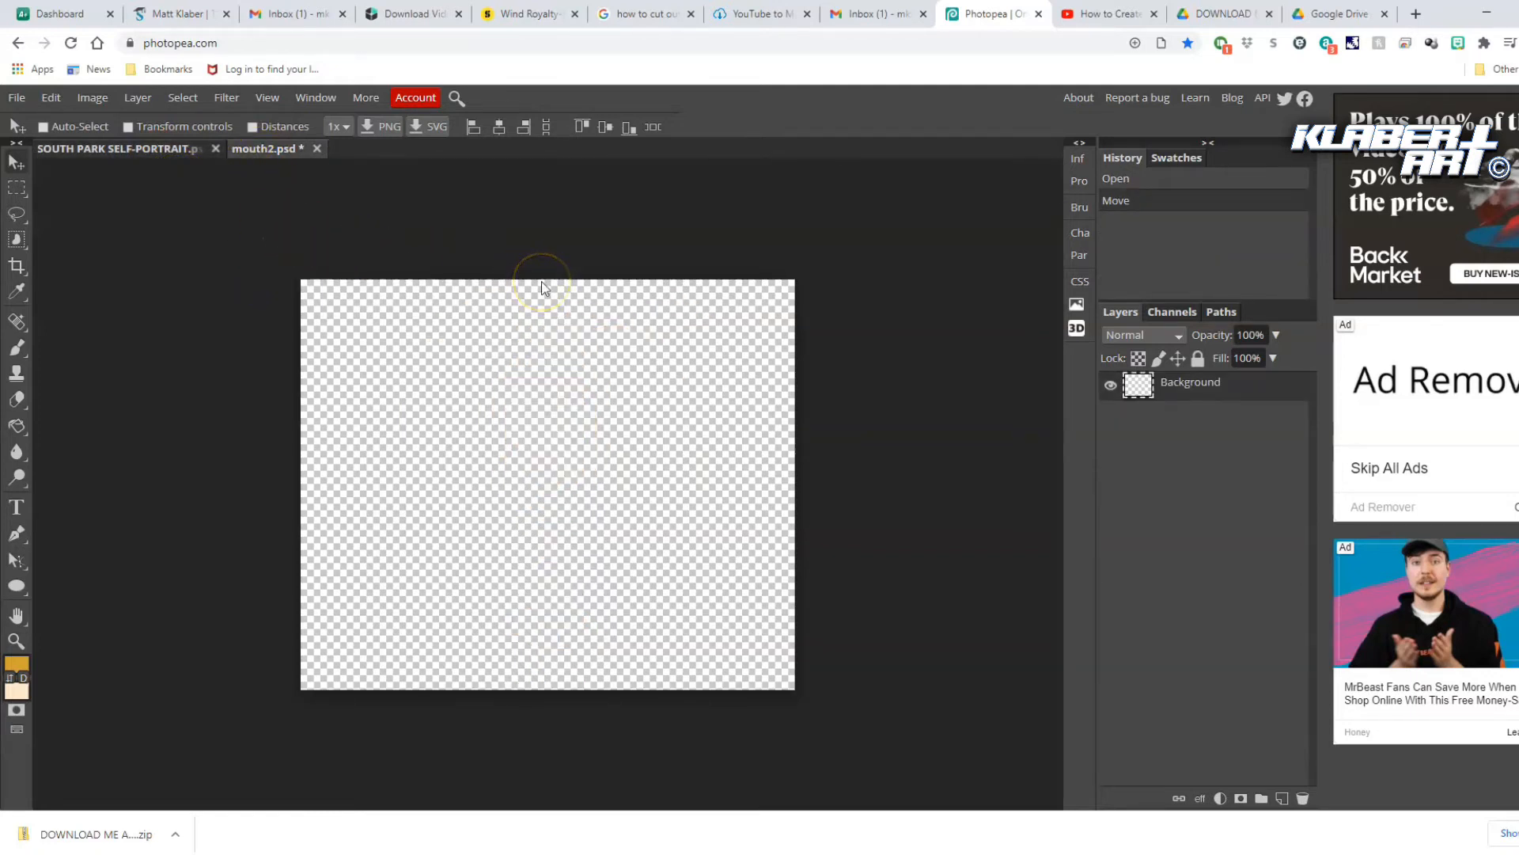
key("ctrl+z")
Copy the mouth2 Background layer into the self-portrait, scale it to about 158%, and place it on the face below the eyes
left_click_drag(1204, 388, 164, 147)
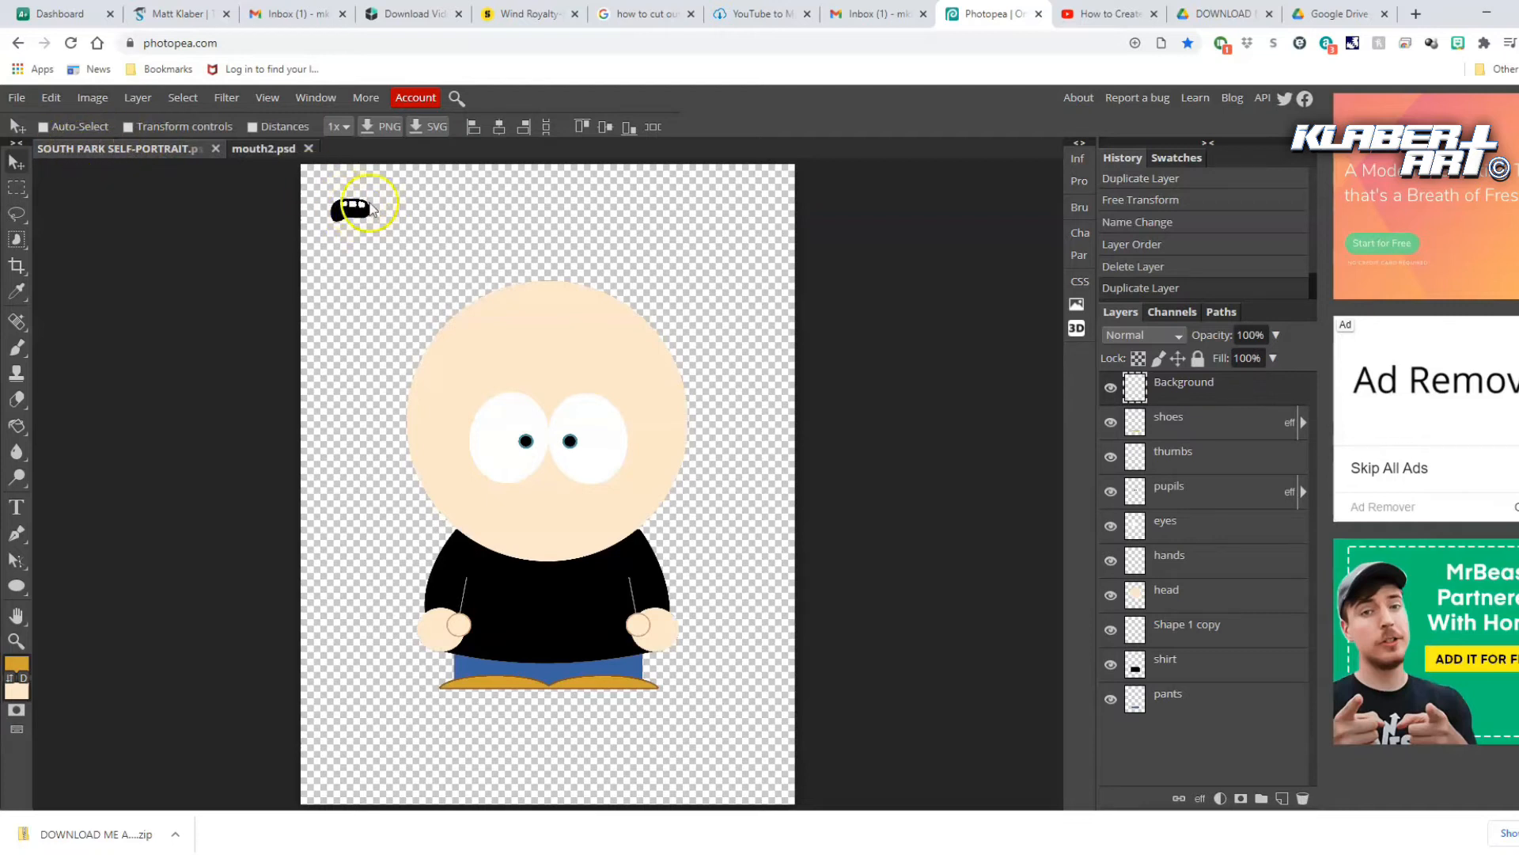
left_click(52, 97)
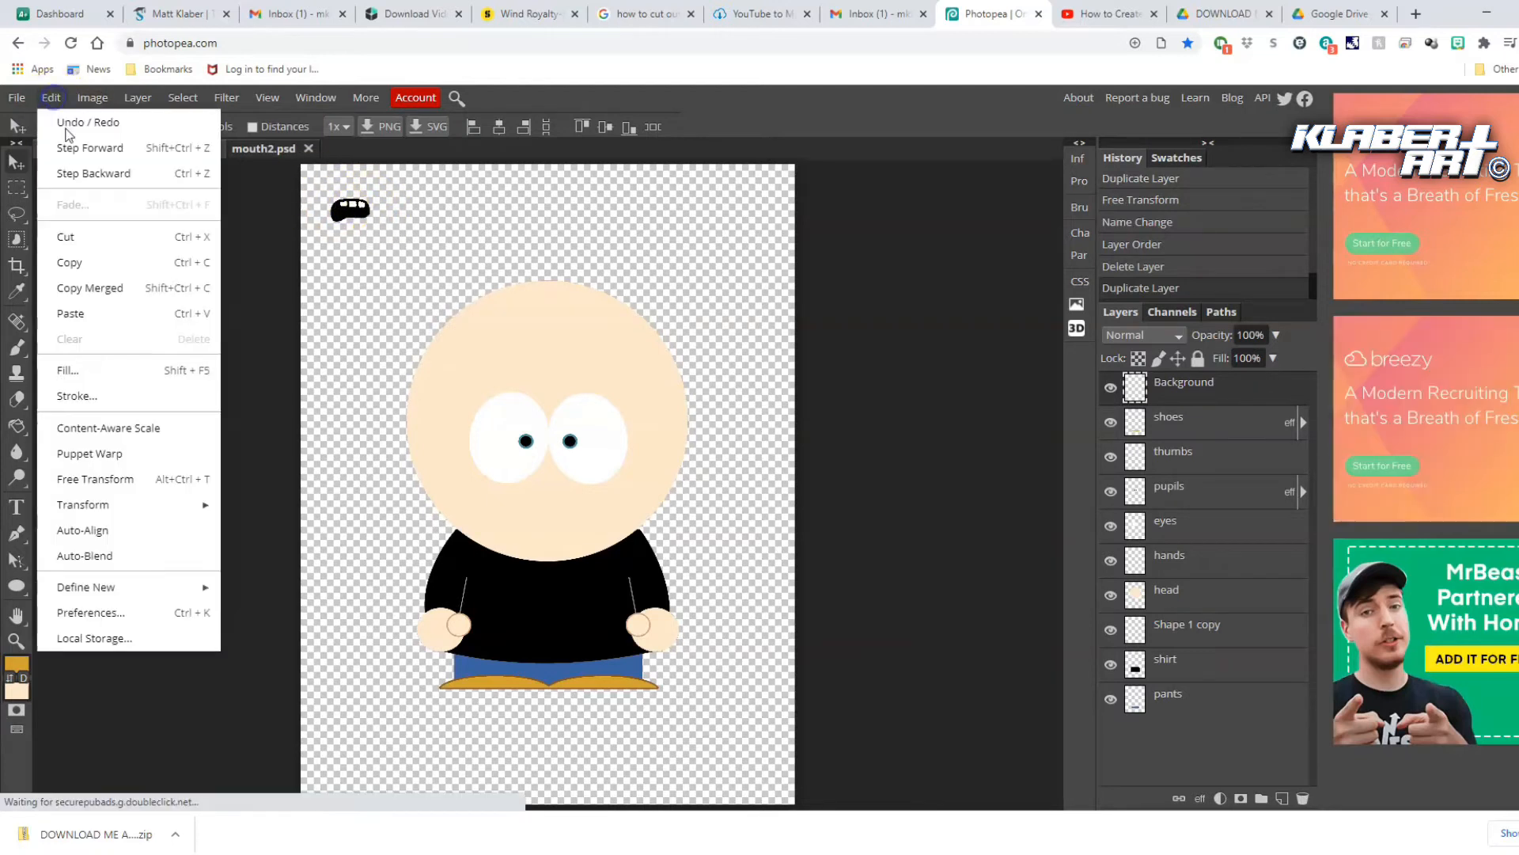
left_click(110, 480)
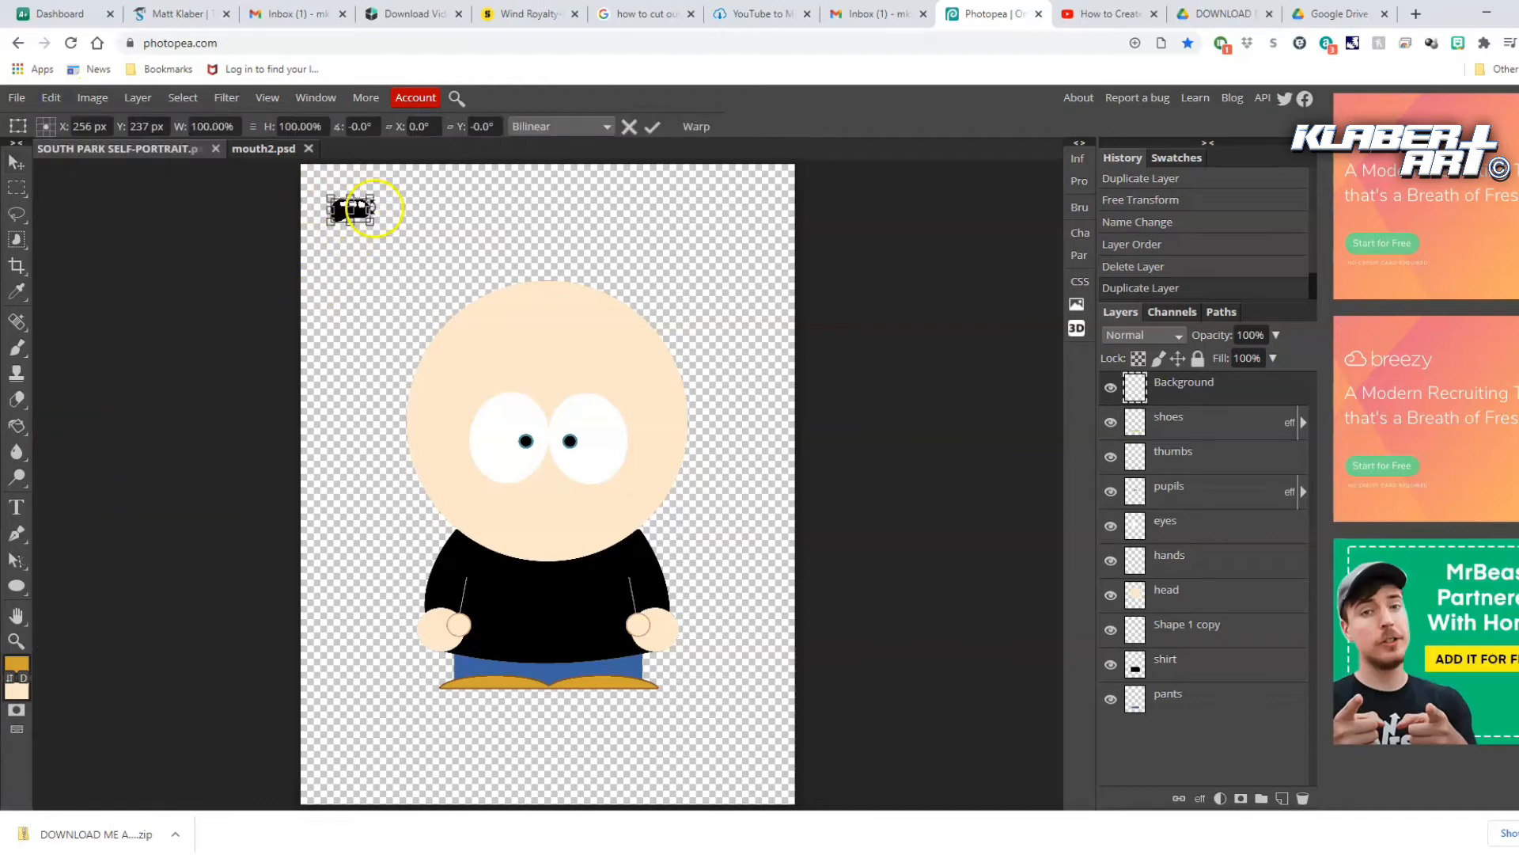
left_click_drag(370, 220, 565, 519)
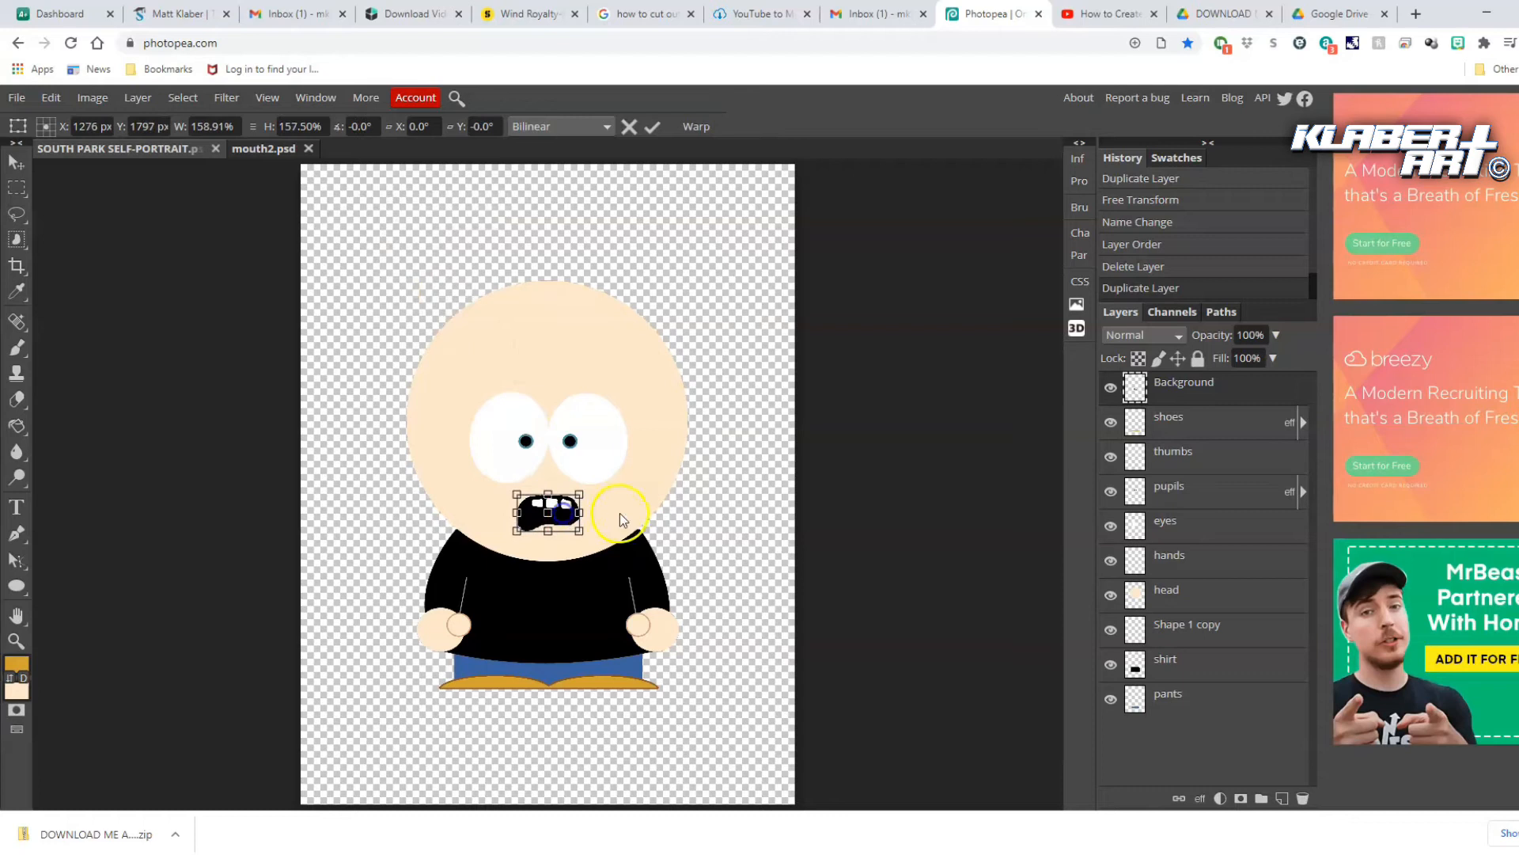
key("Return")
Rename the copied Background layer as mouth and place it above the shoes layer in the layer stack
left_click_drag(1245, 394, 1249, 624)
double_click(1203, 590)
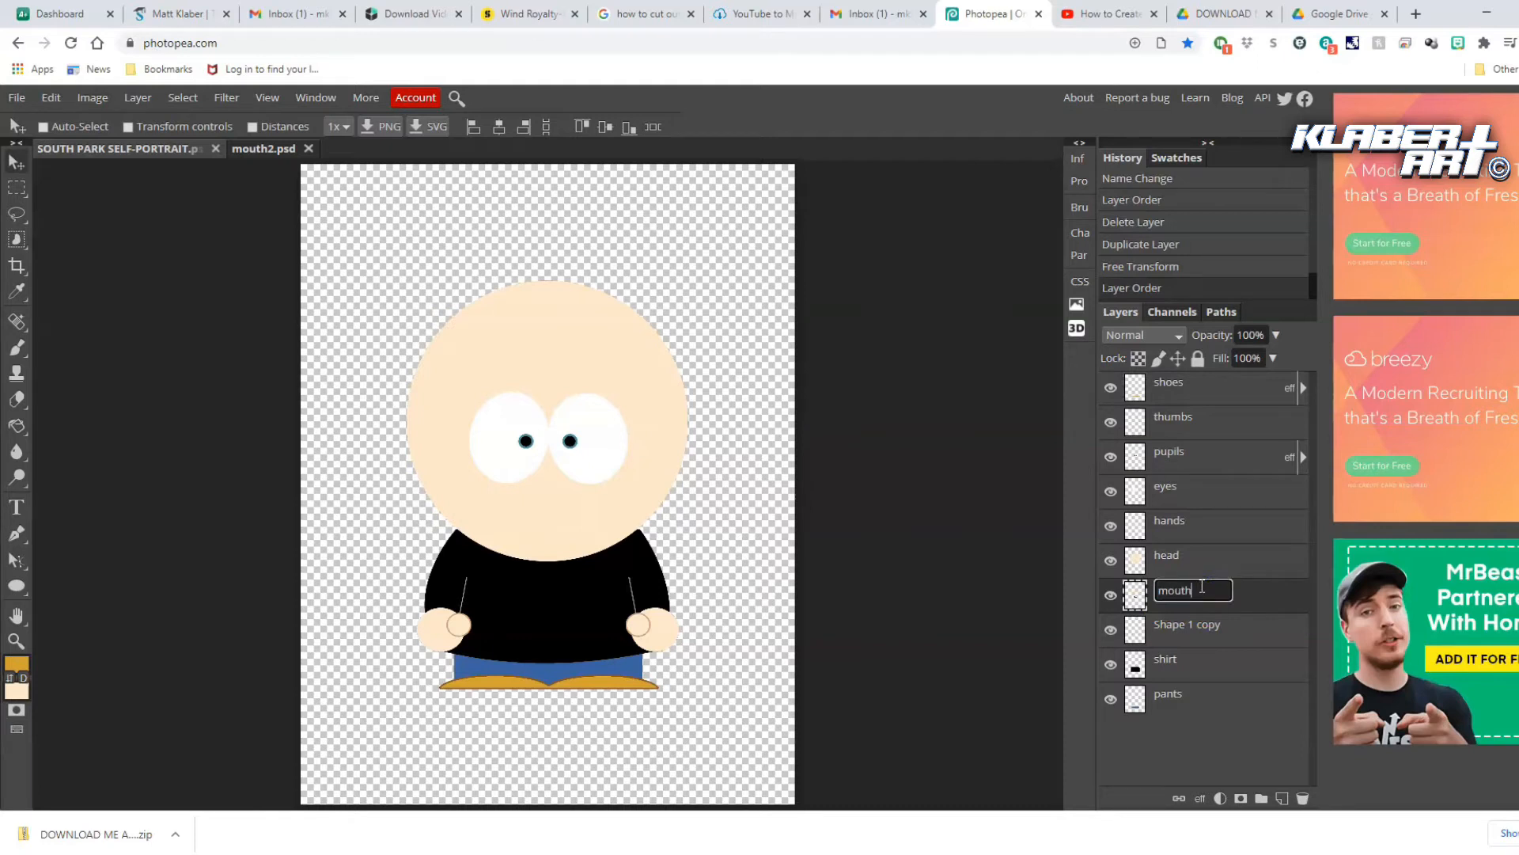
key("Return")
left_click_drag(1225, 603, 1225, 391)
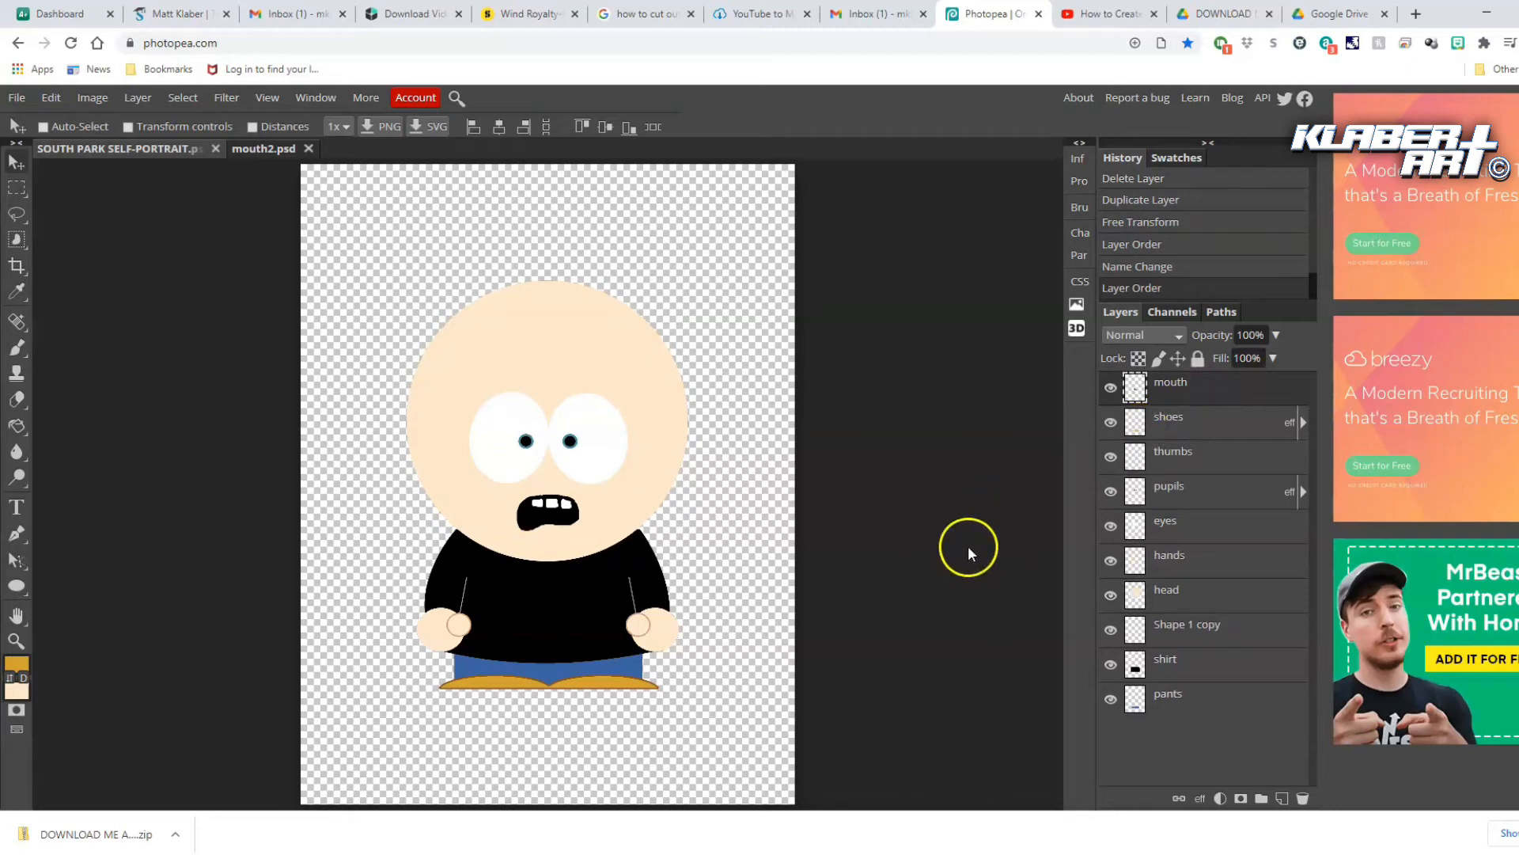
Open the boy hair8 file from the Boy Hair folder inside Accessories
left_click(17, 97)
left_click(42, 149)
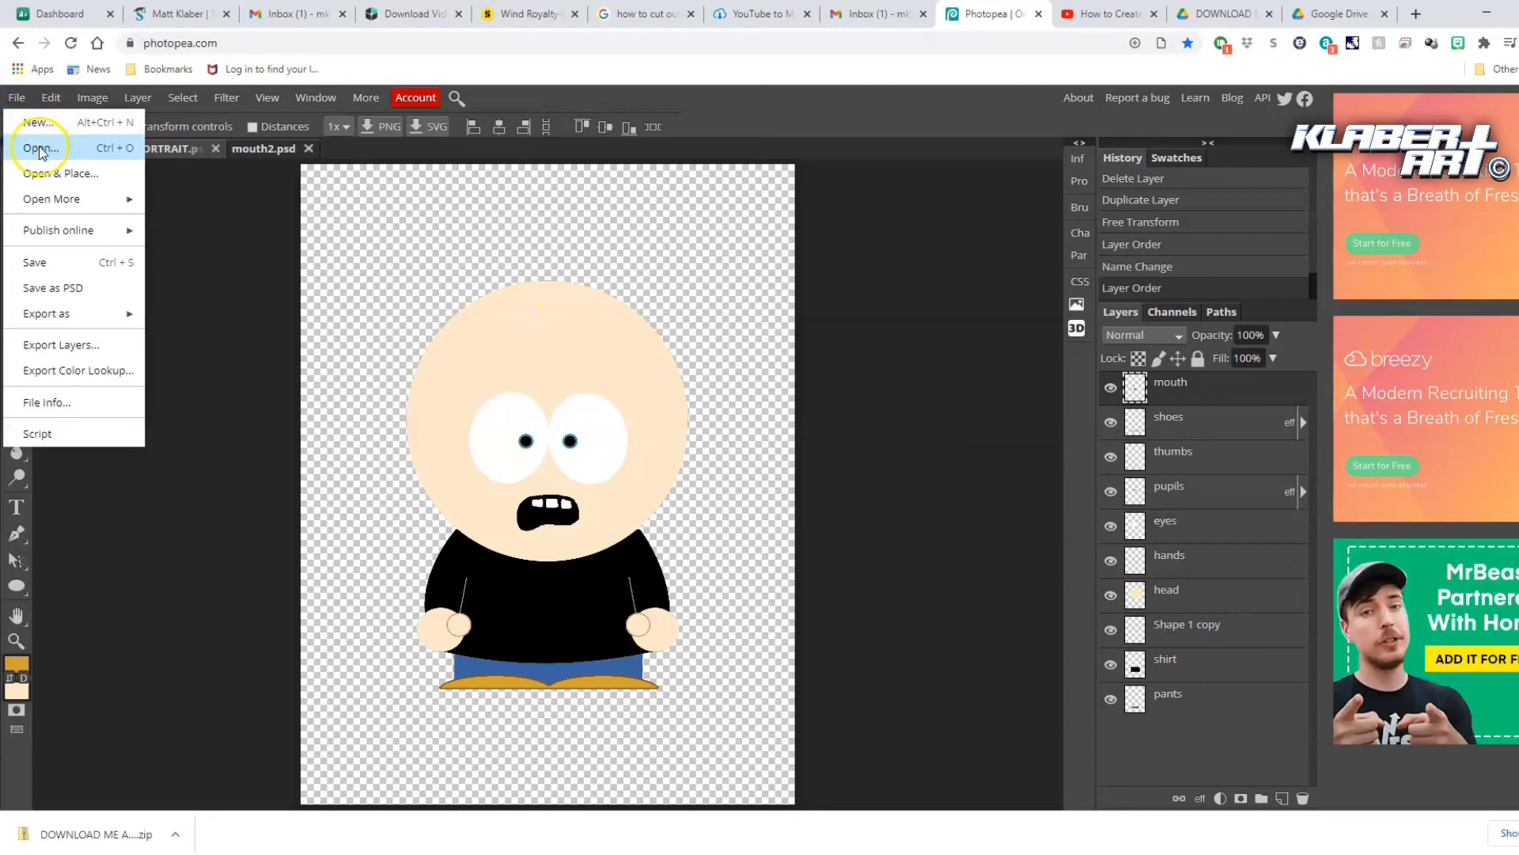
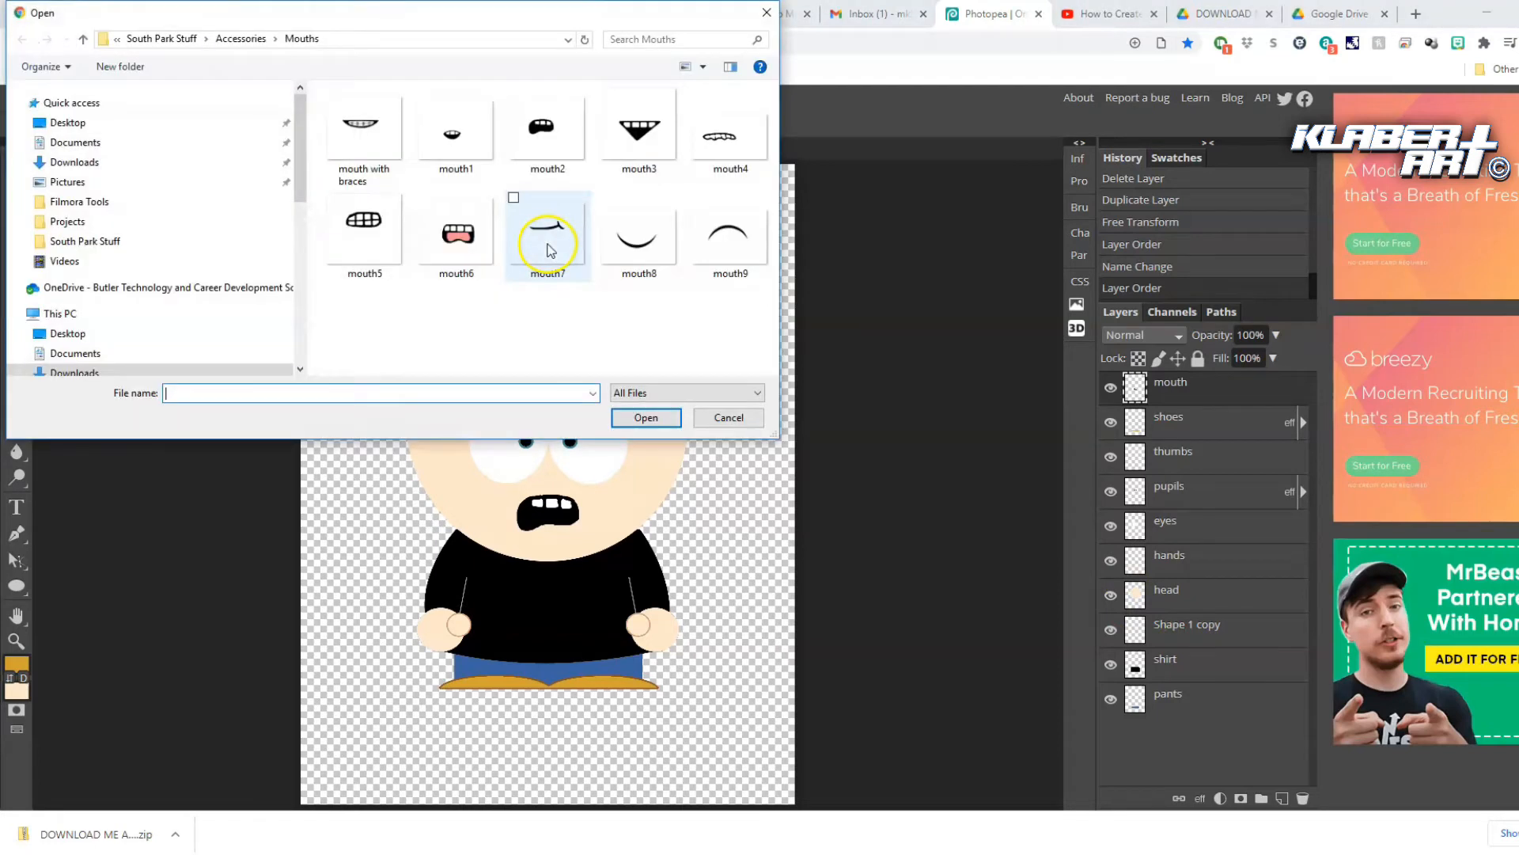
left_click(247, 39)
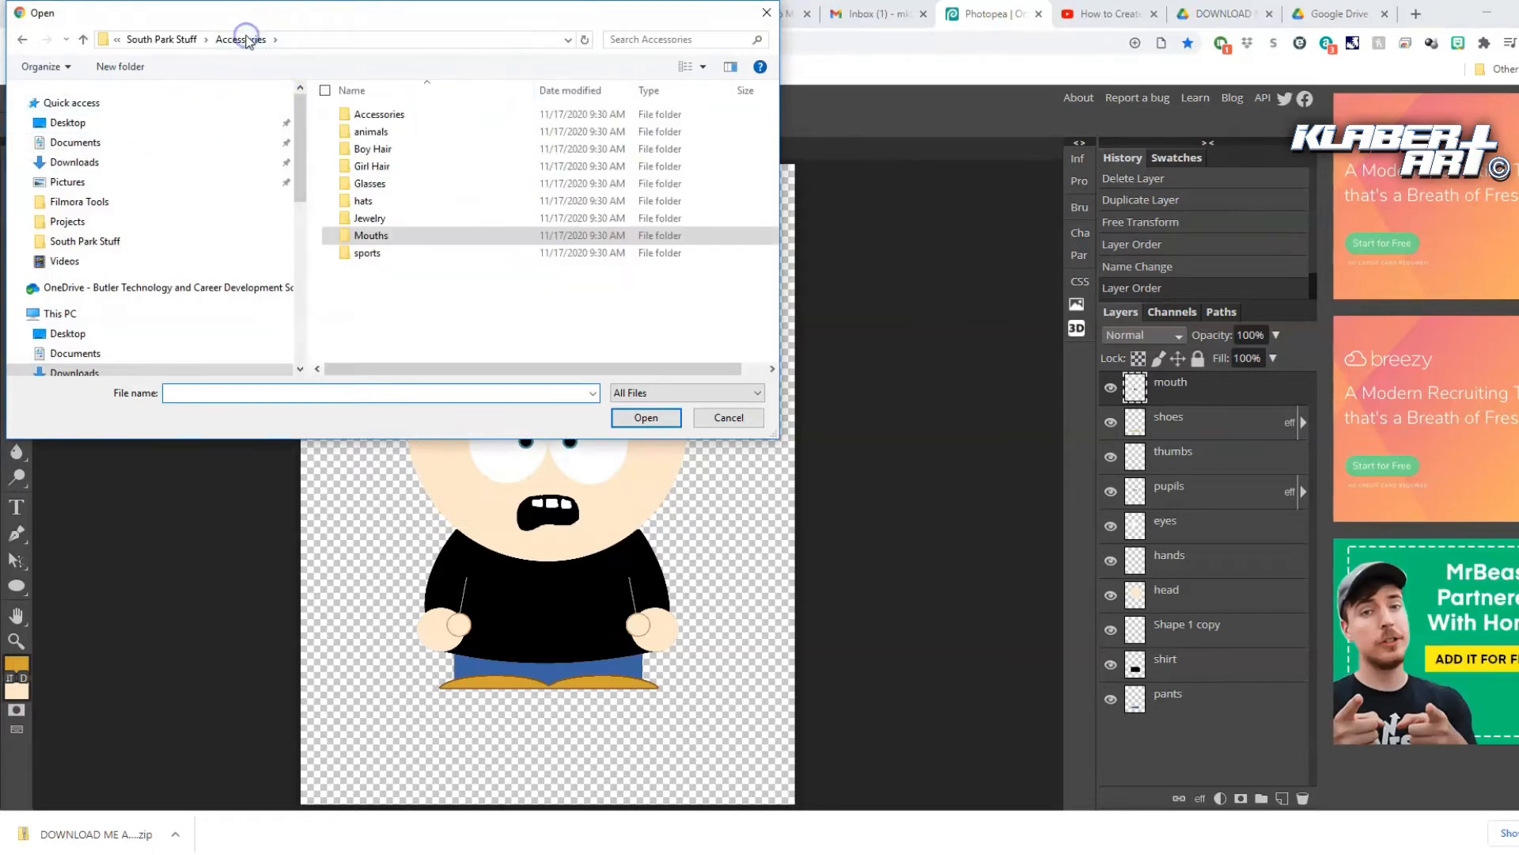
double_click(373, 150)
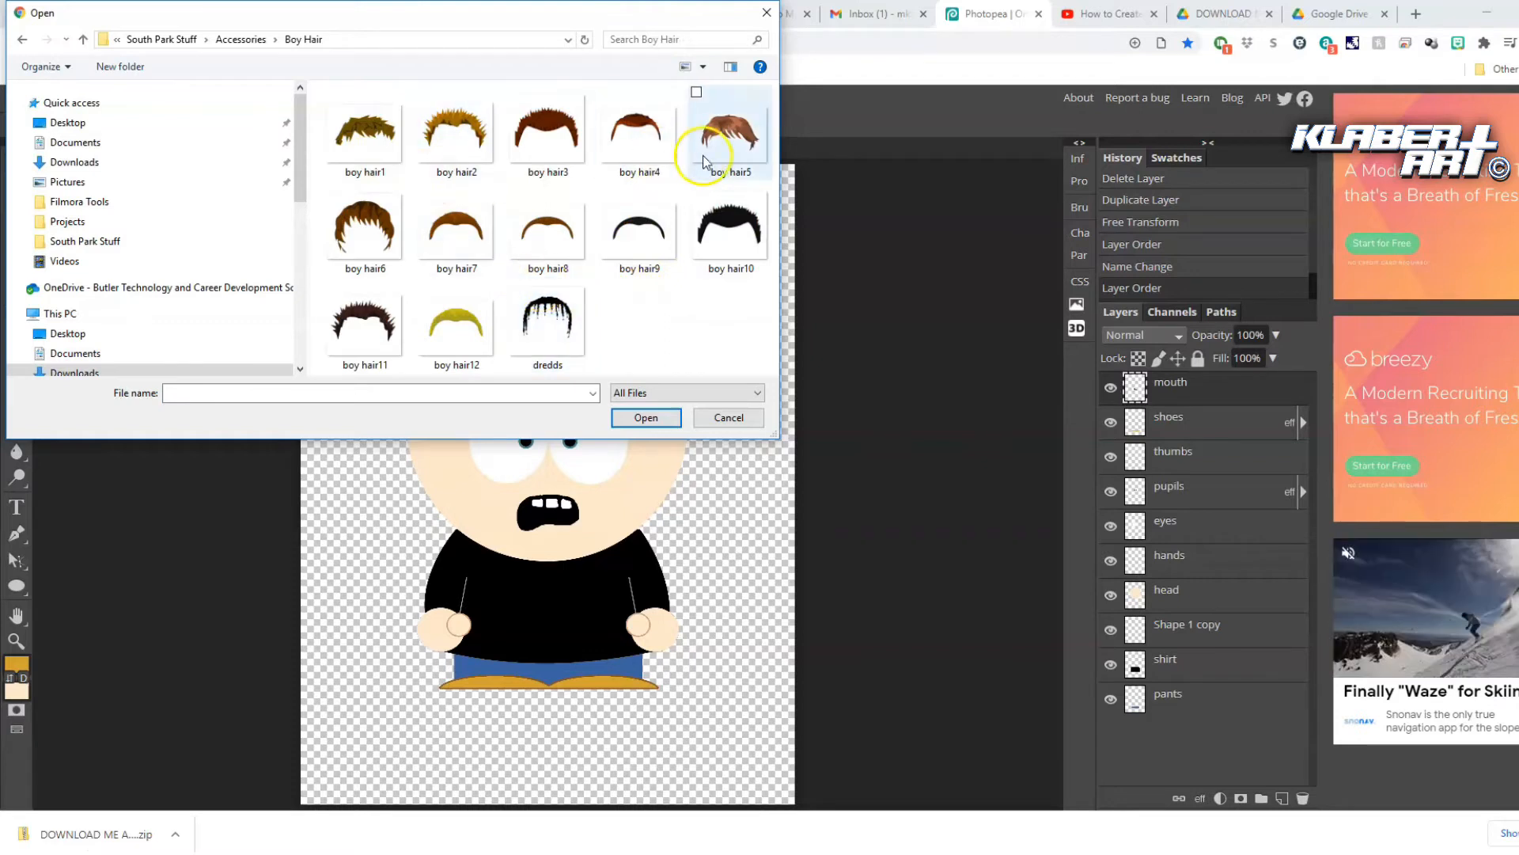
left_click(567, 247)
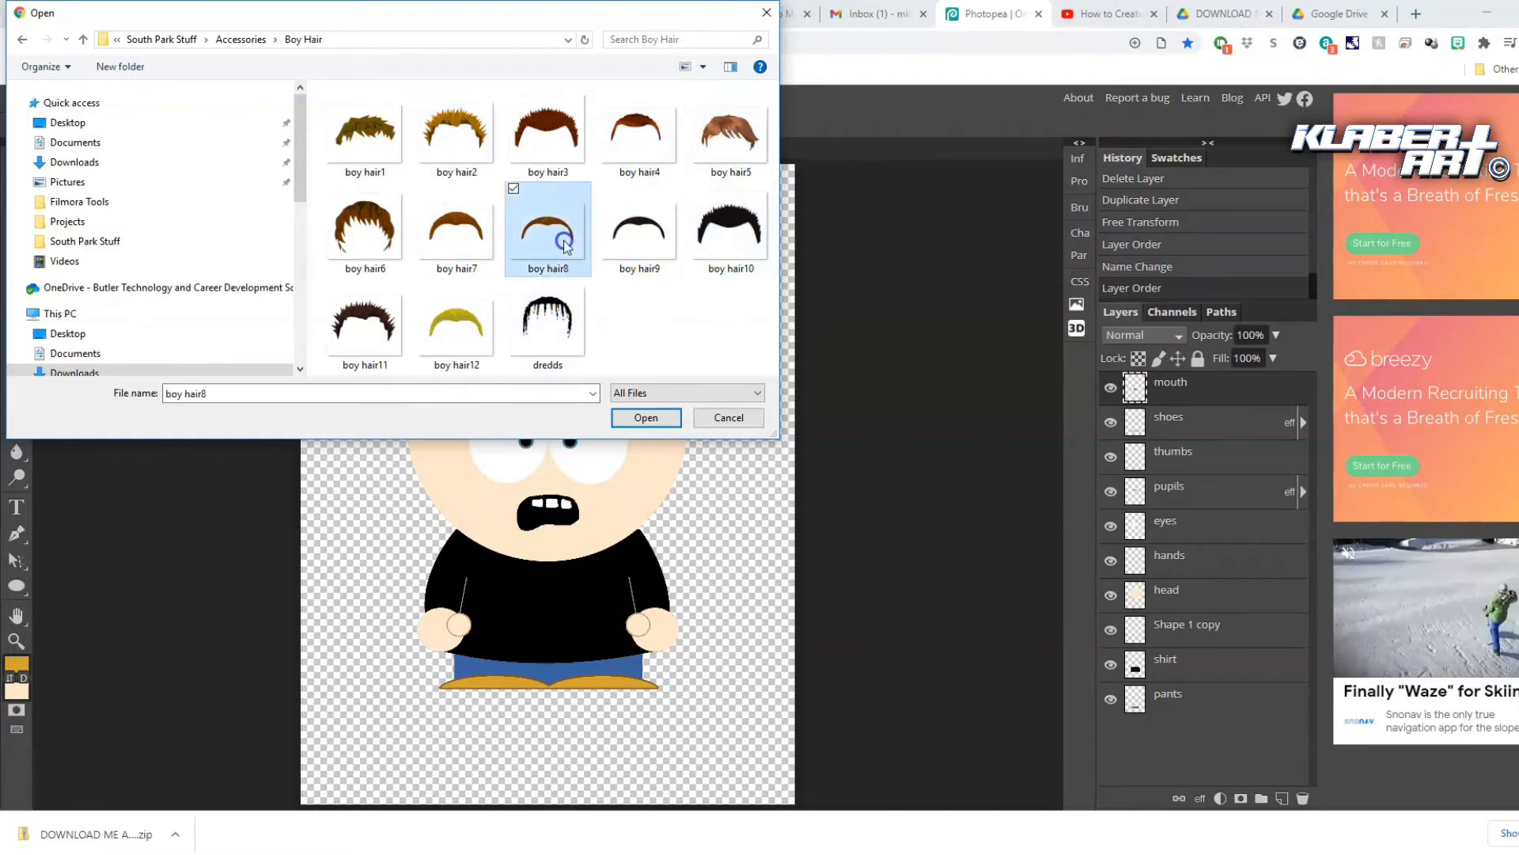
left_click(664, 421)
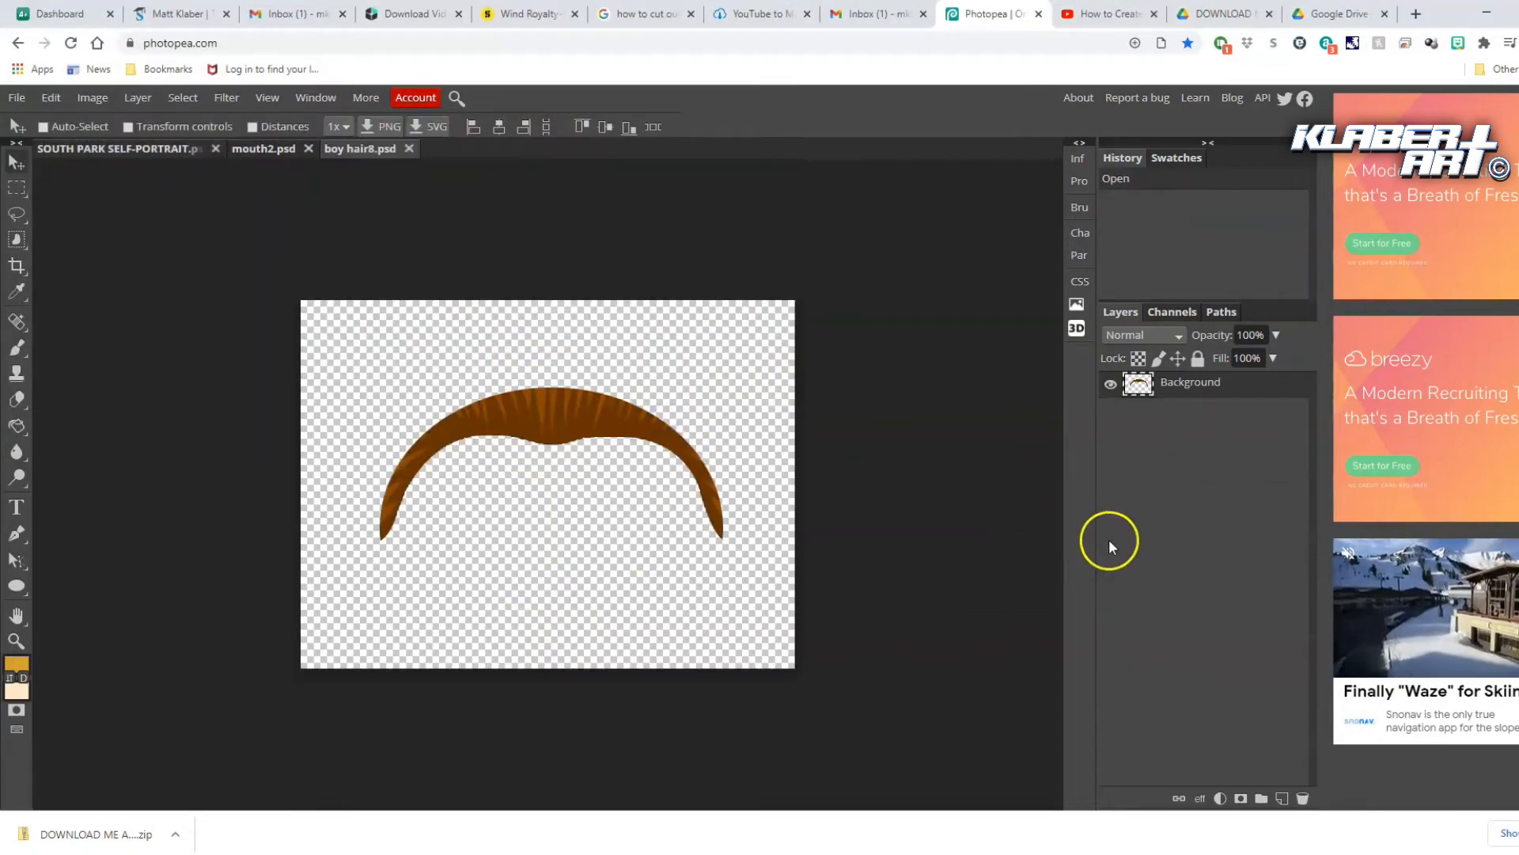
Copy the boy hair8 layer into the self-portrait and free-transform it across the top of the head, about 1416 px wide and 517 px high
left_click_drag(1171, 396, 127, 153)
left_click(50, 97)
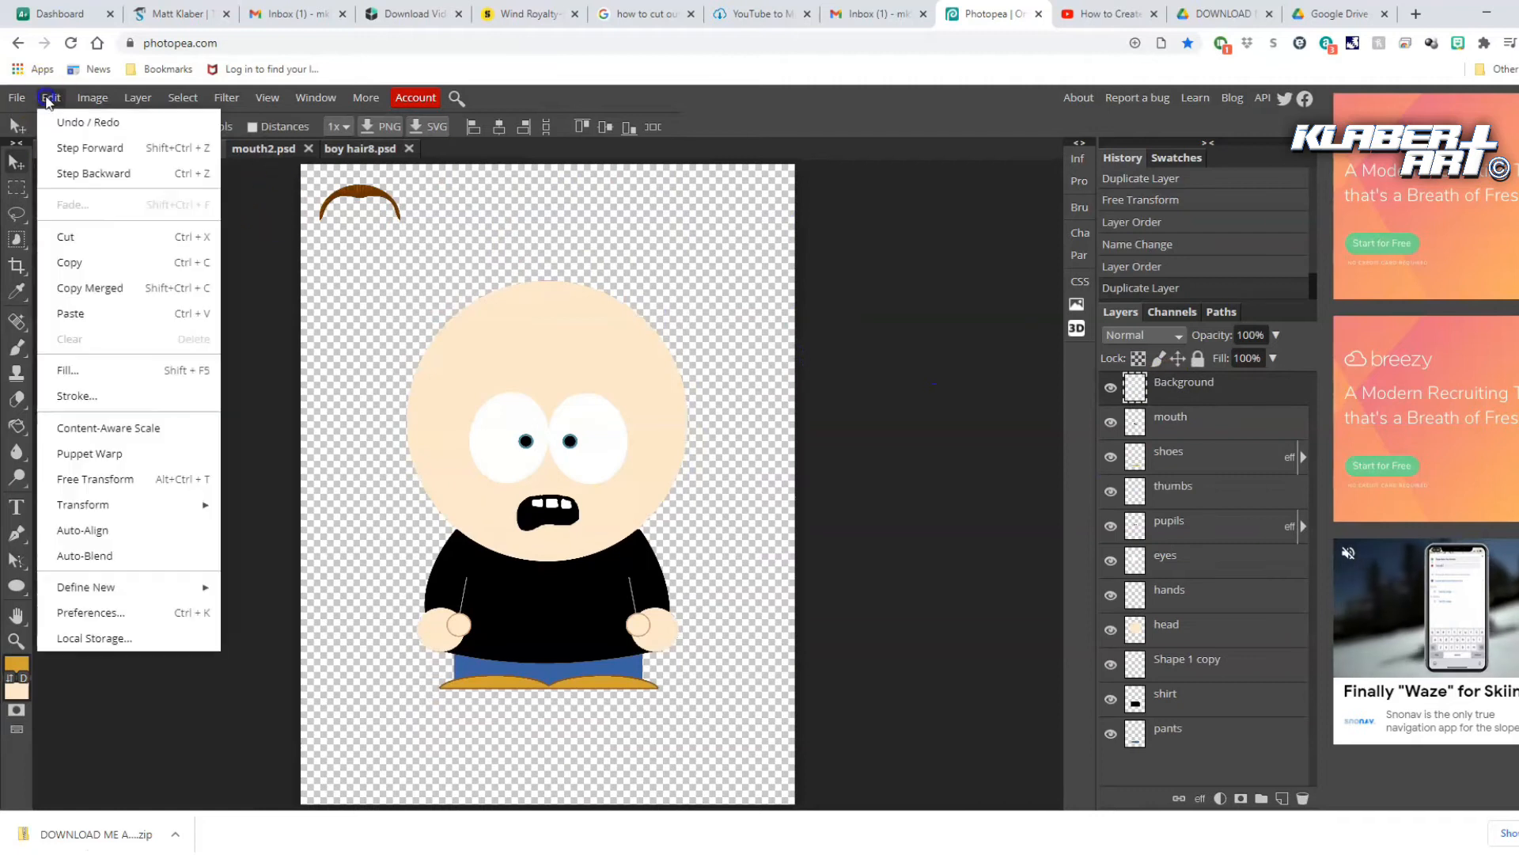
left_click(96, 478)
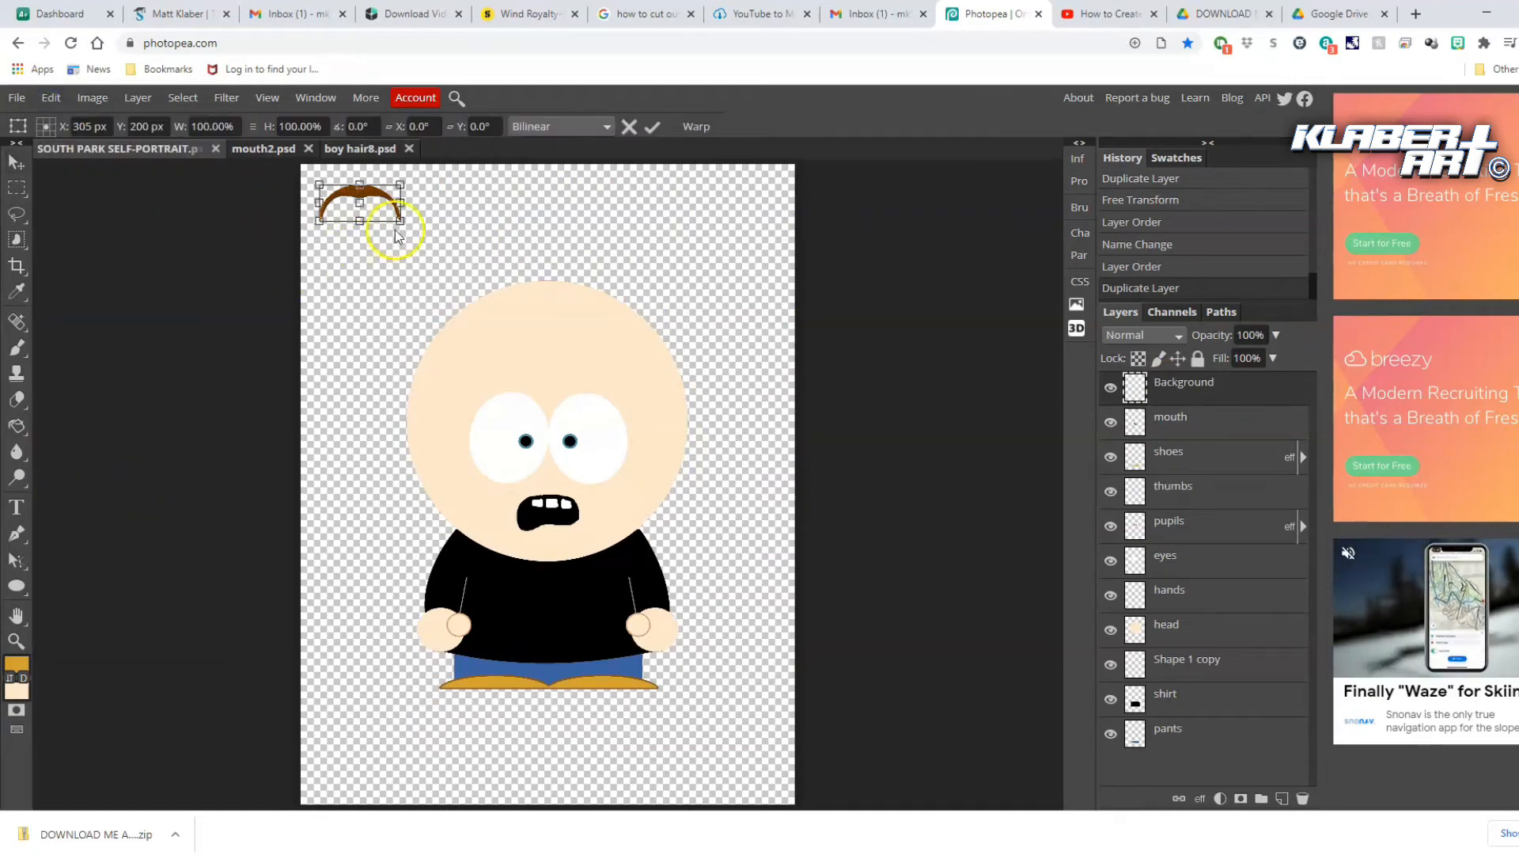
left_click_drag(399, 221, 548, 288)
left_click_drag(451, 204, 546, 312)
left_click_drag(630, 340, 683, 339)
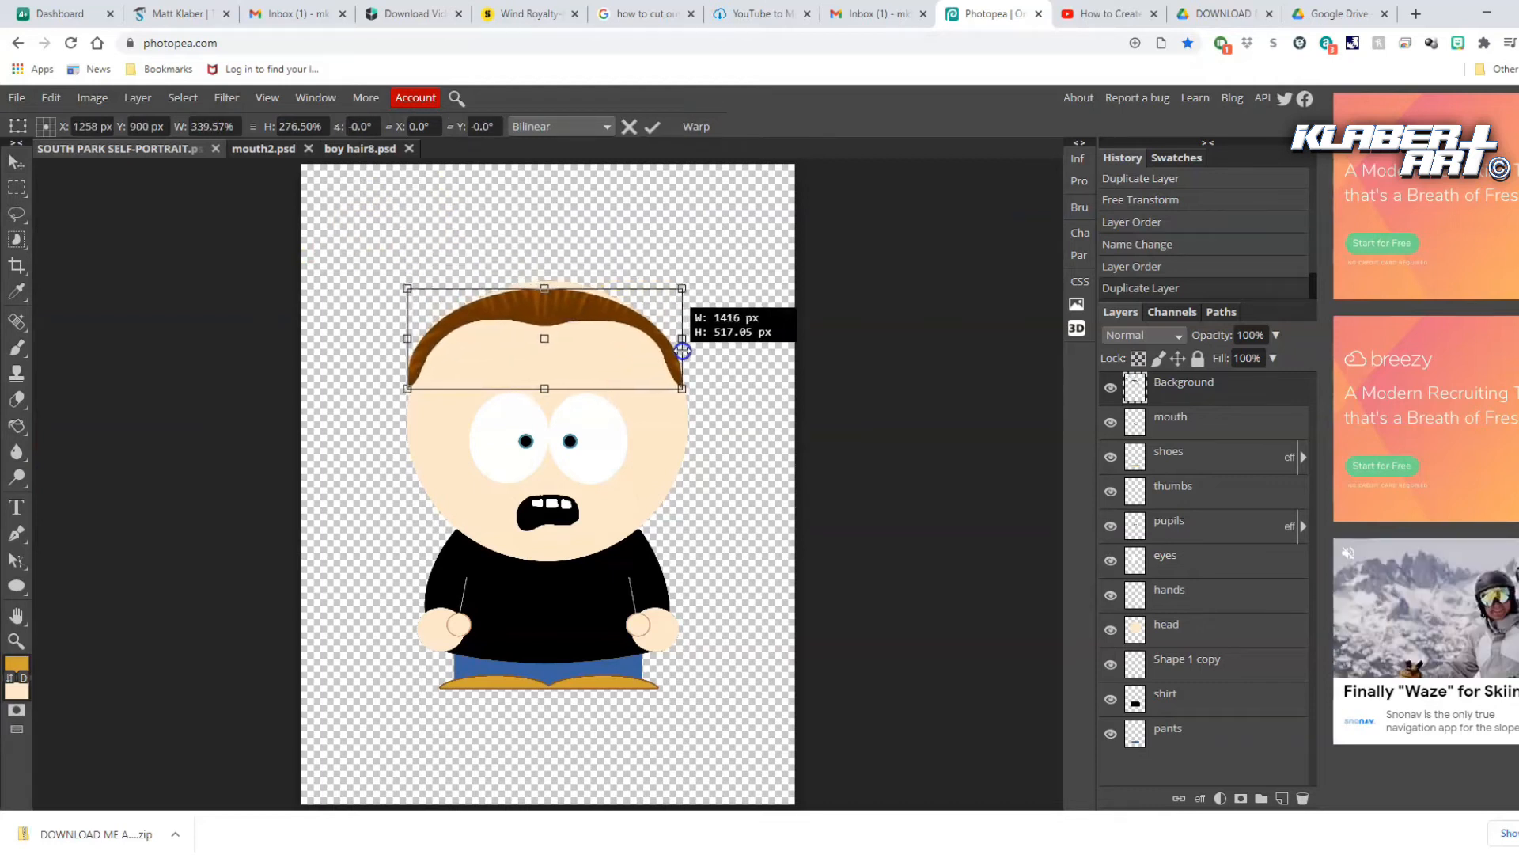
Stretch the hair slightly to cover the crown and both sides of the head, and rename its layer as hair
left_click_drag(545, 288, 545, 272)
left_click_drag(549, 388, 550, 417)
left_click_drag(683, 344, 689, 343)
left_click_drag(410, 346, 410, 345)
key("Return")
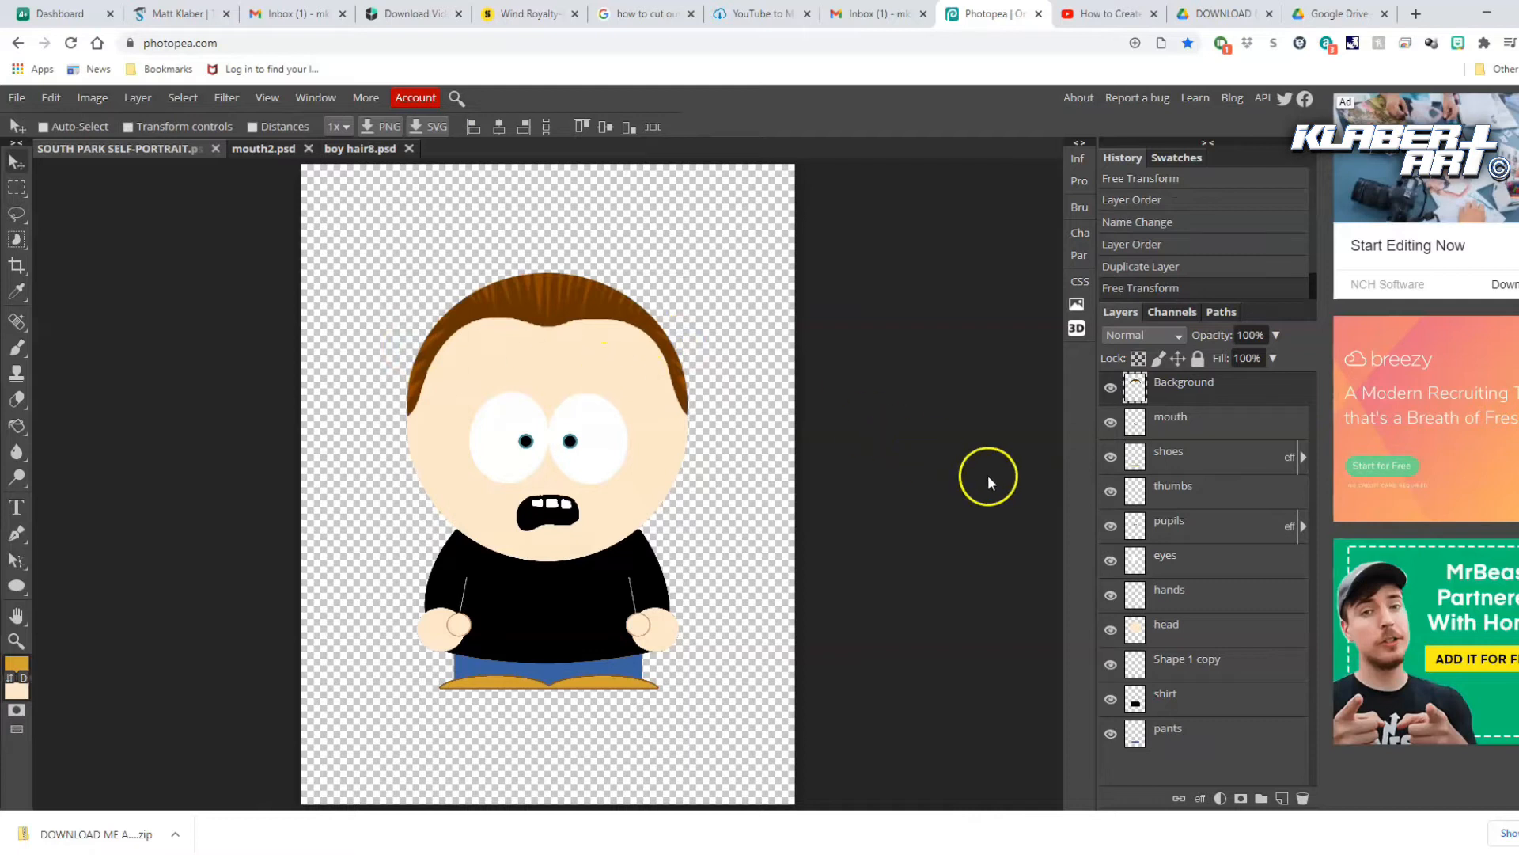
double_click(1200, 382)
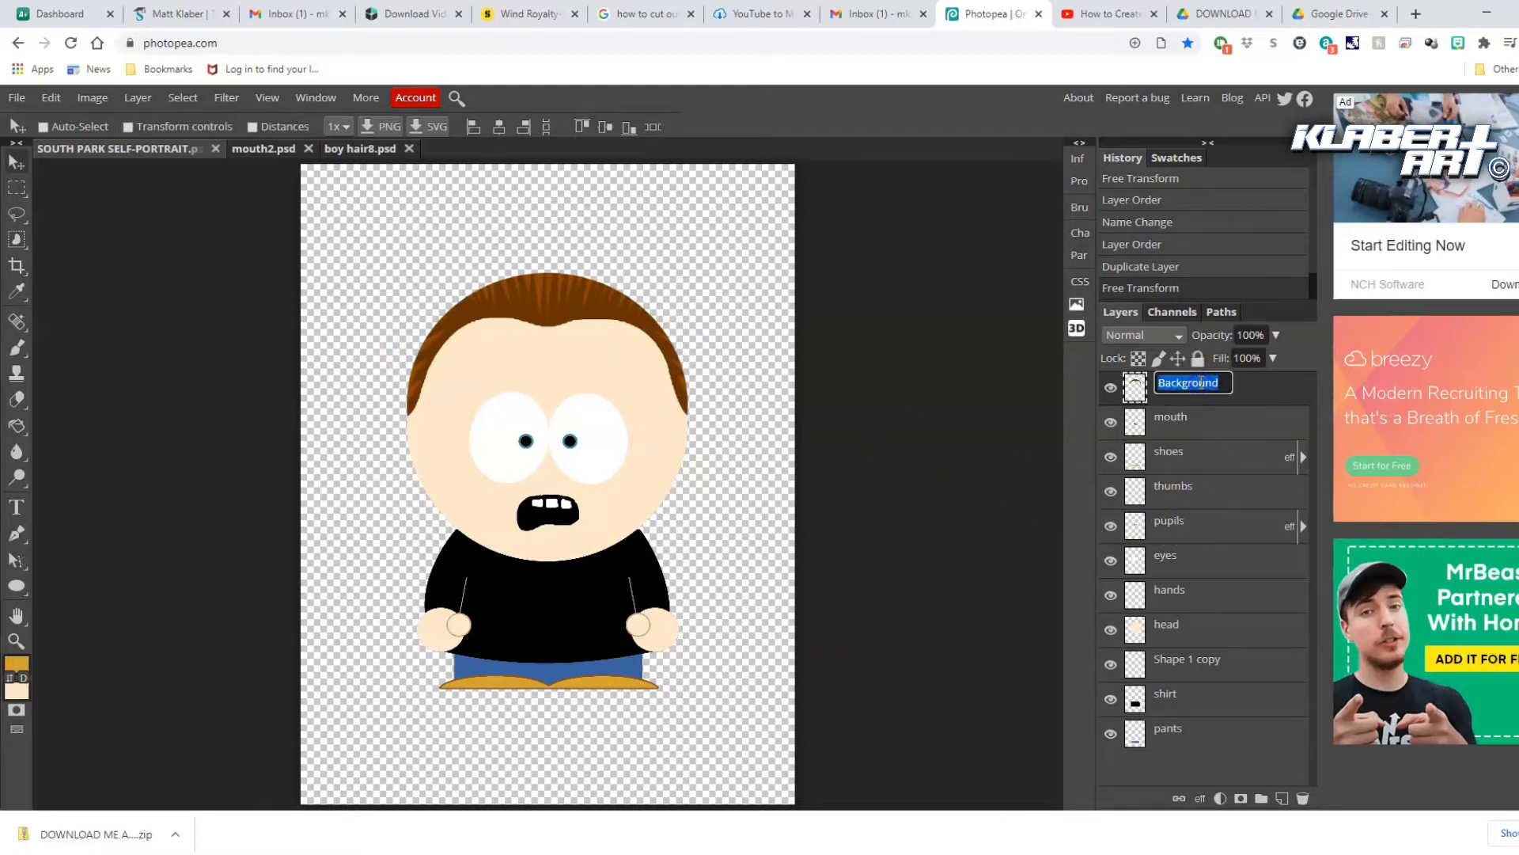
left_click(1052, 291)
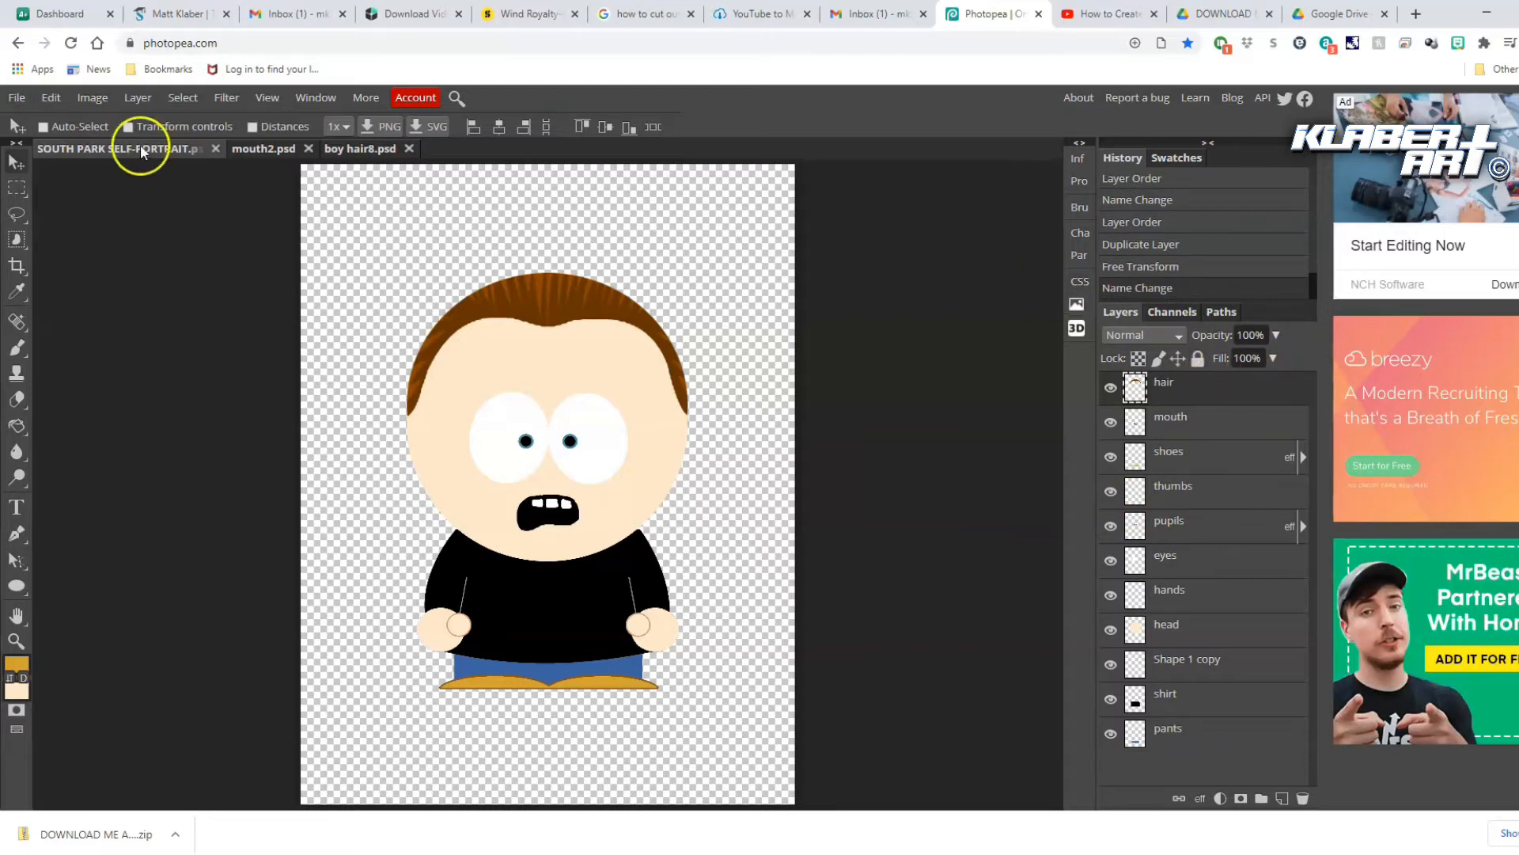
Recolour the hair layer to blond with Hue/Saturation, using hue 27, saturation 9 and lightness 34
left_click(99, 101)
mouse_move(114, 126)
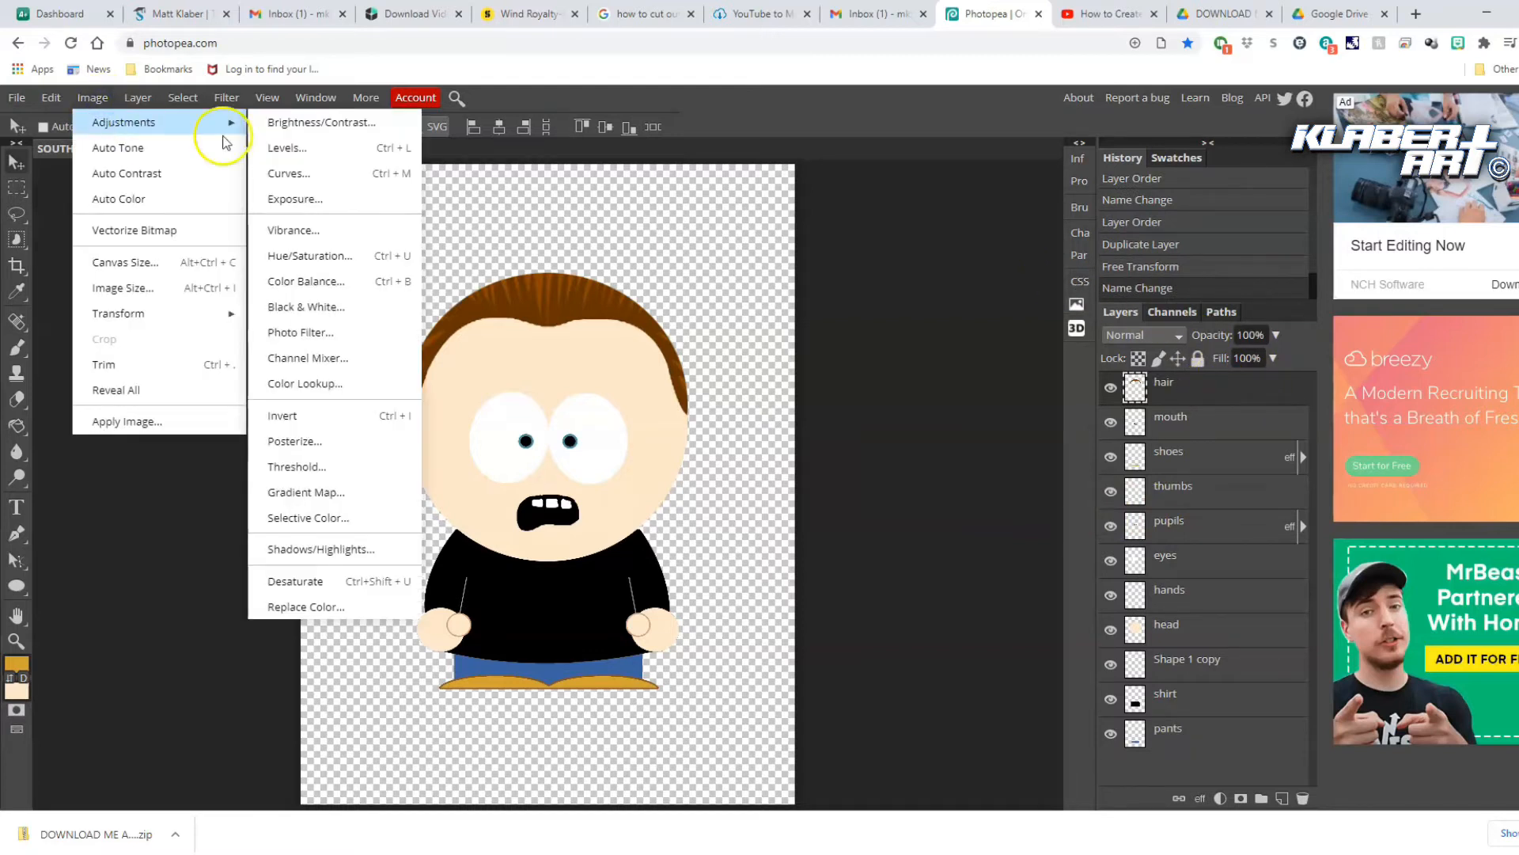
left_click(315, 258)
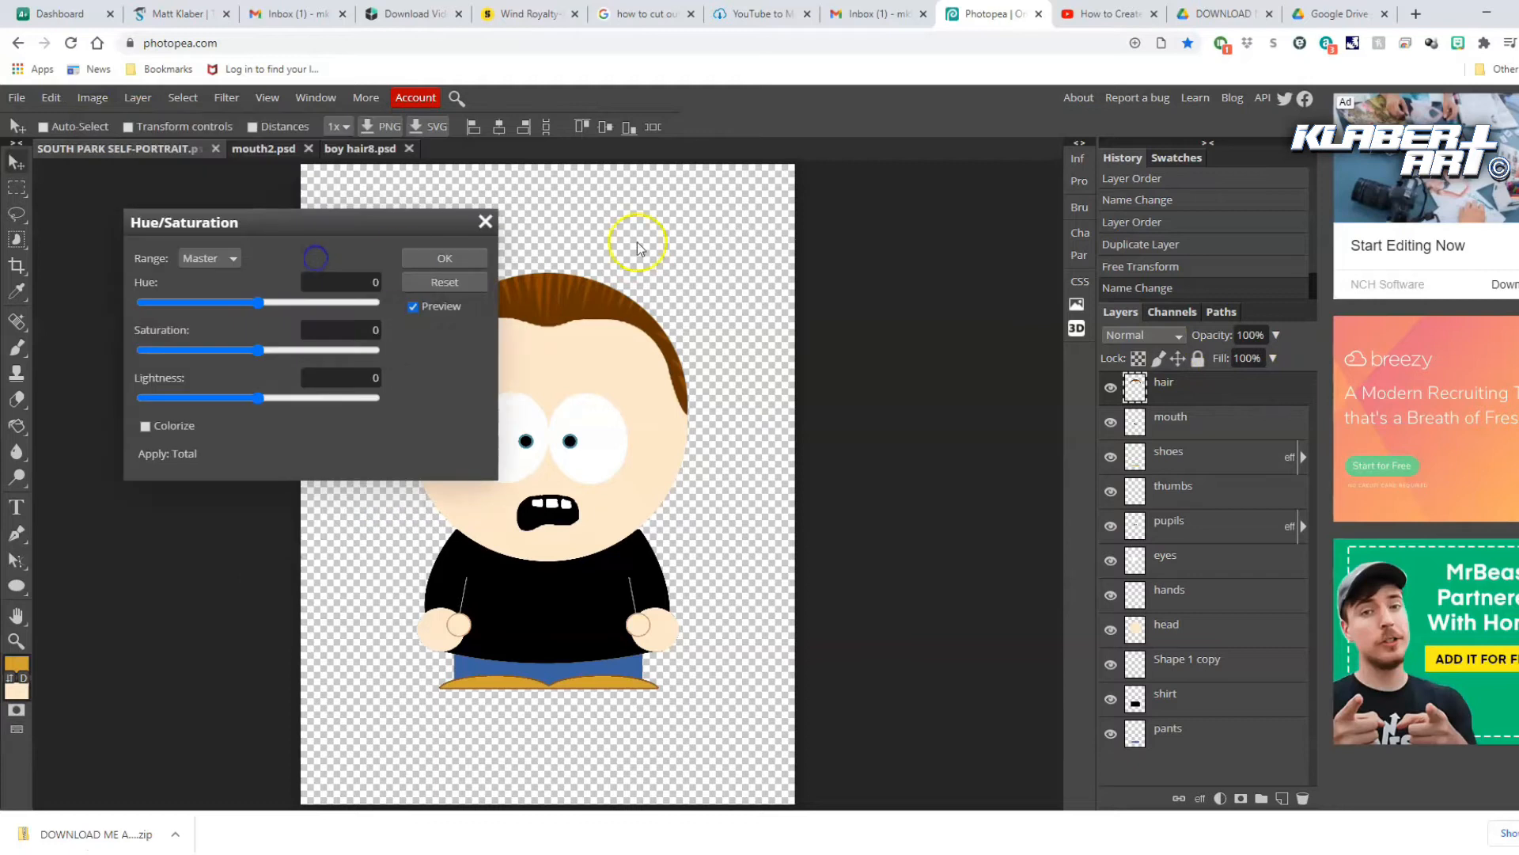
left_click_drag(383, 216, 937, 187)
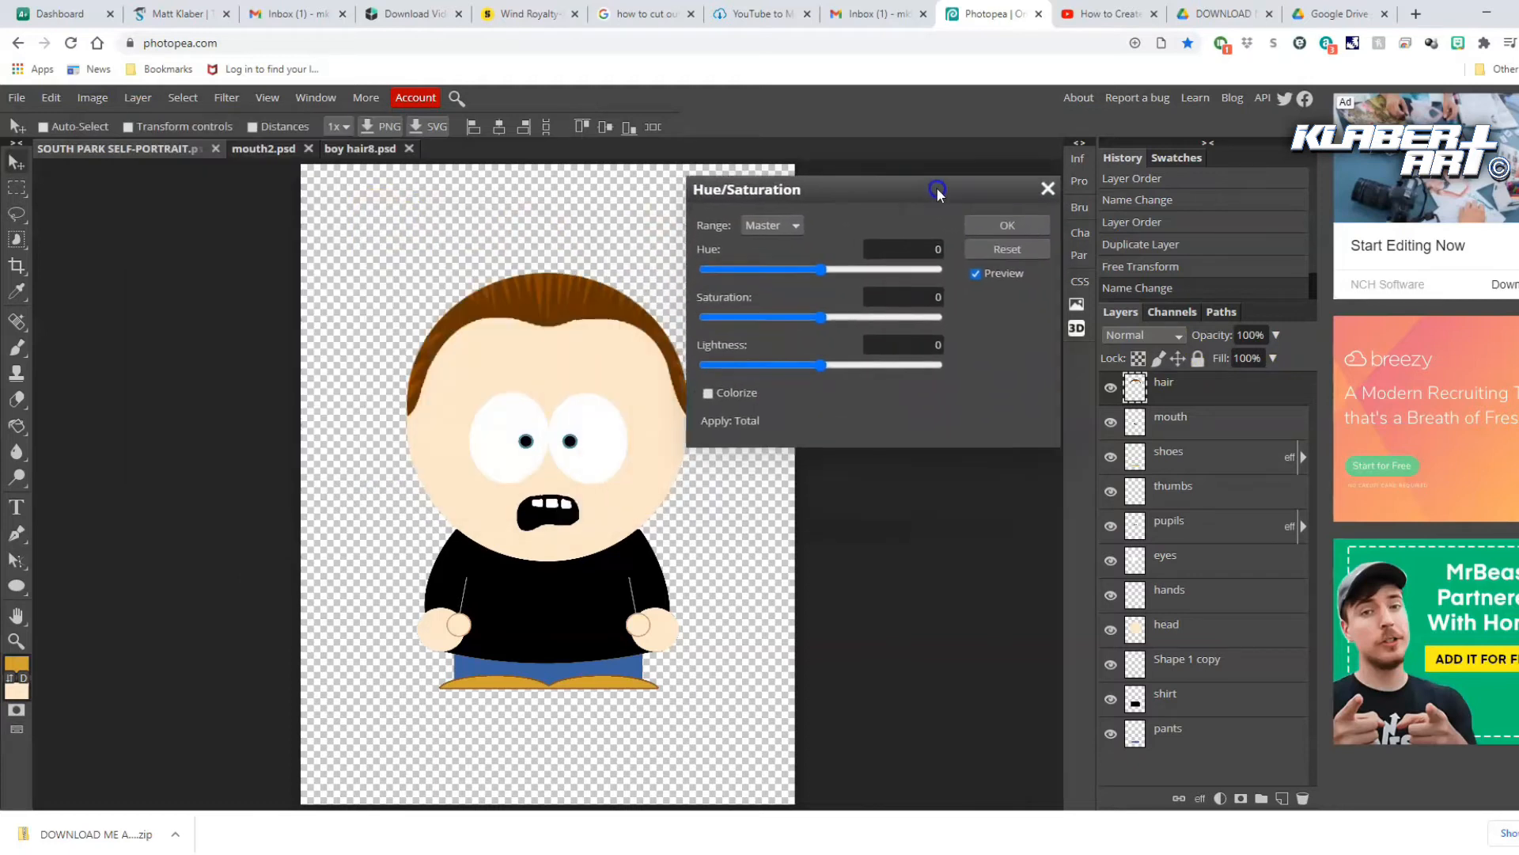
left_click_drag(820, 265, 933, 316)
left_click_drag(832, 315, 861, 361)
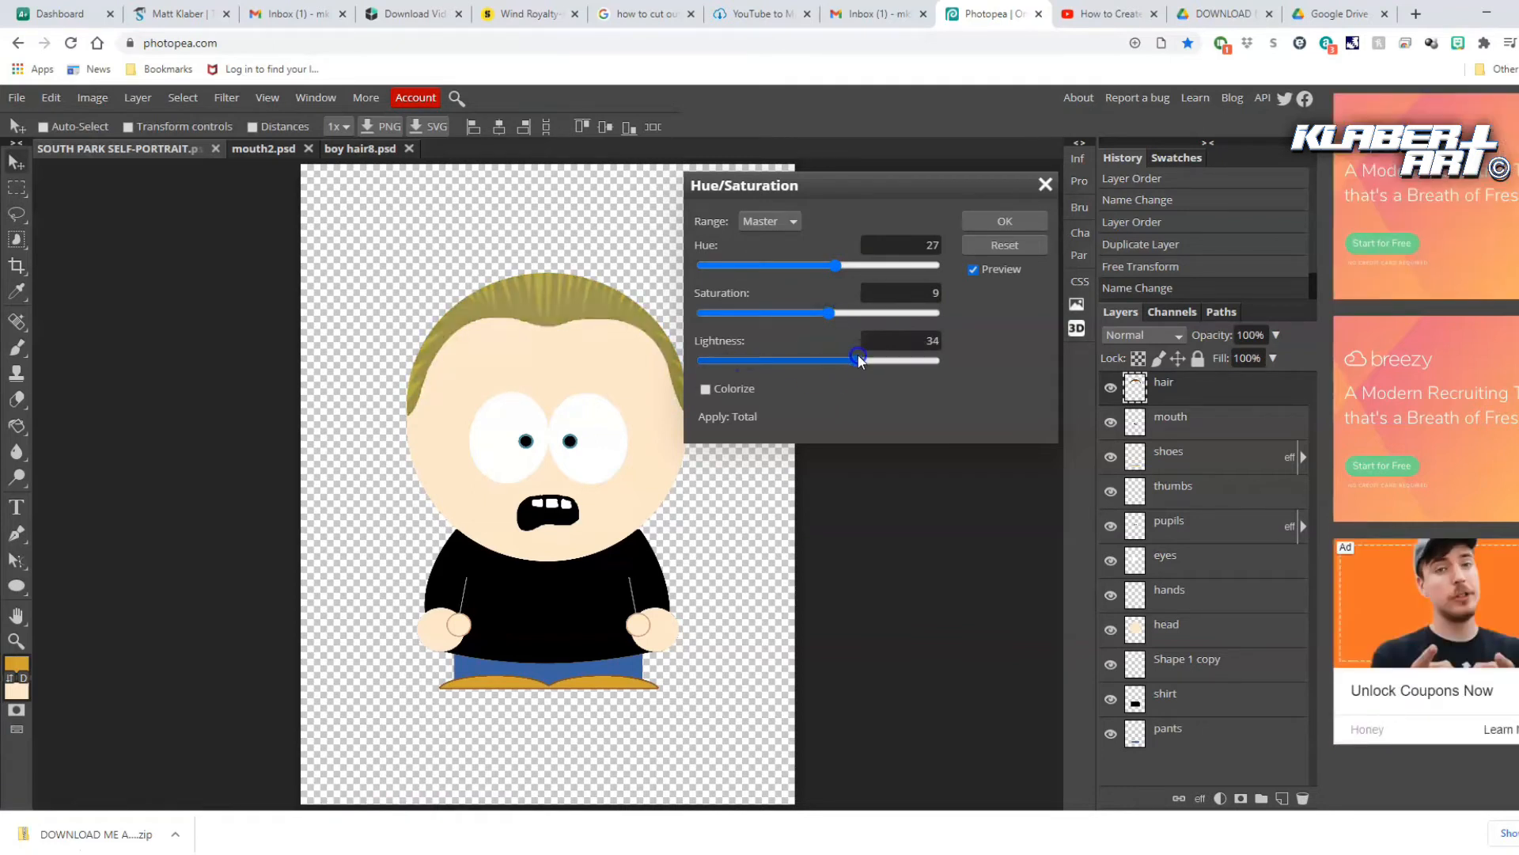
left_click(1009, 224)
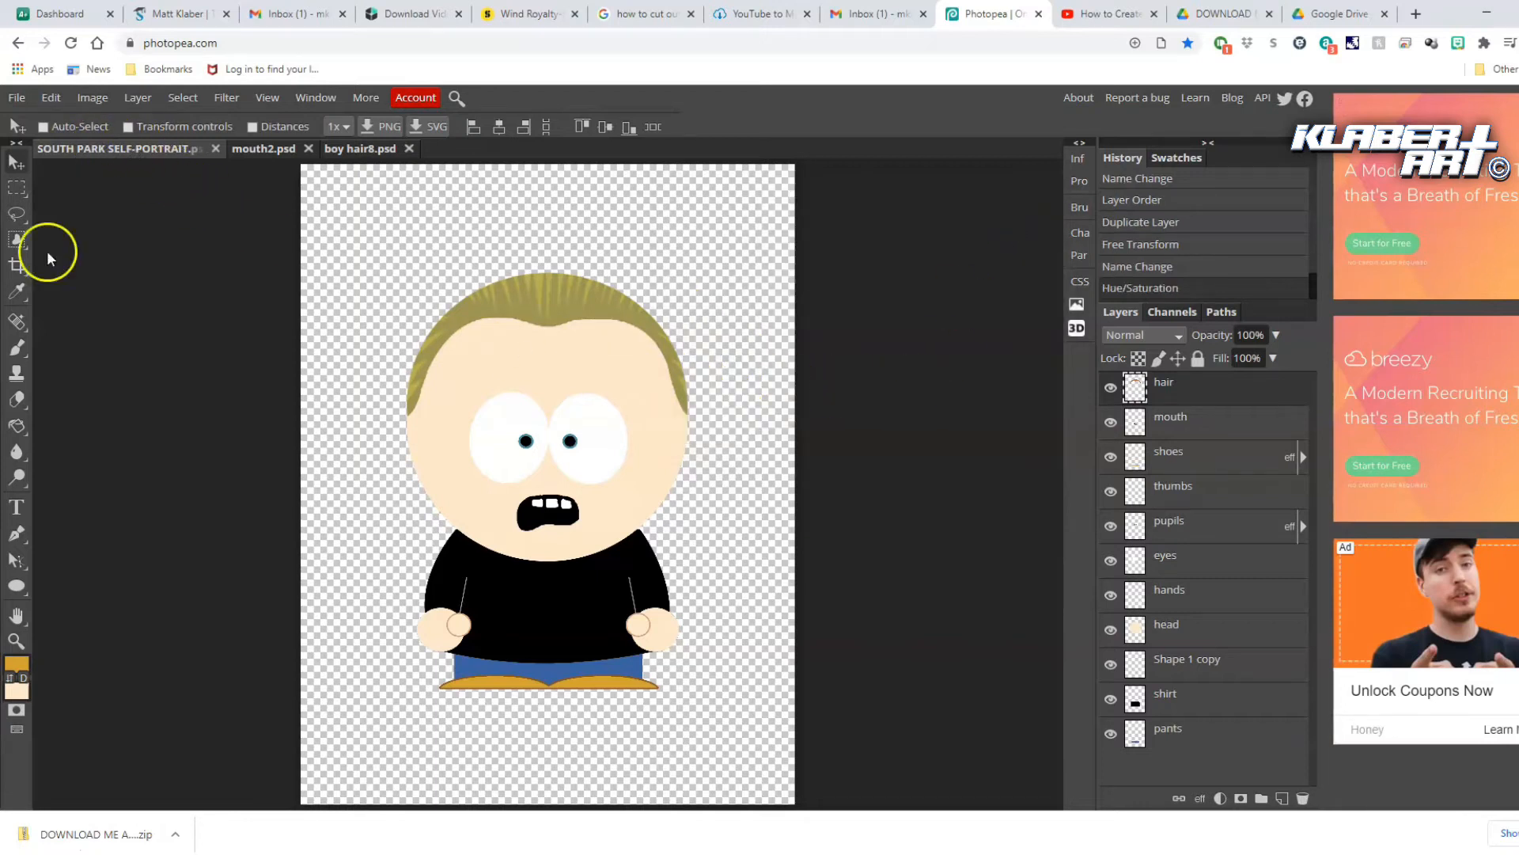
Outline a spiky fringe with the Polygonal Lasso, hanging from the hairline over the right half of the forehead and closing inside the hair
left_click(16, 640)
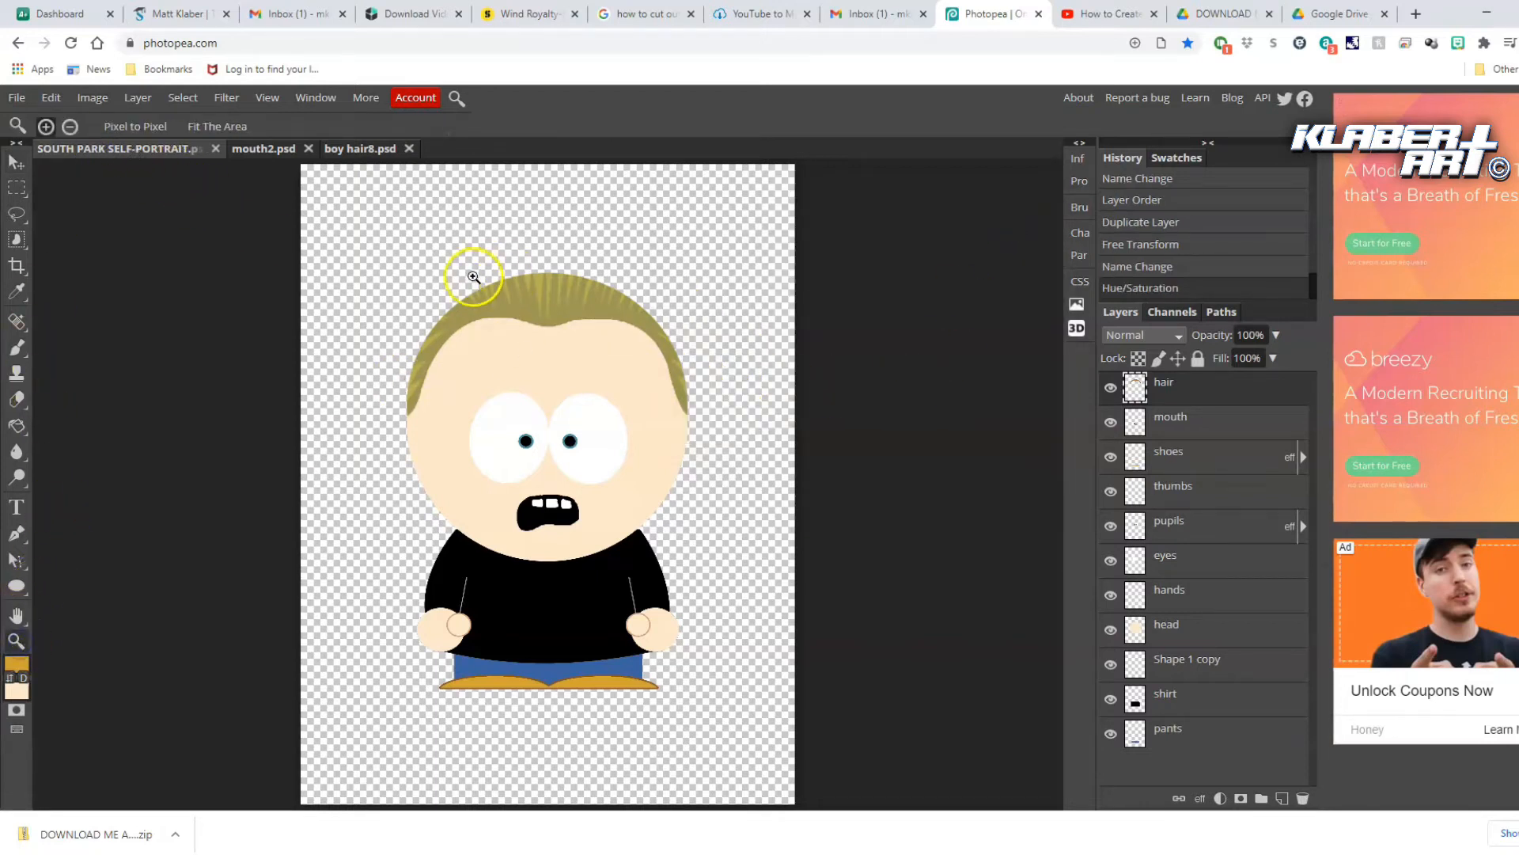
left_click(488, 301)
left_click_drag(488, 302, 449, 370)
right_click(16, 213)
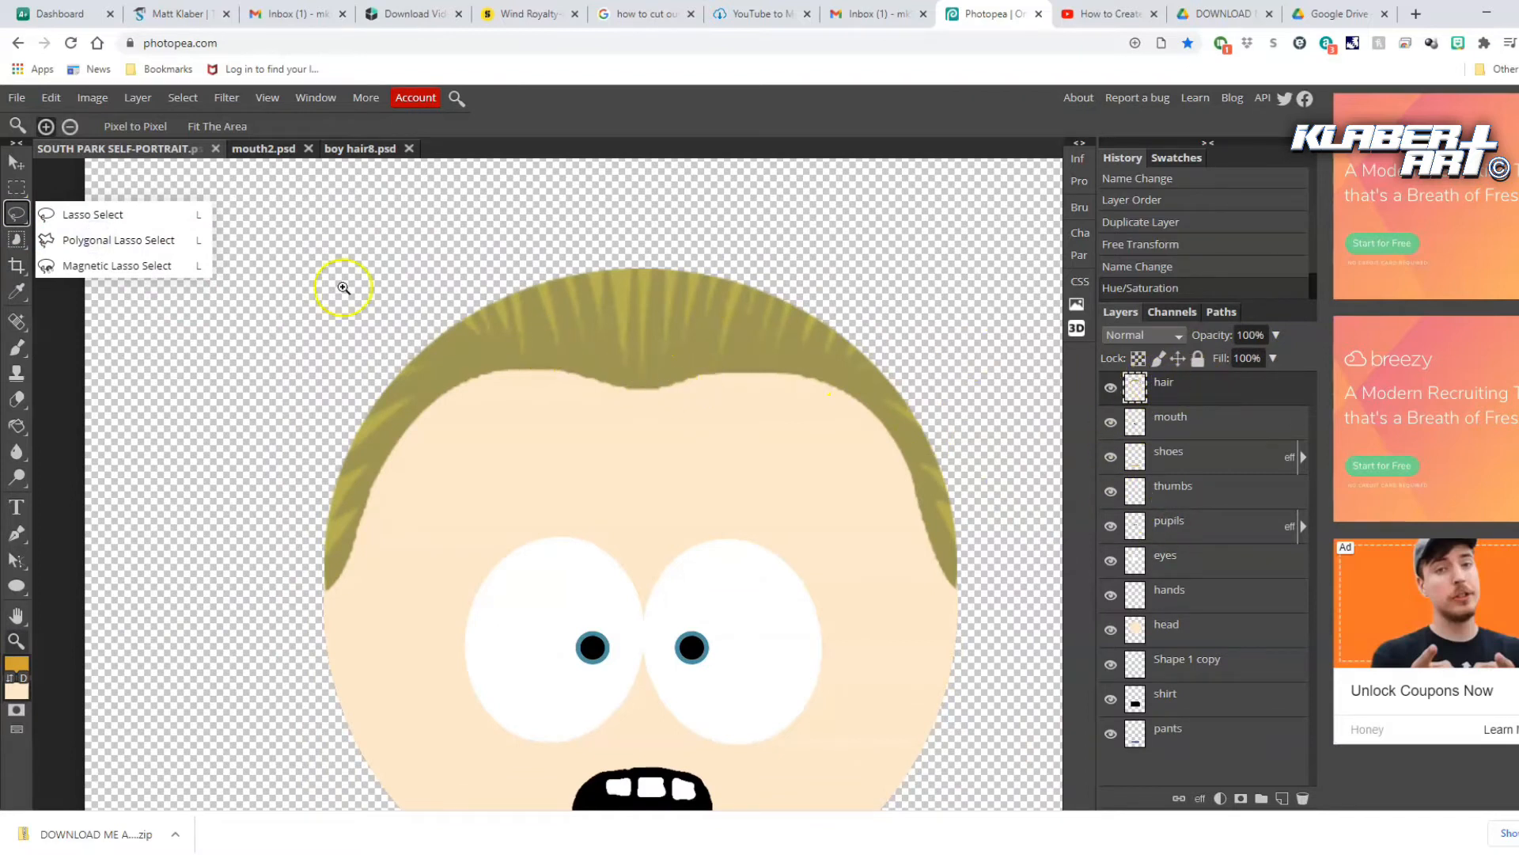
left_click(83, 239)
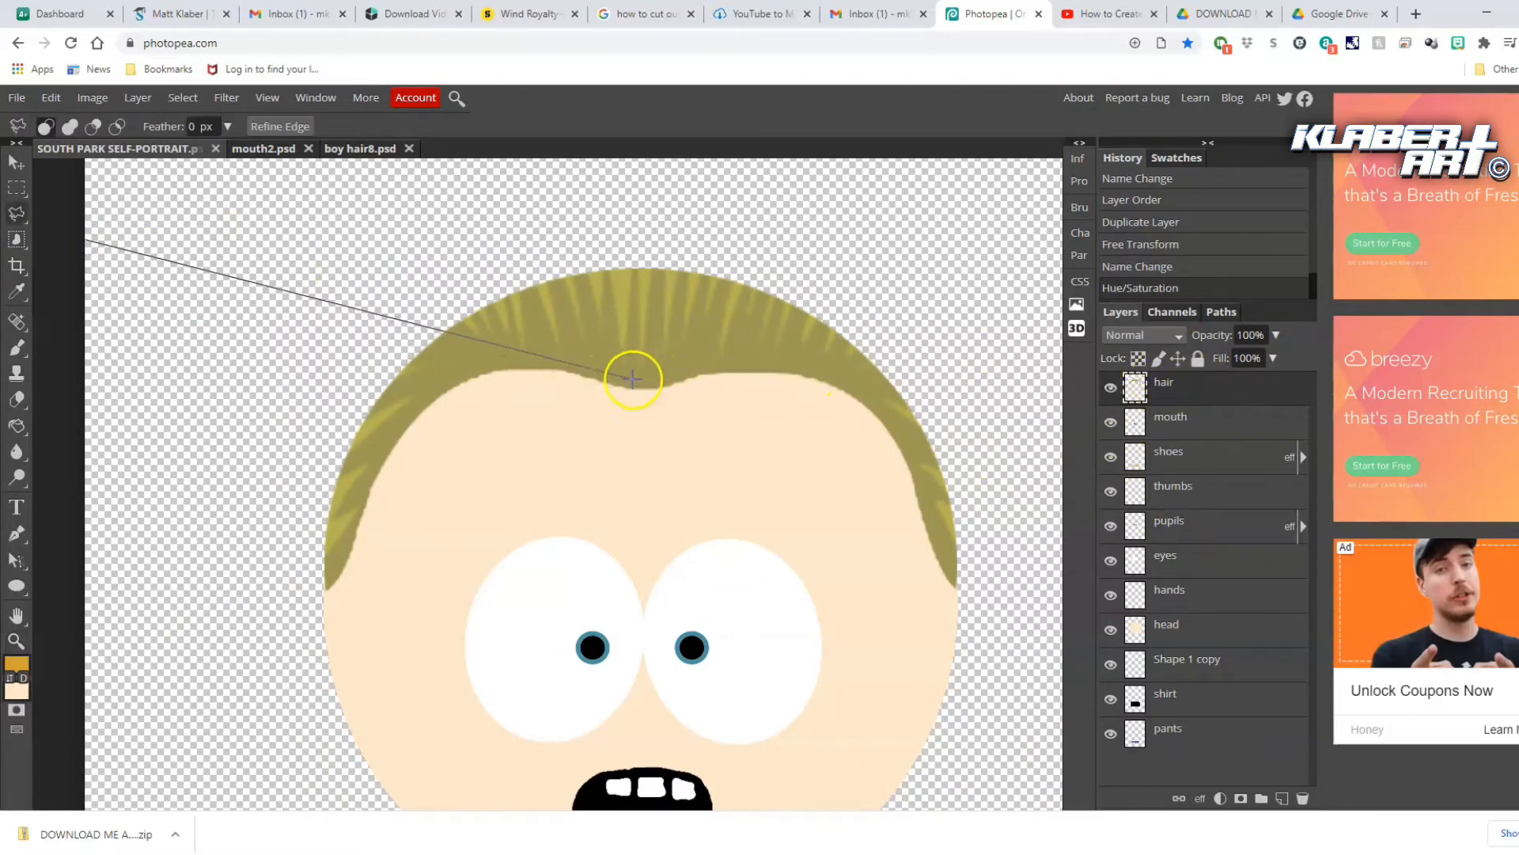
double_click(144, 250)
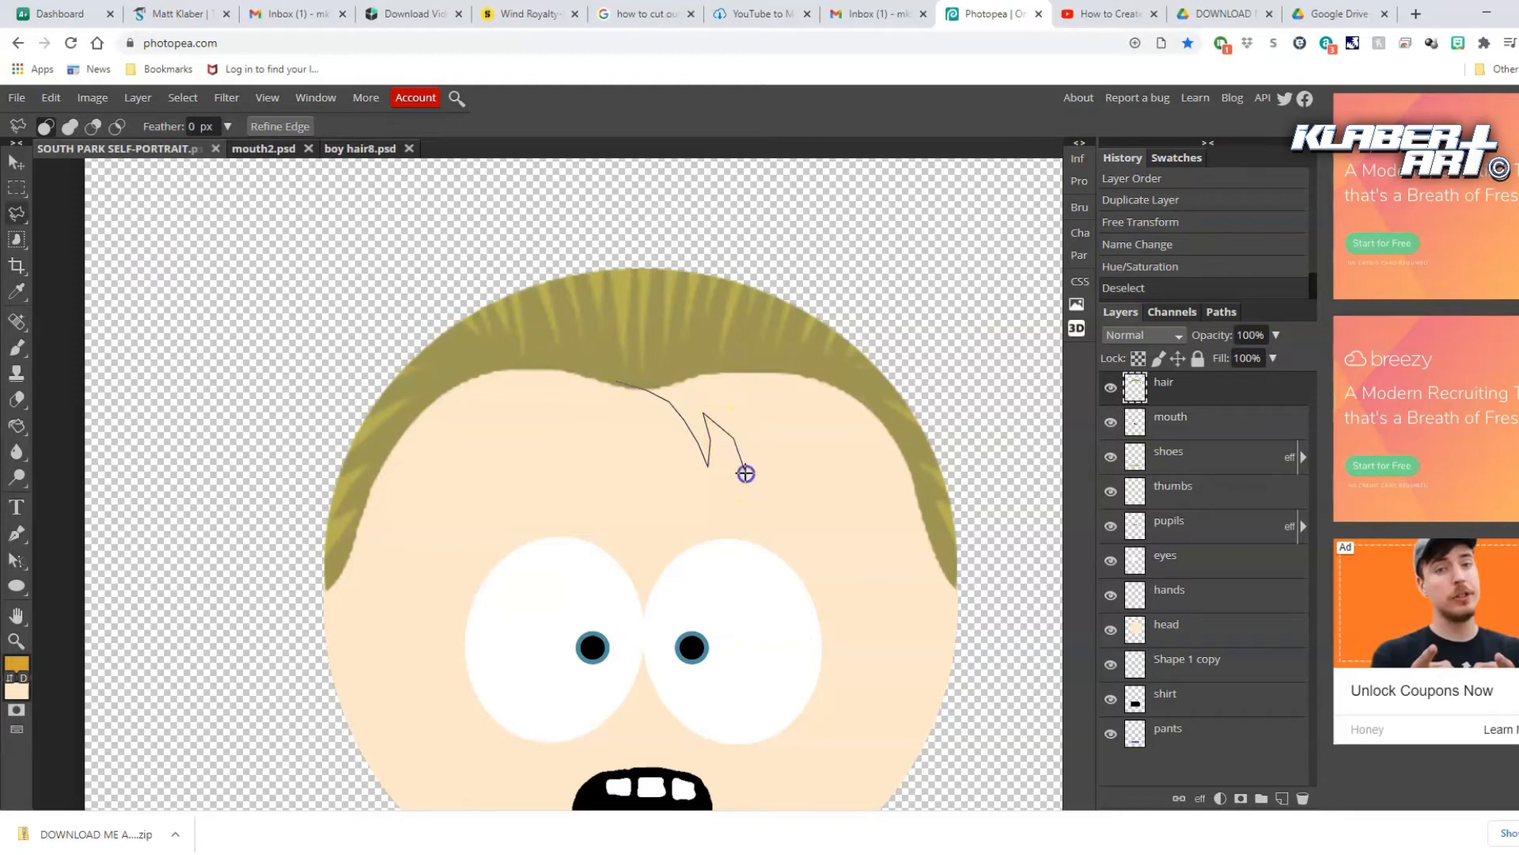
left_click(782, 450)
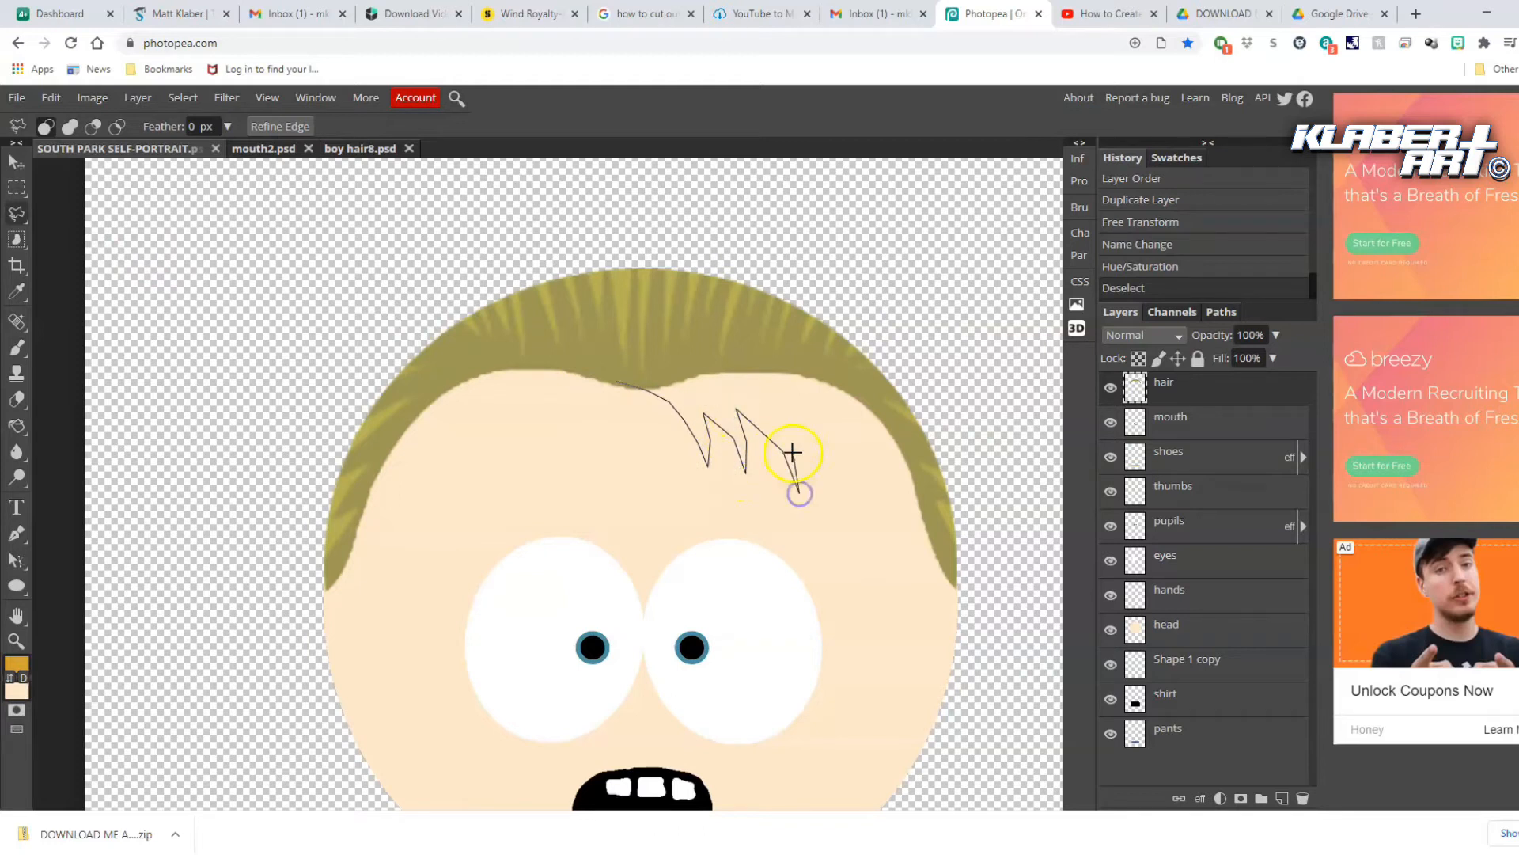
left_click(831, 430)
left_click(808, 392)
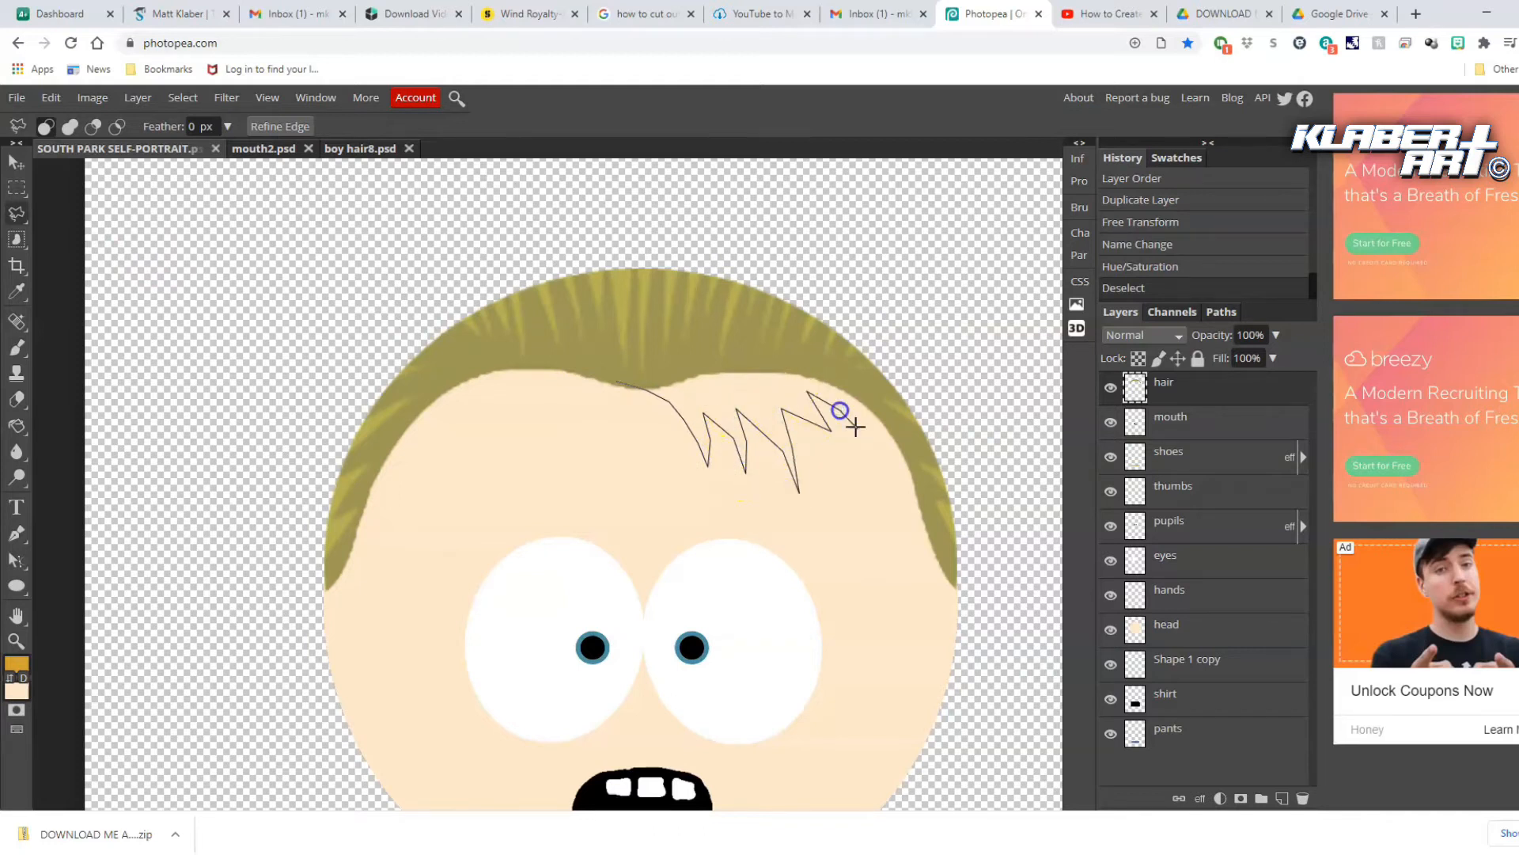
left_click(863, 396)
left_click(847, 374)
left_click(800, 360)
left_click(738, 351)
left_click(710, 343)
double_click(661, 345)
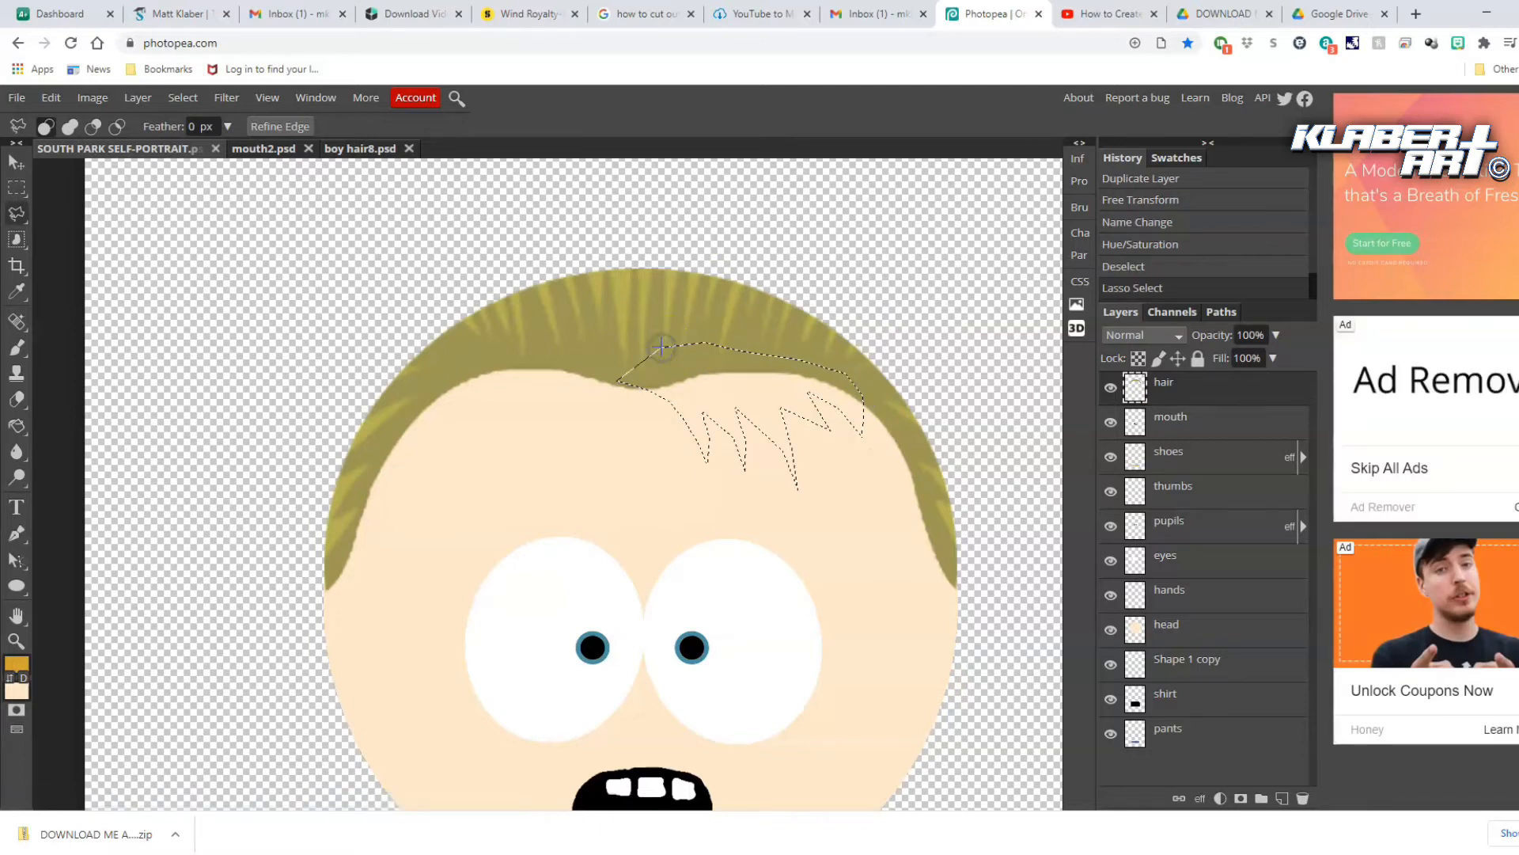
Paint the selected fringe with the hair's darker olive colour 9d9854 using a 103 px brush, and deselect it
left_click(16, 348)
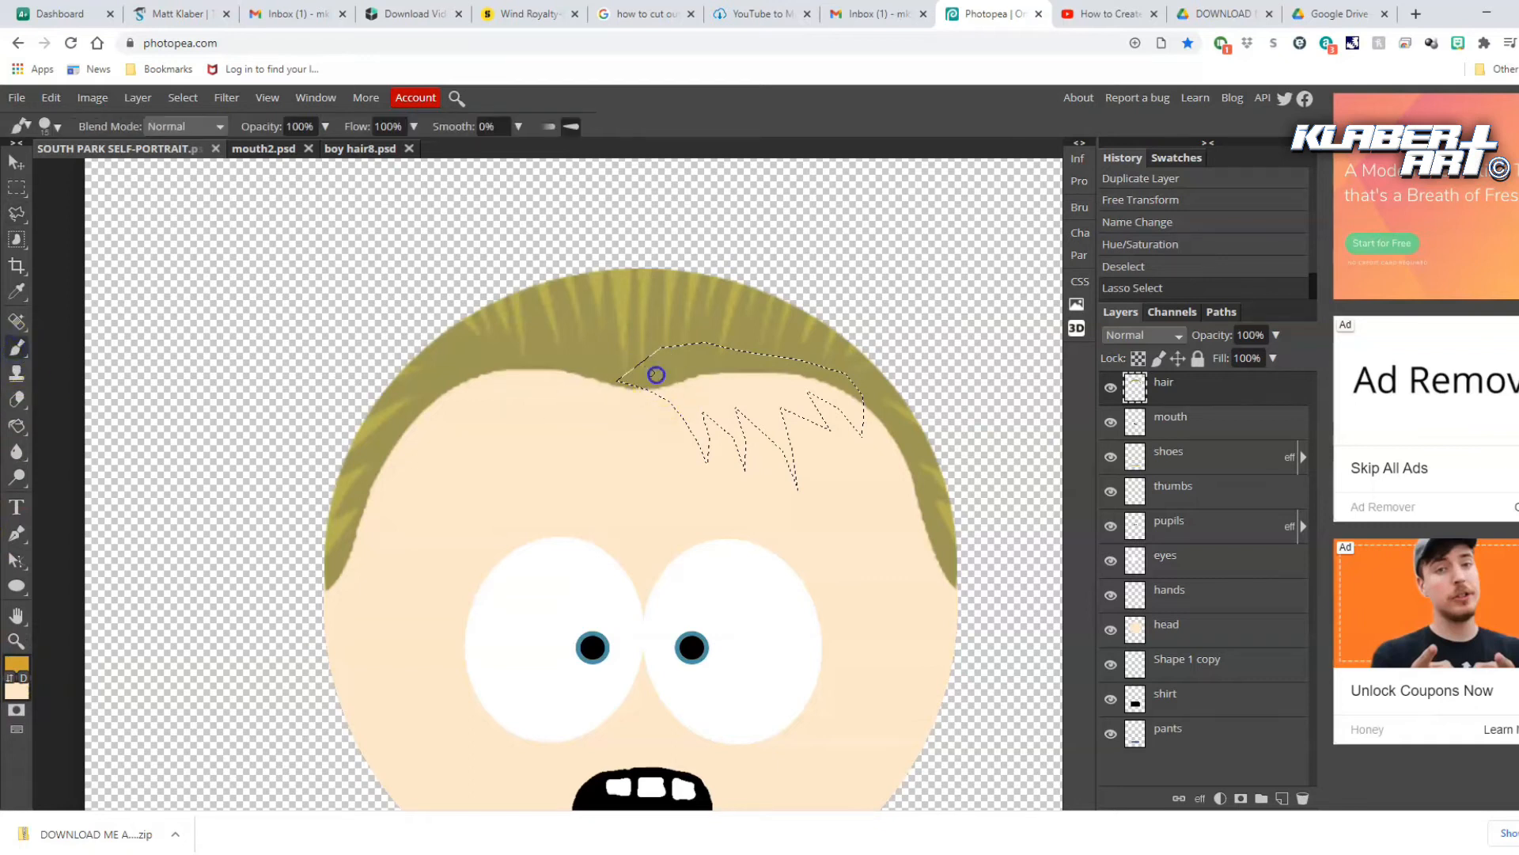
left_click_drag(681, 388, 724, 422)
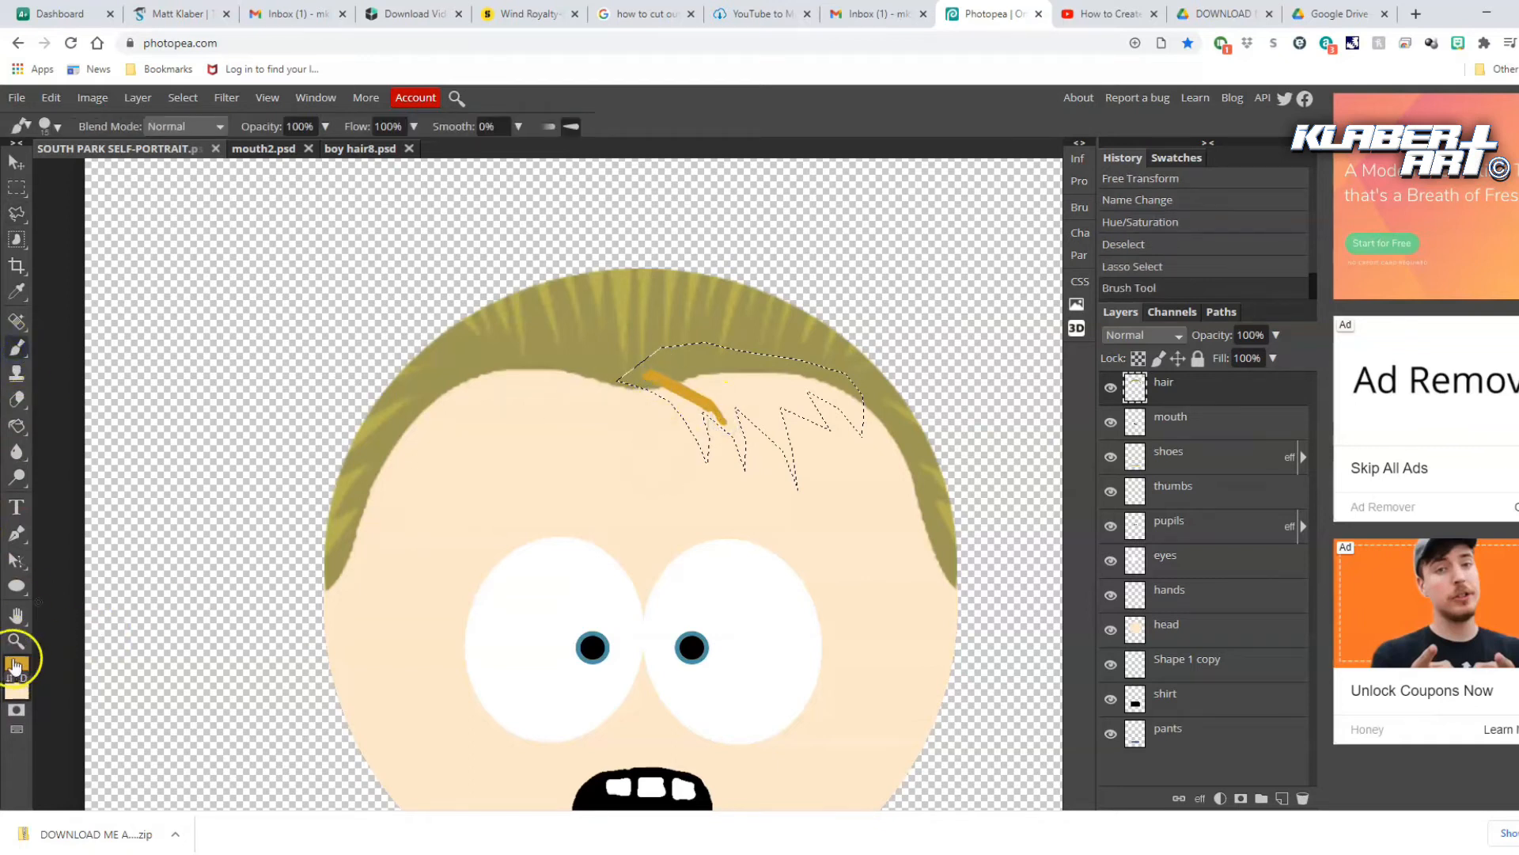
left_click(16, 664)
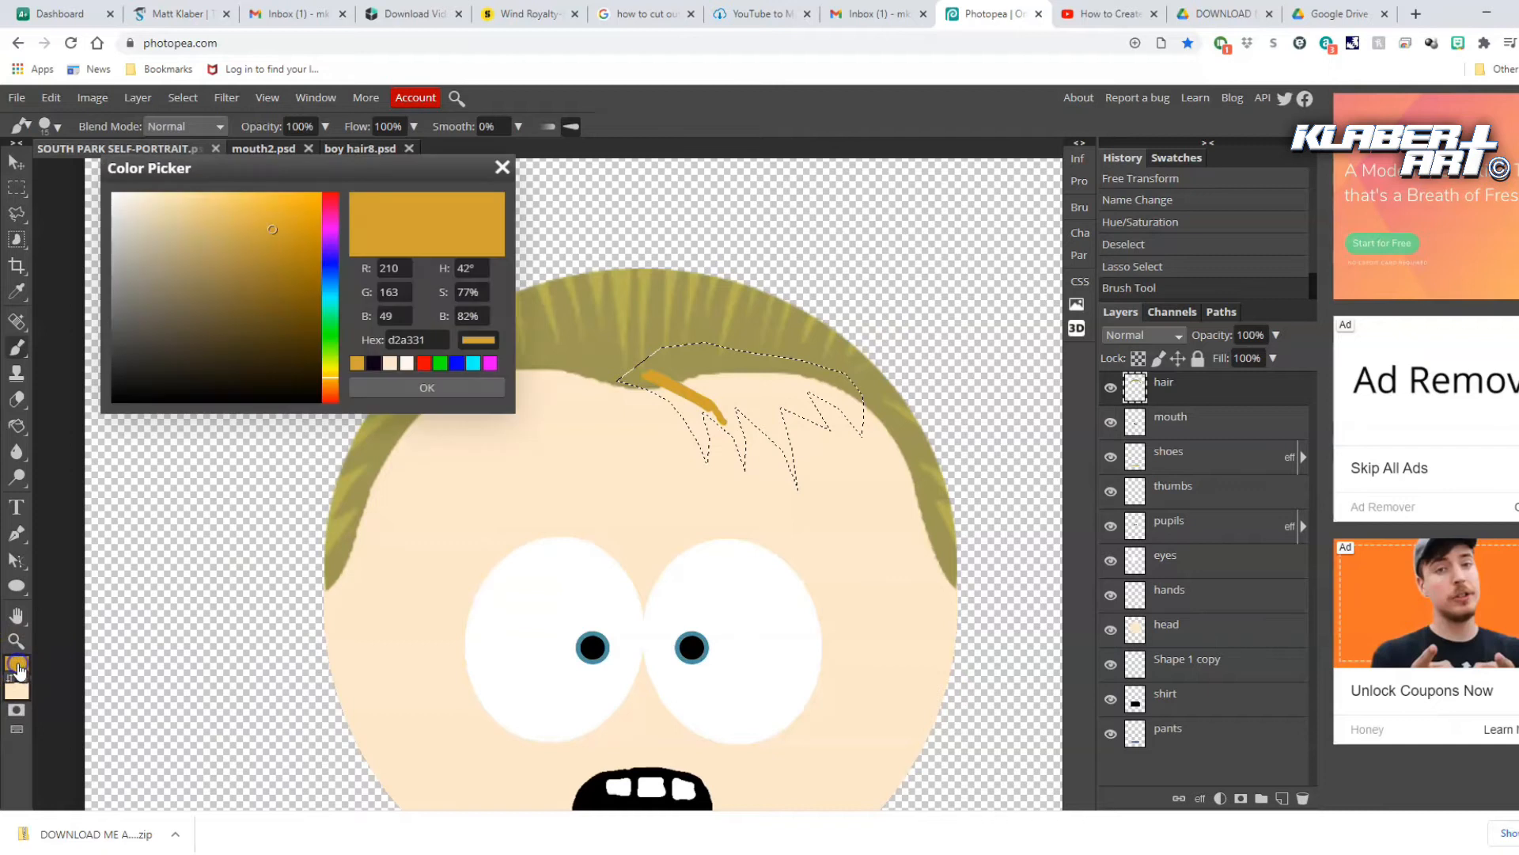
left_click(580, 352)
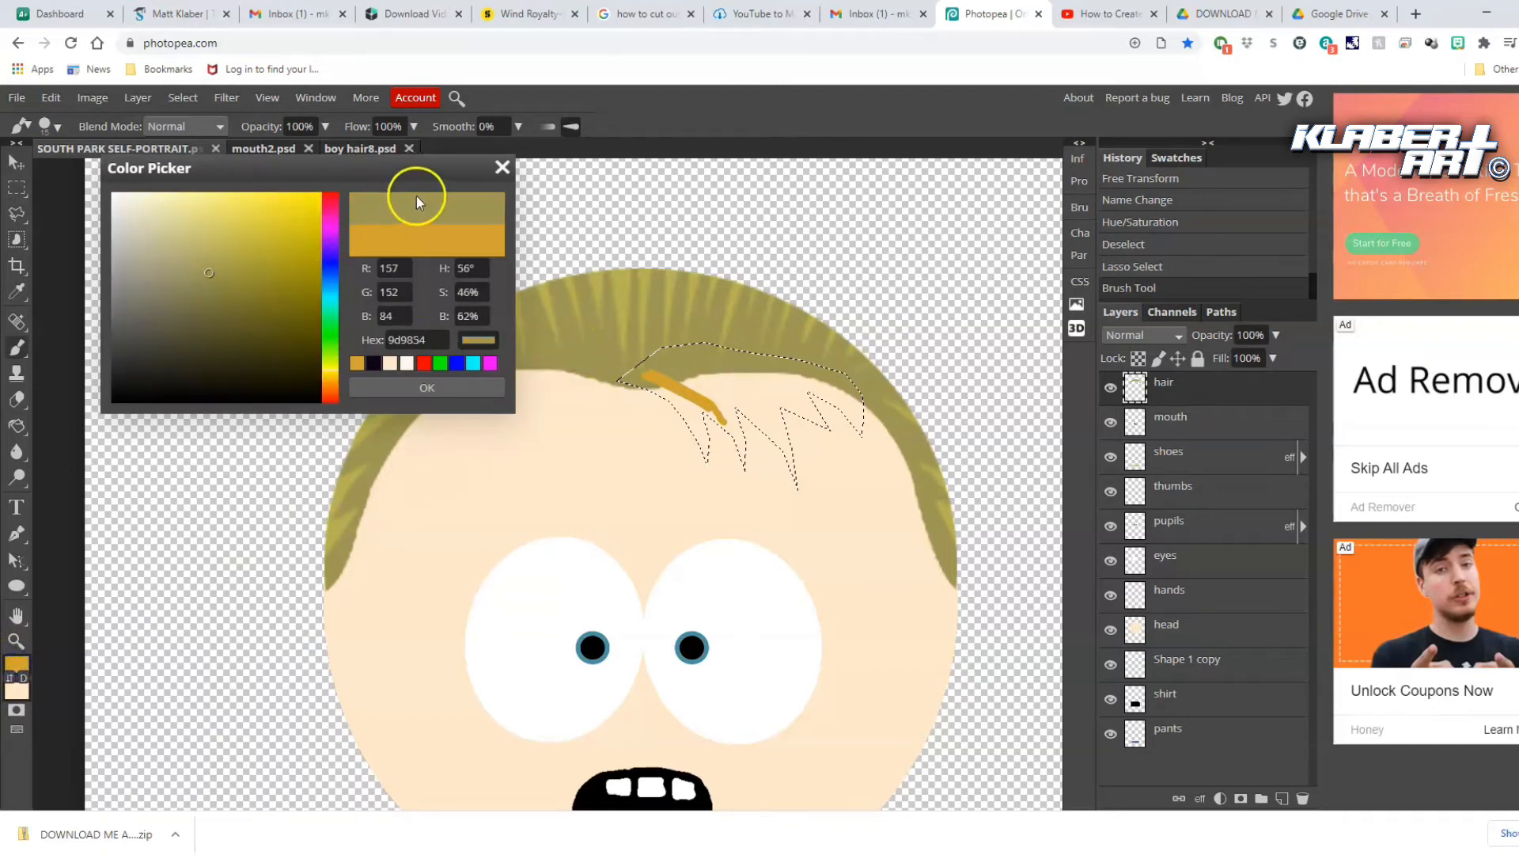
left_click(434, 387)
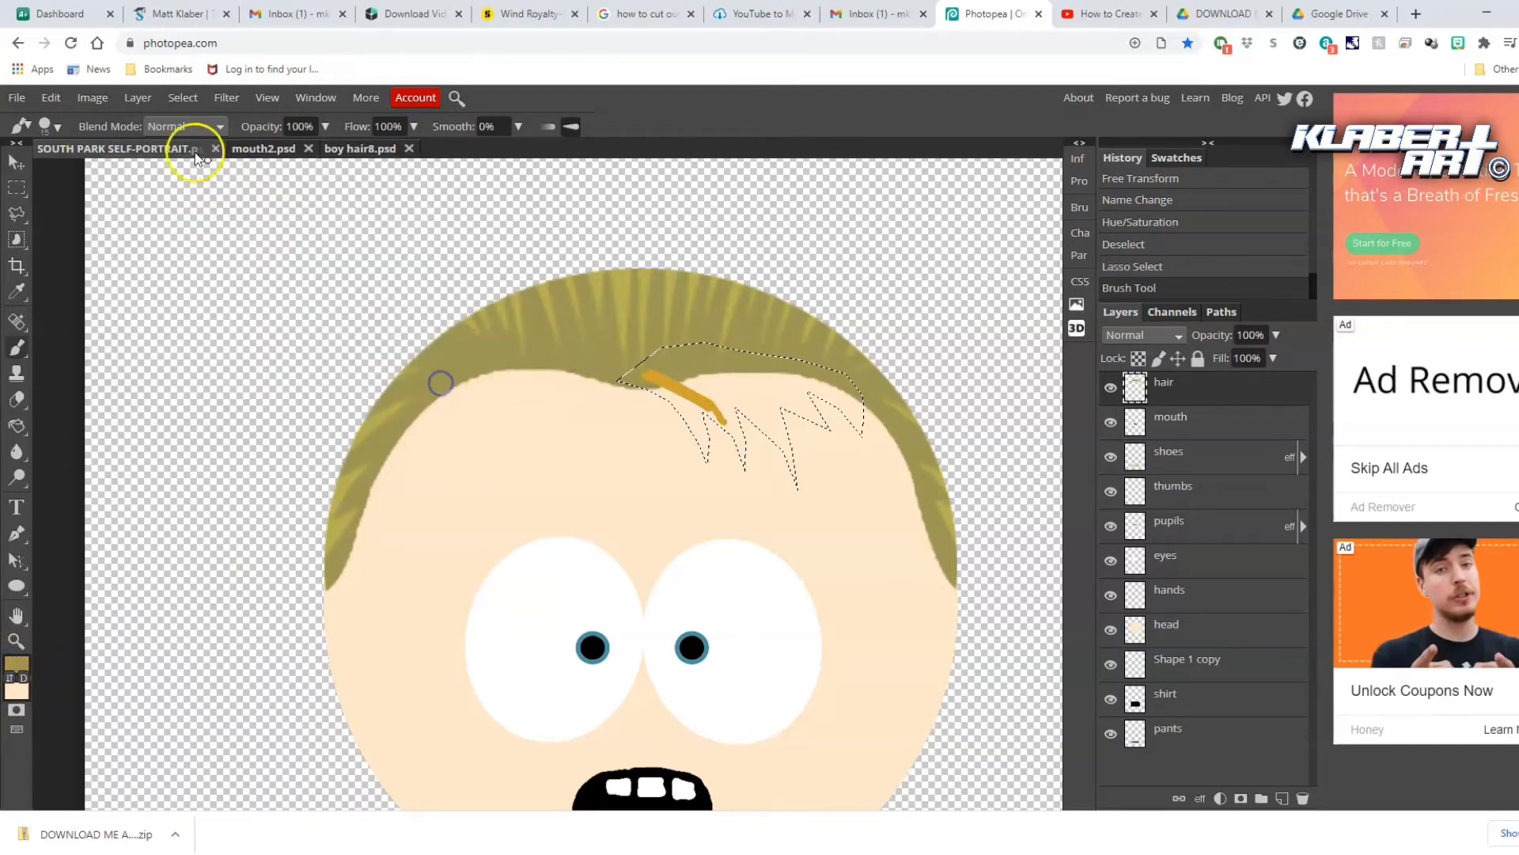
left_click(47, 127)
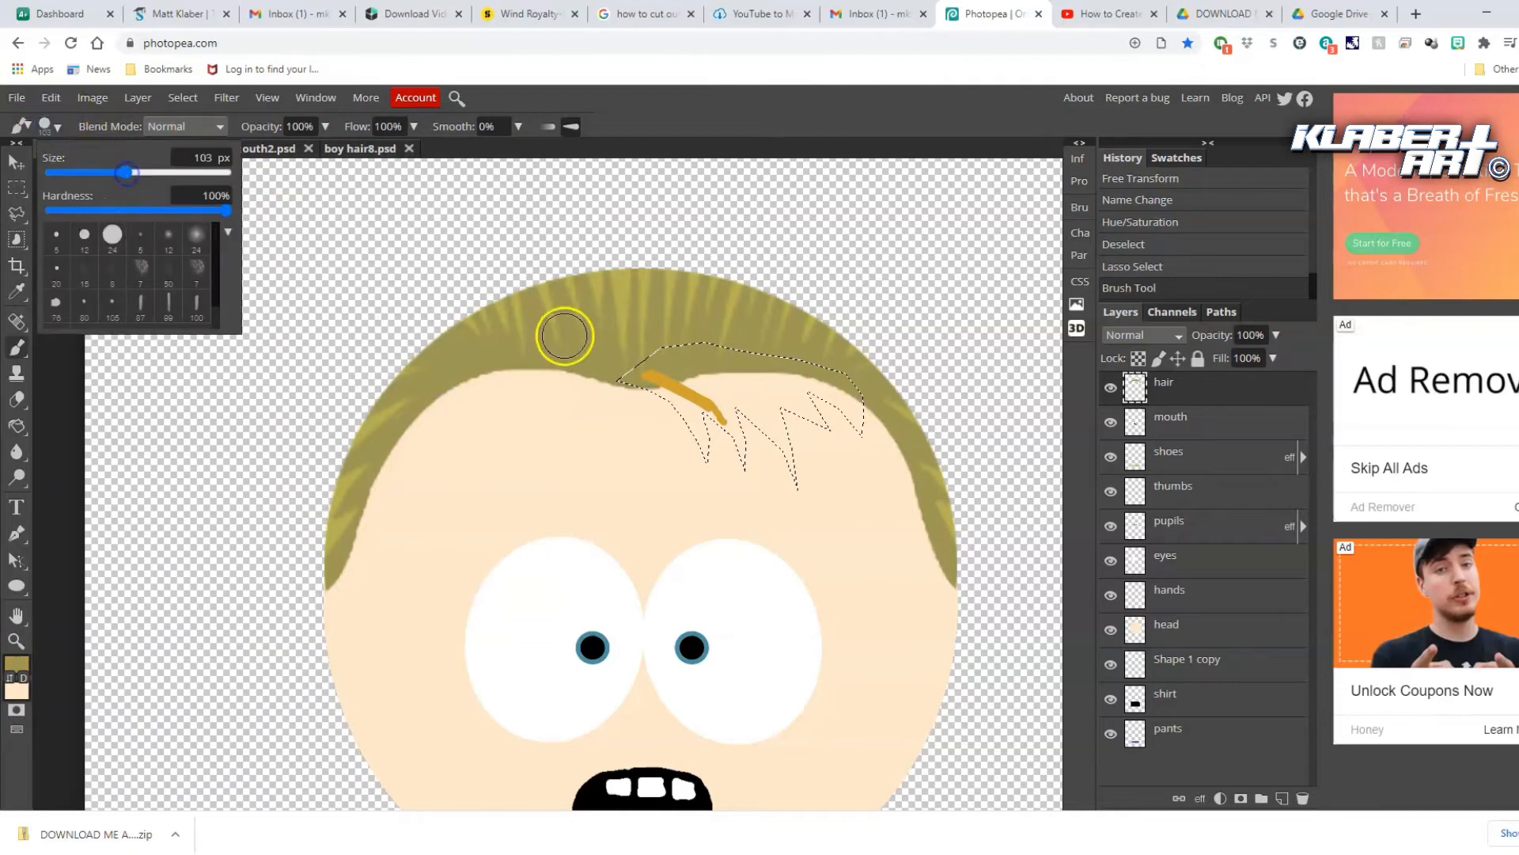
mouse_move(645, 366)
left_mouse_down()
mouse_move(716, 455)
mouse_move(740, 448)
mouse_move(719, 382)
mouse_move(874, 439)
left_mouse_up()
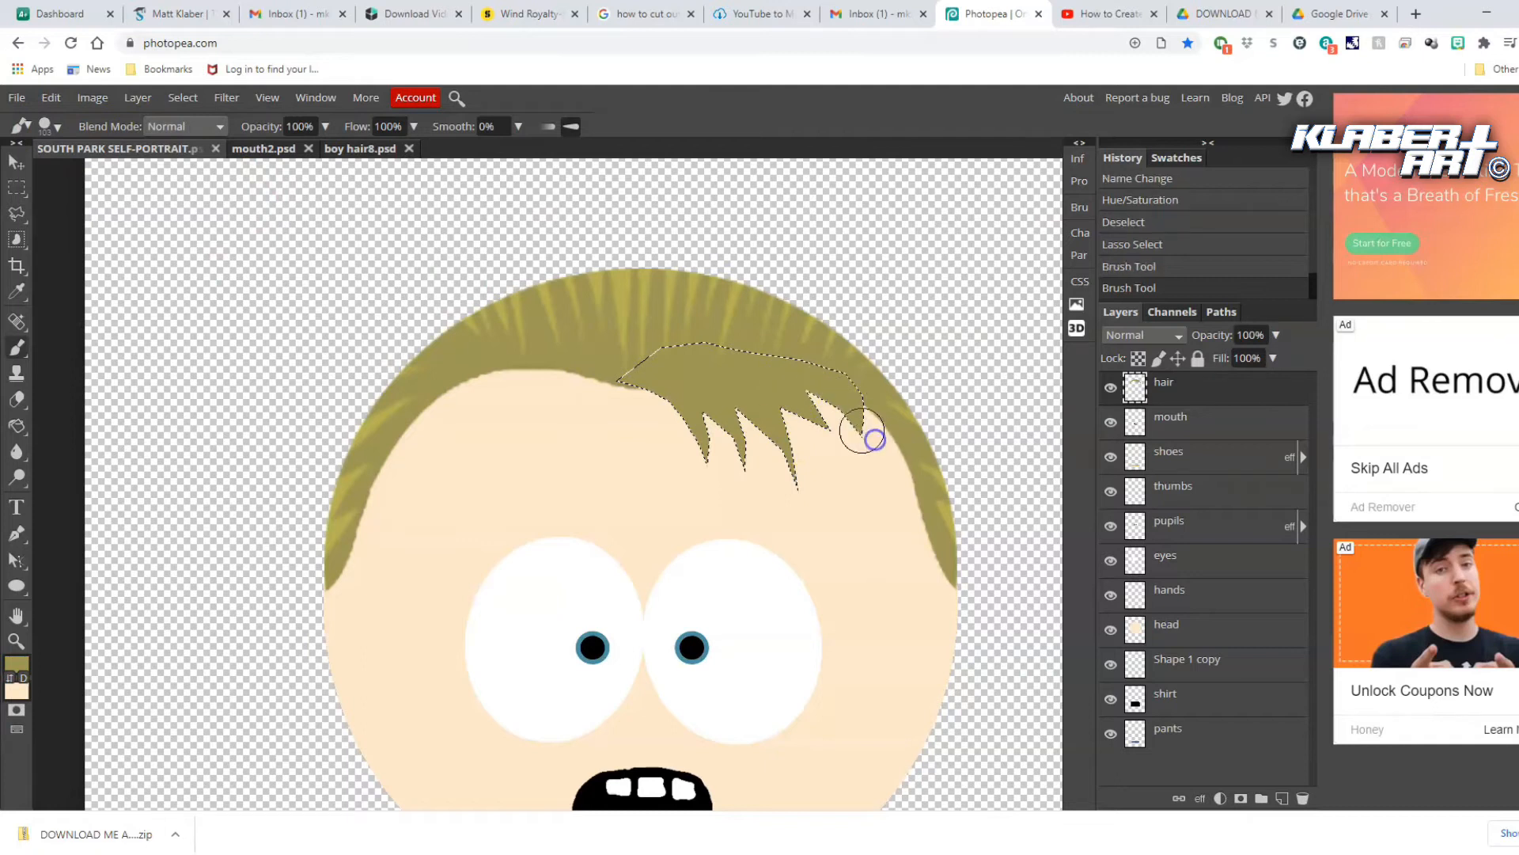
left_click(198, 101)
left_click(202, 150)
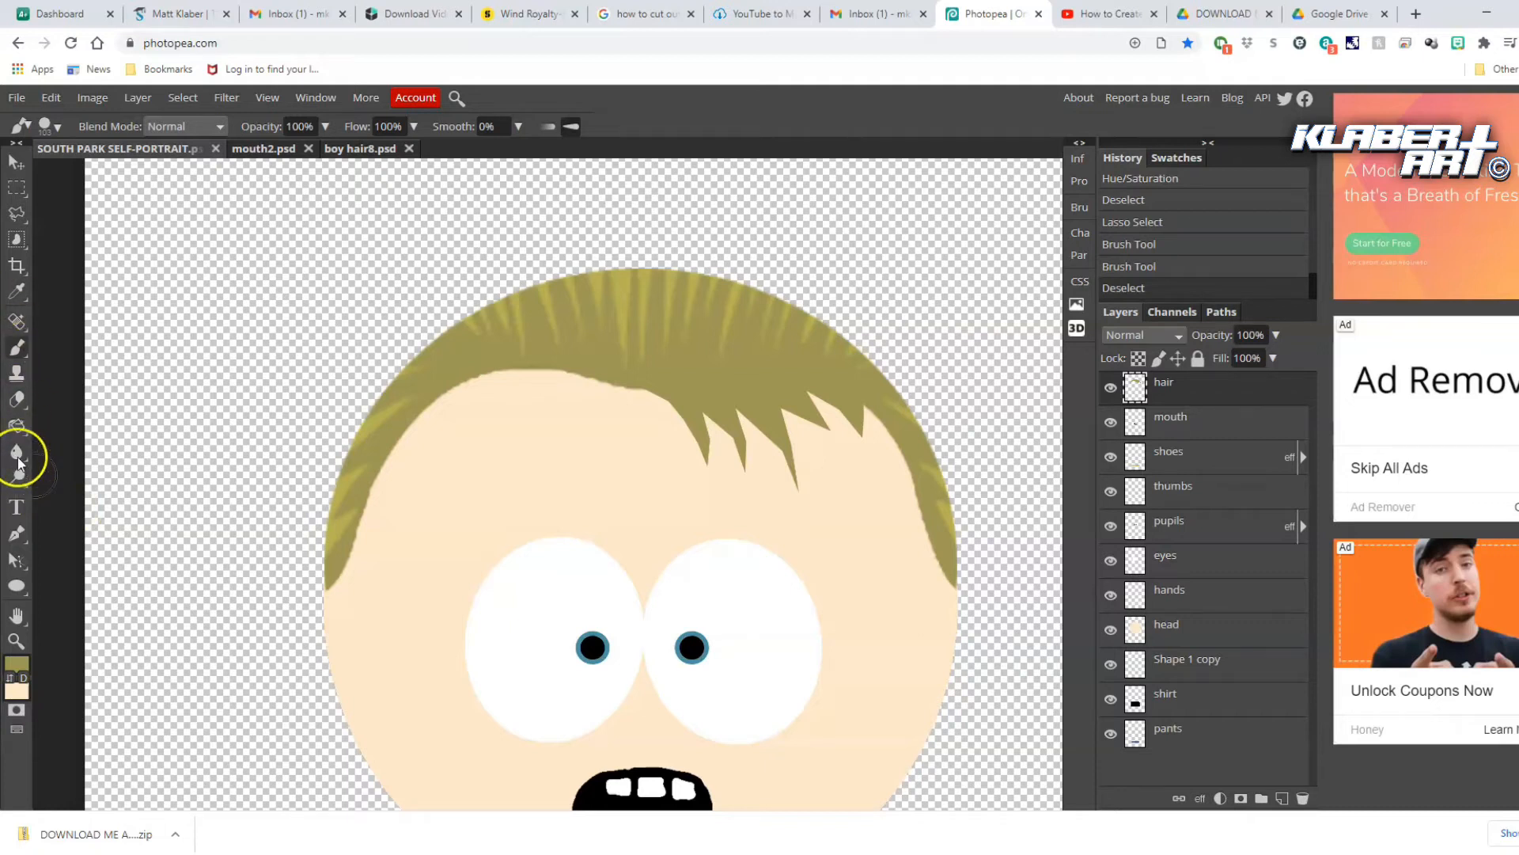
Thin the hair along the inner edge on both sides of the head with a 62 px eraser
left_click(18, 399)
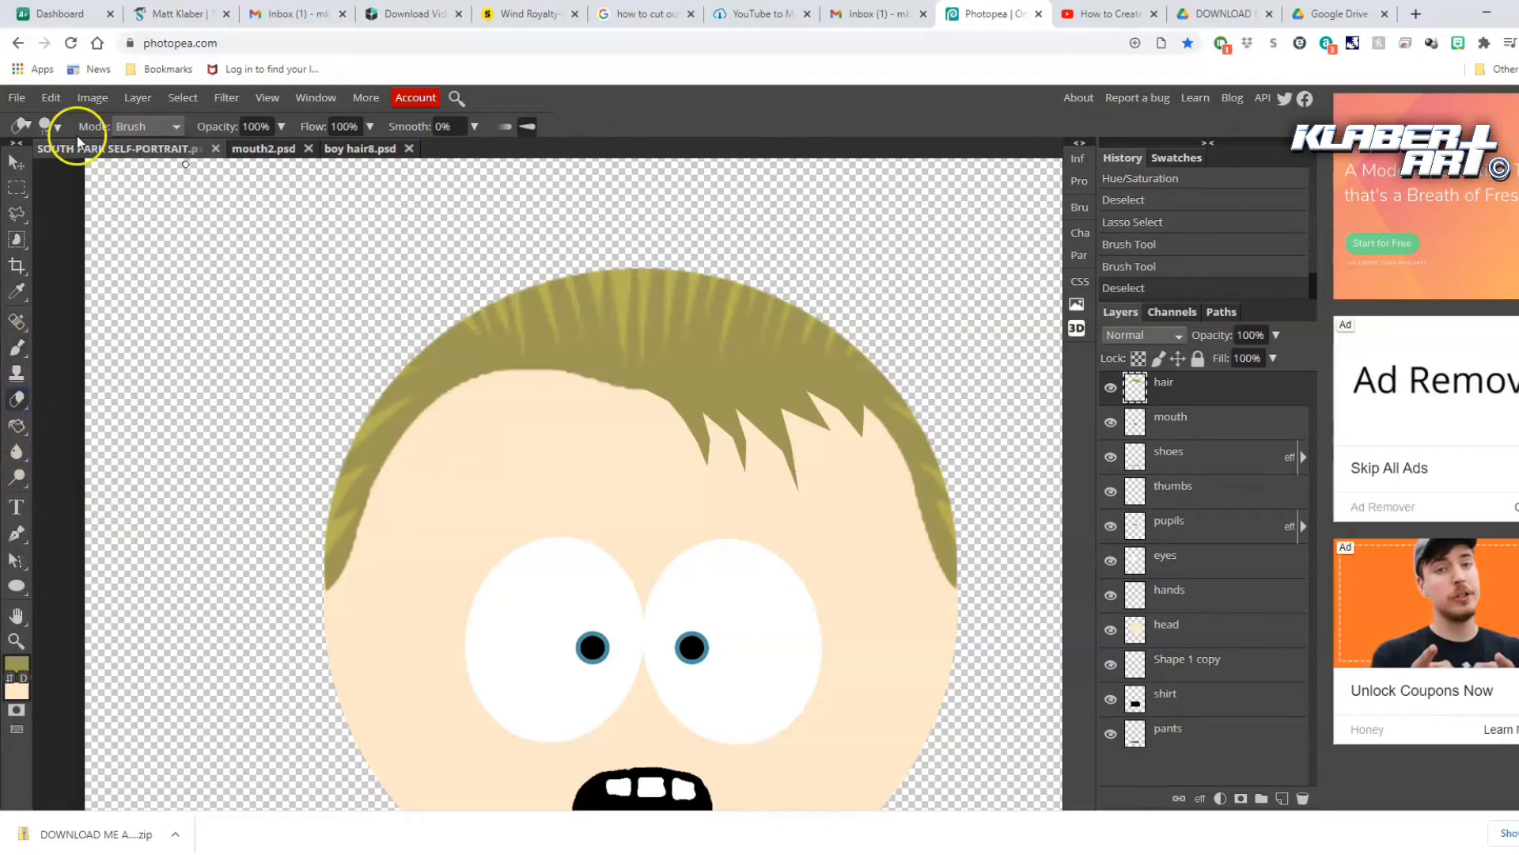
left_click(41, 126)
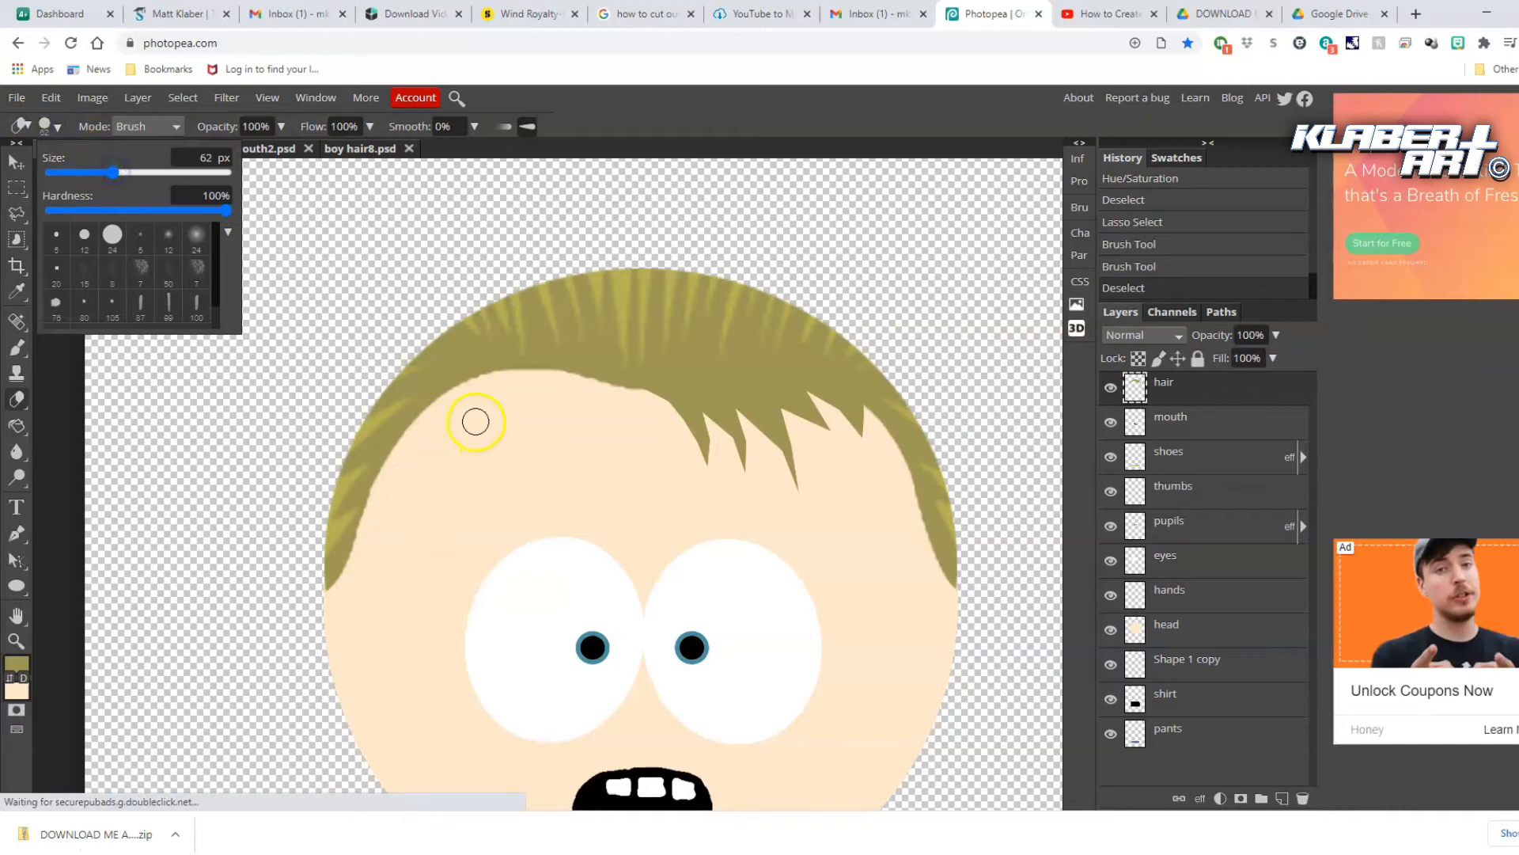
left_click(430, 424)
mouse_move(430, 423)
left_mouse_down()
mouse_move(355, 524)
mouse_move(332, 610)
left_mouse_up()
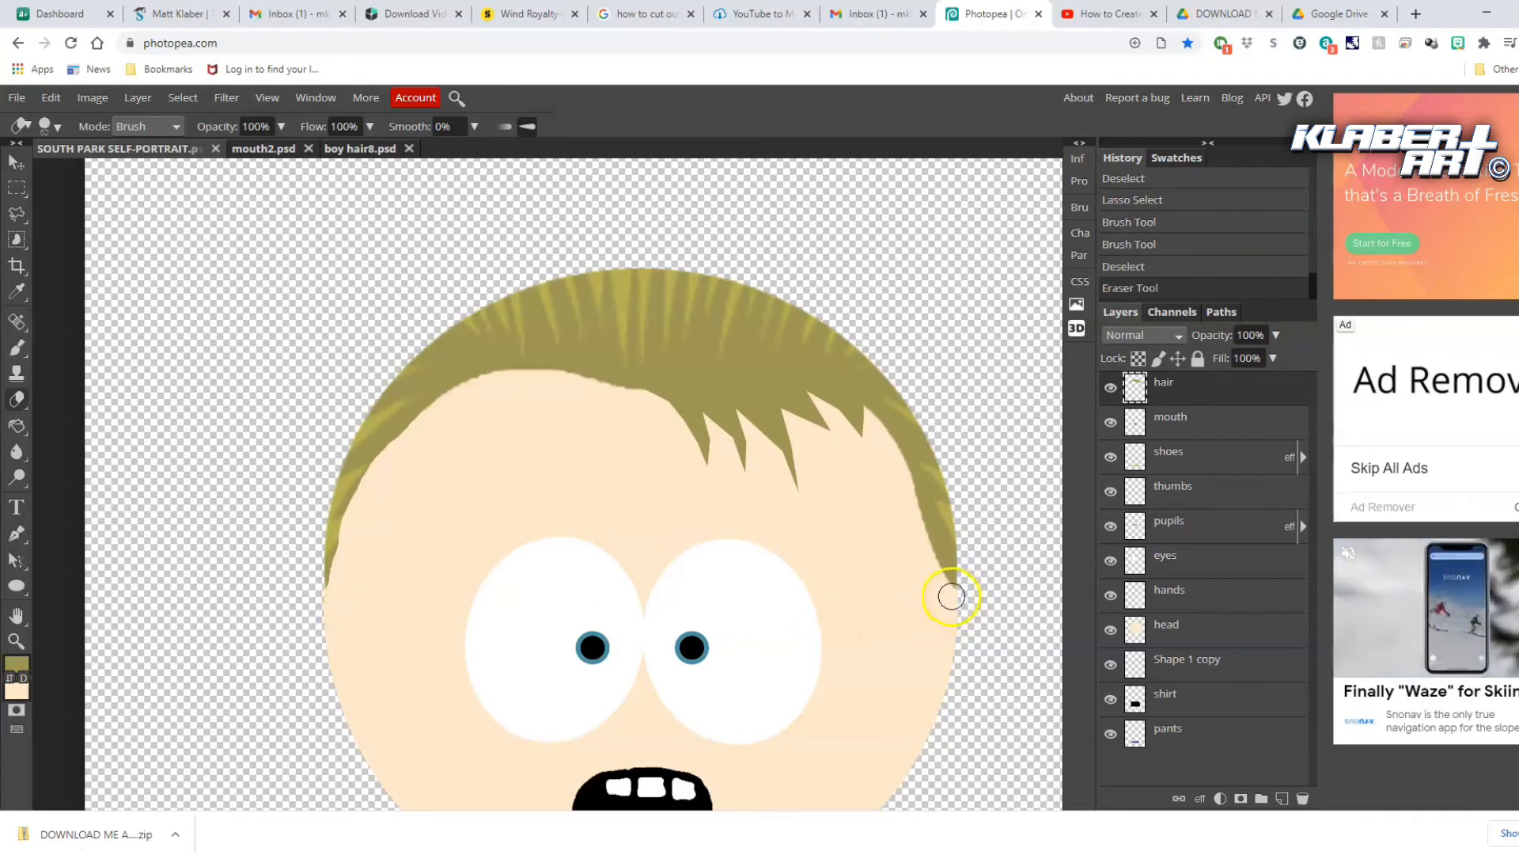
mouse_move(942, 591)
left_mouse_down()
mouse_move(922, 504)
mouse_move(884, 452)
left_mouse_up()
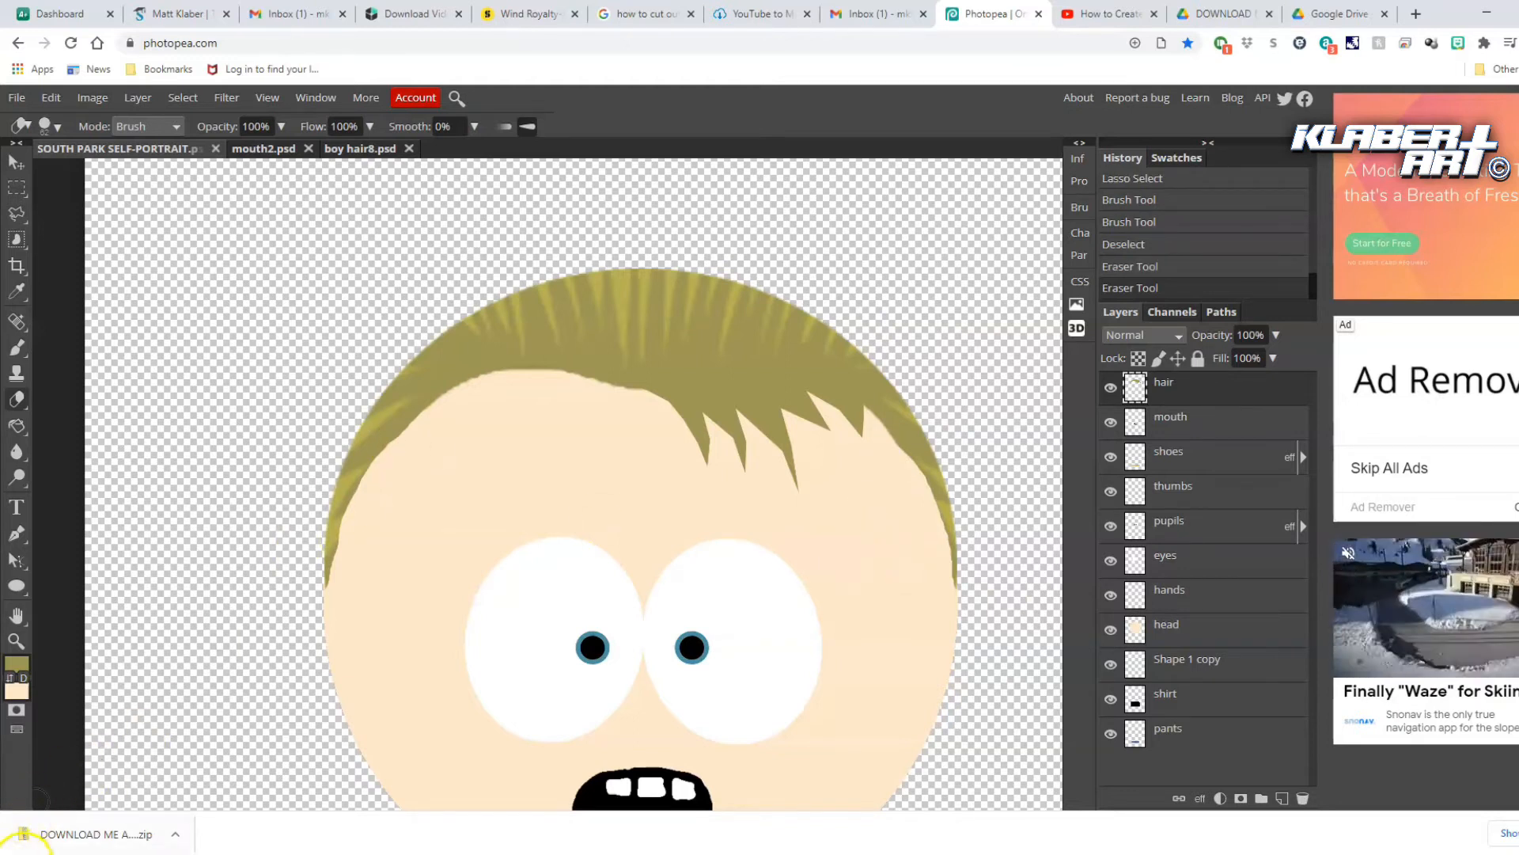
Outline a jagged tuft across the crown with the Polygonal Lasso, with spikes rising above the head and overlapping the existing hair
right_click(20, 218)
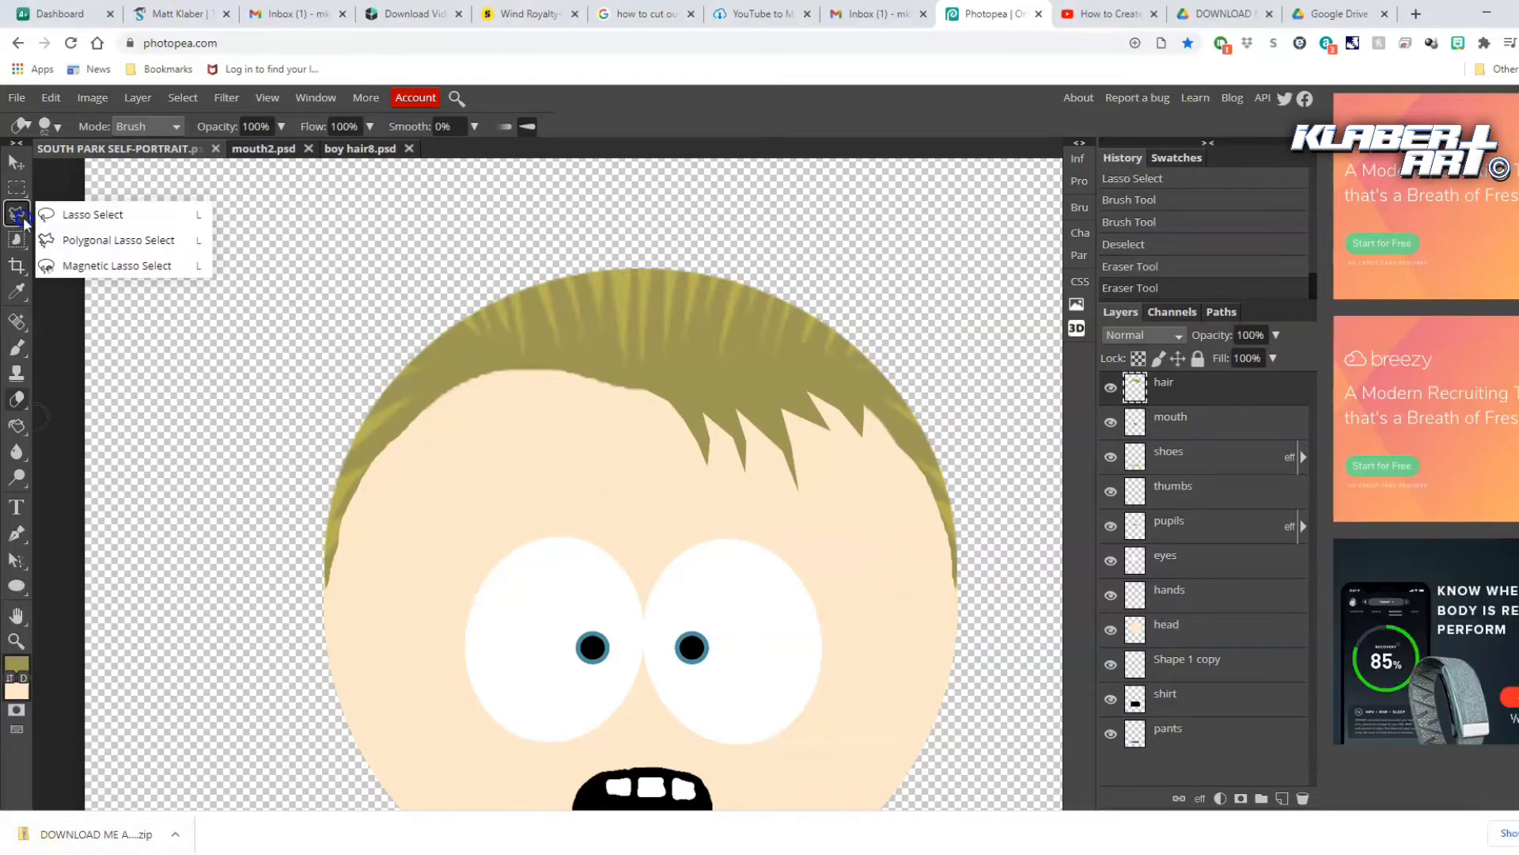
left_click(75, 242)
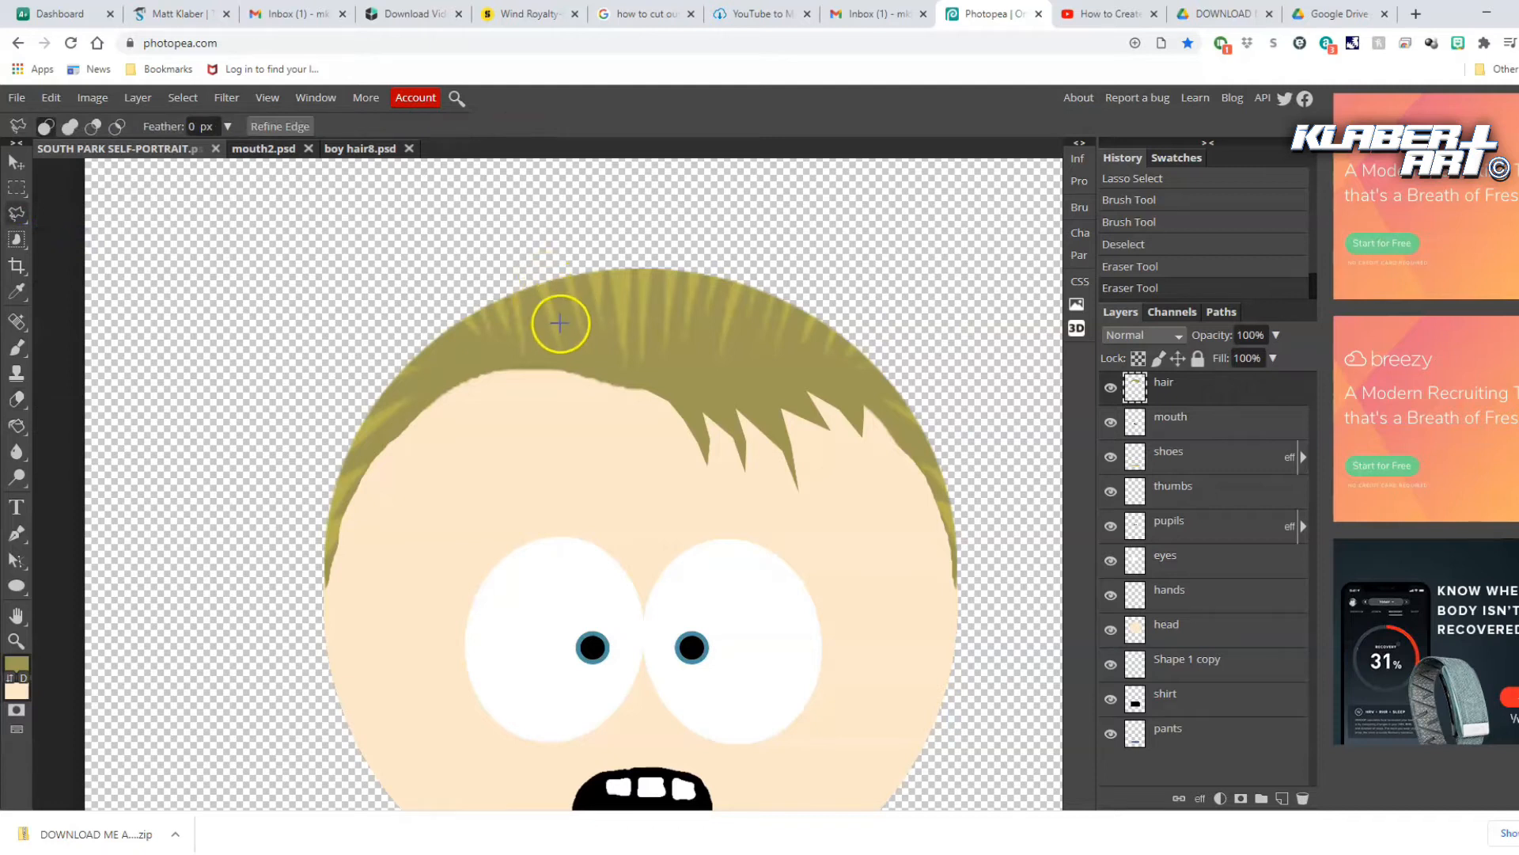
left_click(536, 289)
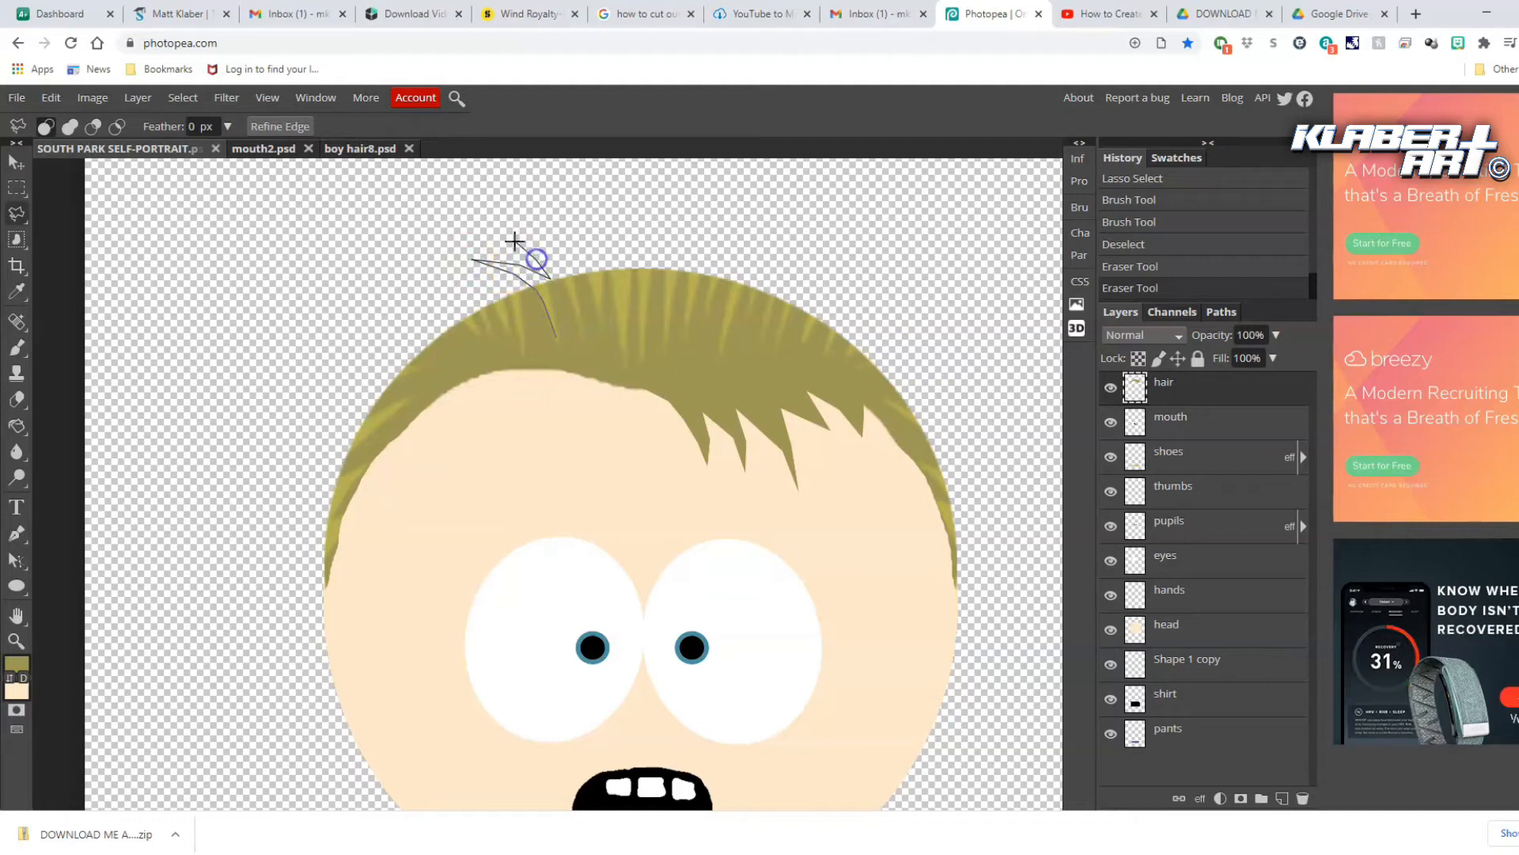
left_click(587, 255)
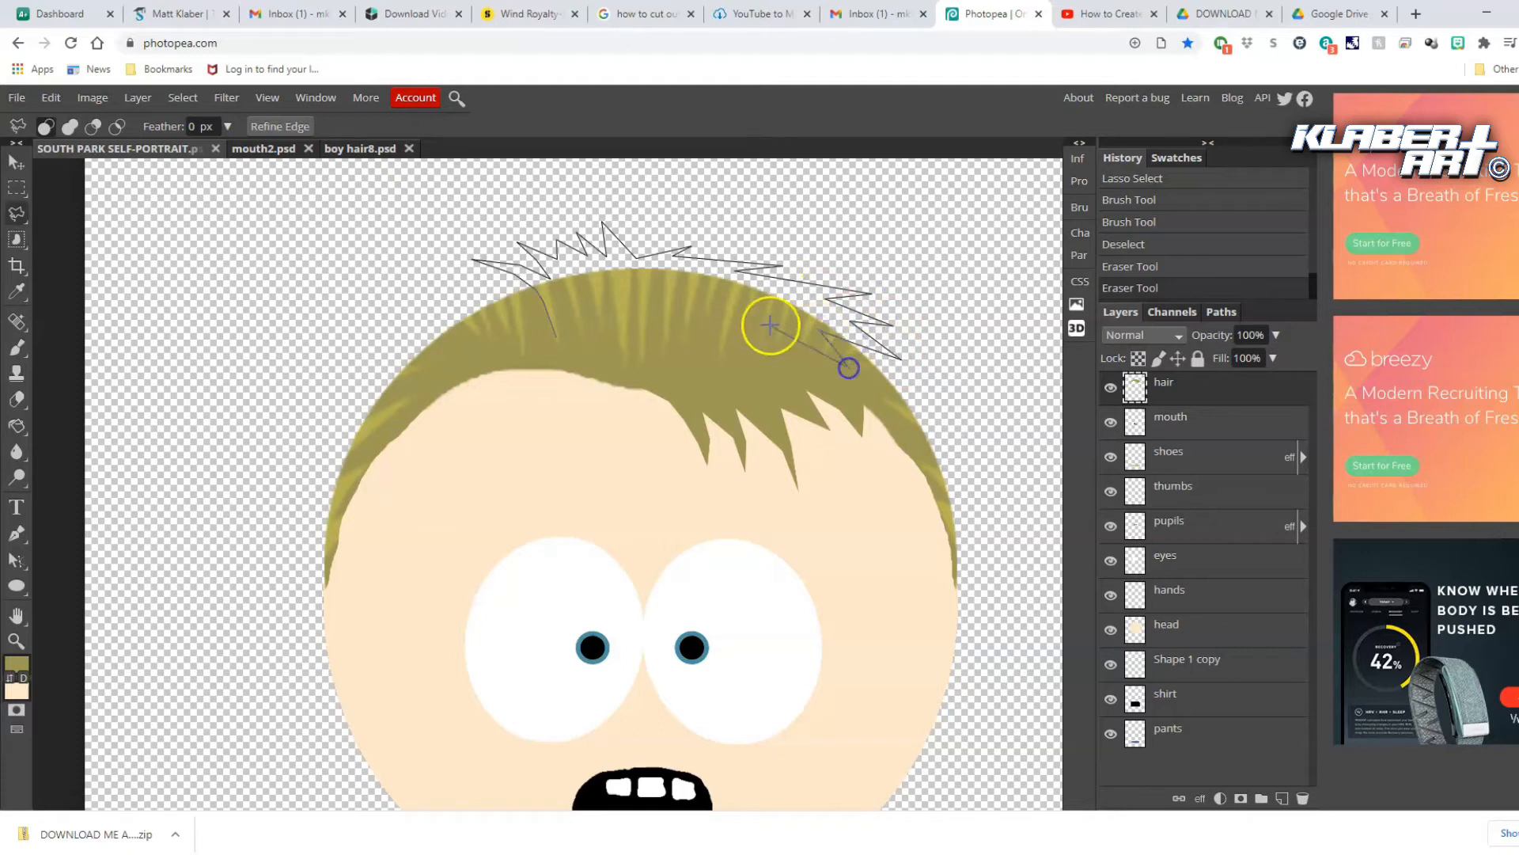
left_click(754, 343)
left_click(777, 366)
left_click(699, 340)
left_click(651, 341)
left_click(576, 336)
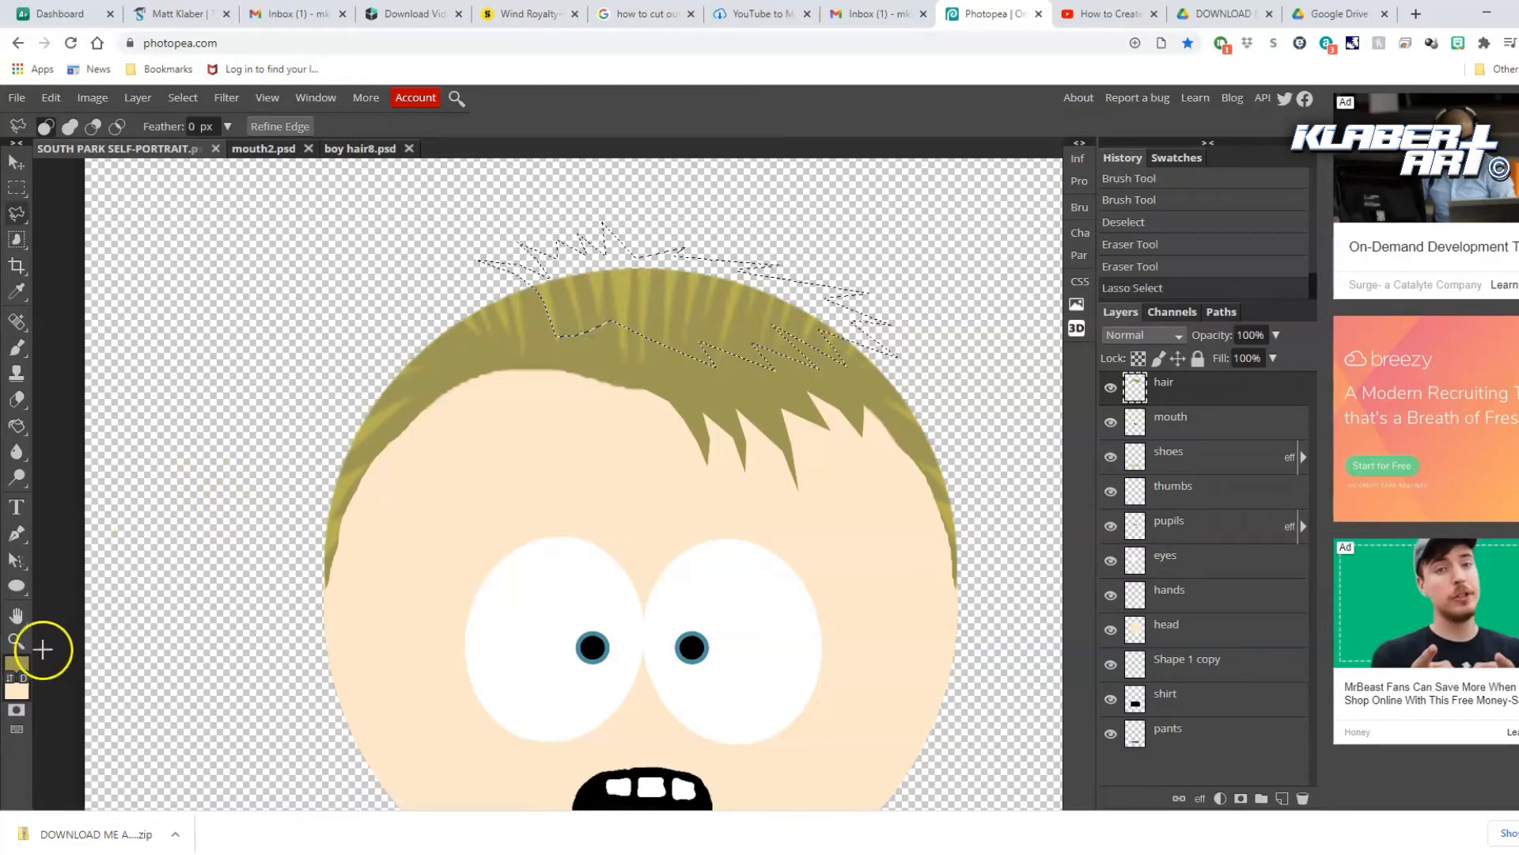
Paint the selected crown tuft with the lighter hair colour b7b254 sampled from the streaks, and deselect it
left_click(17, 663)
left_click(623, 292)
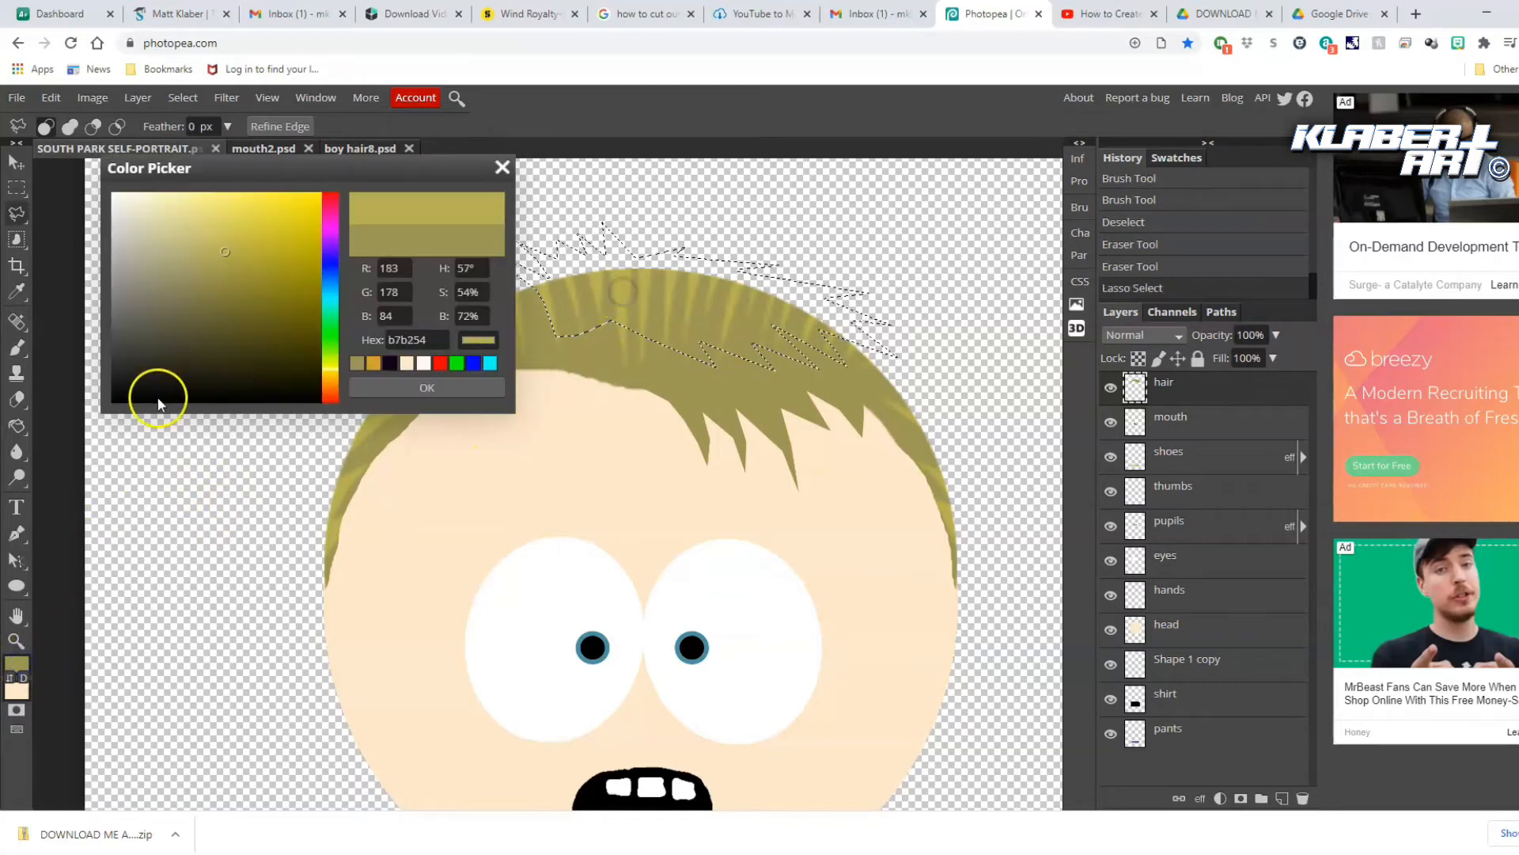
left_click(17, 348)
left_click(404, 385)
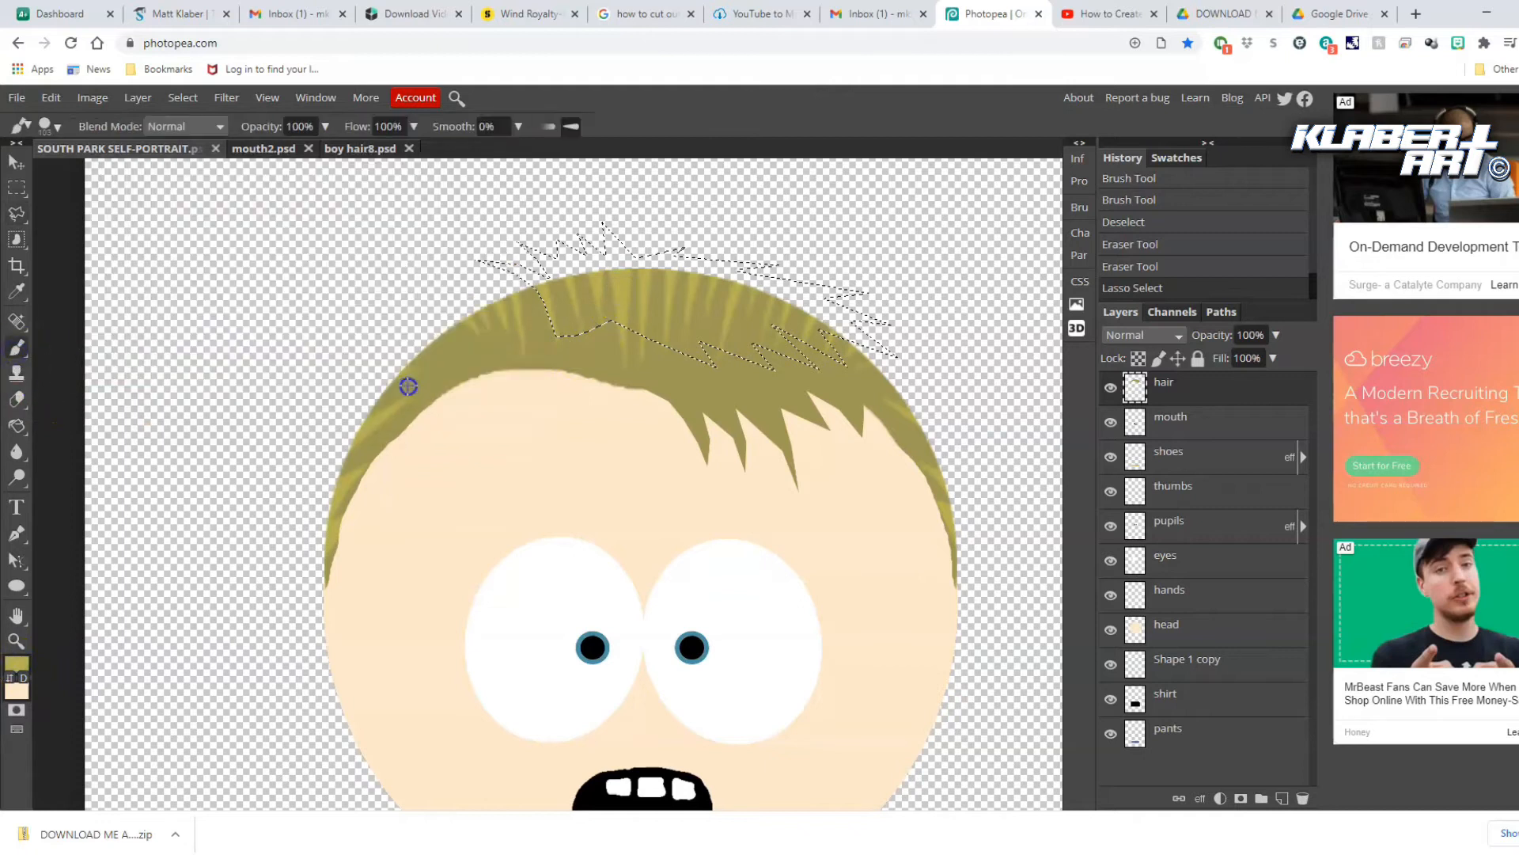
mouse_move(467, 262)
left_mouse_down()
mouse_move(902, 298)
mouse_move(891, 378)
left_mouse_up()
left_click(182, 97)
left_click(196, 149)
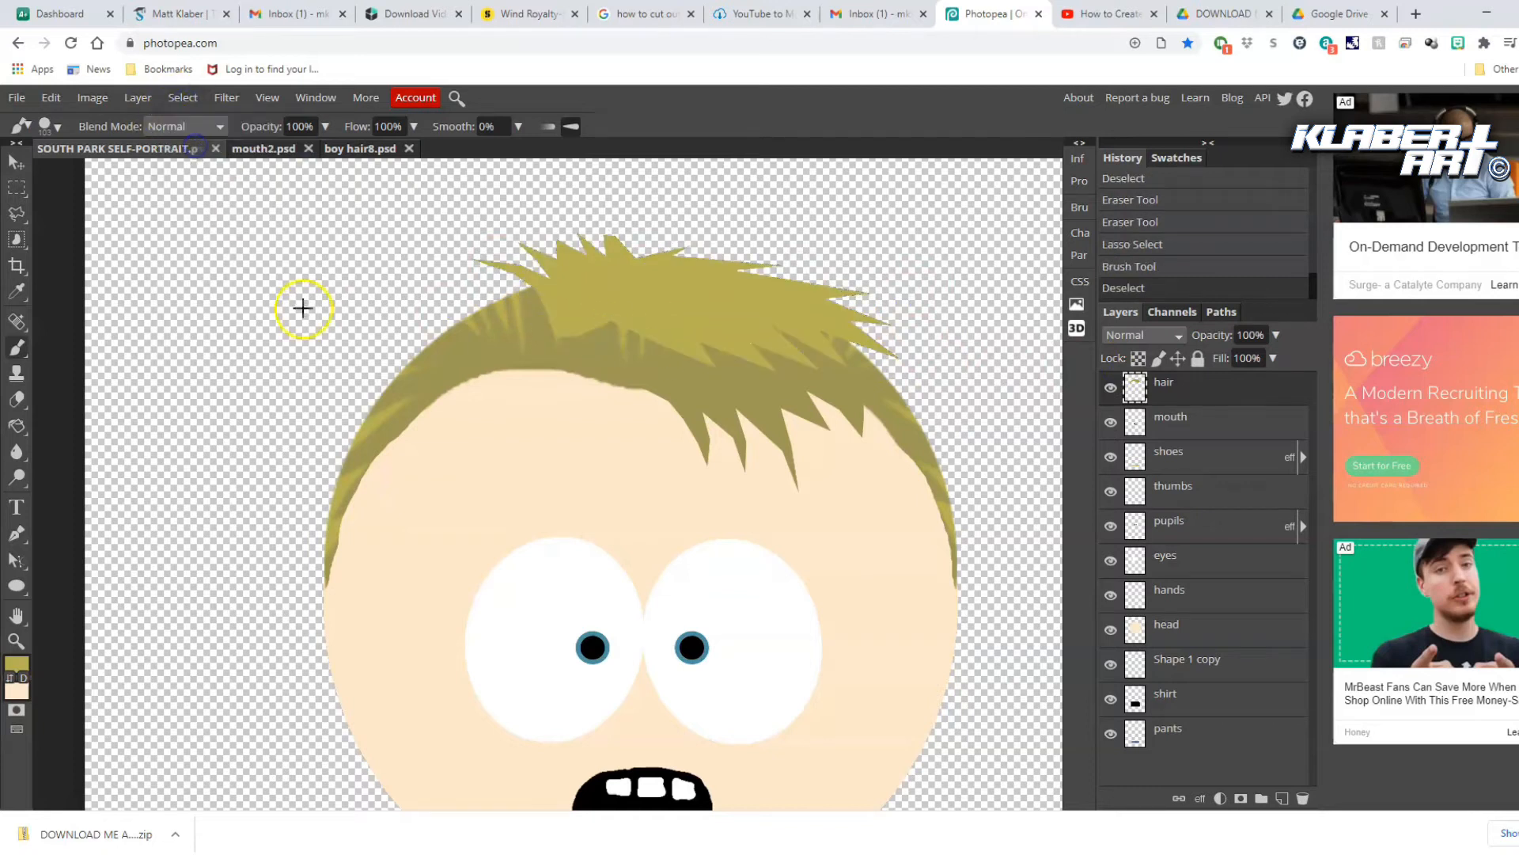
Outline a second spiky tuft along the upper left side of the head with the Polygonal Lasso and paint it in the same light hair colour
left_click(17, 213)
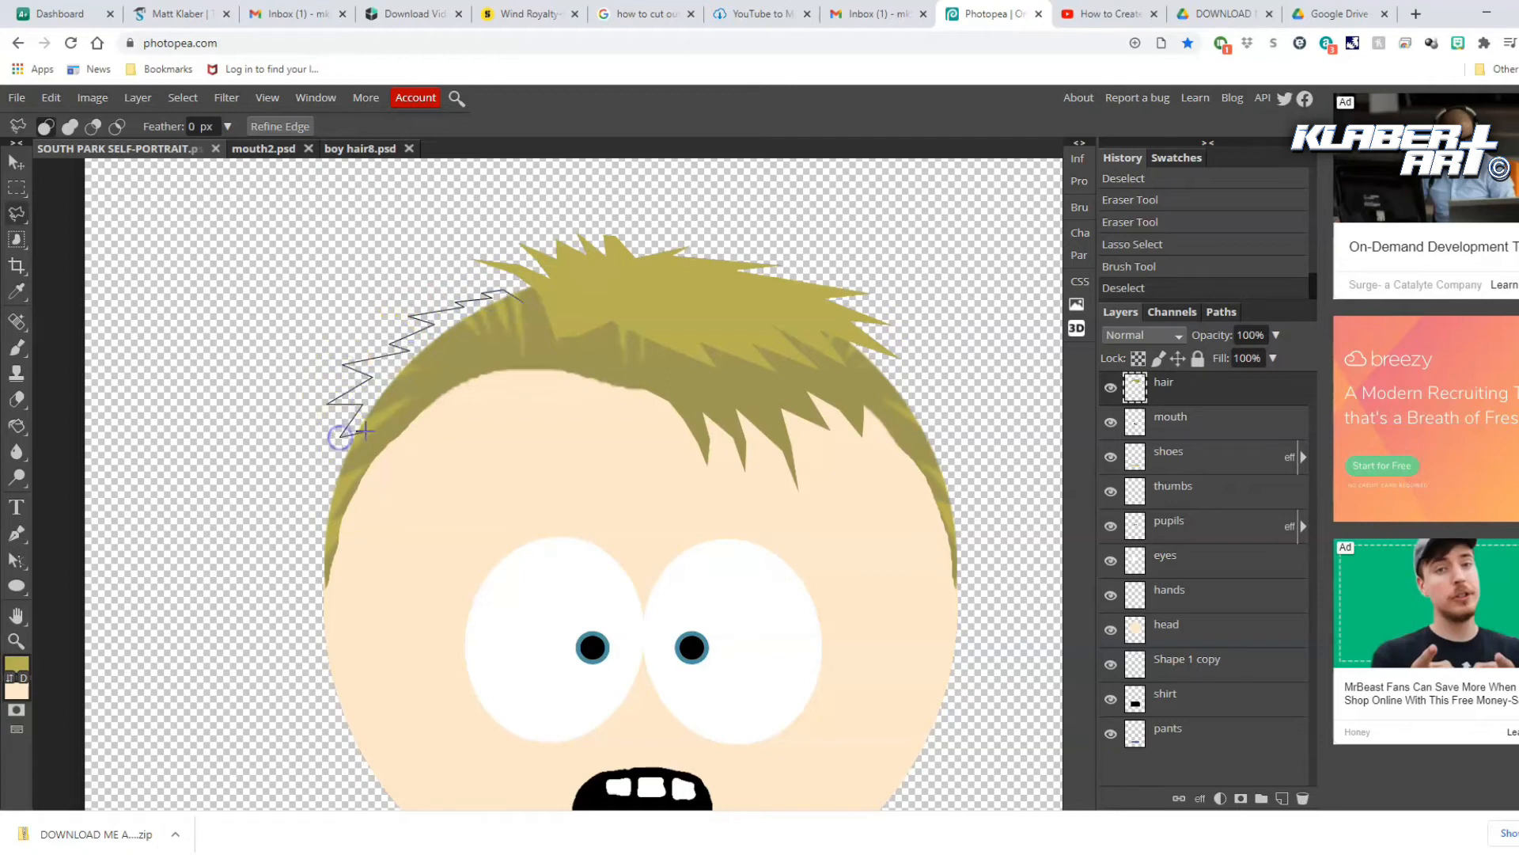
left_click(394, 420)
left_click(497, 340)
left_click(557, 343)
left_click(606, 352)
left_click(584, 335)
double_click(556, 307)
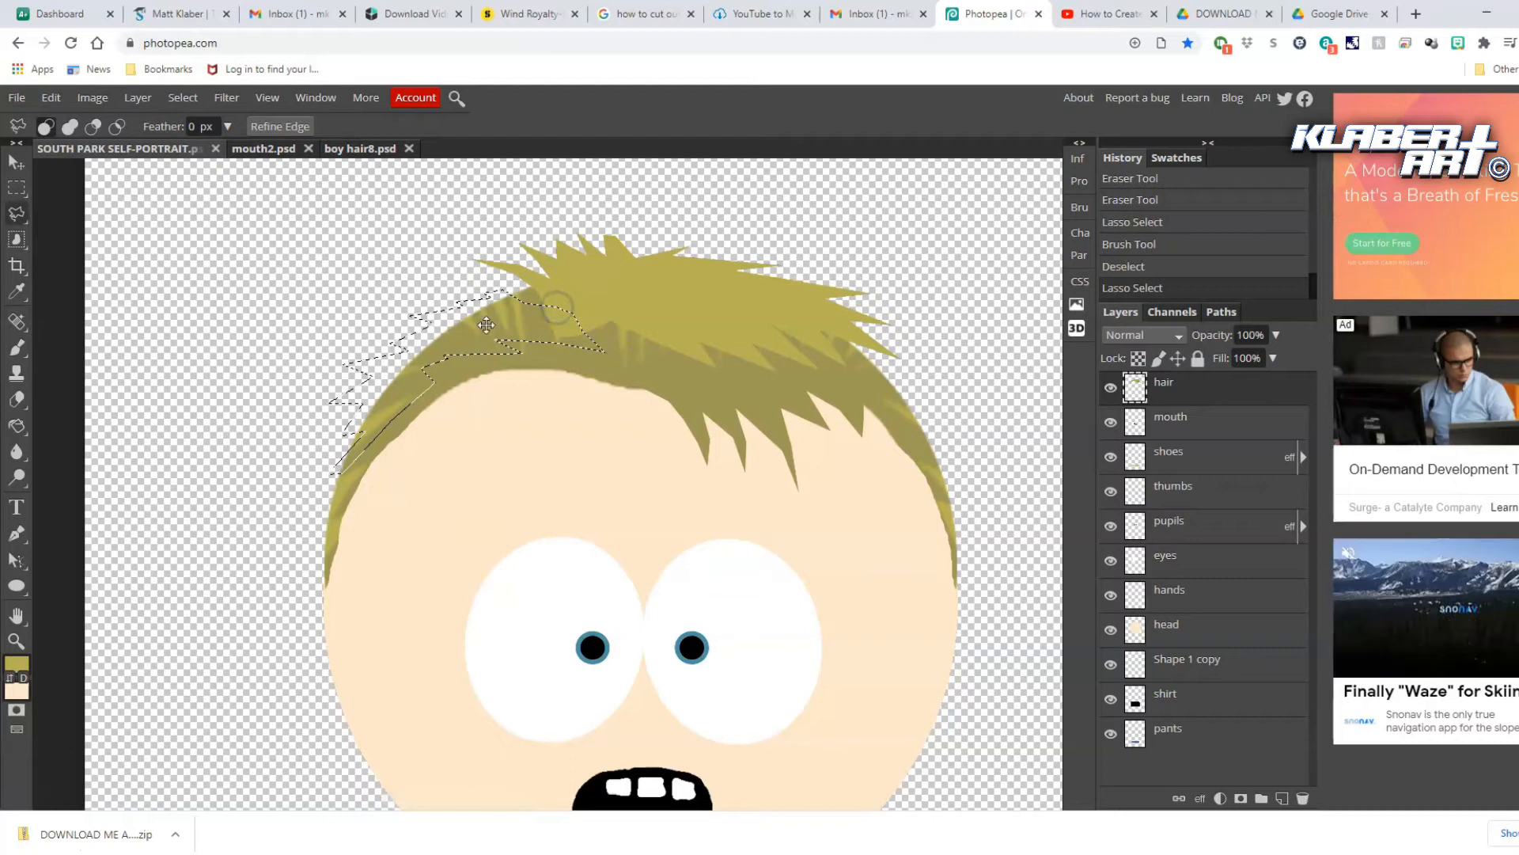
left_click(17, 346)
mouse_move(543, 332)
left_mouse_down()
mouse_move(543, 316)
mouse_move(644, 332)
mouse_move(420, 380)
mouse_move(330, 485)
mouse_move(333, 506)
left_mouse_up()
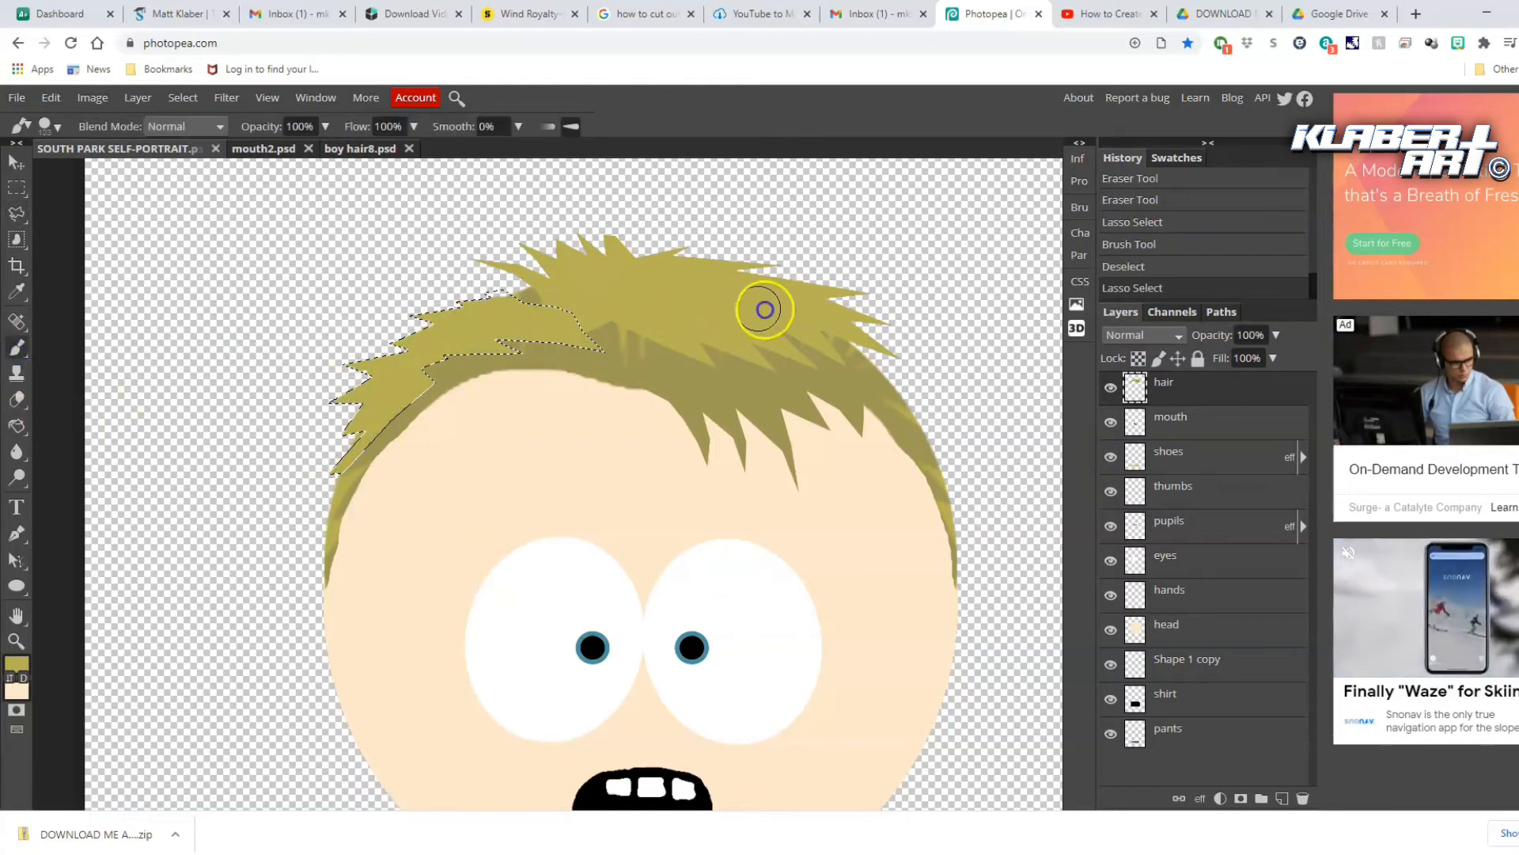
Deselect the painted tuft and darken the hair's lower edge and both sides using the Burn tool at 172 px, 0% hardness
left_click(183, 97)
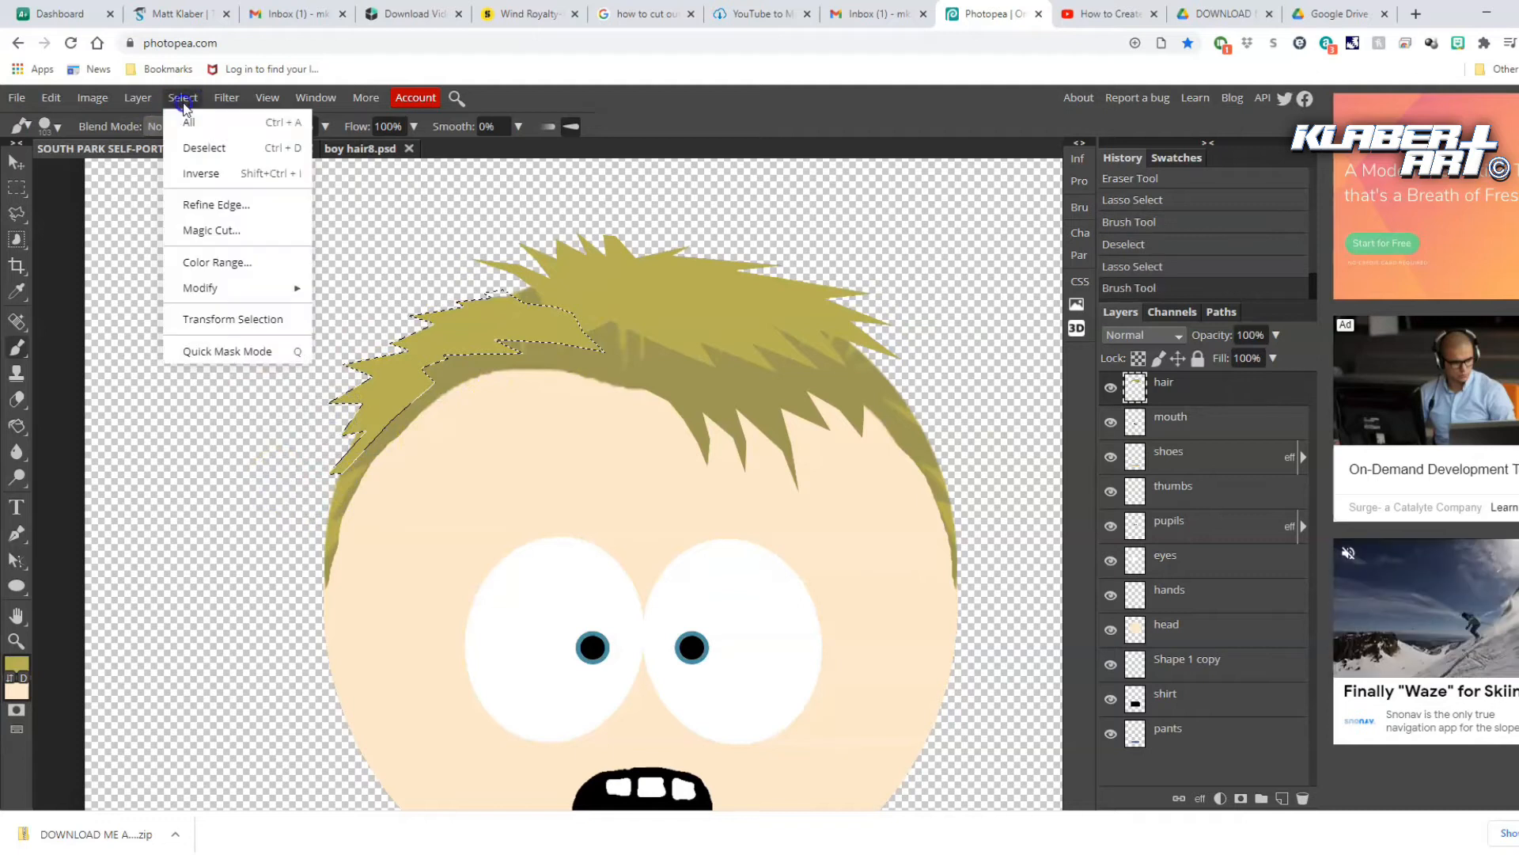
left_click(197, 144)
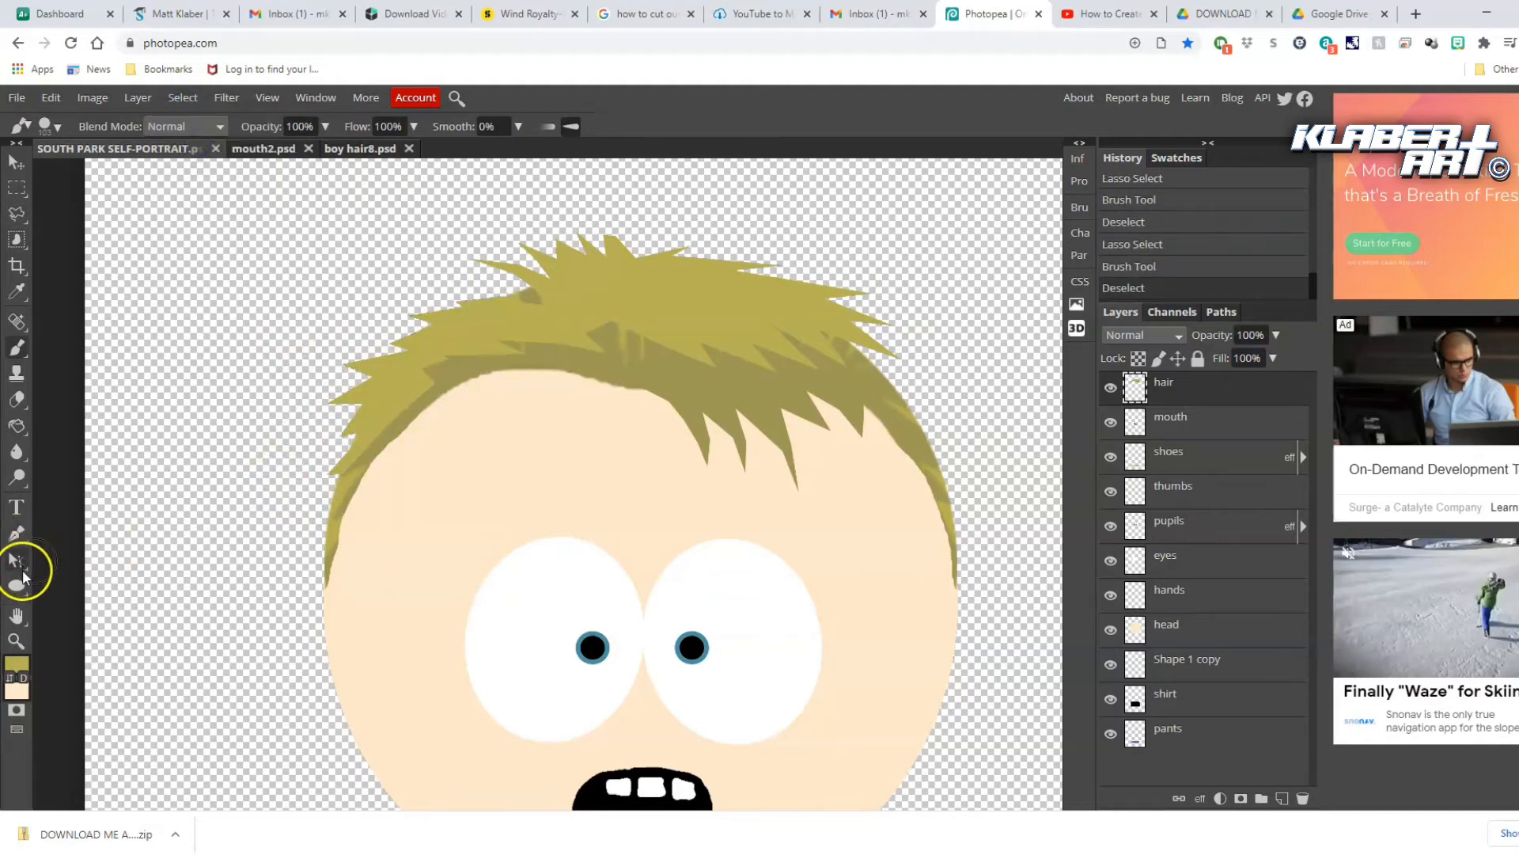
right_click(17, 489)
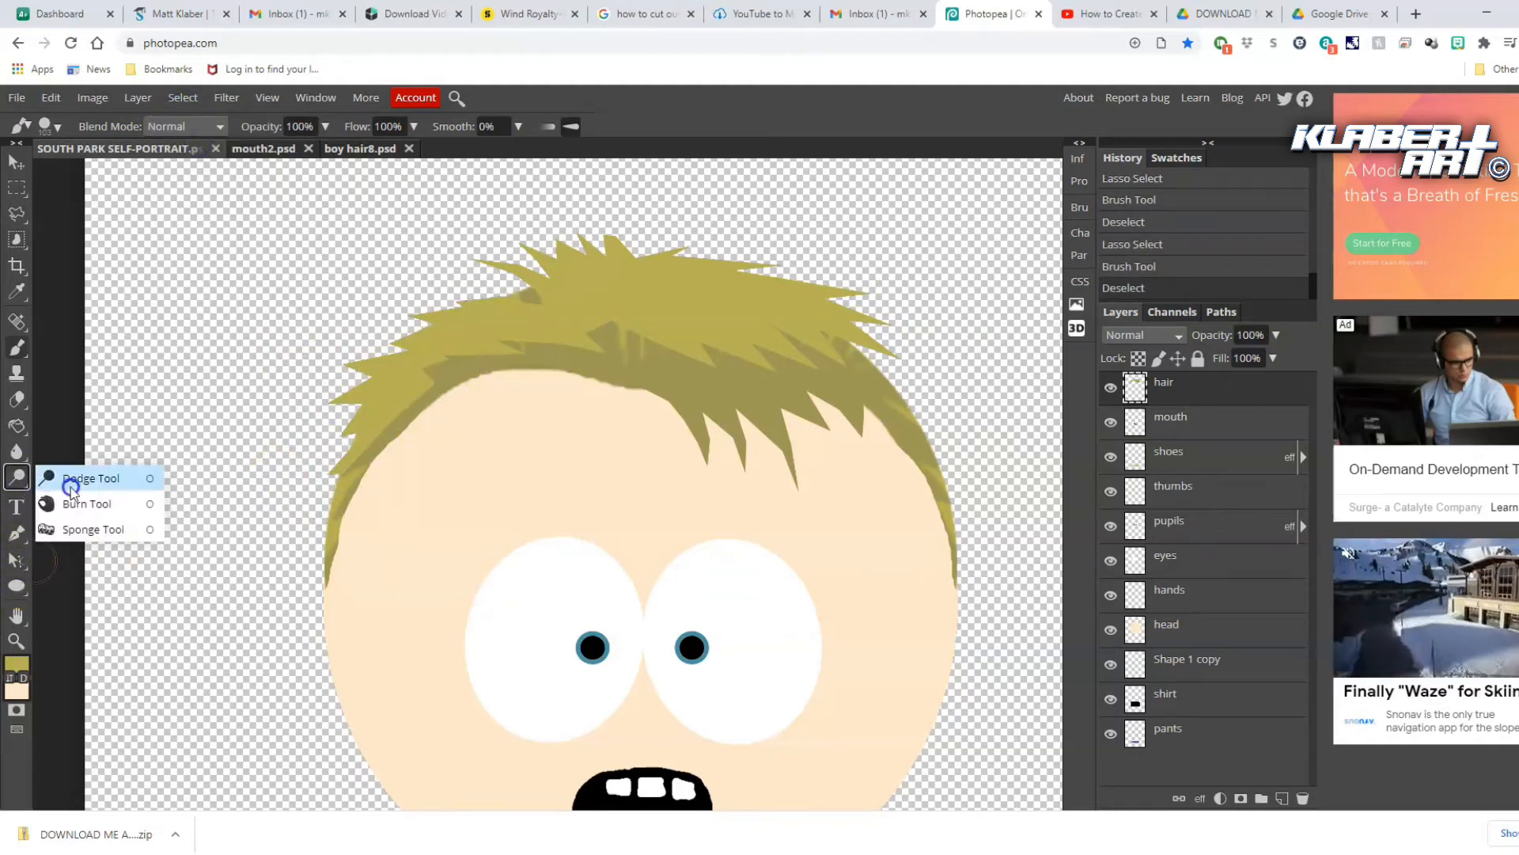
left_click(81, 502)
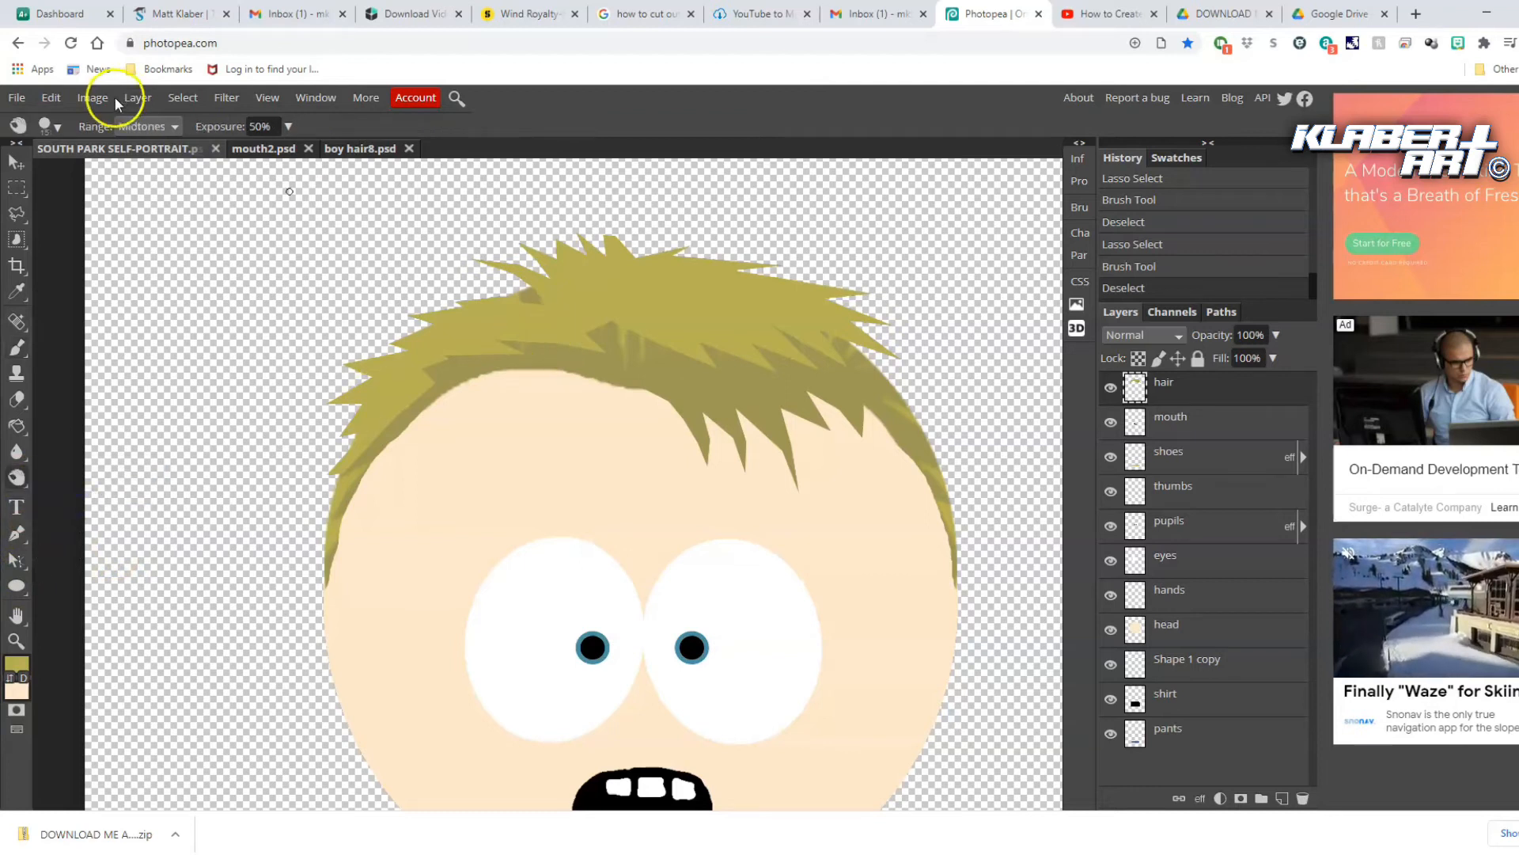
left_click(41, 125)
left_click_drag(56, 172, 107, 169)
mouse_move(225, 209)
left_mouse_down()
mouse_move(51, 206)
mouse_move(143, 171)
left_mouse_up()
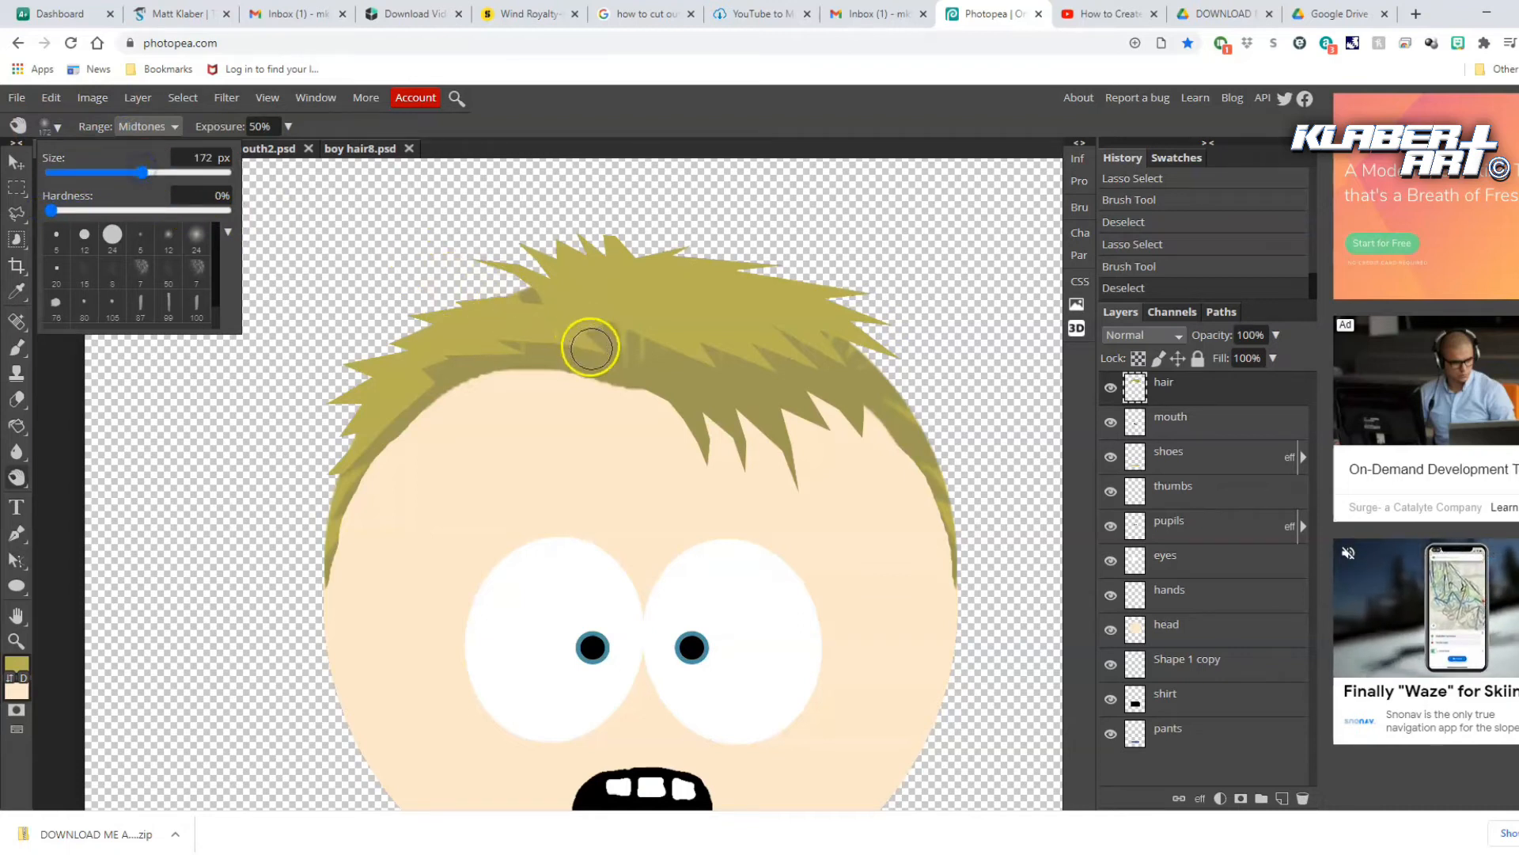
mouse_move(628, 392)
left_mouse_down()
mouse_move(684, 425)
mouse_move(570, 374)
mouse_move(454, 391)
mouse_move(402, 427)
mouse_move(343, 521)
mouse_move(360, 465)
mouse_move(335, 555)
mouse_move(451, 388)
mouse_move(610, 382)
mouse_move(473, 369)
mouse_move(395, 416)
mouse_move(510, 379)
mouse_move(776, 449)
mouse_move(673, 397)
mouse_move(752, 427)
mouse_move(710, 372)
mouse_move(768, 452)
mouse_move(702, 368)
mouse_move(800, 391)
mouse_move(913, 460)
mouse_move(953, 591)
left_mouse_up()
mouse_move(386, 482)
left_mouse_down()
mouse_move(406, 485)
mouse_move(295, 601)
mouse_move(340, 491)
mouse_move(312, 615)
left_mouse_up()
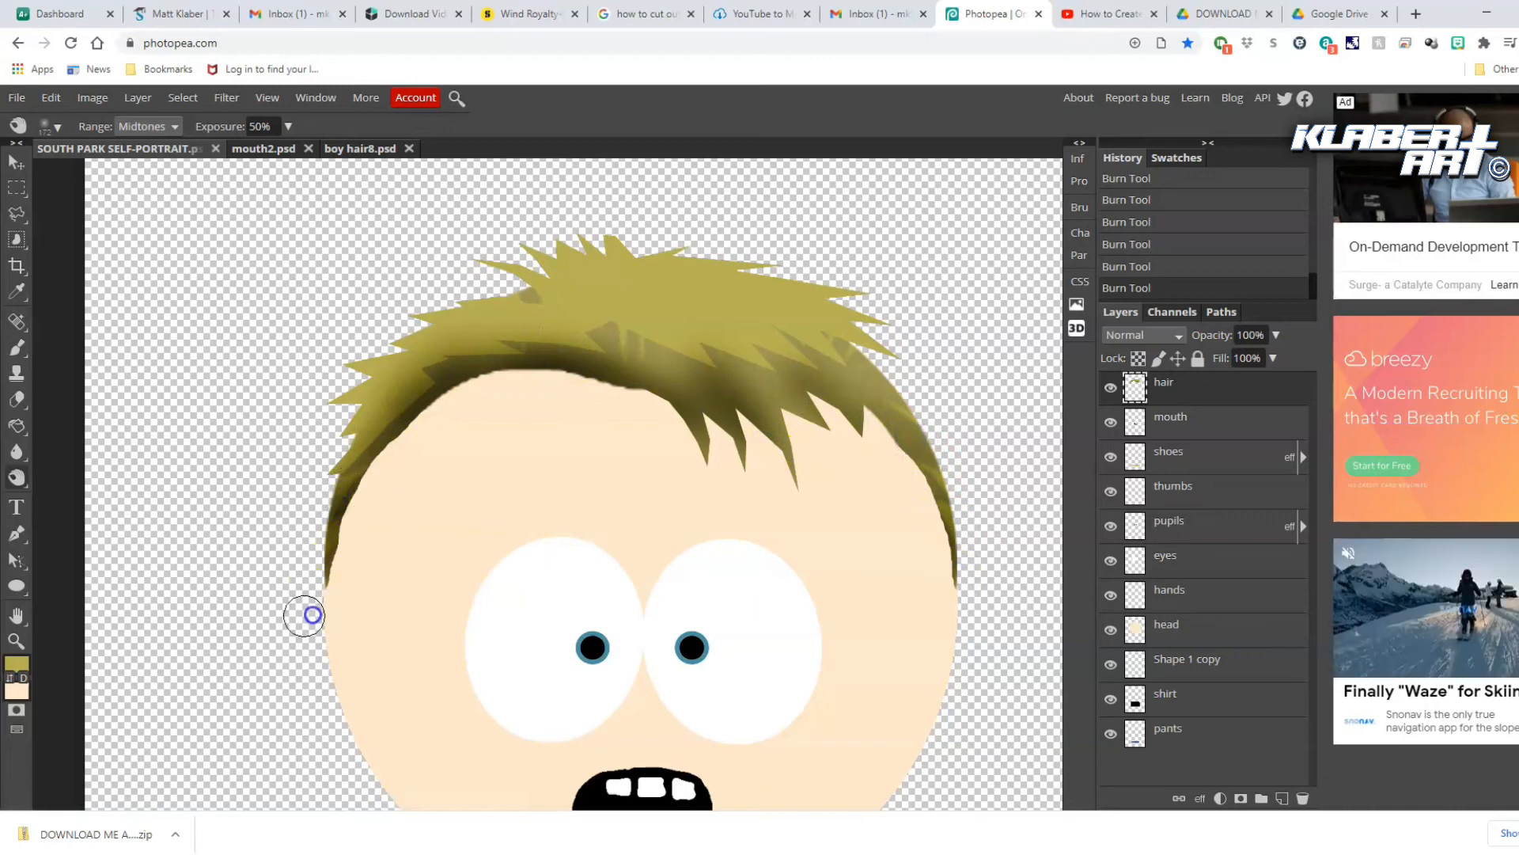
Try lightening the upper left of the hair using the Dodge tool at 117 px, 0% hardness and 50% exposure
right_click(16, 477)
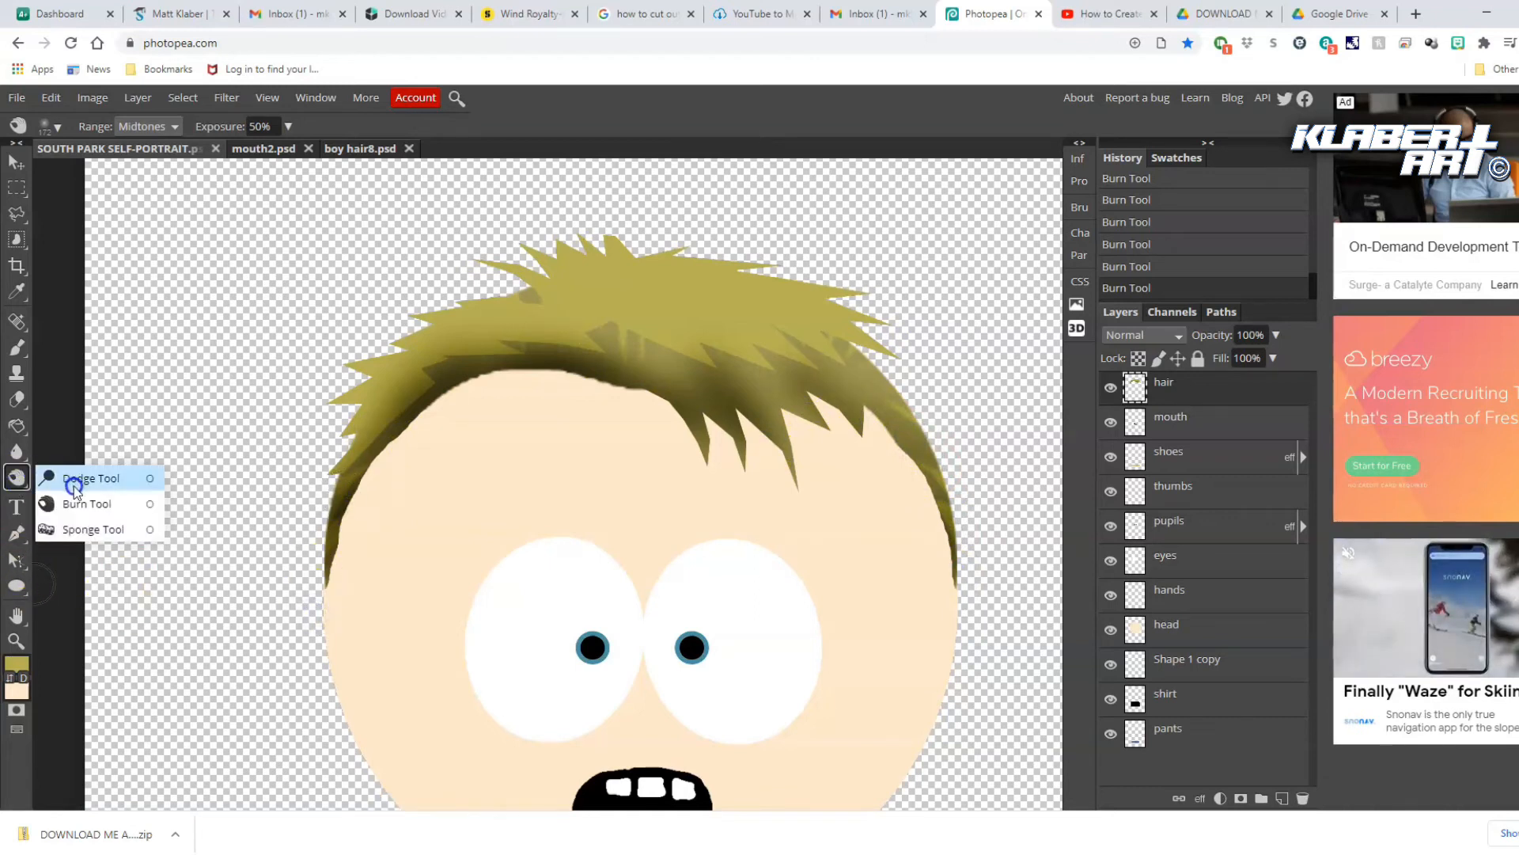
left_click(74, 481)
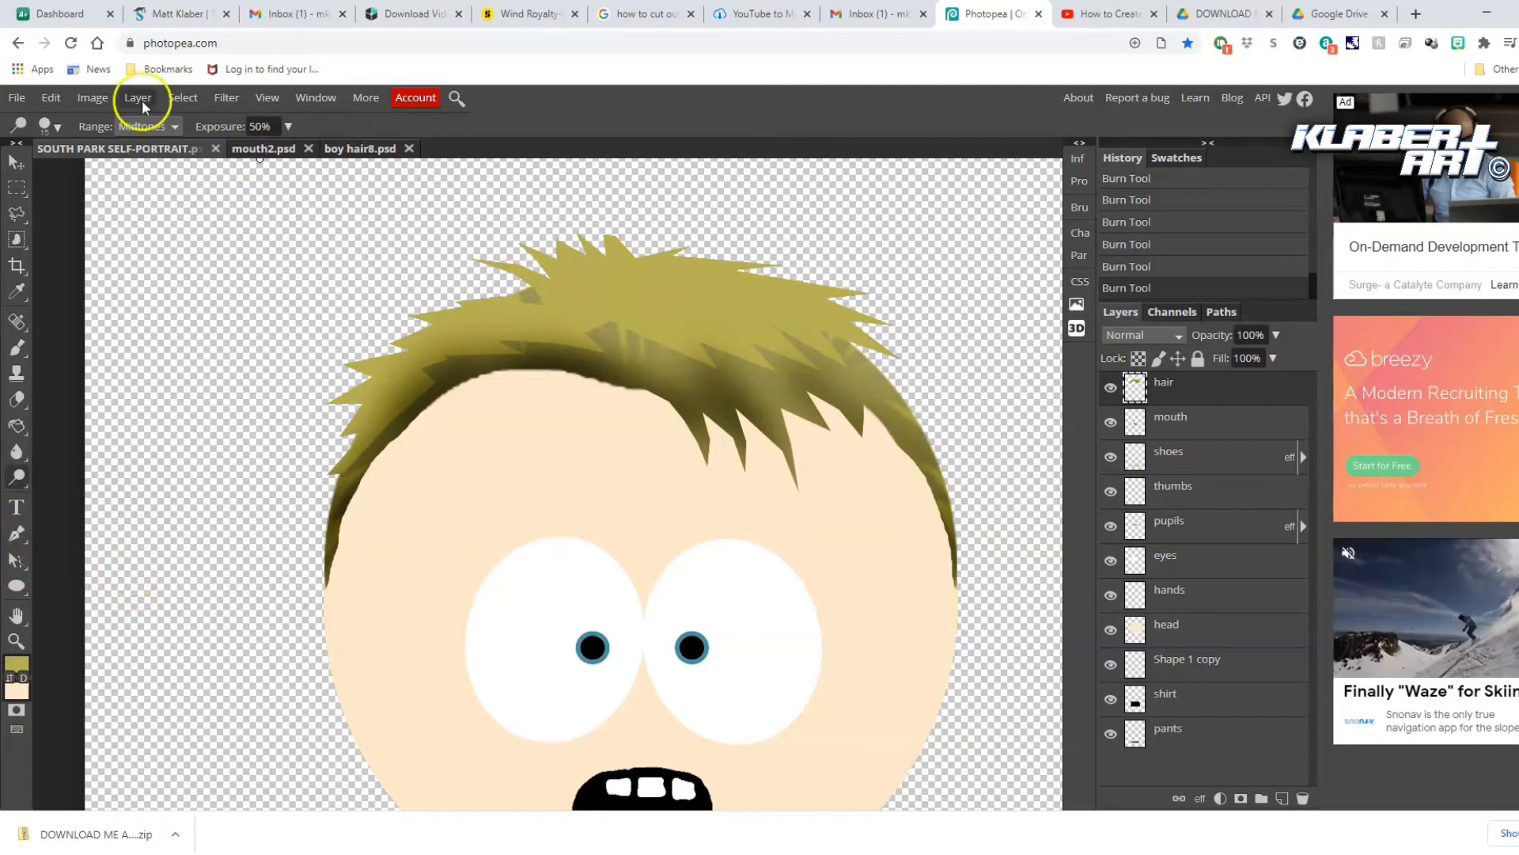
left_click(49, 125)
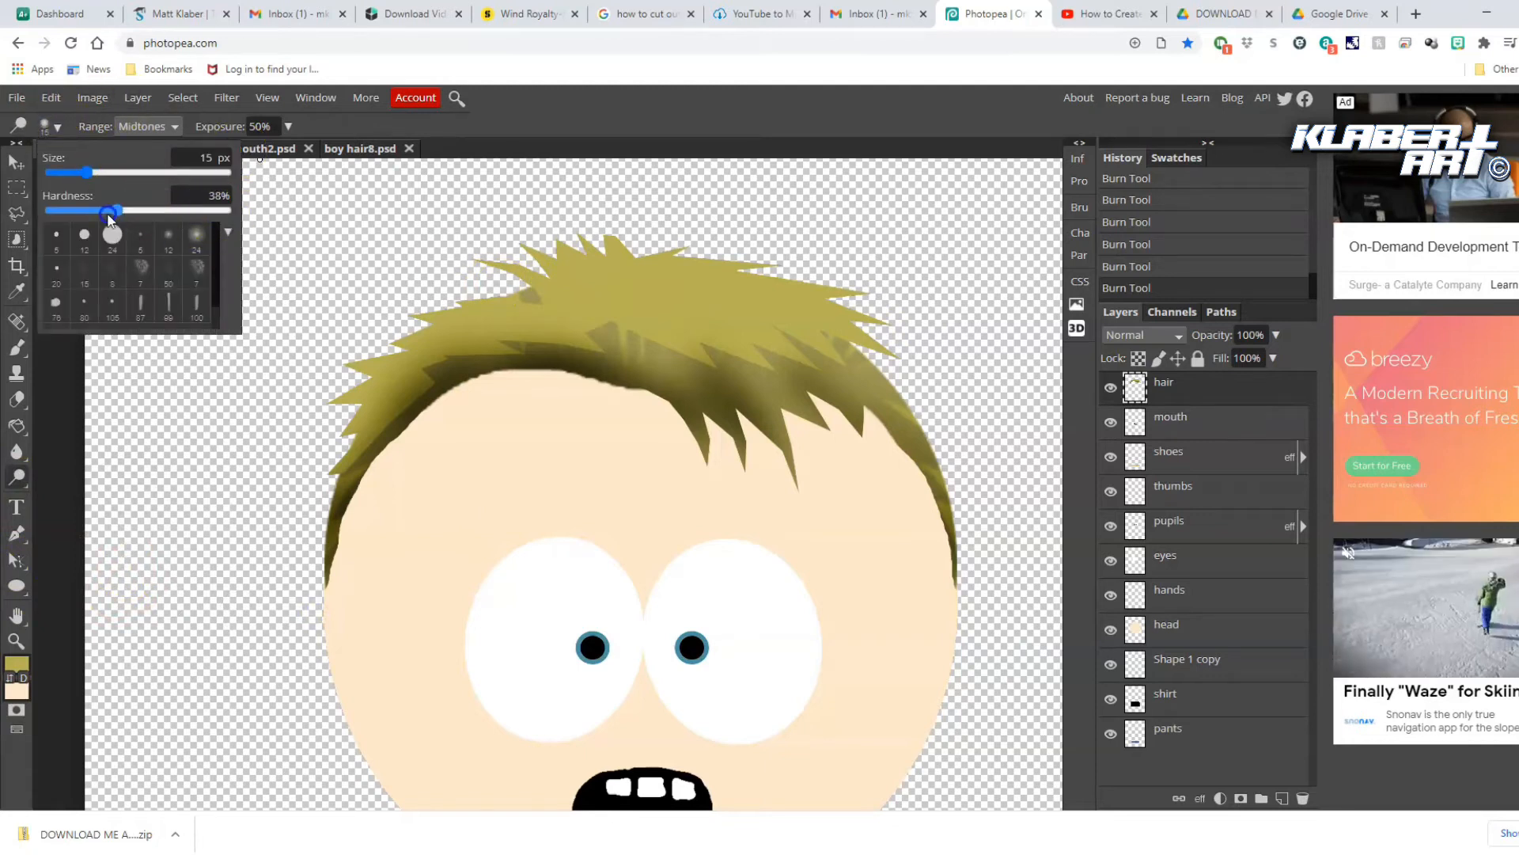
left_click_drag(120, 172, 129, 172)
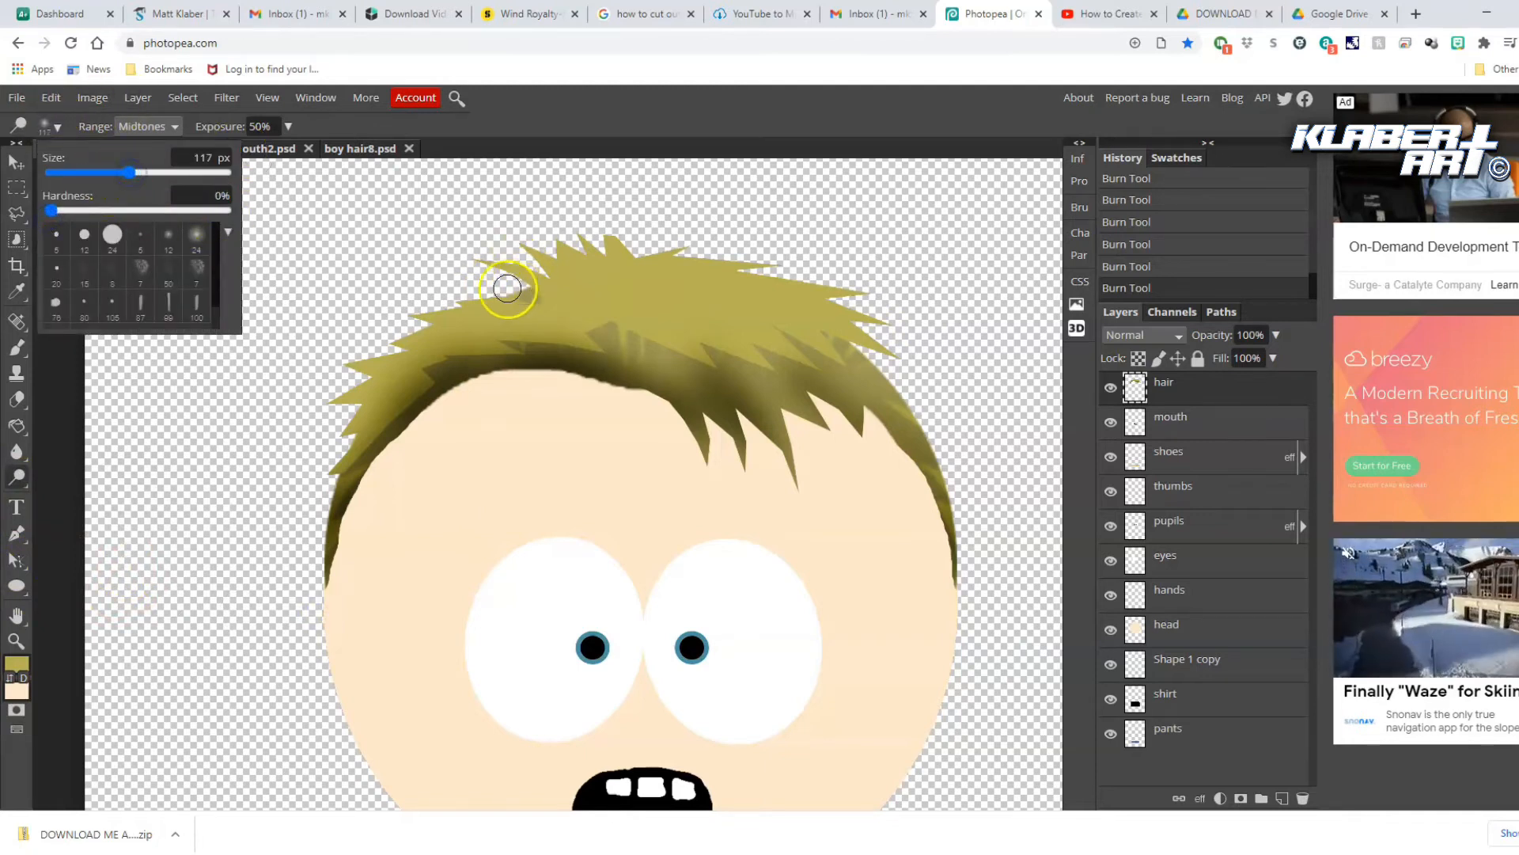
left_click_drag(508, 289, 587, 319)
left_click_drag(535, 265, 596, 288)
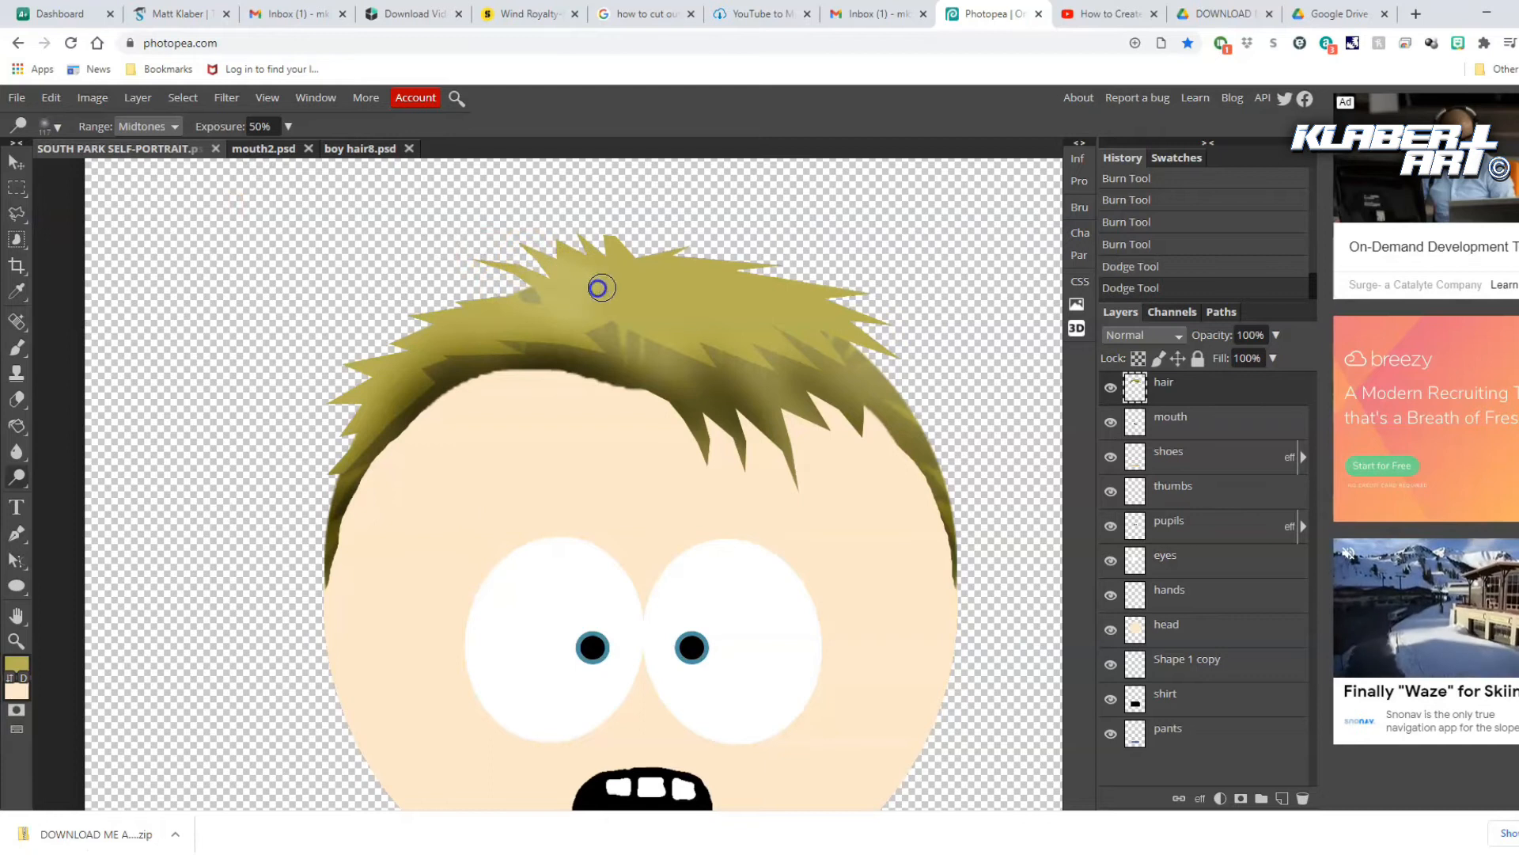
Try adding radiating highlights to the crown of the hair with a smaller Dodge brush at 82% exposure
left_click(49, 129)
left_click(83, 173)
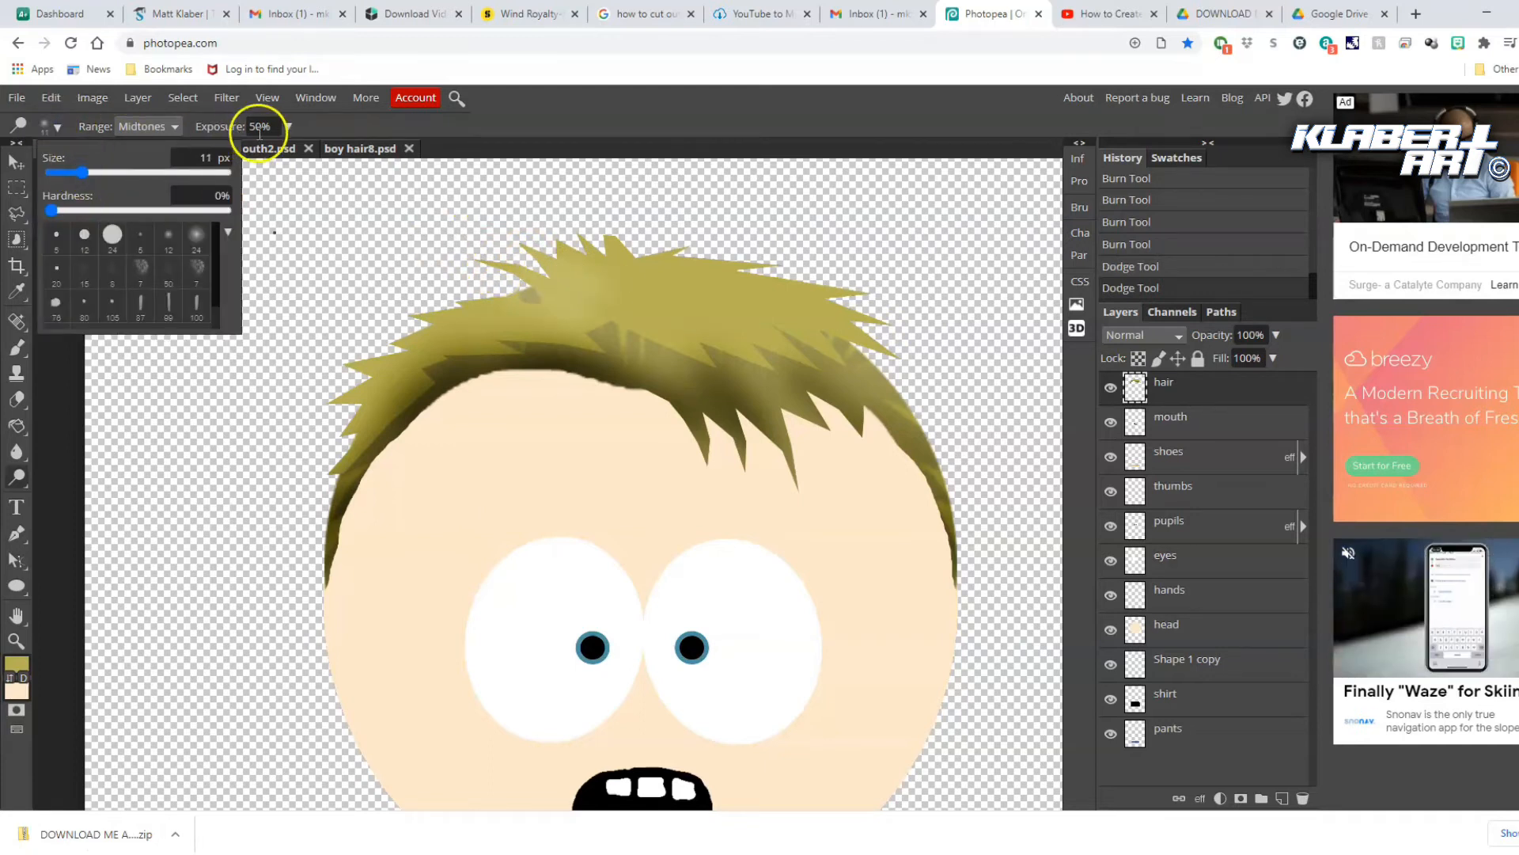
left_click(287, 127)
left_click_drag(667, 346, 583, 319)
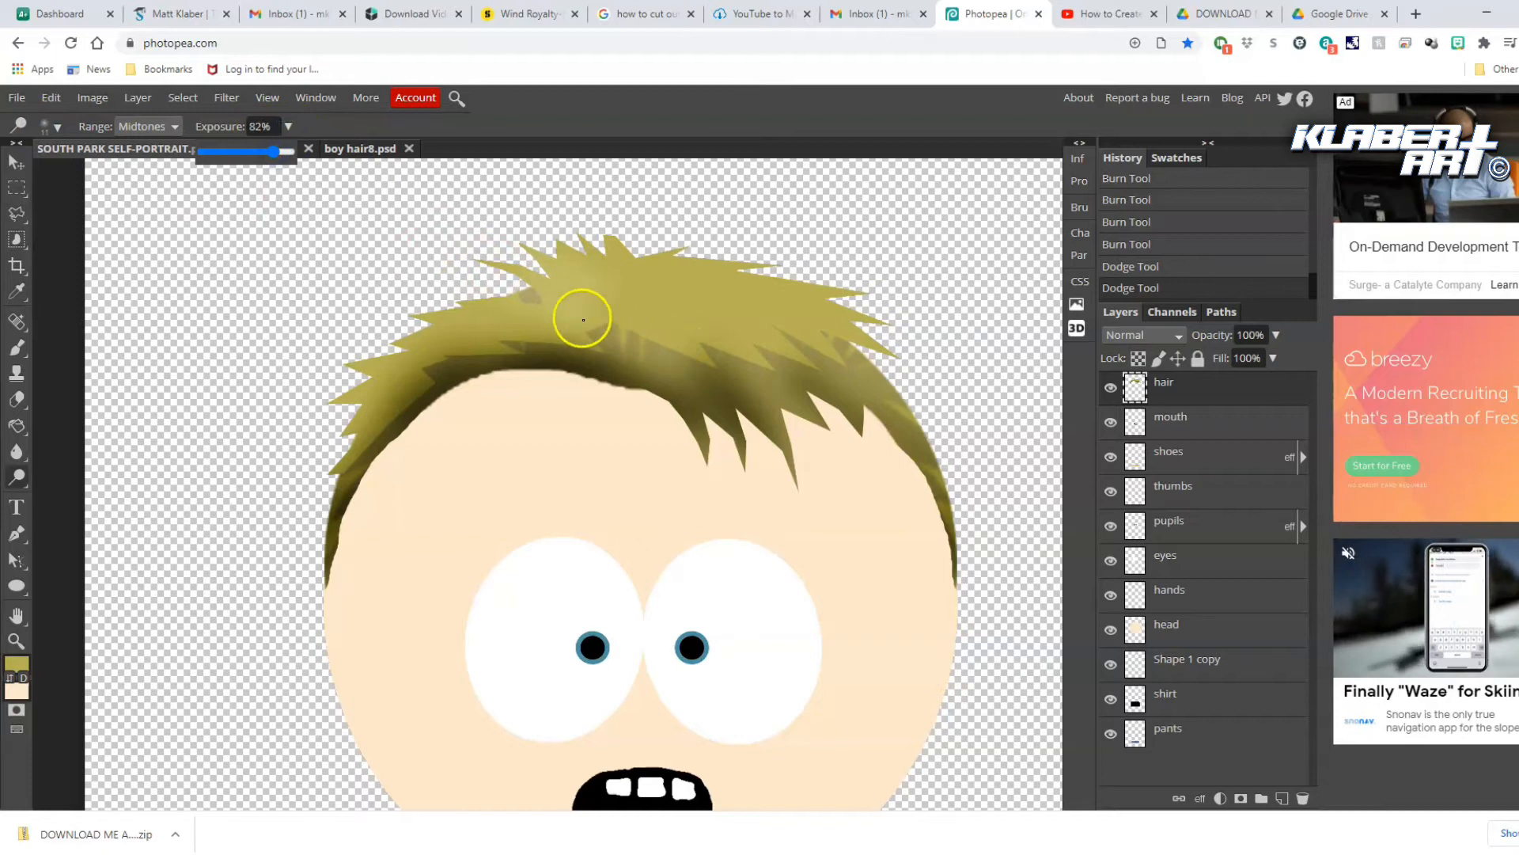
left_click(46, 127)
left_click_drag(116, 175, 125, 175)
mouse_move(577, 325)
left_mouse_down()
mouse_move(720, 367)
mouse_move(581, 326)
mouse_move(607, 309)
mouse_move(666, 317)
mouse_move(582, 318)
mouse_move(687, 271)
mouse_move(588, 315)
mouse_move(578, 284)
mouse_move(616, 269)
mouse_move(597, 337)
left_mouse_up()
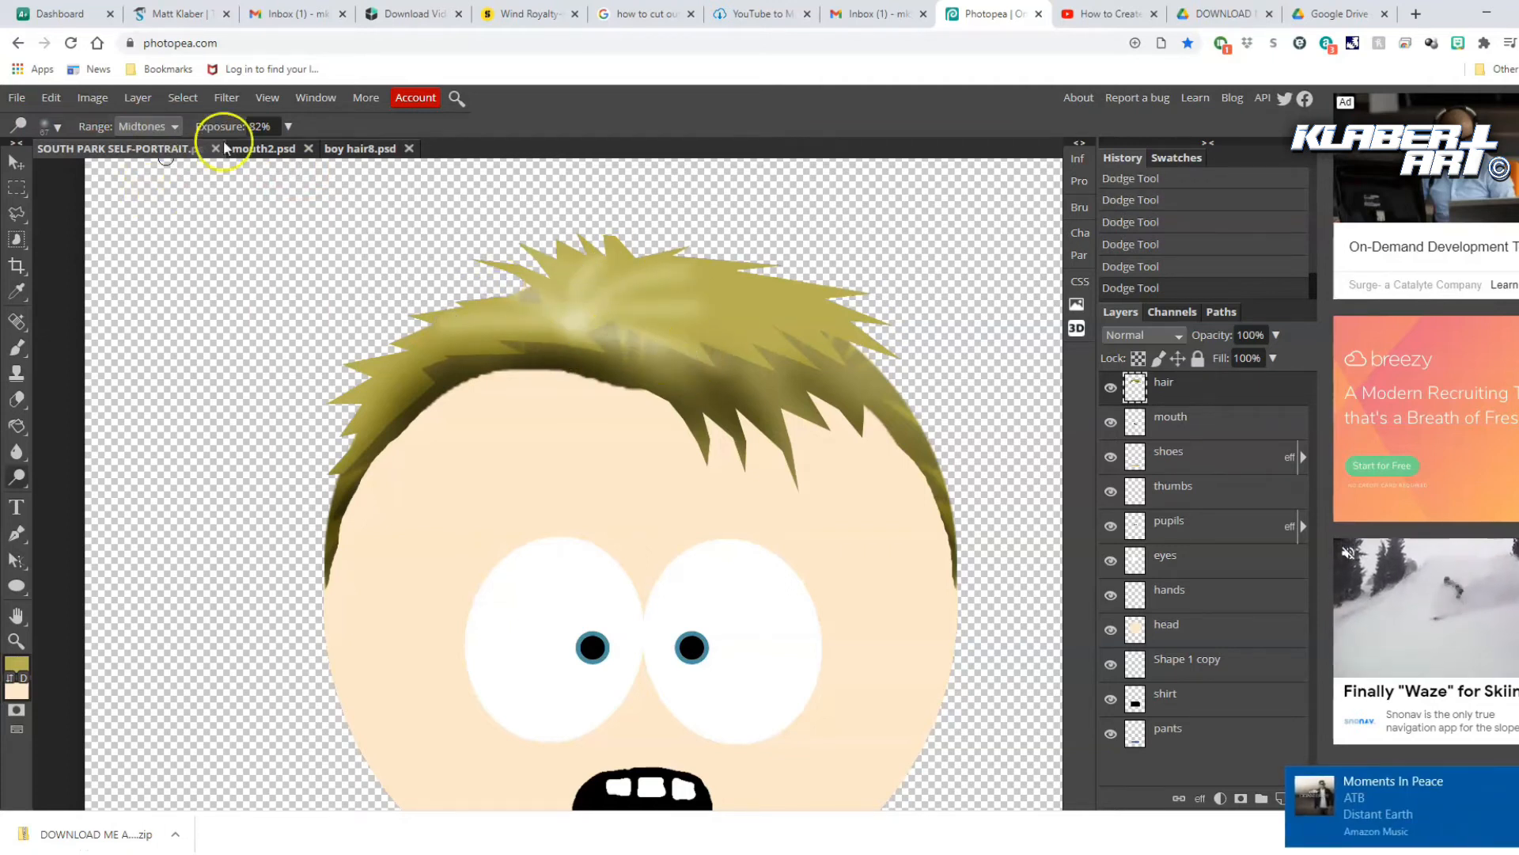
Lower the Dodge exposure to 33% and undo all the dodge strokes on the hair
left_click(286, 127)
left_click_drag(275, 150, 231, 151)
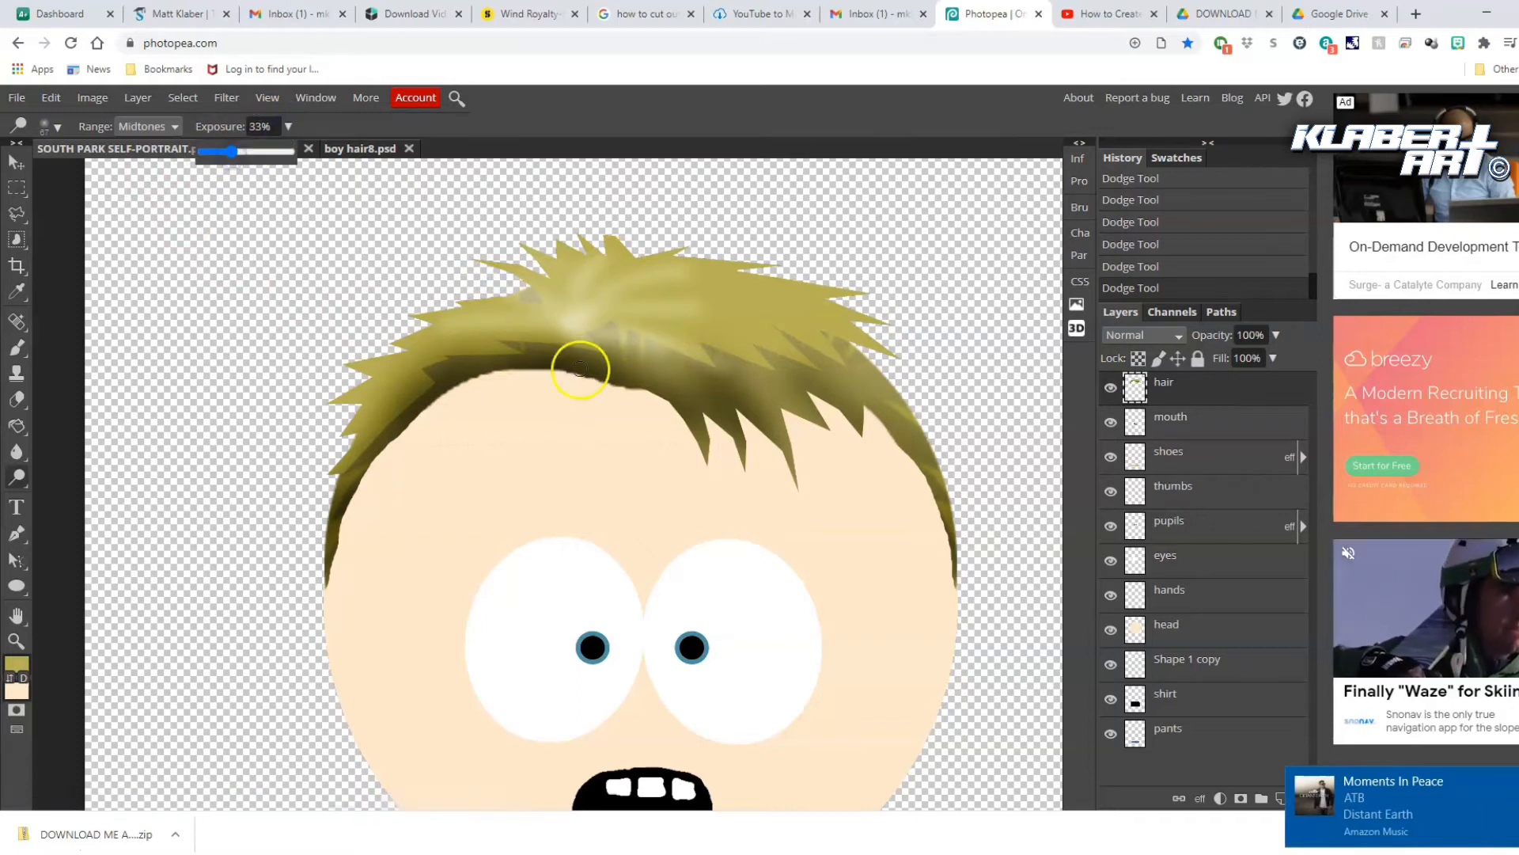
left_click(51, 97)
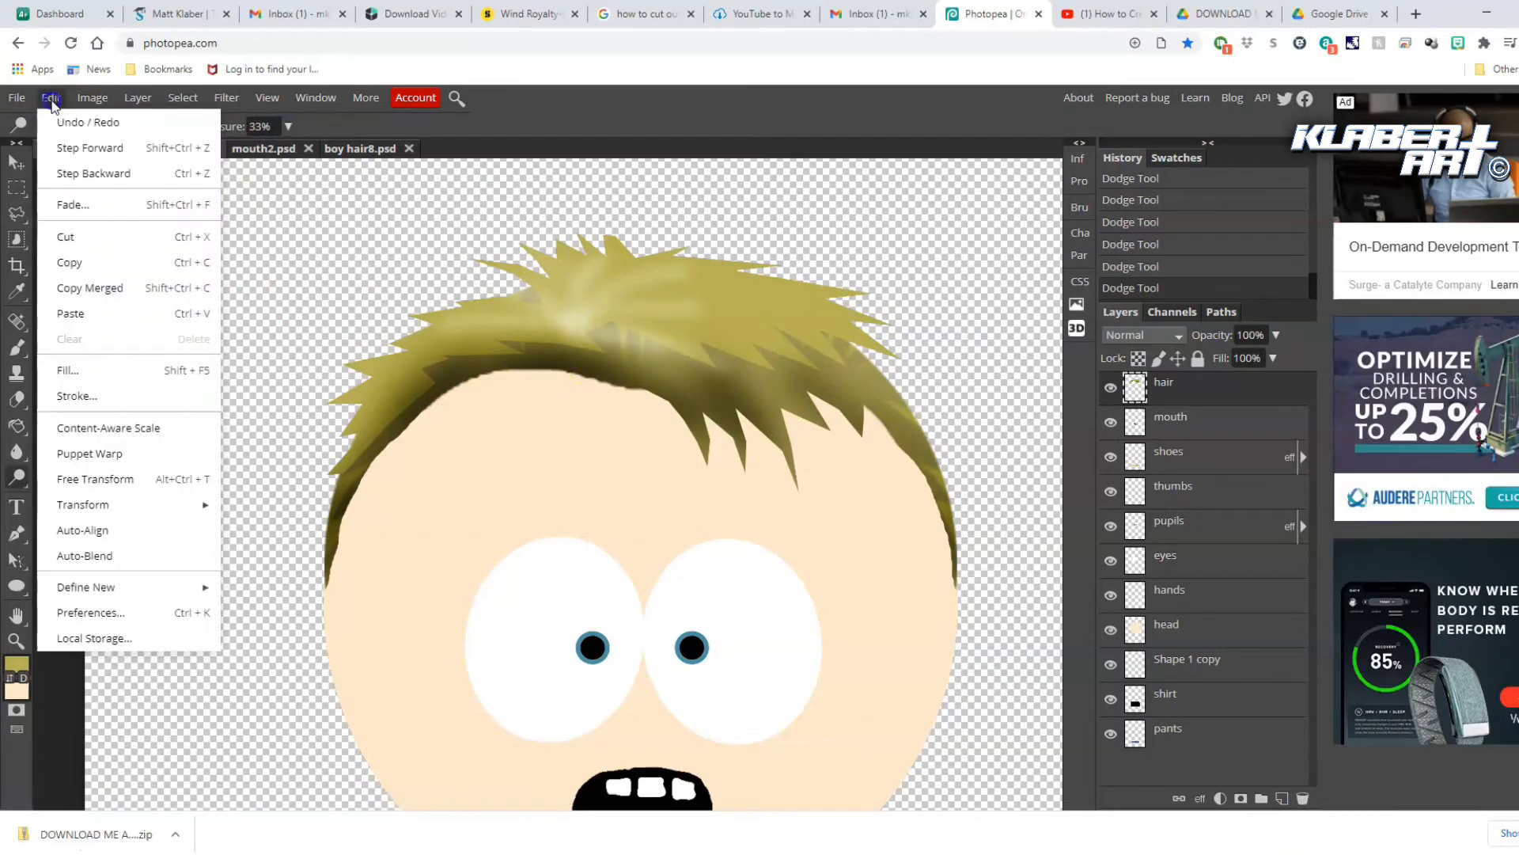
left_click(81, 172)
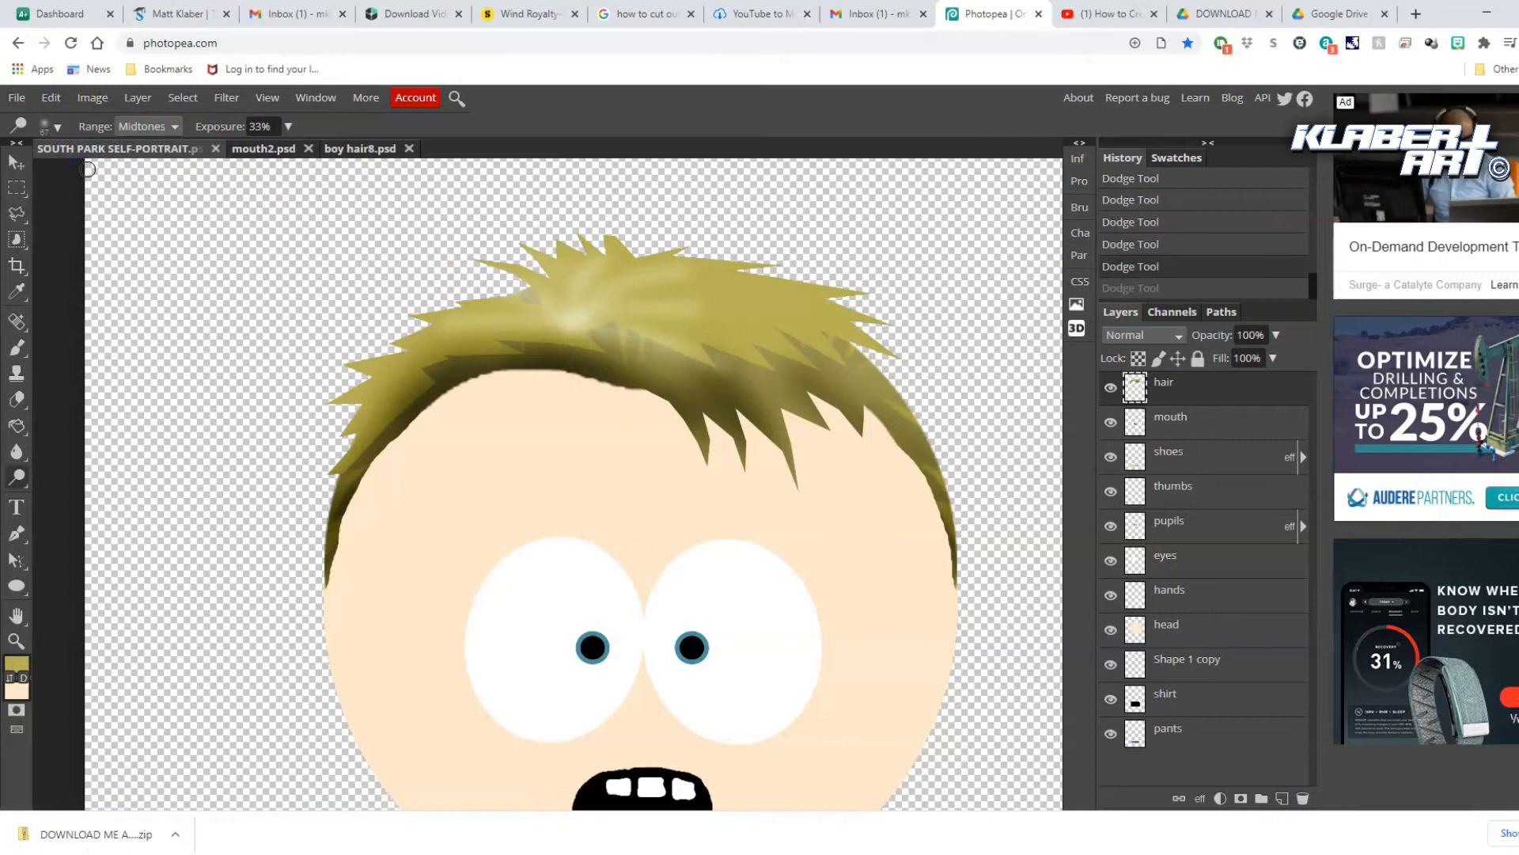
key("ctrl+alt+z")
key("ctrl+alt+z")
key("ctrl+alt+z")
key("ctrl+alt+z")
key("ctrl+alt+z")
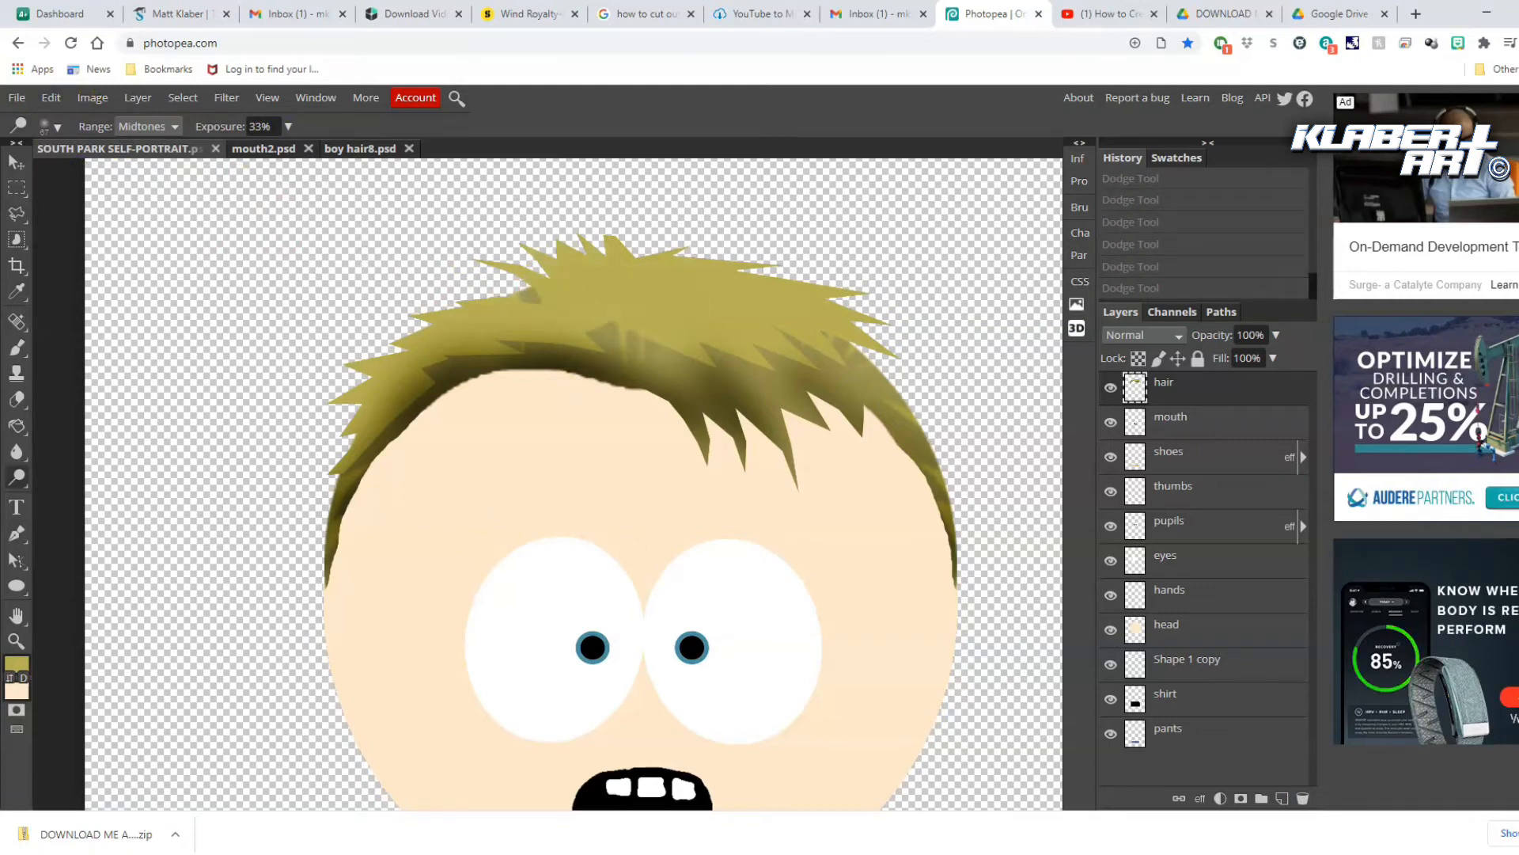
Hide the hair layer and fit the whole character in the view
scroll(526, 424, "down", 5)
scroll(722, 464, "up", 5)
scroll(926, 502, "down", 2)
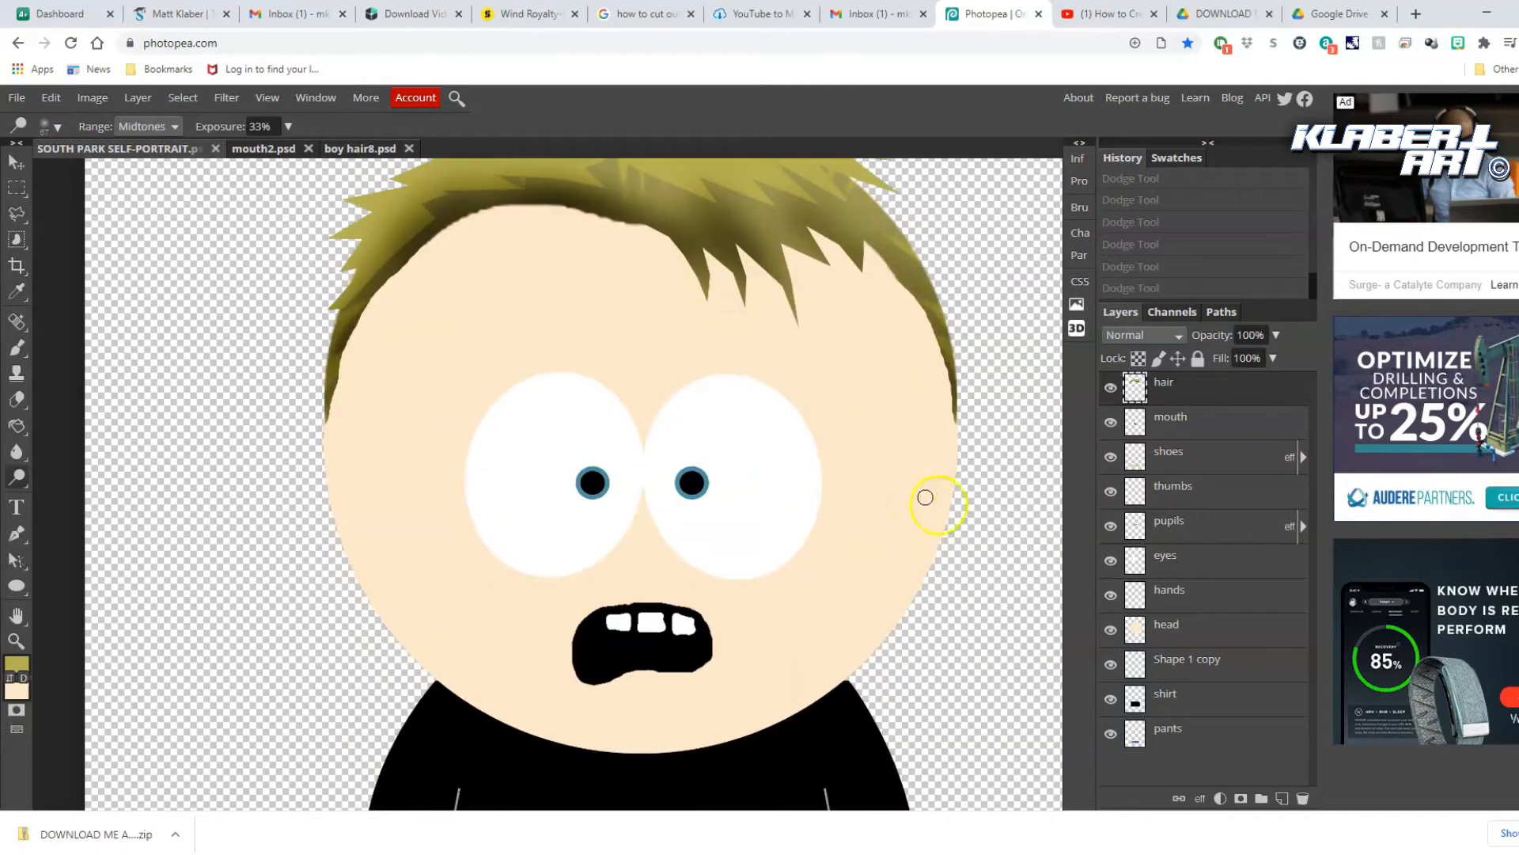
left_click(1110, 387)
scroll(509, 430, "up", 2)
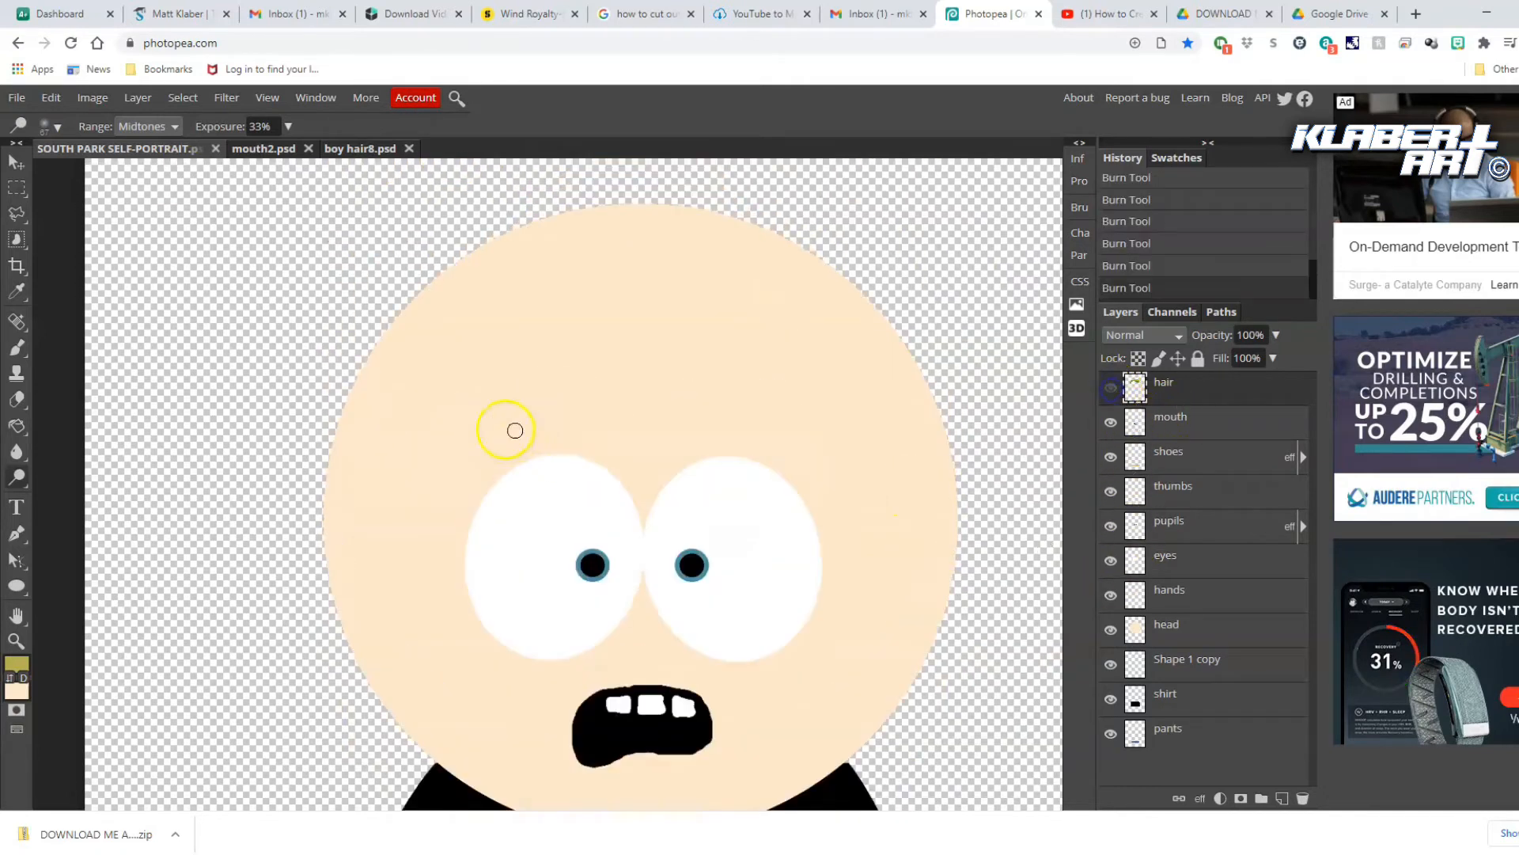
left_click(265, 98)
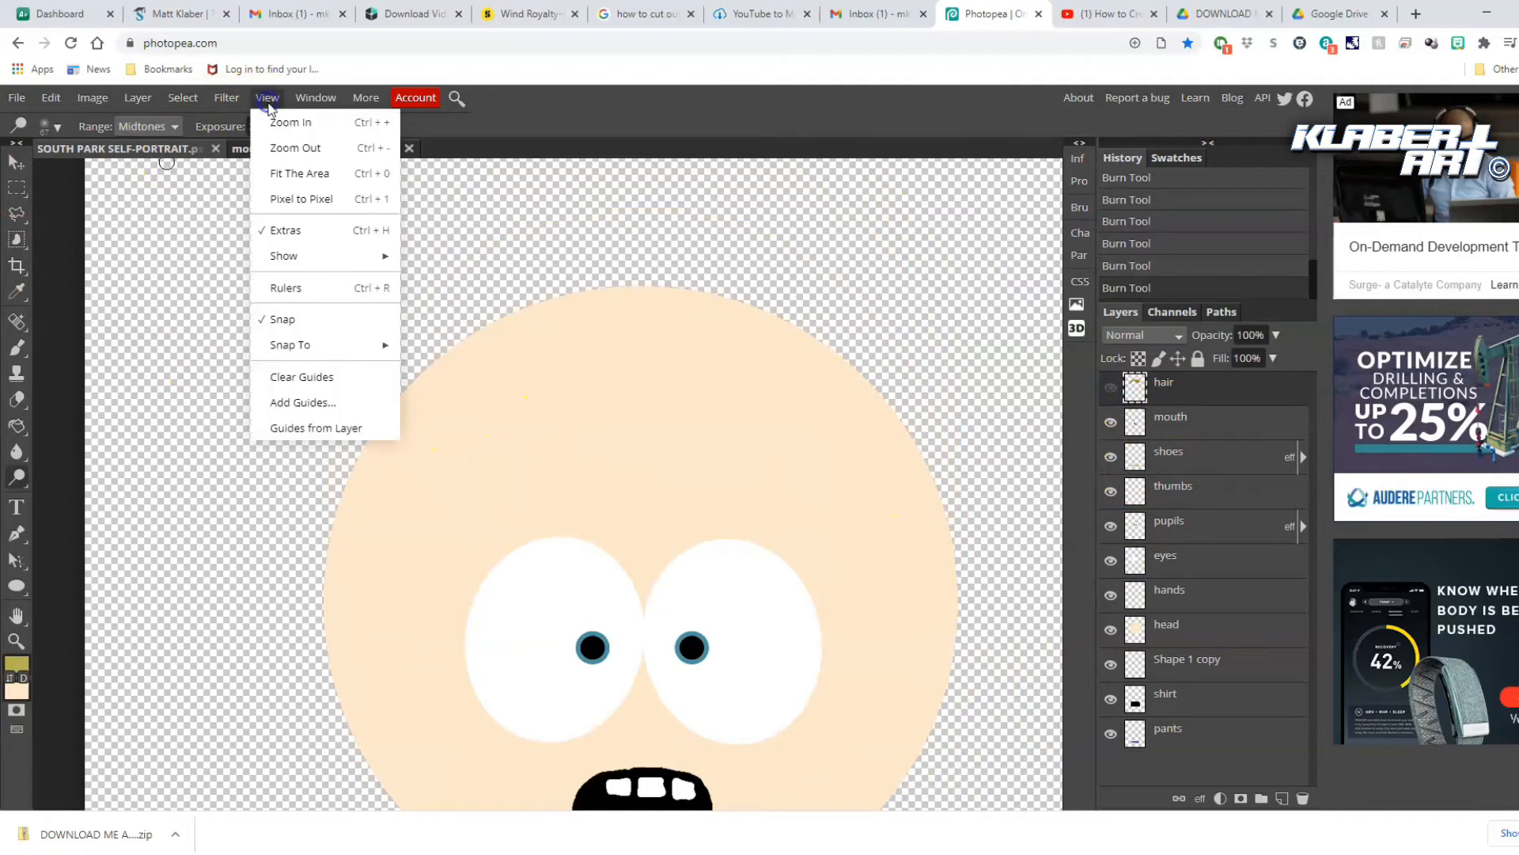
left_click(297, 169)
Open the file boy hair2 from the Boy Hair accessories folder
left_click(12, 99)
left_click(32, 144)
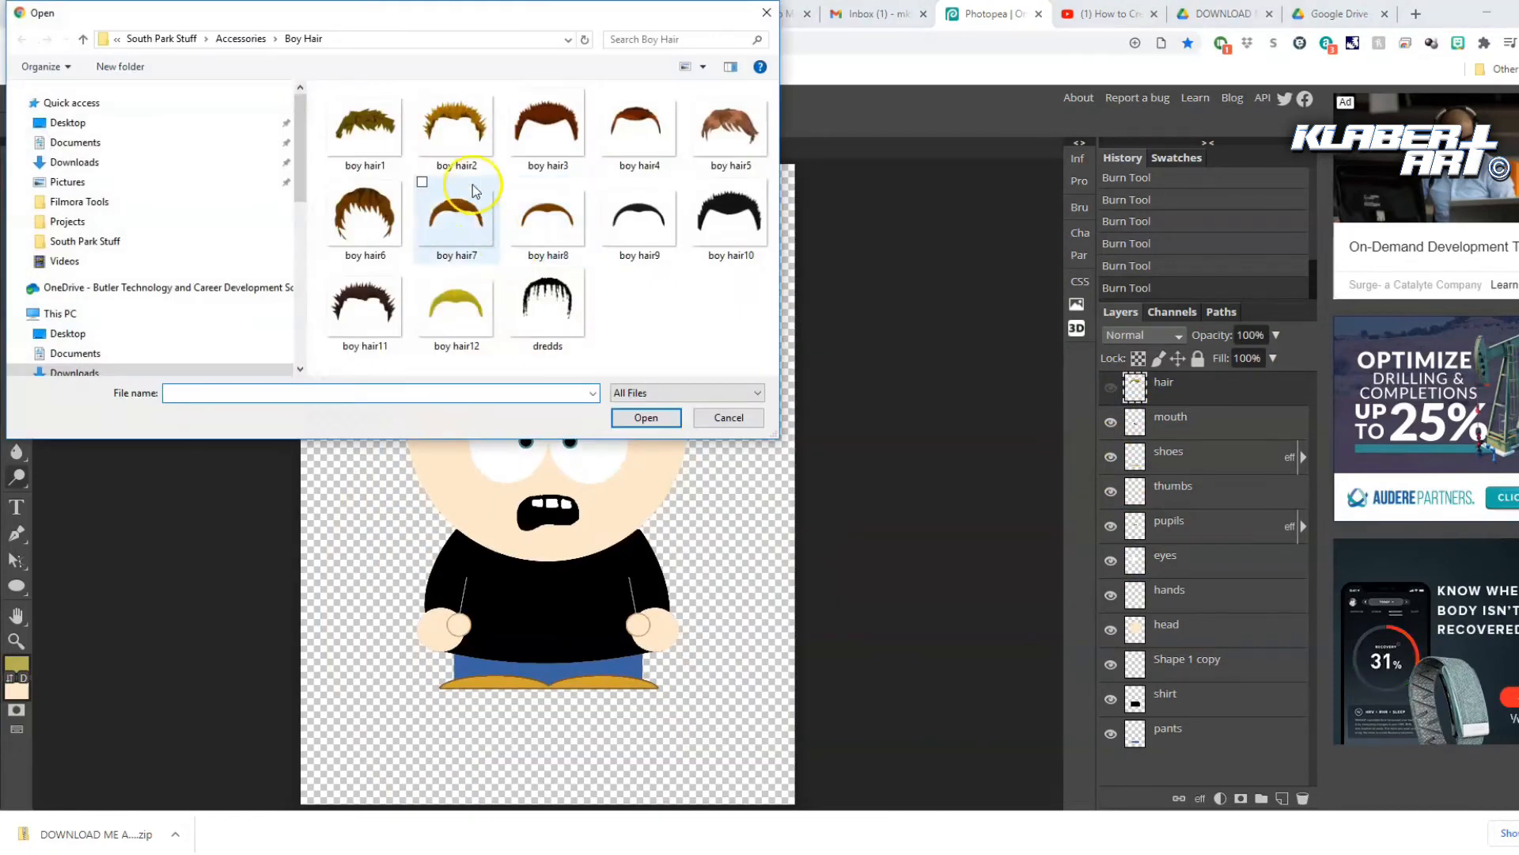
left_click(467, 151)
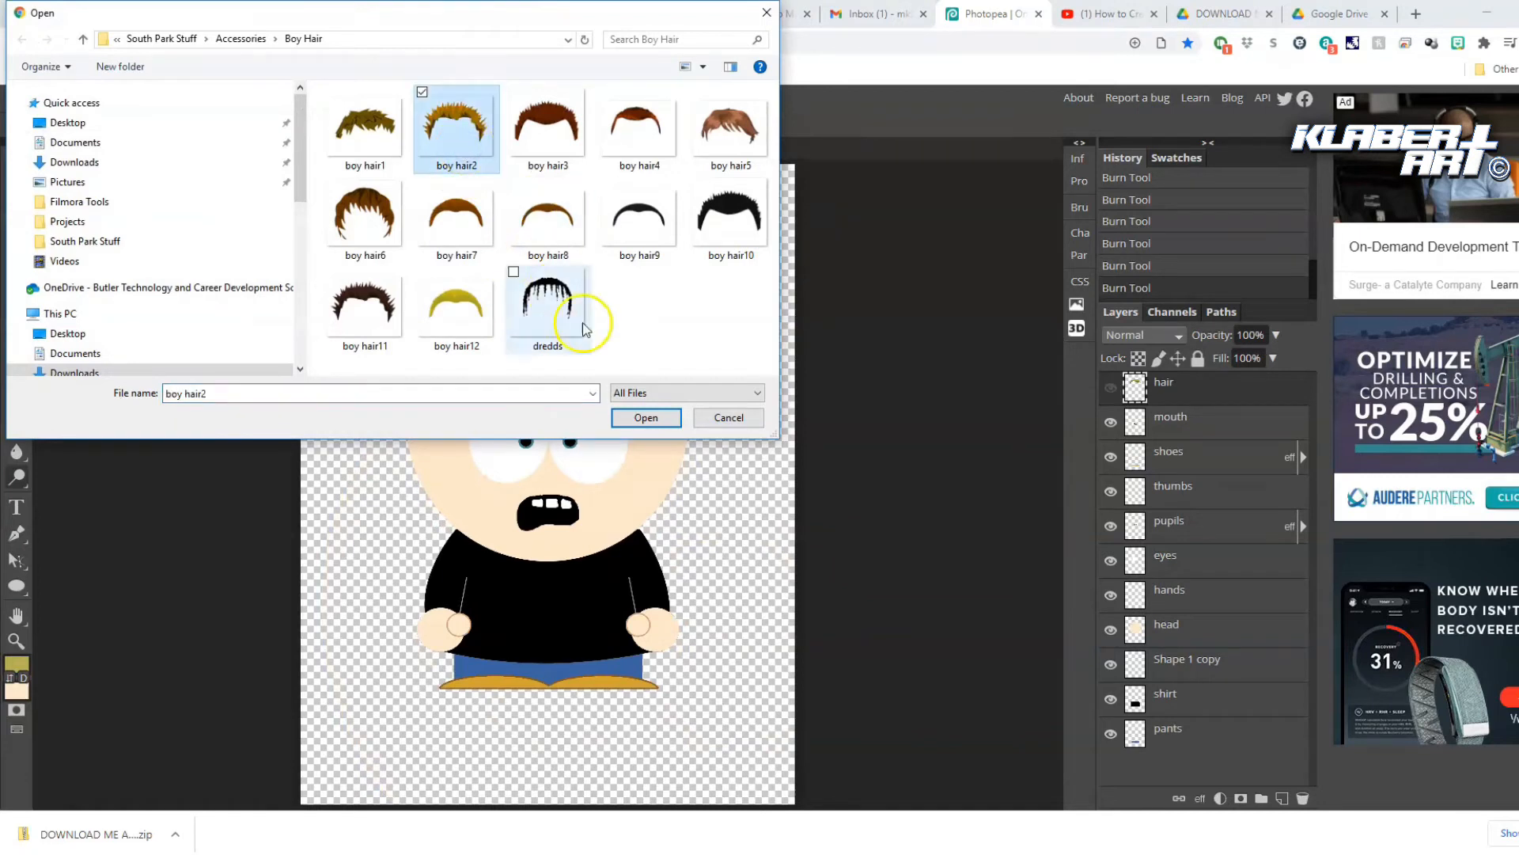
left_click(635, 414)
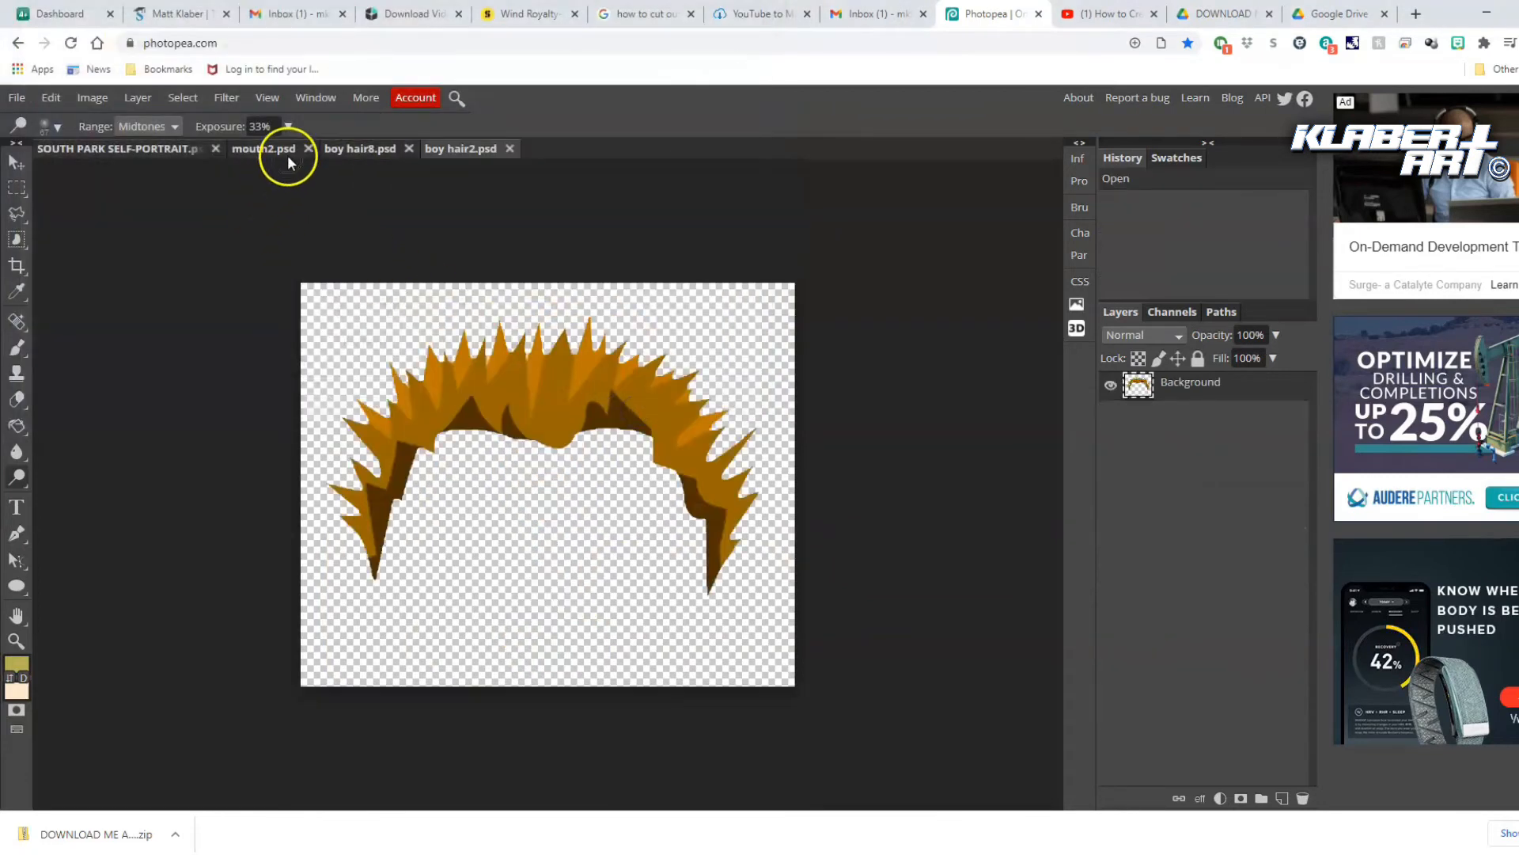
Close the boy hair8.psd and mouth2.psd documents
left_click(367, 150)
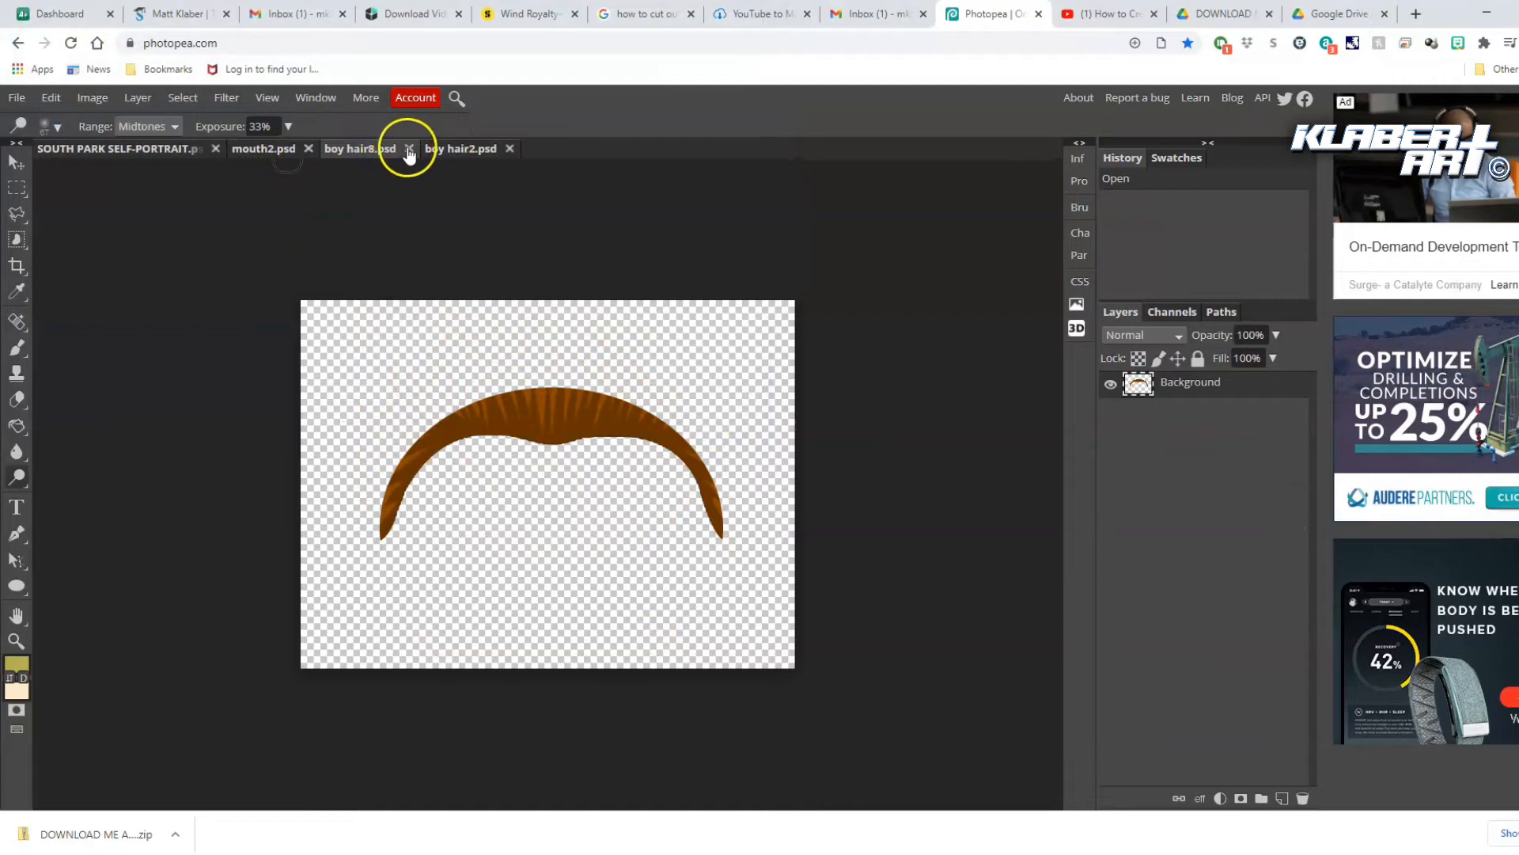
left_click(409, 149)
left_click(269, 149)
left_click(307, 150)
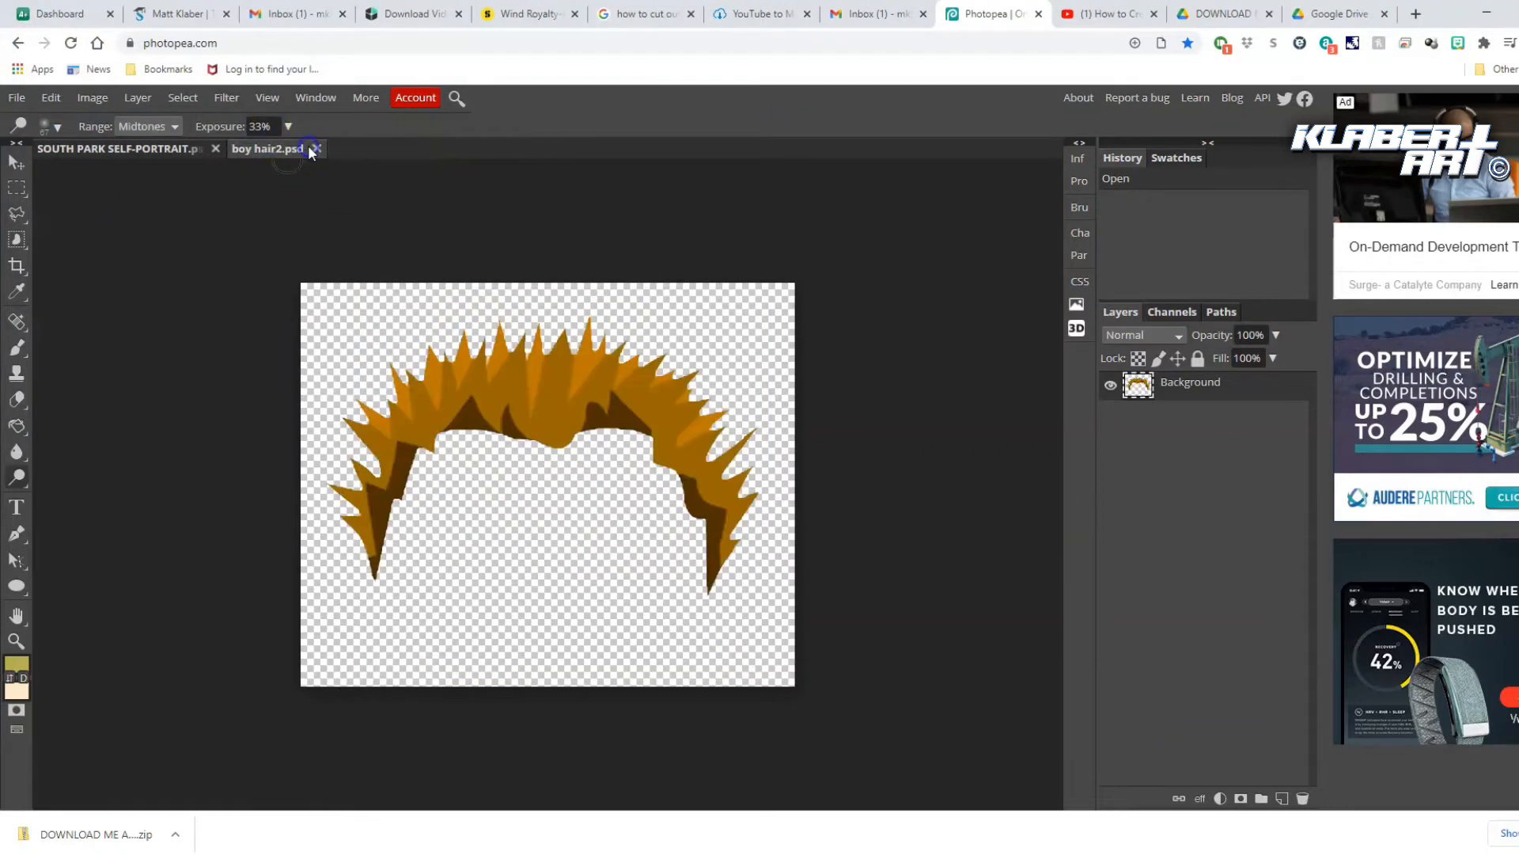
Copy the Background layer of boy hair2.psd into the South Park self-portrait document
left_click_drag(278, 146, 344, 157)
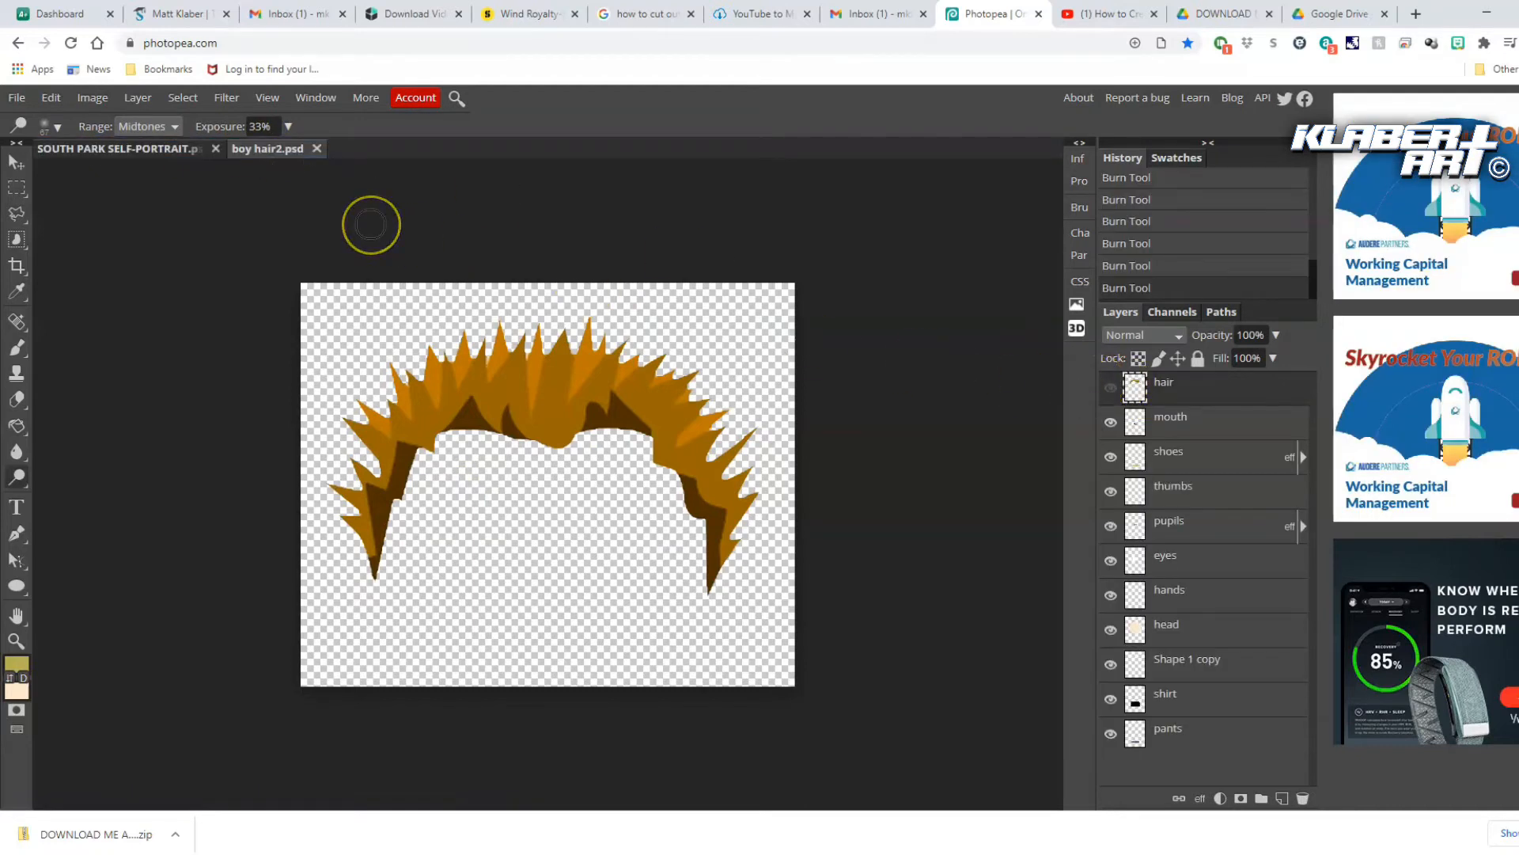
left_click(114, 149)
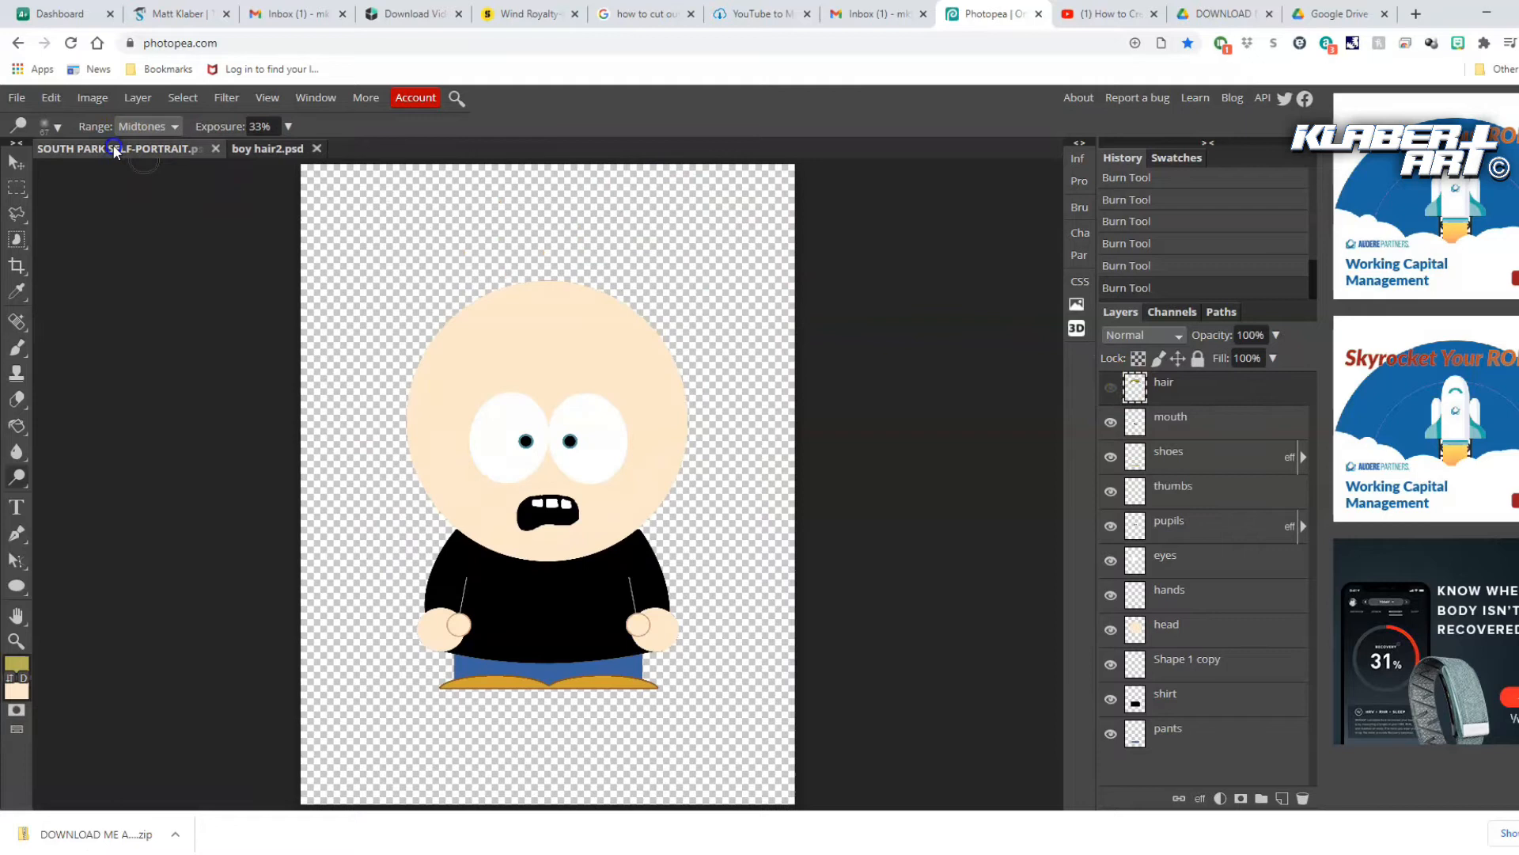
left_click(255, 149)
left_click_drag(1177, 396, 135, 156)
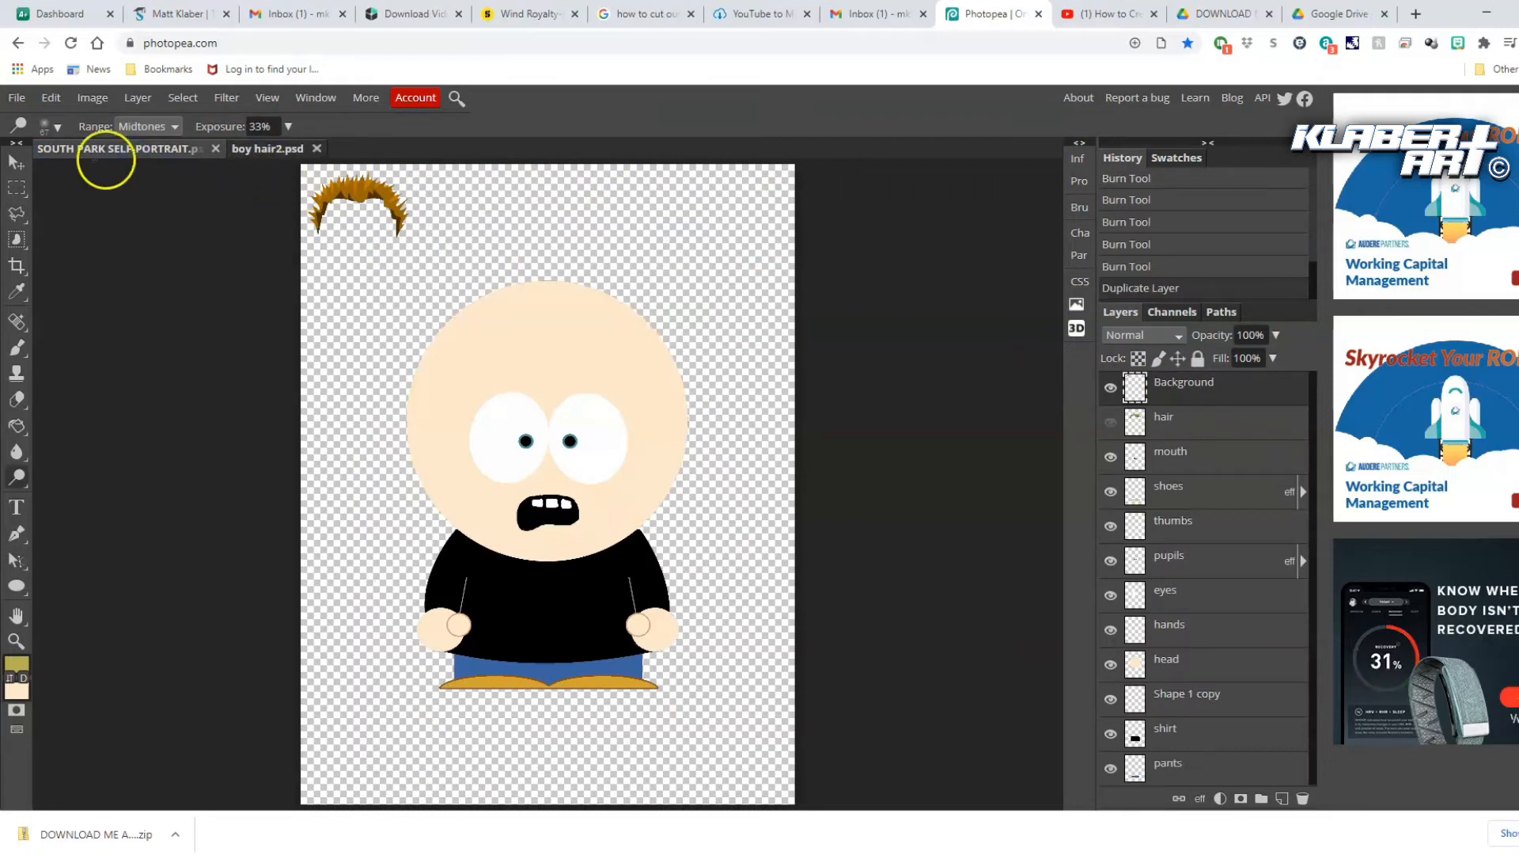
Free-transform the spiky hair into a beard: rotate it to about -178°, widen it to about 210% and place it along the chin
left_click(49, 96)
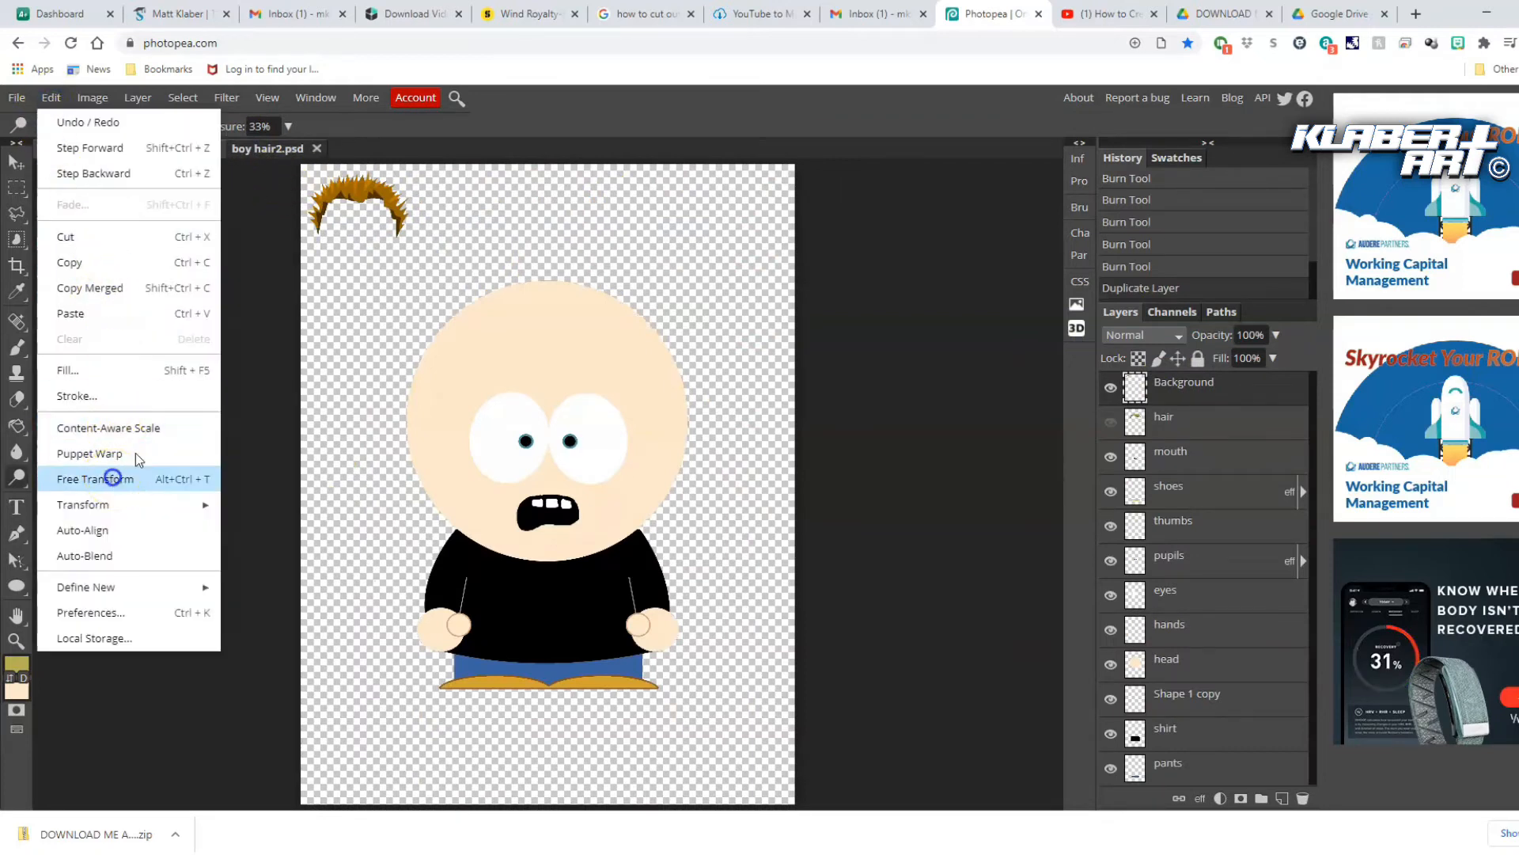
left_click(111, 478)
left_click_drag(411, 241, 190, 162)
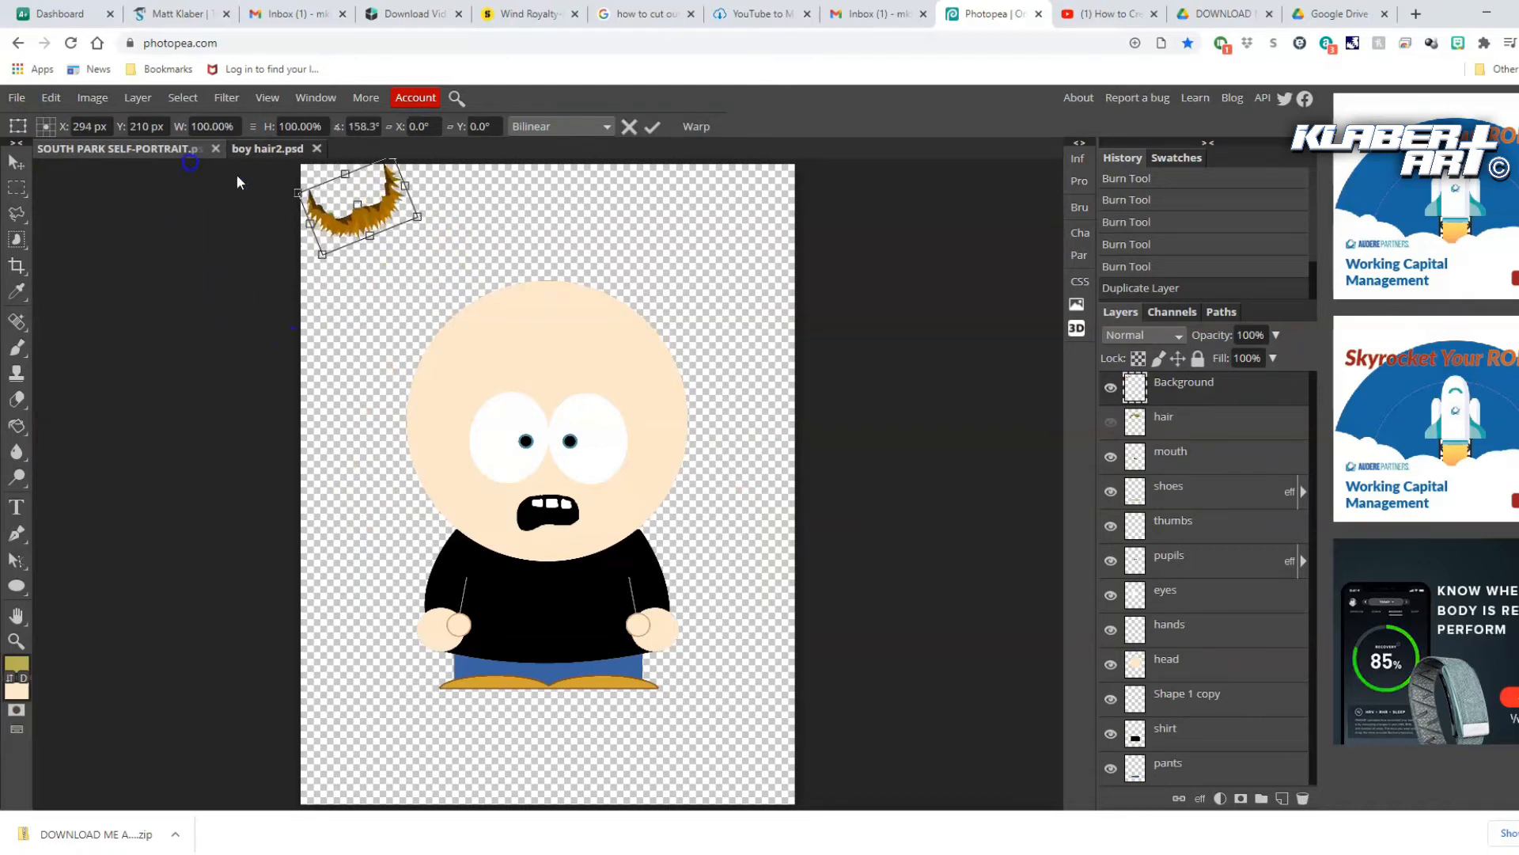
left_click_drag(389, 225, 607, 645)
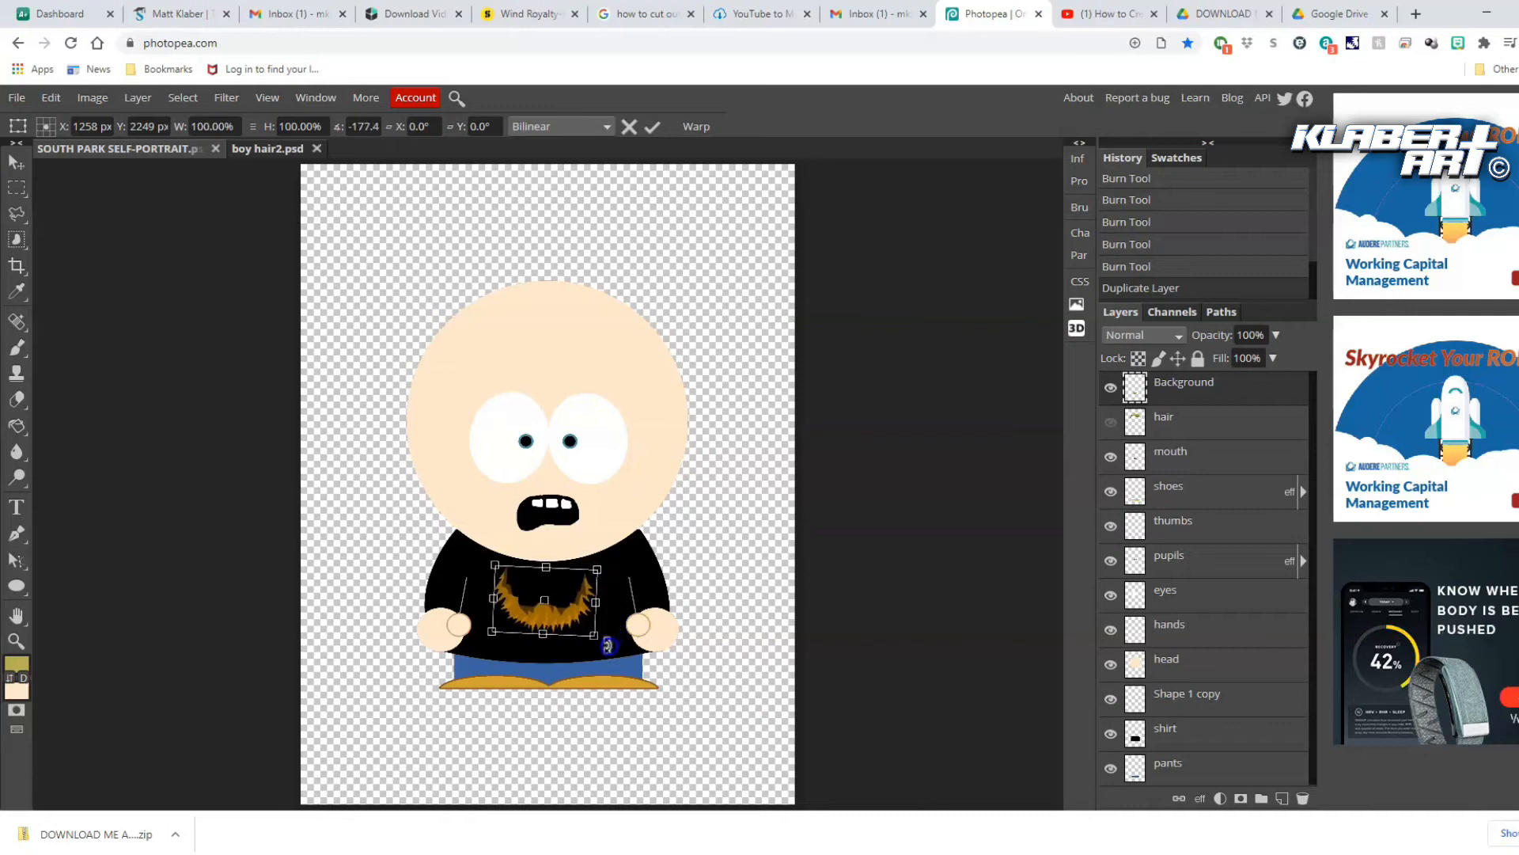
left_click_drag(493, 600, 425, 598)
left_click_drag(594, 602, 584, 552)
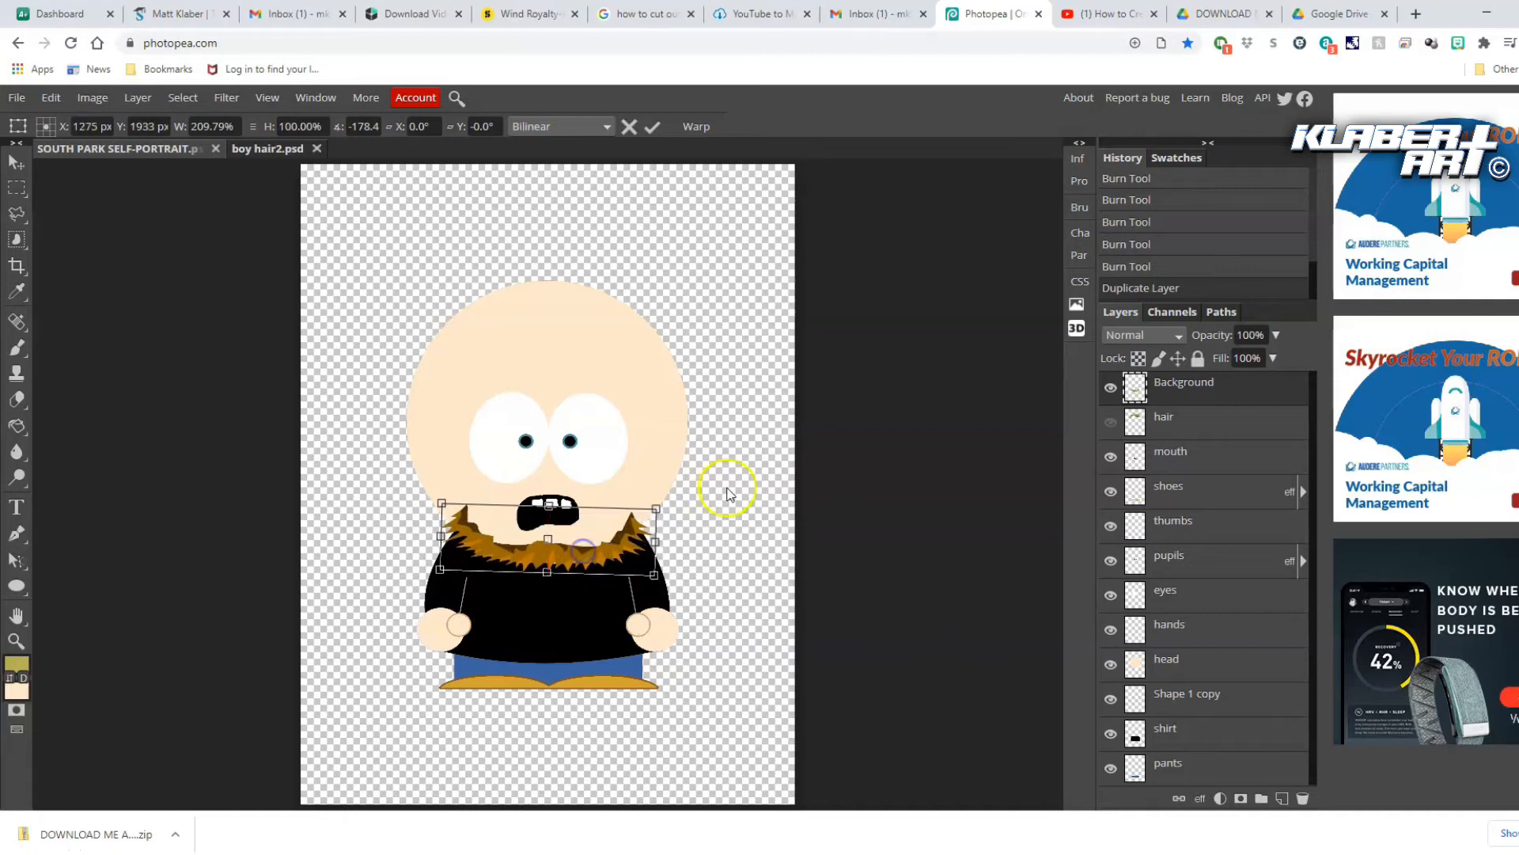
Warp the beard by pulling its two upper corners inward and up to the sides of the mouth
left_click(53, 97)
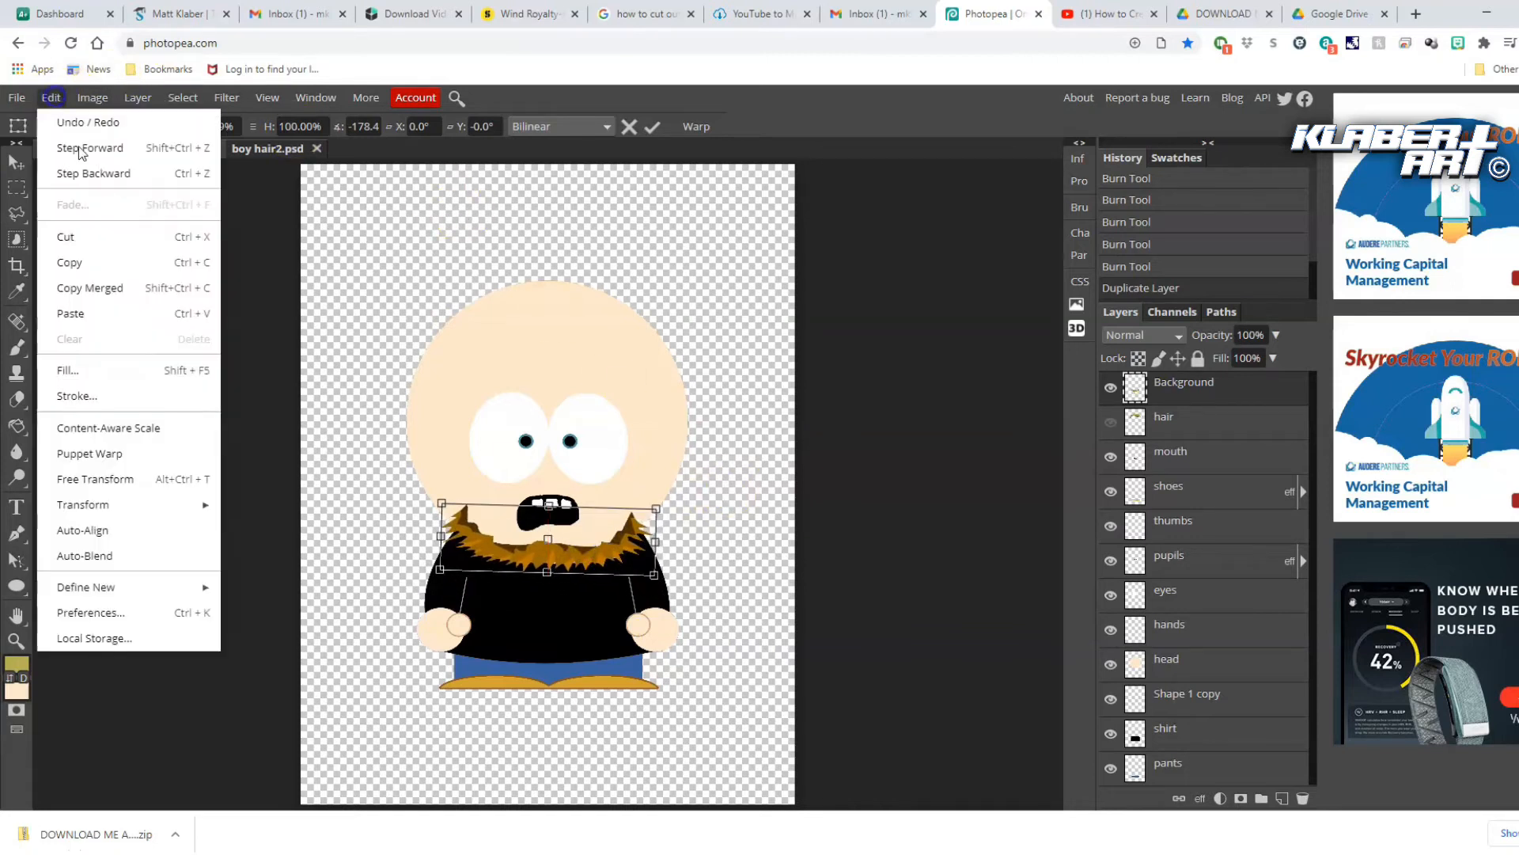
mouse_move(119, 504)
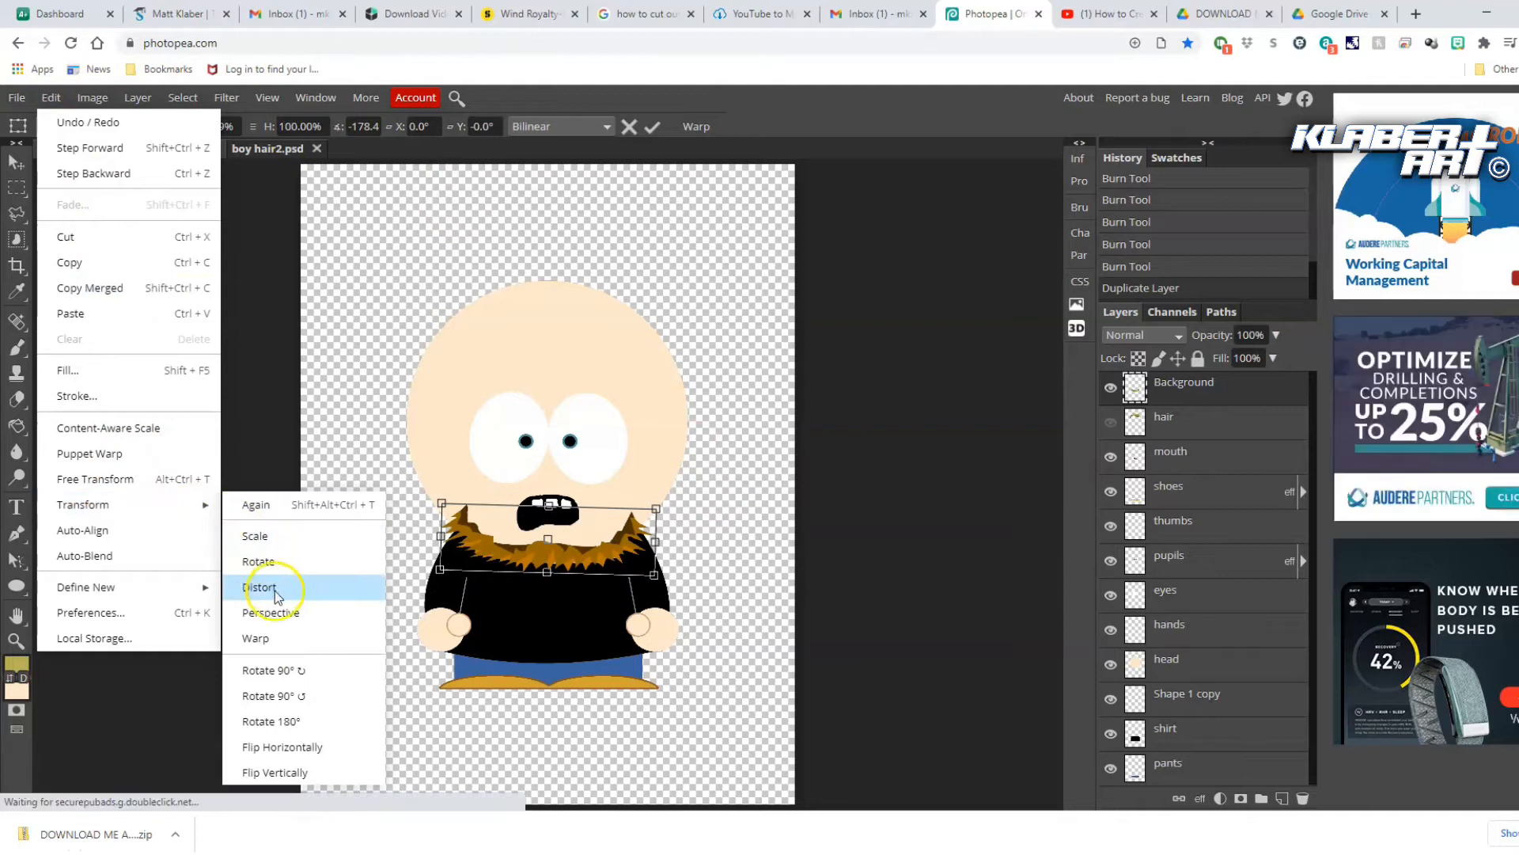
left_click(279, 634)
left_click_drag(443, 503, 527, 490)
left_click_drag(655, 505, 563, 482)
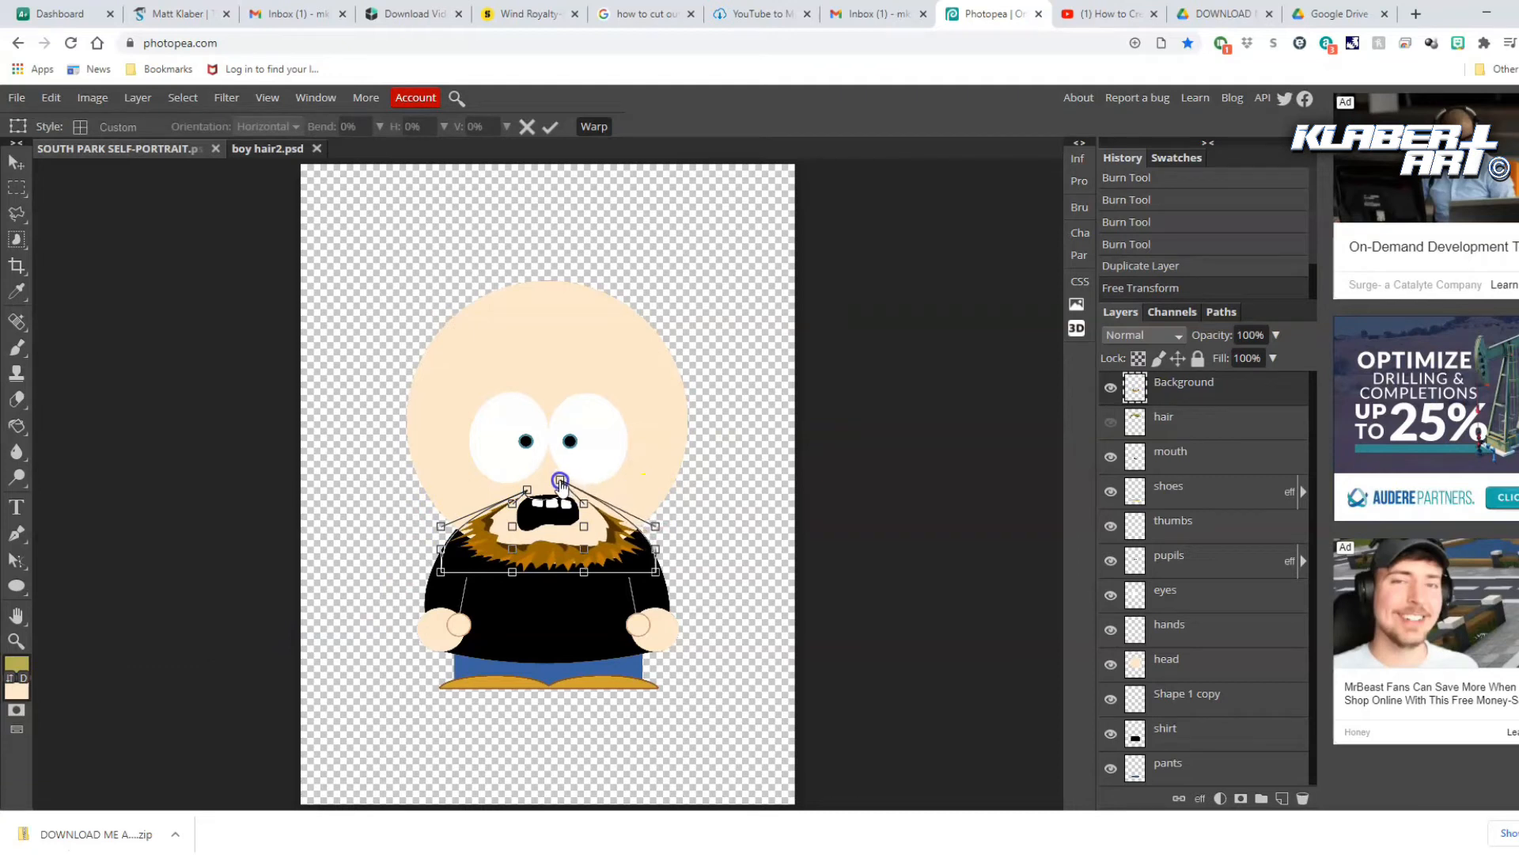
Bulge the beard's lower edge downward, raise its inner warp points toward the mouth, and apply the warp
left_click(550, 538)
left_click(513, 571)
left_click_drag(513, 585, 582, 595)
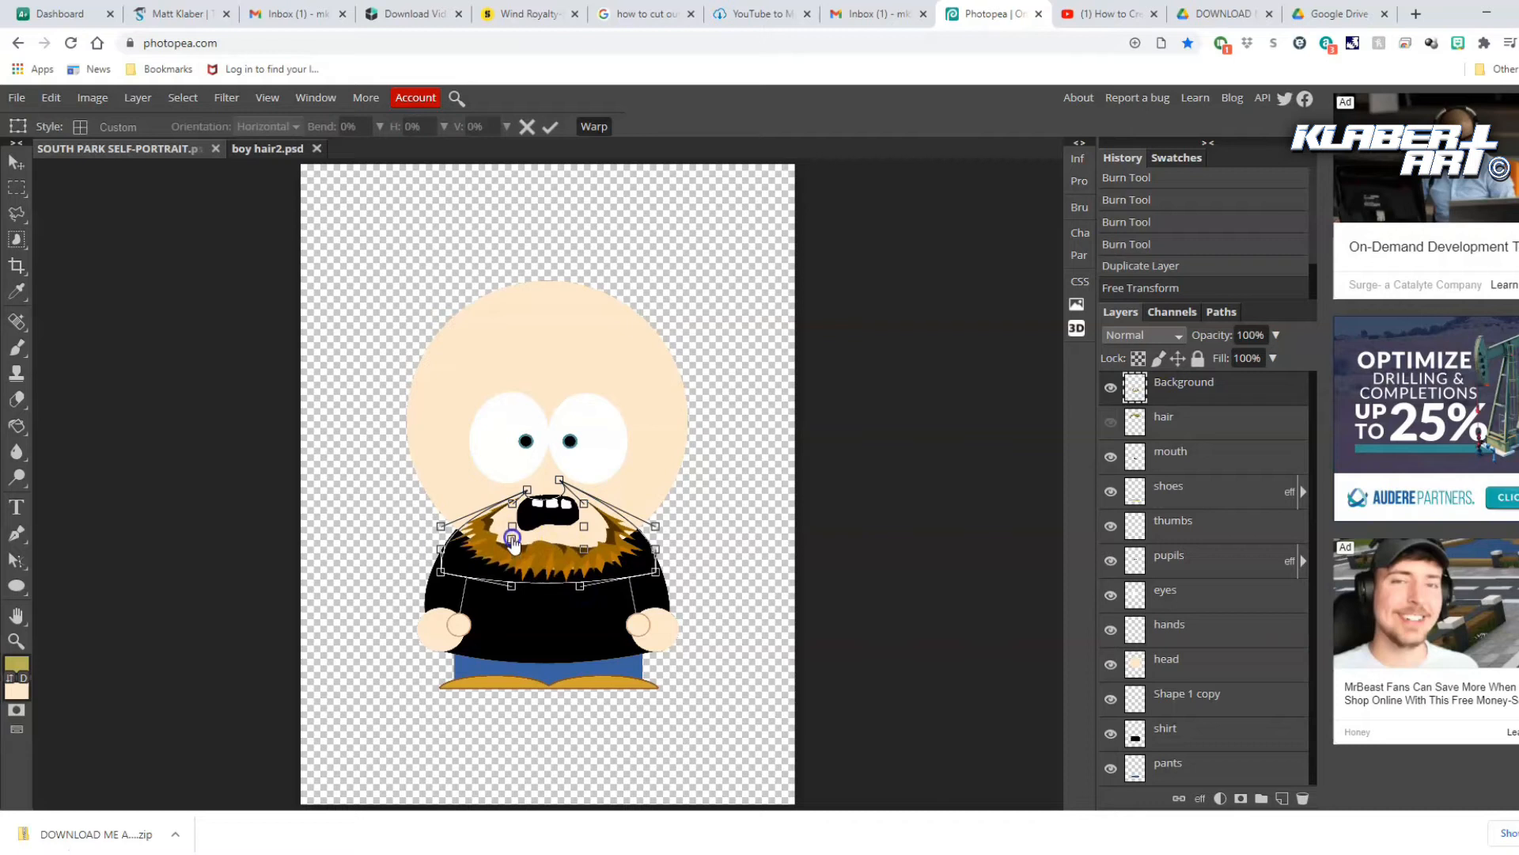
left_click(587, 554)
left_click_drag(586, 554, 586, 532)
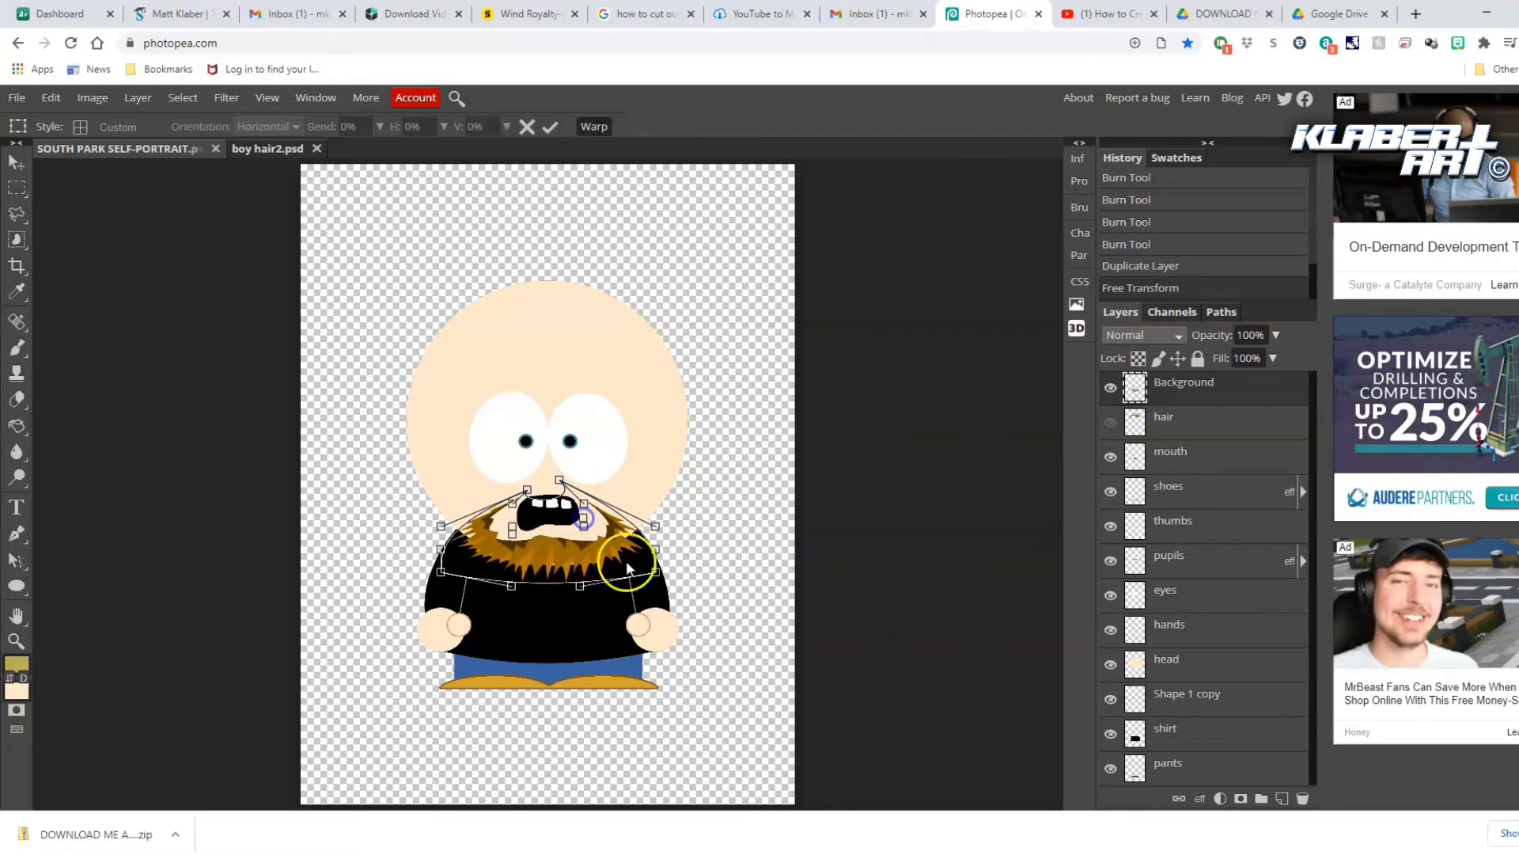
left_click(15, 162)
left_click(528, 350)
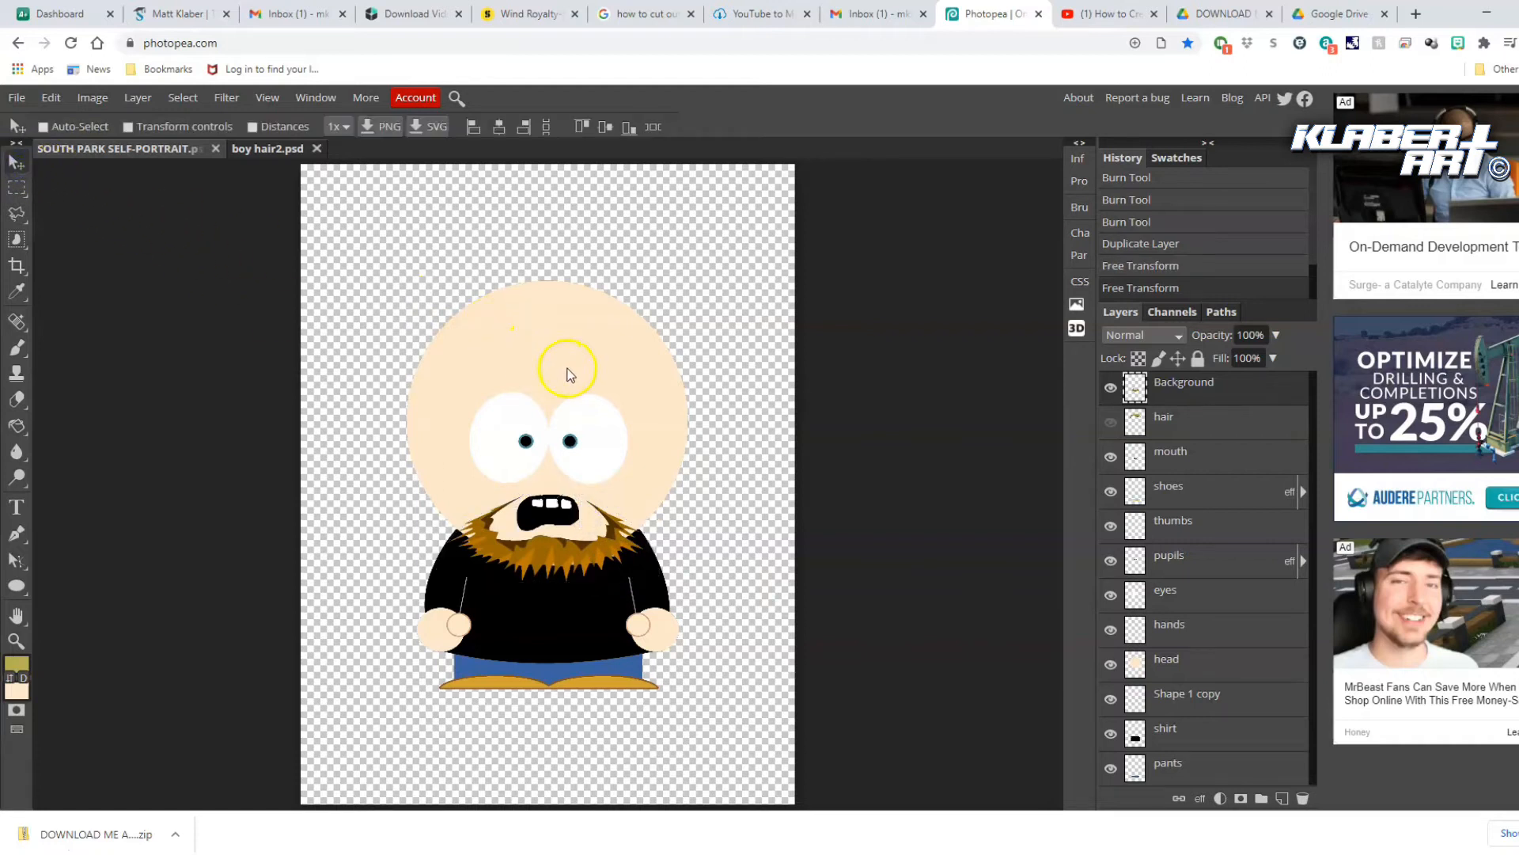
Lasso the small gaps between the beard's spikes along its lower edge, adding each one to a single combined selection
left_click(17, 641)
left_click(561, 575)
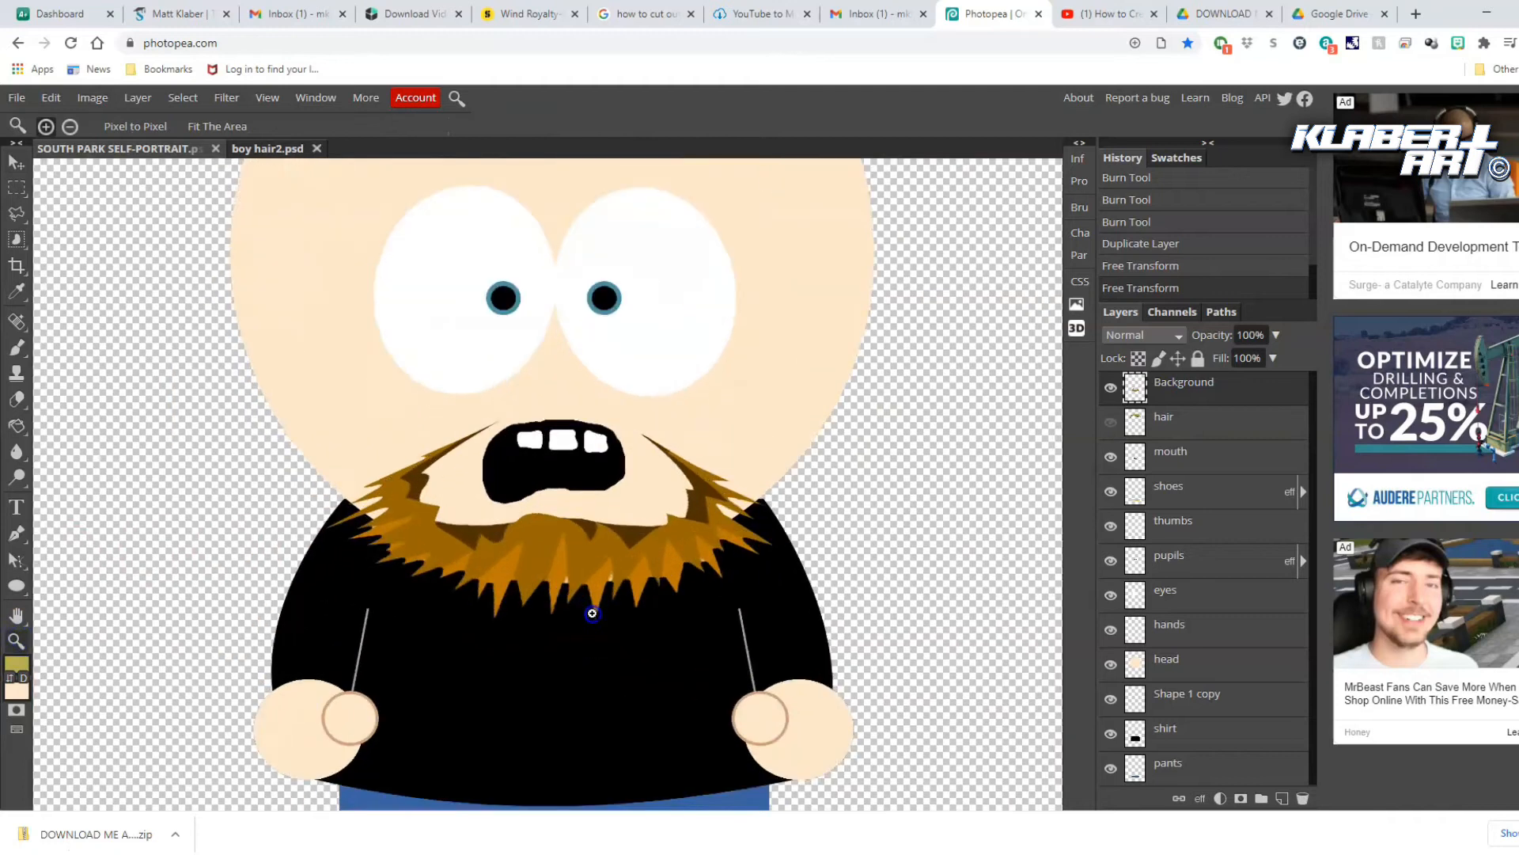
left_click(561, 575)
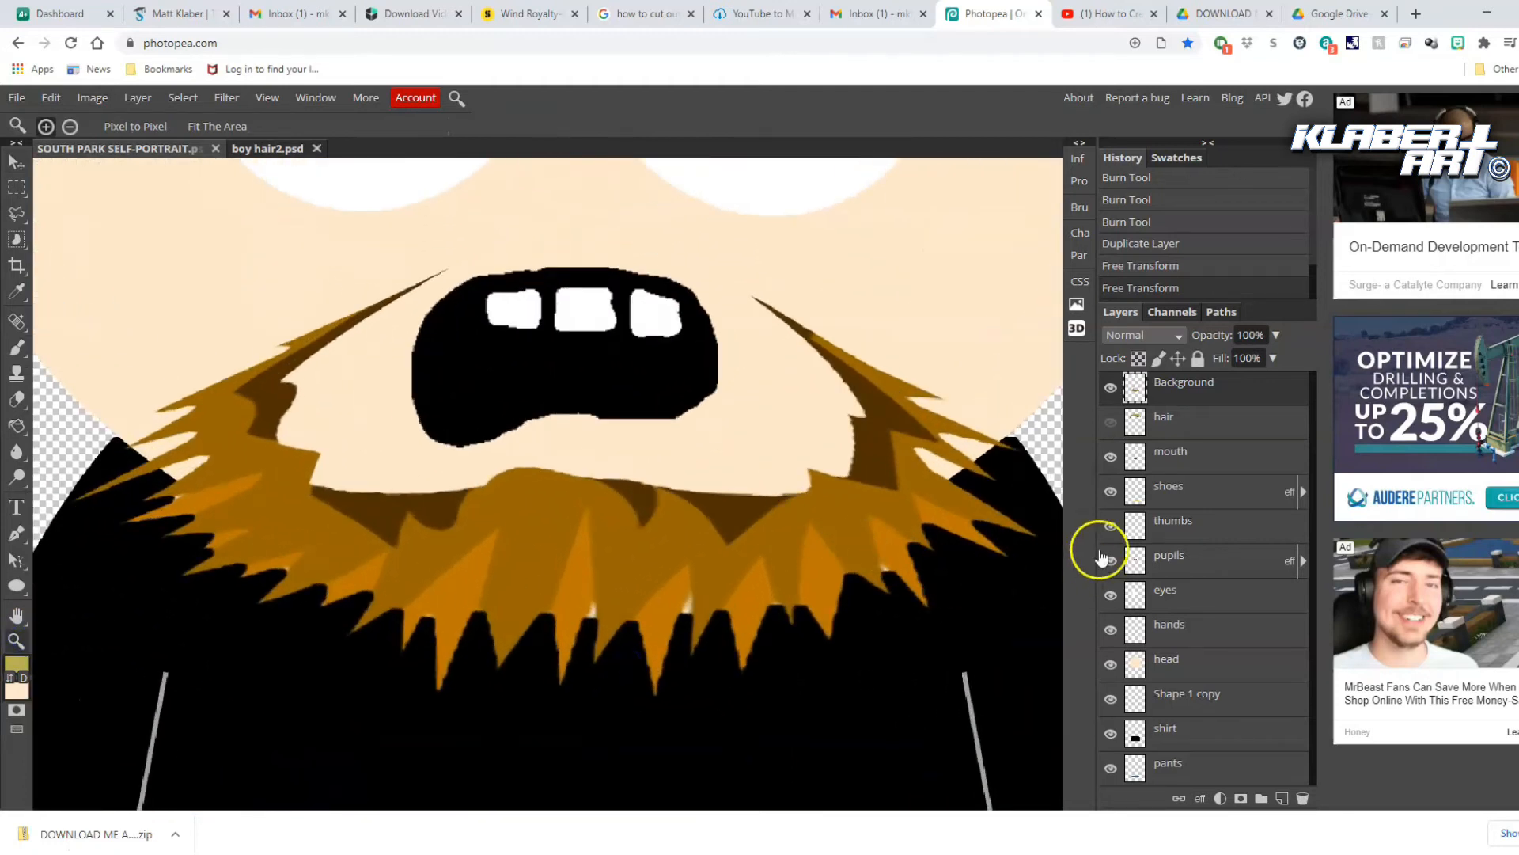
left_click(15, 214)
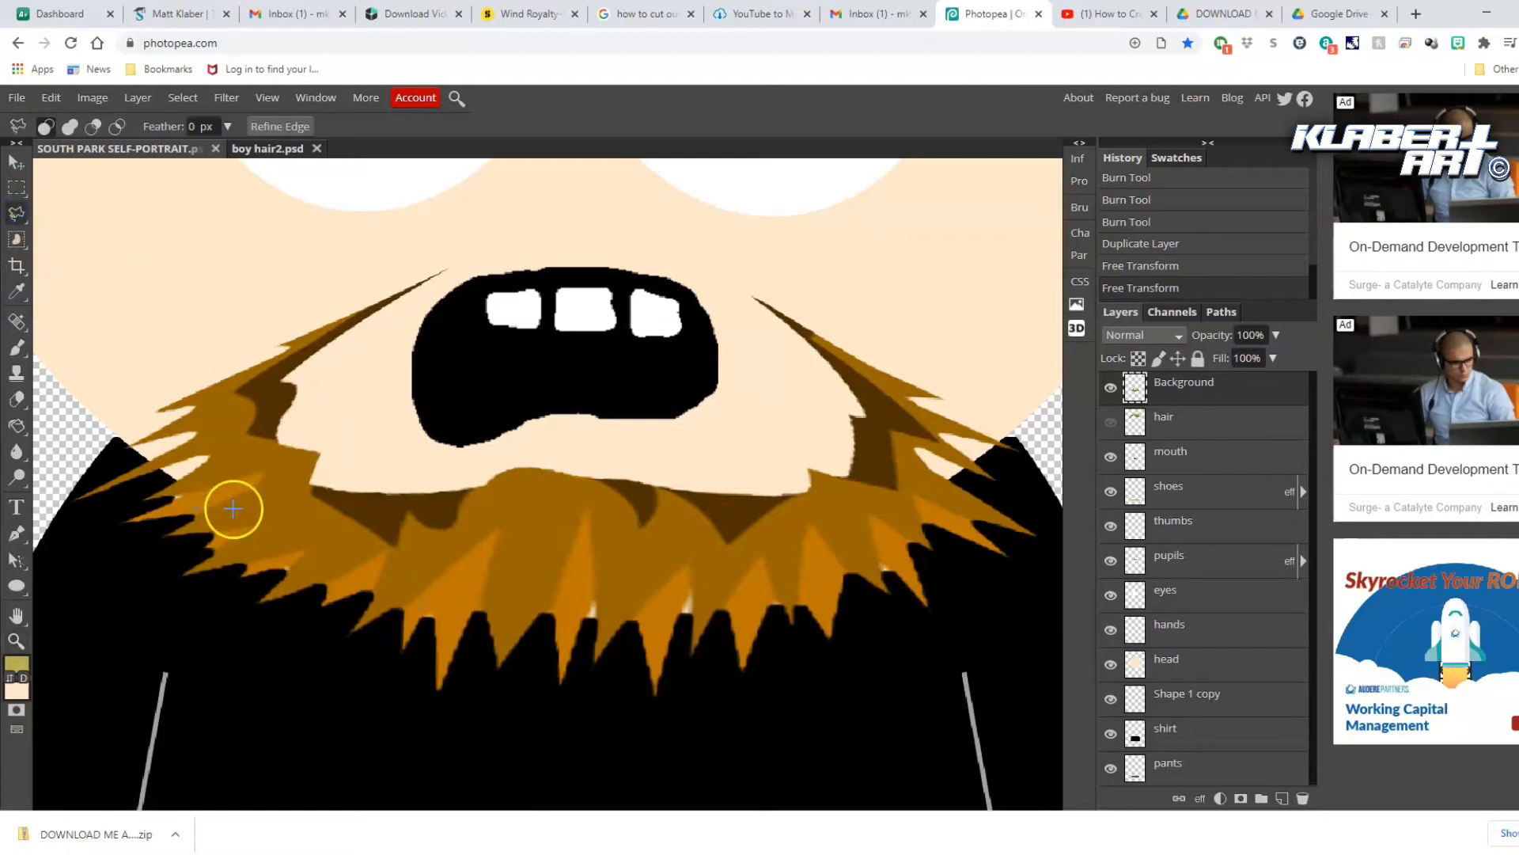
mouse_move(208, 450)
left_mouse_down()
mouse_move(161, 499)
mouse_move(227, 477)
left_mouse_up()
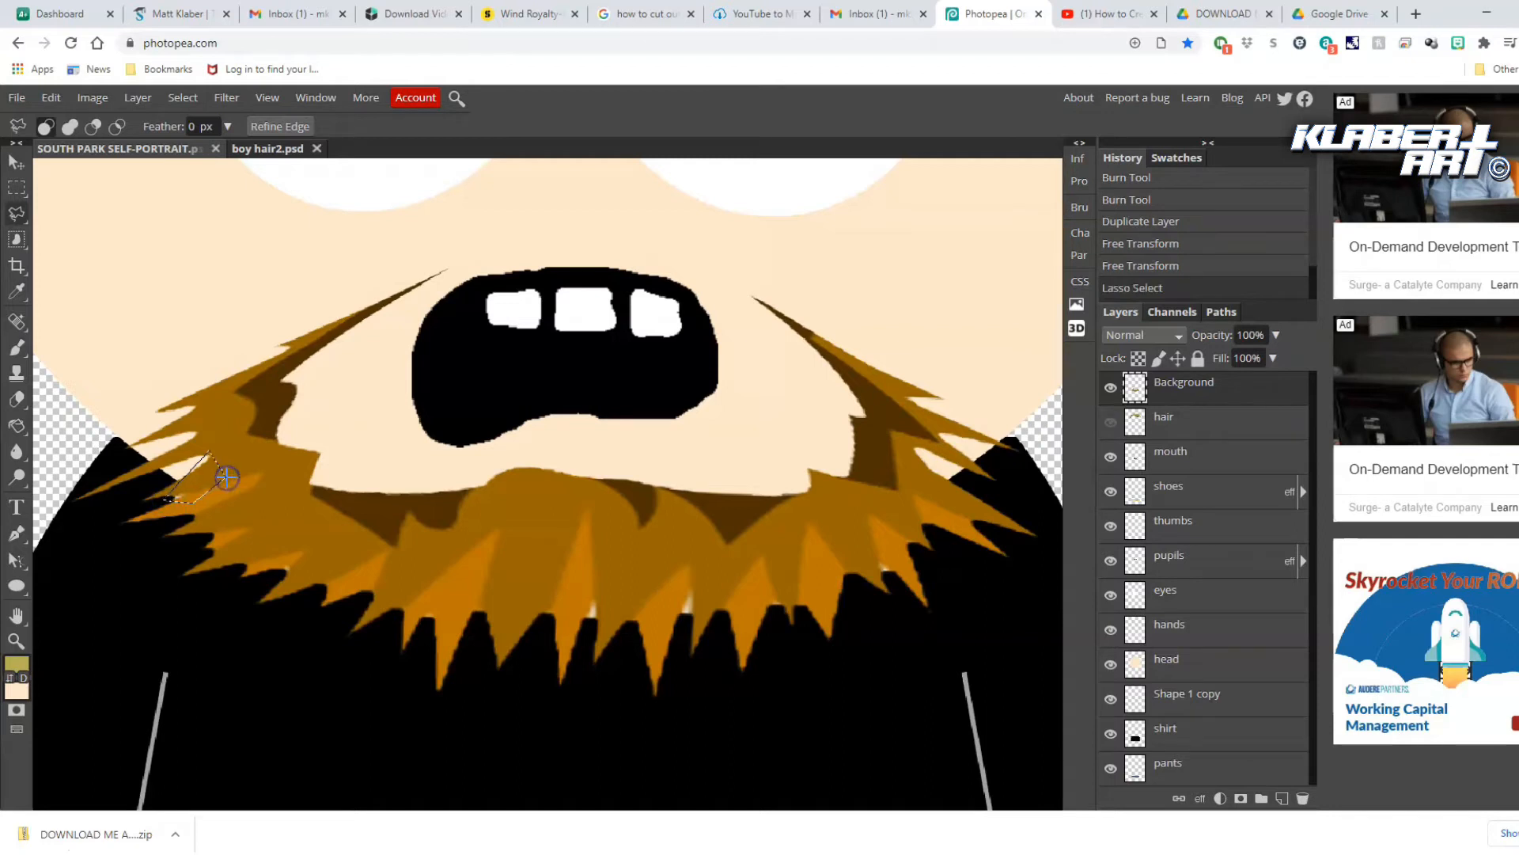
left_click(91, 130)
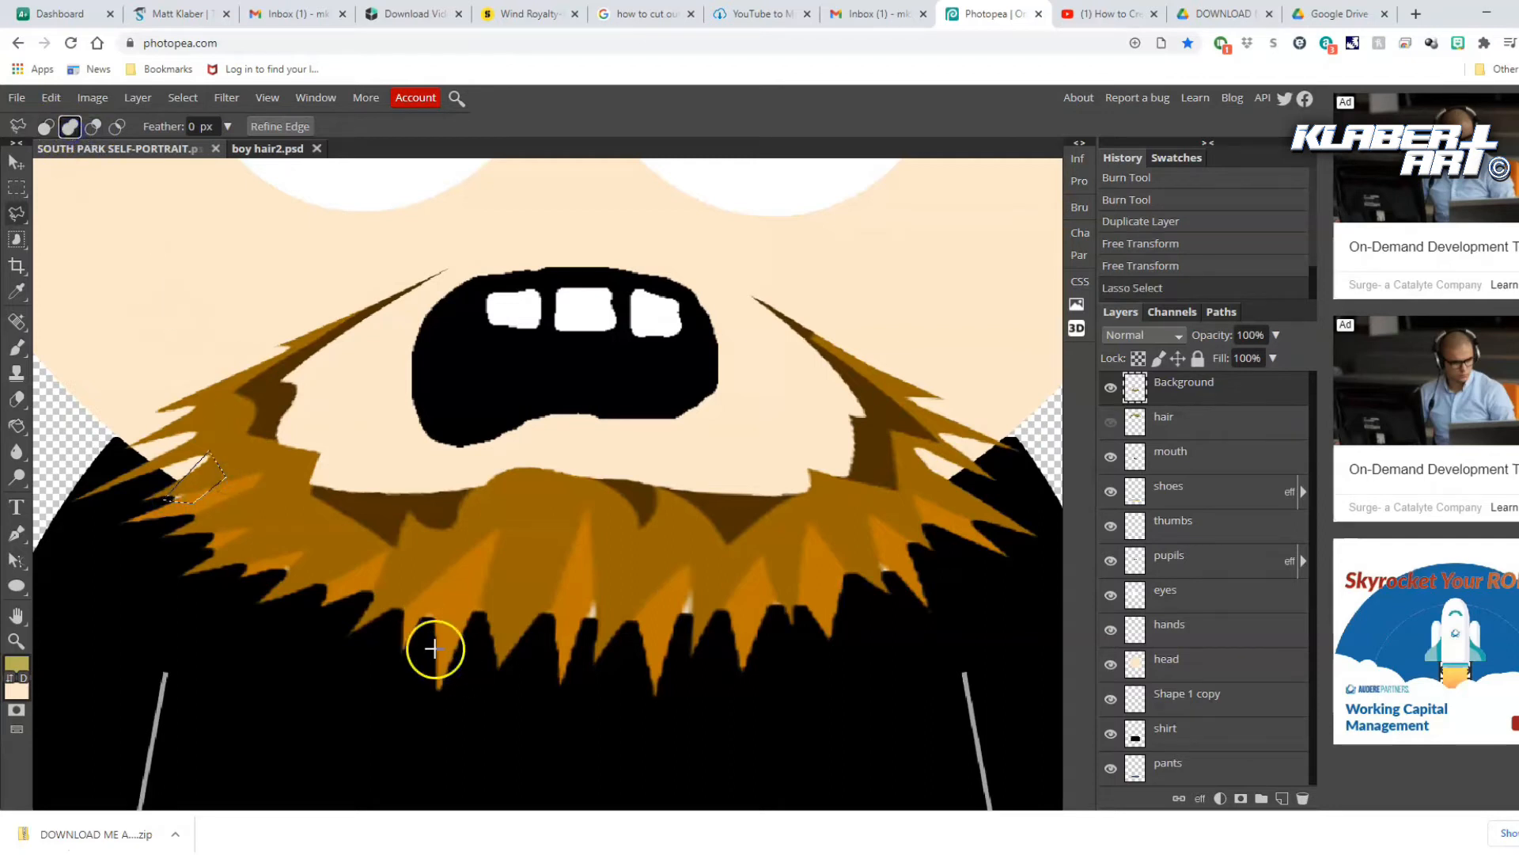
mouse_move(309, 543)
left_mouse_down()
mouse_move(257, 579)
mouse_move(314, 560)
left_mouse_up()
mouse_move(586, 576)
left_mouse_down()
mouse_move(581, 665)
mouse_move(614, 601)
mouse_move(668, 574)
mouse_move(683, 673)
mouse_move(706, 593)
left_mouse_up()
left_click_drag(852, 555, 908, 605)
left_click_drag(886, 538, 885, 538)
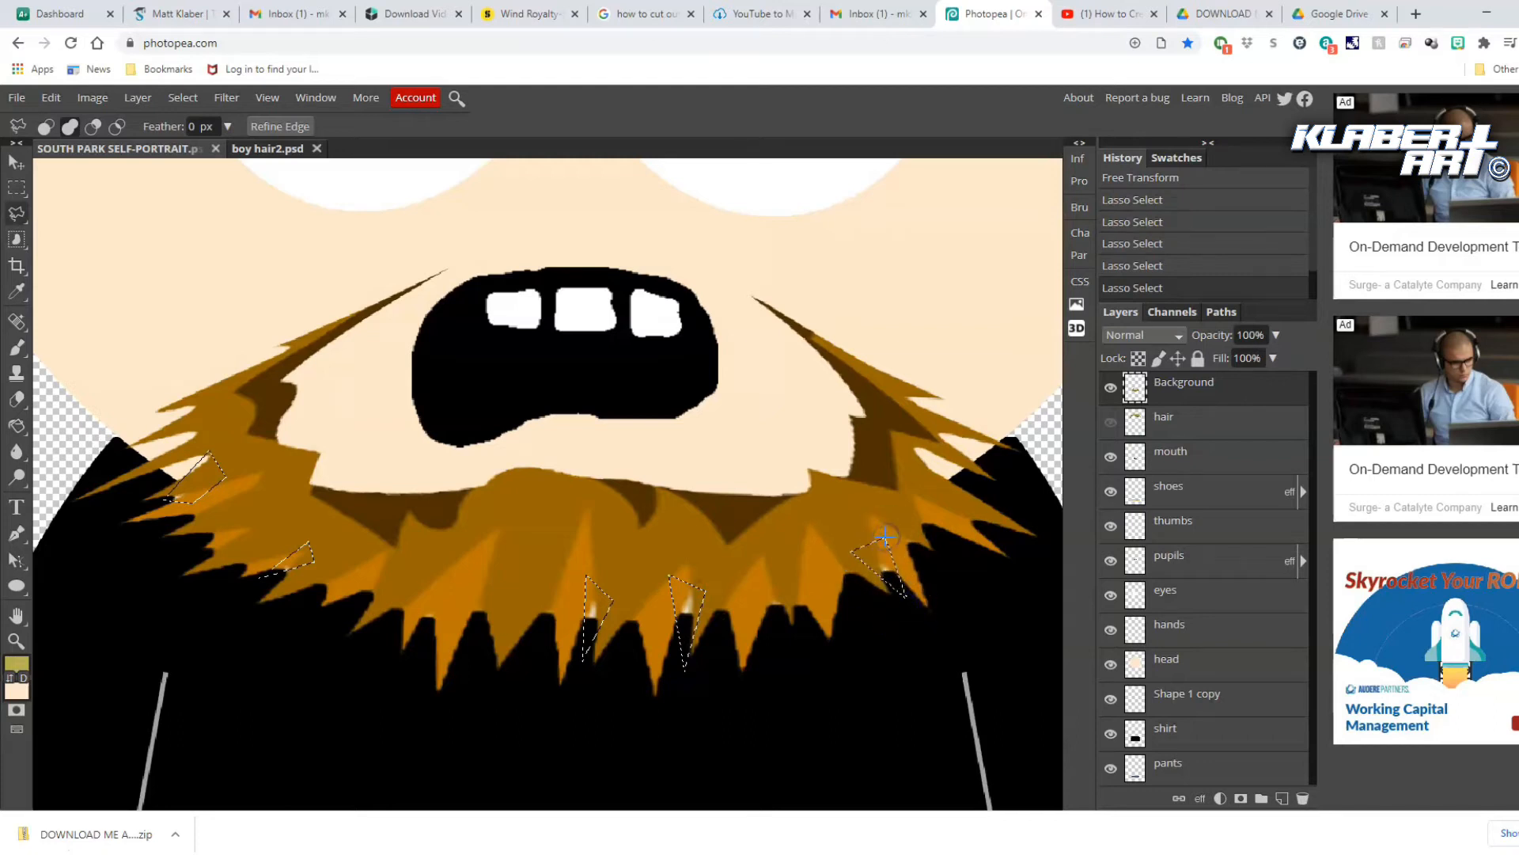
Sample the beard's brown as the foreground colour, brush it into the selected gaps, and deselect
left_click(16, 663)
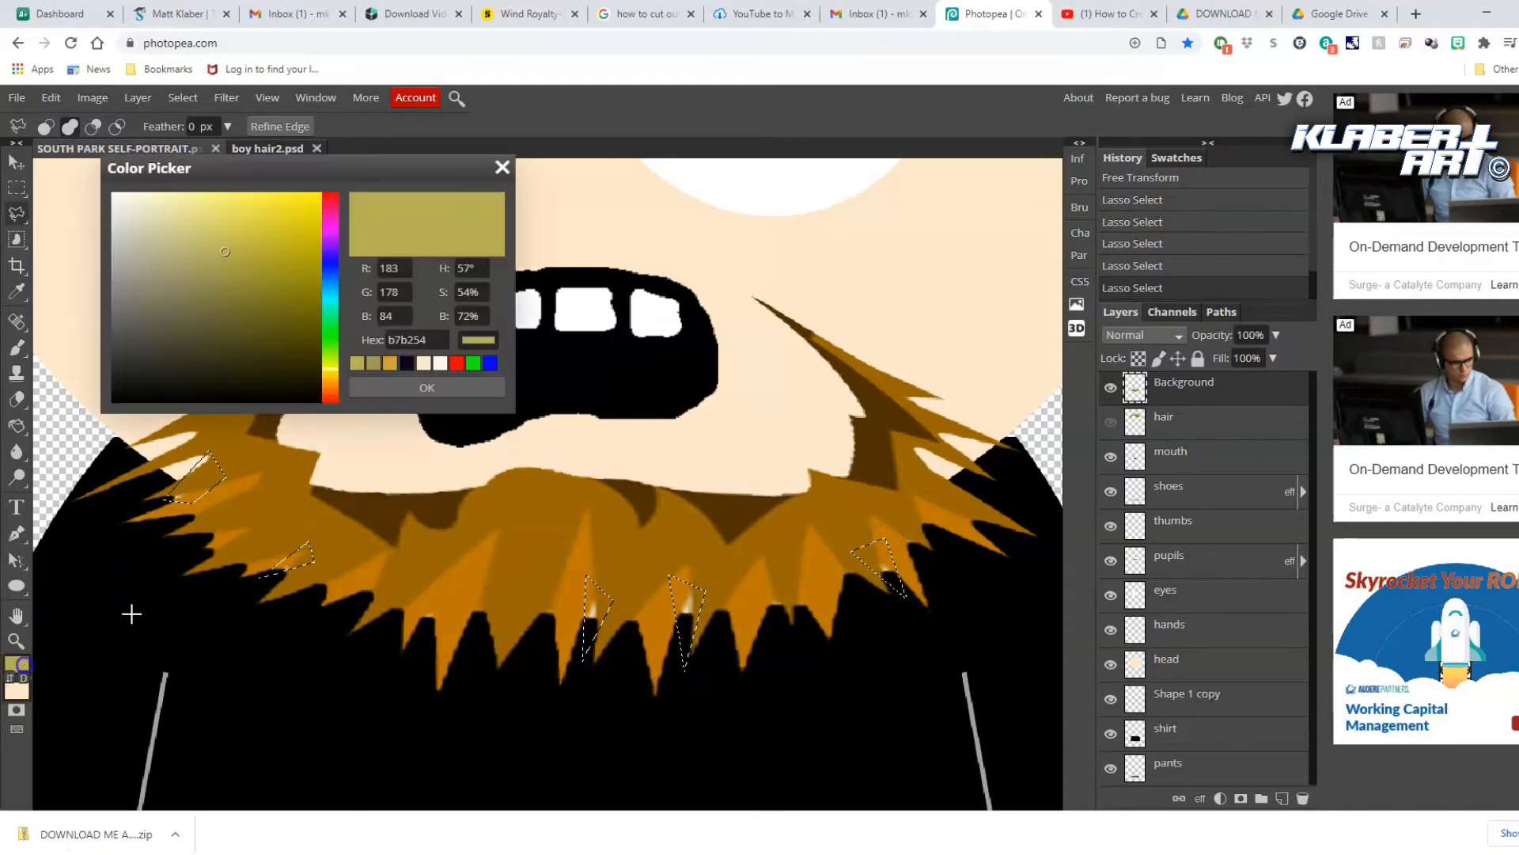
left_click(411, 546)
left_click(436, 388)
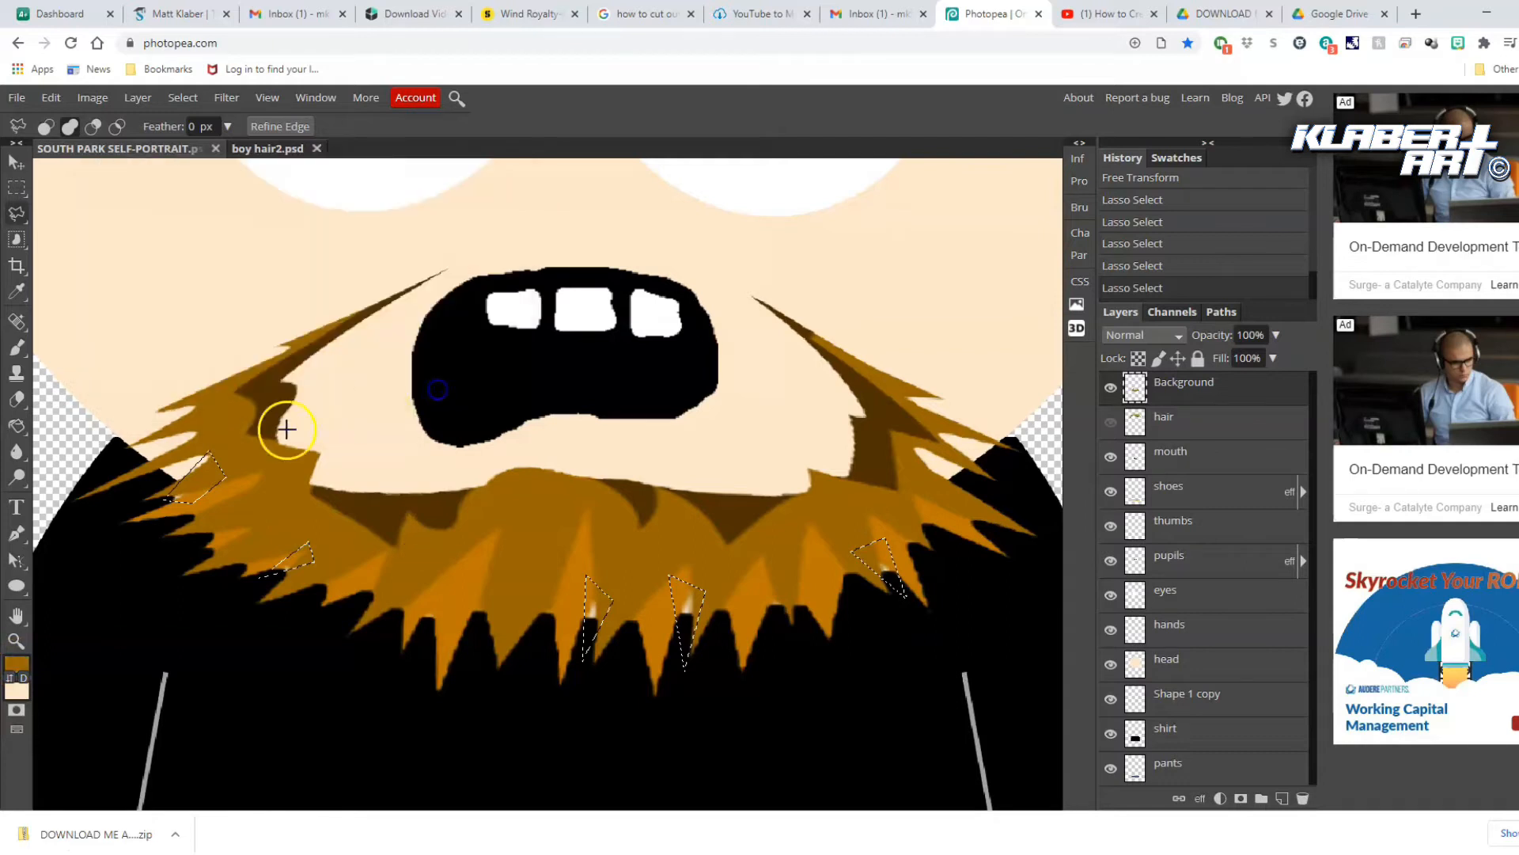
left_click(16, 348)
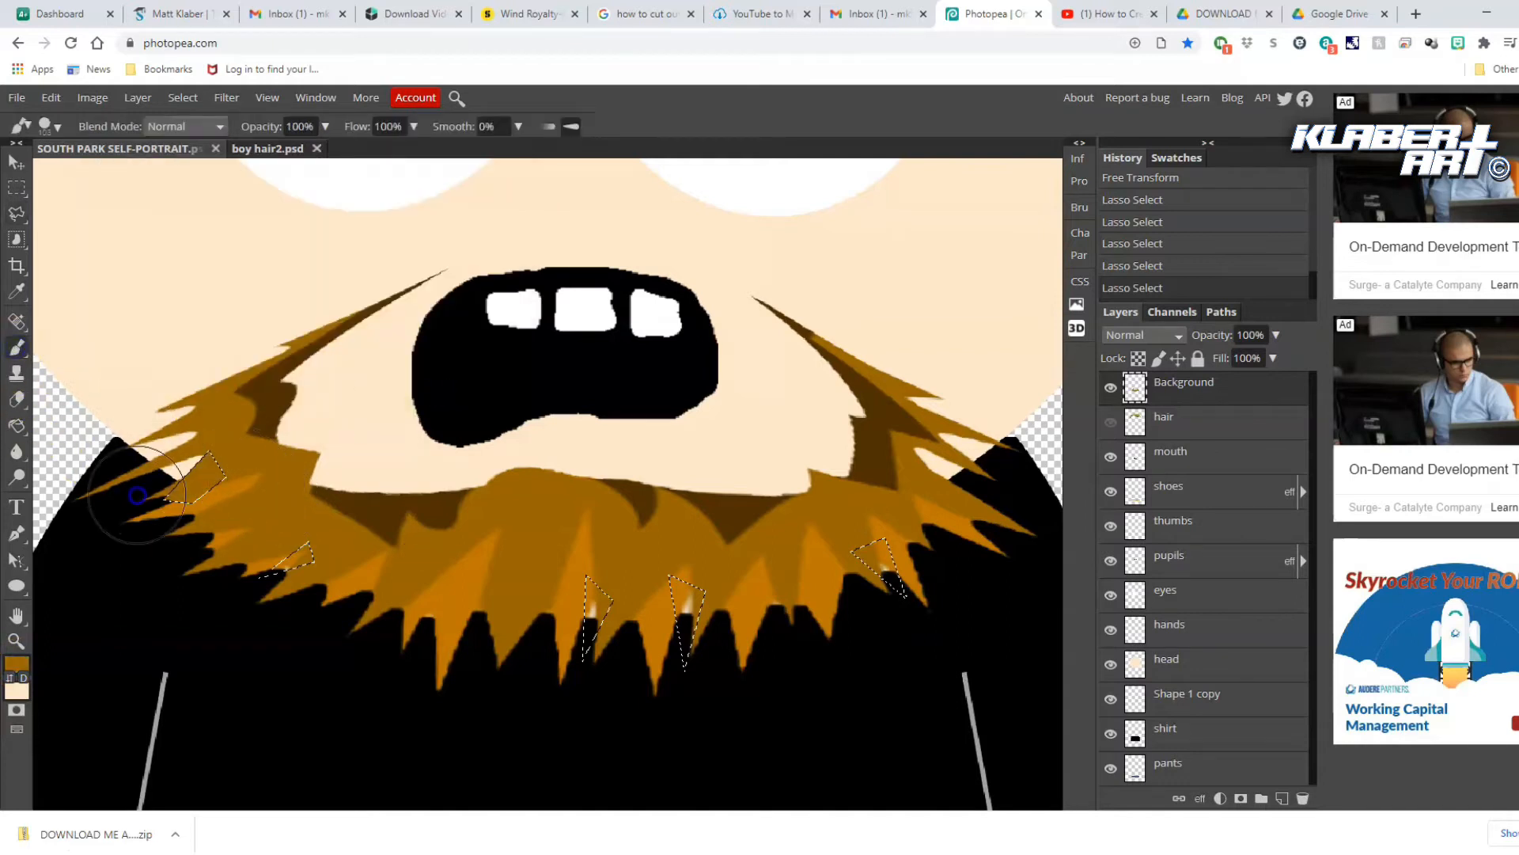
mouse_move(663, 632)
left_mouse_down()
mouse_move(701, 640)
mouse_move(942, 564)
mouse_move(926, 566)
left_mouse_up()
left_click(200, 107)
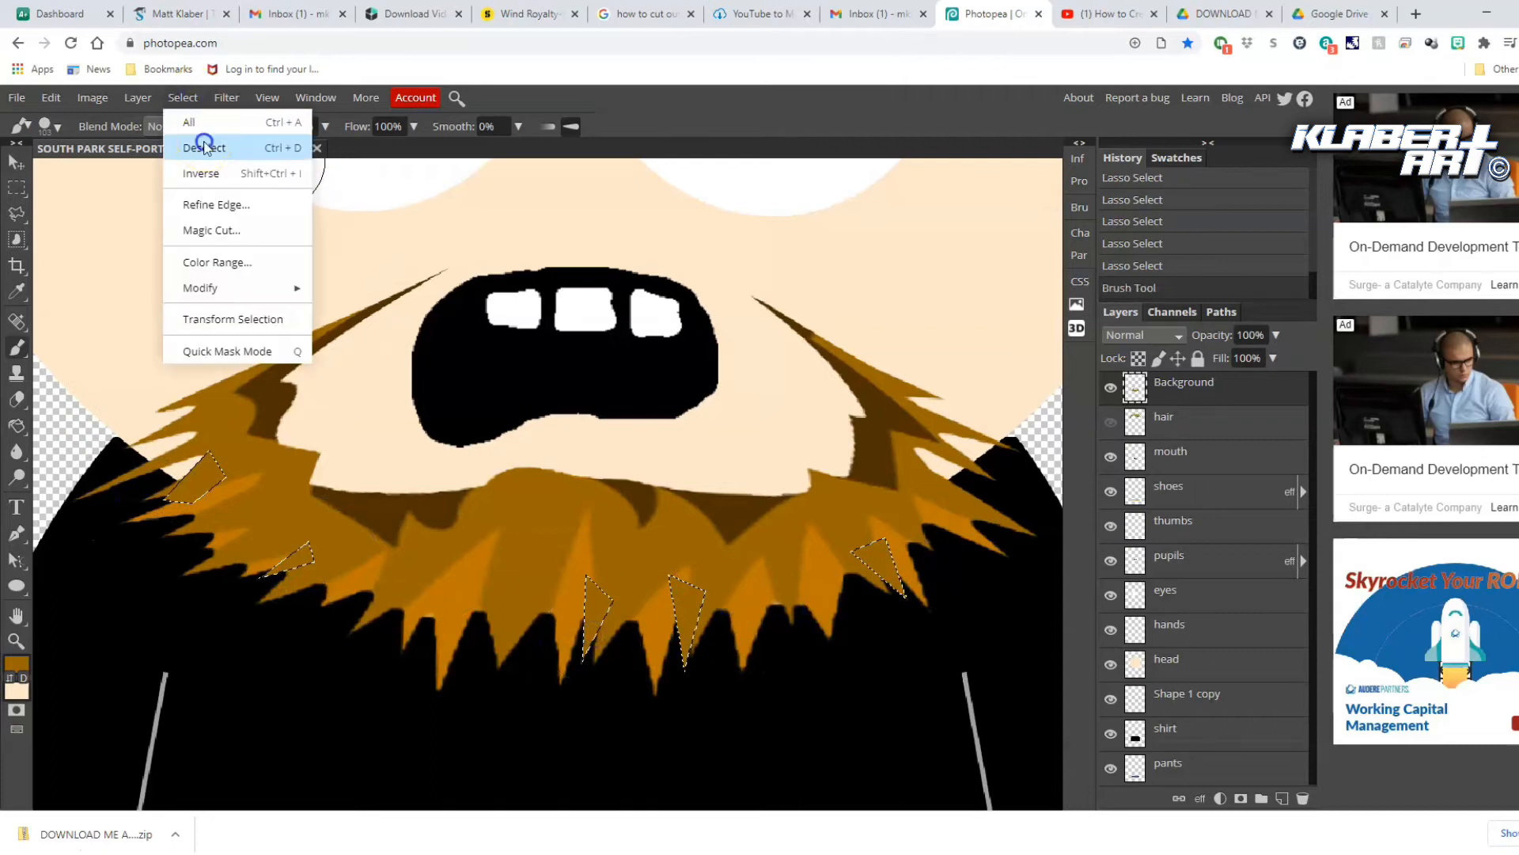
left_click(198, 142)
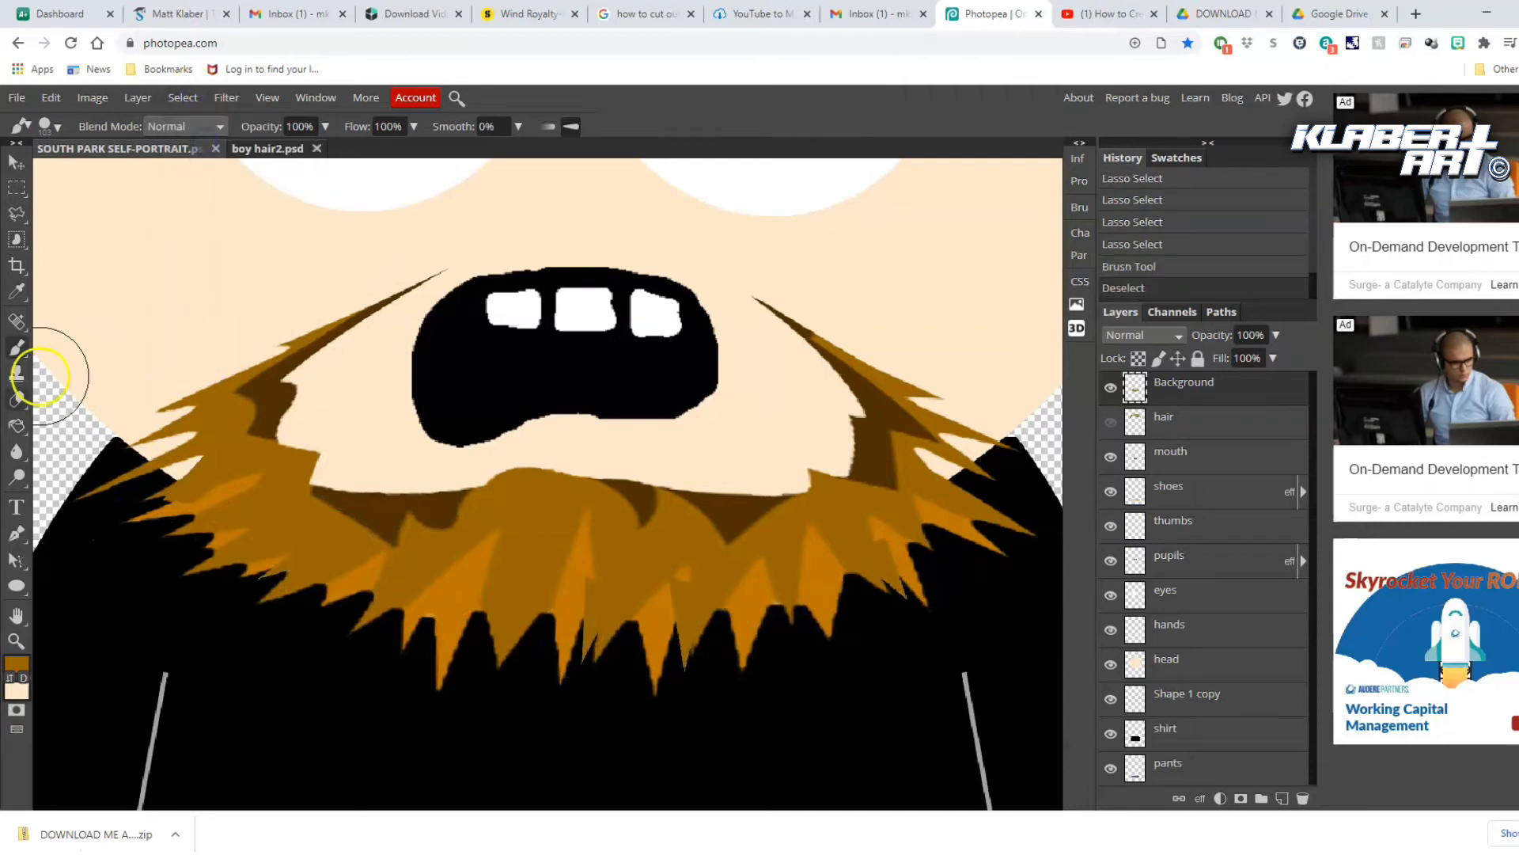
Lighten the beard's tufts below the mouth with the Dodge tool
left_click(17, 477)
mouse_move(485, 525)
left_mouse_down()
mouse_move(513, 503)
mouse_move(479, 613)
left_mouse_up()
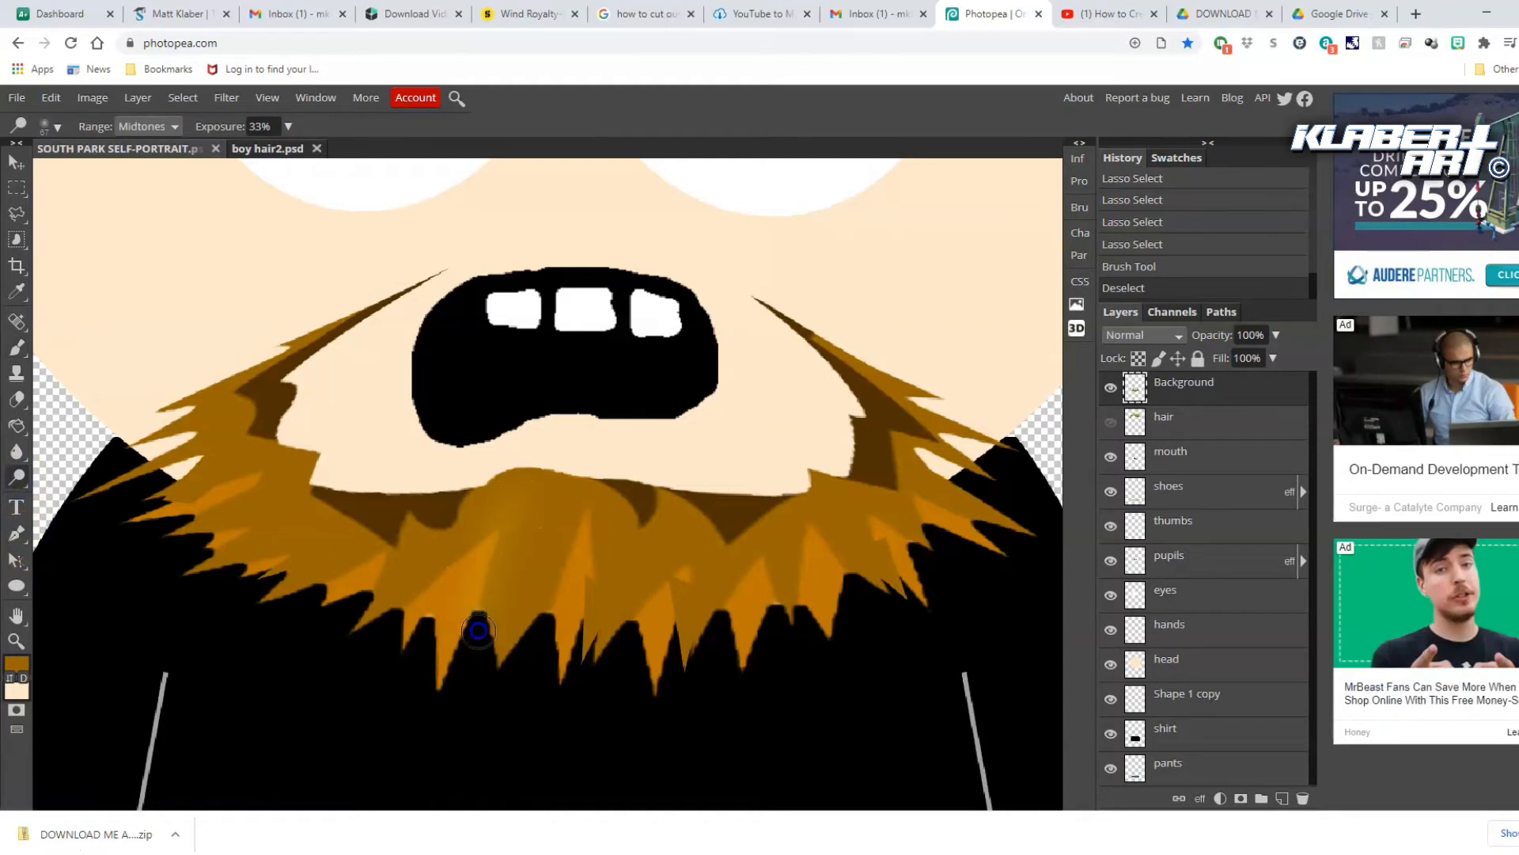
Undo the last Dodge stroke and lasso narrow strand-shaped areas in the lower centre of the beard
left_click(51, 97)
left_click(69, 119)
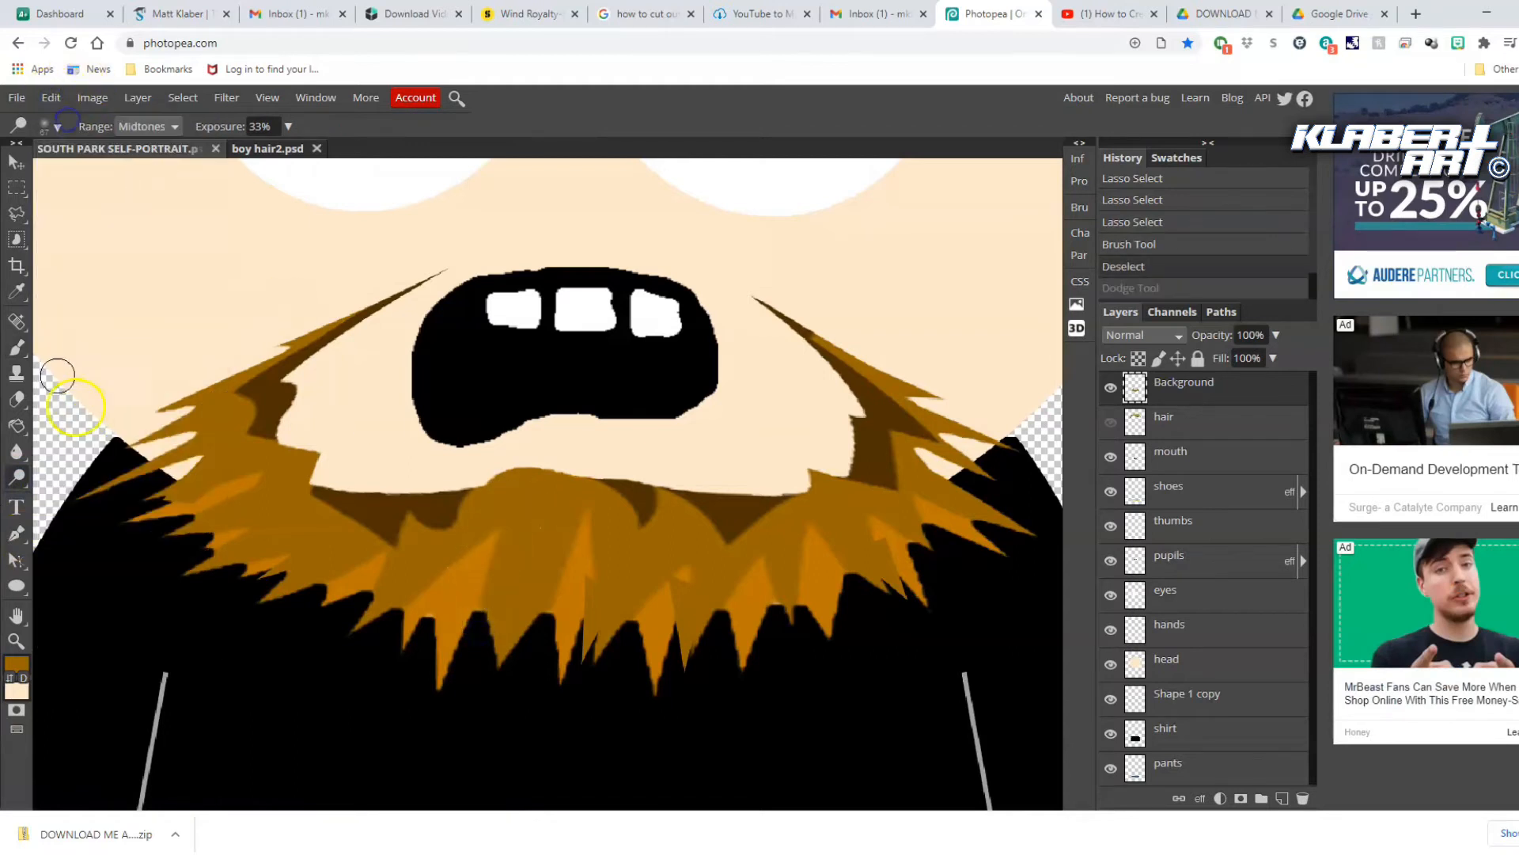
left_click(16, 218)
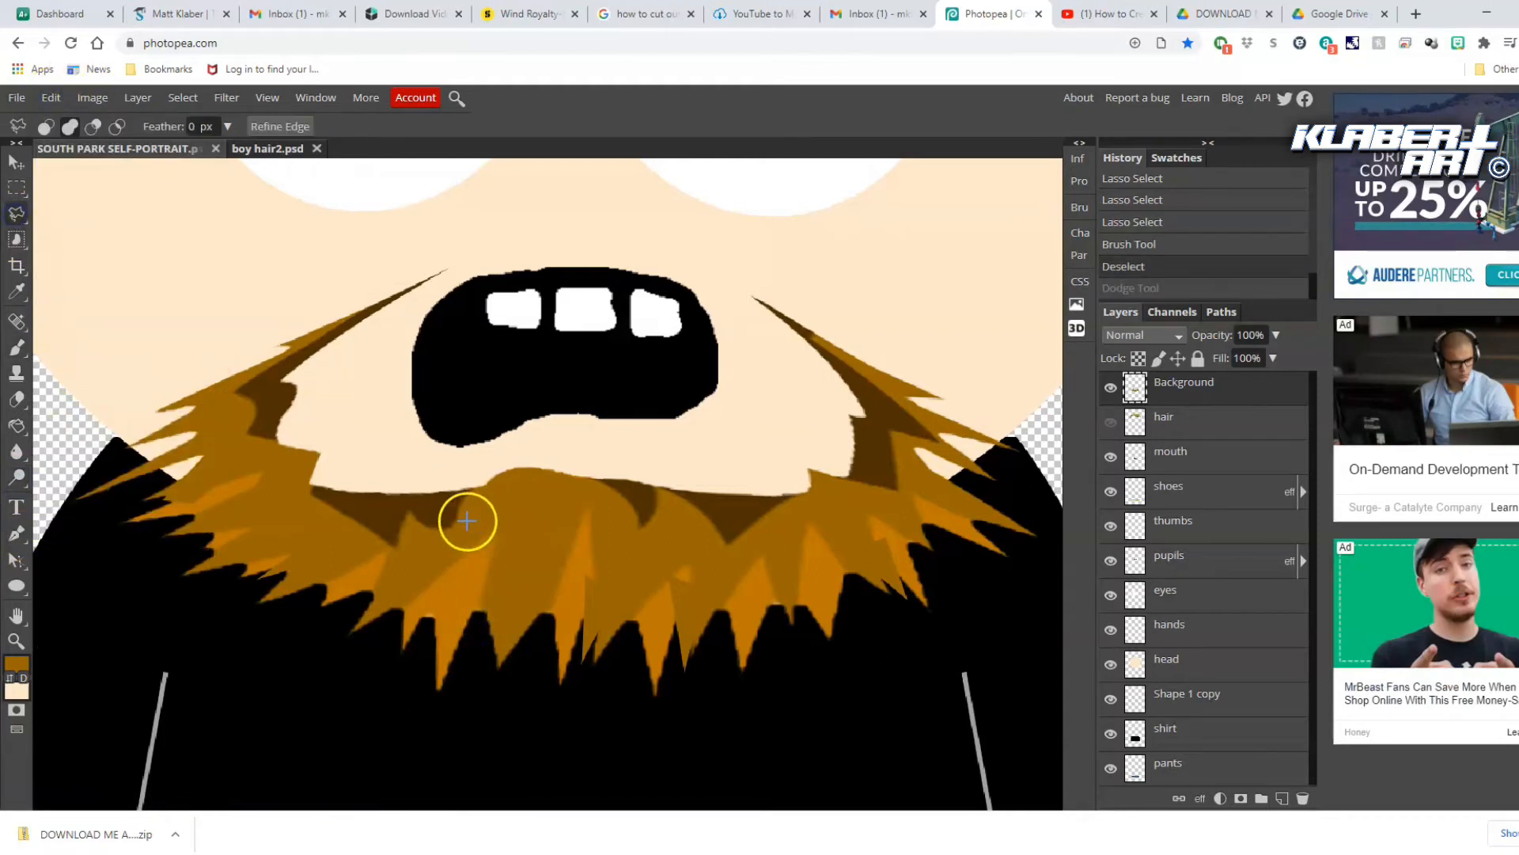
mouse_move(465, 519)
left_mouse_down()
mouse_move(409, 656)
mouse_move(465, 522)
left_mouse_up()
mouse_move(464, 613)
left_mouse_down()
mouse_move(448, 627)
mouse_move(461, 699)
mouse_move(468, 629)
left_mouse_up()
mouse_move(497, 549)
left_mouse_down()
mouse_move(483, 673)
mouse_move(502, 626)
left_mouse_up()
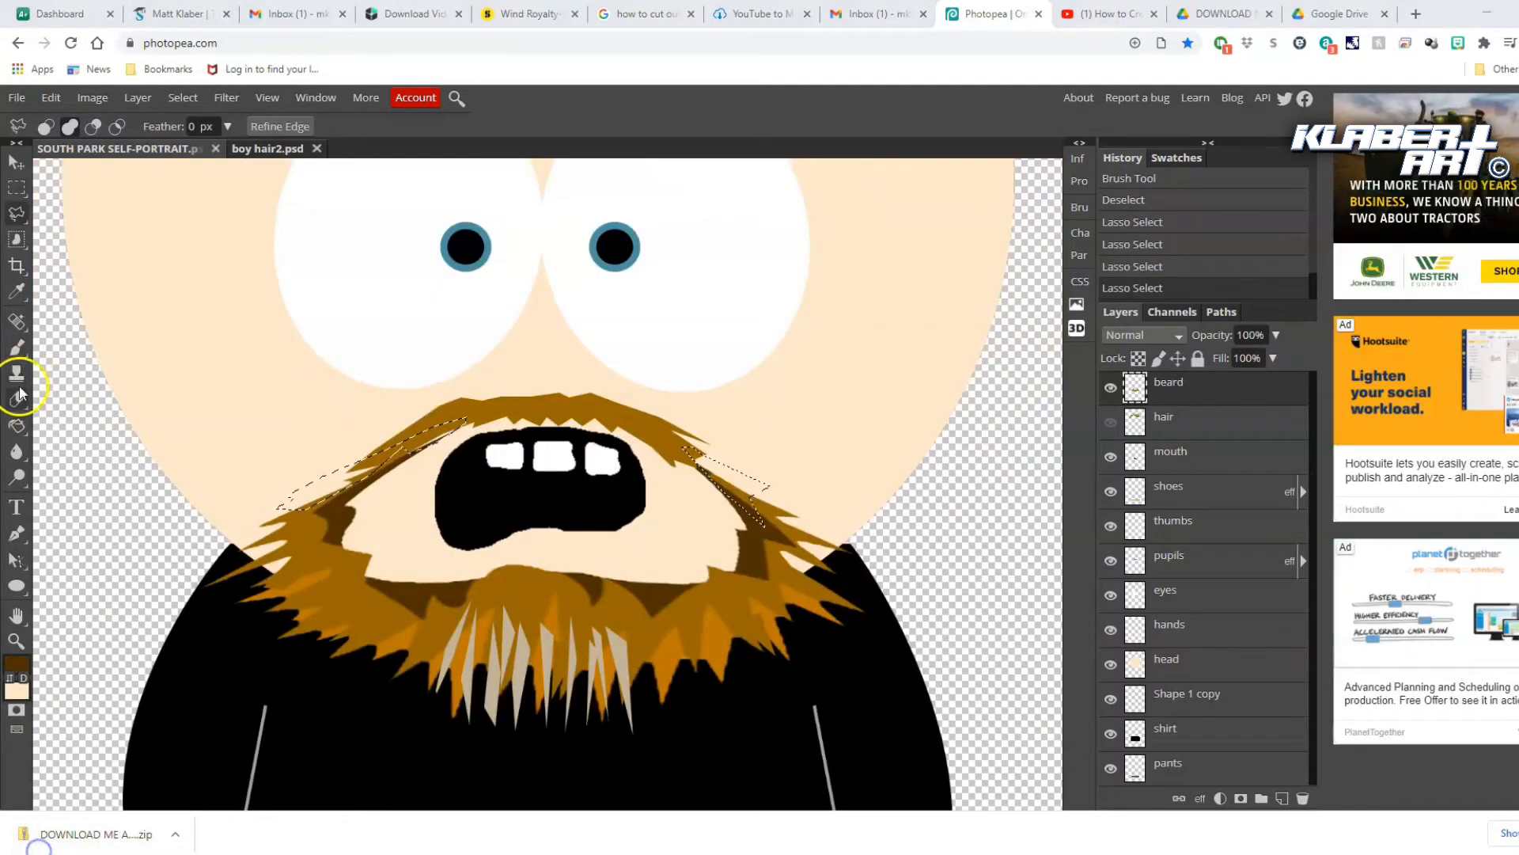
Paint the selected strand areas on both sides of the mustache dark brown and clear the selection
left_click(16, 347)
left_click_drag(424, 434, 285, 510)
left_click_drag(712, 459, 748, 479)
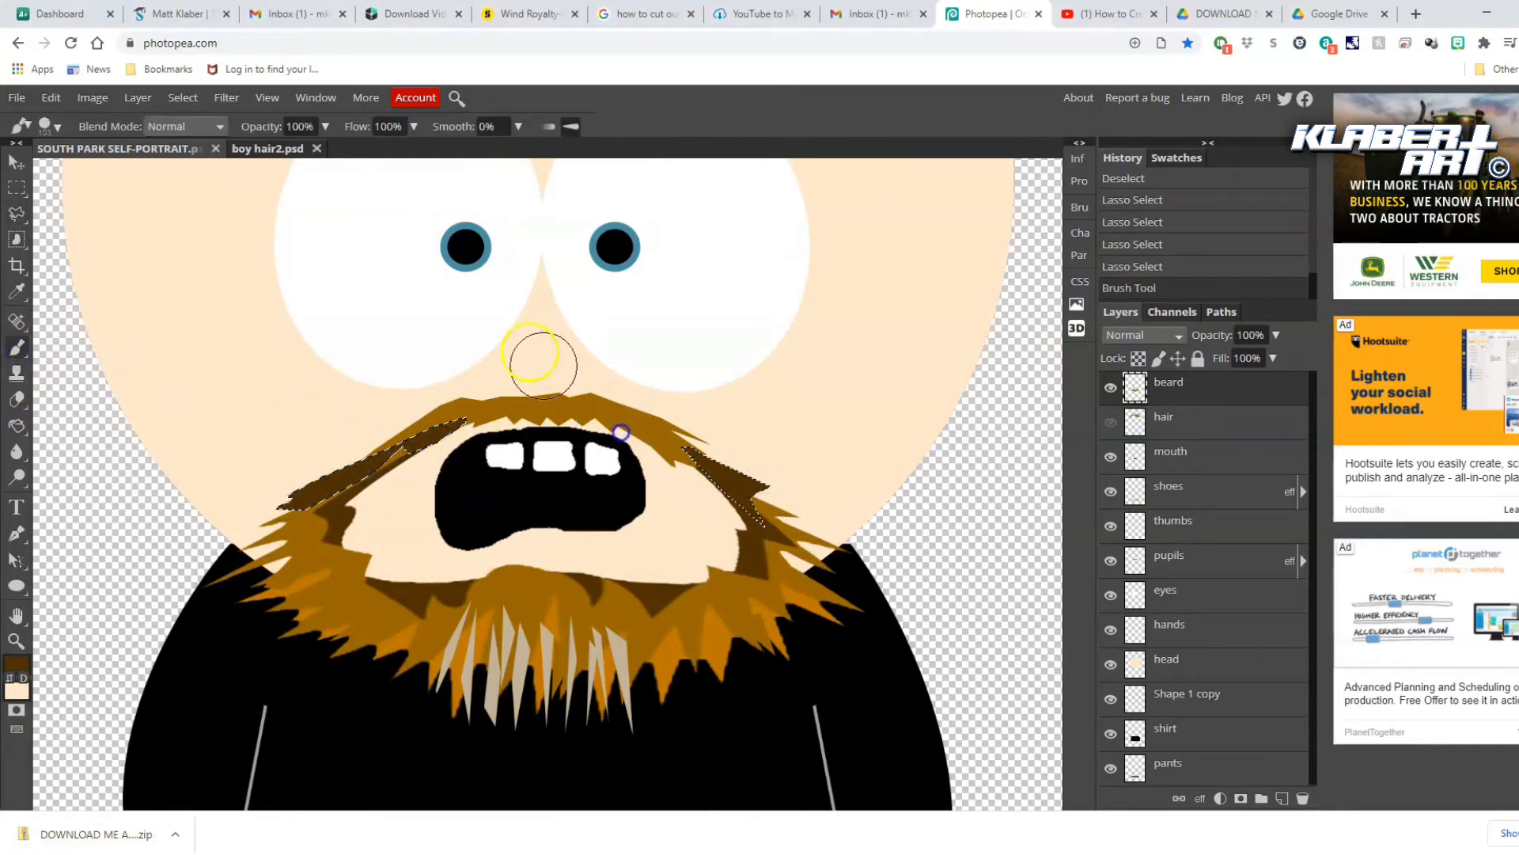
left_click(183, 98)
left_click(207, 148)
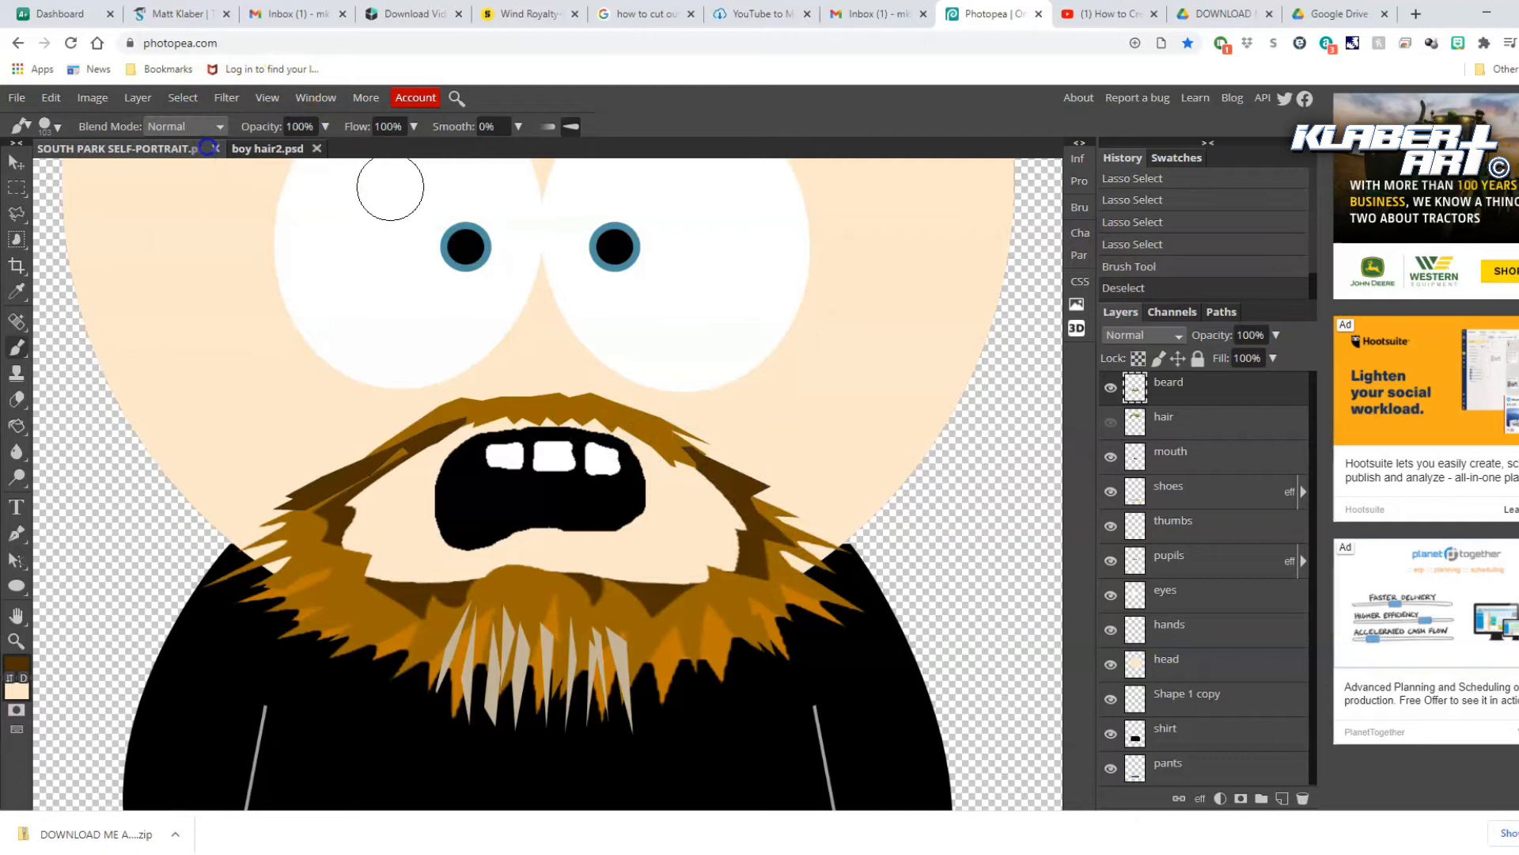
Lasso jagged strand shapes along the inner edge of the mustache on both sides of the mouth
left_click(16, 213)
left_click(603, 419)
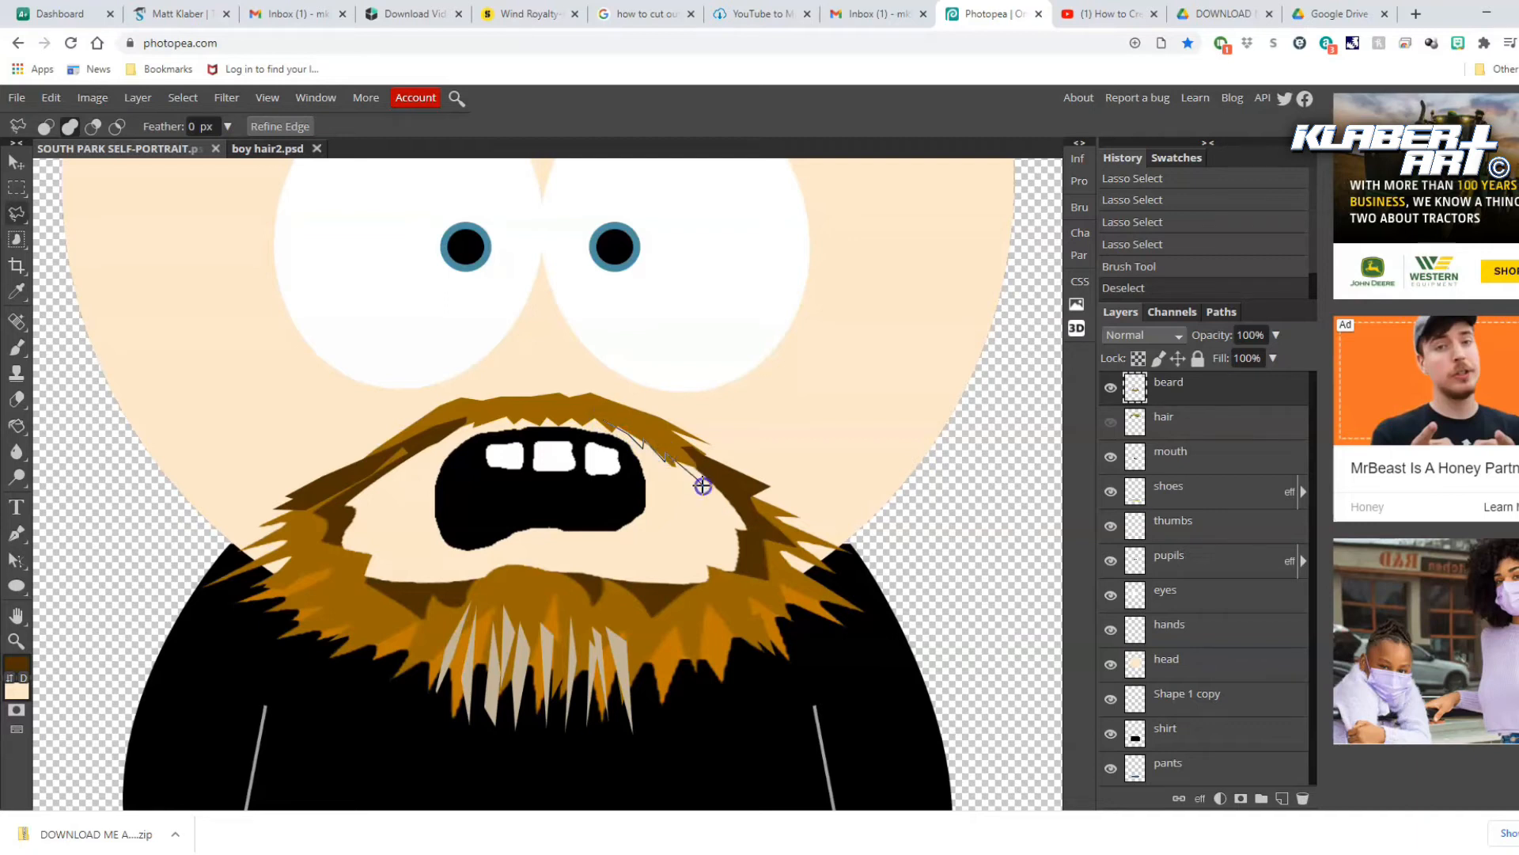
mouse_move(740, 550)
left_mouse_down()
mouse_move(750, 543)
mouse_move(701, 456)
mouse_move(616, 416)
left_mouse_up()
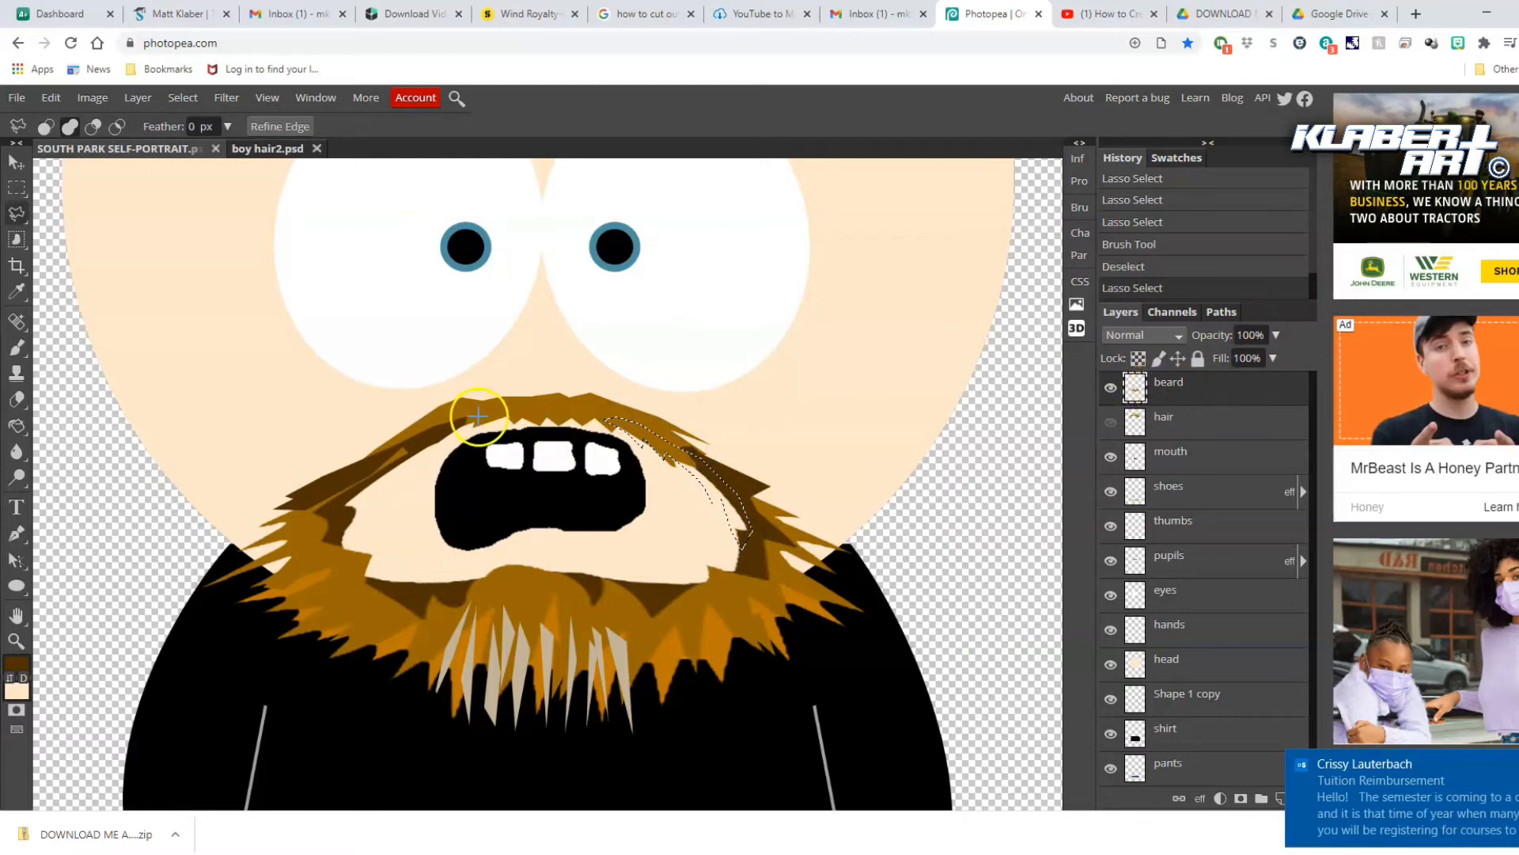
left_click_drag(459, 434, 440, 449)
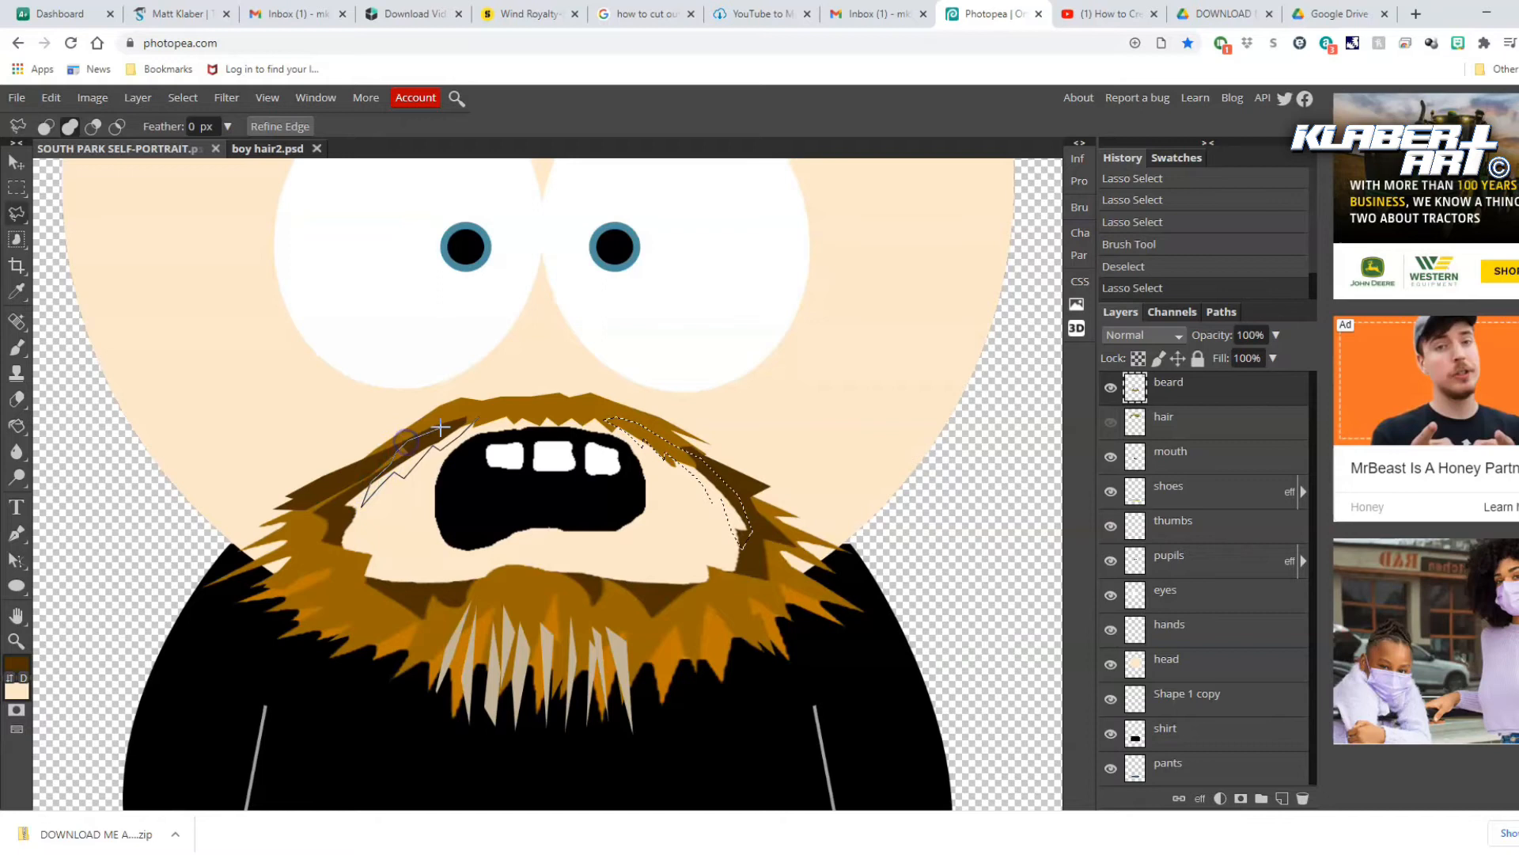
left_click_drag(463, 417, 463, 415)
Paint the selected inner mustache edges dark brown, clear the selection and fit the whole character in view
left_click(16, 346)
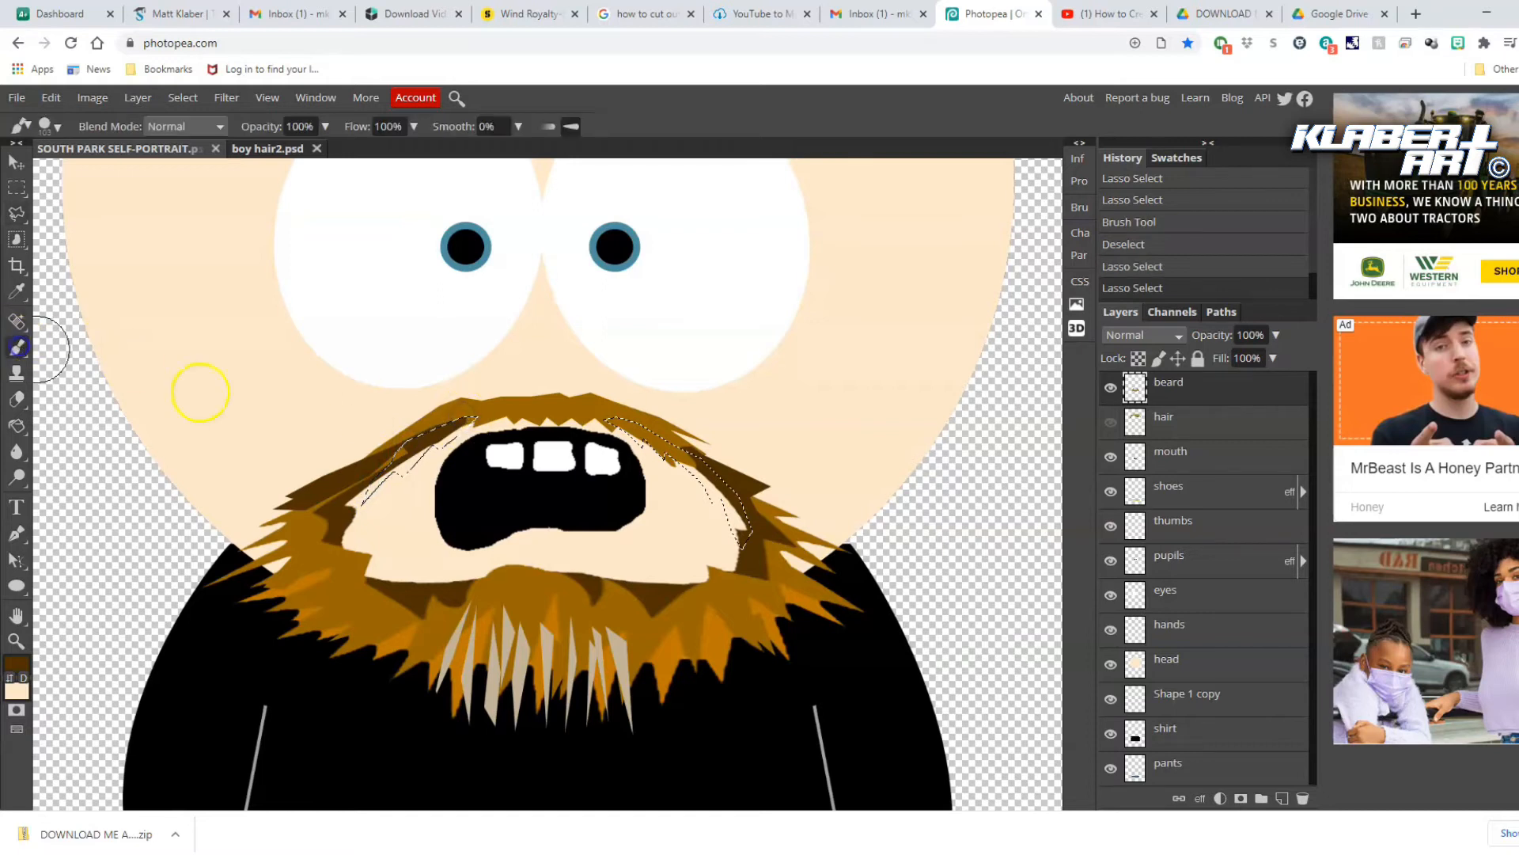
left_click_drag(367, 485, 475, 431)
mouse_move(669, 447)
left_mouse_down()
mouse_move(734, 487)
mouse_move(780, 583)
left_mouse_up()
left_click(193, 98)
left_click(202, 146)
left_click(268, 97)
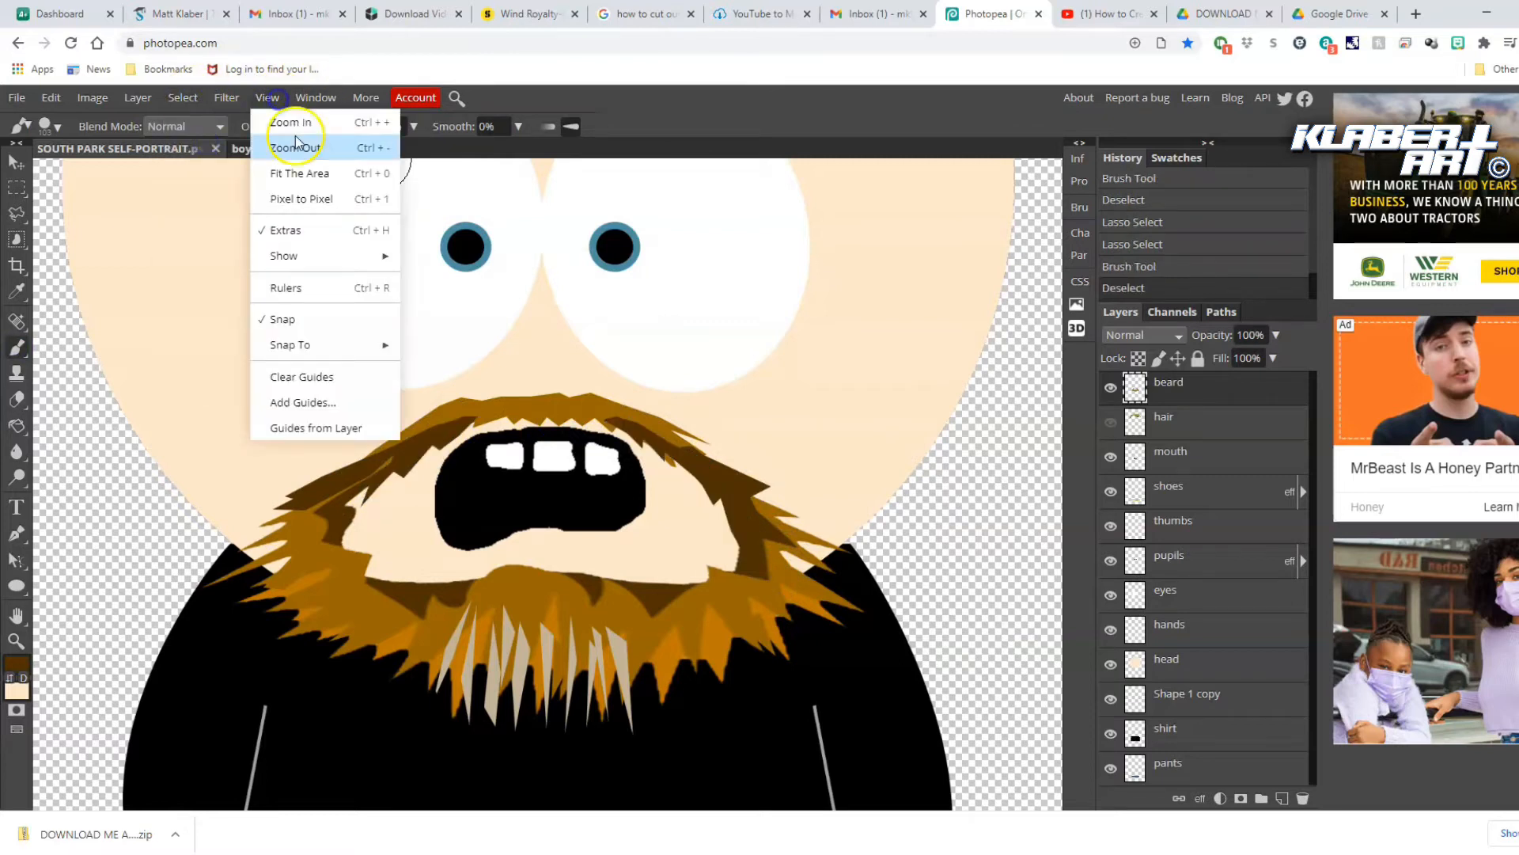
left_click(311, 173)
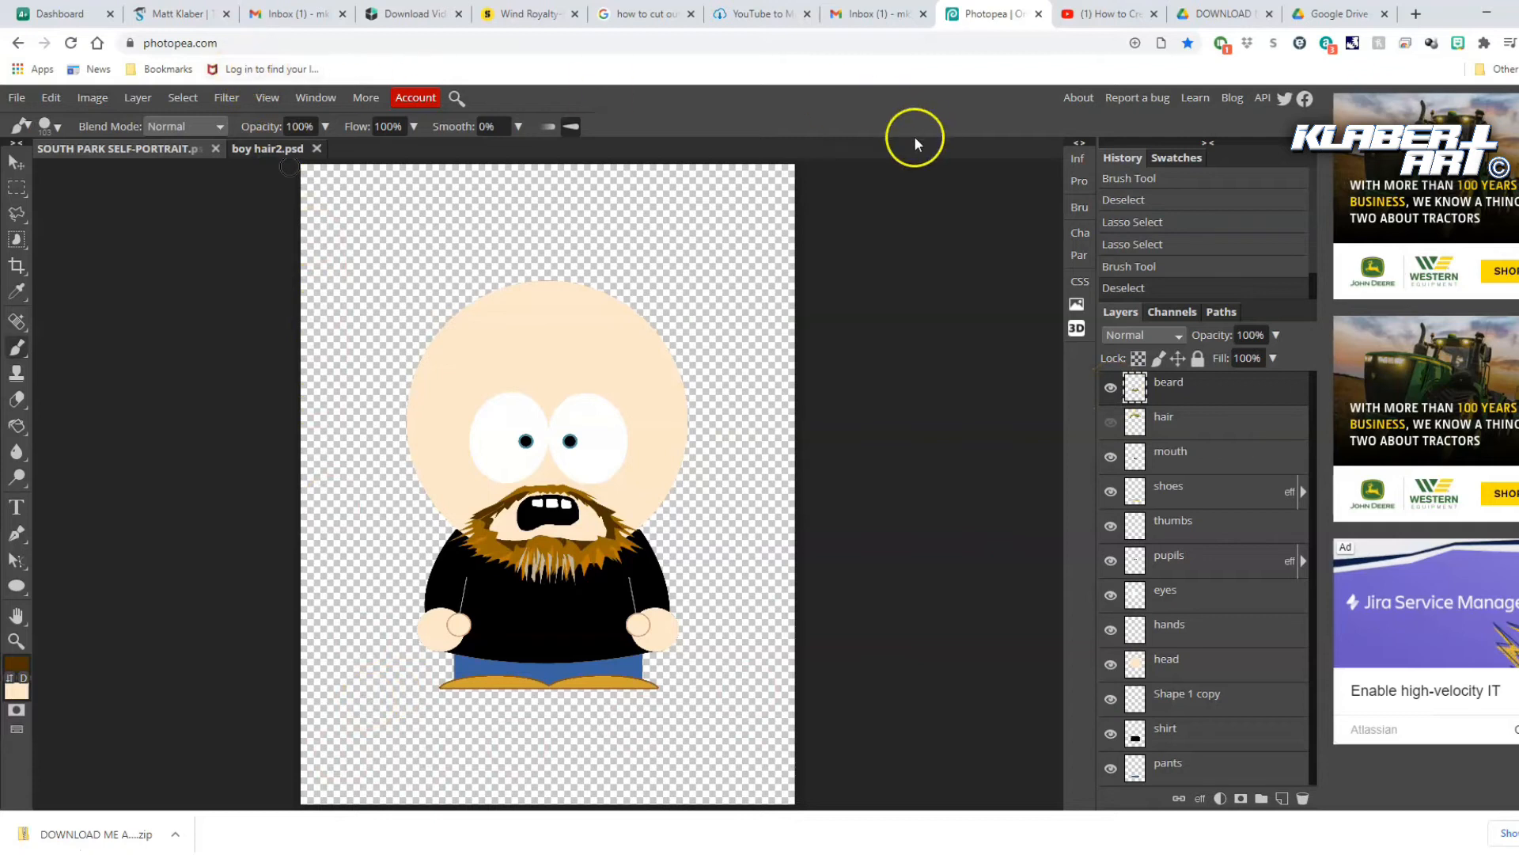
Close the extra Google Drive and YouTube browser pages
left_click(1384, 14)
left_click(1247, 21)
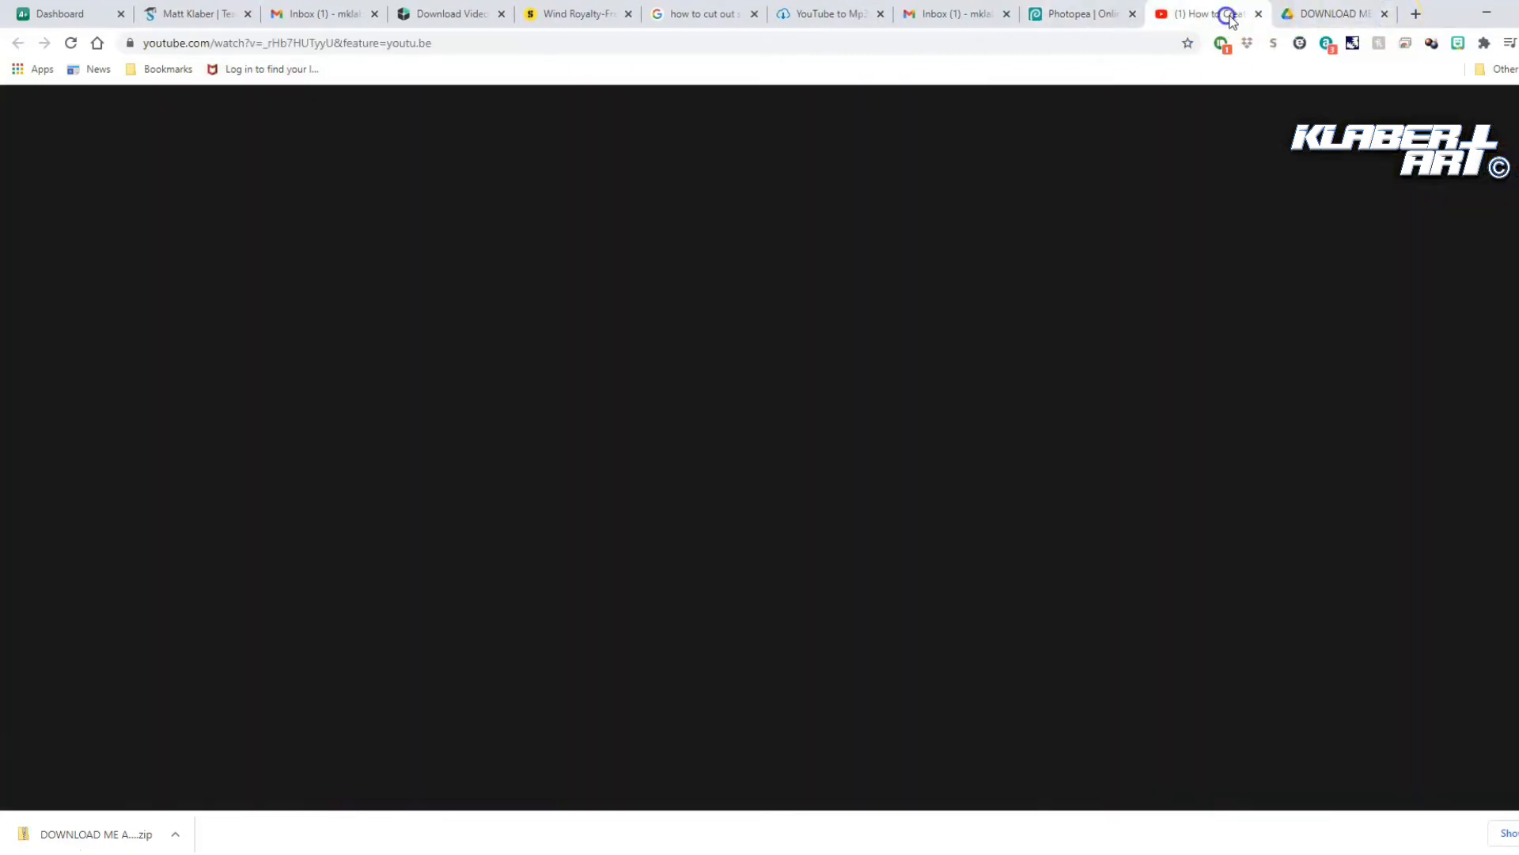
left_click(1258, 14)
left_click(1261, 15)
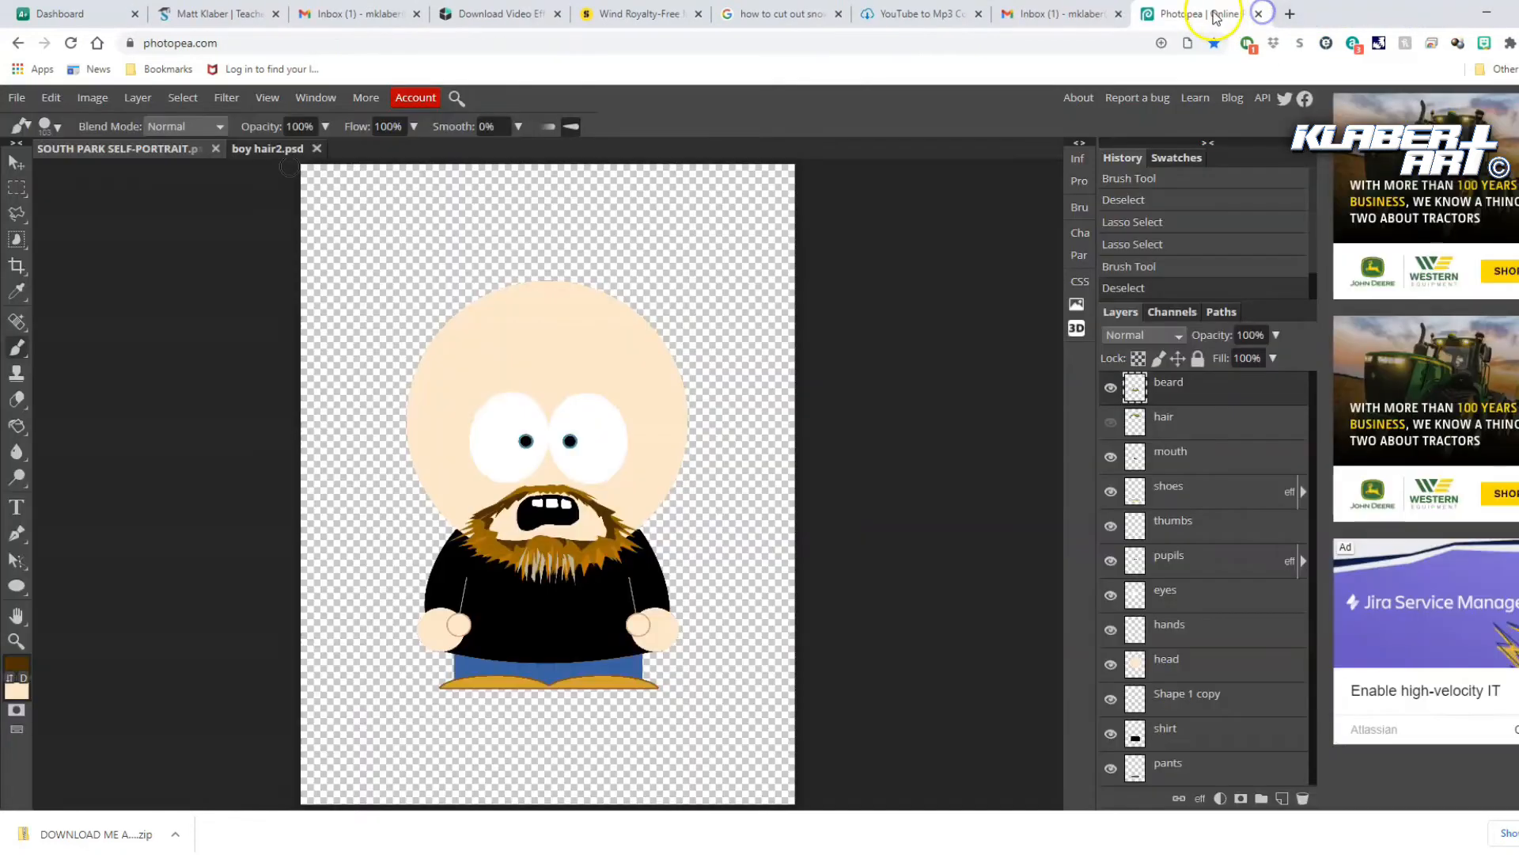
Search Google Images for "boise state logo" in a new browser page
left_click(1290, 14)
left_click(740, 341)
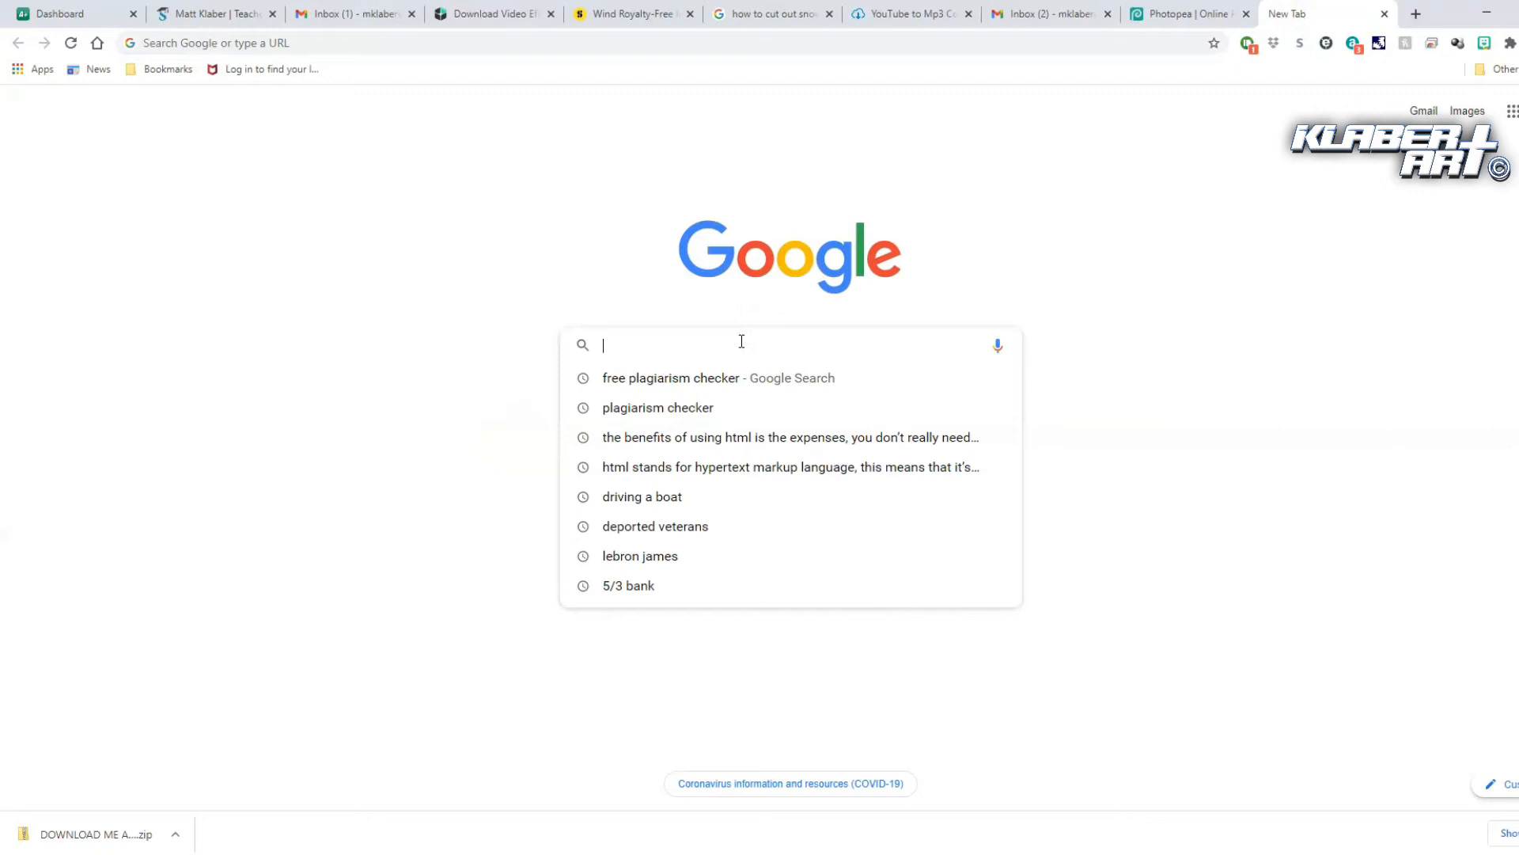
type("boise s")
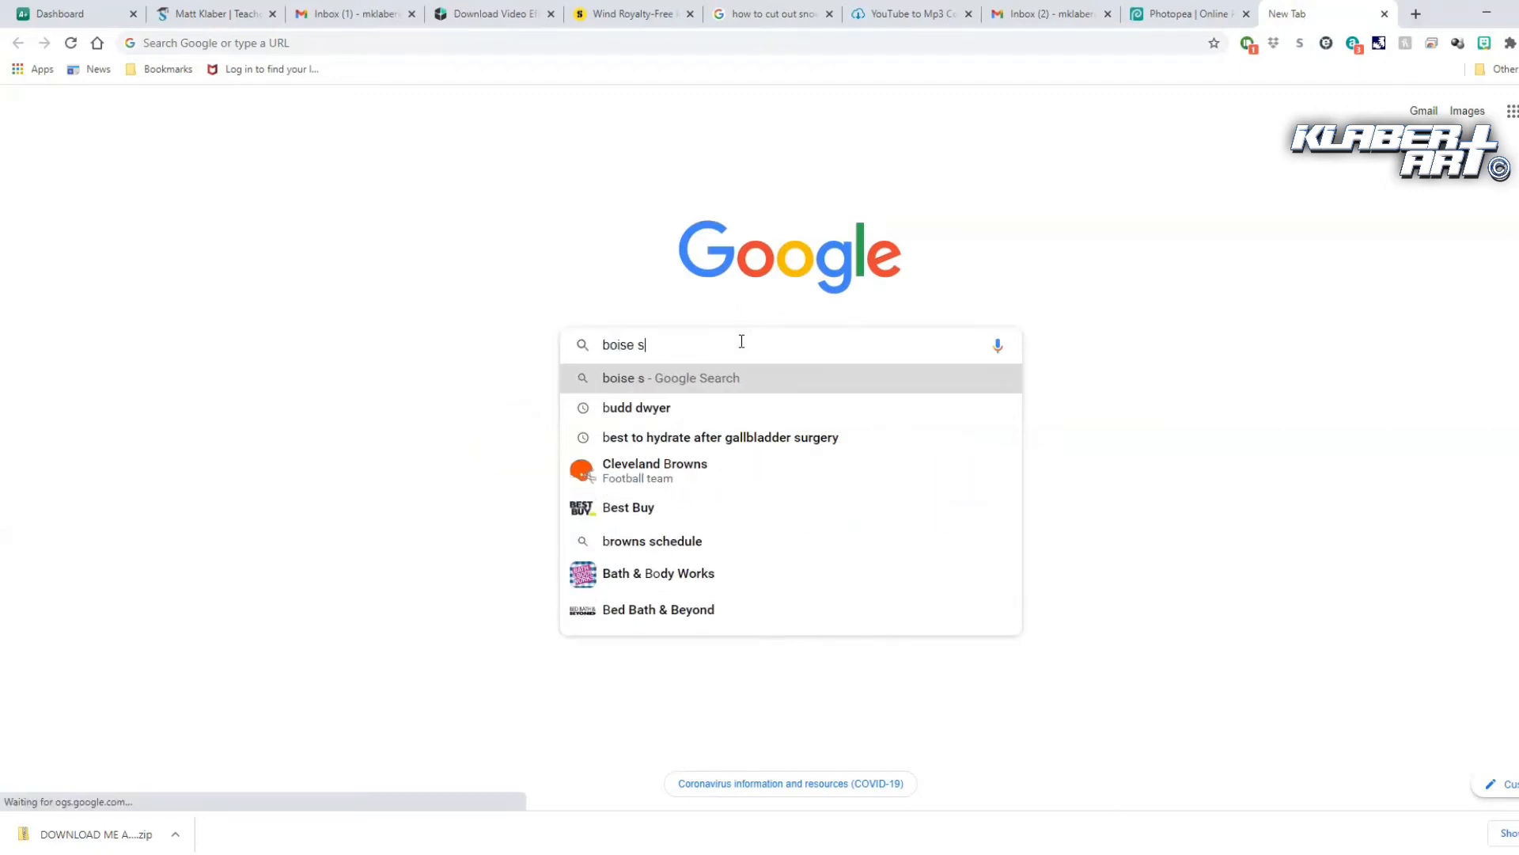
type("tate logo")
key("Return")
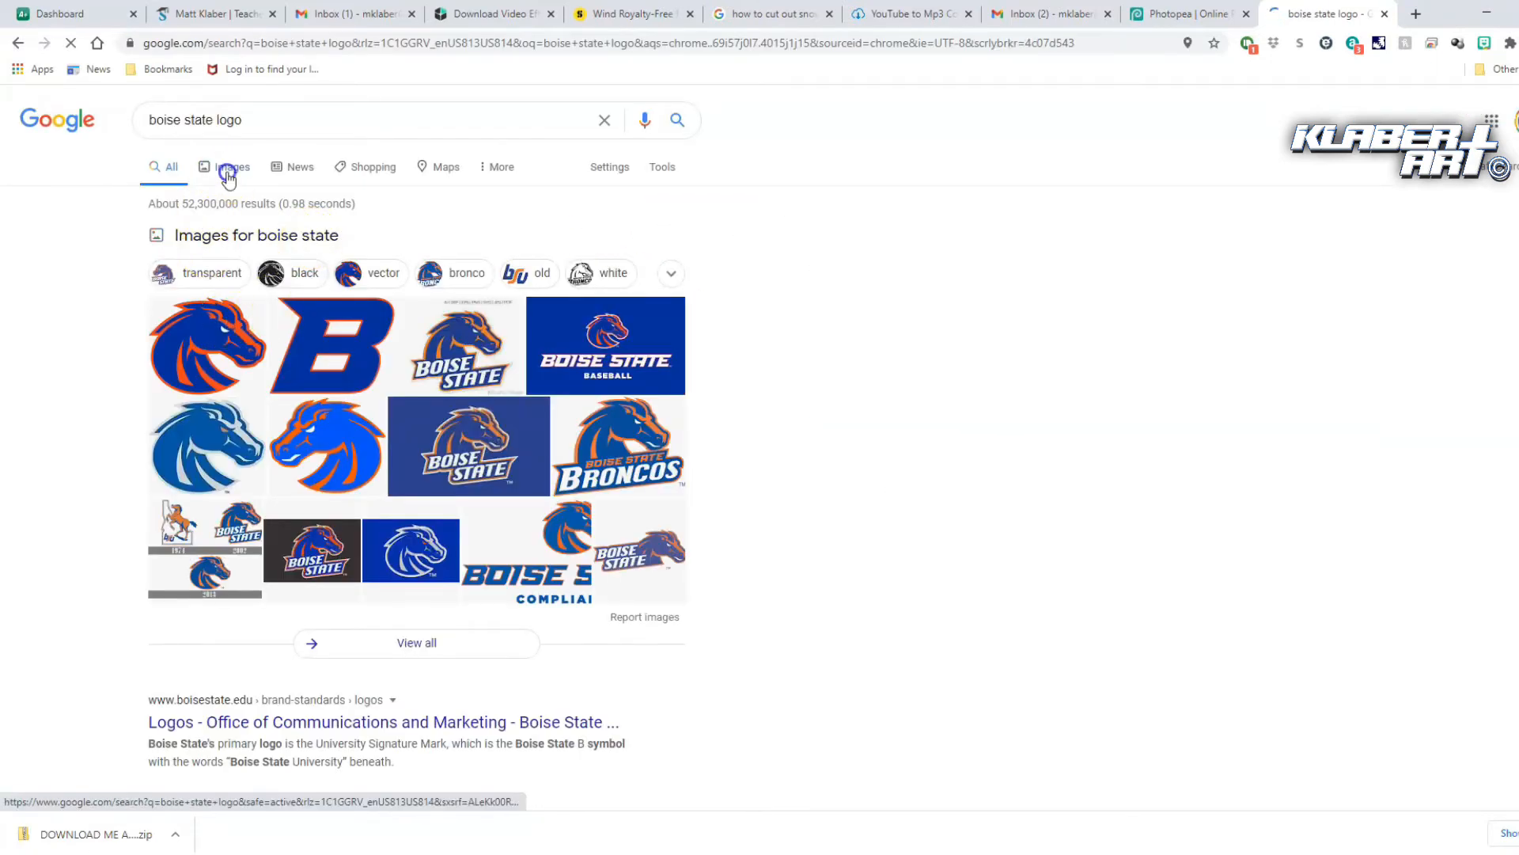
left_click(228, 173)
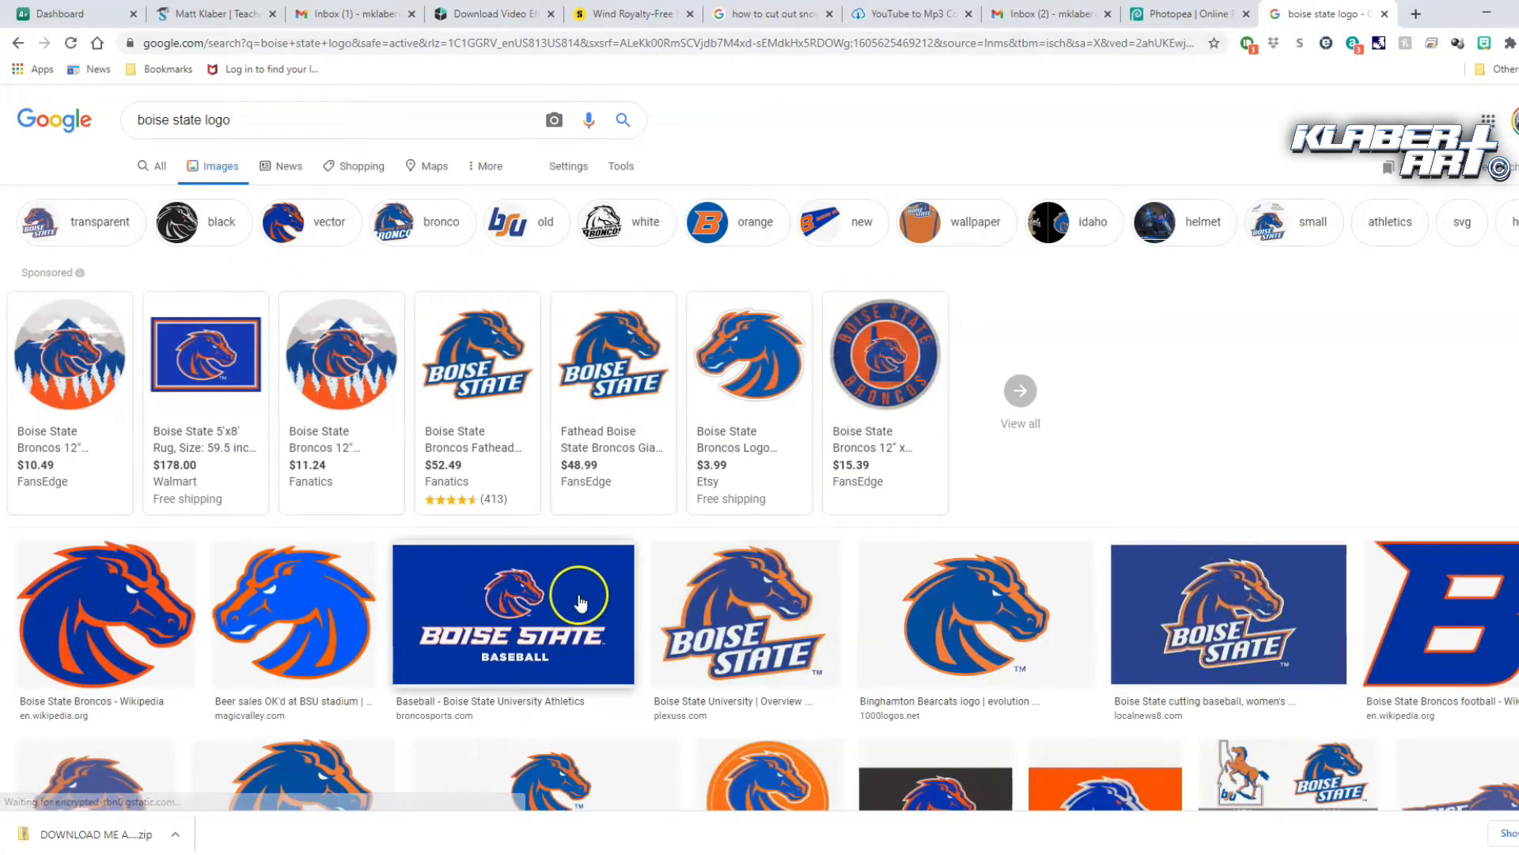
Copy the Boise State horse logo image from the Plexuss result and paste it into the character document in Photopea
left_click(746, 625)
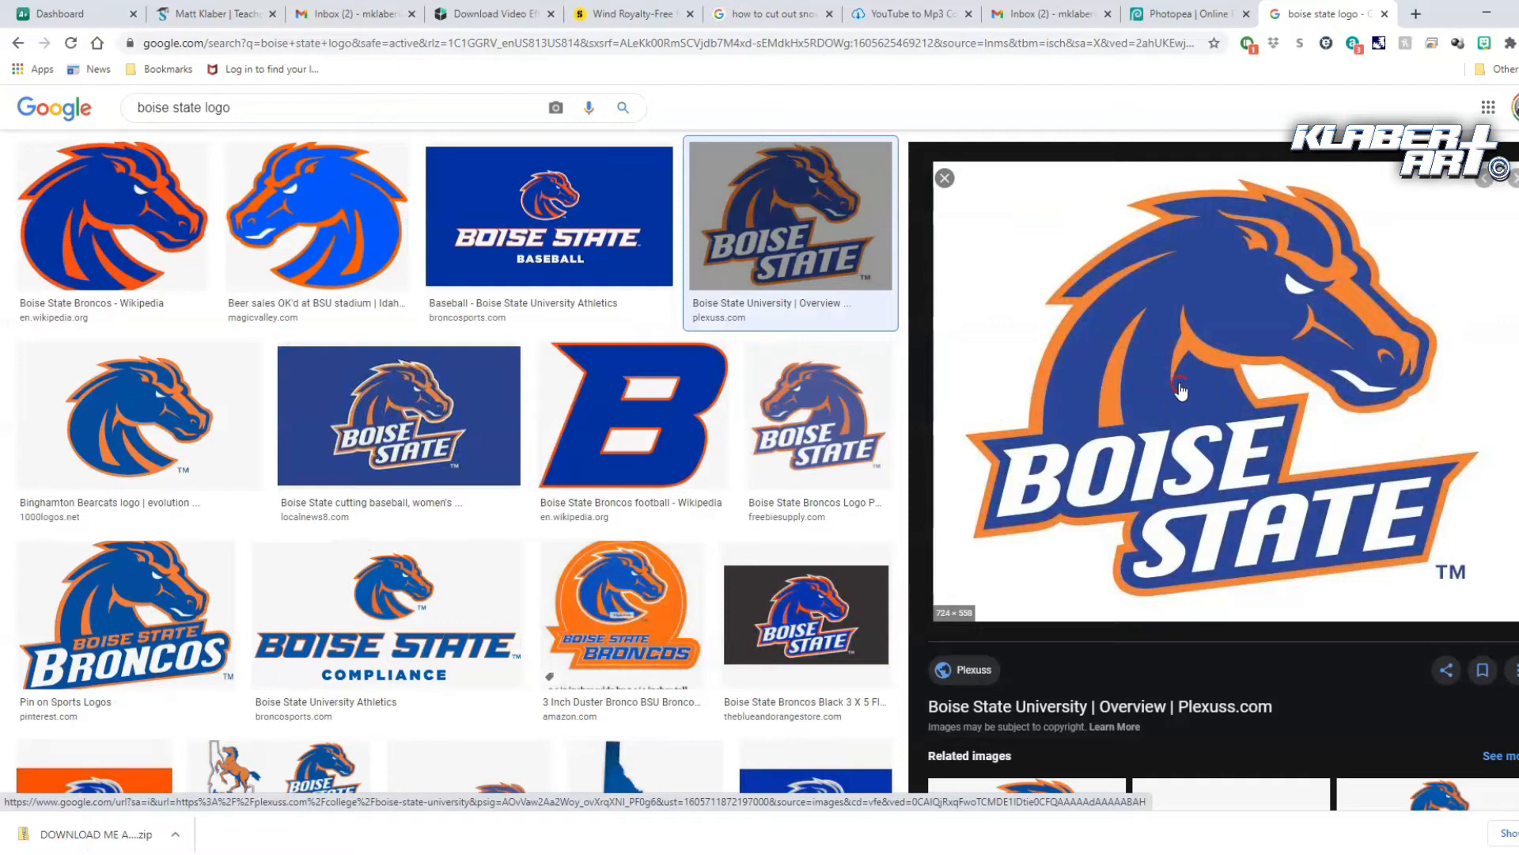
right_click(1180, 389)
left_click(1241, 601)
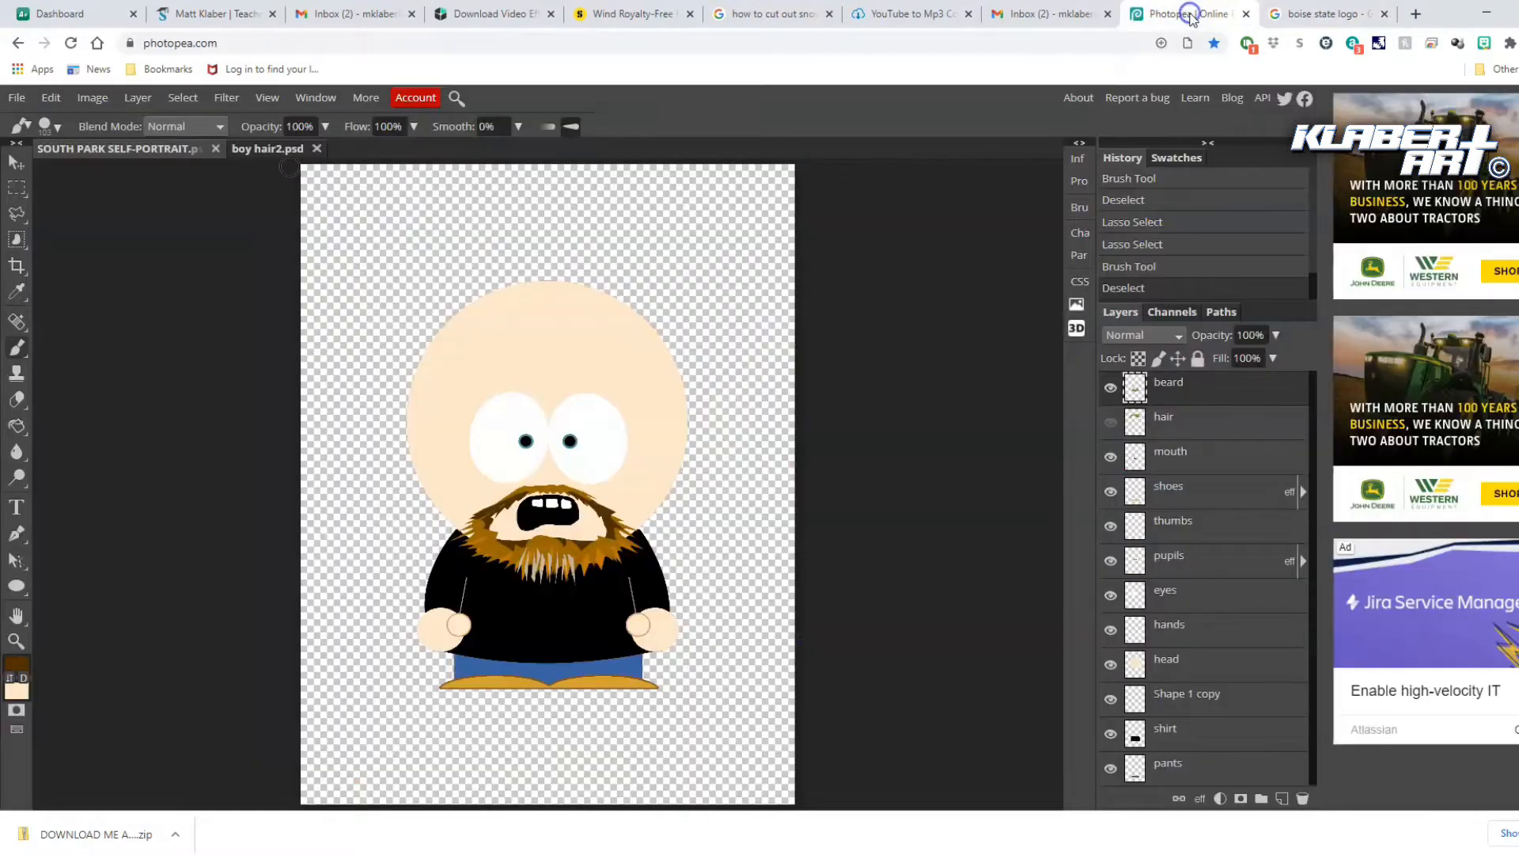
left_click(1187, 13)
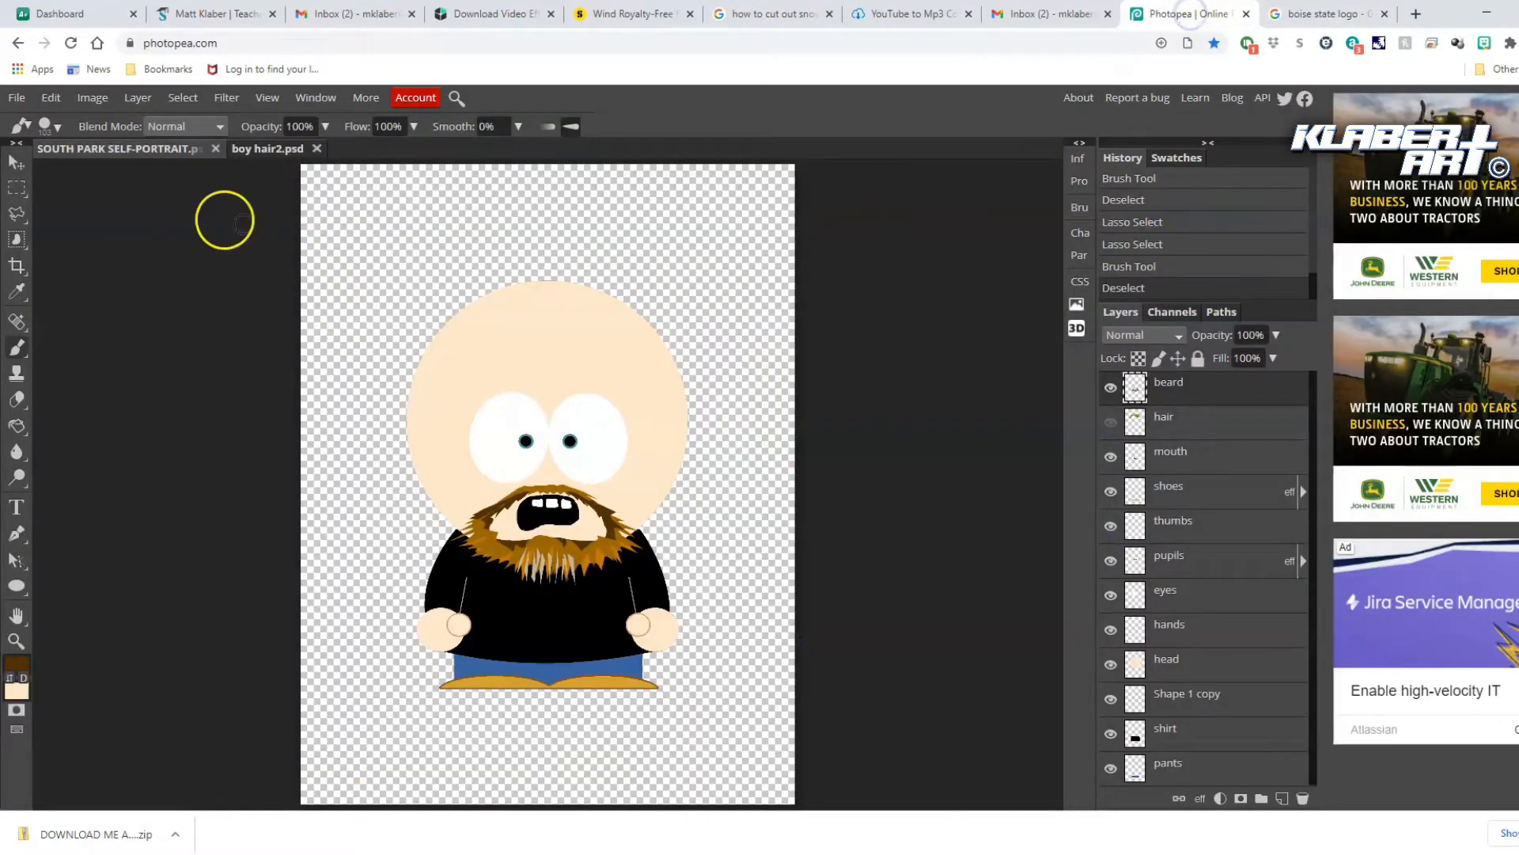
left_click(50, 98)
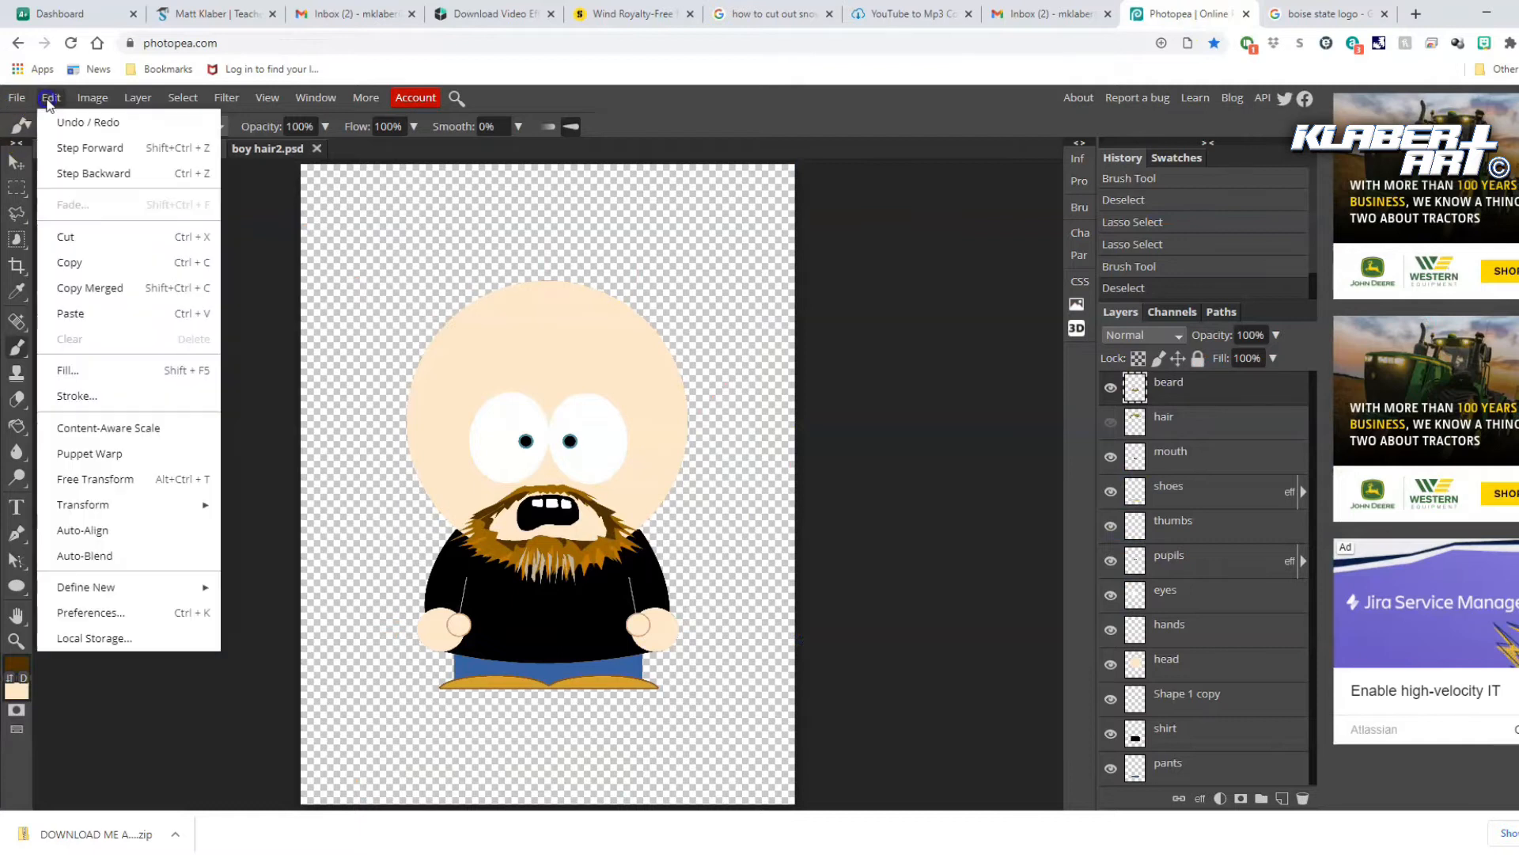
left_click(71, 311)
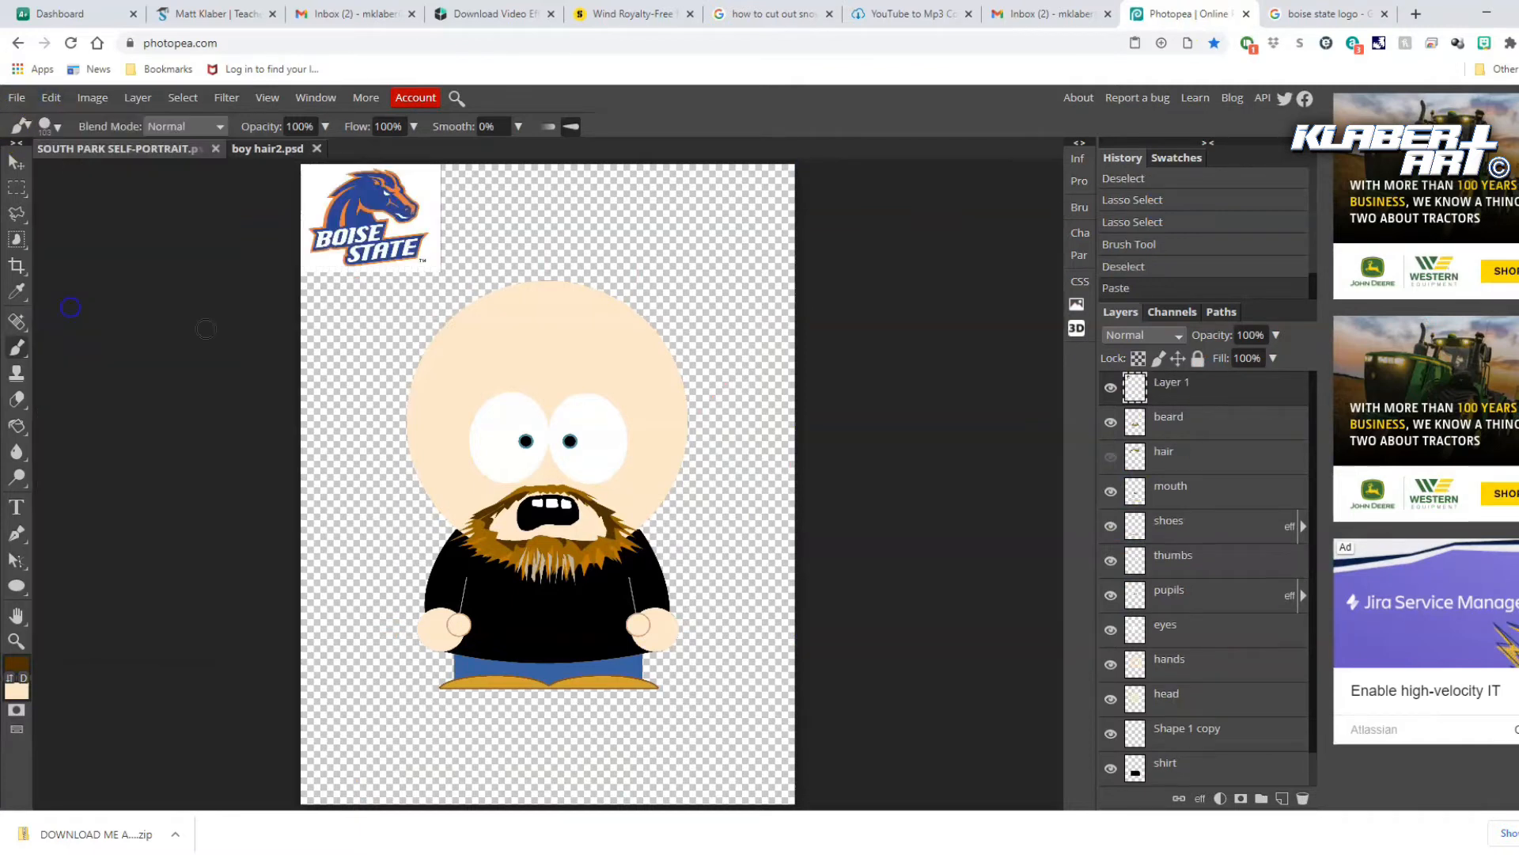
Scale the pasted logo to about 62% width and 66% height and place it on the shirt's chest below the beard
left_click(59, 97)
left_click(105, 473)
left_click_drag(441, 273, 593, 579)
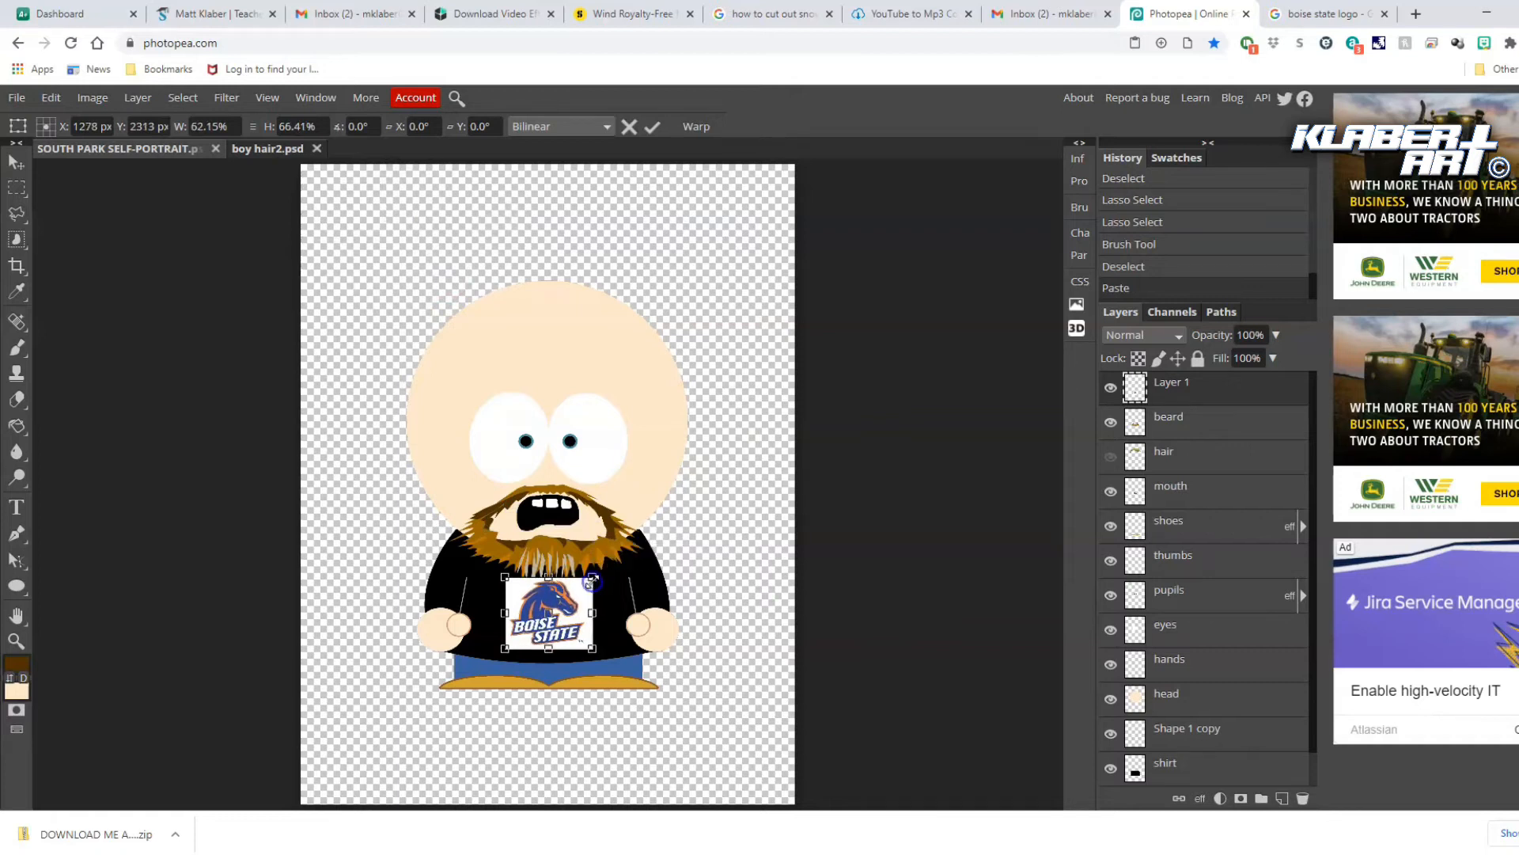
key("Return")
Rename the pasted image's layer to "logo" and move it directly above the shirt layer
double_click(1171, 383)
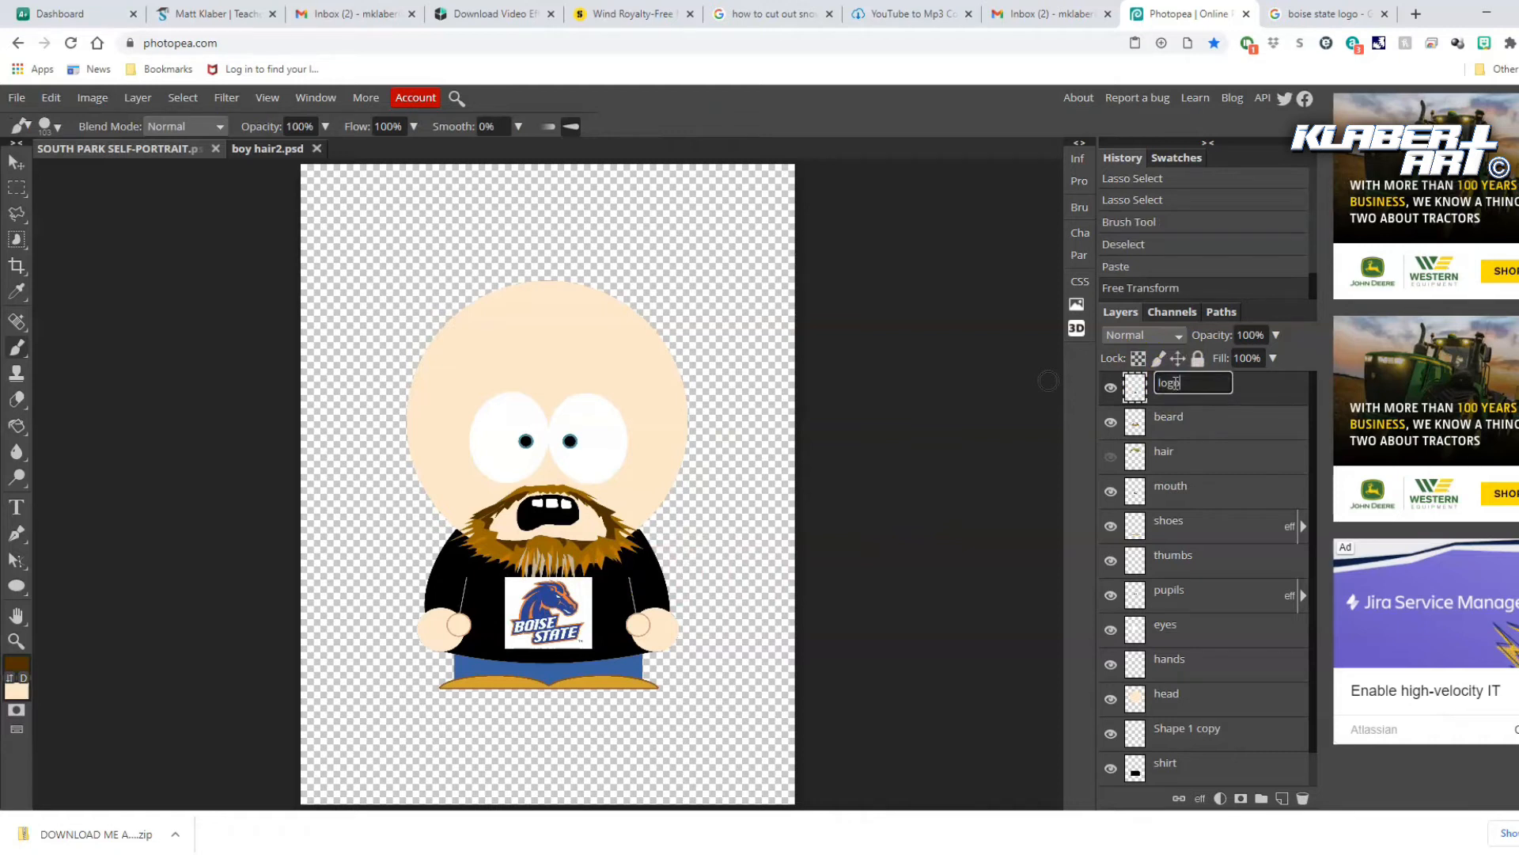
left_click(1253, 395)
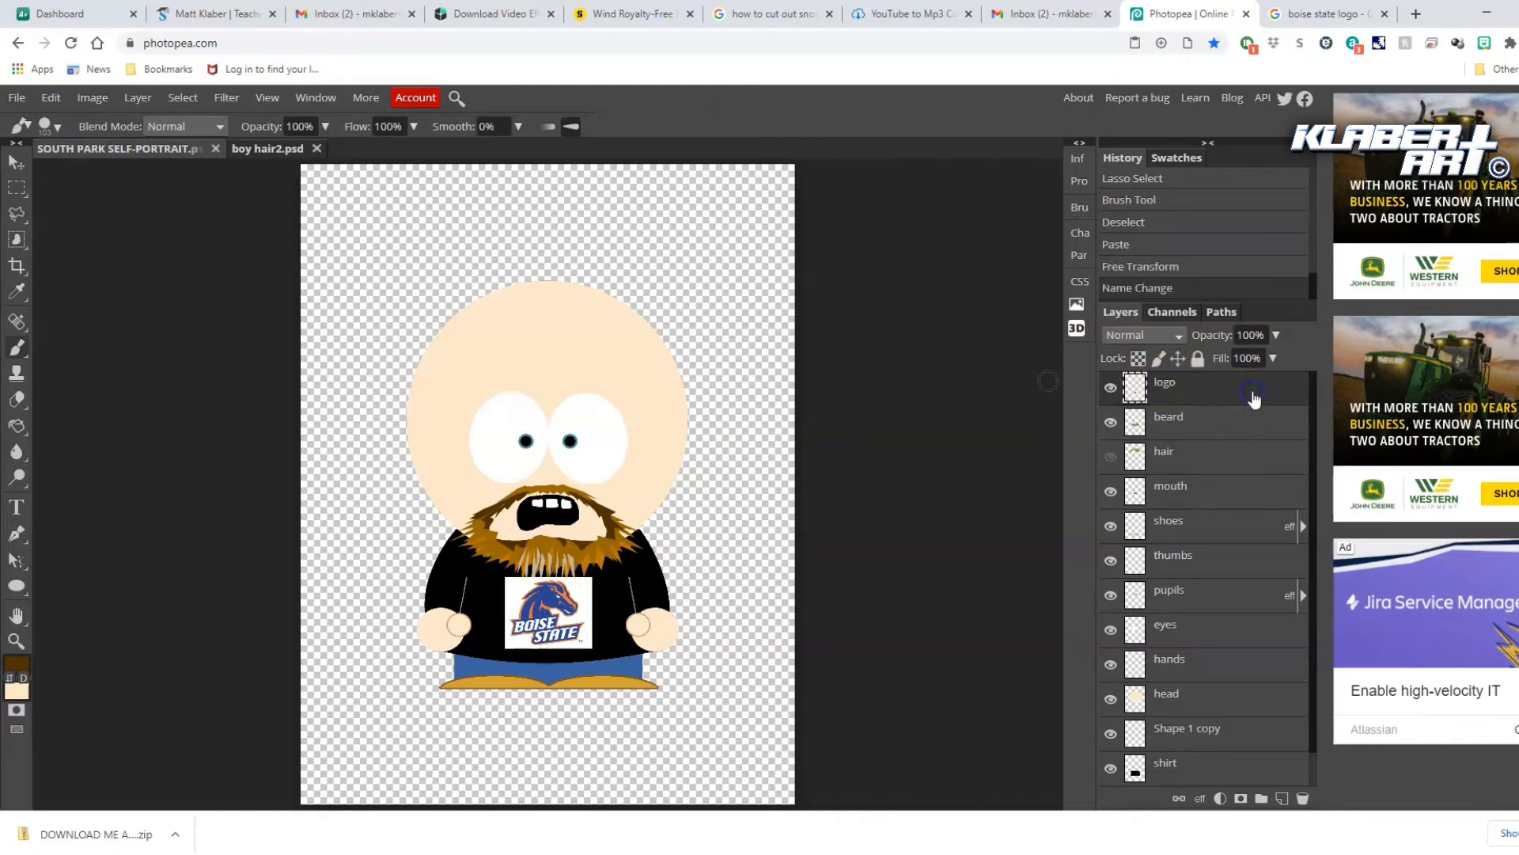
left_click_drag(1254, 398, 1244, 741)
Select the logo's white background with the Magic Wand, delete it and clear the selection
left_click(15, 641)
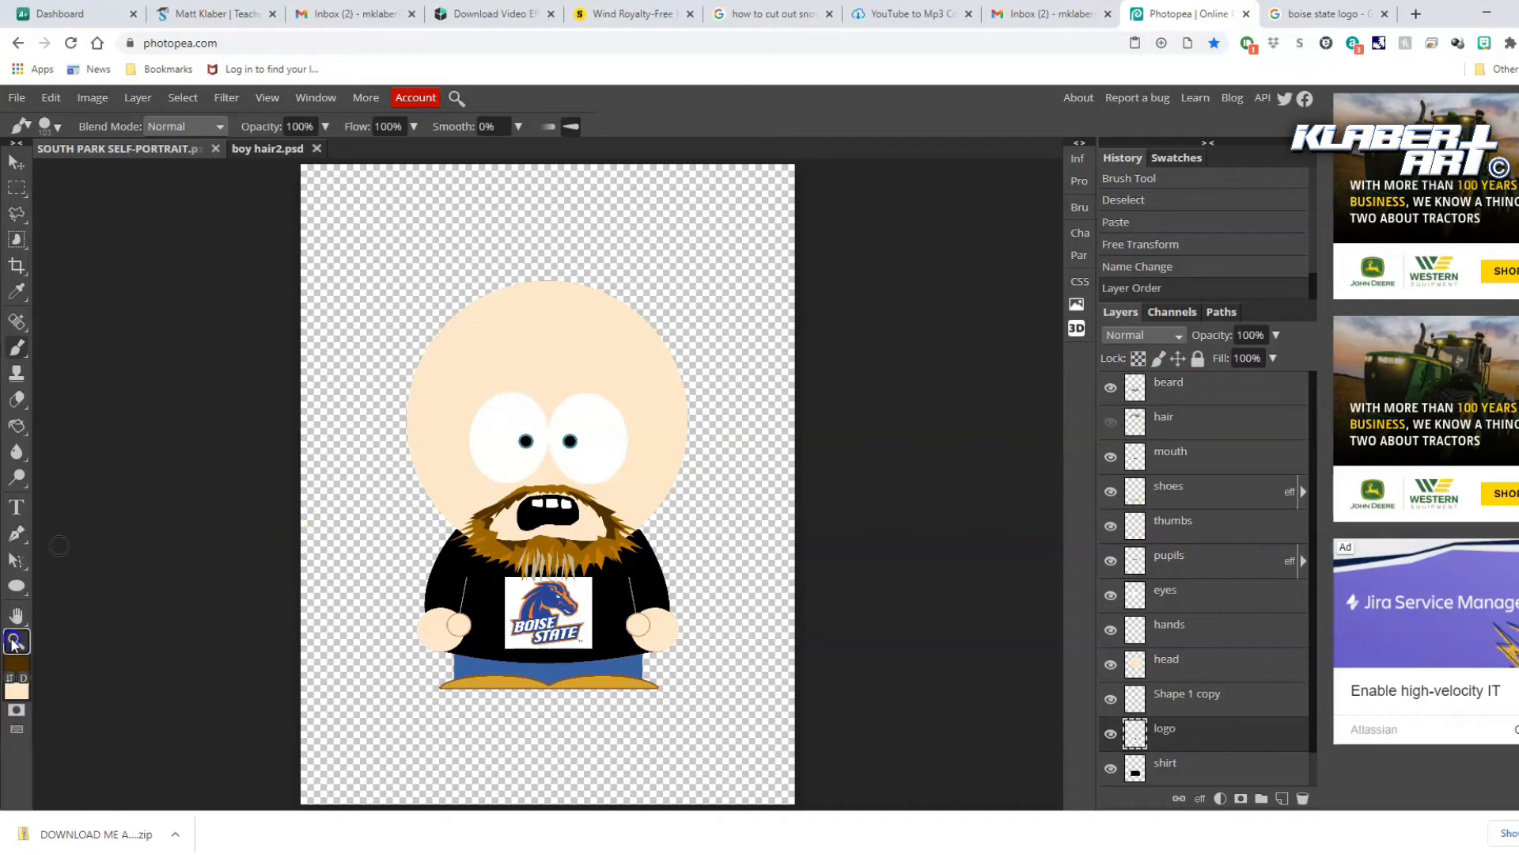
left_click(576, 603)
scroll(655, 618, "down", 5)
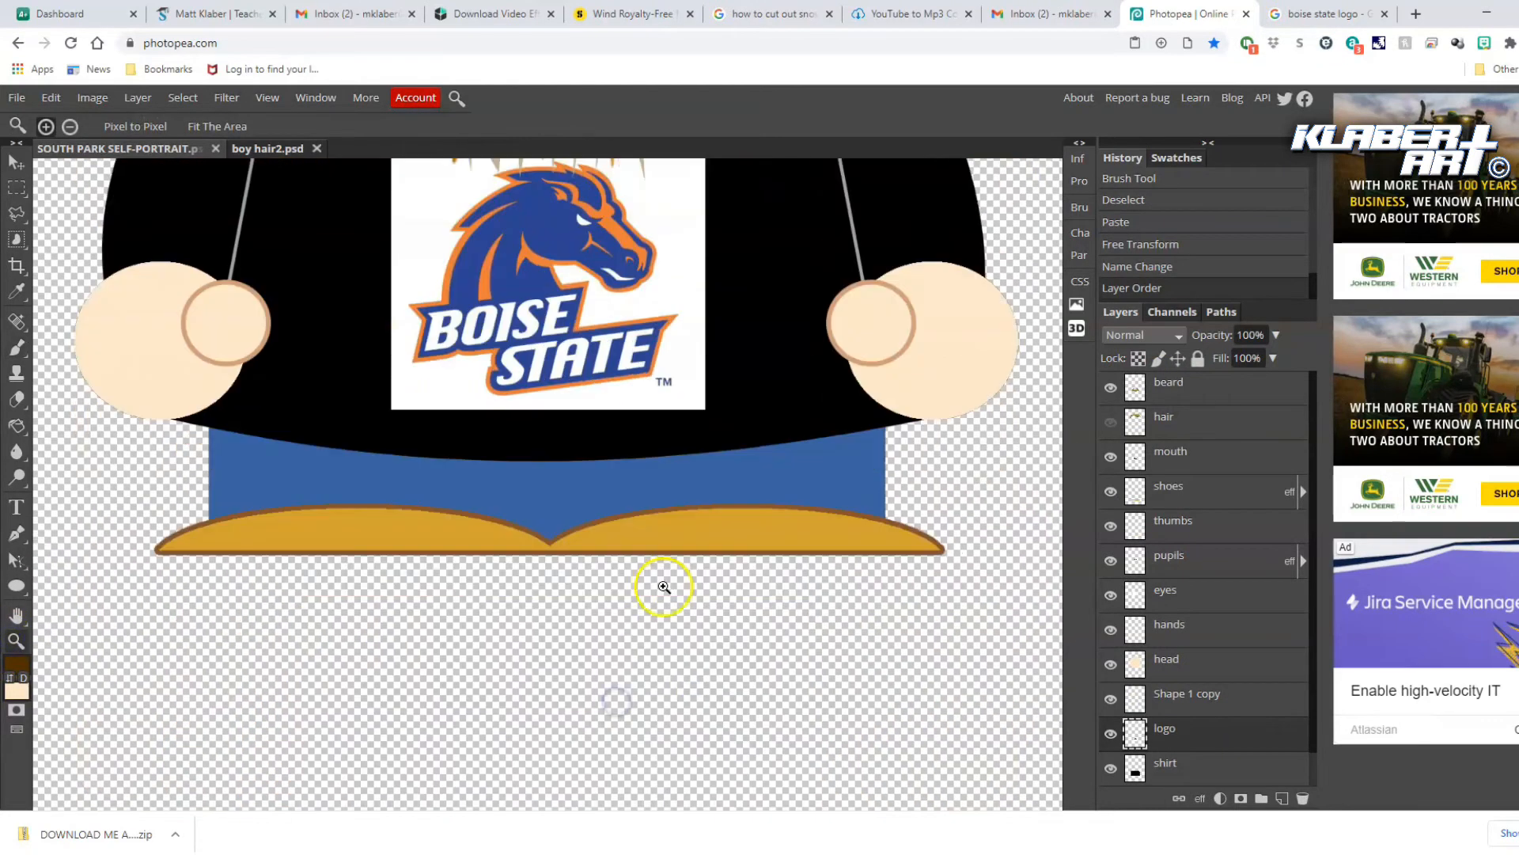
scroll(662, 583, "up", 3)
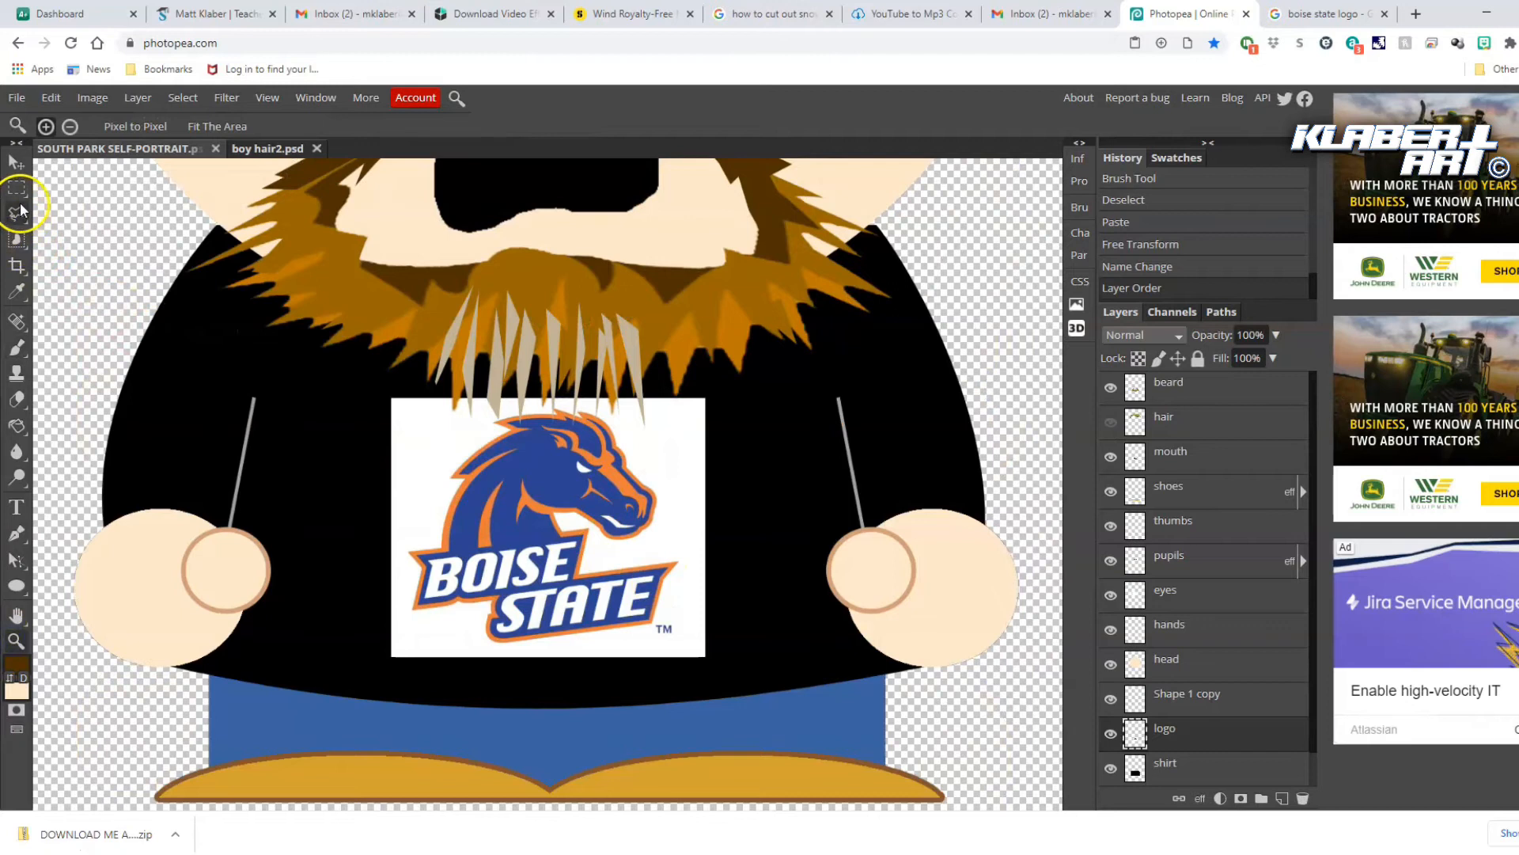
right_click(16, 239)
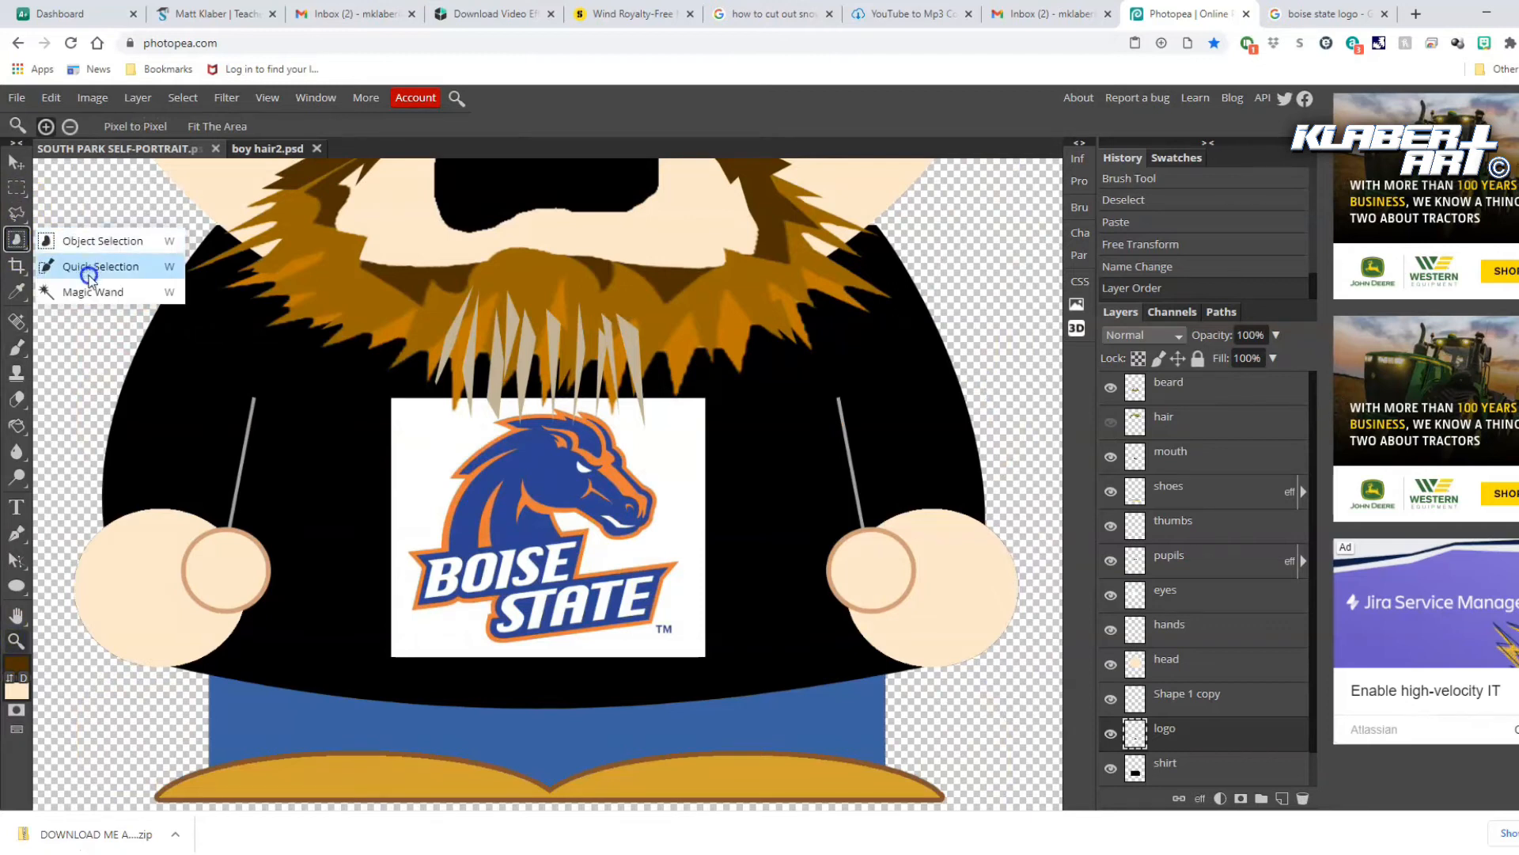
left_click(91, 291)
left_click(429, 457)
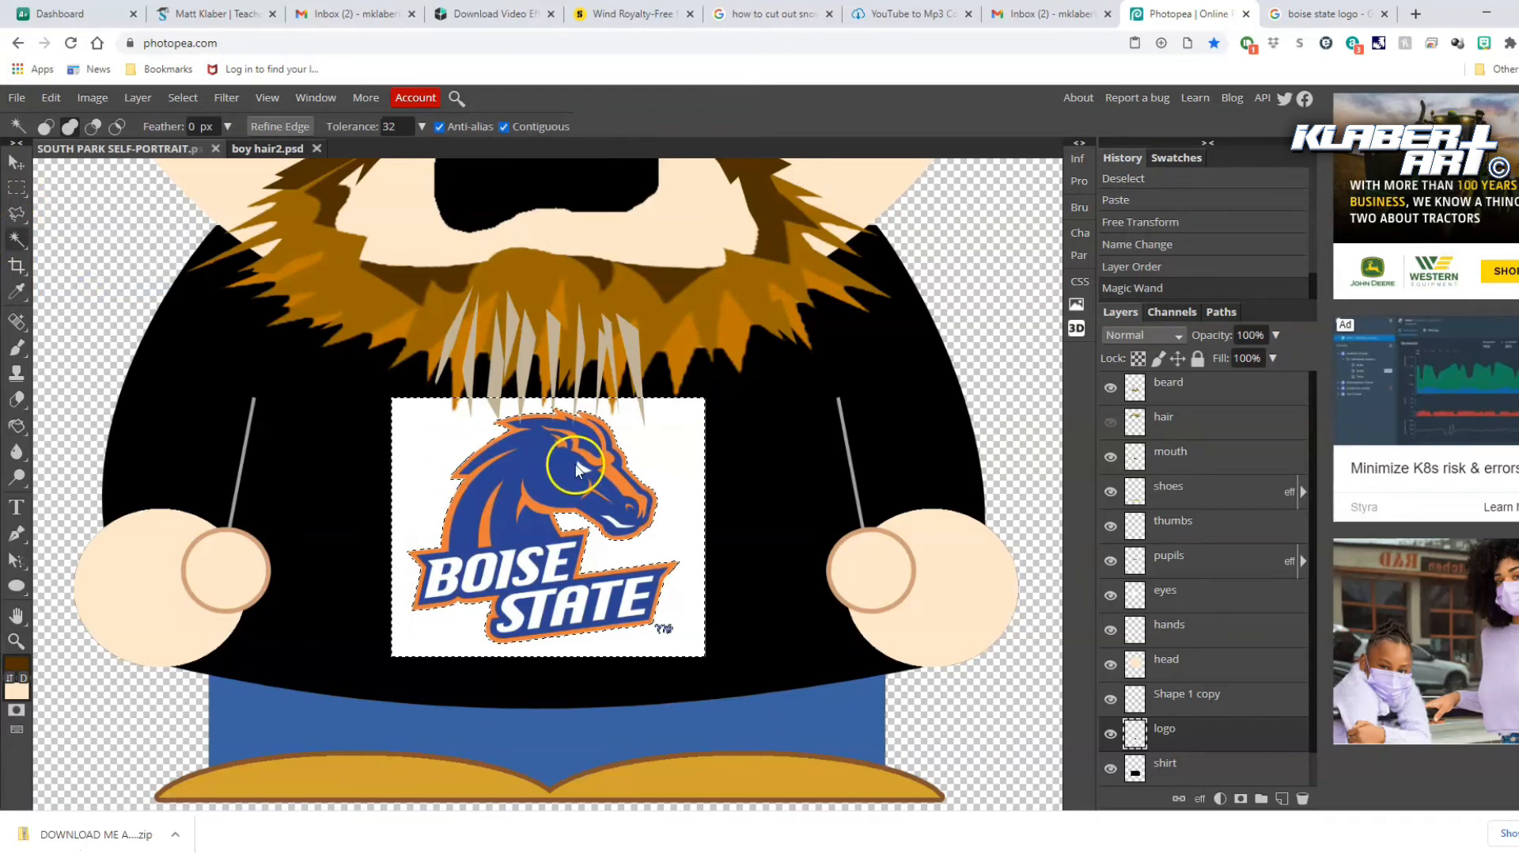
key("Delete")
left_click(183, 98)
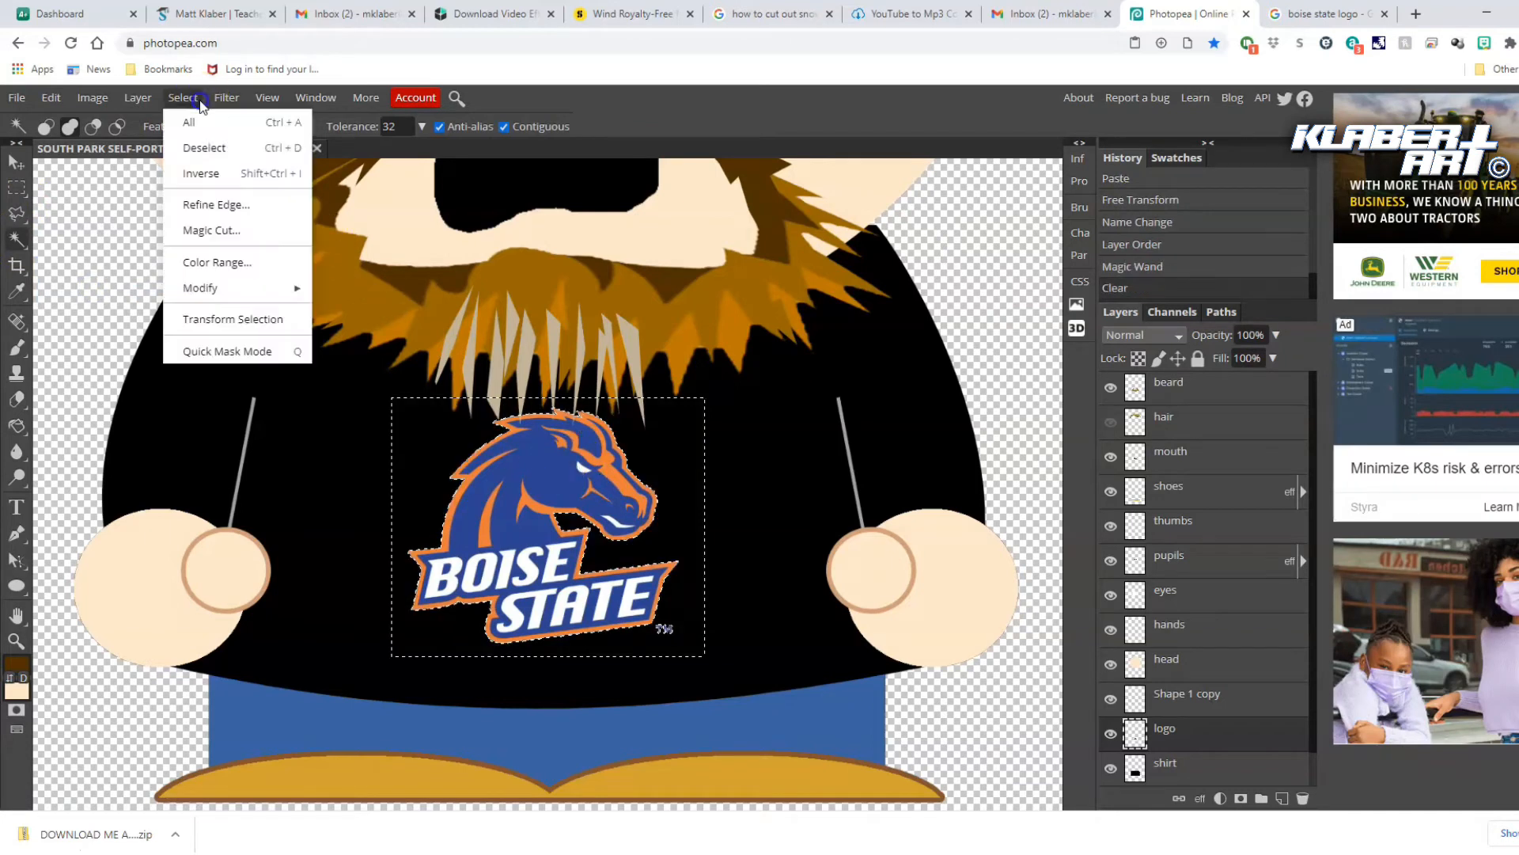
left_click(204, 147)
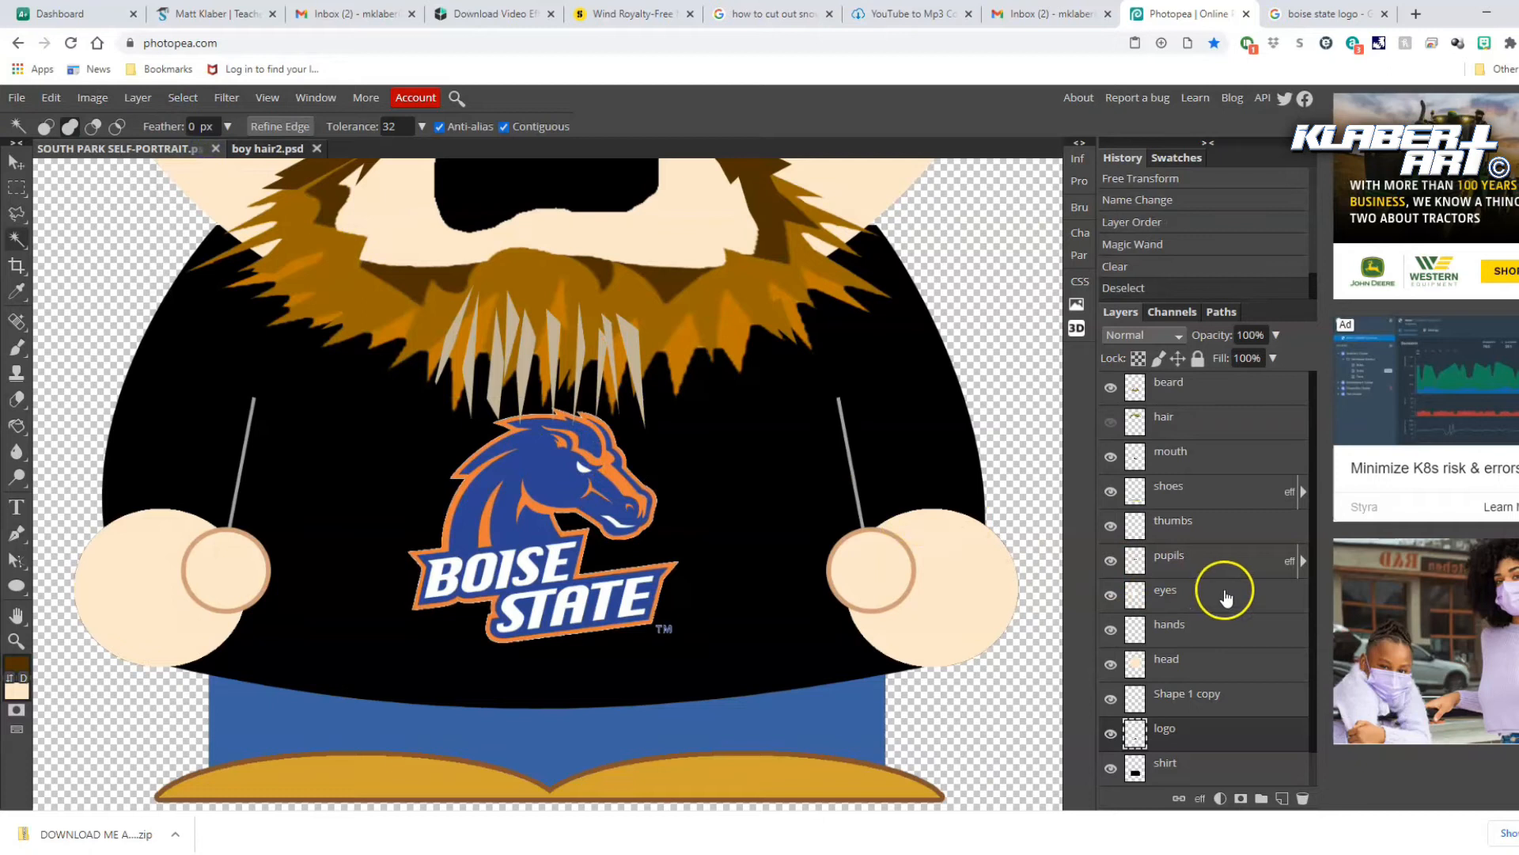
left_click(137, 97)
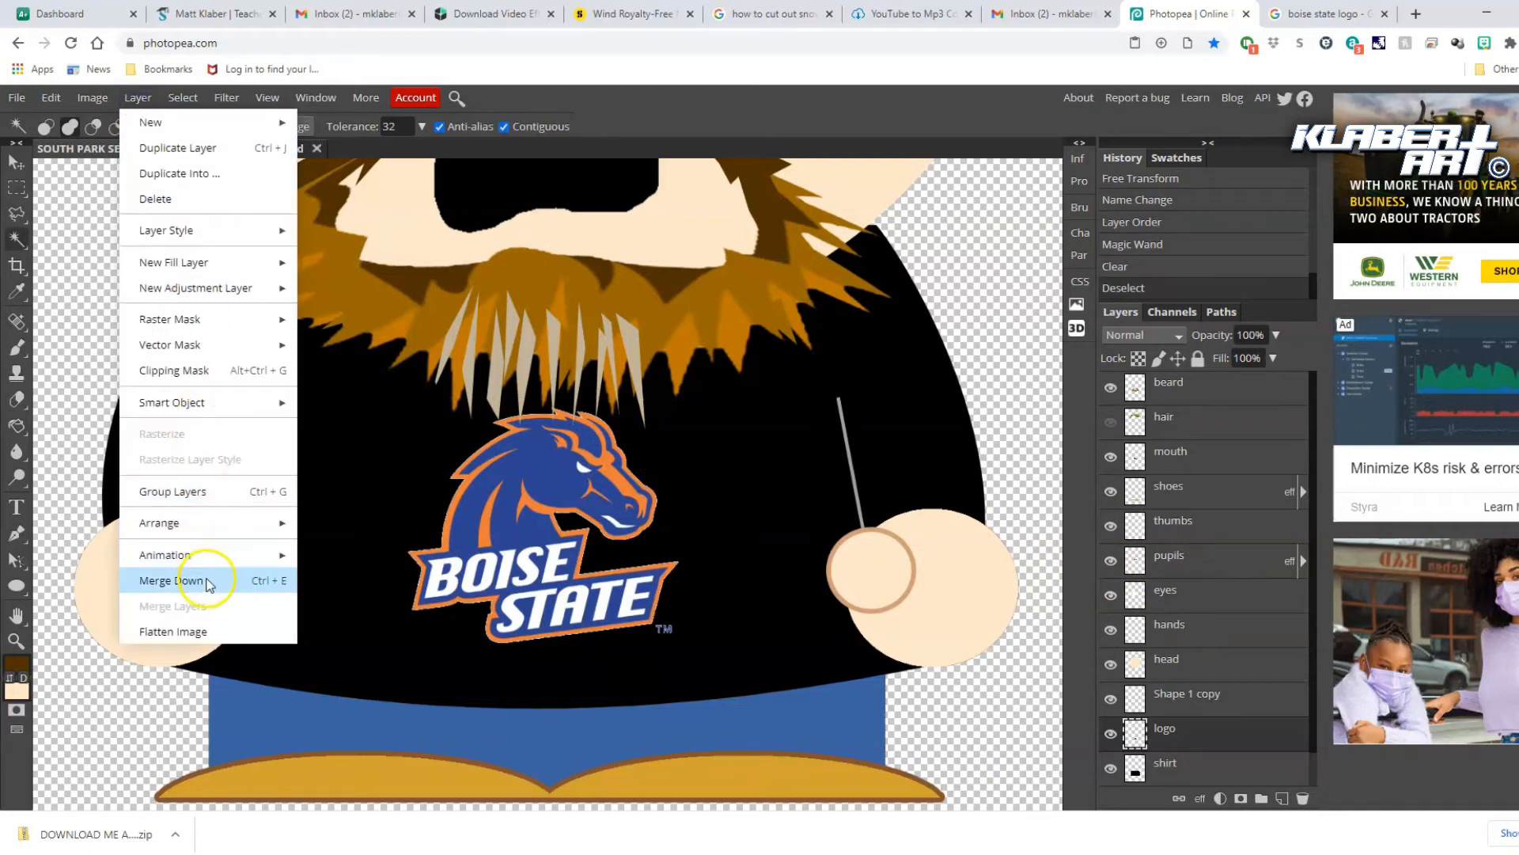
mouse_move(203, 535)
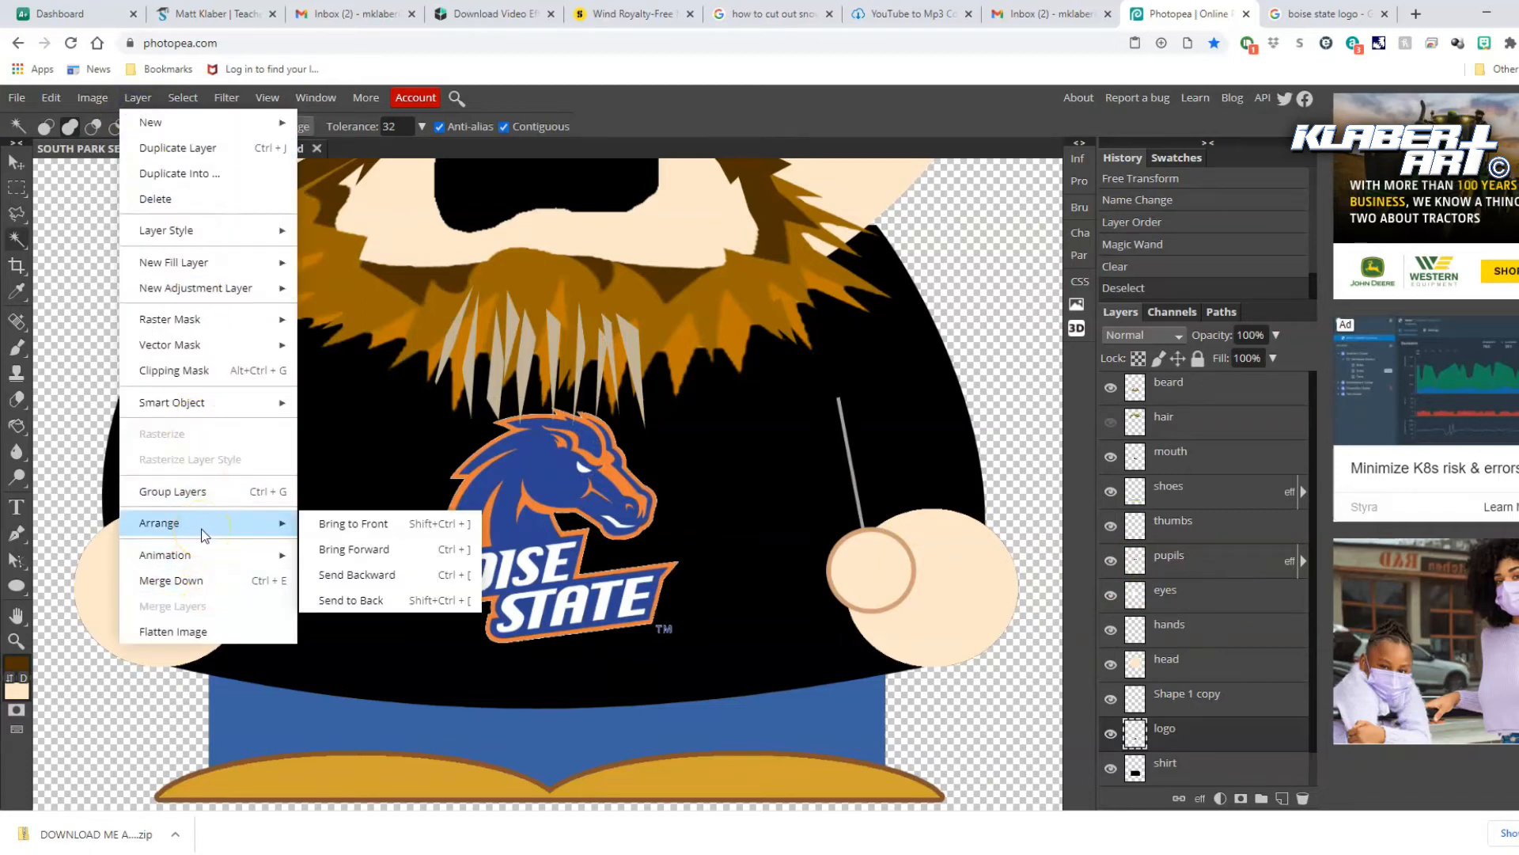
left_click(13, 238)
left_click(16, 639)
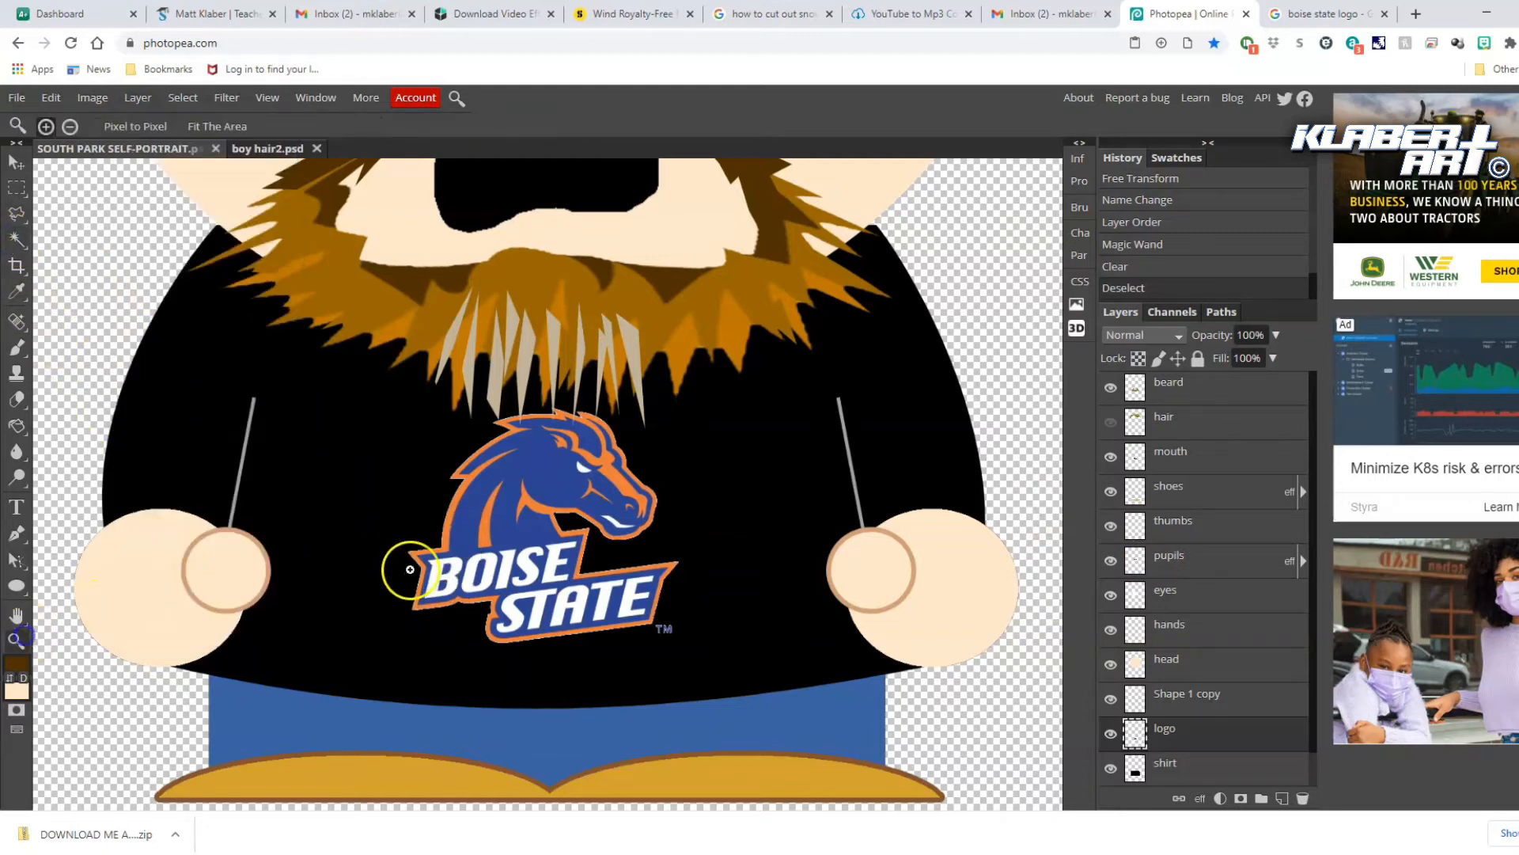
Select the transparent area around the Boise State logo with the Magic Wand at a tolerance of 32
left_click(412, 562)
left_click(483, 671)
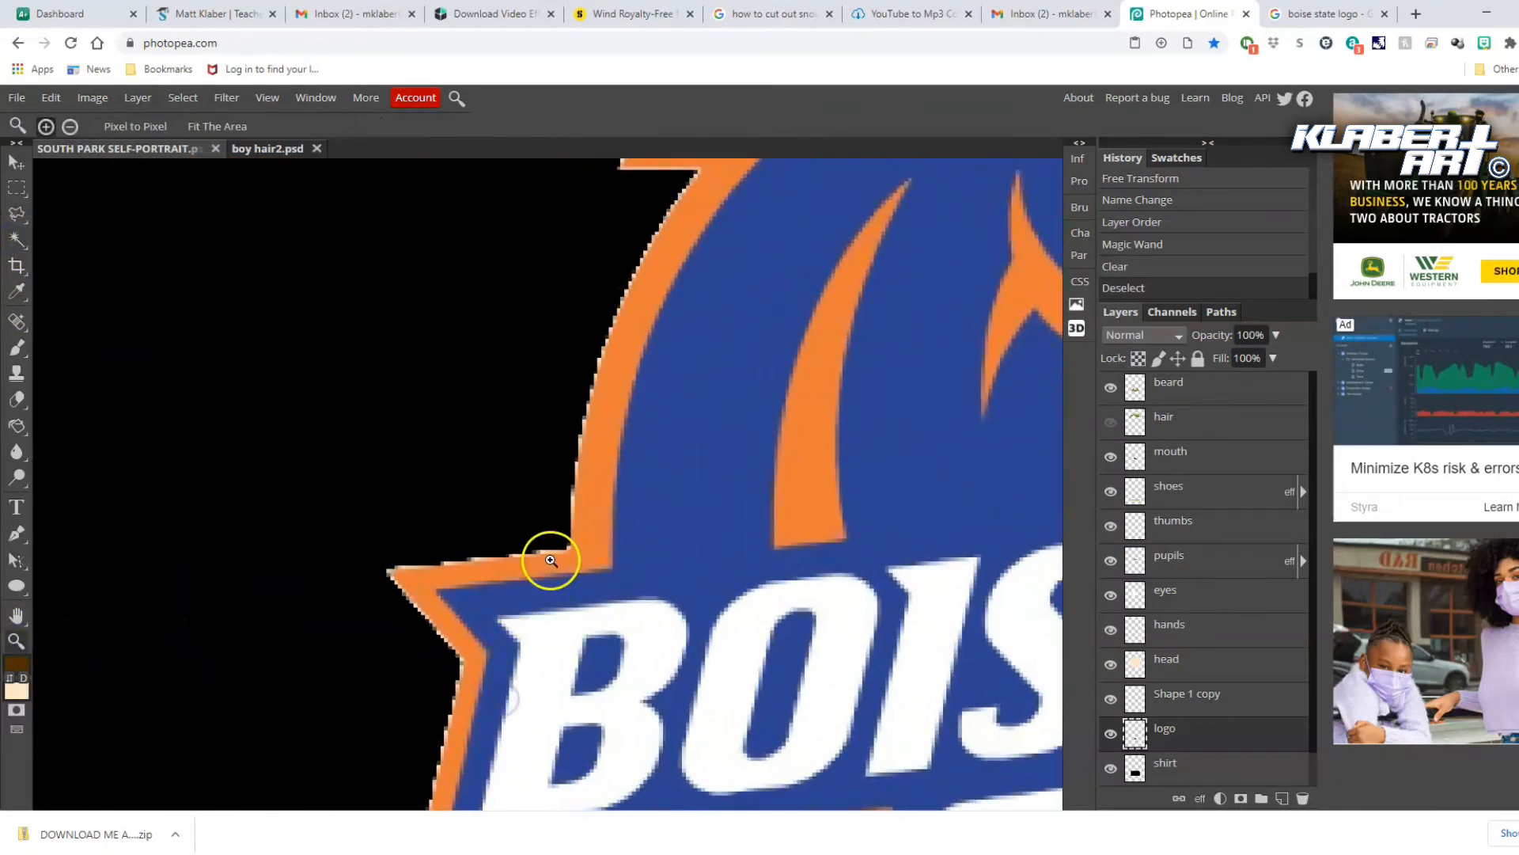
left_click(424, 561)
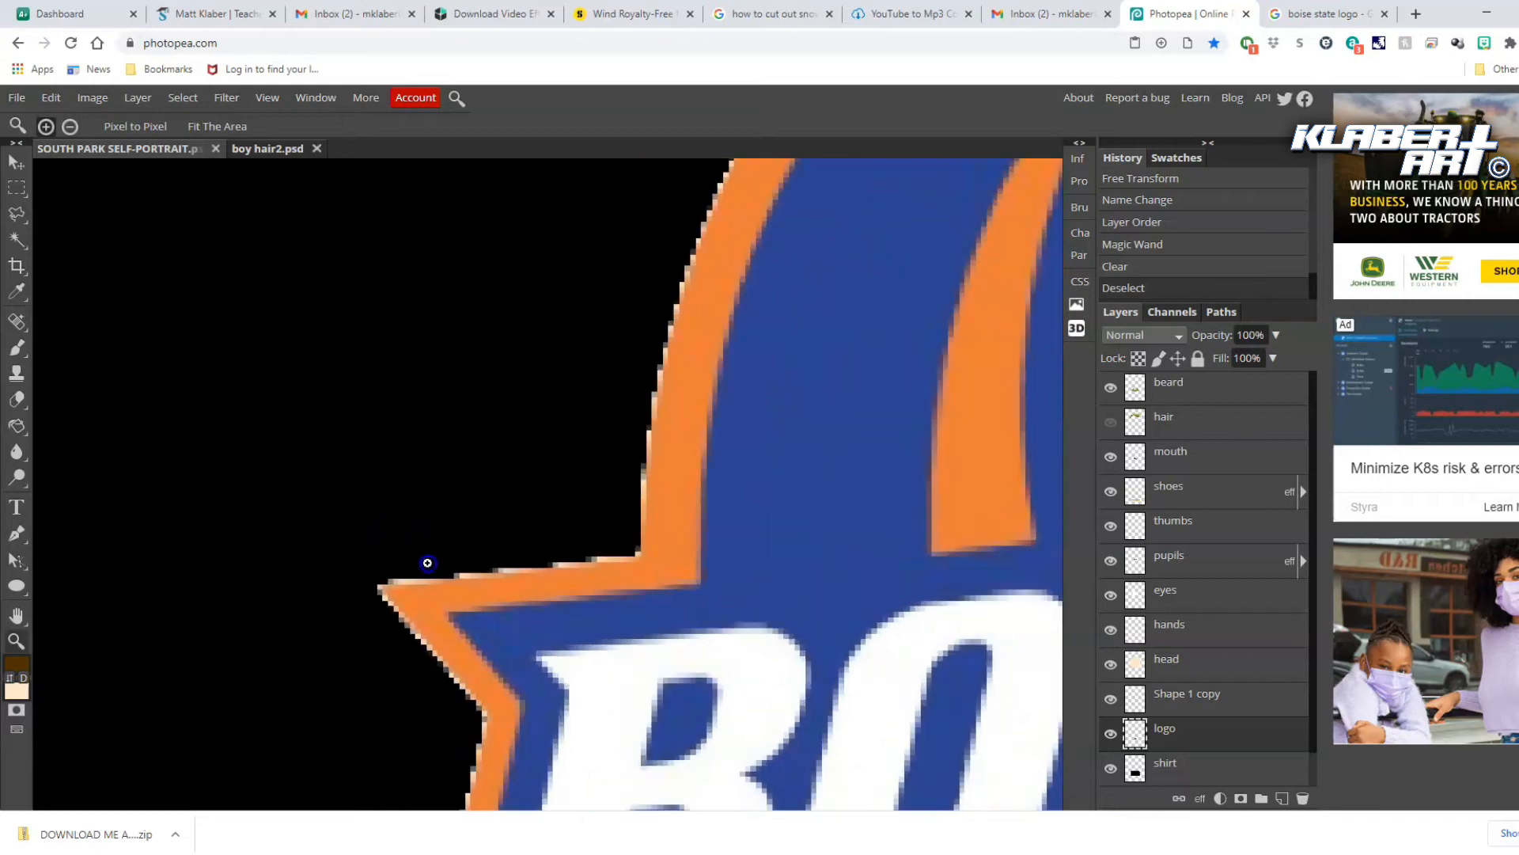
left_click(16, 238)
left_click(406, 369)
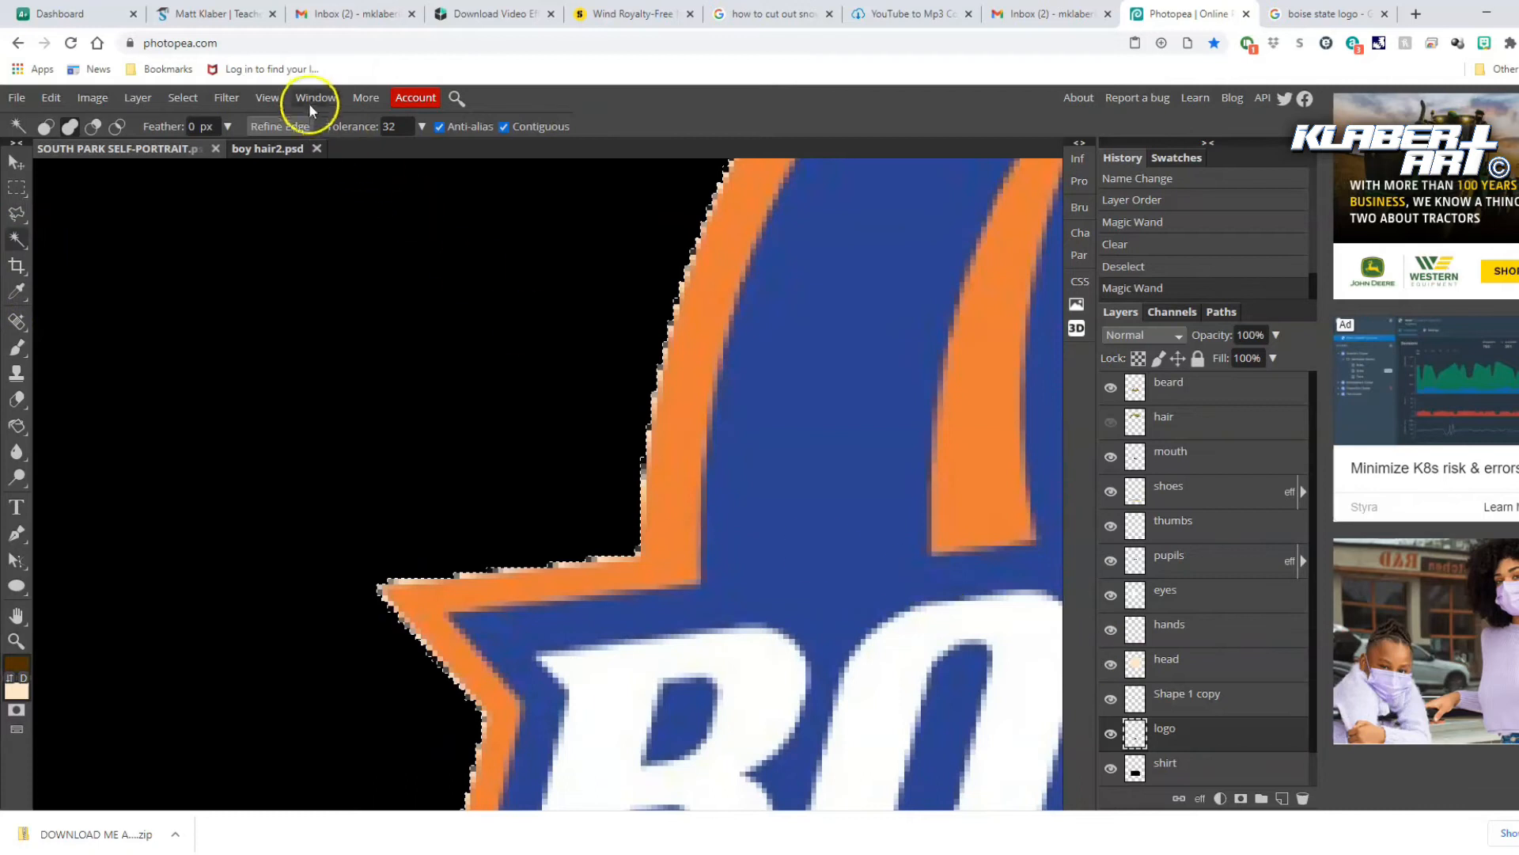
left_click(269, 100)
left_click(293, 175)
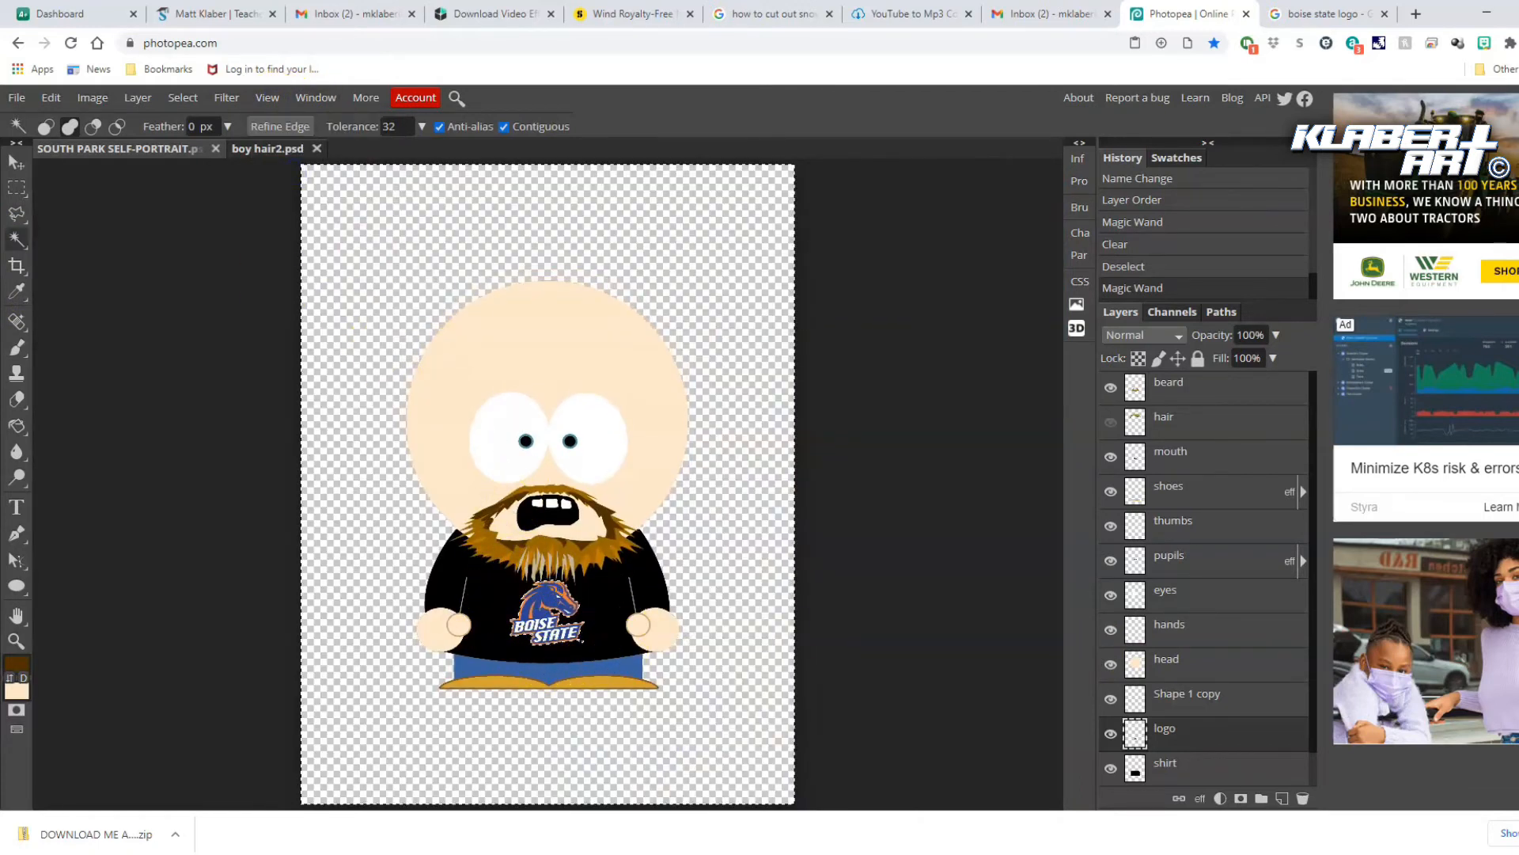
left_click(17, 641)
left_click_drag(546, 609, 668, 604)
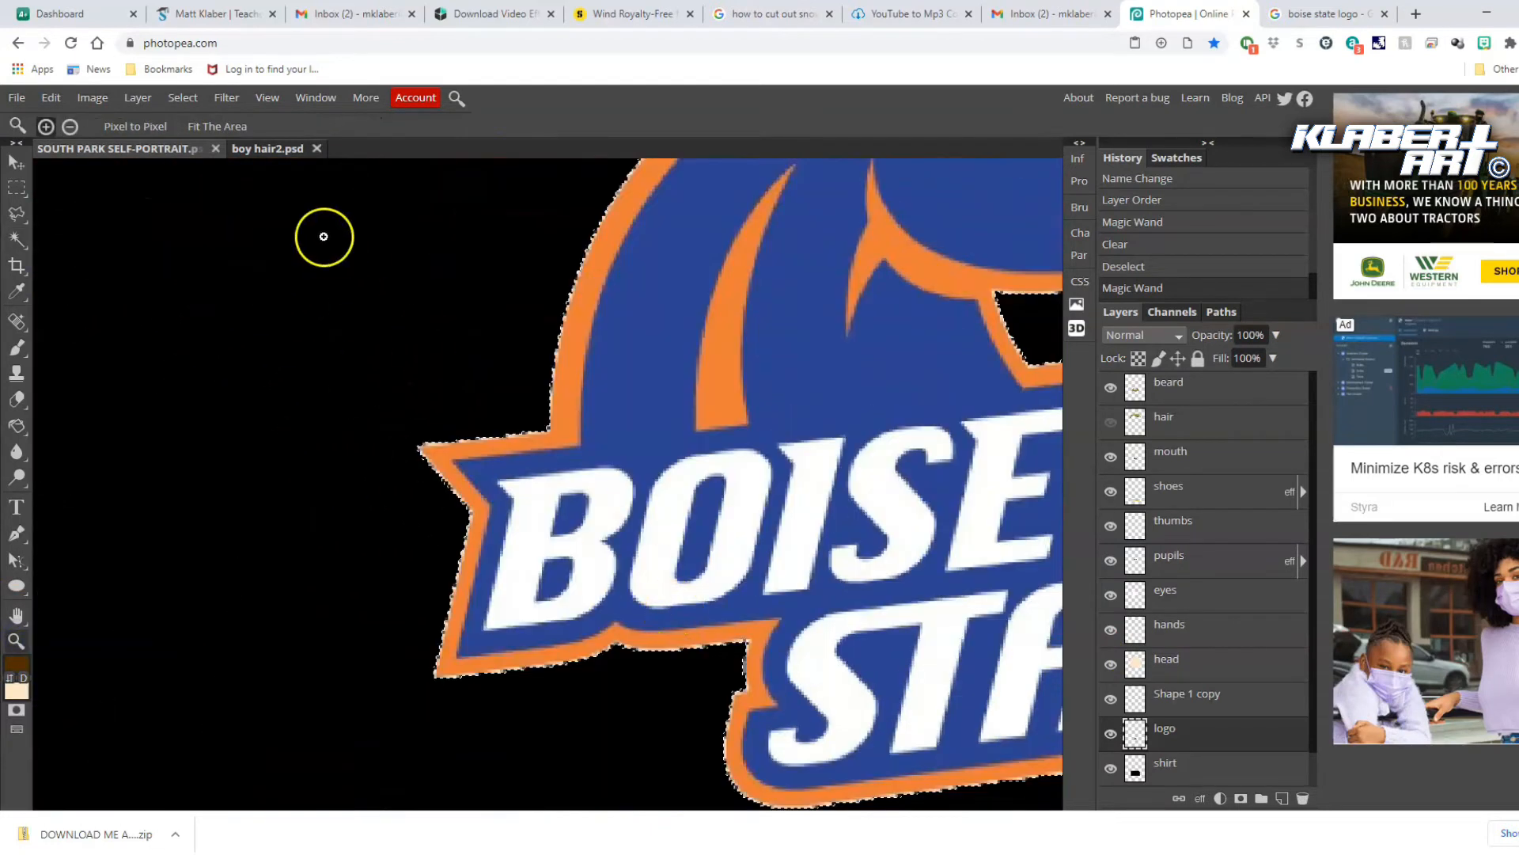
Feather the selection around the logo by 2 px, clear the white fringe on its outline twice and deselect
left_click(183, 98)
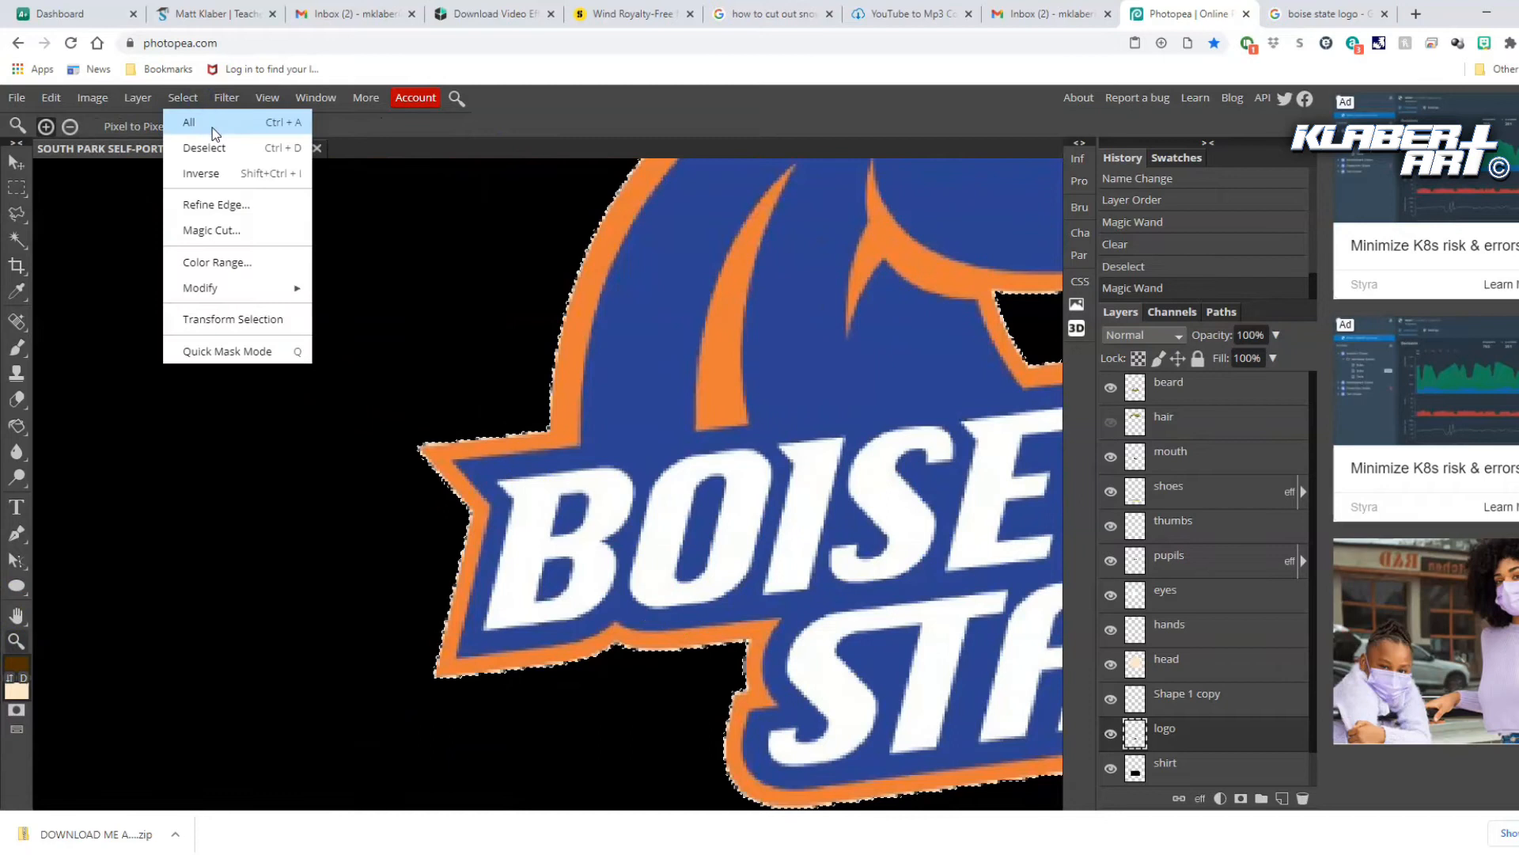
left_click(232, 197)
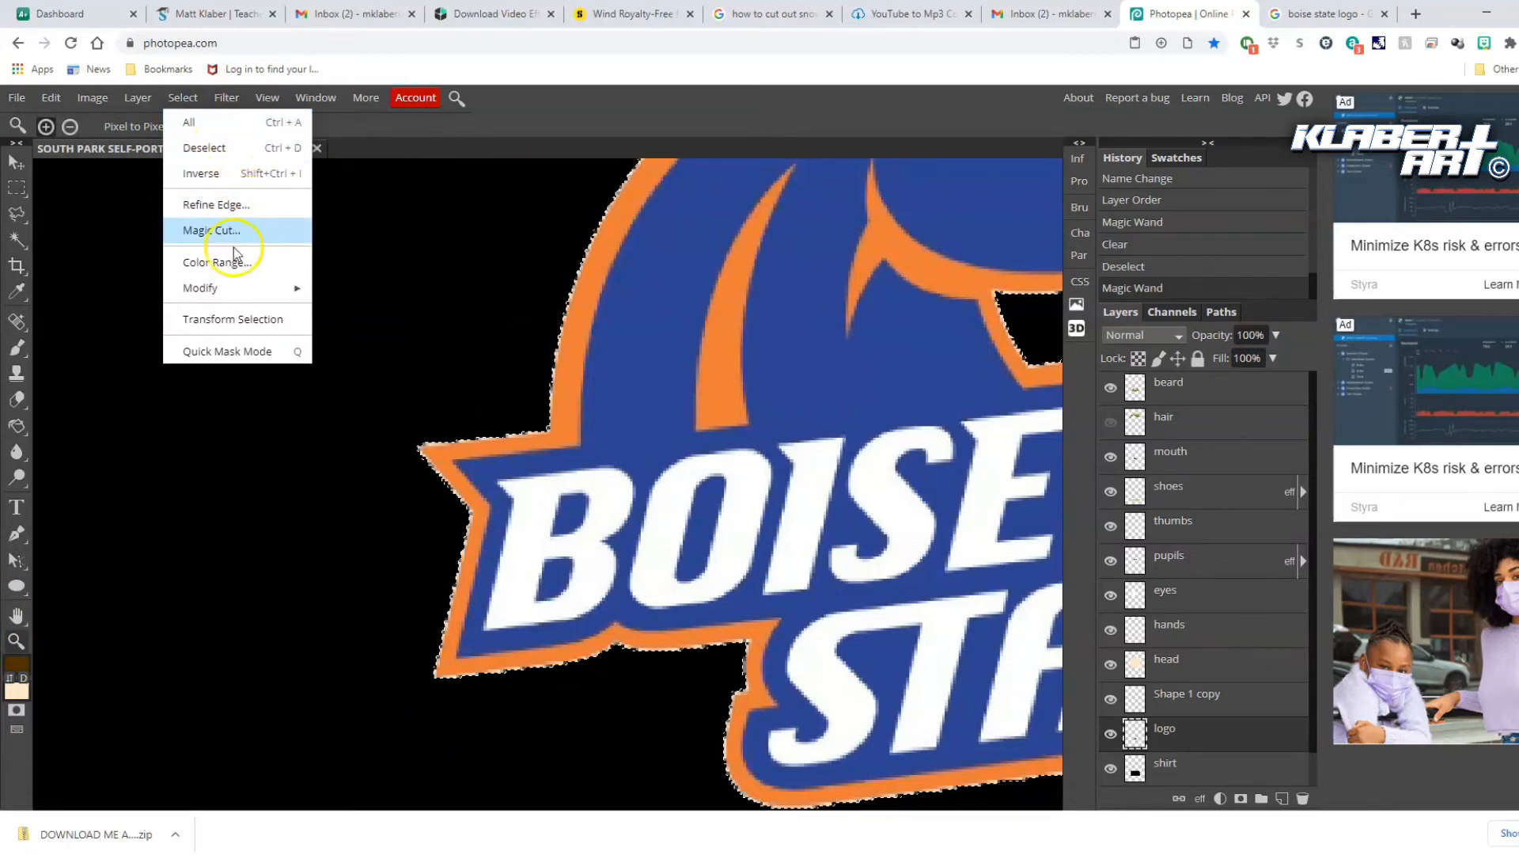
mouse_move(230, 287)
left_click(355, 389)
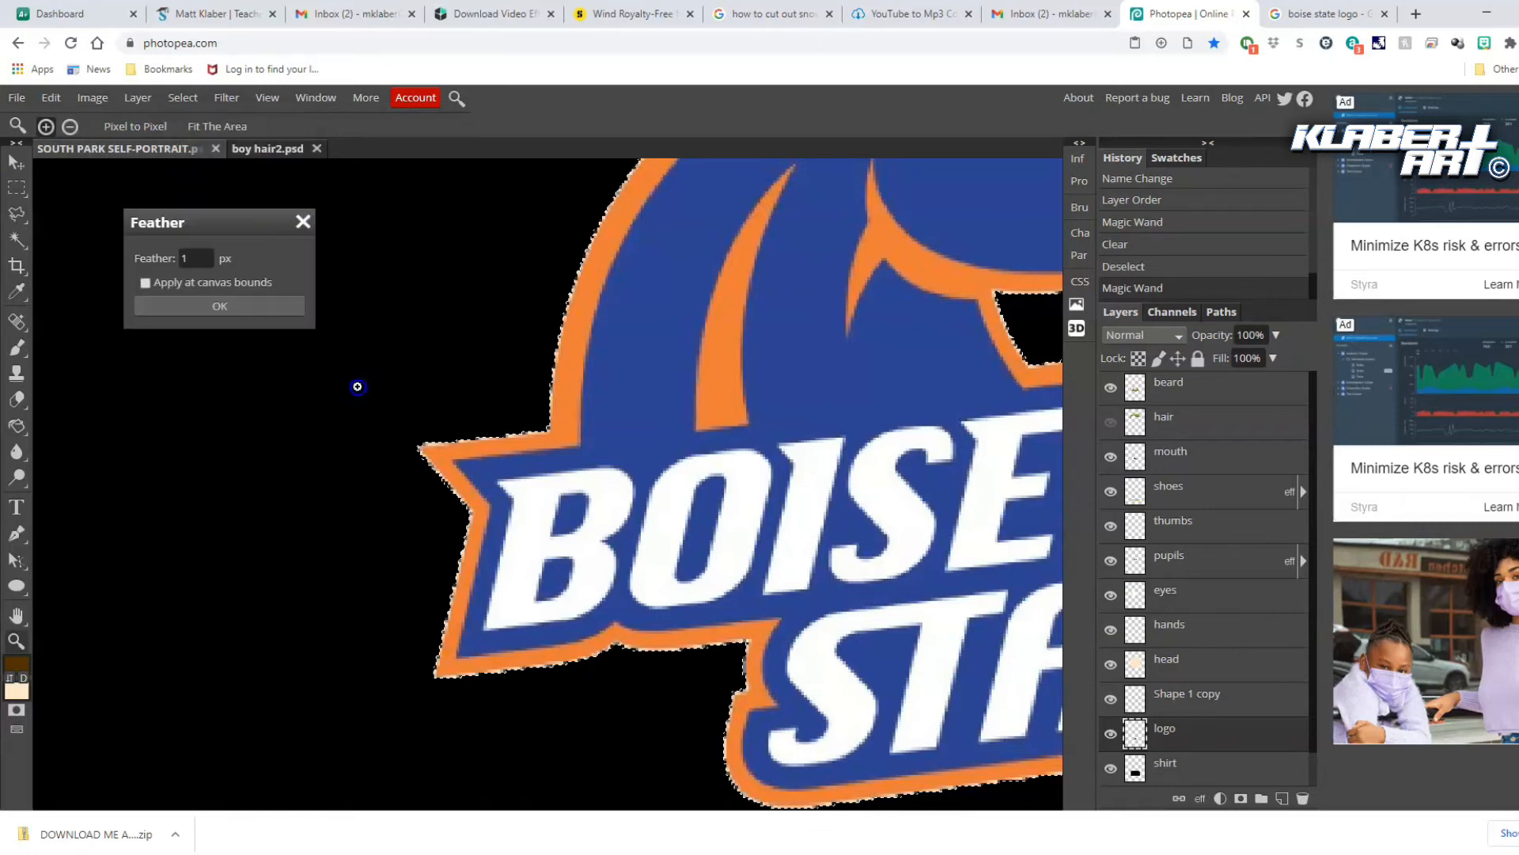
double_click(182, 258)
left_click(241, 312)
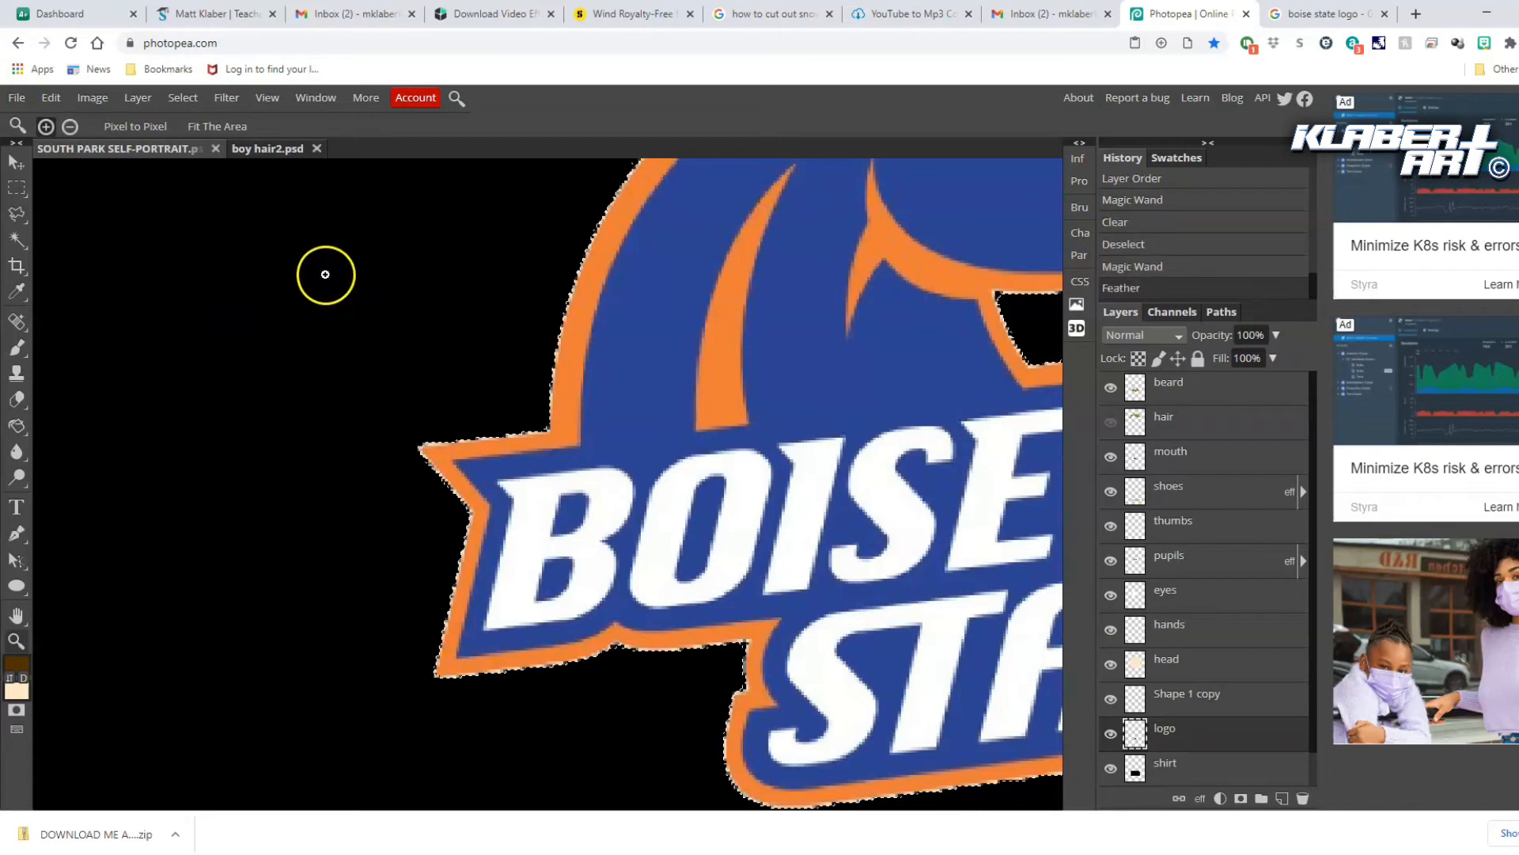
key("Delete")
key("Delete")
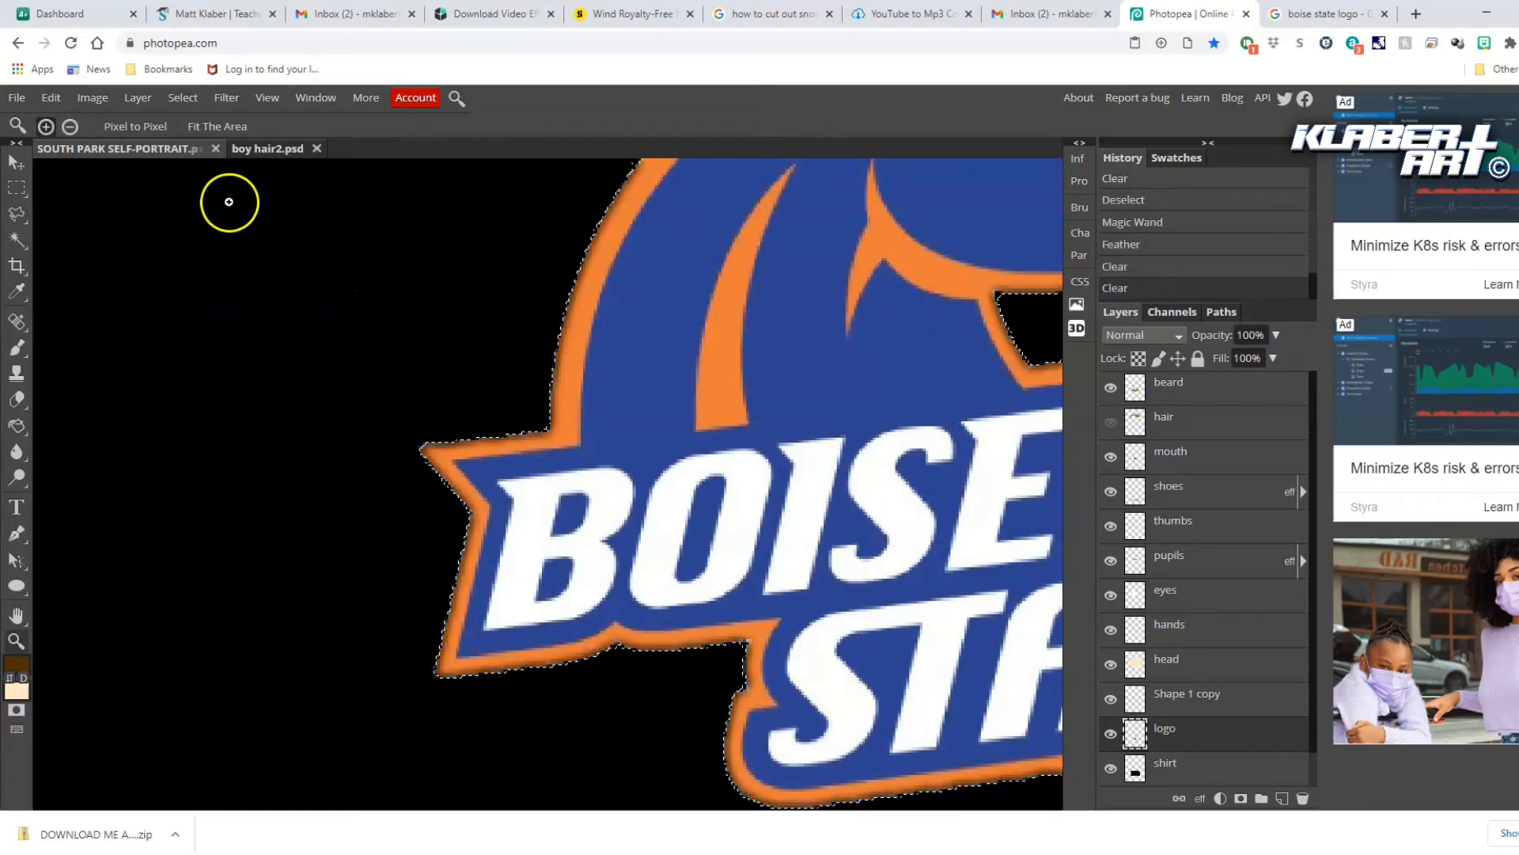
left_click(179, 101)
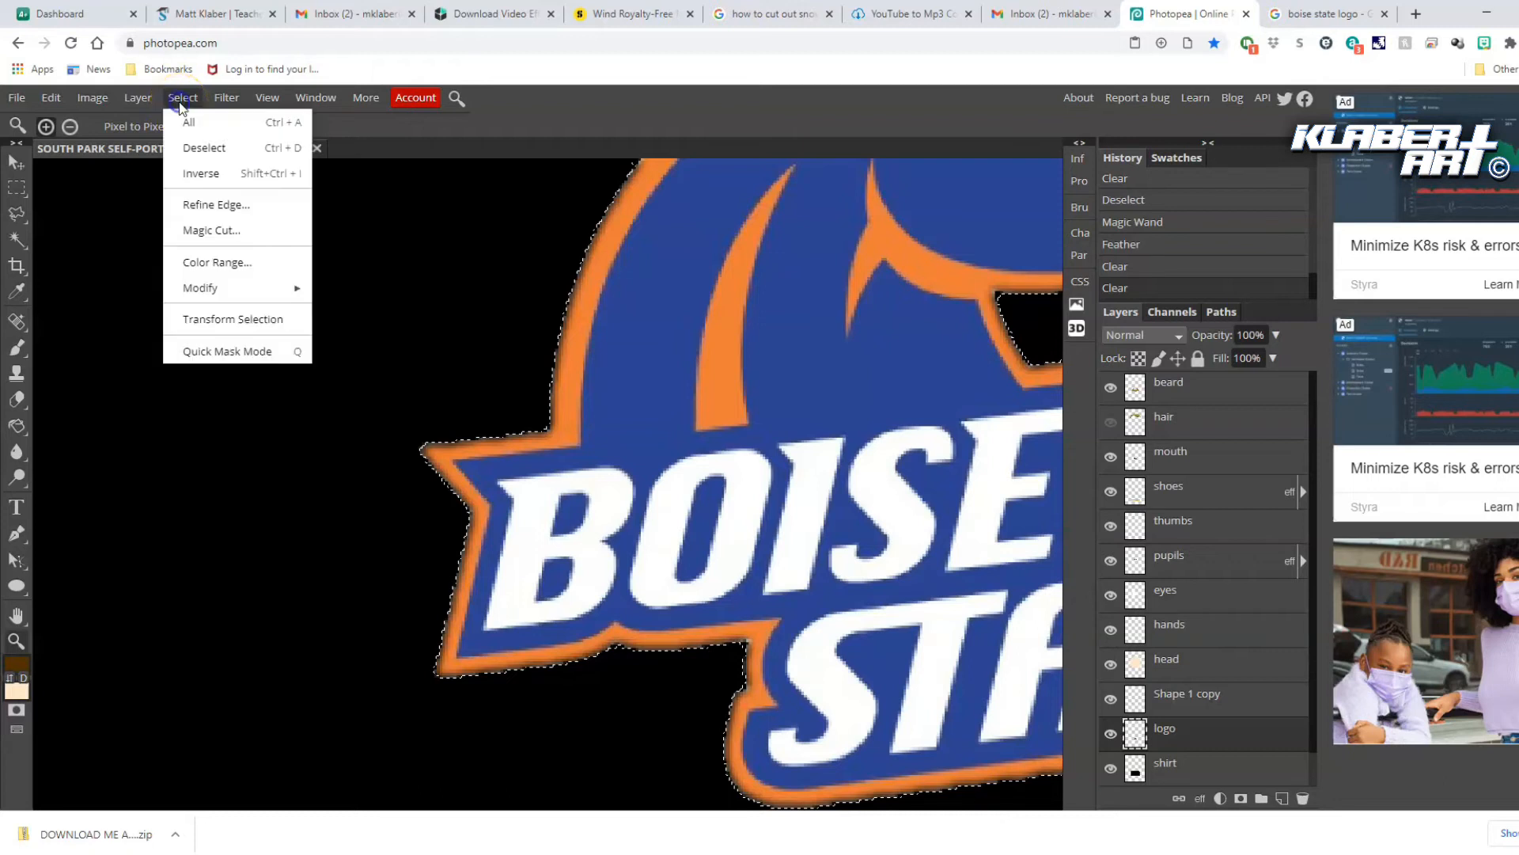
left_click(194, 143)
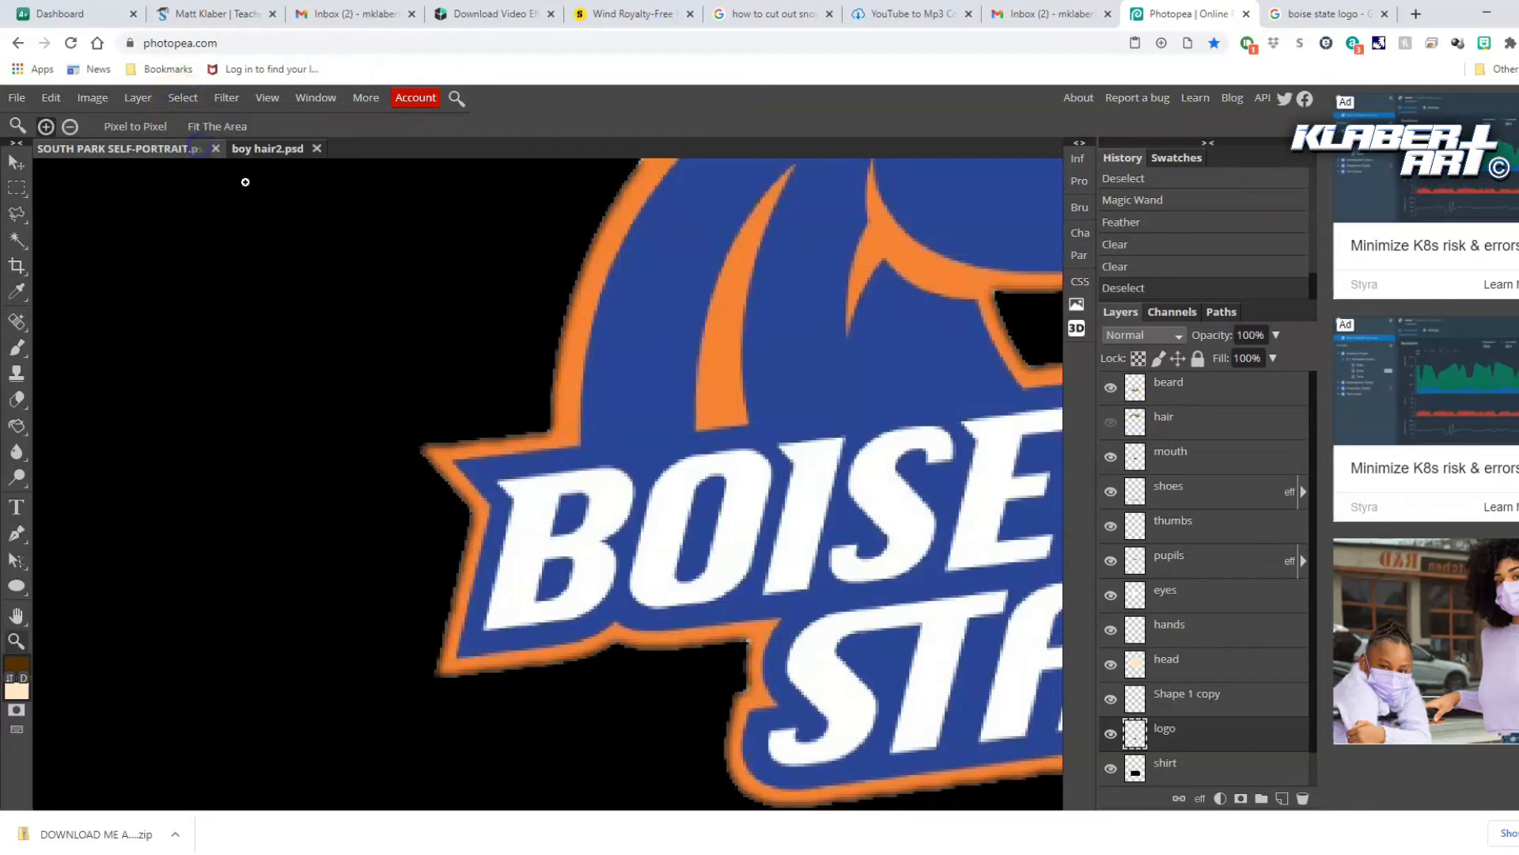
Reselect the area around the logo with the Magic Wand and clear its leftover edge pixels twice
left_click(16, 239)
left_click(306, 293)
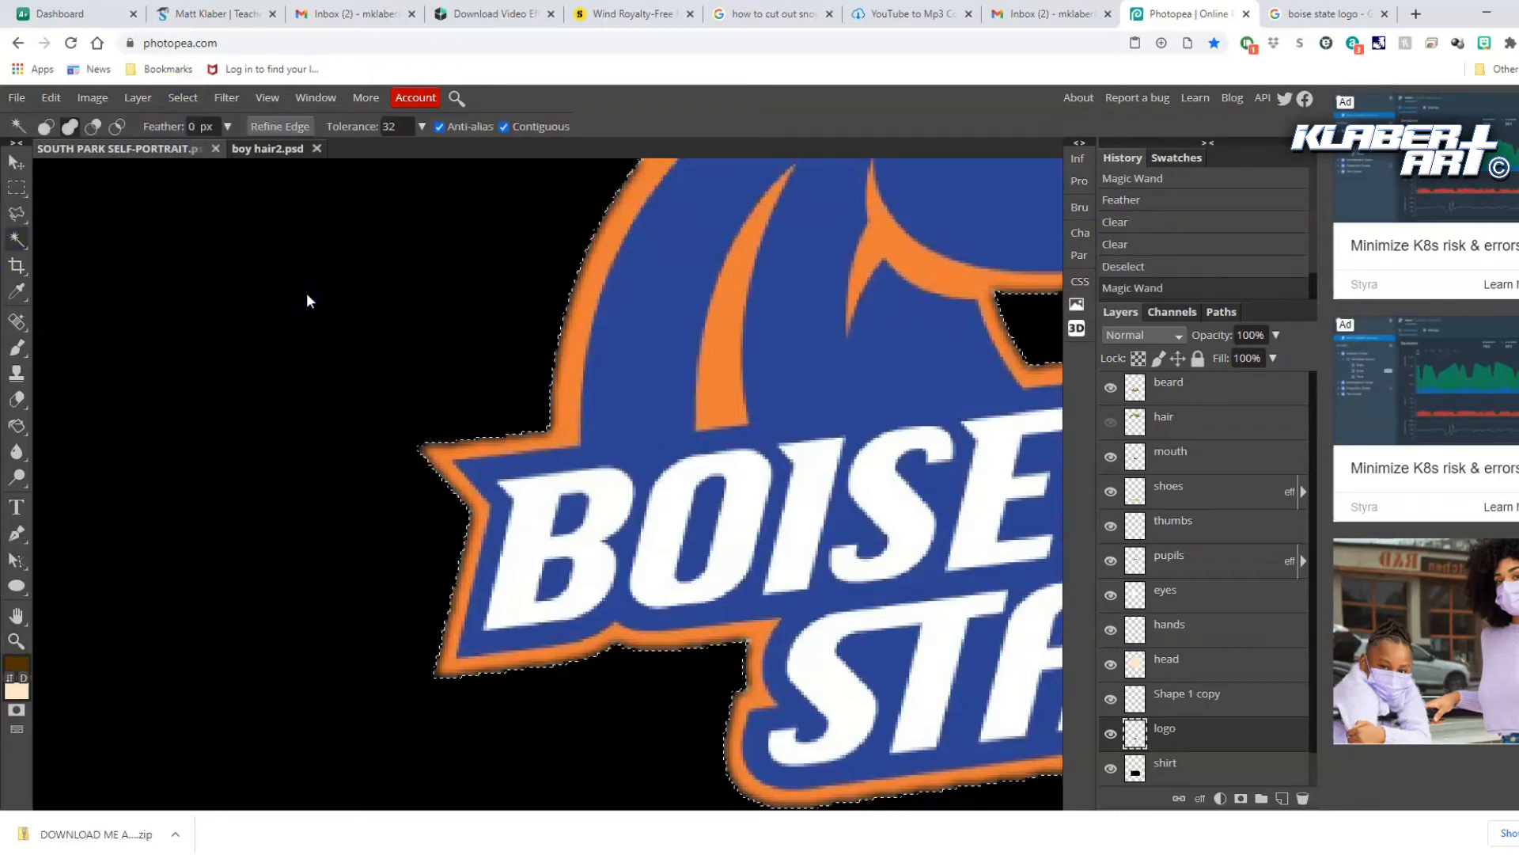
left_click(226, 97)
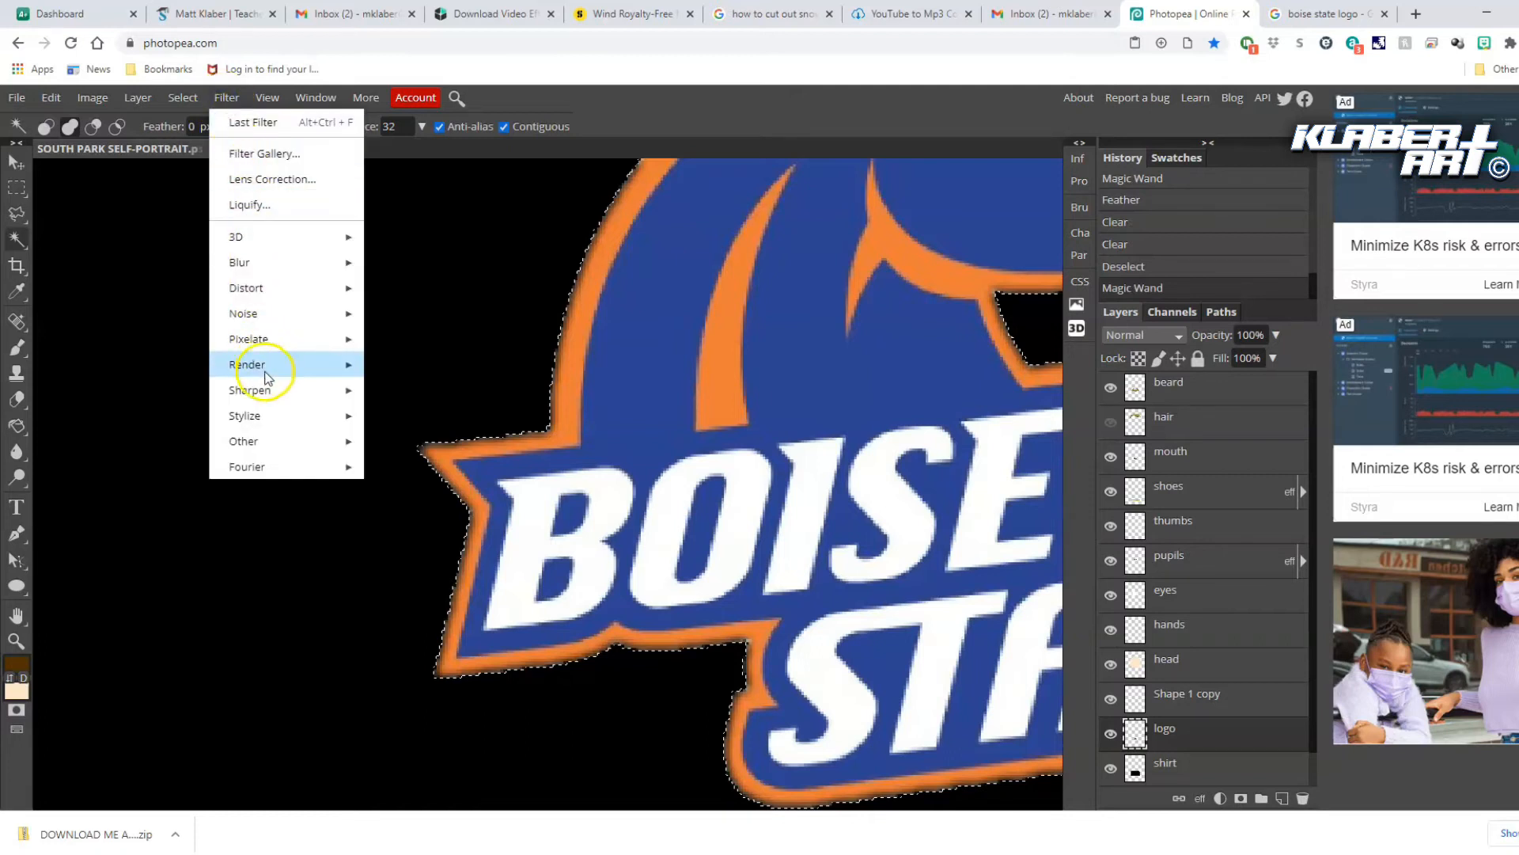
left_click(186, 151)
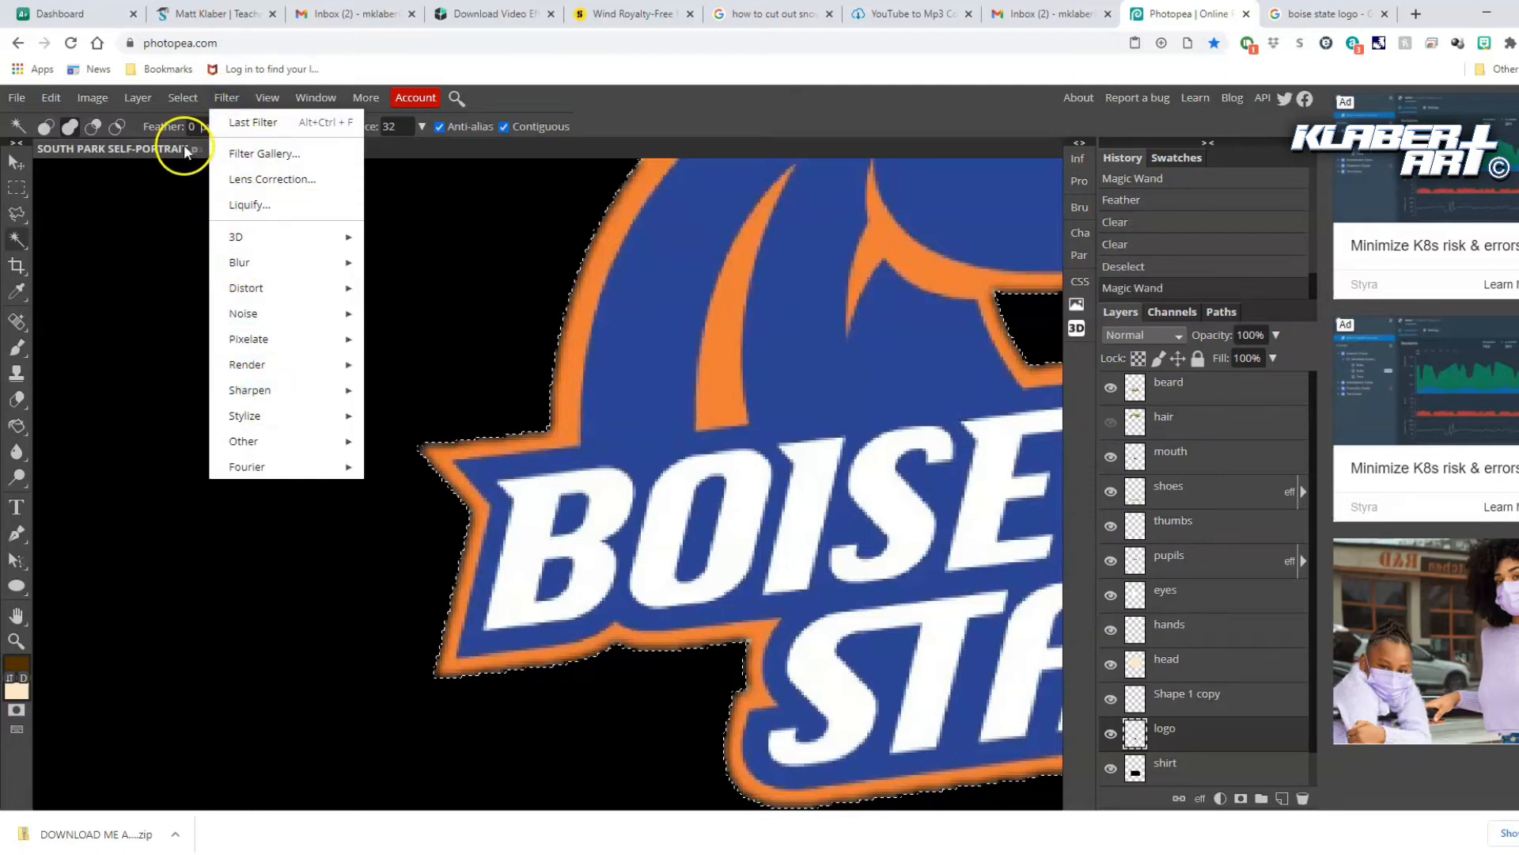
left_click(171, 232)
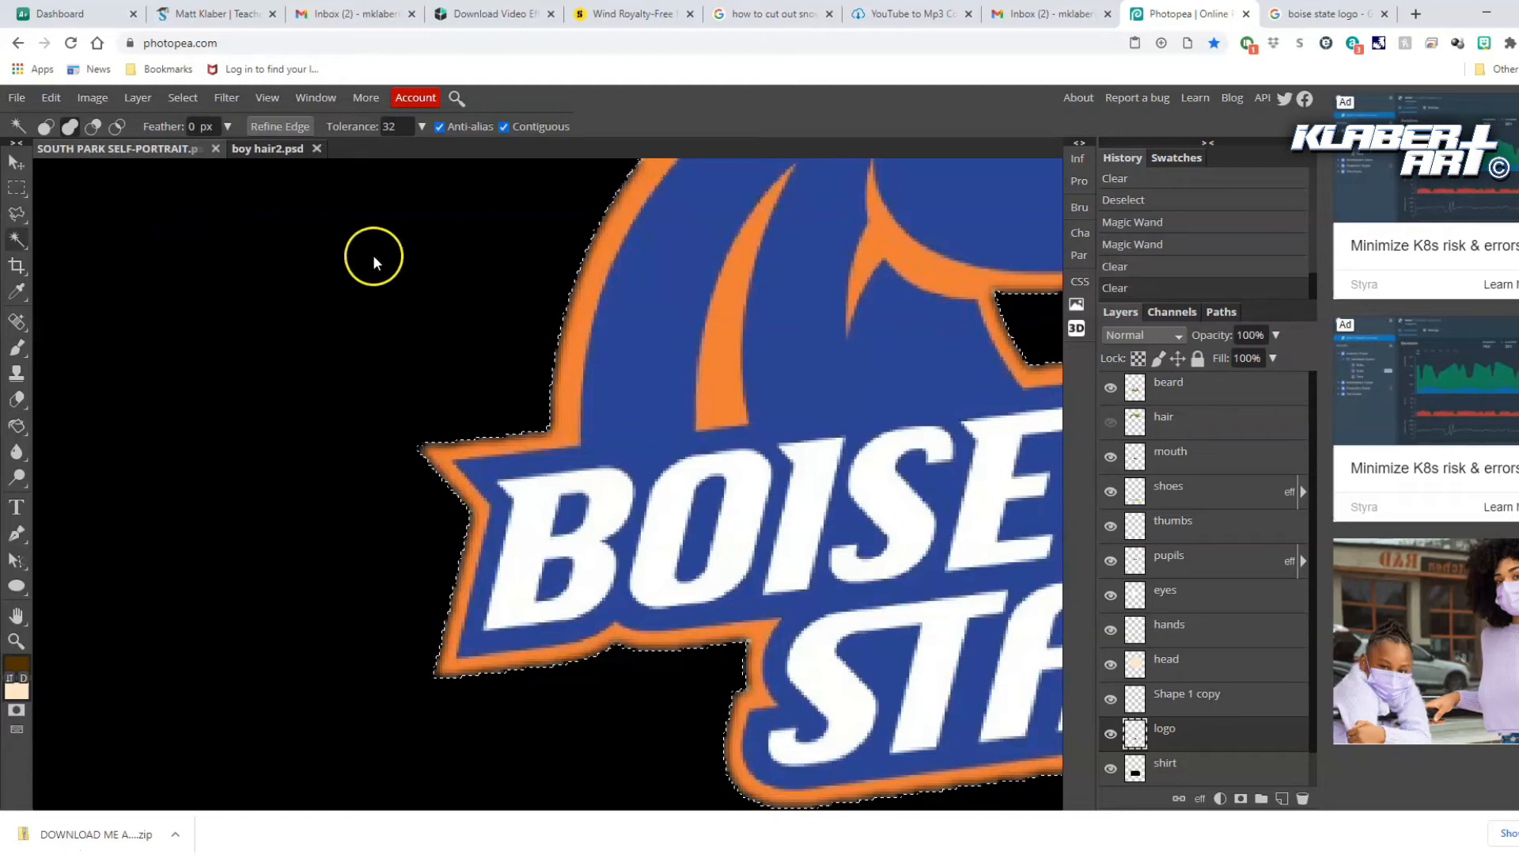
Apply another 2 px feather to the selection, clear the logo's edge twice more and deselect
left_click(183, 97)
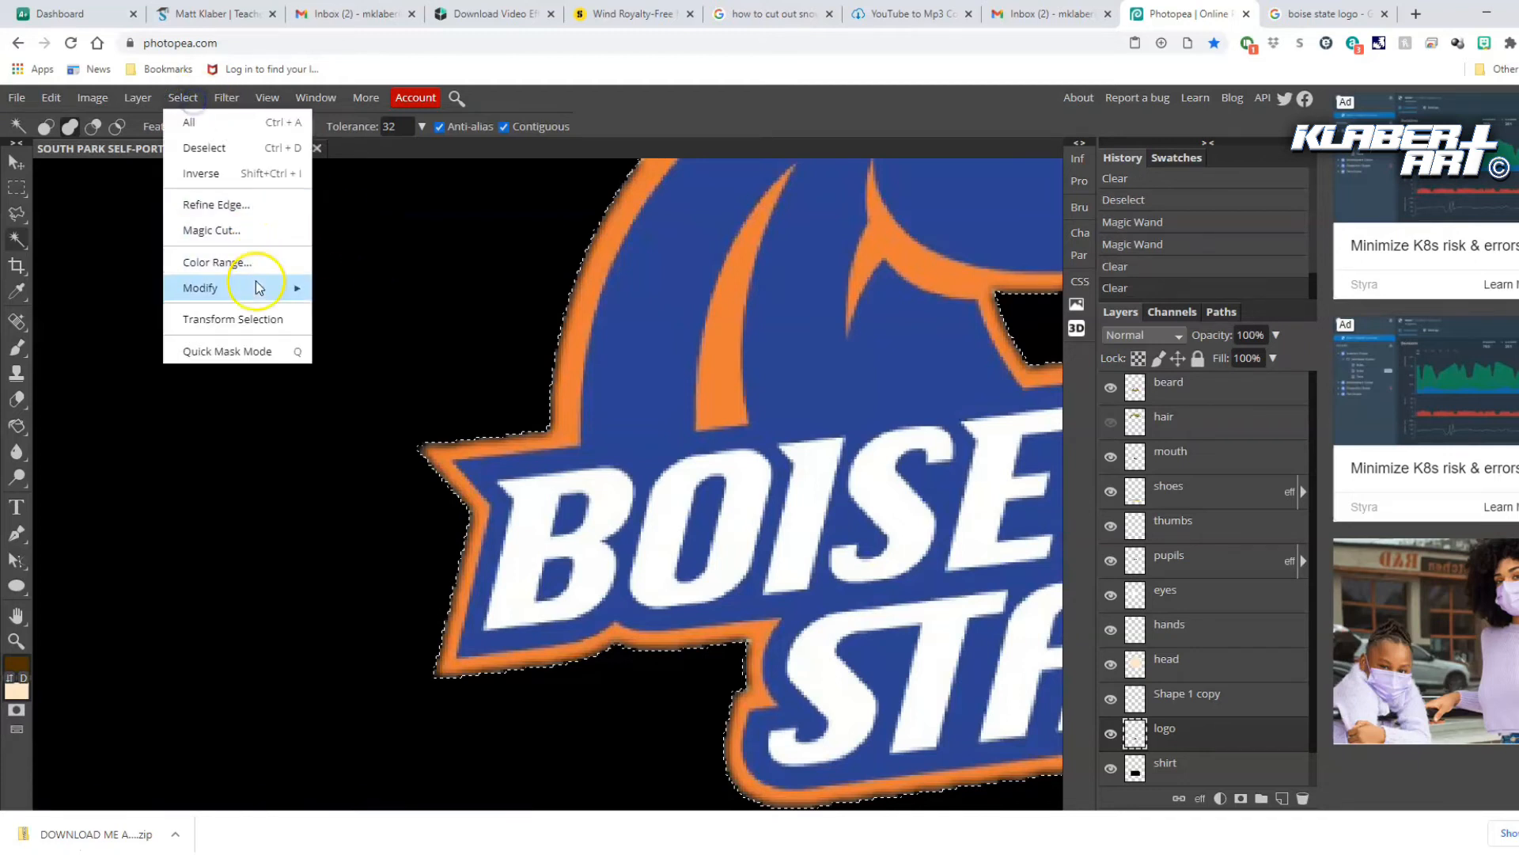
mouse_move(254, 290)
left_click(372, 386)
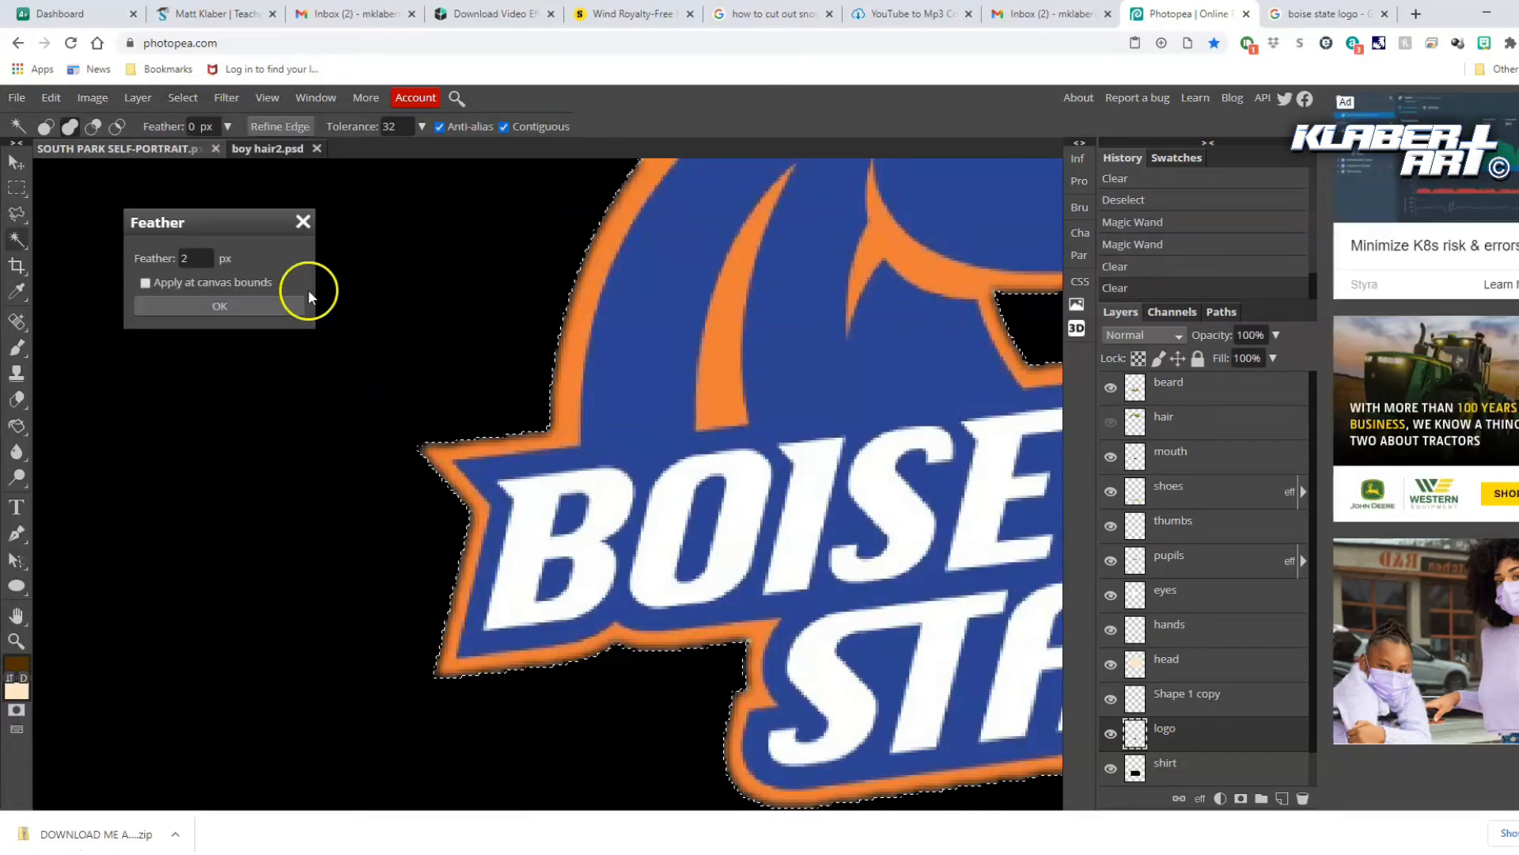
left_click(272, 298)
key("Delete")
key("Delete")
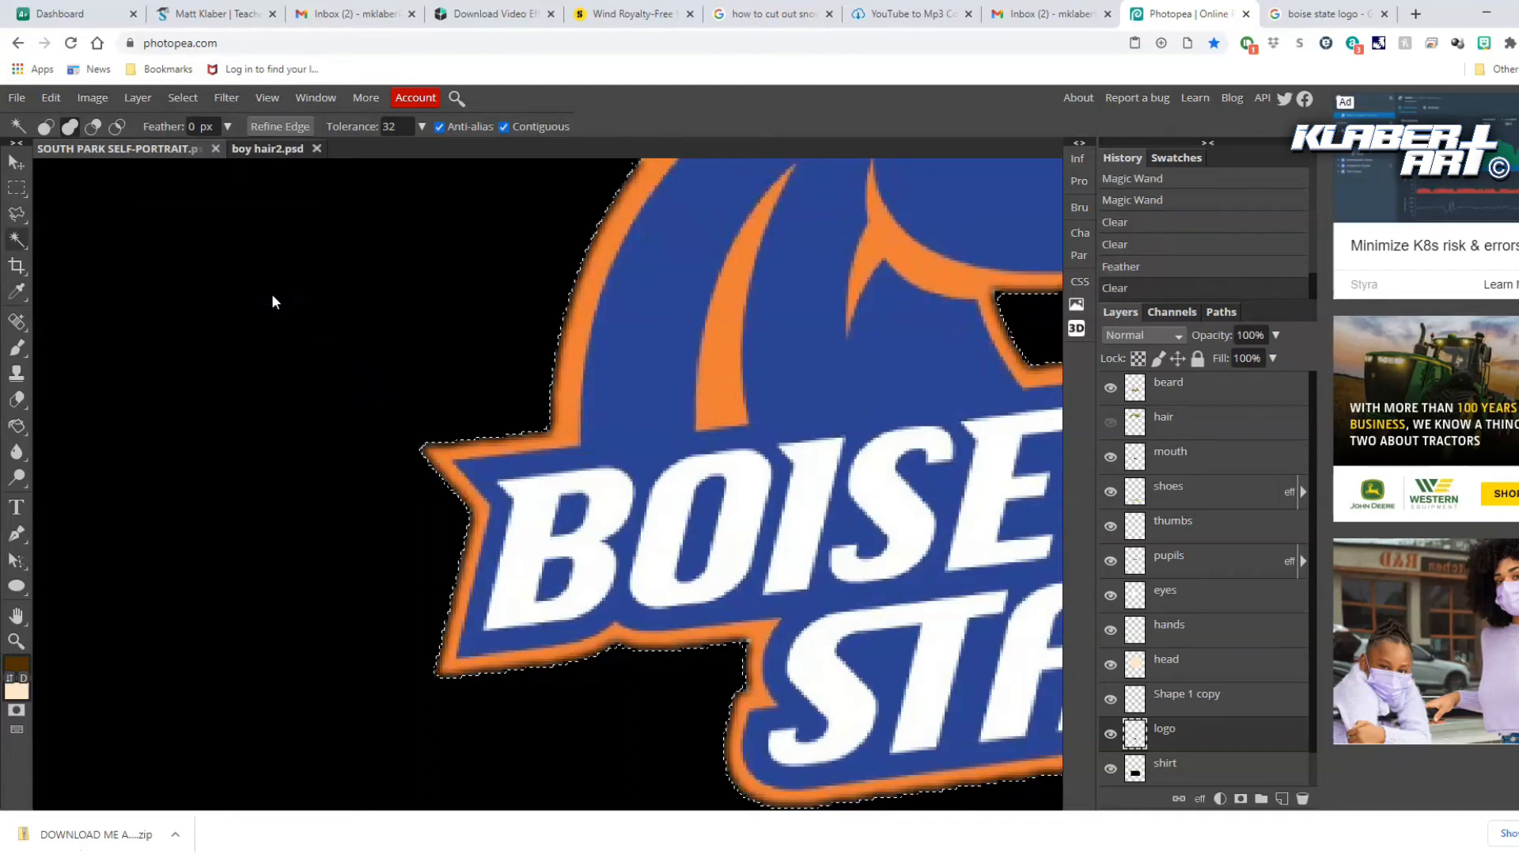
left_click(187, 99)
left_click(200, 148)
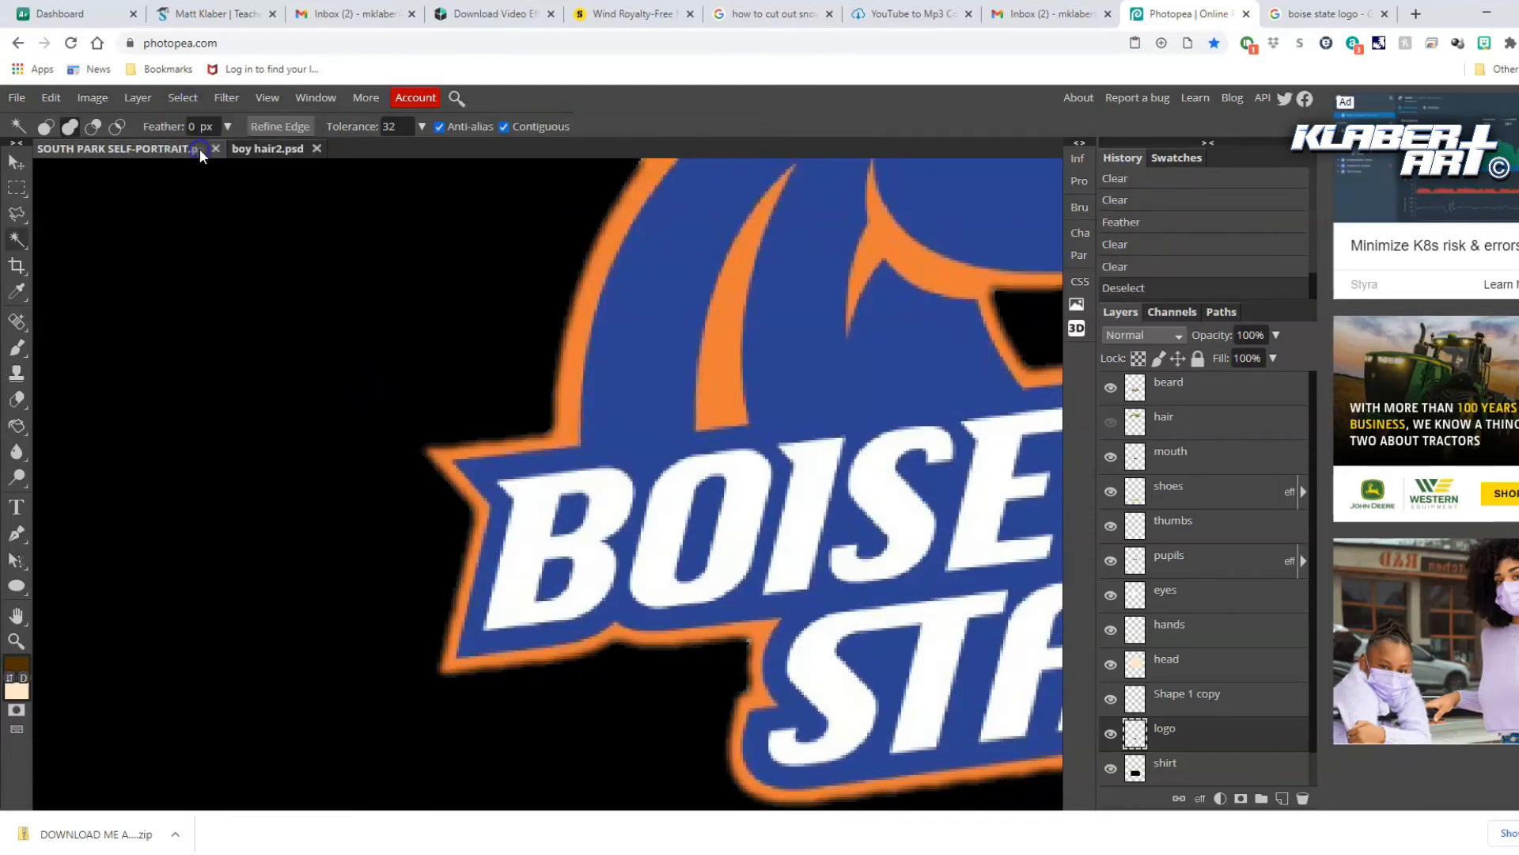
Nudge the logo slightly right and down on the shirt and erase the small TM mark beside it
left_click(269, 98)
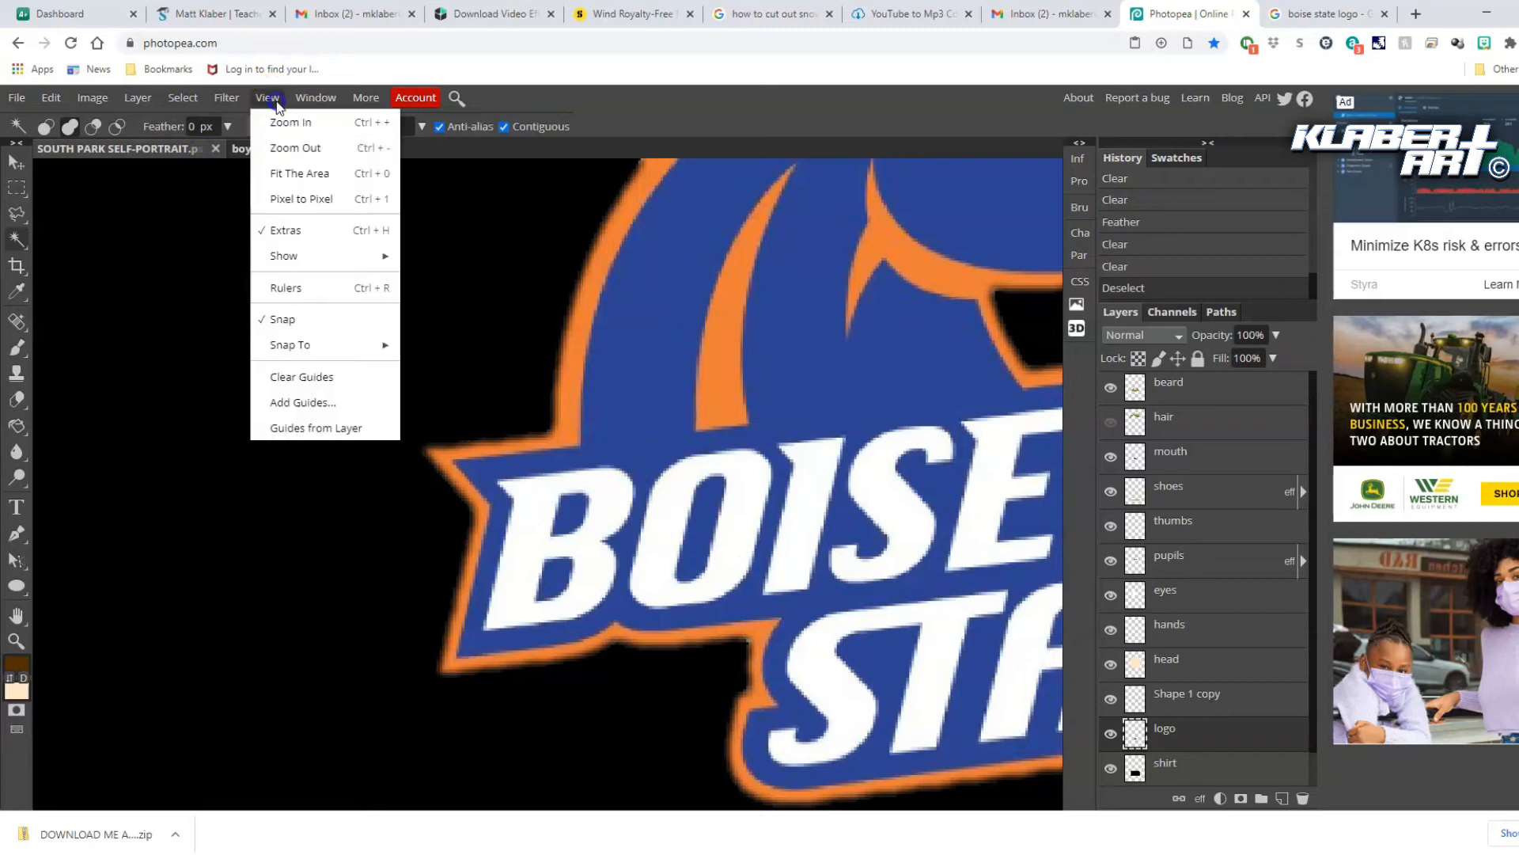
left_click(301, 201)
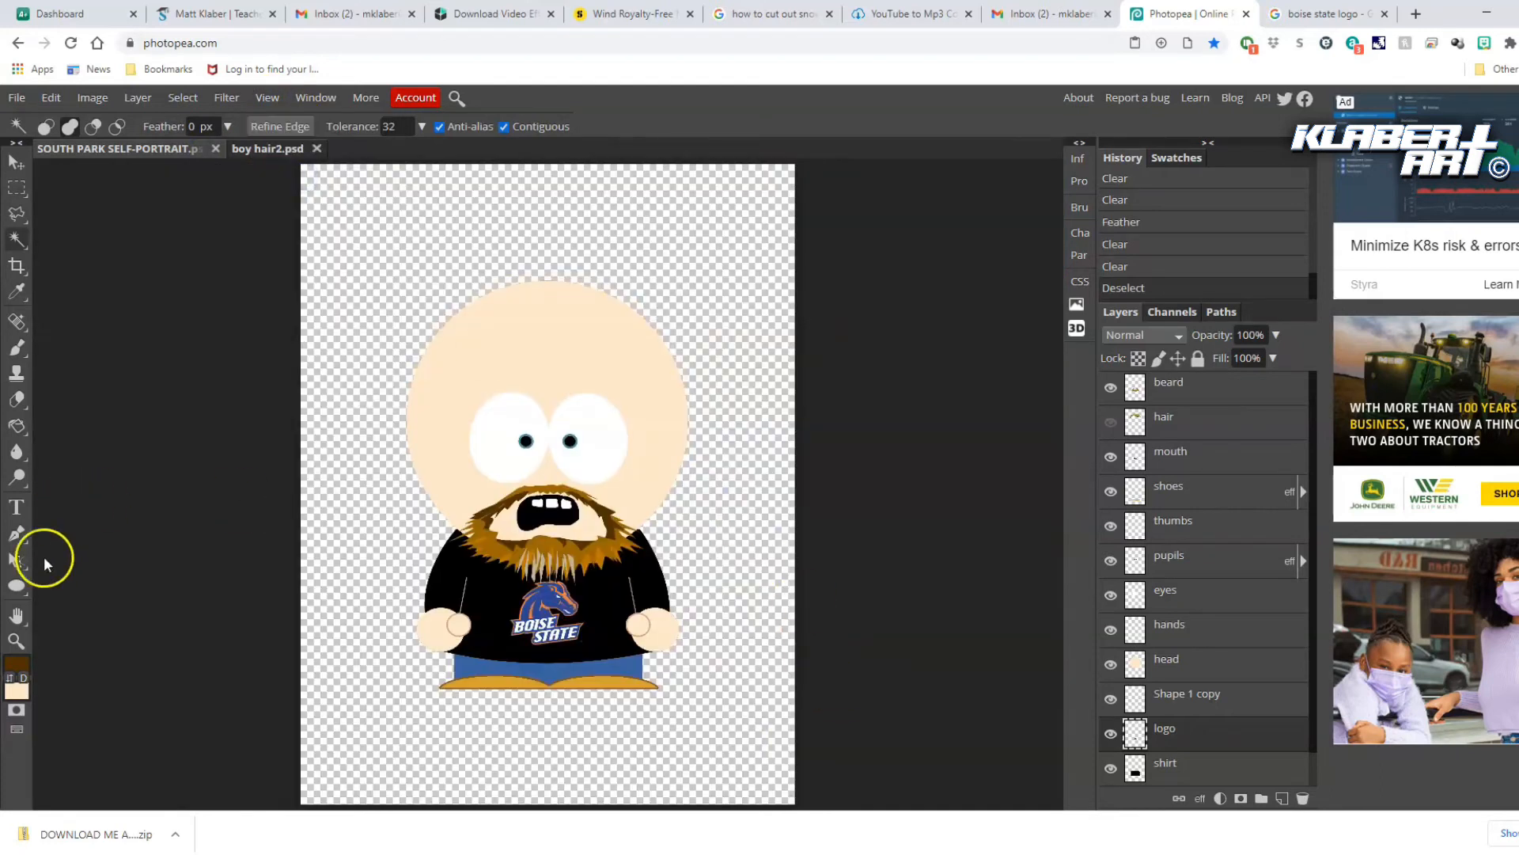
left_click(17, 640)
left_click(561, 622)
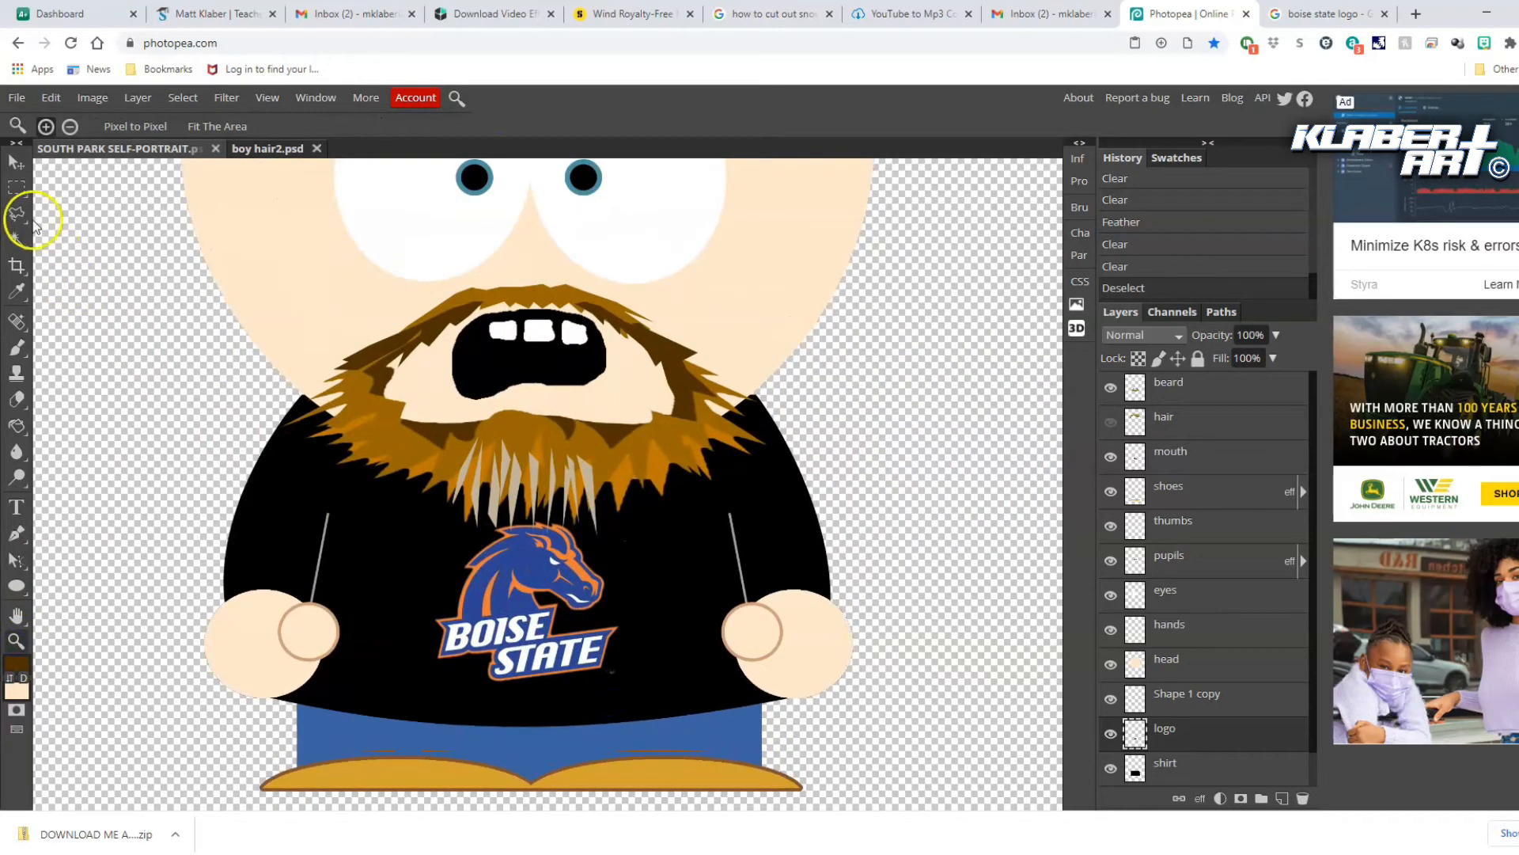
left_click(17, 164)
left_click_drag(504, 572, 524, 577)
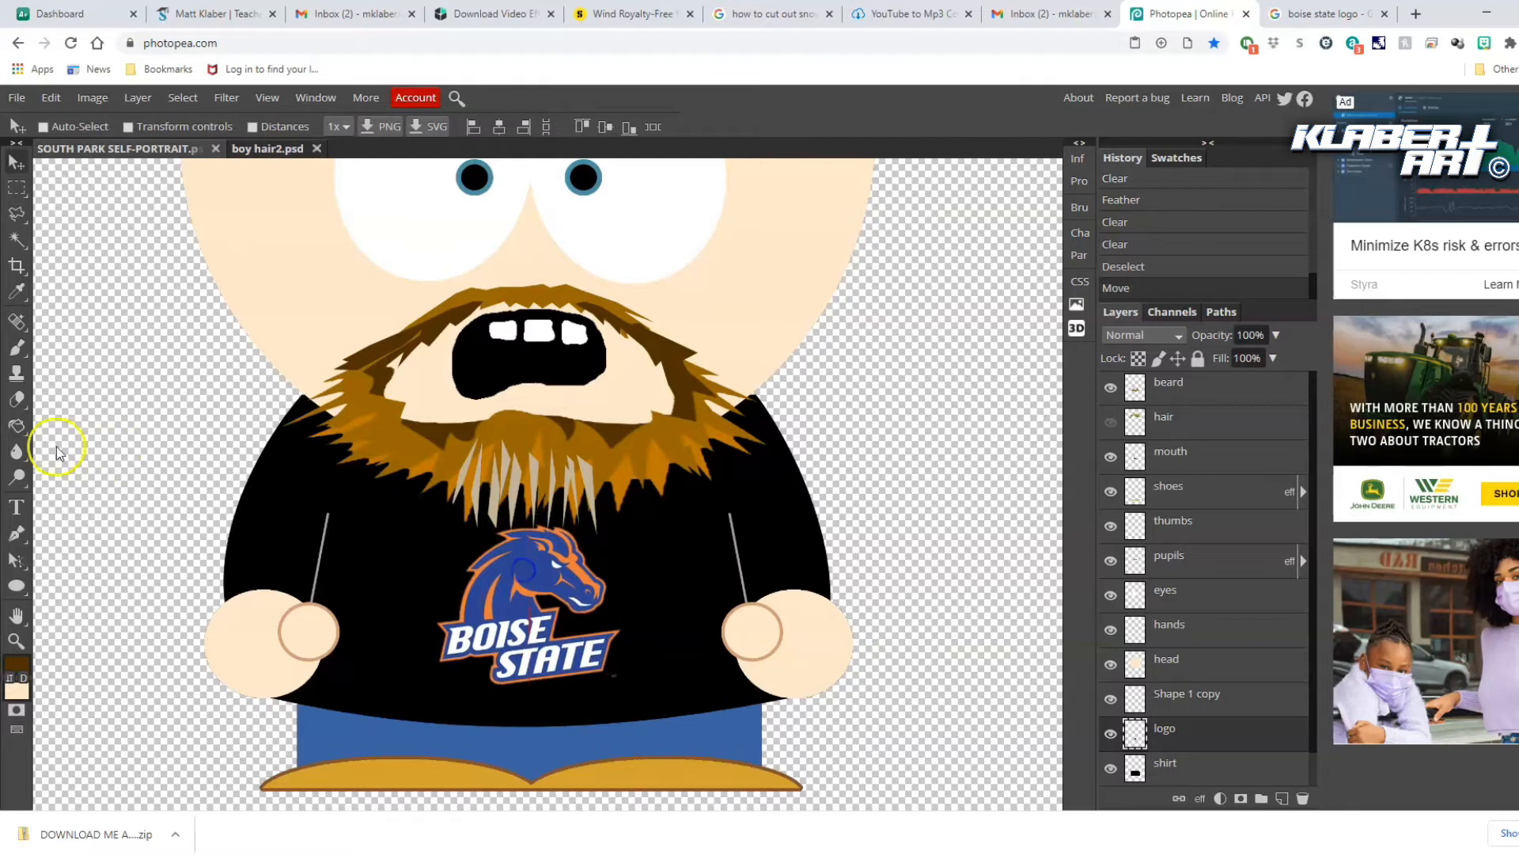
left_click(18, 428)
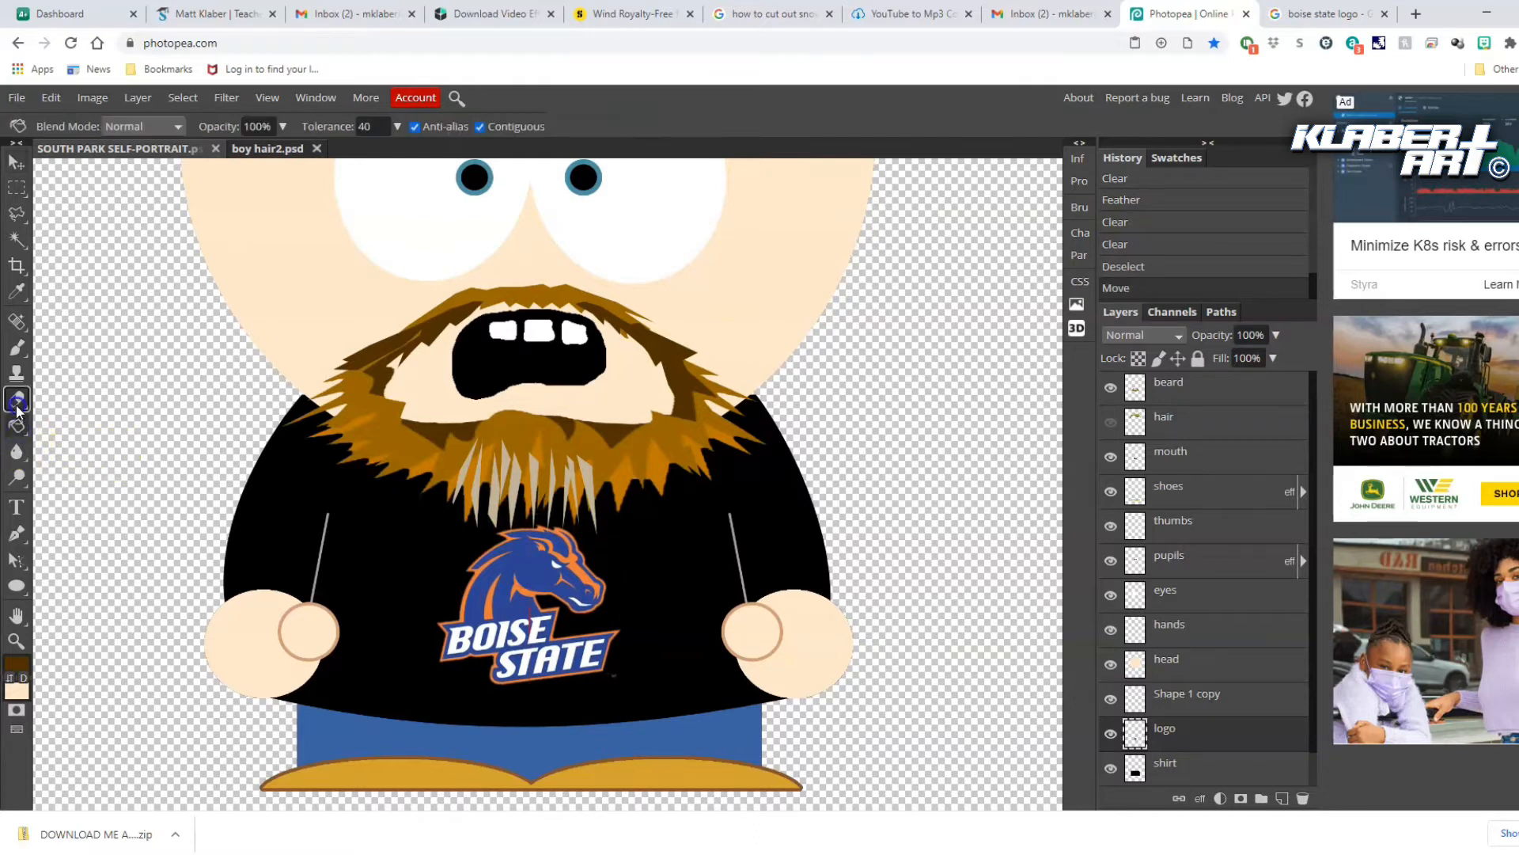
left_click(17, 402)
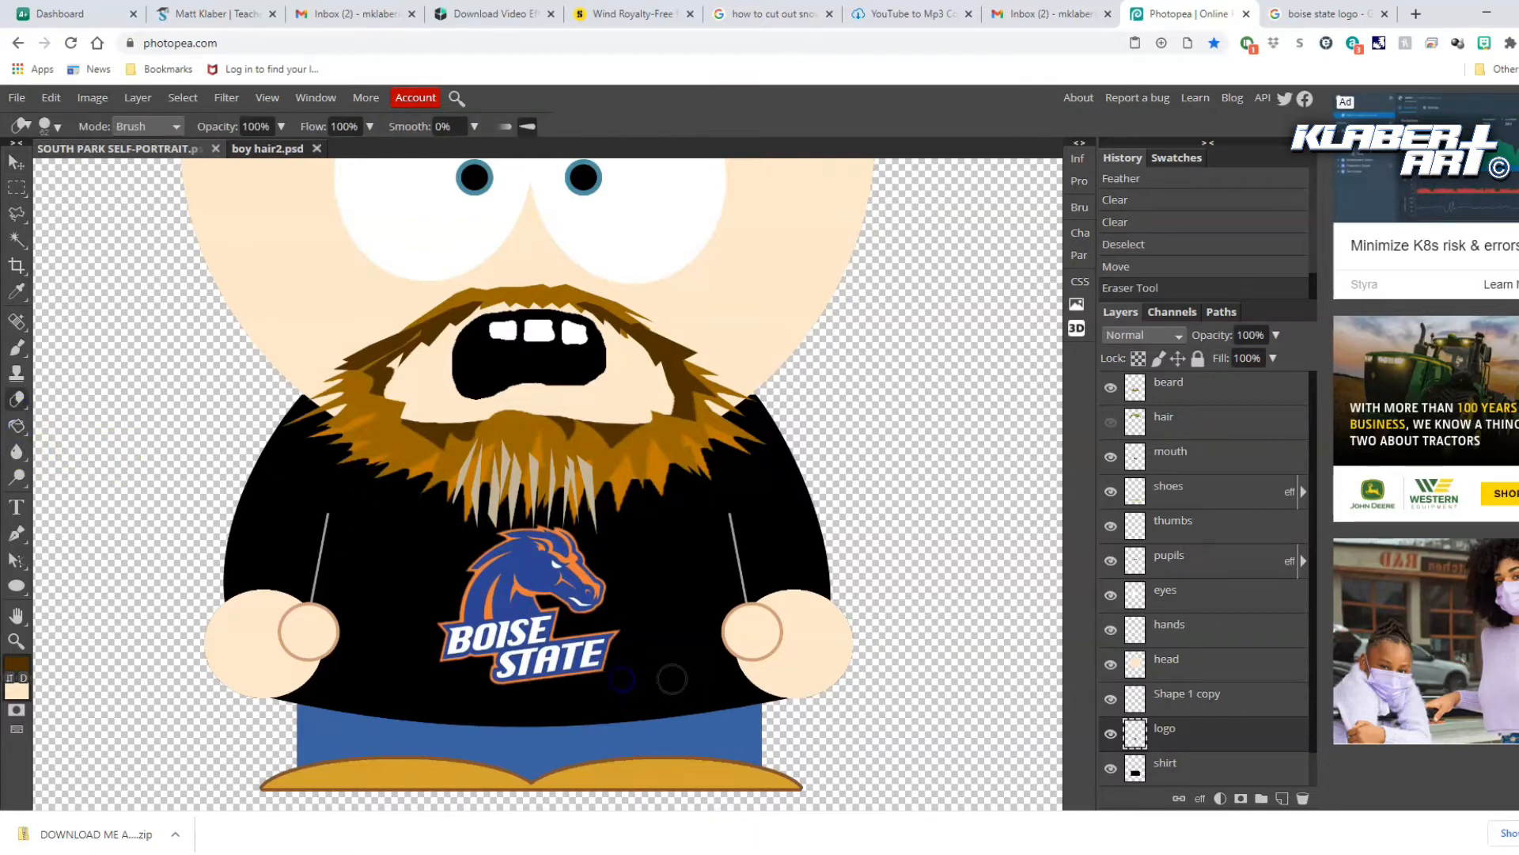
Warp the logo so its sides and bottom bulge outward and its top corners rise slightly, matching the rounded shirt
left_click(50, 98)
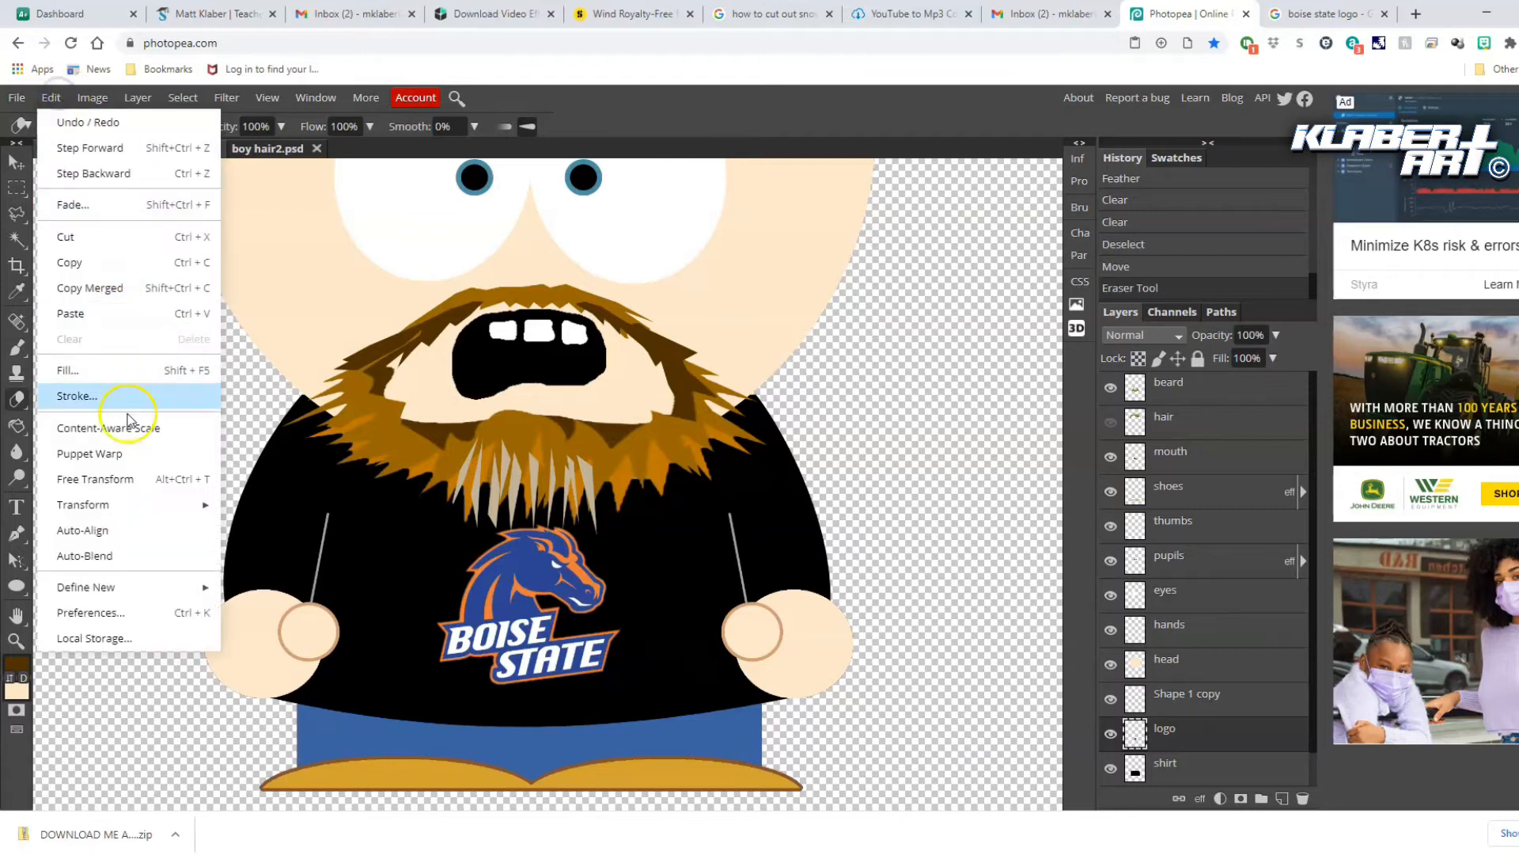
left_click(119, 479)
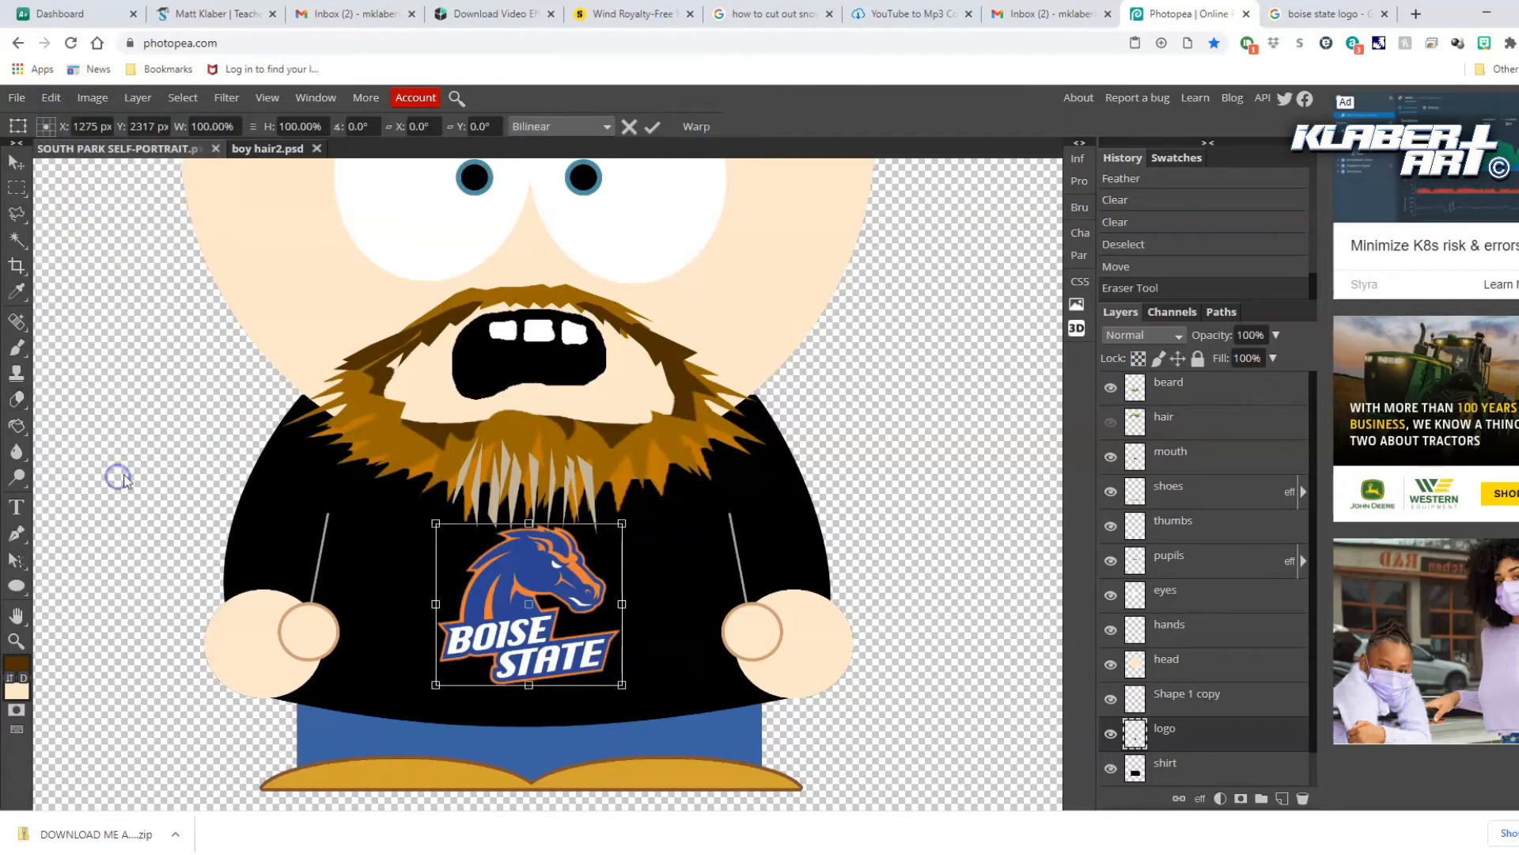
left_click(697, 127)
left_click_drag(498, 685, 558, 698)
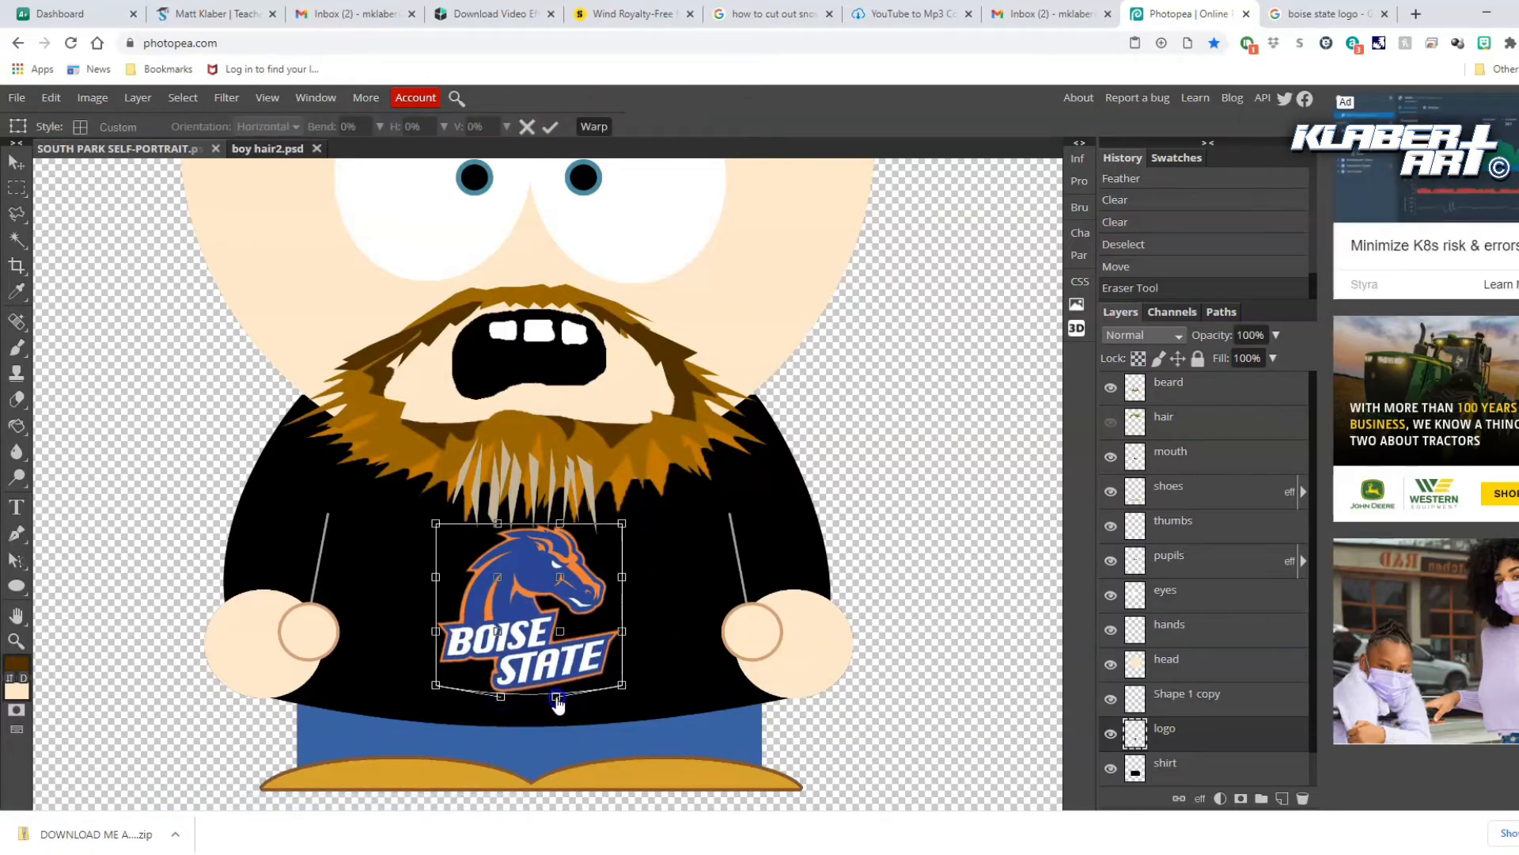
left_click_drag(622, 523, 618, 518)
left_click_drag(438, 524, 450, 512)
left_click_drag(433, 633, 422, 631)
left_click_drag(435, 578, 417, 574)
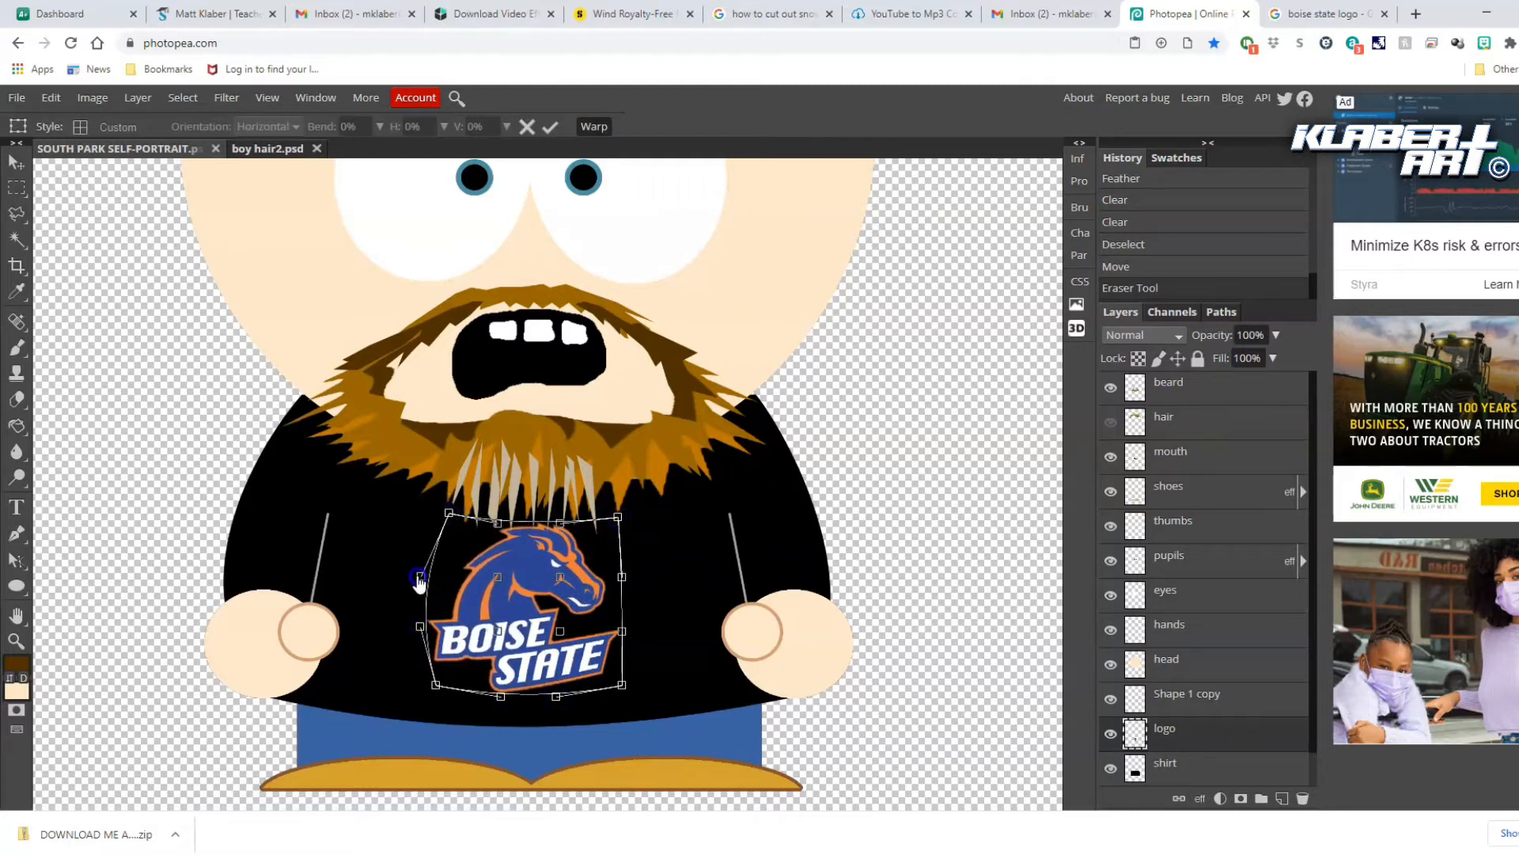
left_click_drag(622, 577, 638, 572)
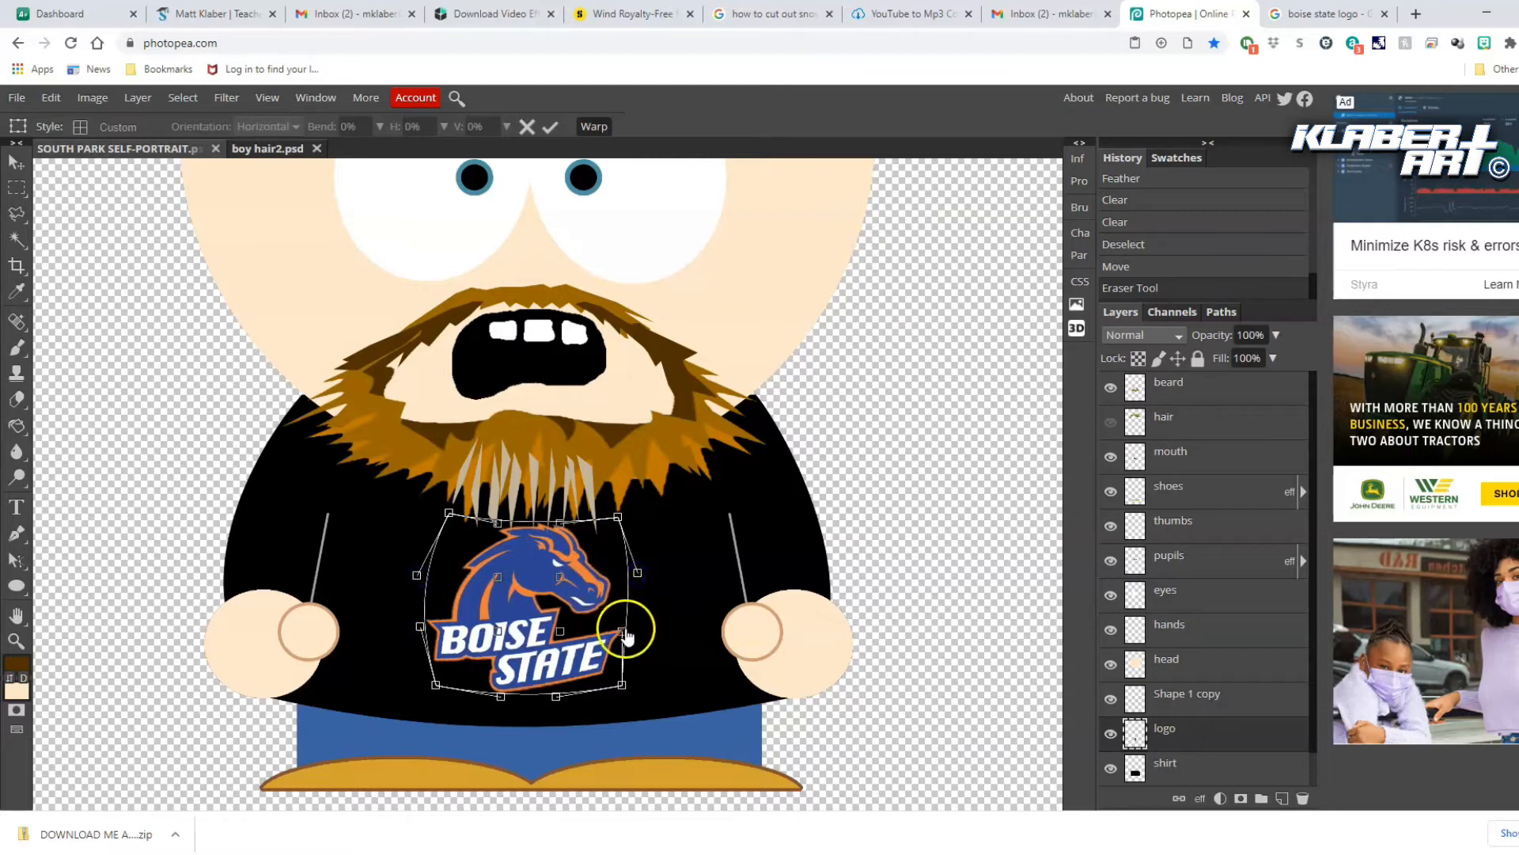
left_click_drag(622, 632, 643, 628)
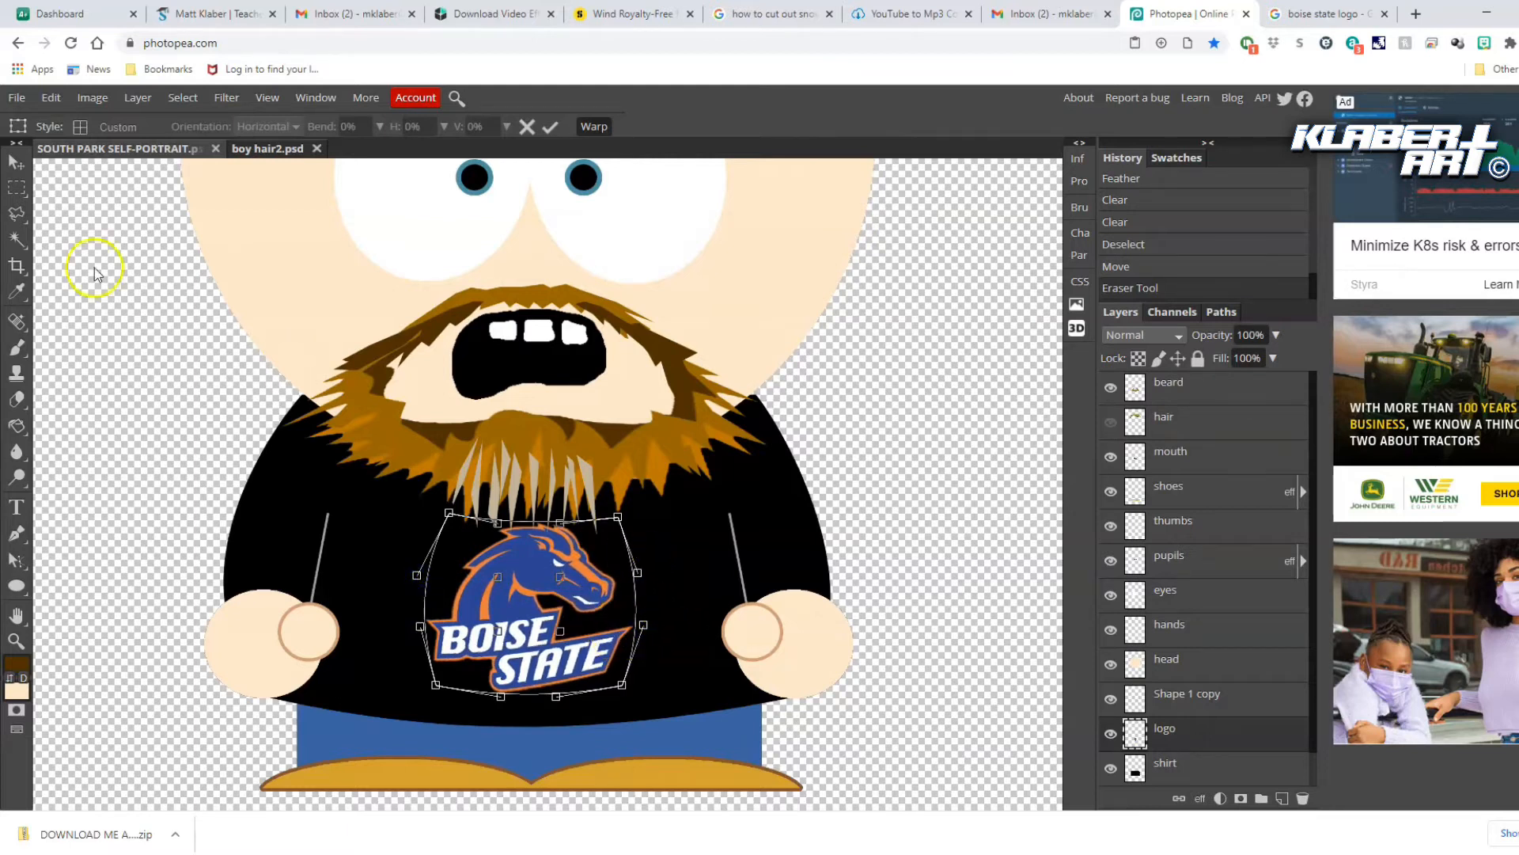
left_click(16, 161)
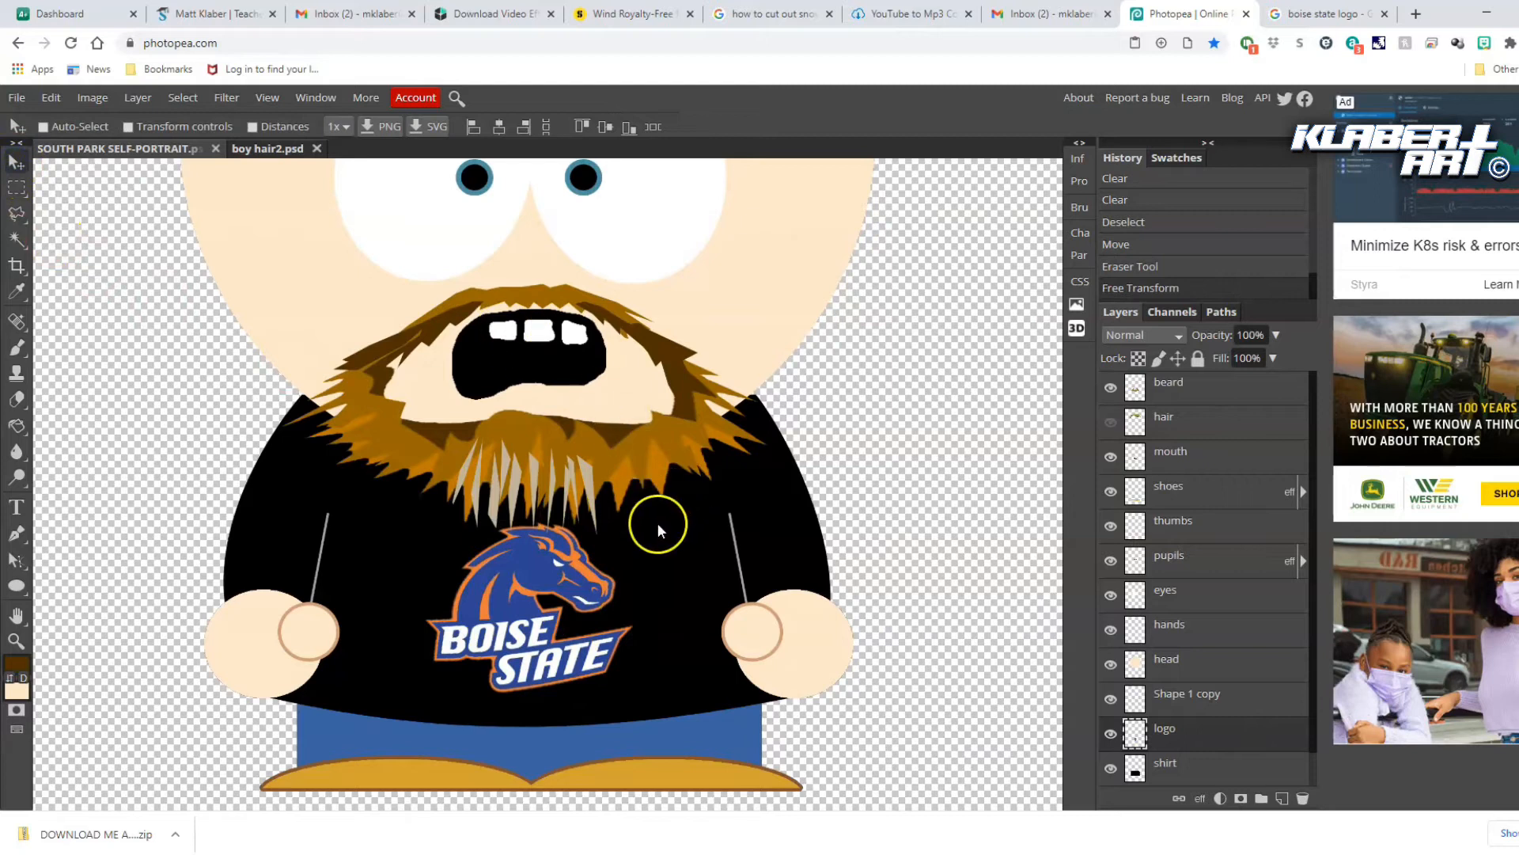
scroll(657, 527, "down", 3)
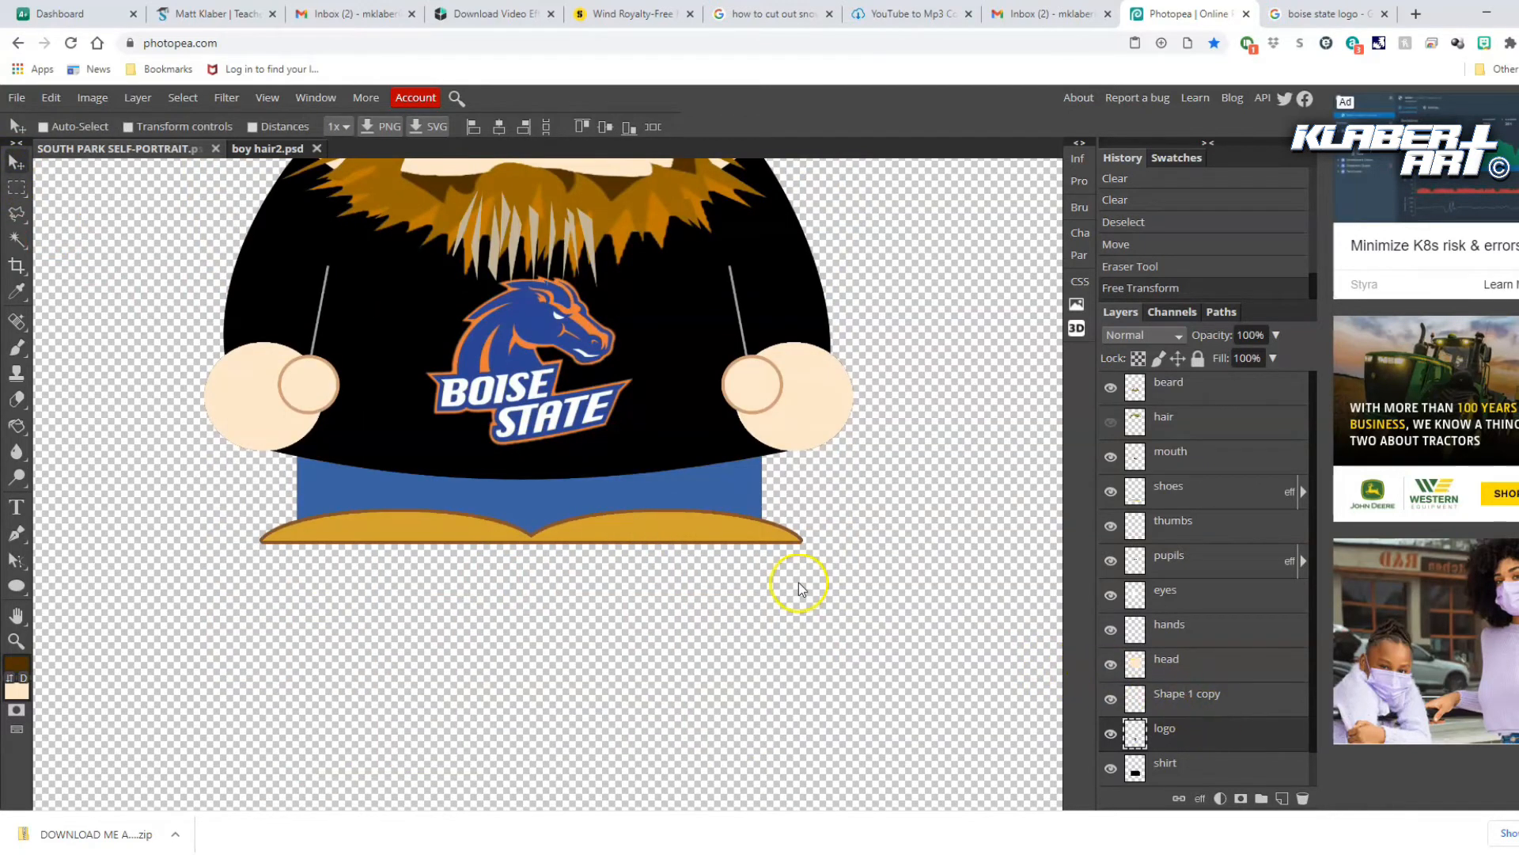
scroll(799, 582, "up", 1)
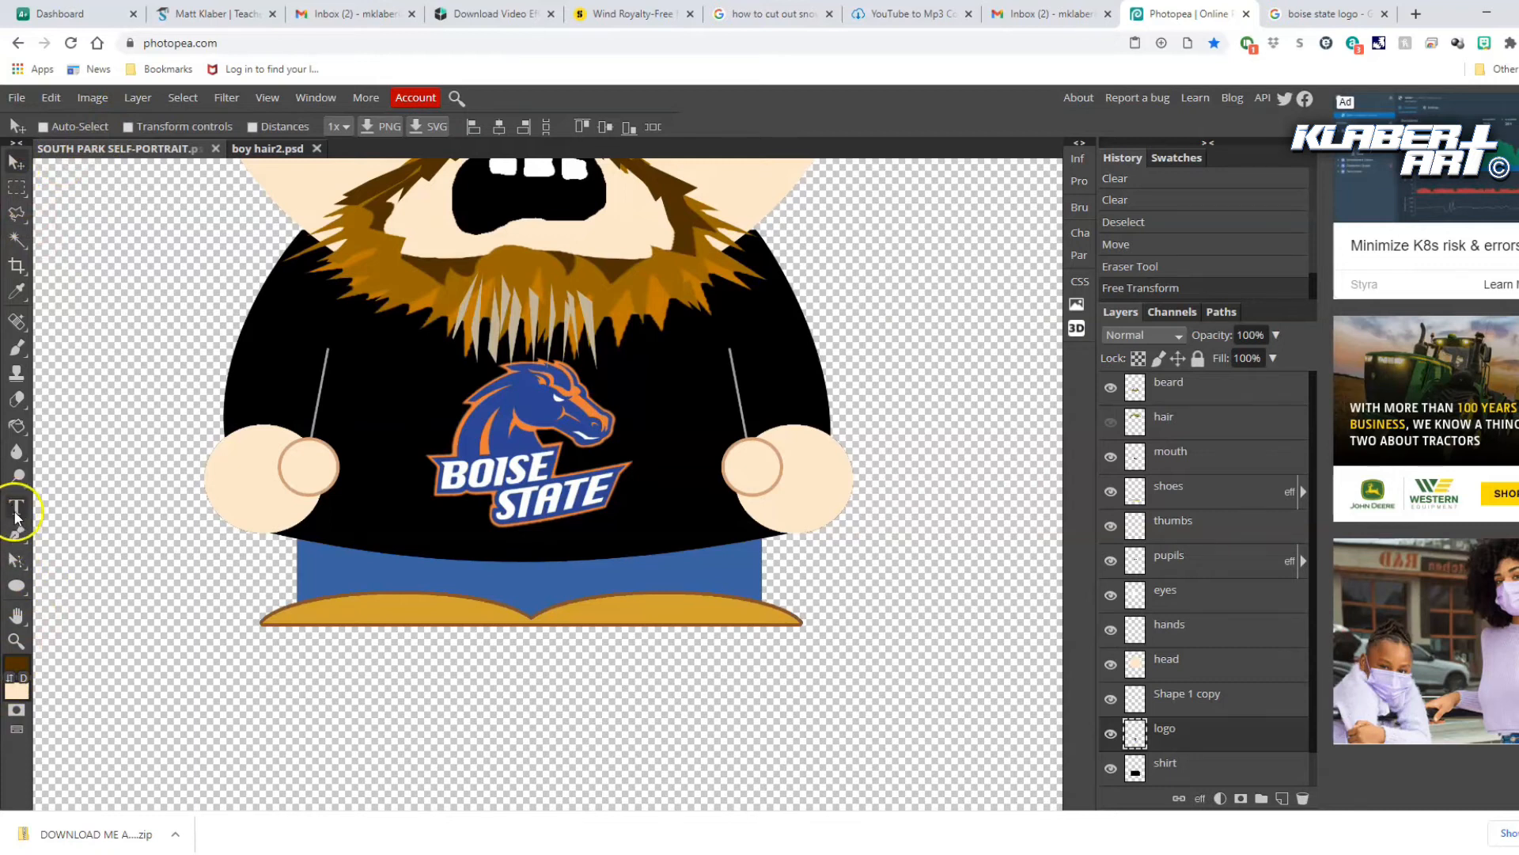
Draw a thin rectangle as a sole along the underside of both shoes and fill it with brown 824f13
right_click(16, 586)
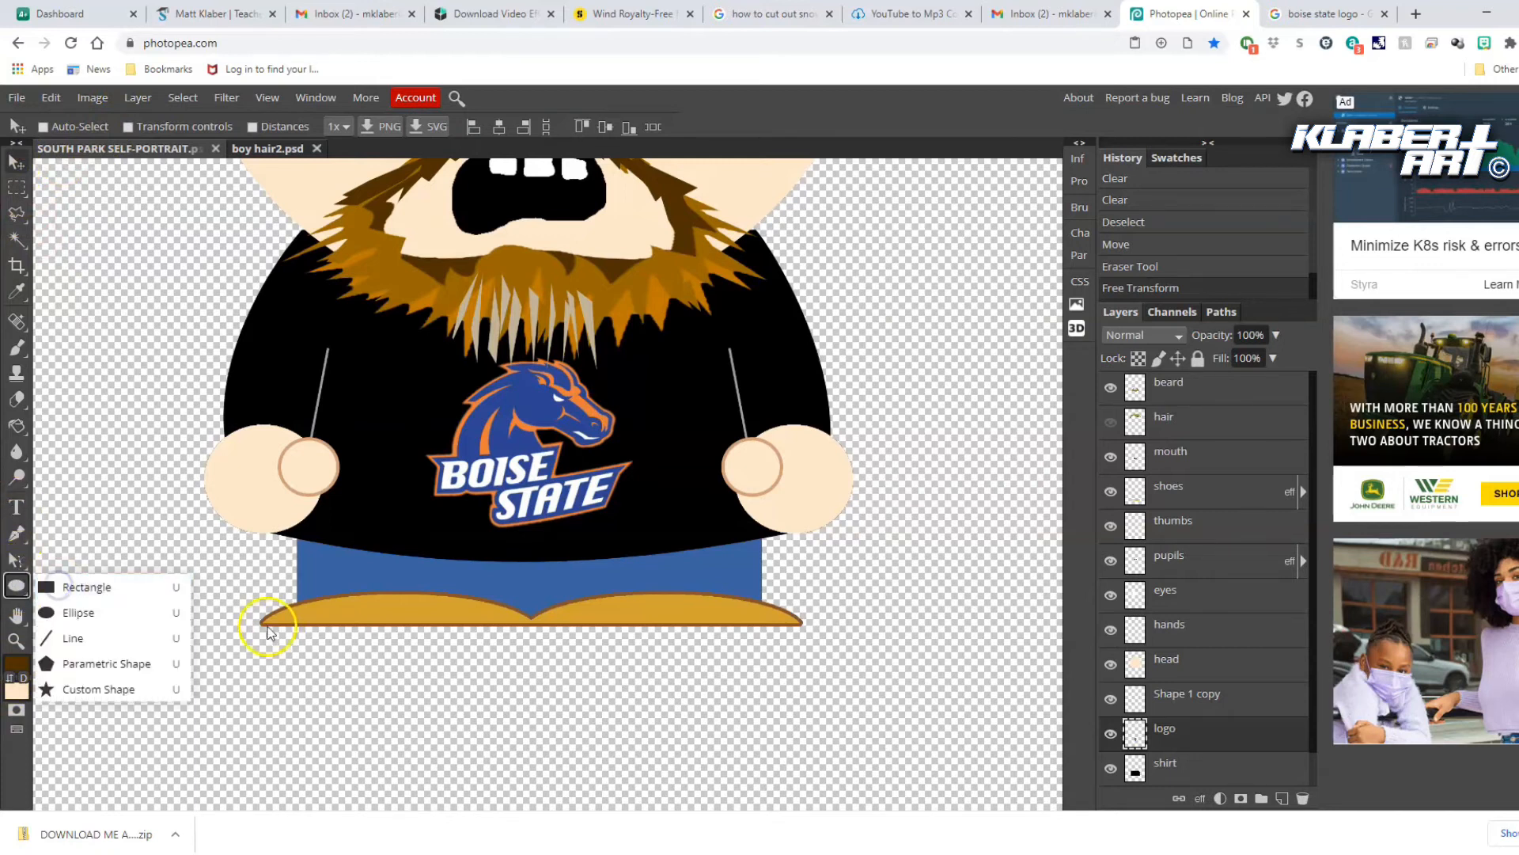
left_click(98, 587)
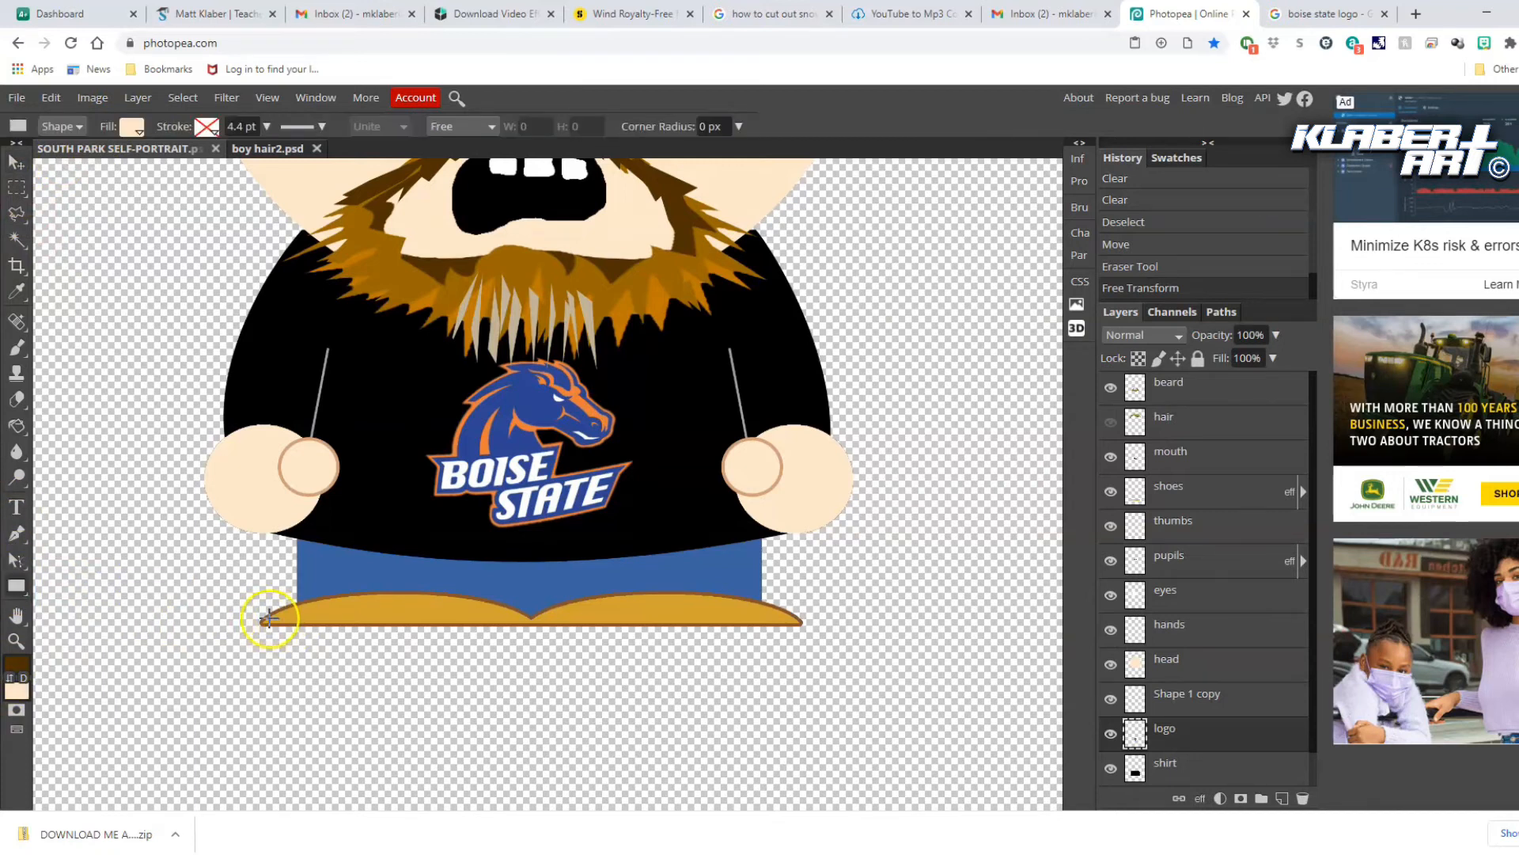
left_click_drag(262, 623, 802, 632)
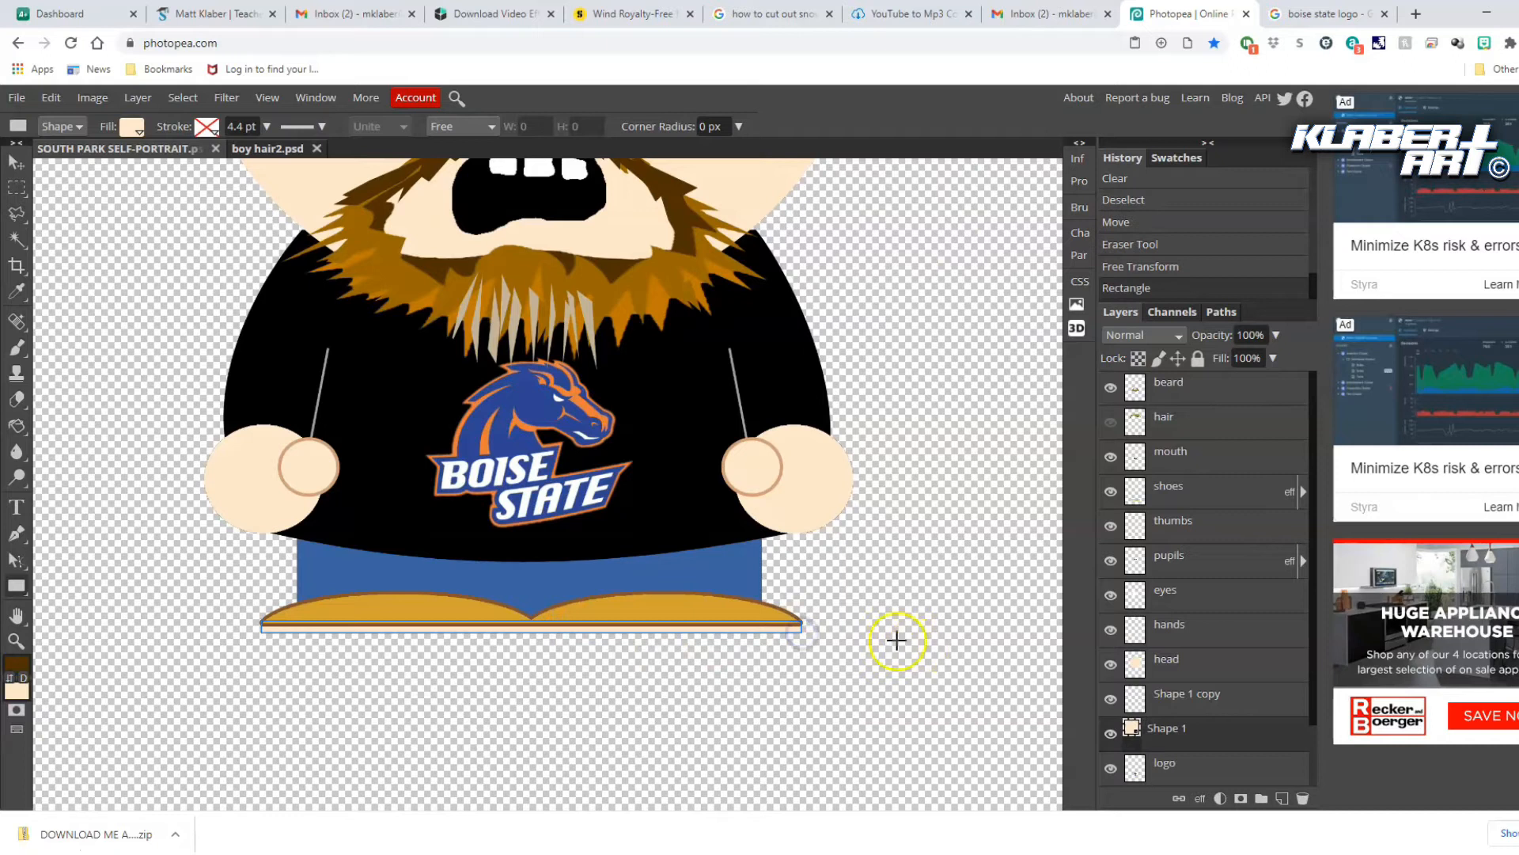
left_click(131, 127)
left_click(146, 192)
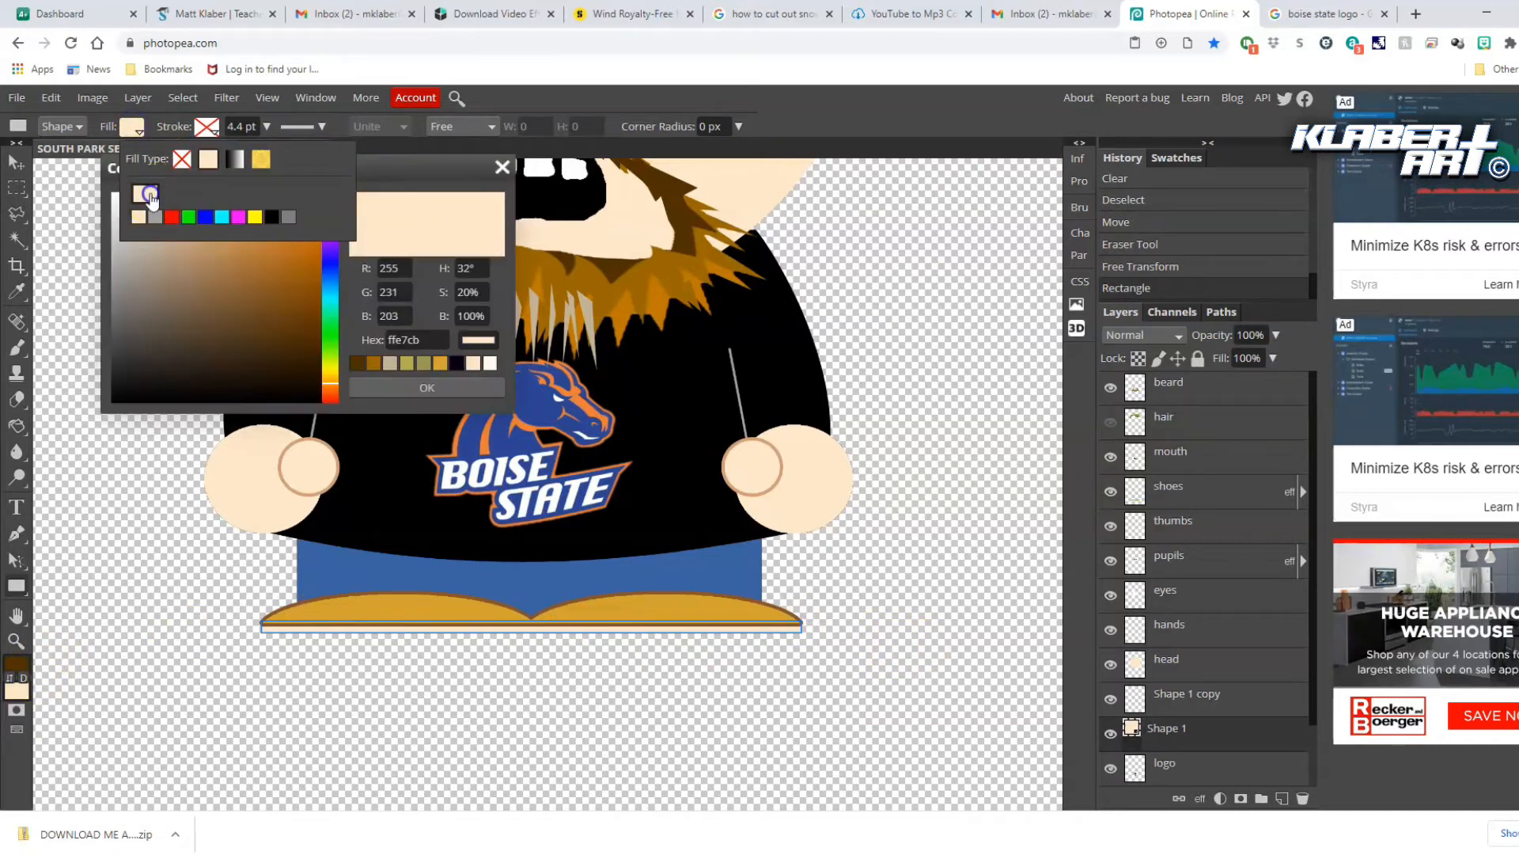
left_click(291, 295)
left_click(412, 387)
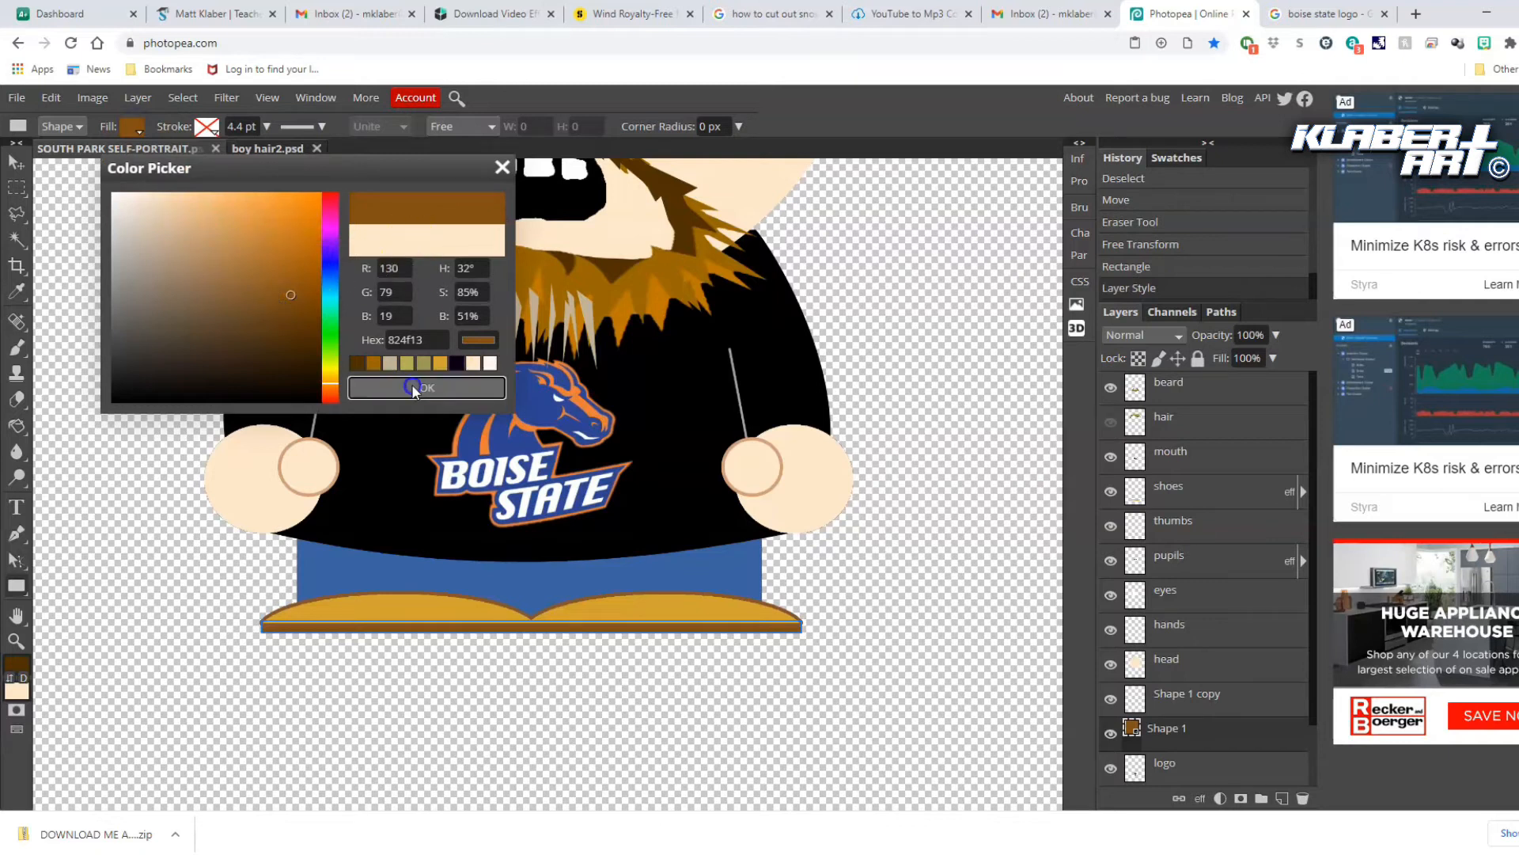
Rasterize the sole shape's layer and merge it with the shoes layer
right_click(1234, 734)
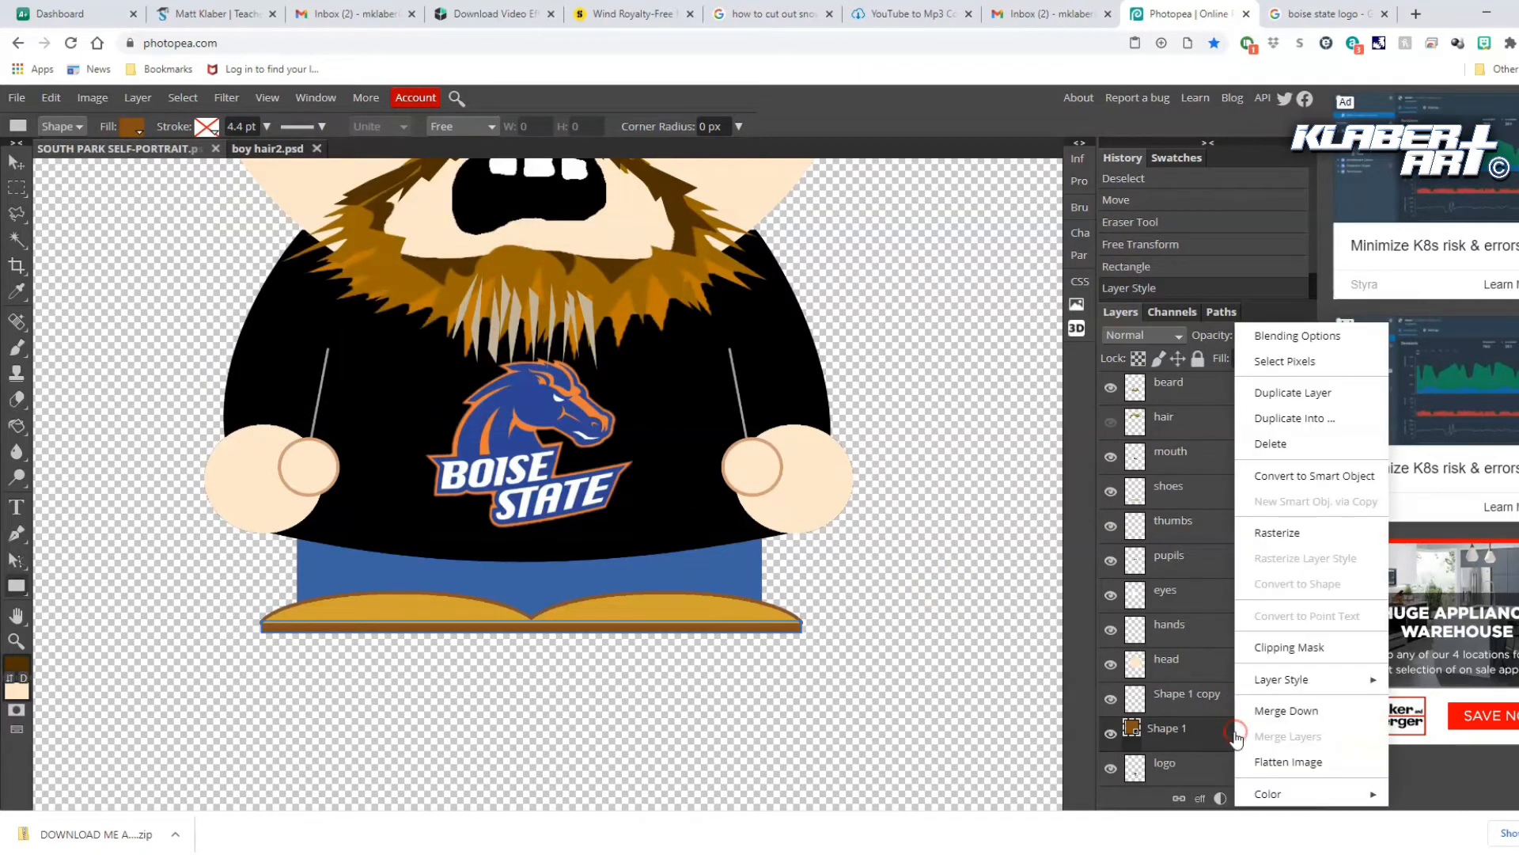
left_click(1280, 536)
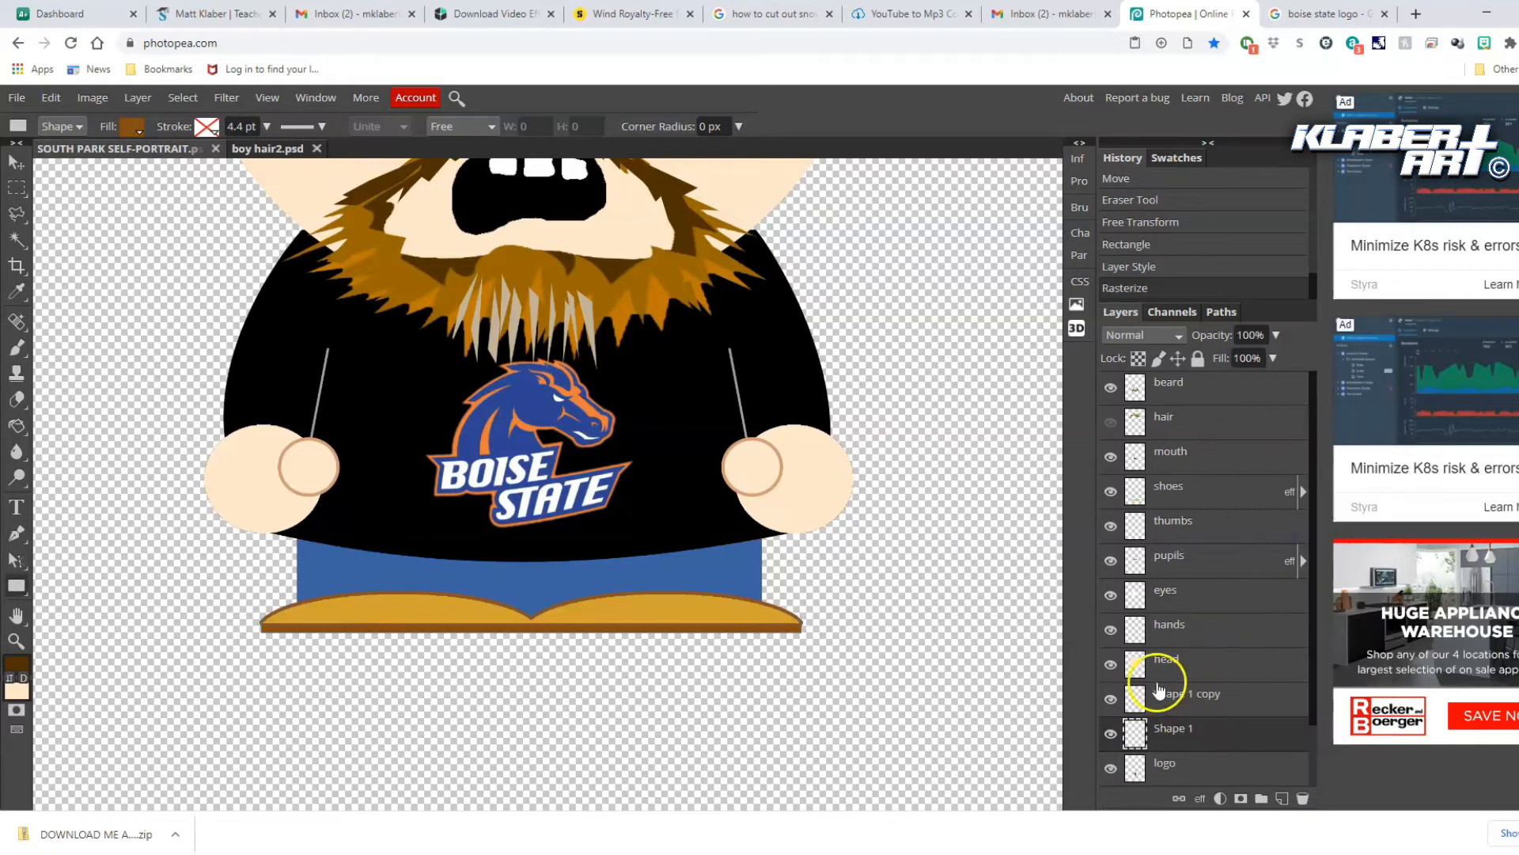
scroll(1194, 723, "down", 2)
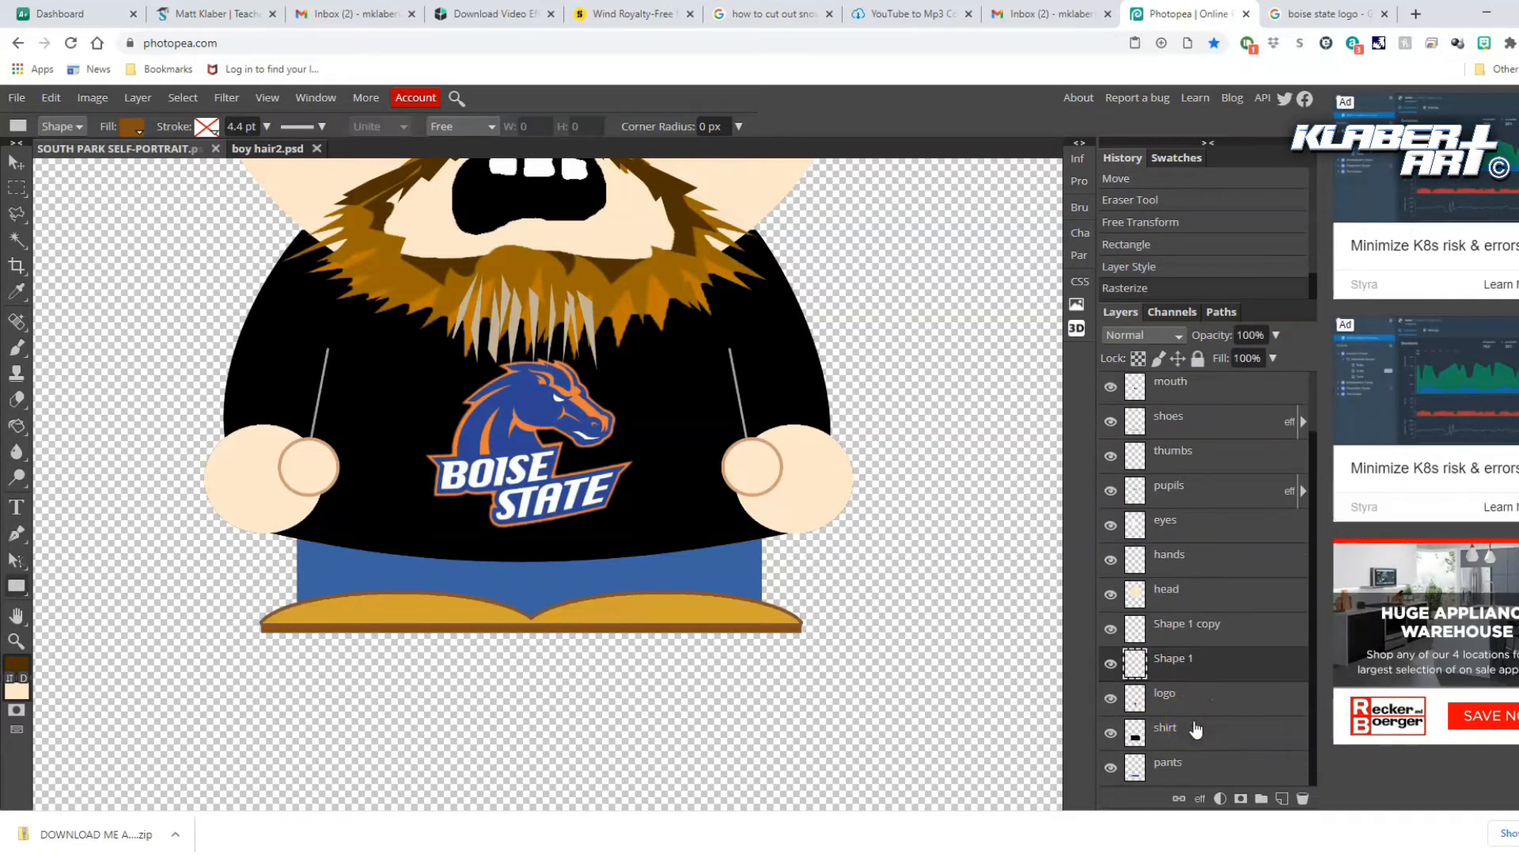
left_click(1202, 421, "ctrl")
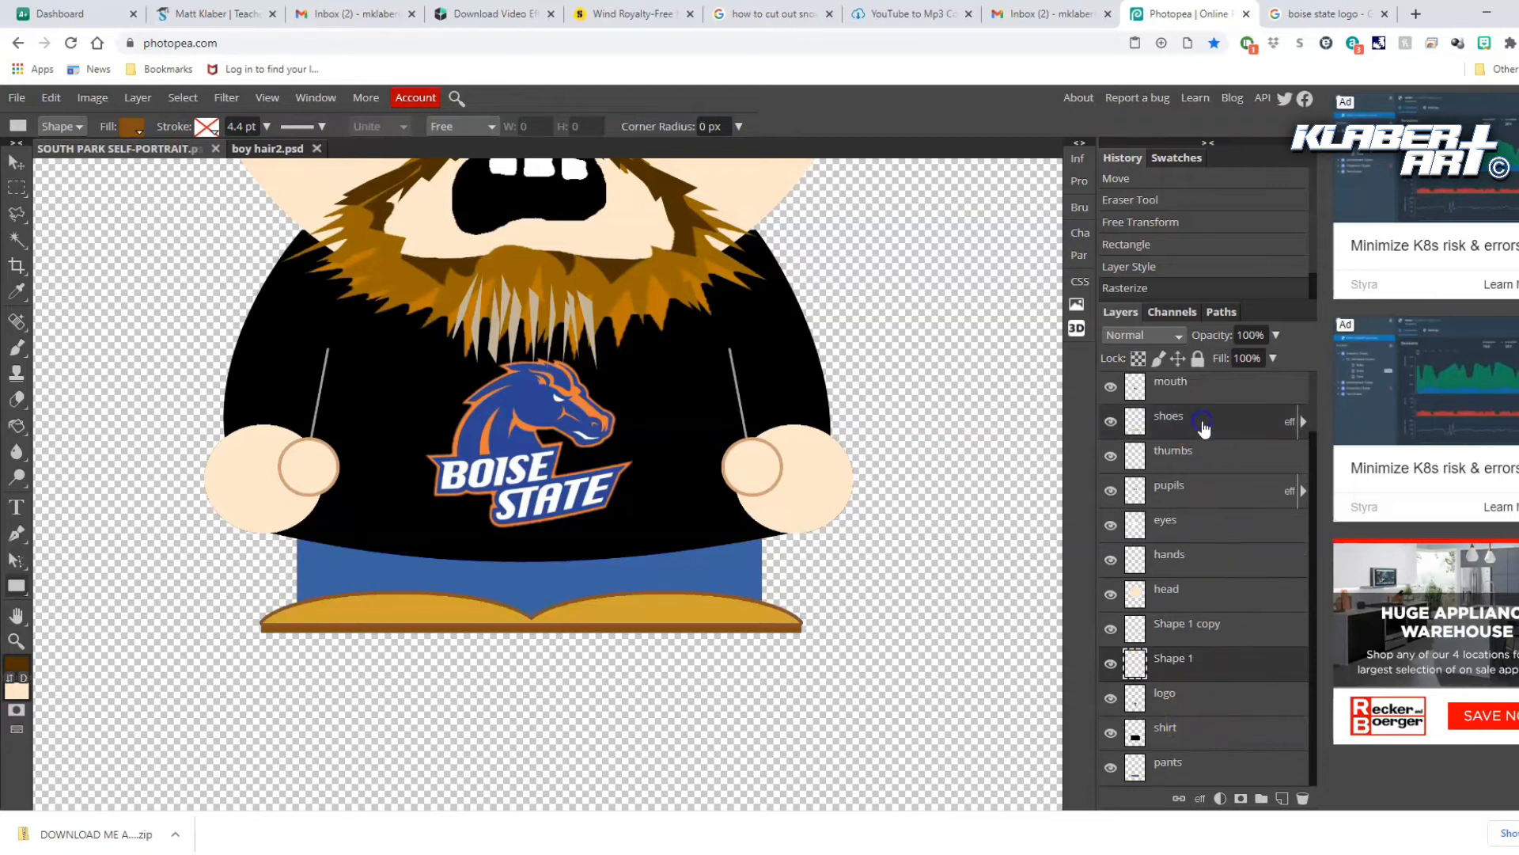
right_click(1214, 664)
left_click(1260, 736)
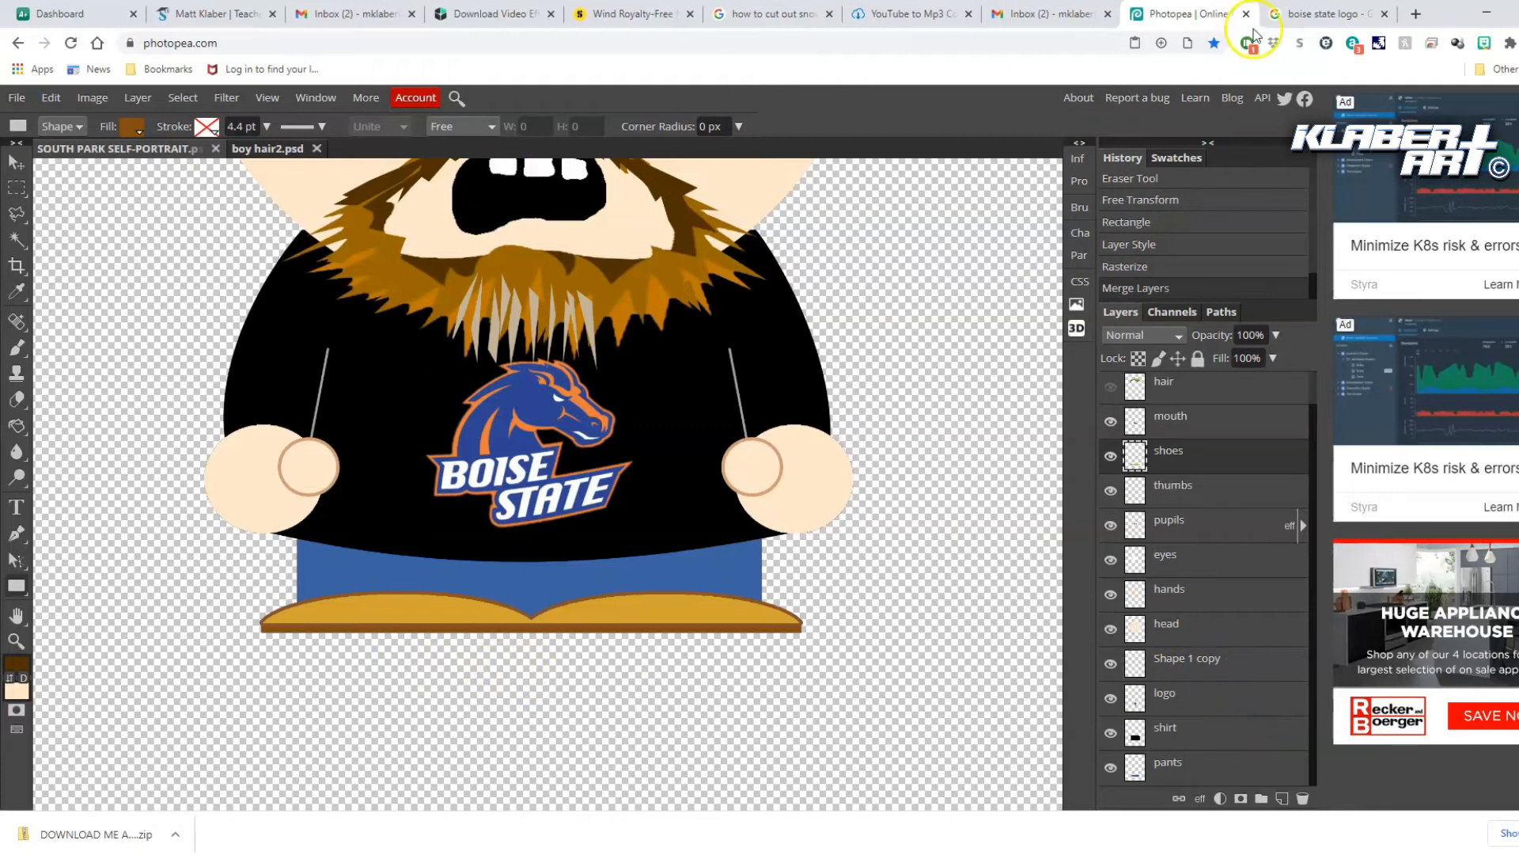
Switch to the Google Images tab, search for "timberland logo" and copy the large round tree emblem image
left_click(1338, 14)
left_click_drag(203, 108, 136, 108)
type("timberland logo")
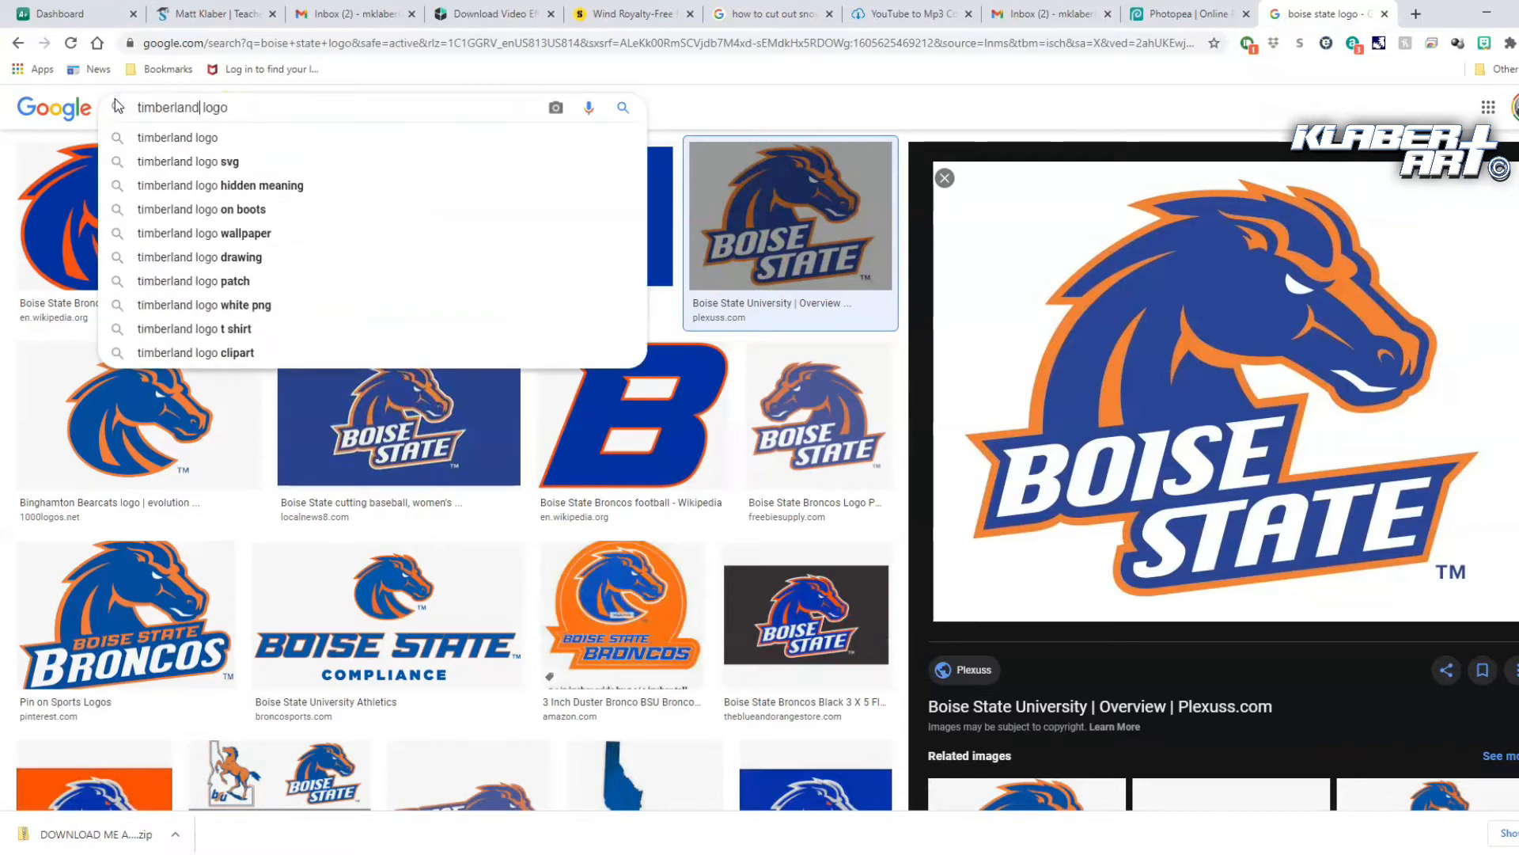
key("Return")
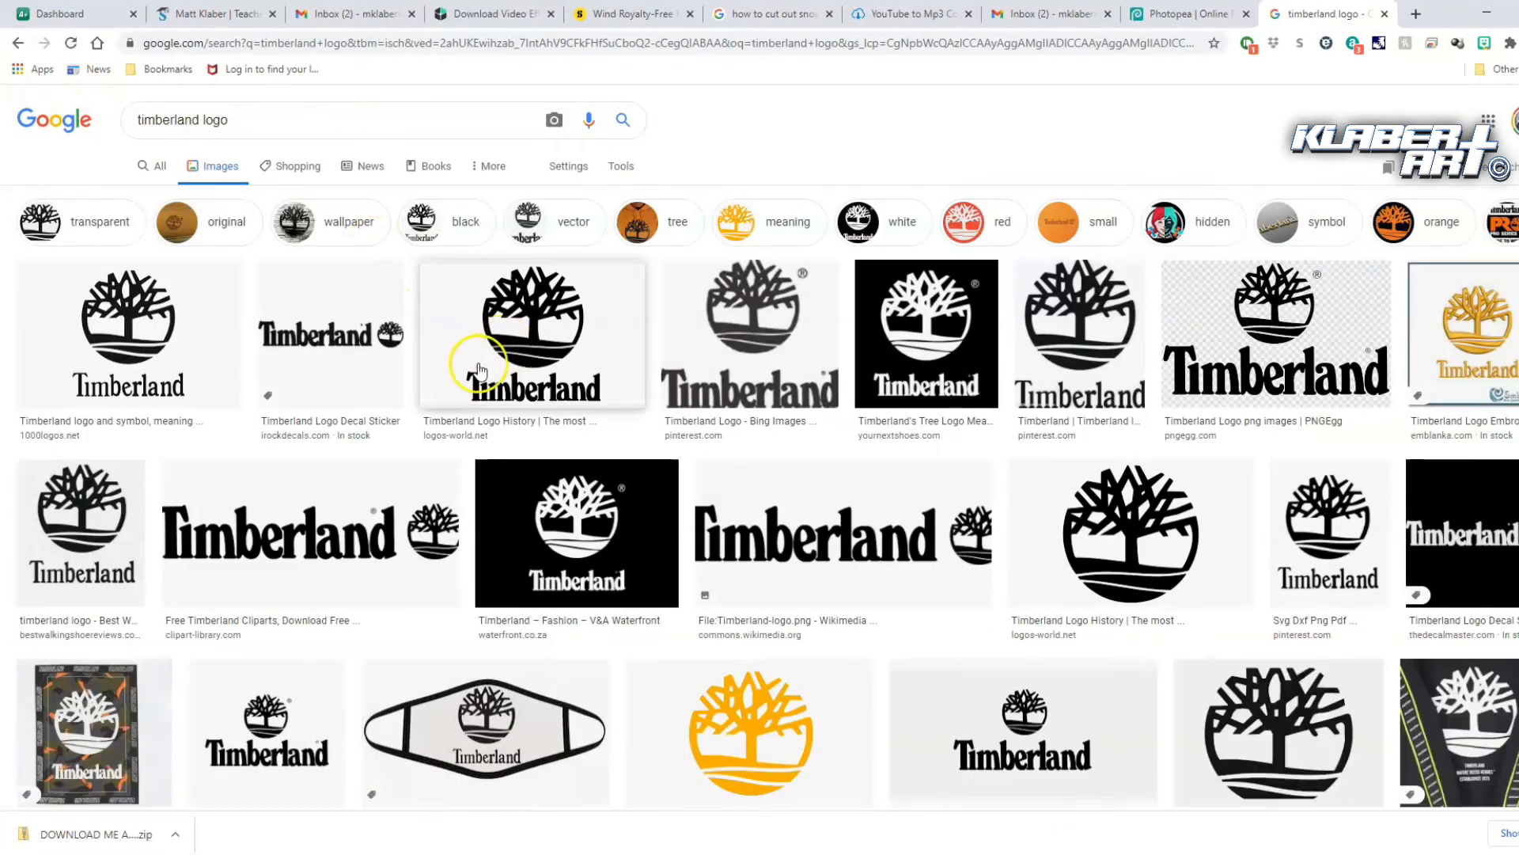
left_click(1103, 510)
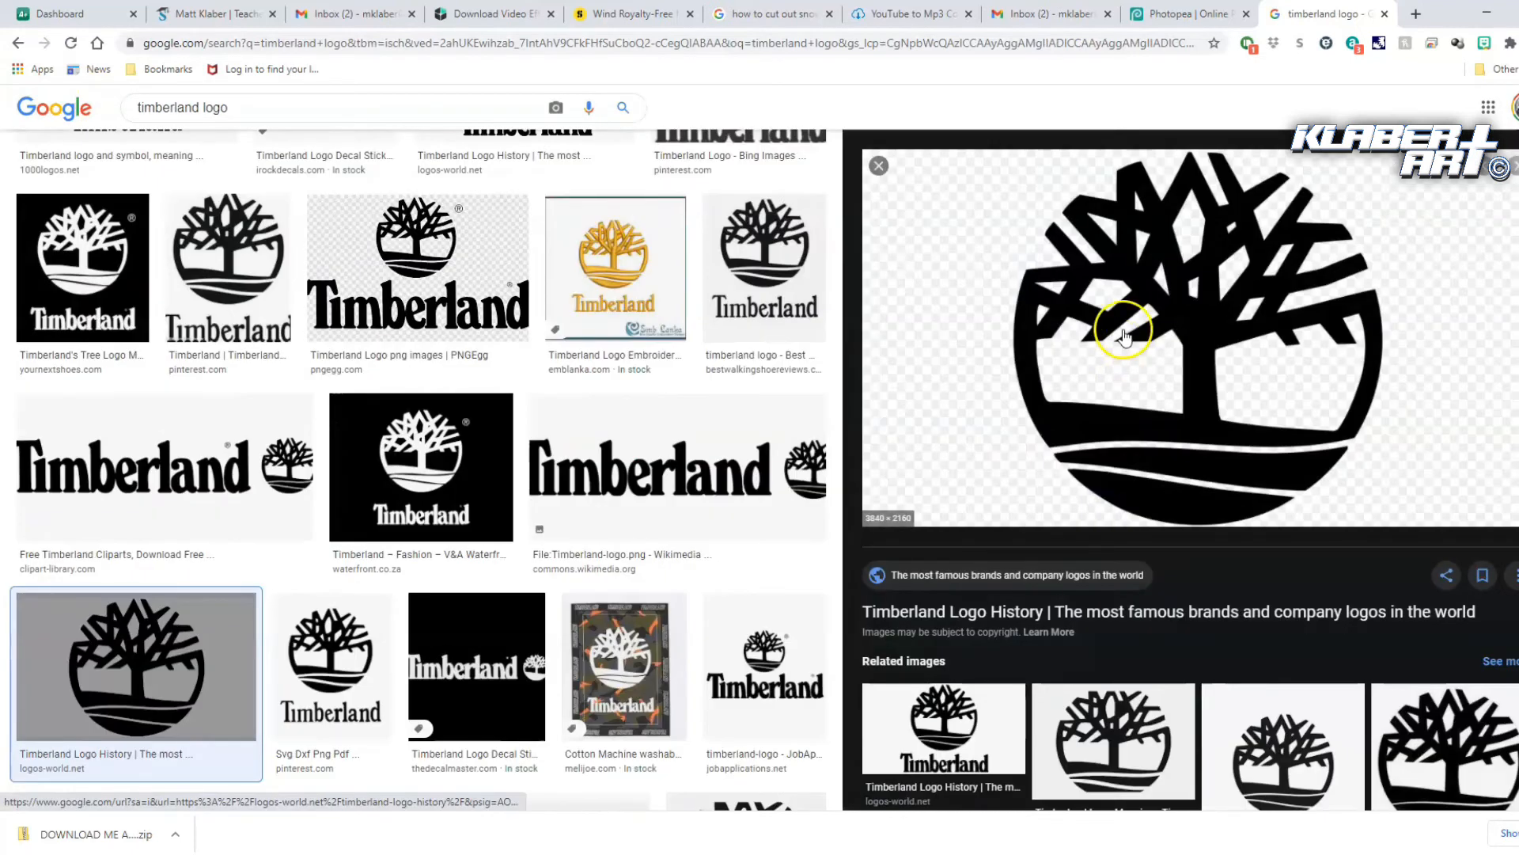
right_click(1158, 311)
left_click(1238, 515)
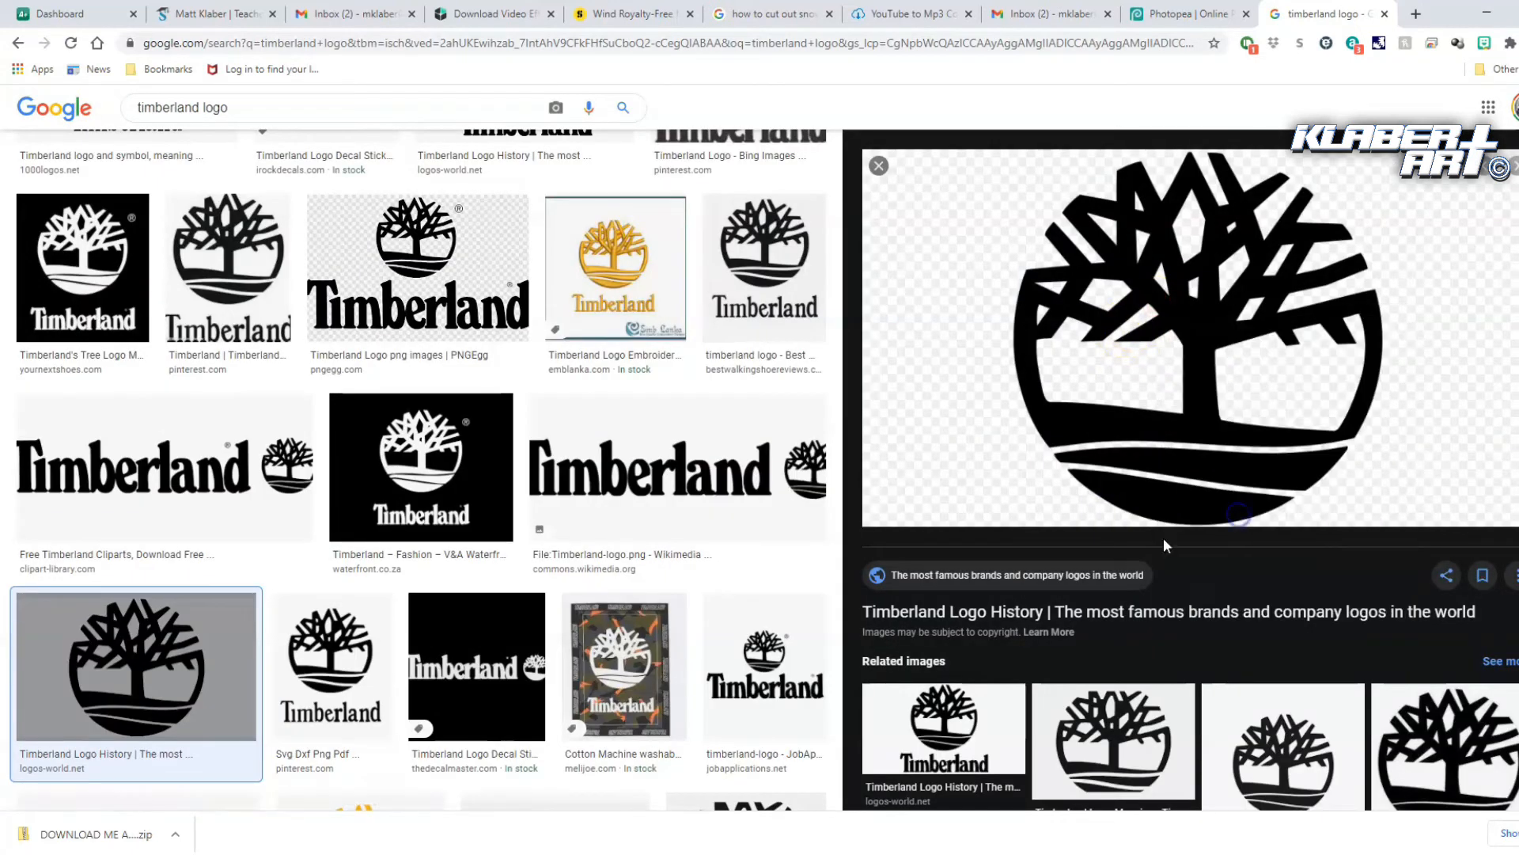
Switch back to Photopea and paste the copied tree emblem into the portrait
left_click(1187, 14)
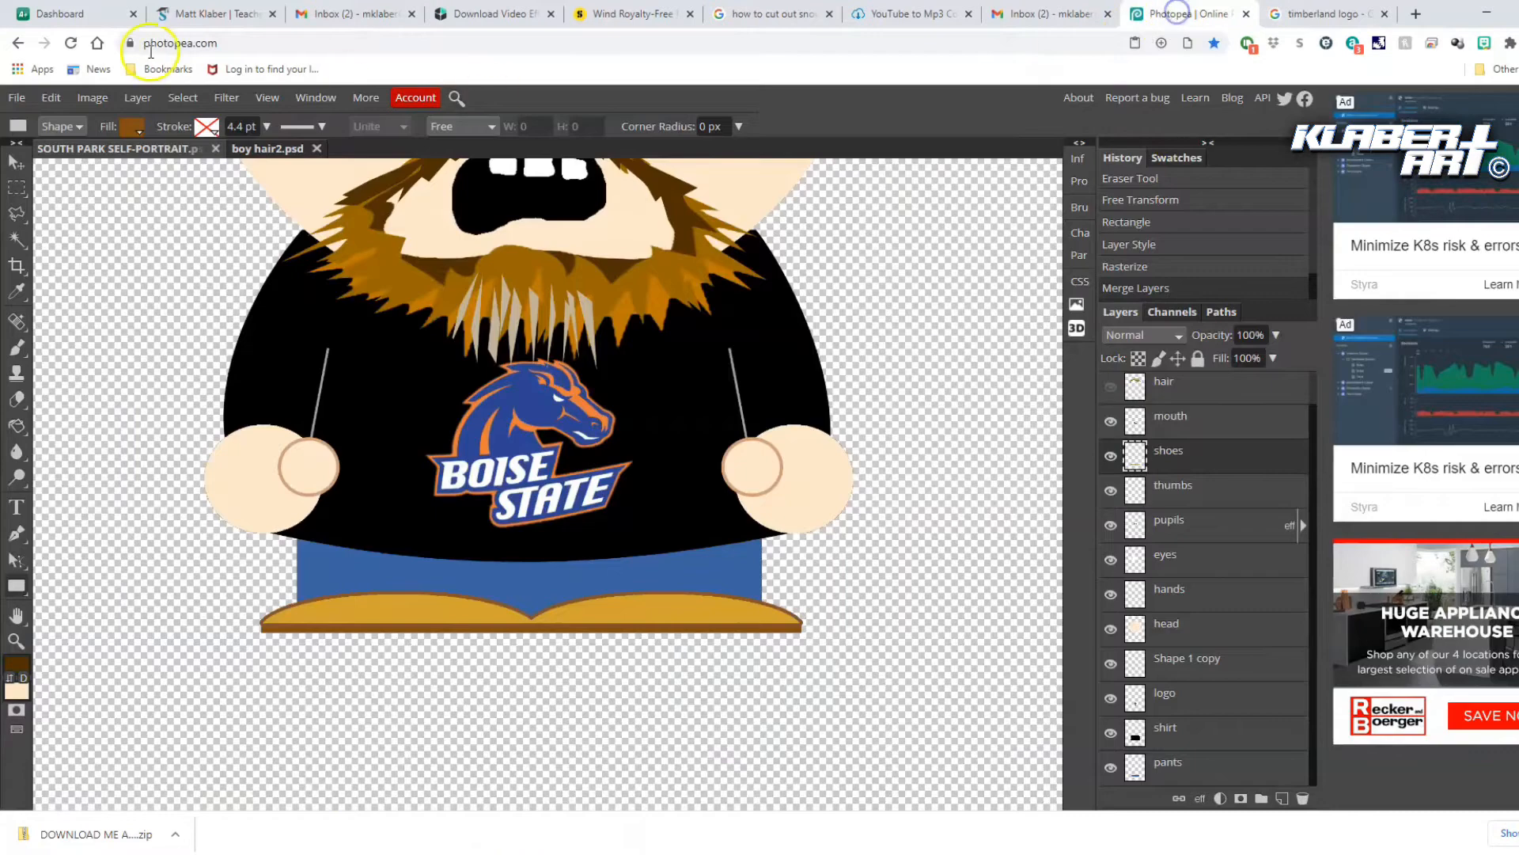
left_click(52, 97)
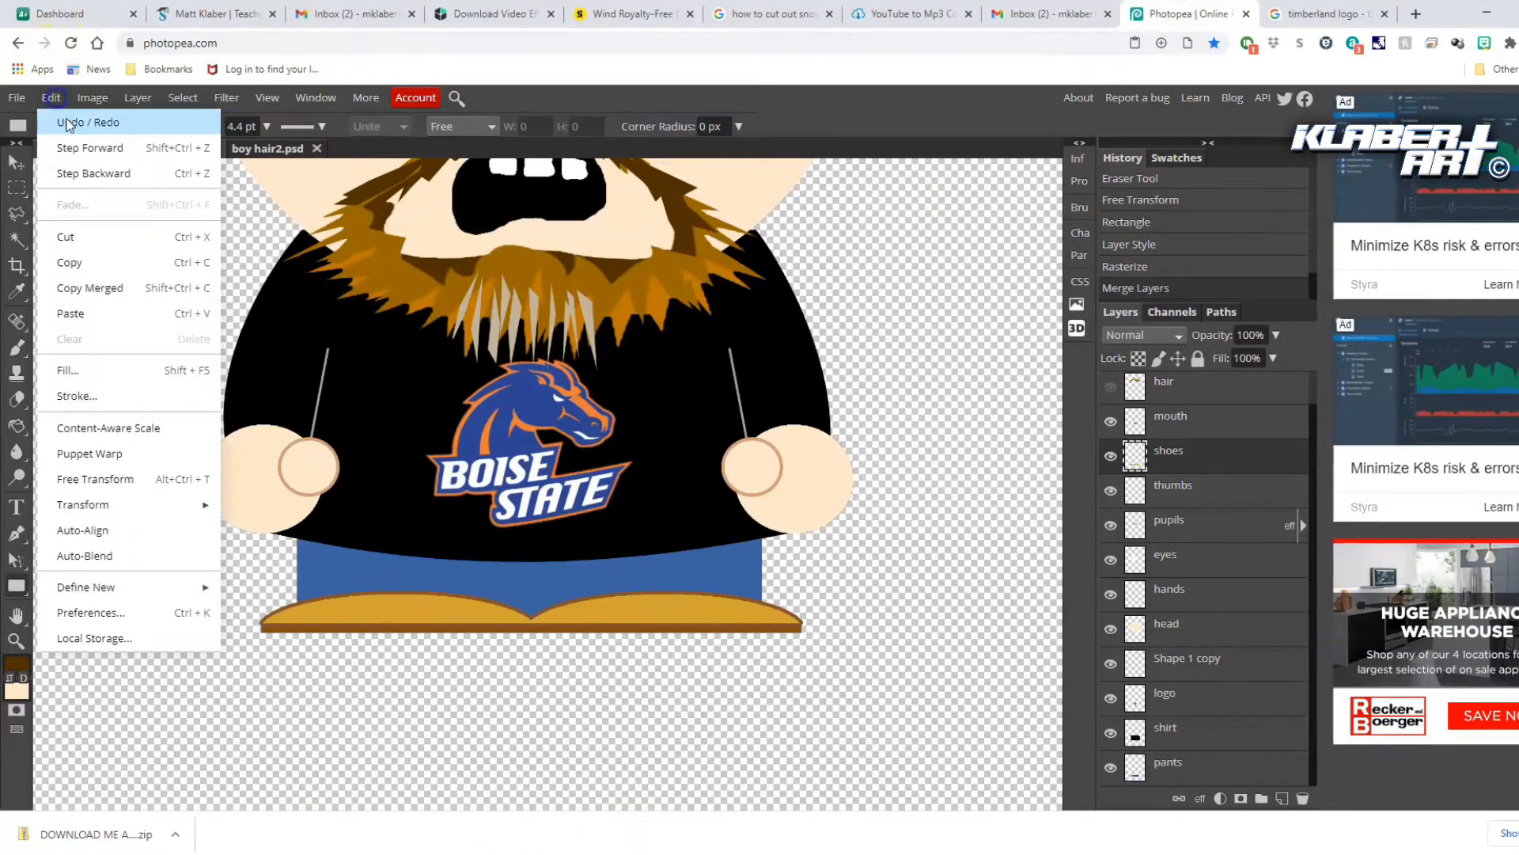
left_click(83, 313)
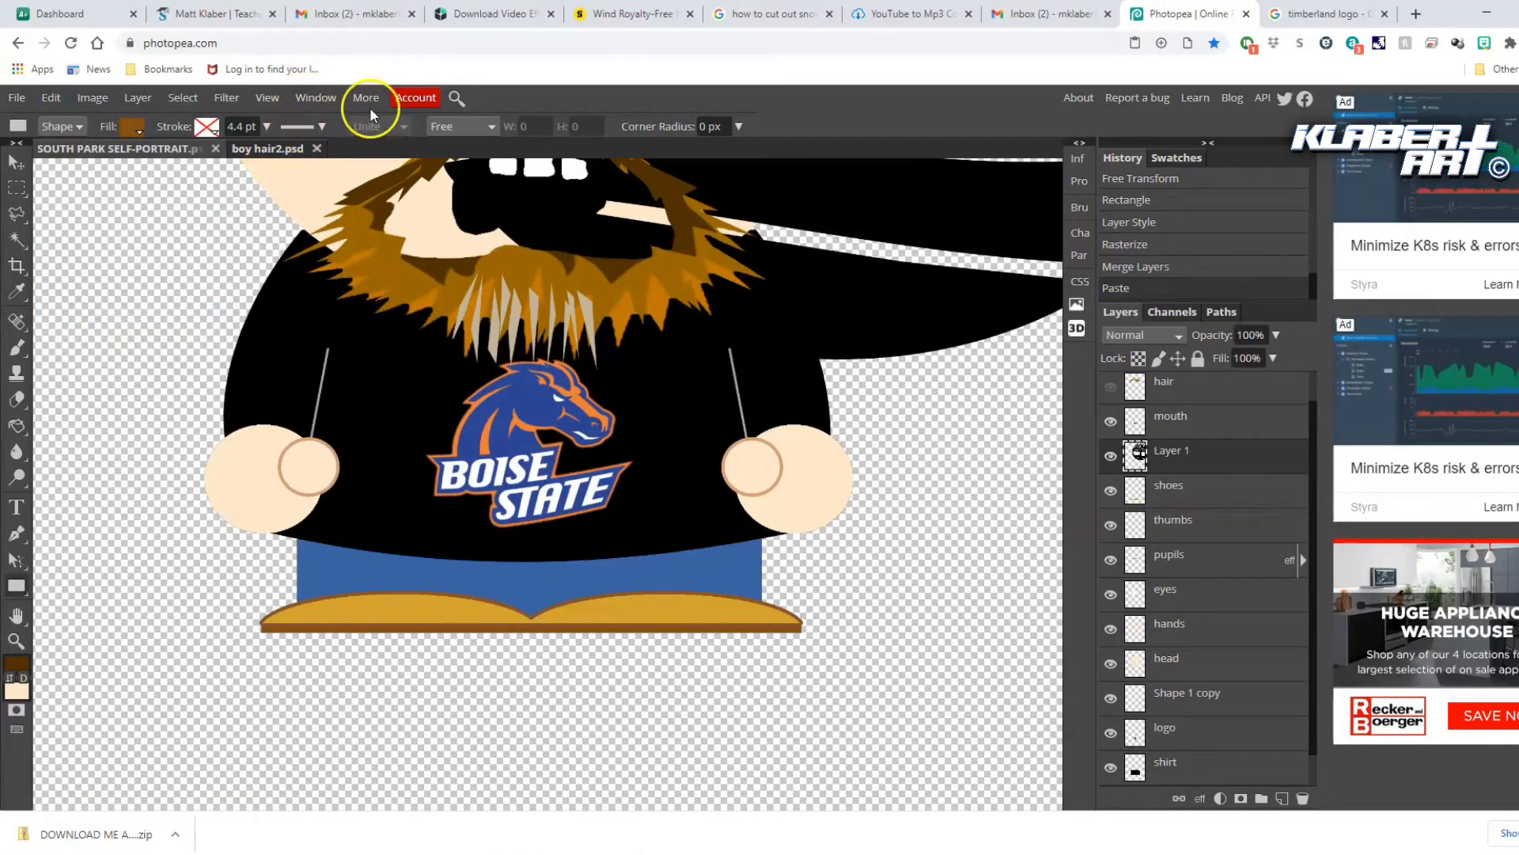
Fit the portrait in view and scale the pasted tree emblem down to a tiny size beside the character
left_click(268, 97)
left_click(297, 175)
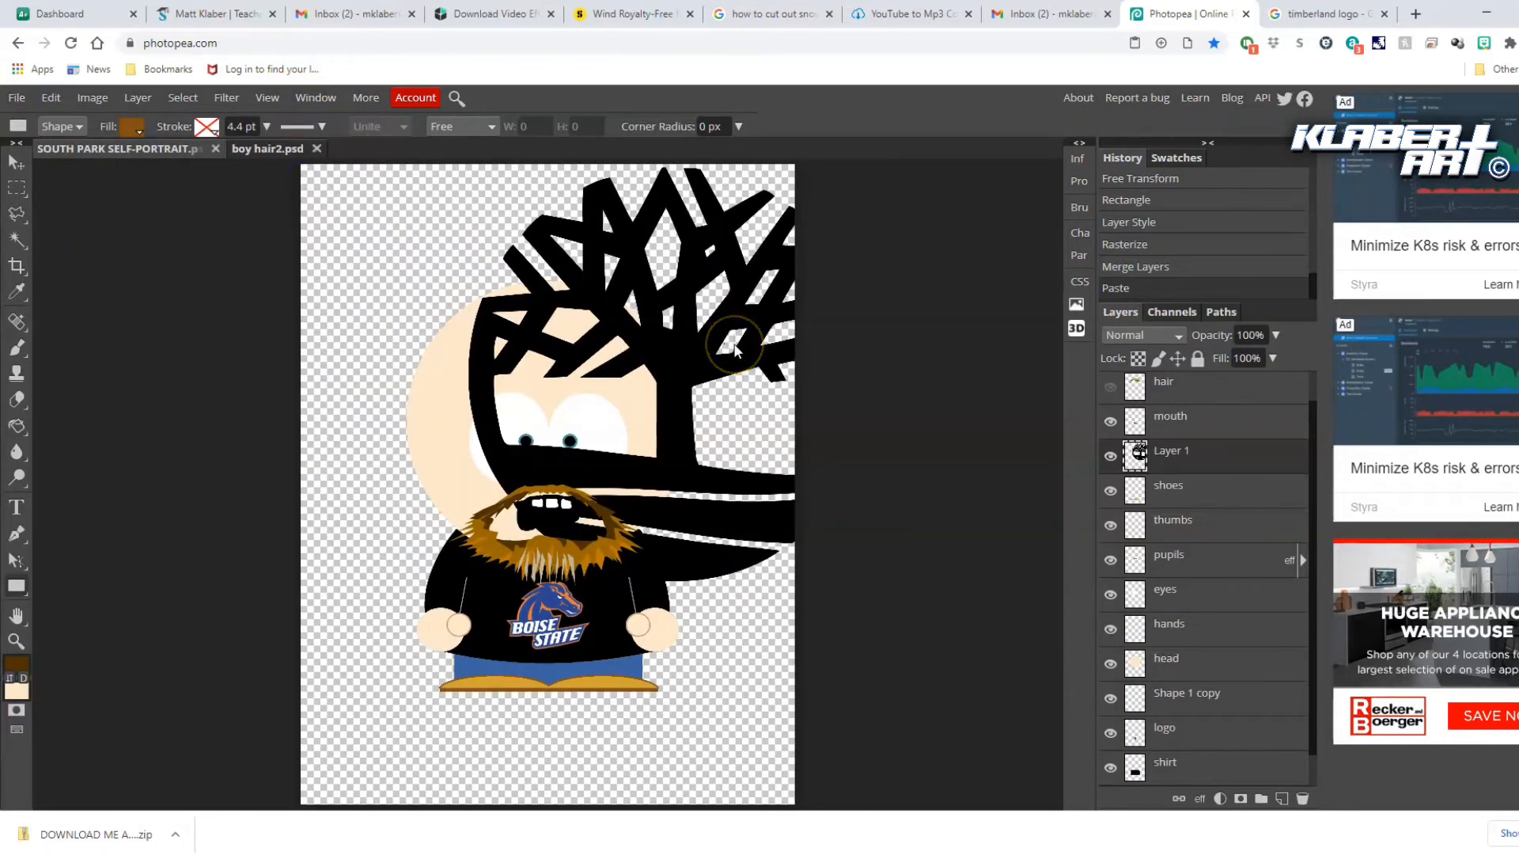
key("ctrl+t")
left_click(1383, 15)
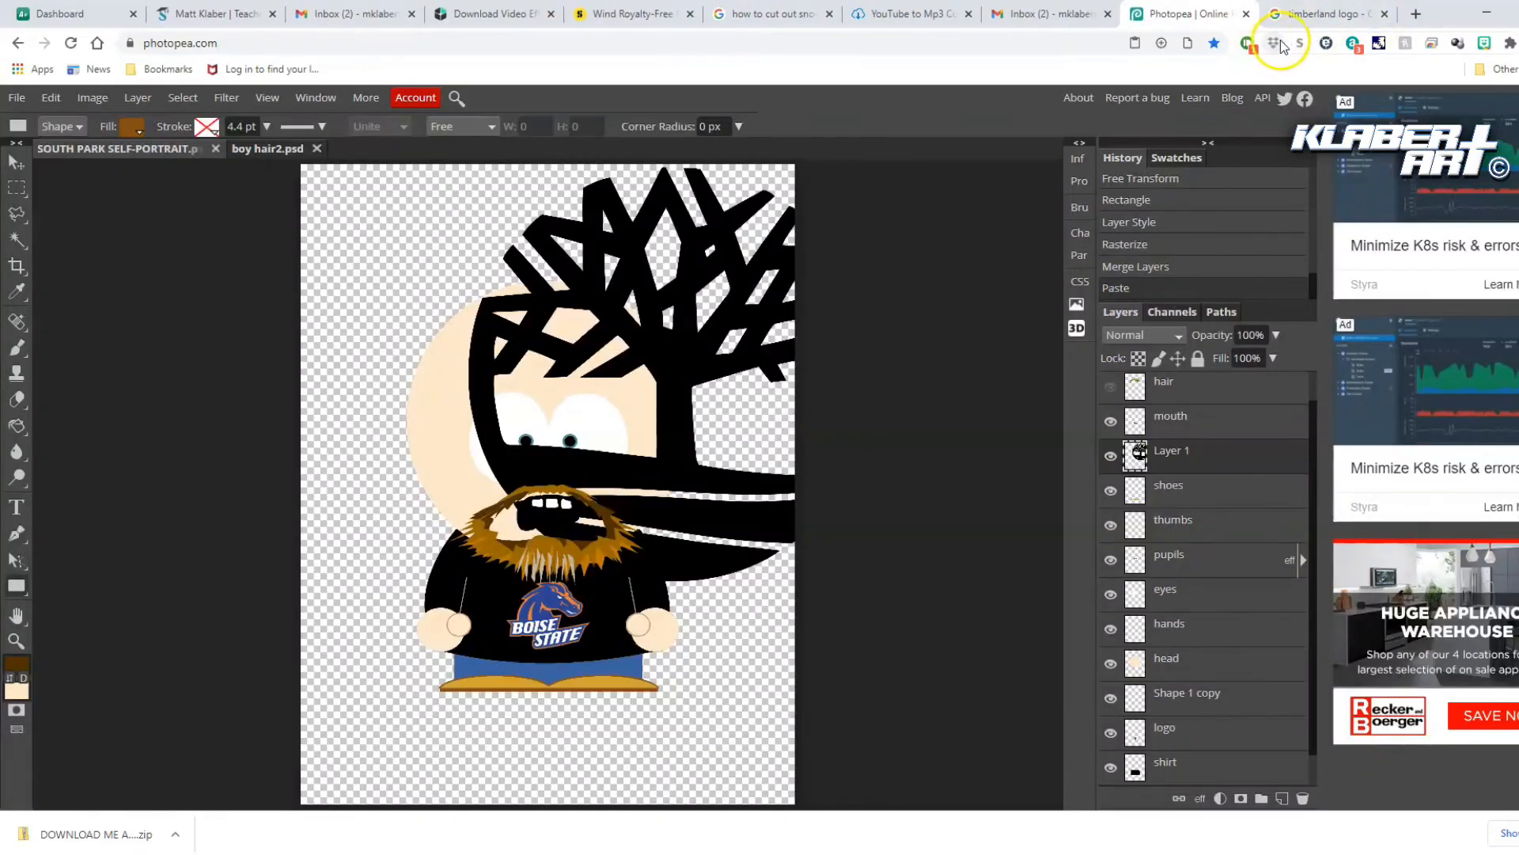
left_click(51, 98)
left_click(119, 479)
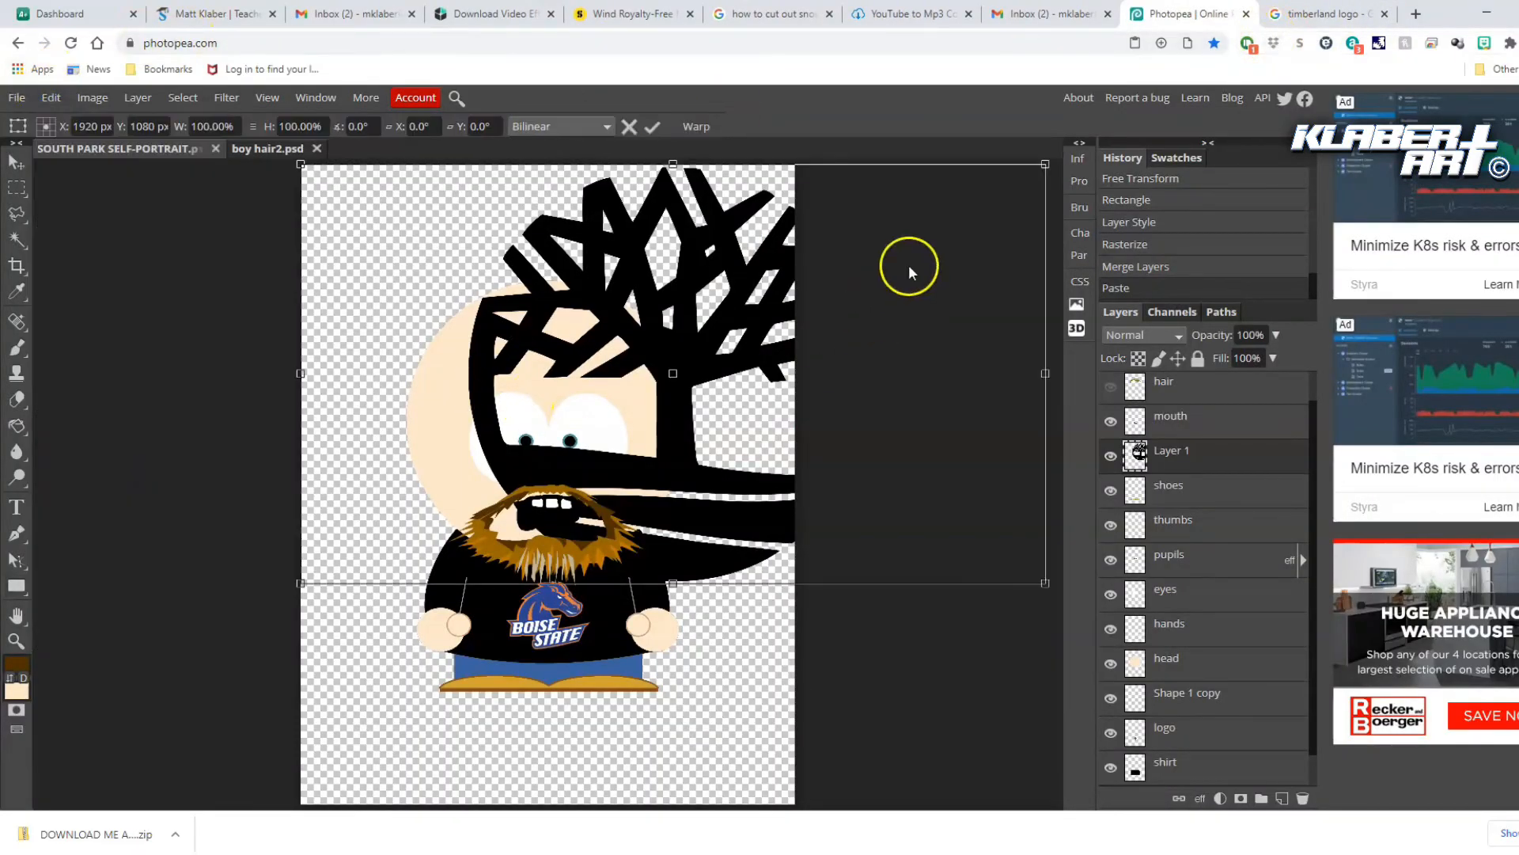
left_click_drag(1046, 162, 350, 557)
left_click(16, 641)
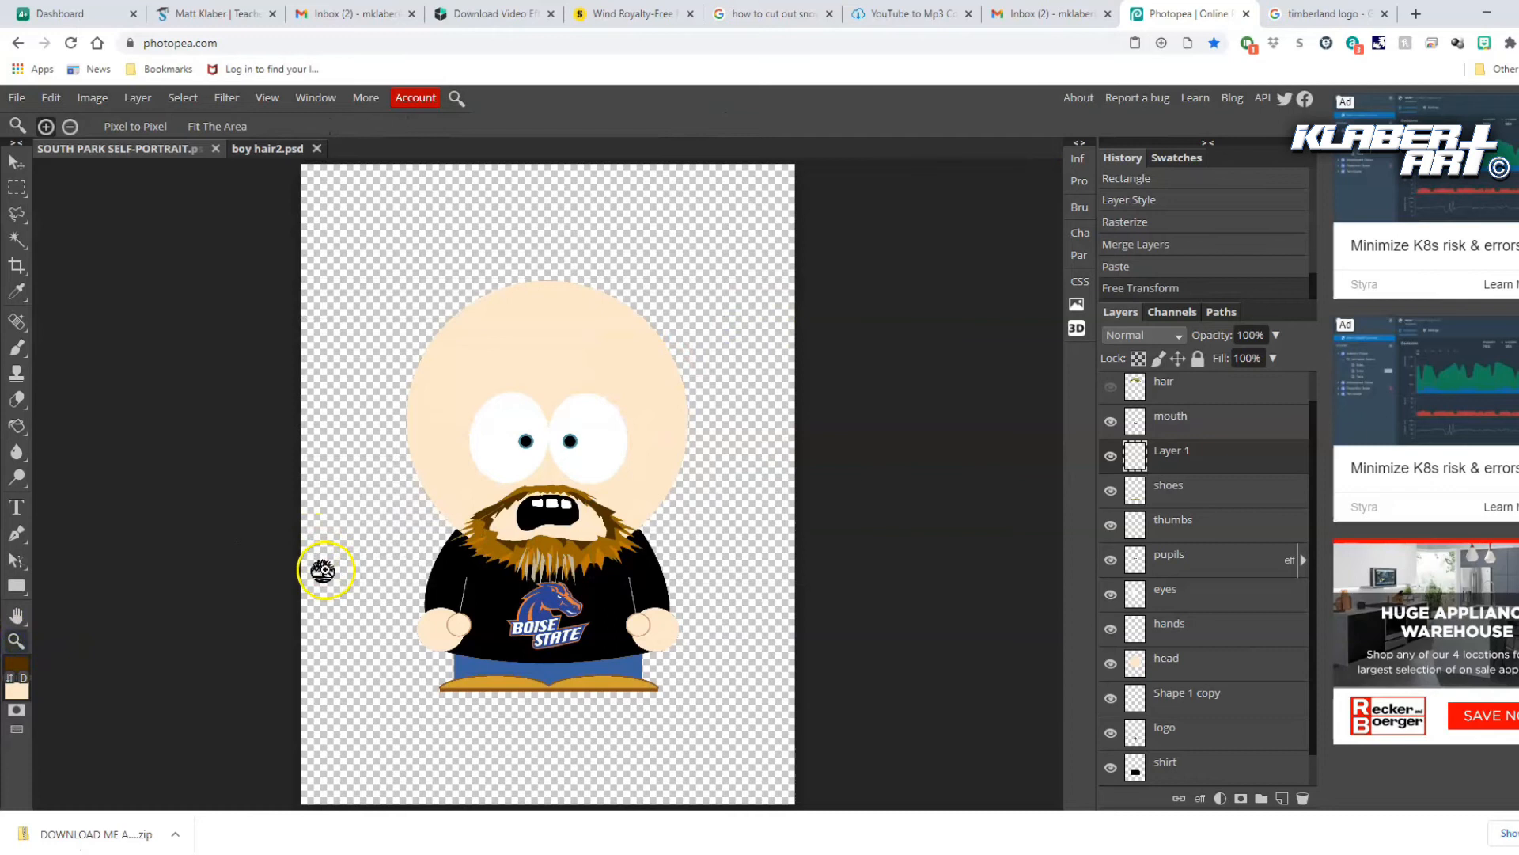
Move the tree emblem onto the middle of the character's left-hand shoe in the picture
left_click(323, 569)
left_click(16, 161)
left_click_drag(317, 554, 601, 714)
scroll(647, 481, "down", 6)
left_click_drag(608, 291, 801, 366)
Scale the tree emblem on the shoe down to about 45.67%
left_click(51, 97)
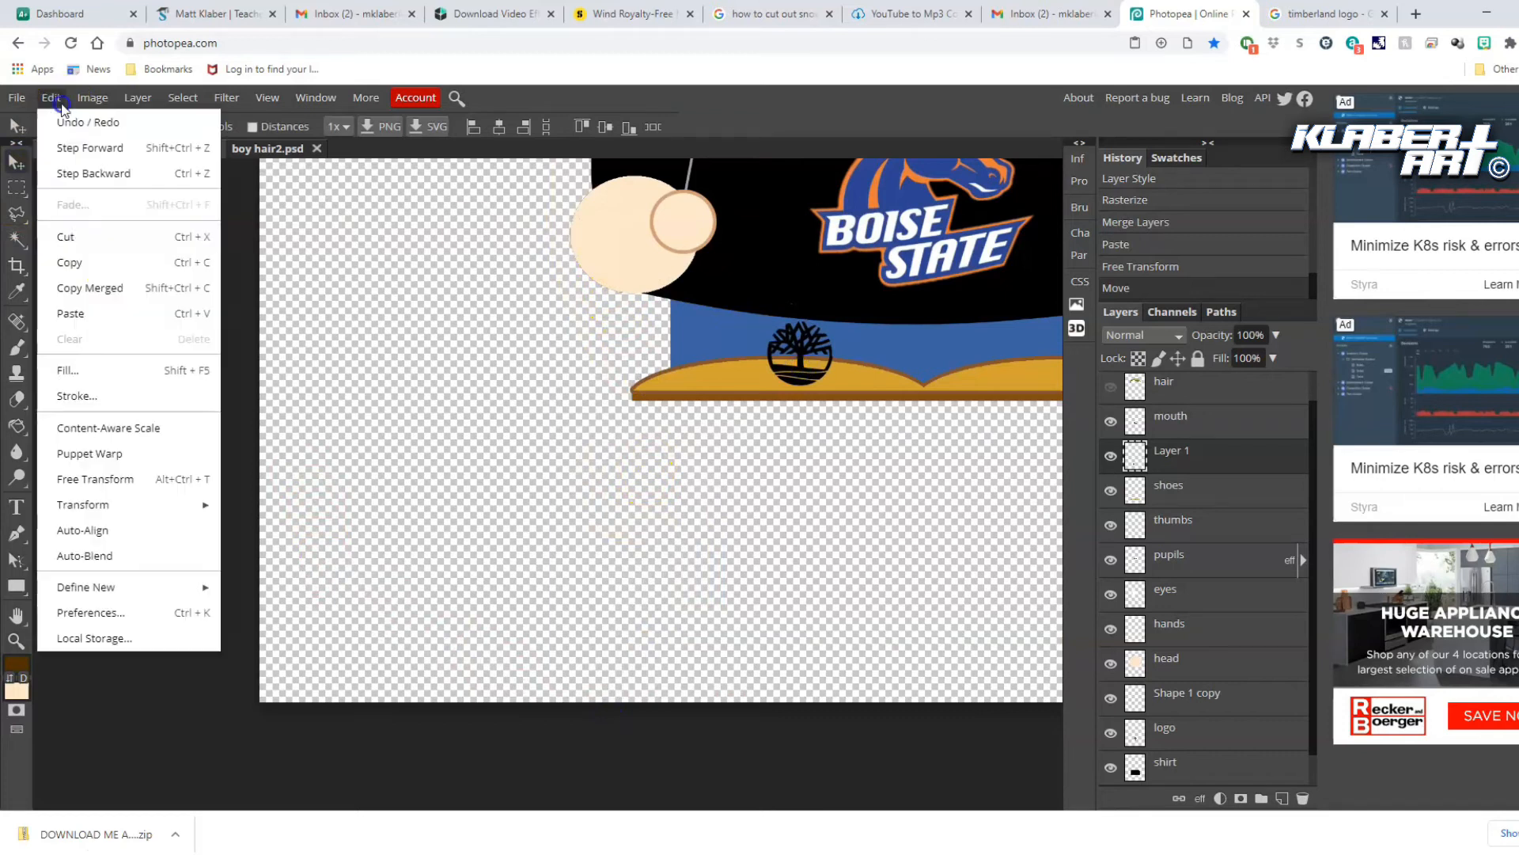
left_click(131, 477)
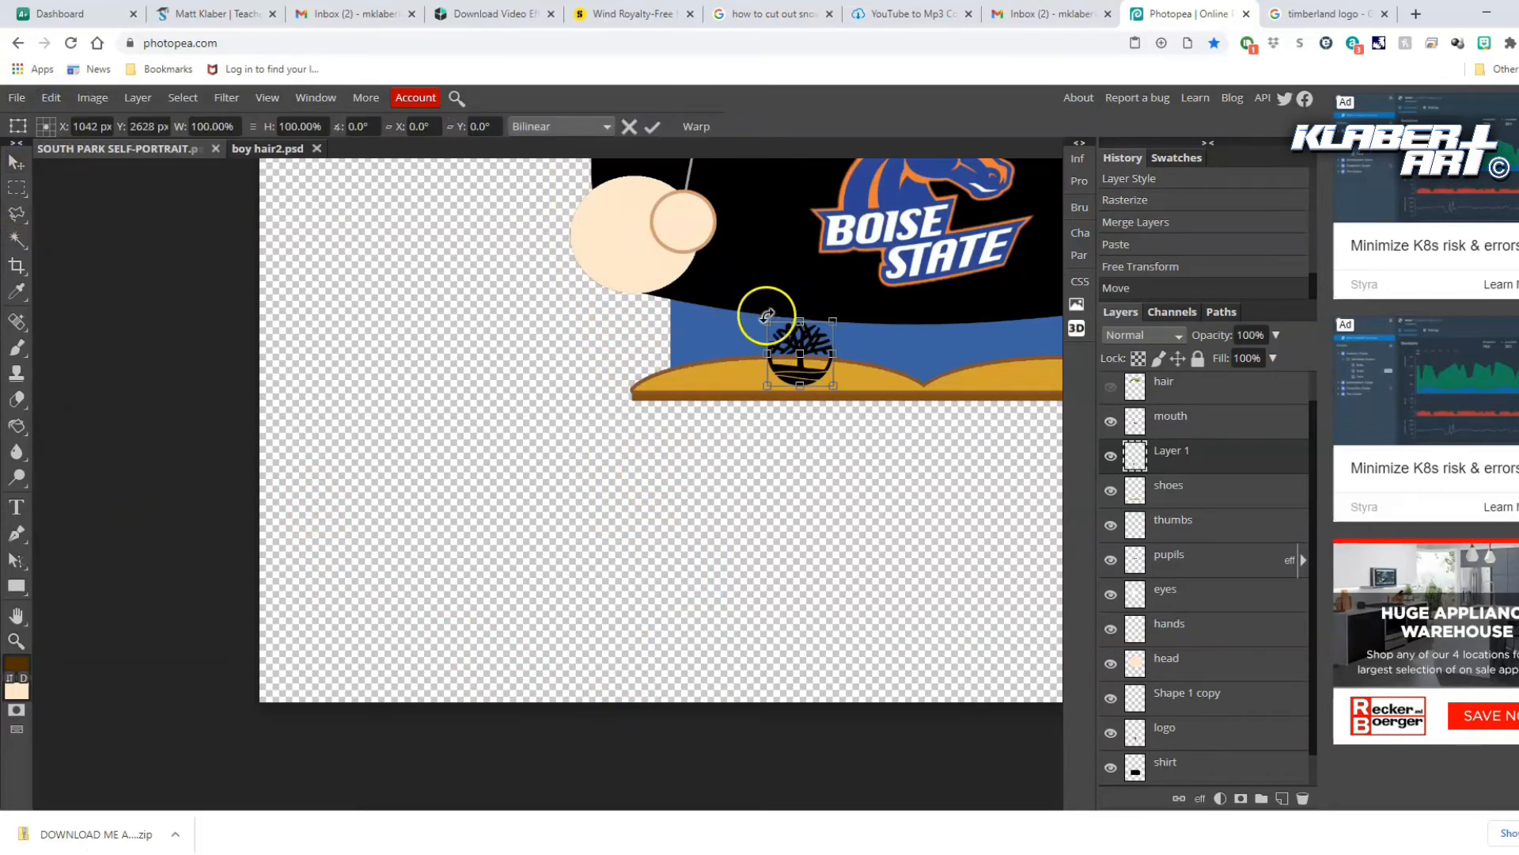
left_click_drag(766, 317, 803, 353)
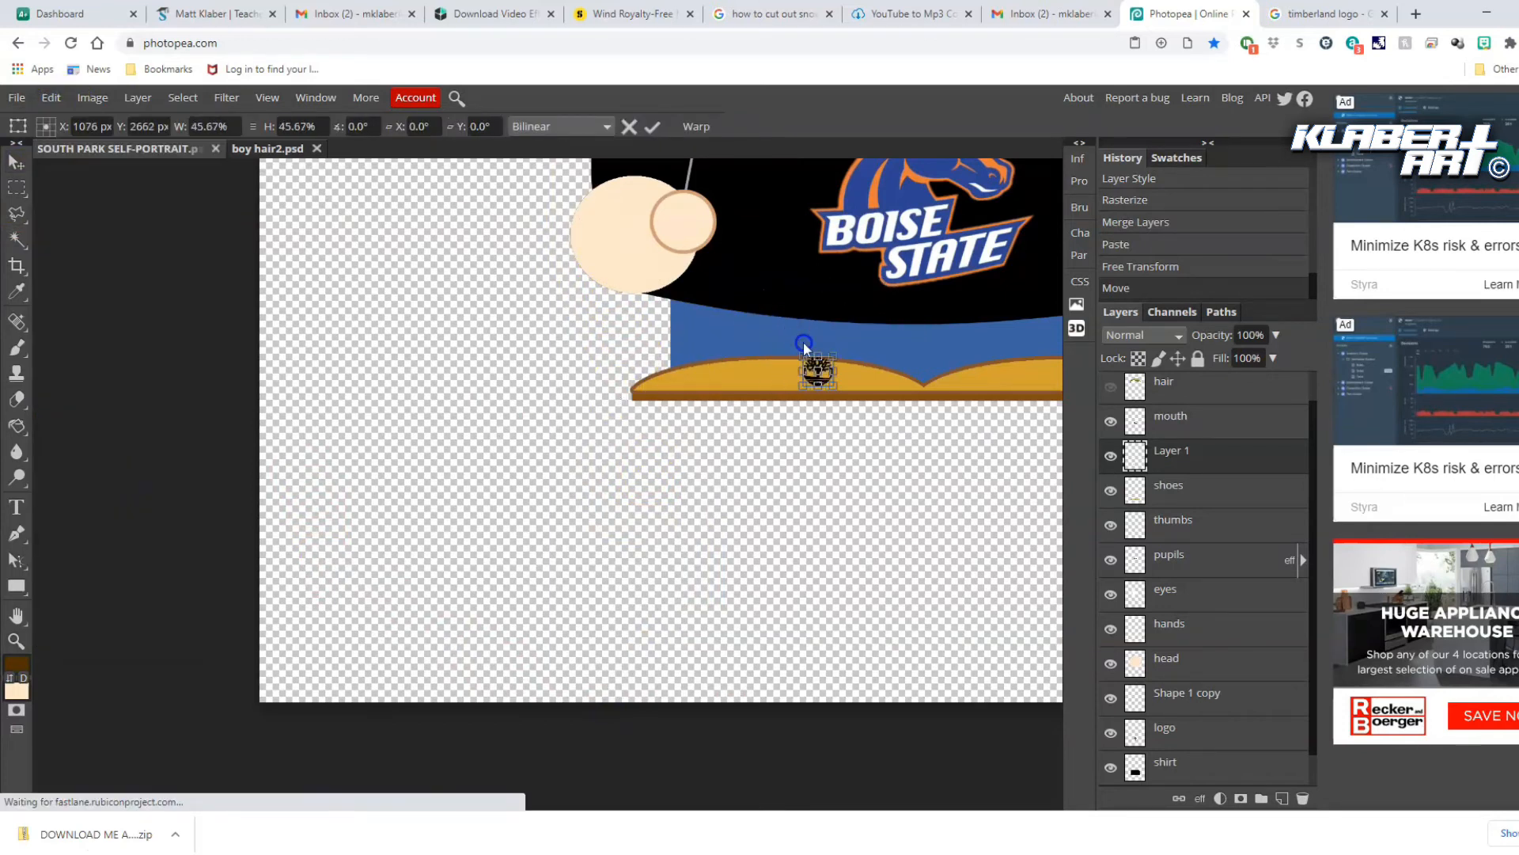
left_click(16, 640)
Move the tree emblem along the shoe to its inner end, near where the two shoes meet
left_click(918, 354)
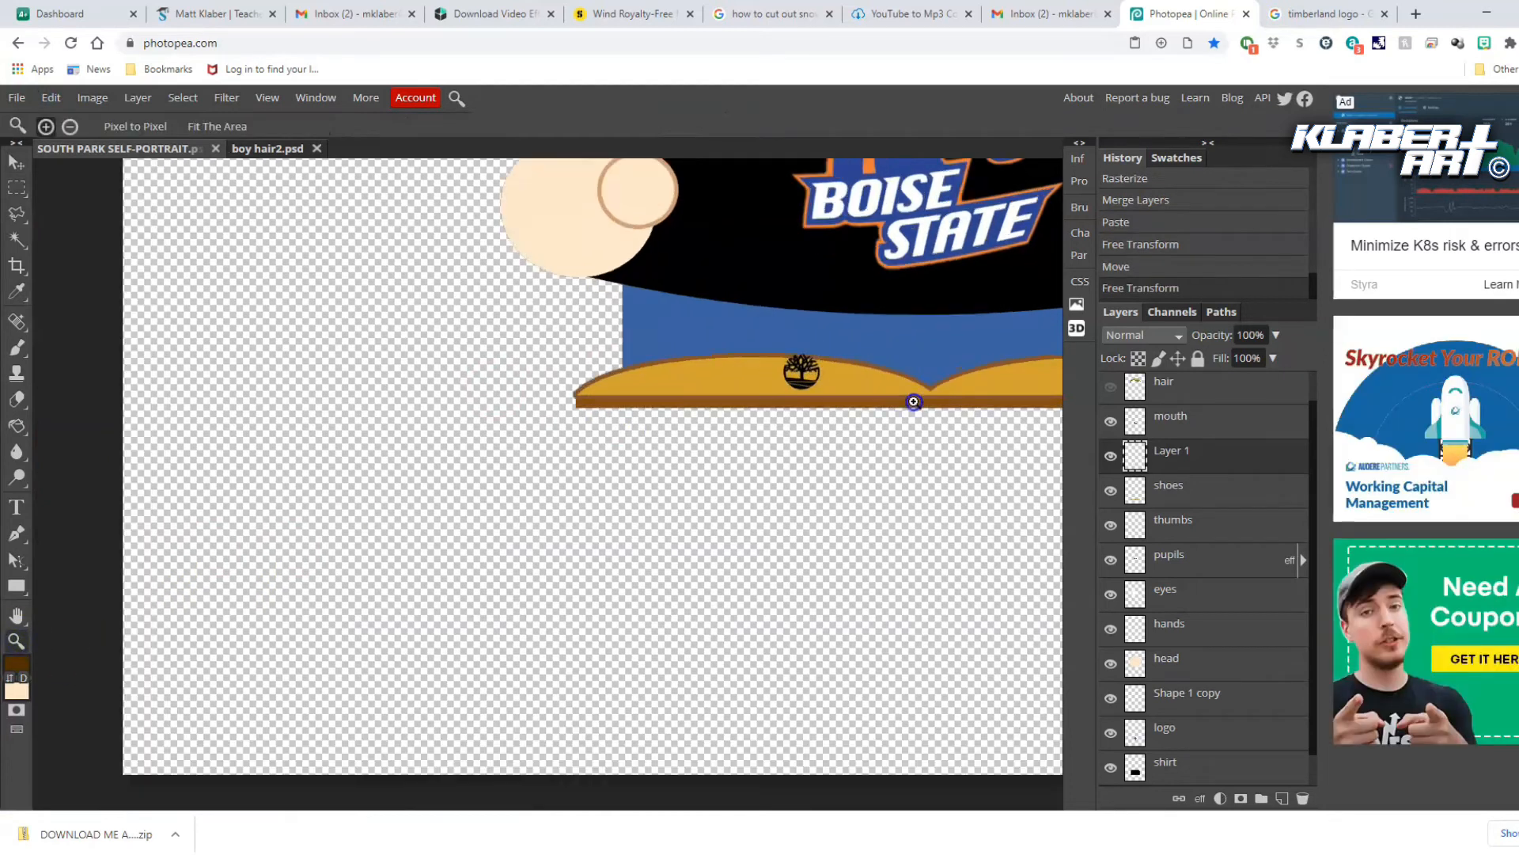
key("v")
left_click_drag(682, 376, 858, 389)
Scale the tree emblem down further to about 67.24% so it fits inside the shoe's outline
left_click(59, 104)
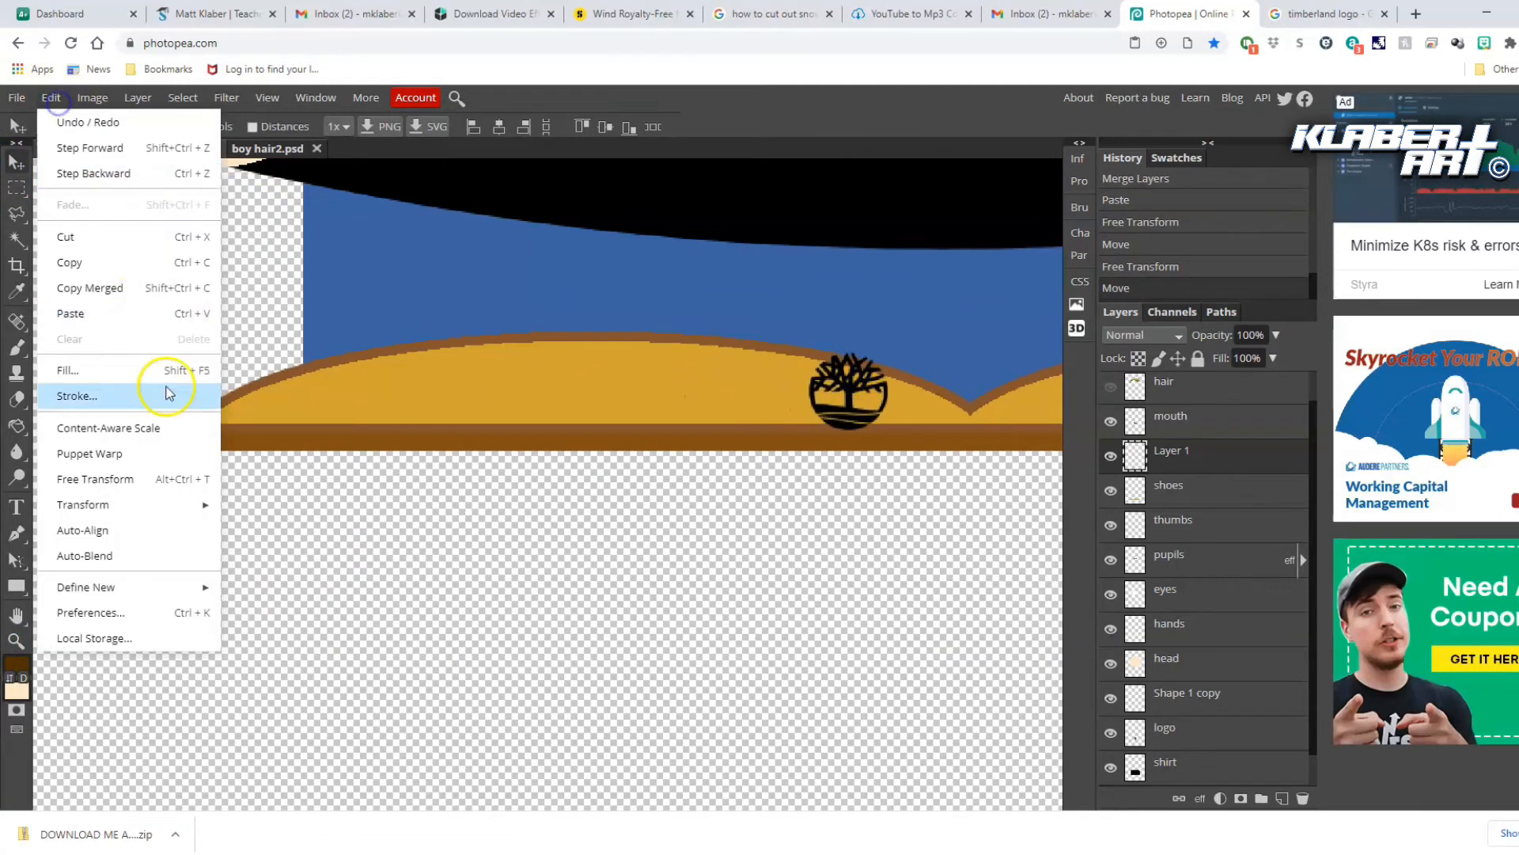
left_click(163, 478)
left_click_drag(807, 429, 820, 418)
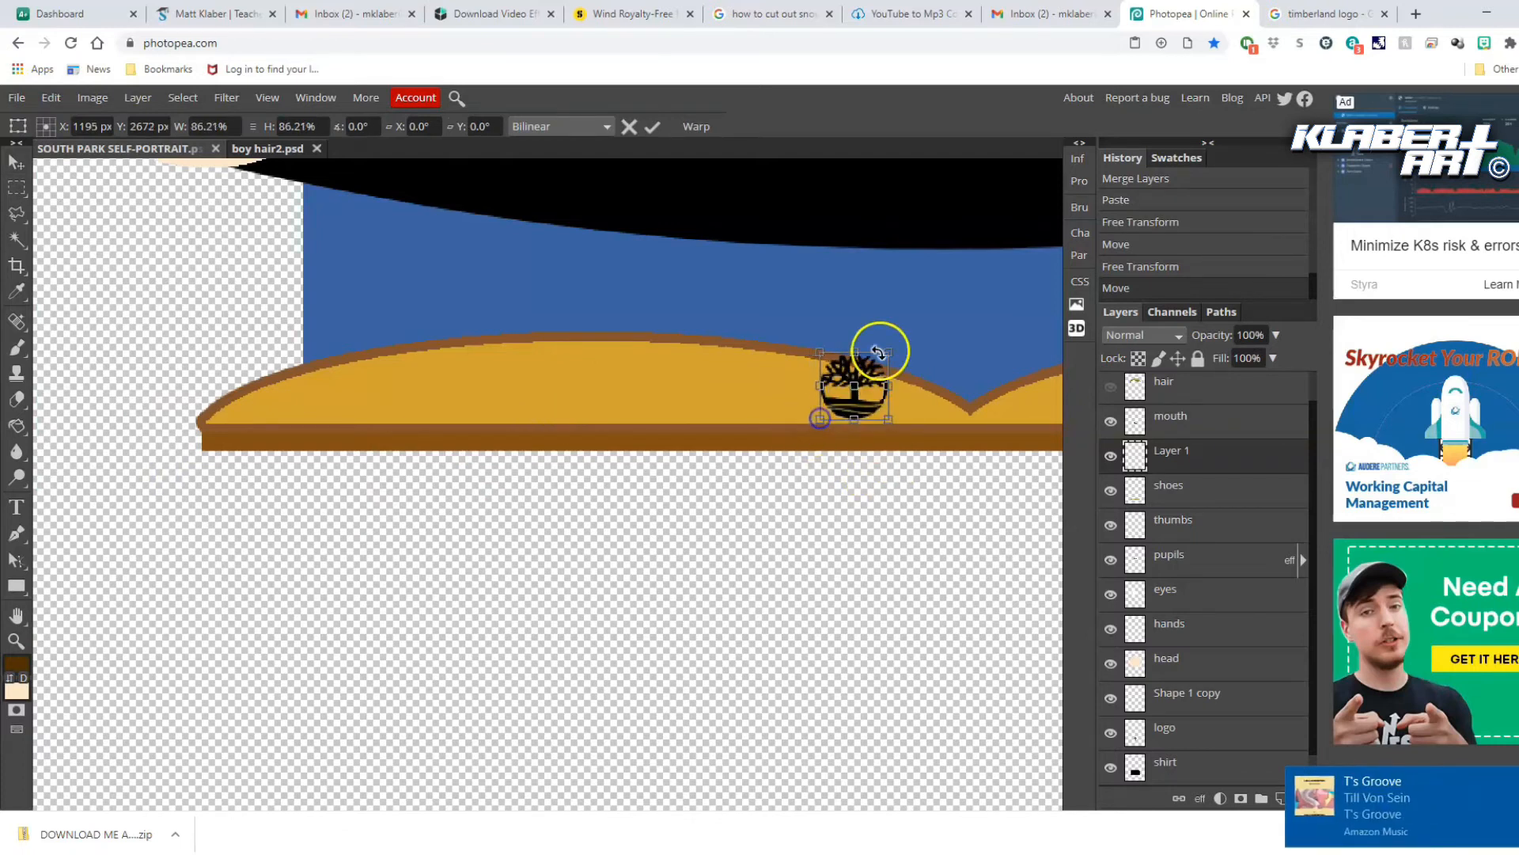
left_click_drag(880, 353, 875, 366)
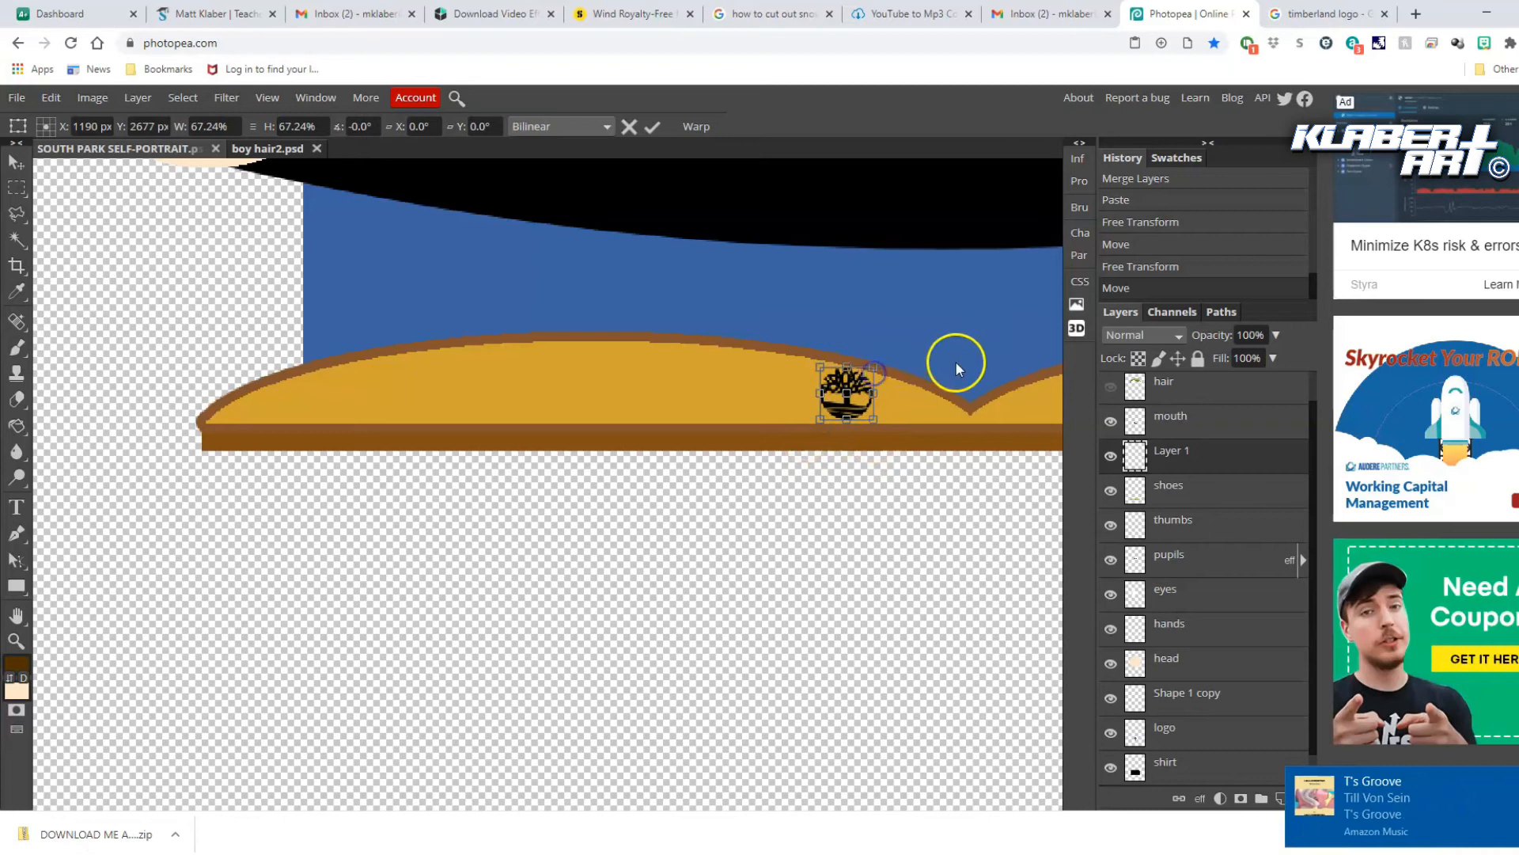
key("Return")
Try the tree emblem's layer just above the shirt logo layer, and return it directly above the shoes layer
left_click_drag(1171, 450, 1221, 700)
scroll(1221, 699, "down", 1)
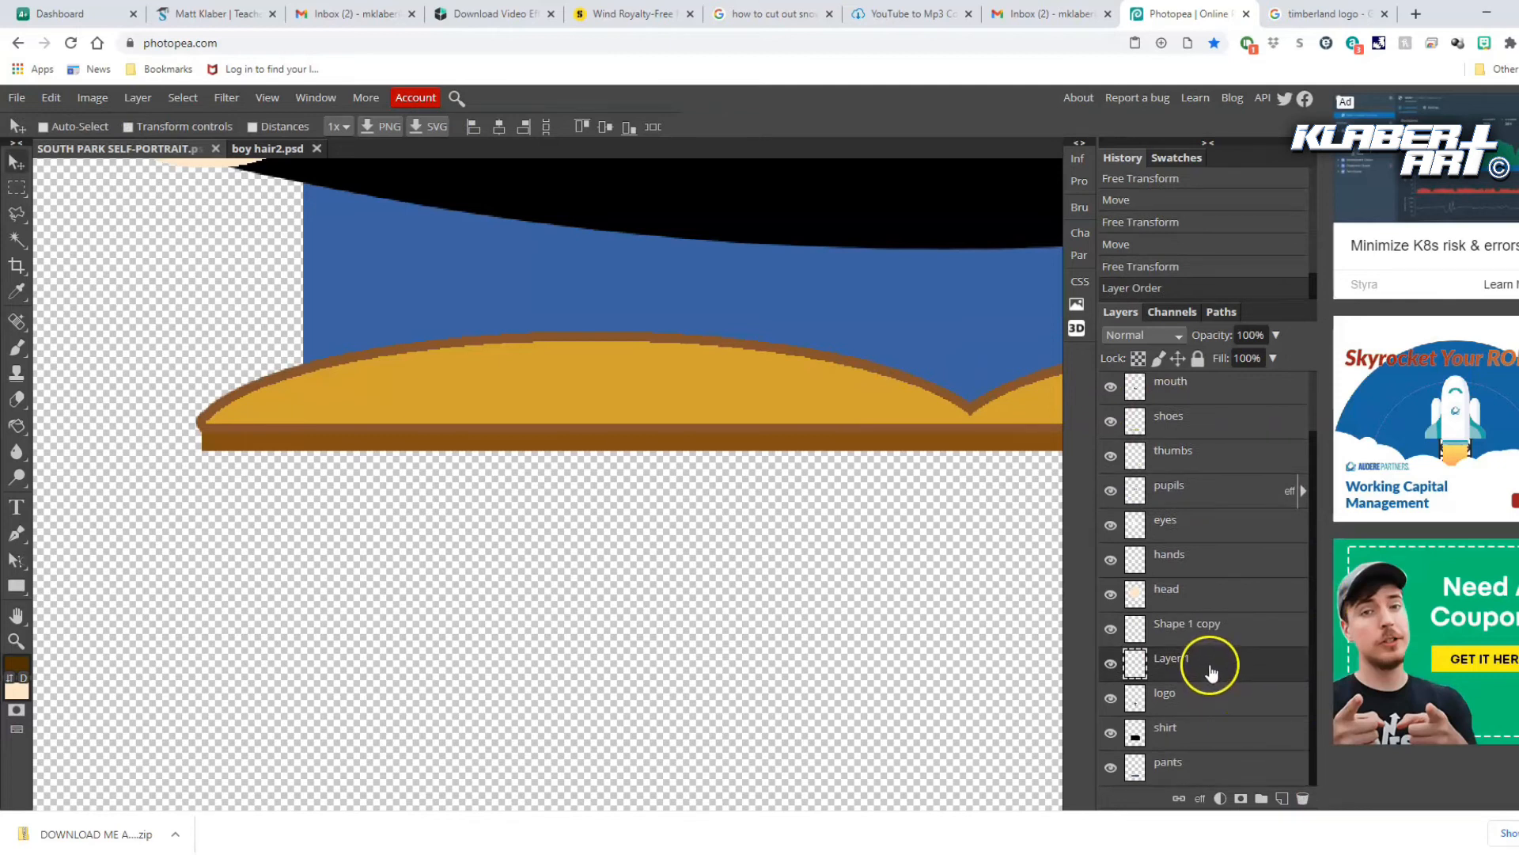
left_click_drag(1211, 671, 1215, 405)
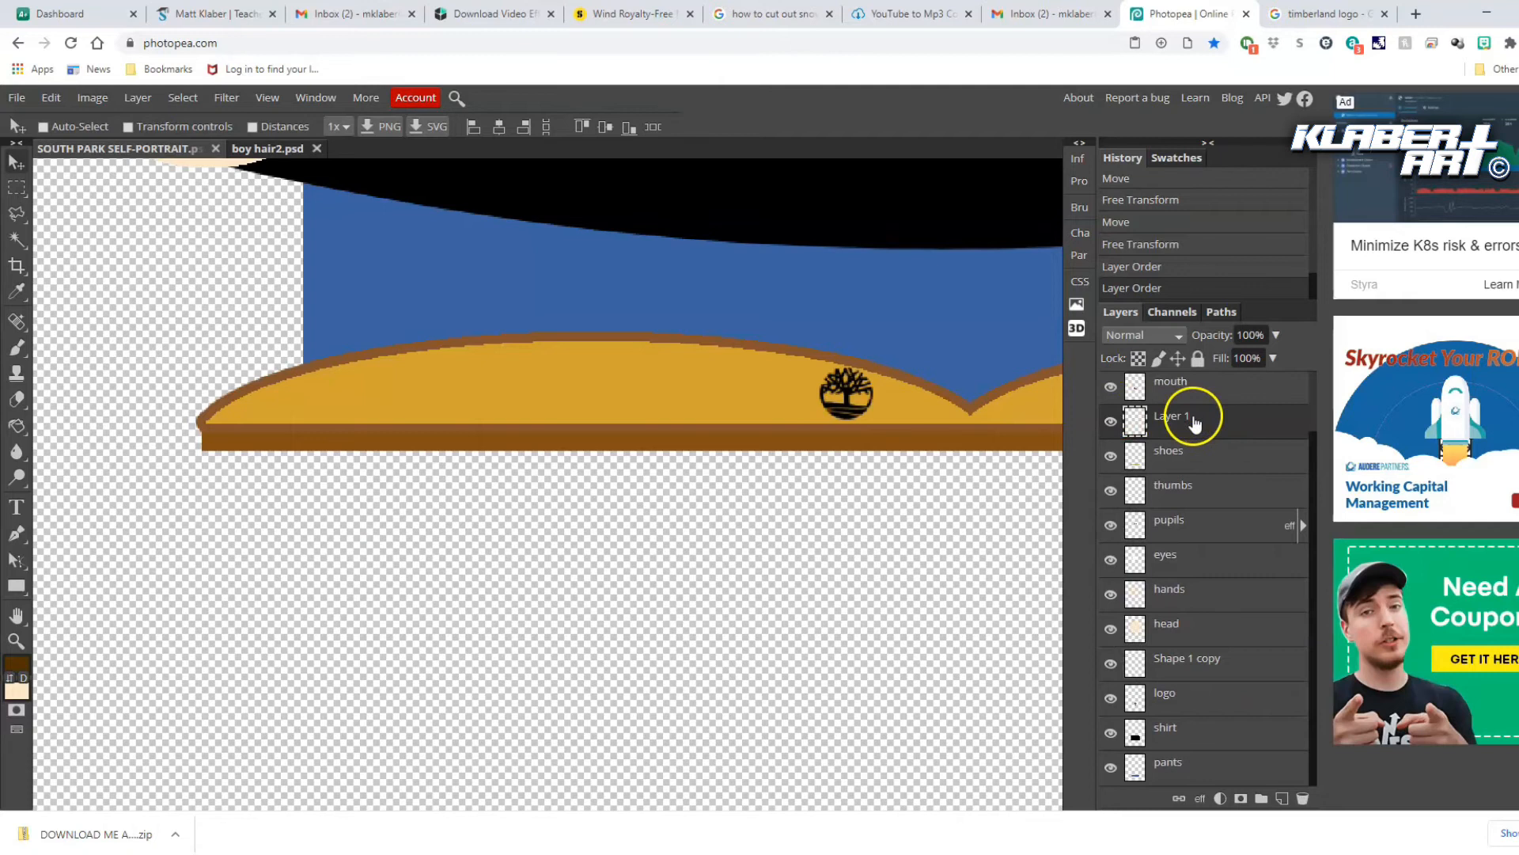
Try the Dissolve, Darken, Multiply, Color Burn and Darker Color blend modes on the tree emblem's layer
left_click(1151, 335)
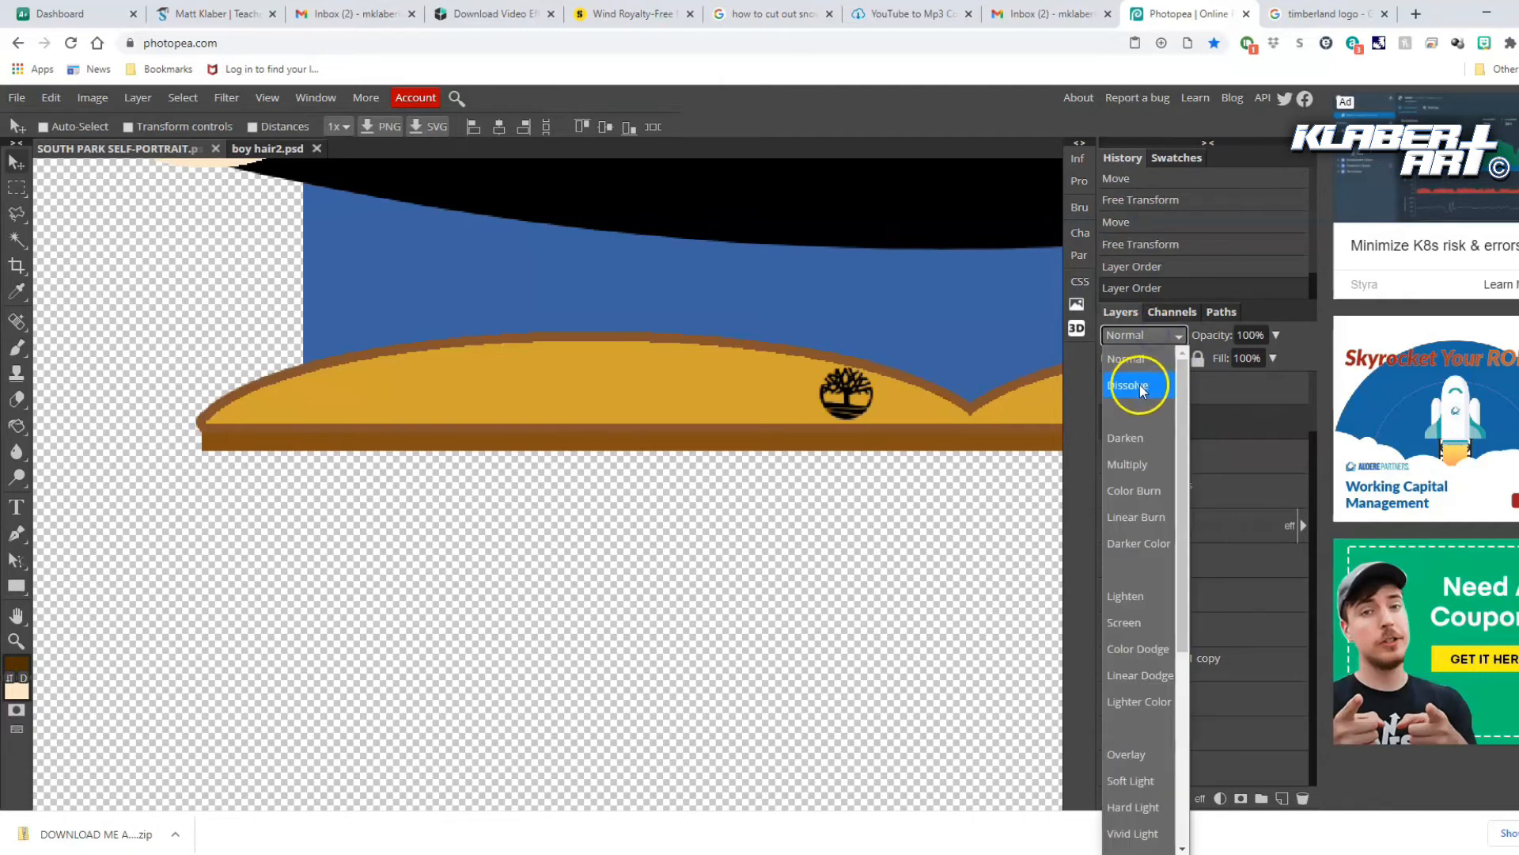
left_click(1140, 385)
left_click(1140, 336)
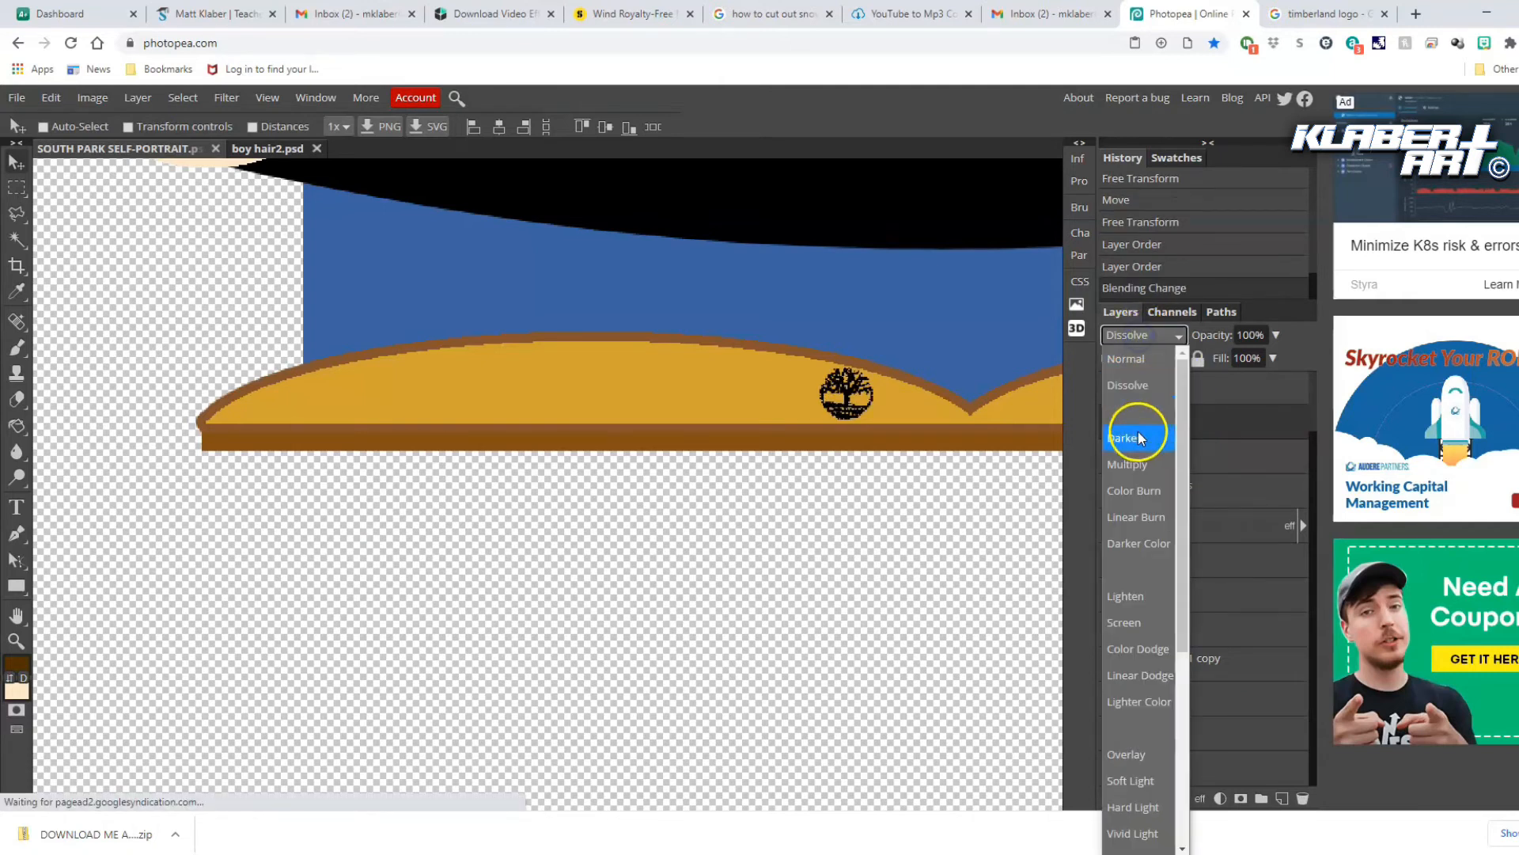
left_click(1139, 437)
left_click(1138, 337)
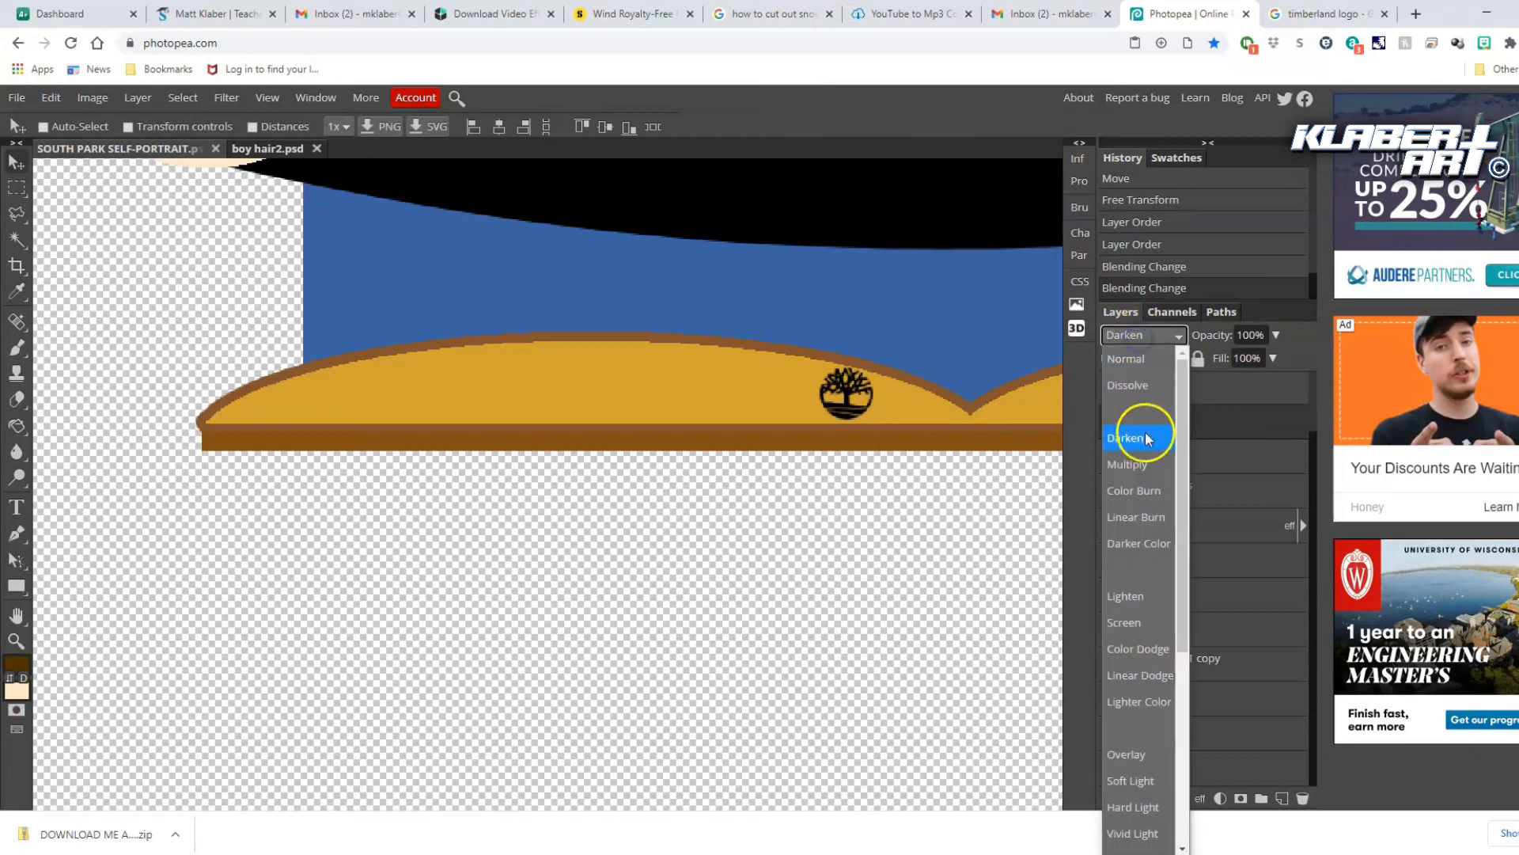
left_click(1138, 464)
left_click(1150, 492)
left_click(1143, 335)
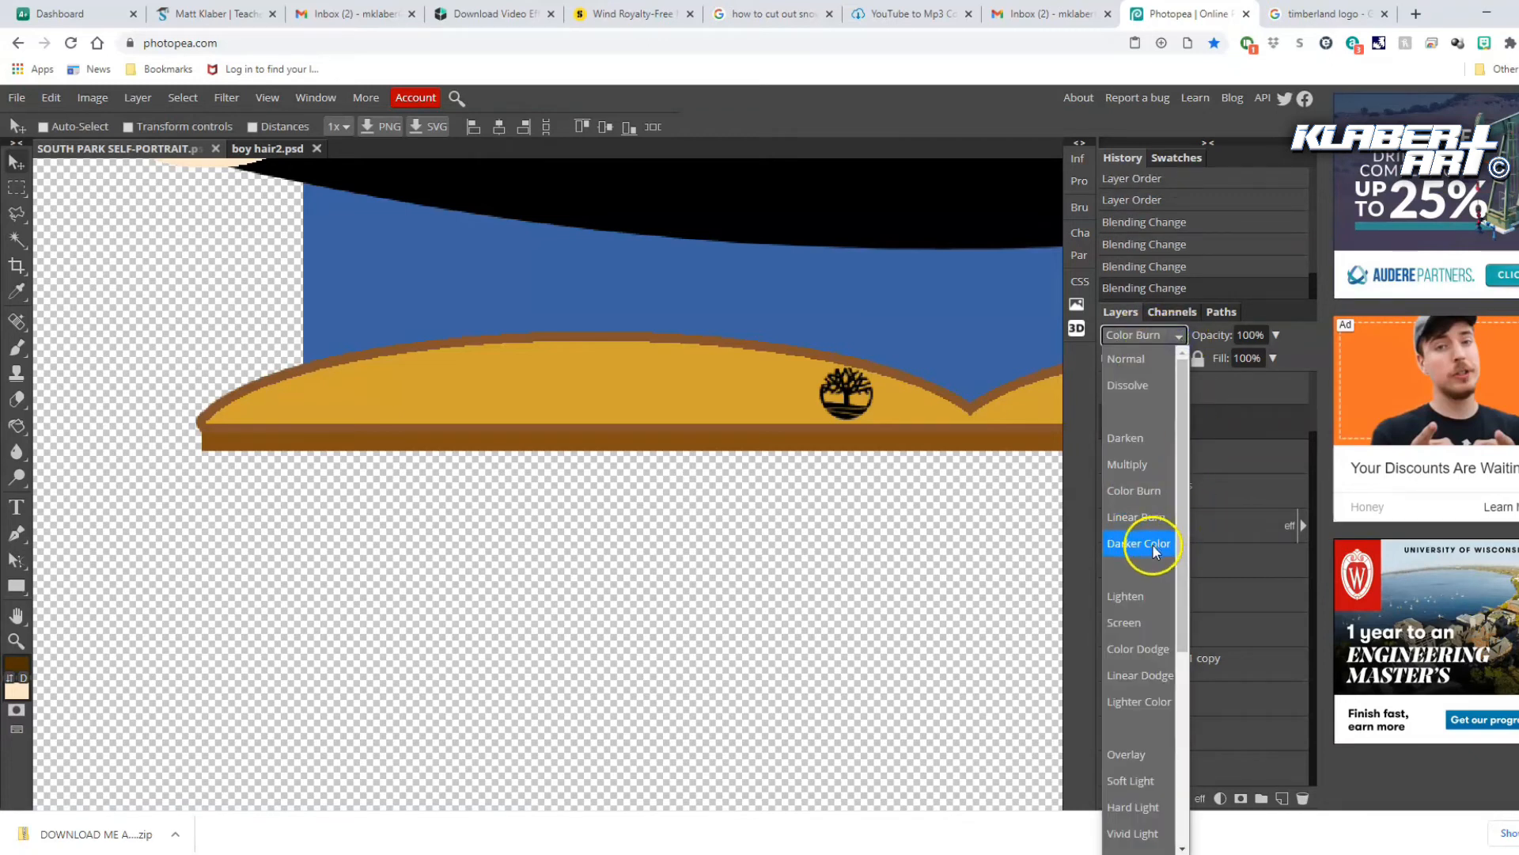
left_click(1152, 544)
Try the Screen, Lighten and Linear Dodge blend modes on the tree emblem's layer, and return it to Normal
left_click(1180, 335)
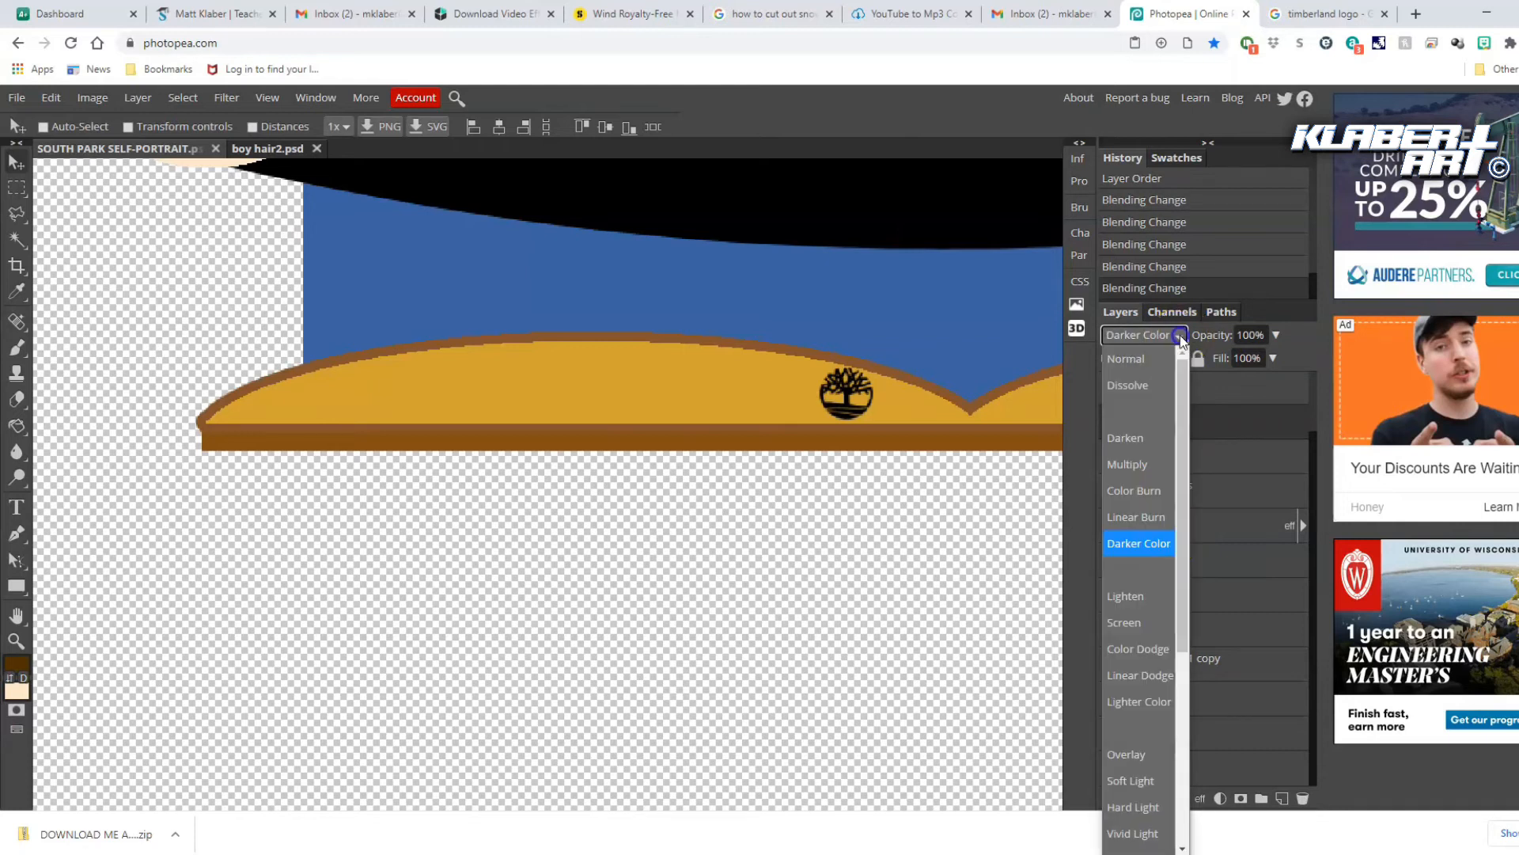
left_click(1156, 621)
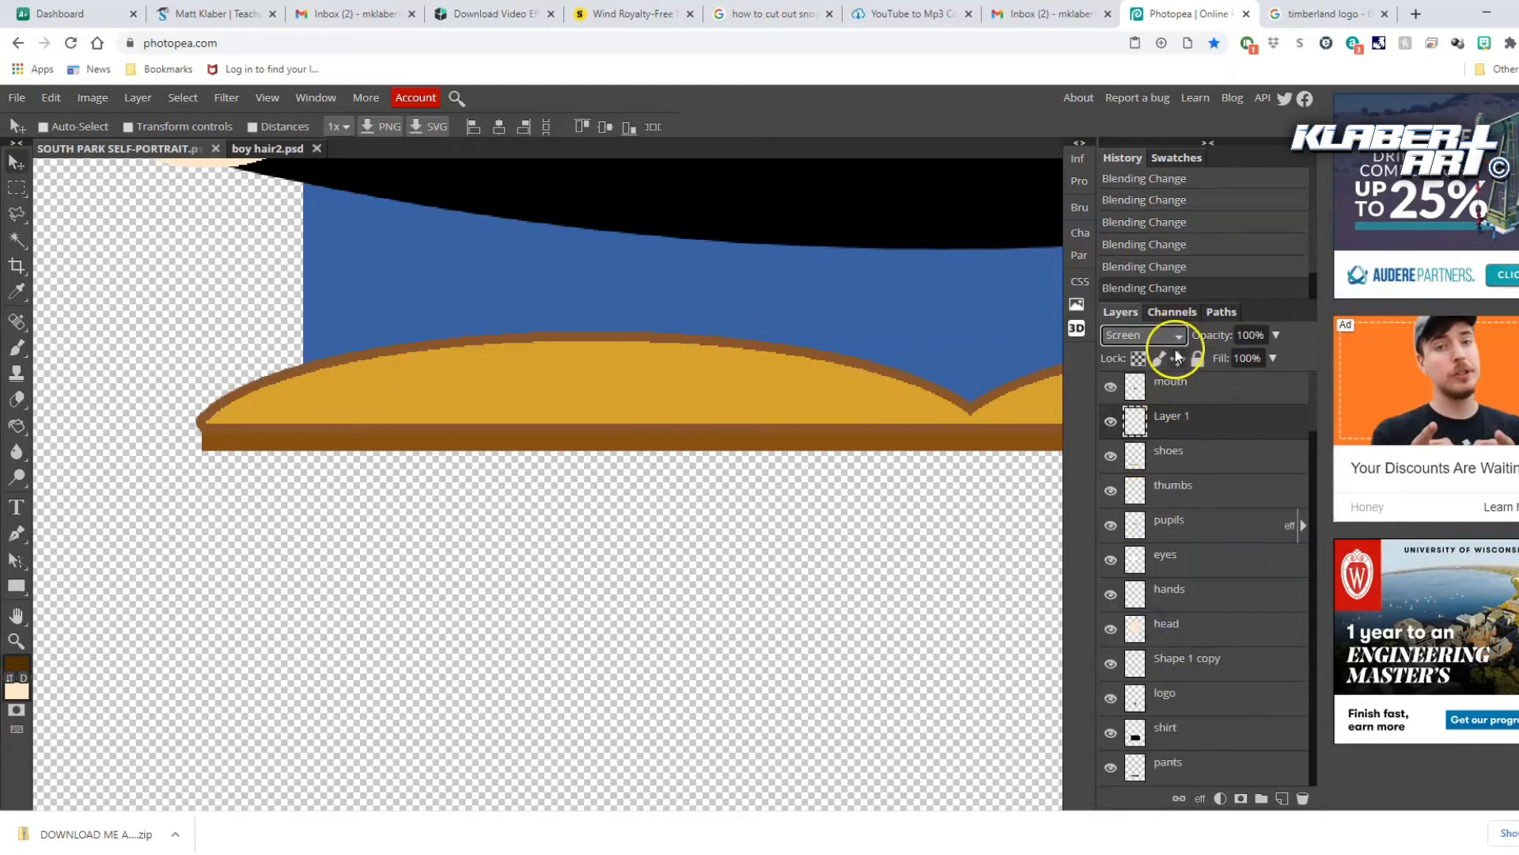
left_click(1178, 335)
left_click(1147, 604)
left_click(1170, 336)
left_click(1152, 681)
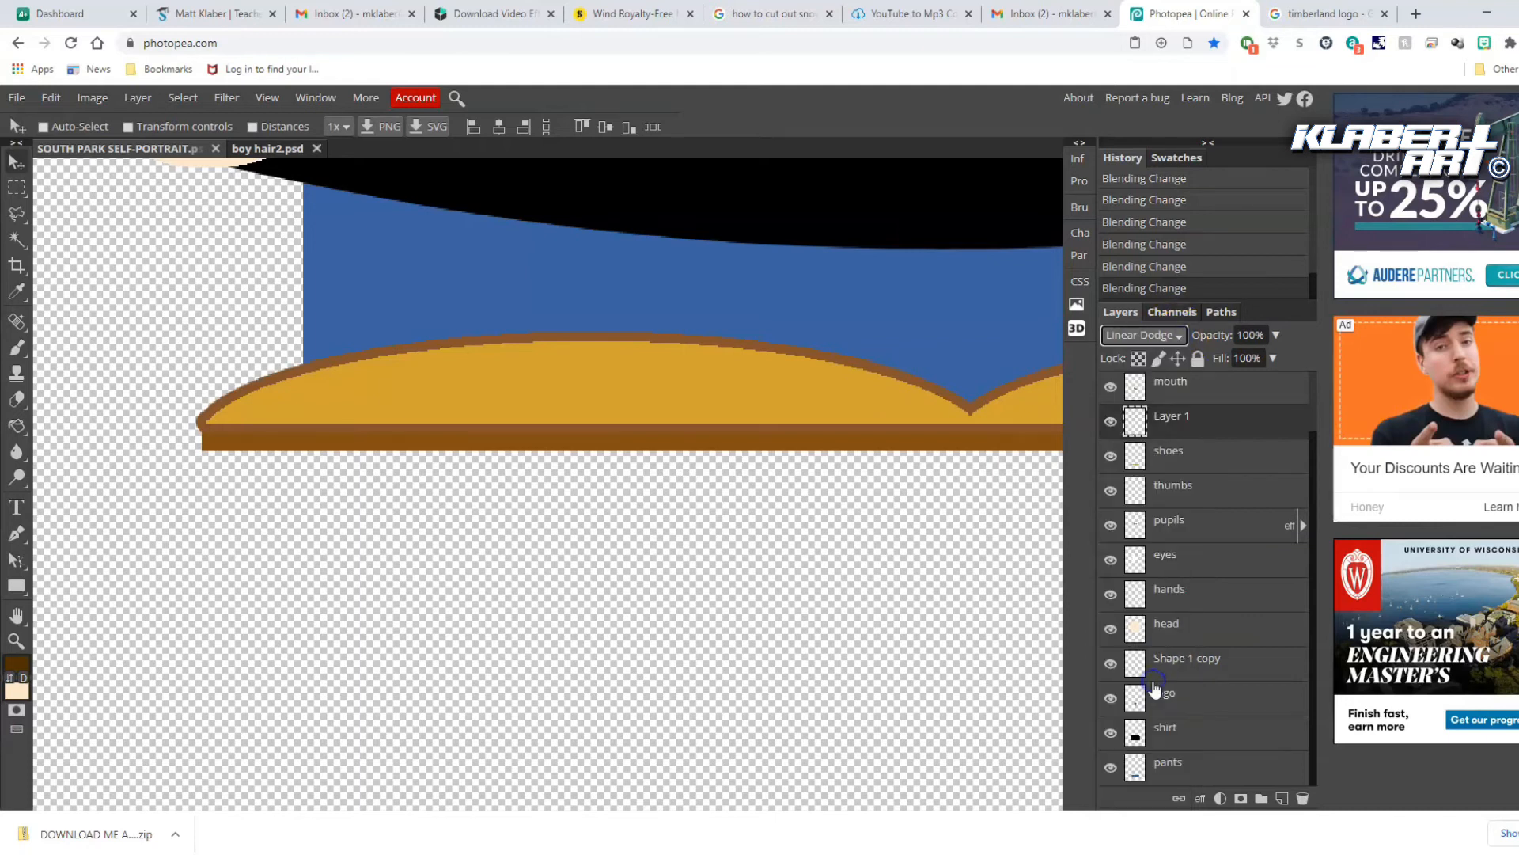
left_click(1176, 338)
left_click(1170, 357)
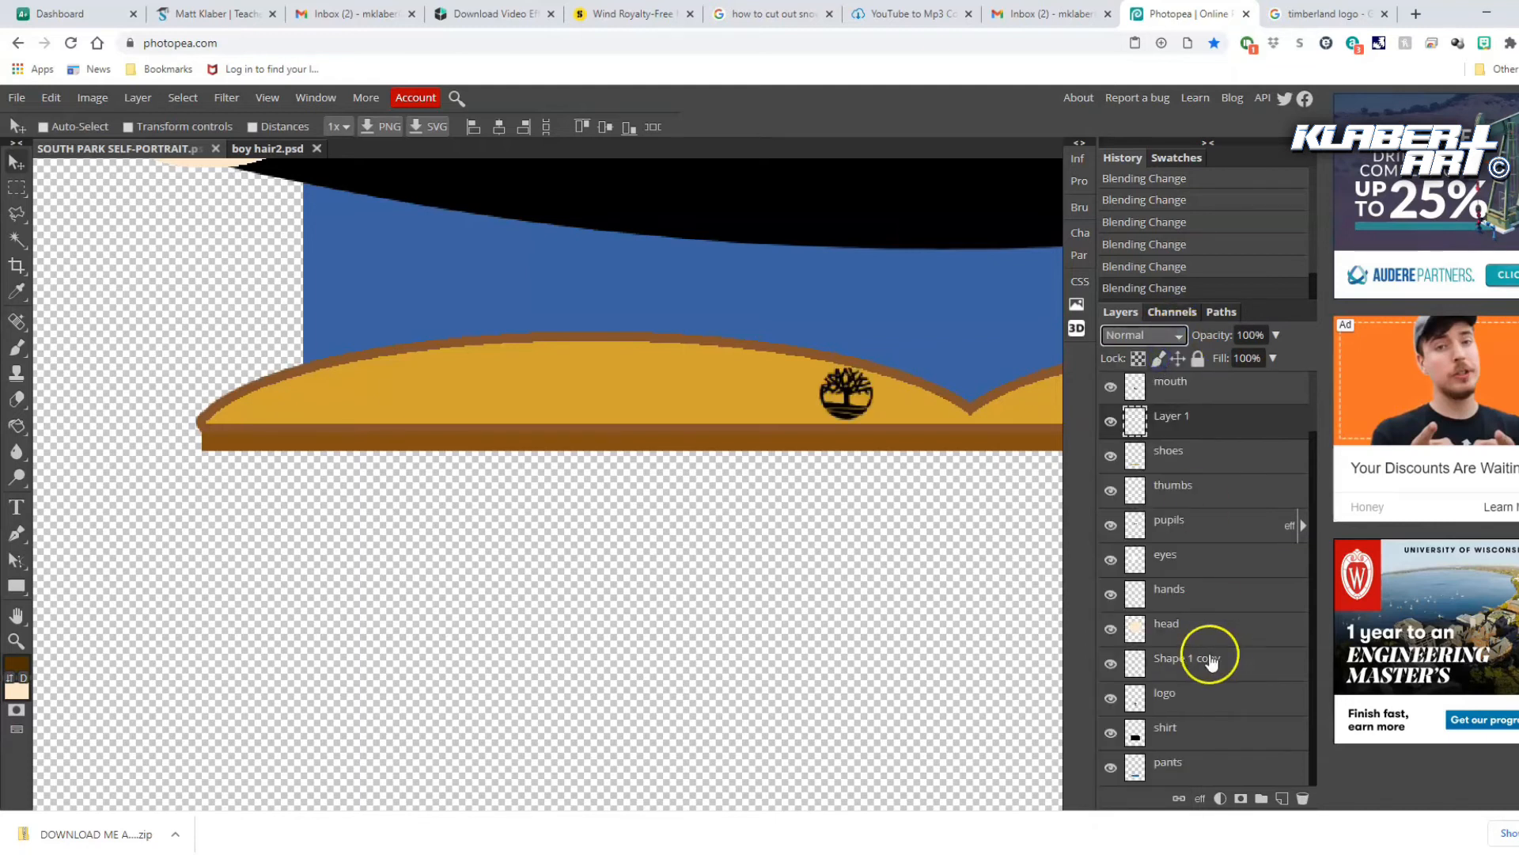
Rename the tree emblem's layer "shoe logo" and give it a Color Overlay in darker shoe brown, hex a88329
double_click(1186, 417)
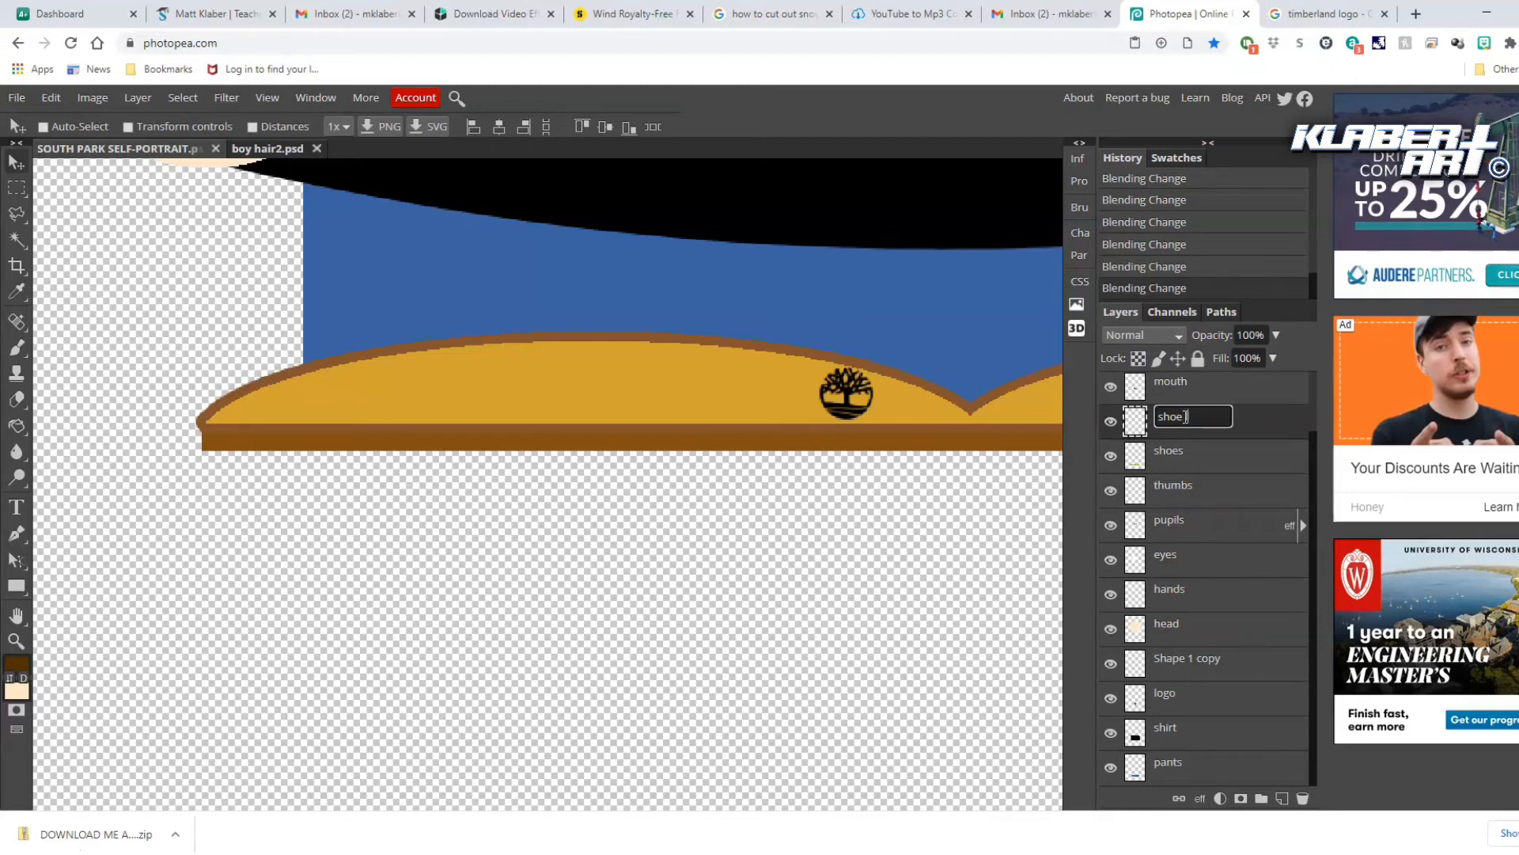
left_click(1248, 417)
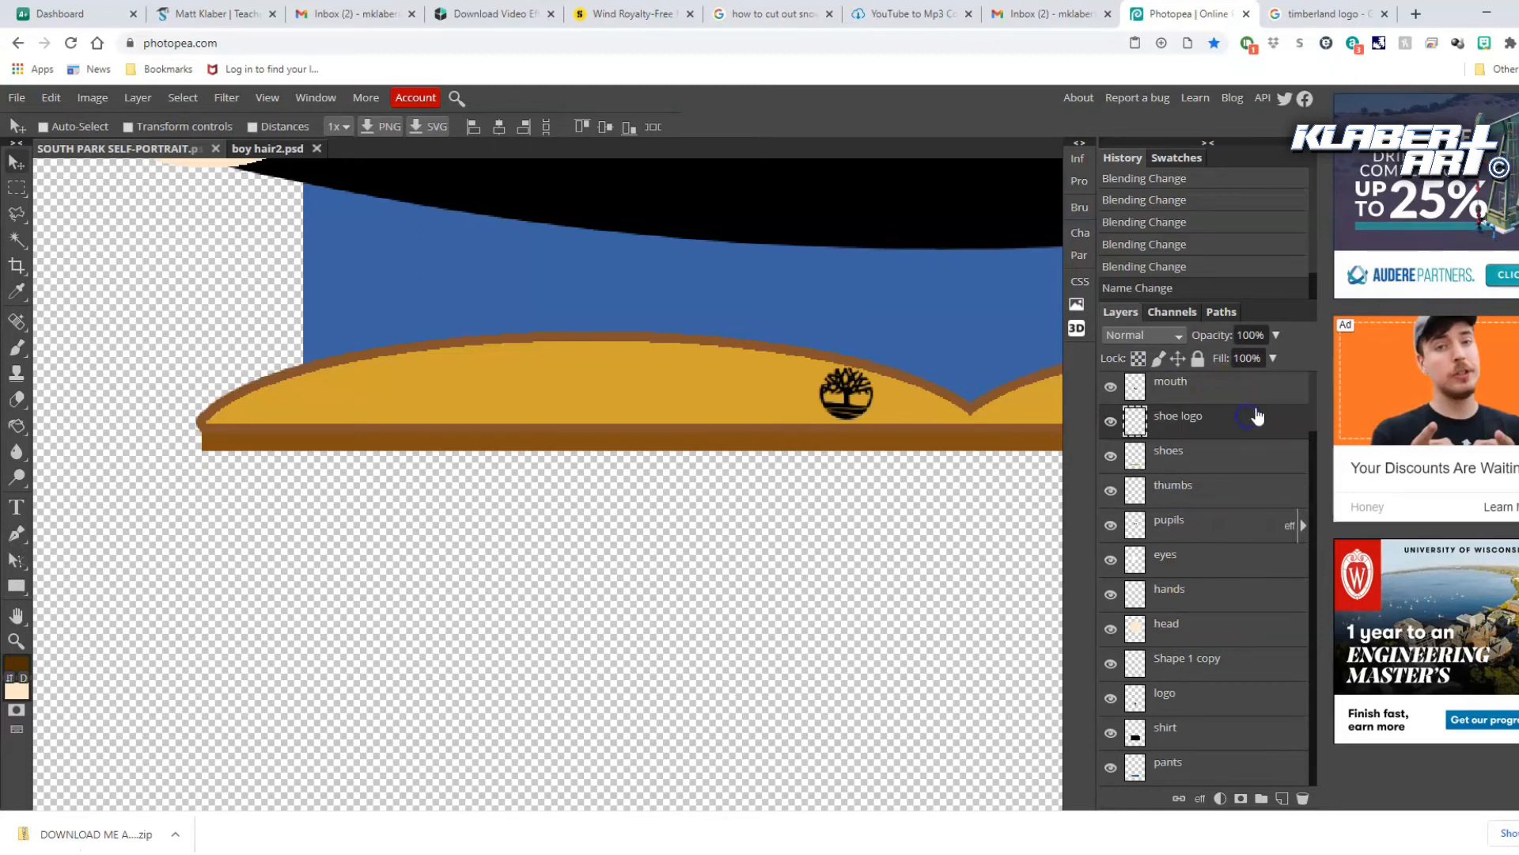
double_click(1249, 425)
left_click_drag(950, 195, 1261, 209)
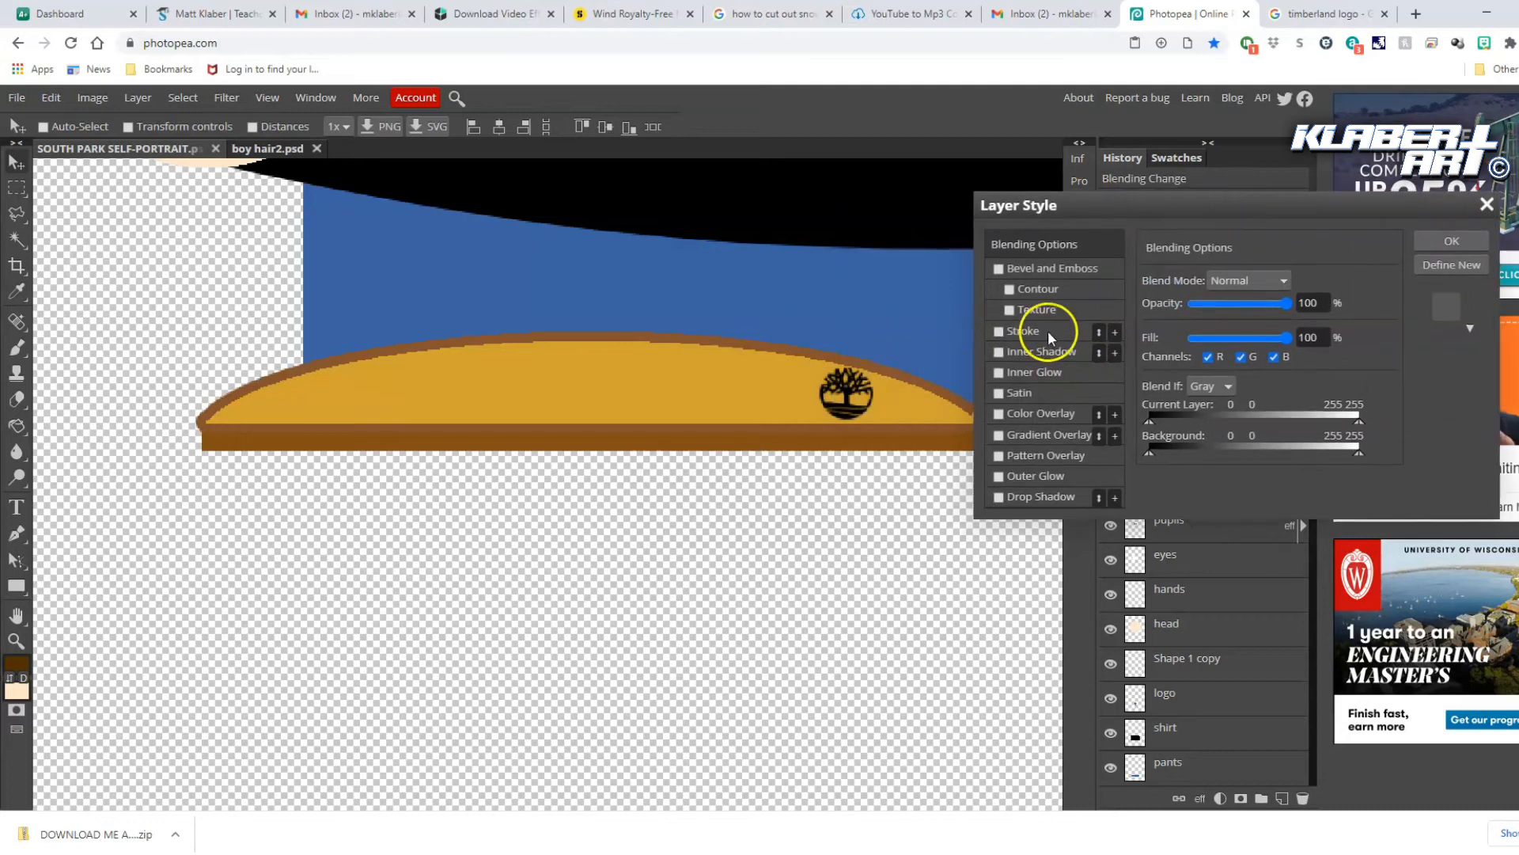
left_click(1059, 412)
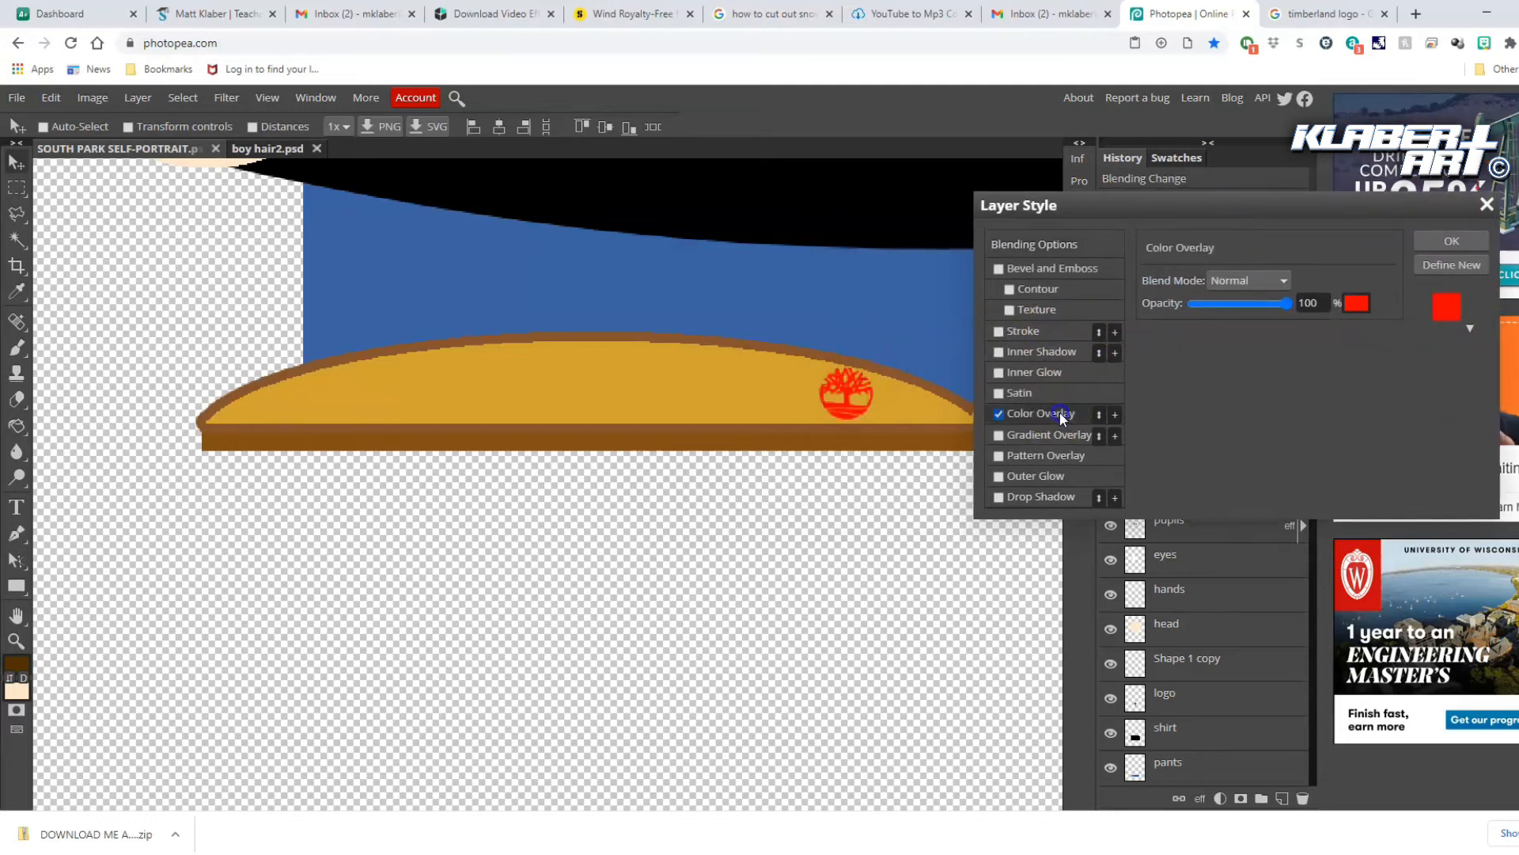
left_click(1355, 303)
left_click(735, 376)
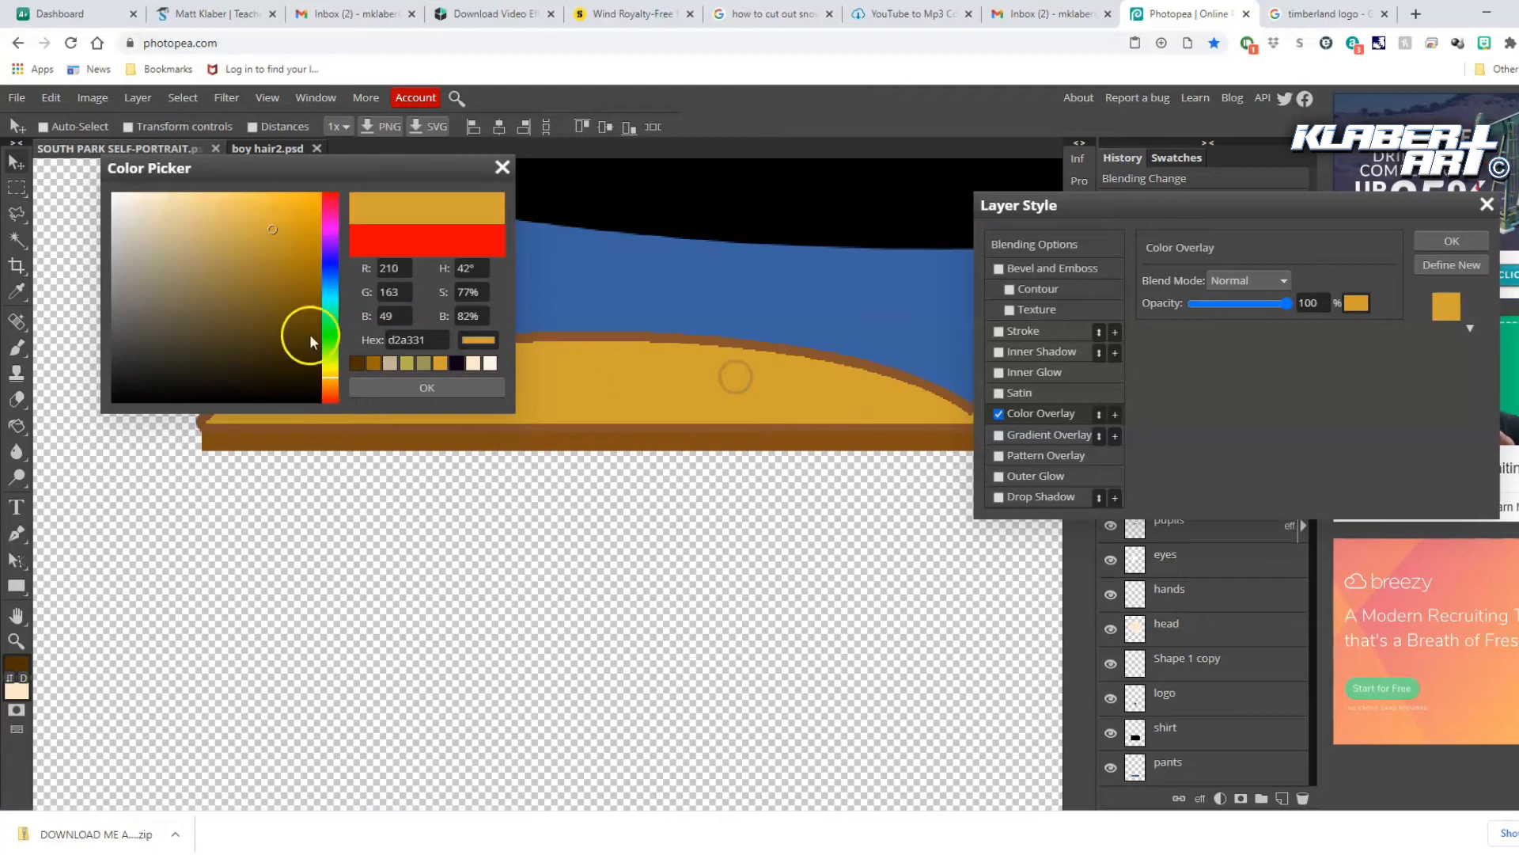
left_click(272, 256)
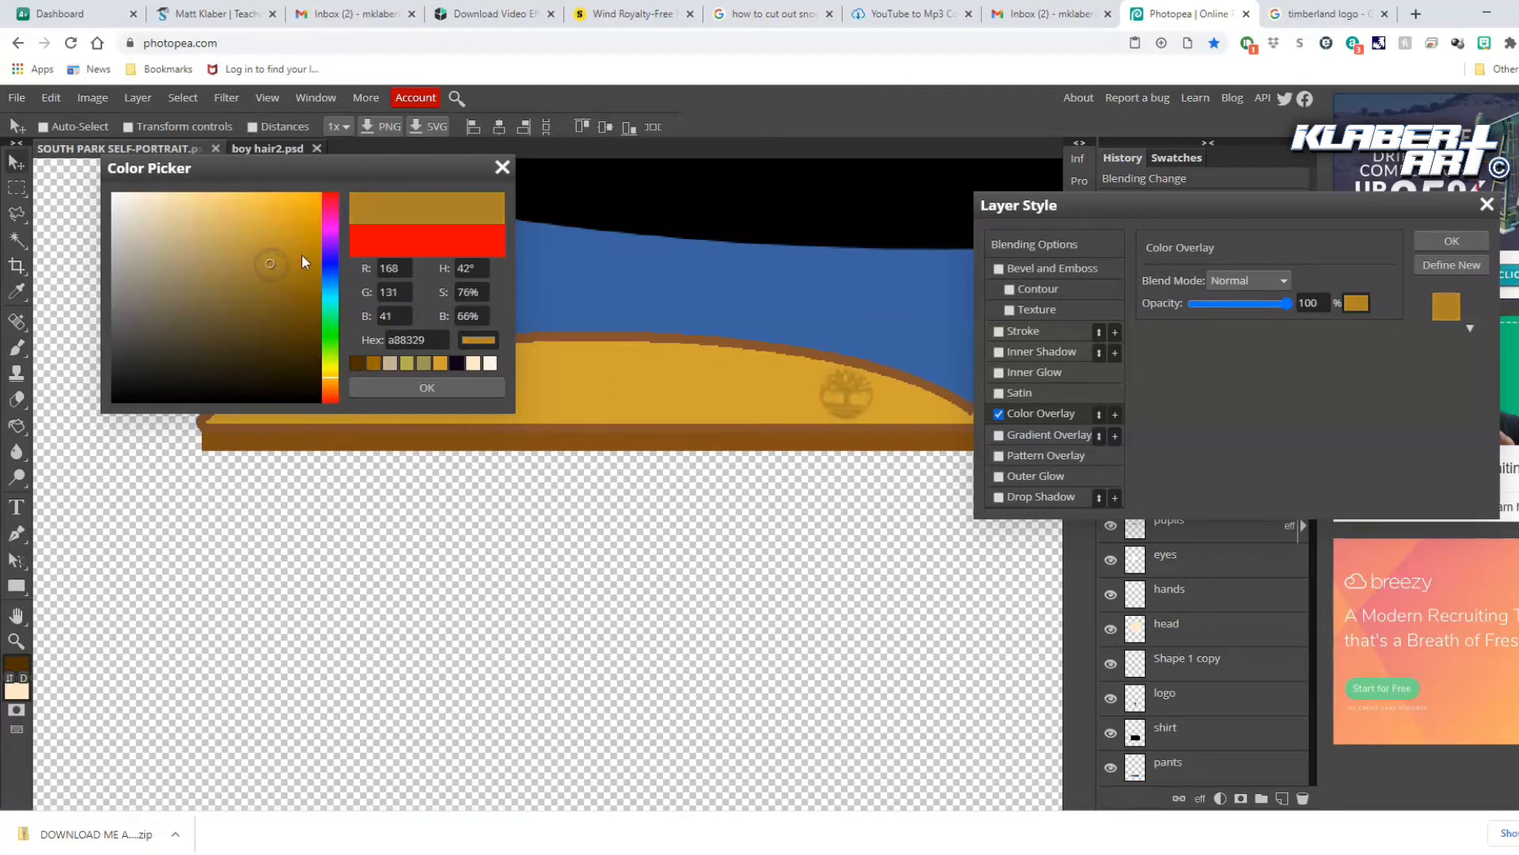
left_click(412, 389)
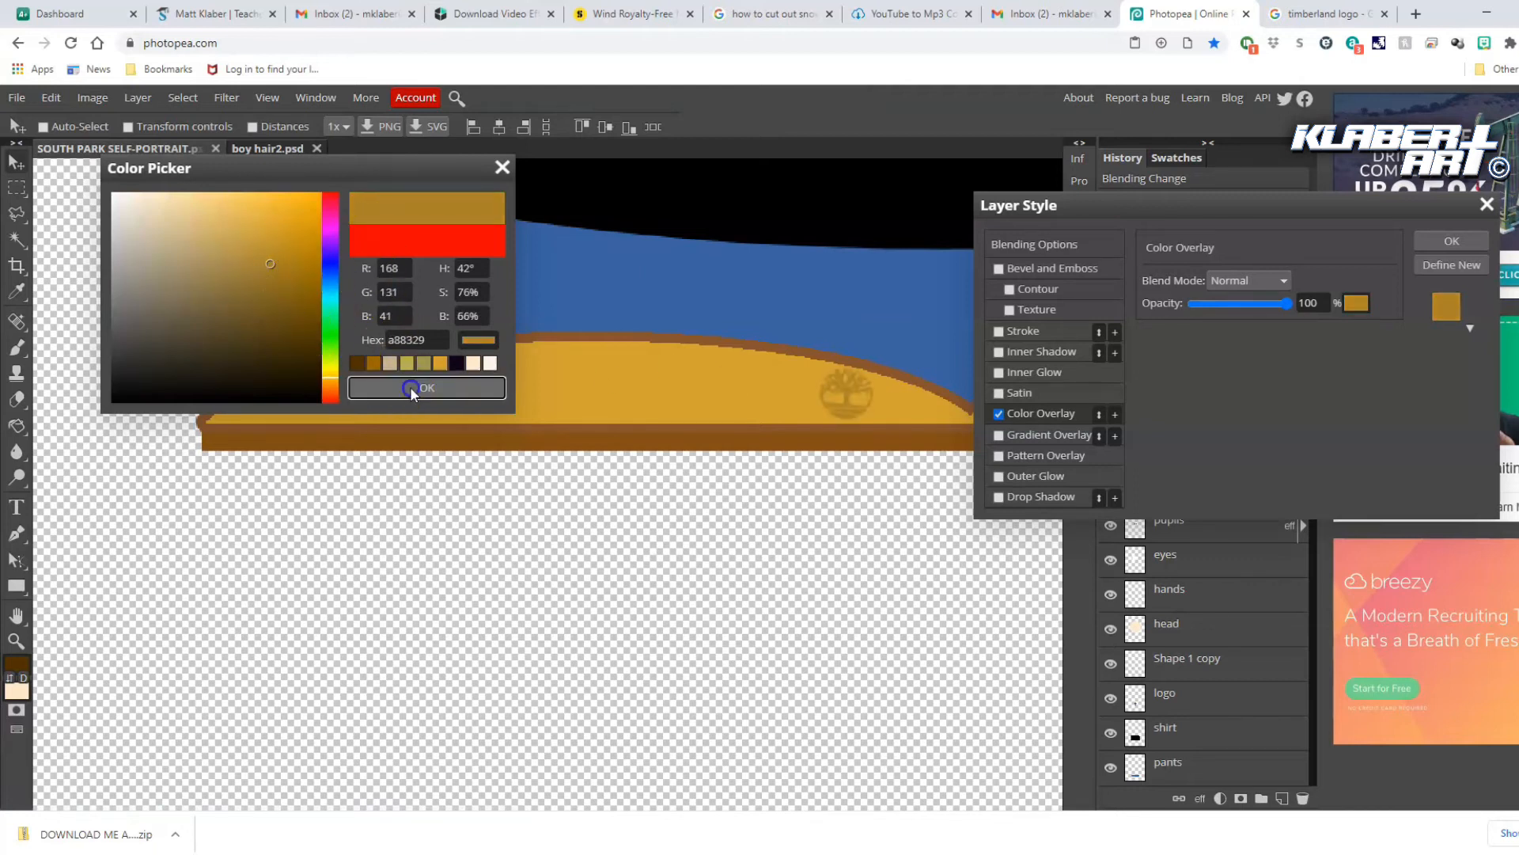
left_click(1448, 243)
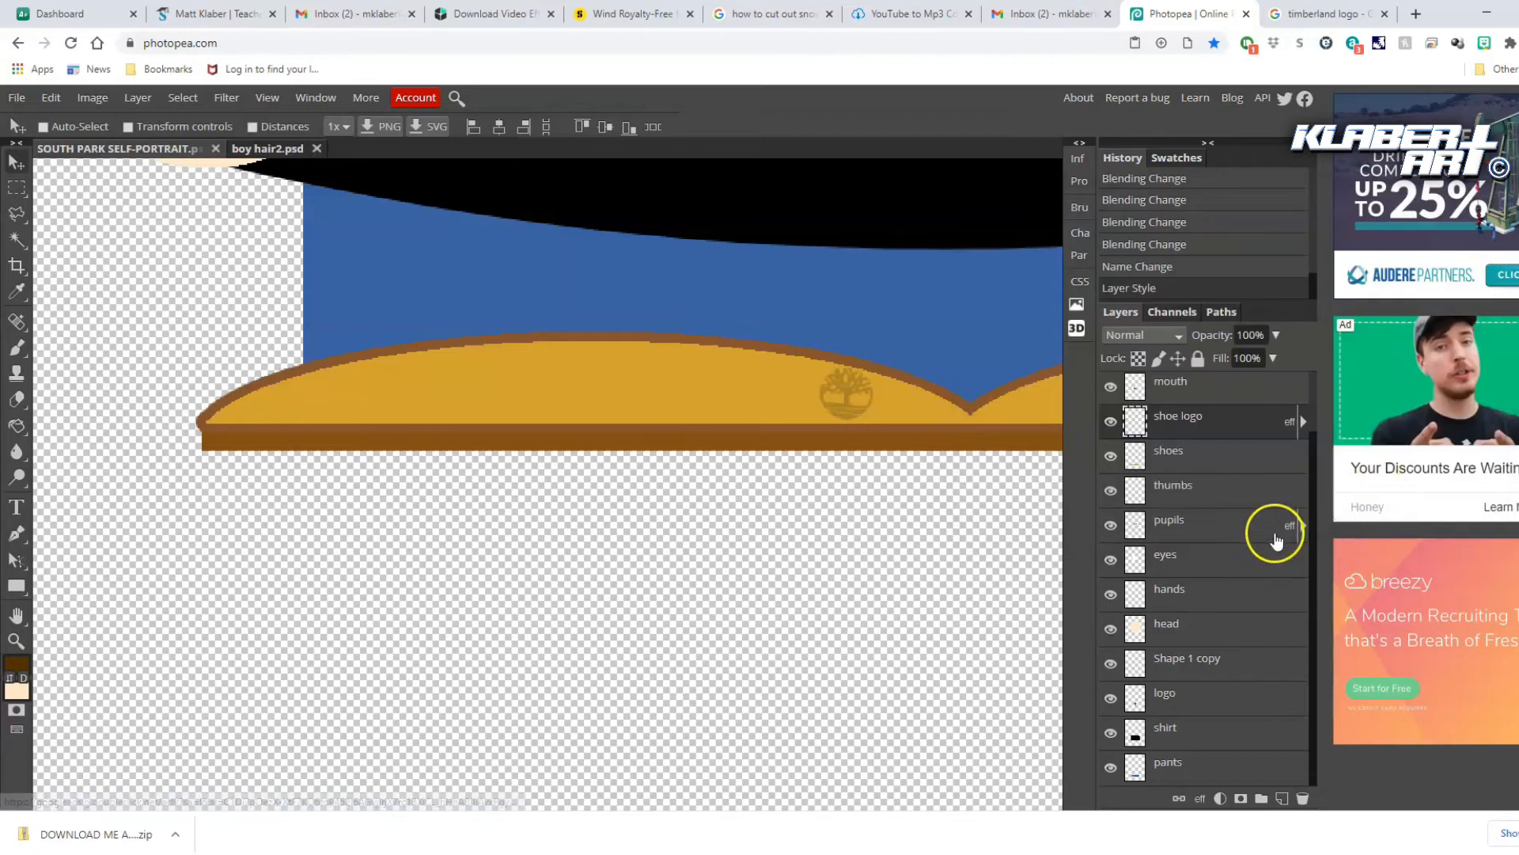
Duplicate the shoe logo layer and move the copy onto the other shoe, mirroring the first emblem's position near the inner end
right_click(1198, 429)
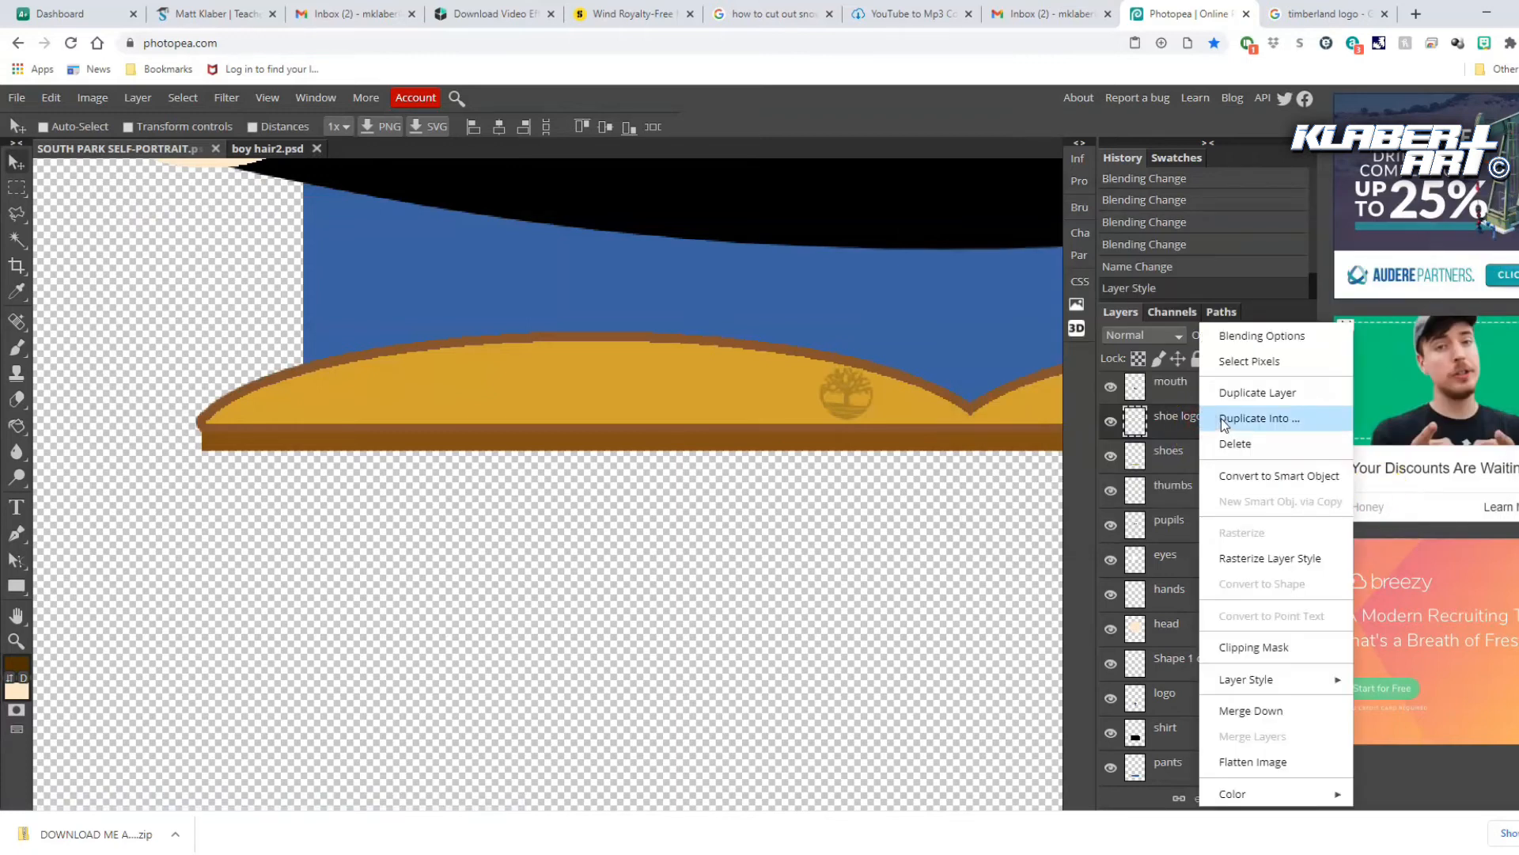
left_click(1234, 392)
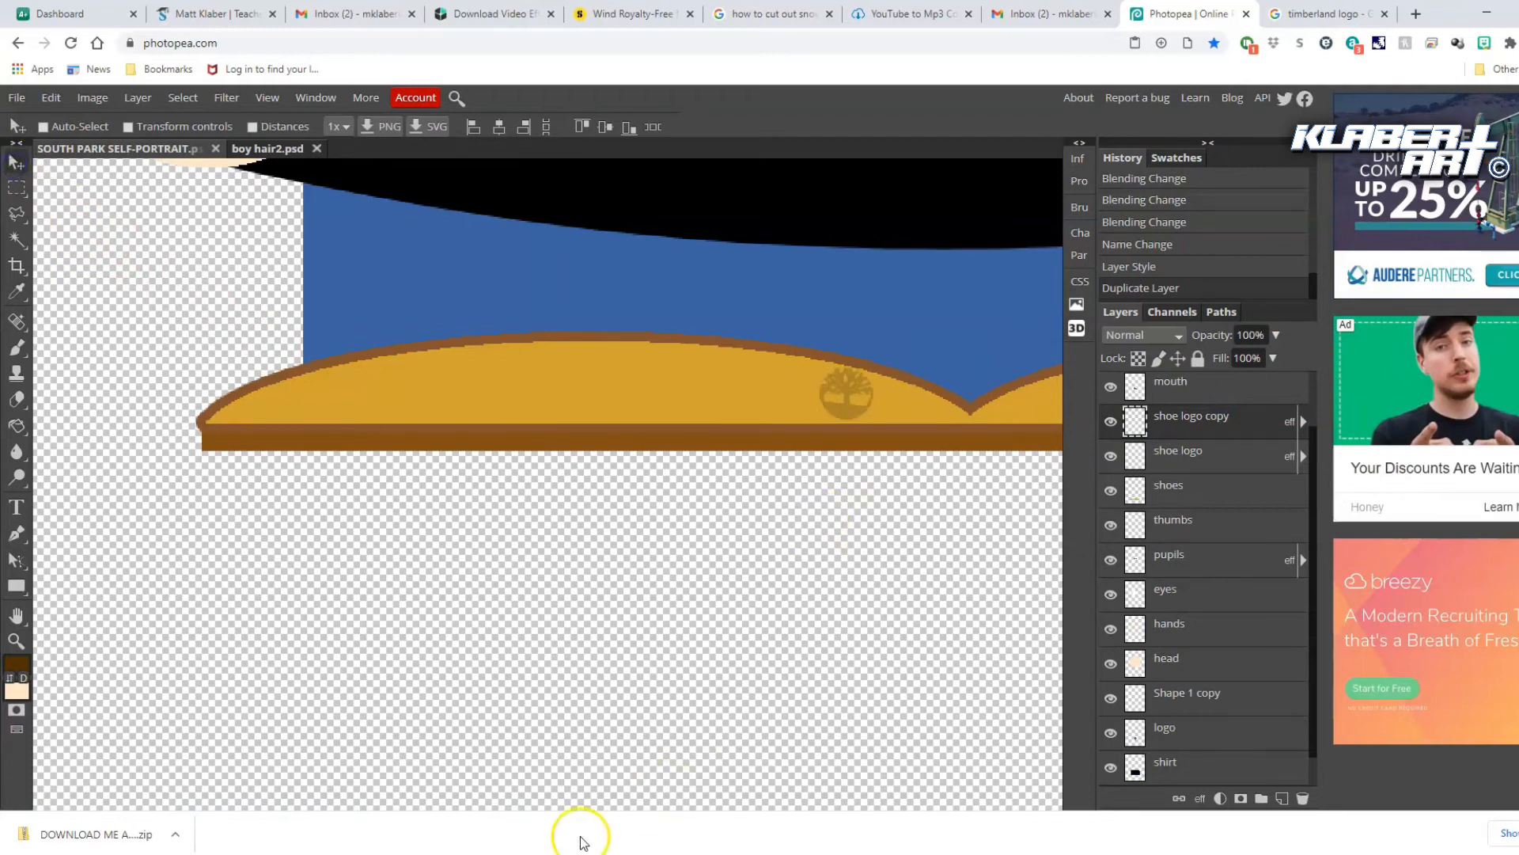
left_click(17, 616)
left_click_drag(915, 431, 562, 492)
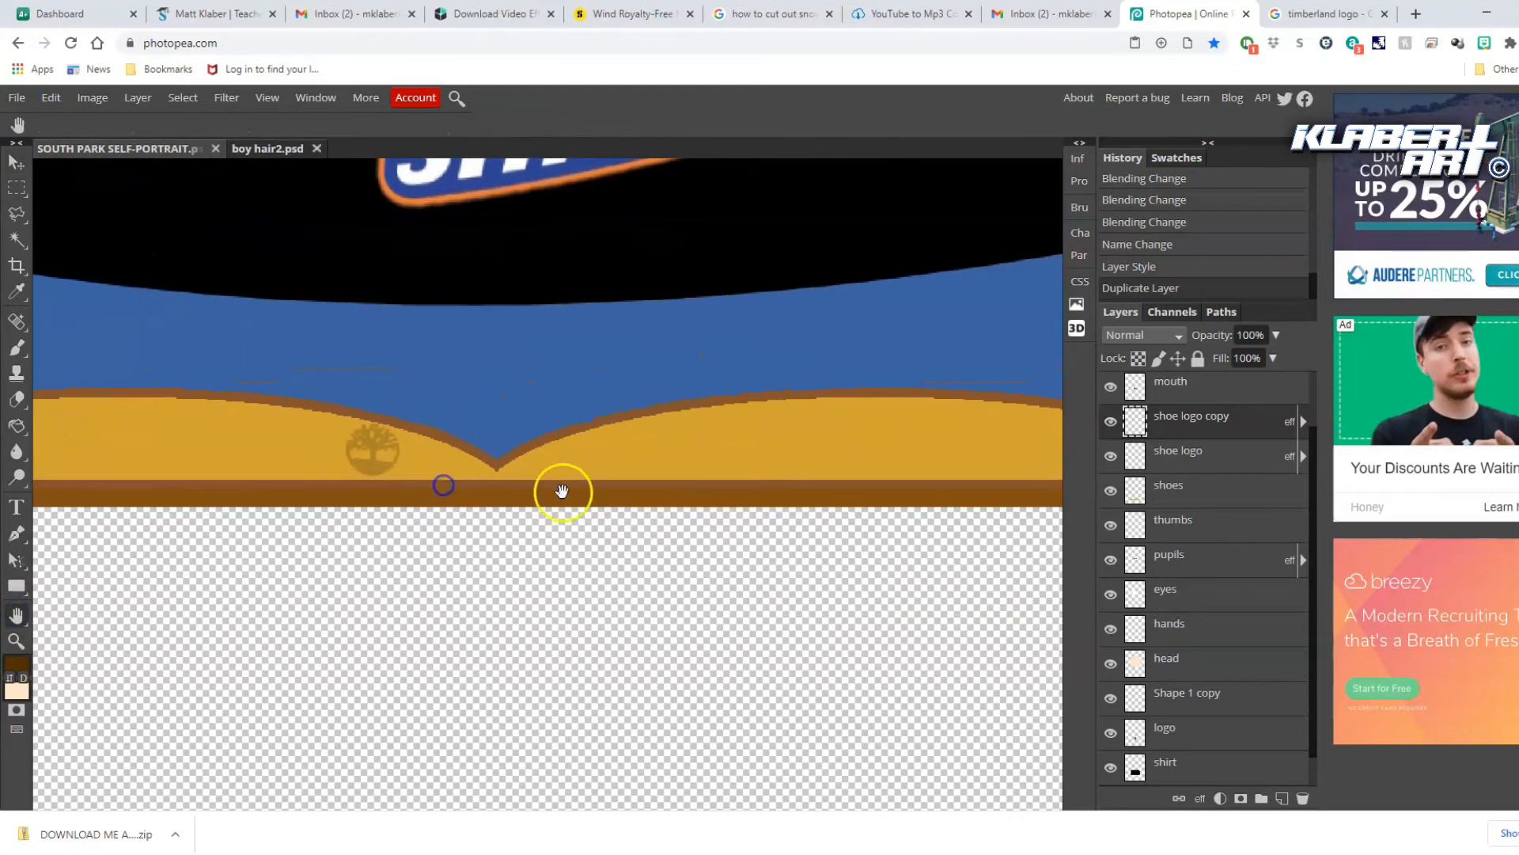
left_click(16, 162)
left_click_drag(379, 460, 630, 473)
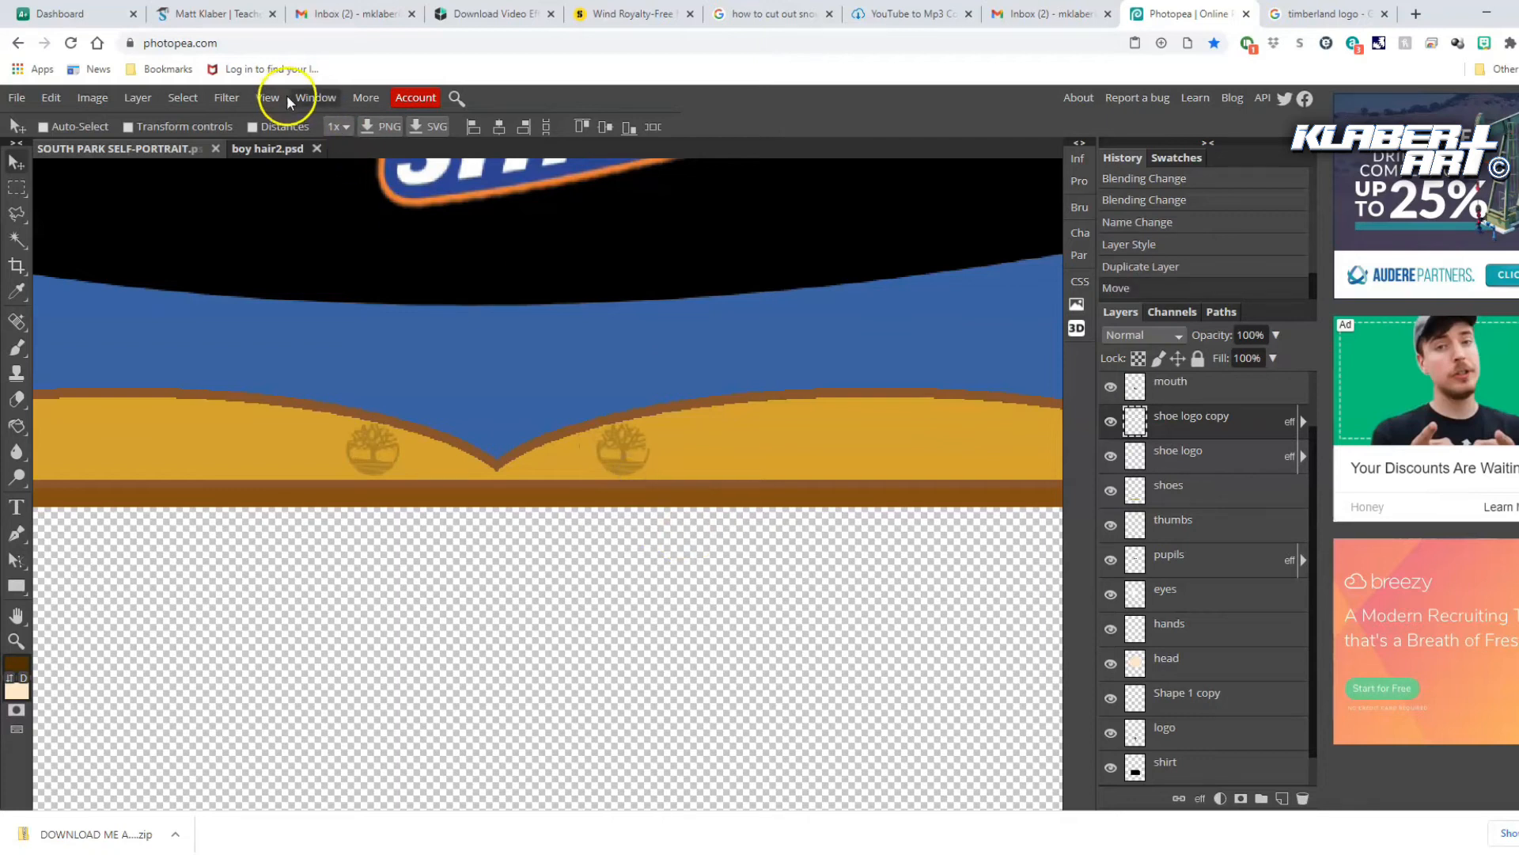
Open the hat4 file from the hats folder inside the South Park accessories
left_click(267, 96)
left_click(293, 174)
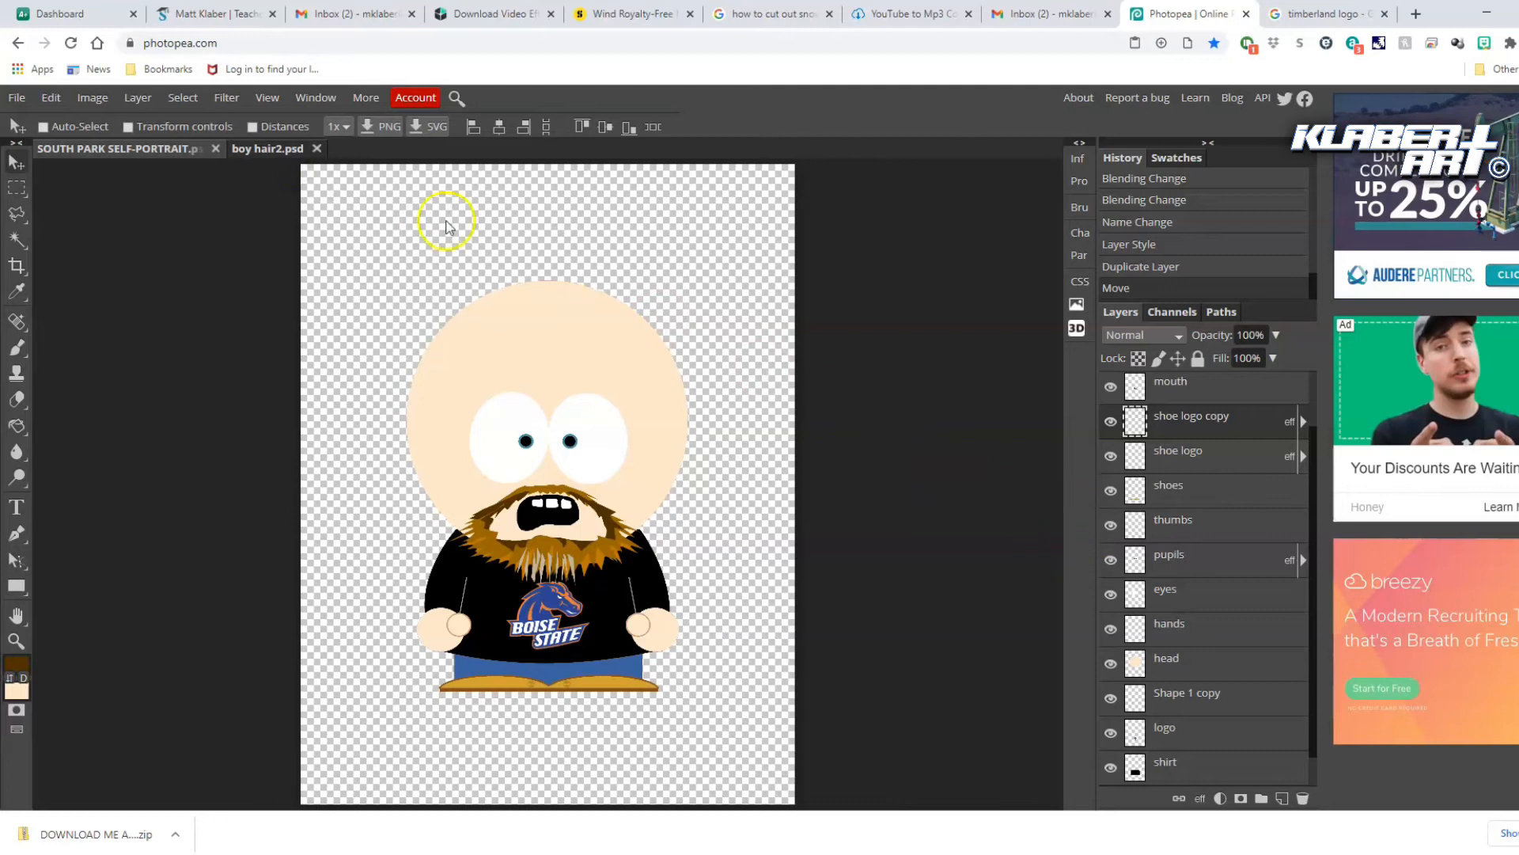
left_click(17, 97)
left_click(39, 149)
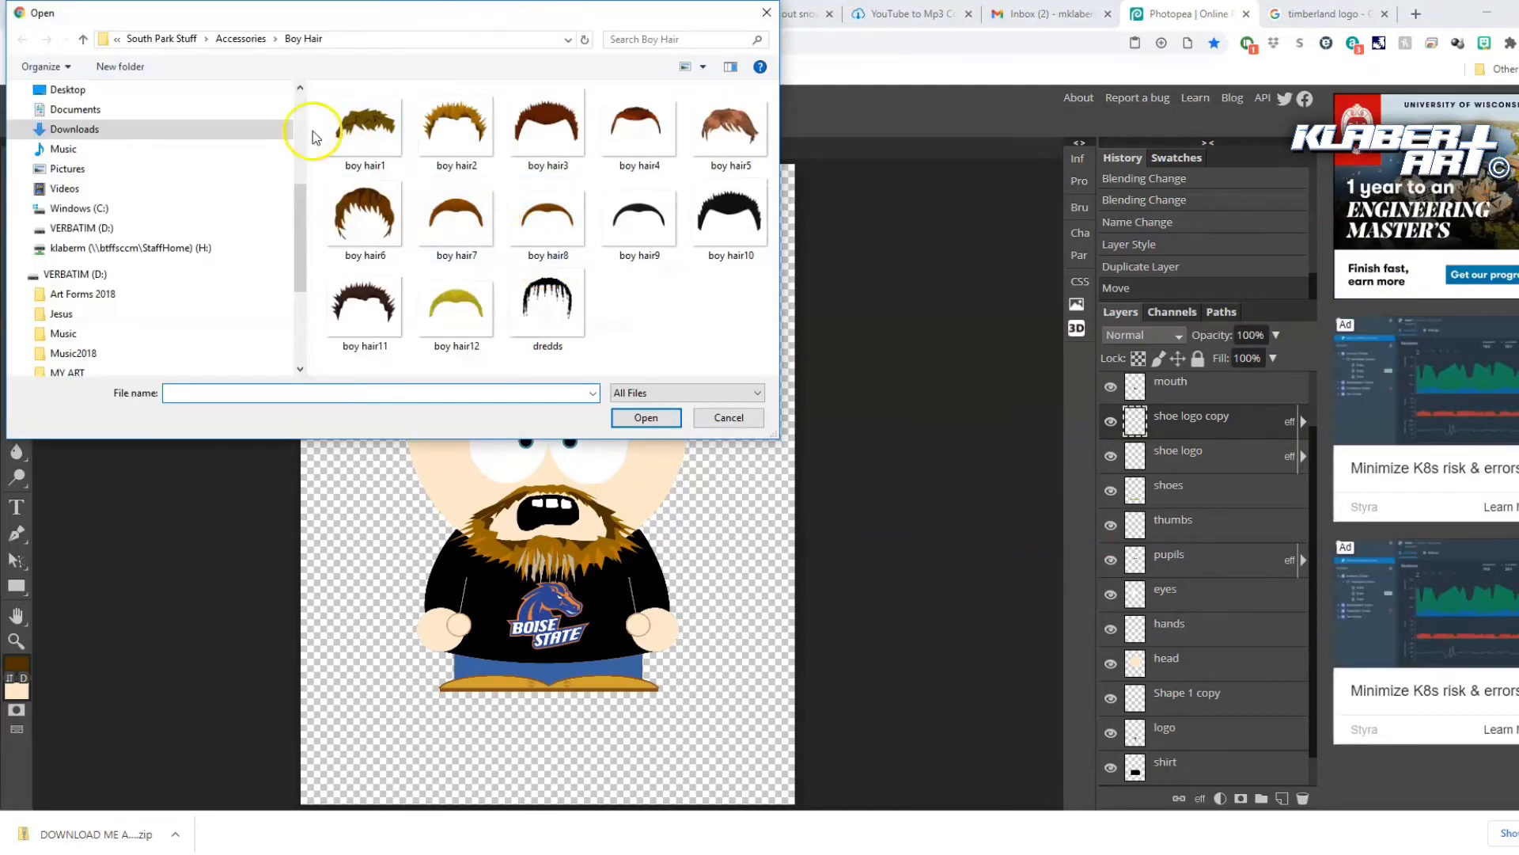
left_click(245, 43)
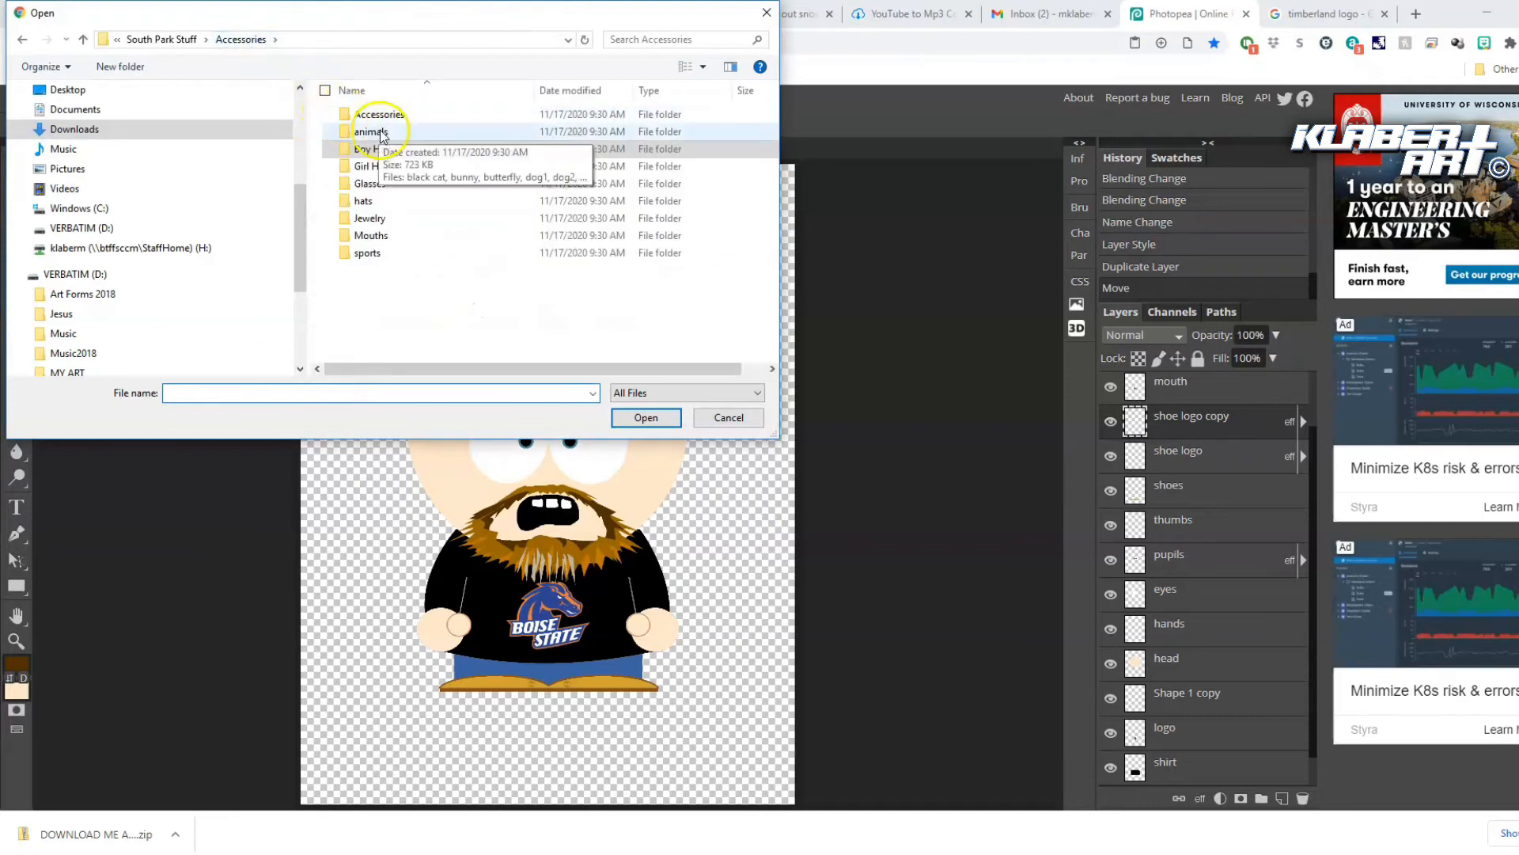
double_click(378, 203)
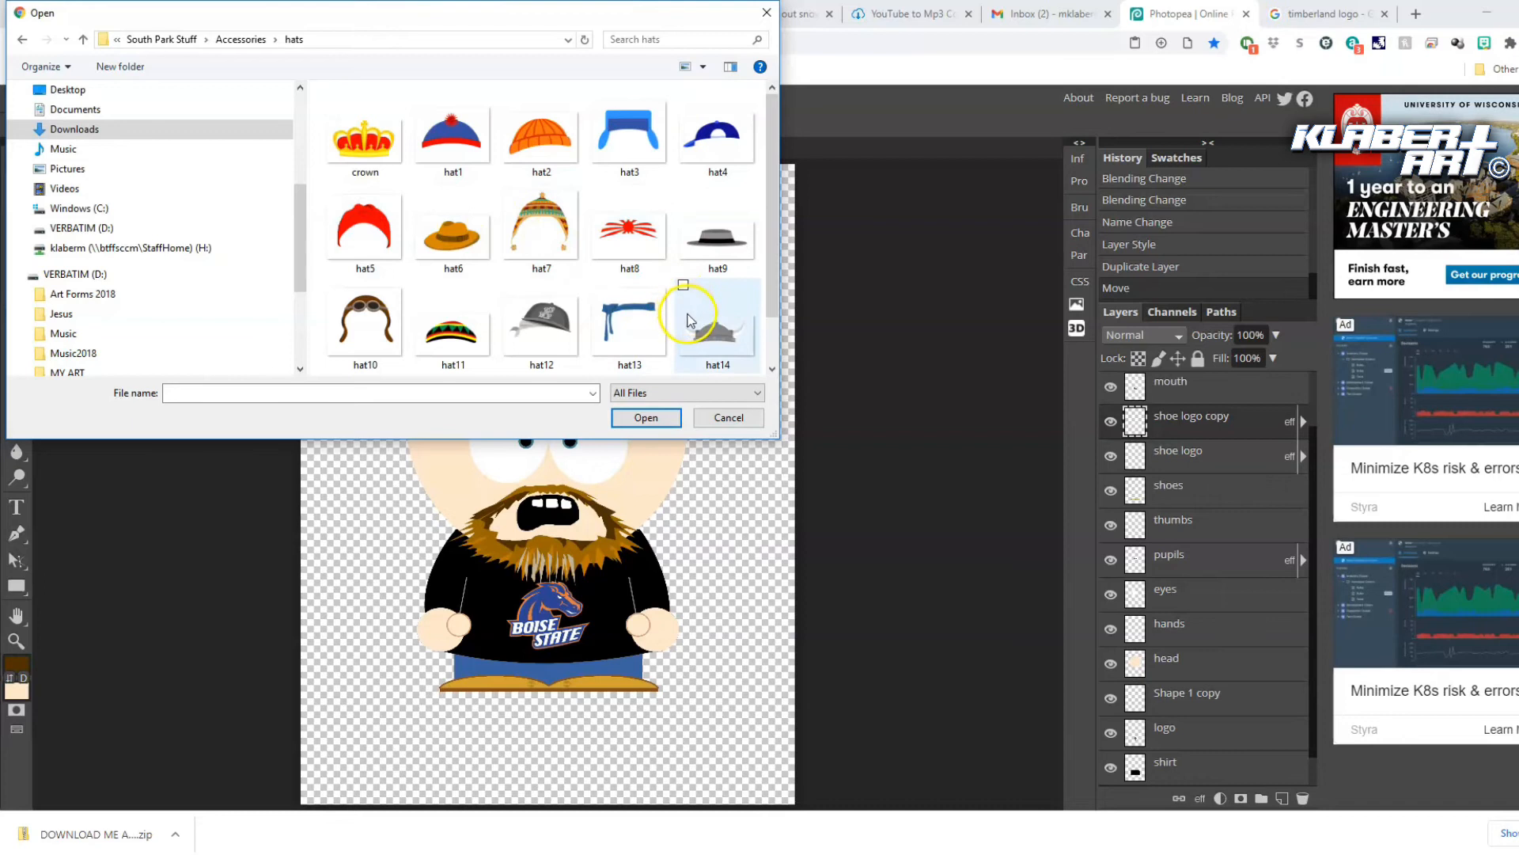
left_click(713, 141)
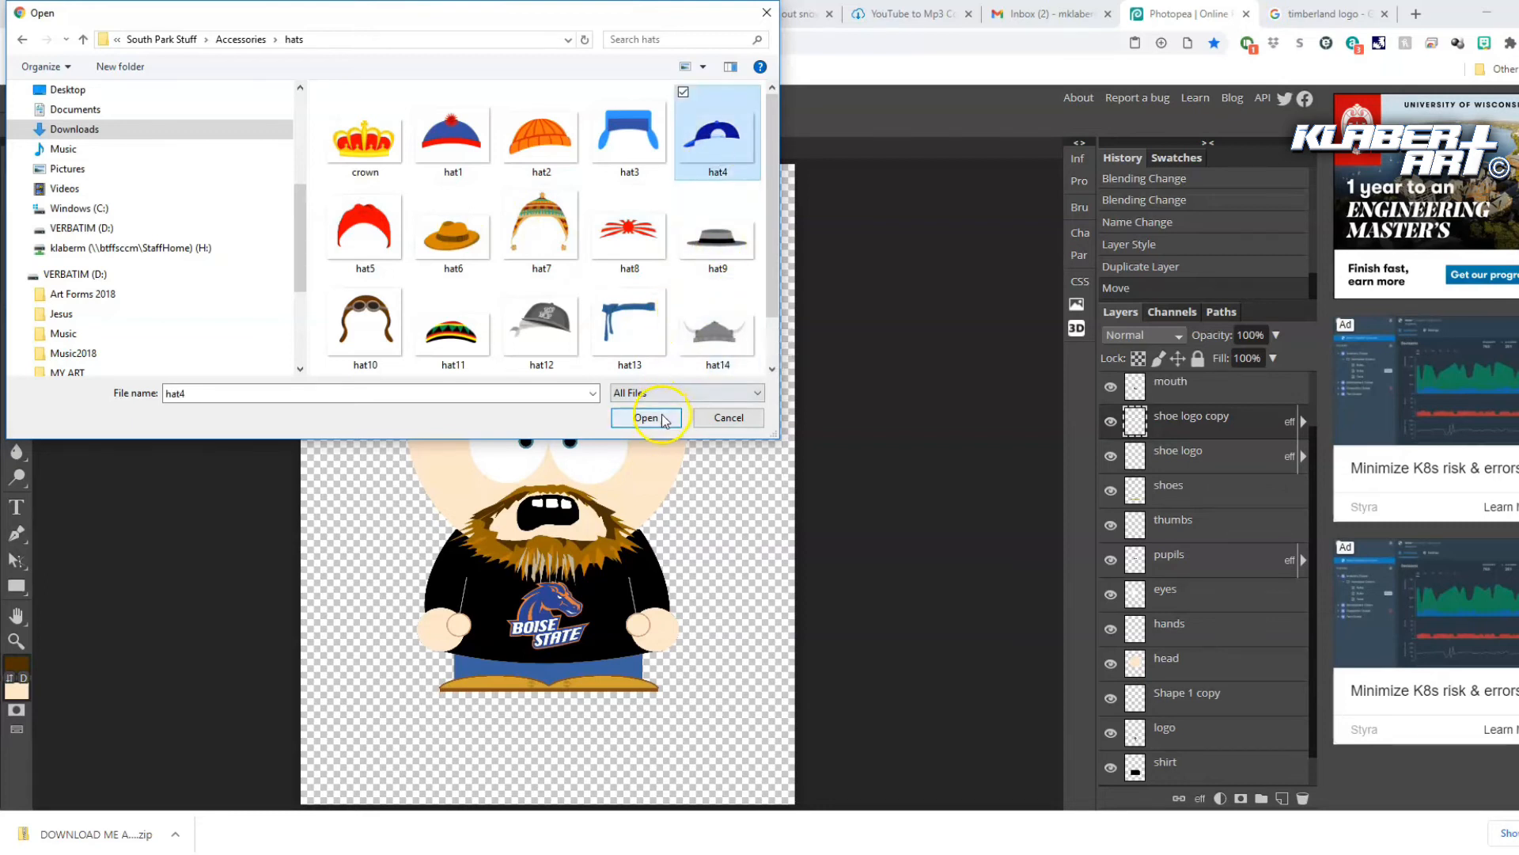
left_click(633, 418)
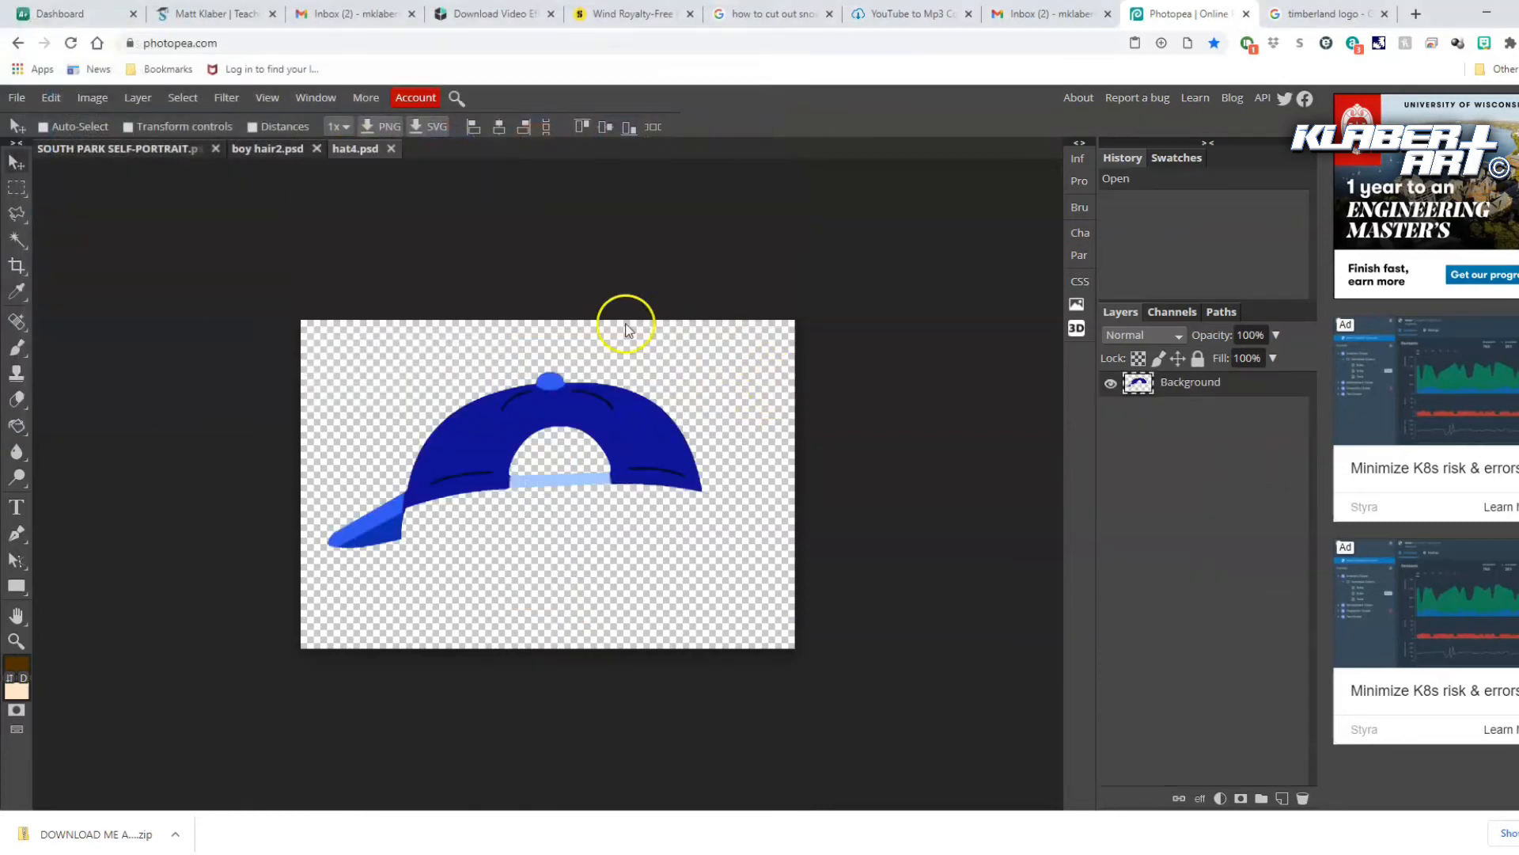
Close the boy hair2 document and copy the blue cap's layer from hat4 into the self-portrait document
left_click(268, 147)
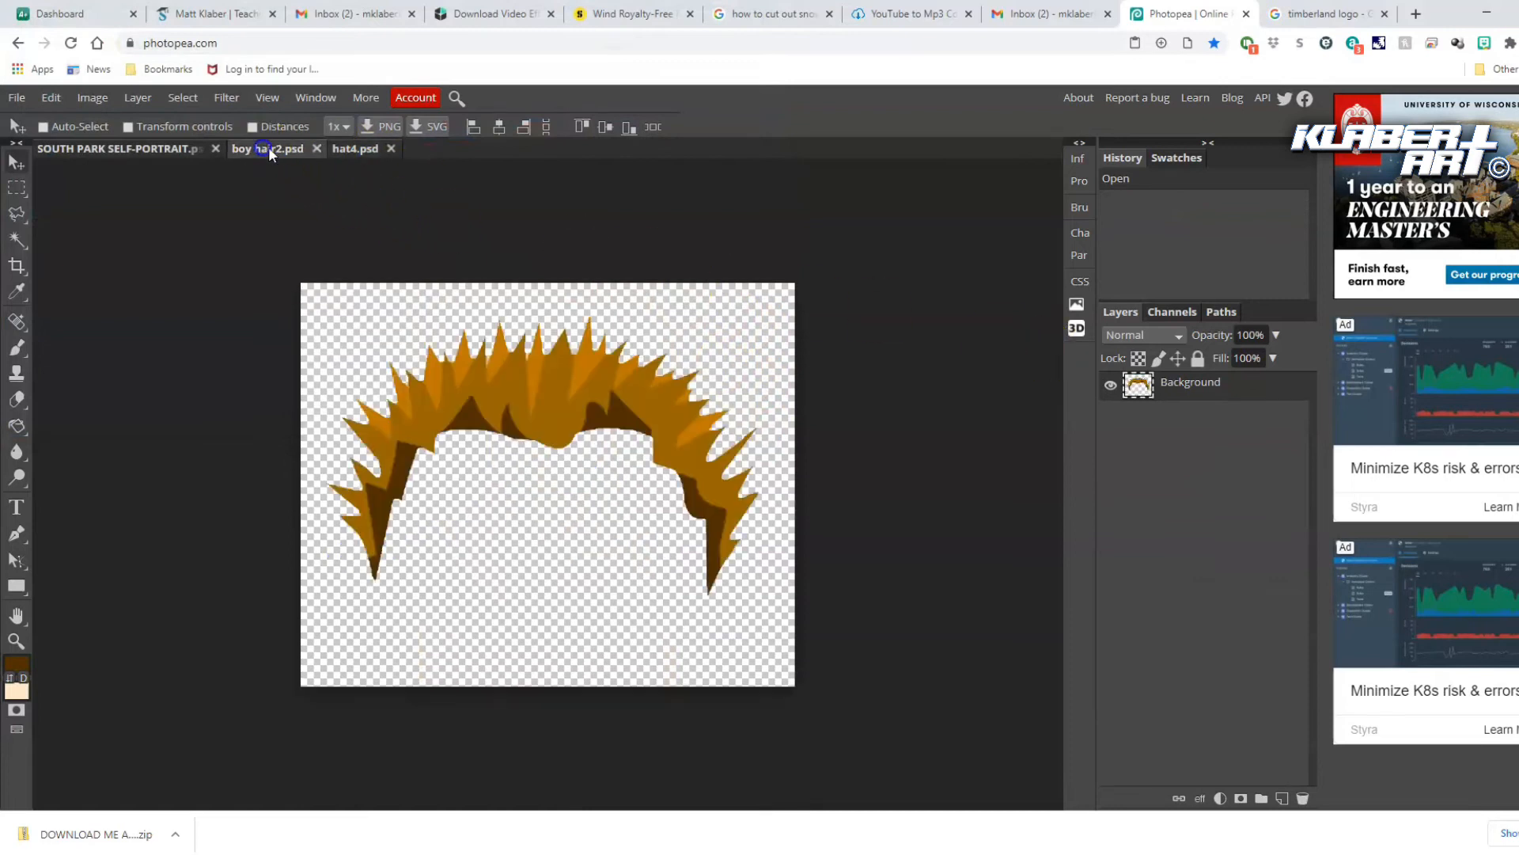
left_click(317, 149)
left_click_drag(1218, 388, 117, 150)
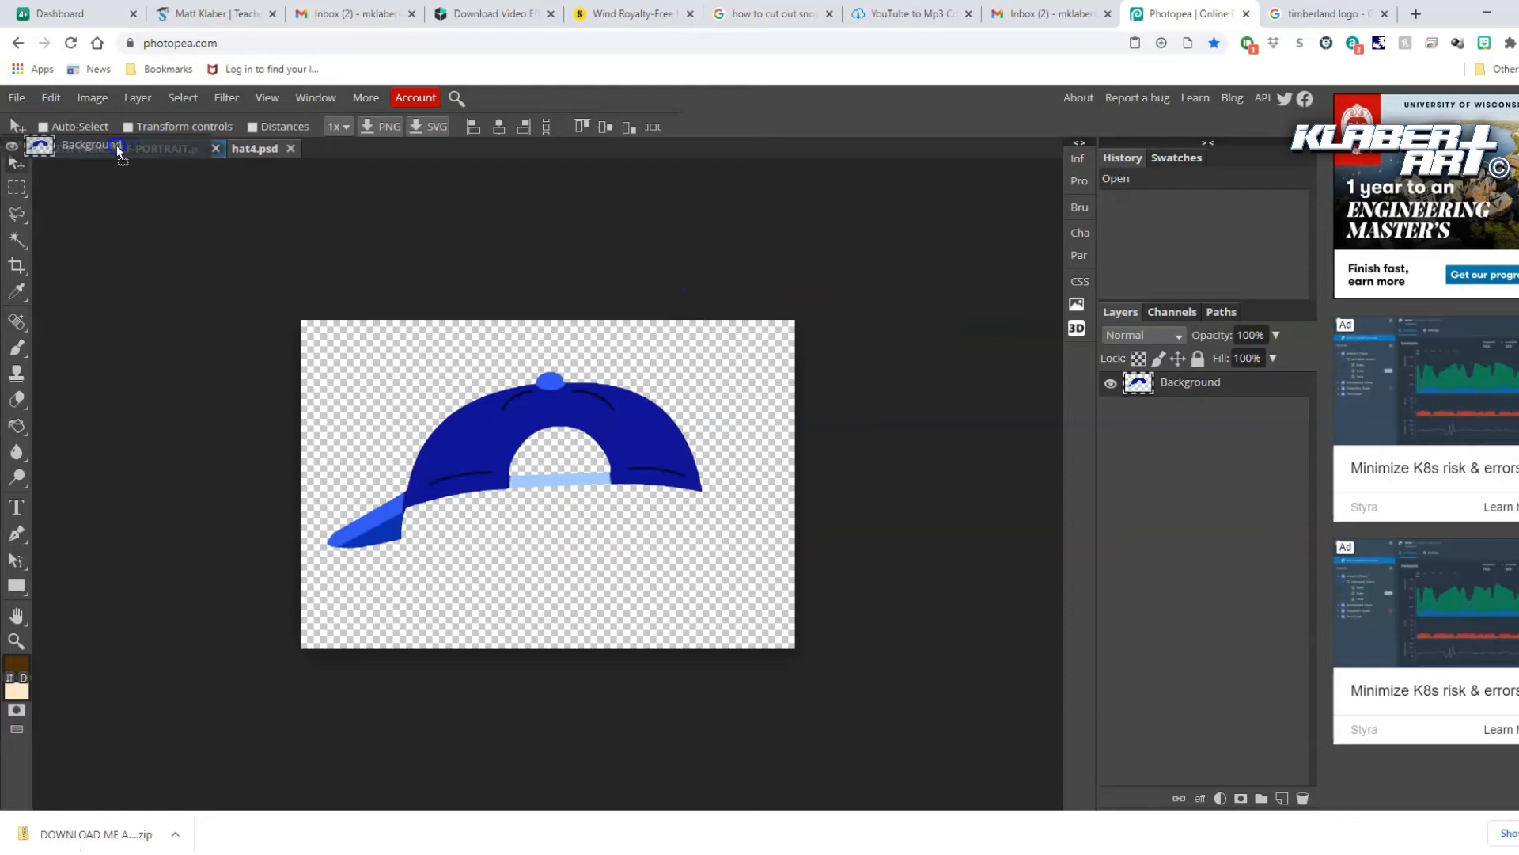
Scale the blue cap to about 352% width and 317% height with Free Transform and fit it on top of the head
left_click(50, 97)
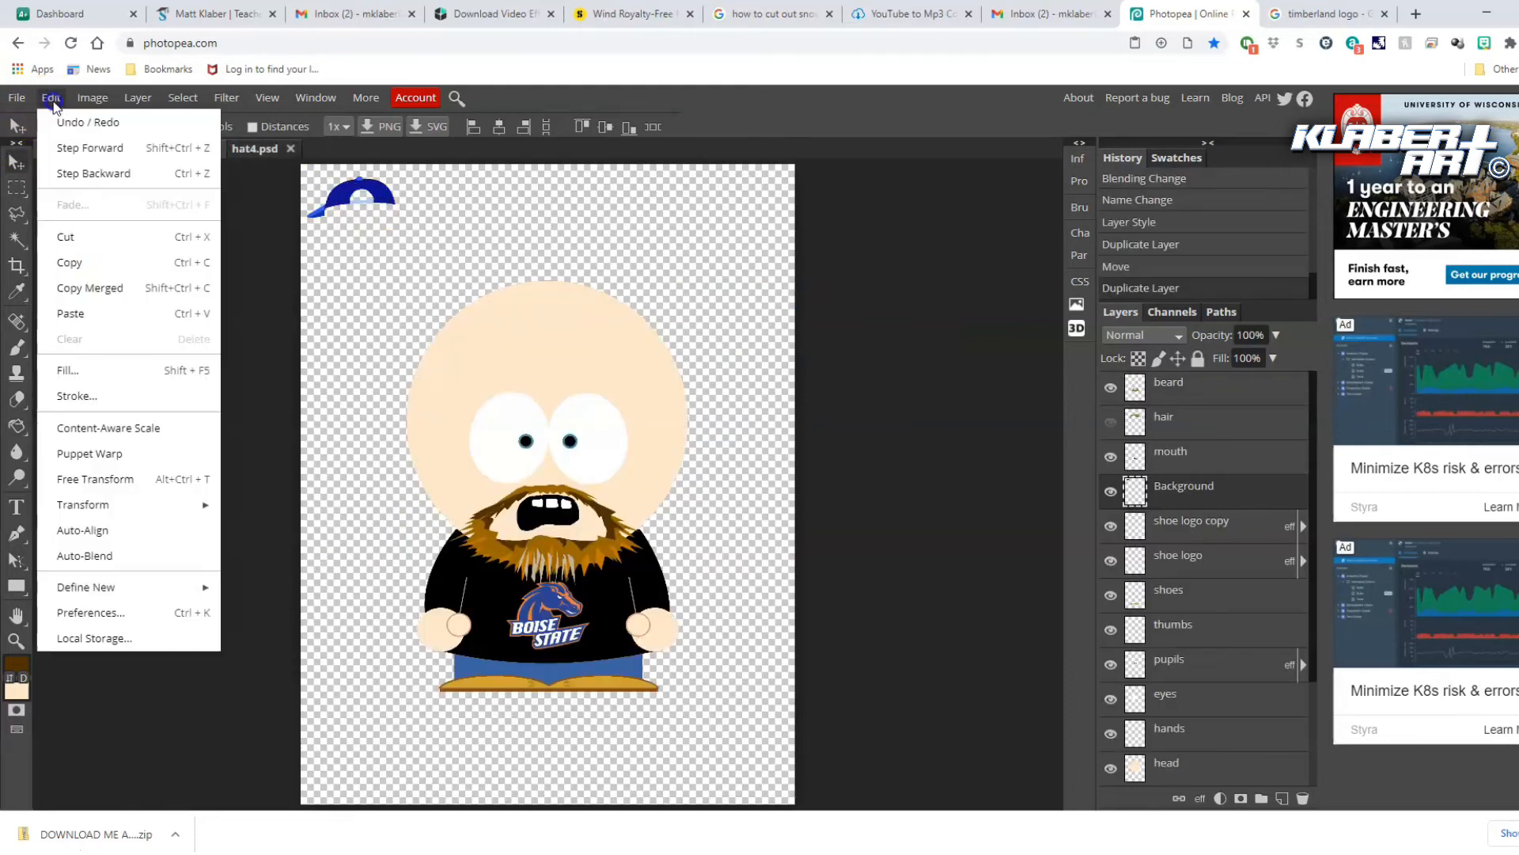
left_click(129, 470)
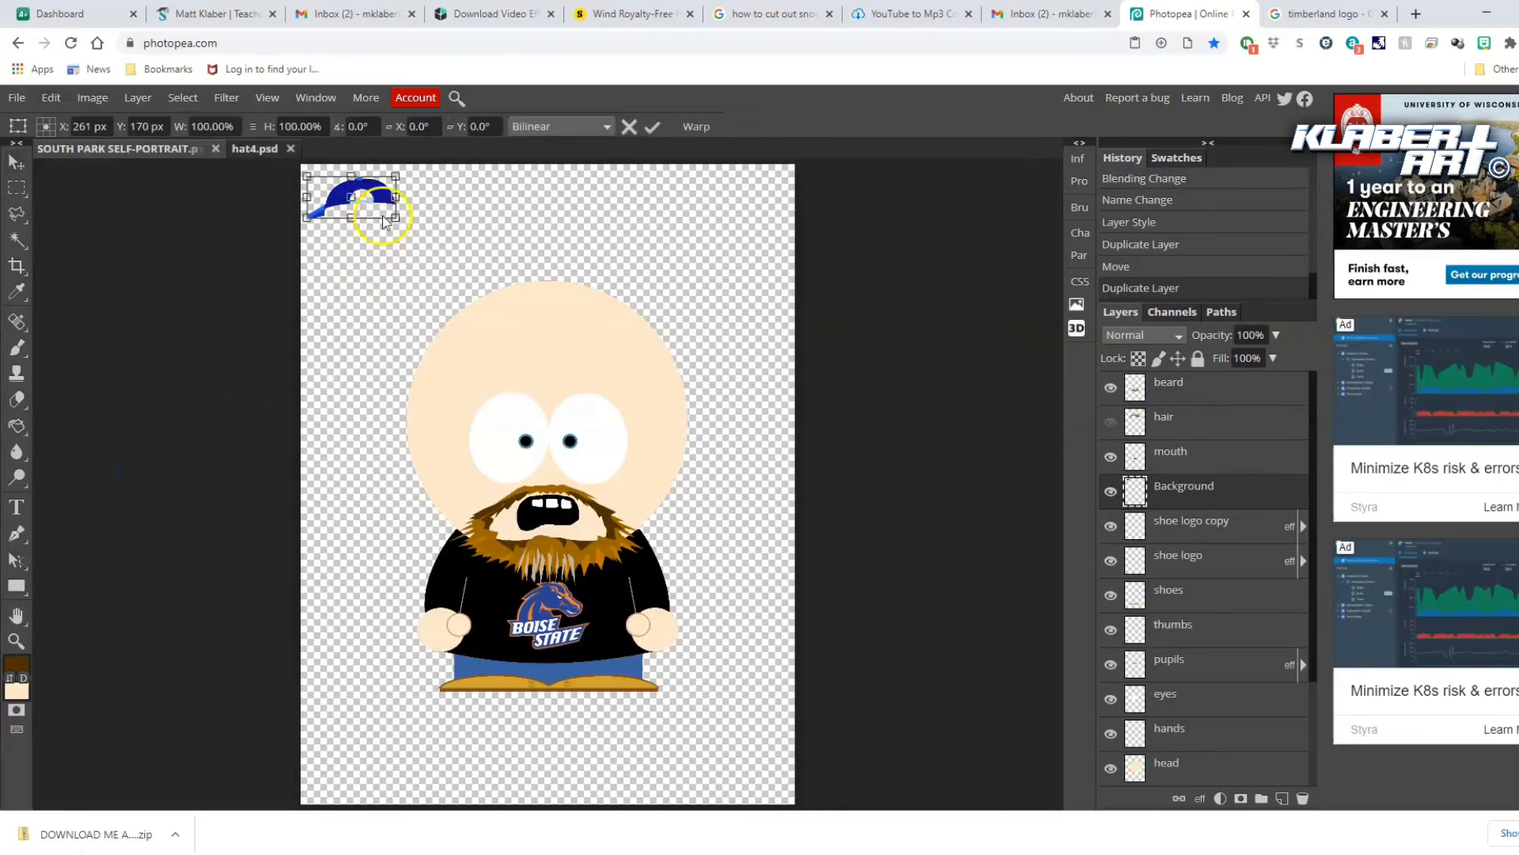
left_click_drag(395, 216, 588, 304)
left_click_drag(533, 231, 667, 323)
left_click_drag(374, 319, 353, 319)
left_click_drag(566, 316, 567, 321)
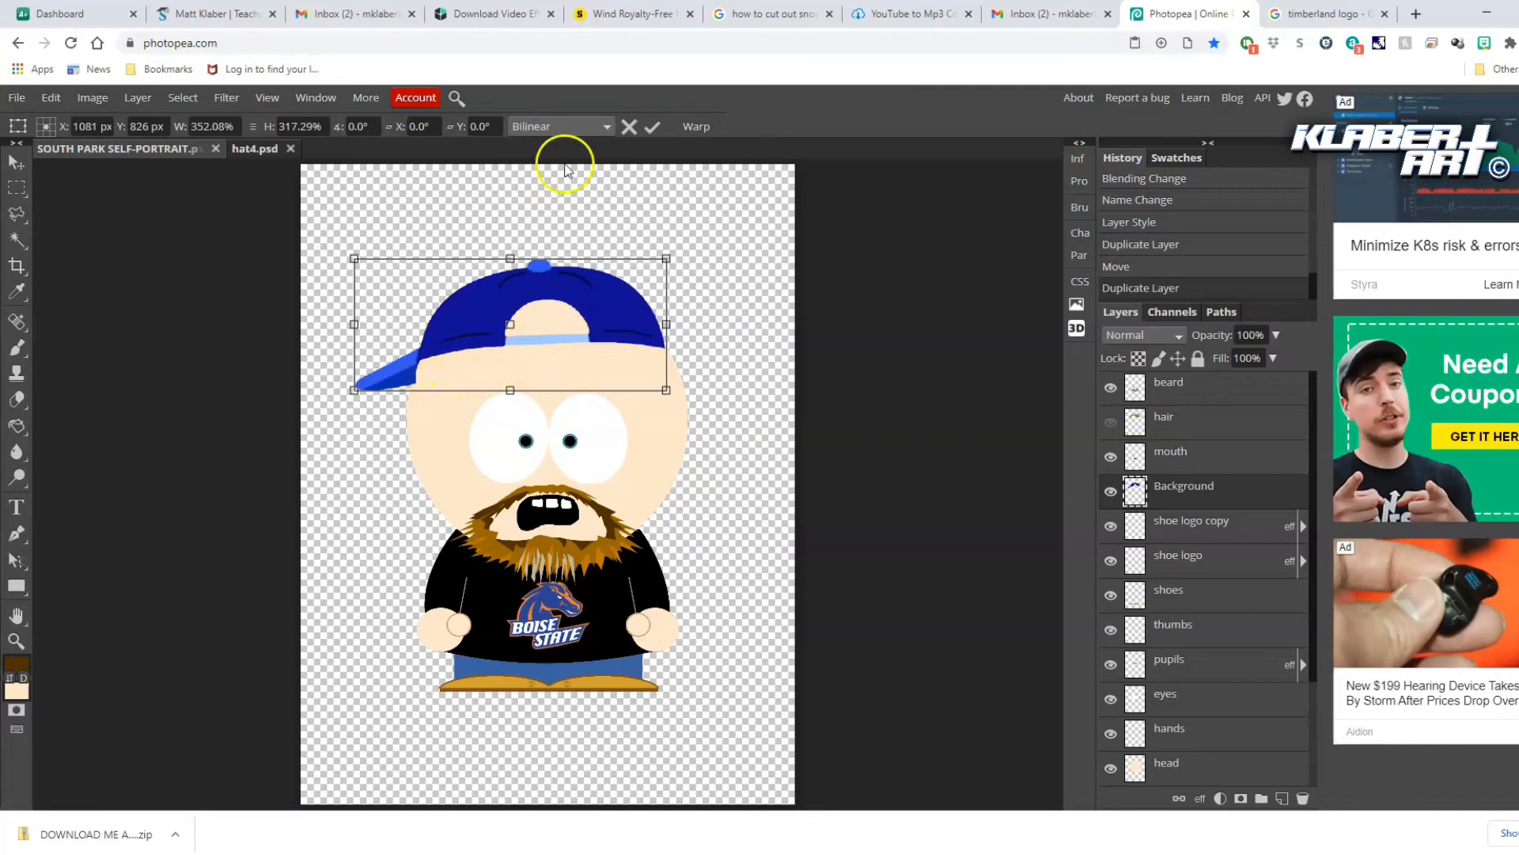
Warp the cap's lower edge around the brim, pulling the brim's tip slightly upward and inward
left_click(692, 128)
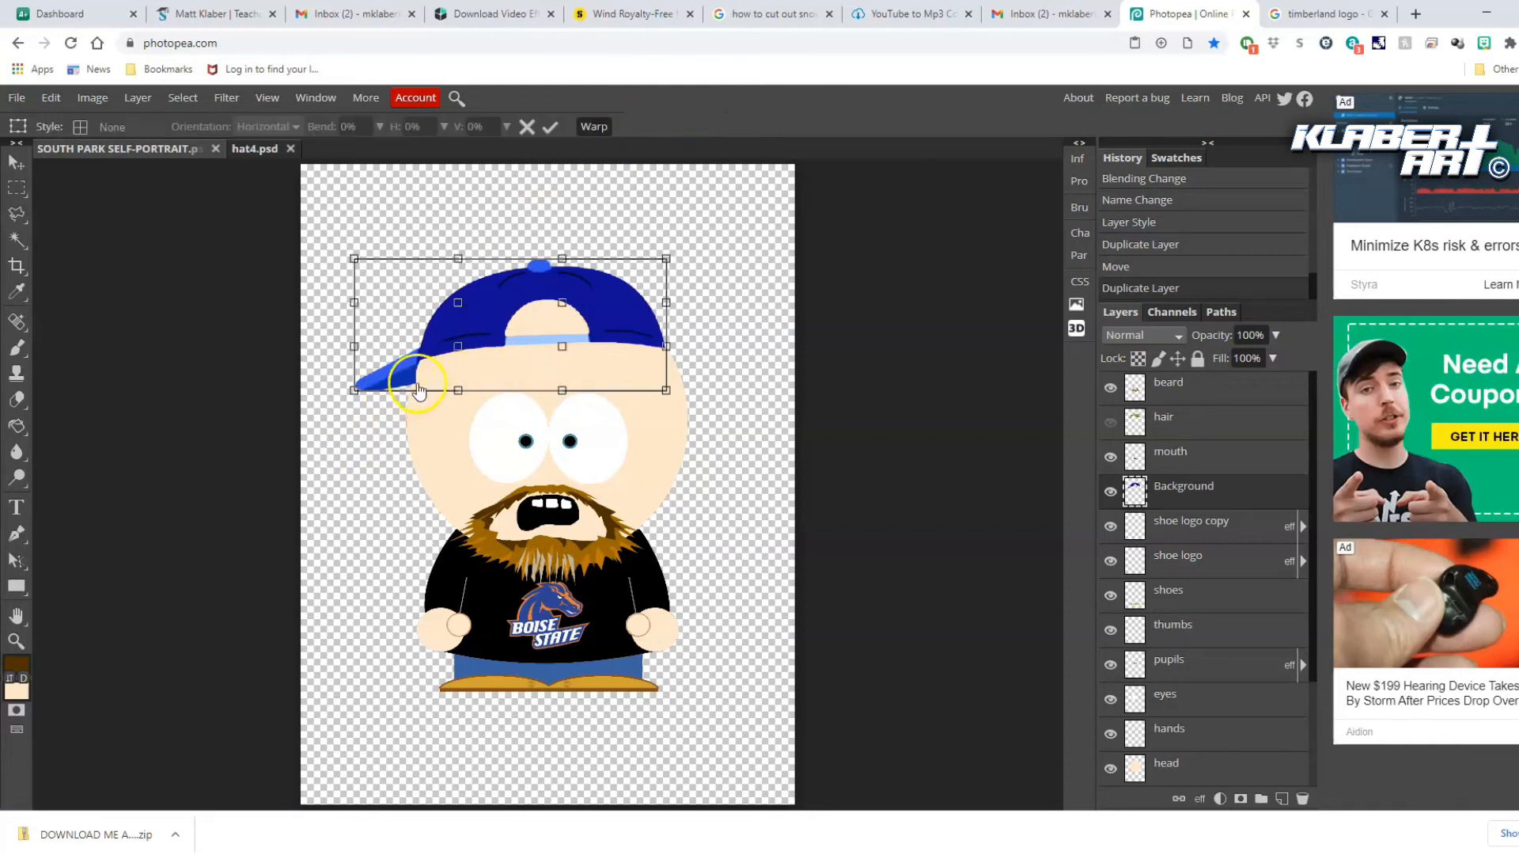
left_click_drag(456, 391, 446, 394)
left_click_drag(358, 348, 362, 385)
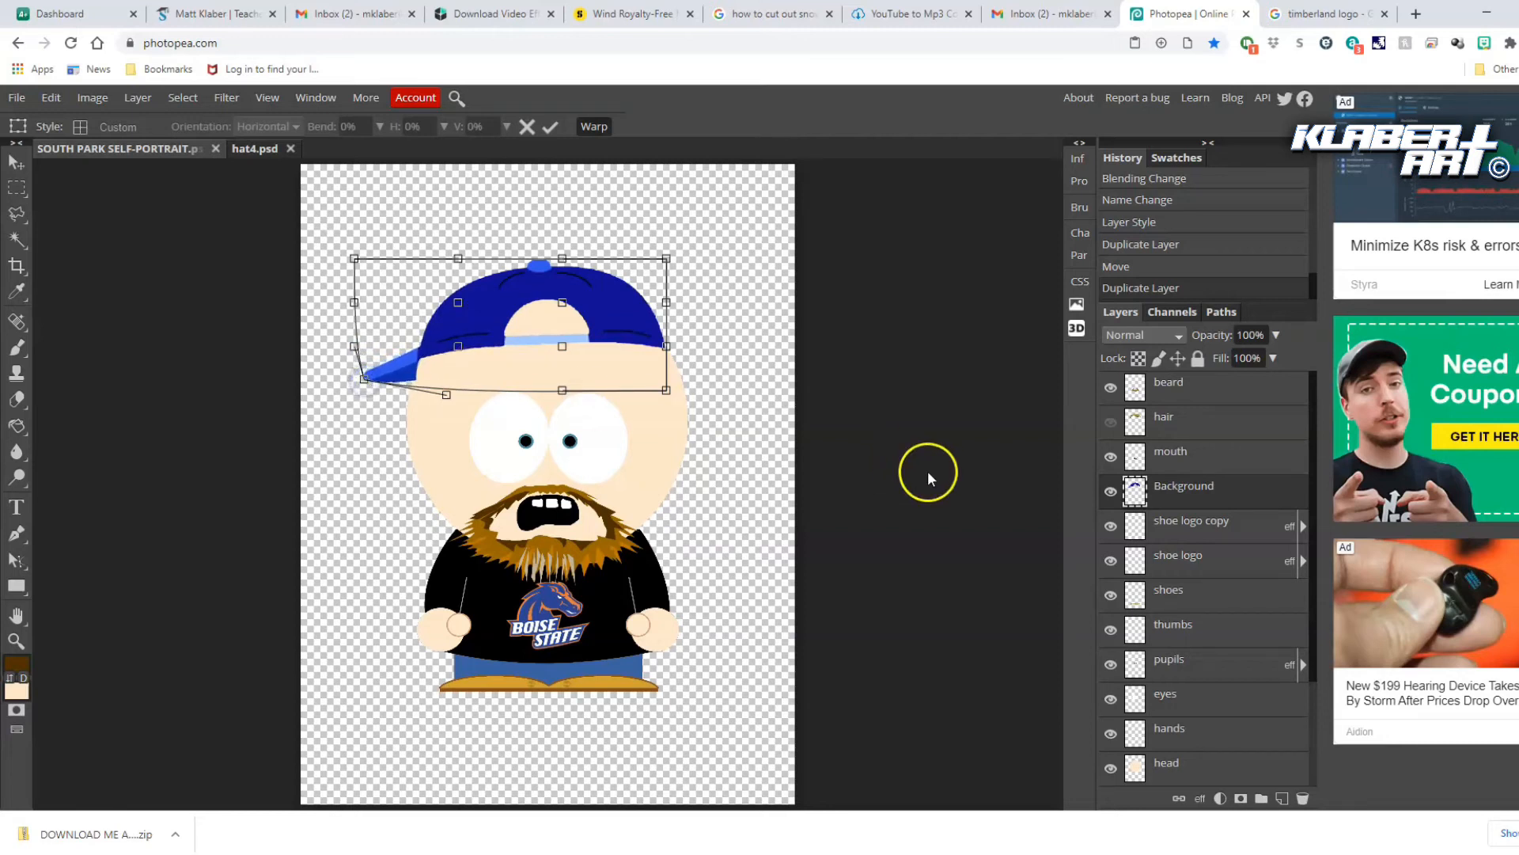
key("Return")
Apply the cap's warp and erase the part of its brim that overlaps the edge of the face
left_click(16, 641)
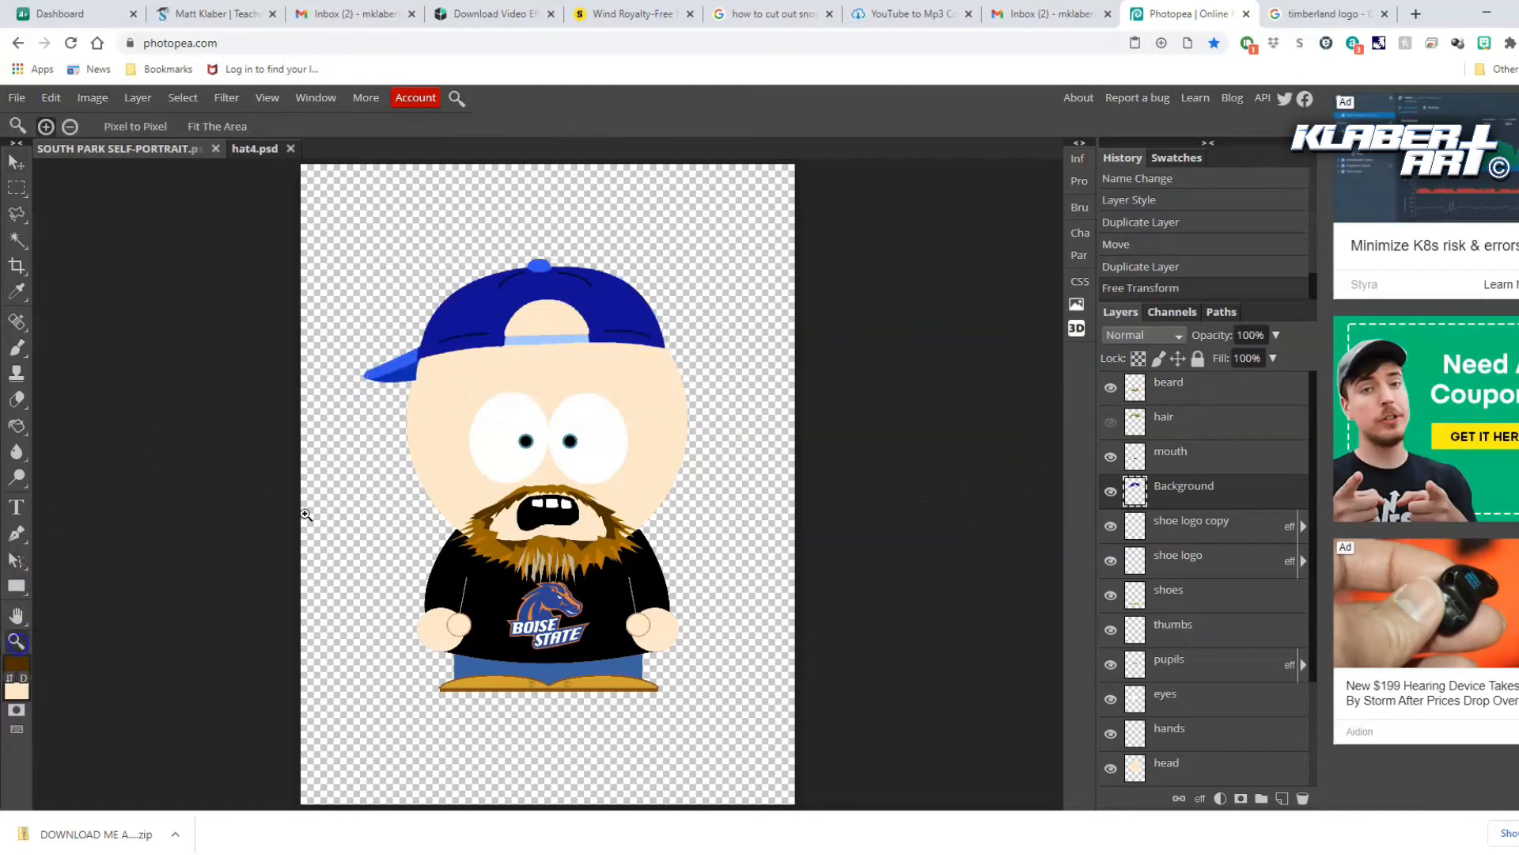
left_click_drag(410, 379, 357, 432)
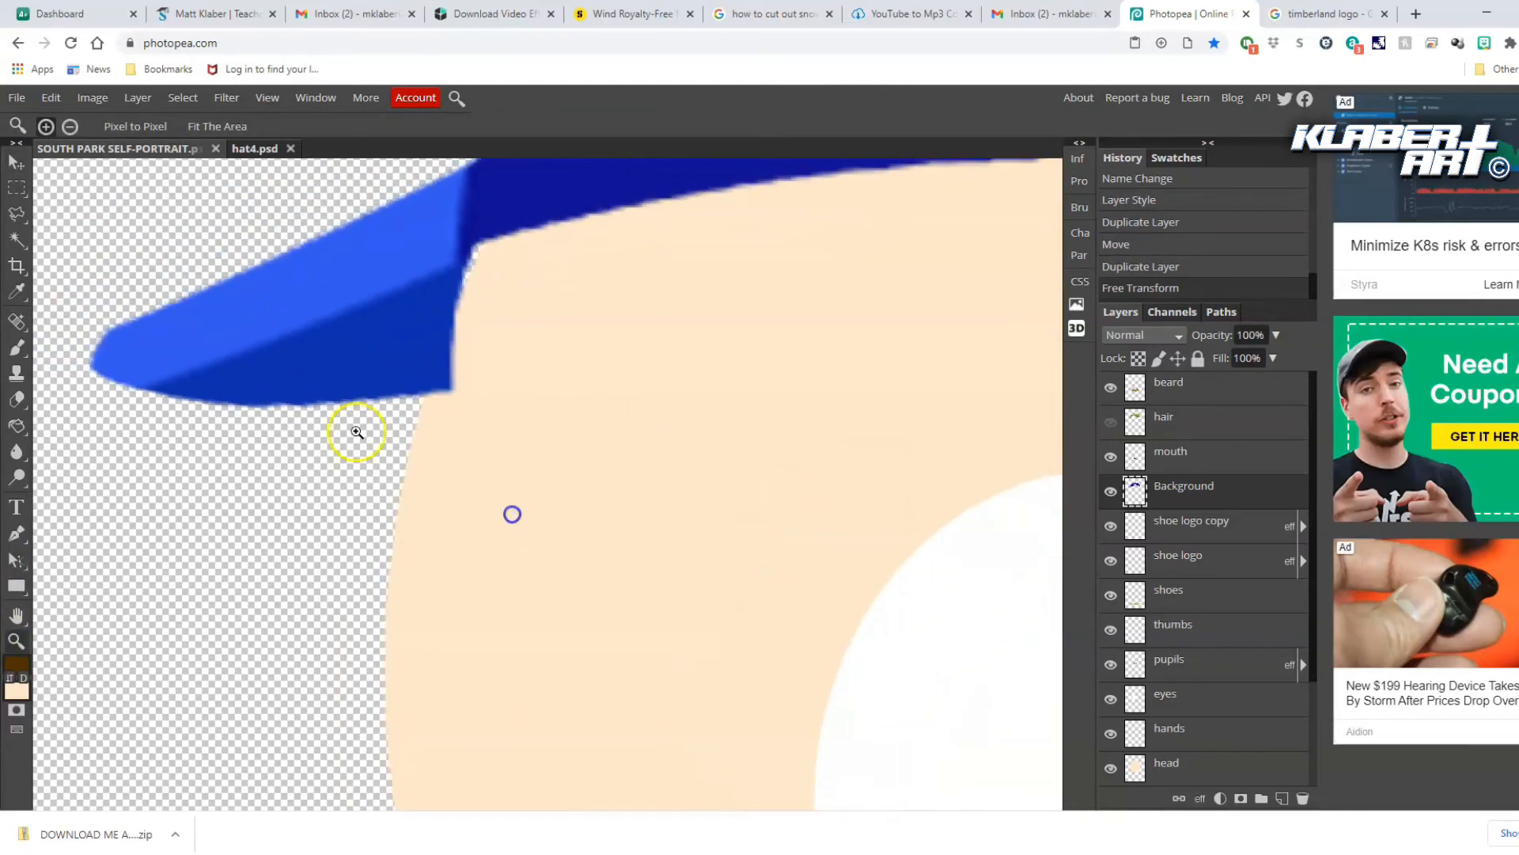
left_click(19, 402)
mouse_move(478, 382)
left_mouse_down()
mouse_move(468, 396)
mouse_move(491, 338)
left_mouse_up()
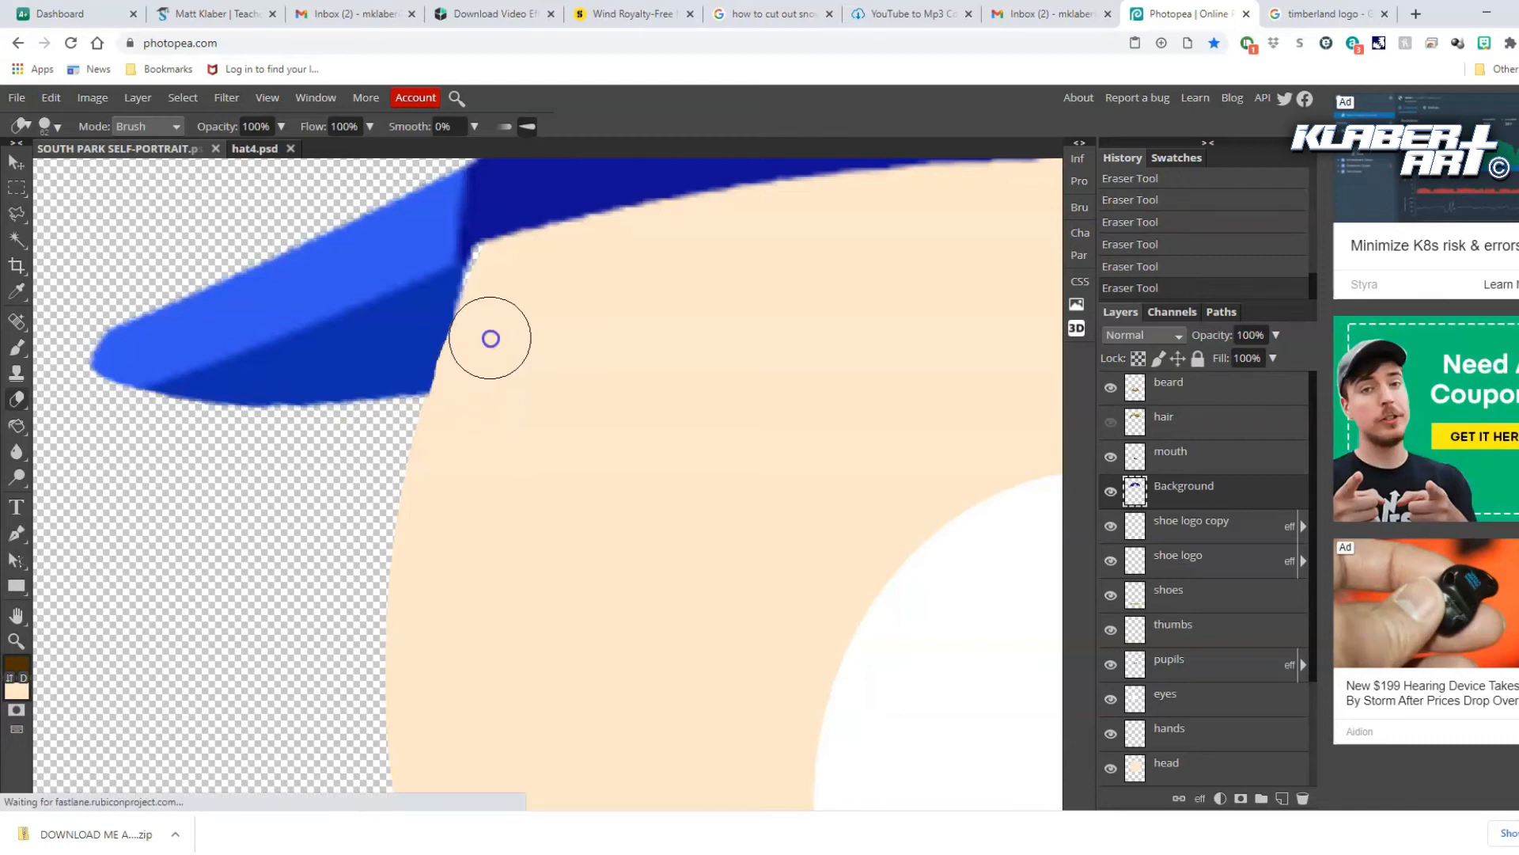
left_click(277, 99)
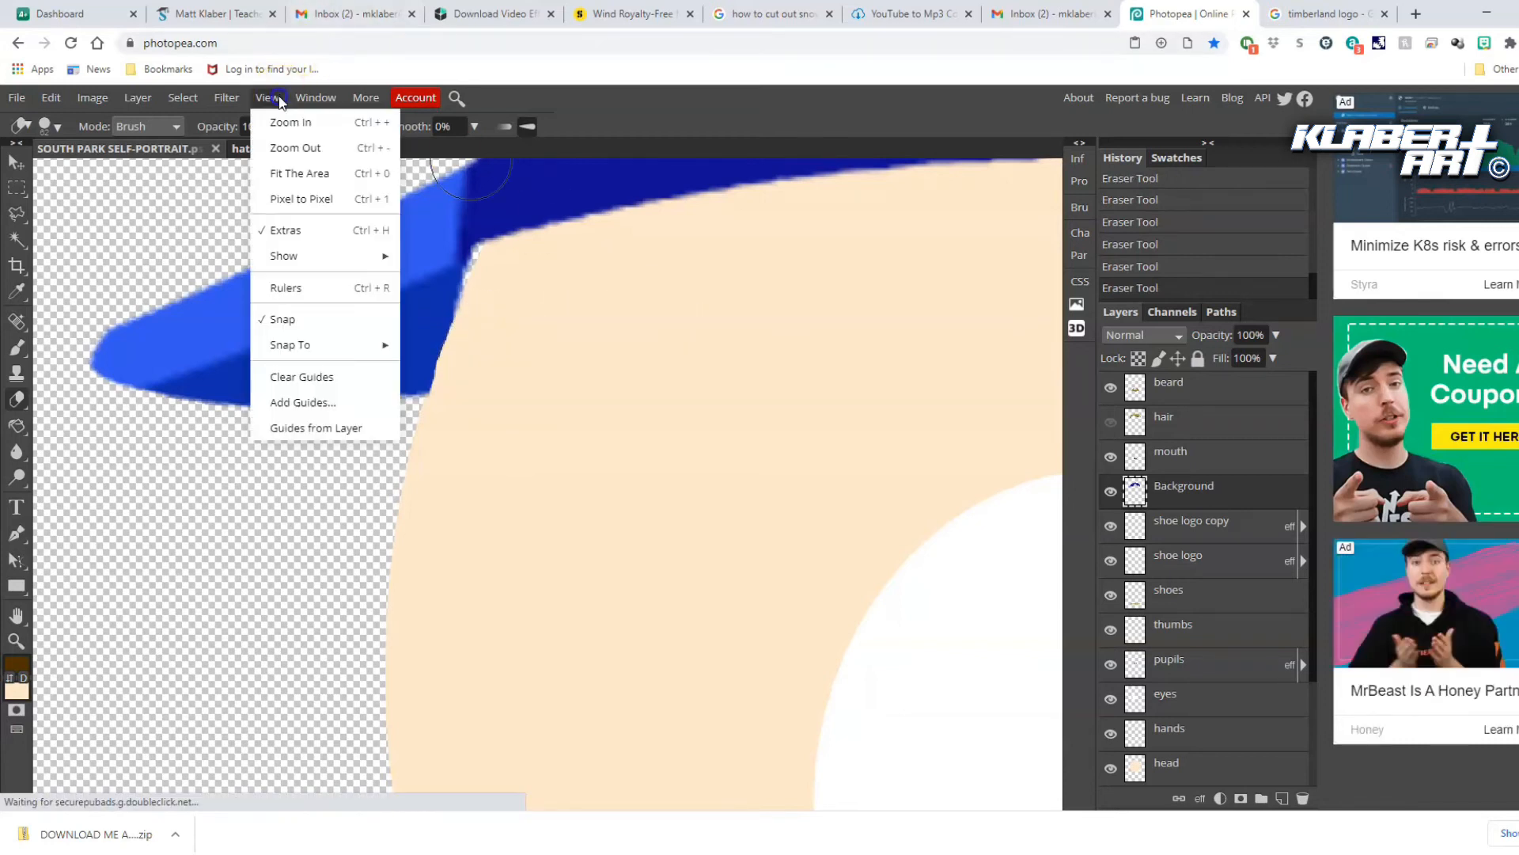
left_click(309, 173)
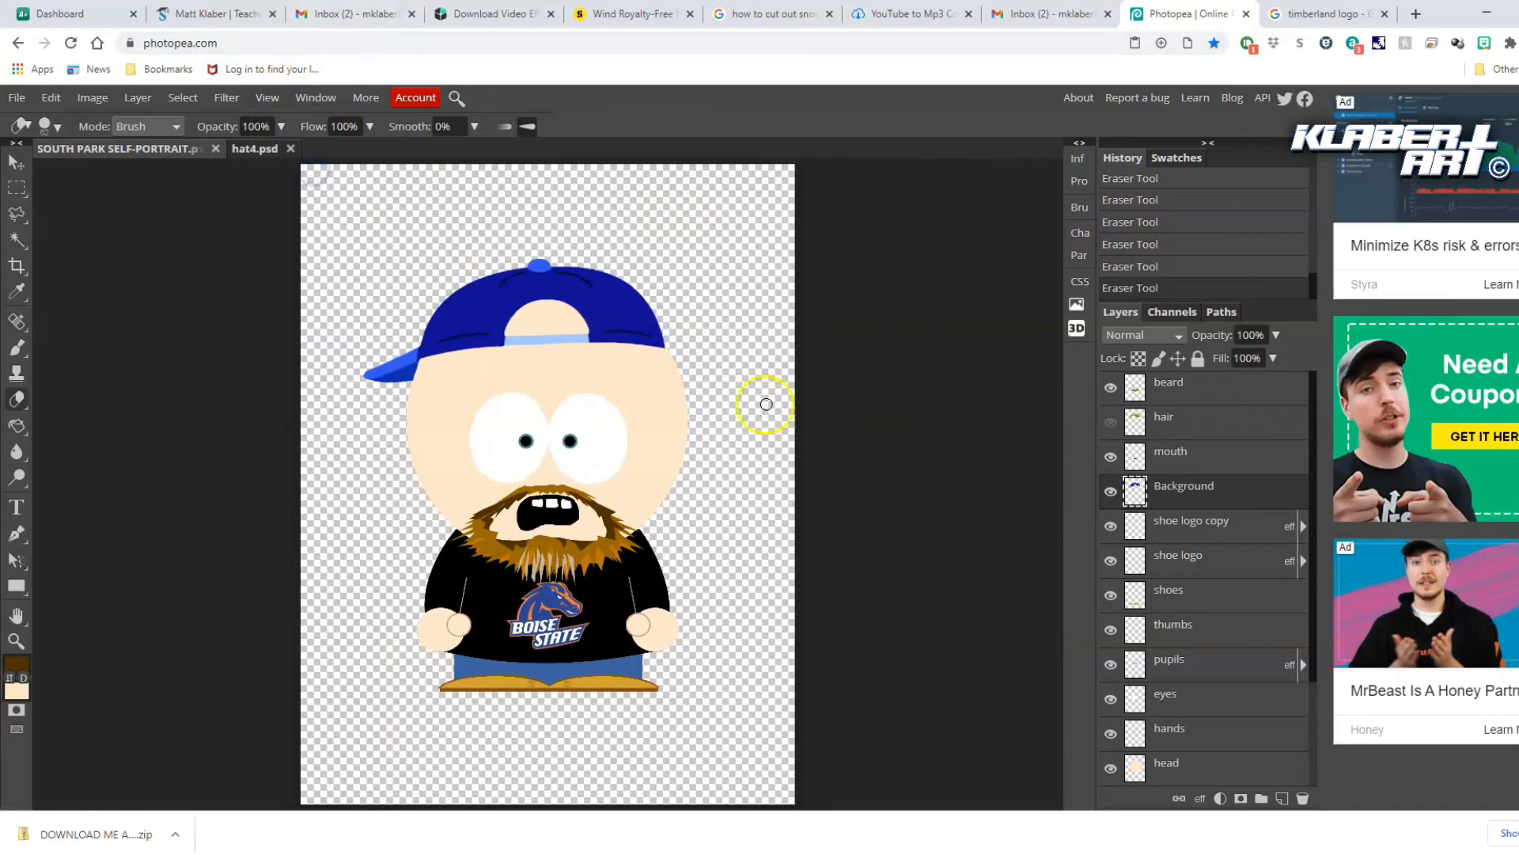
Recolour the blue cap to dark grey using Hue/Saturation with hue 81, saturation -98 and lightness -50
left_click(95, 97)
mouse_move(113, 126)
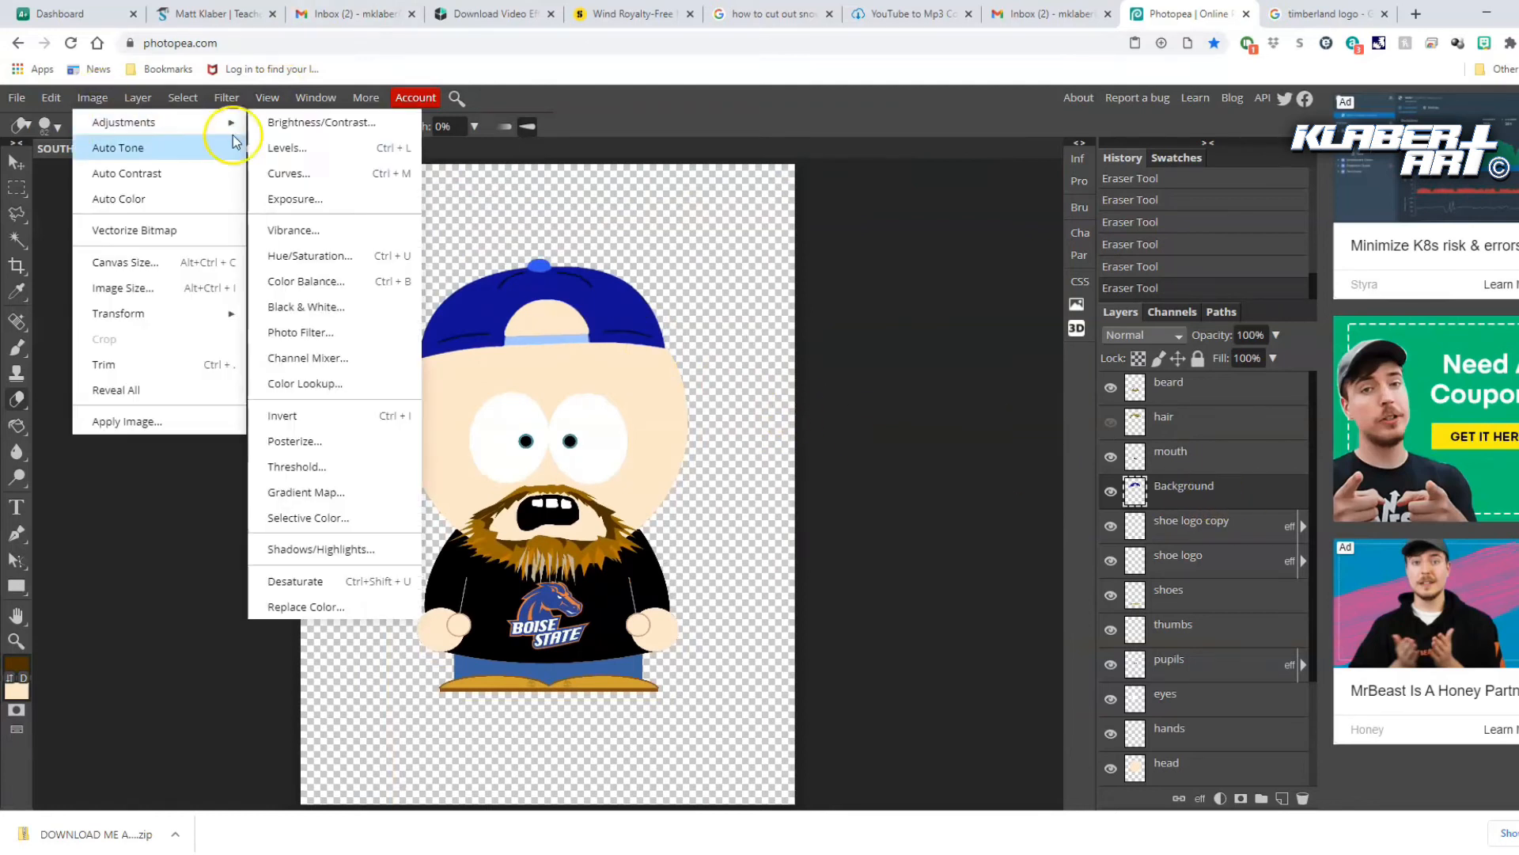
left_click(318, 258)
left_click_drag(820, 264, 759, 312)
left_click_drag(817, 356, 780, 361)
left_click_drag(752, 312, 705, 317)
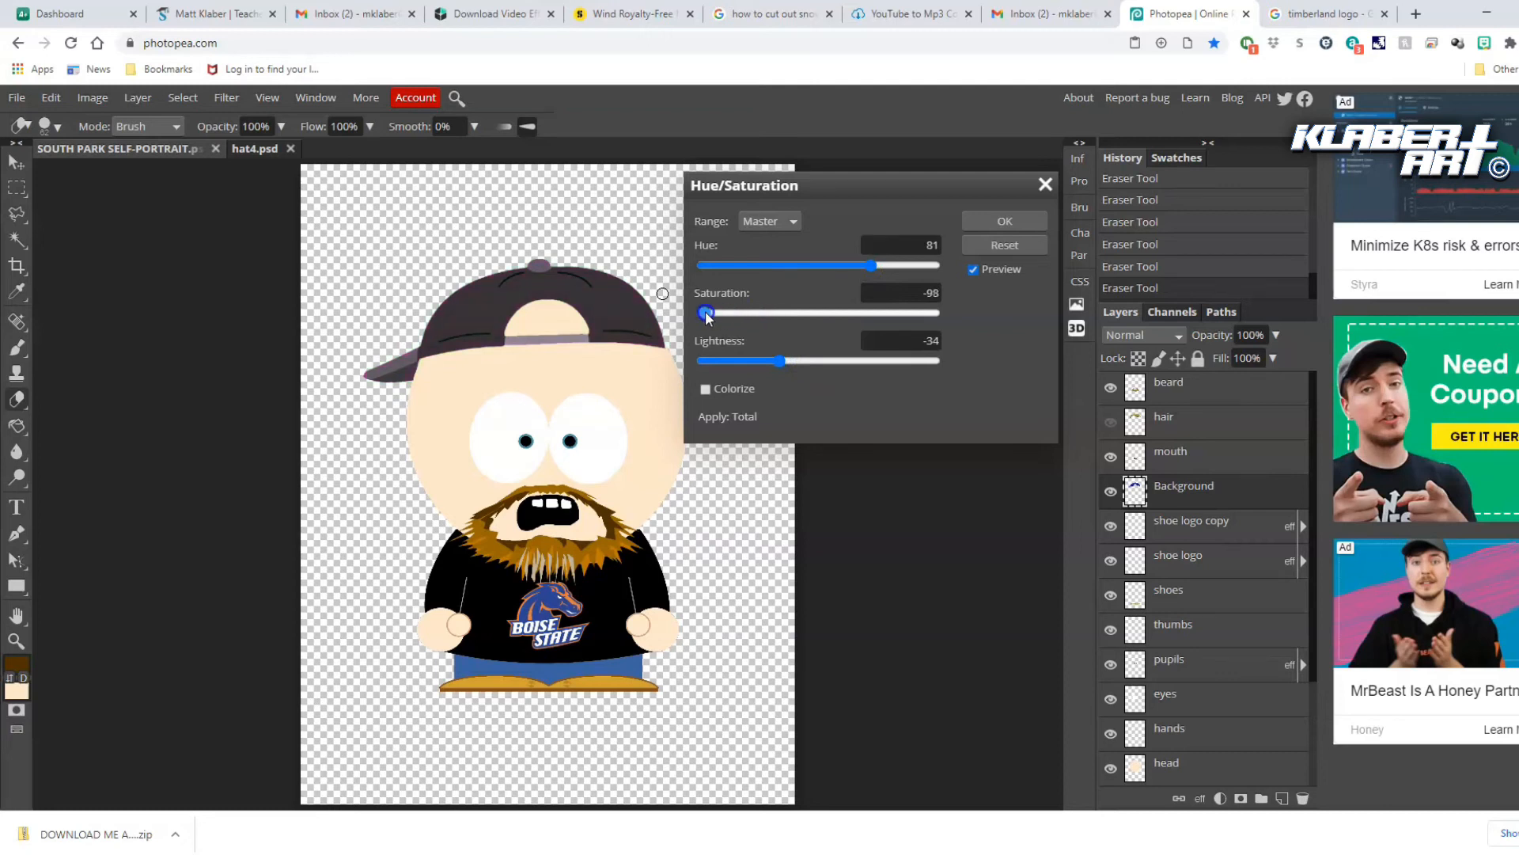
left_click_drag(779, 362, 760, 361)
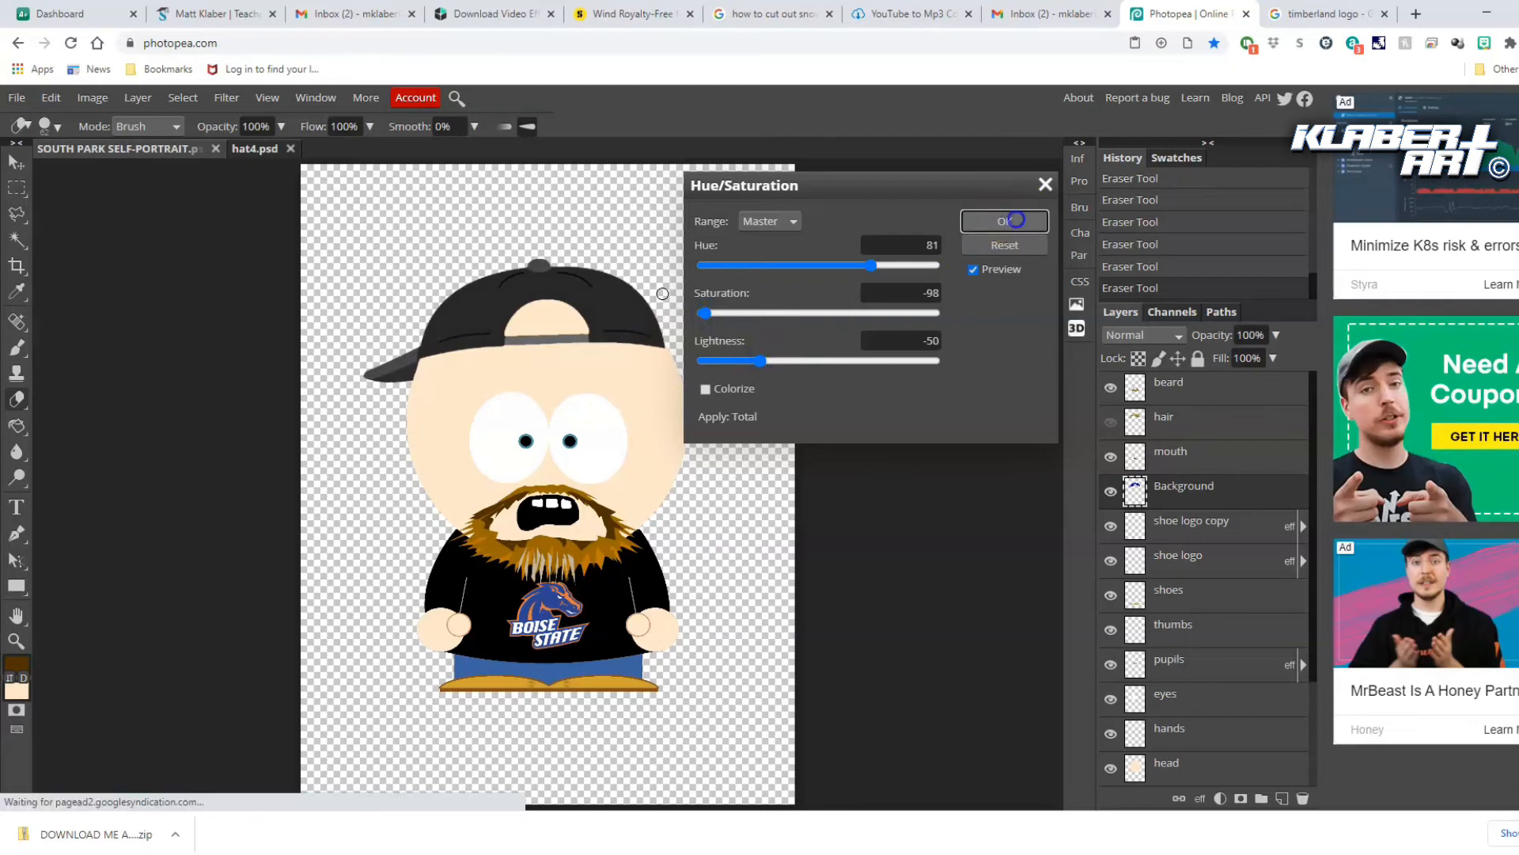
left_click(1025, 212)
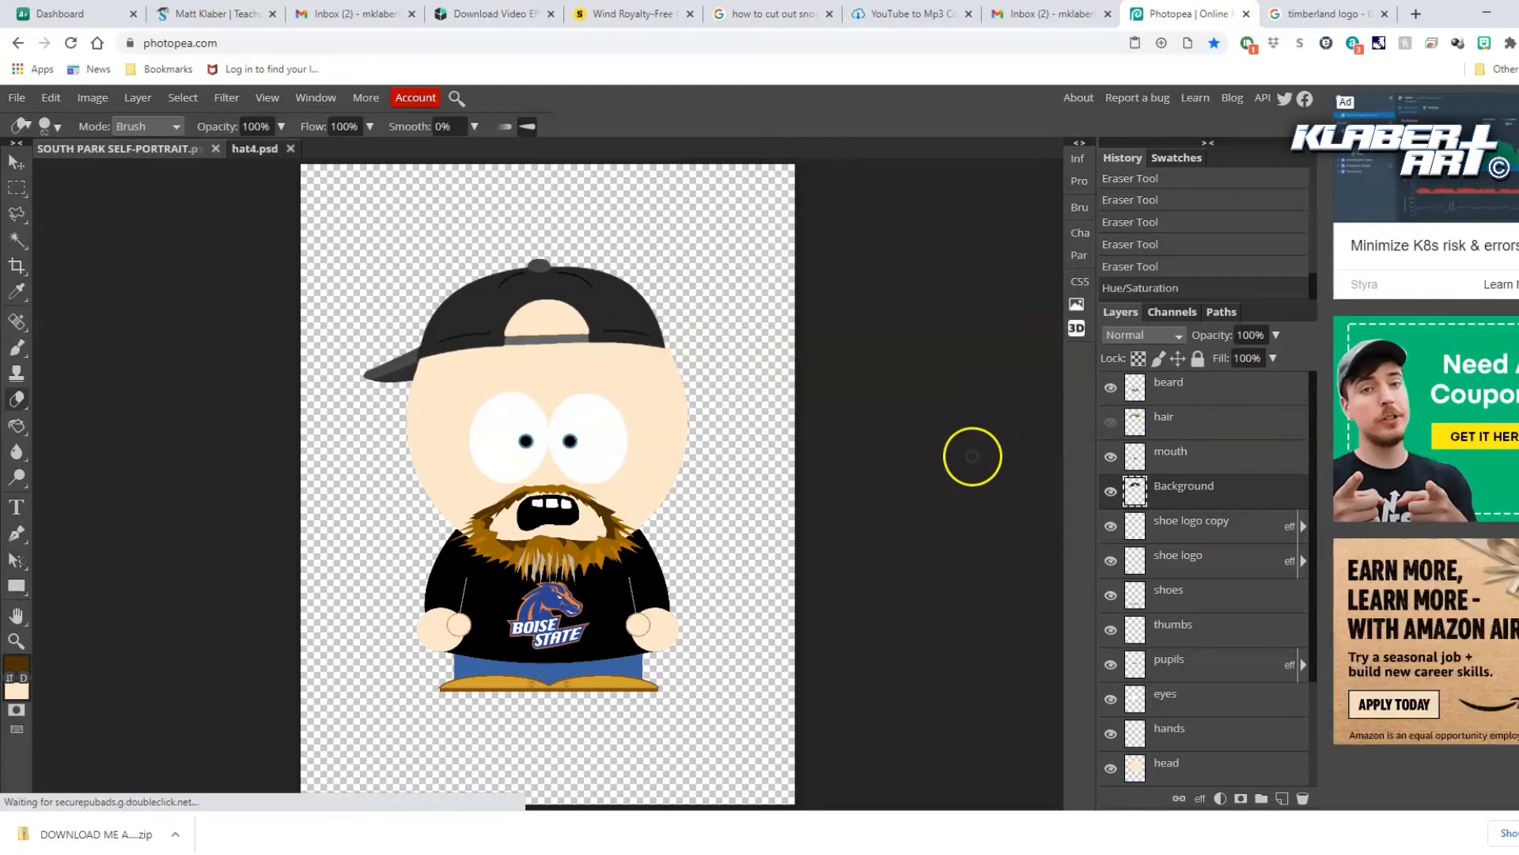
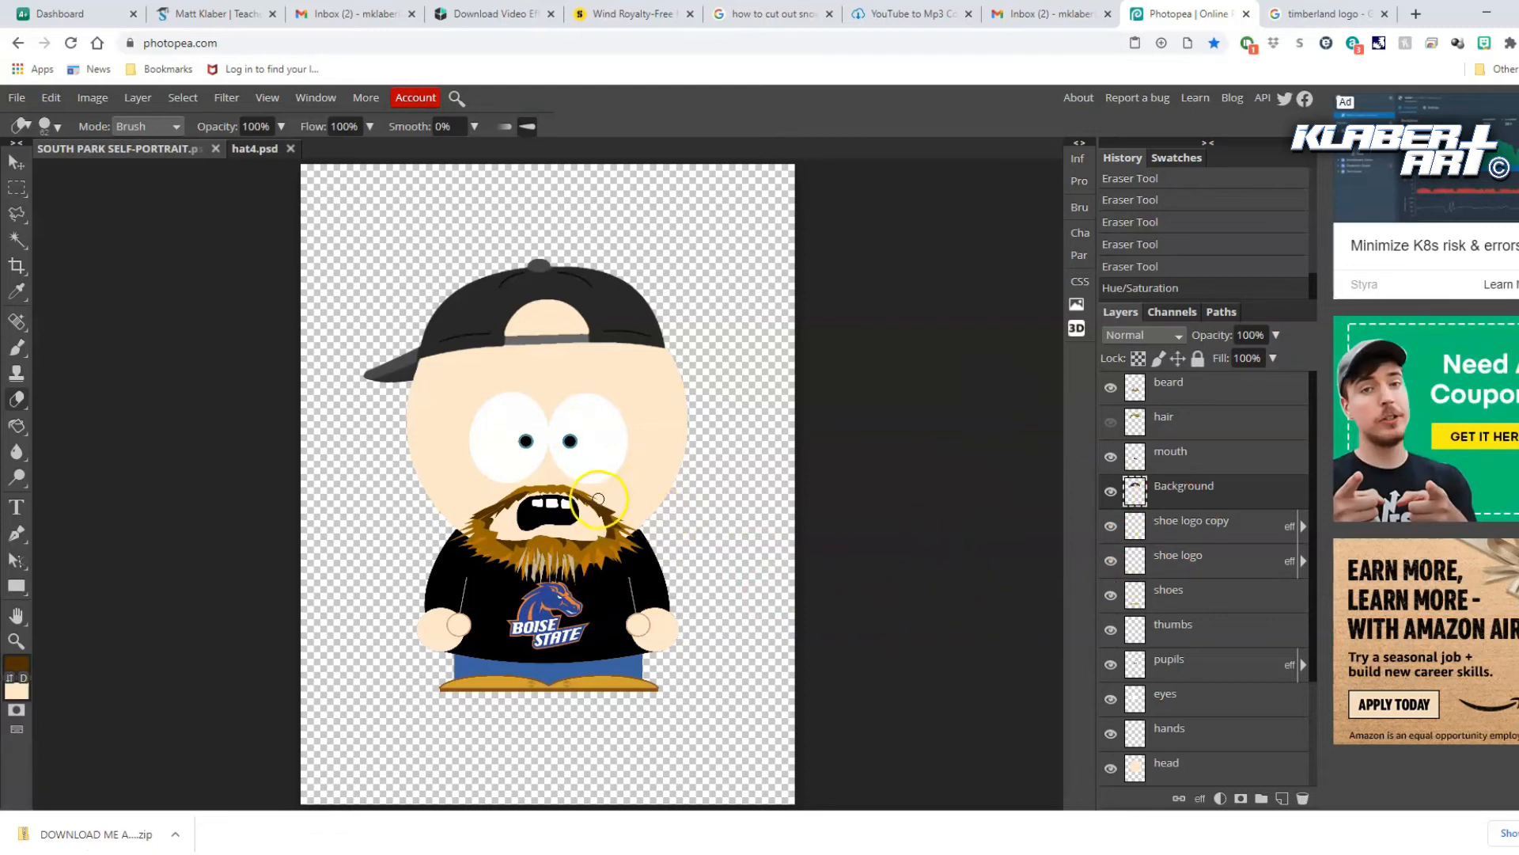
left_click(17, 96)
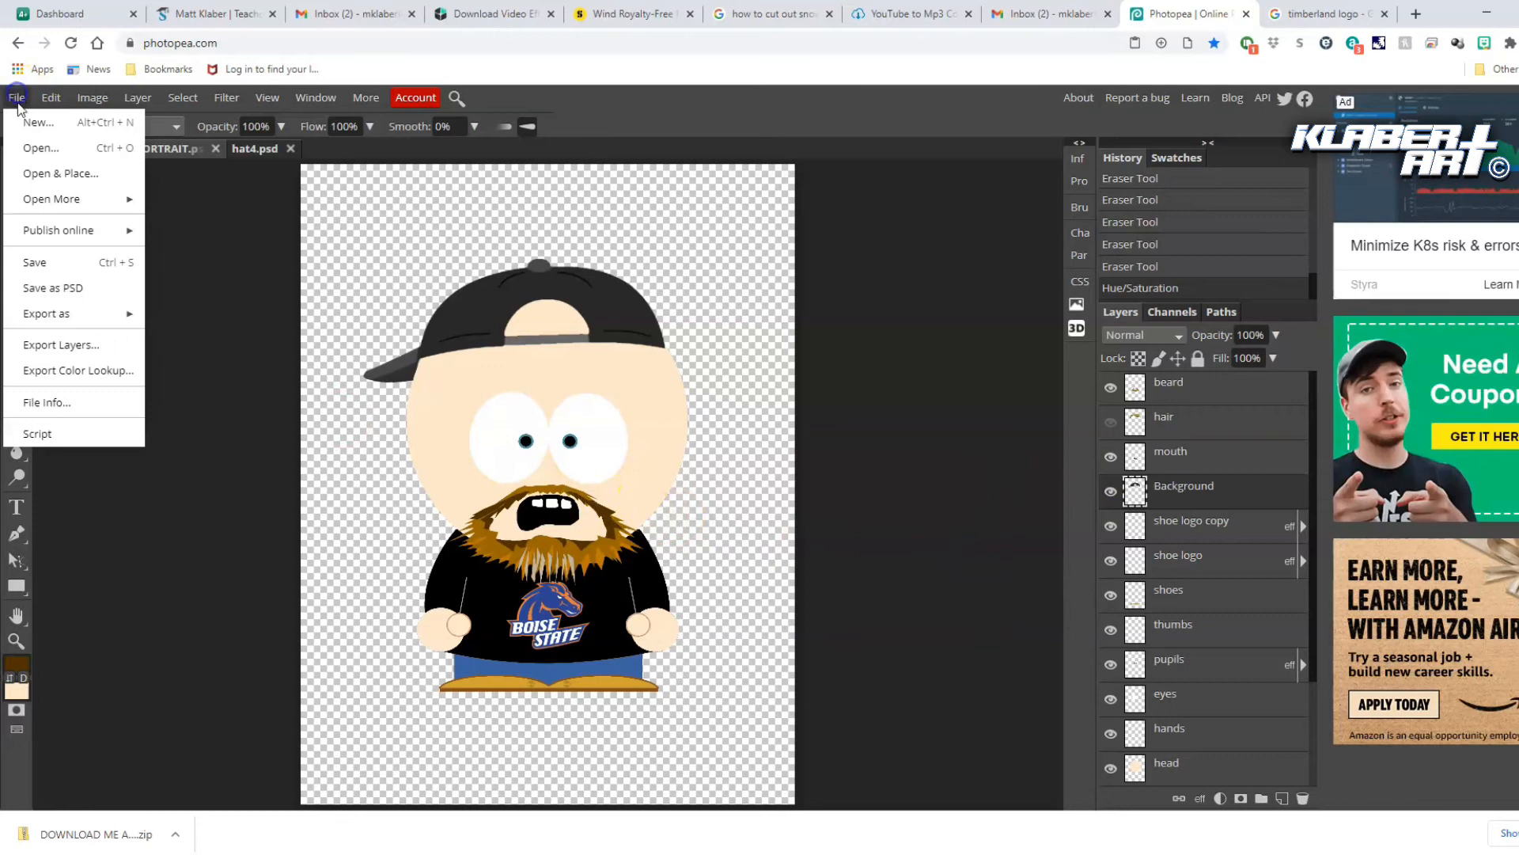
left_click(38, 147)
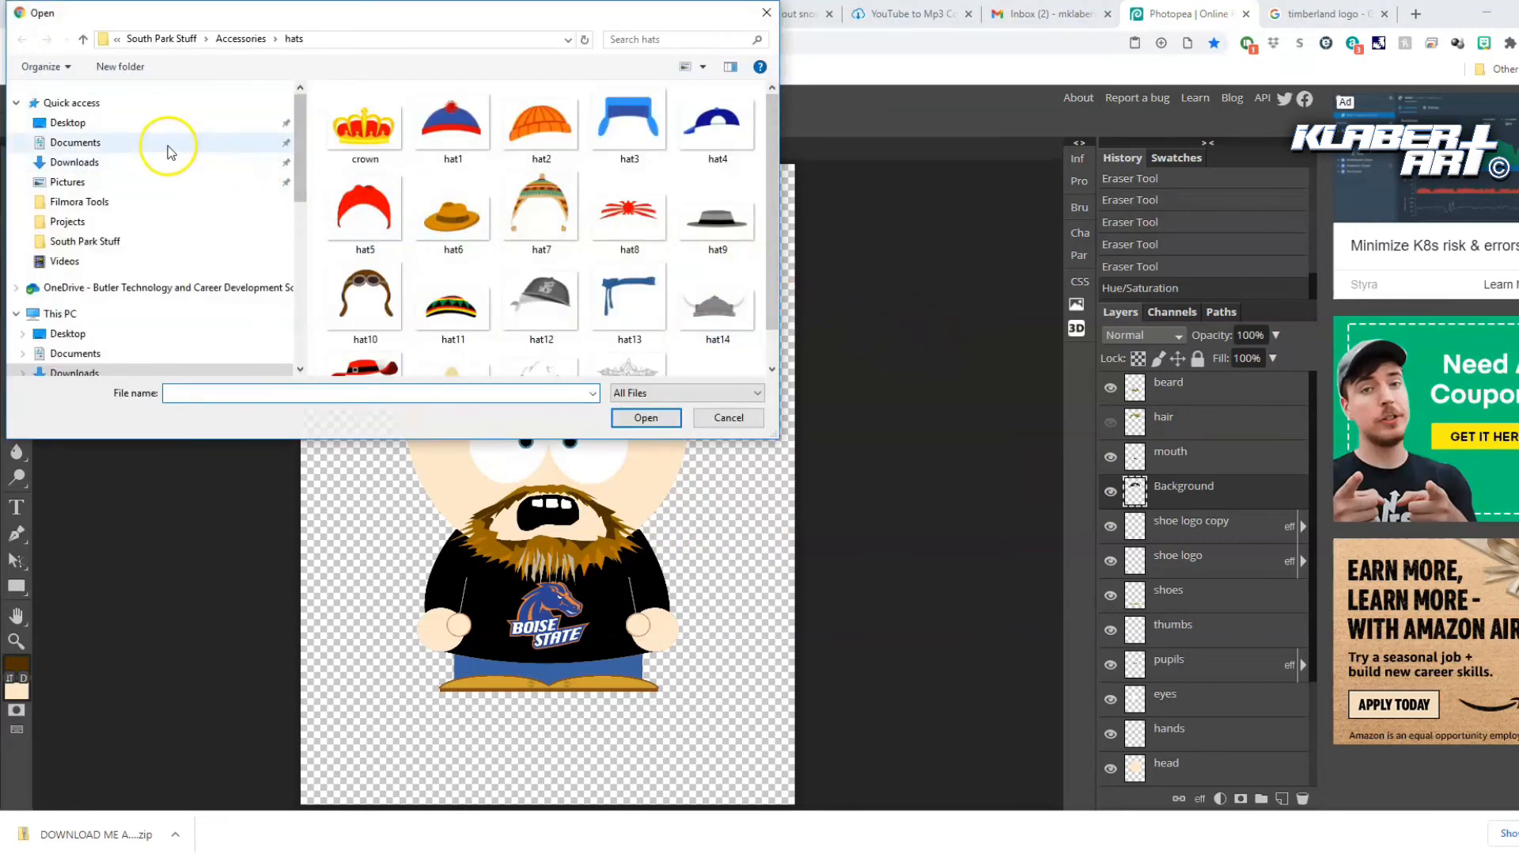
left_click(234, 39)
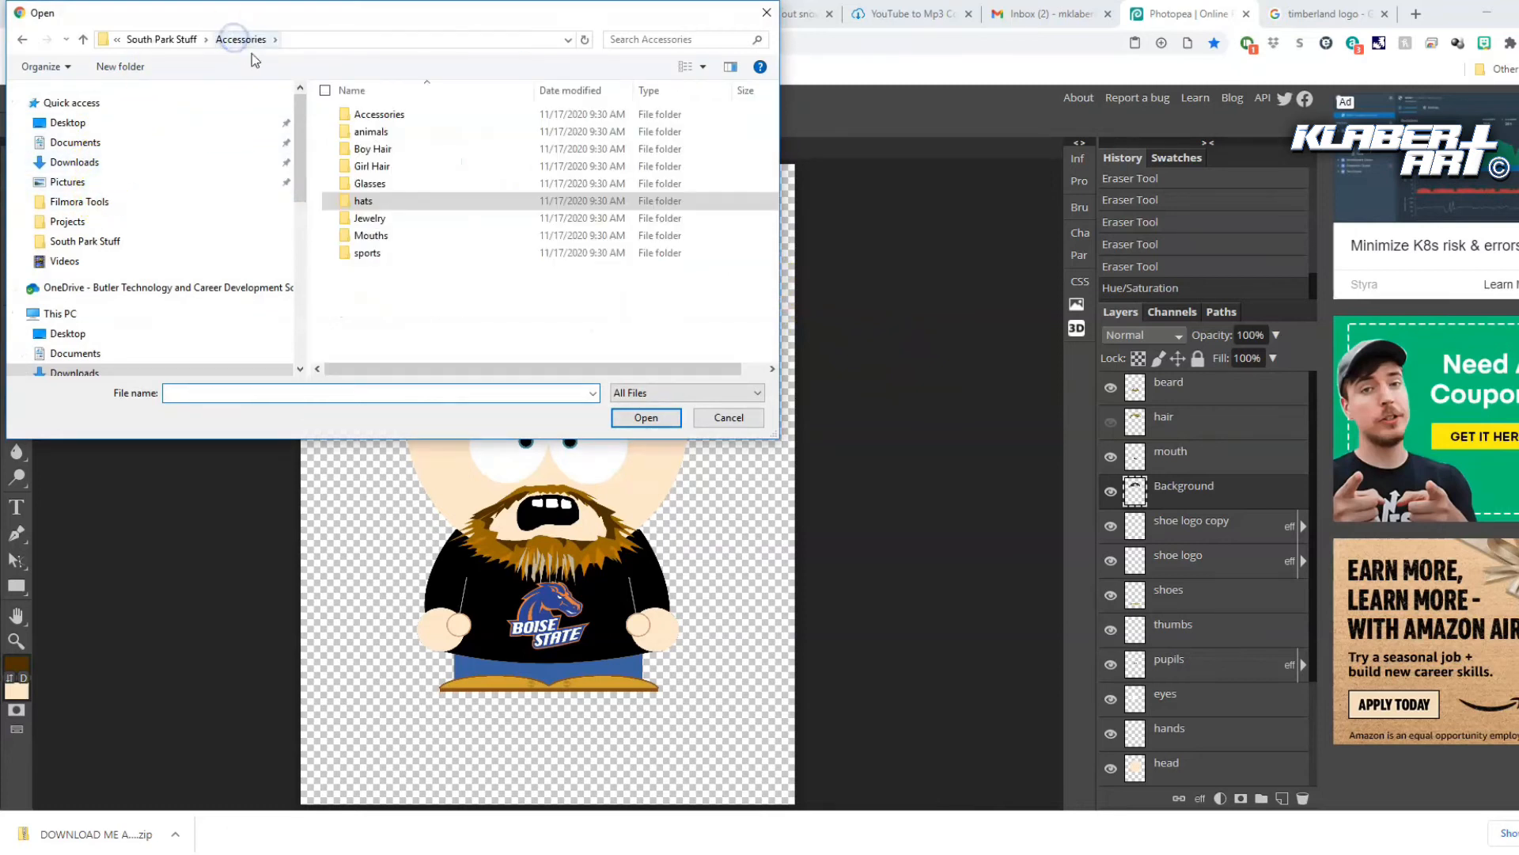
left_click(376, 171)
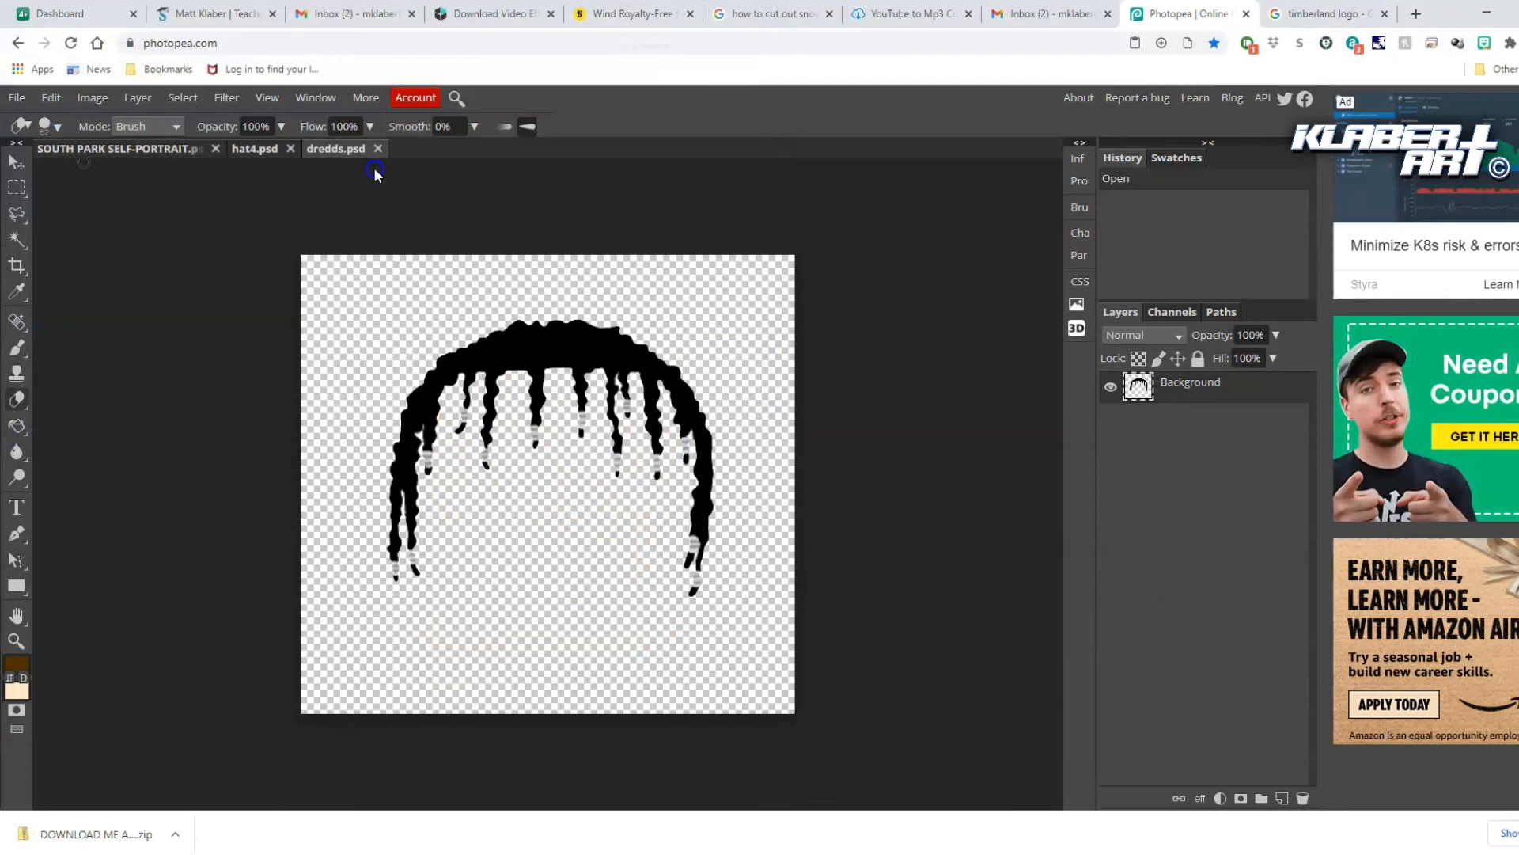
left_click(382, 149)
Close the hat4 document and open the 3D glasses file from the Glasses folder of the accessories
left_click(292, 148)
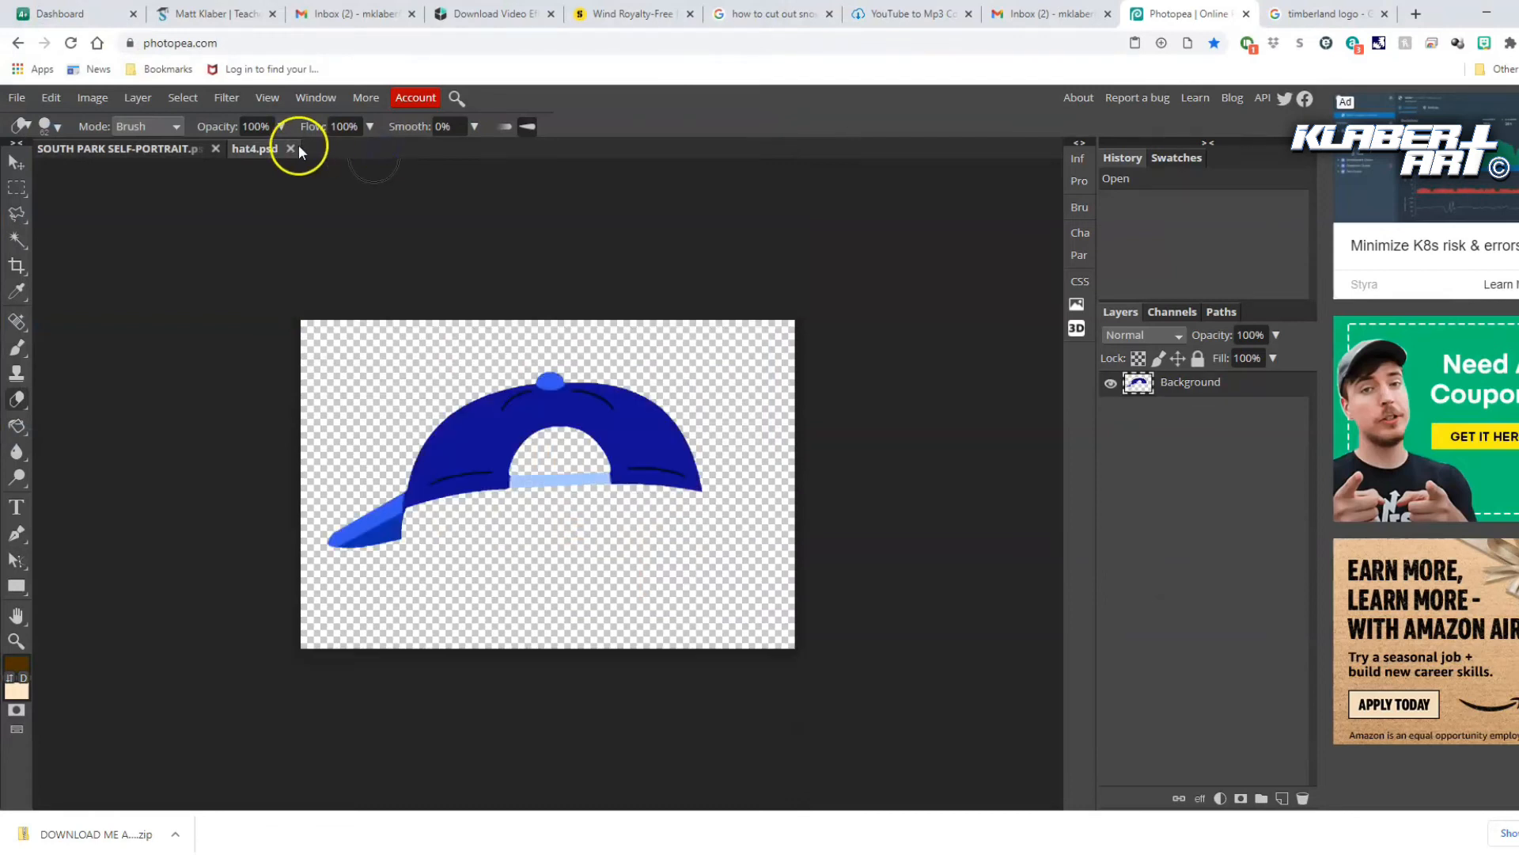
left_click(16, 98)
left_click(30, 145)
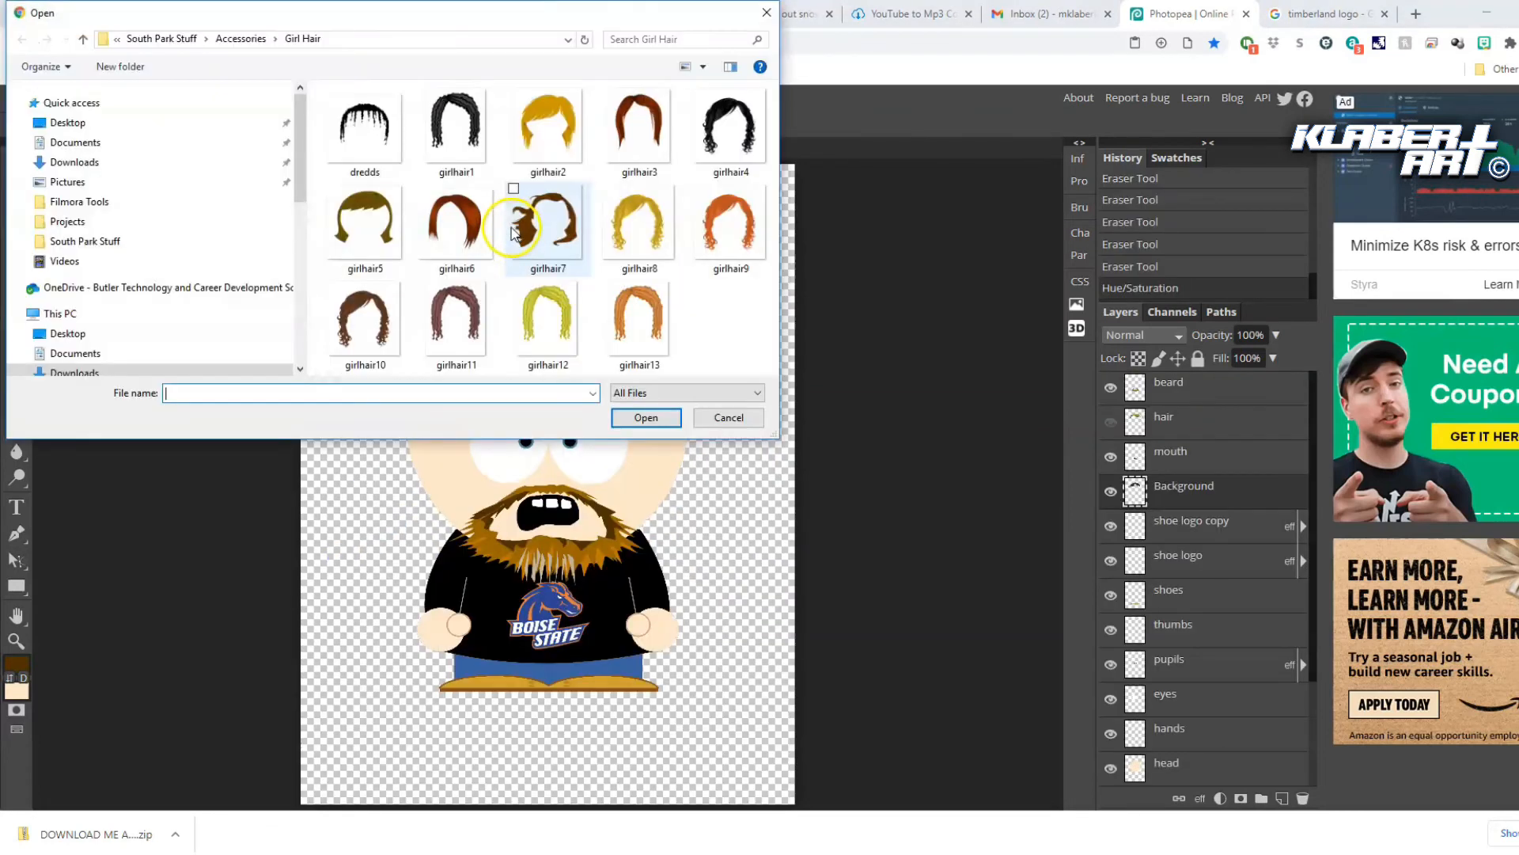
left_click(240, 39)
double_click(366, 182)
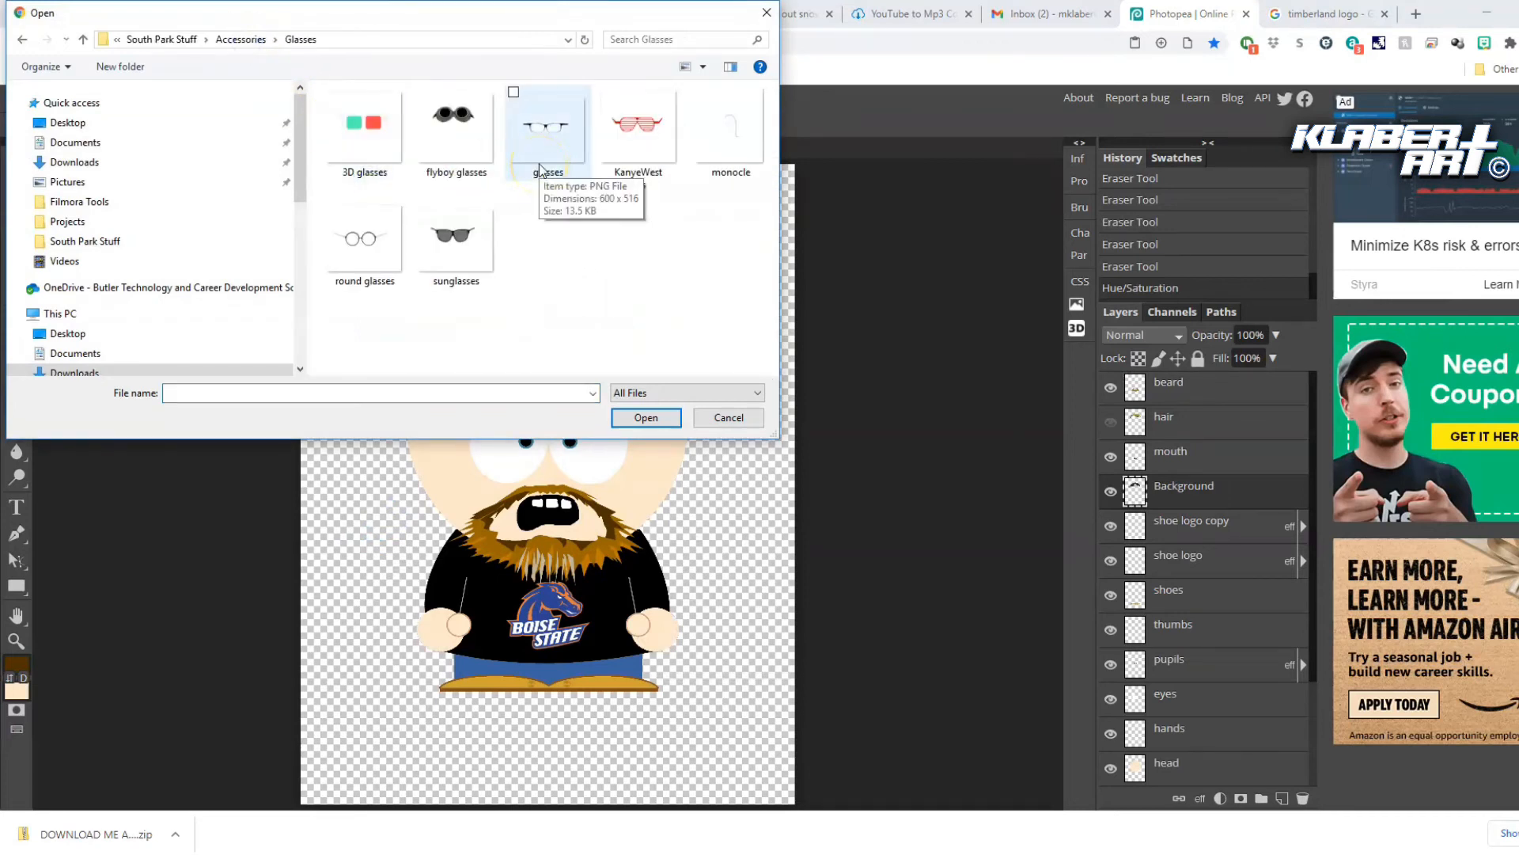
left_click(396, 142)
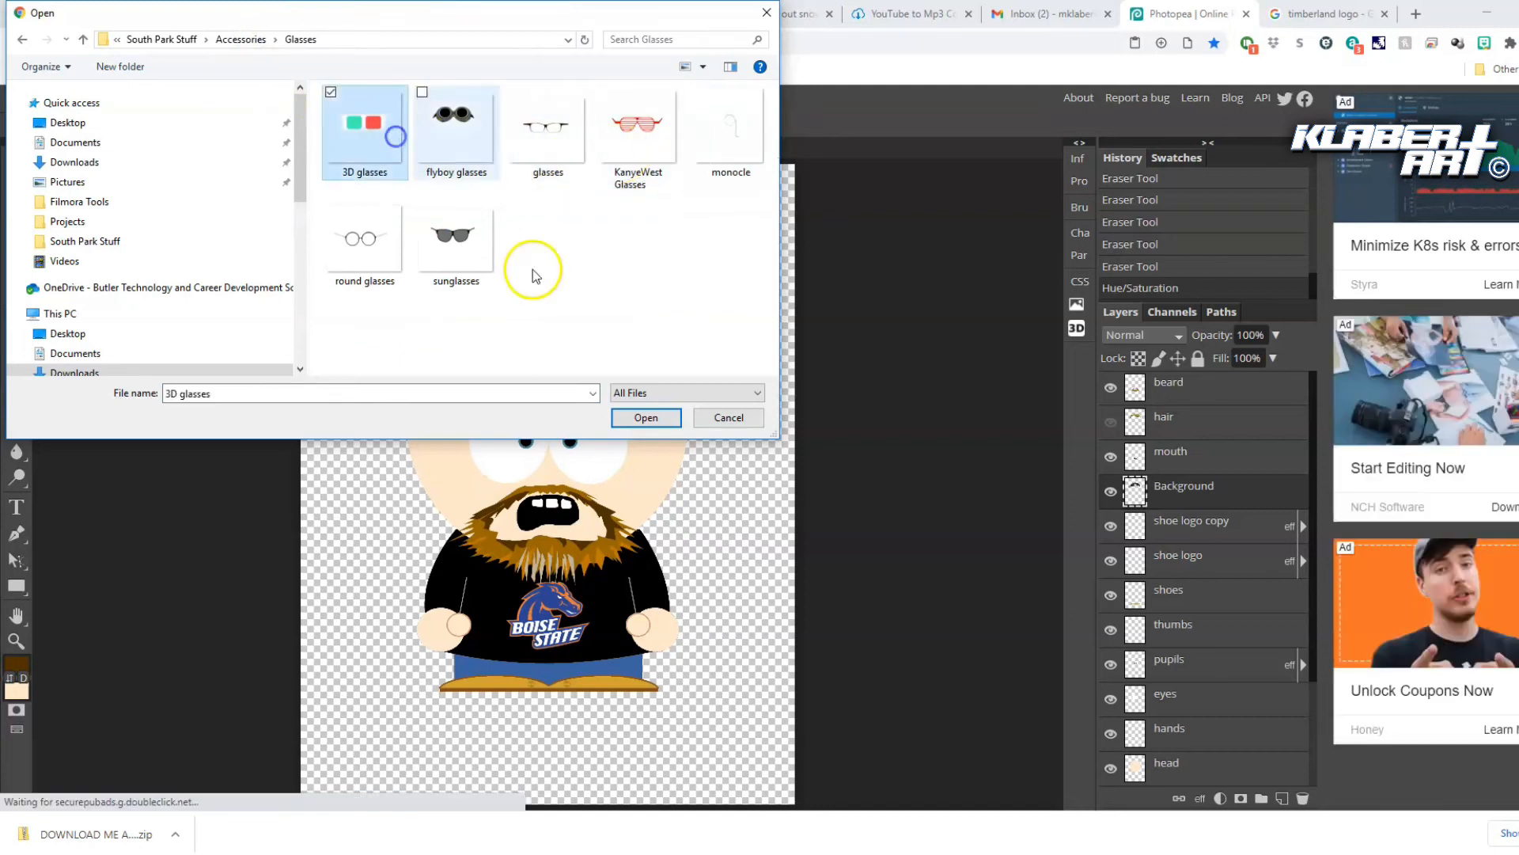
left_click(644, 417)
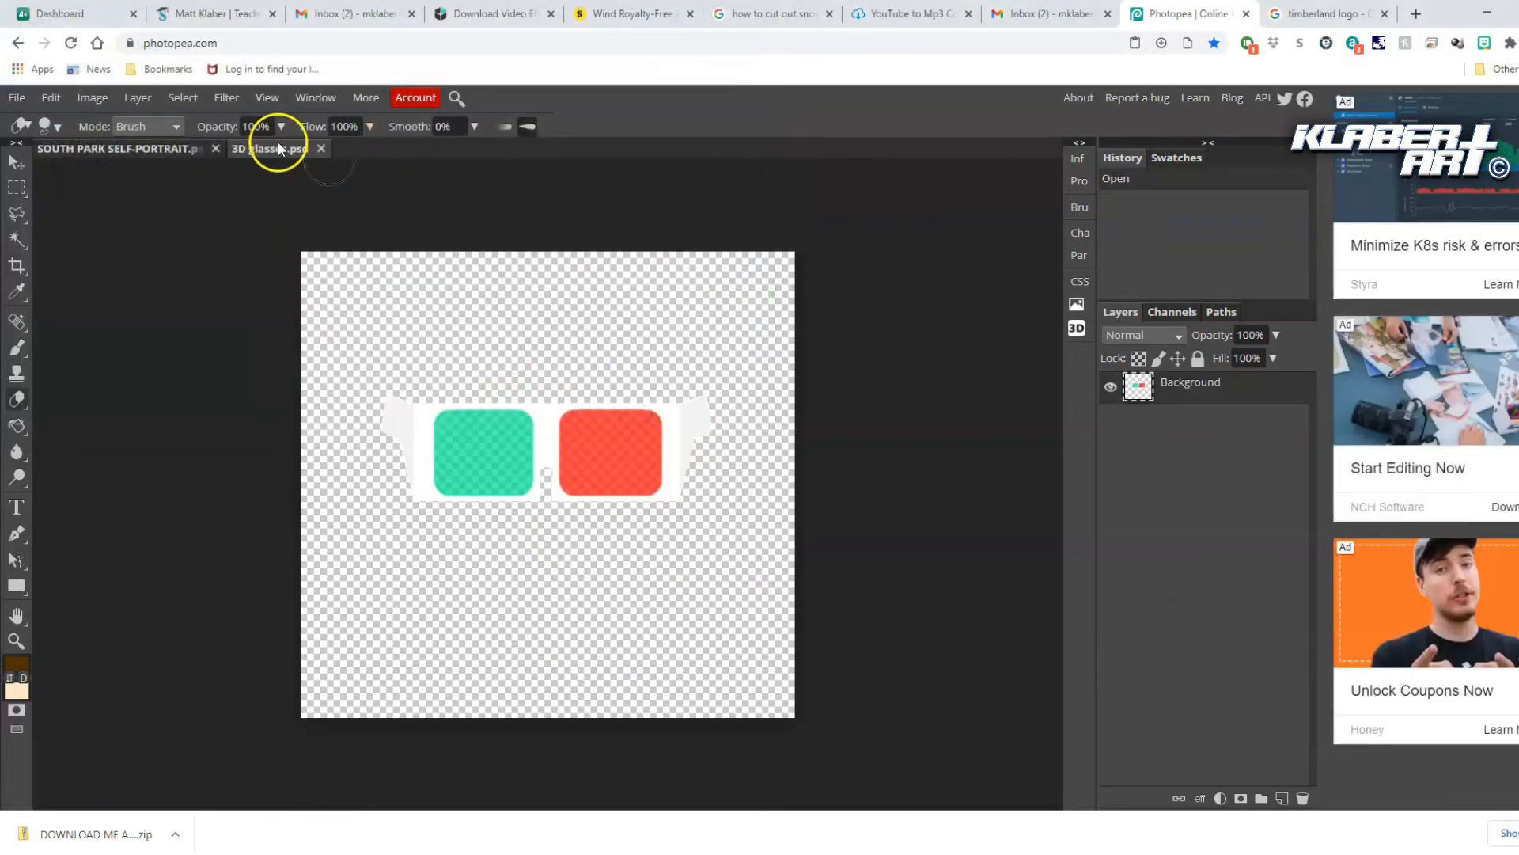
Copy the 3D glasses layer into the self-portrait document and close the 3D glasses document
left_click_drag(1140, 386, 139, 153)
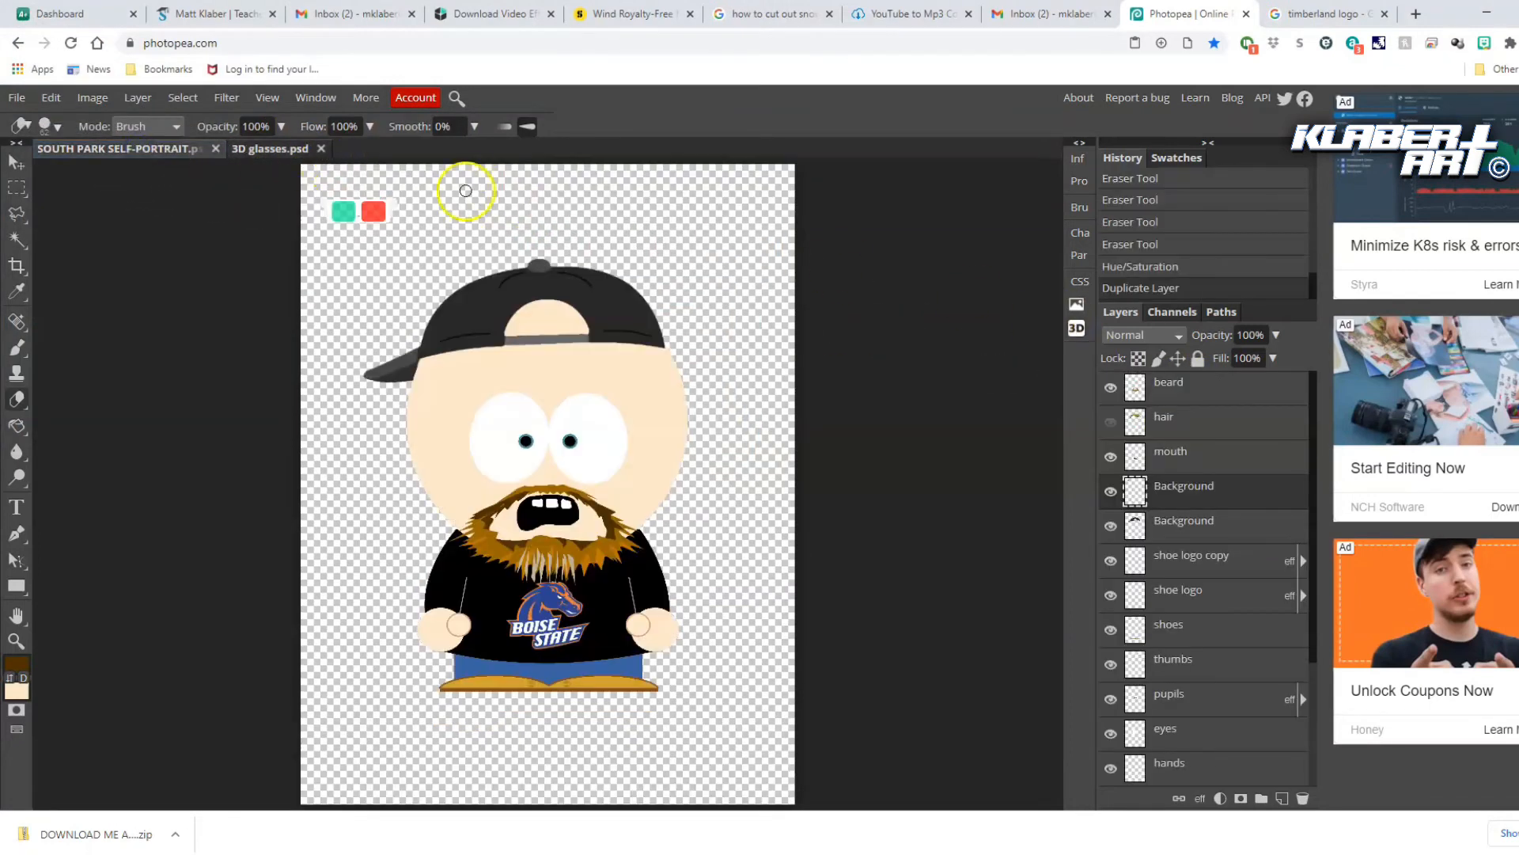
left_click(282, 150)
left_click(321, 149)
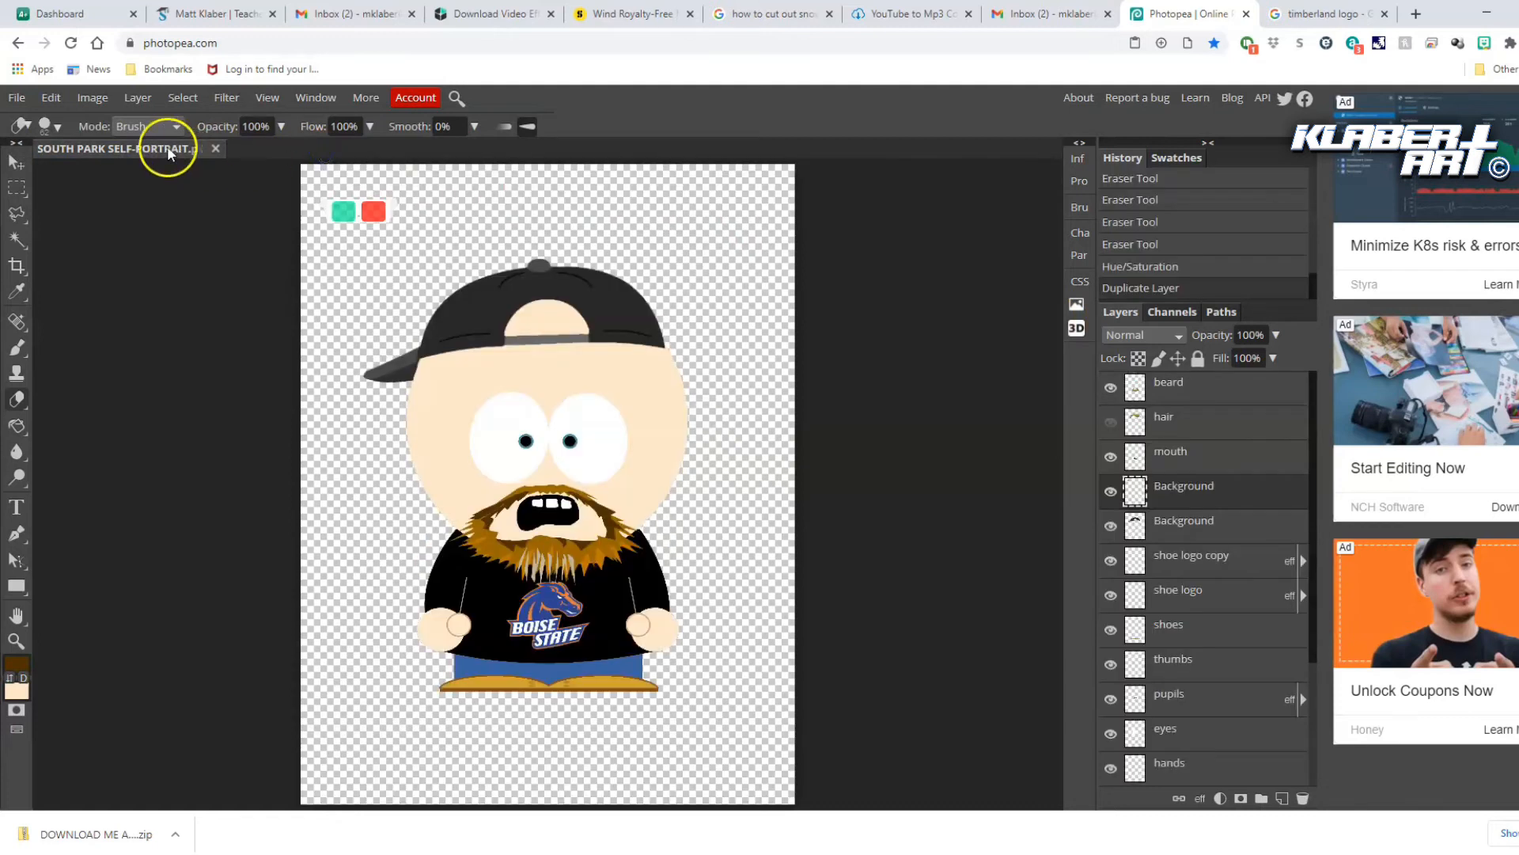
Scale the 3D glasses to about 344% width and 257% height with Free Transform and place them over the eyes
left_click(52, 99)
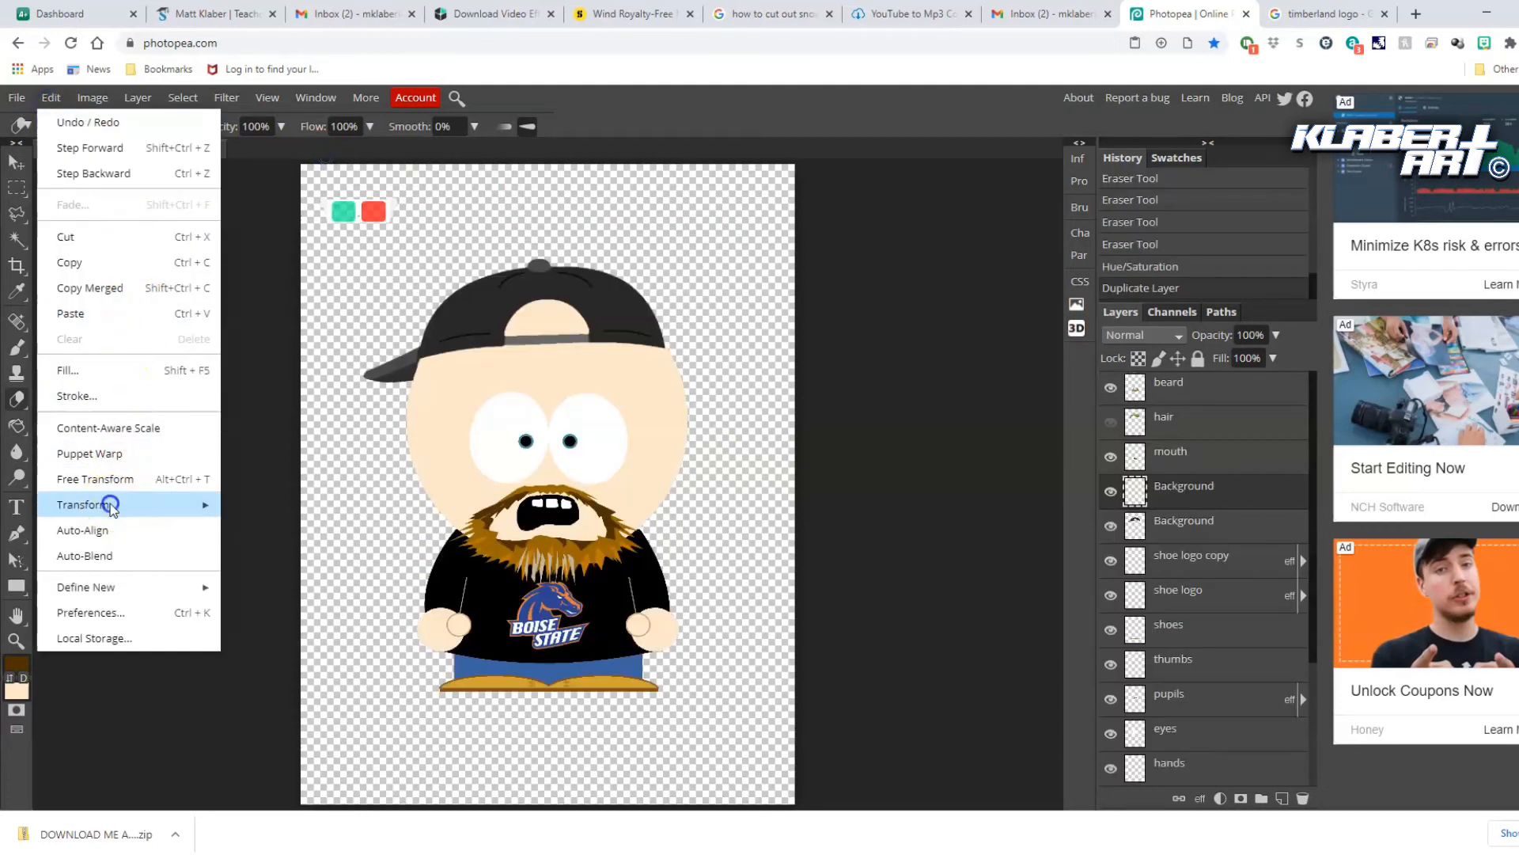
left_click(158, 479)
left_click_drag(374, 215, 770, 387)
left_click_drag(695, 431, 606, 448)
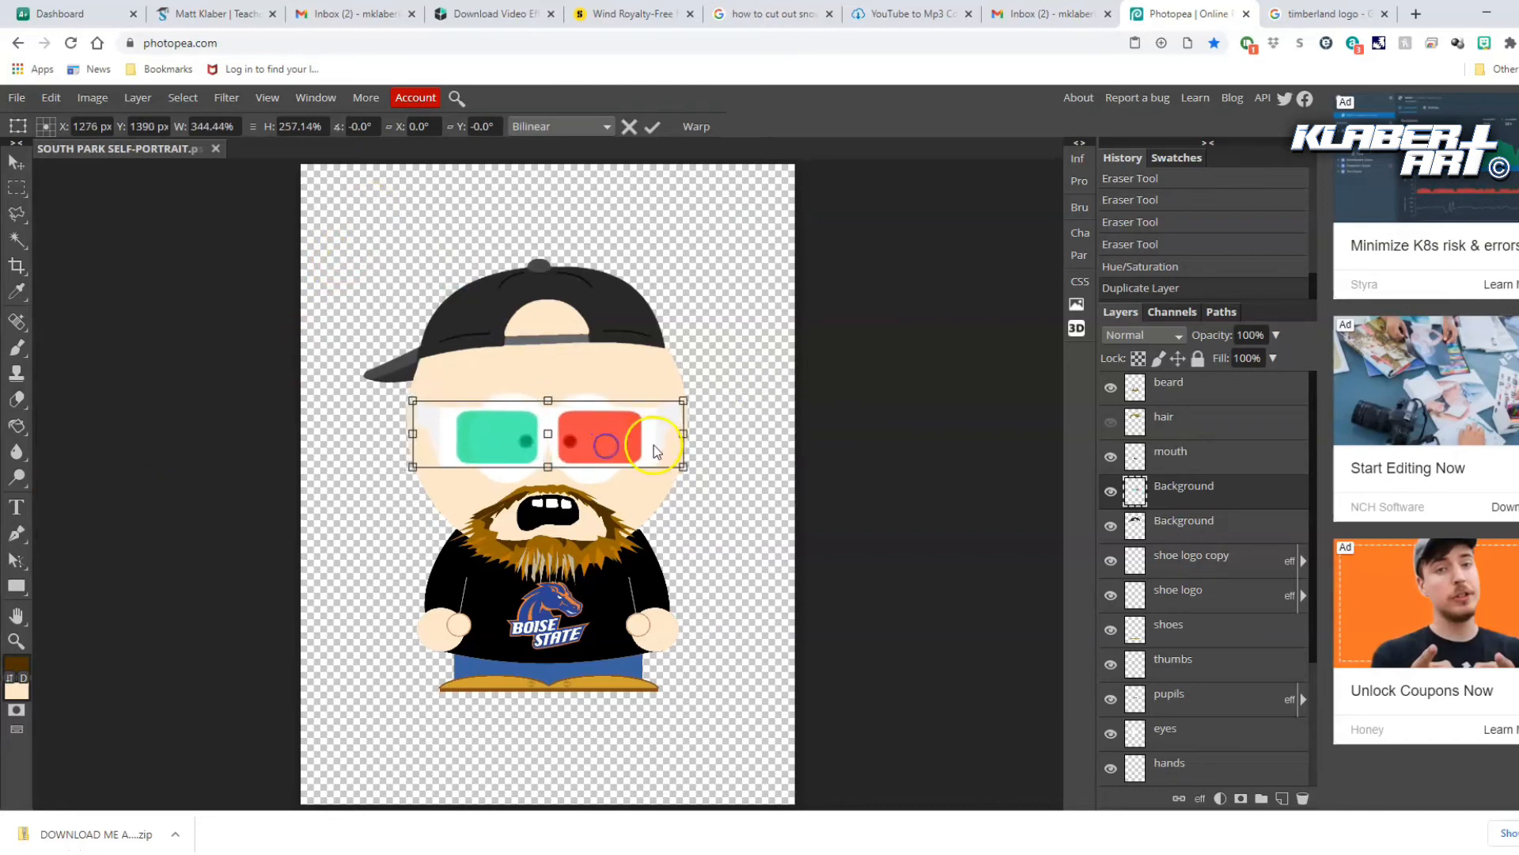
key("Return")
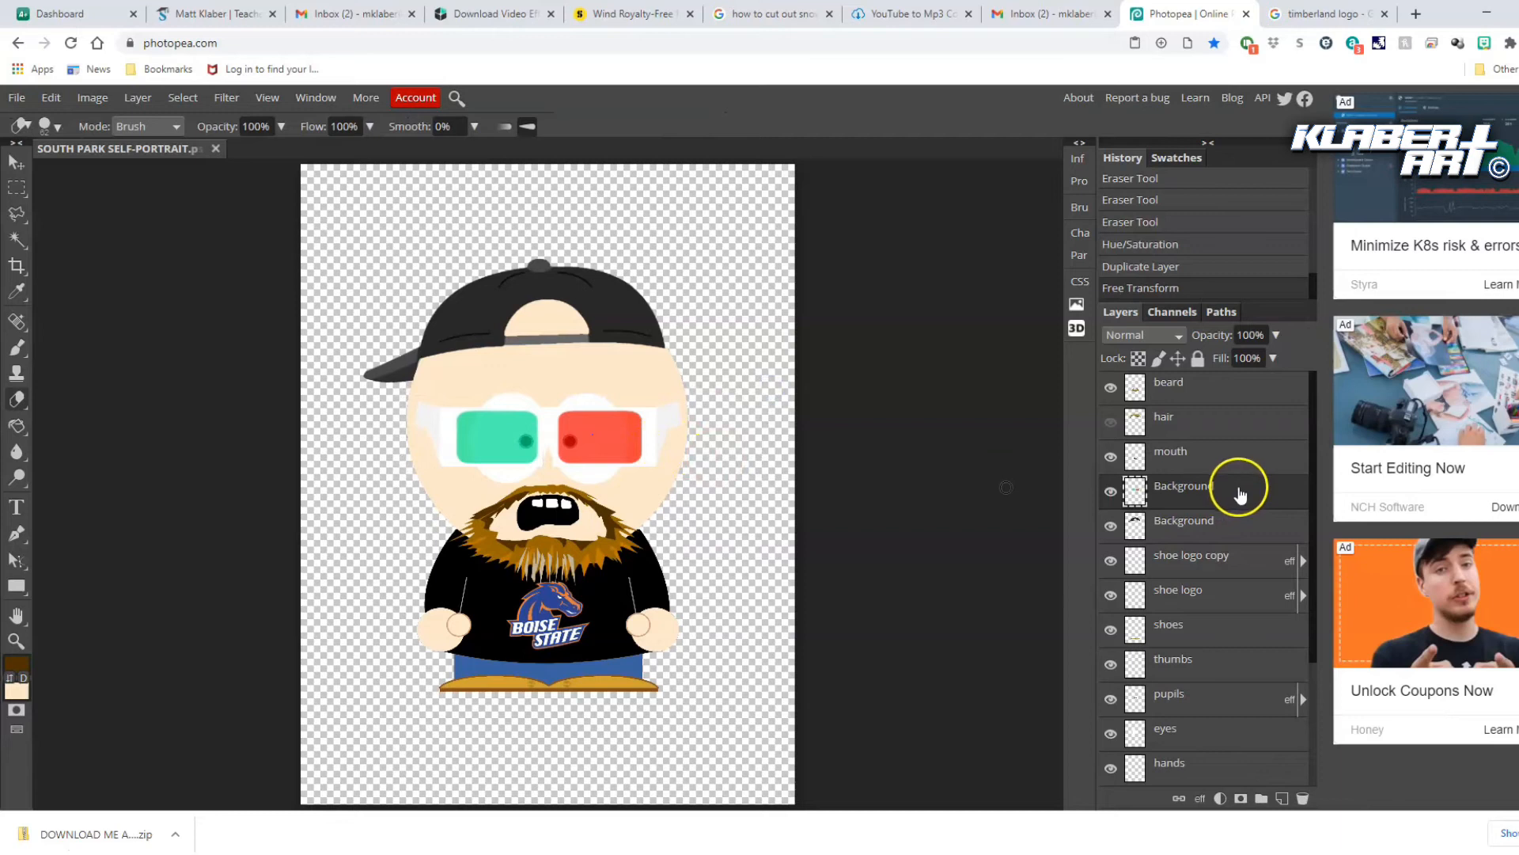
Add a drop shadow to the 3D glasses layer with a distance of 5 px and a size of 27 px
double_click(1240, 492)
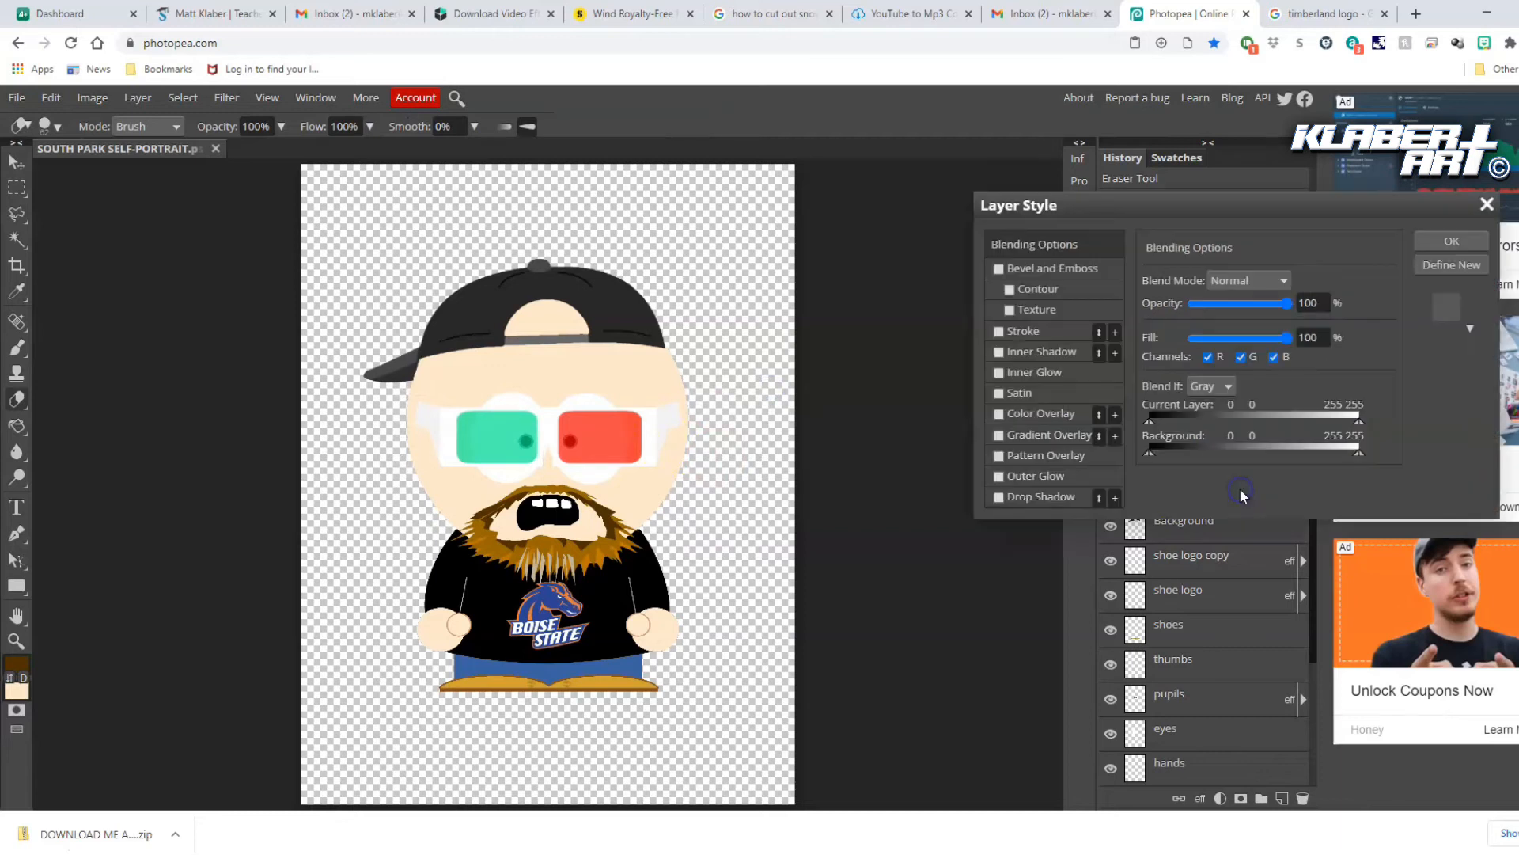
left_click(1063, 498)
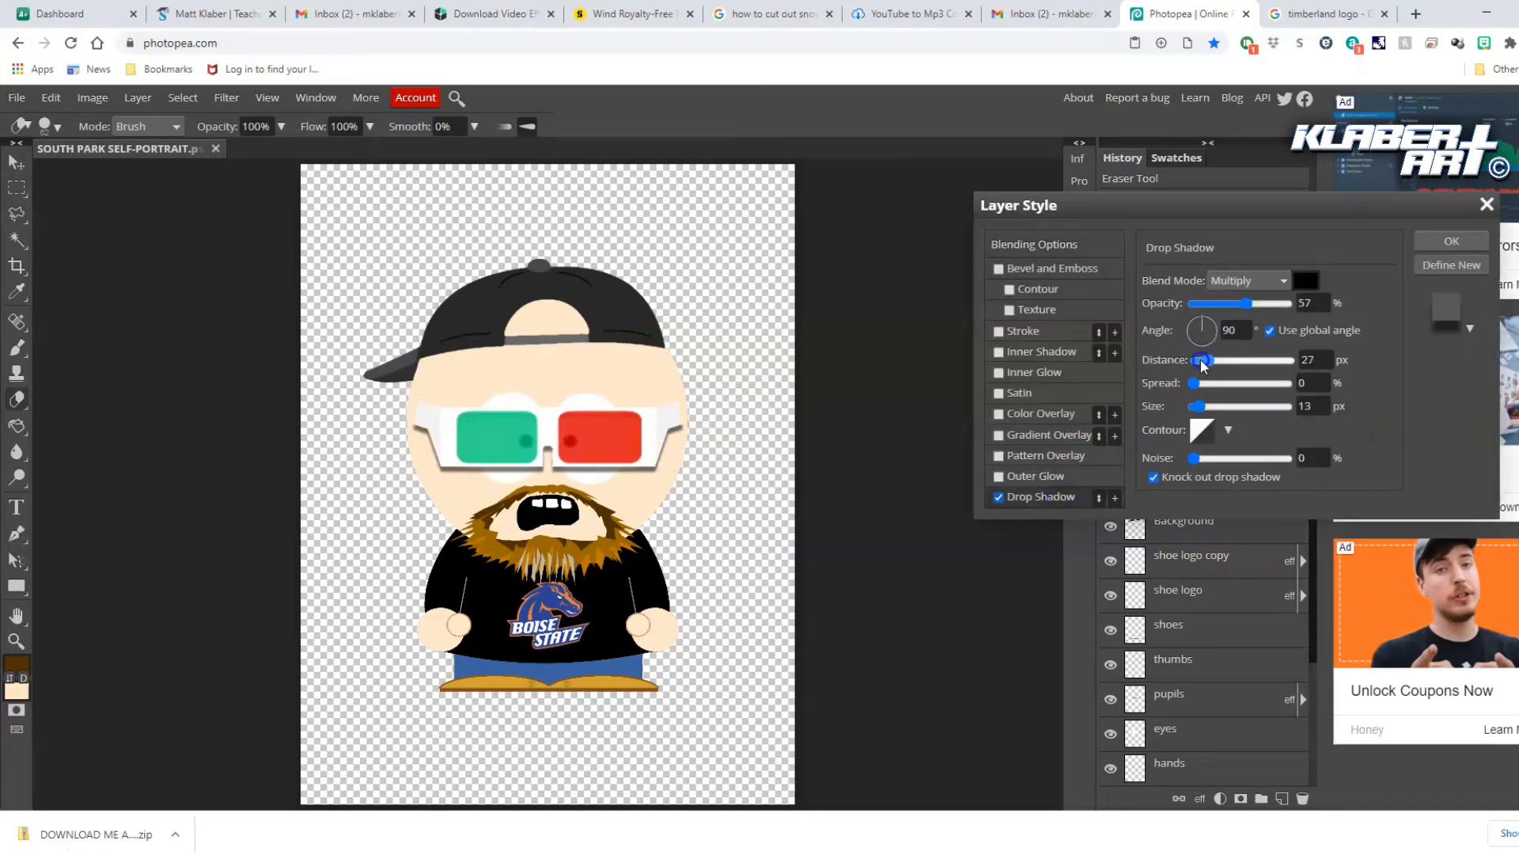
left_click_drag(1202, 361, 1208, 408)
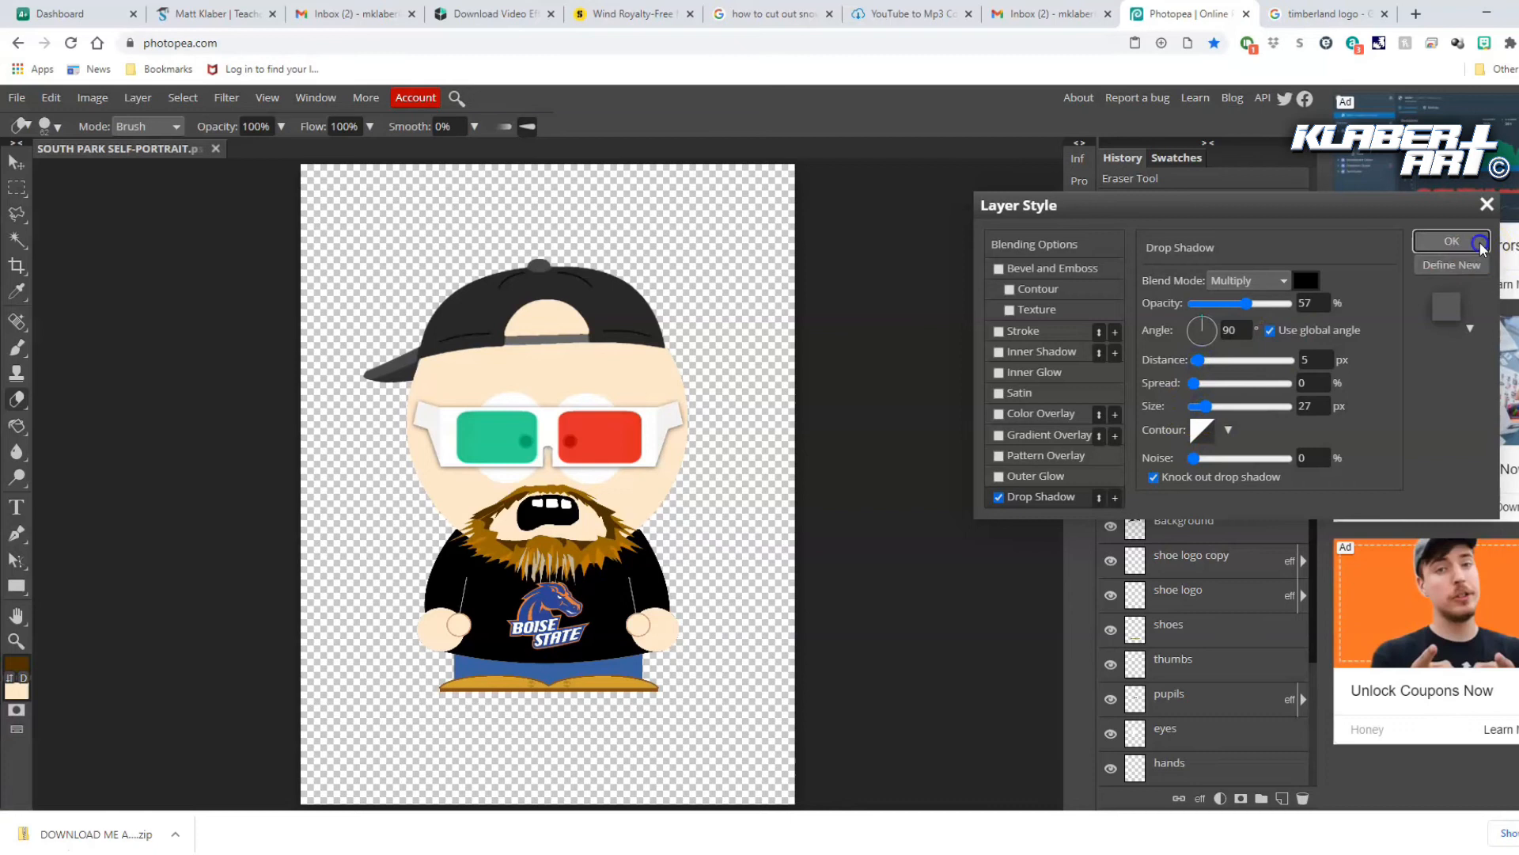
left_click(1451, 240)
Rename the 3D glasses layer as glasses and the cap layer as hat, and hide the glasses layer
double_click(1205, 487)
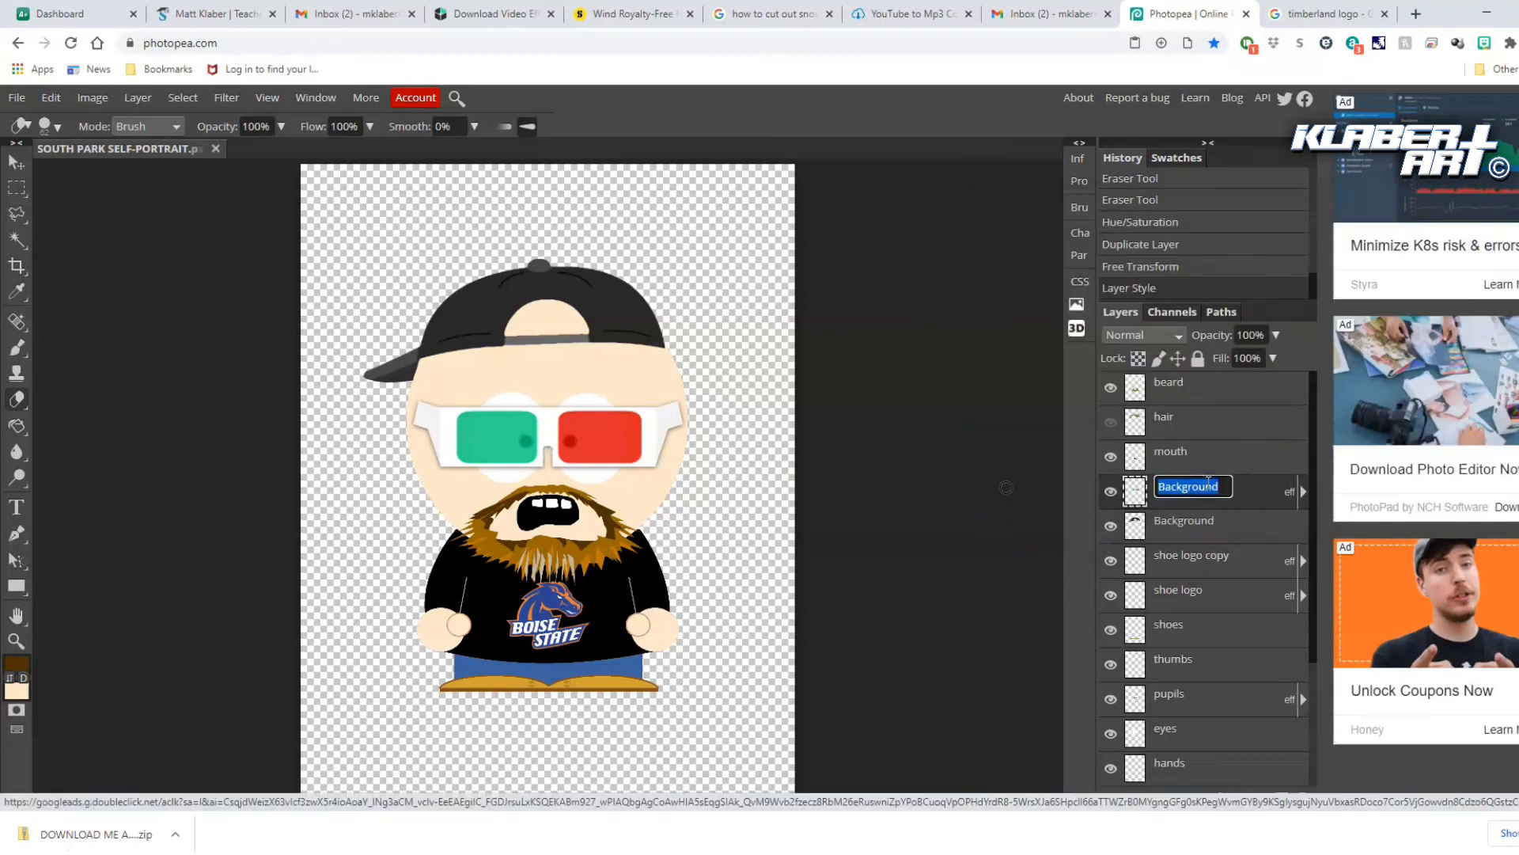
left_click(1256, 485)
left_click(1111, 526)
left_click(1111, 525)
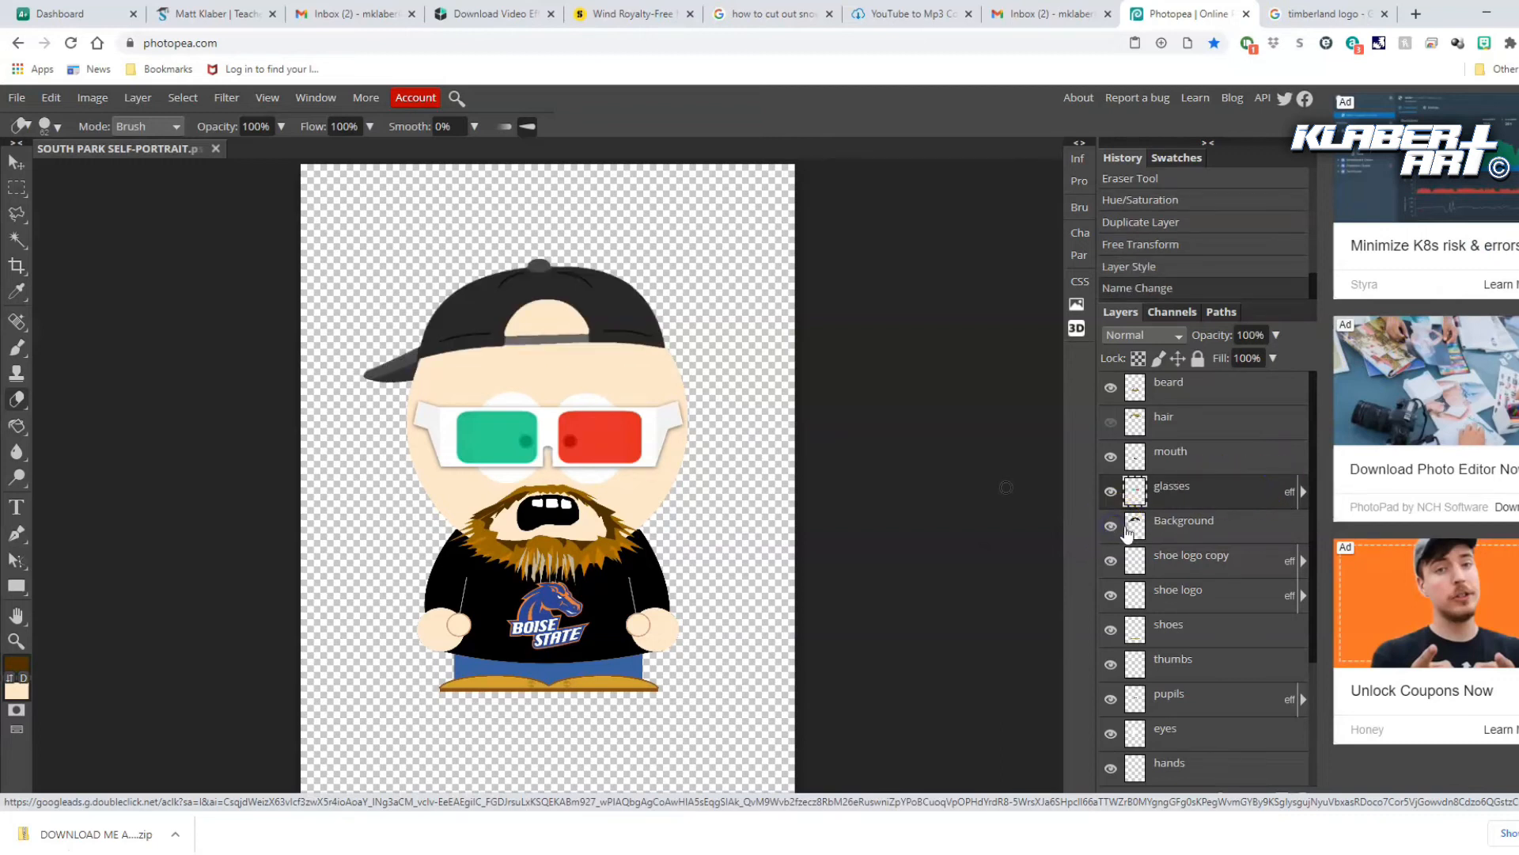
double_click(1185, 521)
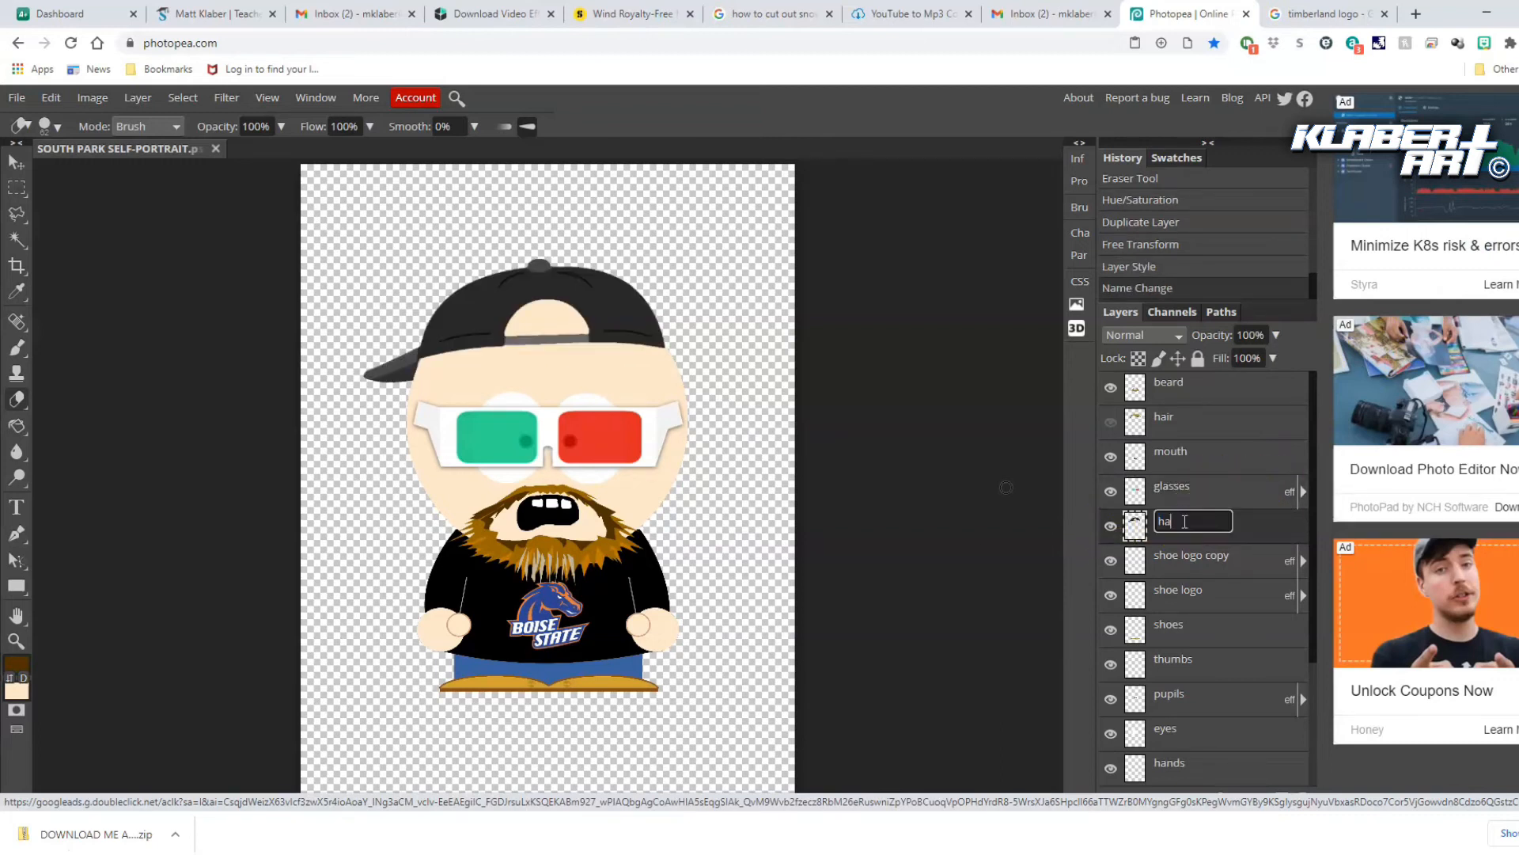
type("hat")
left_click(1272, 532)
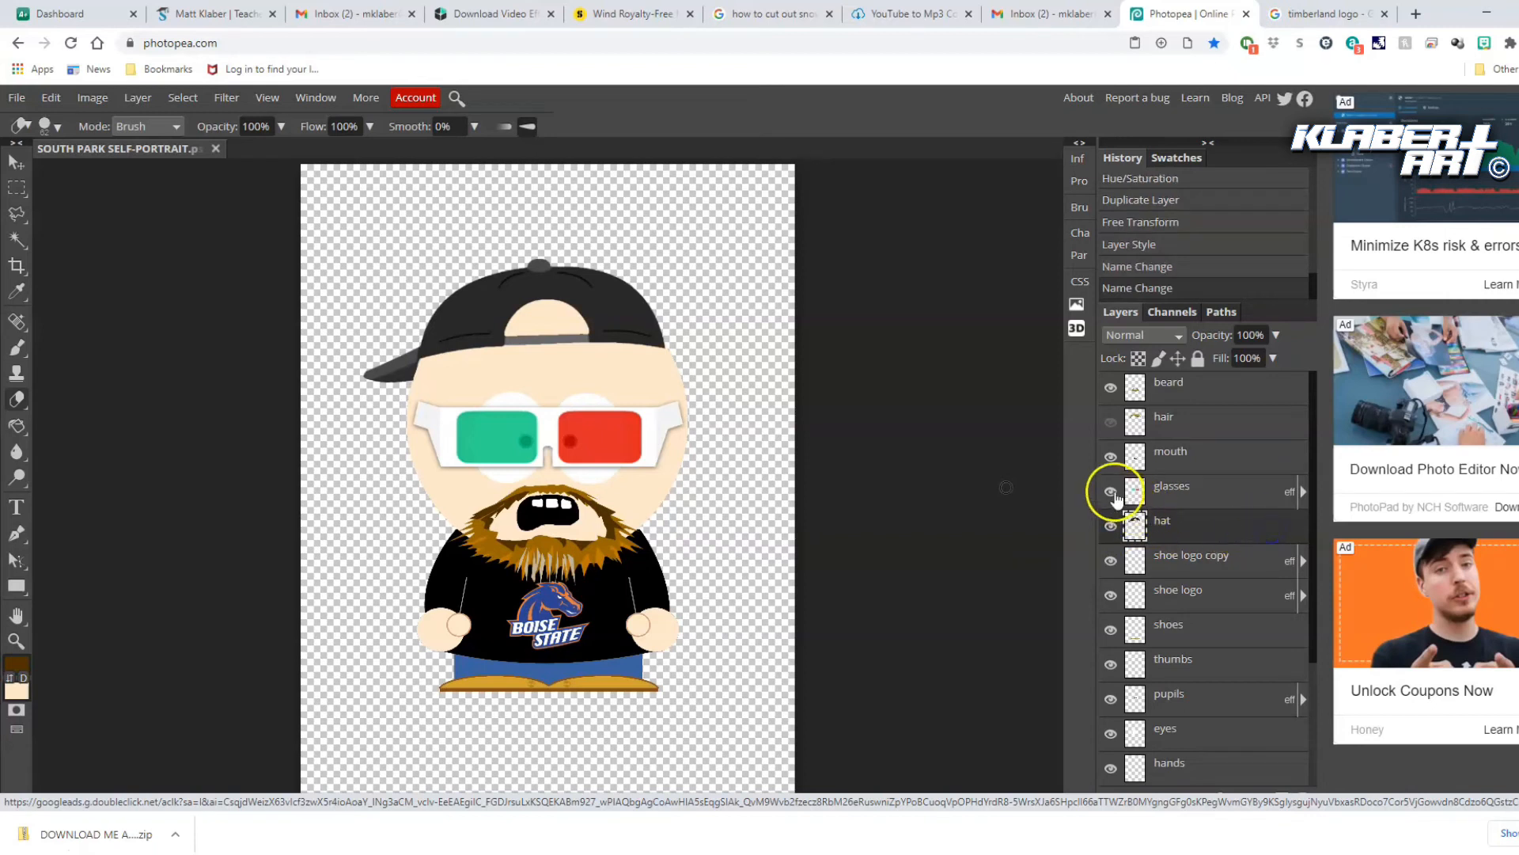
left_click(1111, 491)
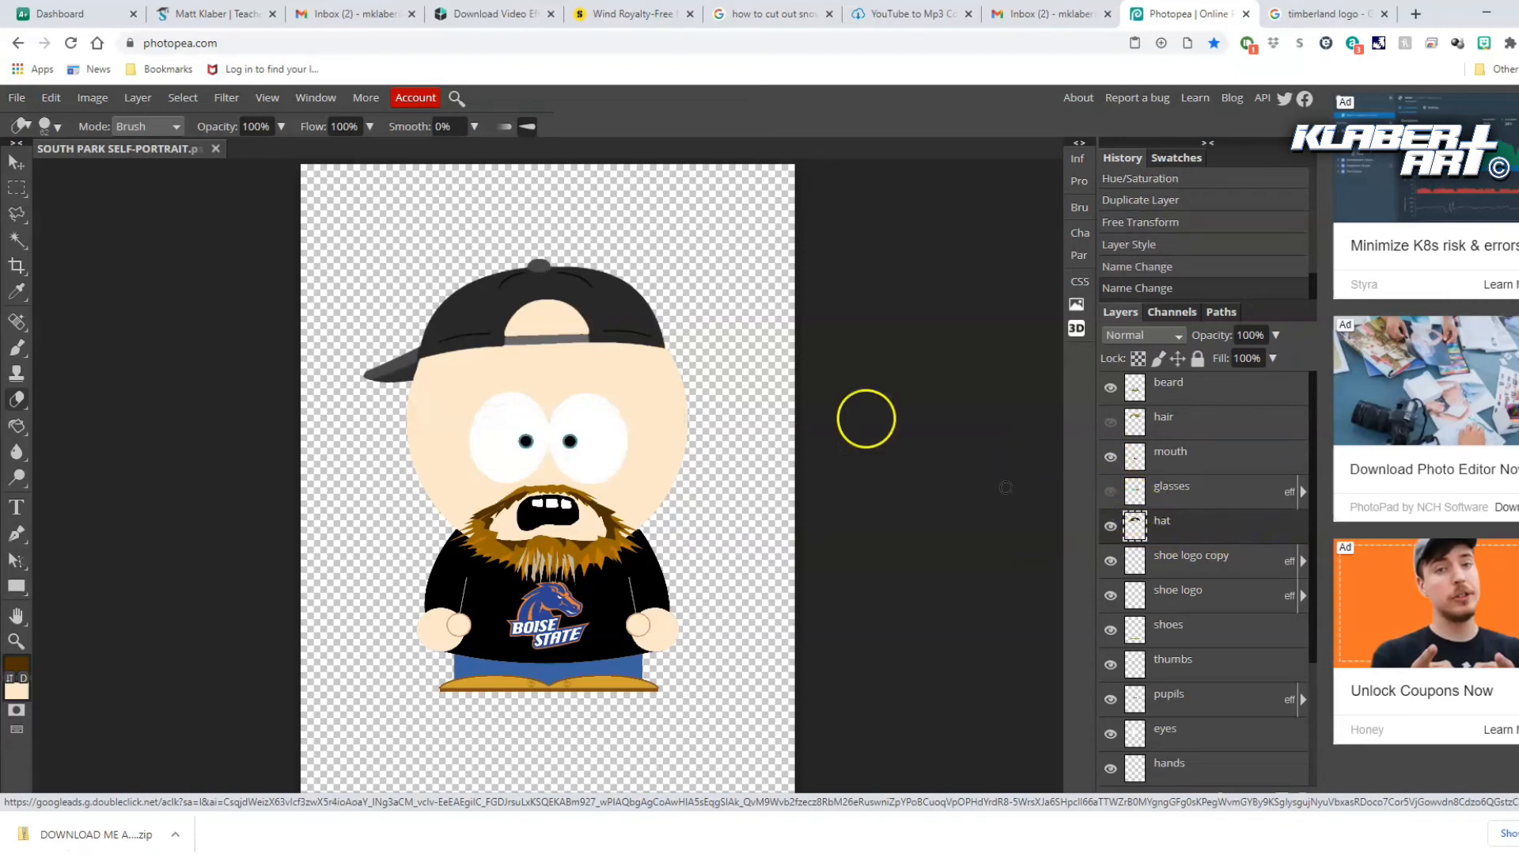
Browse the Jewelry and sports accessory folders for items that could be added to the character
left_click(17, 98)
left_click(44, 144)
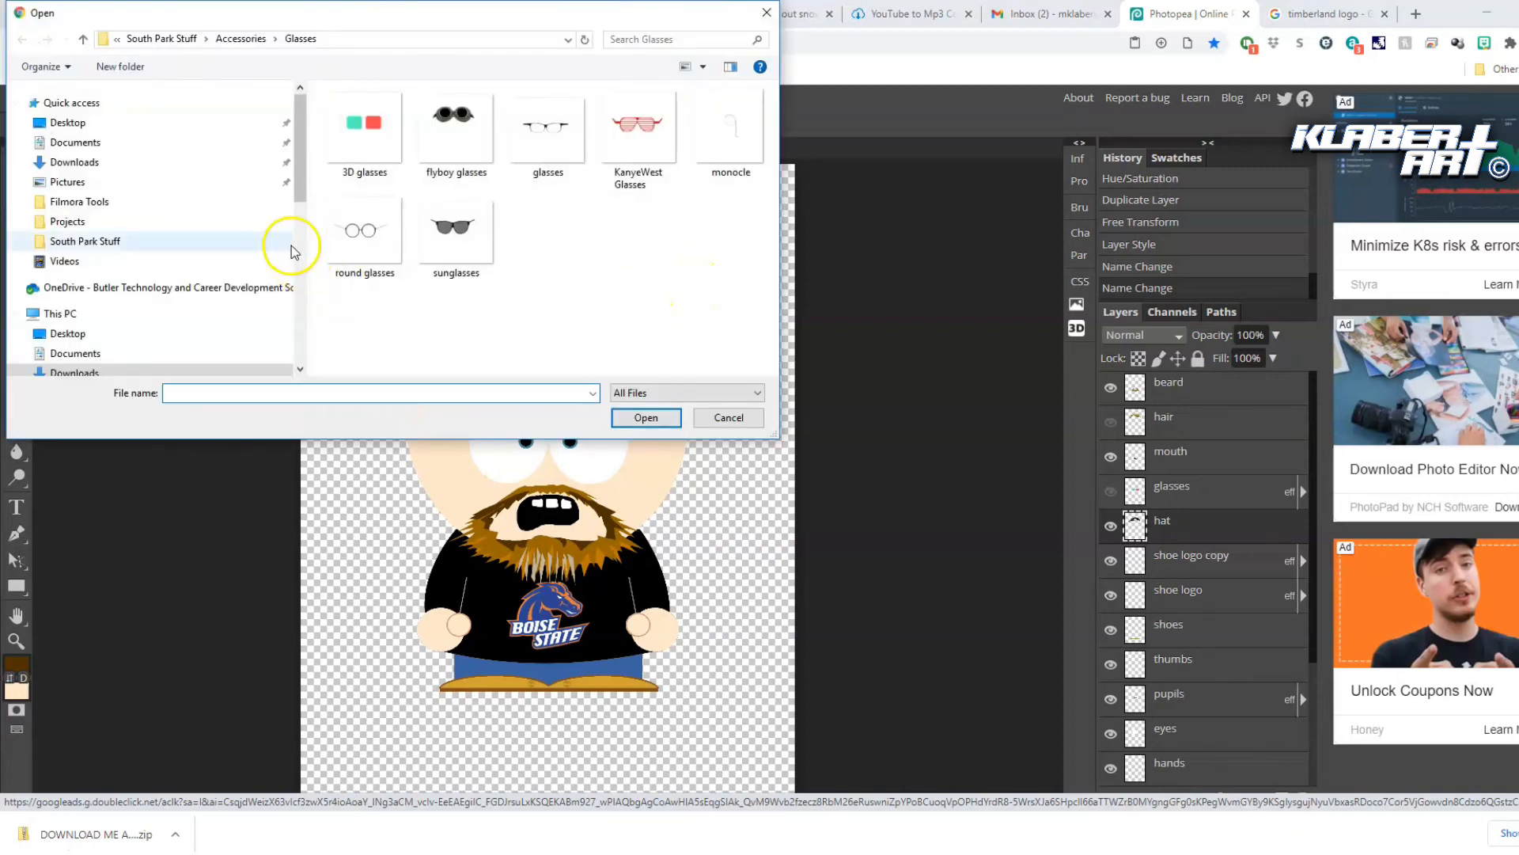
left_click(240, 38)
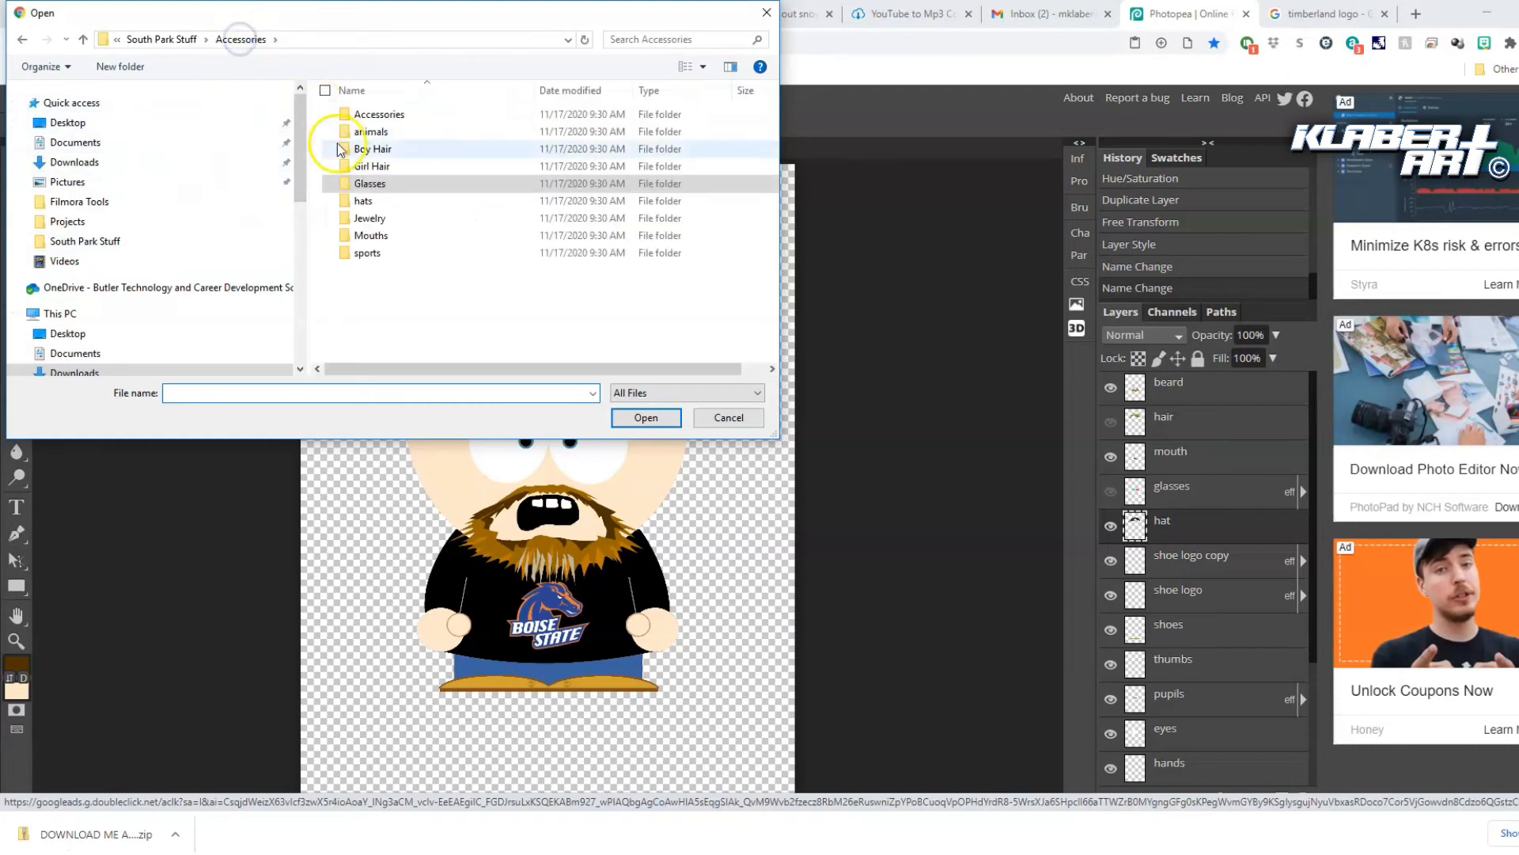
left_click(366, 217)
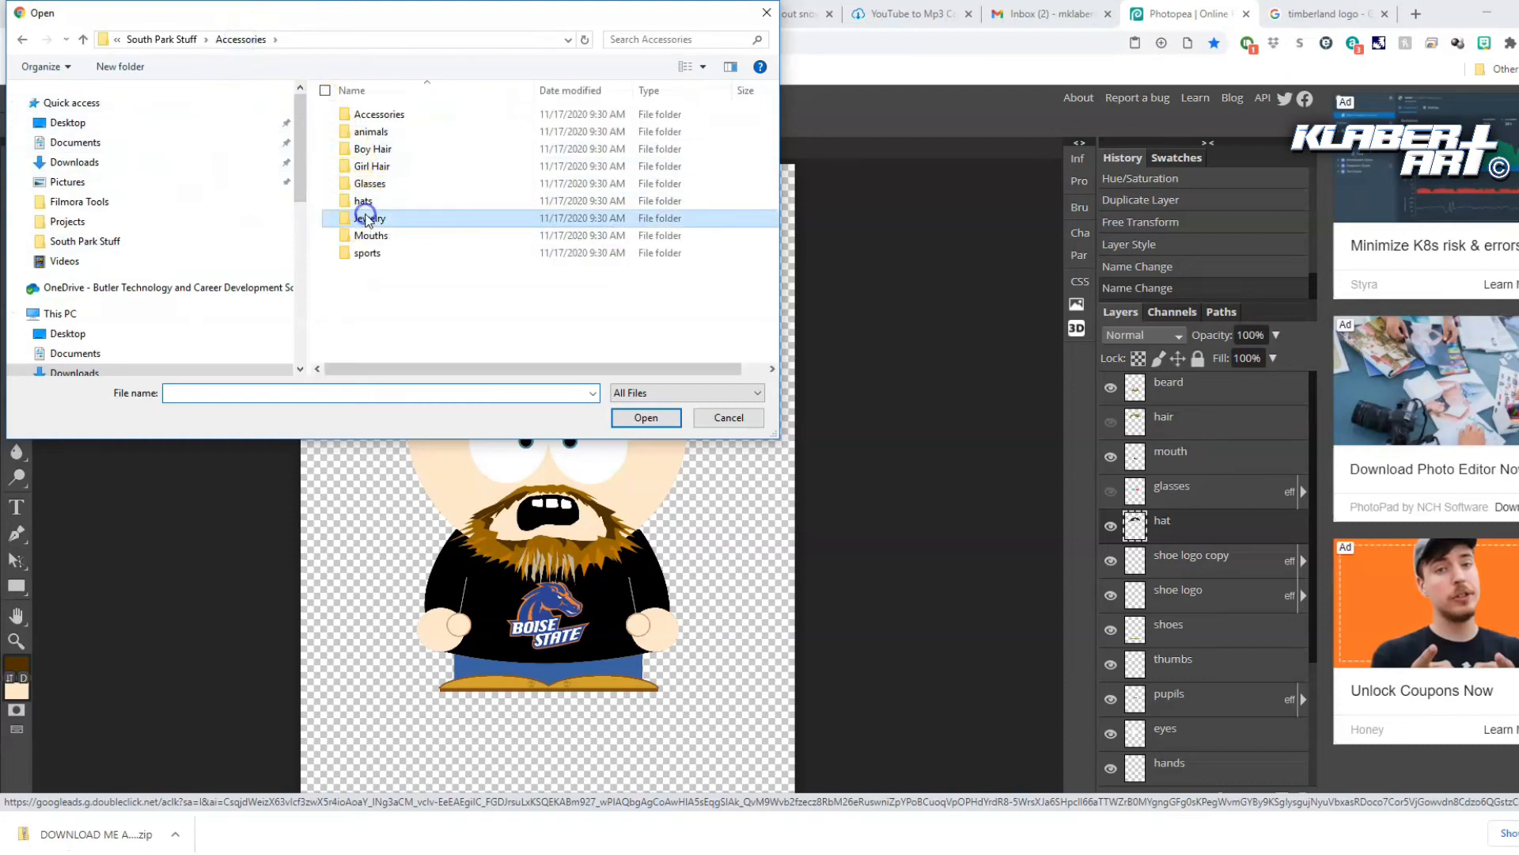
double_click(366, 218)
left_click(368, 221)
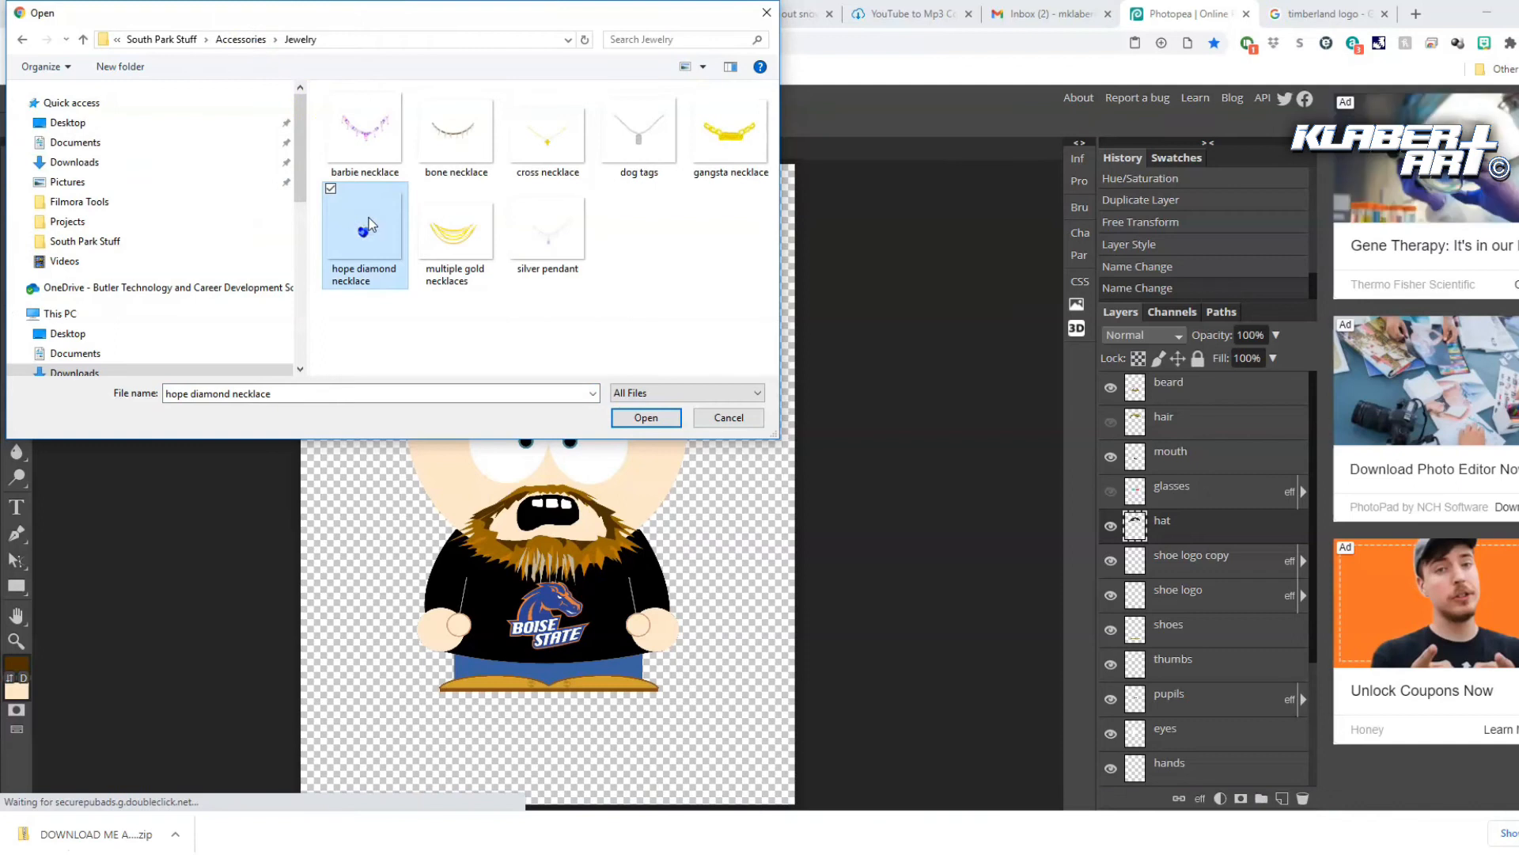
left_click(236, 38)
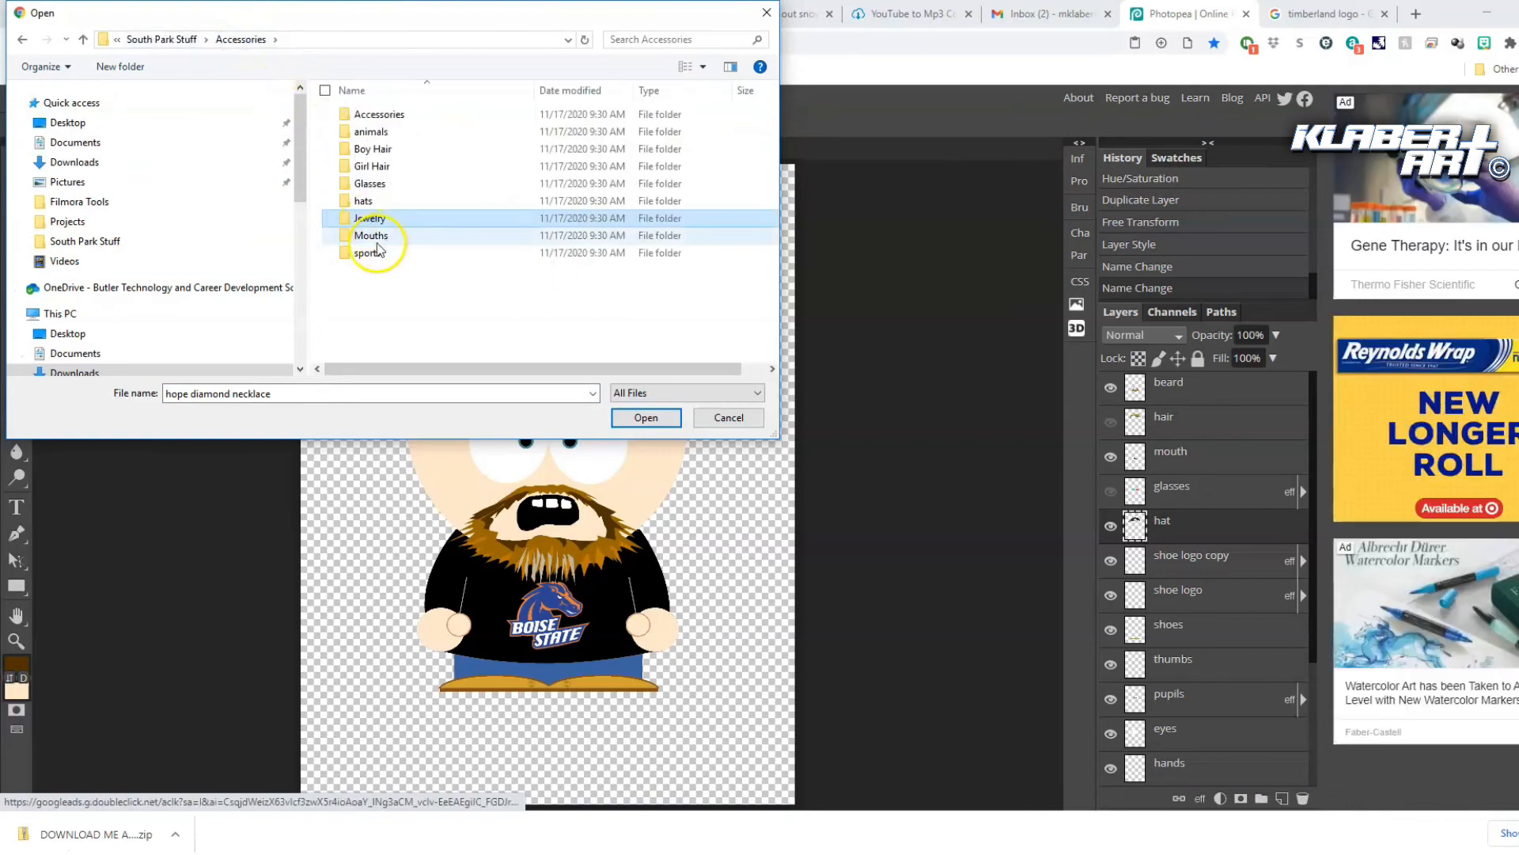
double_click(372, 252)
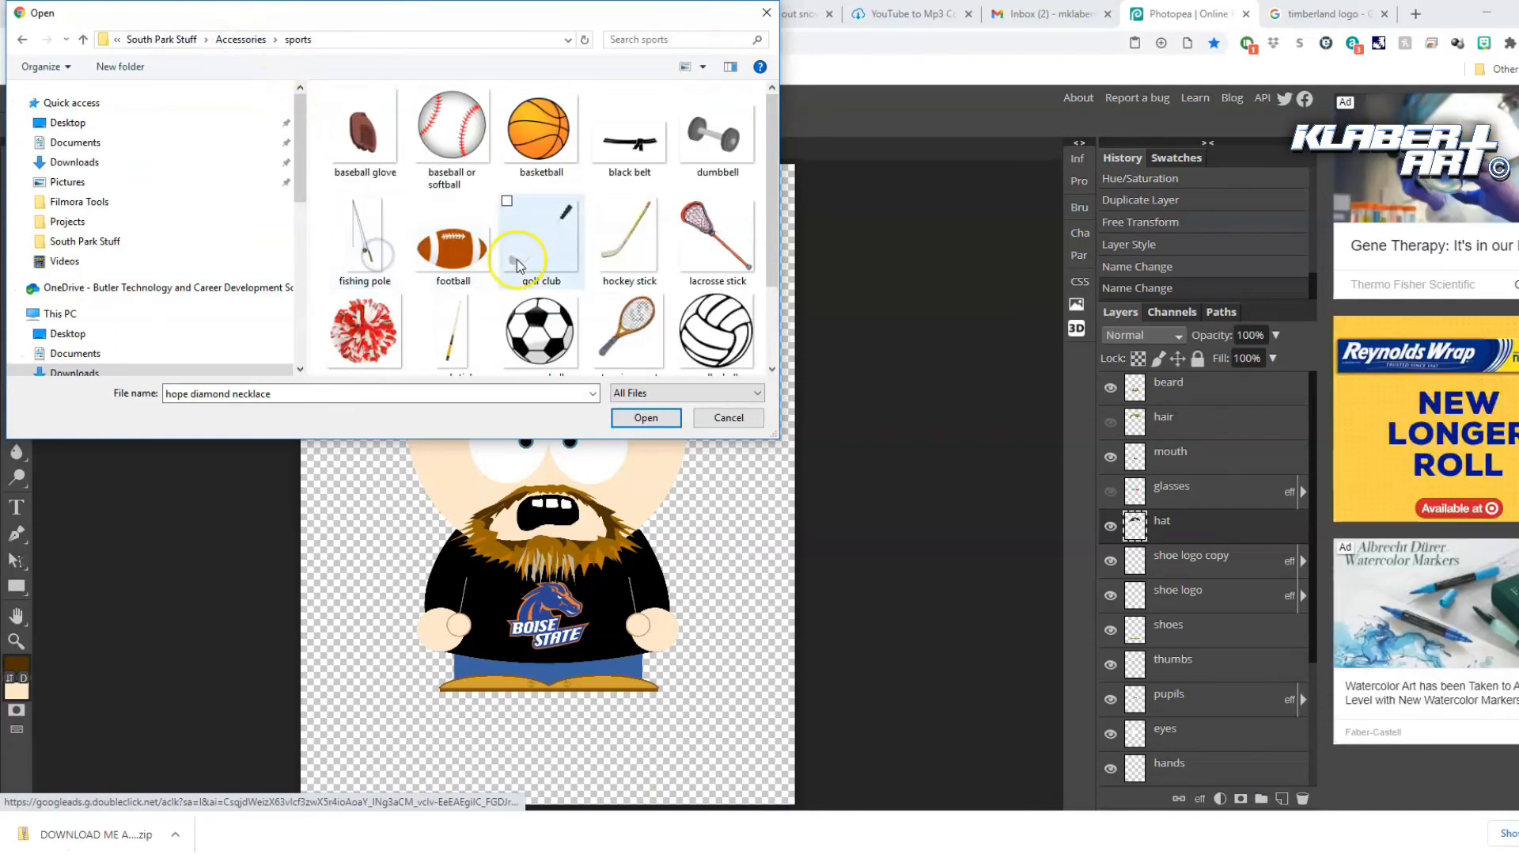
scroll(554, 261, "down", 3)
scroll(637, 265, "up", 3)
scroll(637, 265, "down", 2)
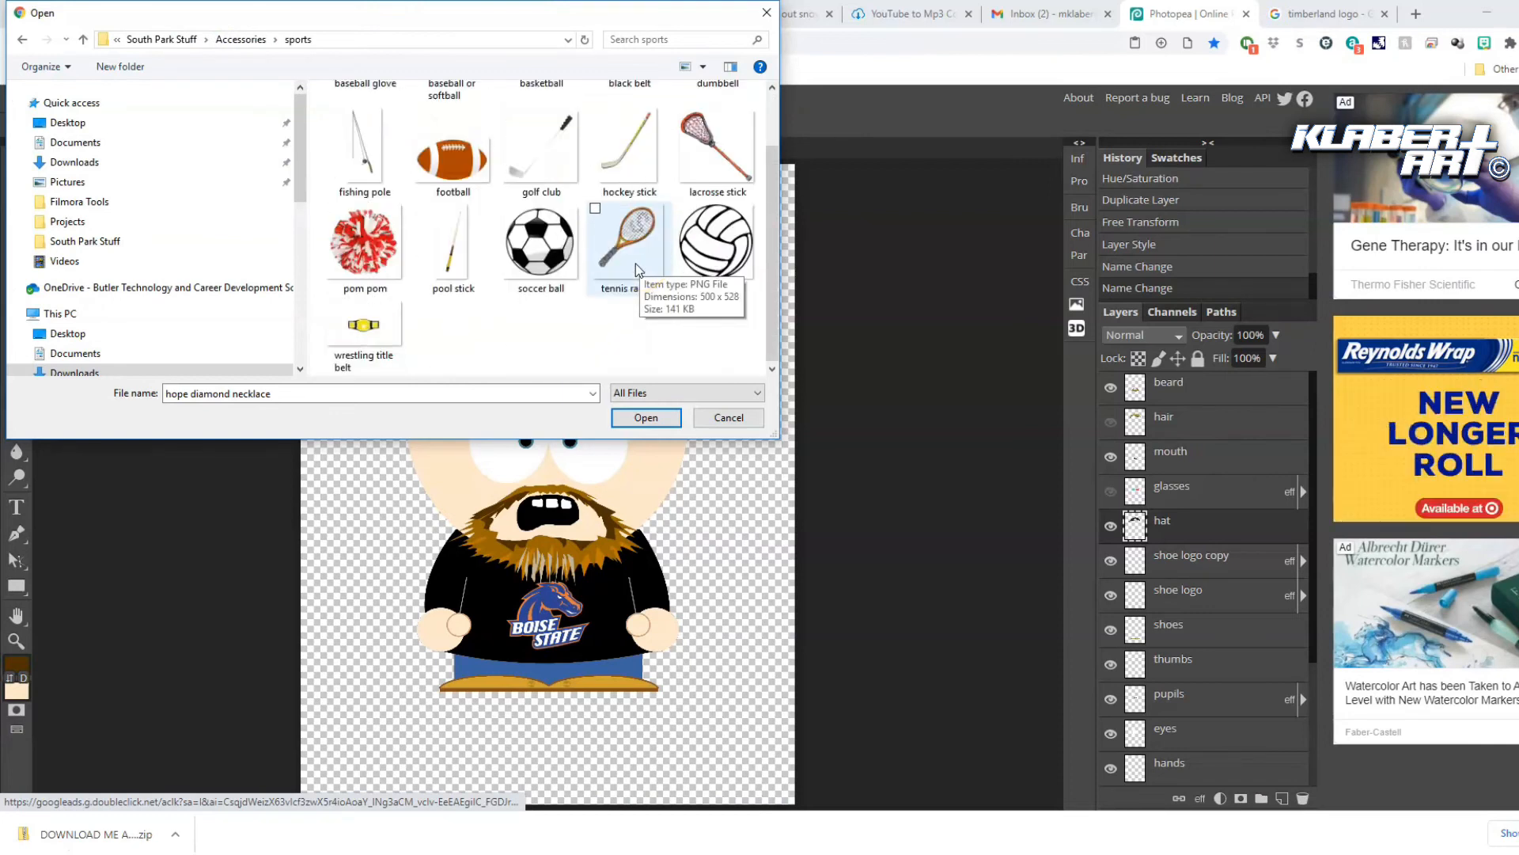
left_click(241, 39)
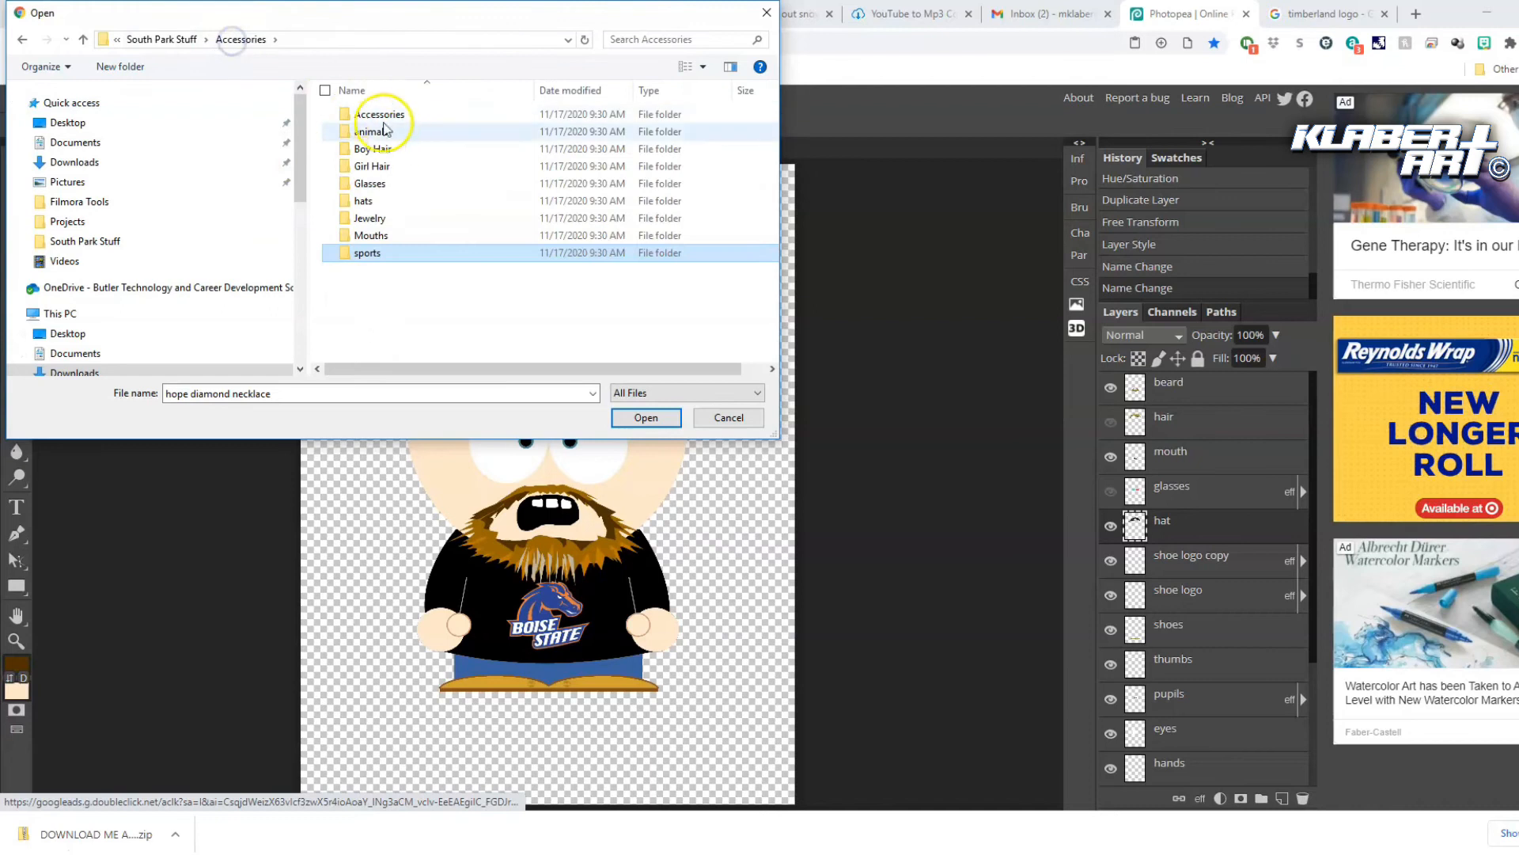
Open the pencil image from the nested Accessories folder and copy its layer into the self-portrait document
left_click(380, 114)
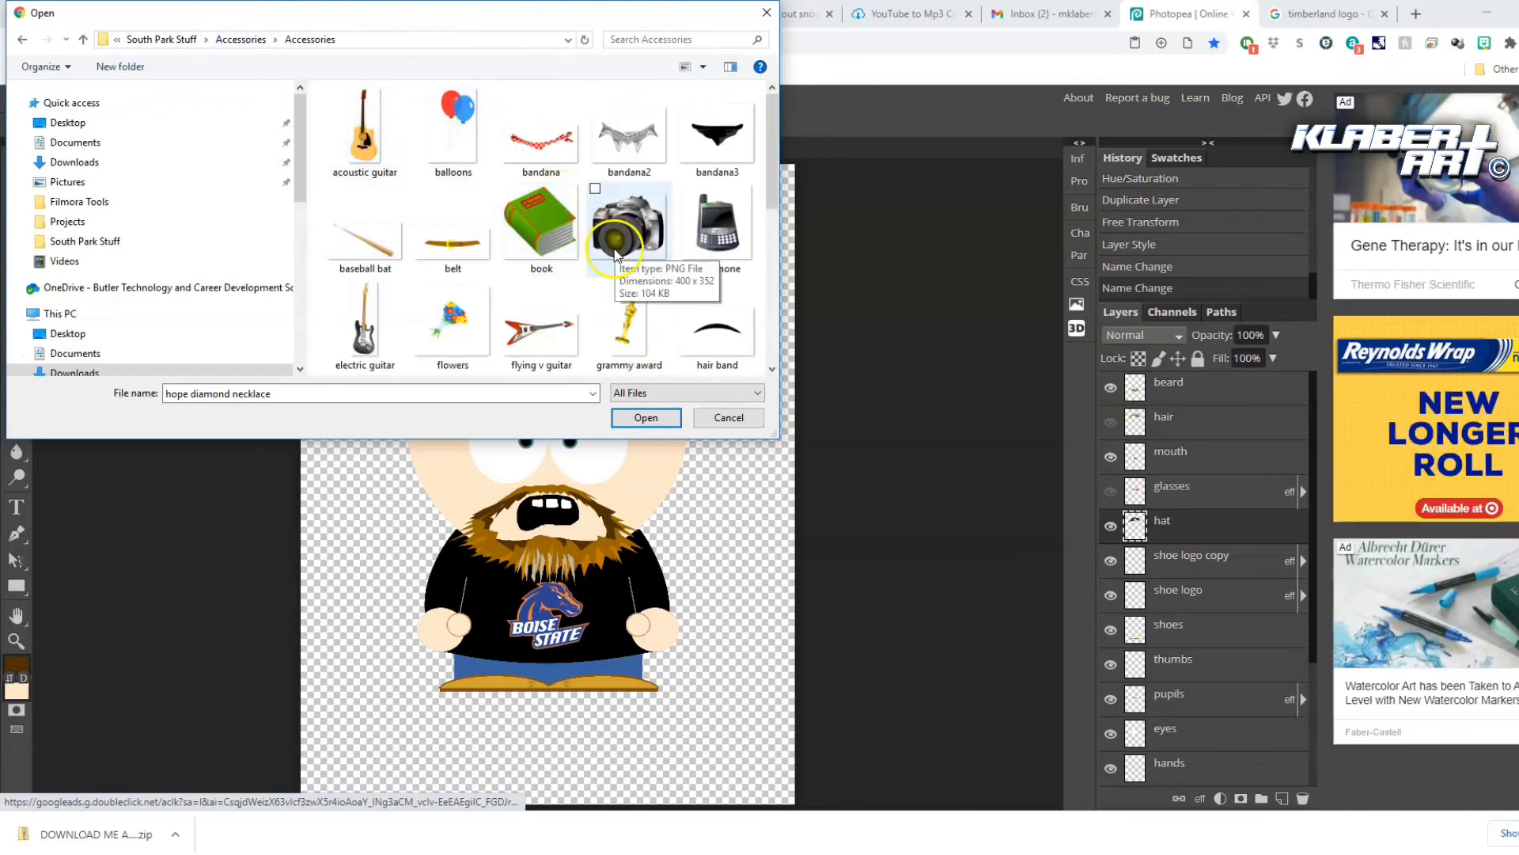
scroll(698, 297, "down", 2)
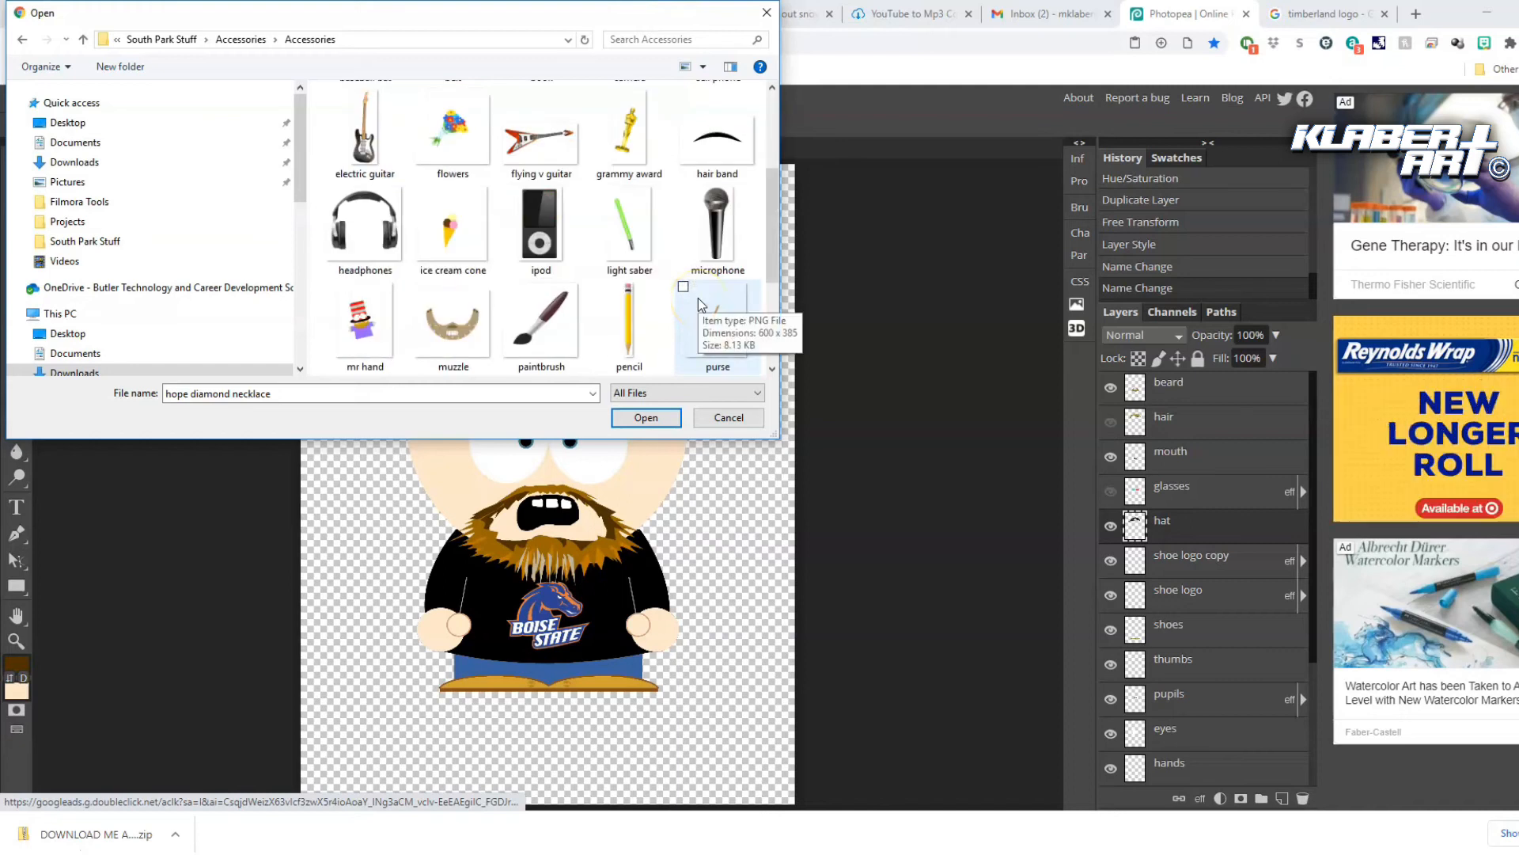
left_click(370, 133)
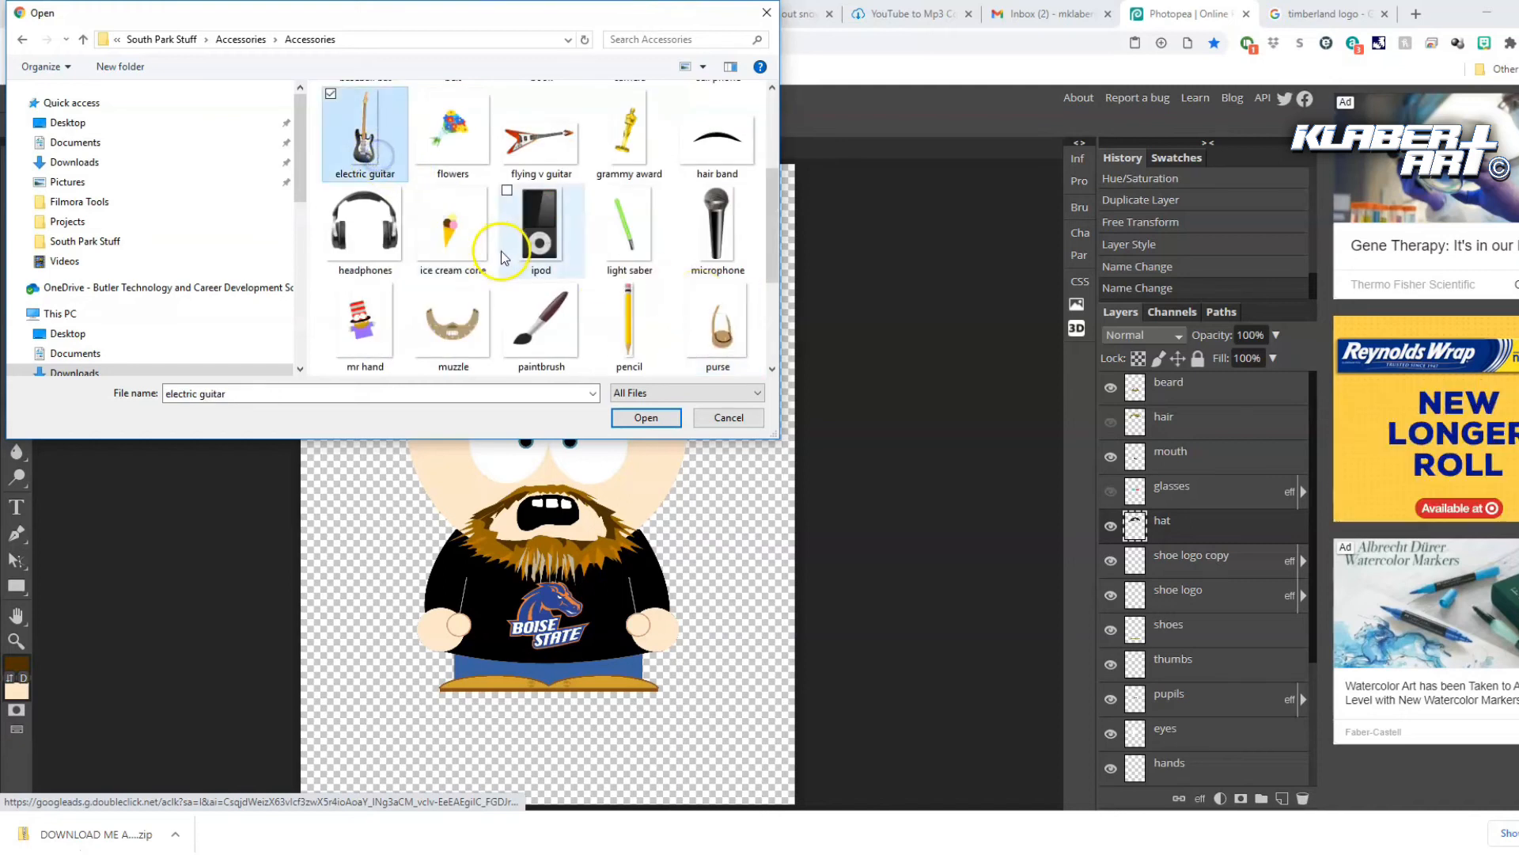
left_click(542, 318)
left_click(625, 329)
left_click(664, 419)
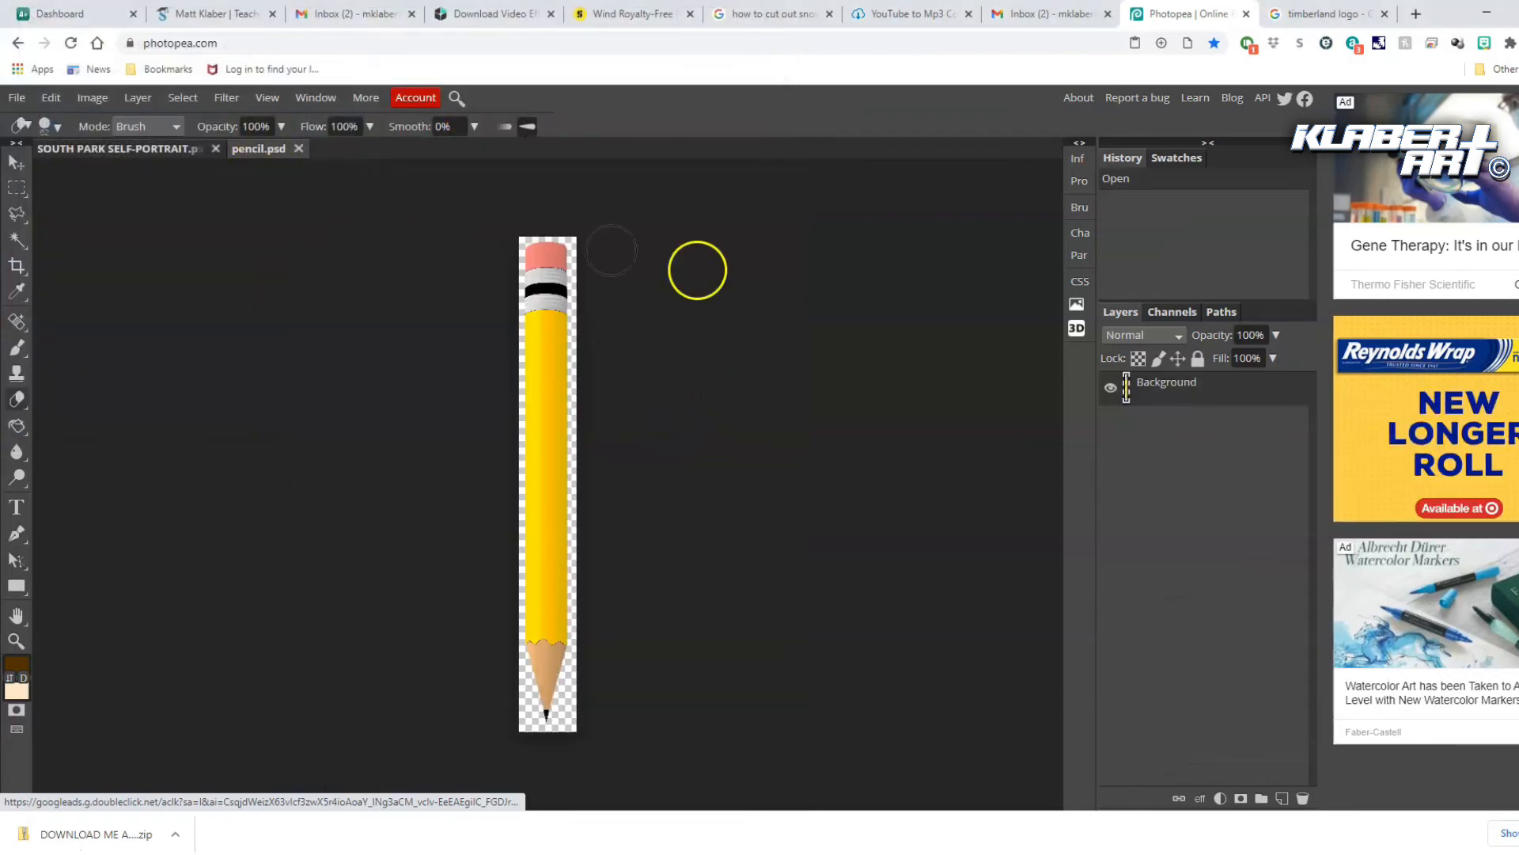
mouse_move(1203, 390)
left_mouse_down()
mouse_move(254, 158)
mouse_move(139, 146)
left_mouse_up()
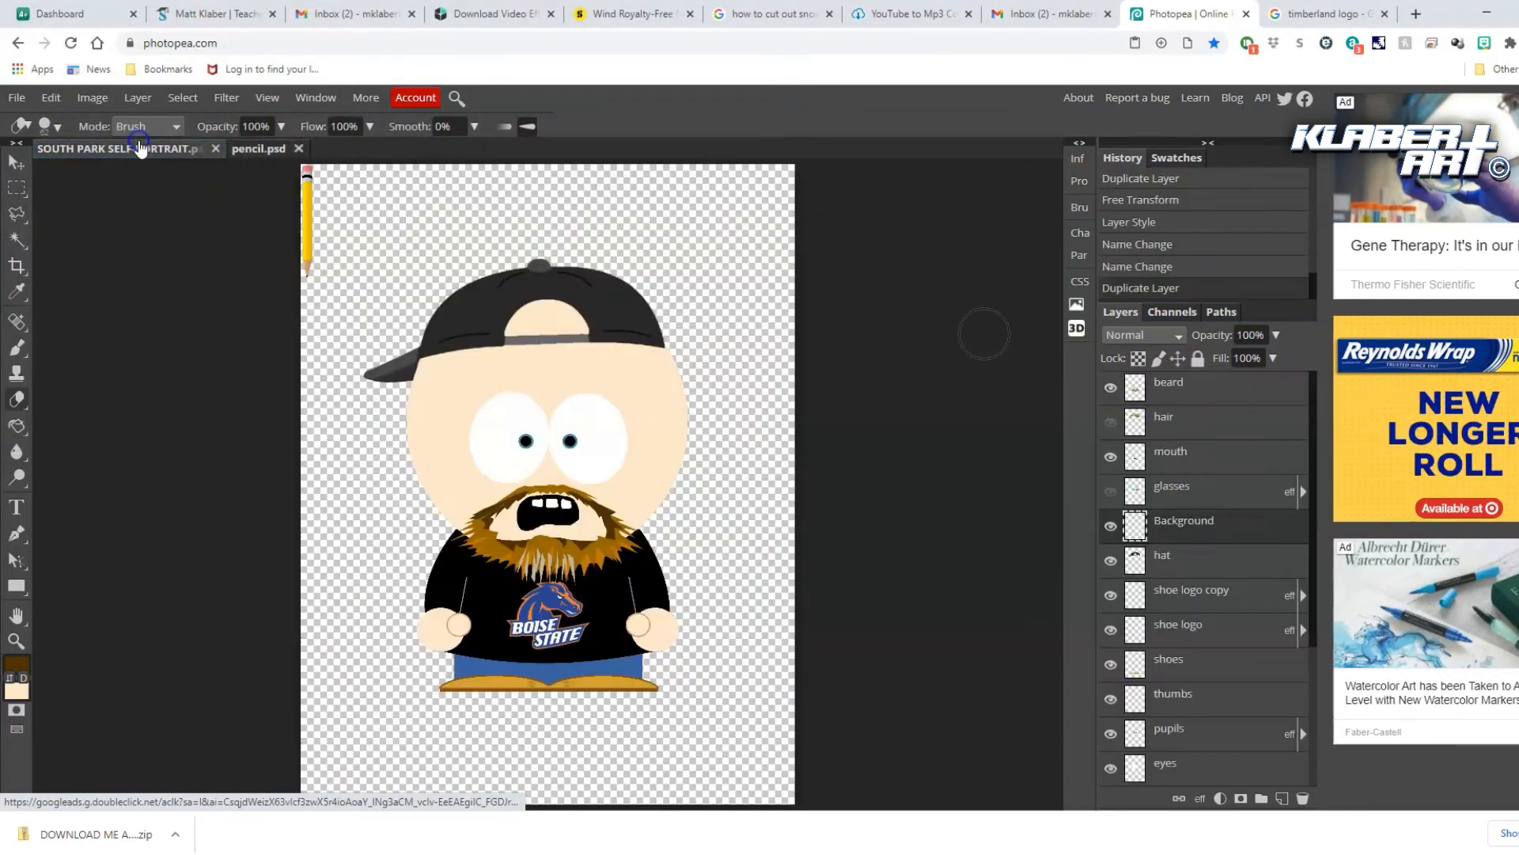
Rotate the pencil to about 151° with Free Transform and place it diagonally over the thumb beside the Boise State logo
left_click(49, 97)
left_click(121, 480)
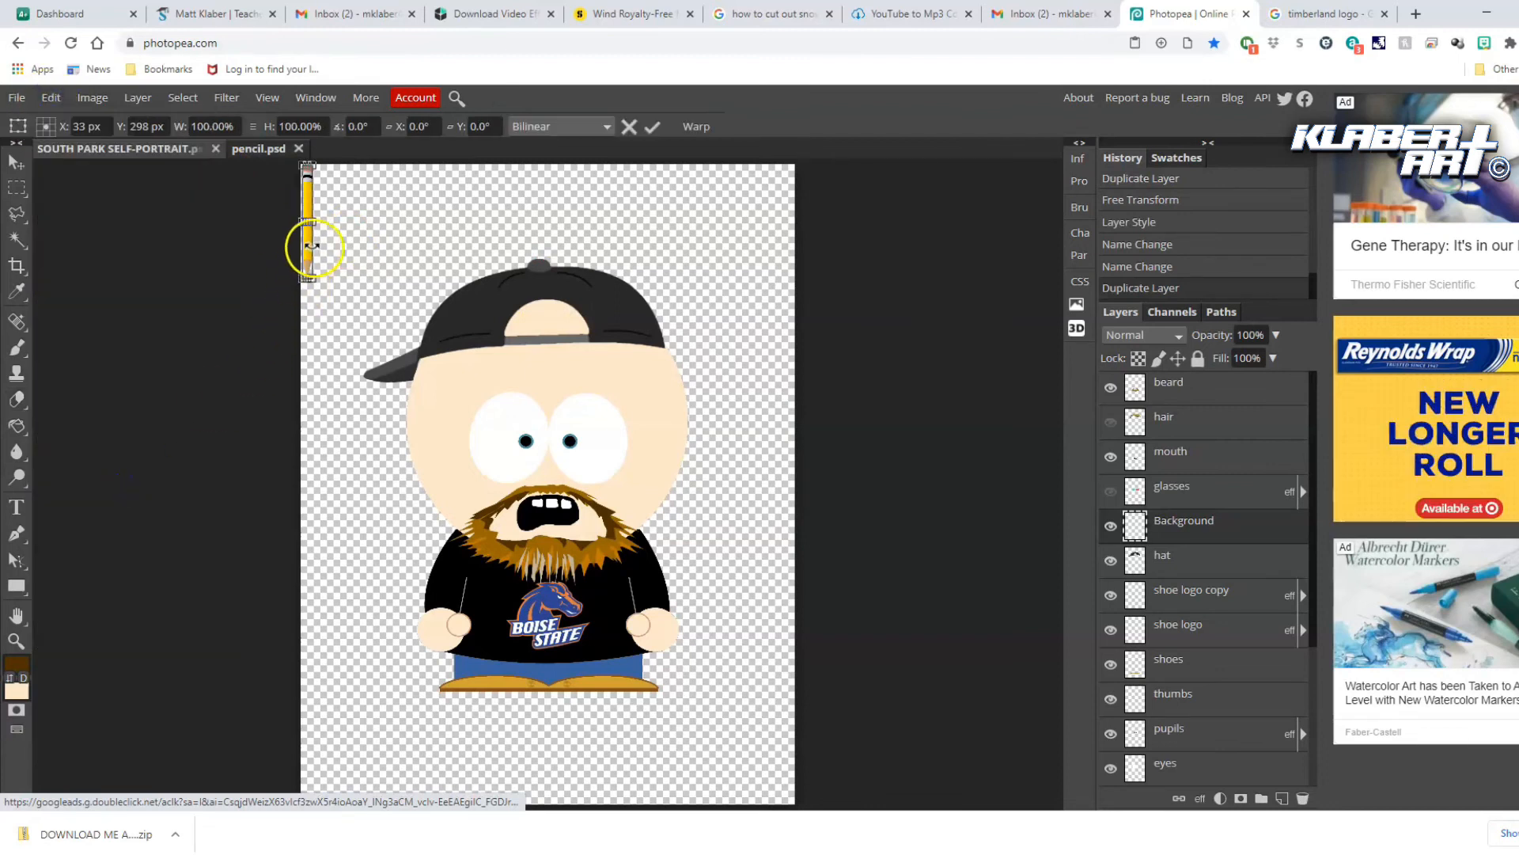
mouse_move(309, 253)
left_mouse_down()
mouse_move(396, 349)
mouse_move(466, 546)
left_mouse_up()
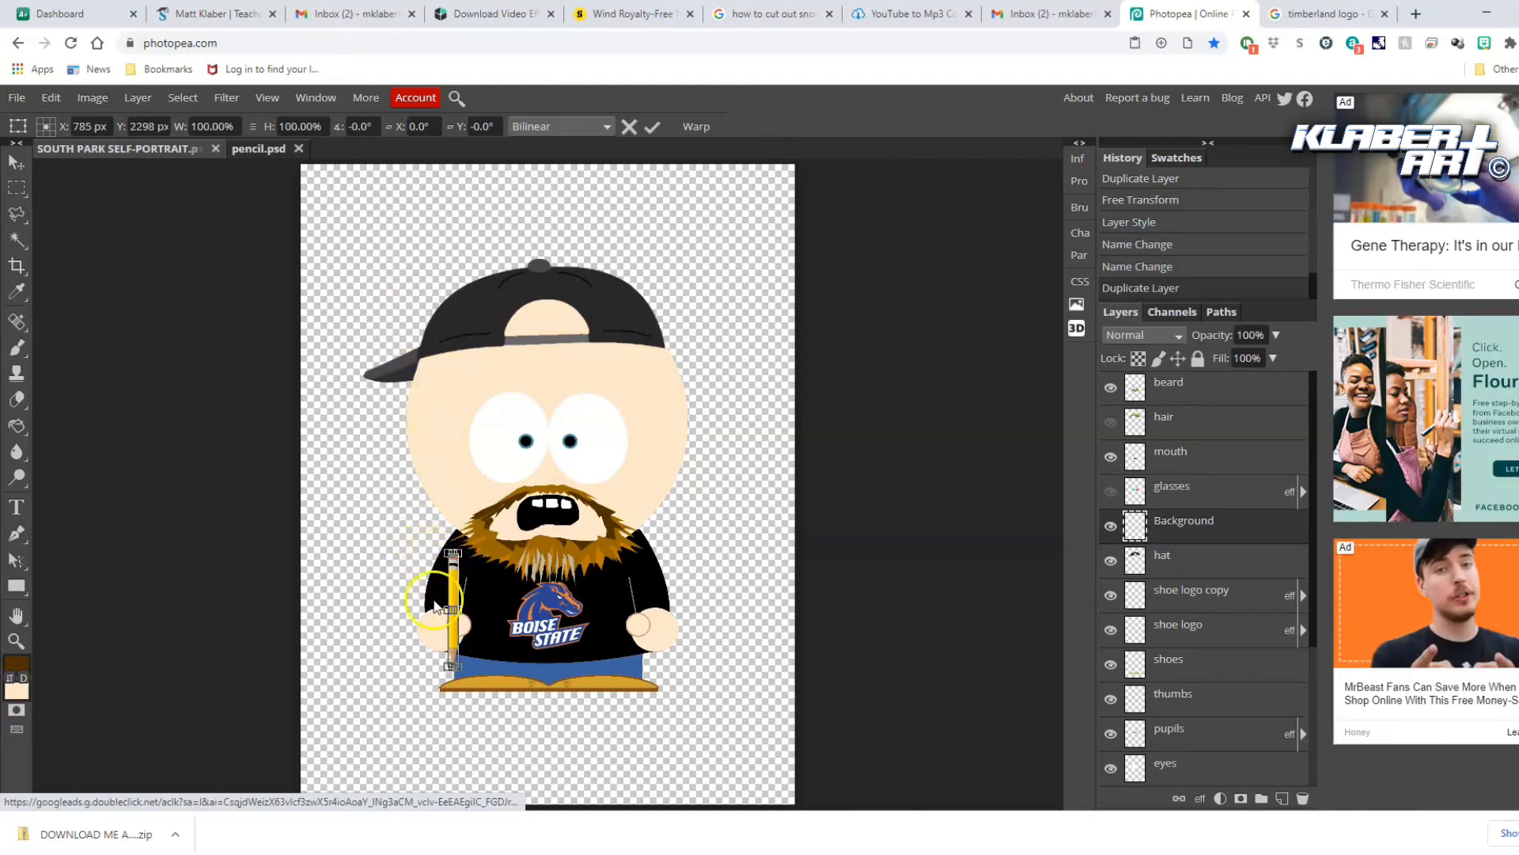
mouse_move(457, 679)
left_mouse_down()
mouse_move(423, 677)
mouse_move(350, 622)
mouse_move(351, 548)
mouse_move(398, 523)
left_mouse_up()
left_click_drag(469, 635, 465, 638)
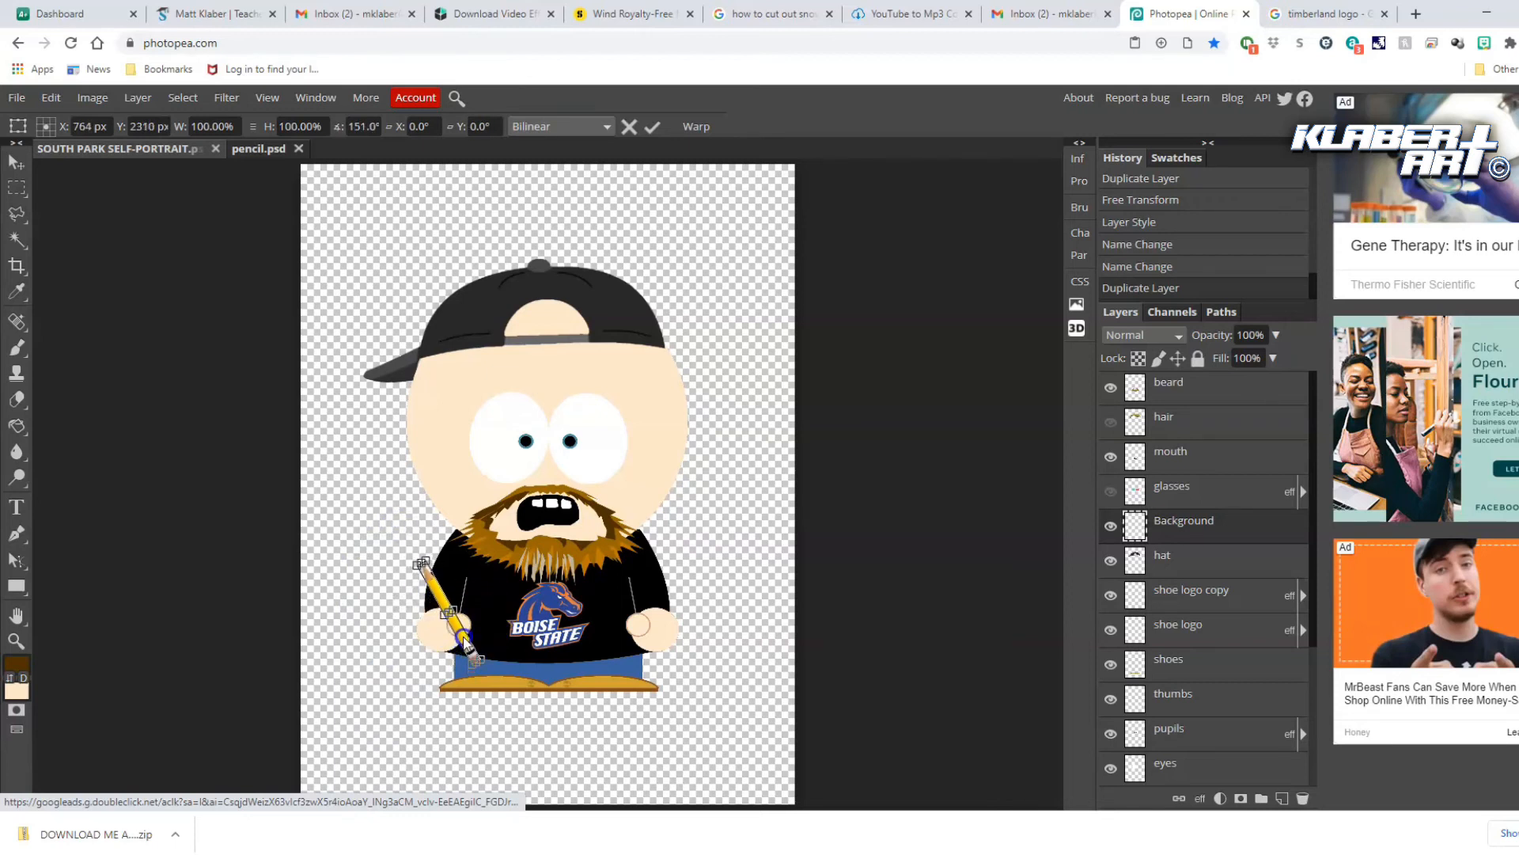
left_click(16, 639)
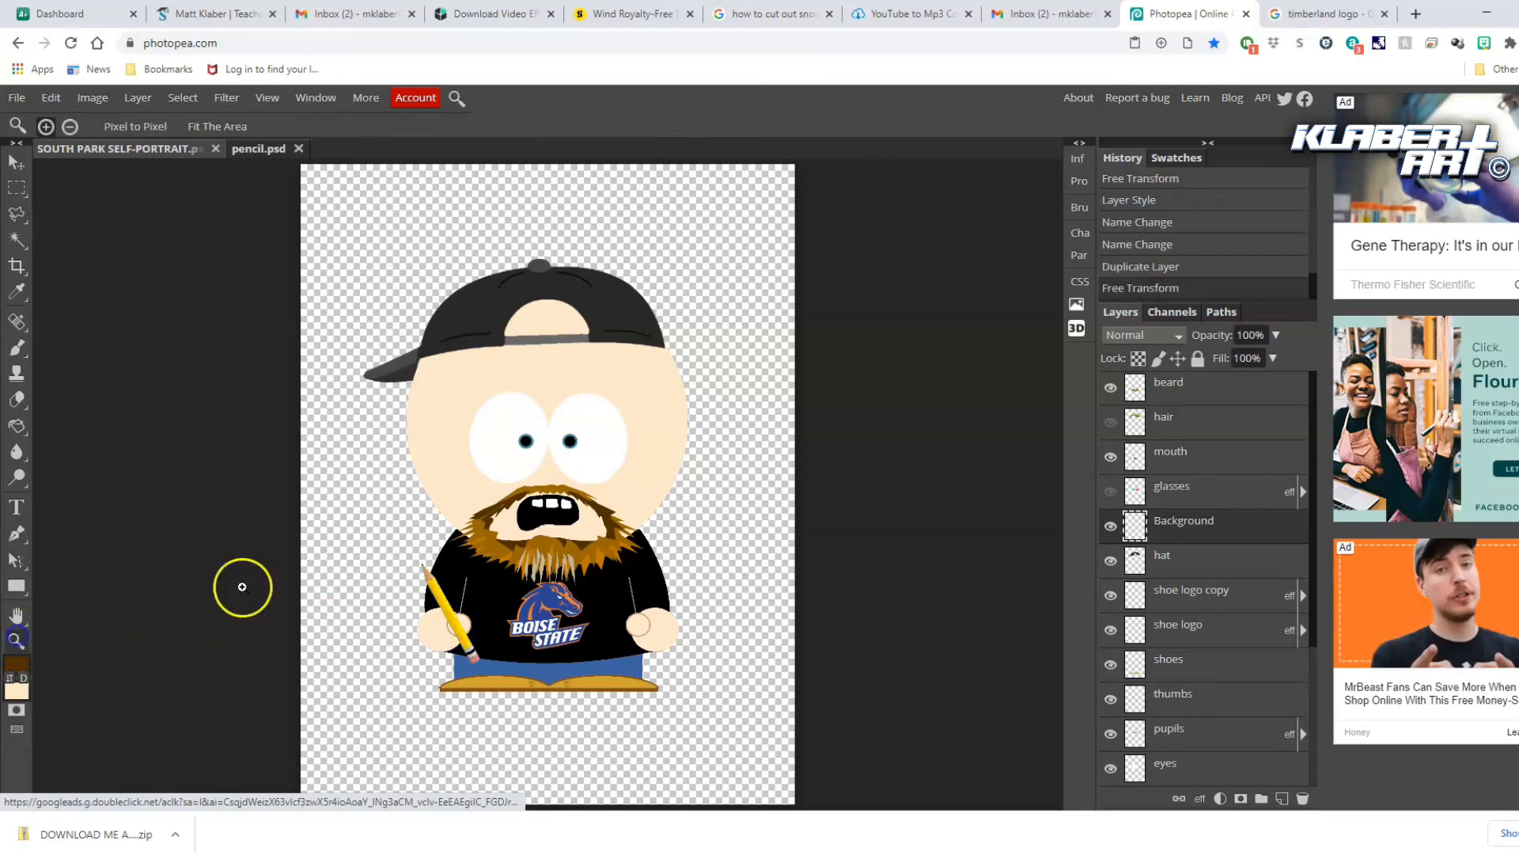
Rename the copied Background layer as pencil
left_click(453, 621)
left_click(538, 677)
scroll(541, 657, "down", 4)
left_click_drag(492, 438, 507, 464)
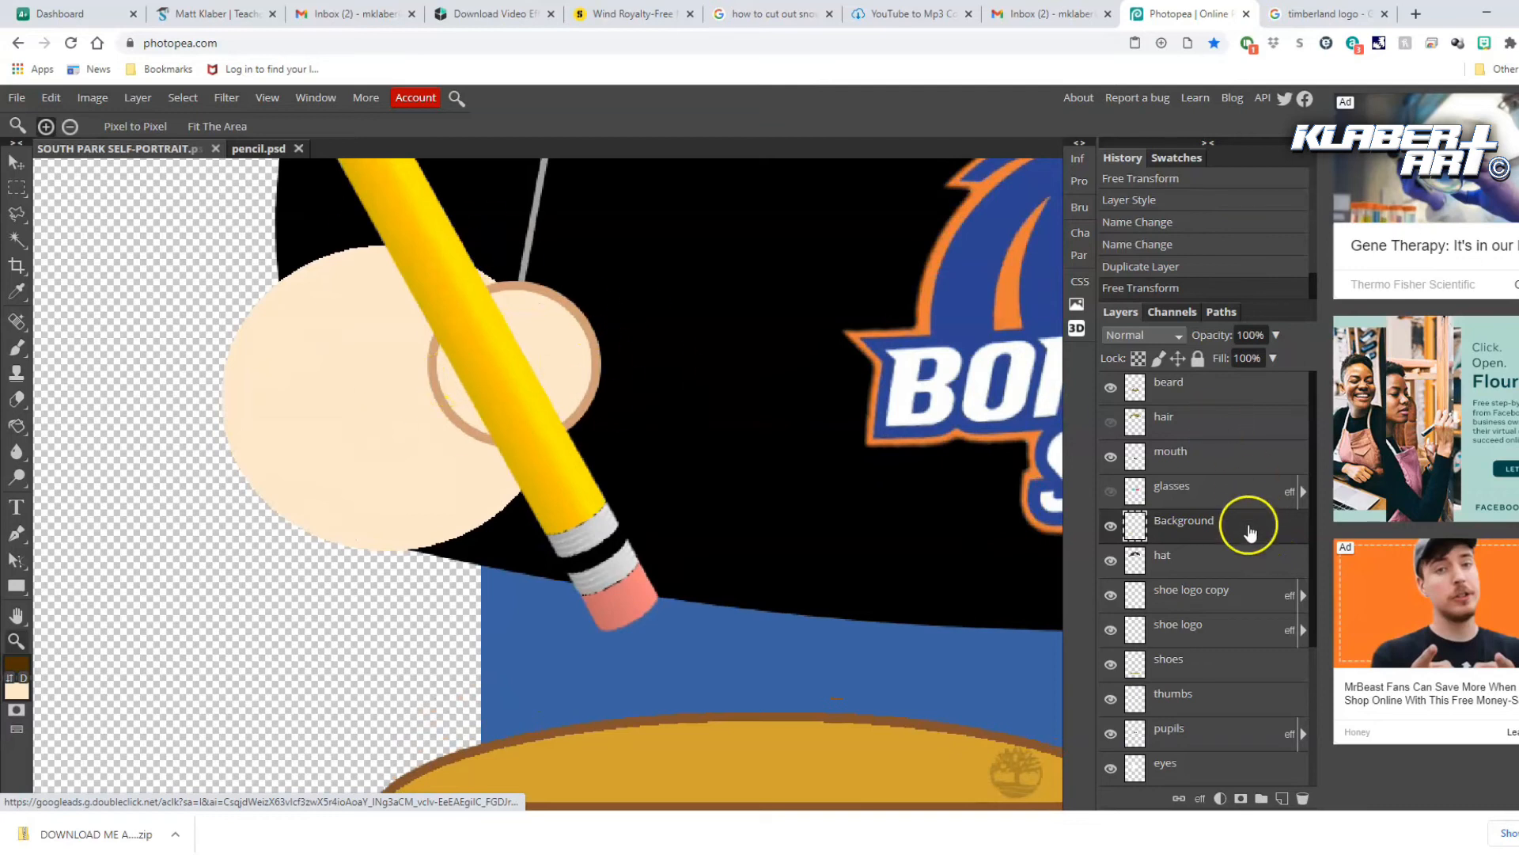
double_click(1190, 519)
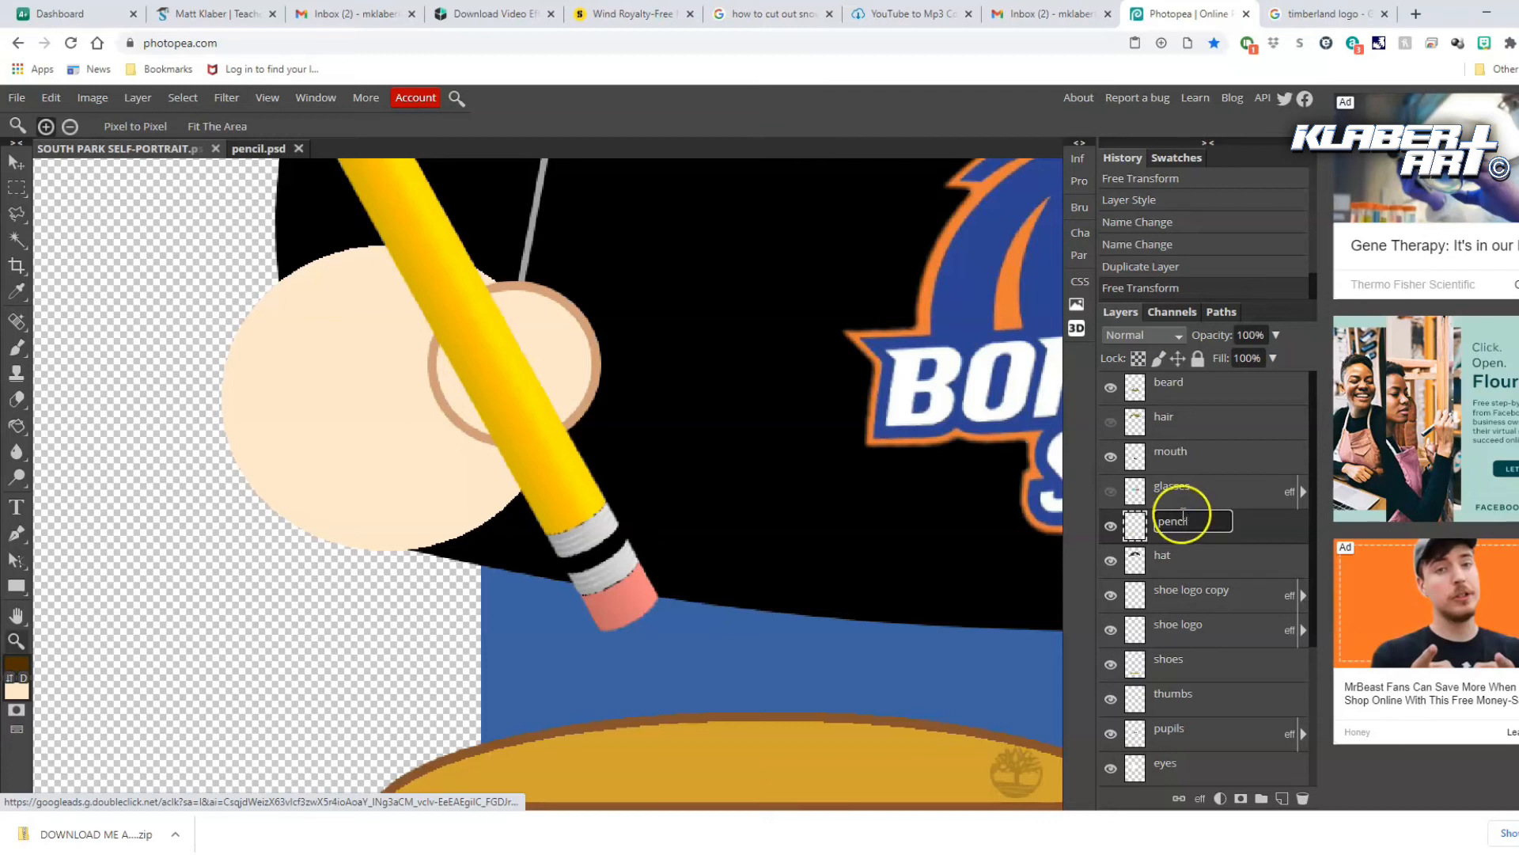
left_click(1261, 530)
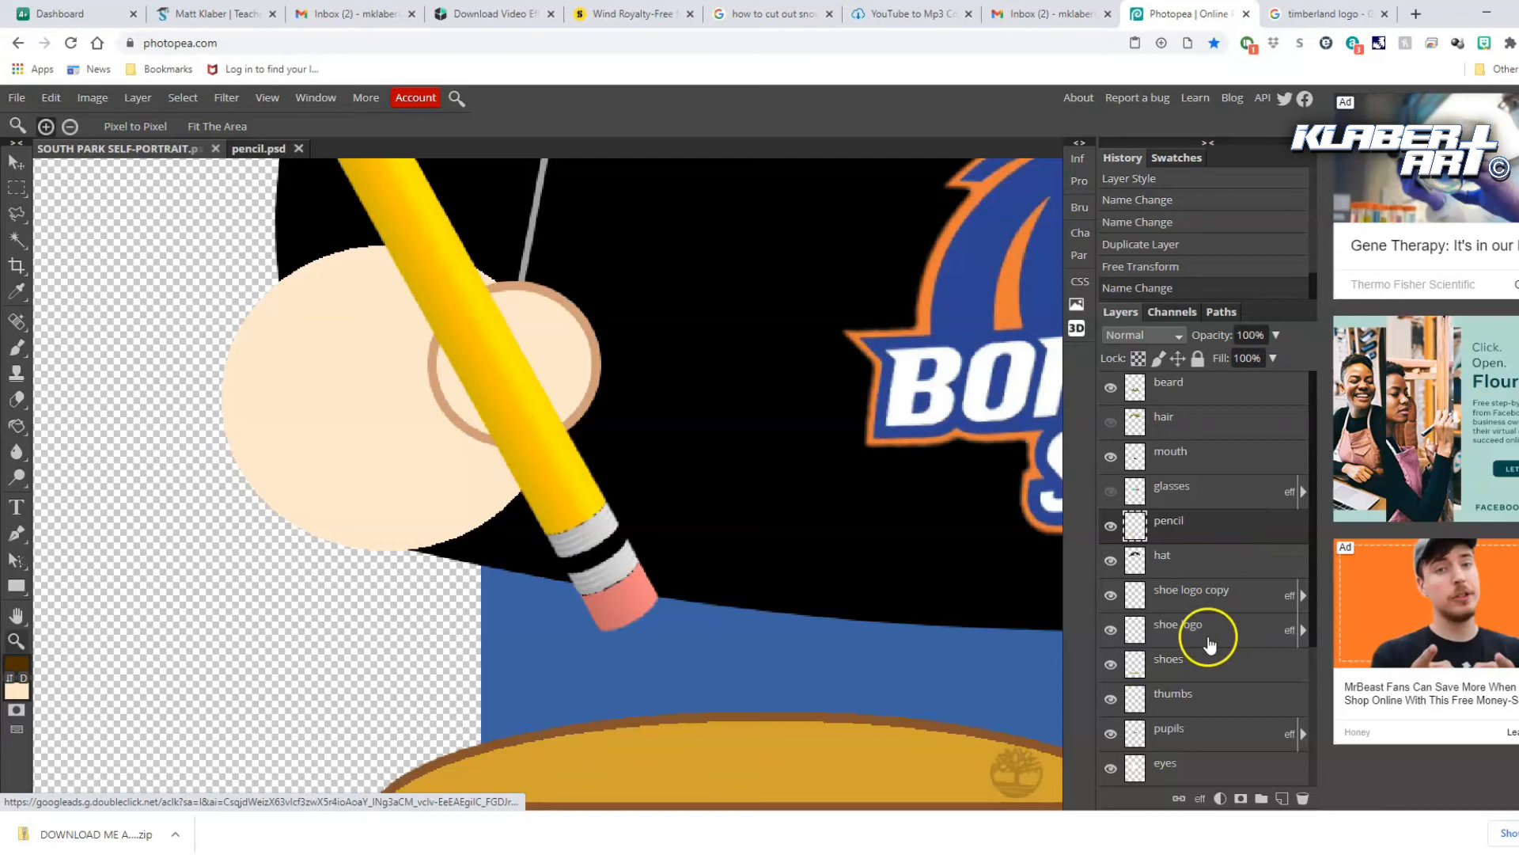
Lower the pencil layer's opacity to 35% so the thumb shows through it
left_click(1196, 700)
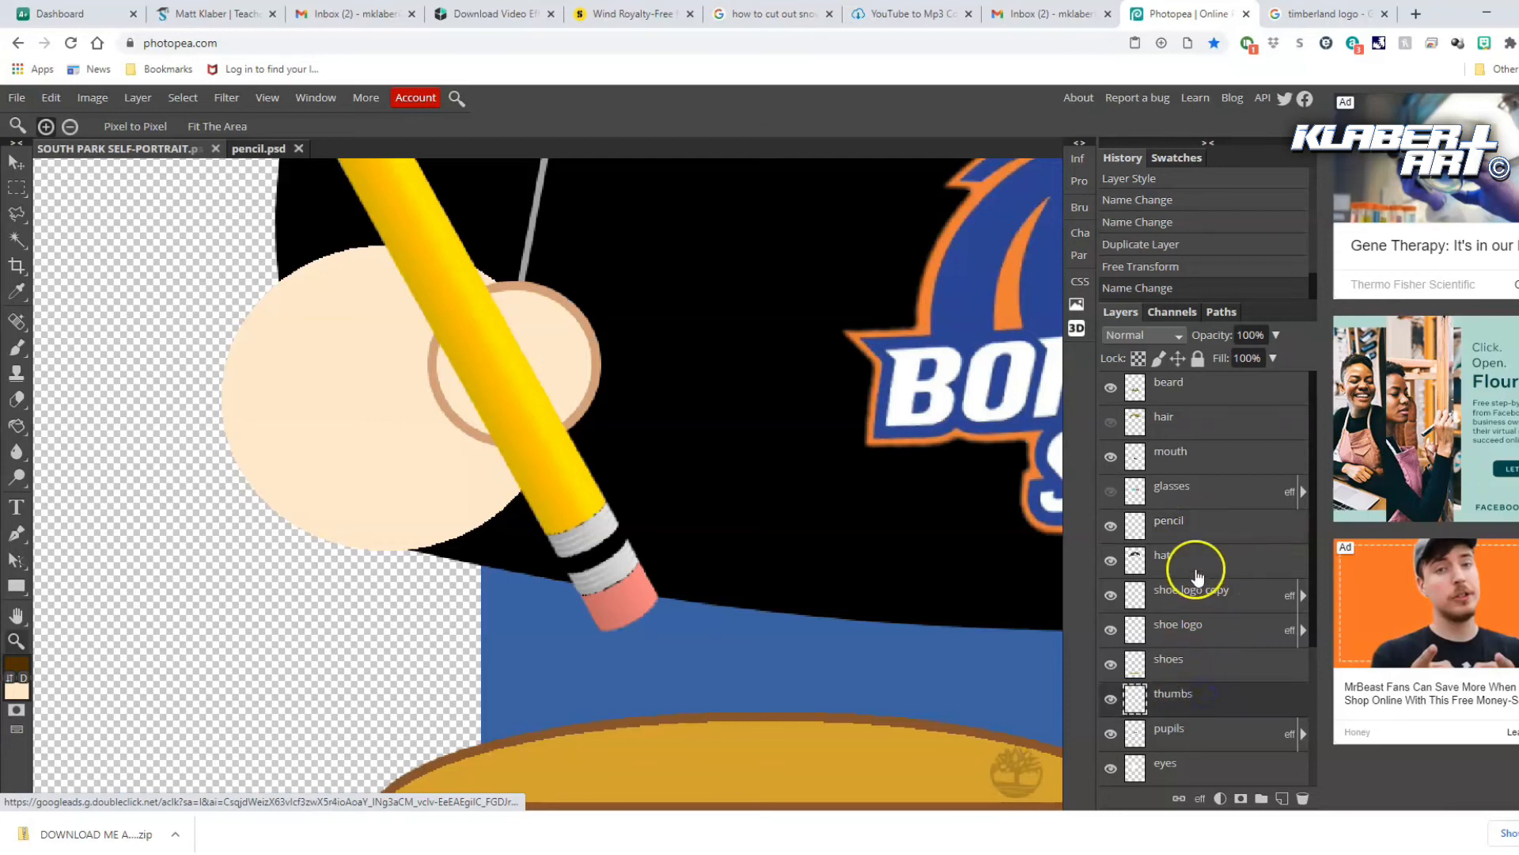
left_click(1195, 530)
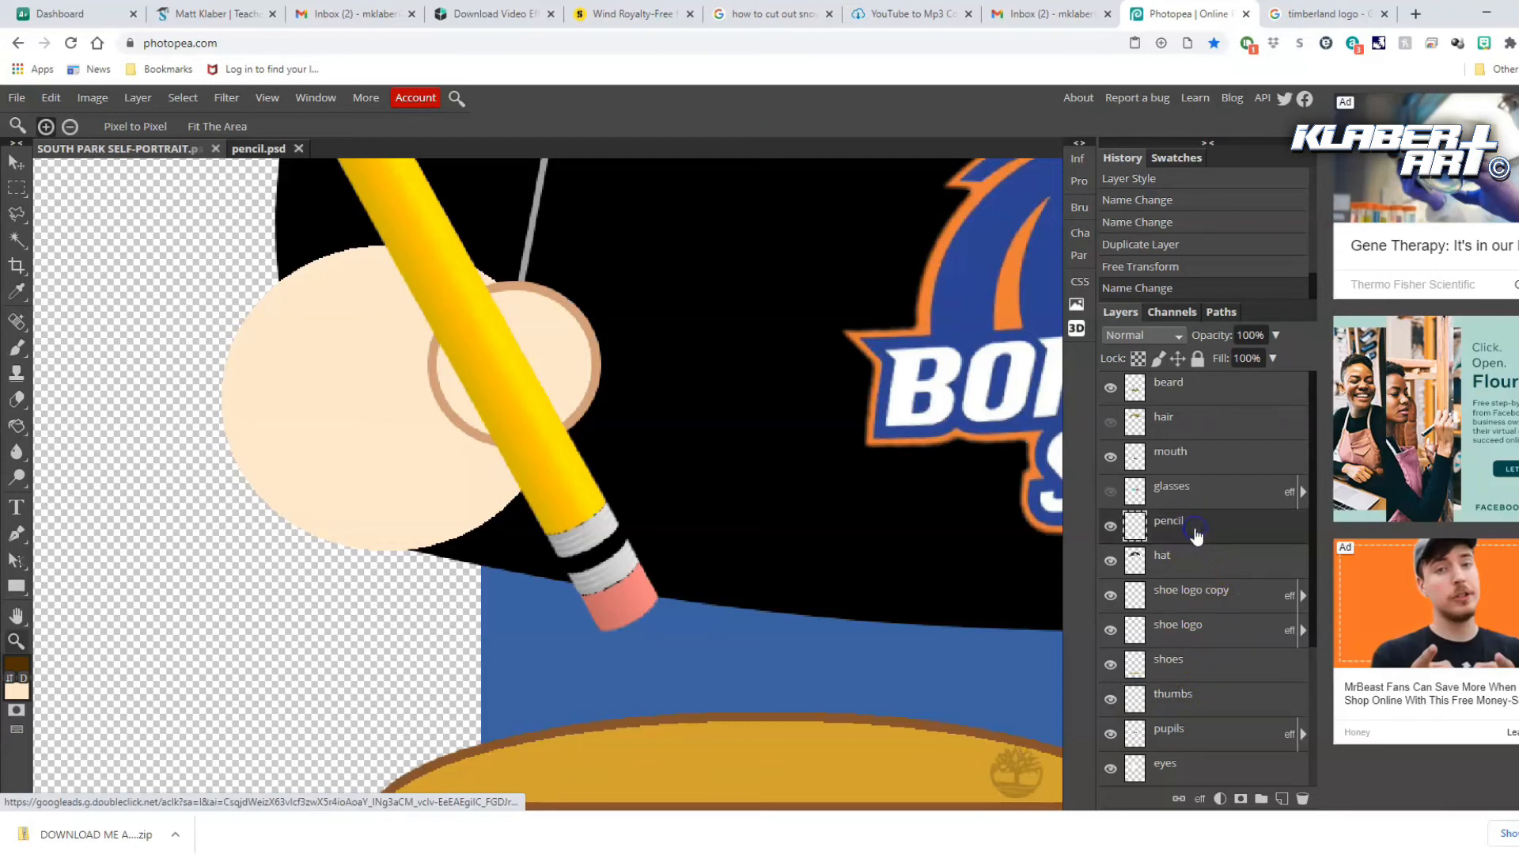
left_click(1275, 335)
left_click(1237, 357)
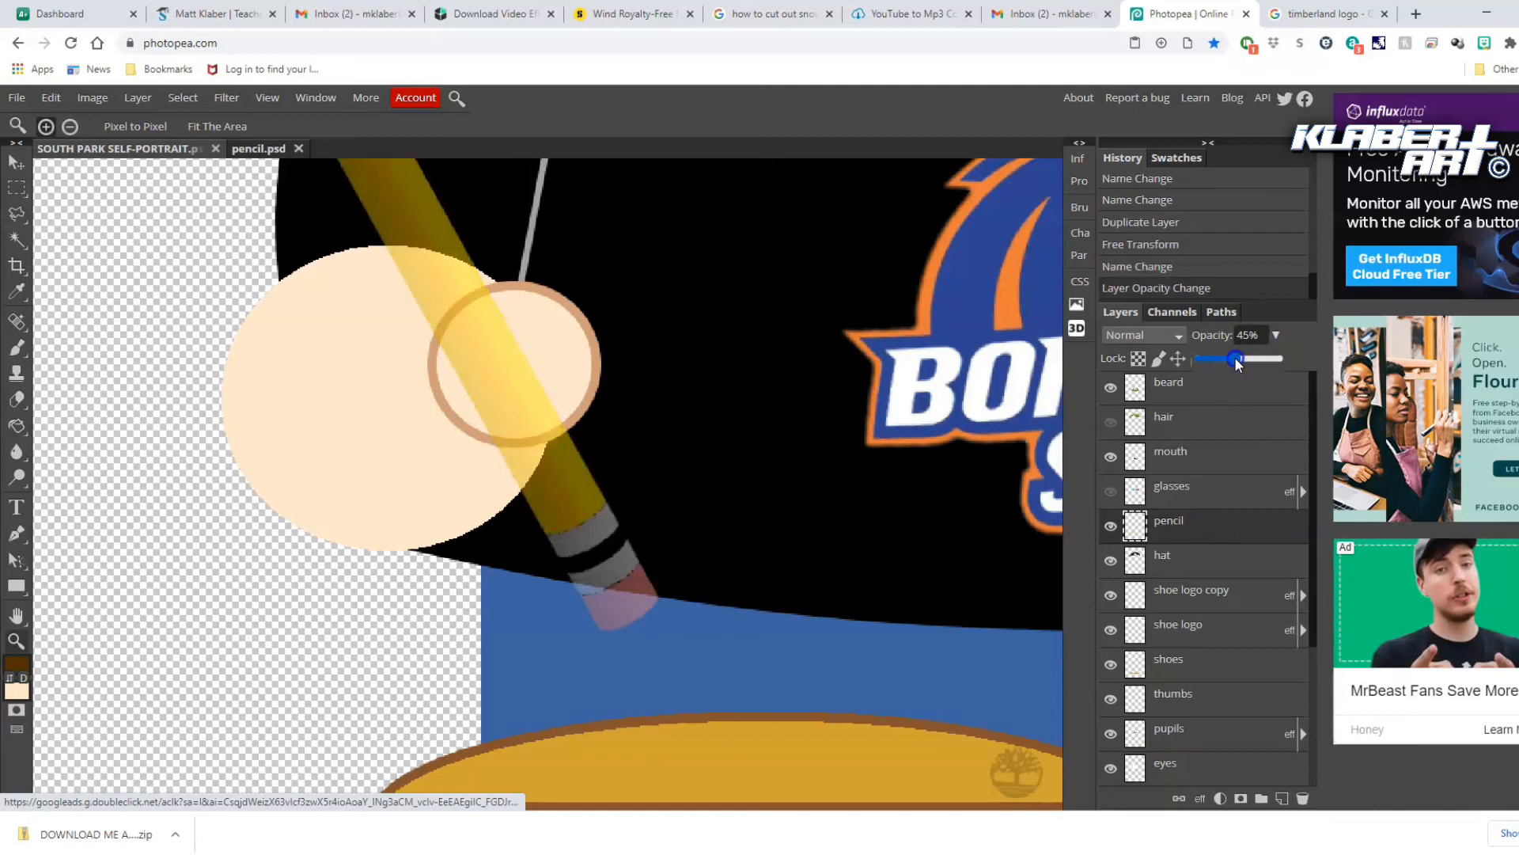
left_click_drag(1234, 358, 1228, 357)
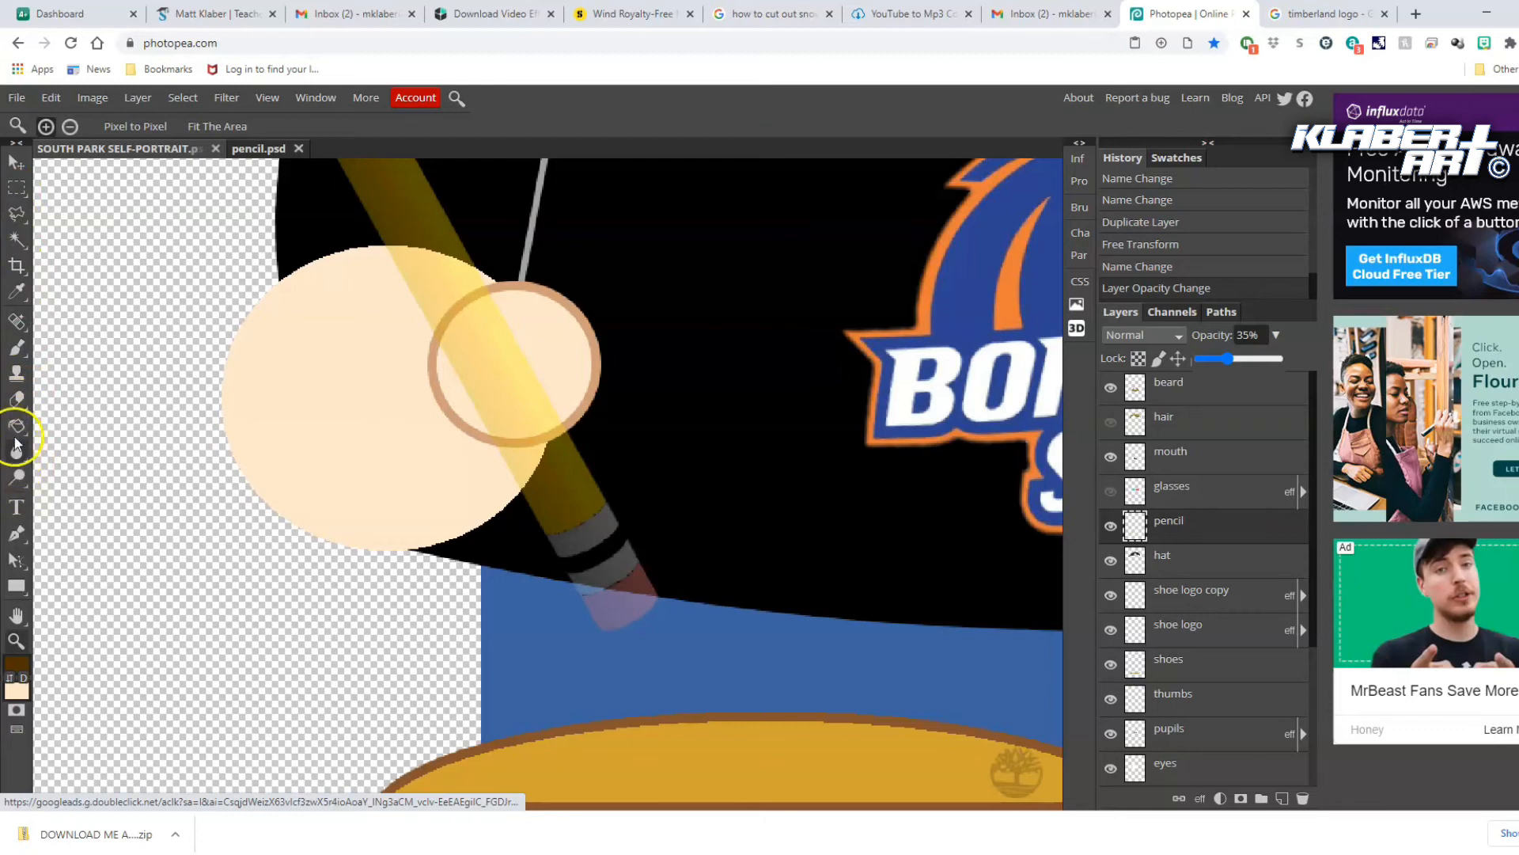
Erase the part of the pencil covering the thumb with a hard 120 px eraser, and restore the pencil layer's opacity to 100%
left_click(16, 404)
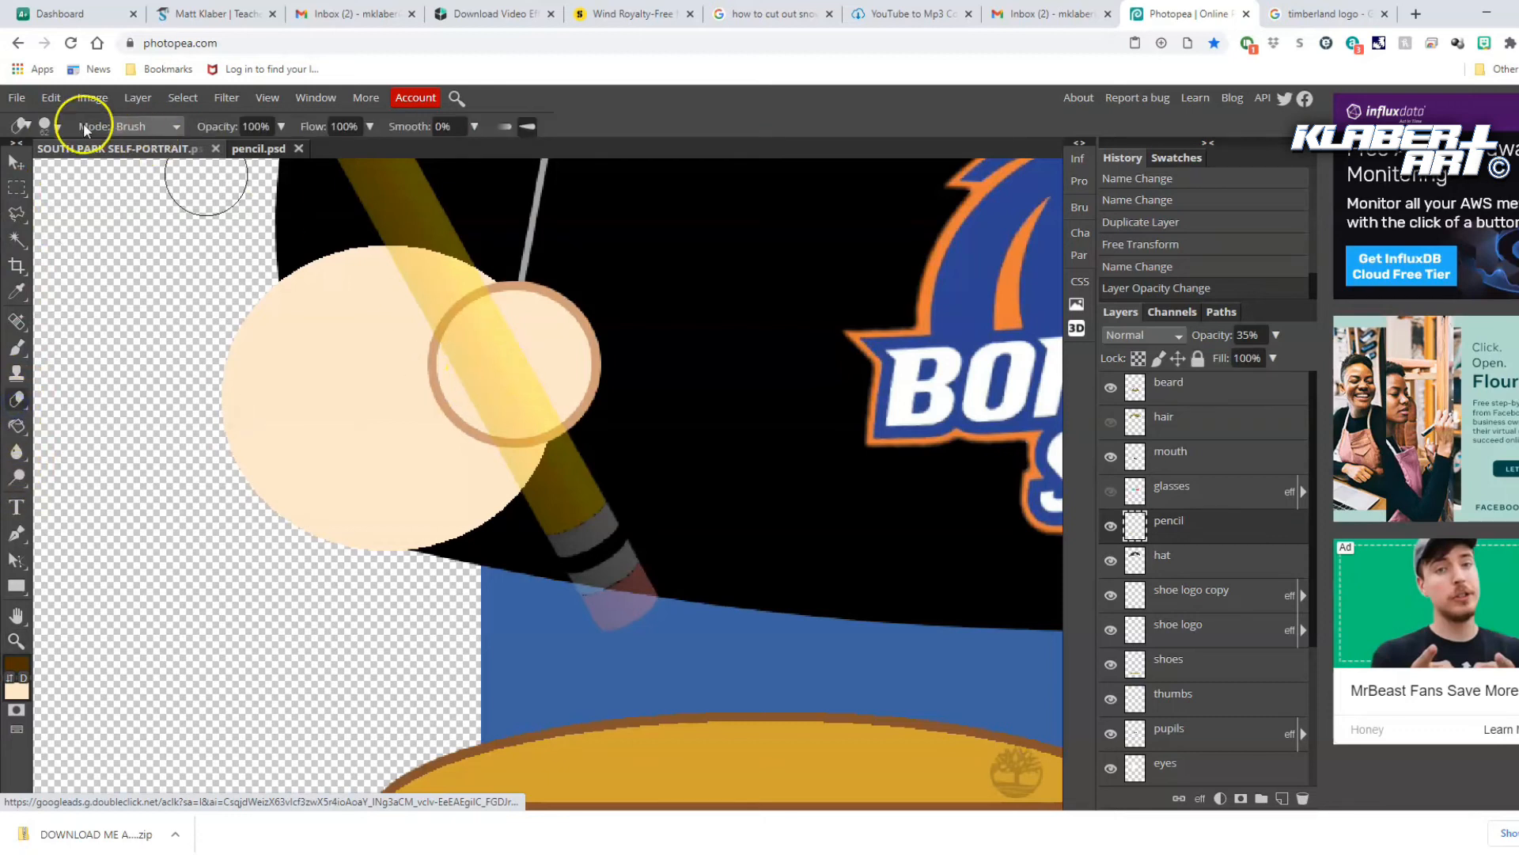
left_click(45, 125)
left_click_drag(116, 171, 140, 172)
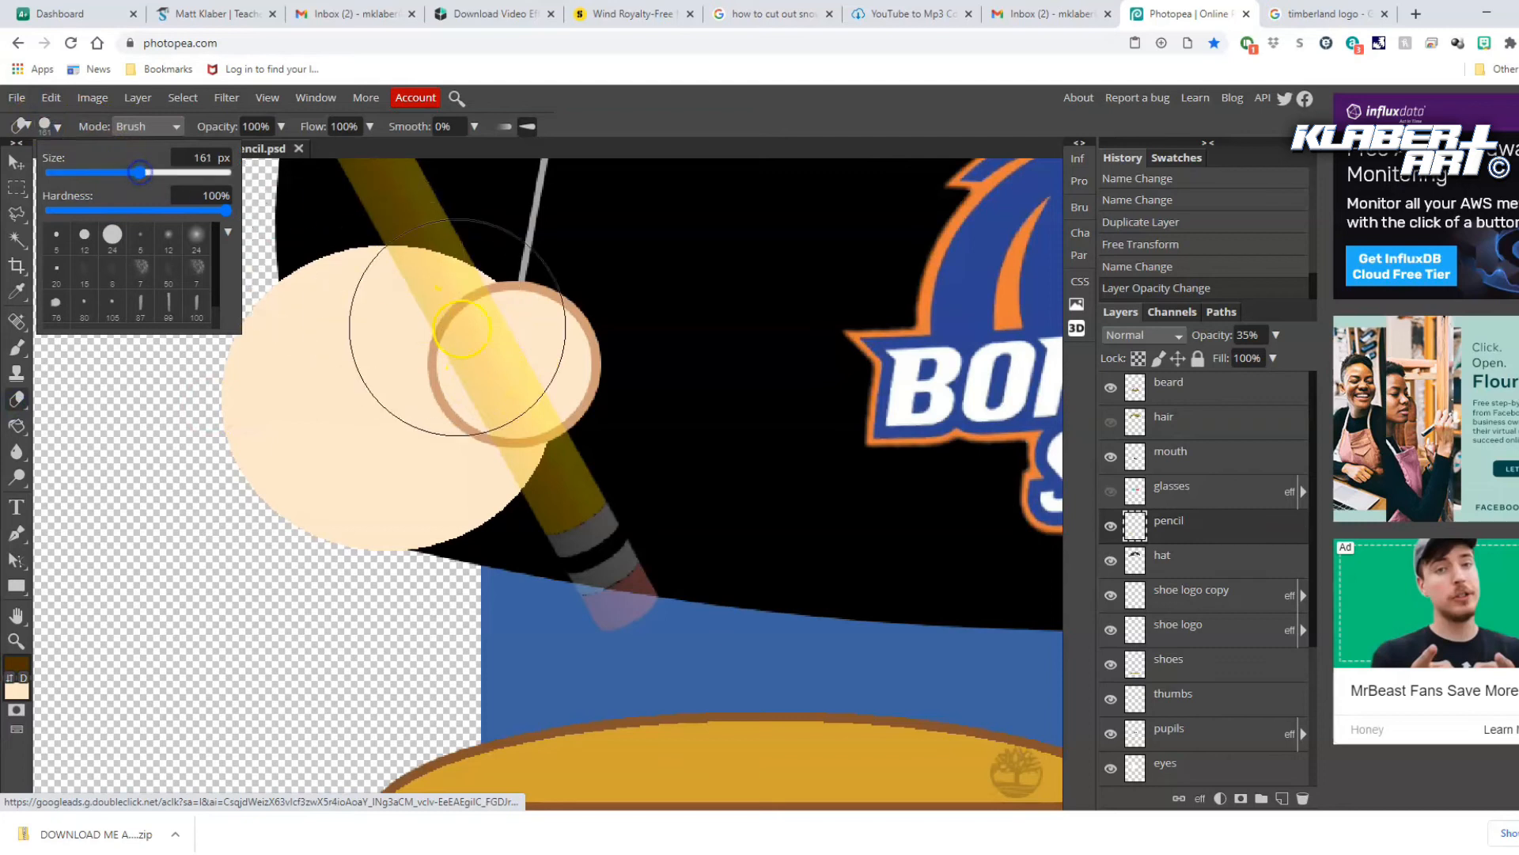
left_click(122, 172)
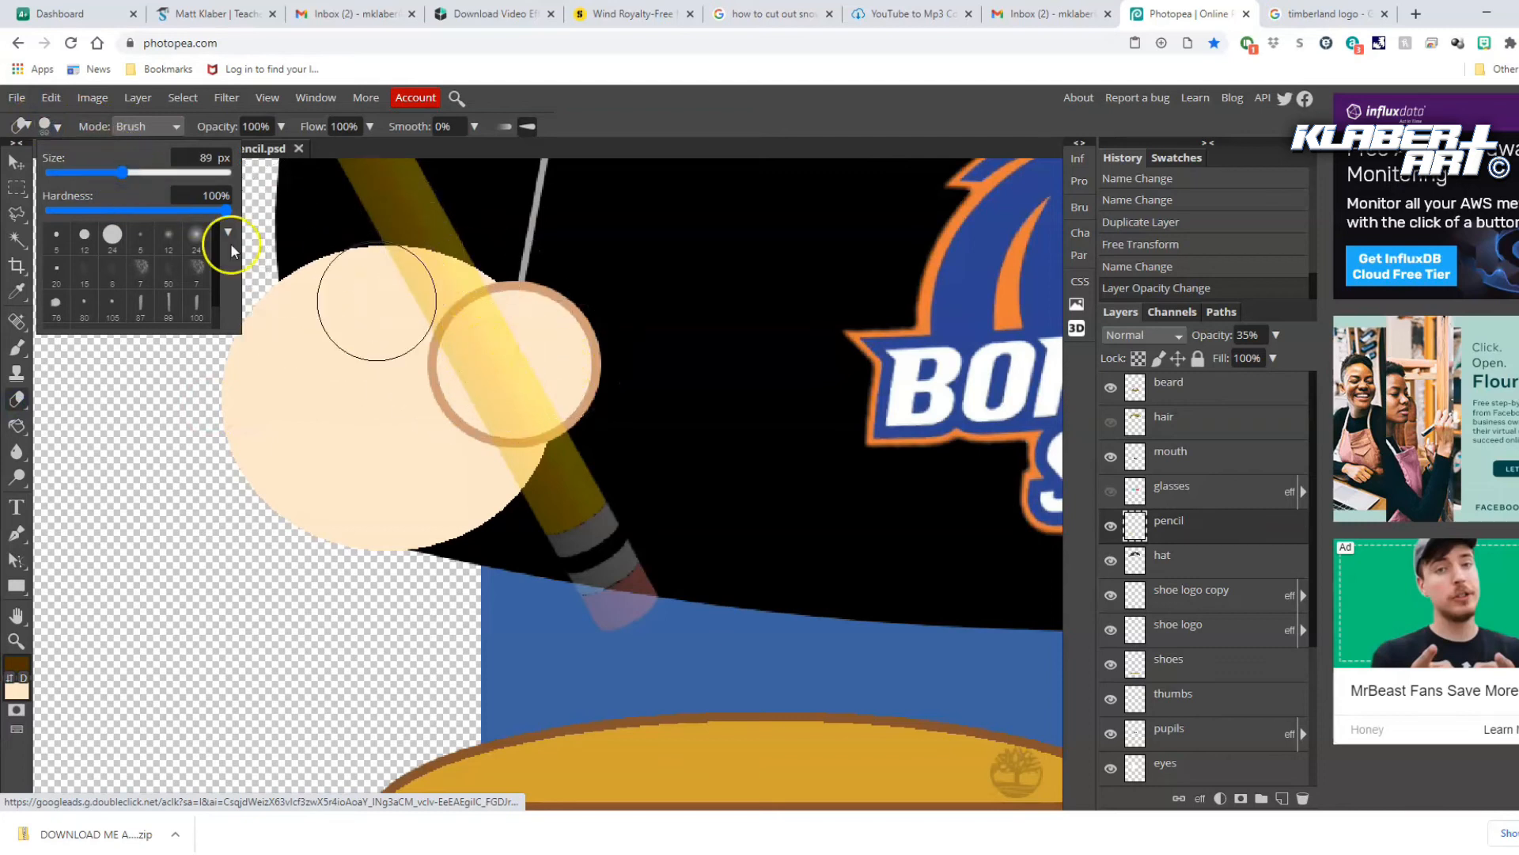
left_click(130, 173)
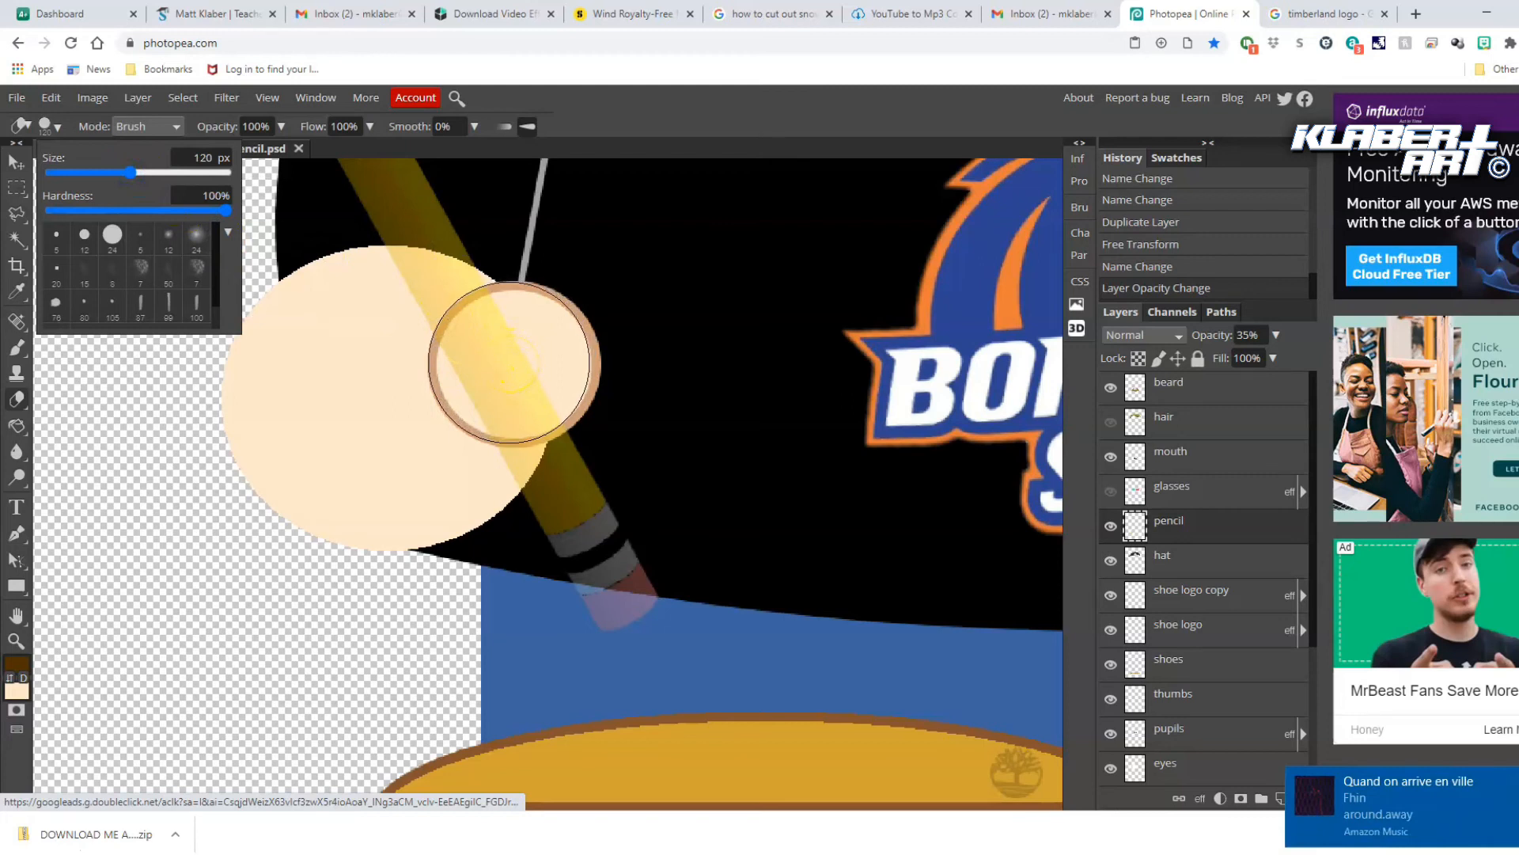
left_click(511, 363)
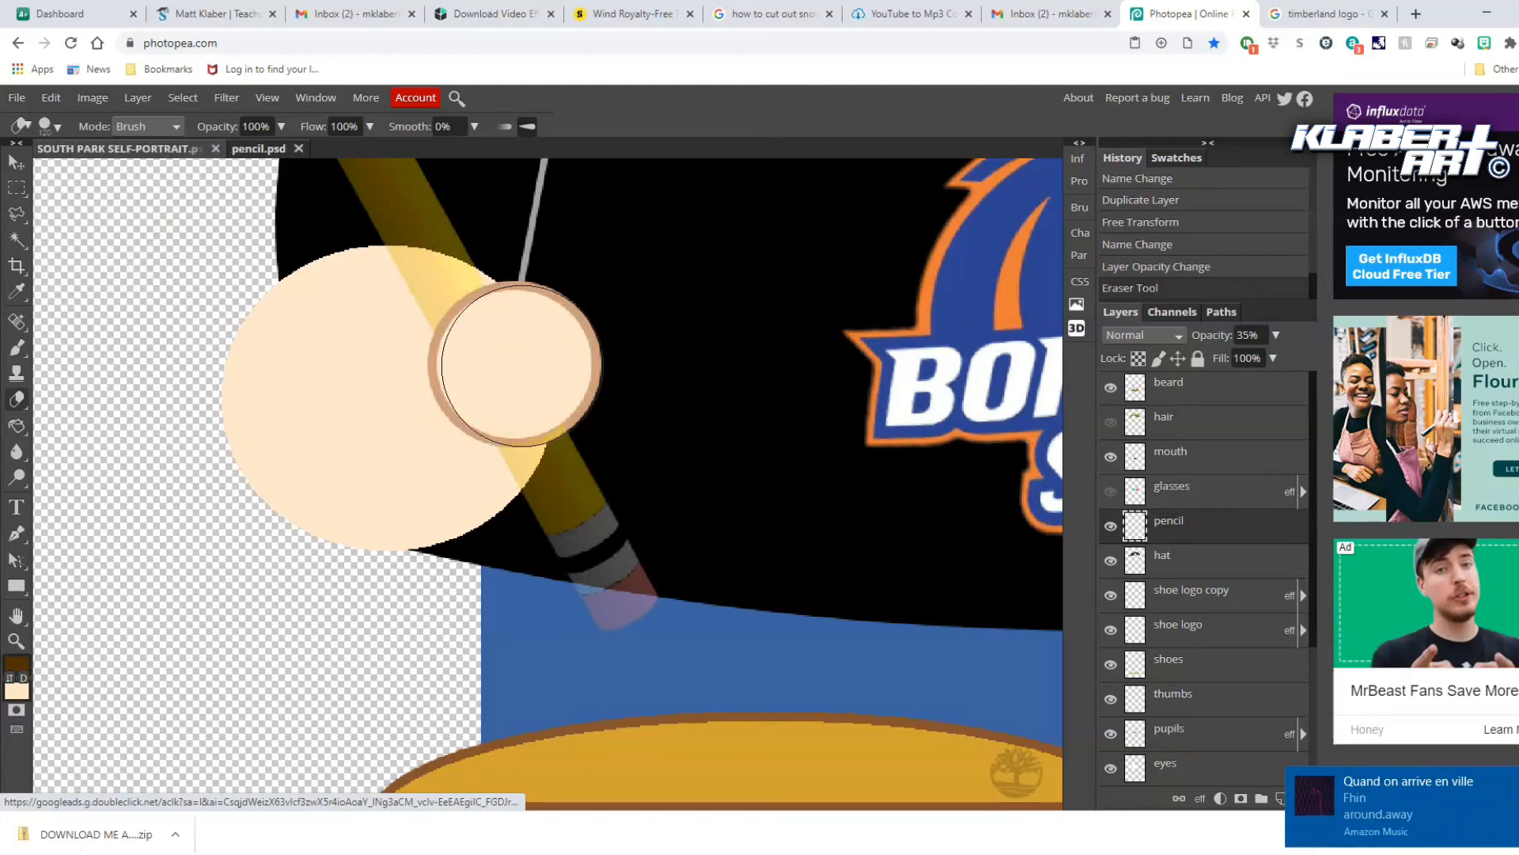
left_click(522, 366)
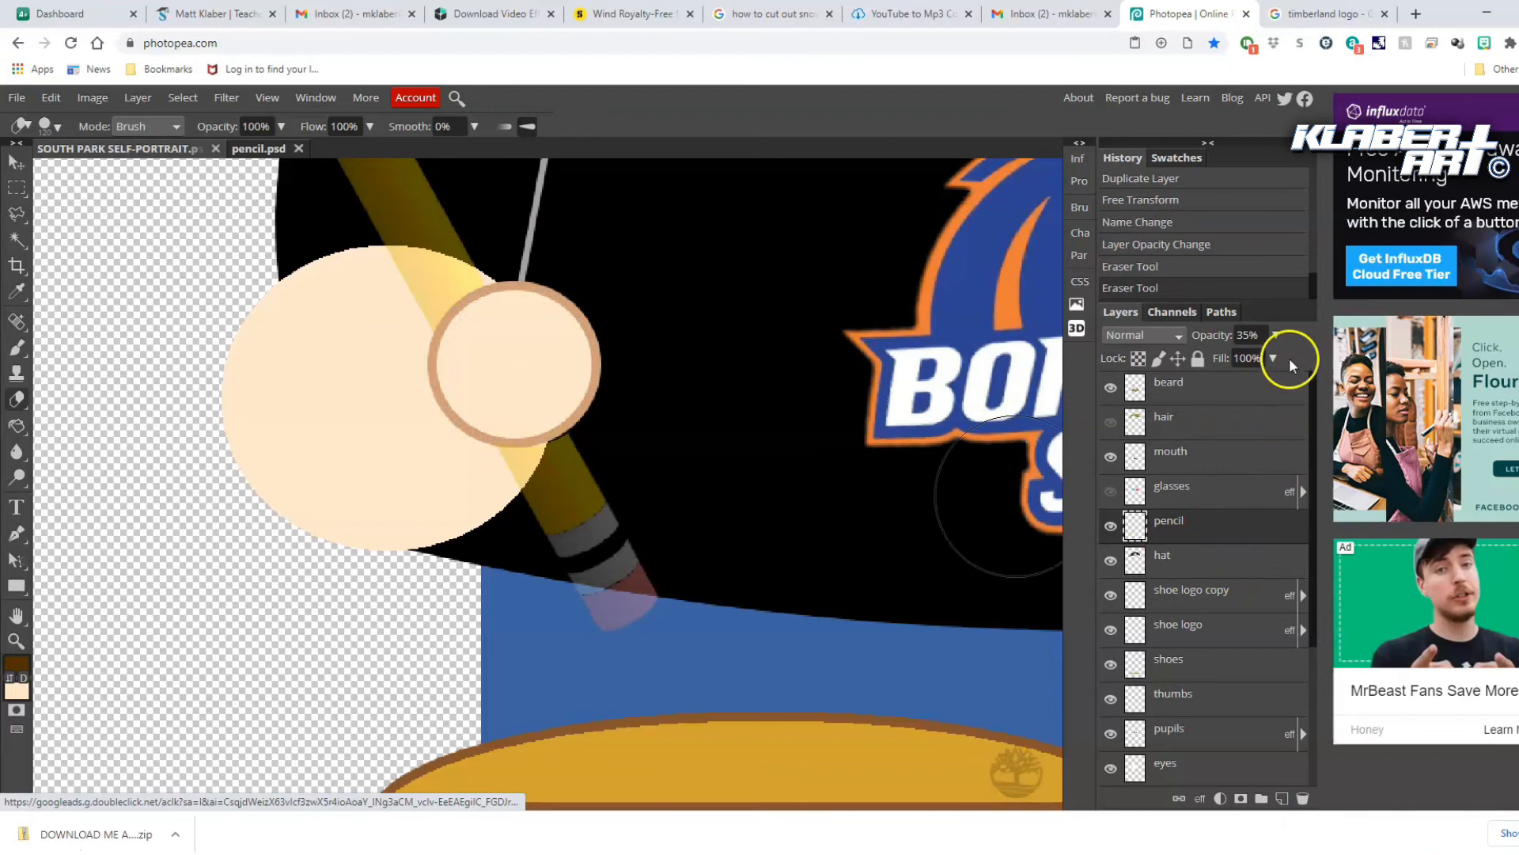
left_click_drag(1272, 360, 1295, 362)
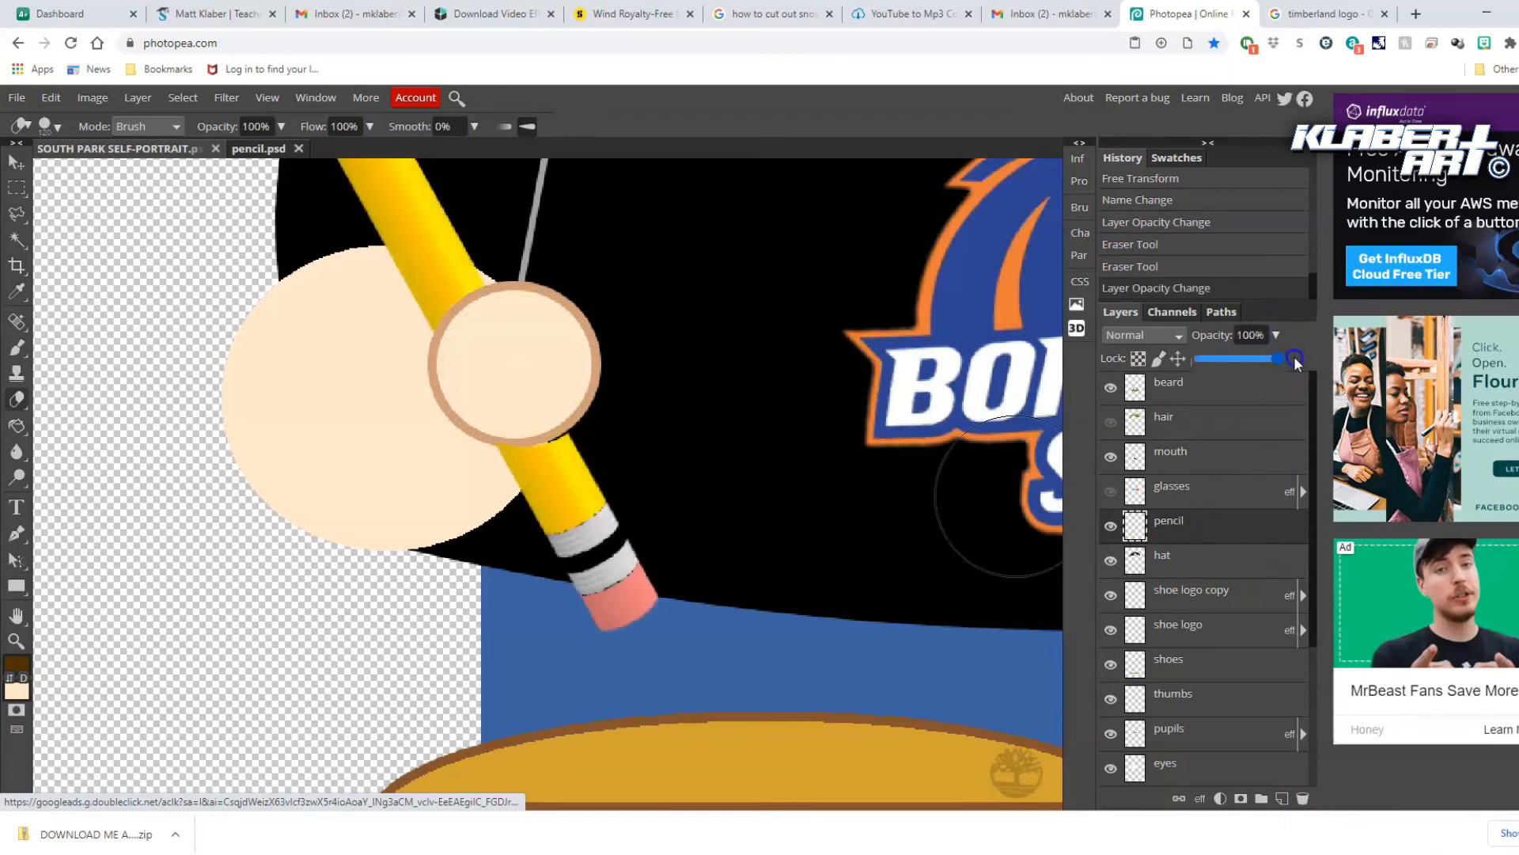
Darken the pencil where it meets both sides of the thumb, using the Burn tool on midtones at 50% exposure
right_click(17, 479)
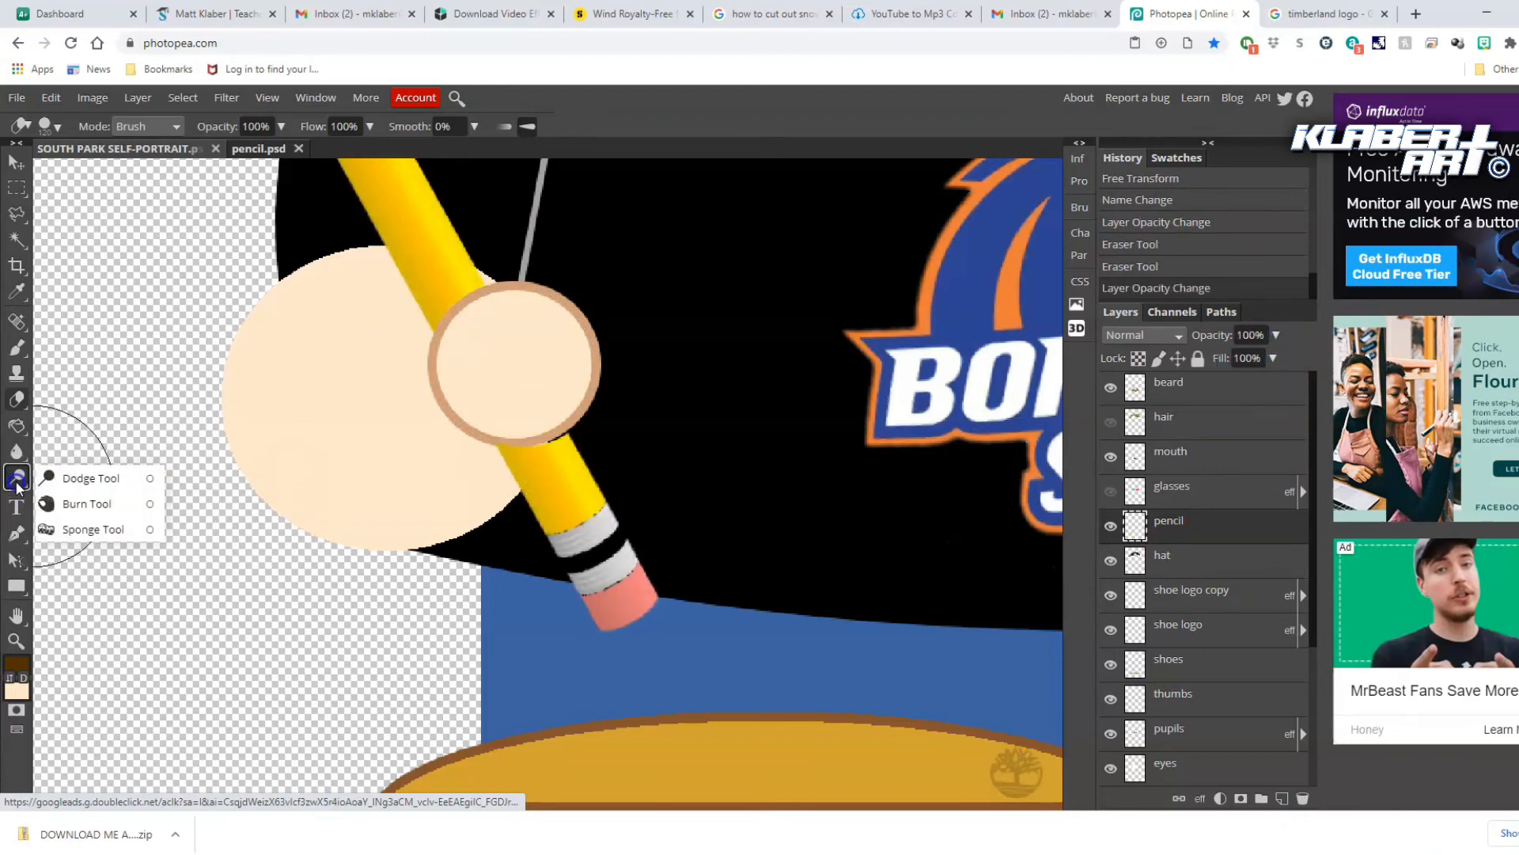
left_click(86, 503)
left_click_drag(460, 322, 446, 354)
left_click_drag(505, 292, 549, 274)
left_click_drag(441, 336, 551, 298)
mouse_move(554, 382)
left_mouse_down()
mouse_move(479, 410)
mouse_move(588, 408)
mouse_move(456, 420)
mouse_move(591, 418)
left_mouse_up()
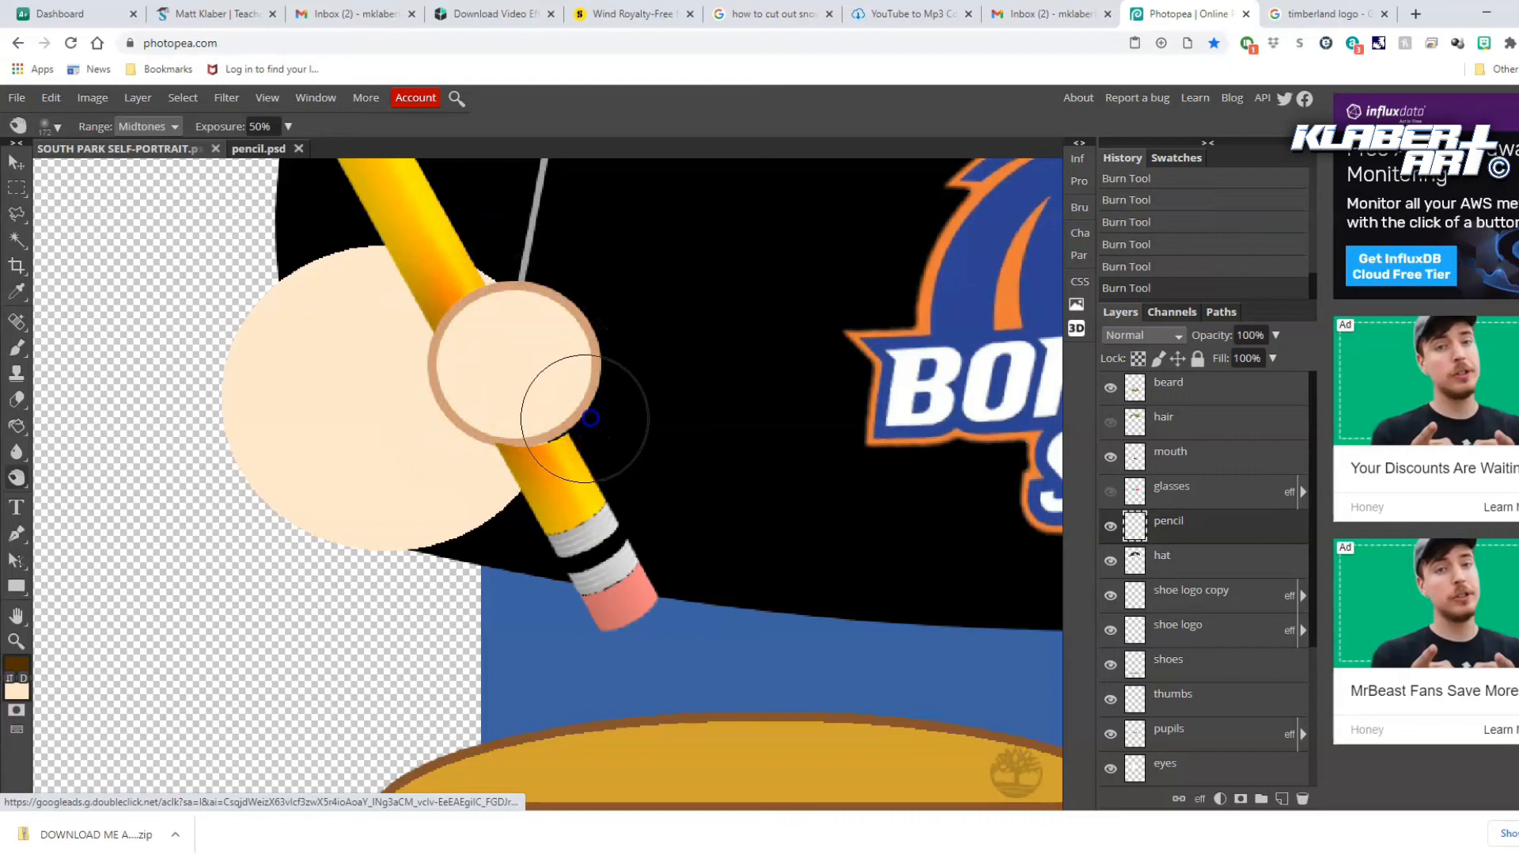
left_click(267, 98)
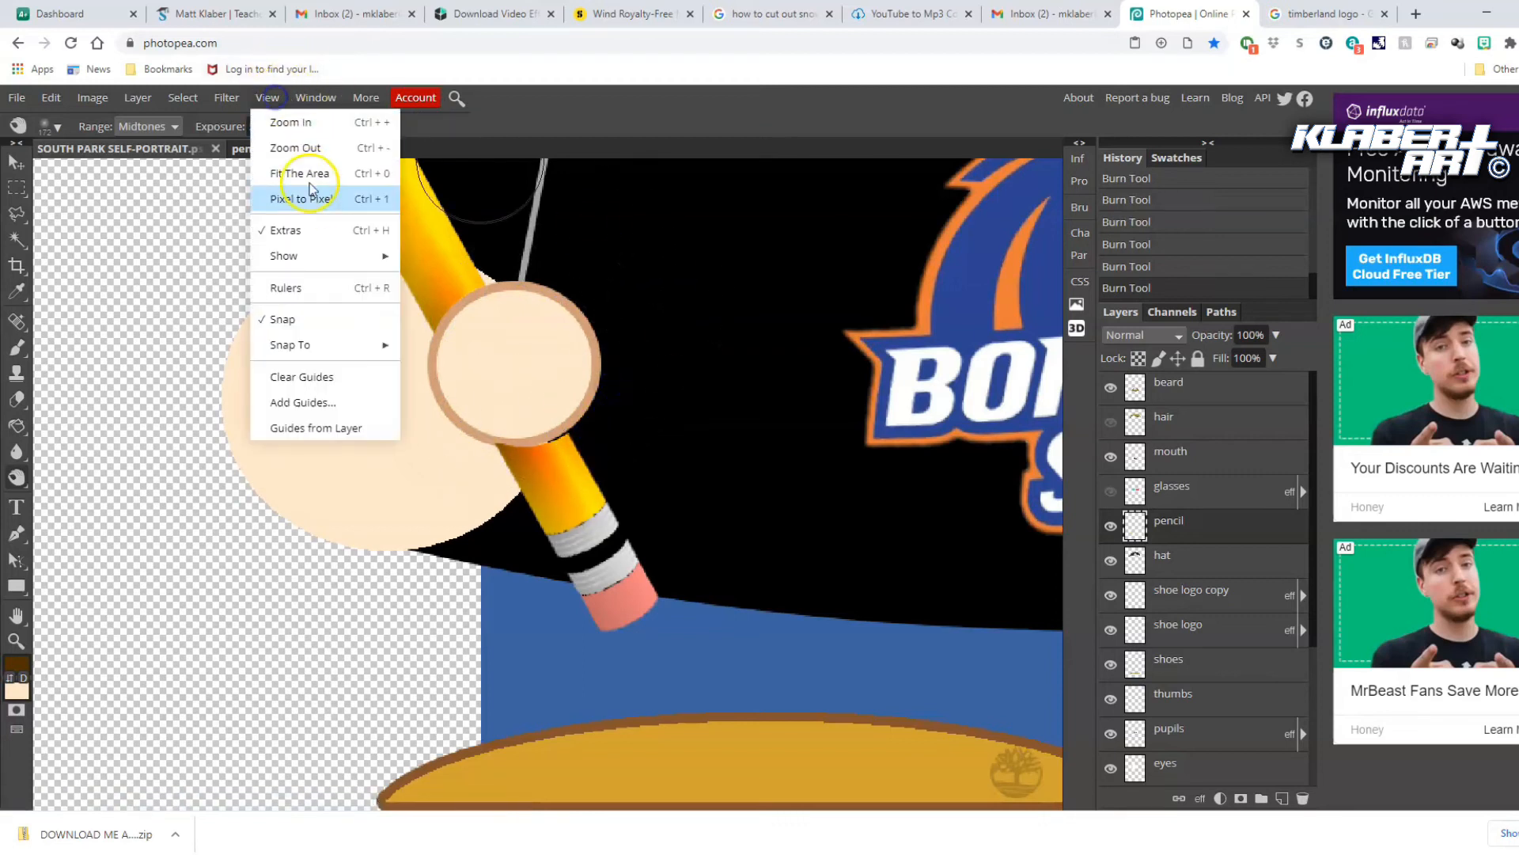
left_click(315, 179)
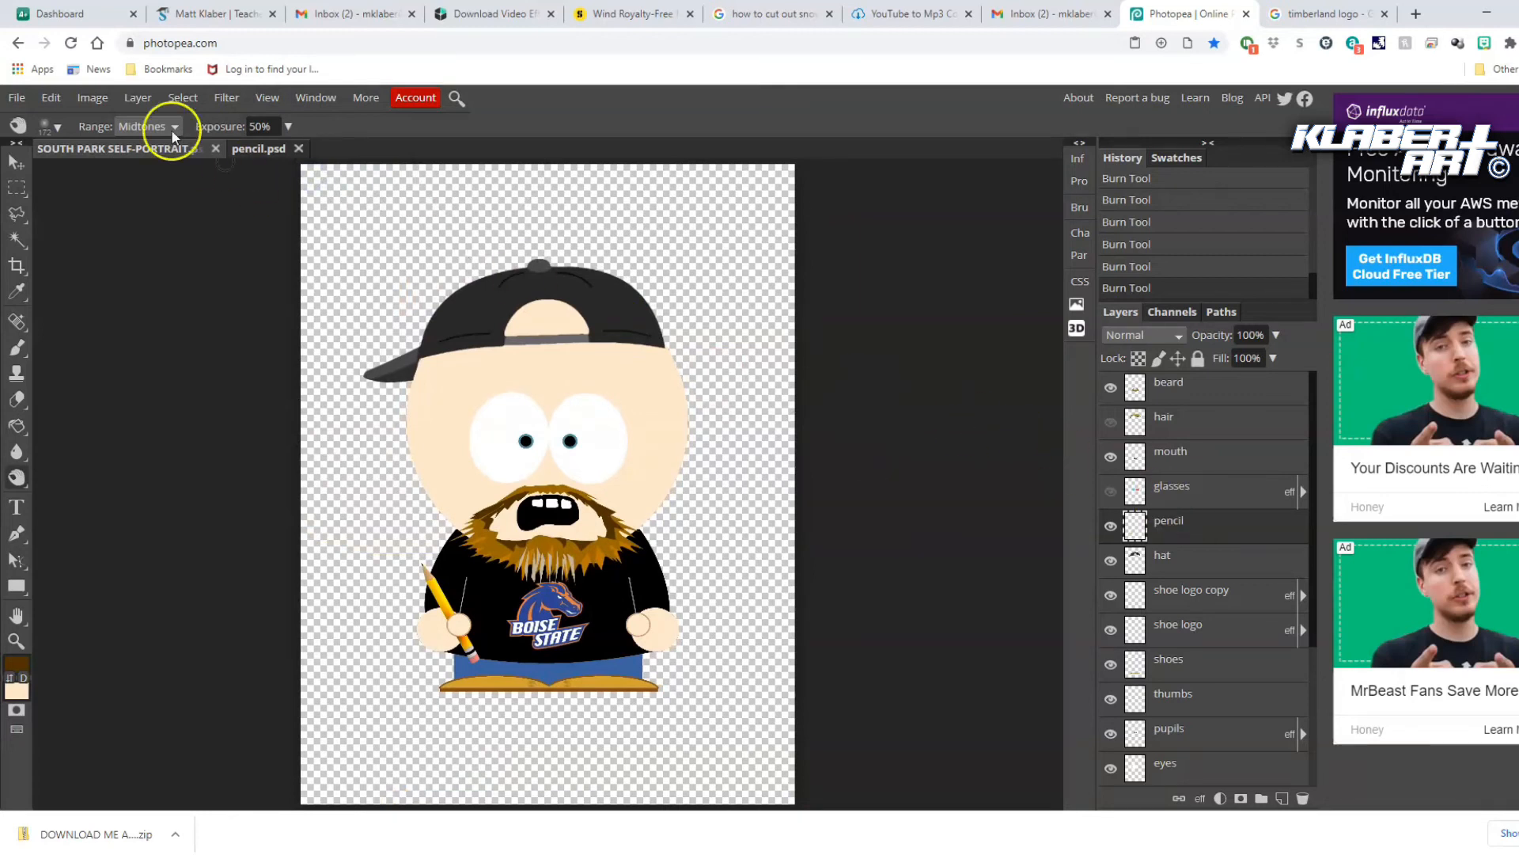
Look through the accessory images available for opening, and switch to the Backgrounds folder in South Park Stuff
left_click(17, 98)
left_click(45, 148)
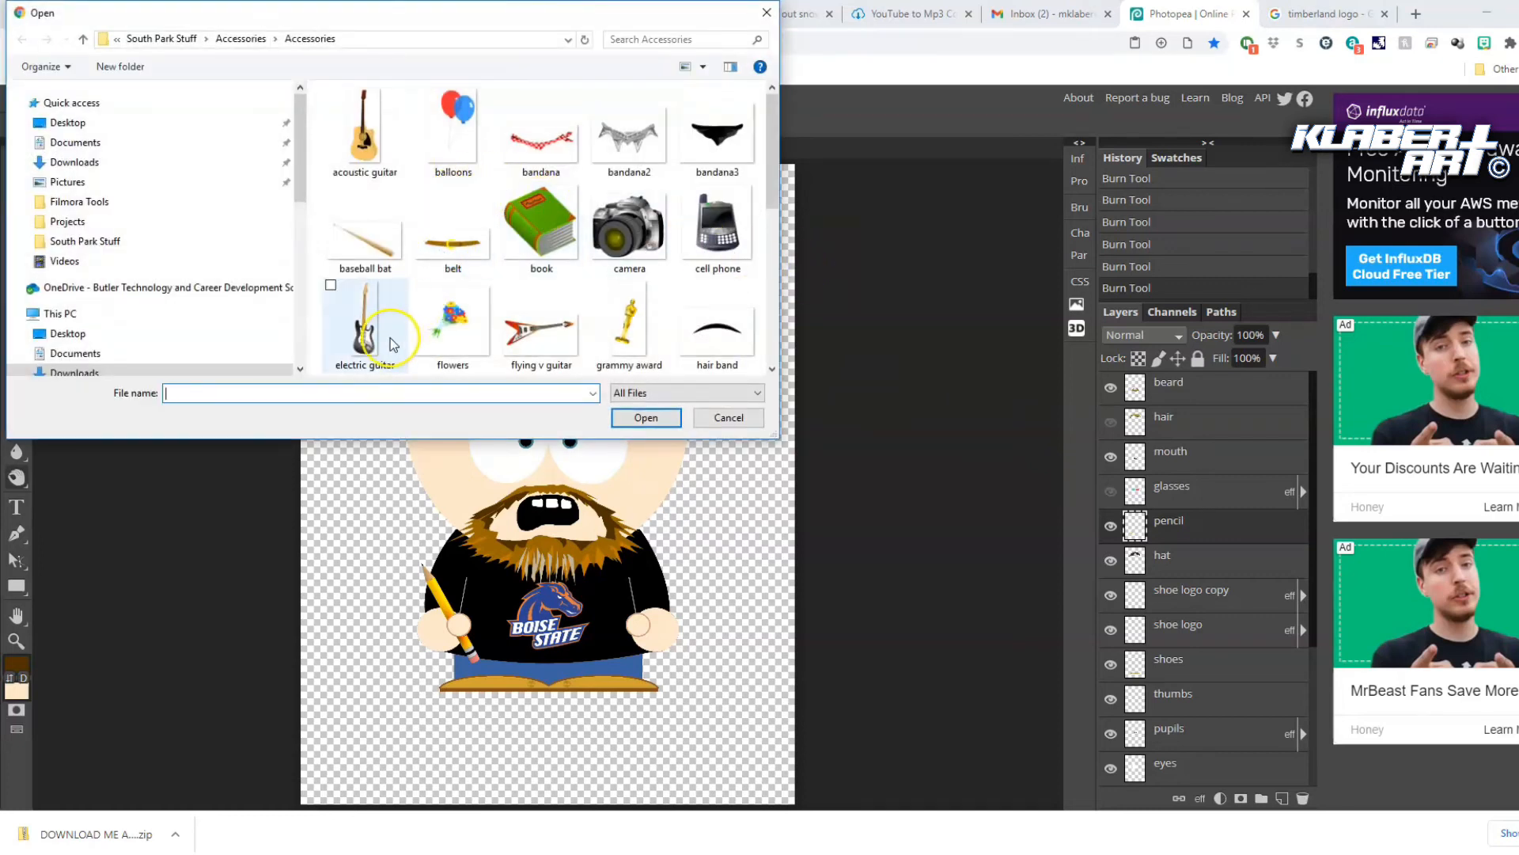
scroll(659, 311, "down", 2)
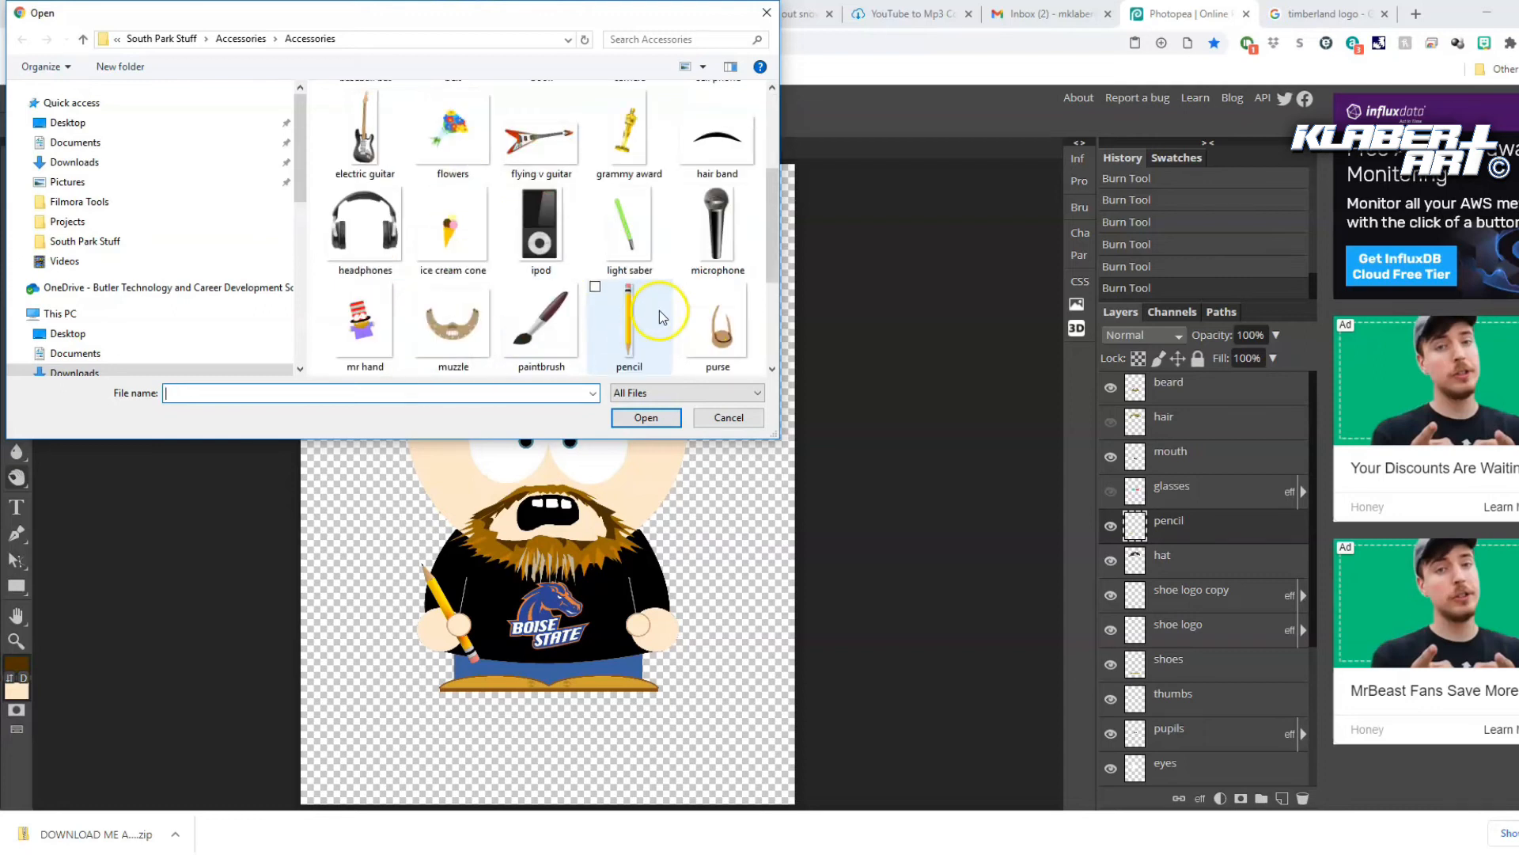
scroll(723, 305, "down", 1)
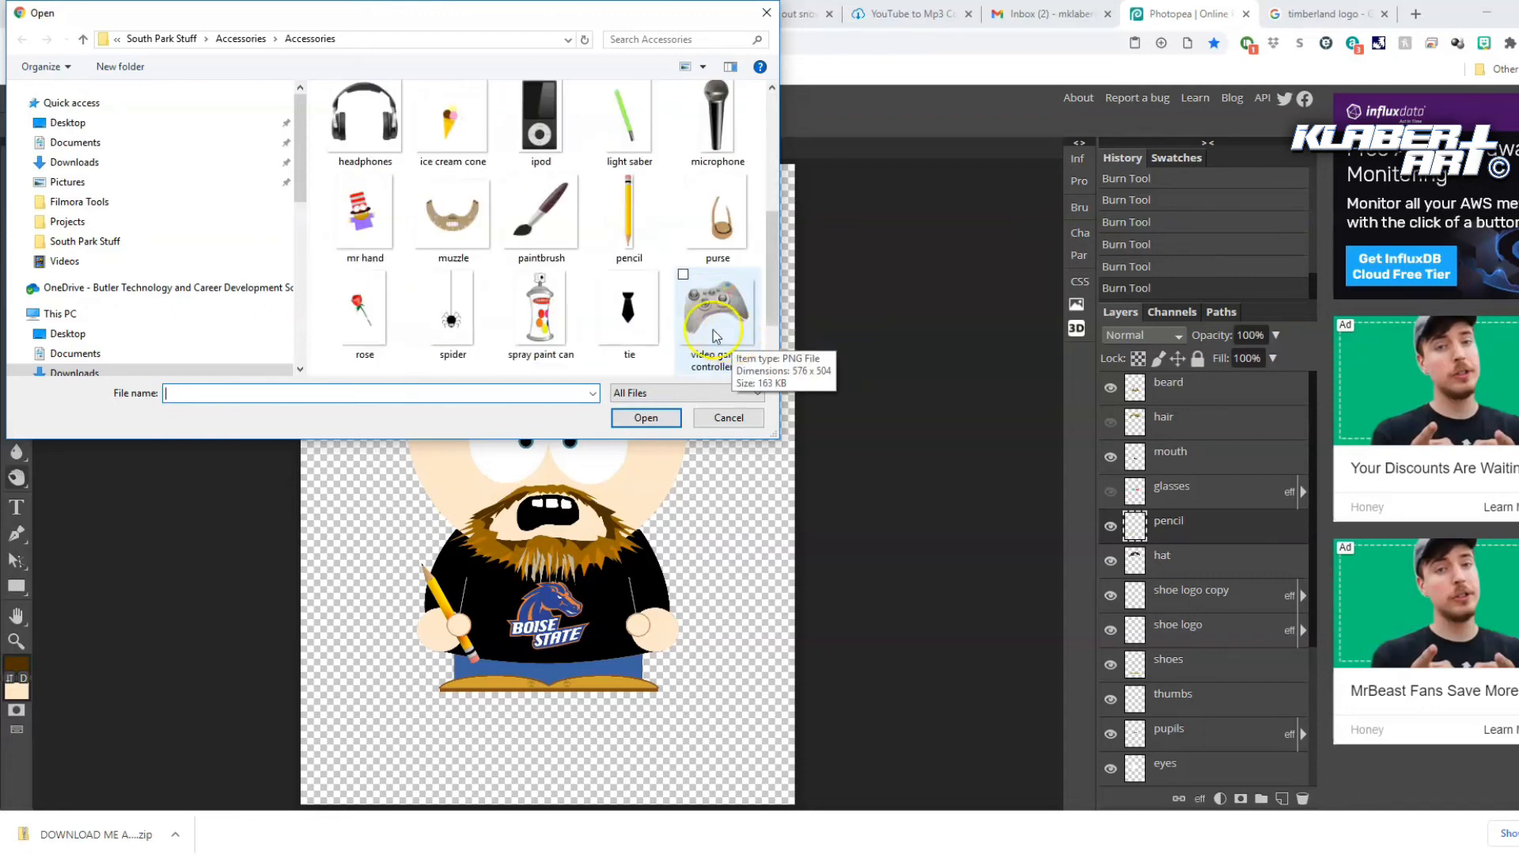
scroll(674, 321, "down", 1)
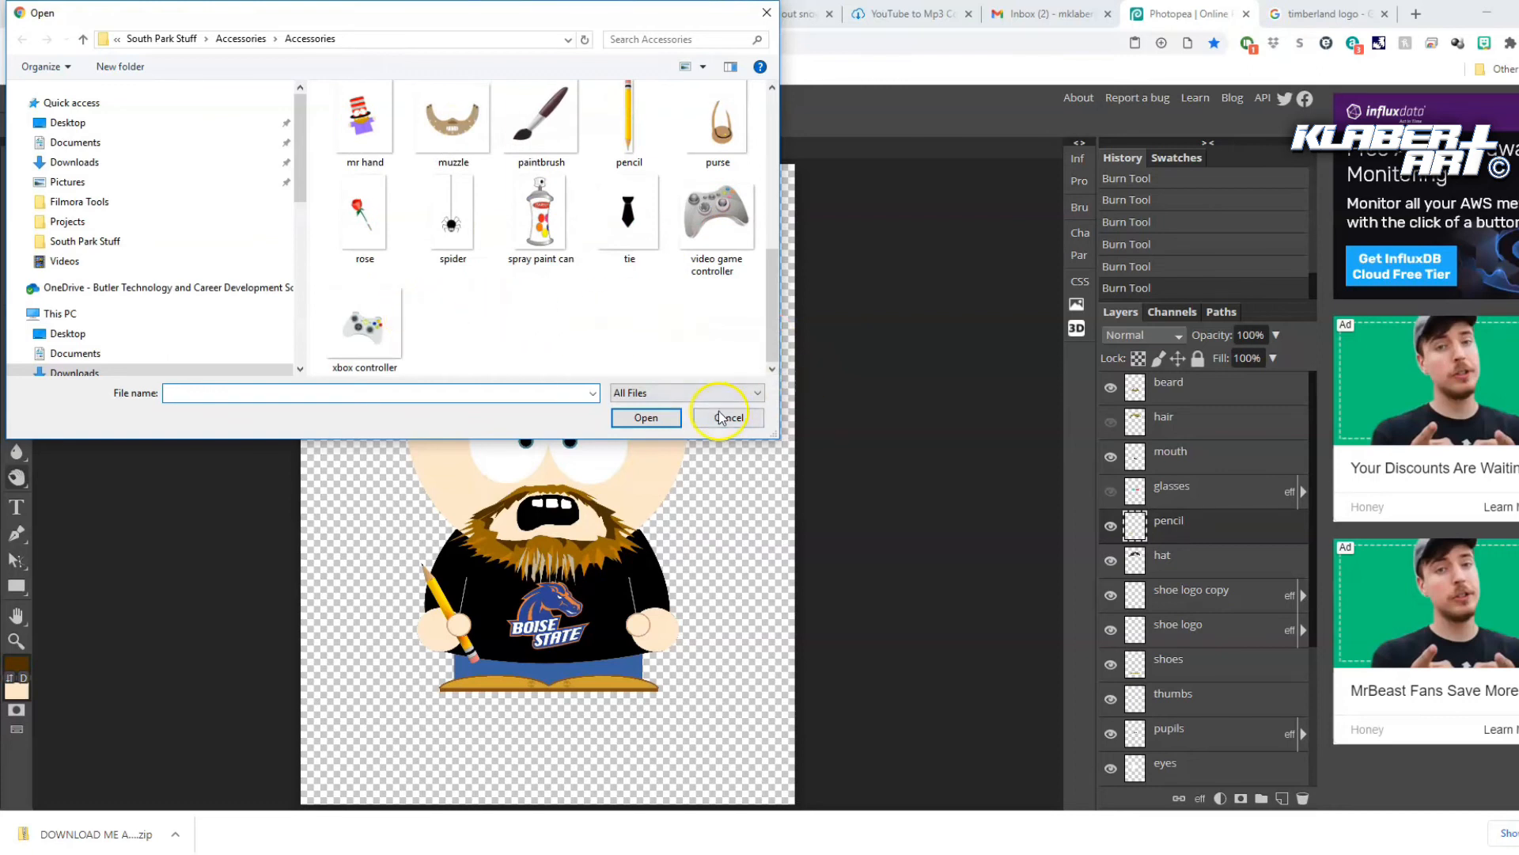
left_click(243, 41)
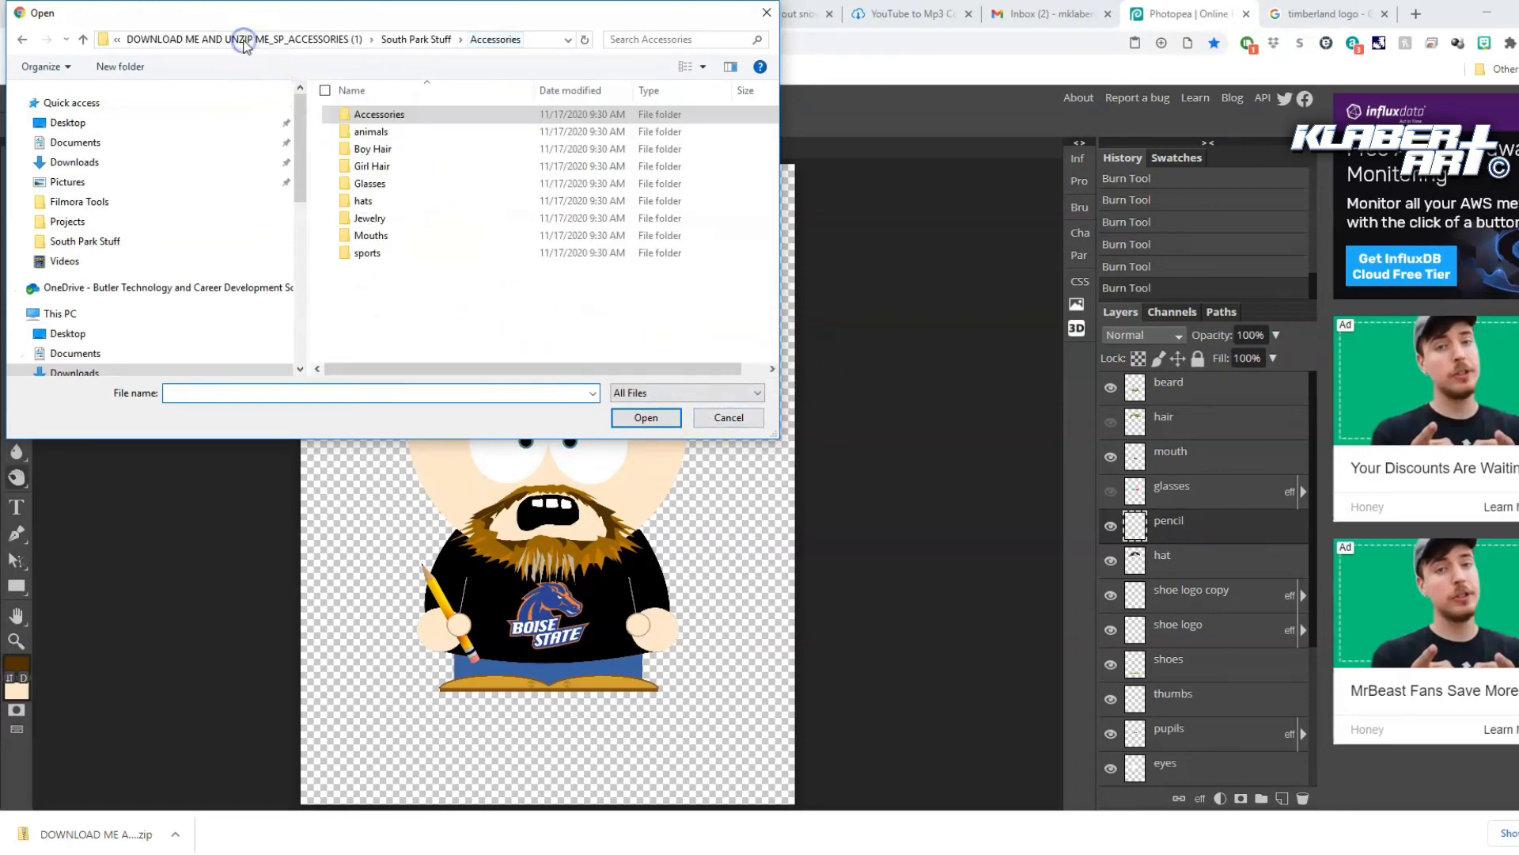
left_click(182, 41)
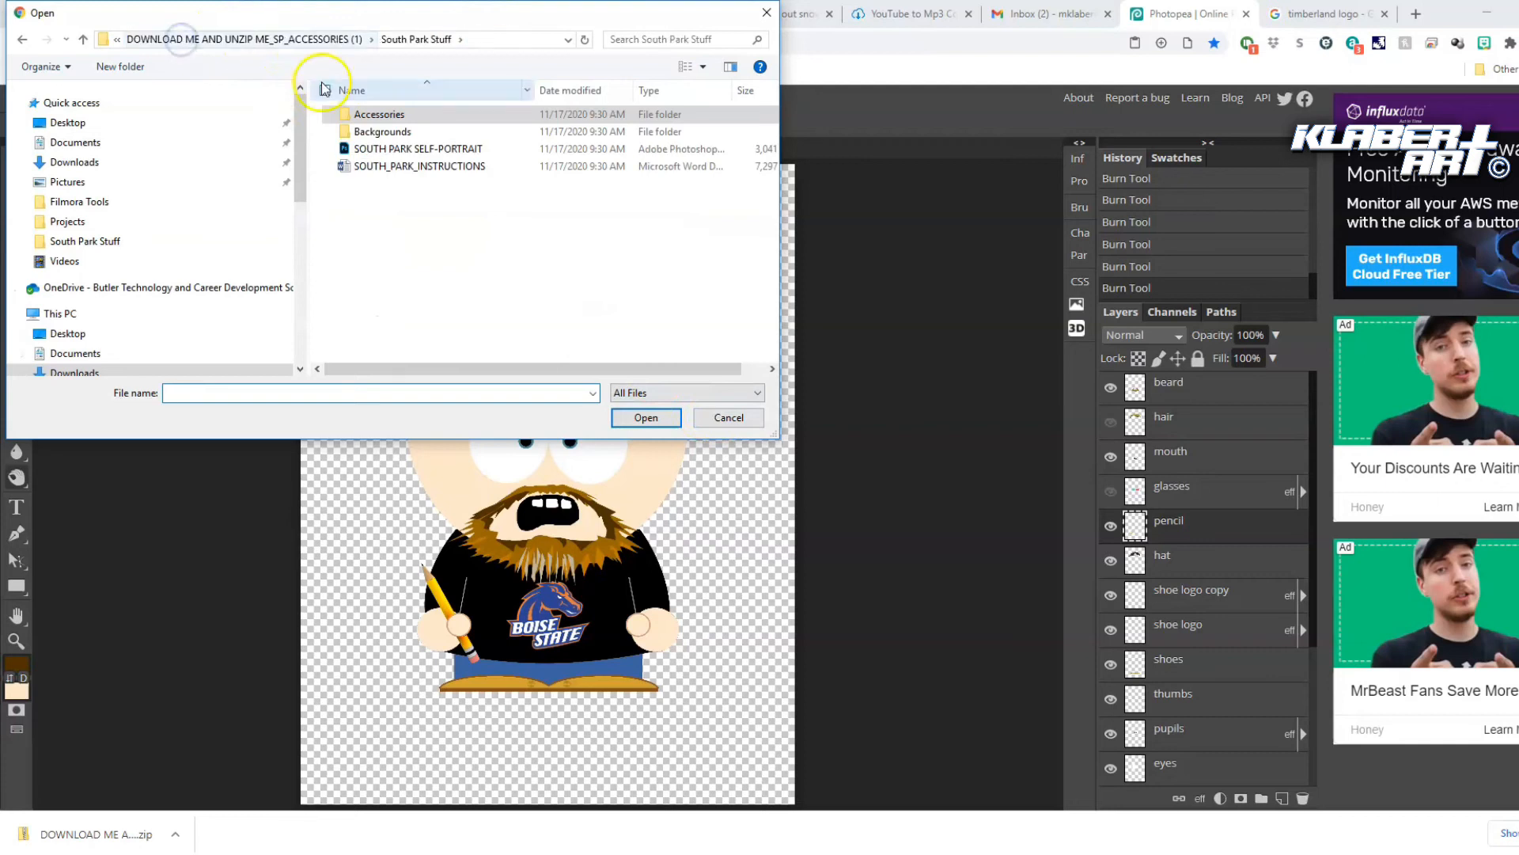
double_click(382, 131)
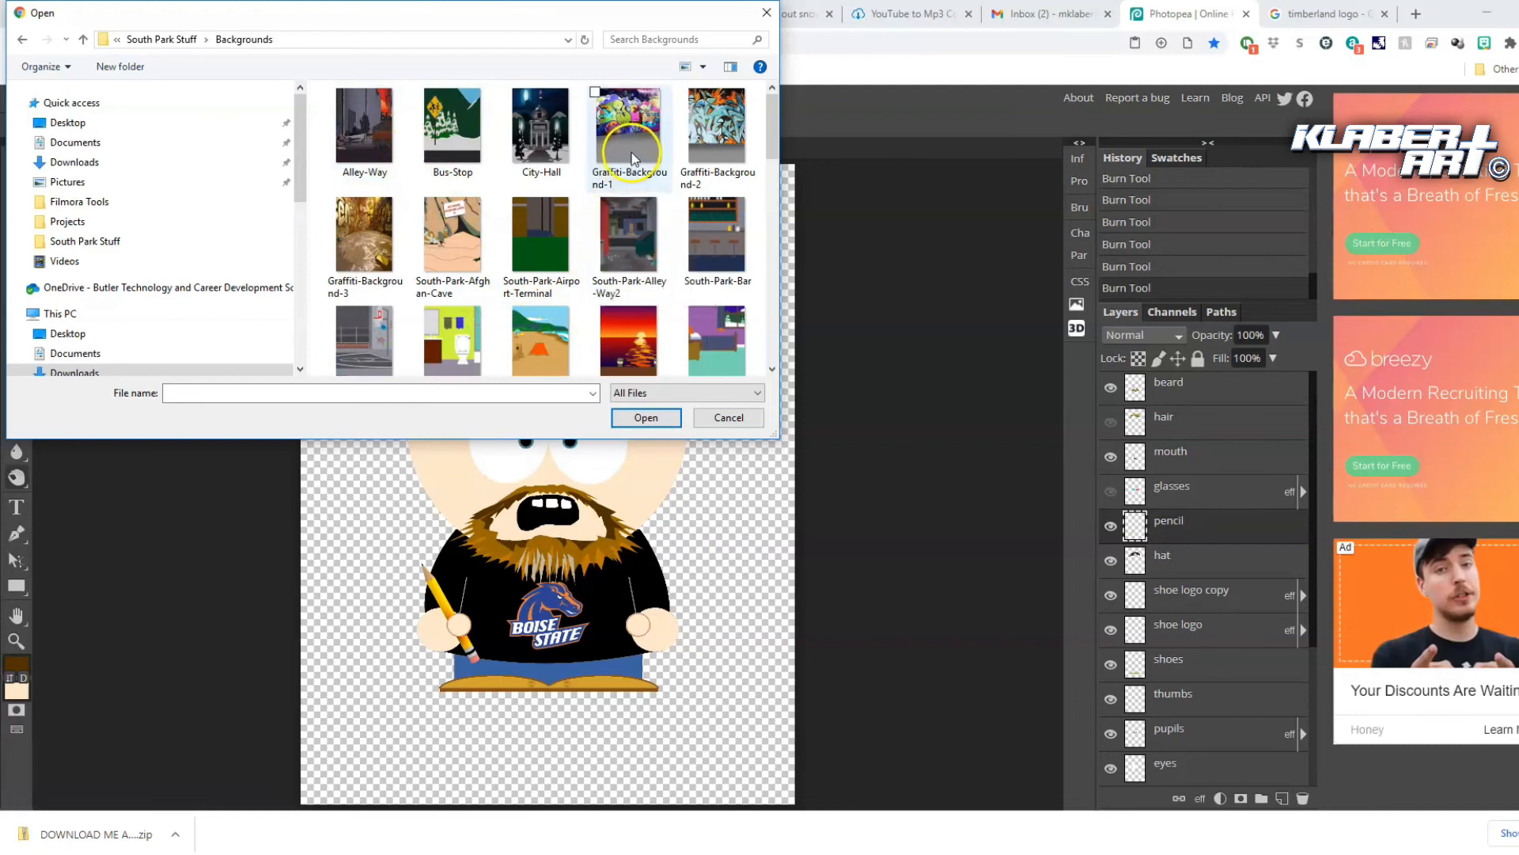
Choose the chalkboard classroom image South-Park-Class-2 from the Backgrounds folder and open it
scroll(692, 316, "down", 3)
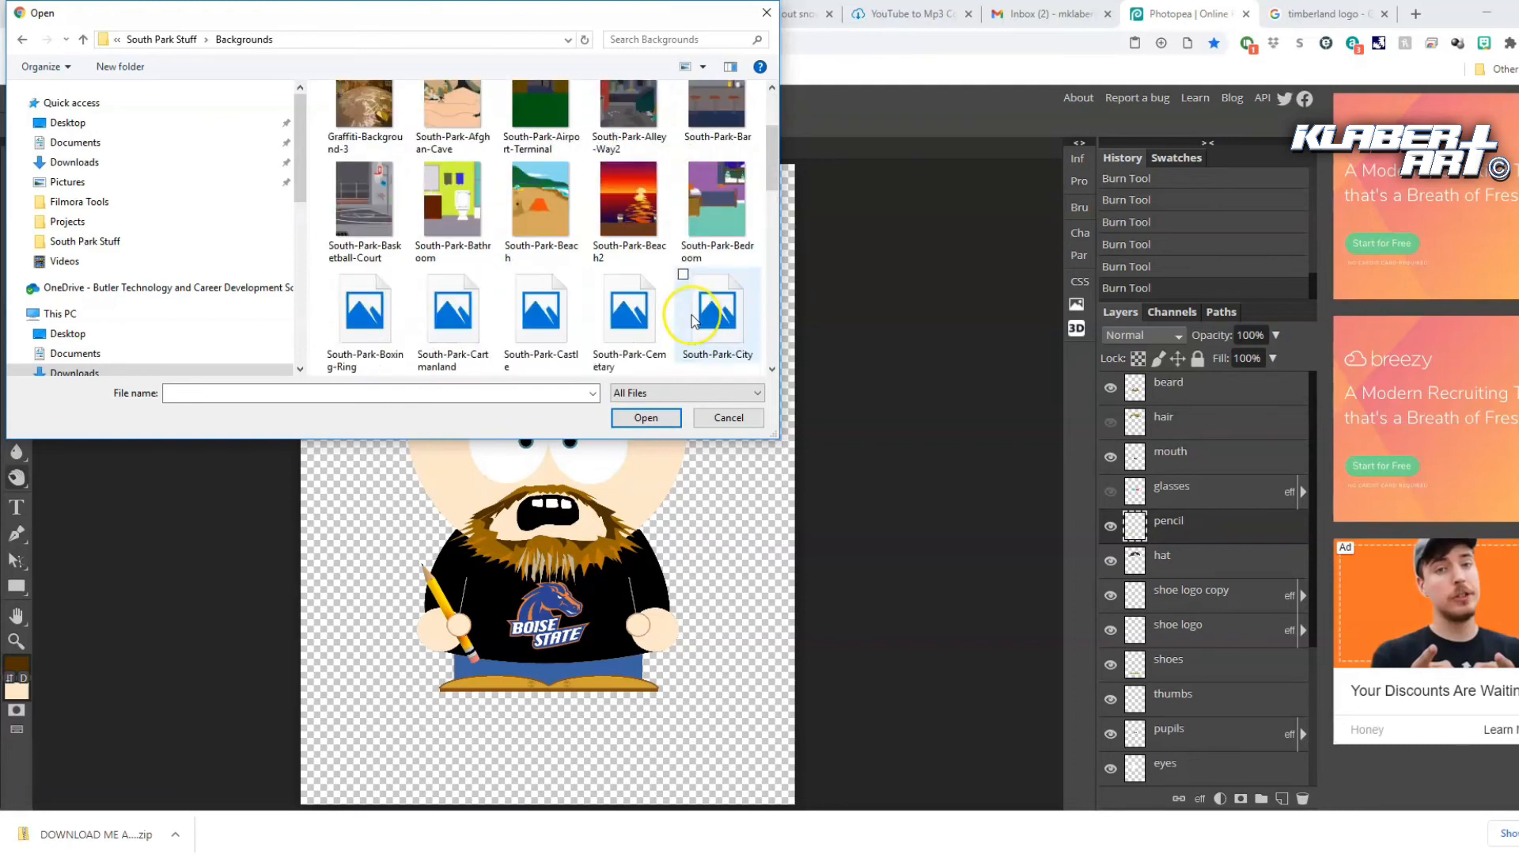
scroll(691, 317, "down", 1)
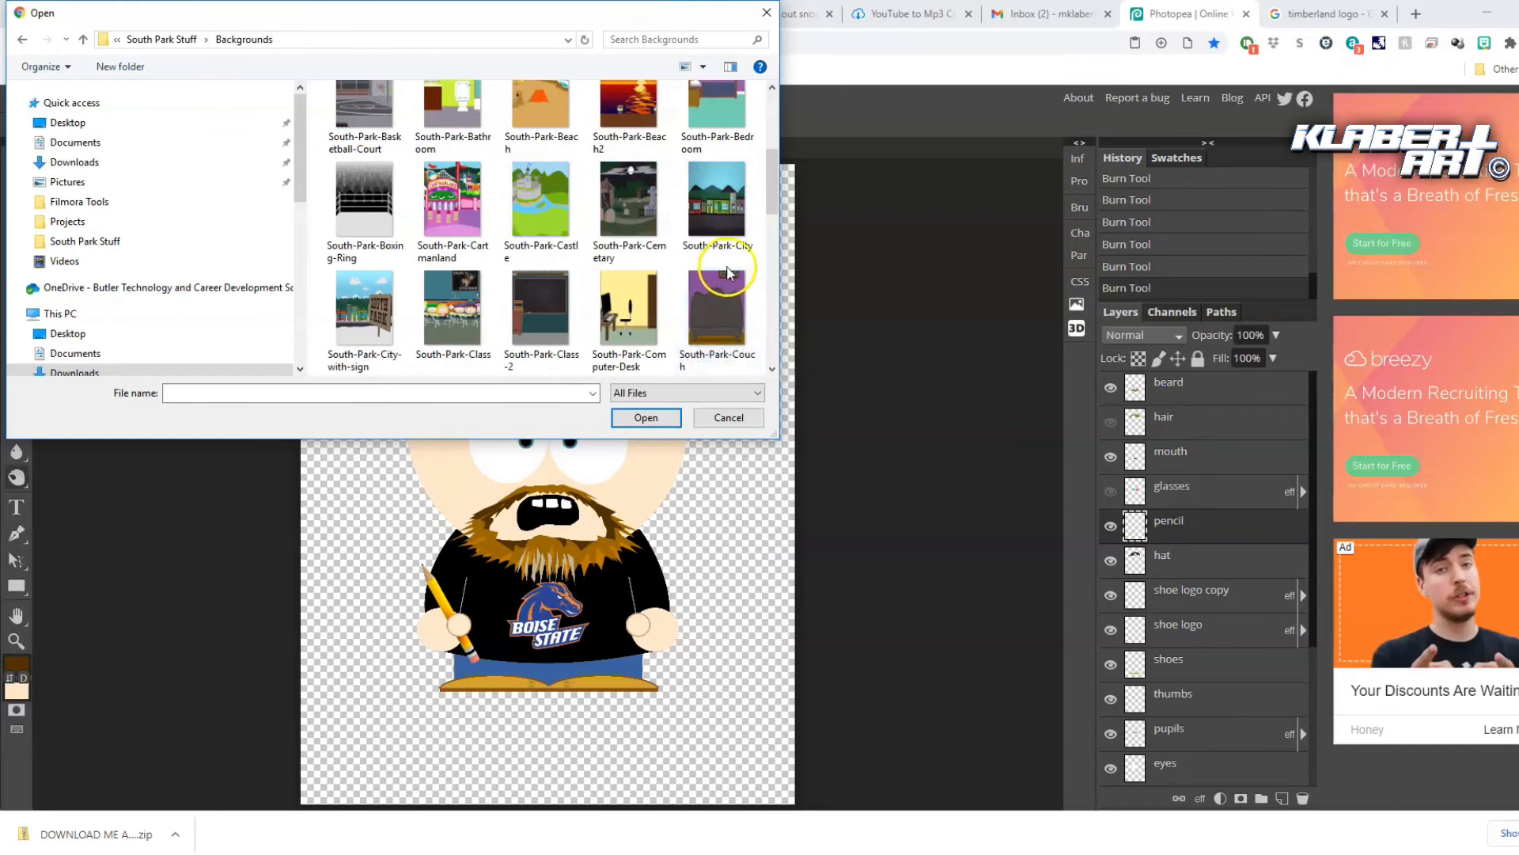
scroll(726, 273, "down", 1)
scroll(739, 283, "down", 1)
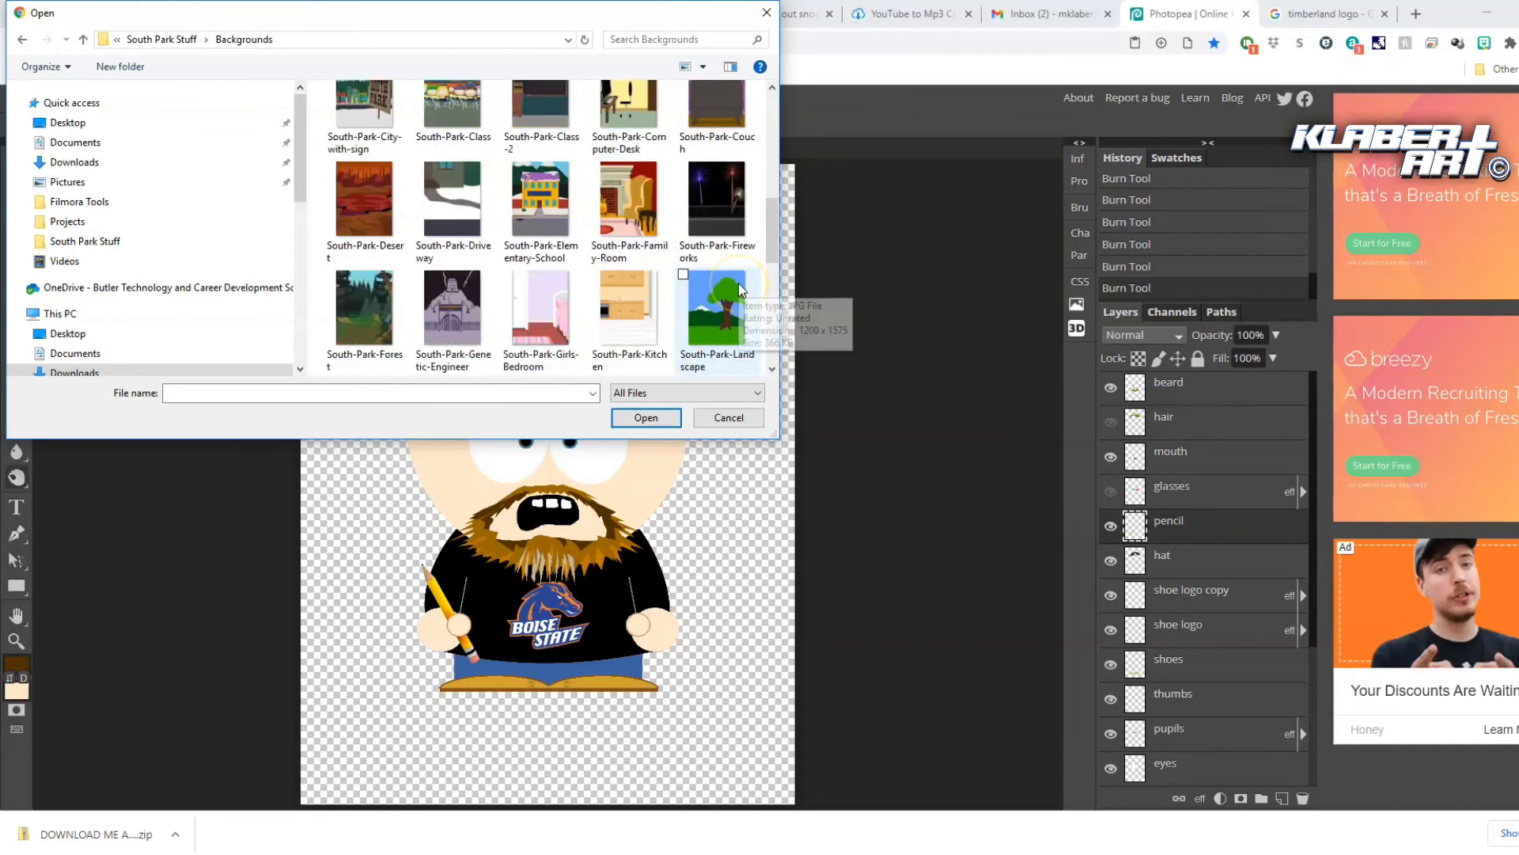
scroll(739, 283, "down", 1)
scroll(631, 310, "down", 1)
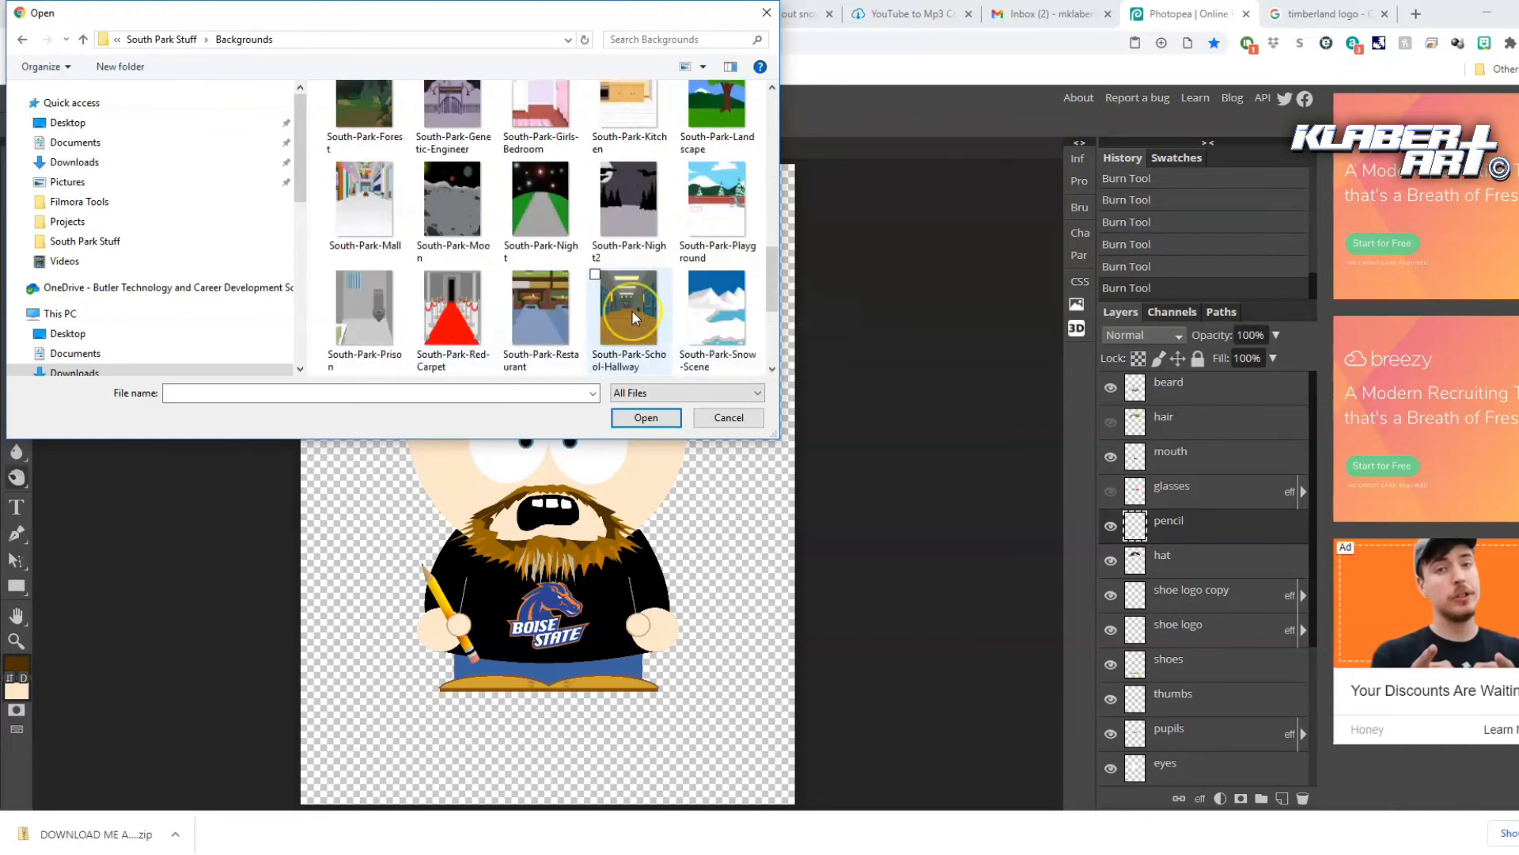
scroll(631, 310, "down", 1)
left_click(634, 224)
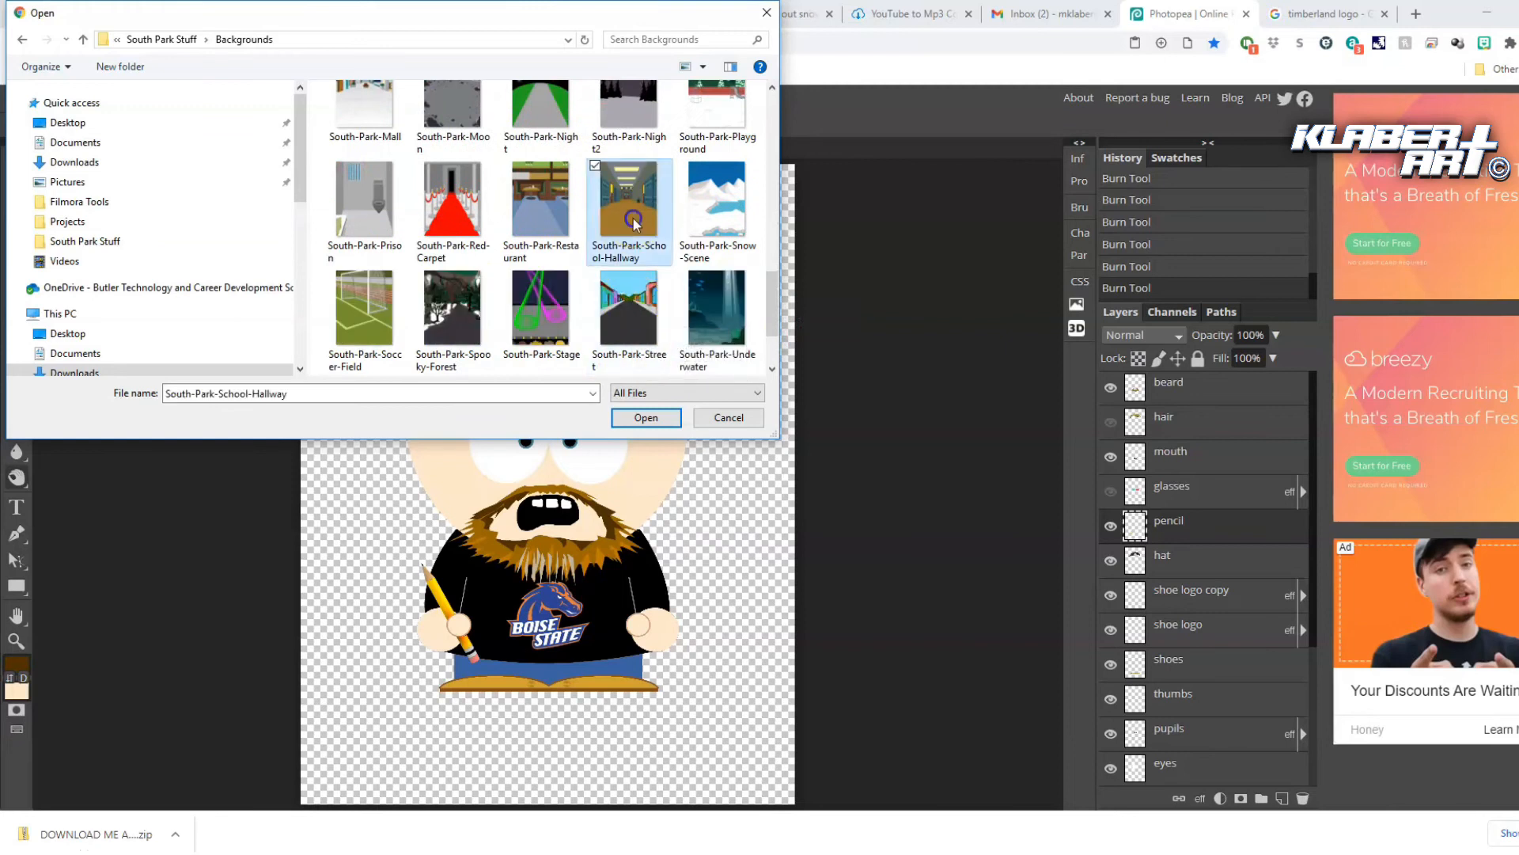
scroll(610, 283, "down", 1)
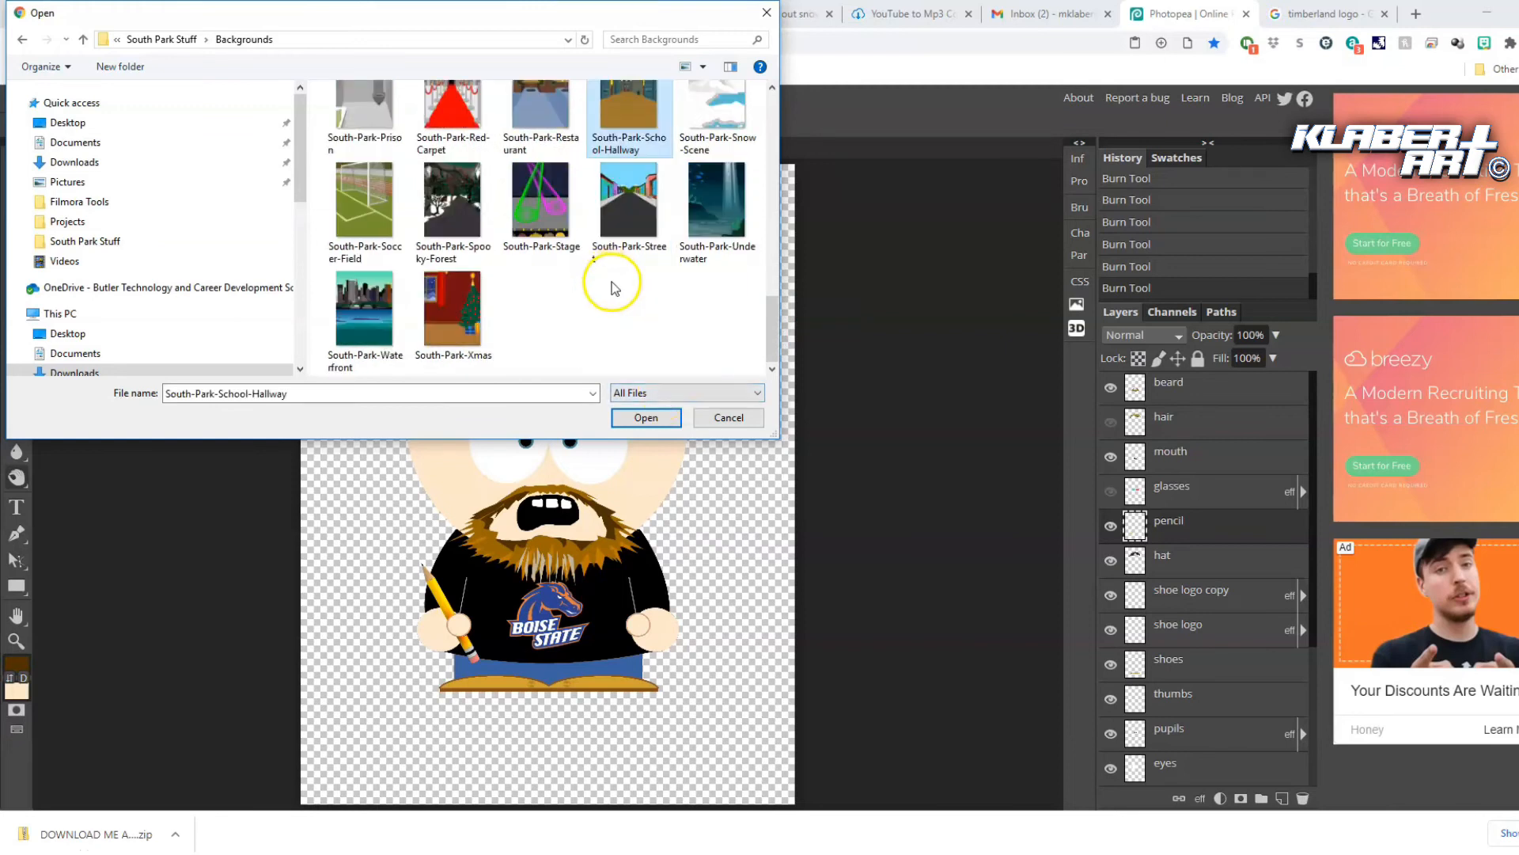
scroll(612, 287, "up", 6)
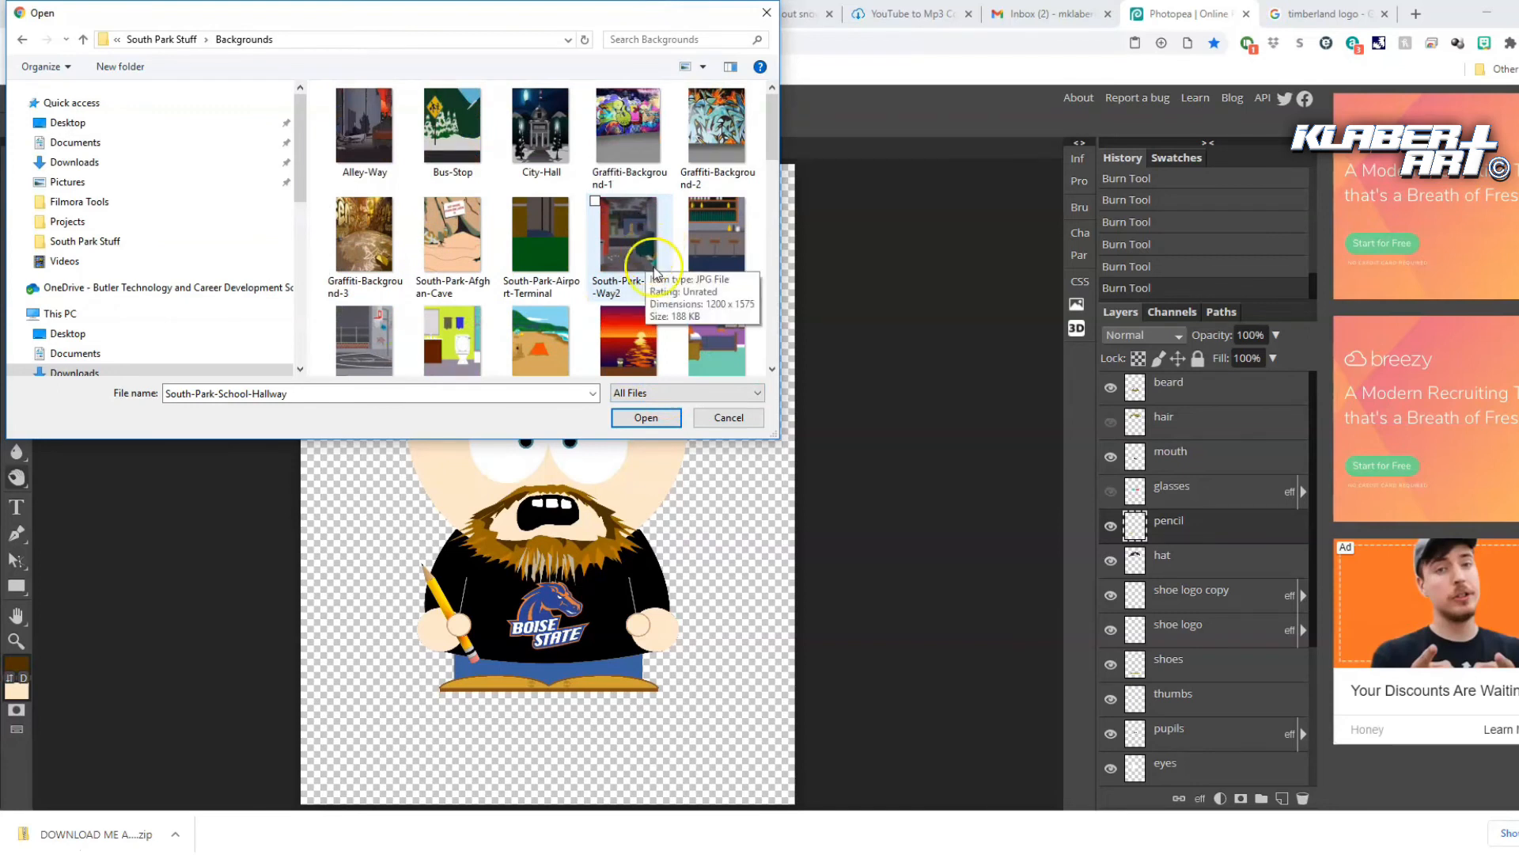
scroll(730, 353, "down", 2)
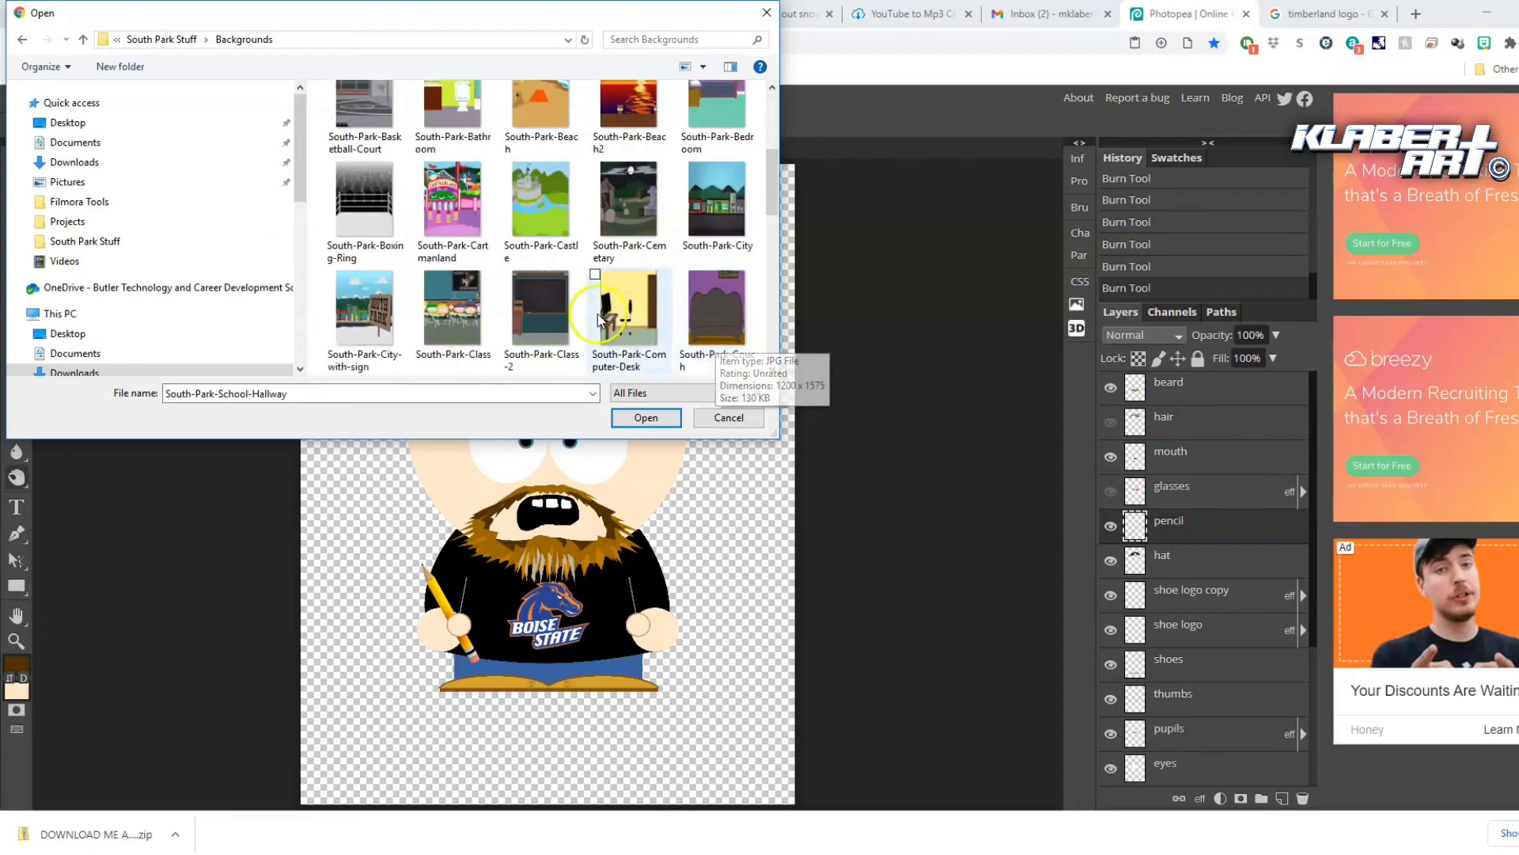
left_click(546, 316)
left_click(638, 417)
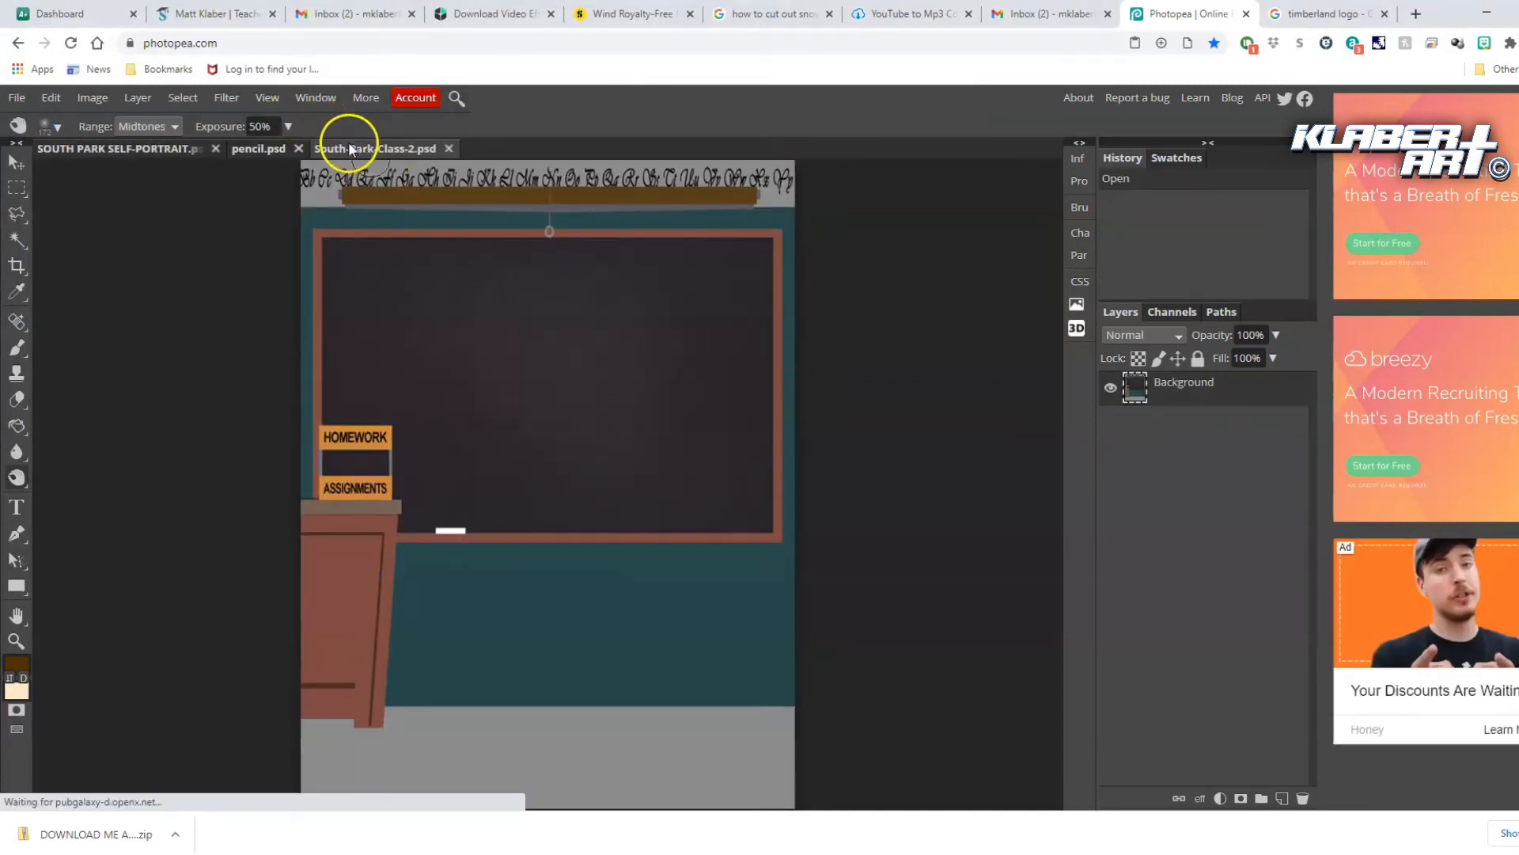
Copy the classroom layer into the self-portrait document and scale it to about 2550 × 3317 px so it fills the canvas
left_click_drag(1142, 388, 119, 148)
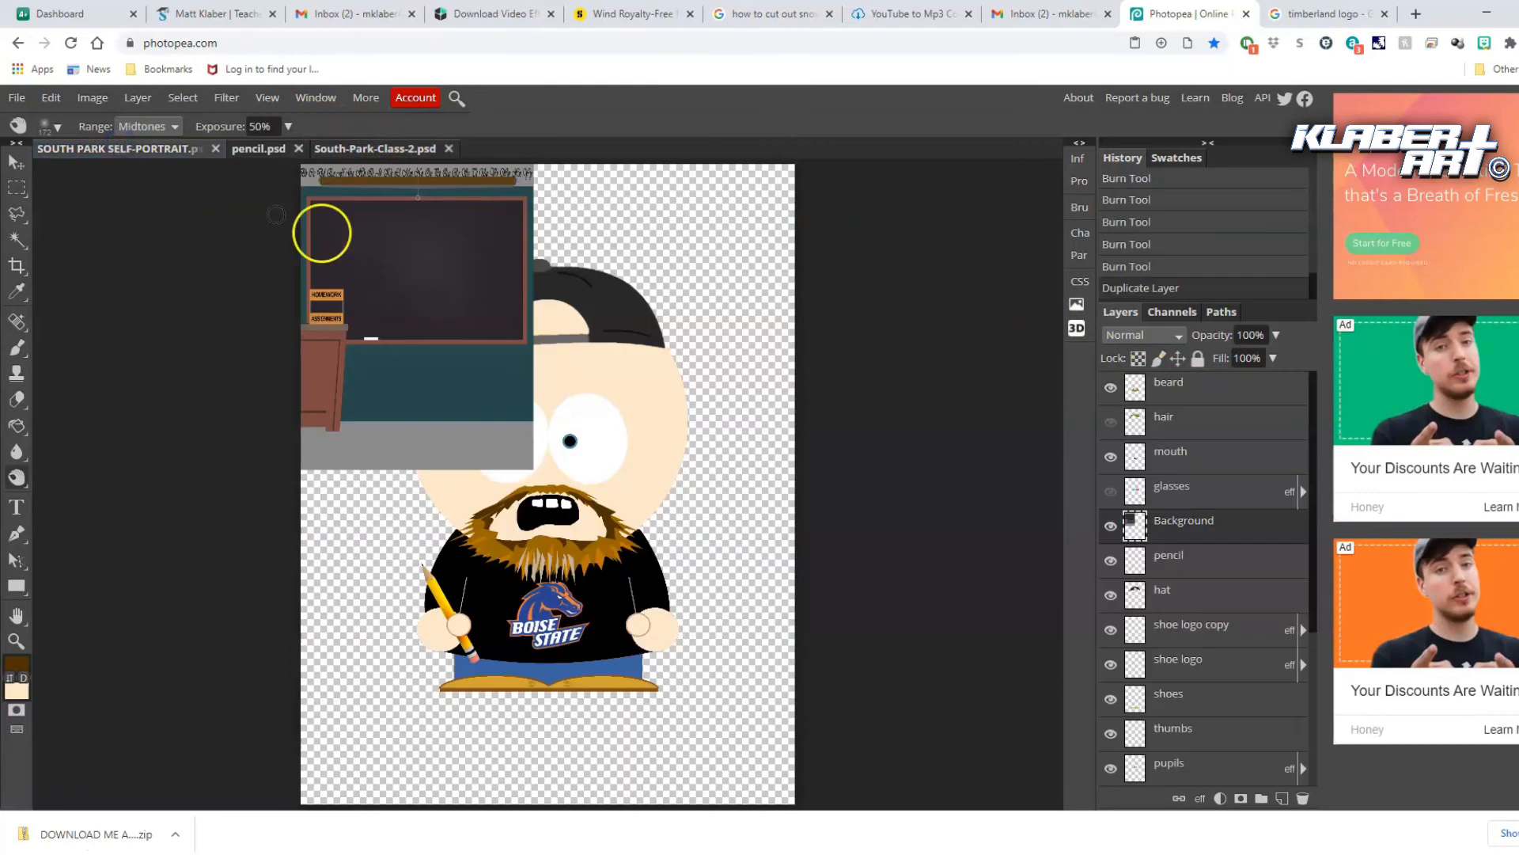
left_click(52, 97)
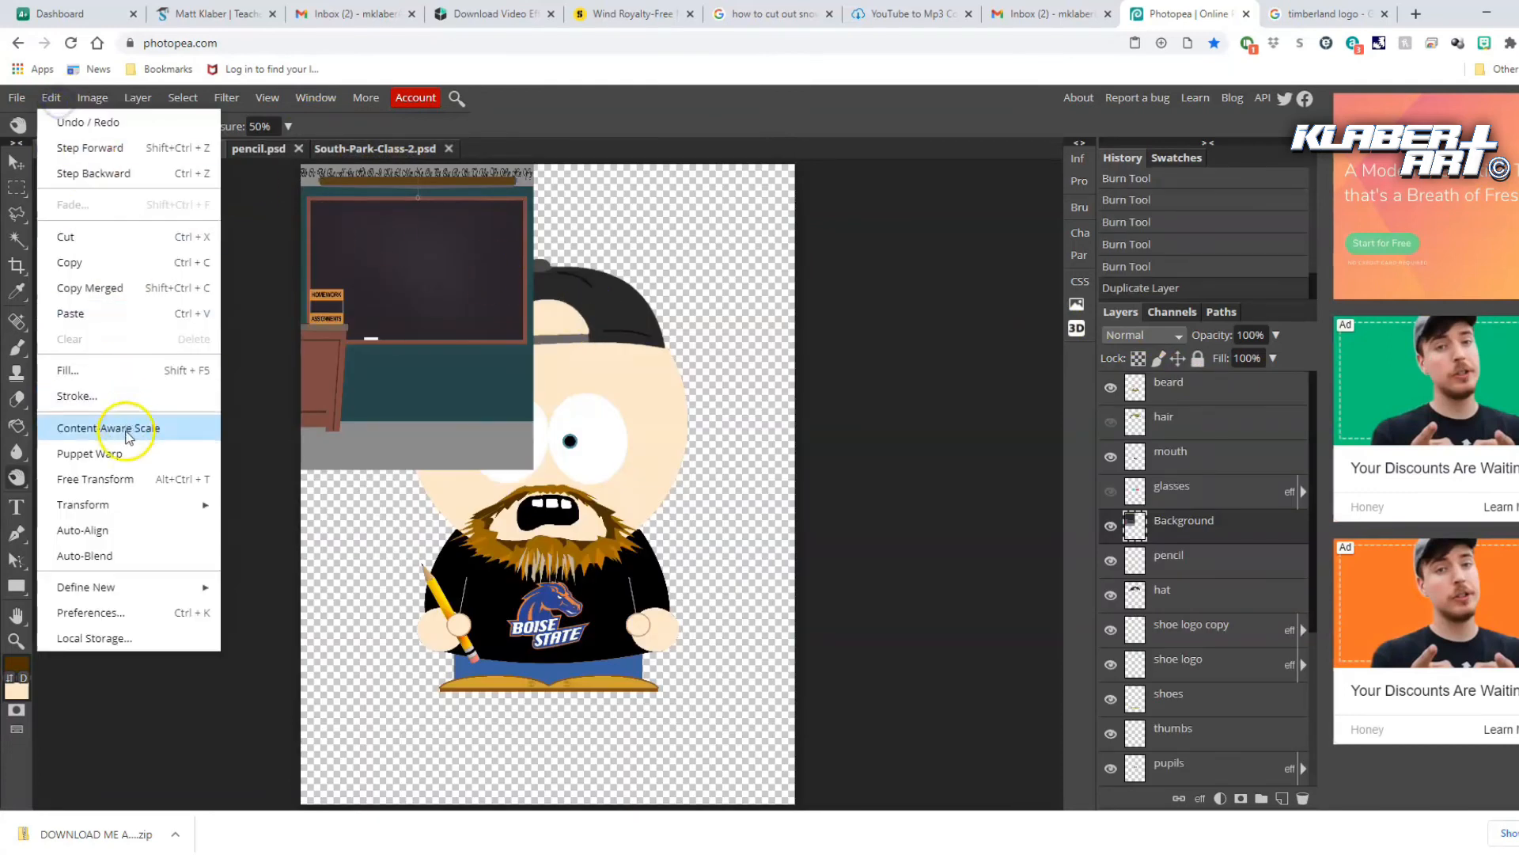
left_click(136, 478)
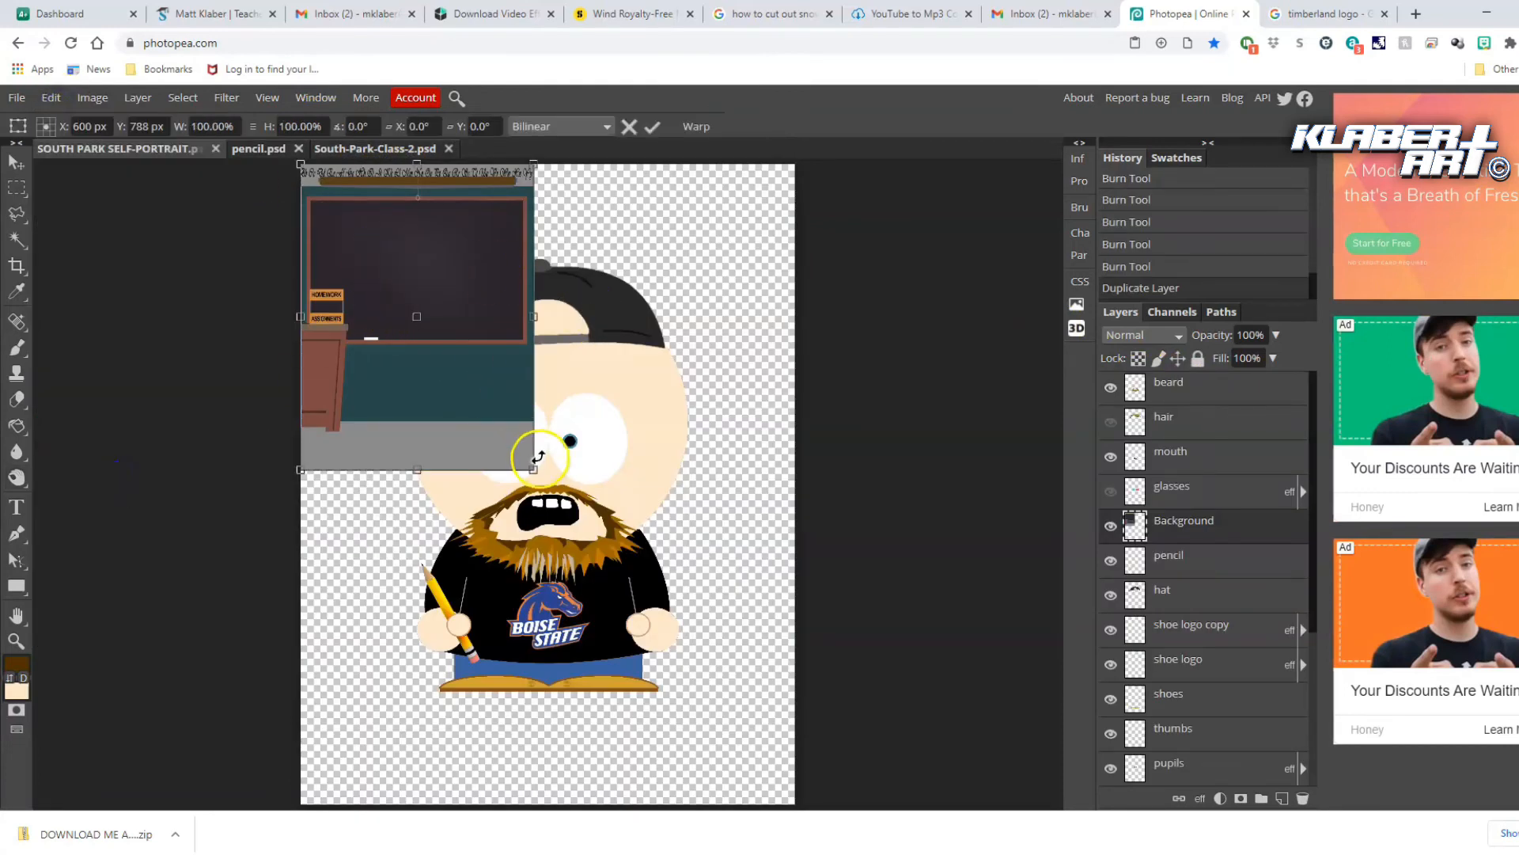
left_click_drag(534, 470, 796, 802)
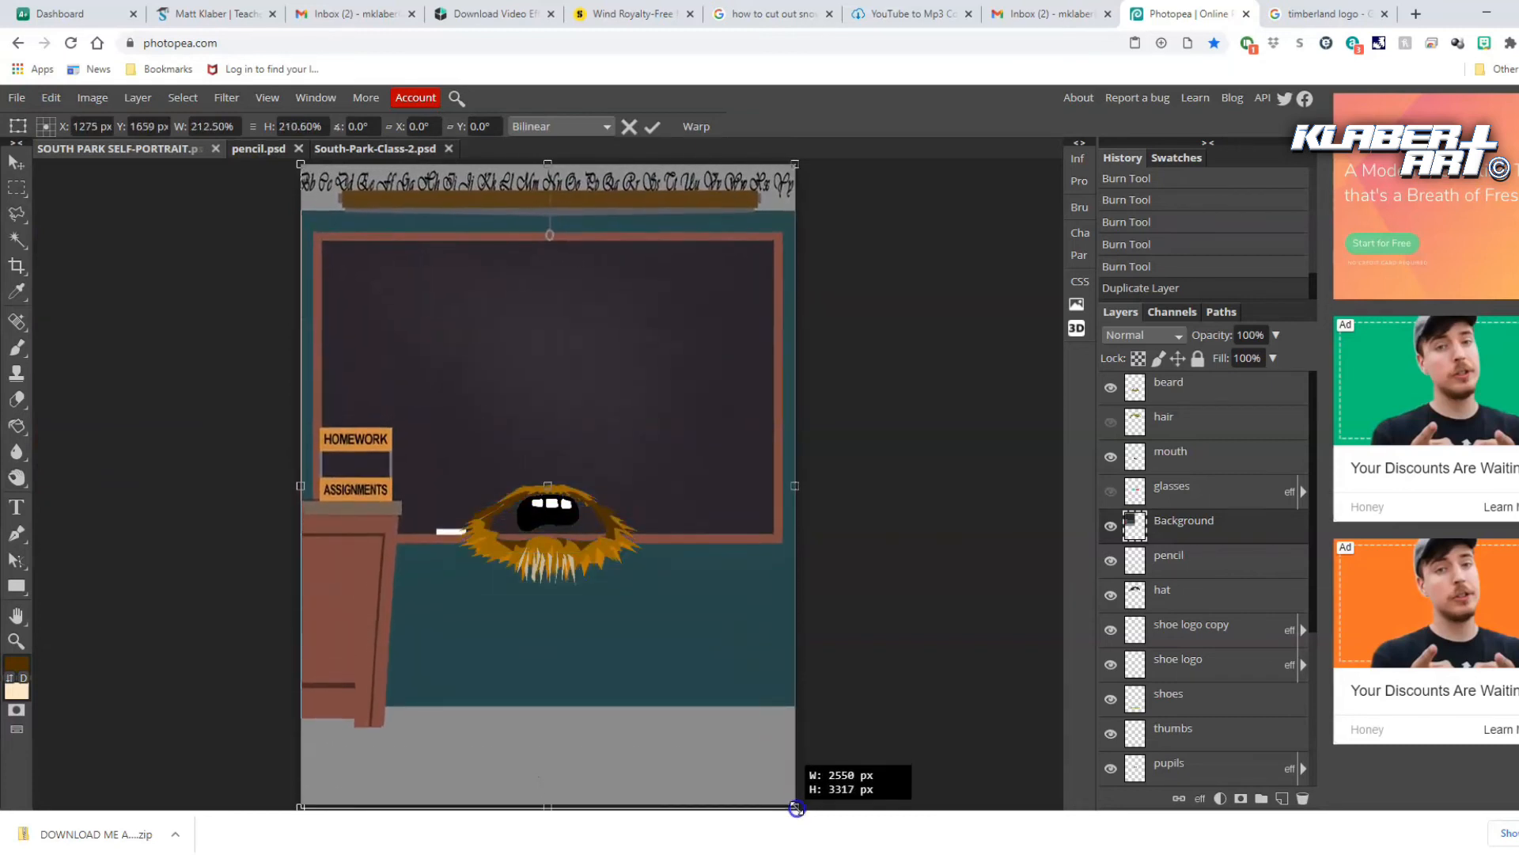
left_click_drag(797, 808, 797, 807)
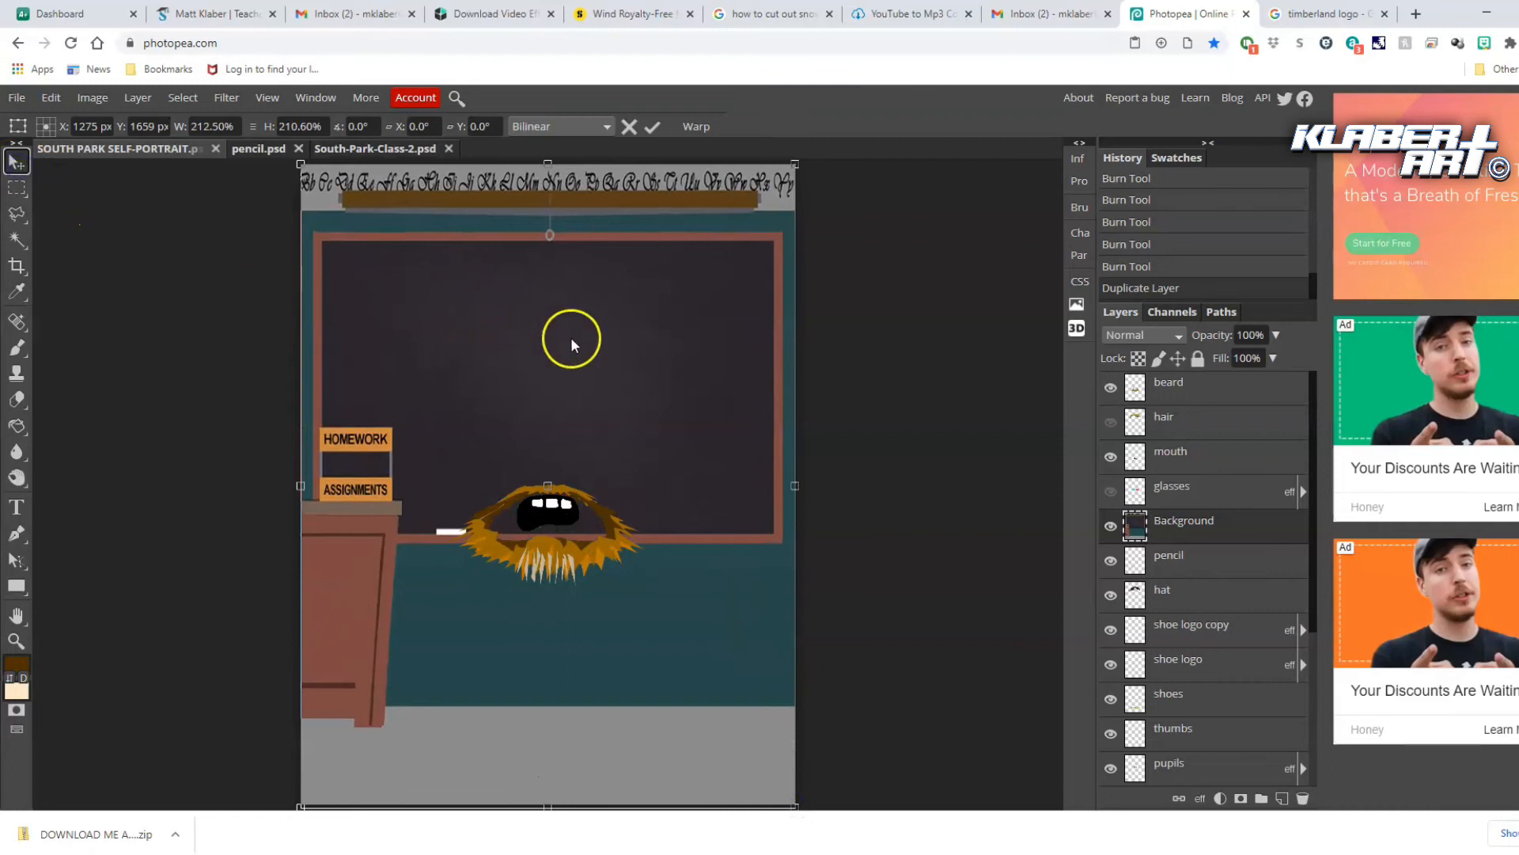
key("Return")
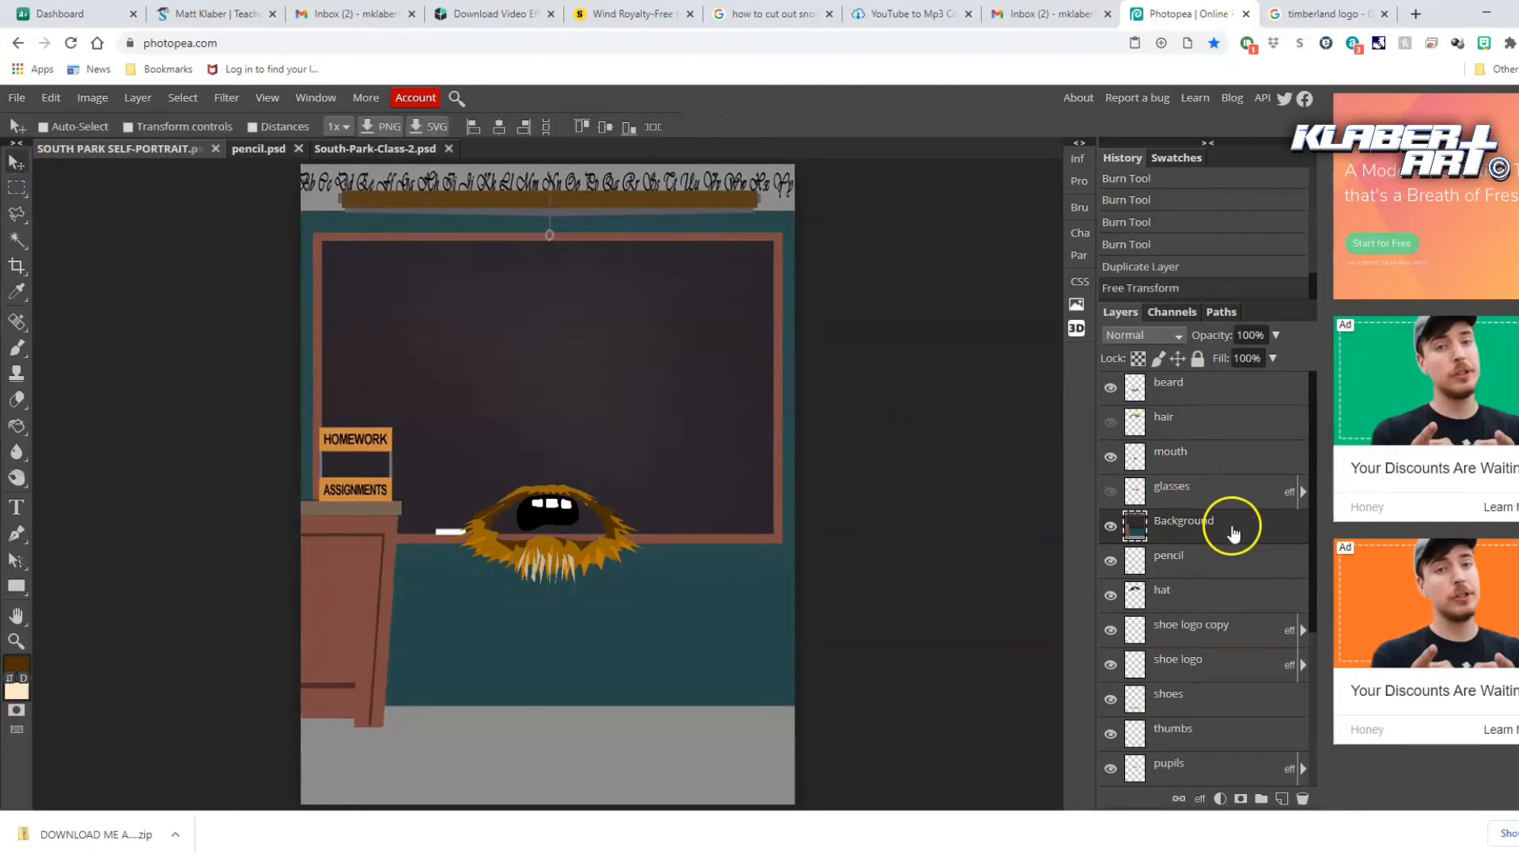
Move the classroom Background layer below pants, at the very bottom of the layer stack
left_click_drag(1233, 531, 1231, 702)
scroll(1231, 697, "down", 3)
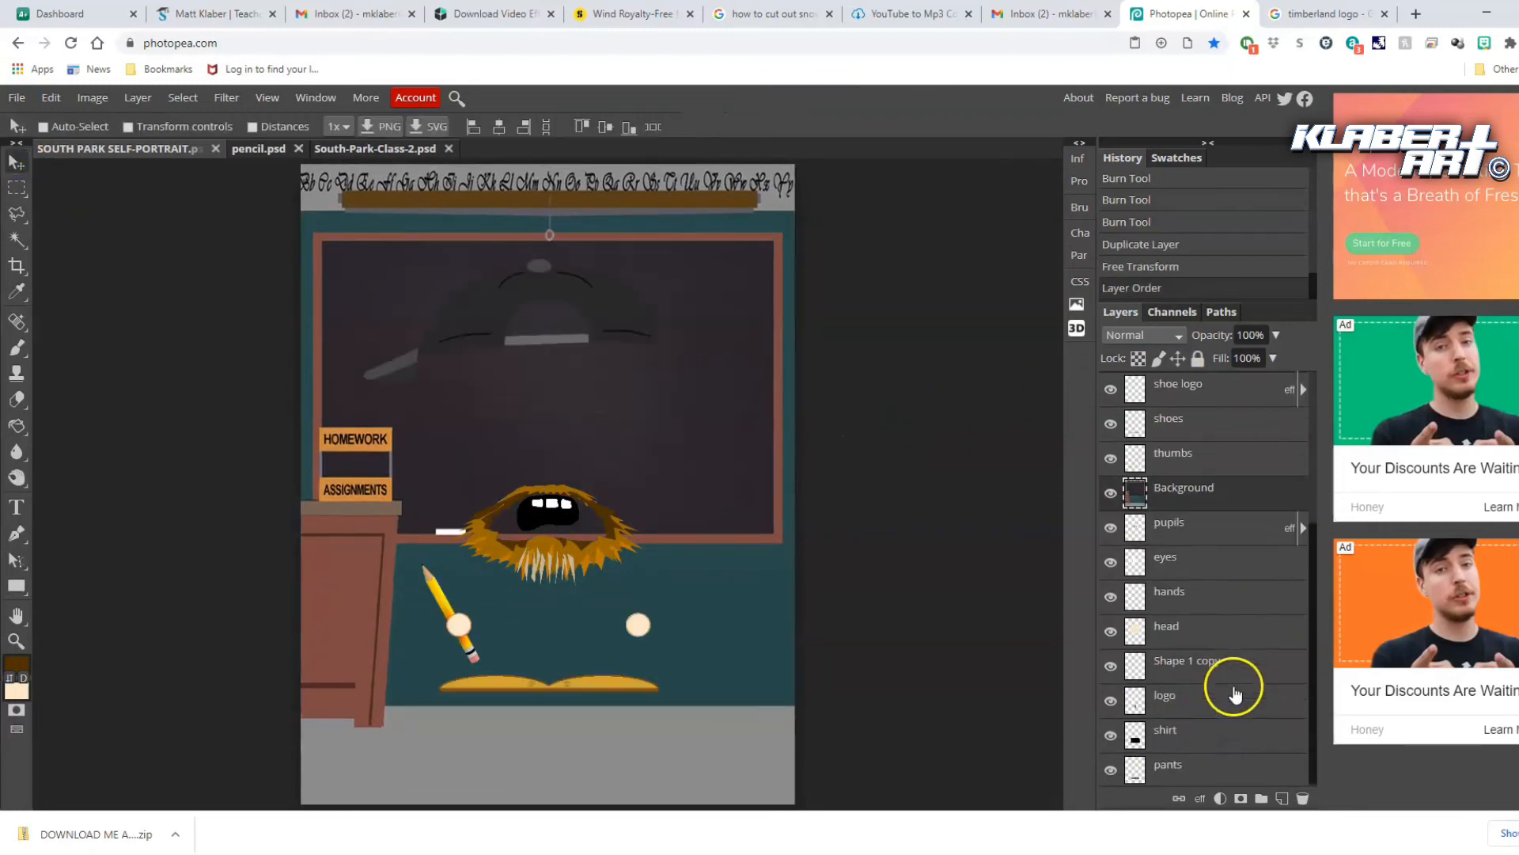
left_click_drag(1205, 513, 1220, 770)
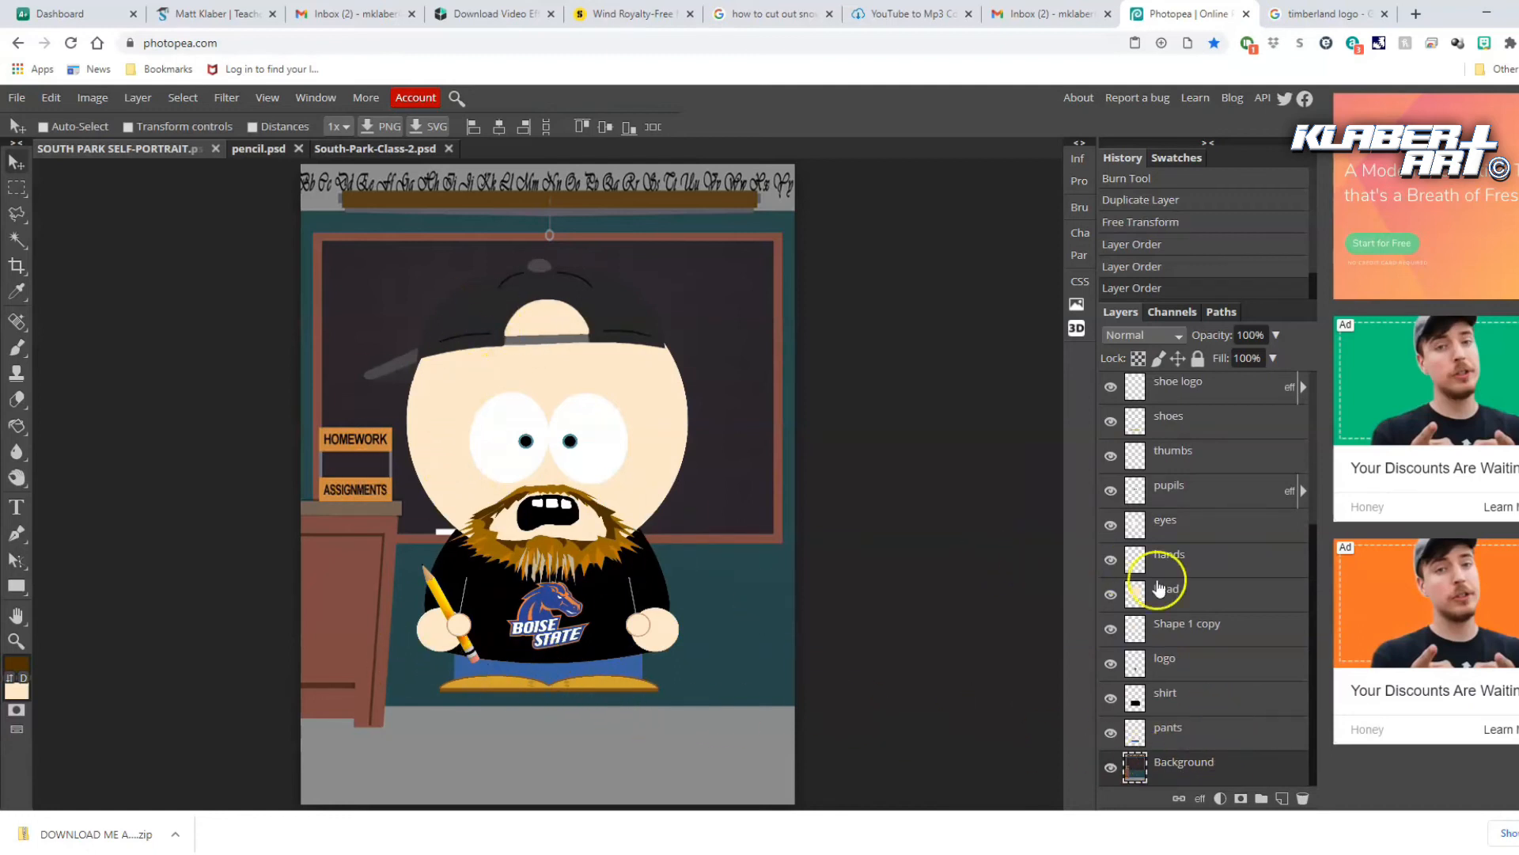
Select all character layers from pants to beard and move the whole figure down and to the right onto the classroom floor
left_click(1208, 736)
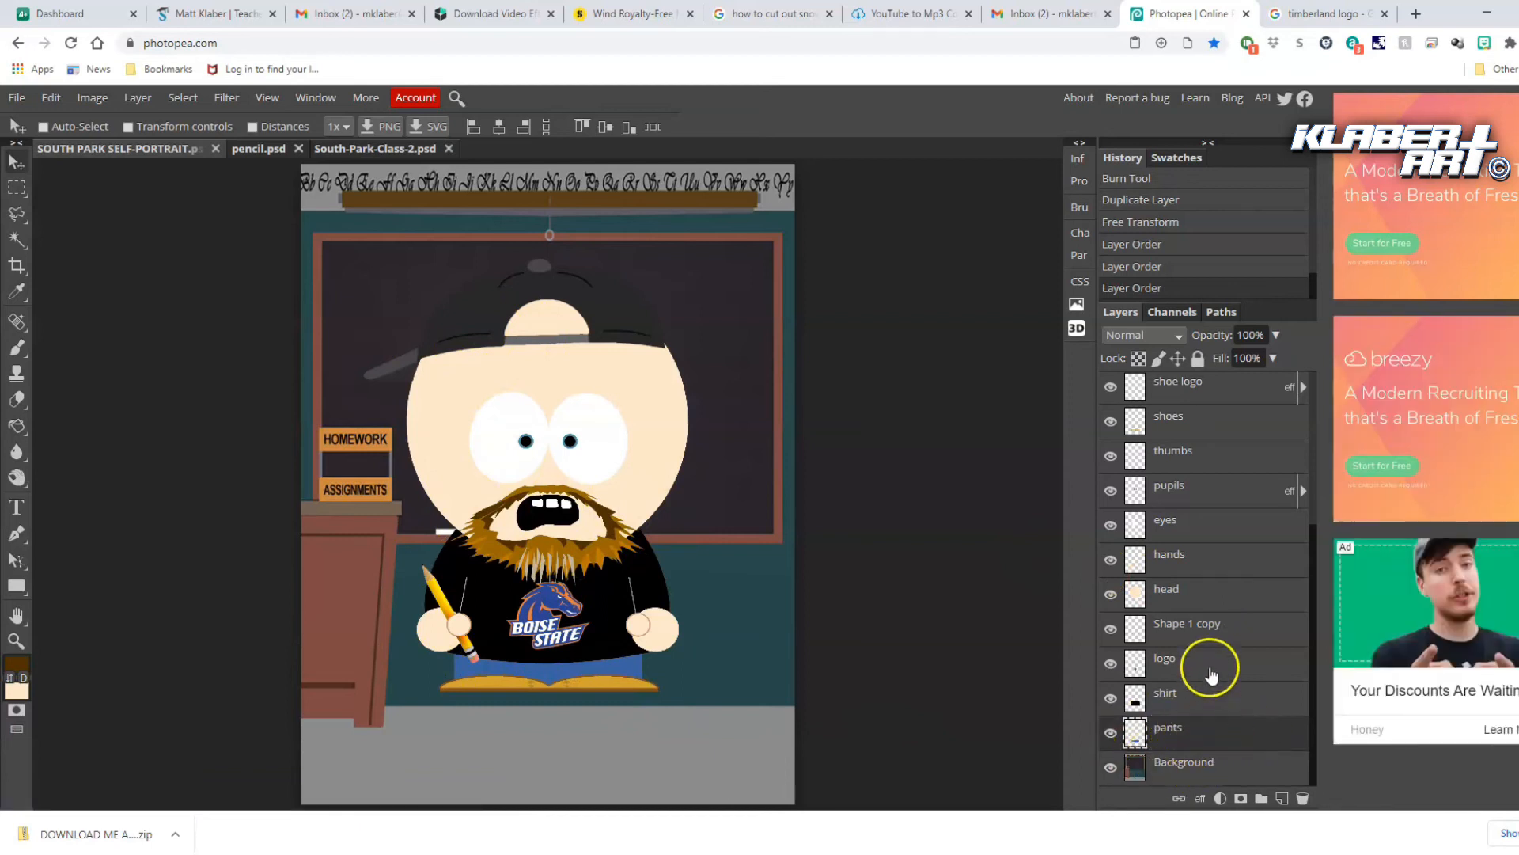
scroll(1212, 674, "up", 3)
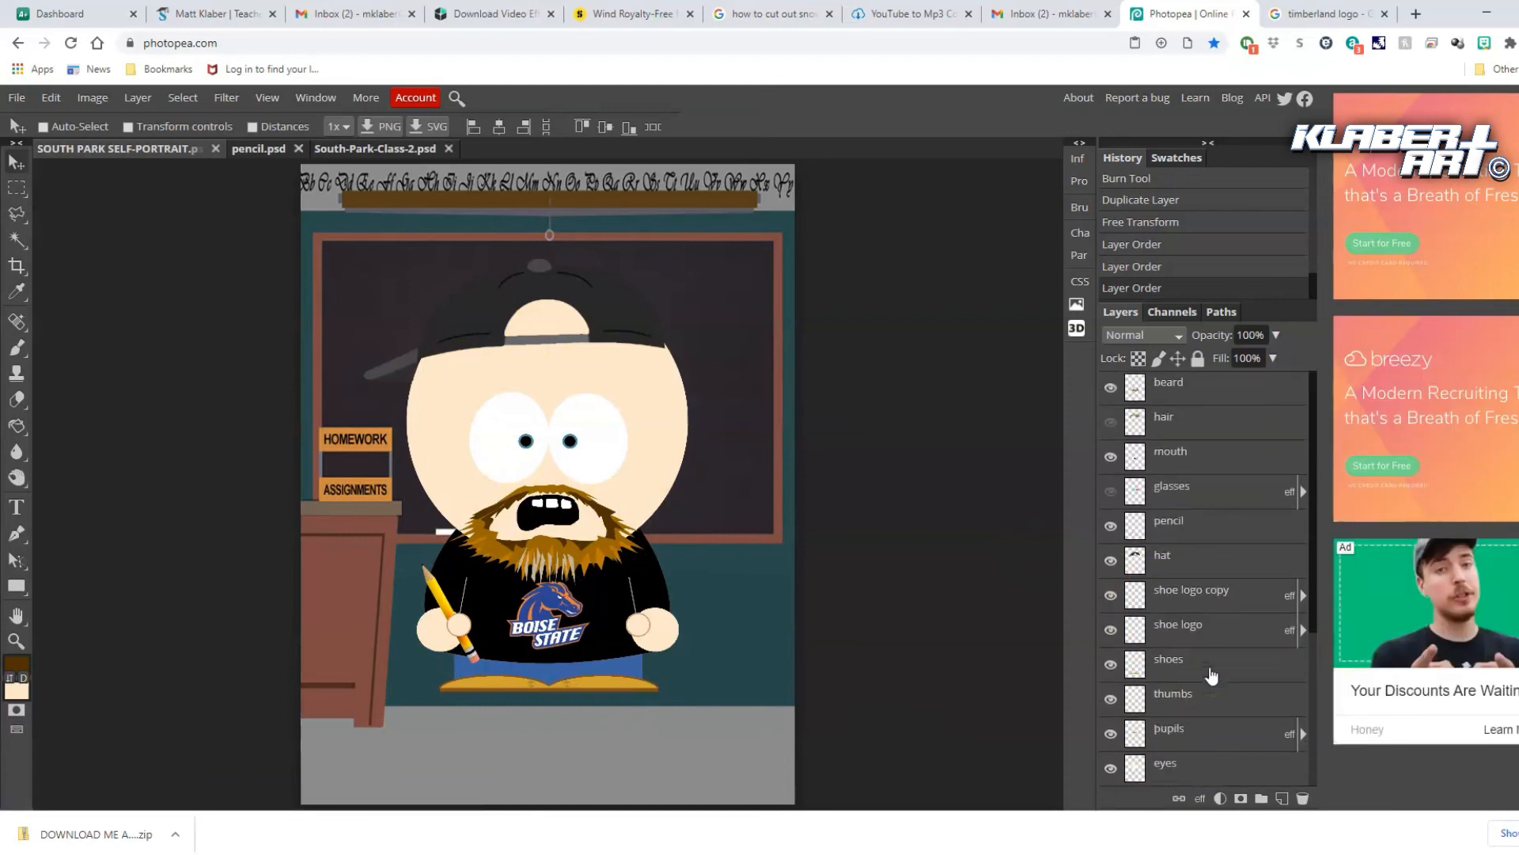
left_click(1207, 398)
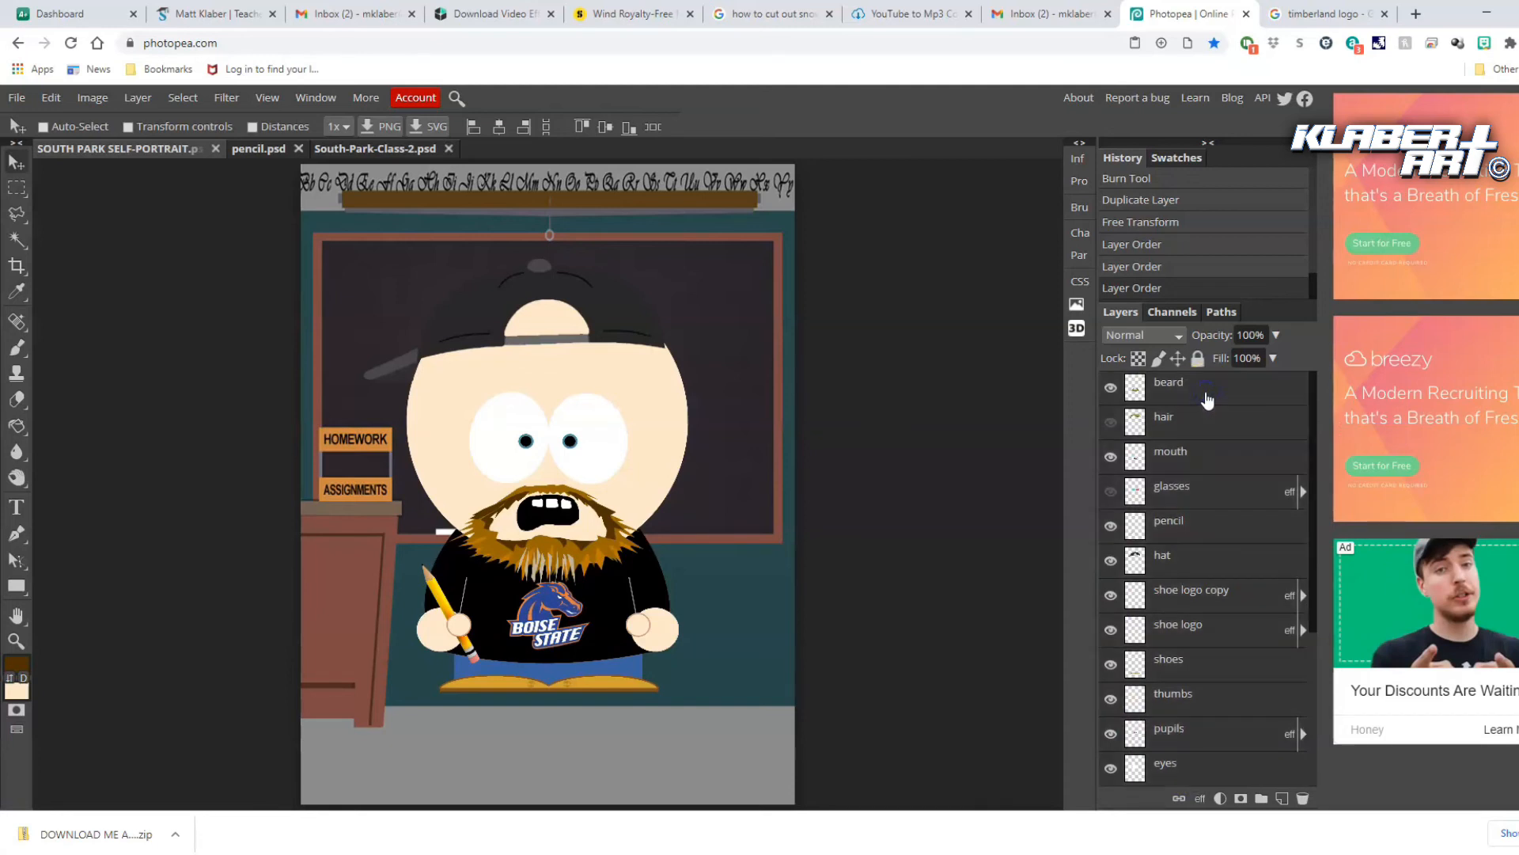
scroll(1222, 498, "down", 3)
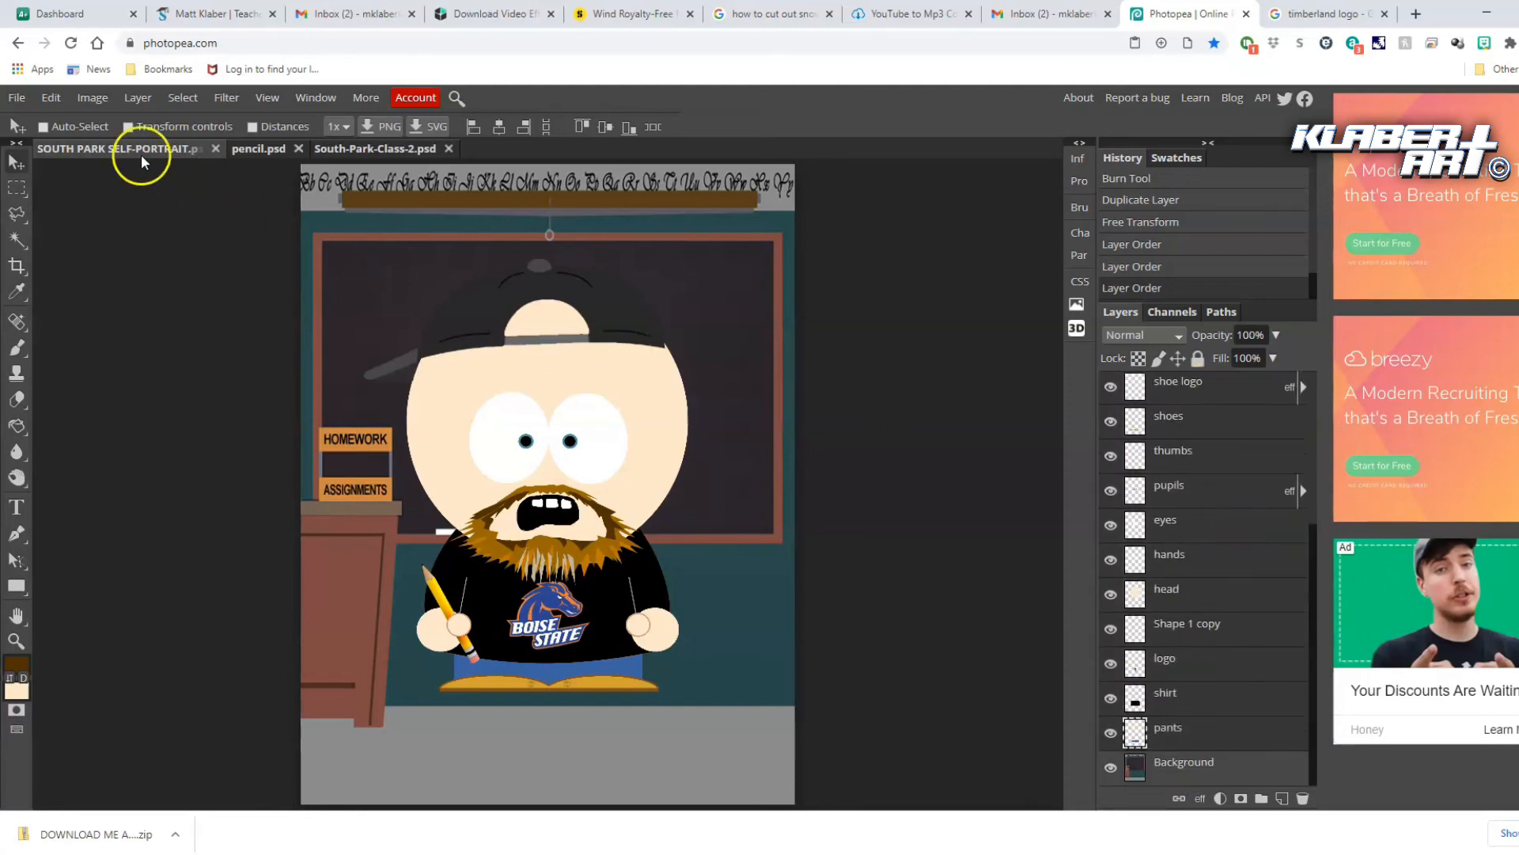
left_click(51, 97)
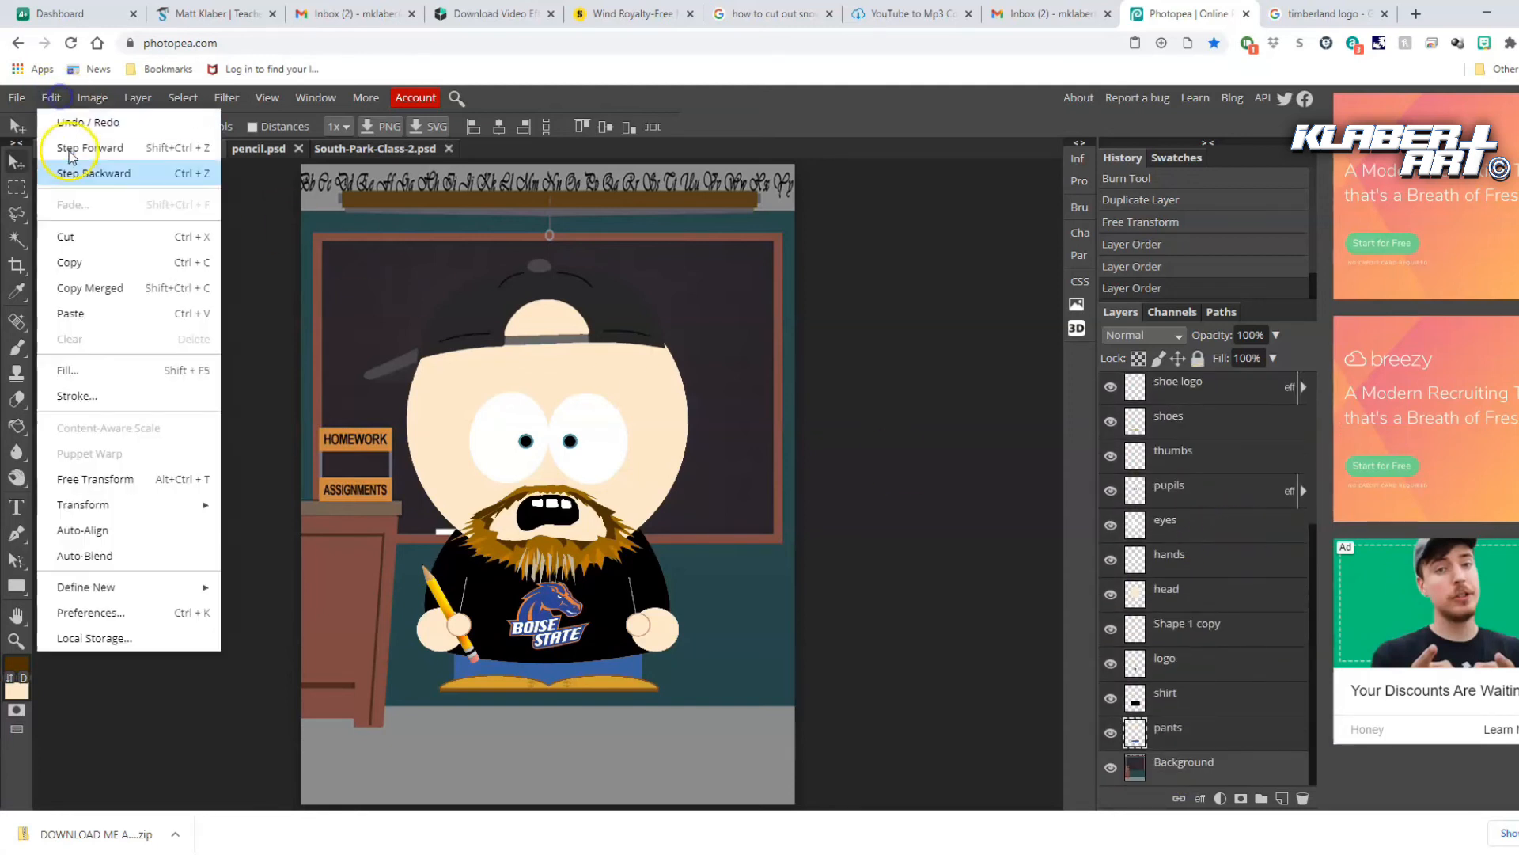
left_click(121, 479)
left_click_drag(554, 412, 626, 461)
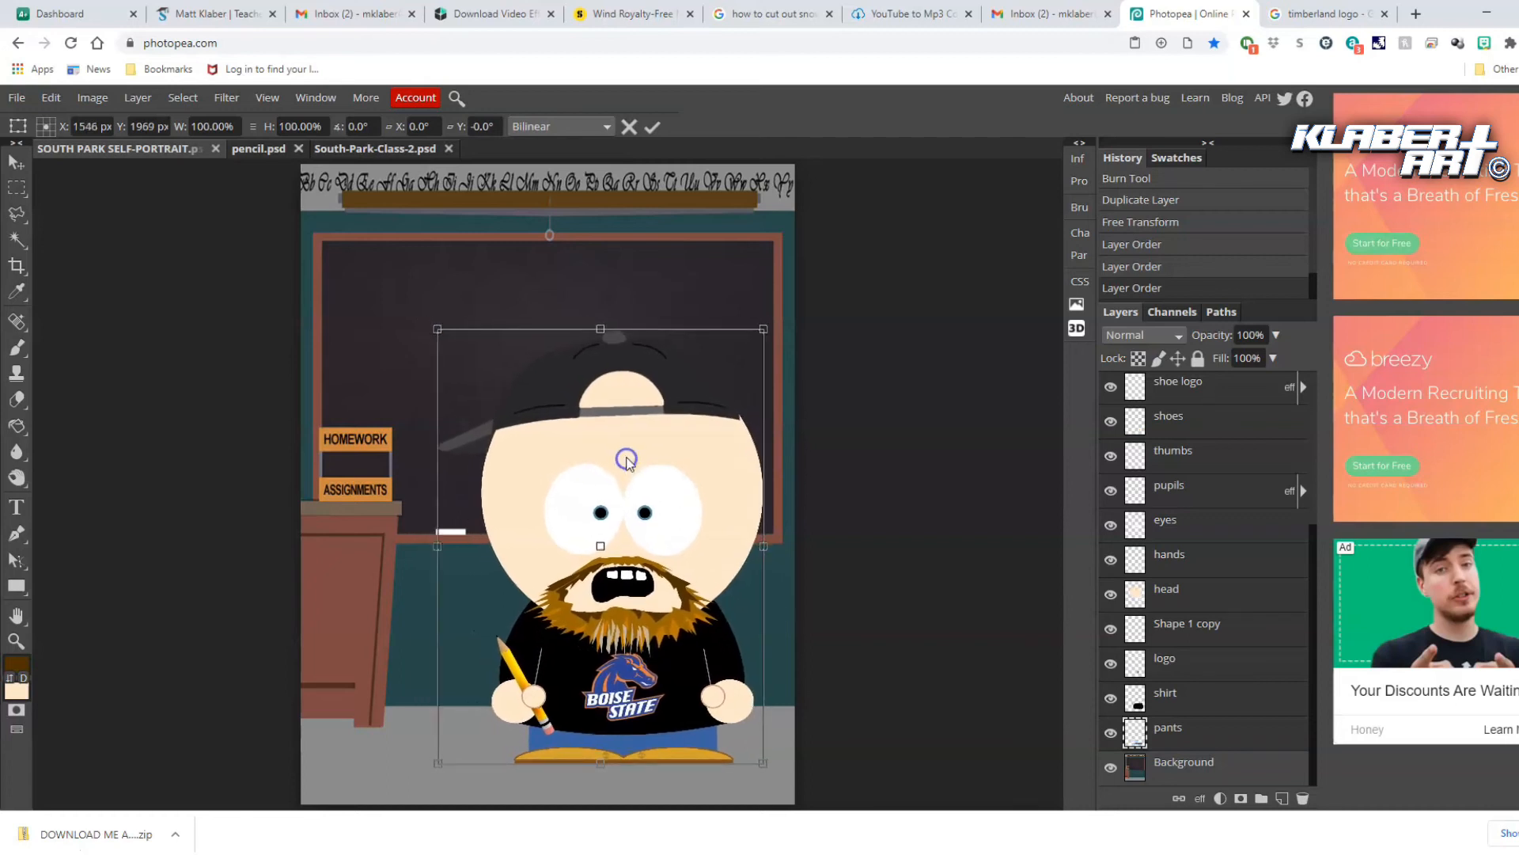
key("Return")
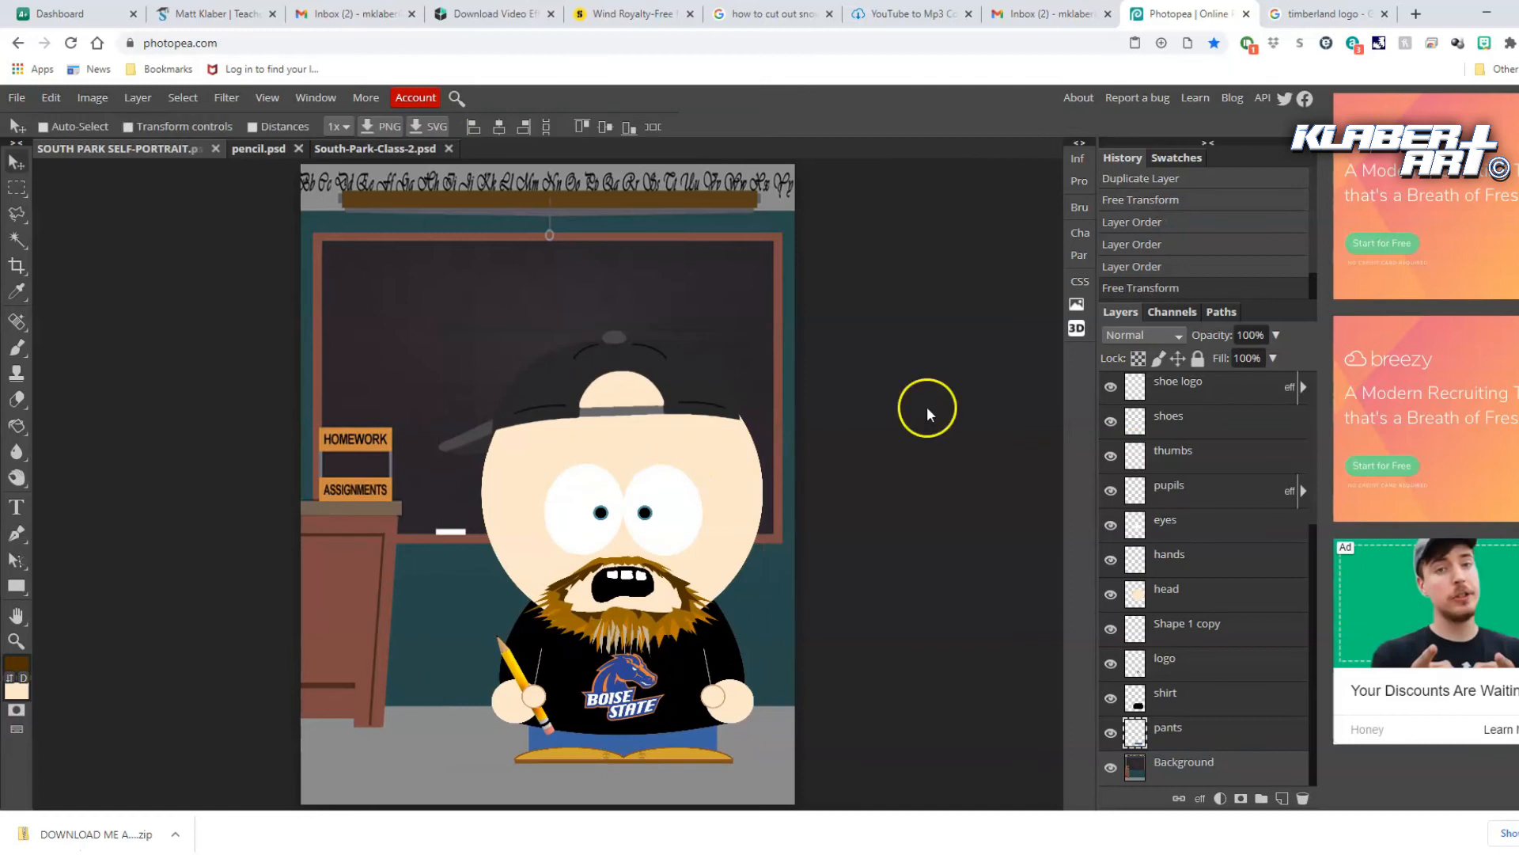
Duplicate all the character layers, scale the copy to about half size and place it in front of the desk, left of the original
right_click(1221, 388)
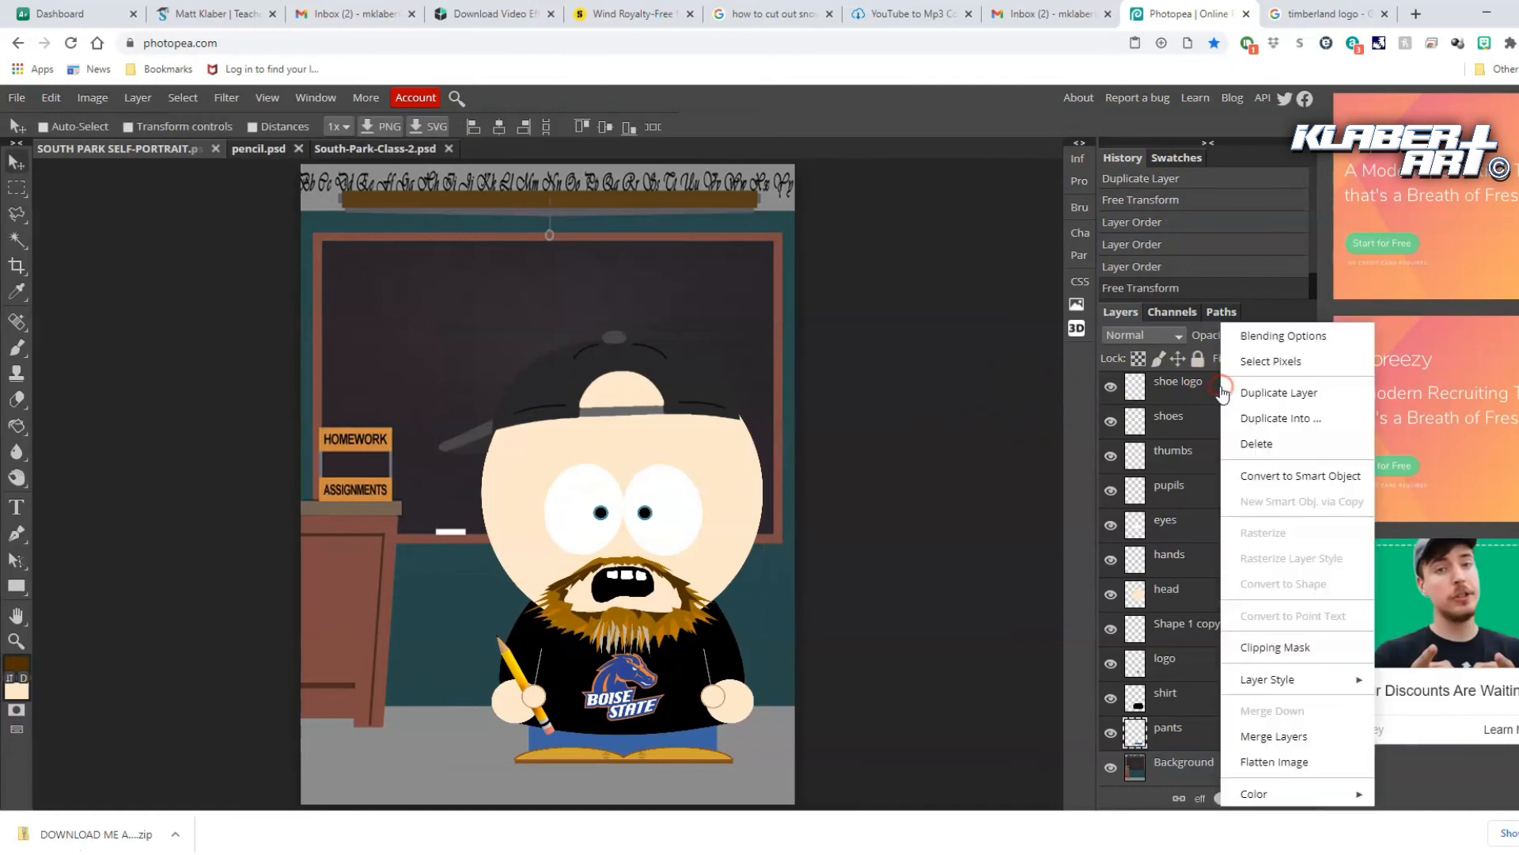
left_click(1260, 393)
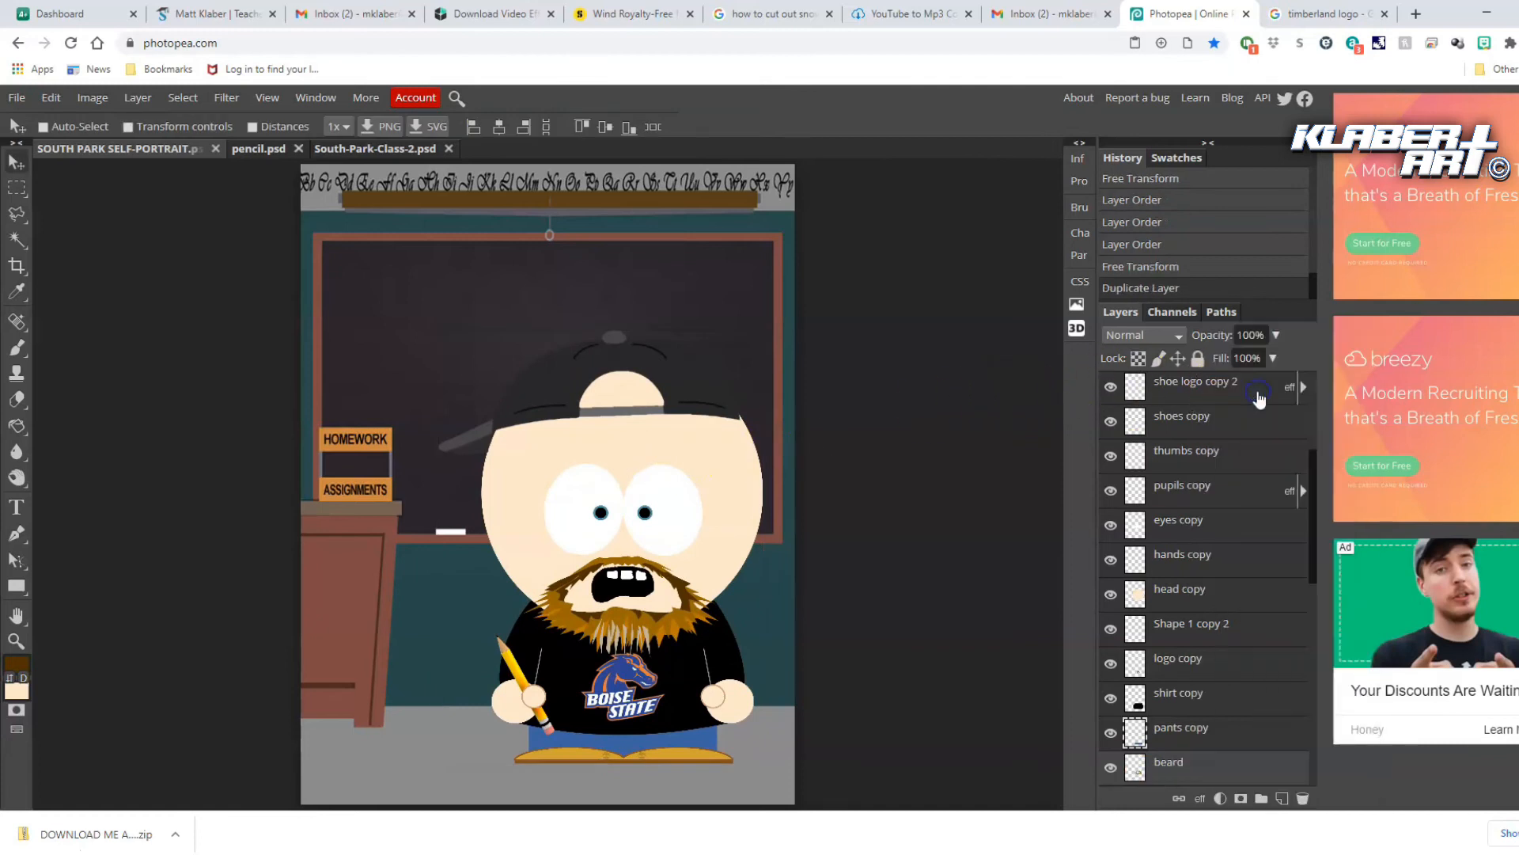
left_click(51, 97)
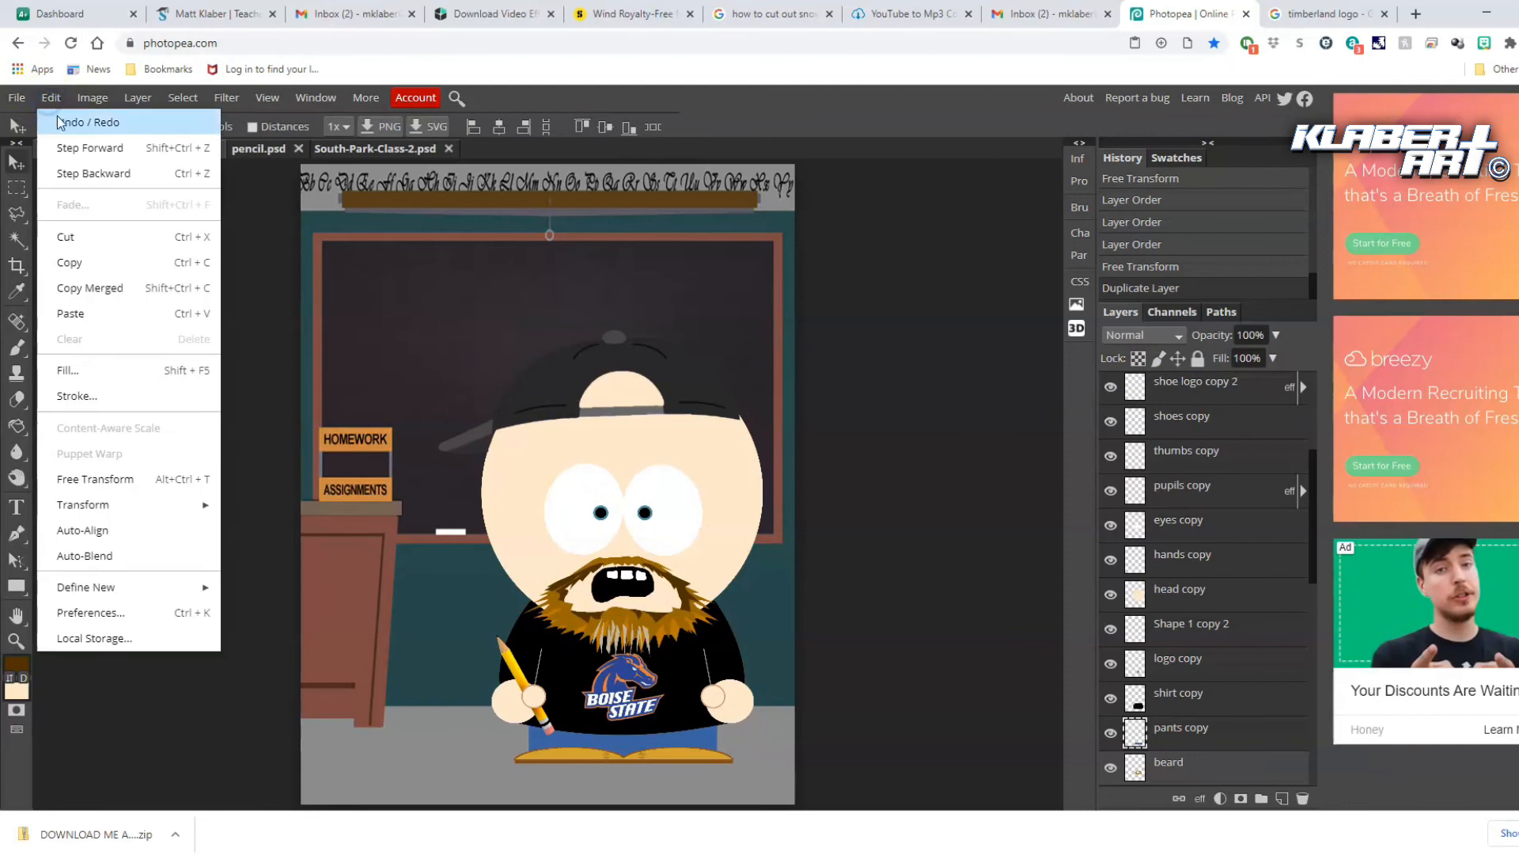
left_click(107, 478)
left_click_drag(437, 327, 594, 520)
left_click_drag(748, 605, 446, 614)
key("Return")
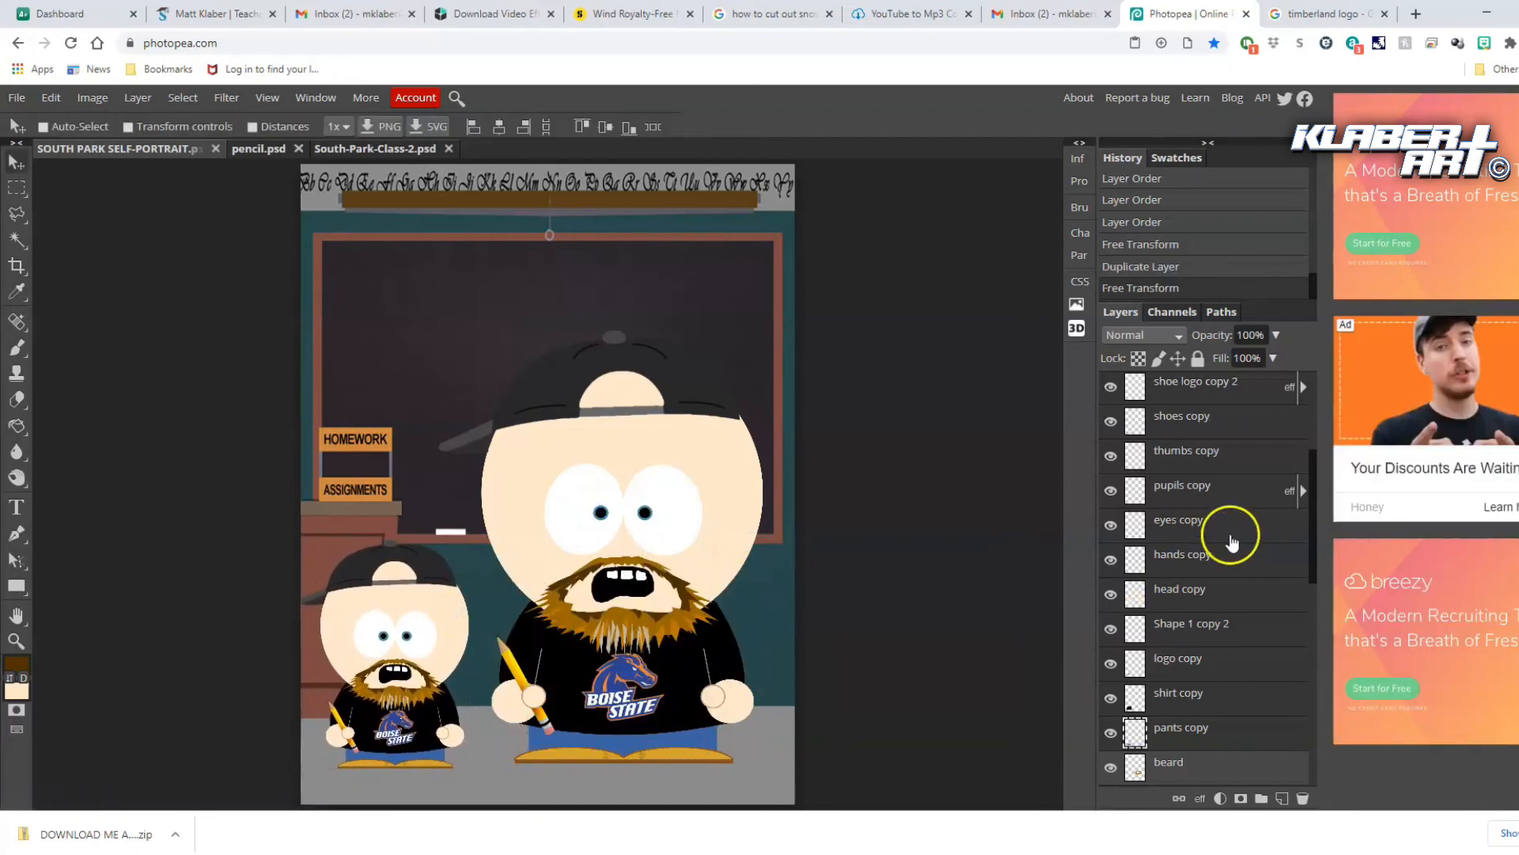
Hide the beard copy layer to remove the small figure's beard, and select the classroom Background layer
scroll(1199, 522, "up", 1)
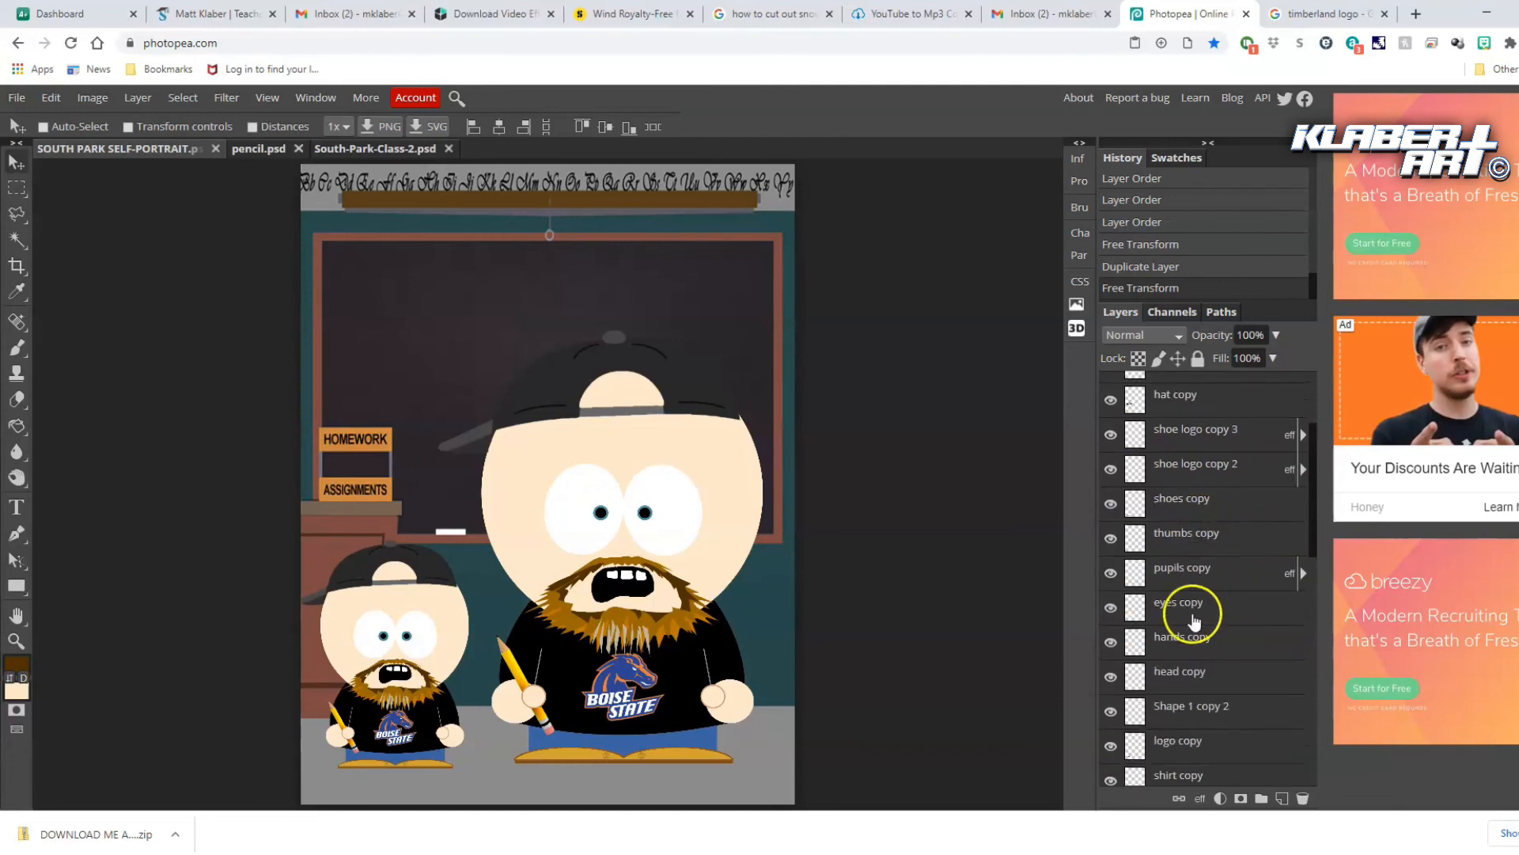
scroll(1147, 644, "down", 1)
scroll(1143, 650, "up", 1)
scroll(1143, 651, "up", 2)
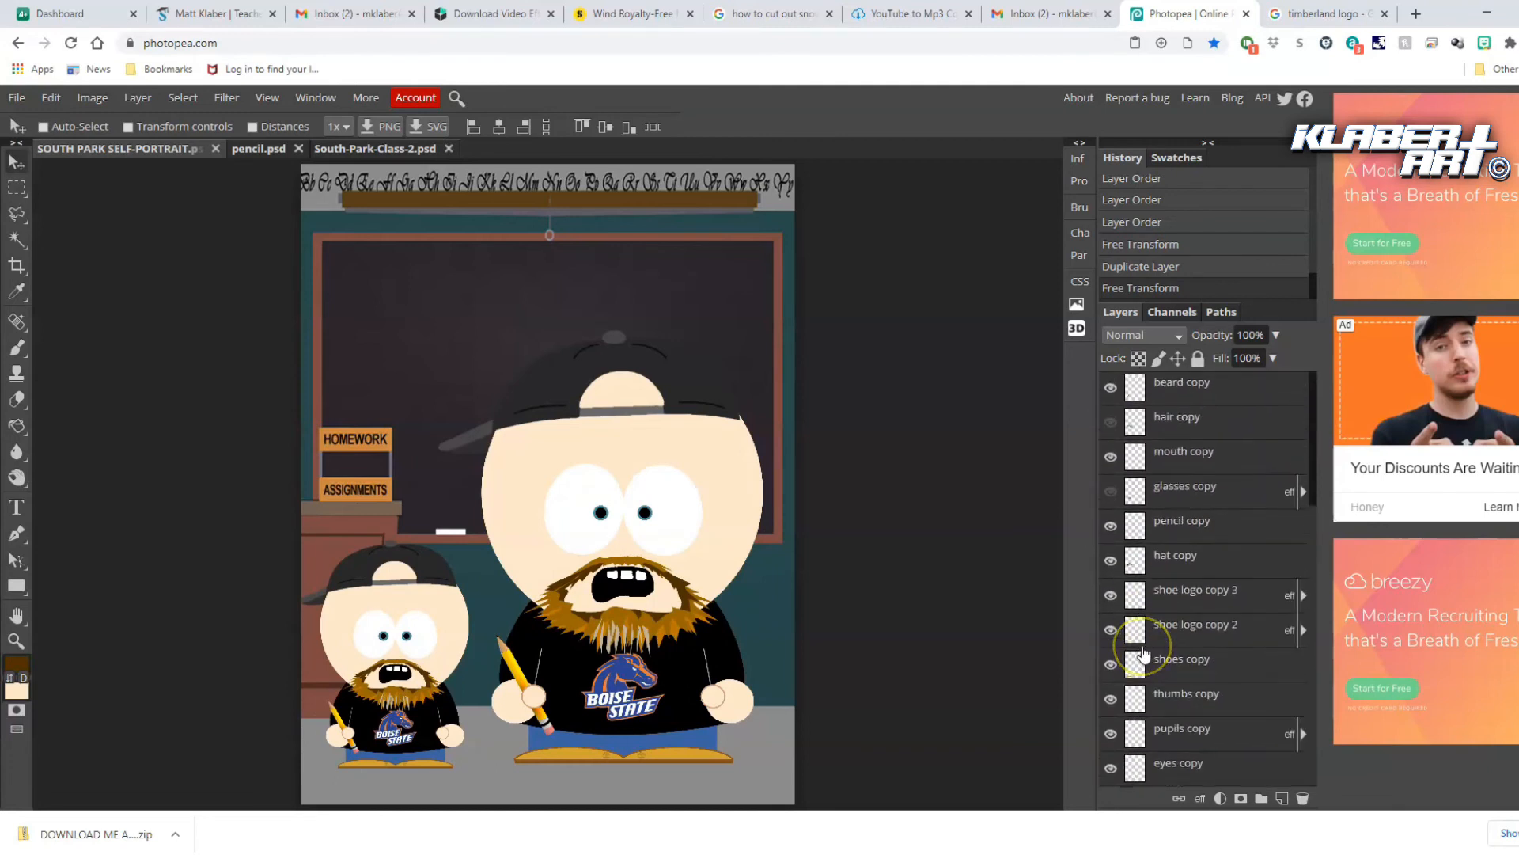
left_click(1111, 388)
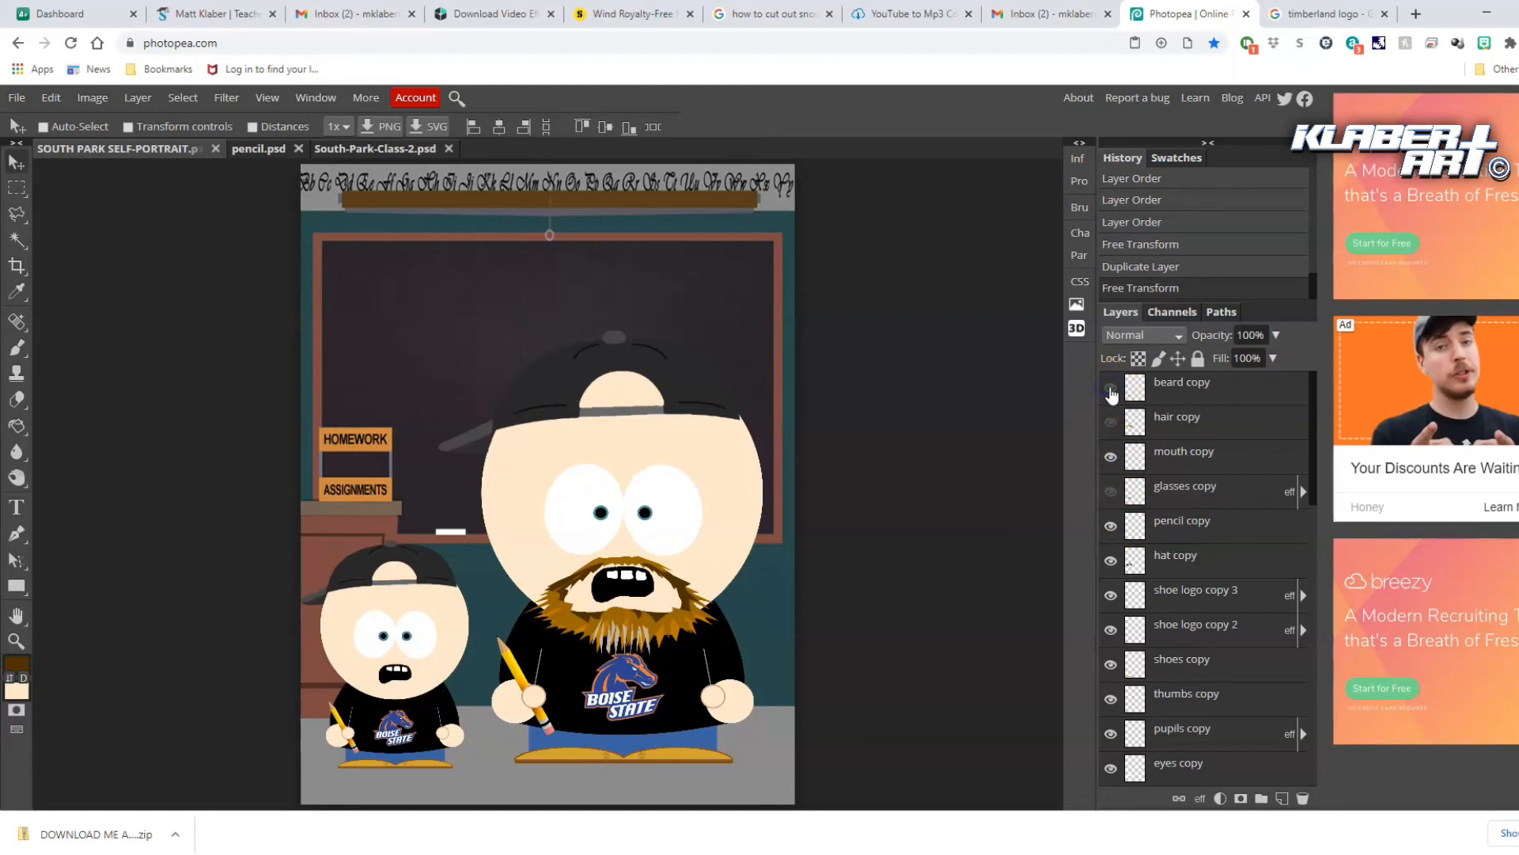
left_click(1137, 609)
scroll(1195, 621, "down", 10)
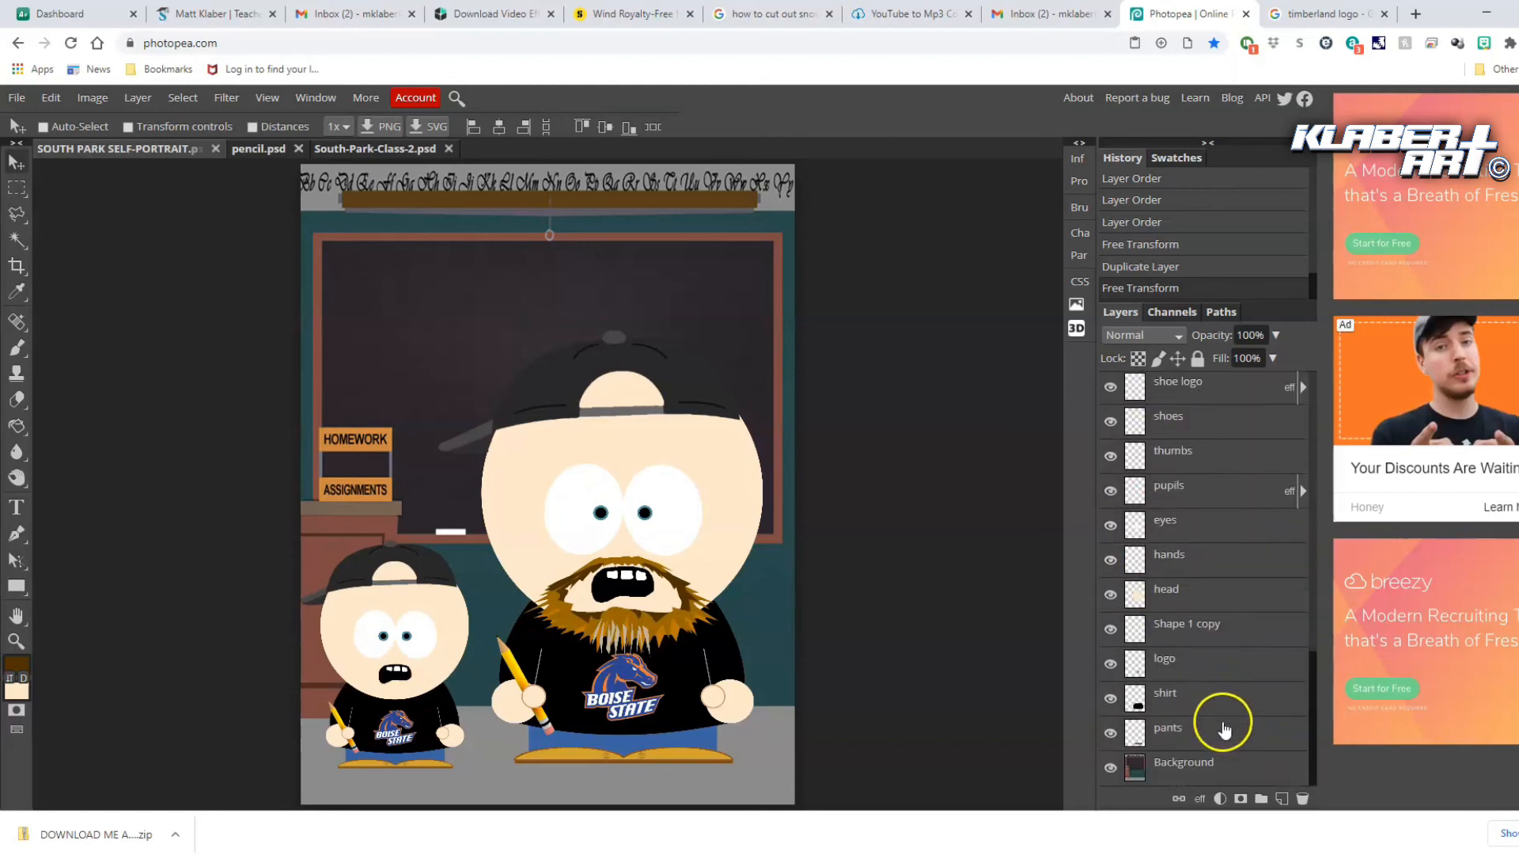
left_click(1225, 765)
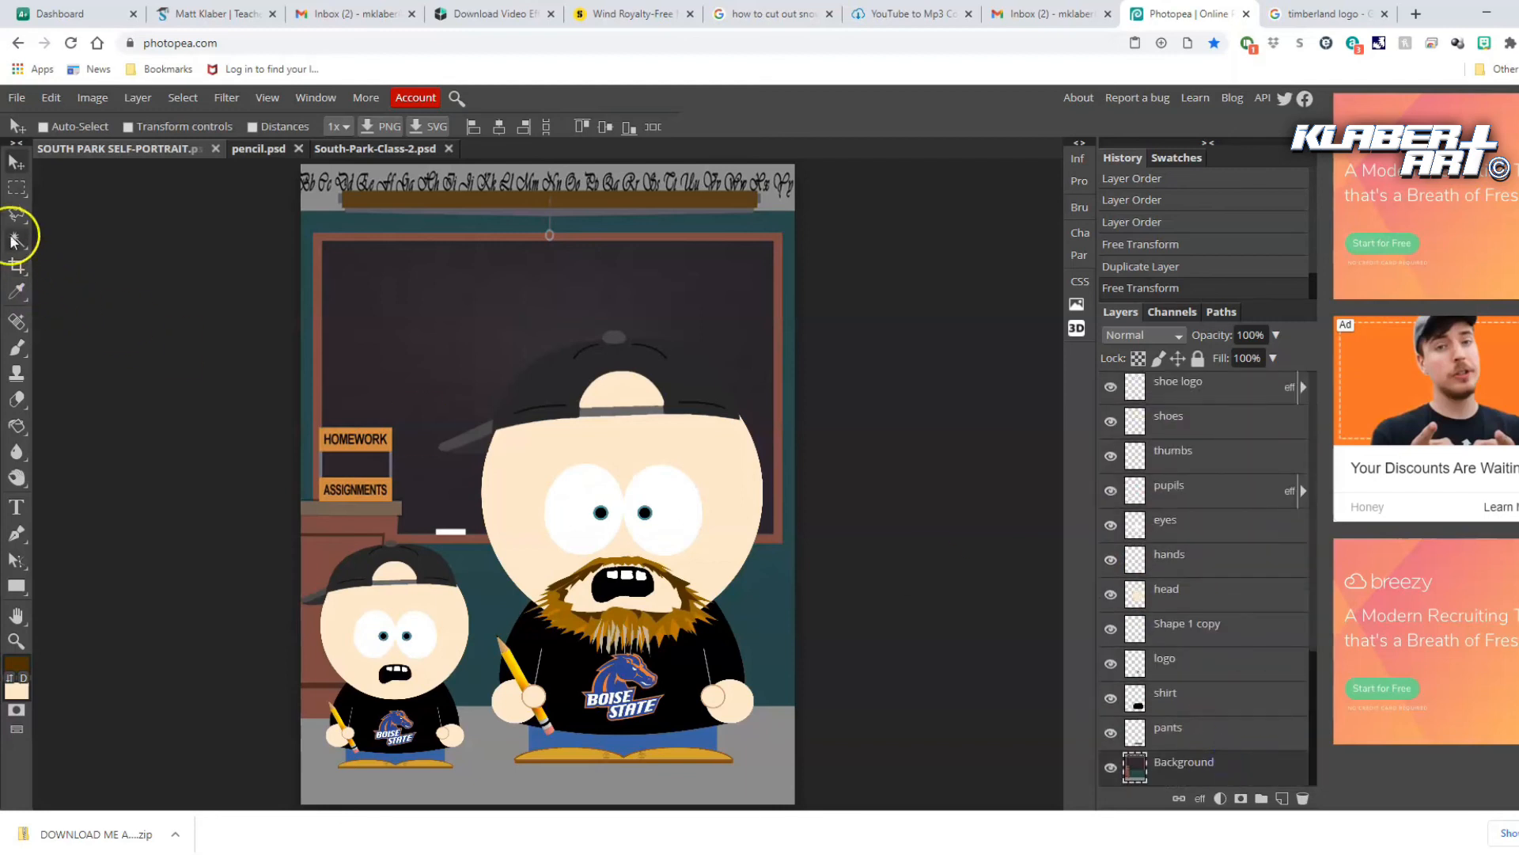
right_click(17, 187)
left_click(75, 215)
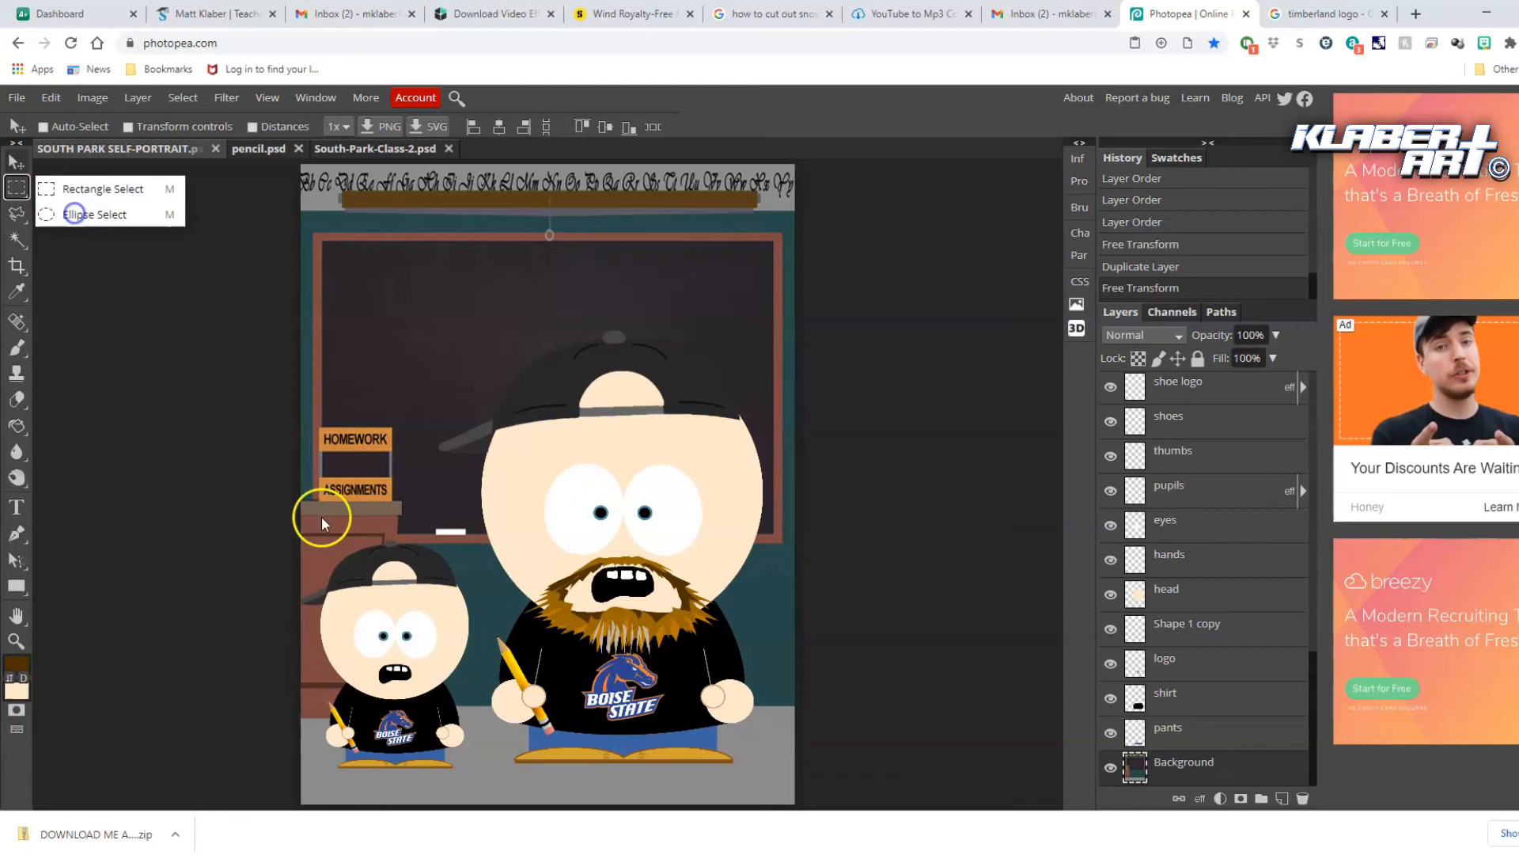
key("v")
left_click_drag(317, 748, 368, 766)
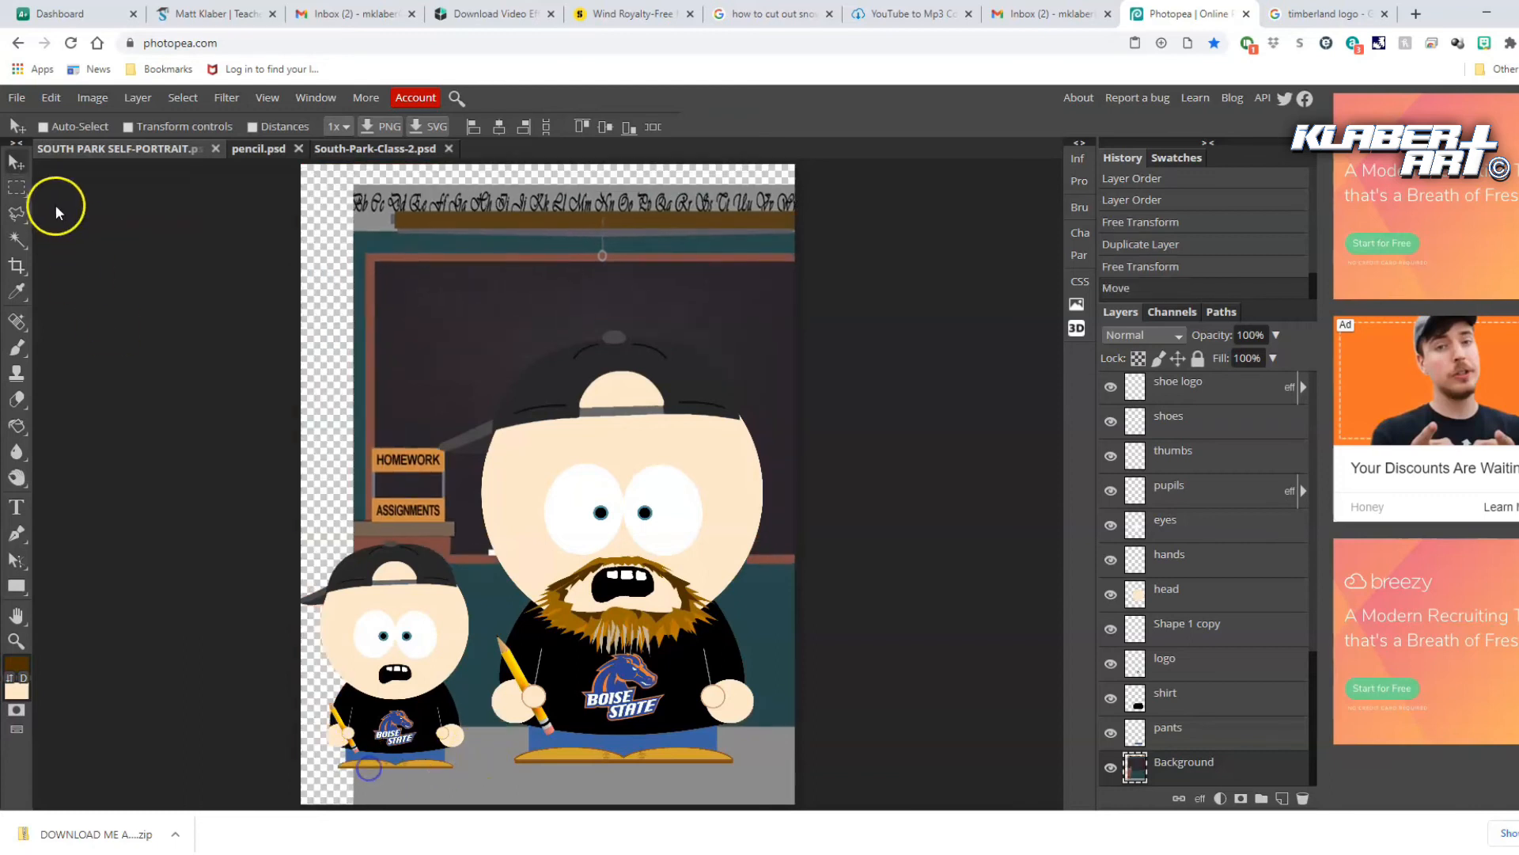
left_click(50, 97)
left_click(76, 121)
On the Background layer, make flat elliptical selections around the shoes of both the small and the large figure
left_click(1211, 770)
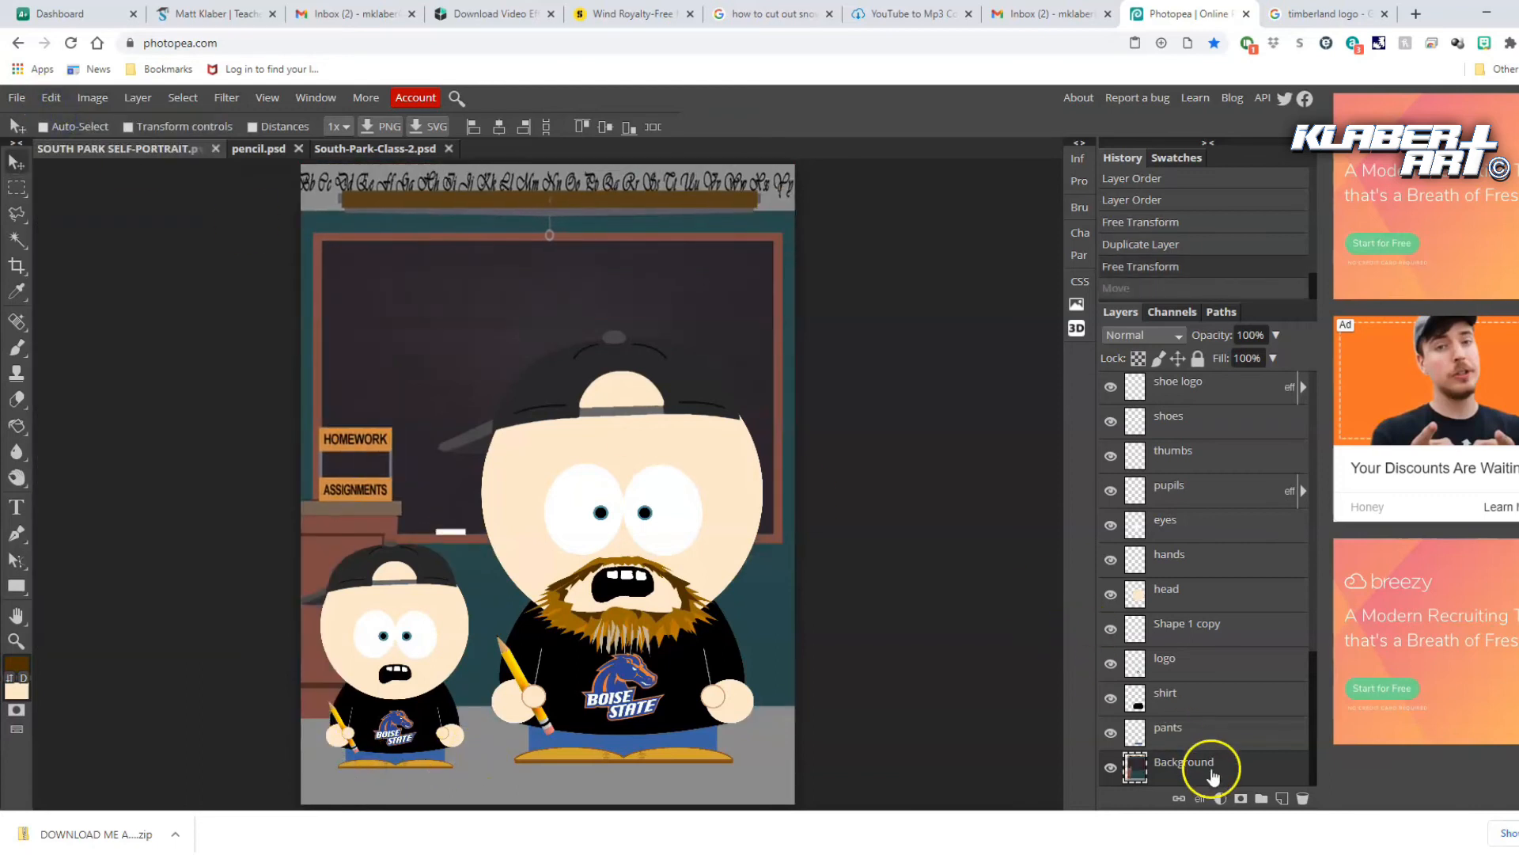
right_click(16, 186)
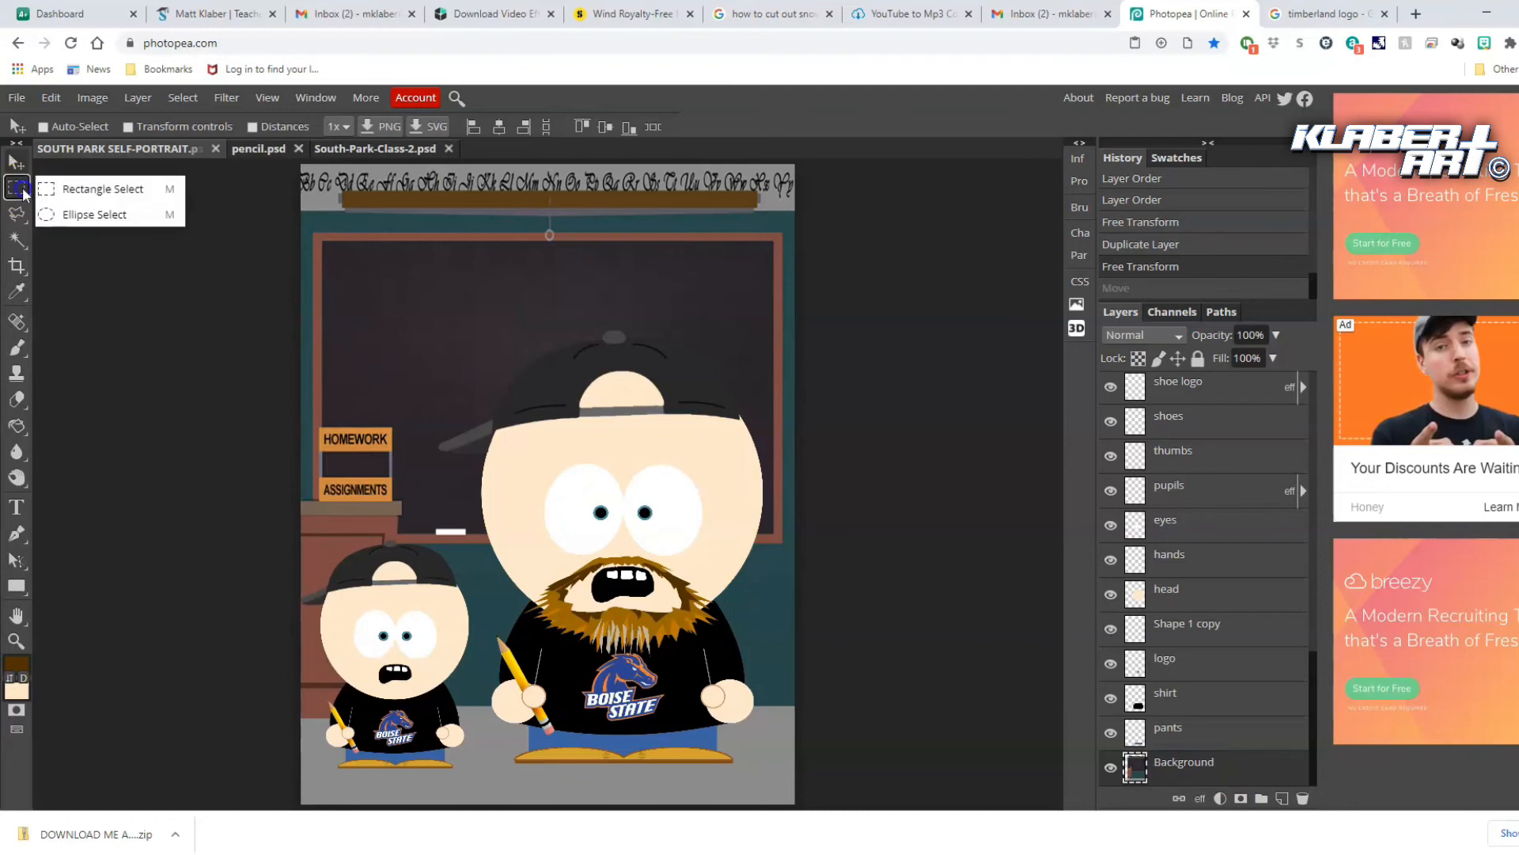
left_click(88, 215)
left_click_drag(315, 749, 473, 774)
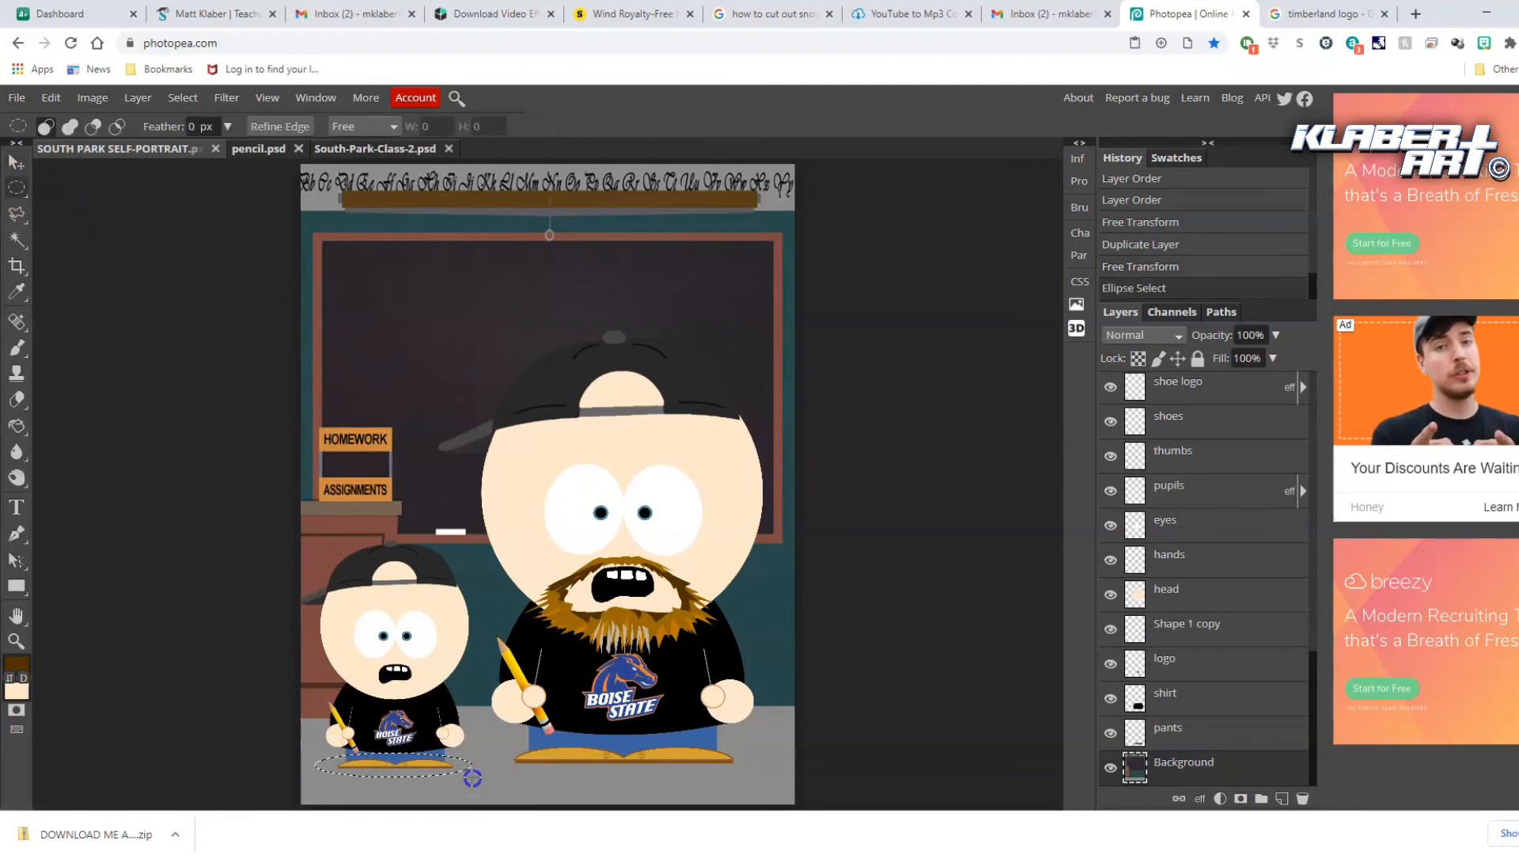
left_click(75, 131)
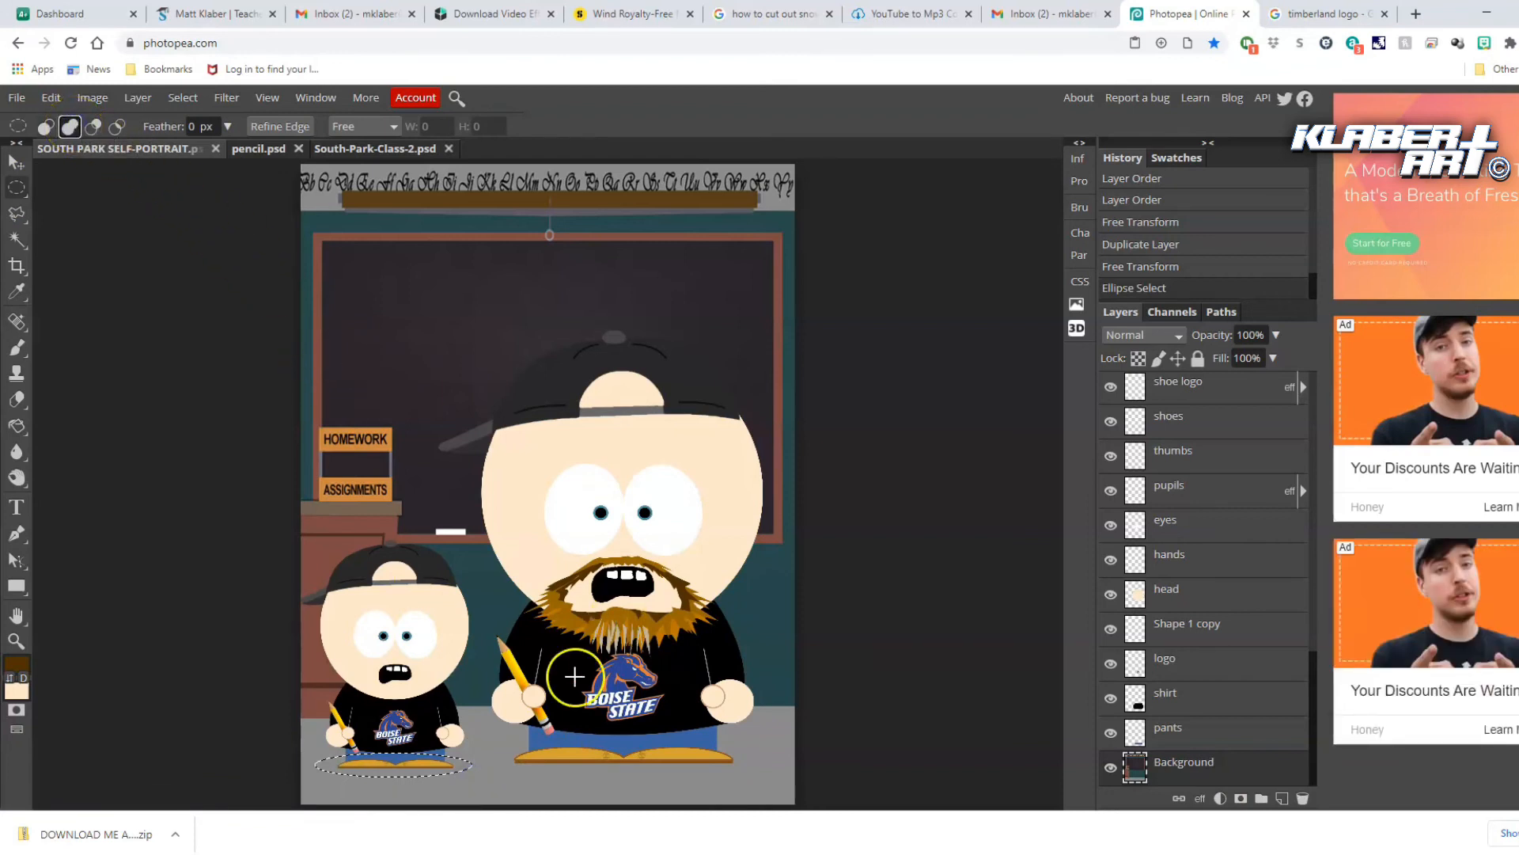
left_click_drag(492, 744, 758, 778)
Feather the two elliptical selections by 5 px
left_click(183, 98)
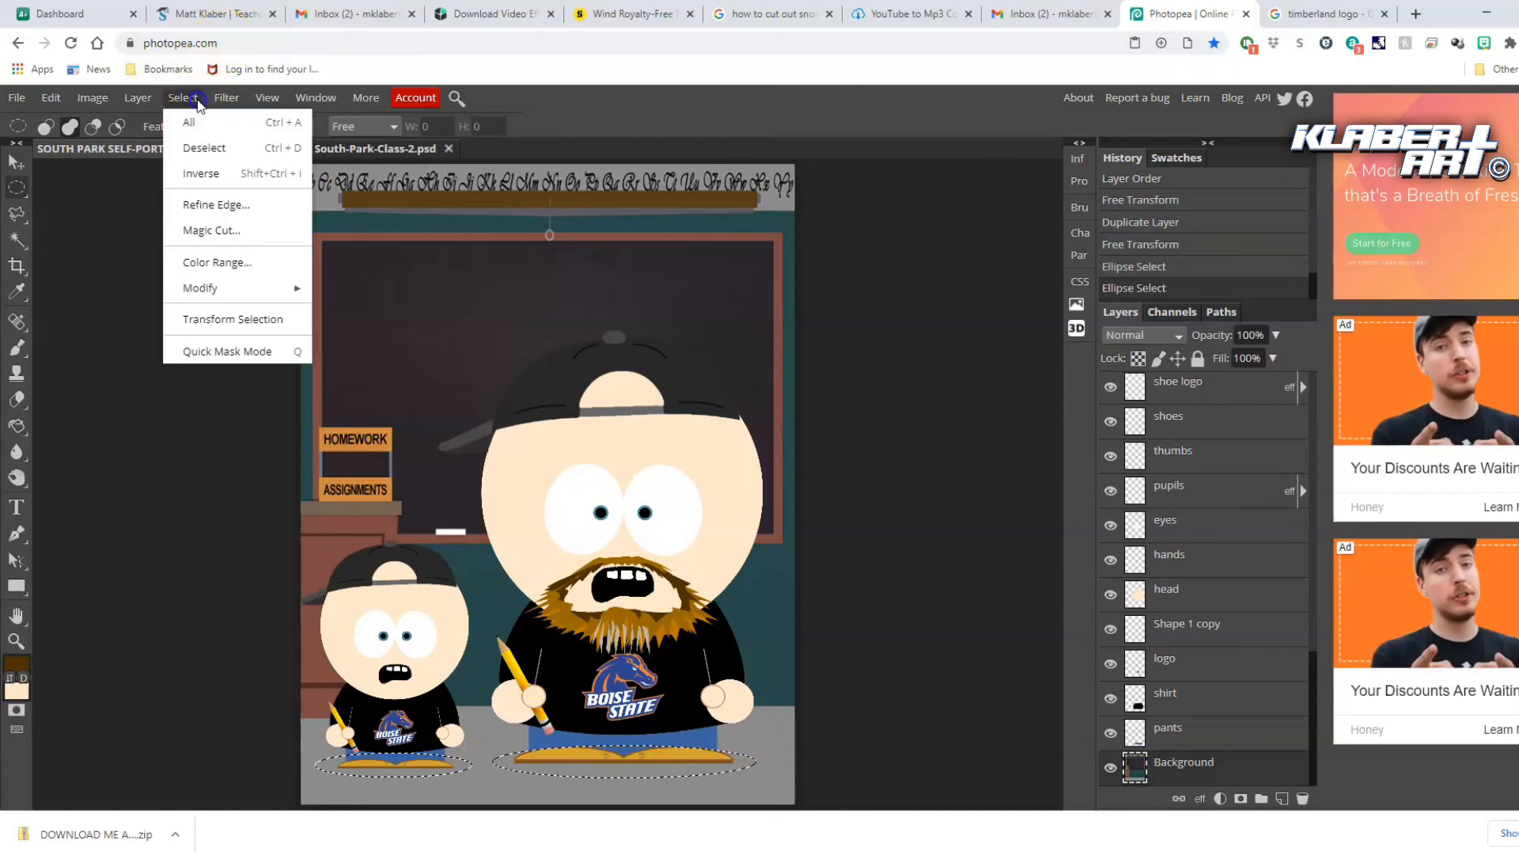
mouse_move(232, 291)
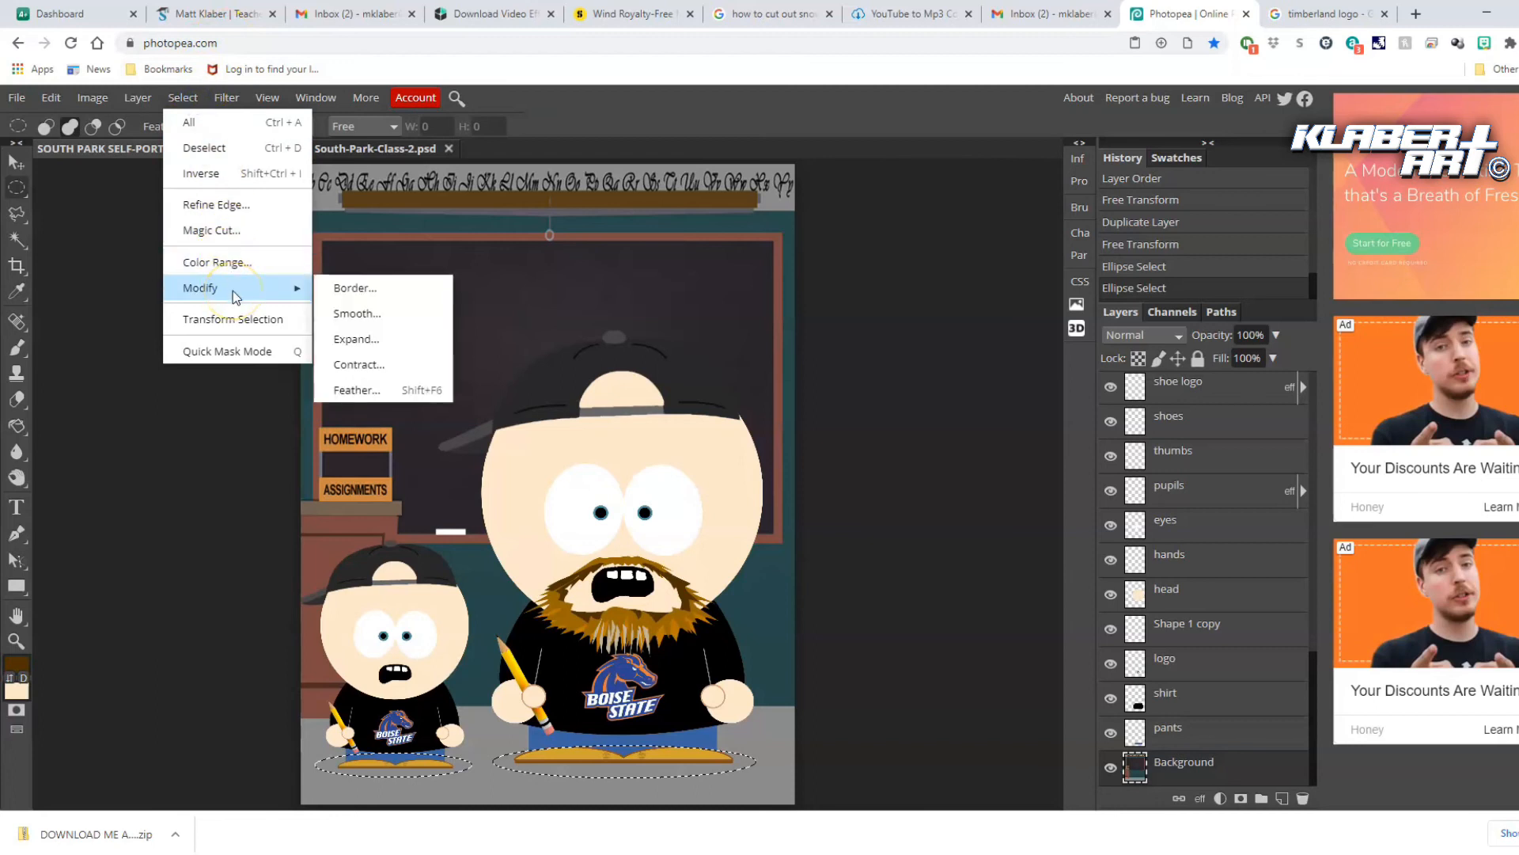
left_click(357, 389)
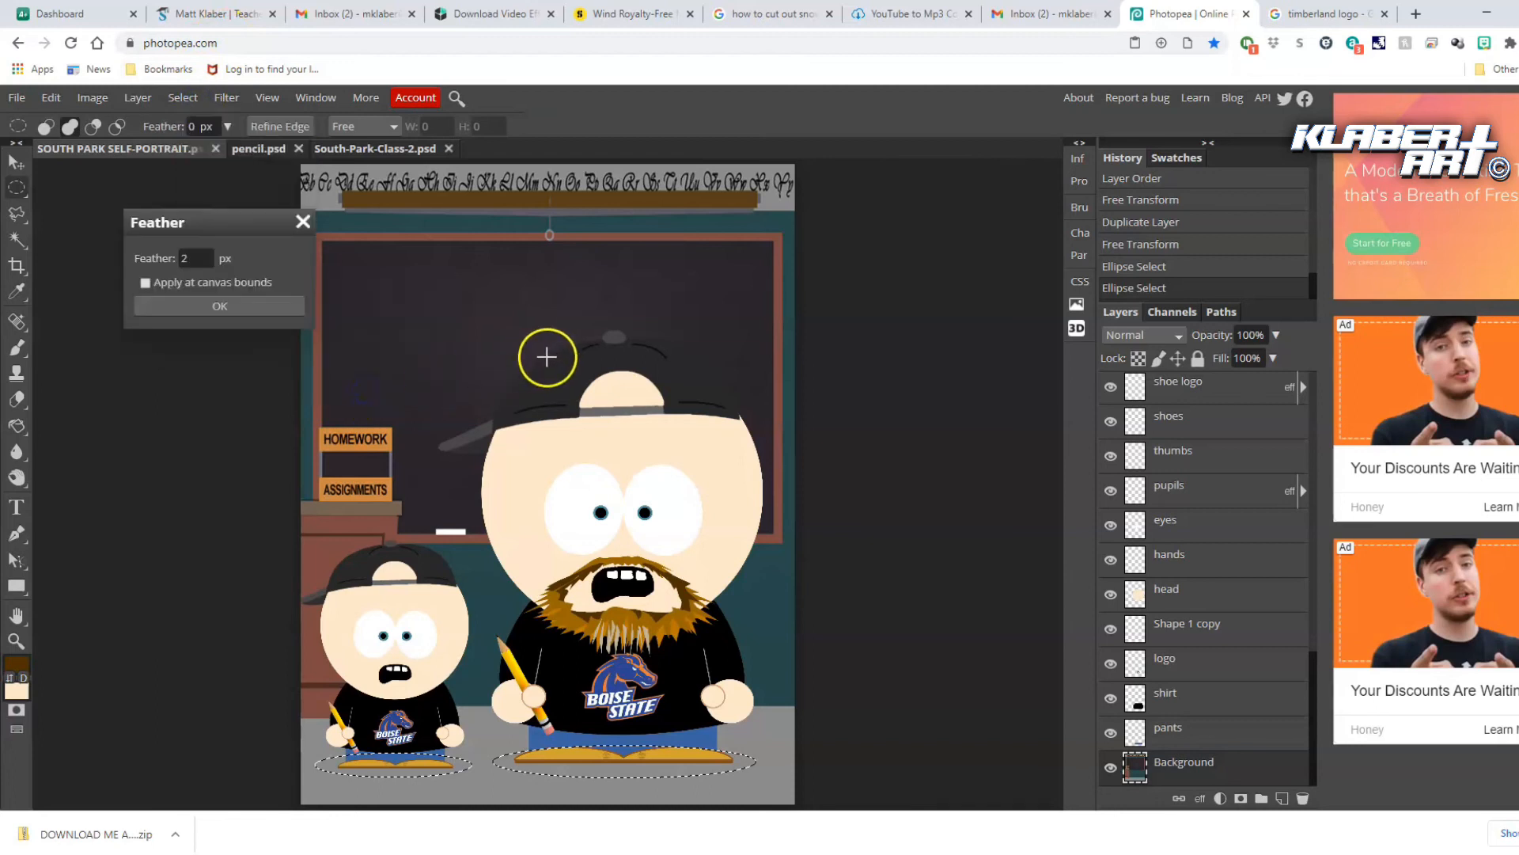
left_click_drag(192, 258, 171, 257)
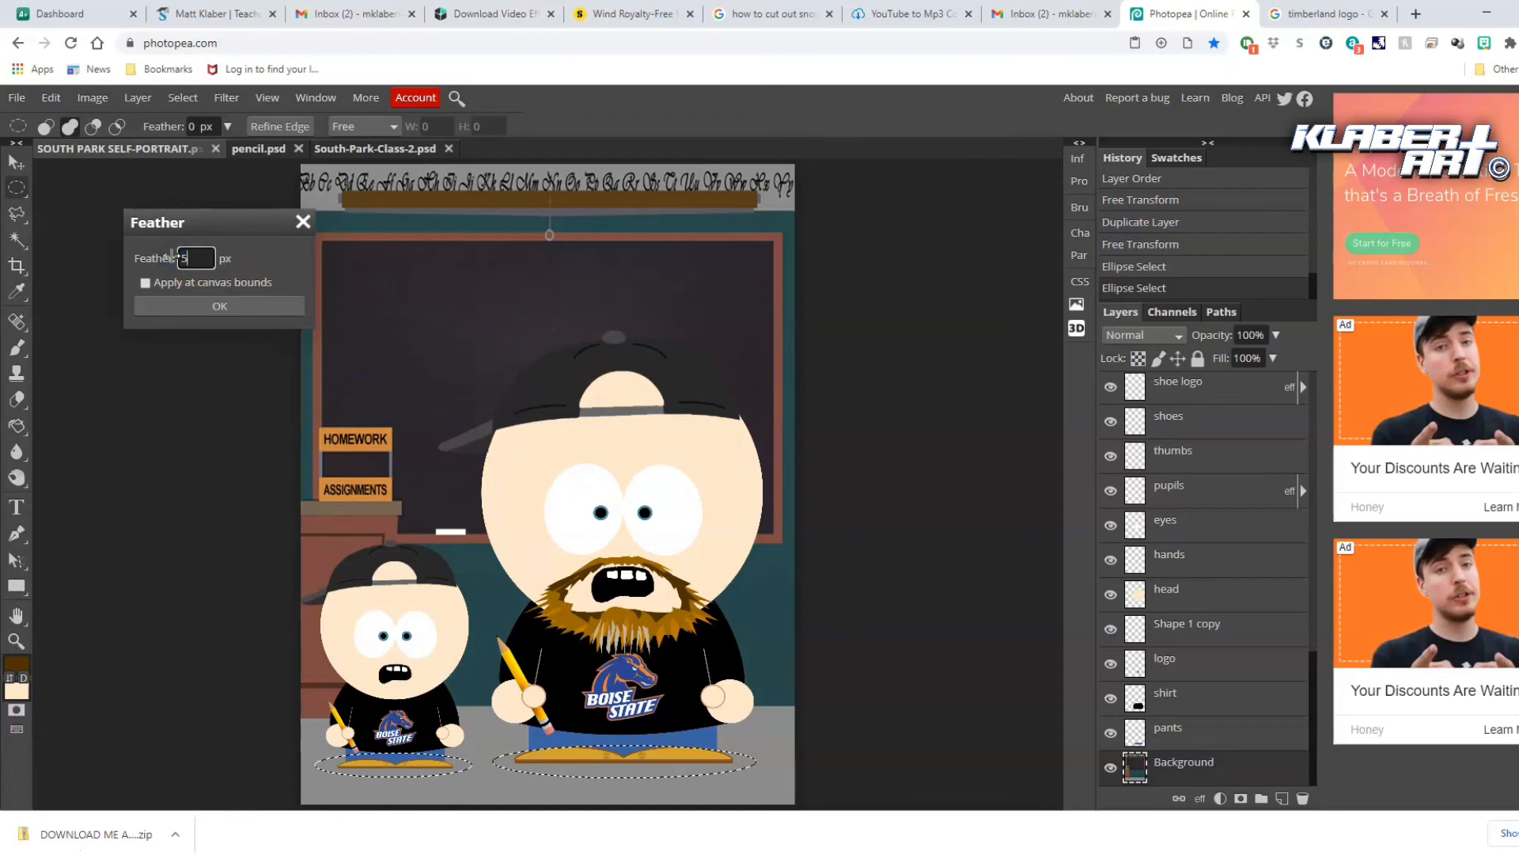
type("5")
left_click(250, 307)
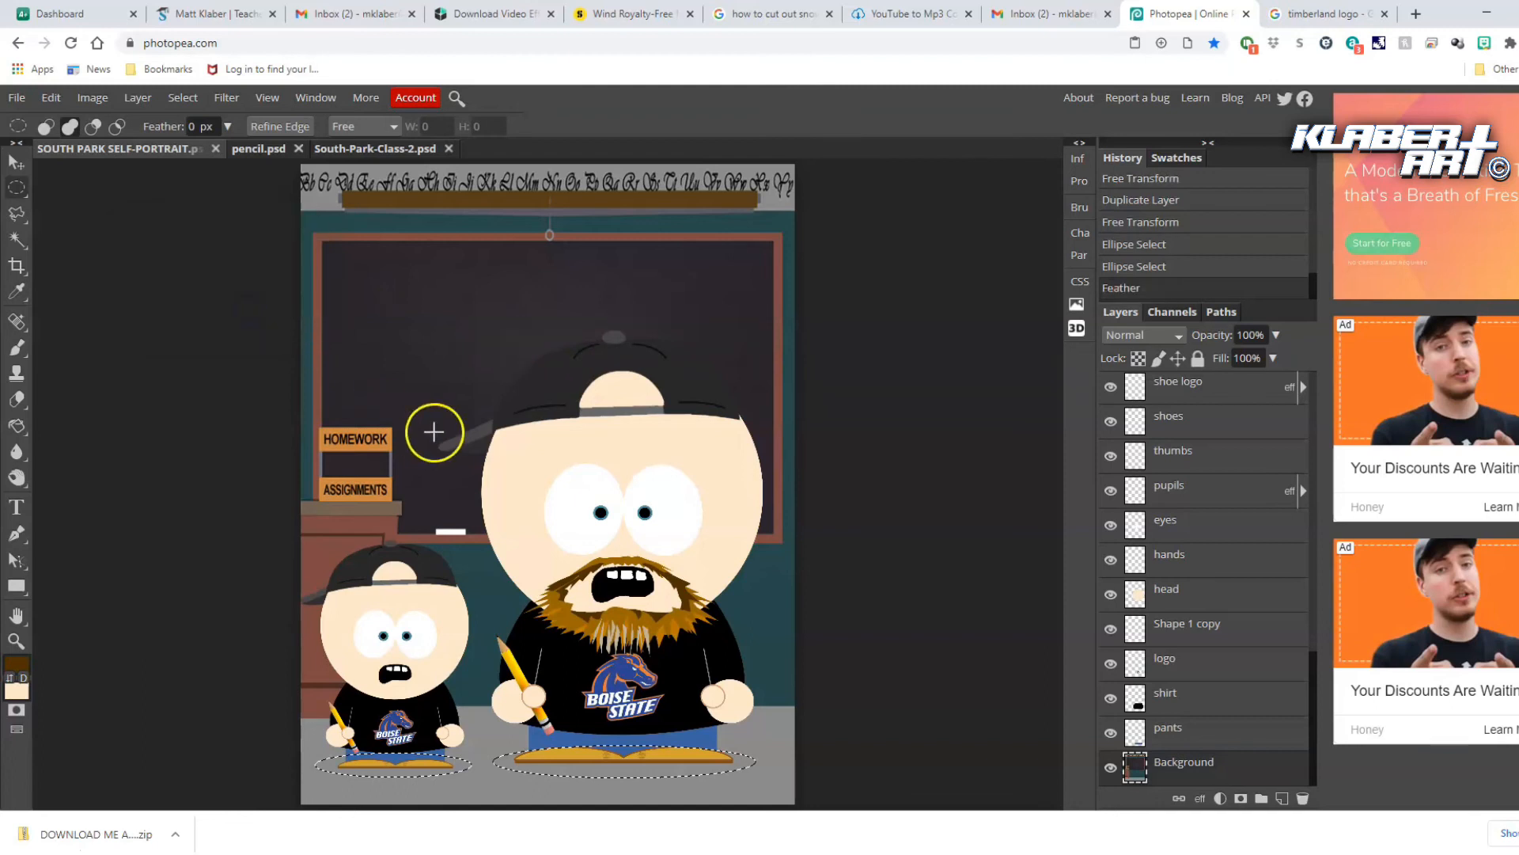
Burn the floor inside the feathered ellipses at 50% exposure to form shadows under both figures, and clear the selection
left_click(17, 477)
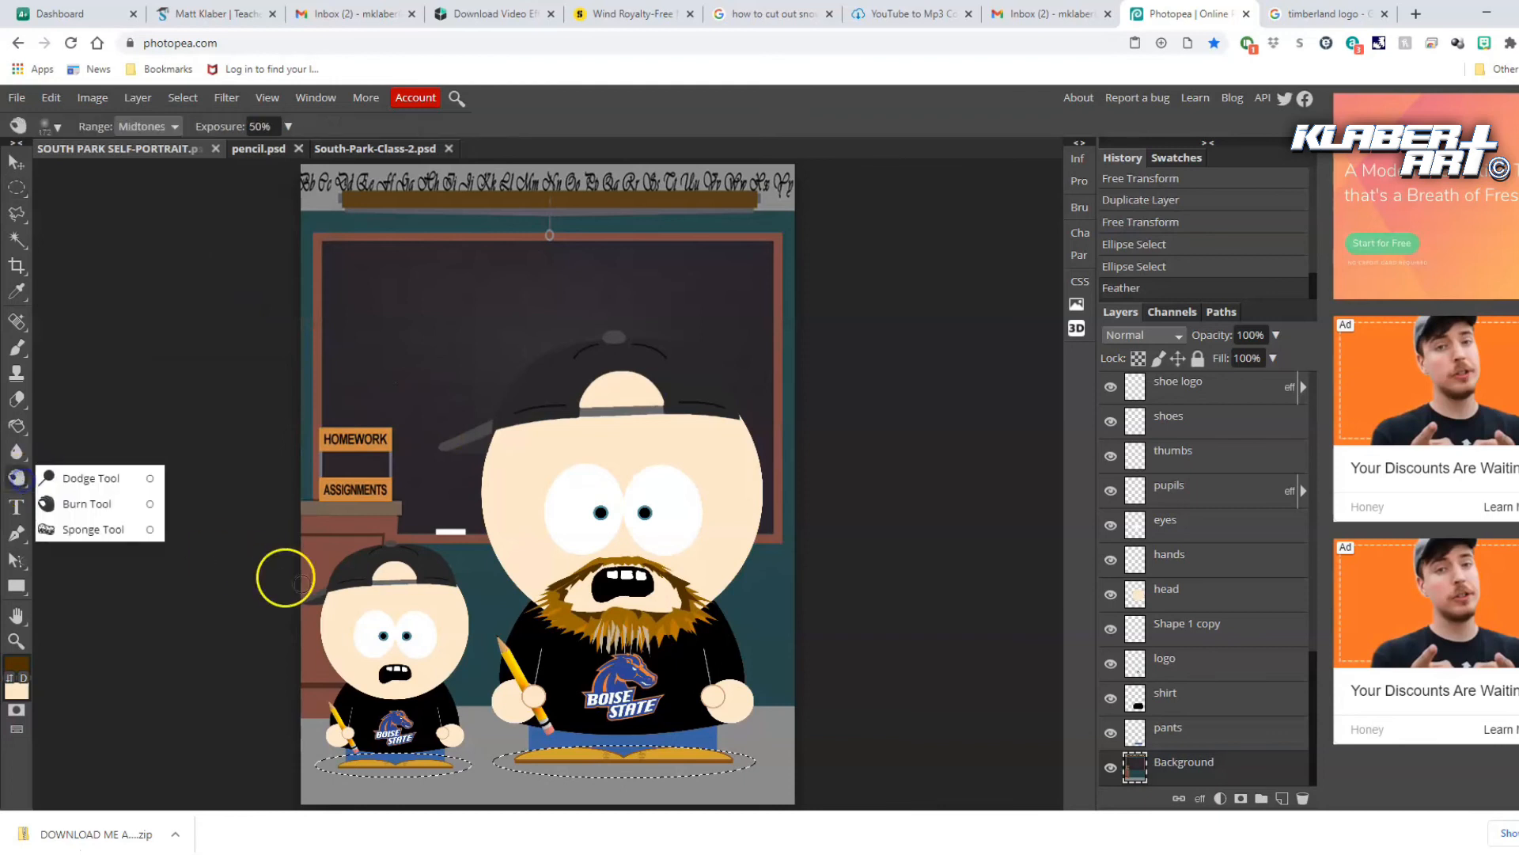
left_click(97, 505)
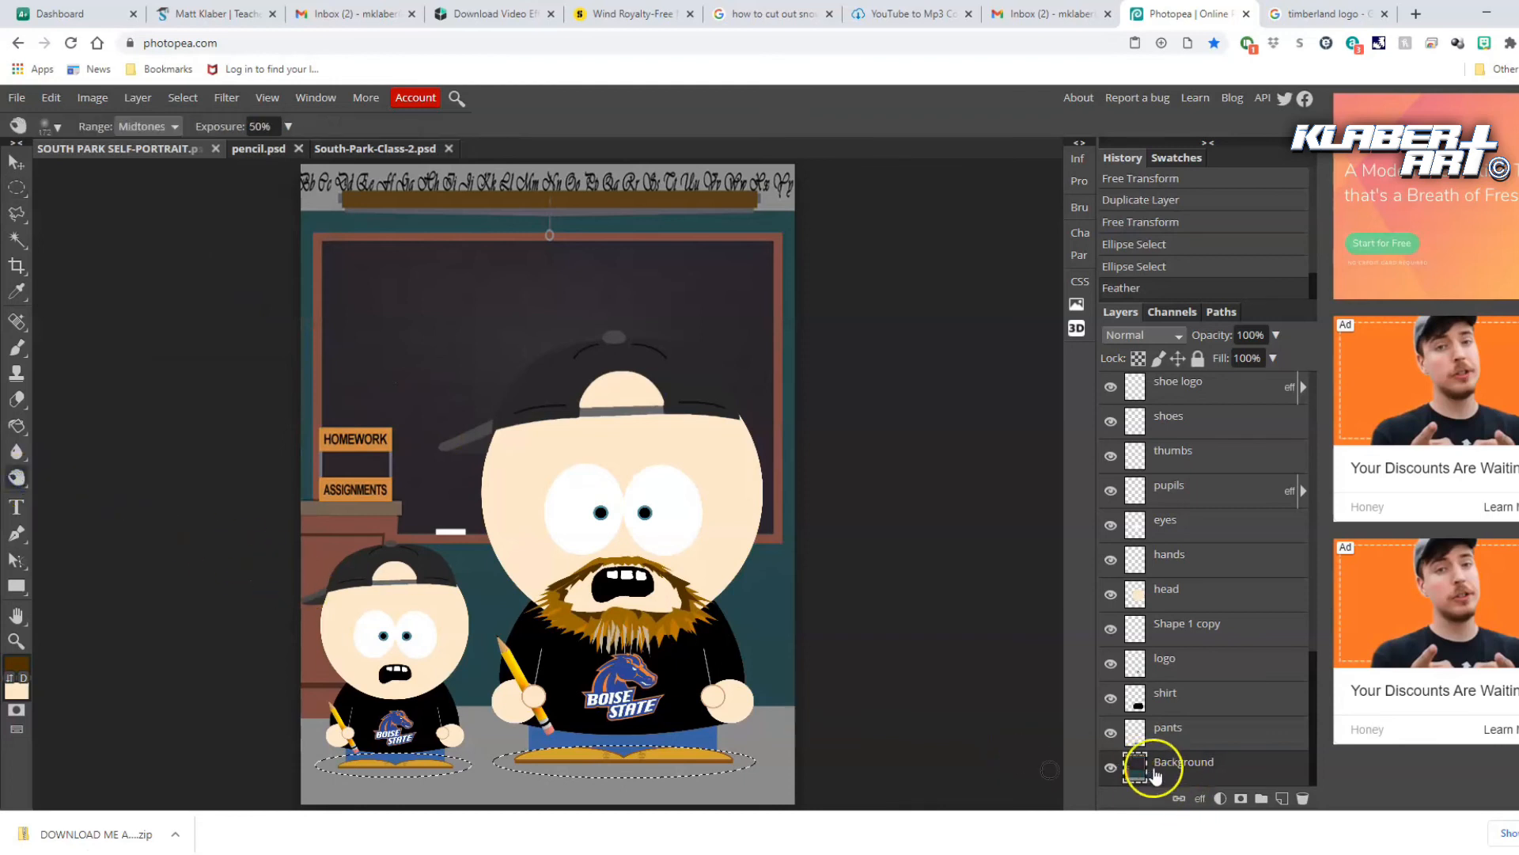
left_click(49, 128)
left_click(192, 171)
mouse_move(420, 765)
left_mouse_down()
mouse_move(322, 739)
mouse_move(396, 750)
left_mouse_up()
mouse_move(495, 749)
left_mouse_down()
mouse_move(780, 756)
mouse_move(767, 726)
left_mouse_up()
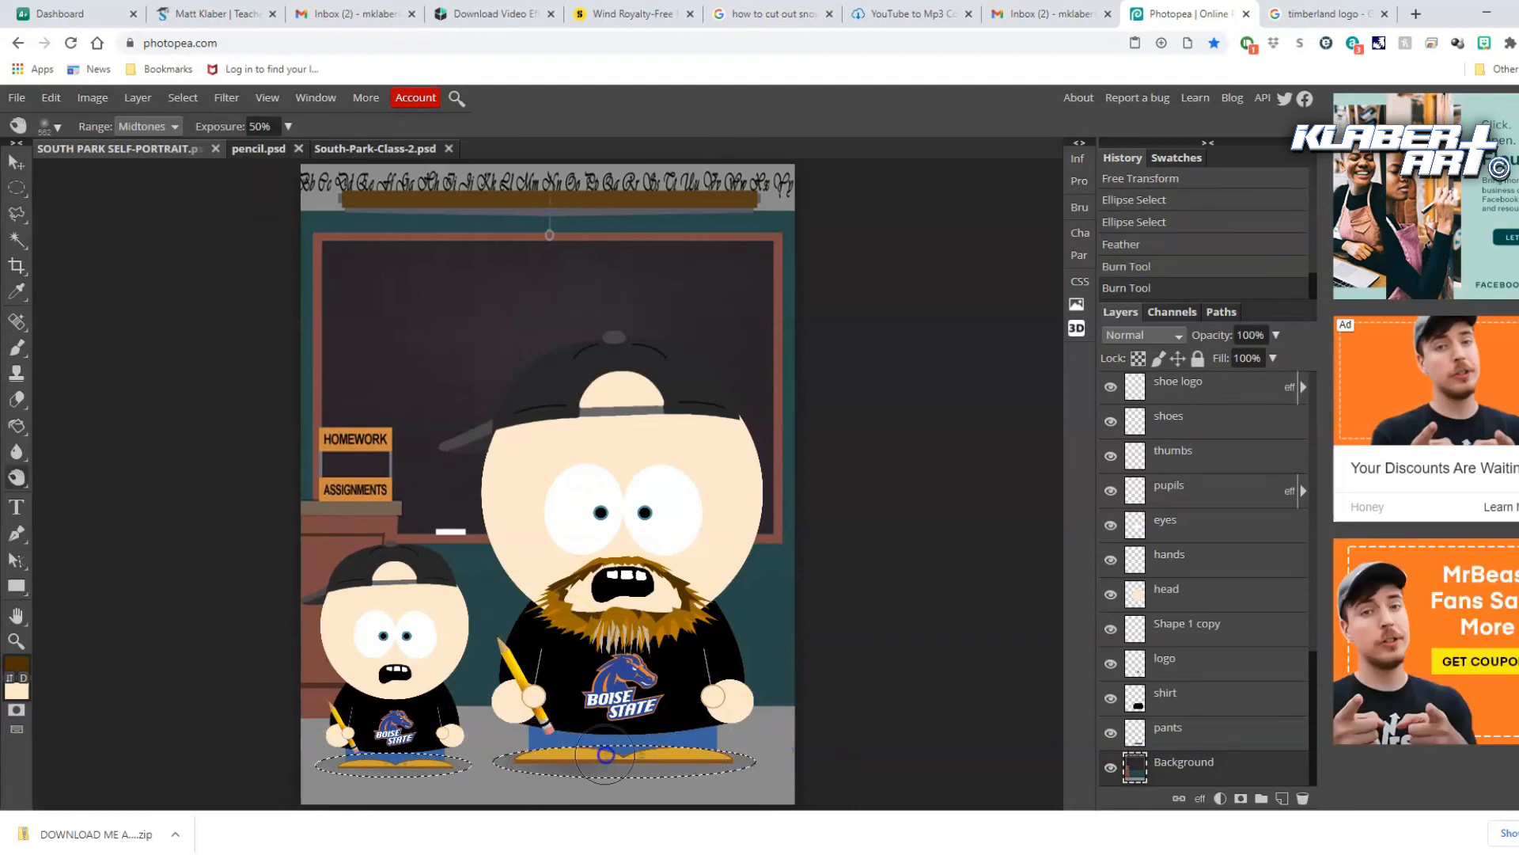
left_click_drag(699, 751, 496, 750)
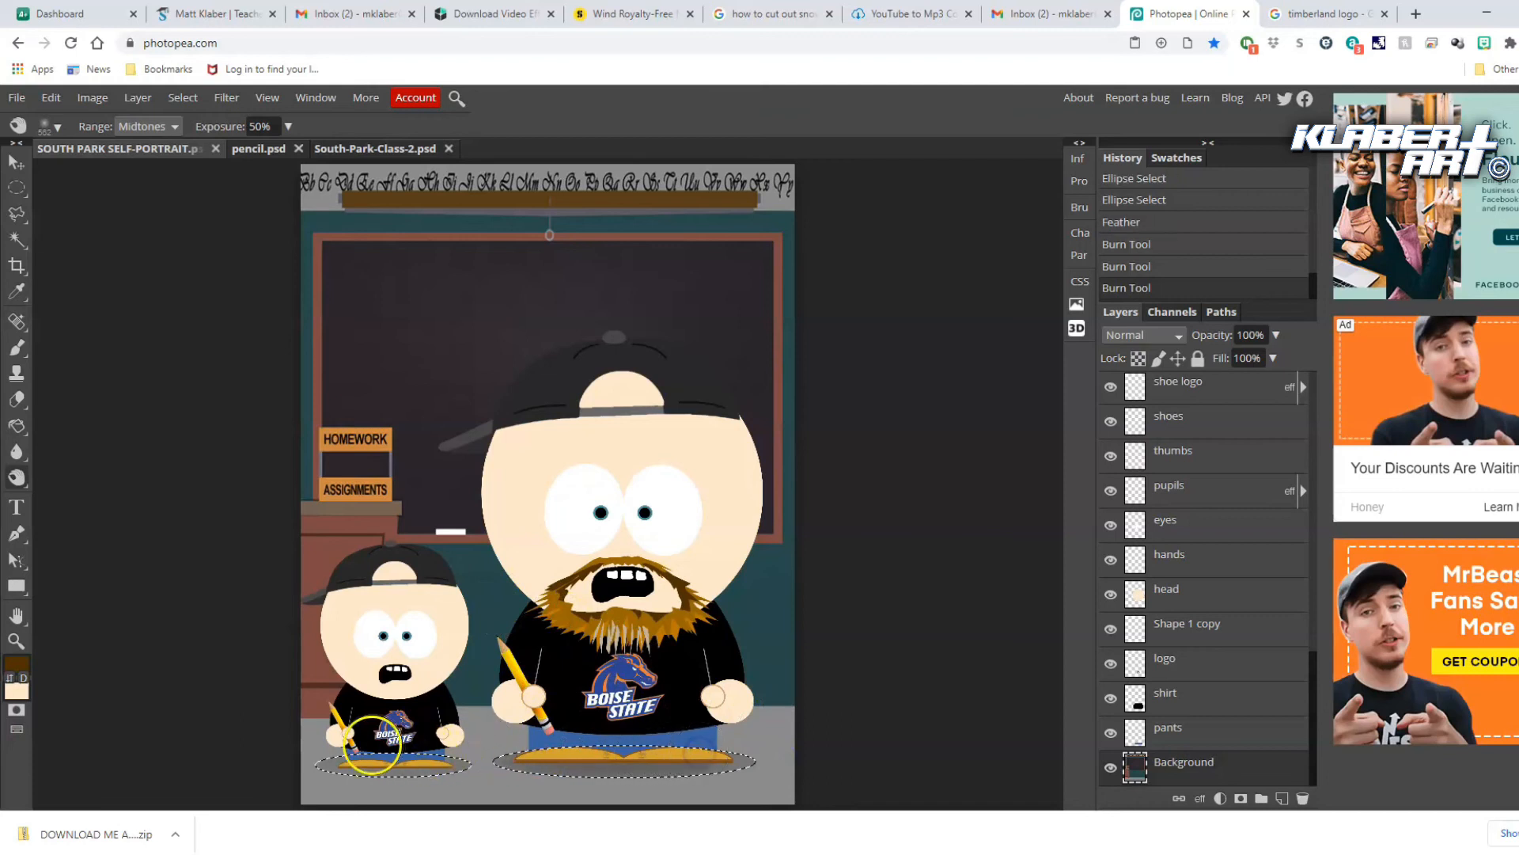
left_click(434, 756)
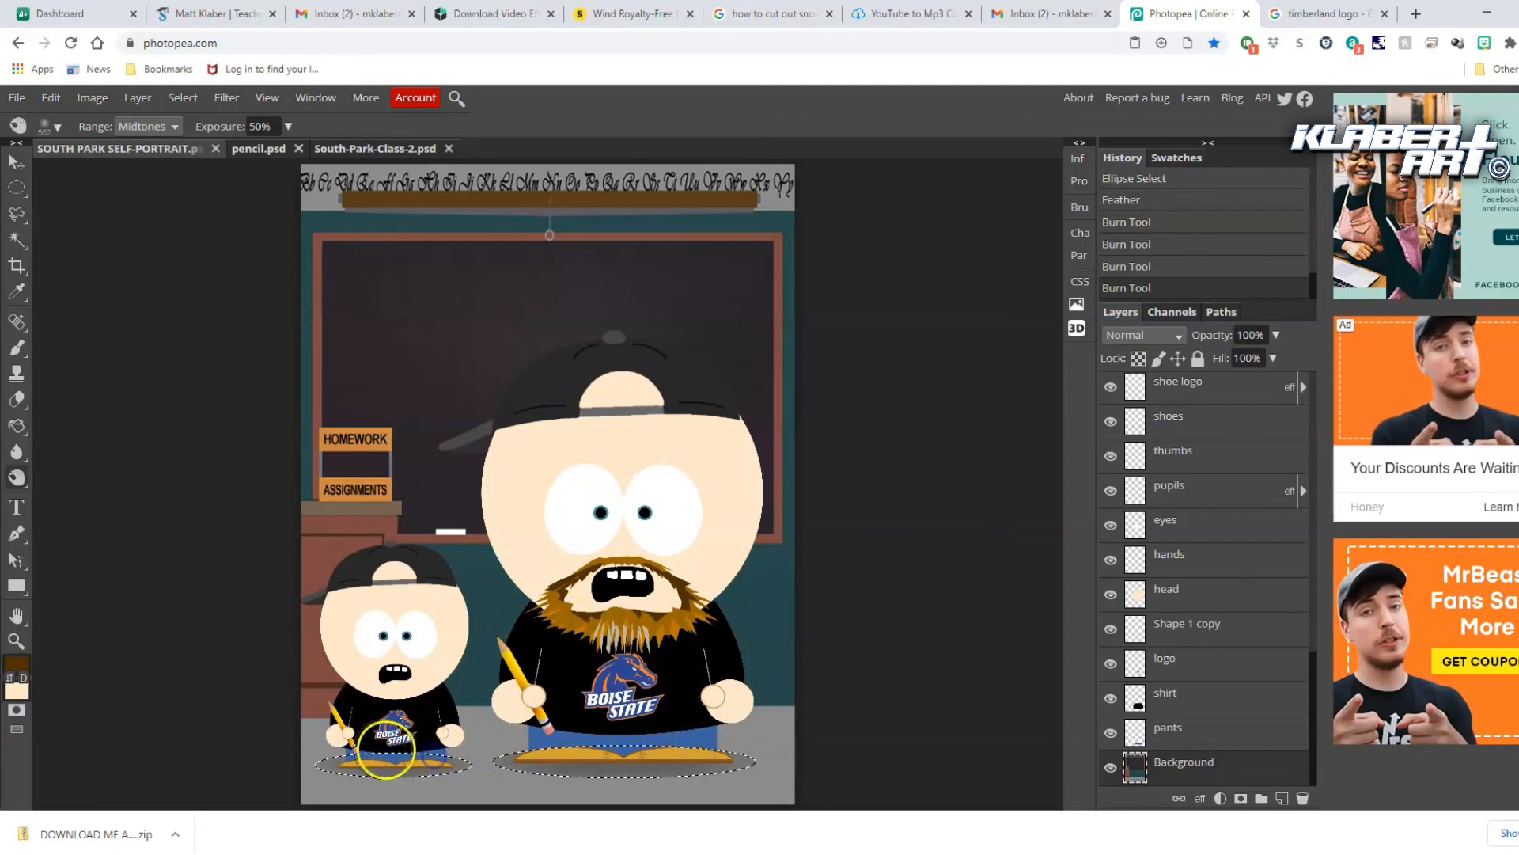
left_click(398, 756)
left_click(606, 752)
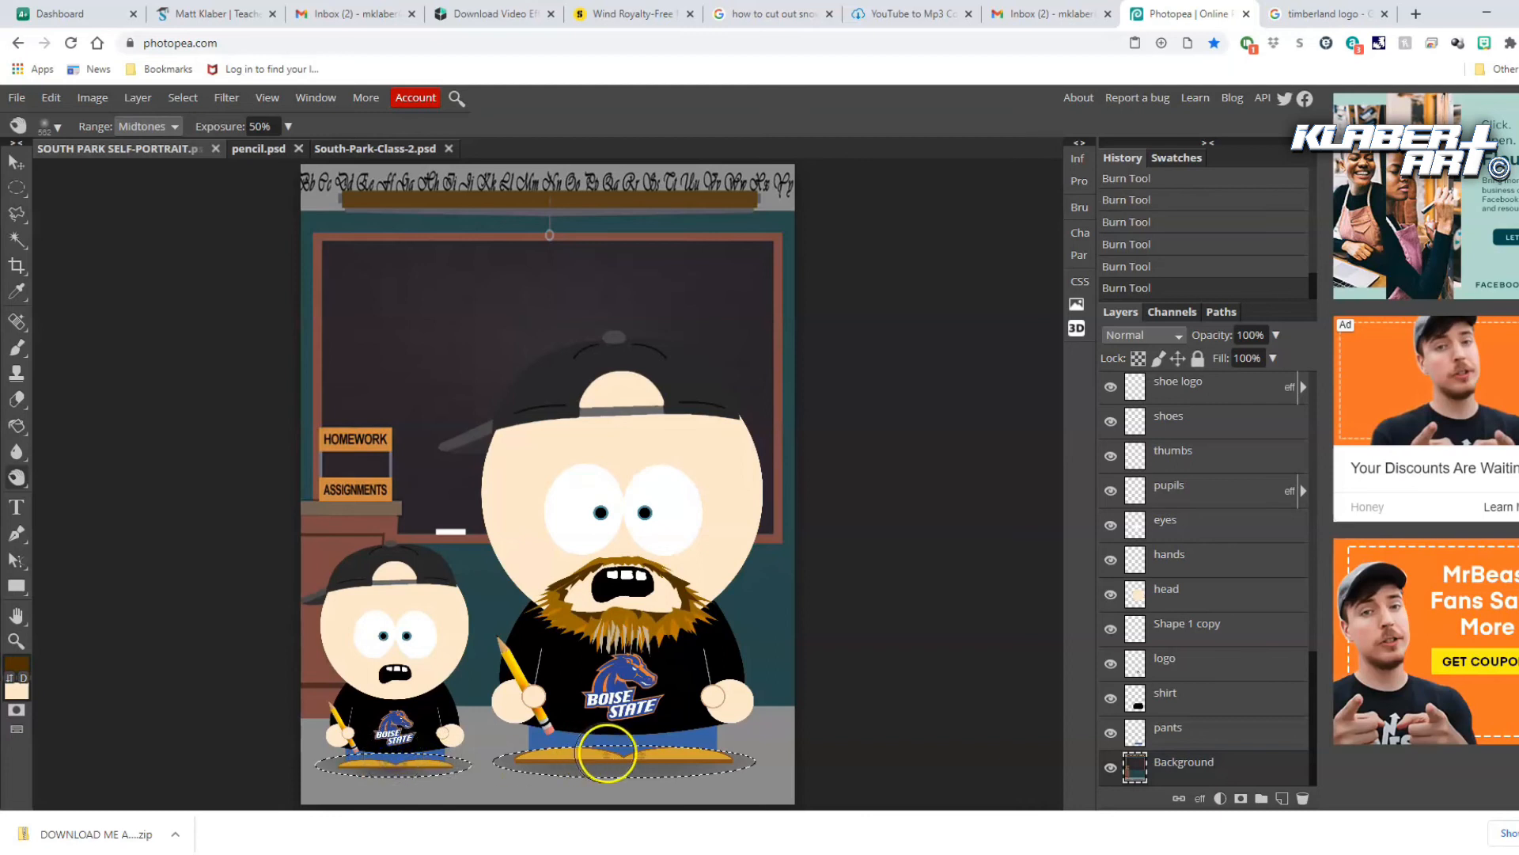
left_click_drag(657, 754, 617, 753)
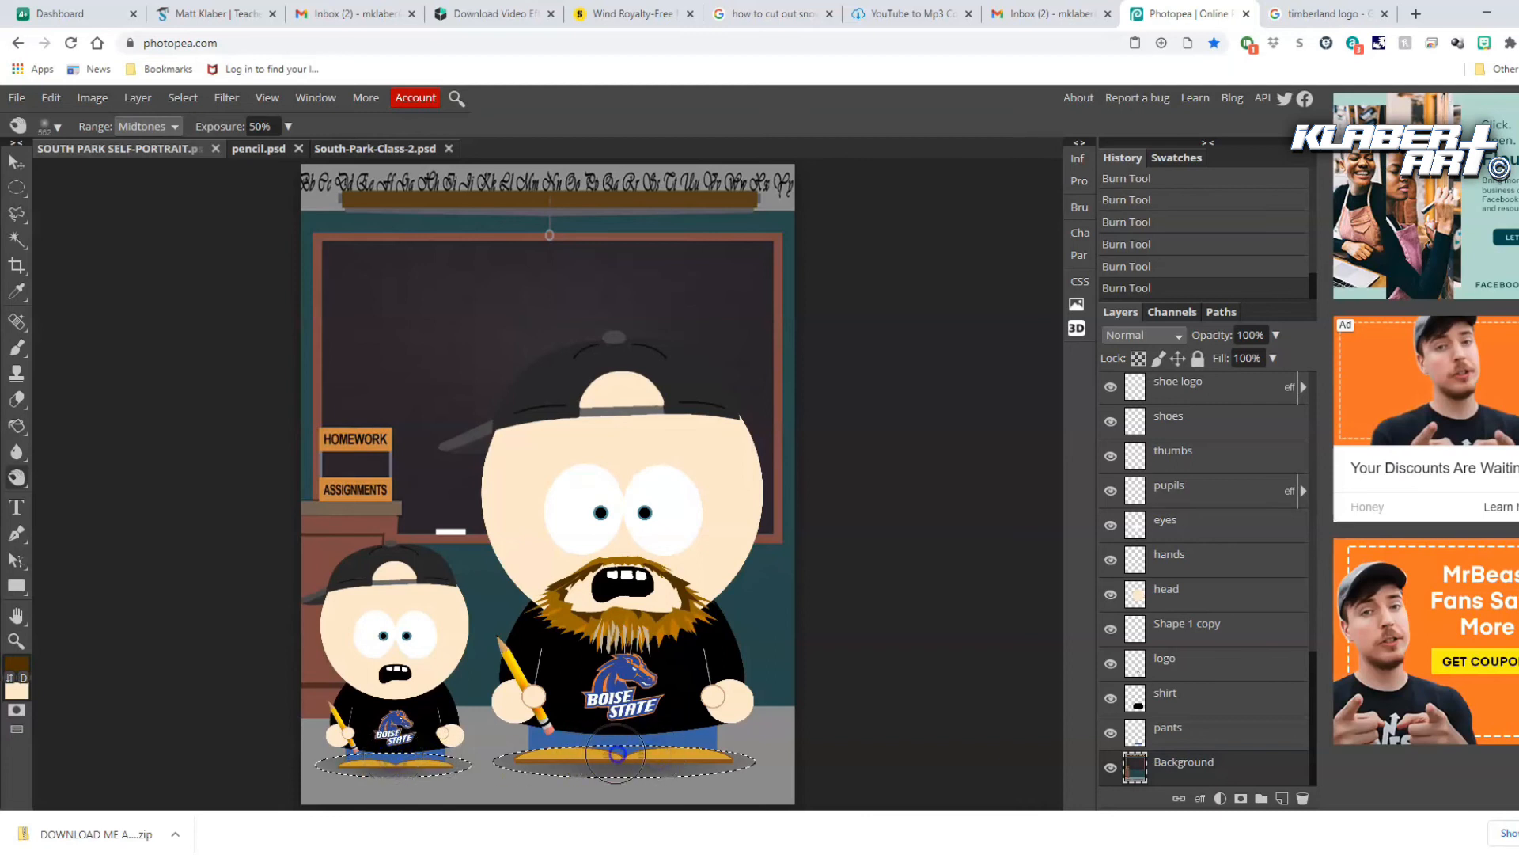
left_click(183, 98)
left_click(204, 144)
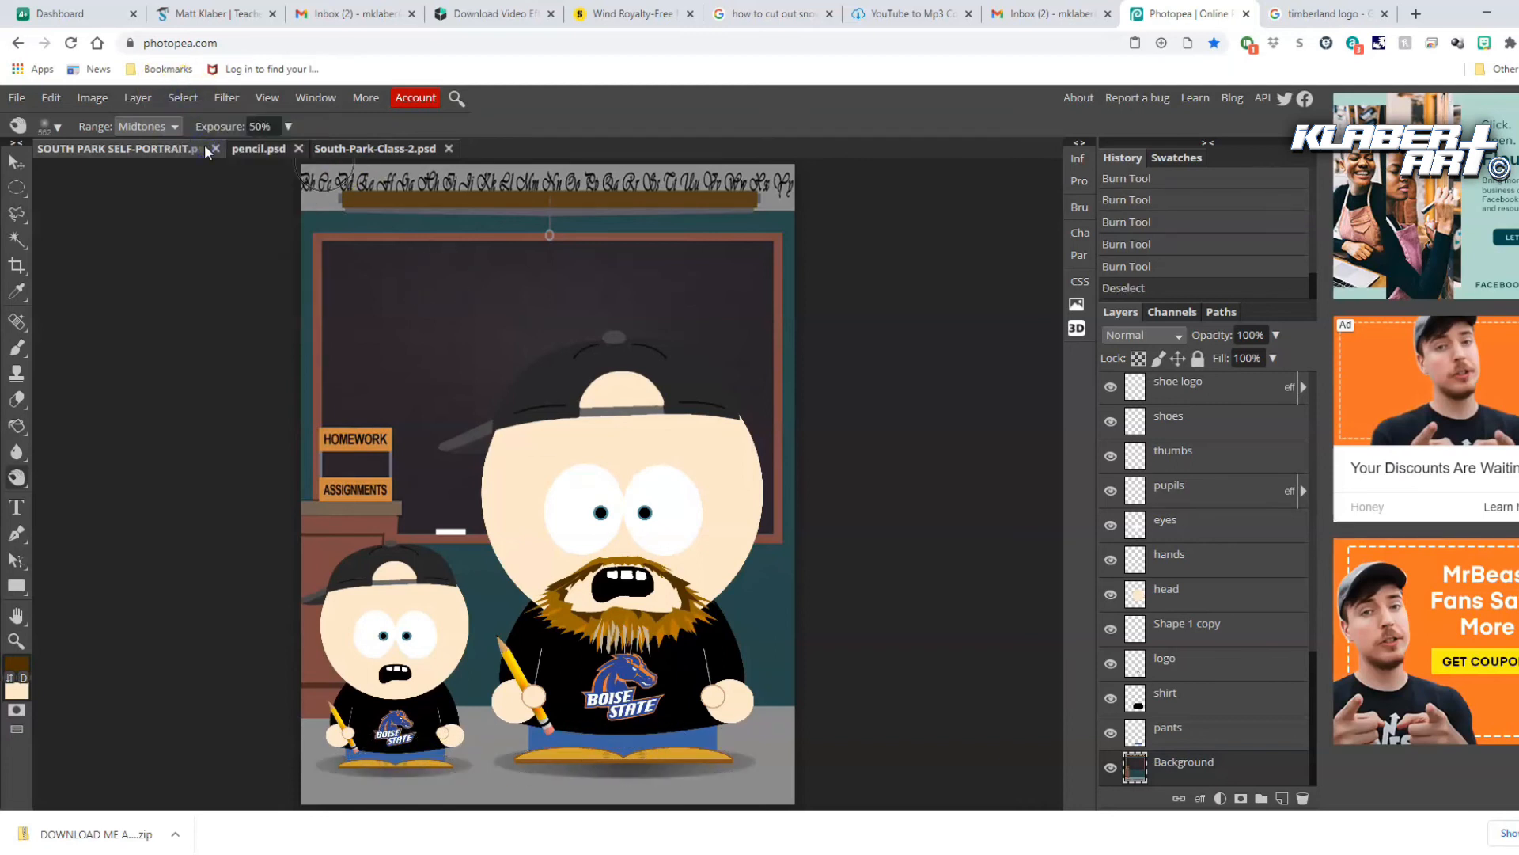
Burn the floor around both figures' shoes to blend the shadows, finishing with a smaller brush at 23% exposure
left_click(323, 768)
left_click_drag(323, 768, 773, 767)
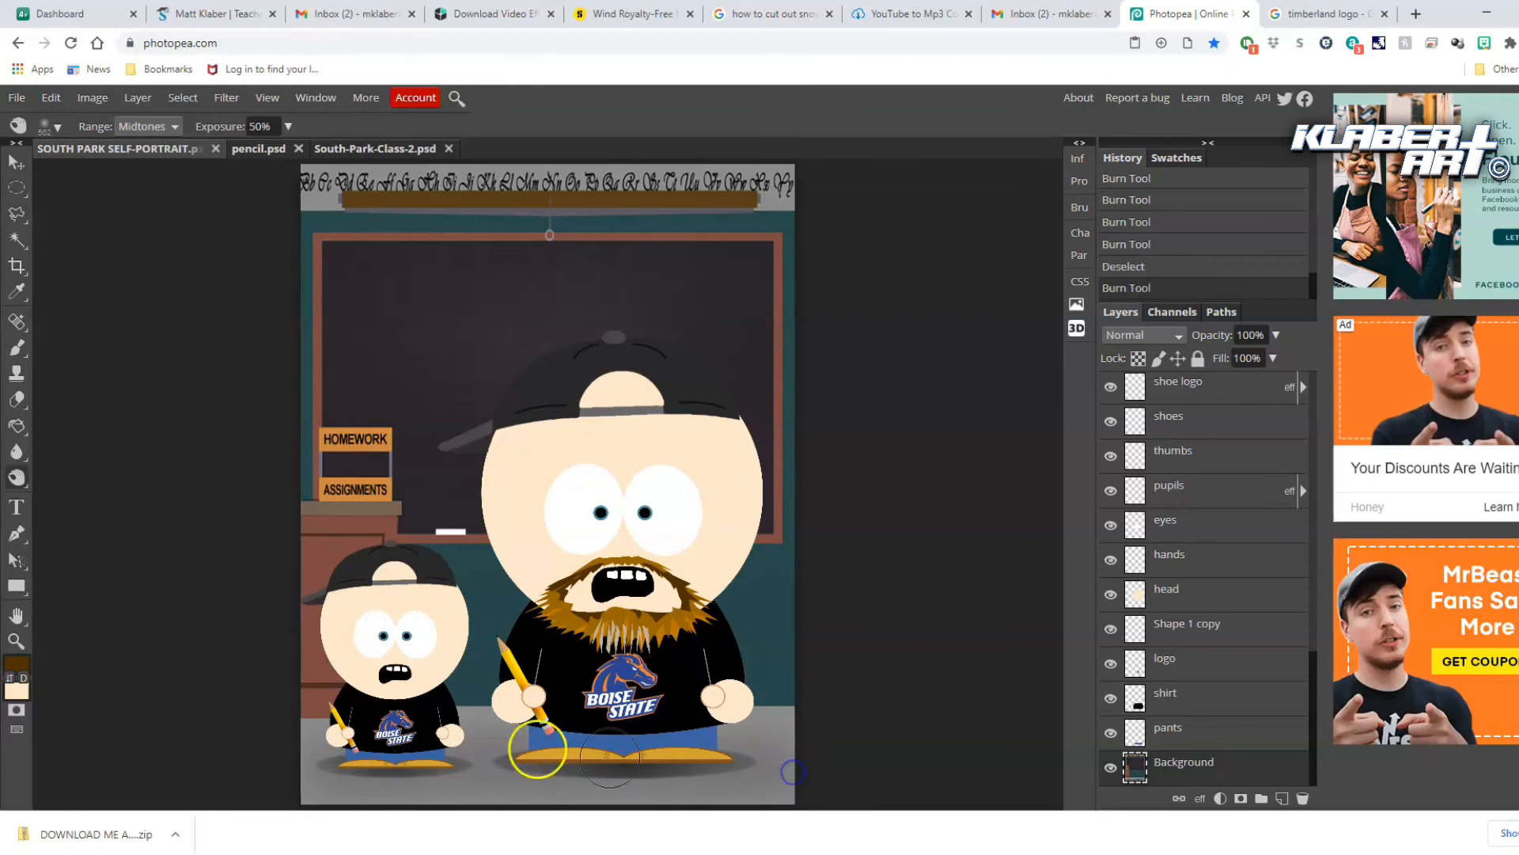
left_click(49, 126)
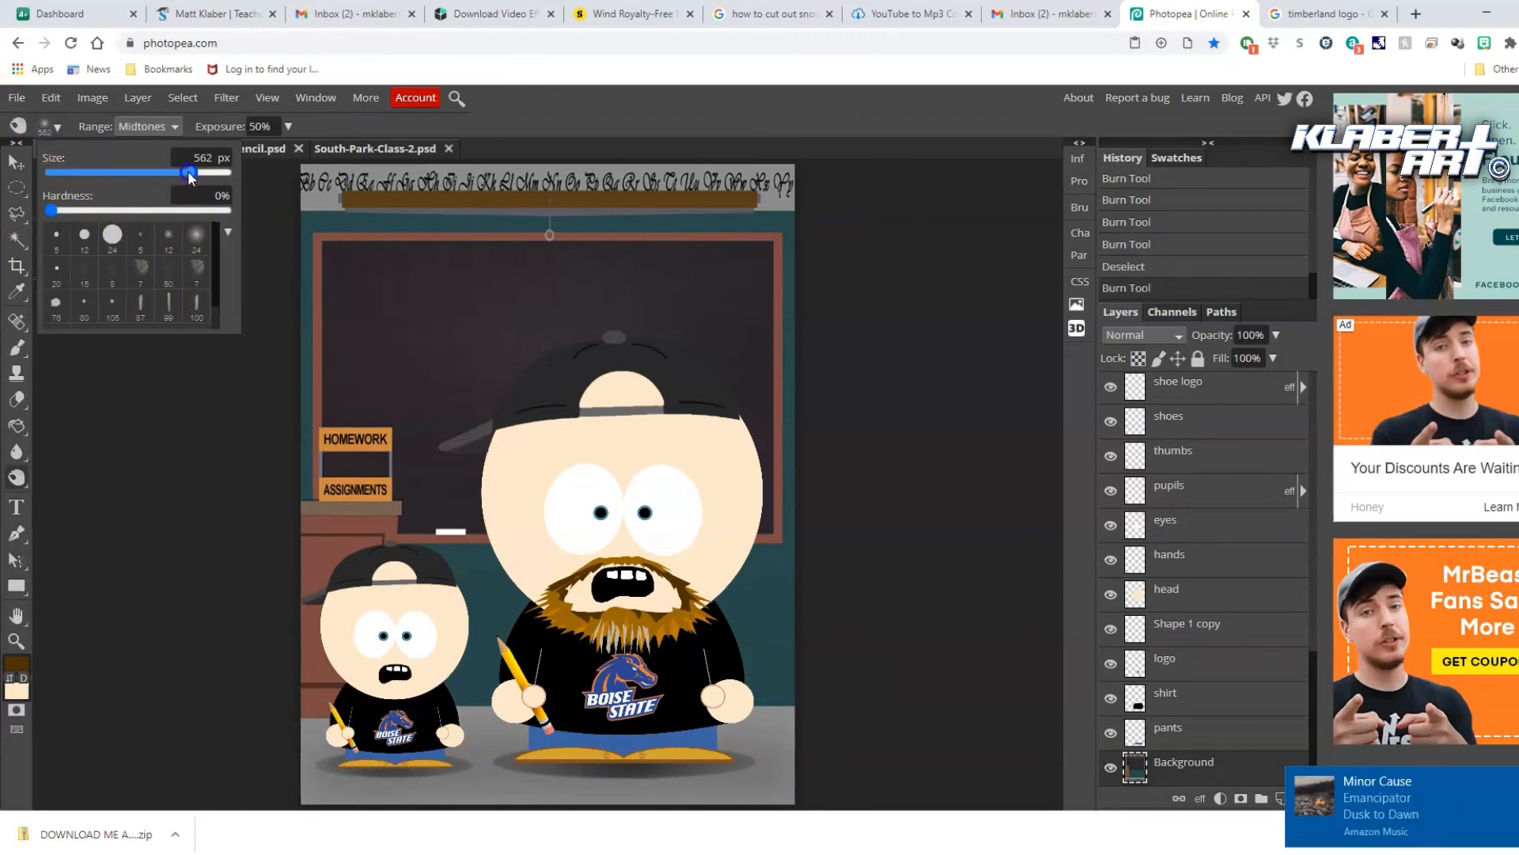
left_click(286, 126)
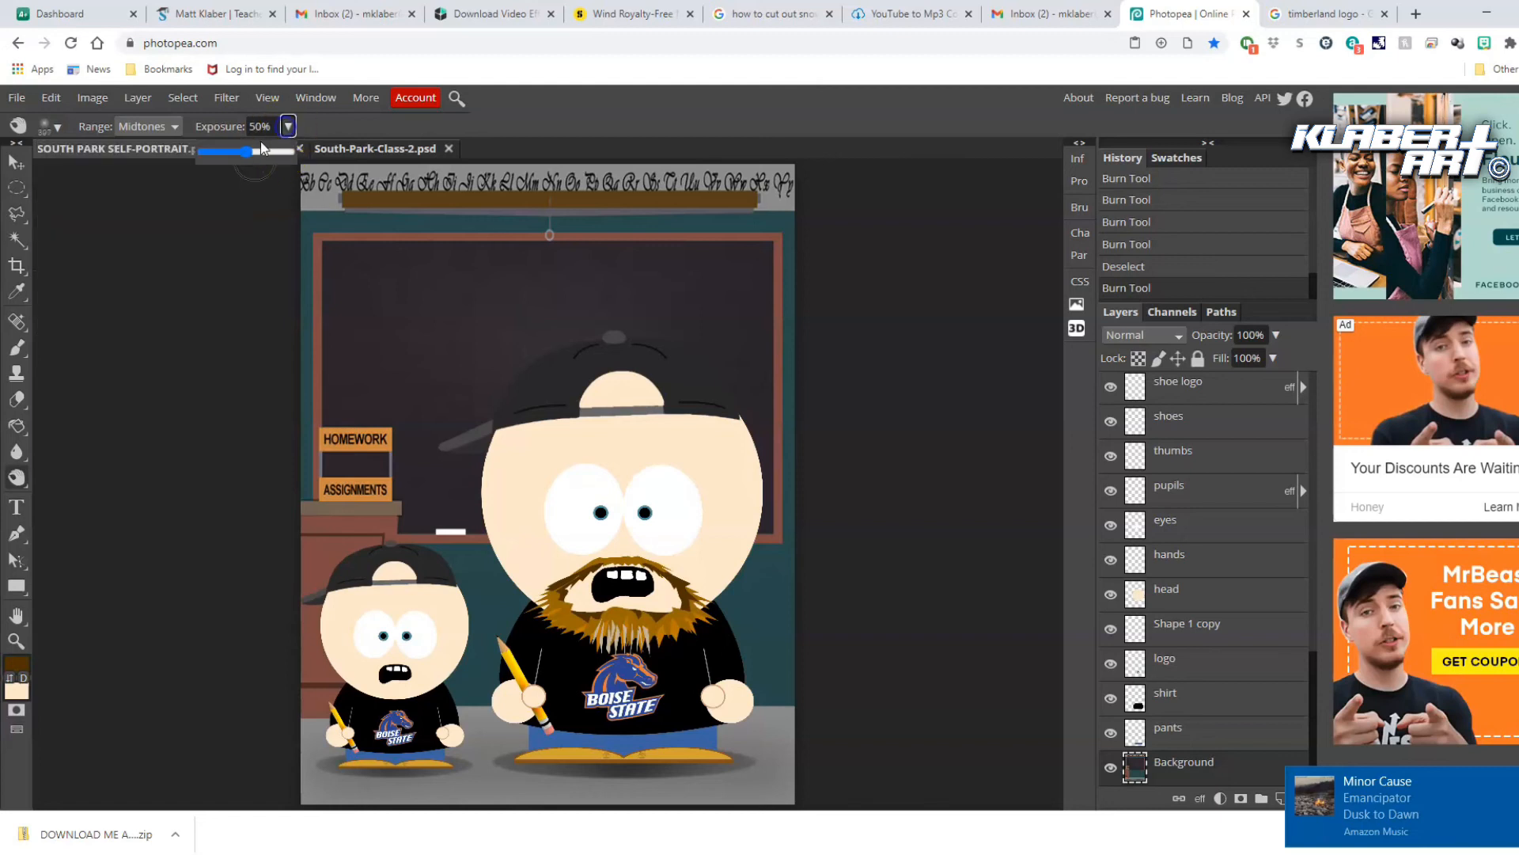
left_click(227, 152)
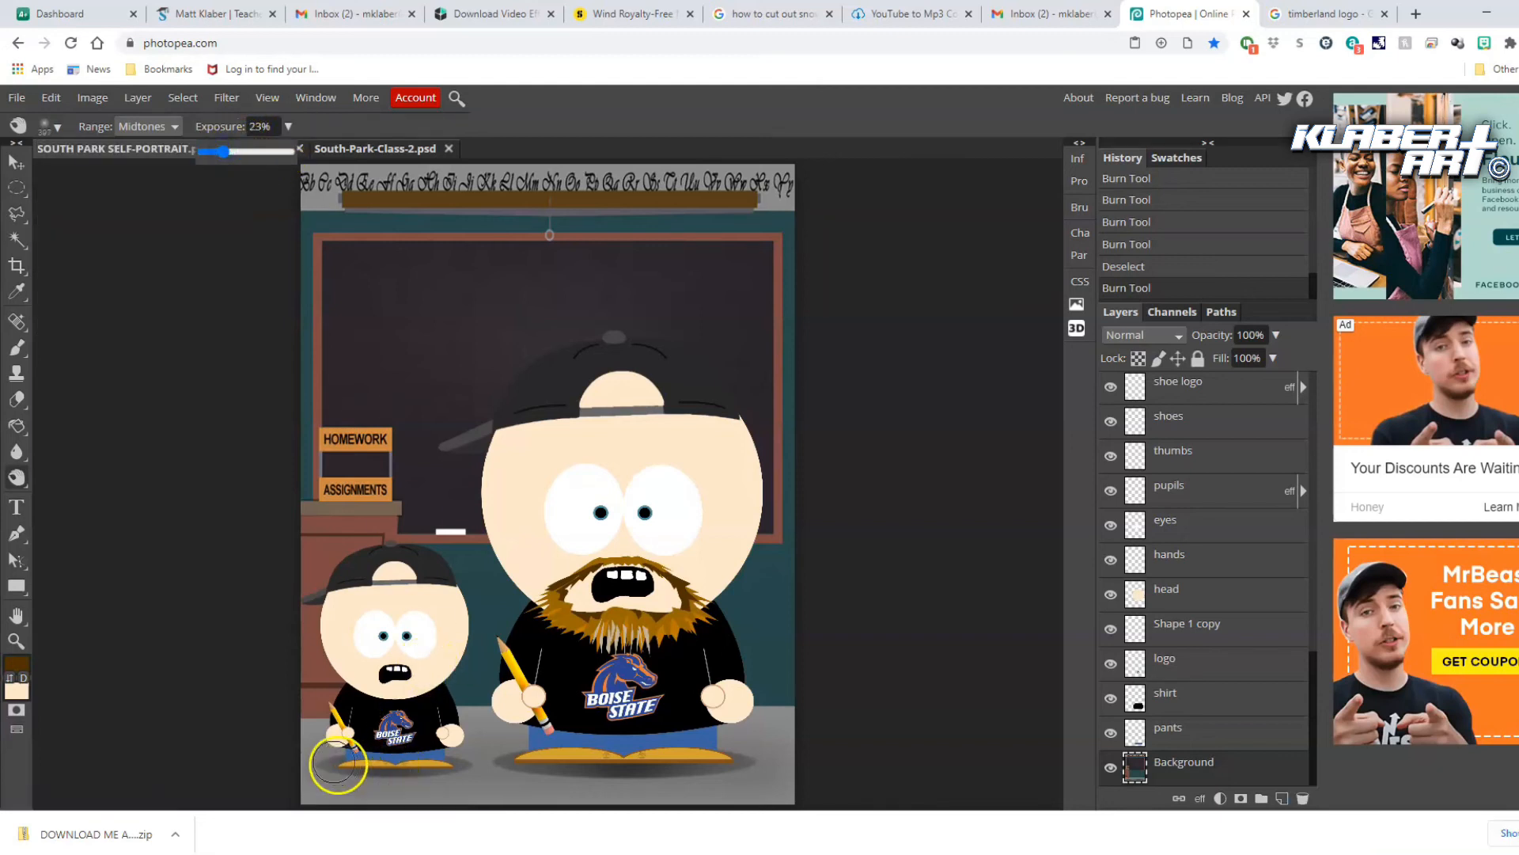
left_click_drag(316, 769, 465, 768)
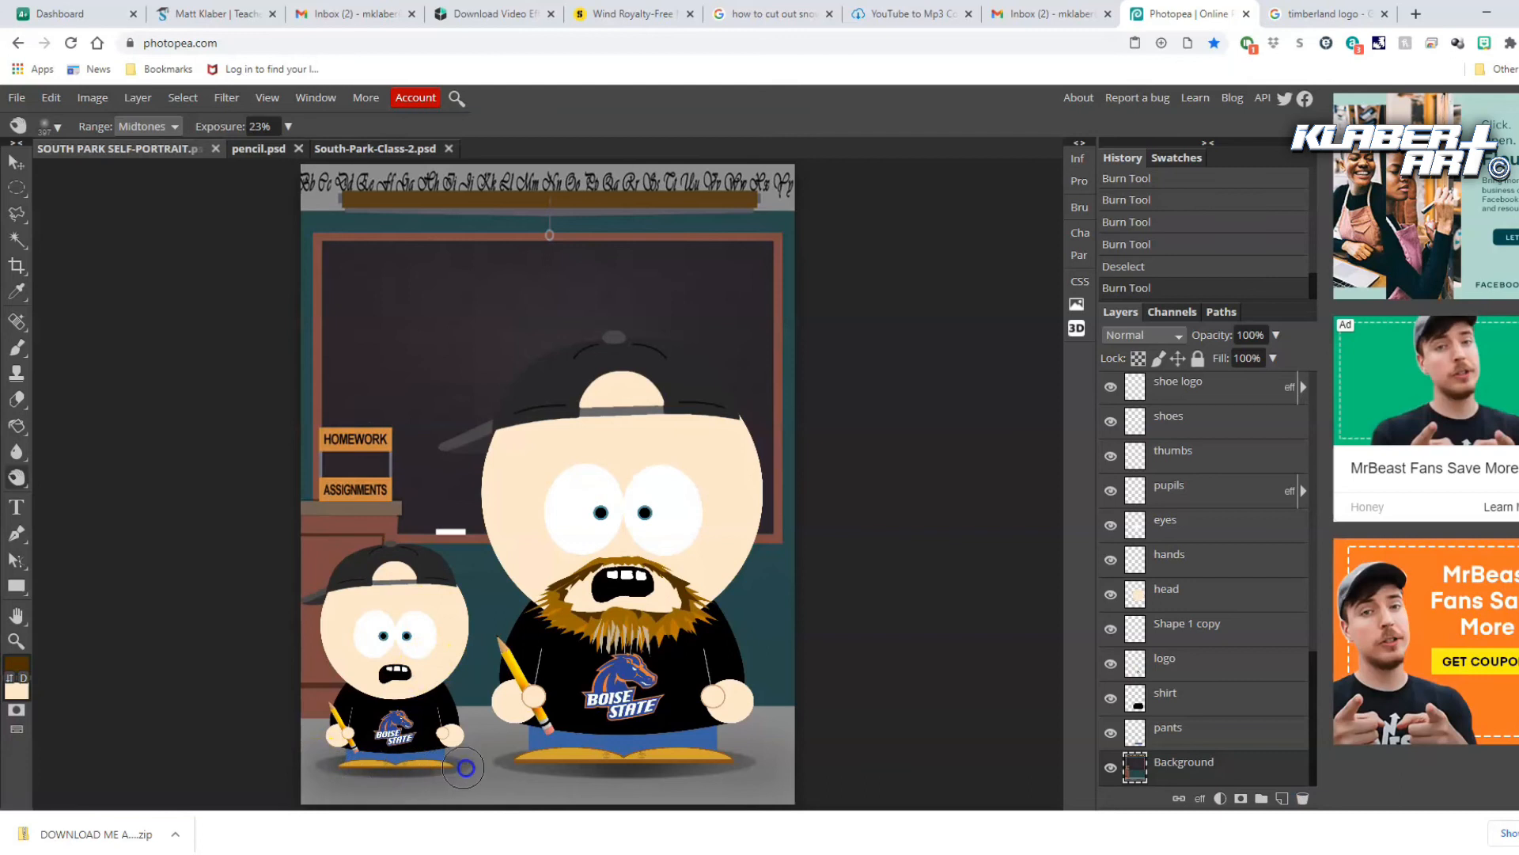
left_click_drag(321, 766, 464, 770)
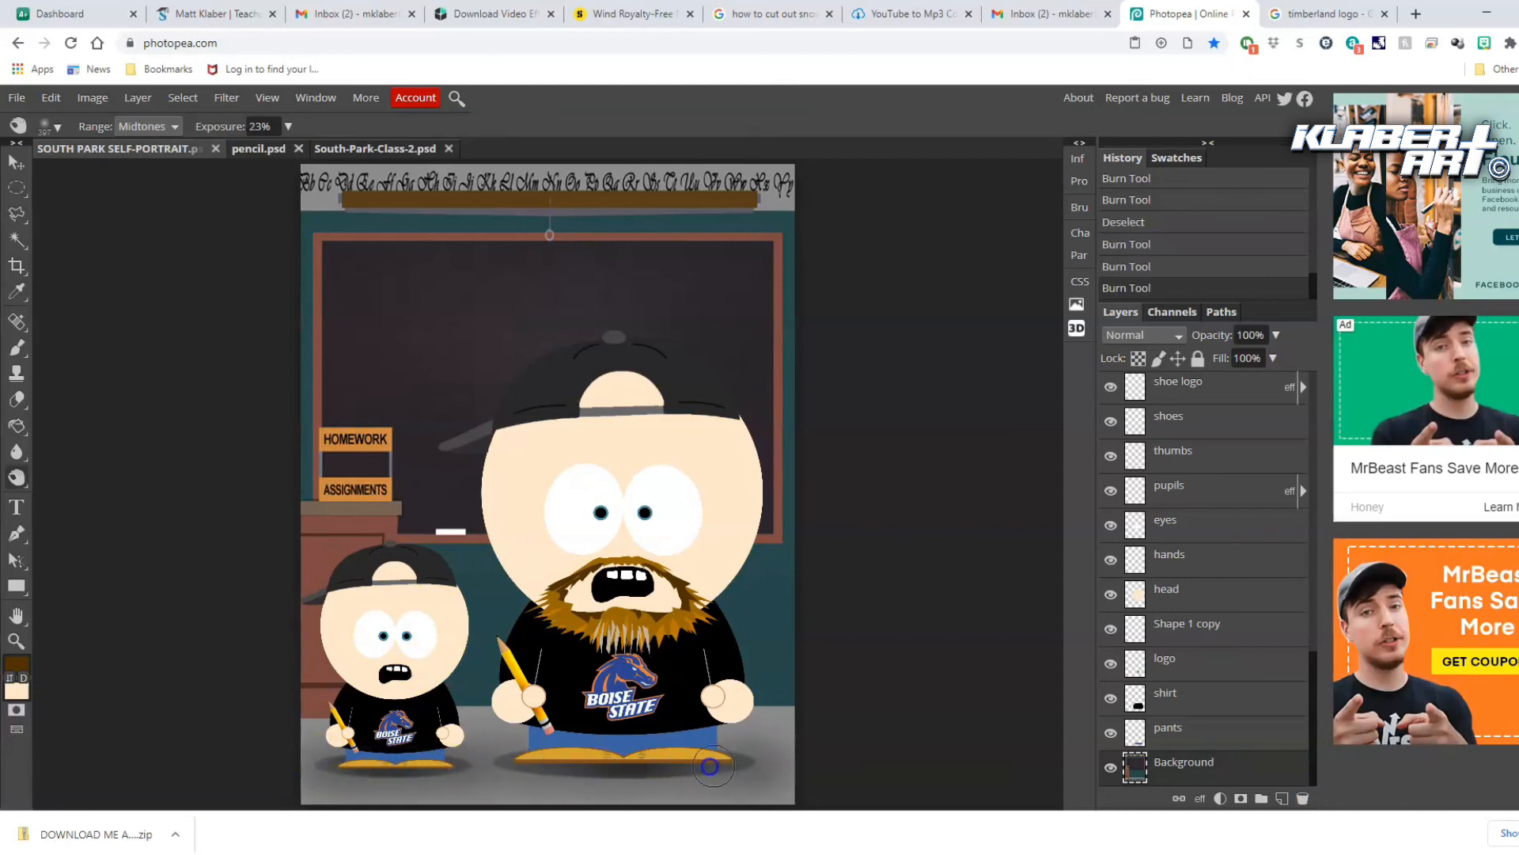
left_click(560, 759)
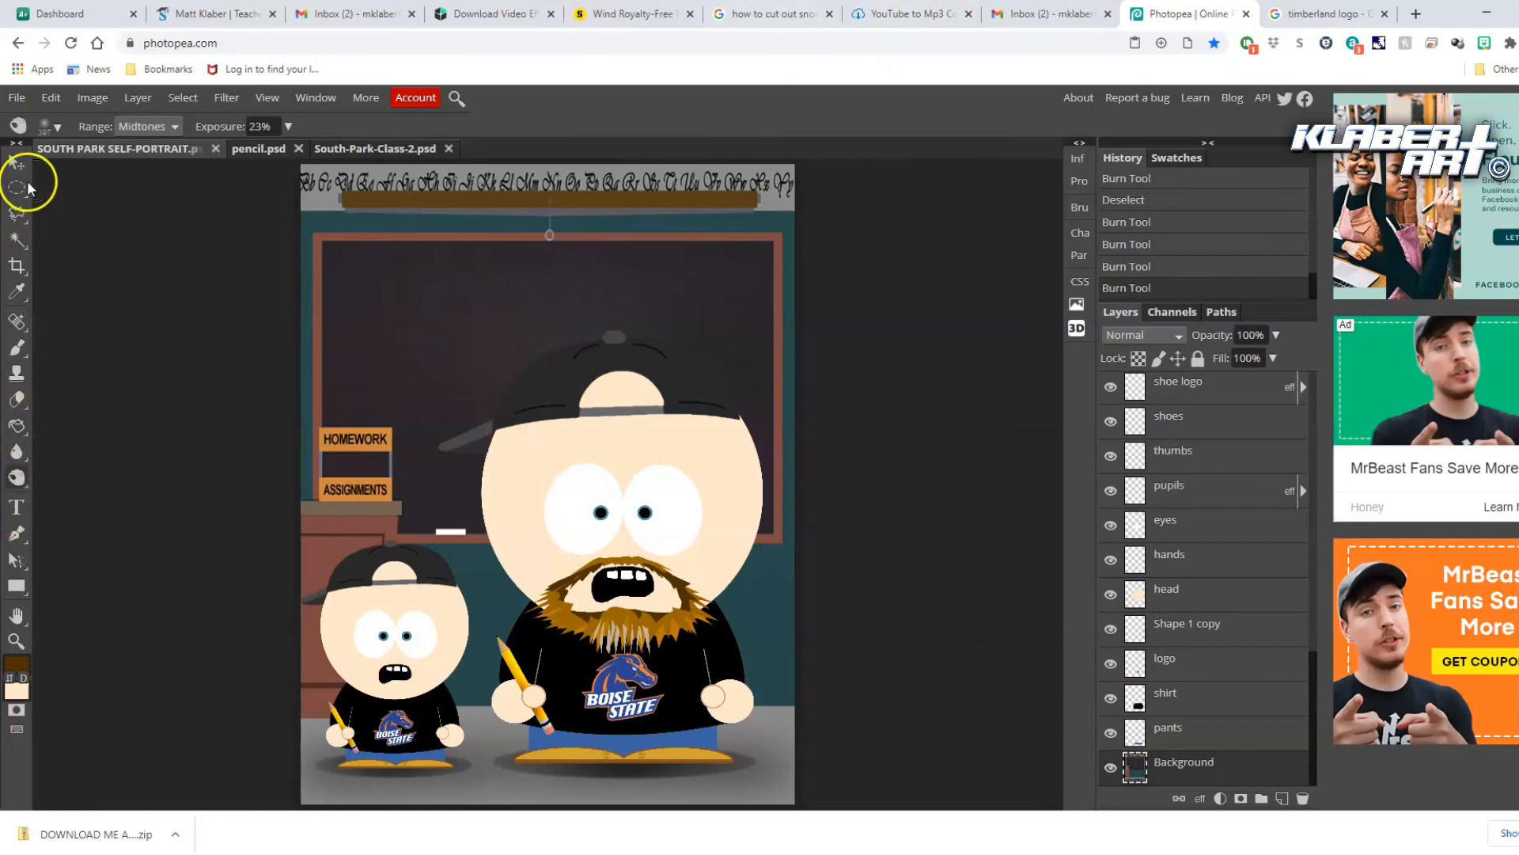
Open the signature.psd file from within the Downloads folder
left_click(17, 103)
left_click(257, 222)
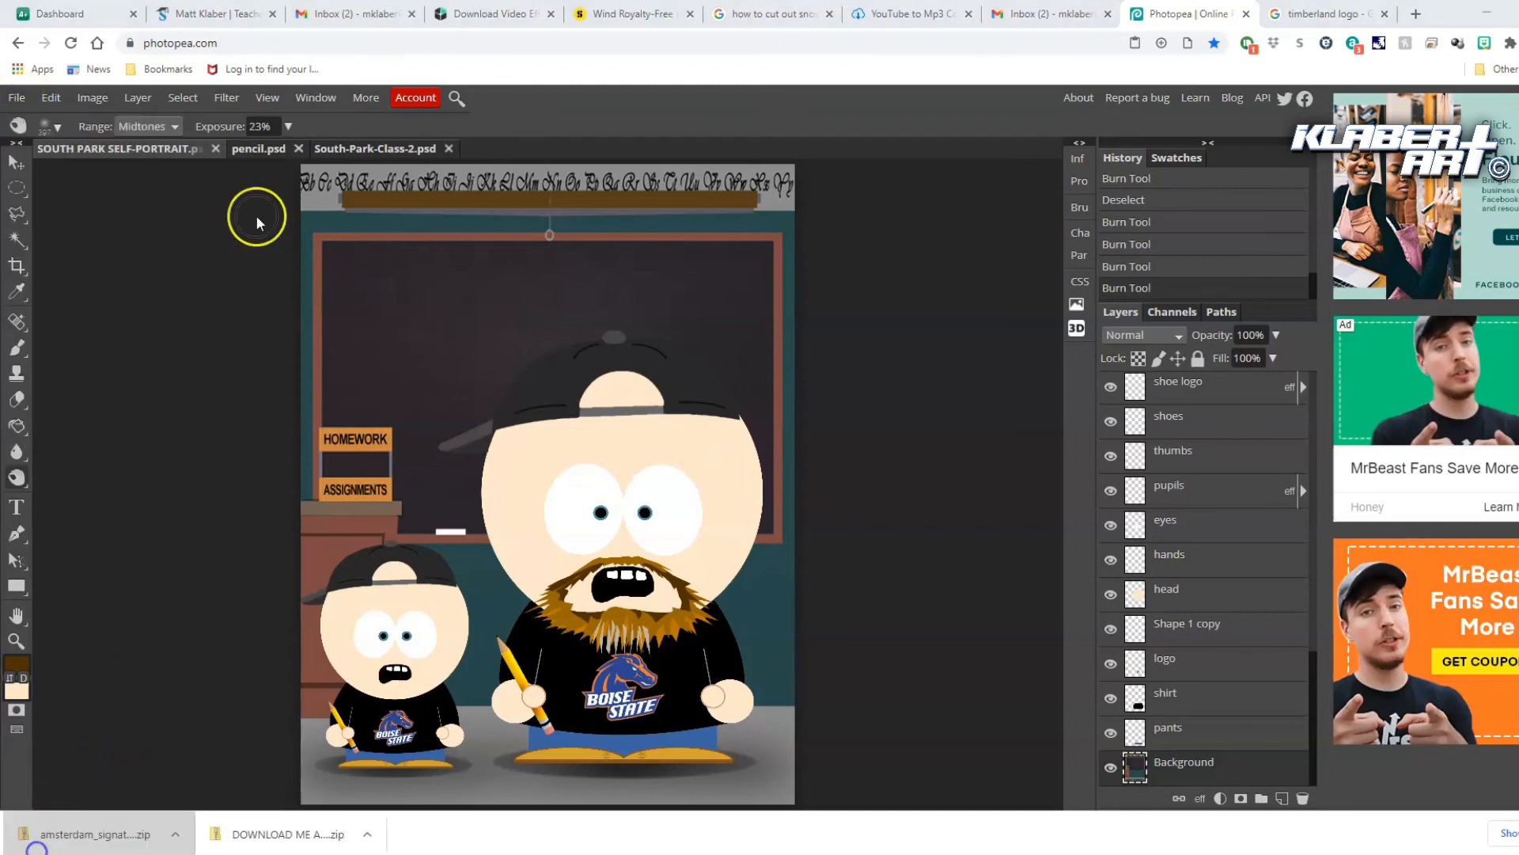
left_click(17, 97)
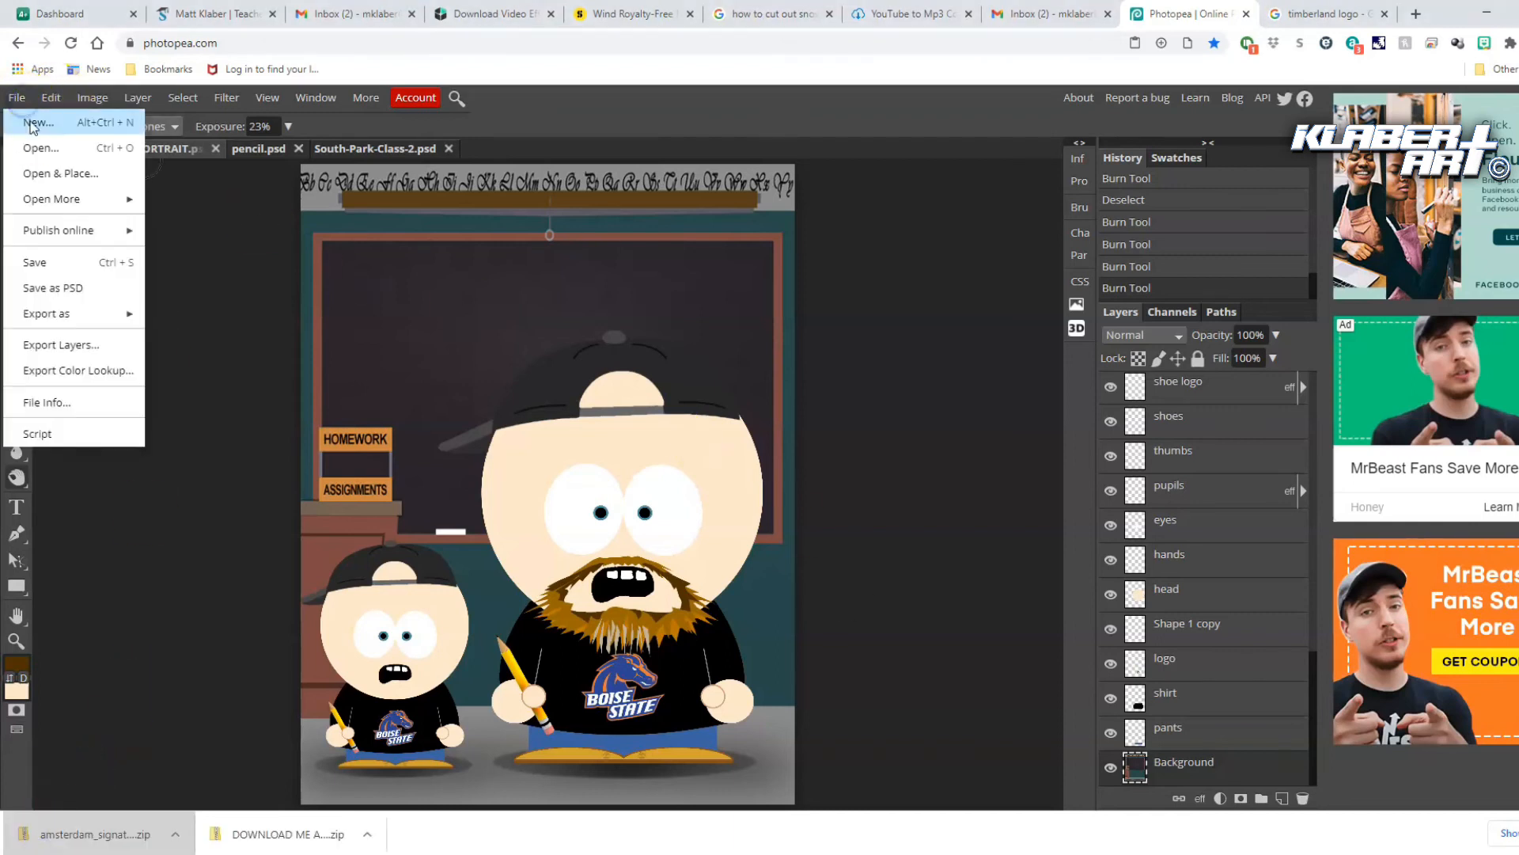
left_click(37, 149)
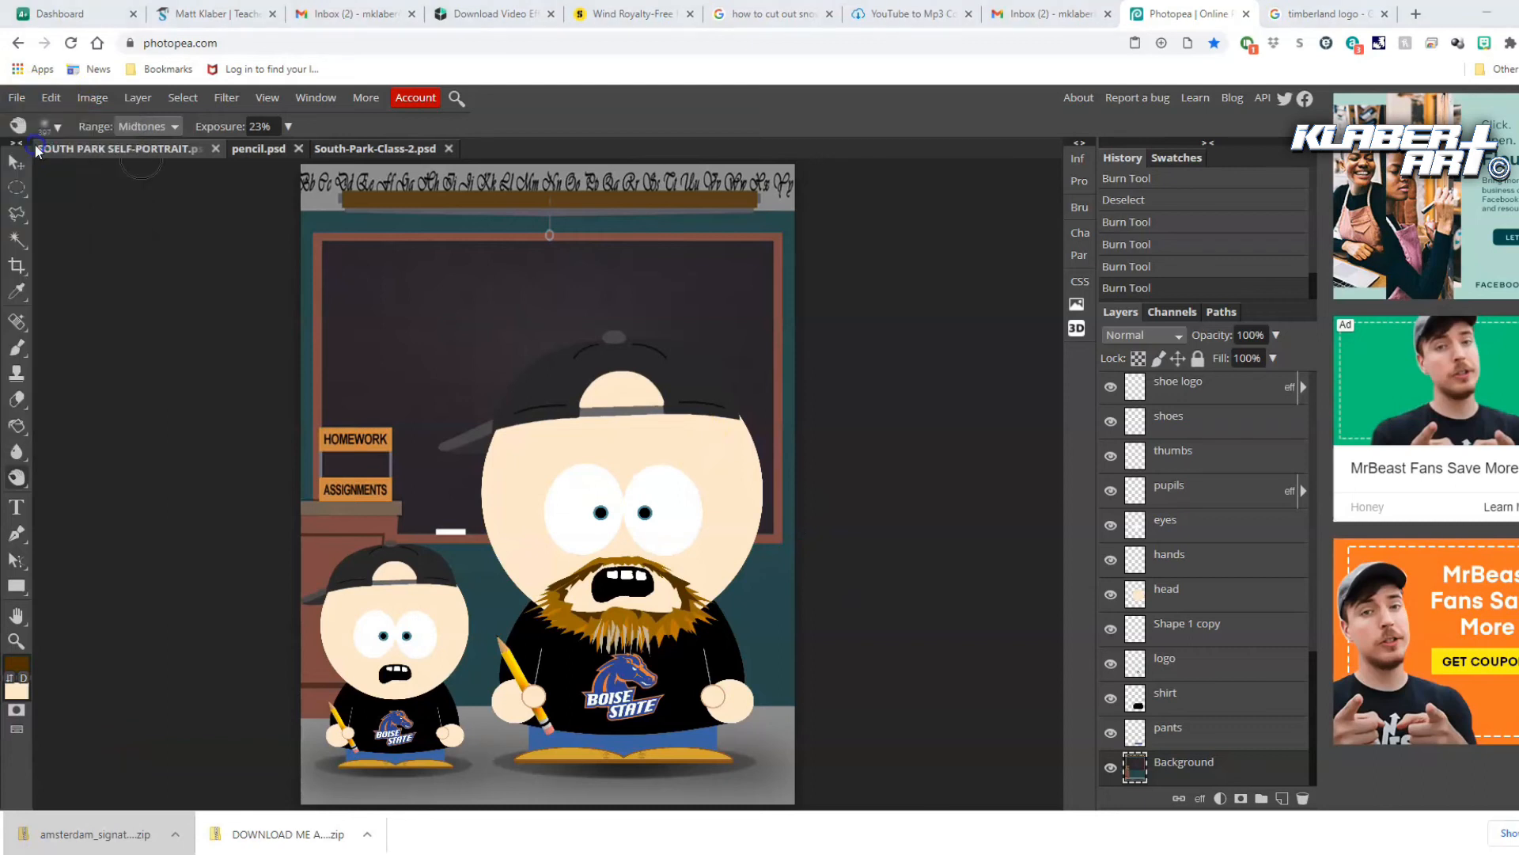
left_click(112, 171)
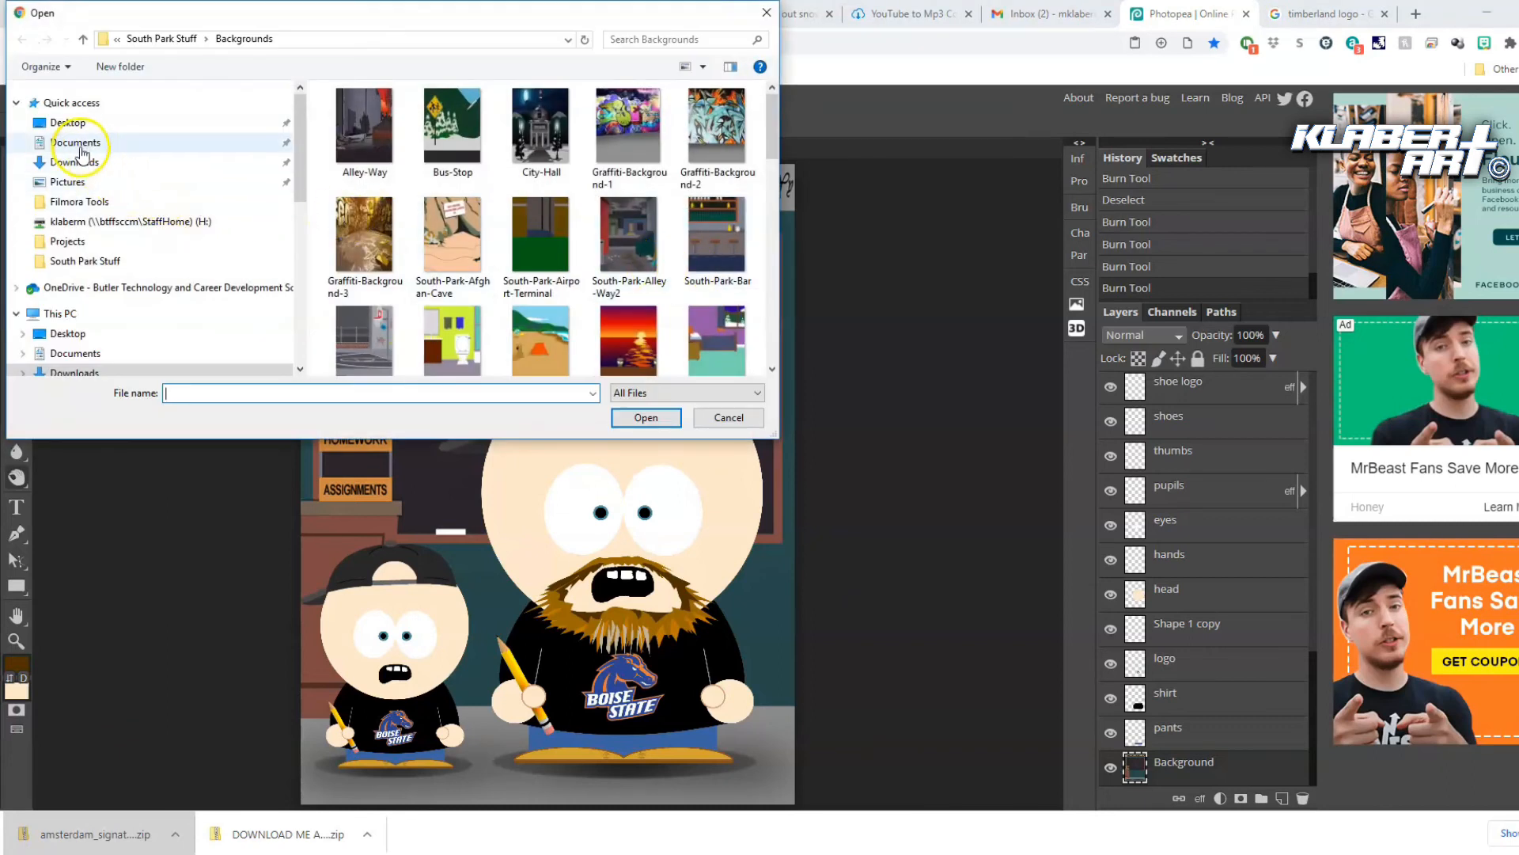
left_click(83, 161)
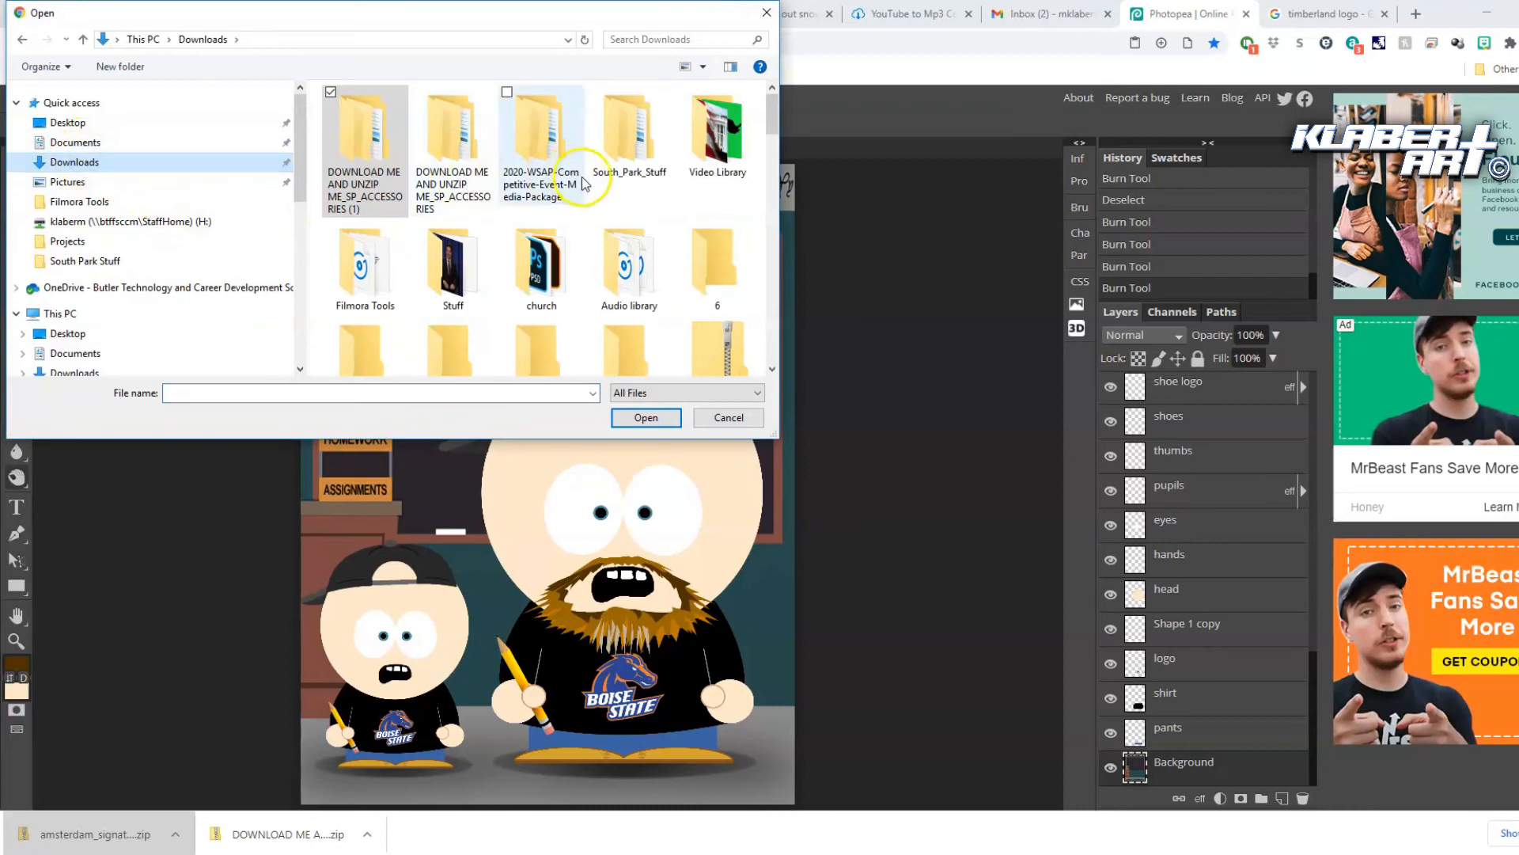
scroll(633, 220, "down", 1)
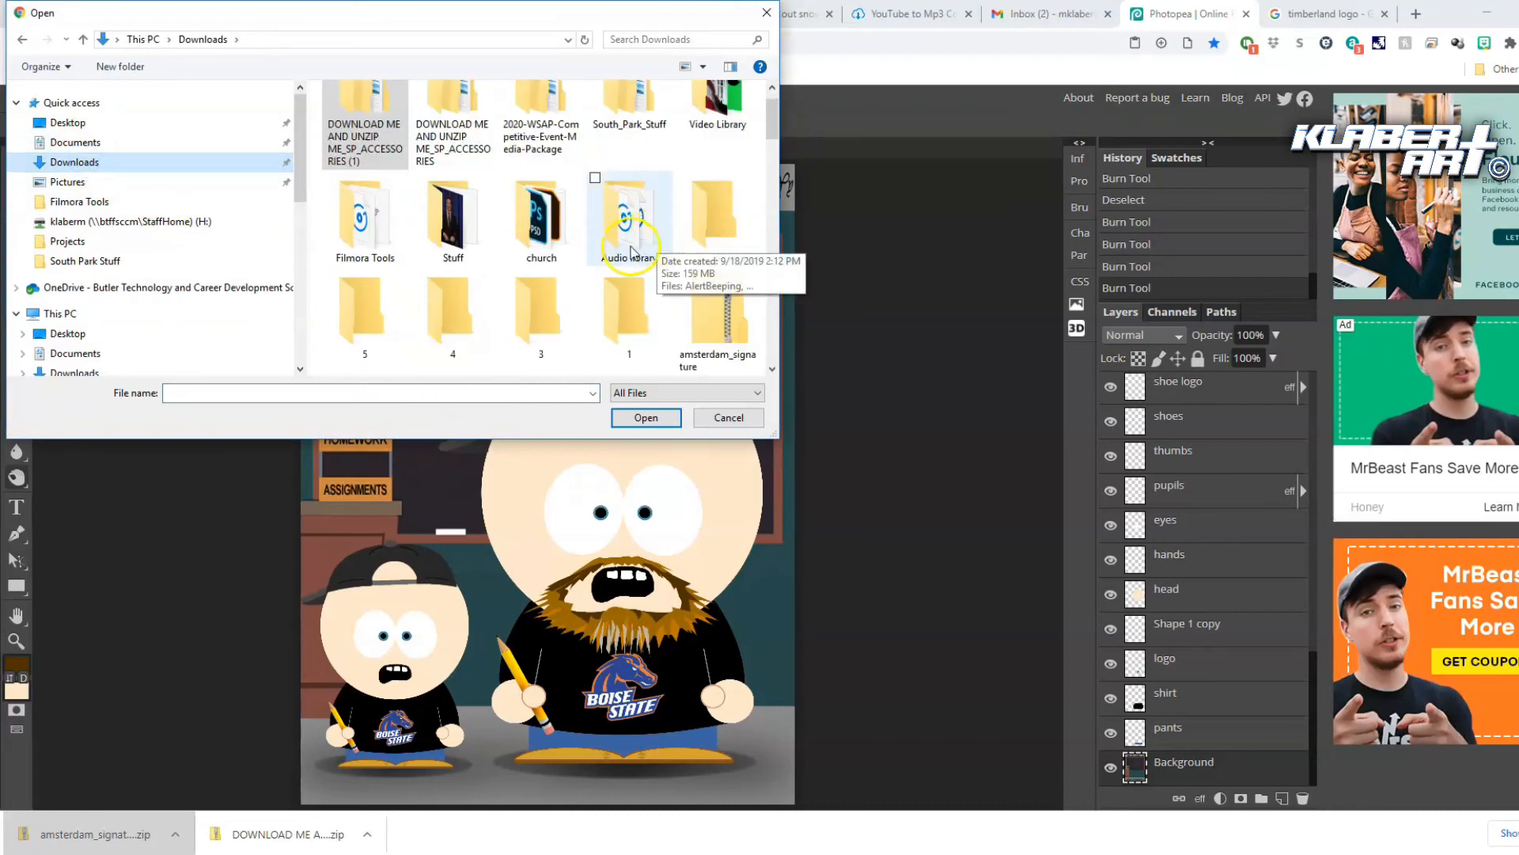
double_click(372, 230)
left_click(554, 215)
left_click(646, 417)
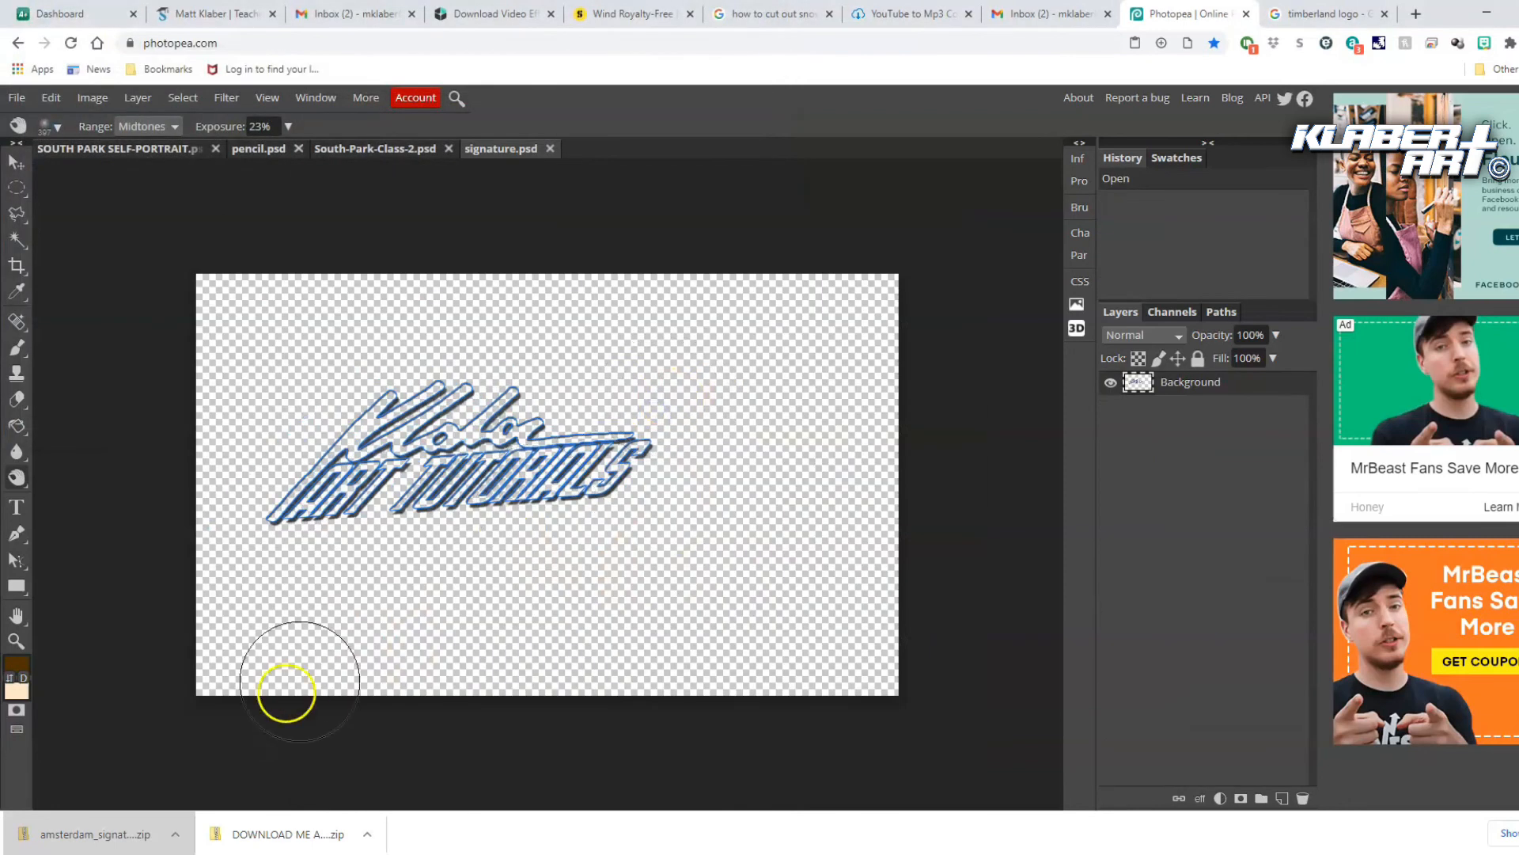
Reorder the open documents so signature.psd comes before the self-portrait, and return to the self-portrait
left_click_drag(497, 149, 343, 172)
mouse_move(106, 148)
left_mouse_down()
mouse_move(151, 175)
mouse_move(507, 158)
mouse_move(491, 154)
left_mouse_up()
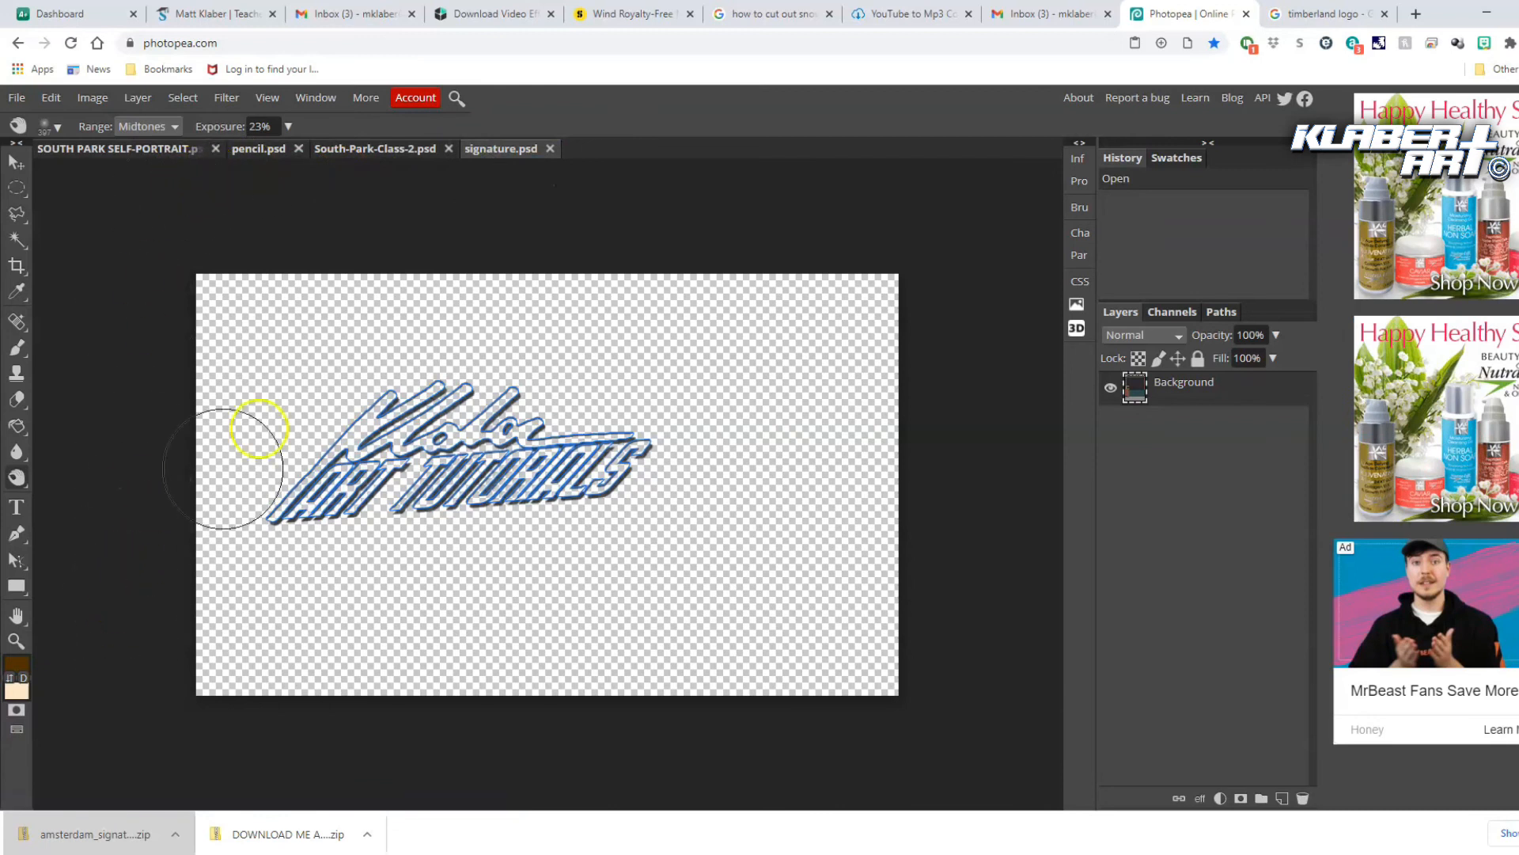
left_click(499, 150)
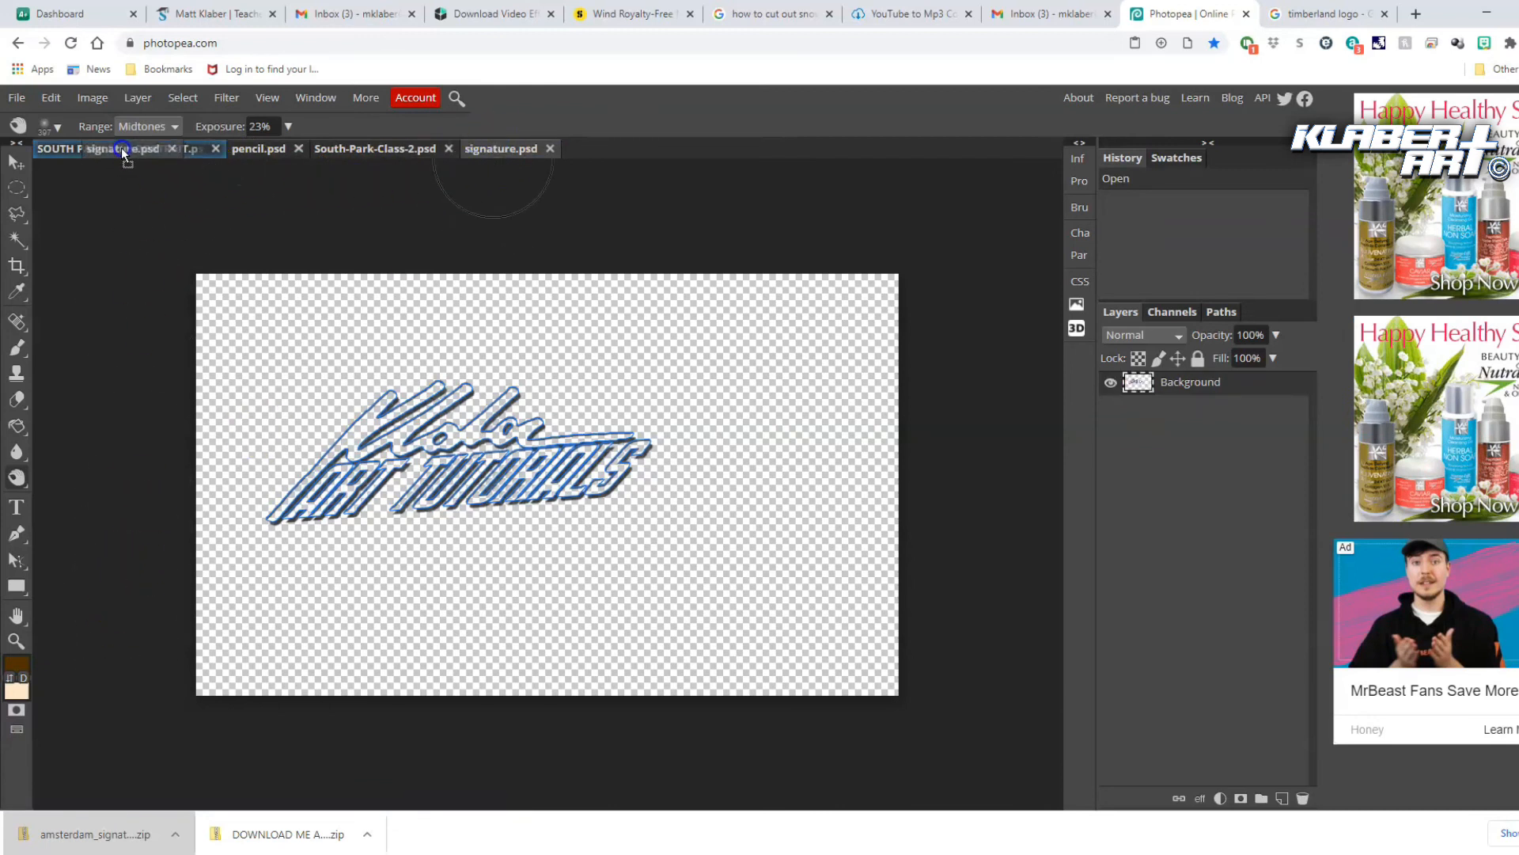
left_click_drag(121, 148, 121, 147)
left_click(188, 147)
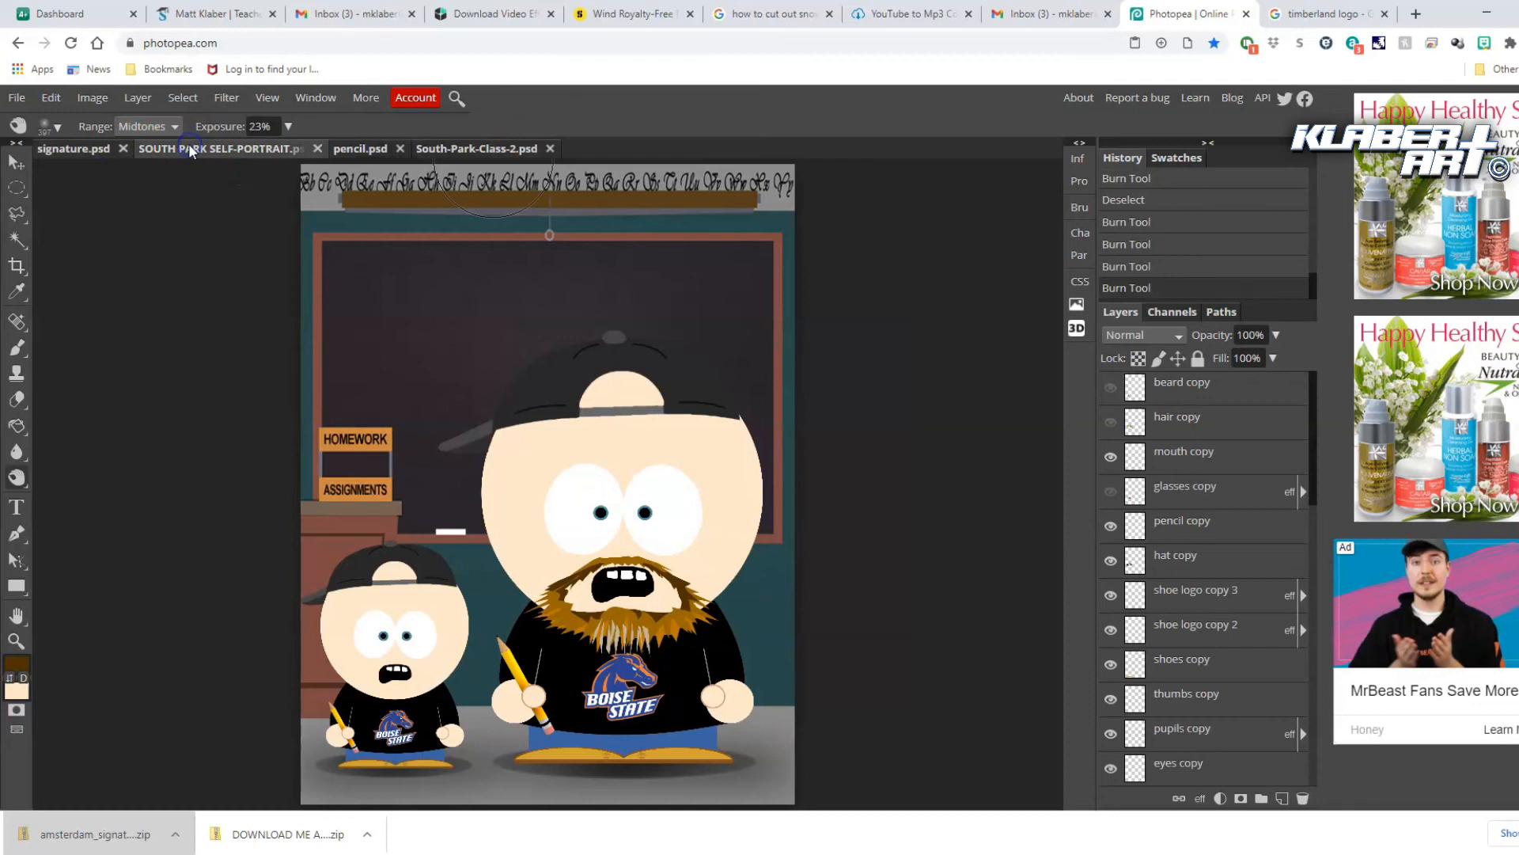
scroll(1199, 546, "down", 5)
scroll(1200, 571, "down", 4)
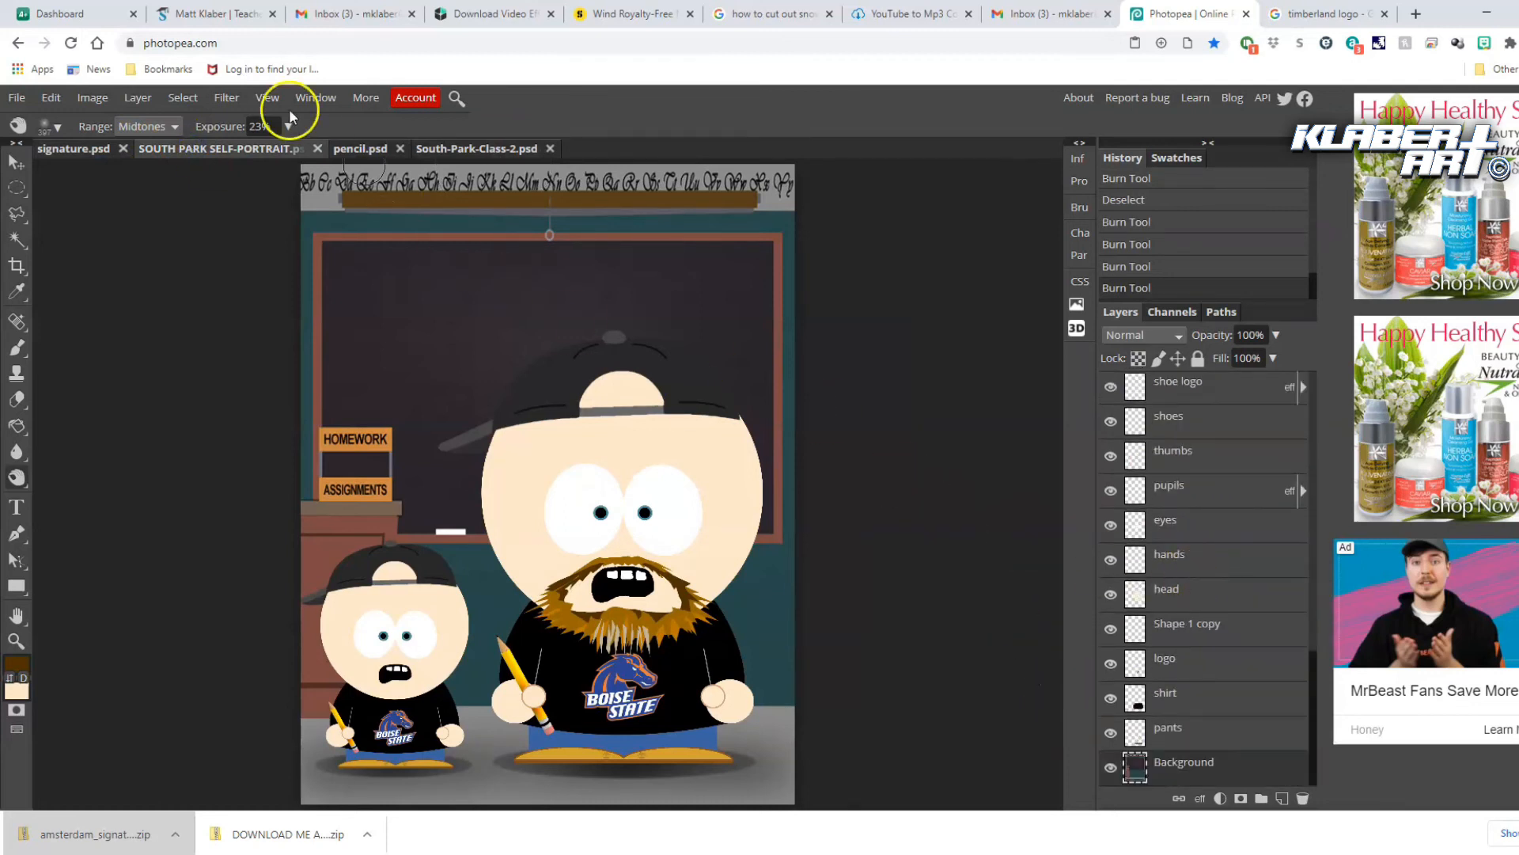
Close the South-Park-Class-2.psd and pencil.psd documents
left_click(459, 150)
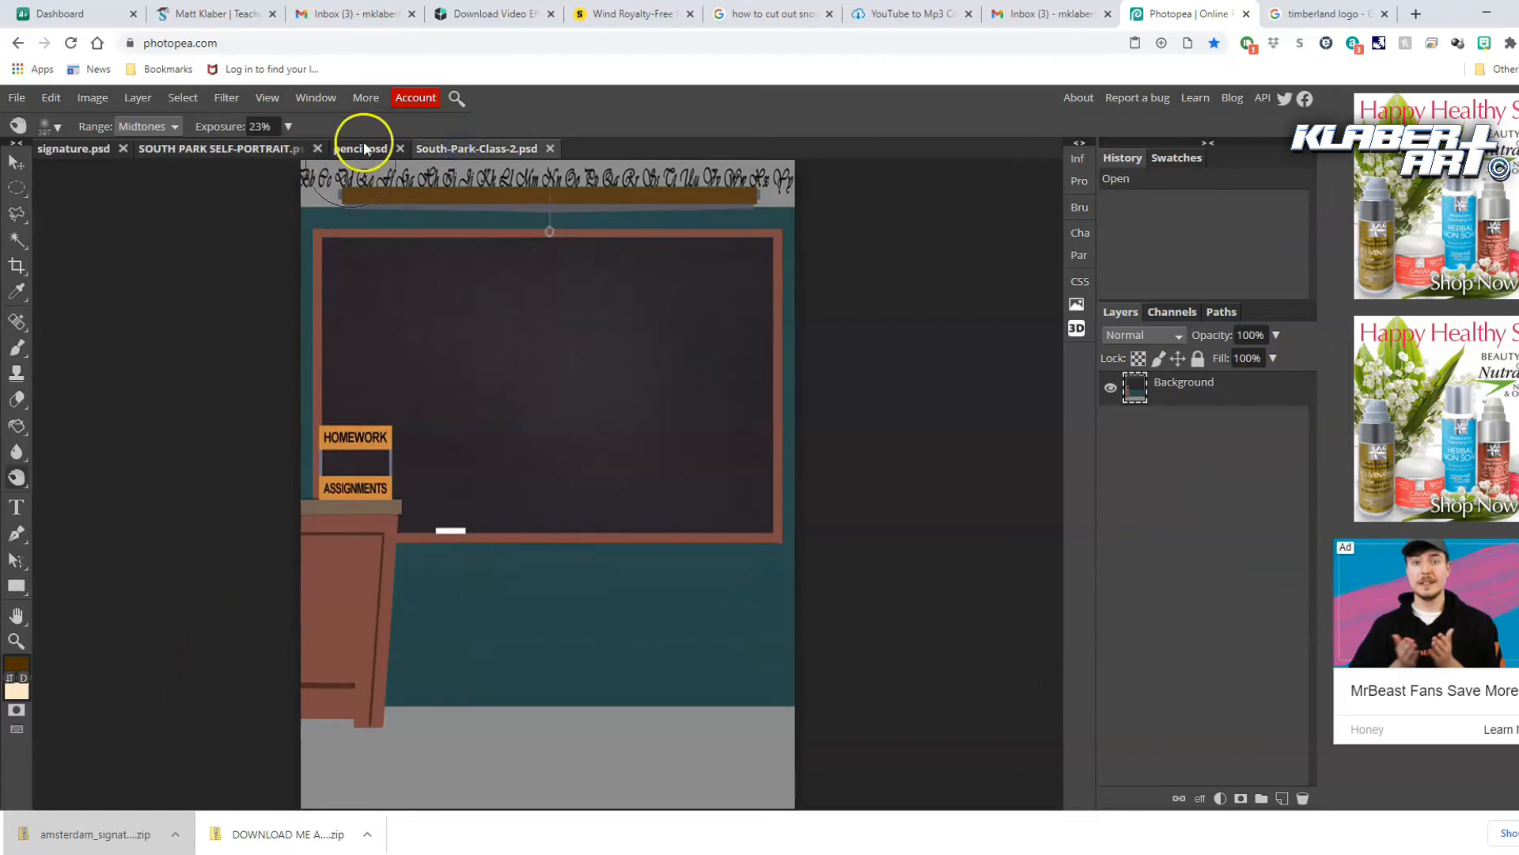
left_click(549, 148)
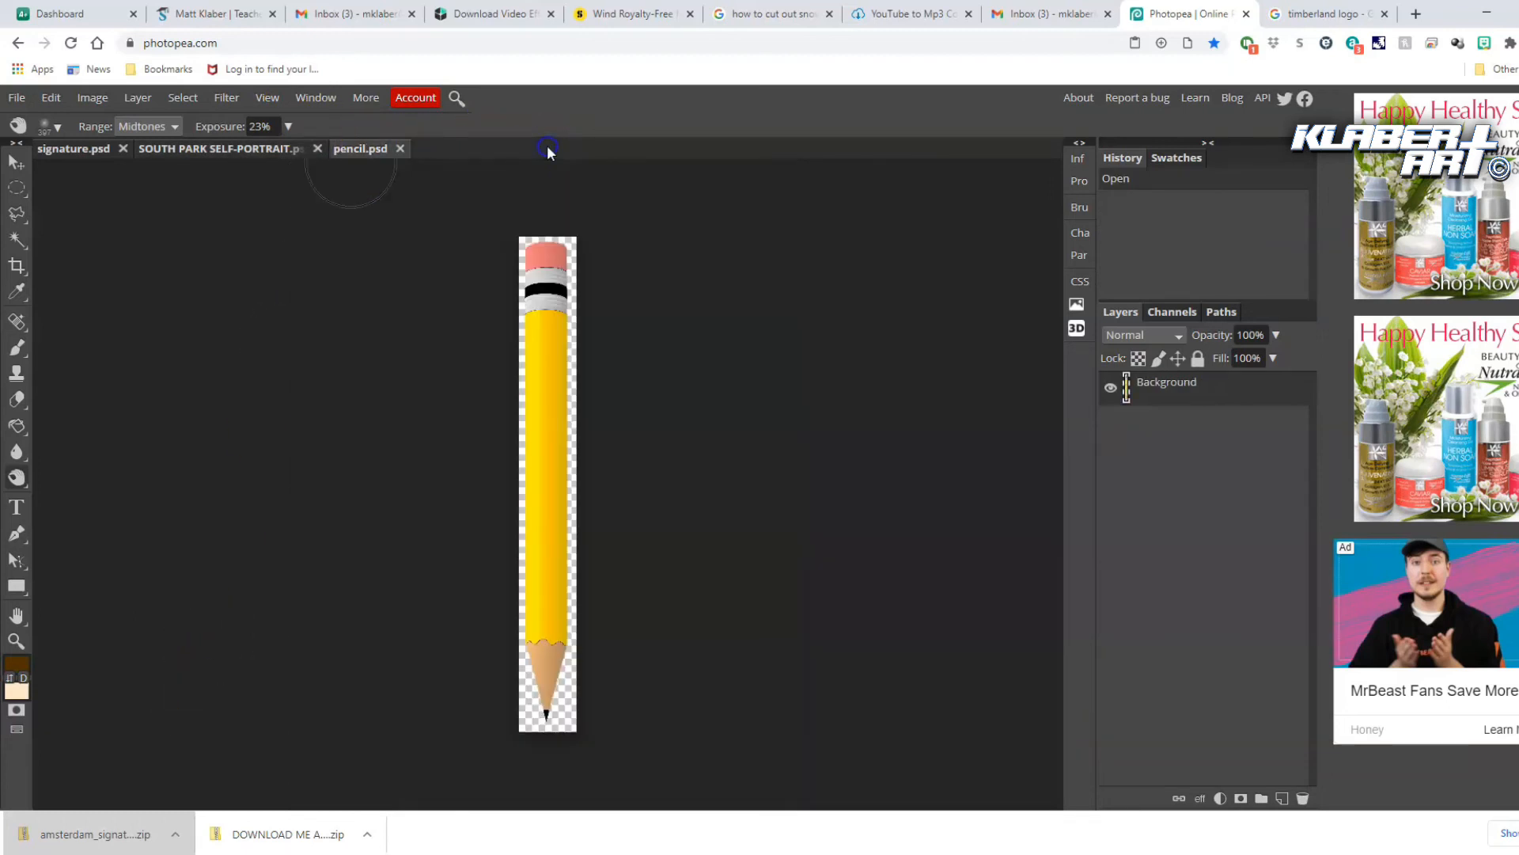
left_click(400, 149)
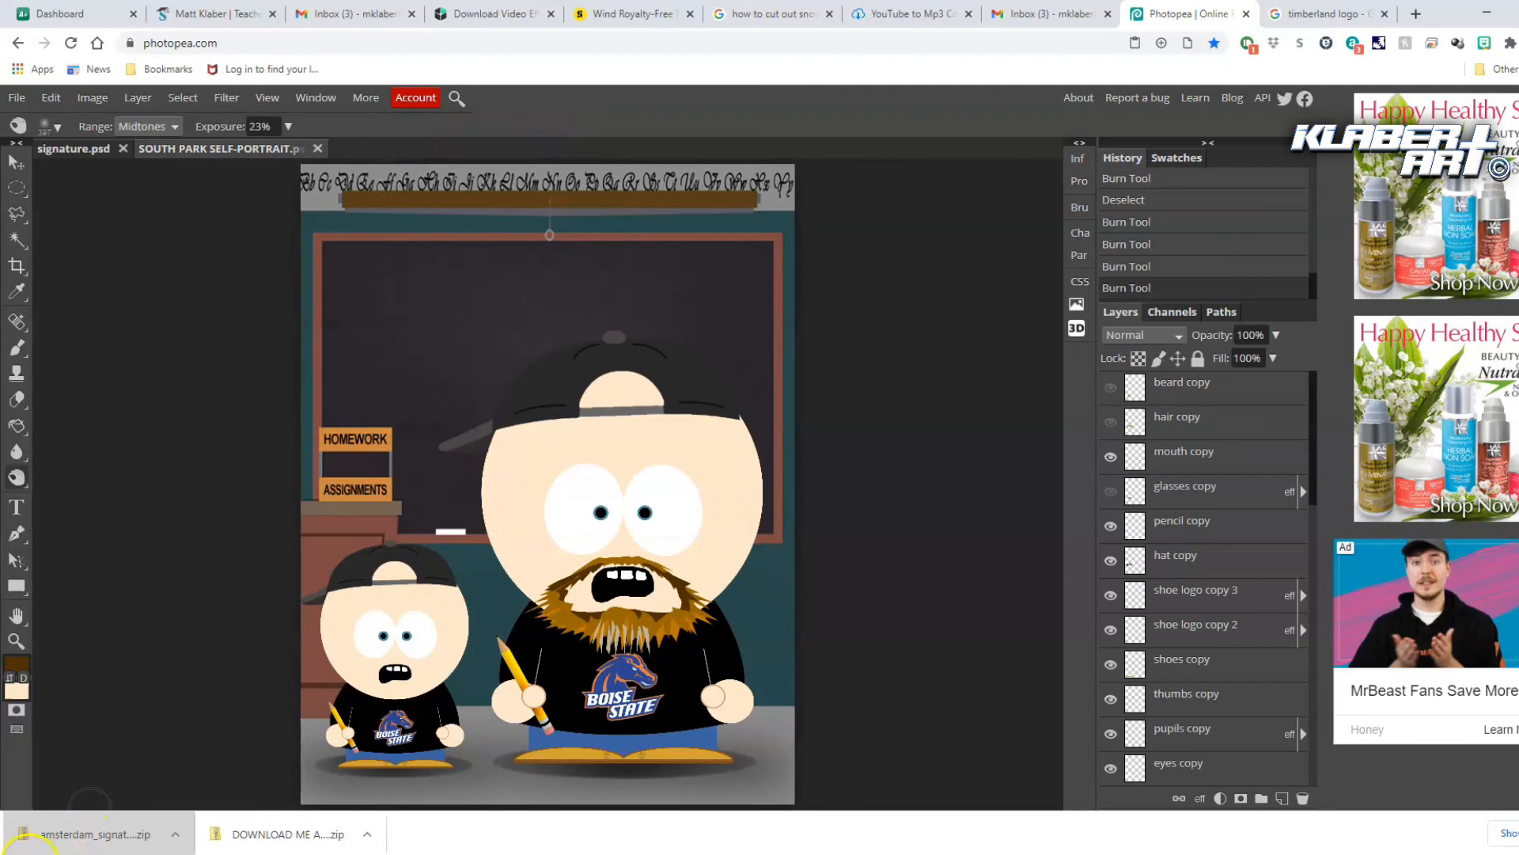
Copy the signature layer from signature.psd into the self-portrait and place it in the lower-right corner of the floor
left_click(79, 148)
left_click_drag(82, 149, 383, 151)
mouse_move(1187, 400)
left_mouse_down()
mouse_move(287, 244)
mouse_move(118, 150)
left_mouse_up()
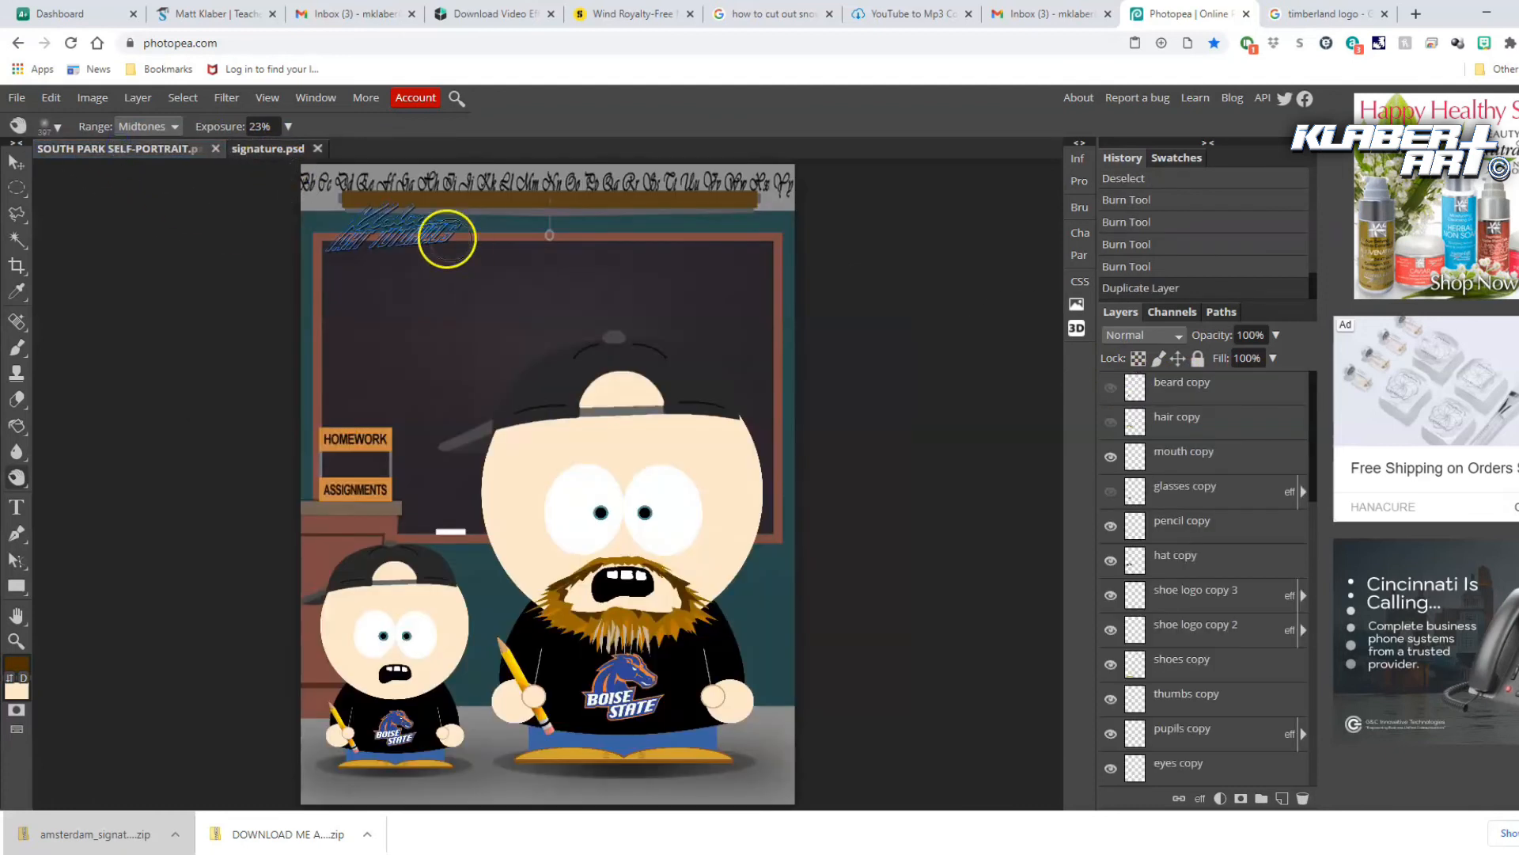
left_click(17, 162)
mouse_move(382, 220)
left_mouse_down()
mouse_move(430, 274)
mouse_move(672, 728)
left_mouse_up()
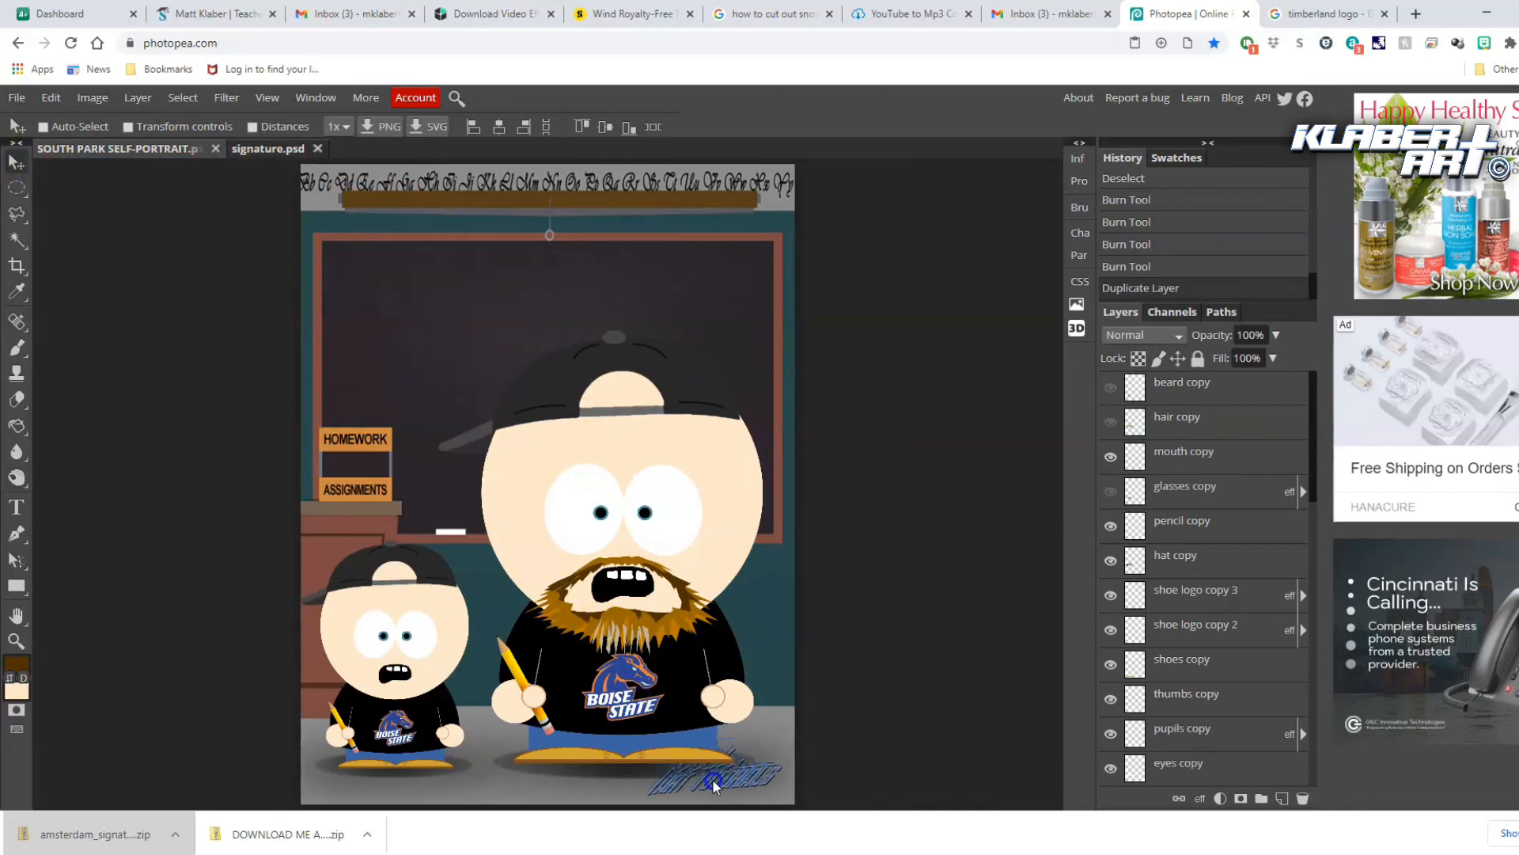
left_click_drag(711, 785, 720, 785)
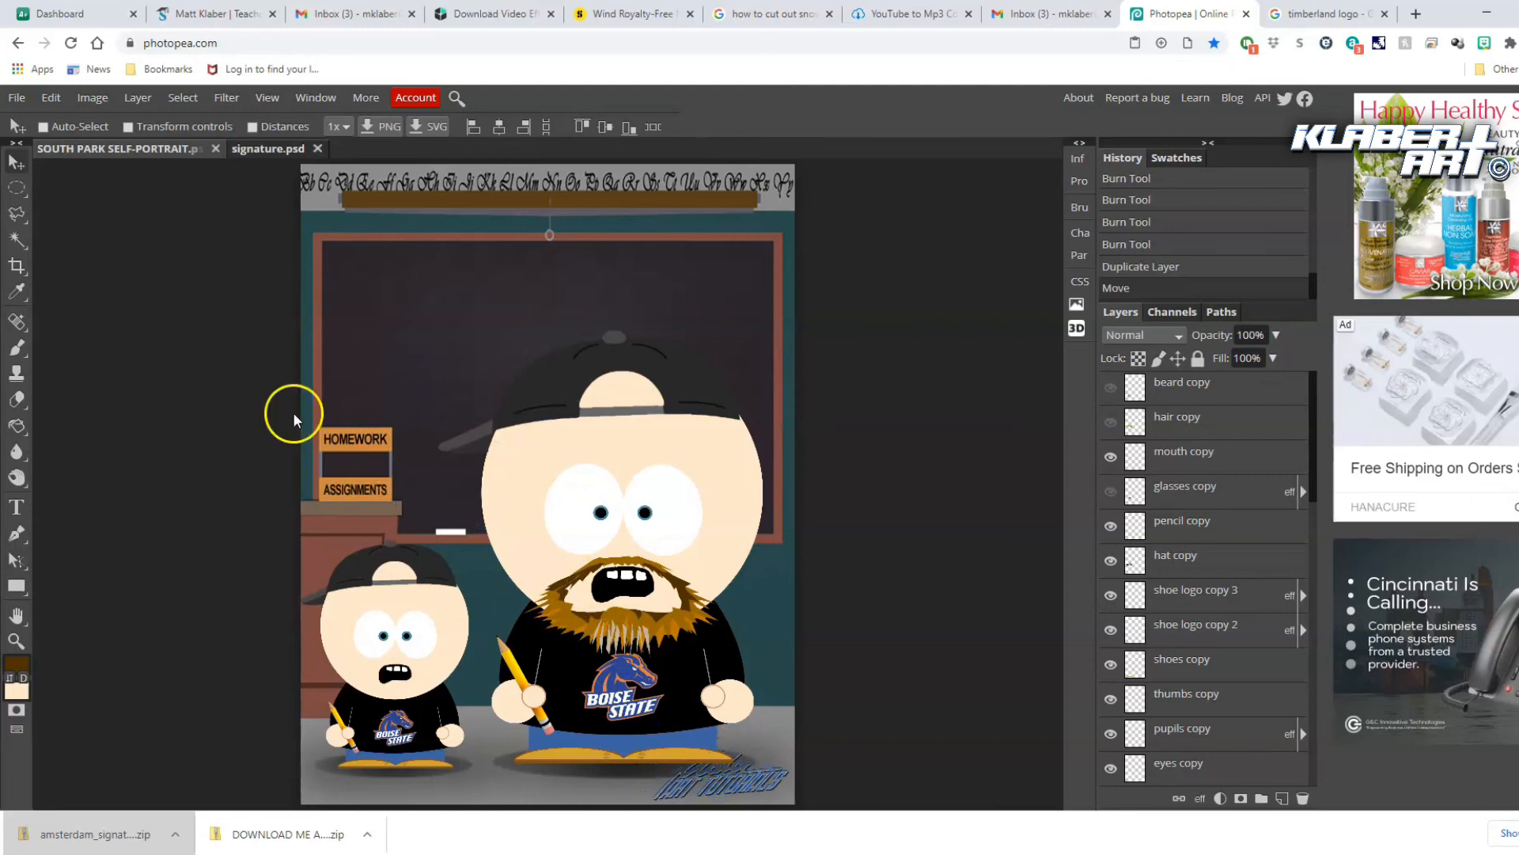
Scale the signature down to about 56% width and 59% height, keeping it in the lower-right corner of the picture
left_click(51, 98)
left_click(104, 475)
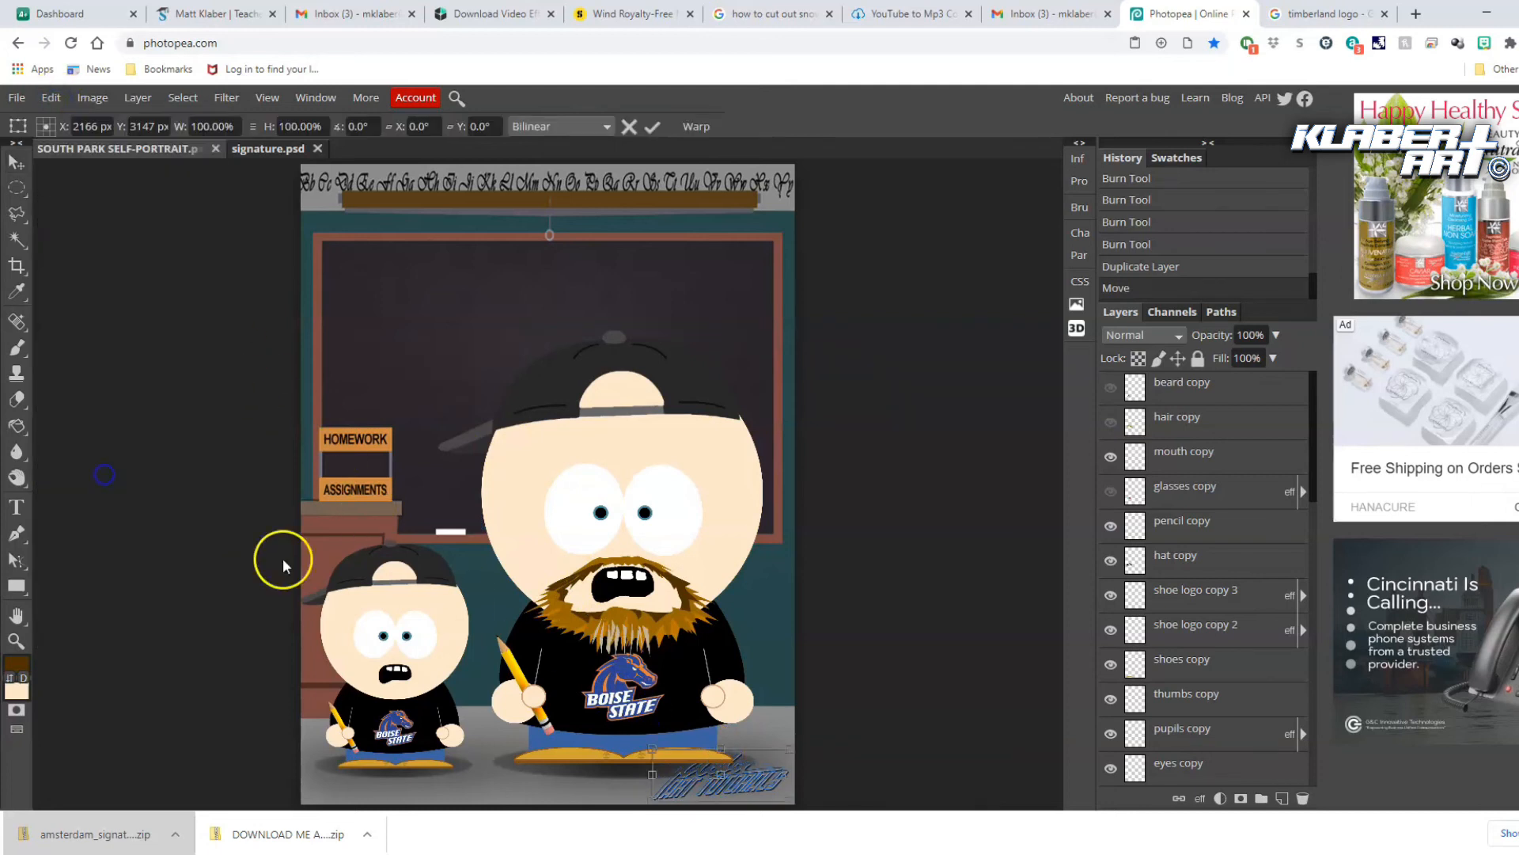
mouse_move(789, 749)
left_mouse_down()
mouse_move(753, 743)
mouse_move(778, 762)
left_mouse_up()
left_click_drag(649, 761, 783, 780)
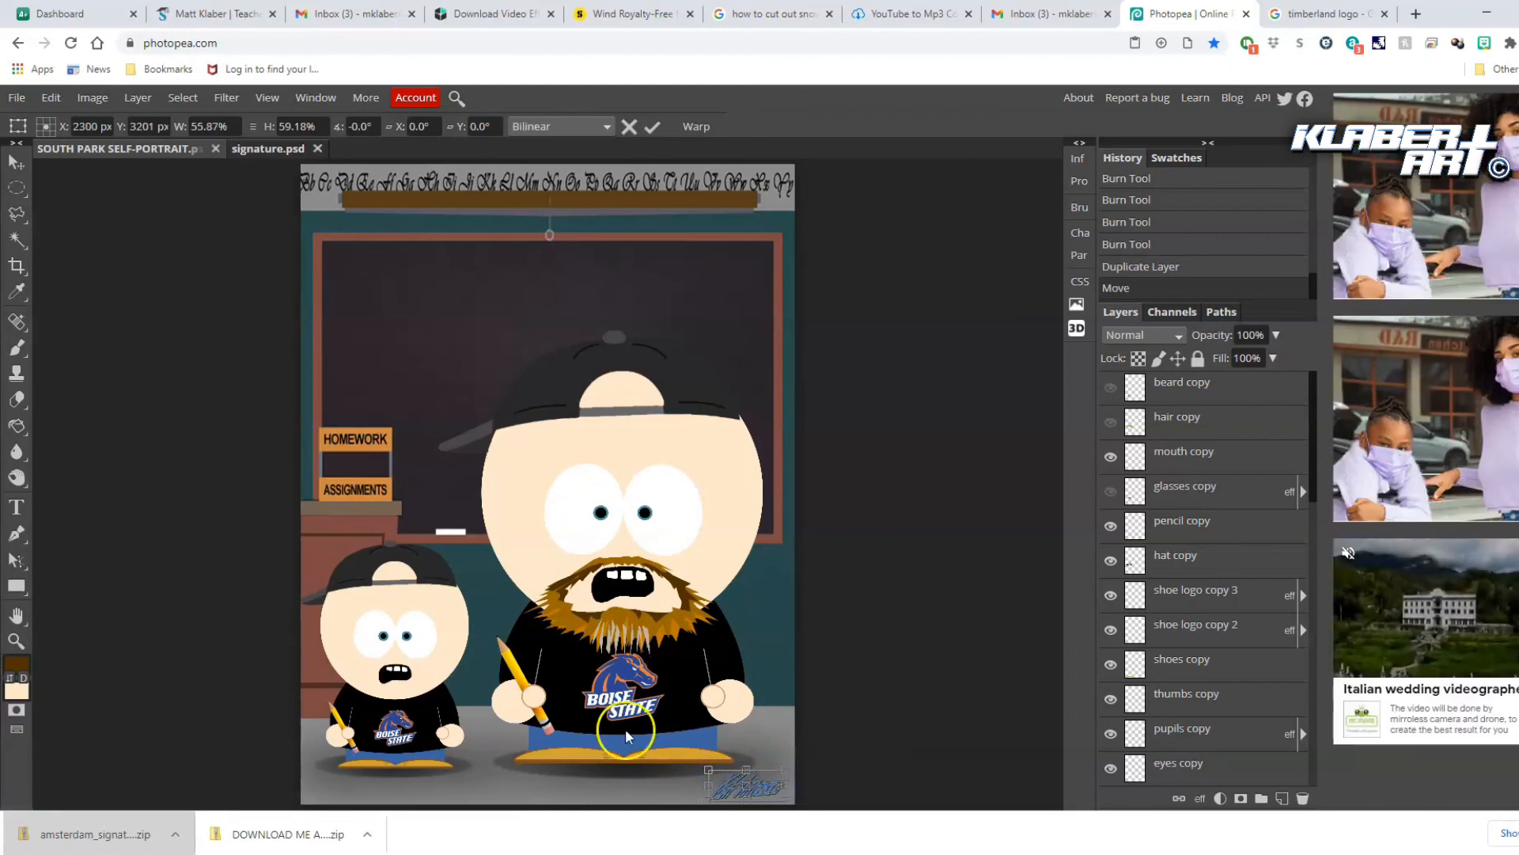
left_click(19, 166)
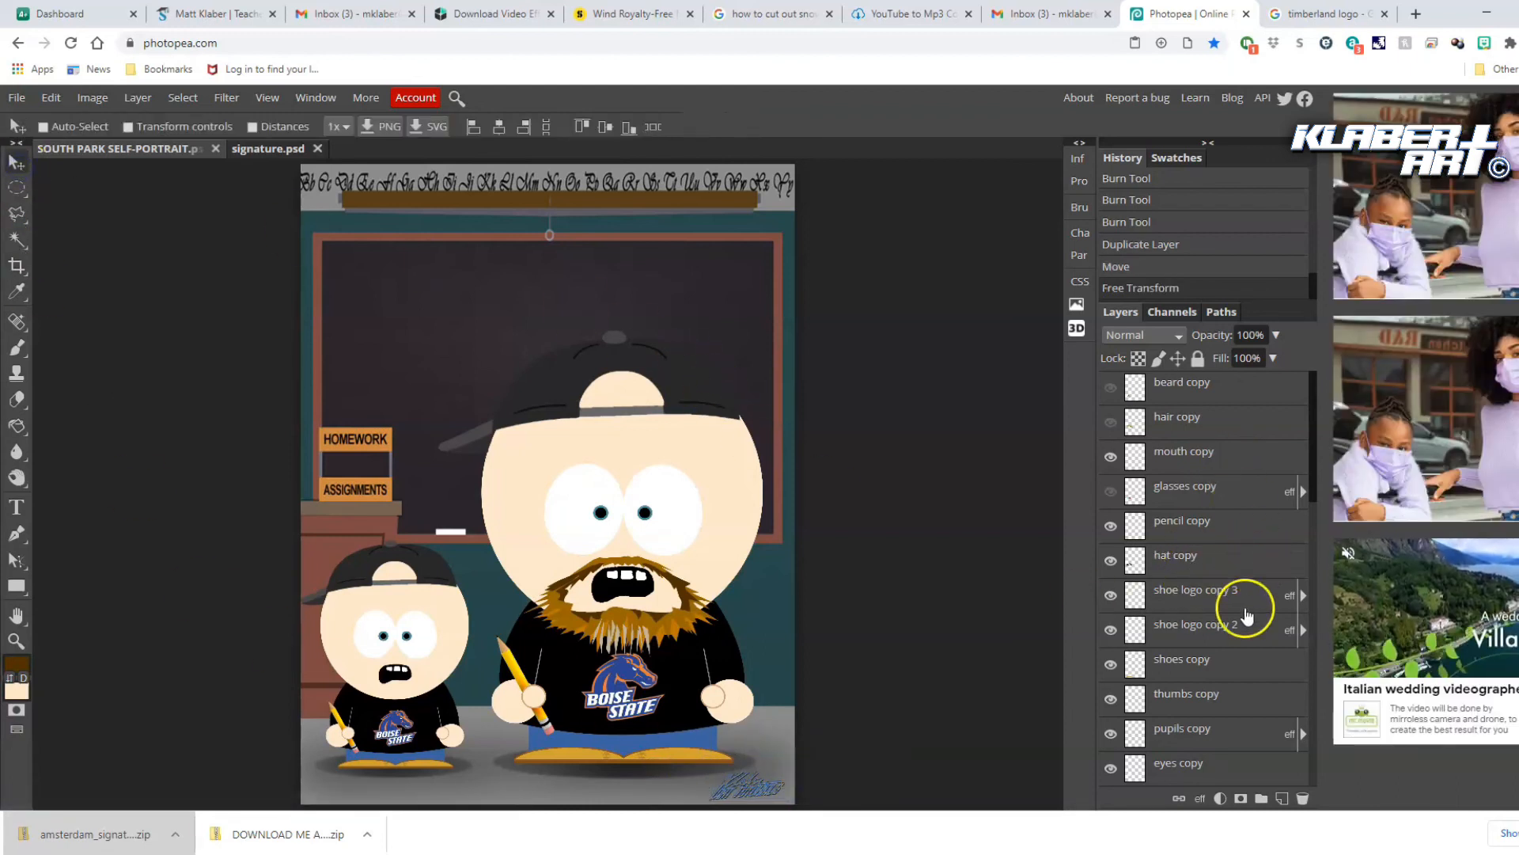
Rename the copied layer just above the classroom background as signature
scroll(1245, 669, "down", 5)
scroll(1244, 669, "down", 5)
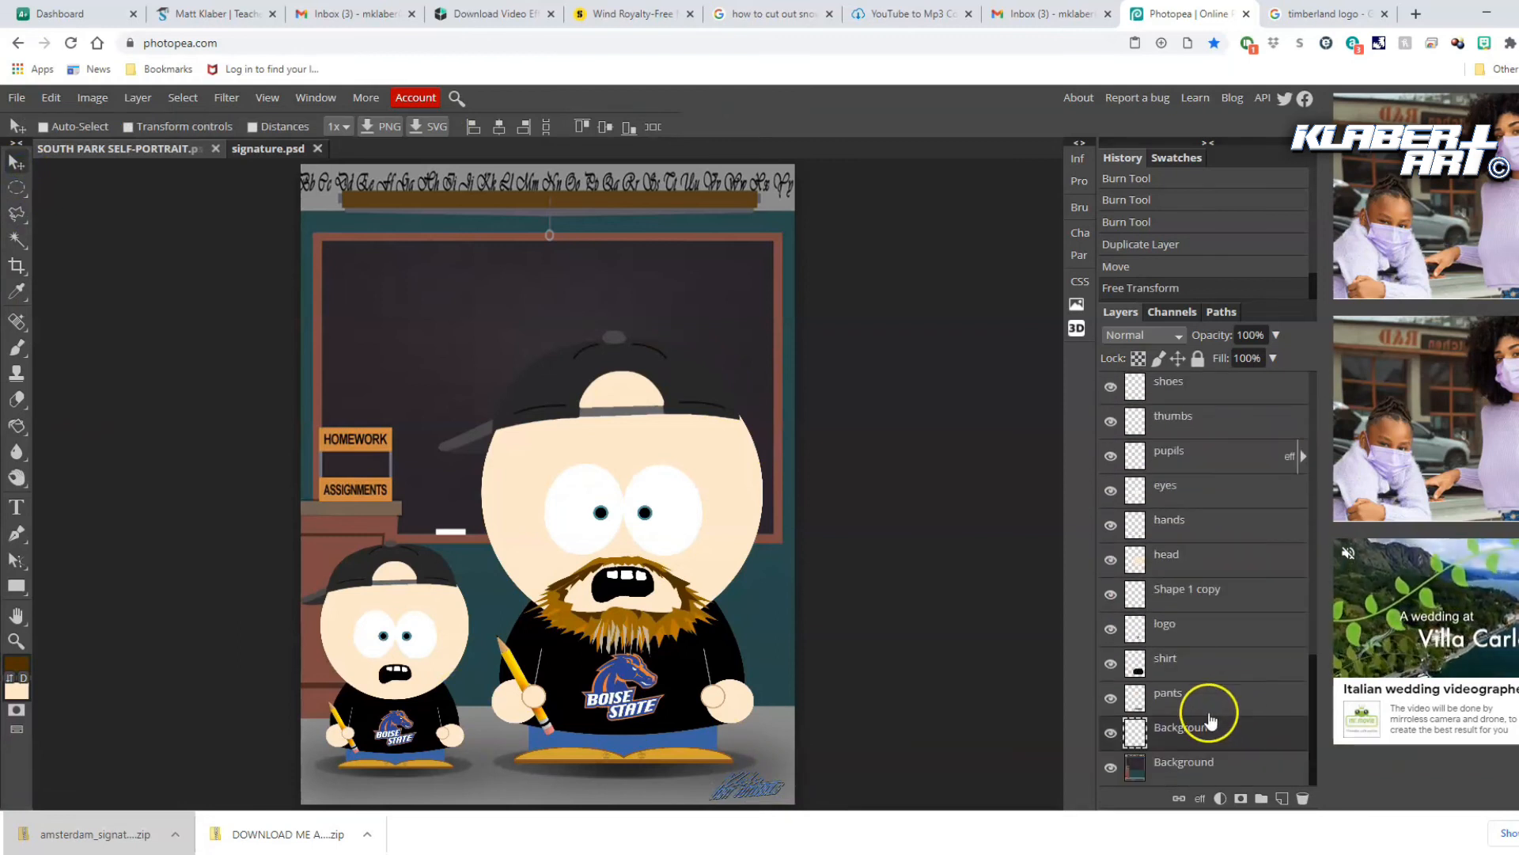
double_click(1197, 725)
type("signature")
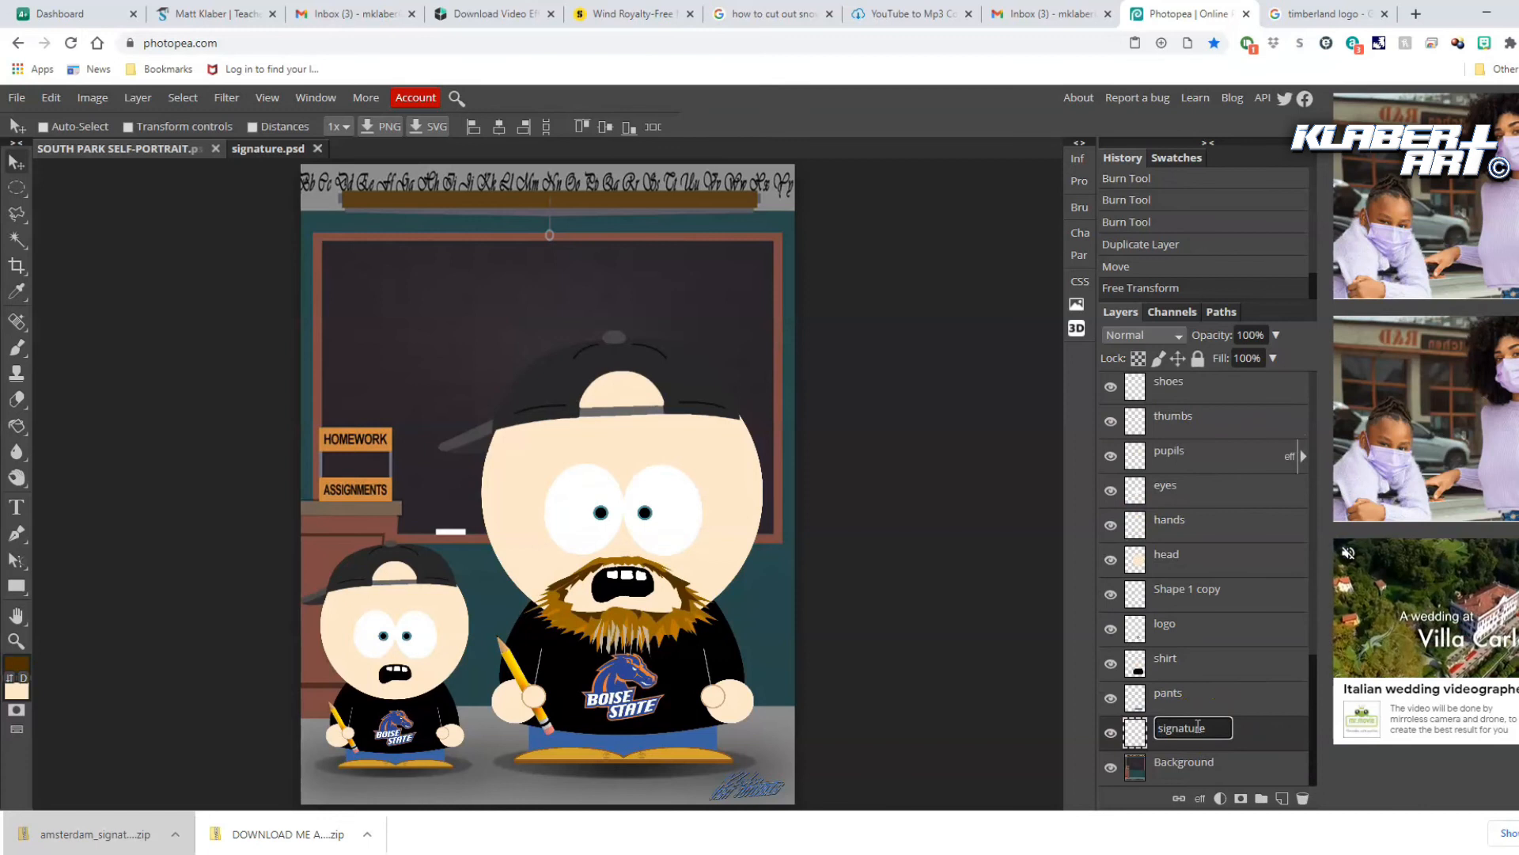
left_click(1255, 724)
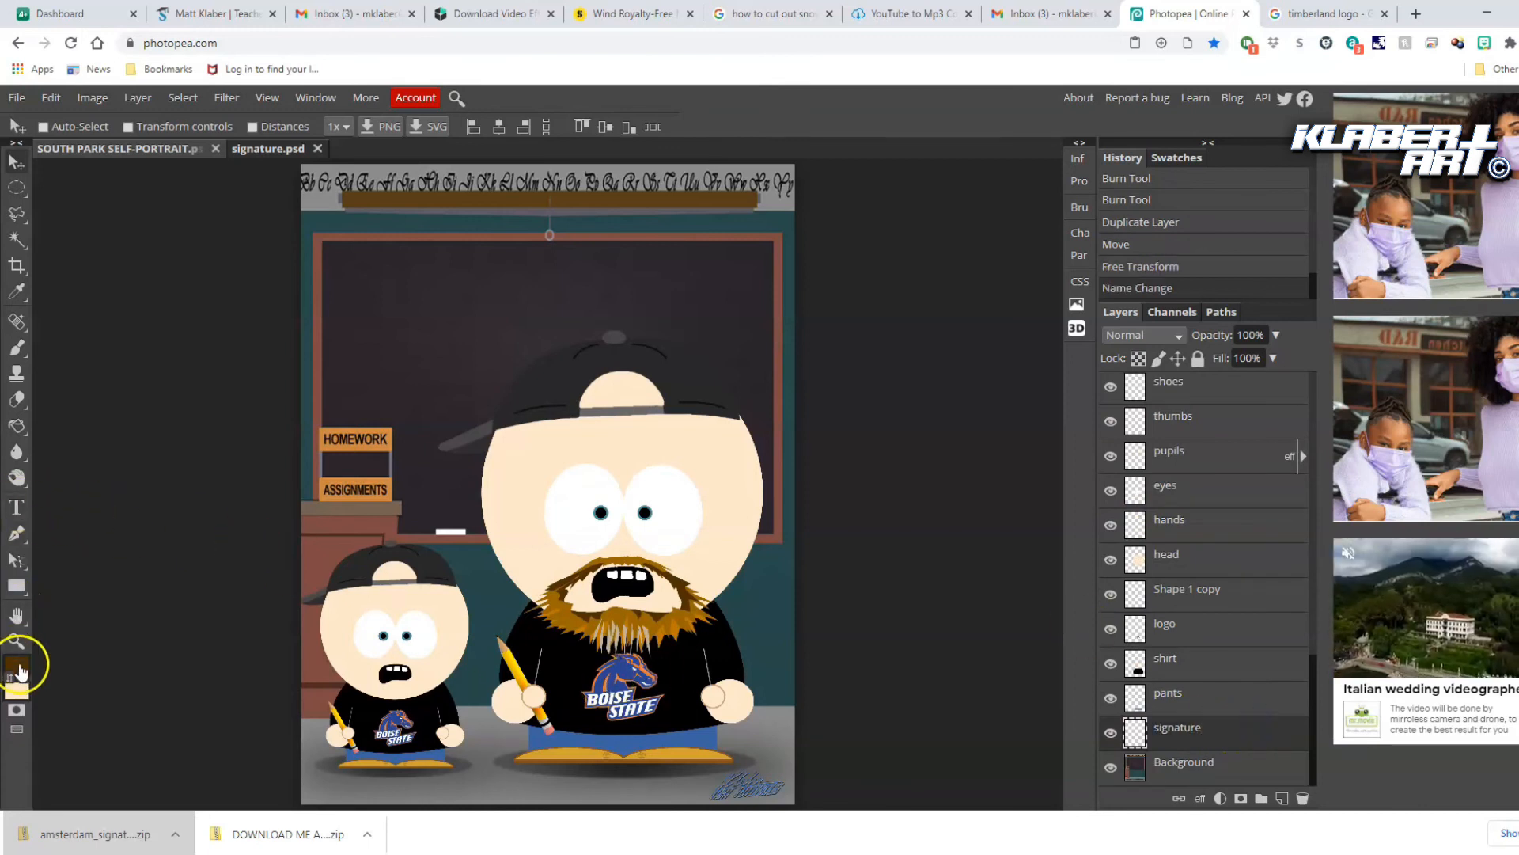
Browse the font previews for the Type tool and set the font to Jolly Lodger
left_click(16, 507)
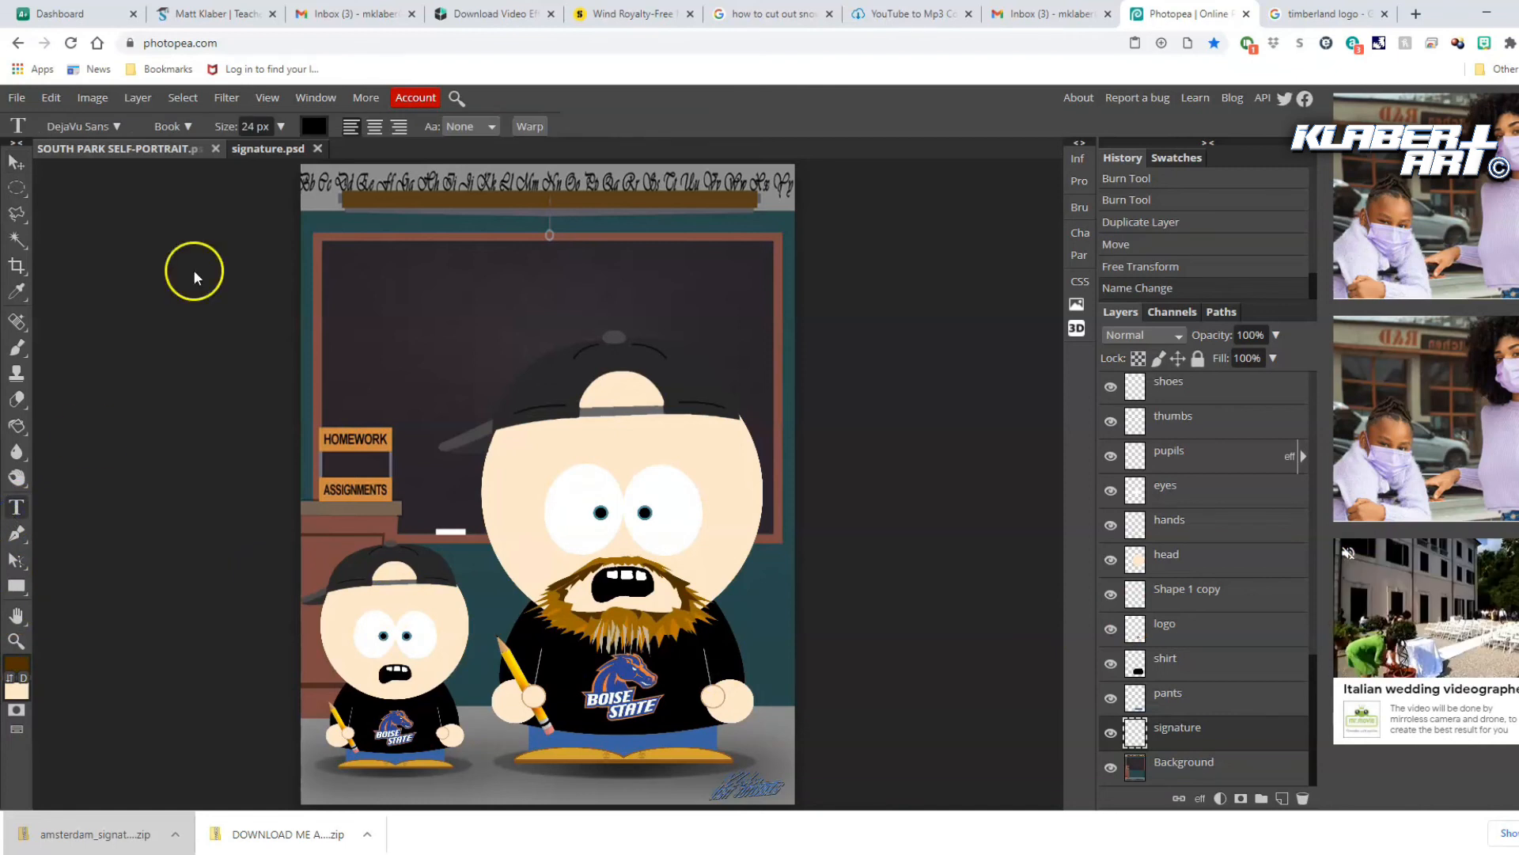
left_click(117, 126)
scroll(121, 435, "down", 2)
scroll(179, 480, "down", 5)
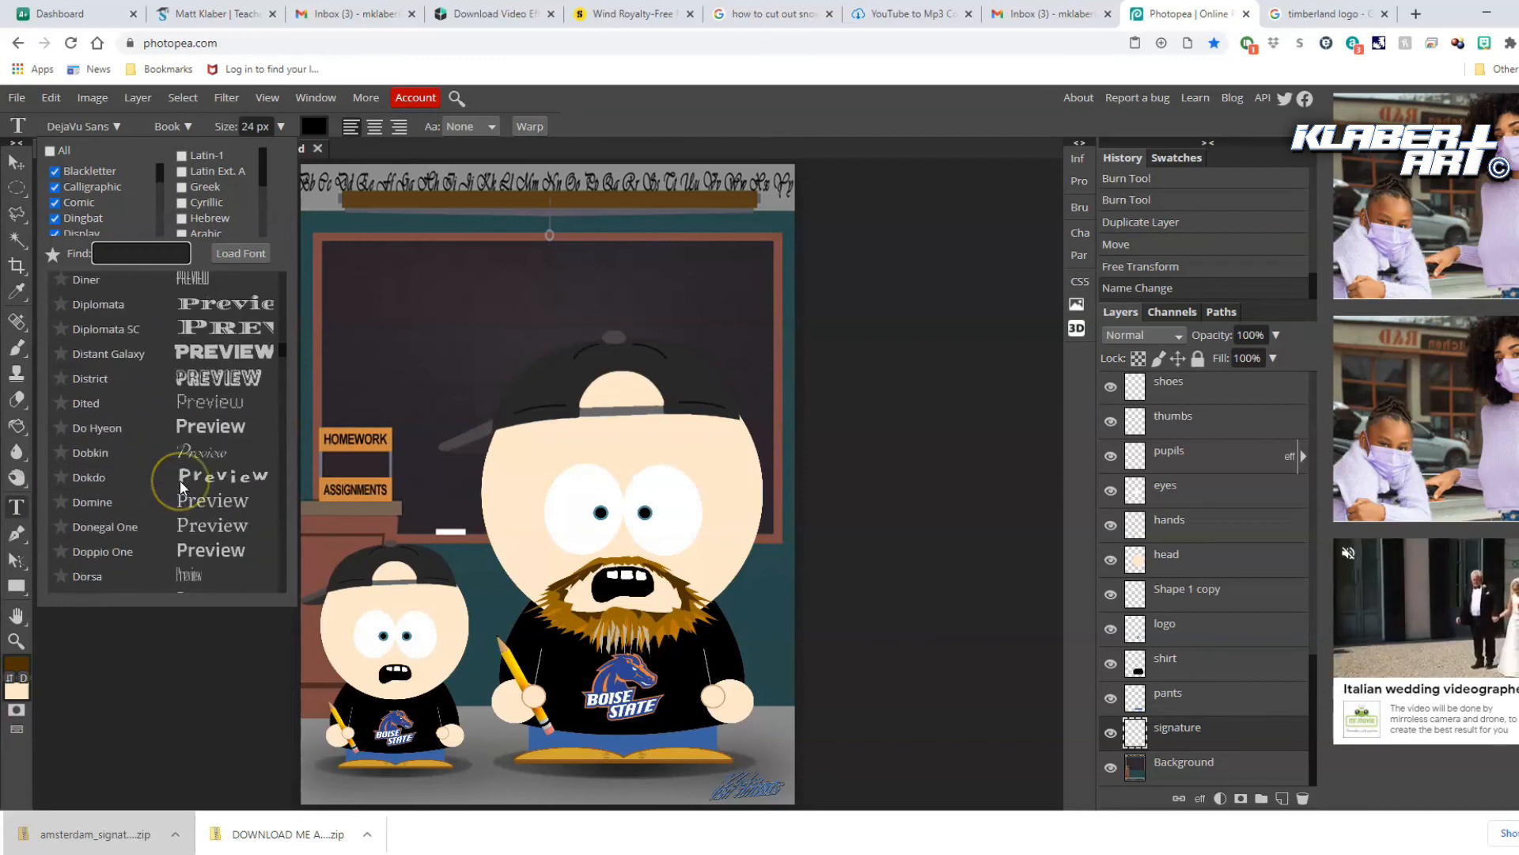
scroll(179, 480, "down", 6)
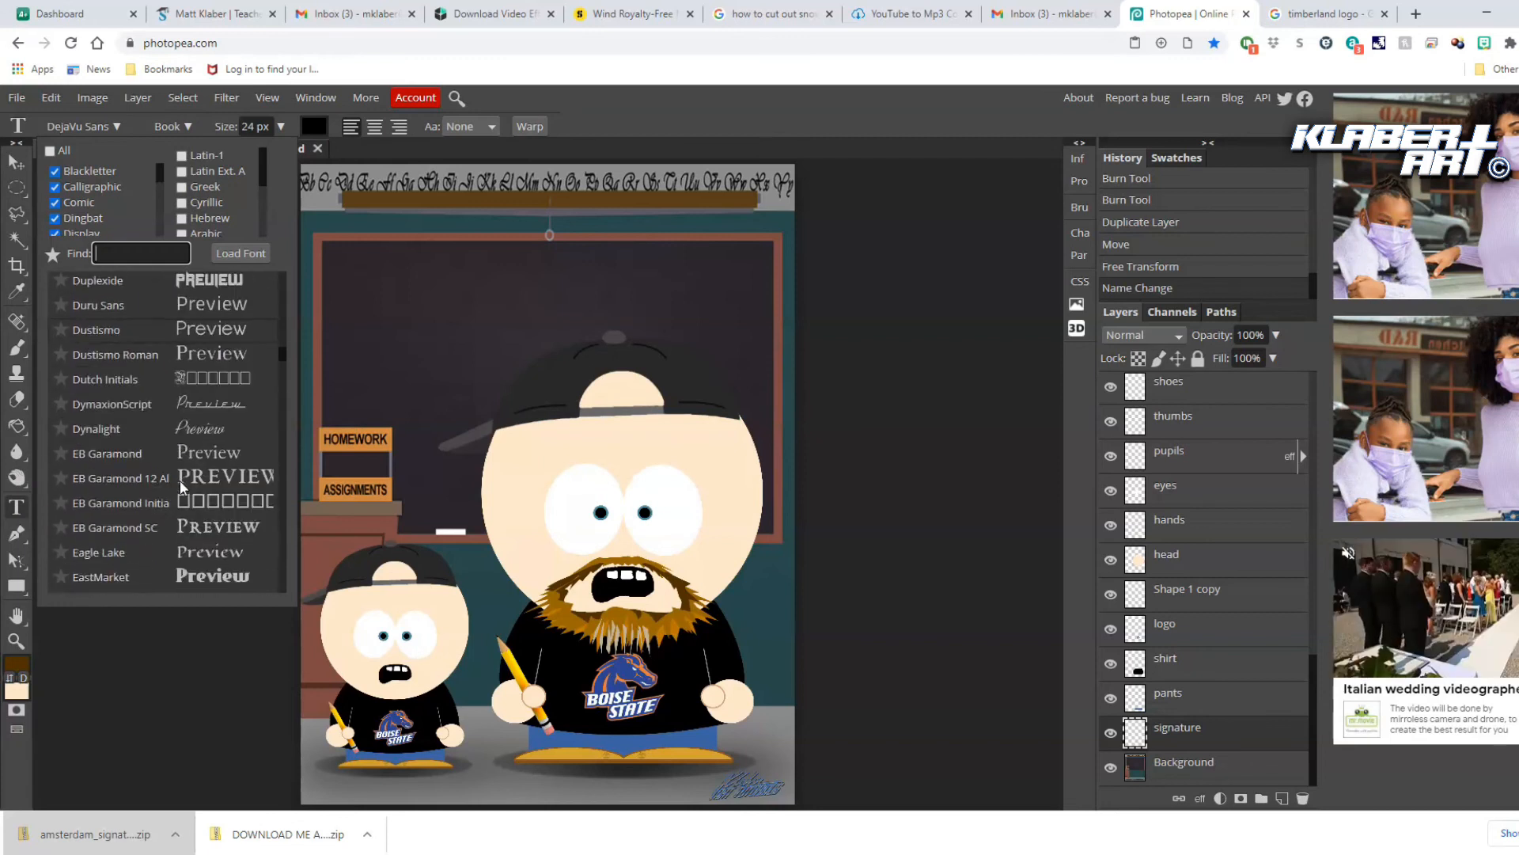
scroll(179, 482, "down", 6)
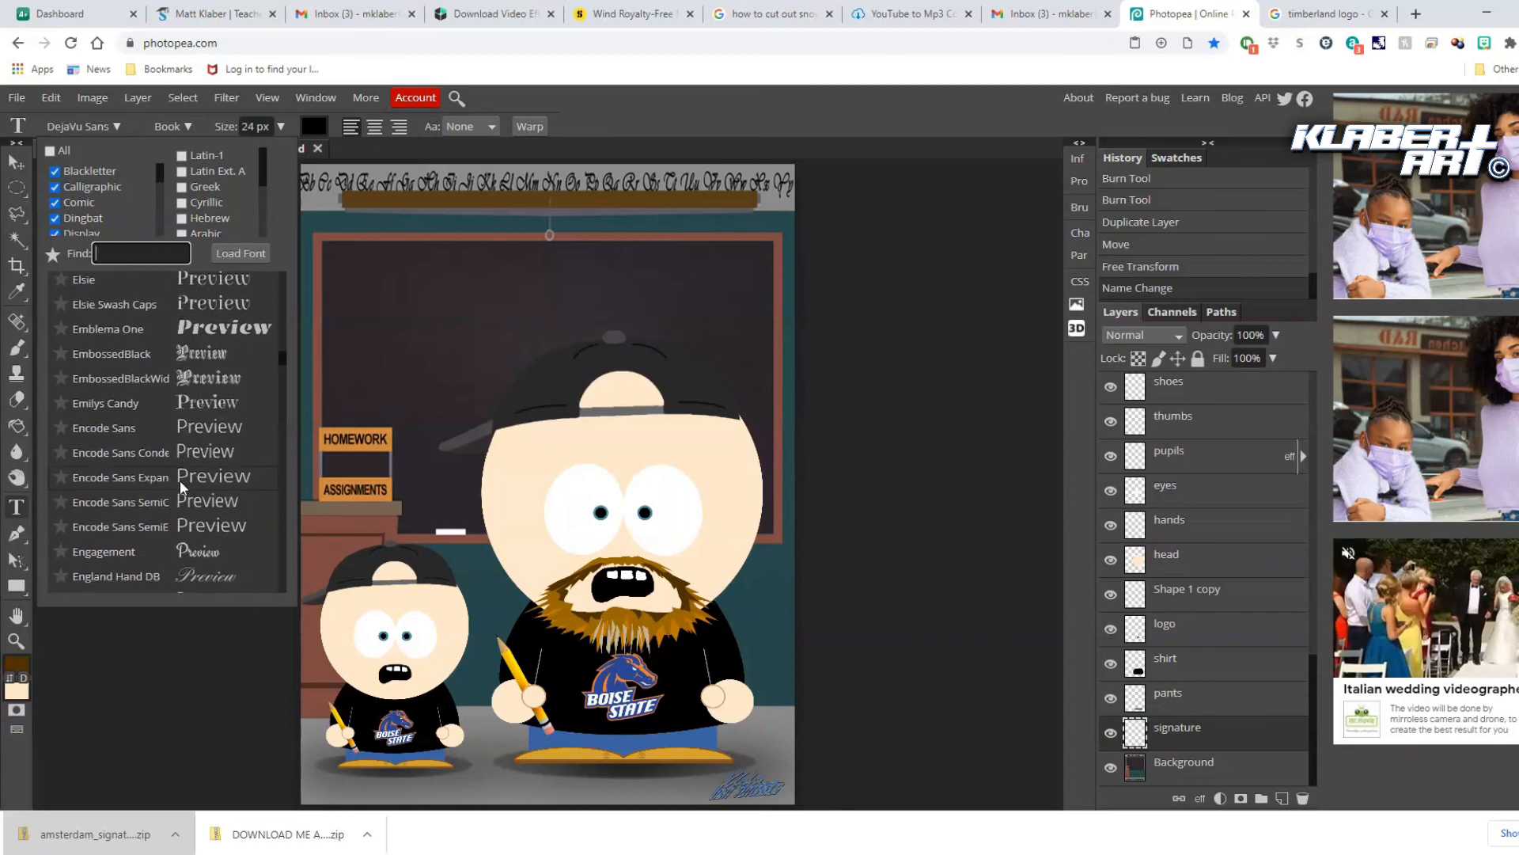
scroll(193, 451, "down", 6)
scroll(195, 451, "down", 6)
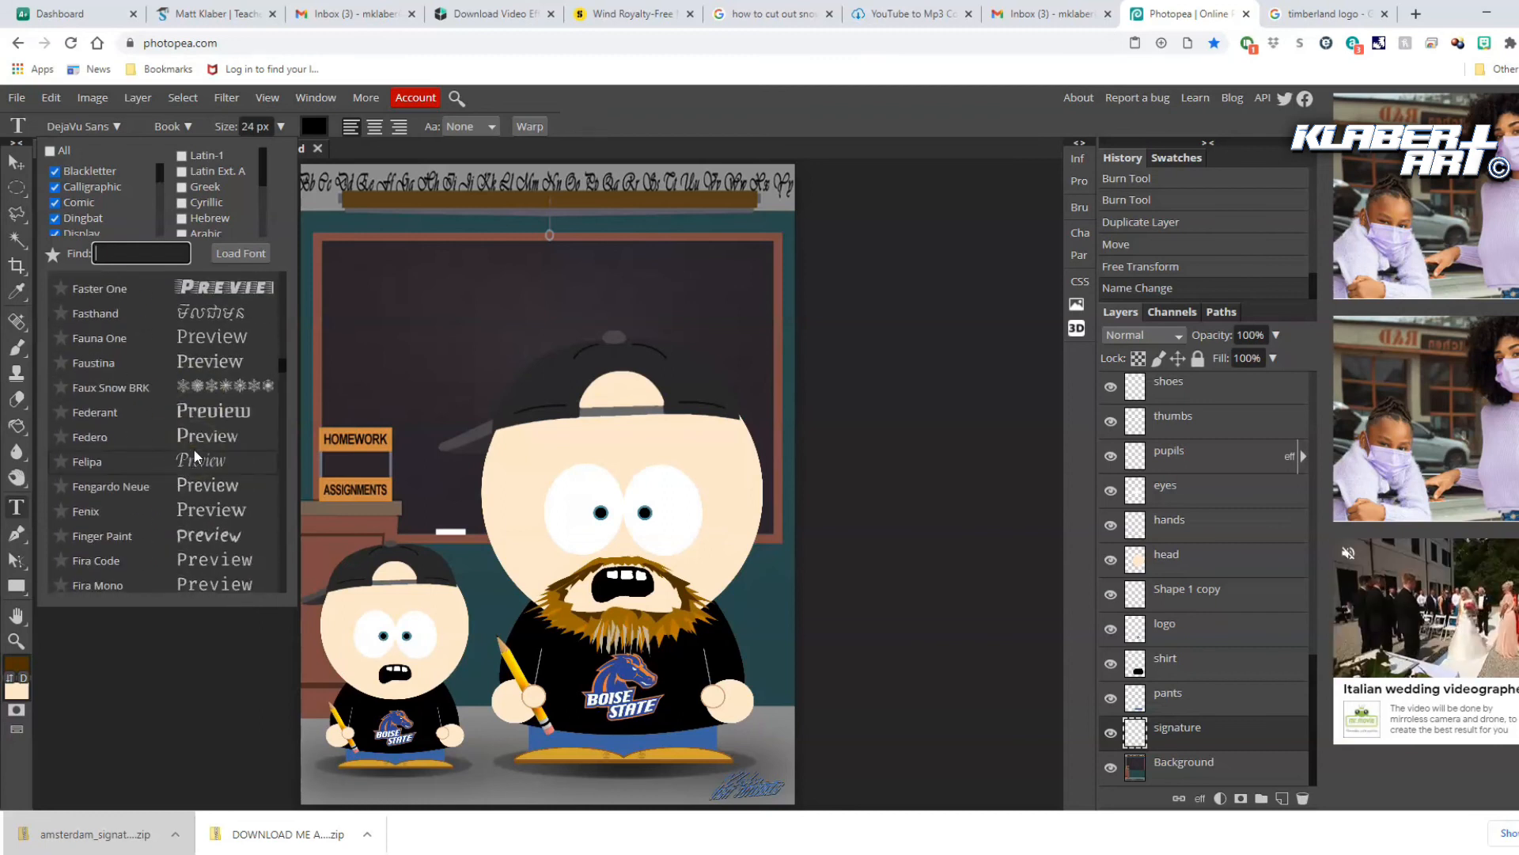
scroll(193, 448, "down", 5)
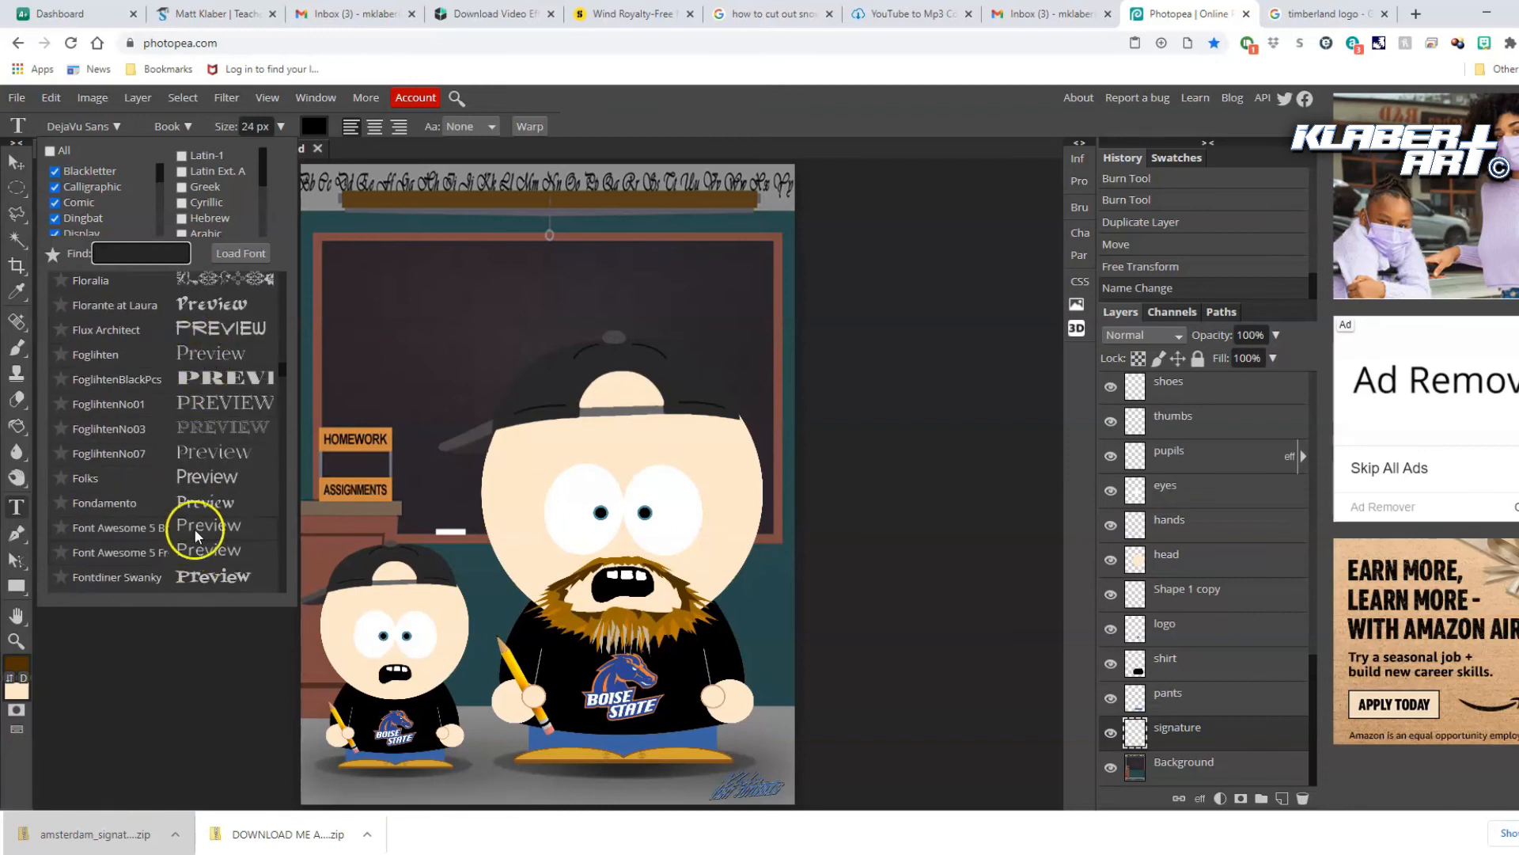
scroll(195, 524, "down", 4)
scroll(191, 512, "down", 3)
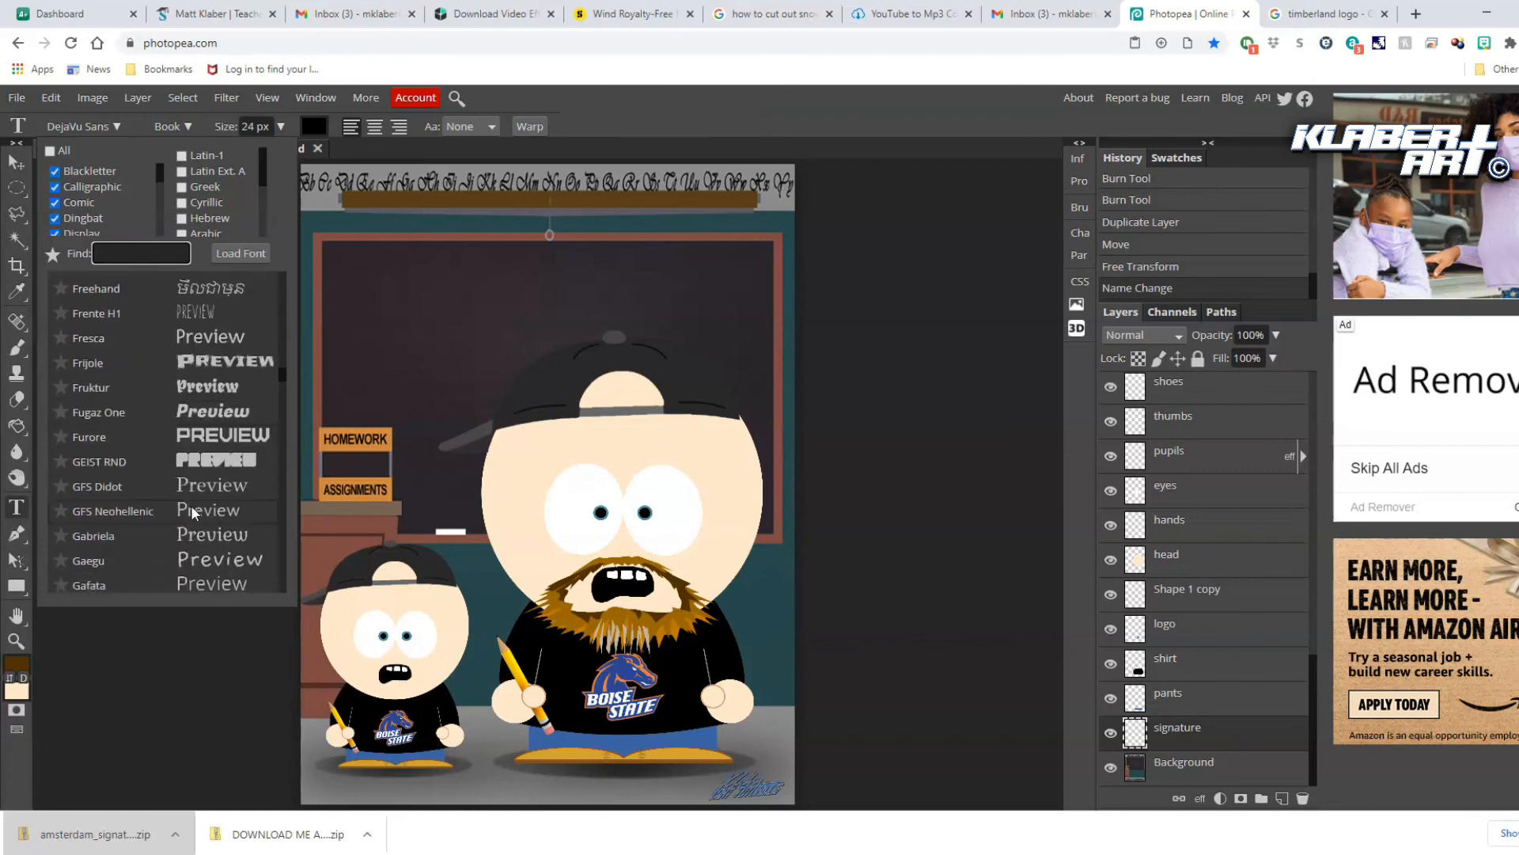
scroll(192, 505, "down", 3)
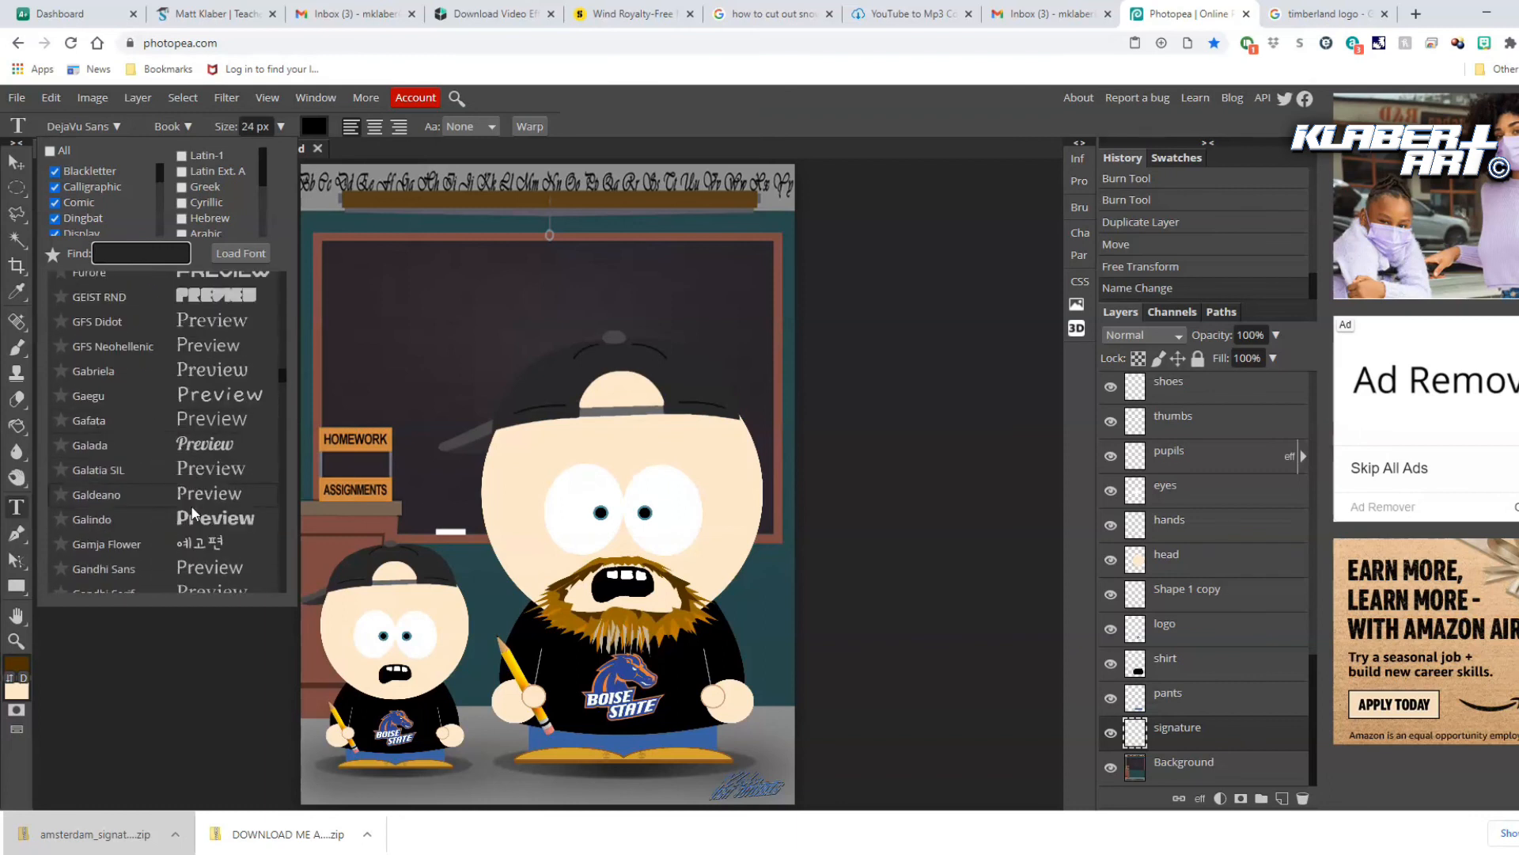
scroll(191, 510, "down", 5)
scroll(192, 504, "down", 10)
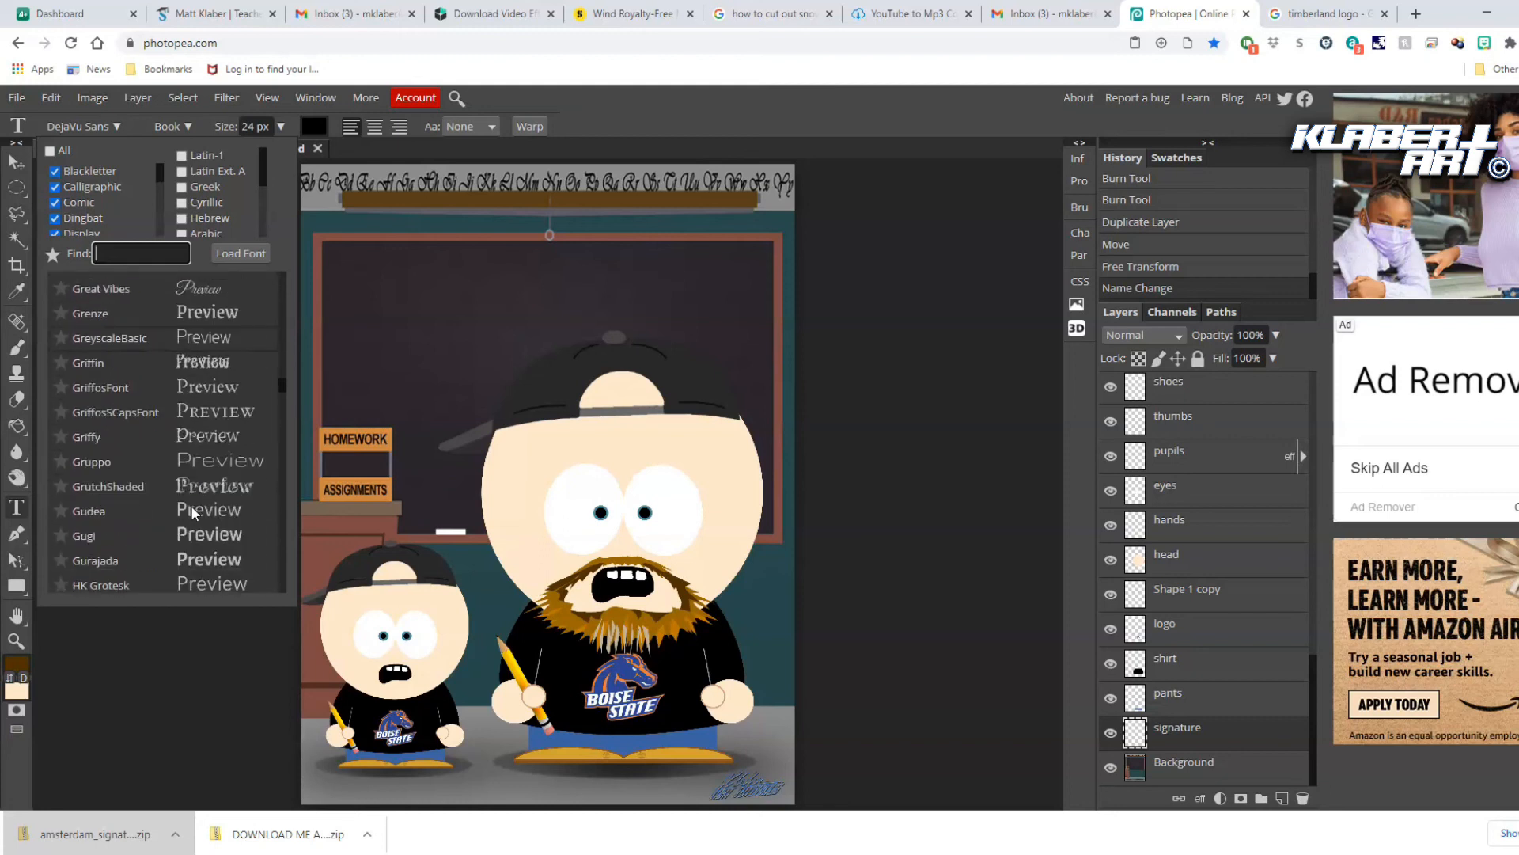
scroll(191, 504, "down", 10)
scroll(191, 505, "down", 10)
scroll(191, 505, "down", 10)
scroll(191, 504, "down", 10)
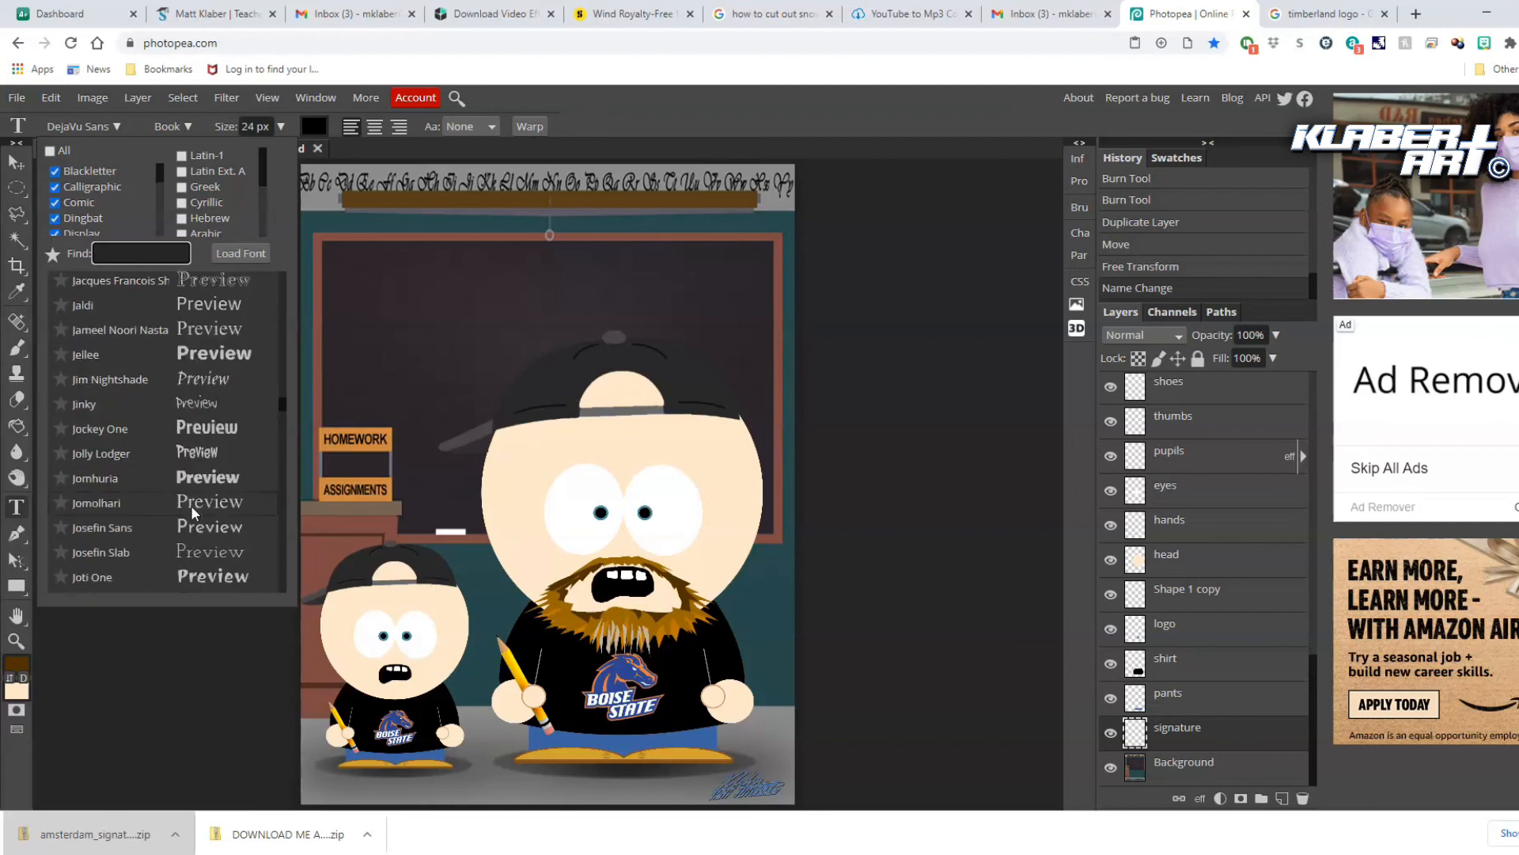
left_click(203, 454)
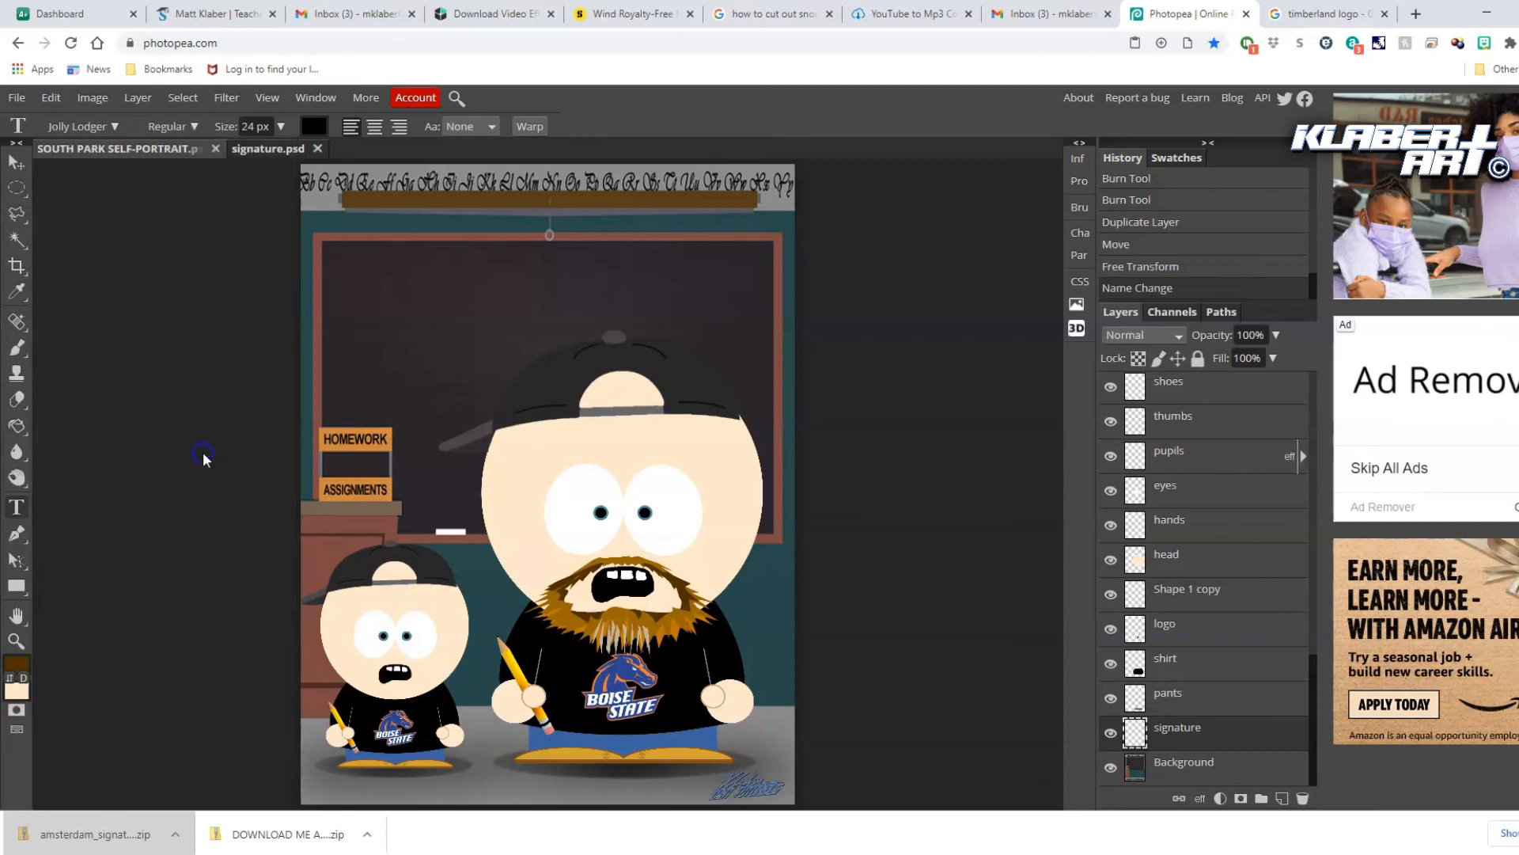
Add the text "Klaber Art Tutorials" in 24 px Jolly Lodger on the floor below the small figure
left_click(398, 790)
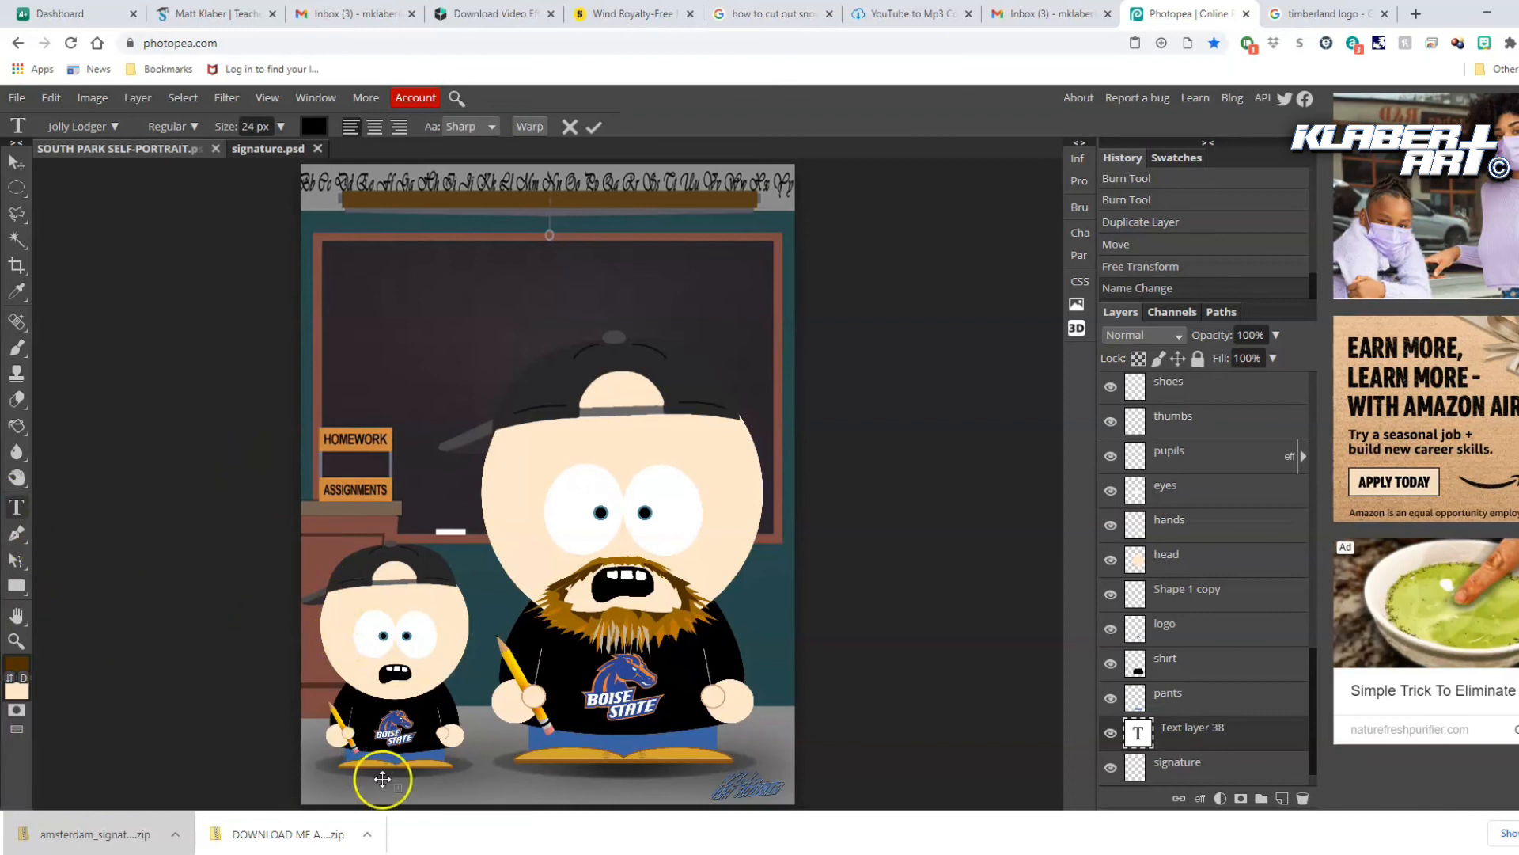
left_click(16, 507)
left_click(398, 782)
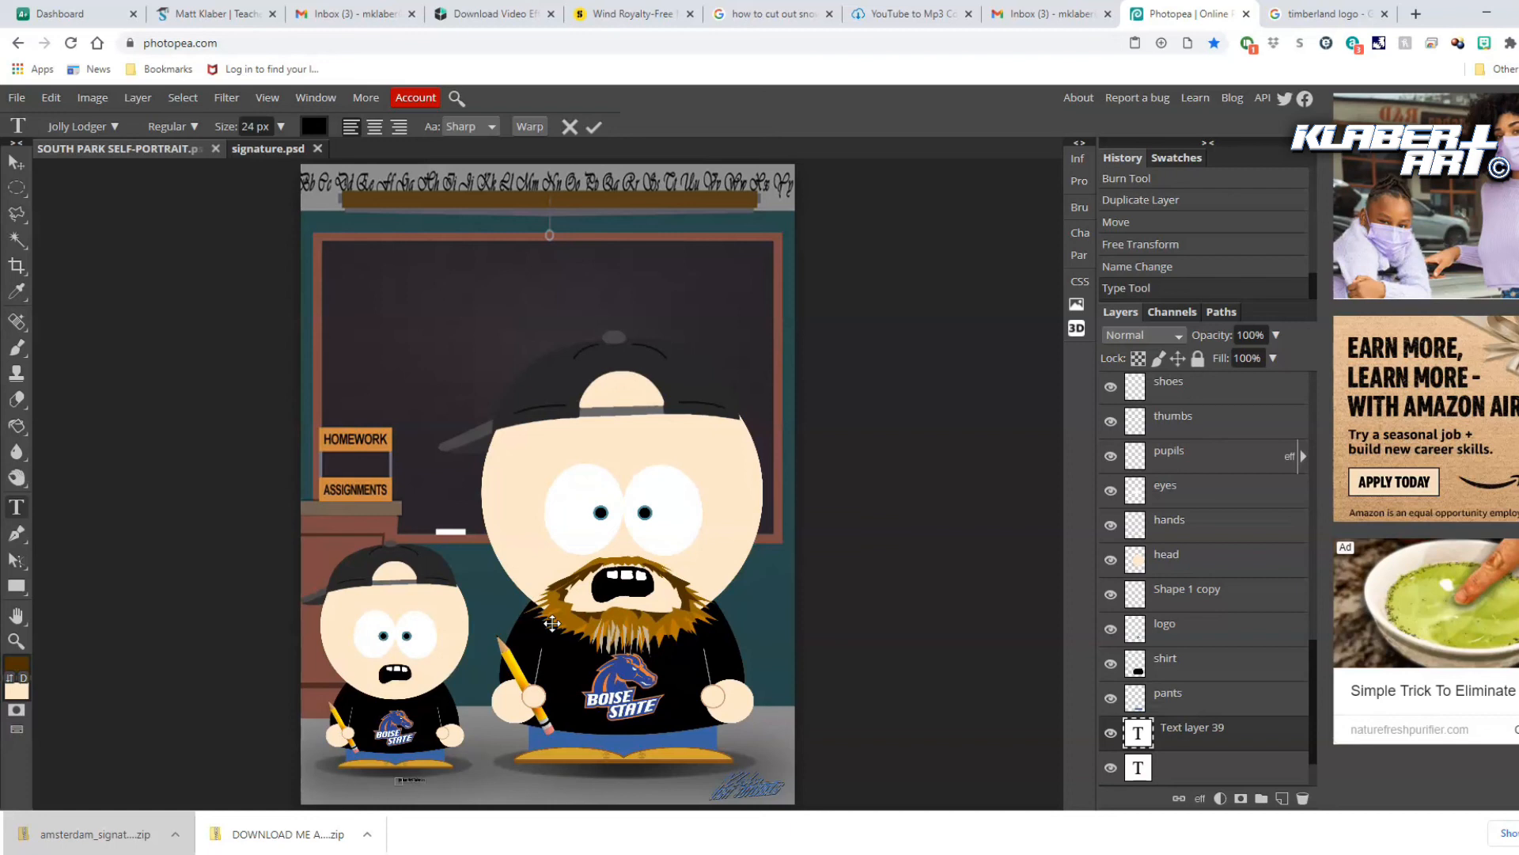
Enlarge the Klaber Art Tutorials text to about 650% width and 1180% height, tilt it about -15.3°, and place it in the chalkboard's upper-left area
left_click(52, 99)
left_click(130, 474)
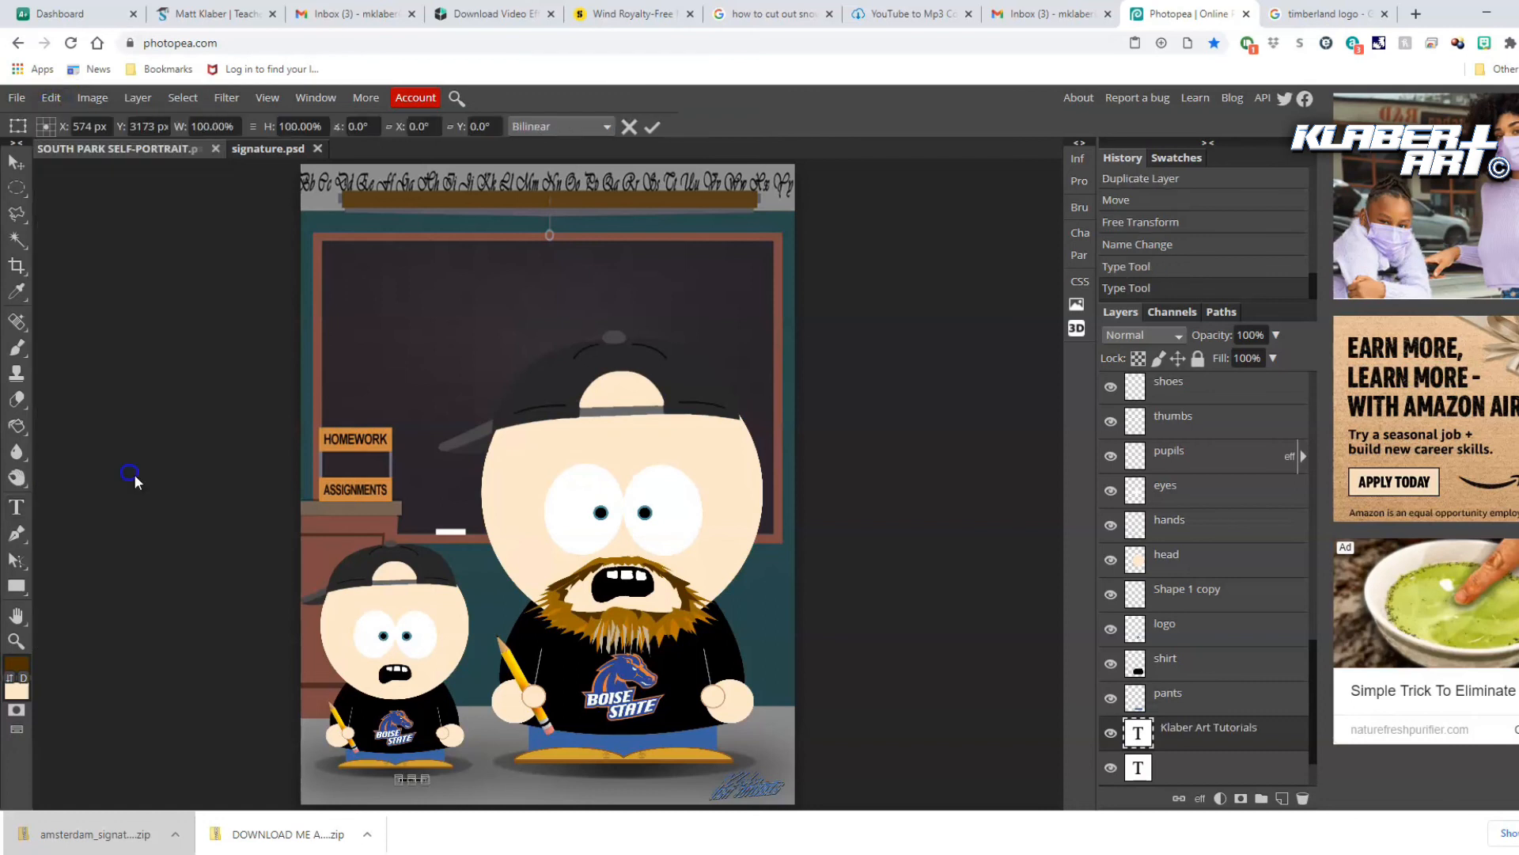
left_click_drag(430, 774, 507, 257)
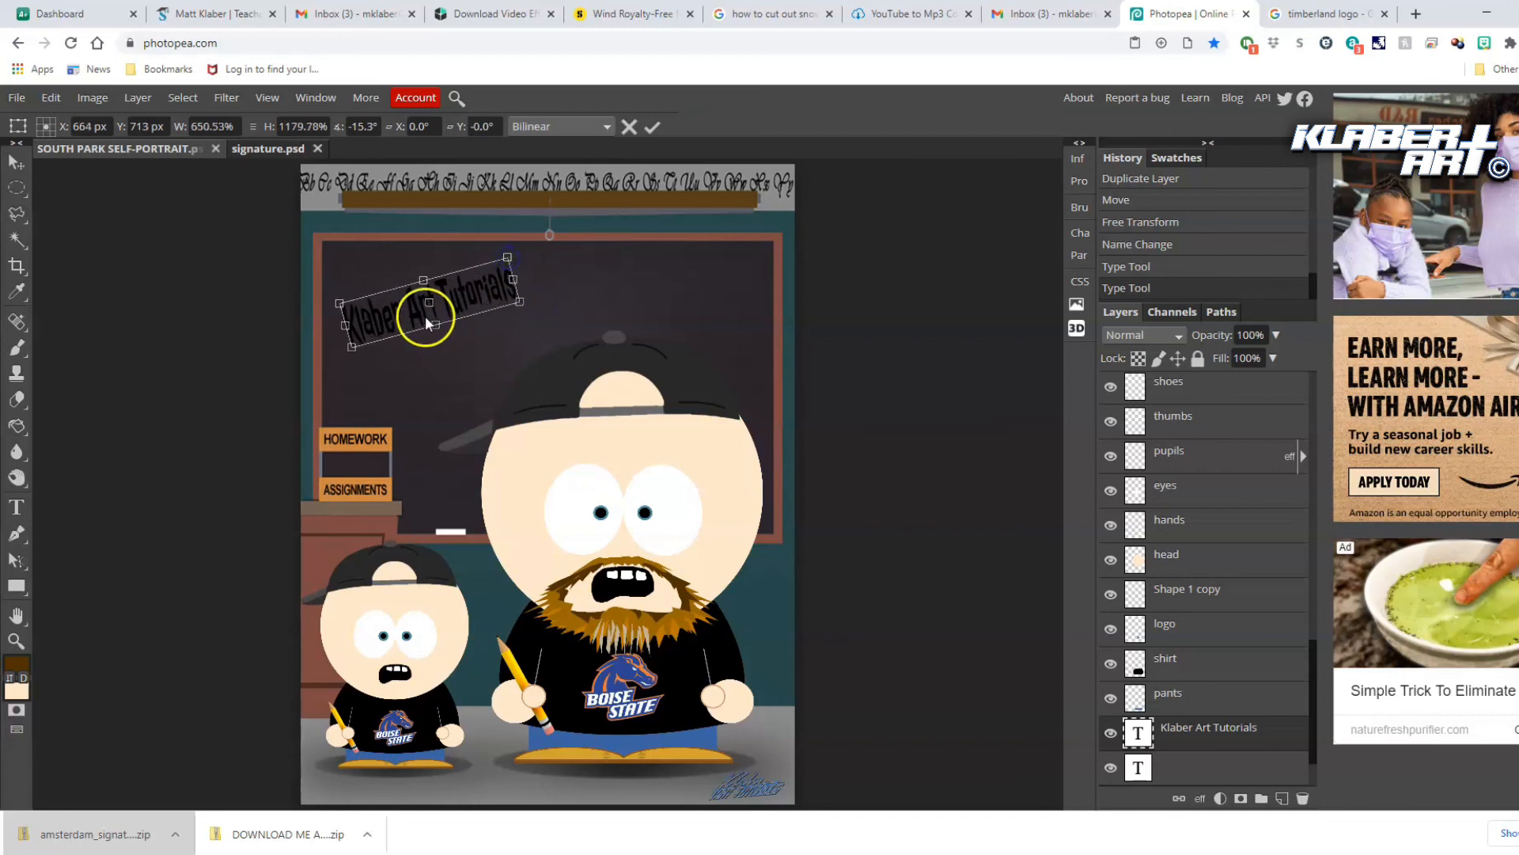
double_click(449, 301)
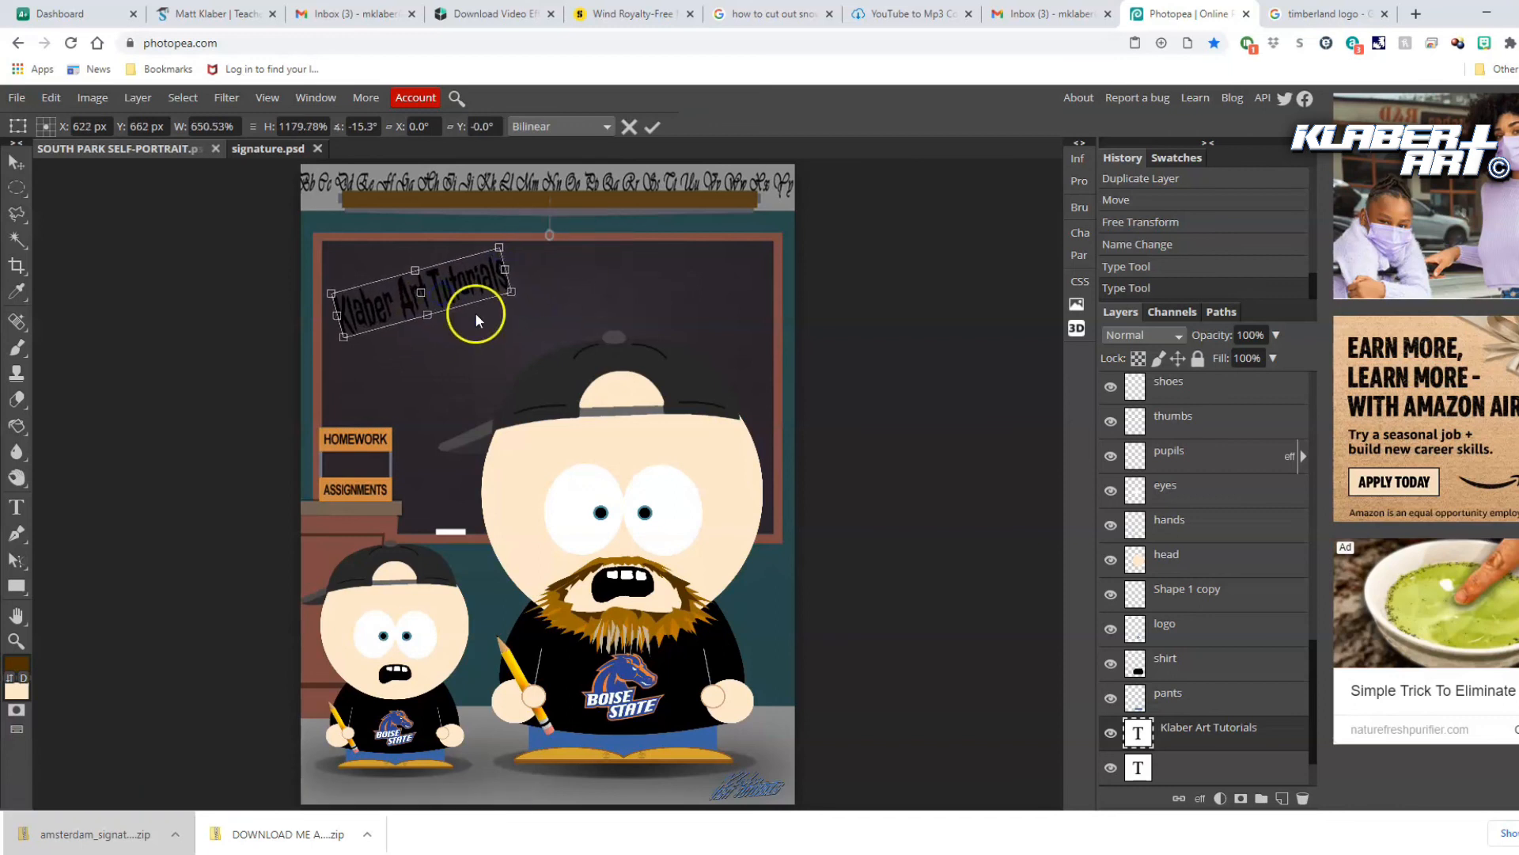
Apply a pale yellow Color Overlay at about 61% opacity to the Klaber Art Tutorials text layer
double_click(1270, 728)
left_click(1055, 413)
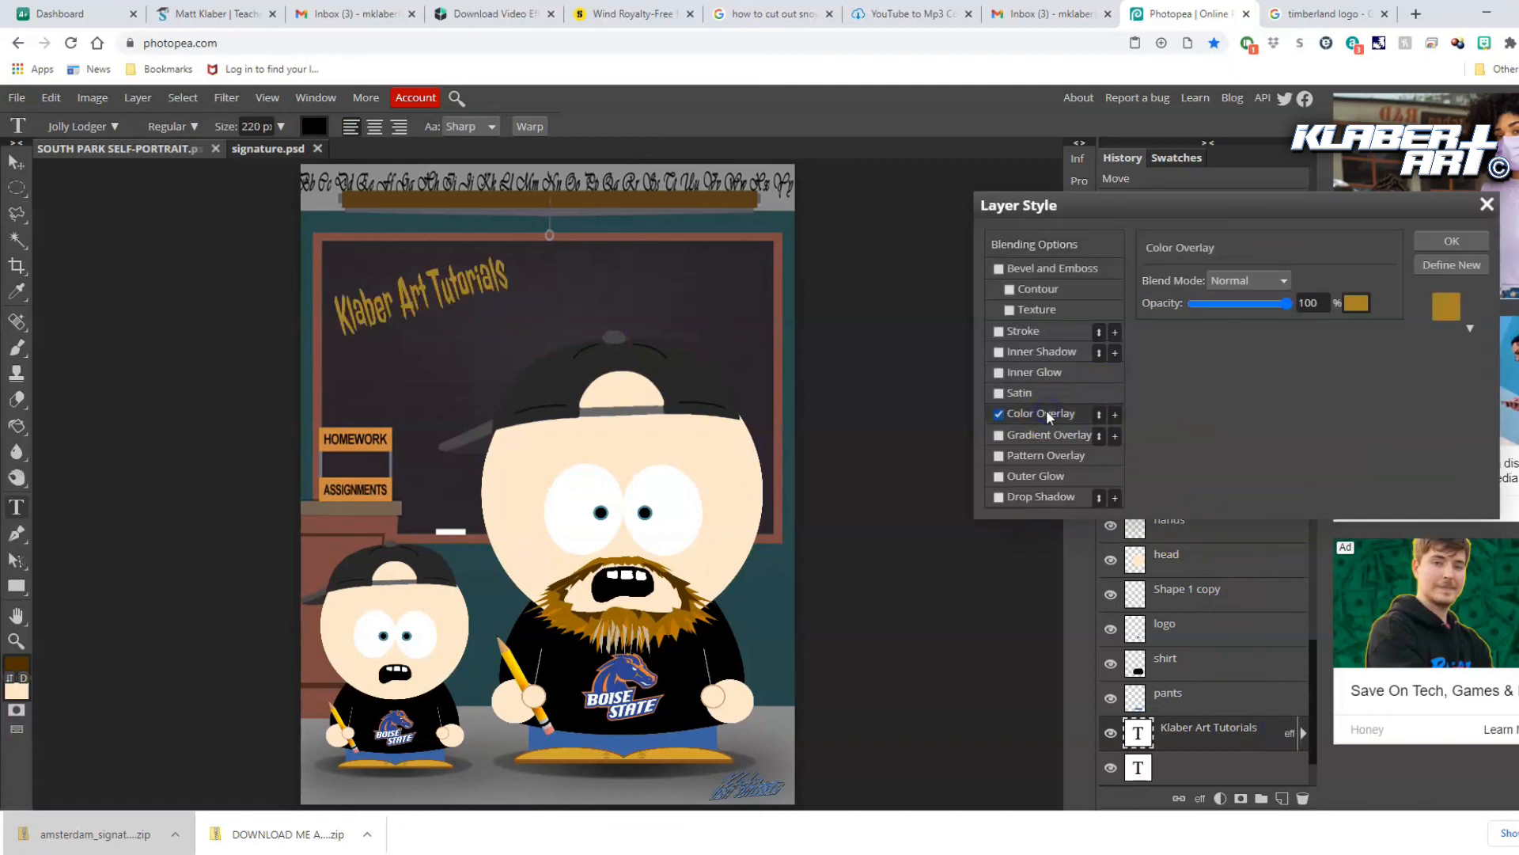
left_click(1356, 303)
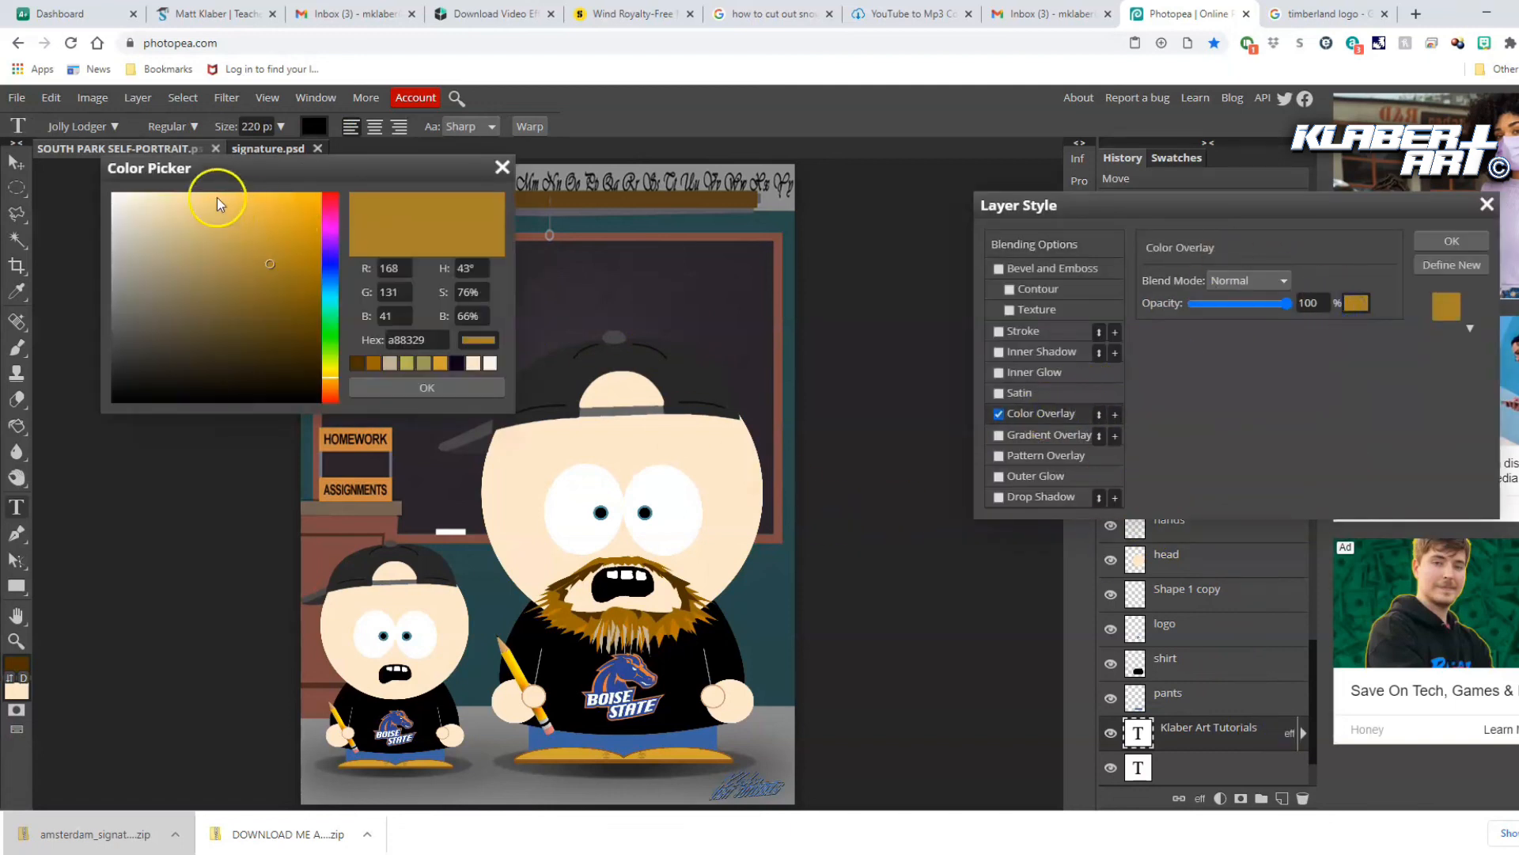
left_click(165, 195)
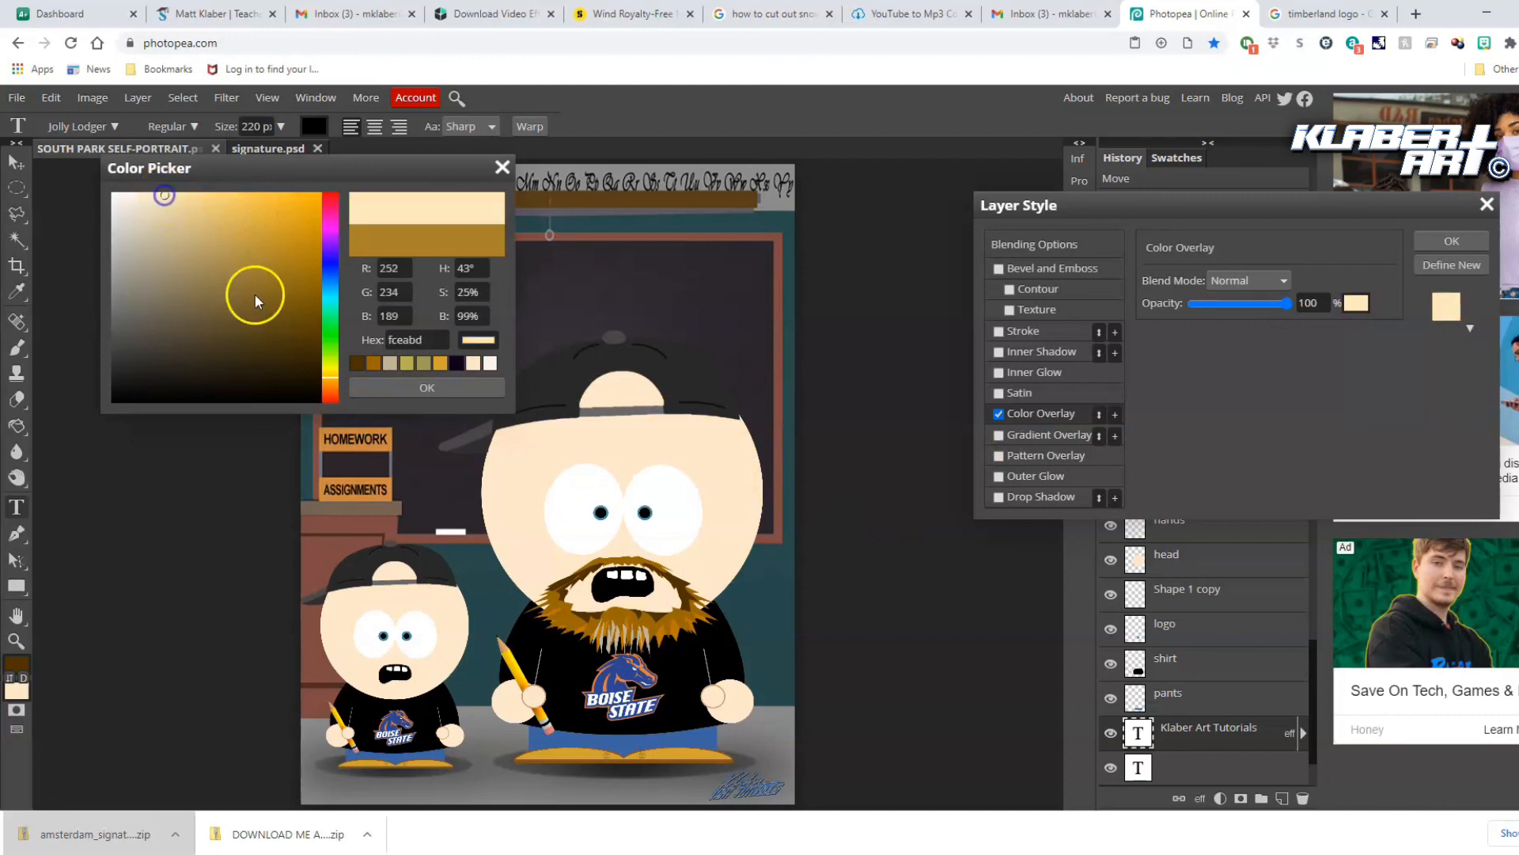
left_click(329, 363)
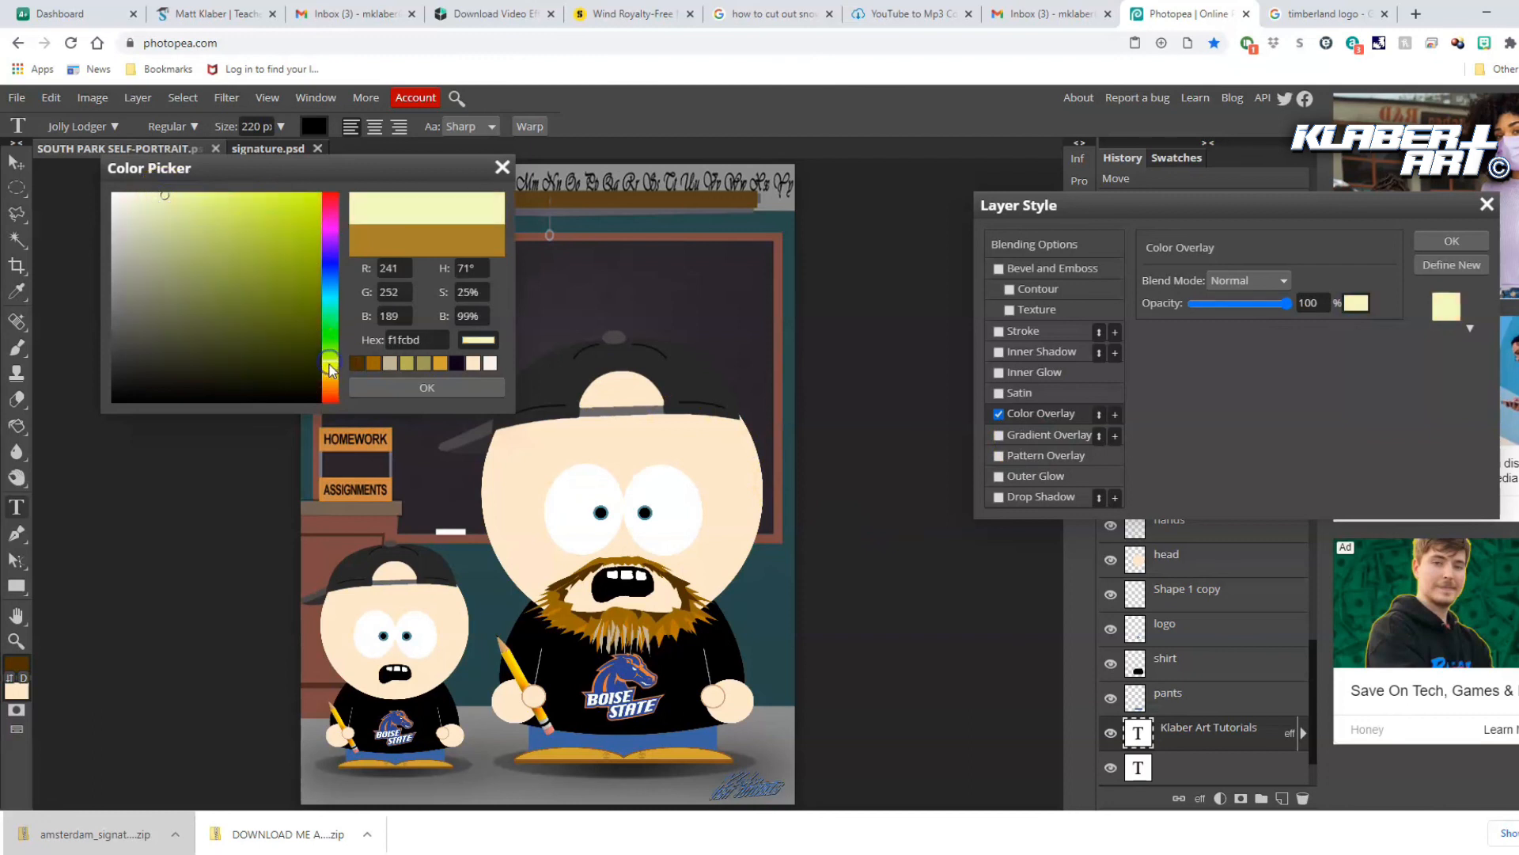
left_click(427, 387)
left_click_drag(1270, 304, 1248, 308)
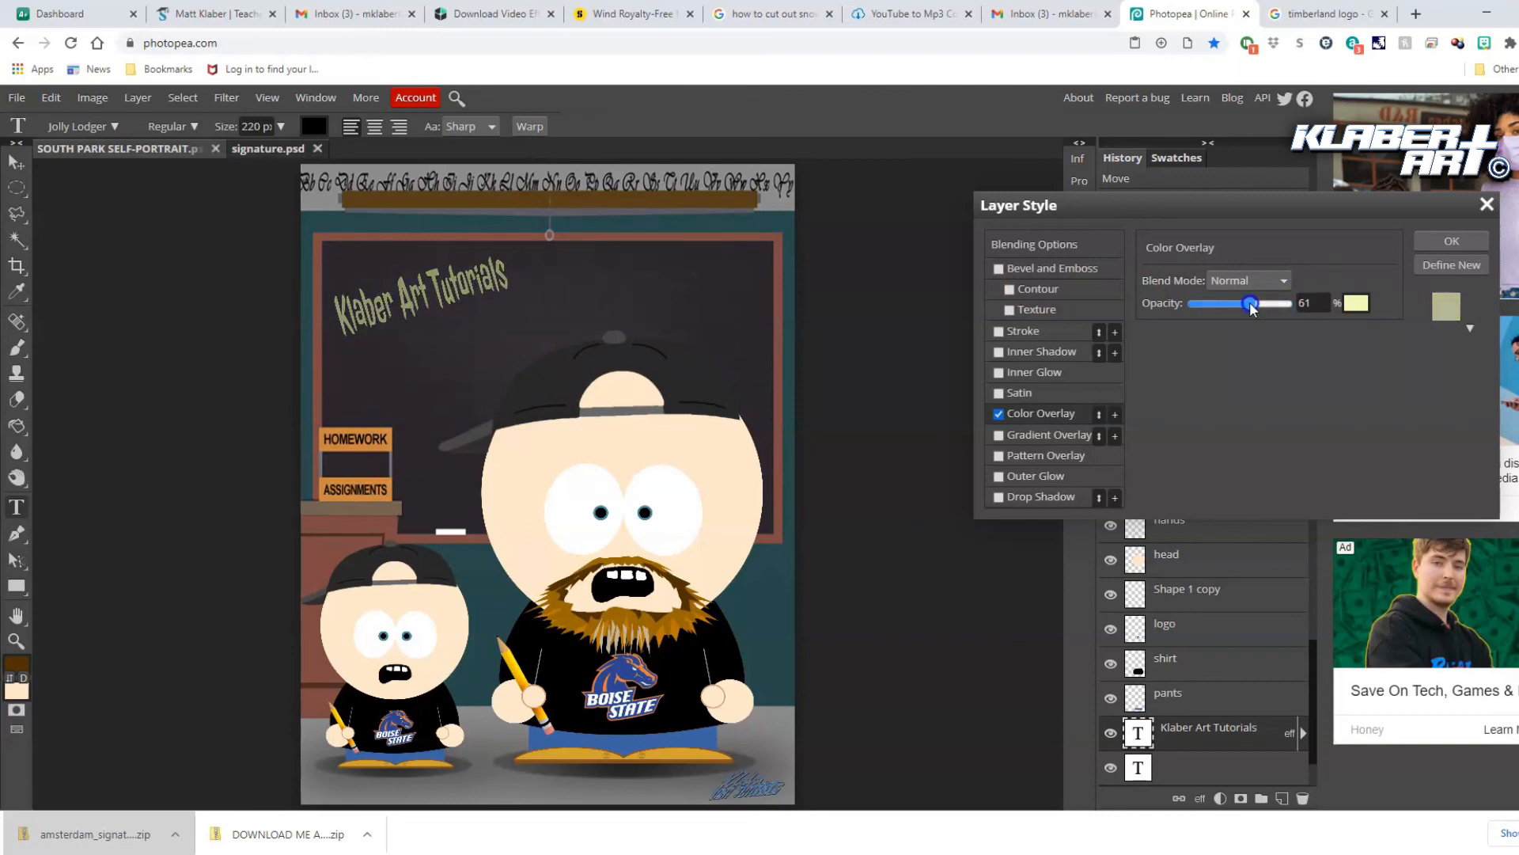
Add an Outer Glow with 10% noise and 0 px size to the Klaber Art Tutorials text and apply the layer style
left_click(1001, 476)
left_click(1022, 475)
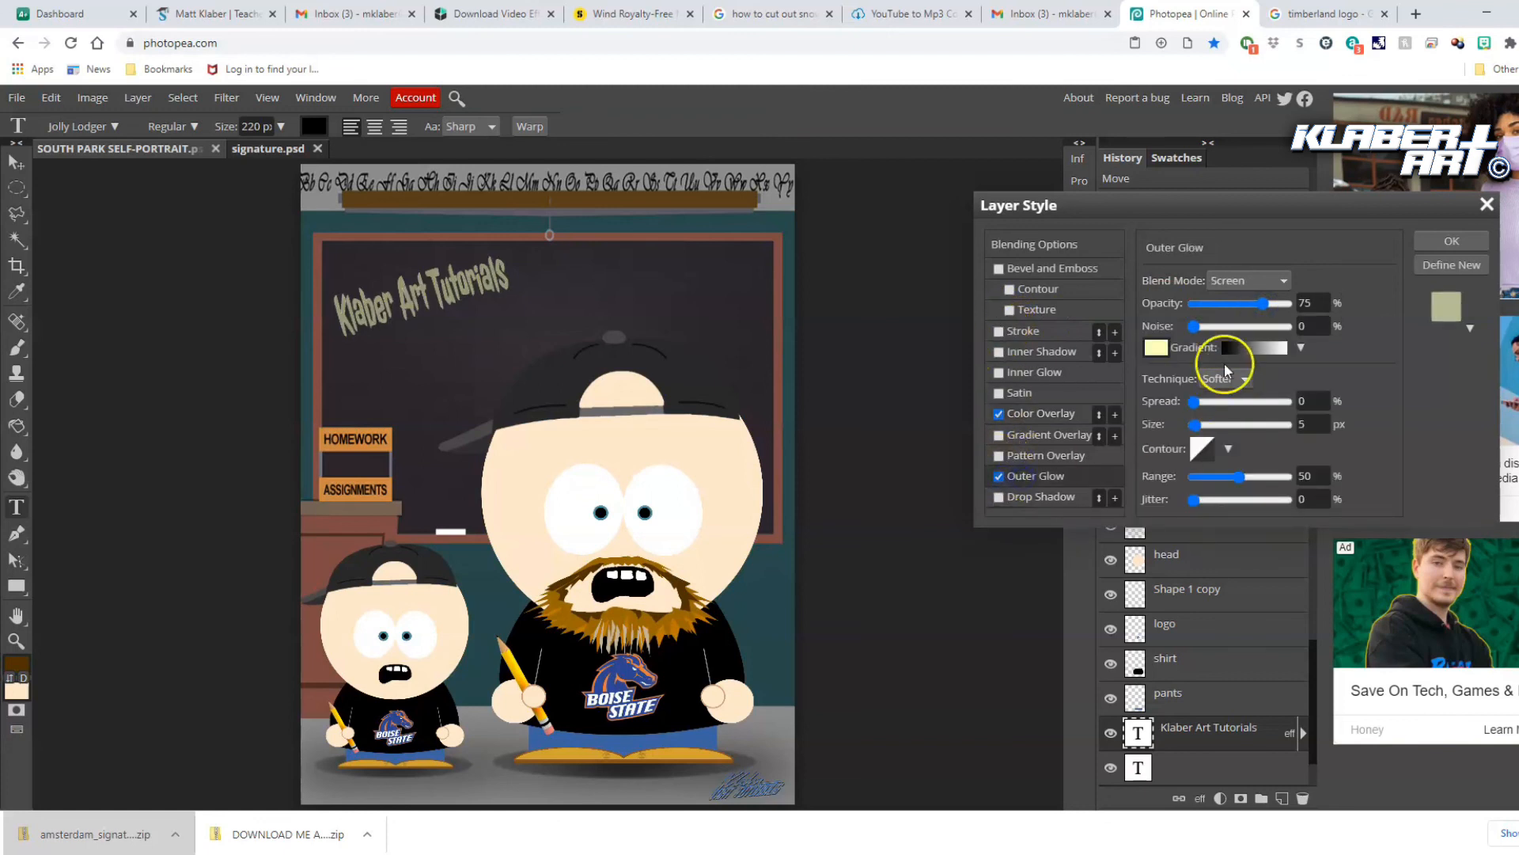
left_click_drag(1194, 326, 1203, 326)
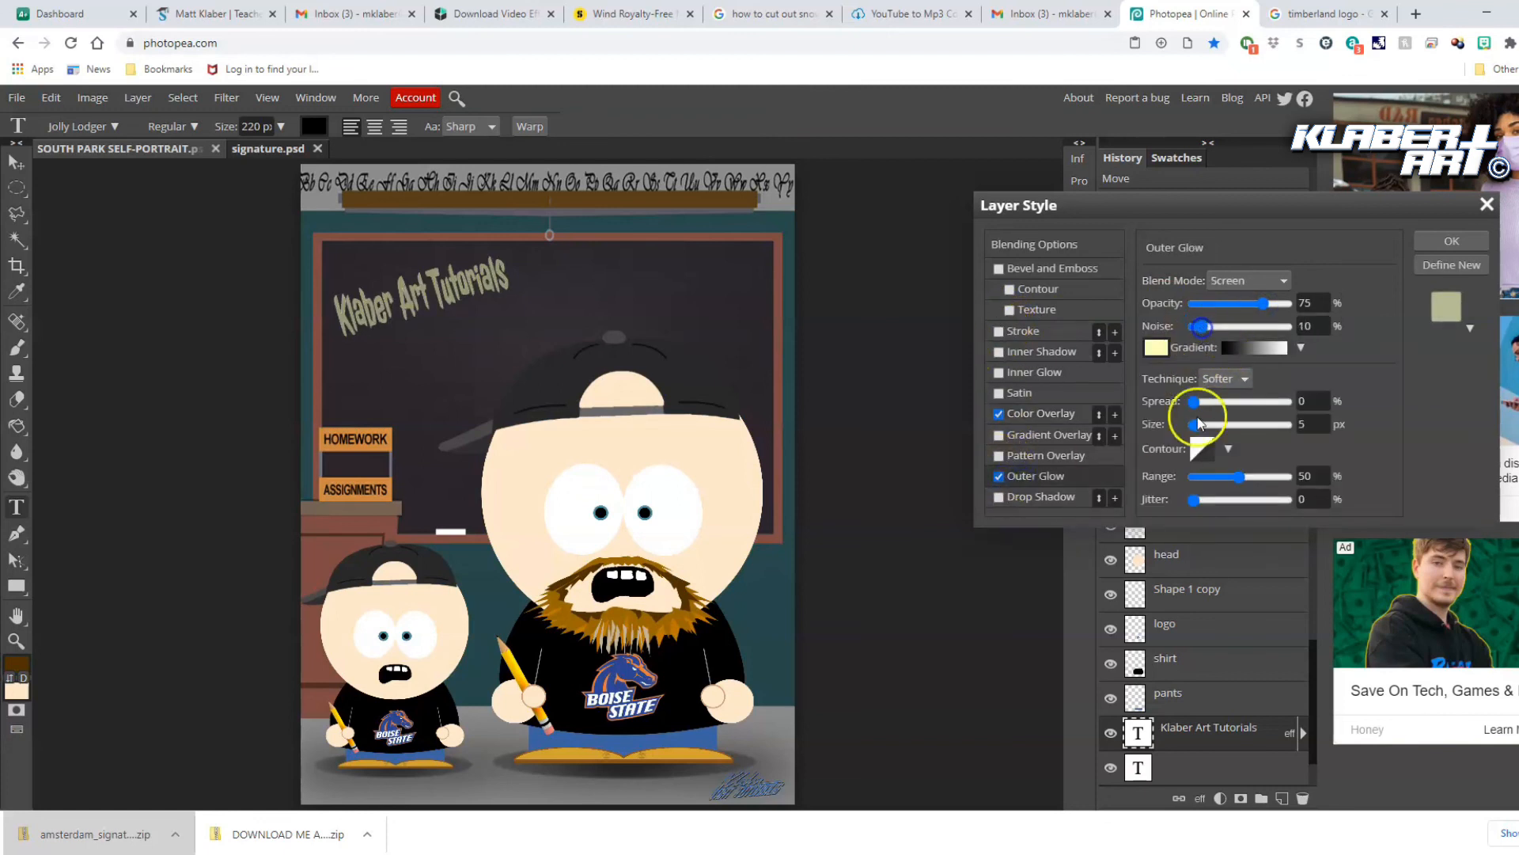
left_click_drag(1196, 429, 1193, 430)
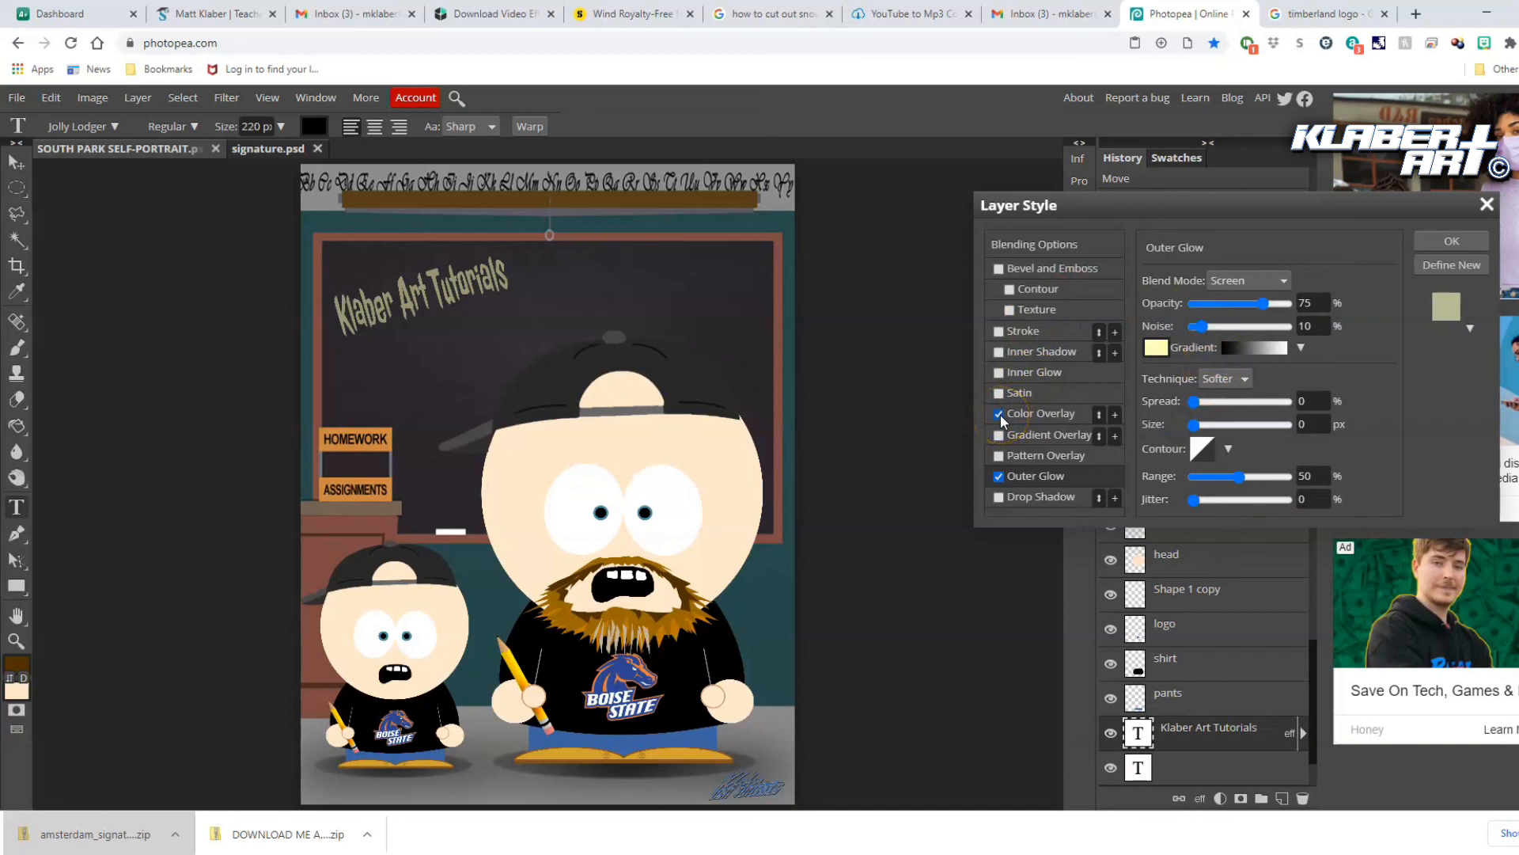
left_click(1439, 242)
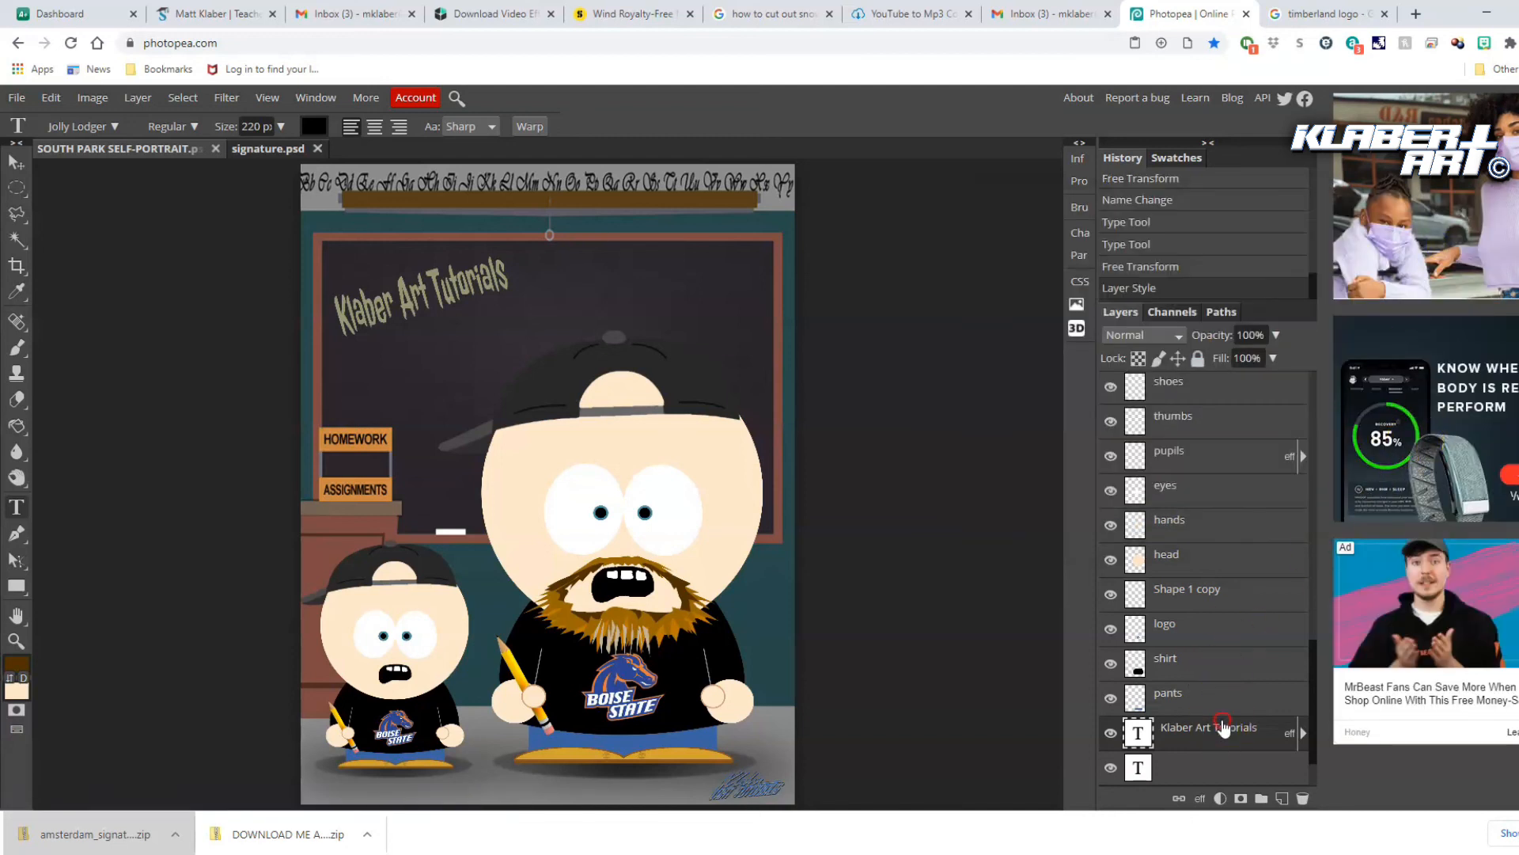
Duplicate the Klaber Art Tutorials text layer and replace the copy's text with "presents"
right_click(1223, 727)
left_click(1282, 394)
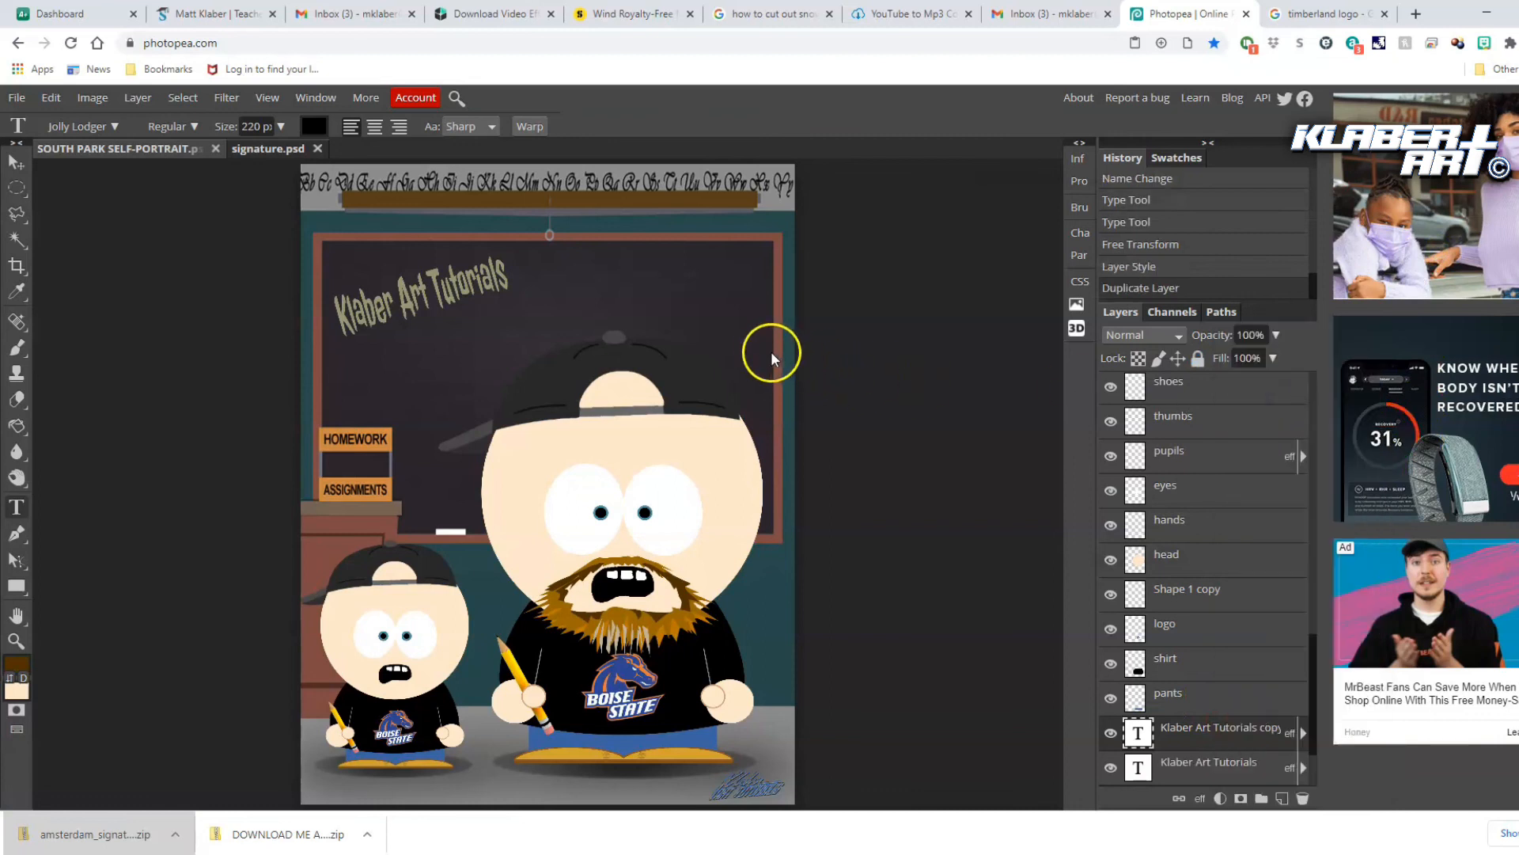
left_click(1205, 763)
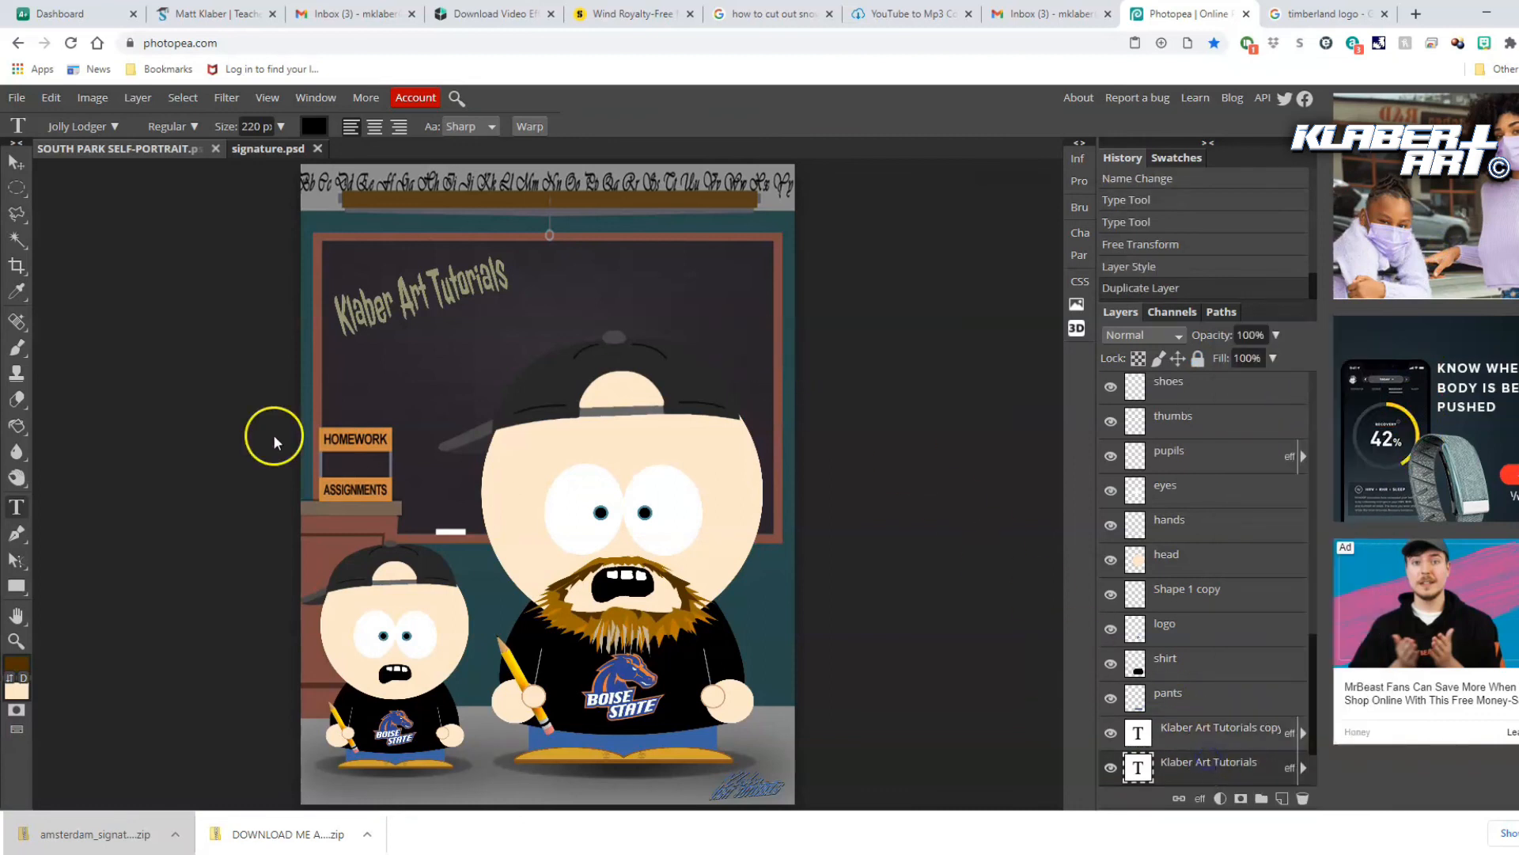
left_click(336, 317)
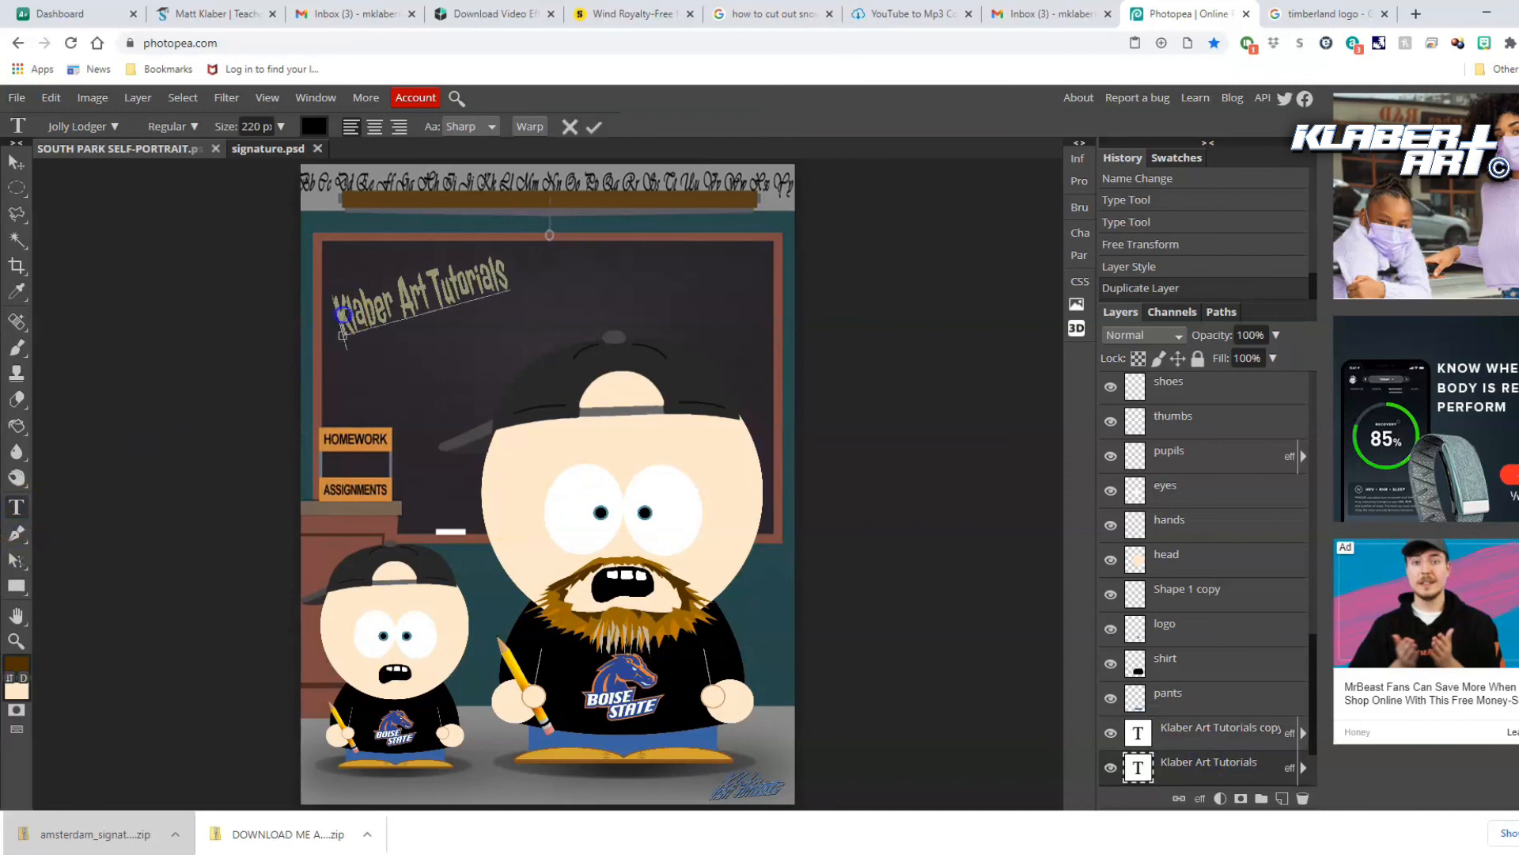
type("Mr. K")
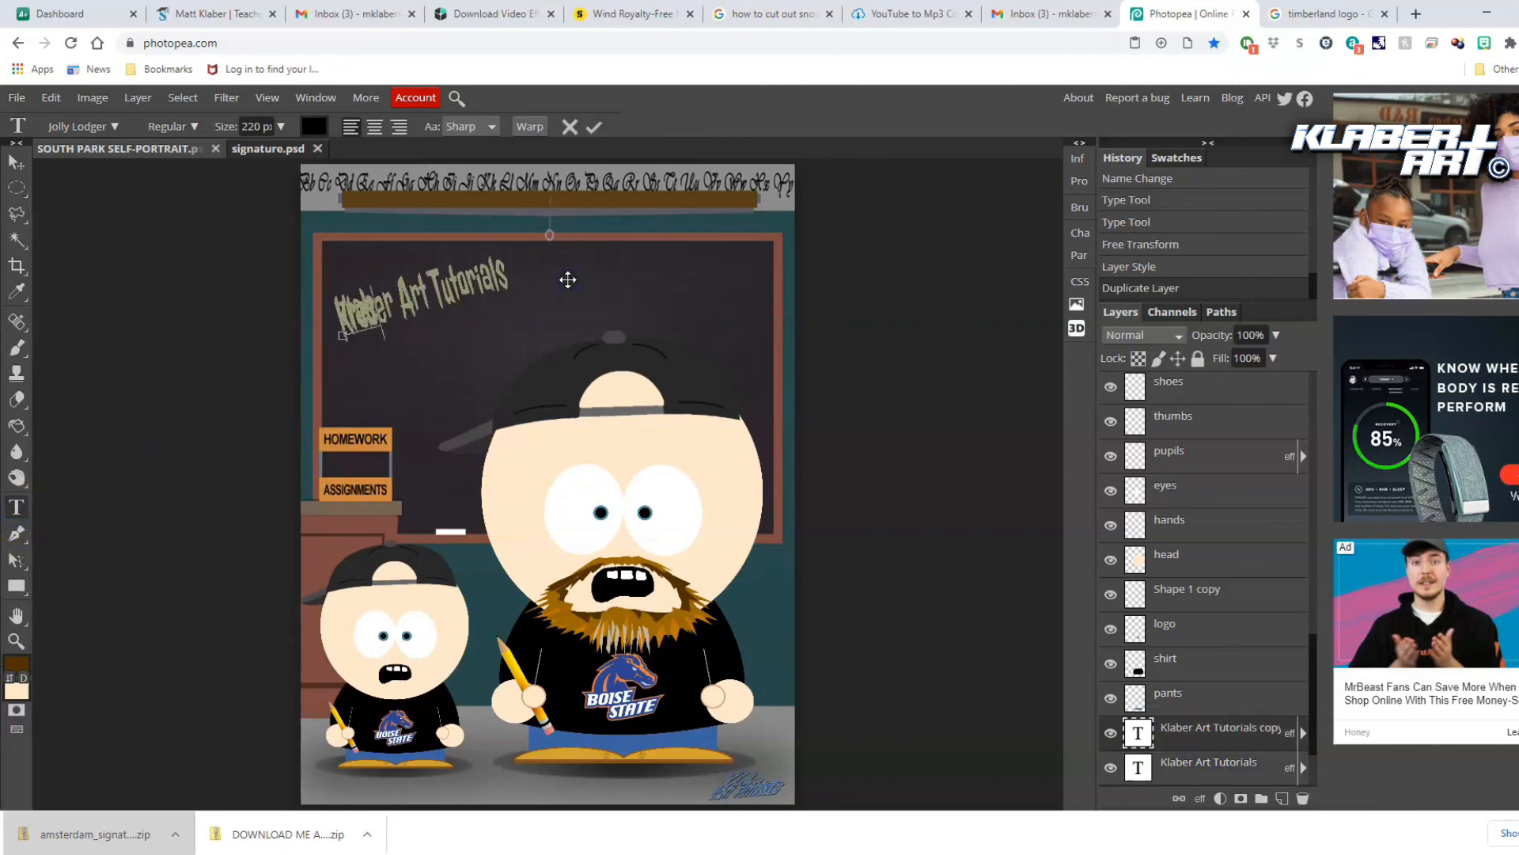
type("labe")
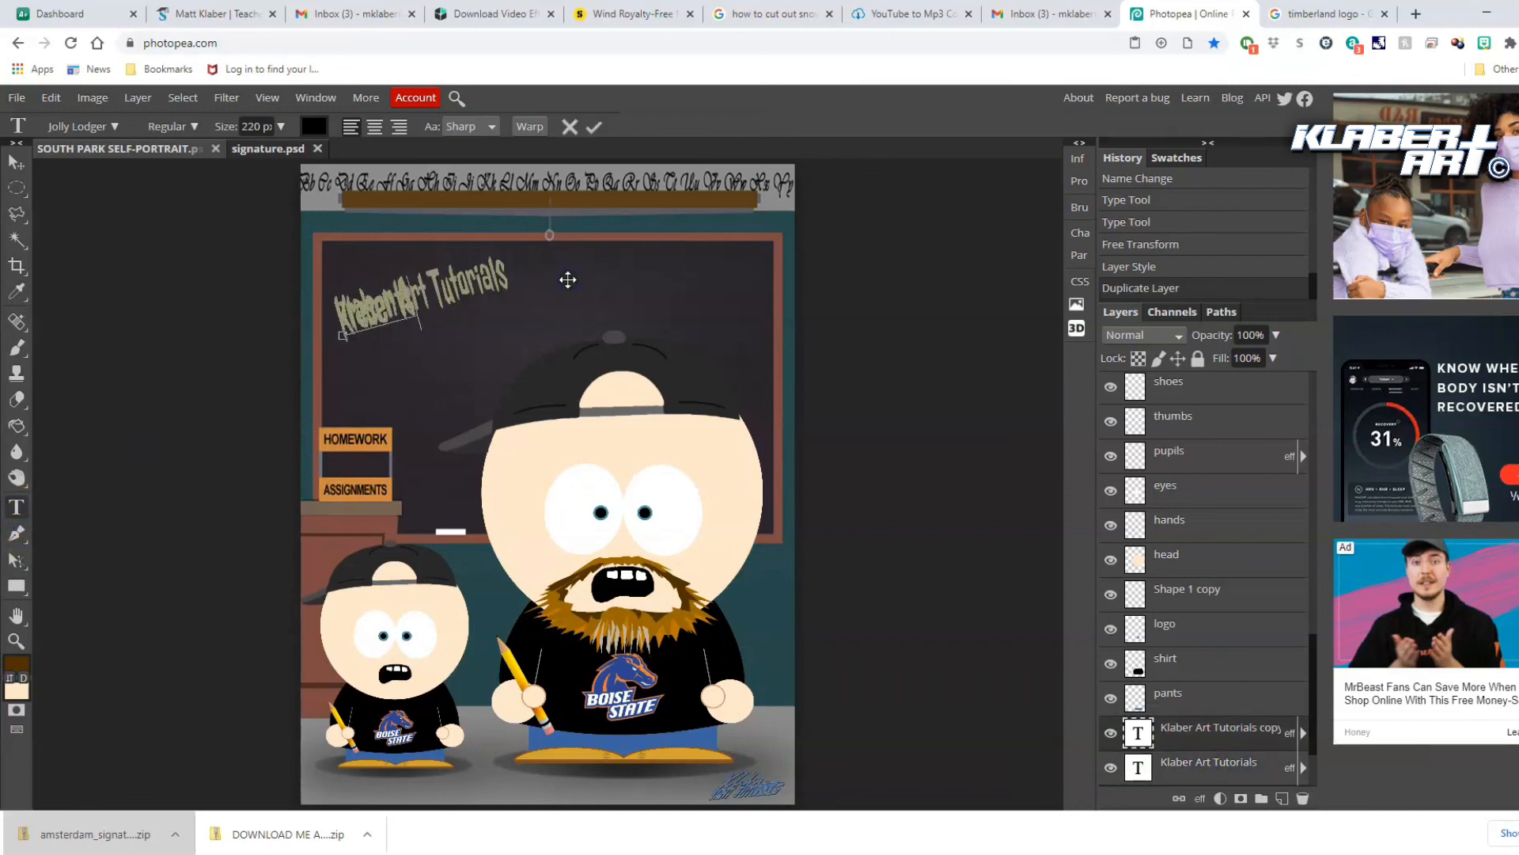
Move the presents text below the start of the Klaber Art Tutorials line on the chalkboard and rotate it slightly counterclockwise
left_click(50, 97)
left_click(126, 479)
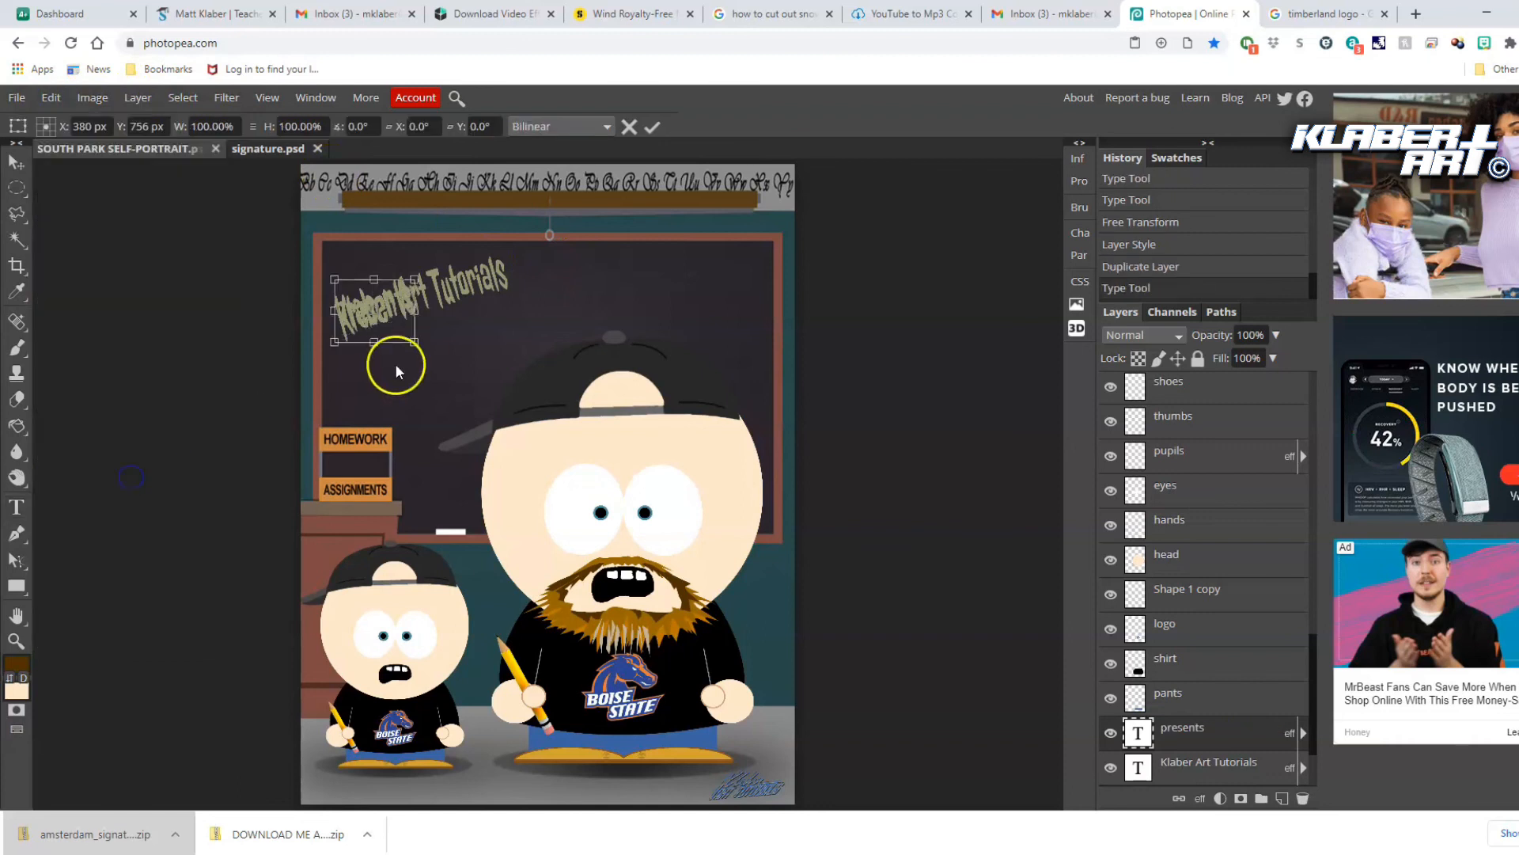
left_click_drag(425, 349, 396, 384)
left_click_drag(388, 306, 475, 289)
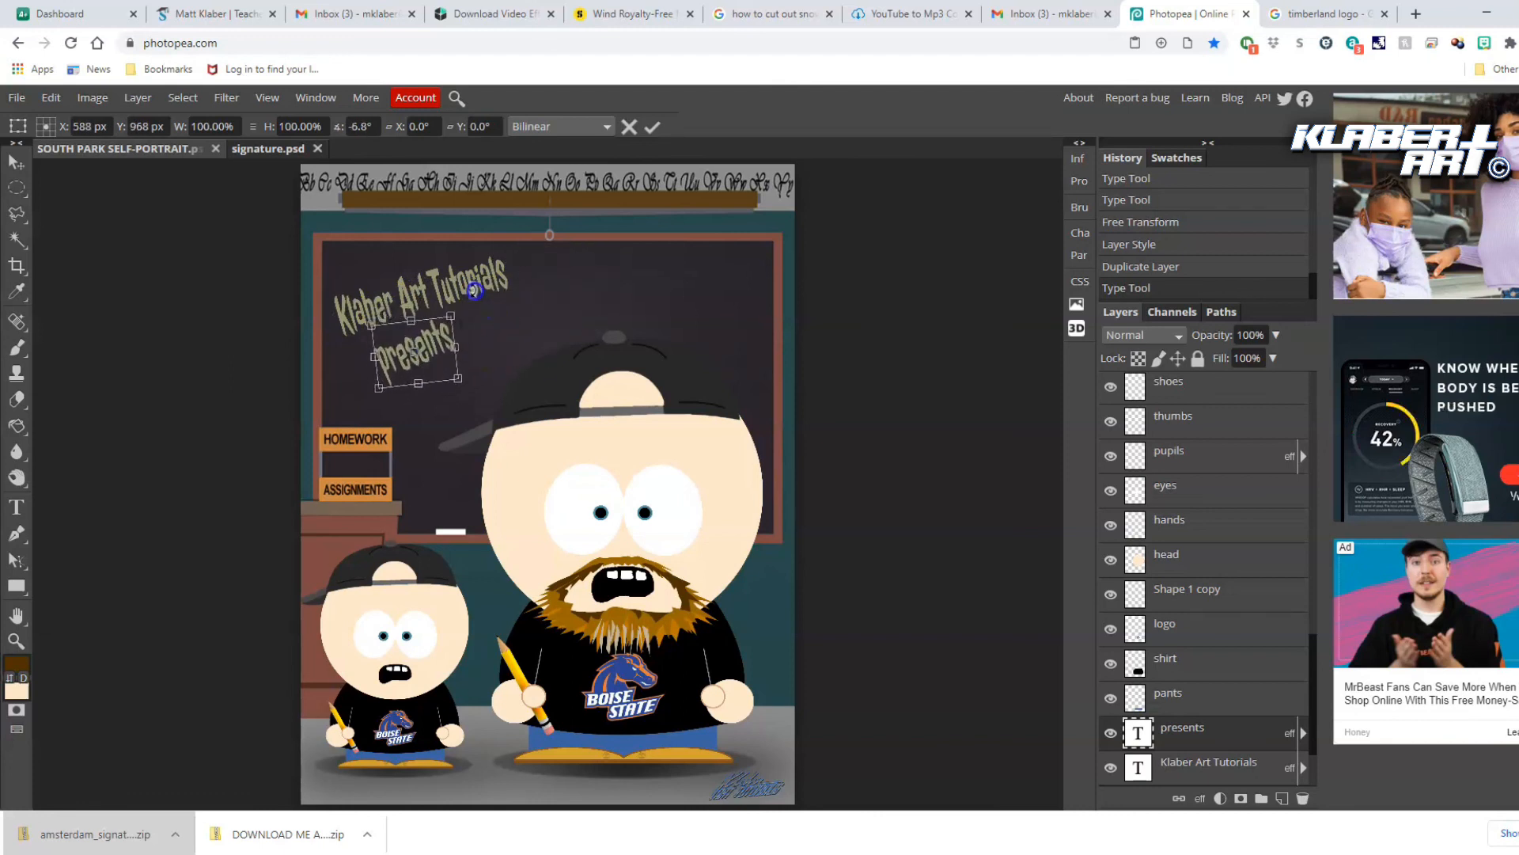
left_click_drag(395, 364, 360, 374)
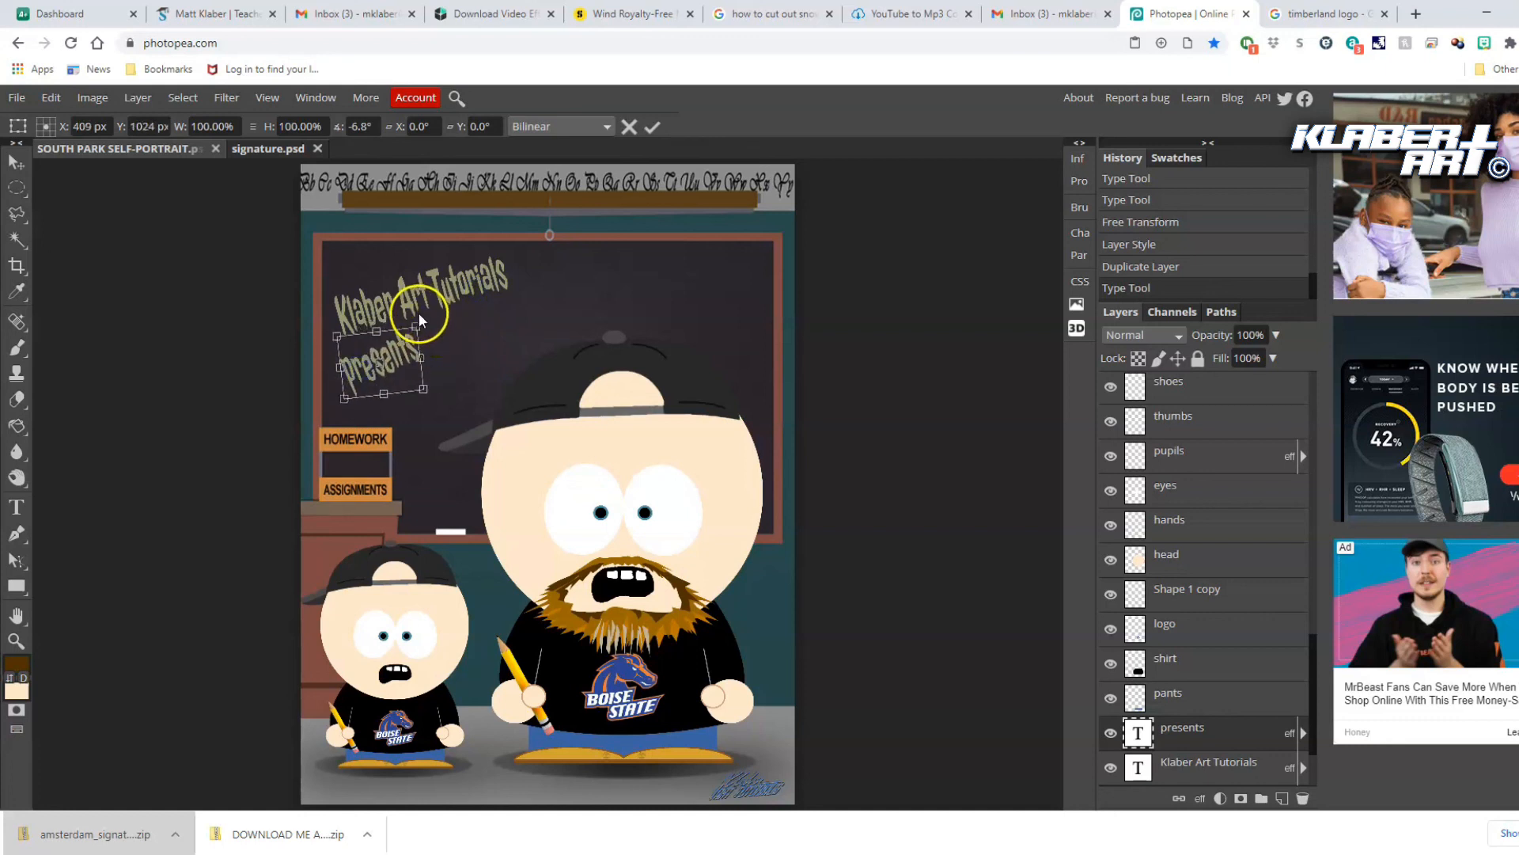
left_click_drag(424, 315, 424, 319)
key("Return")
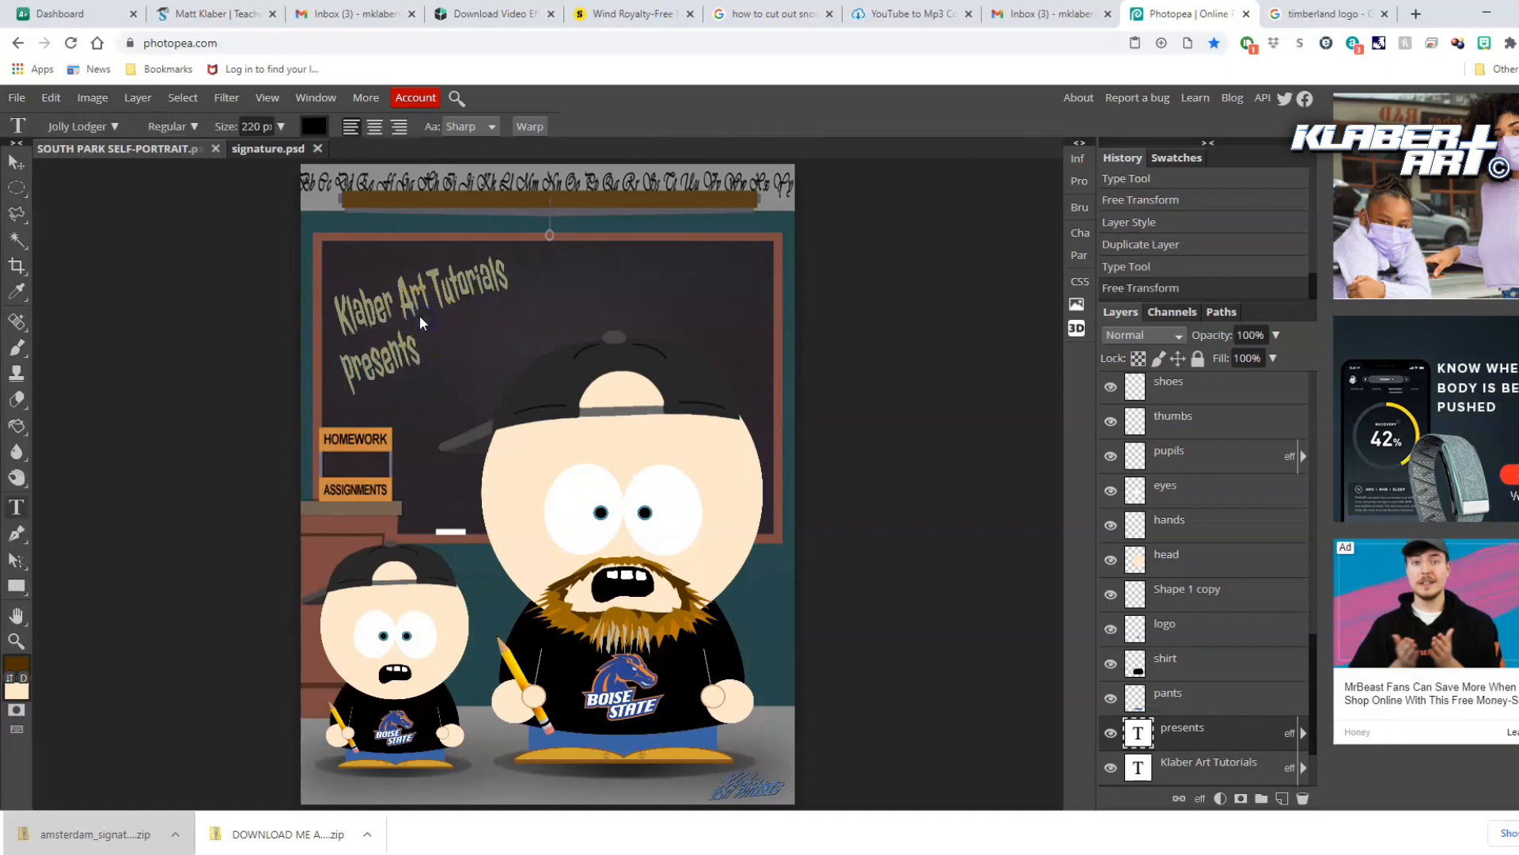
Duplicate the "presents" text layer and replace the copy's text with "South Park Character on Photopea"
right_click(1205, 728)
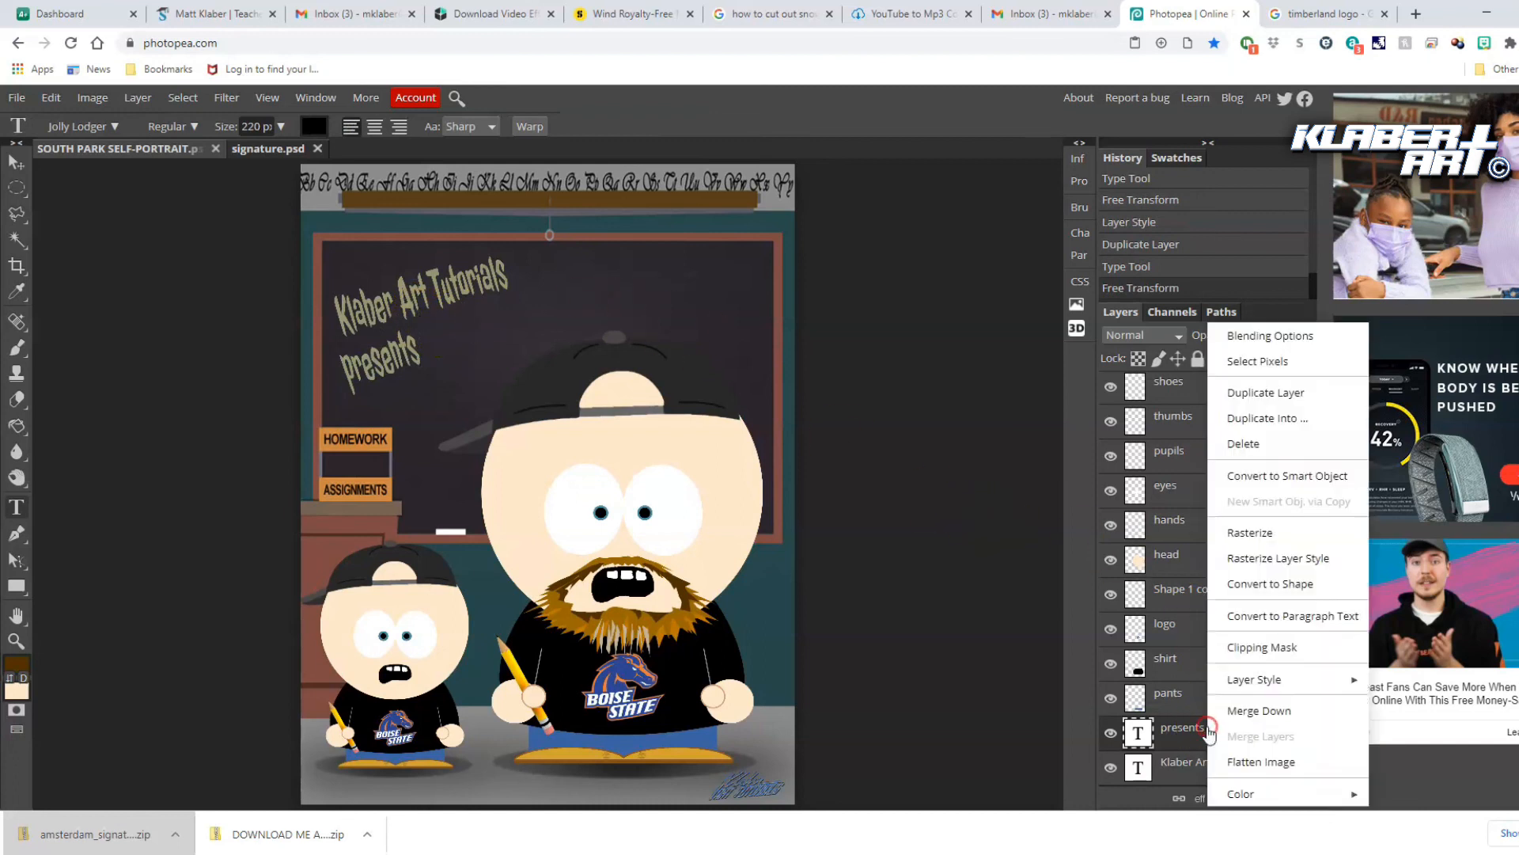
left_click(1264, 396)
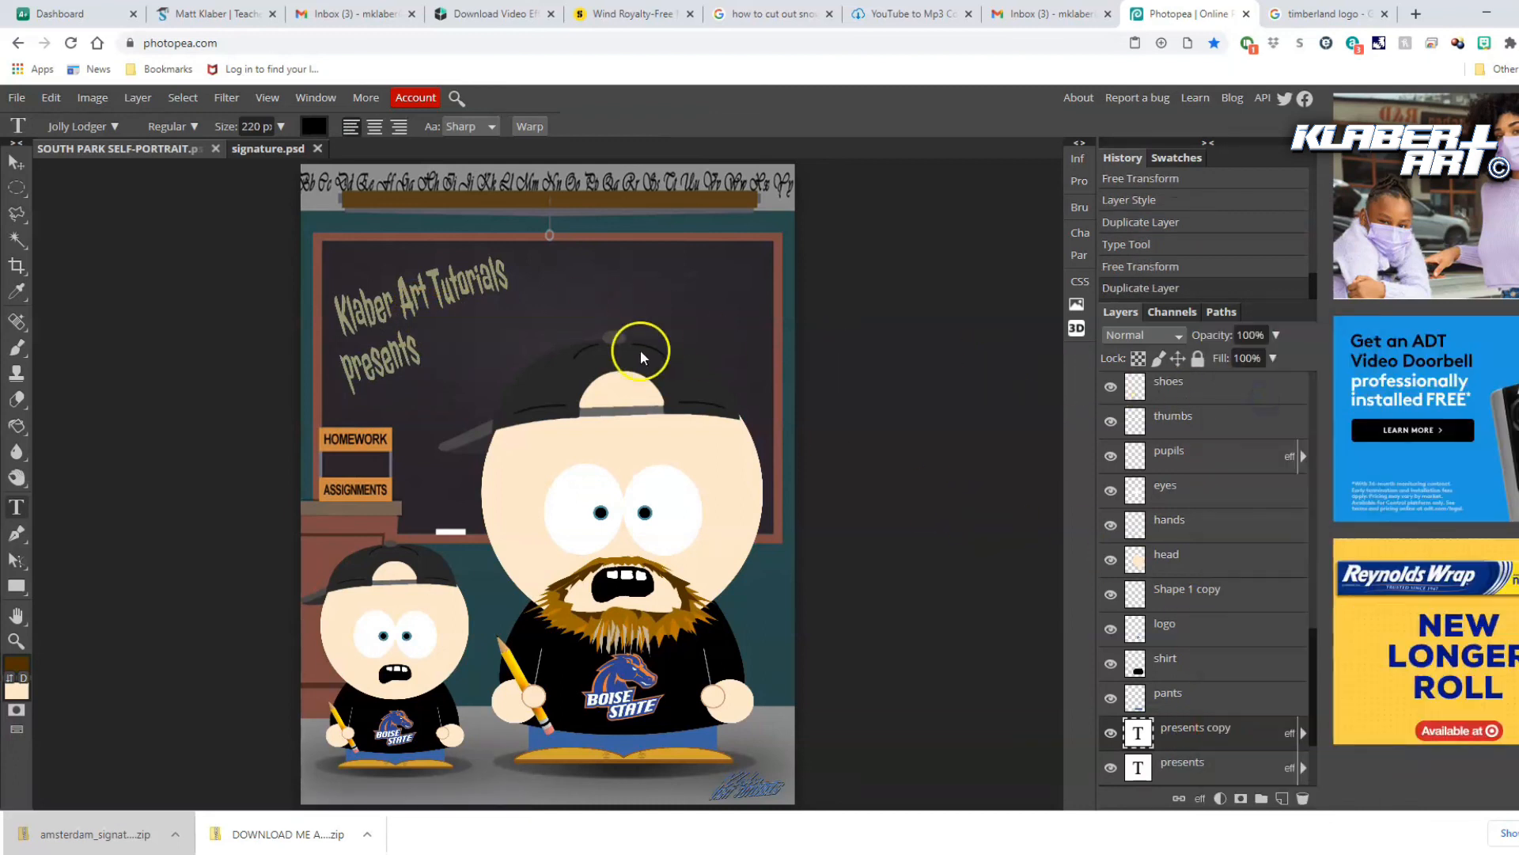
double_click(346, 376)
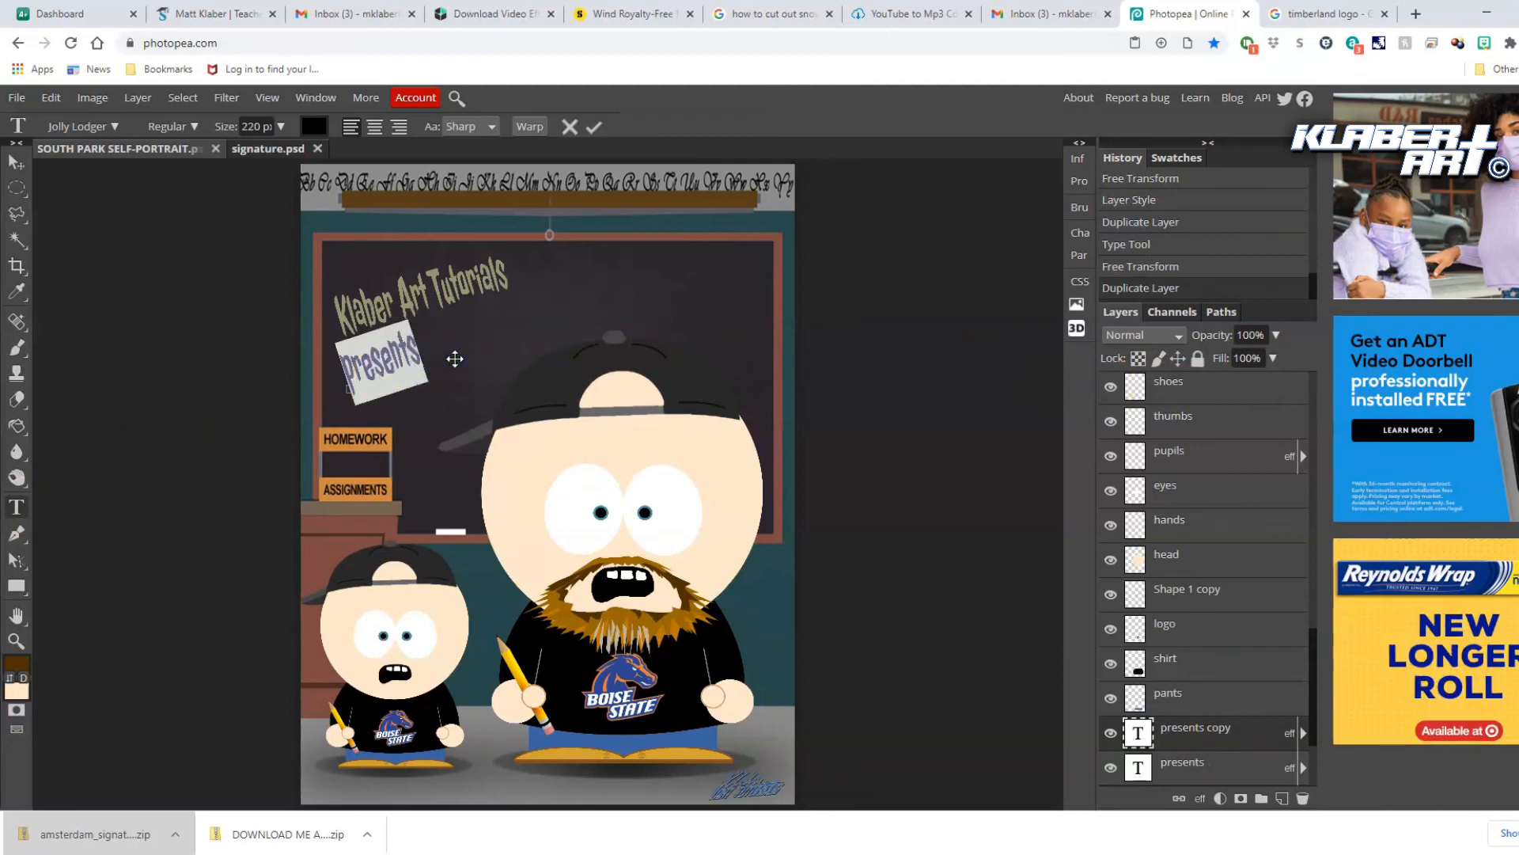
type("Presents")
type("k")
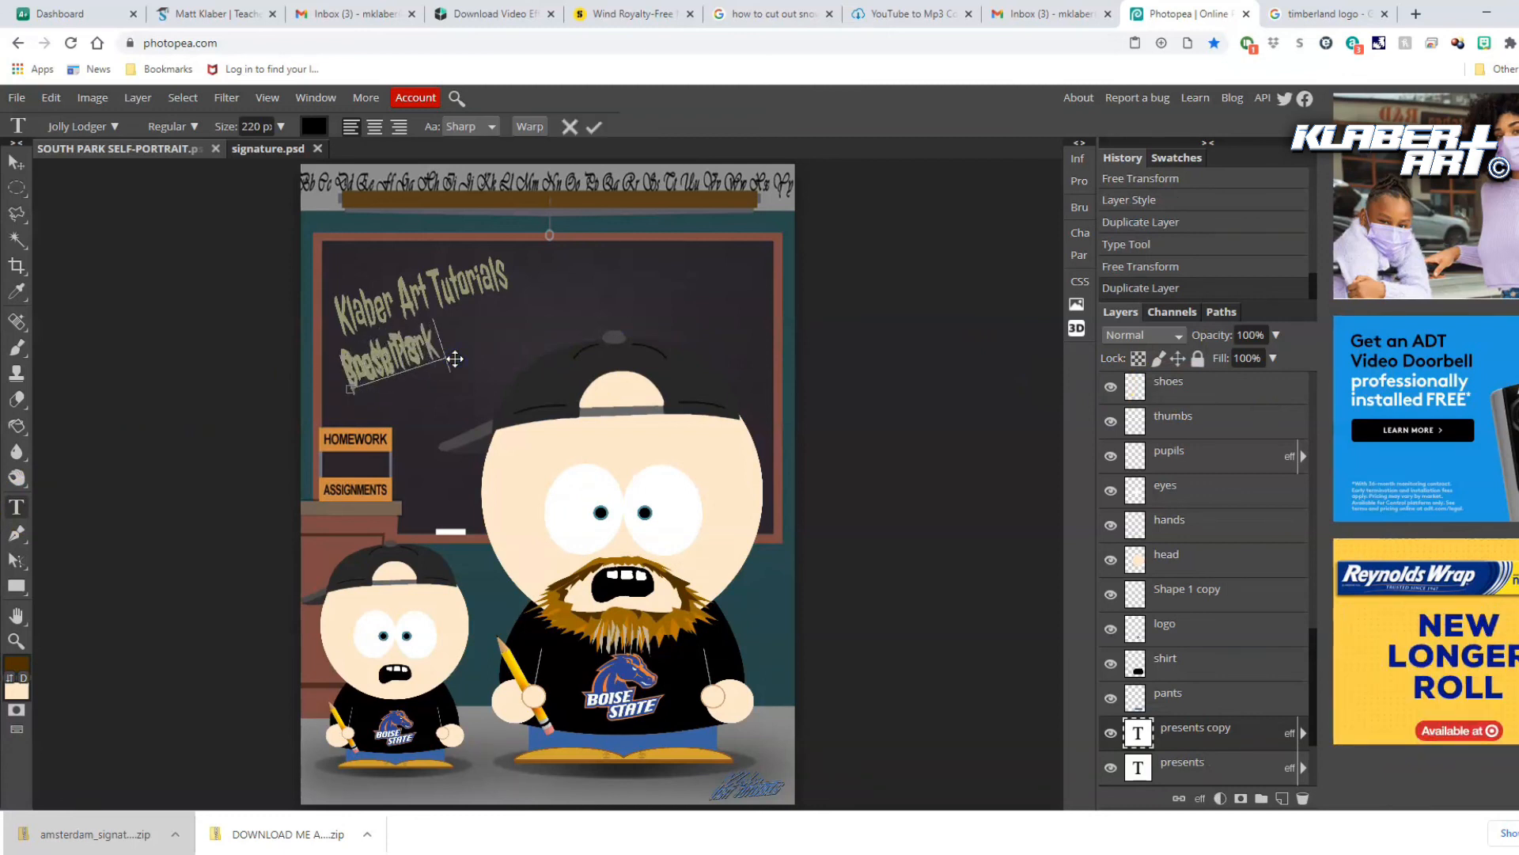
type(" Character")
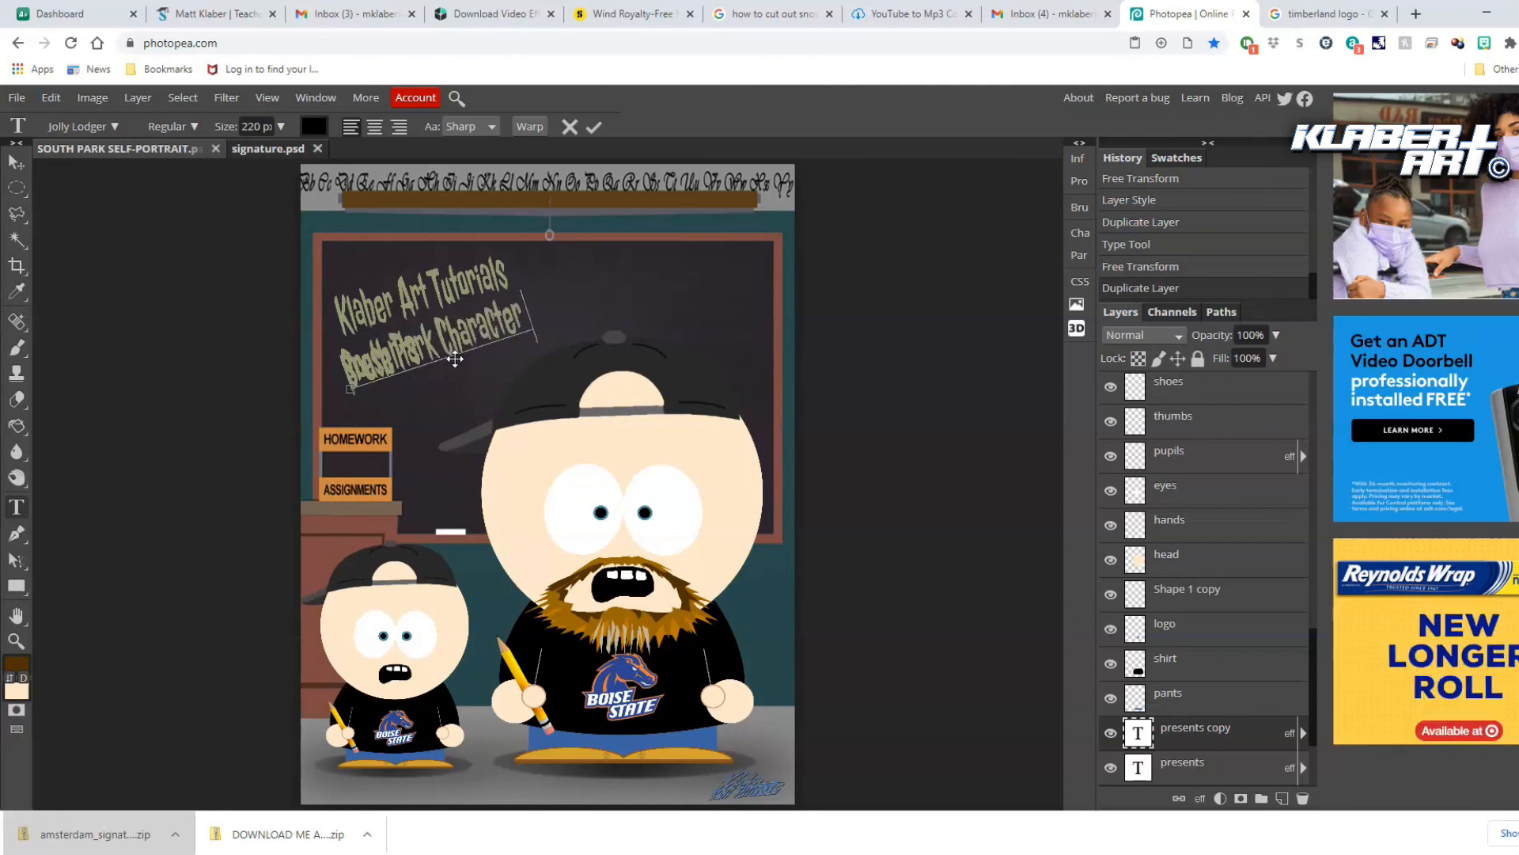
type(" on Photopea")
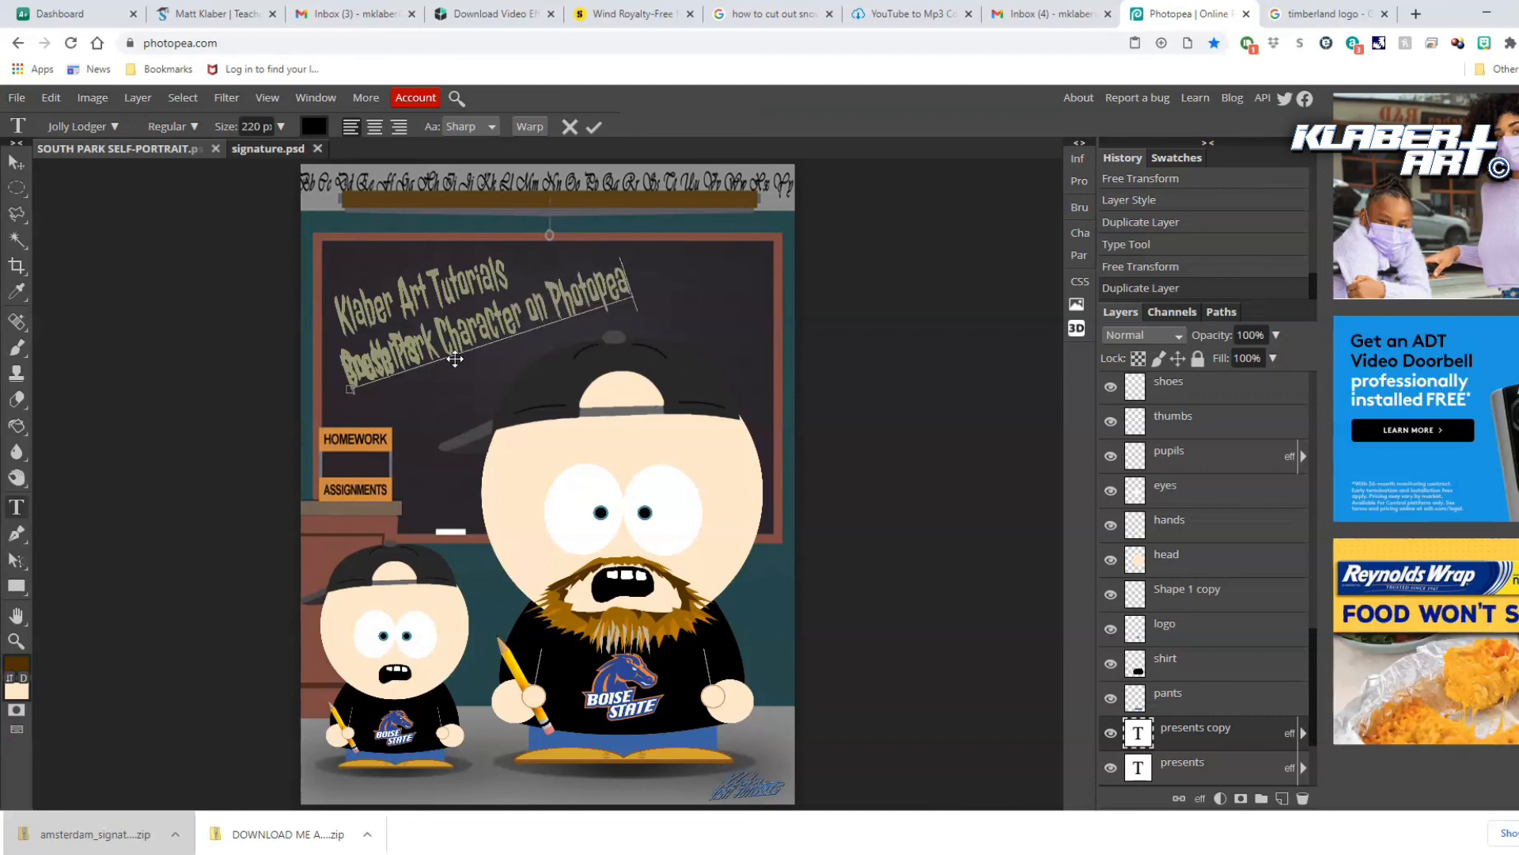
Move the South Park line to the right on the chalkboard and place "presents" just after the Klaber Art Tutorials text
left_click(15, 164)
left_click_drag(486, 325, 579, 308)
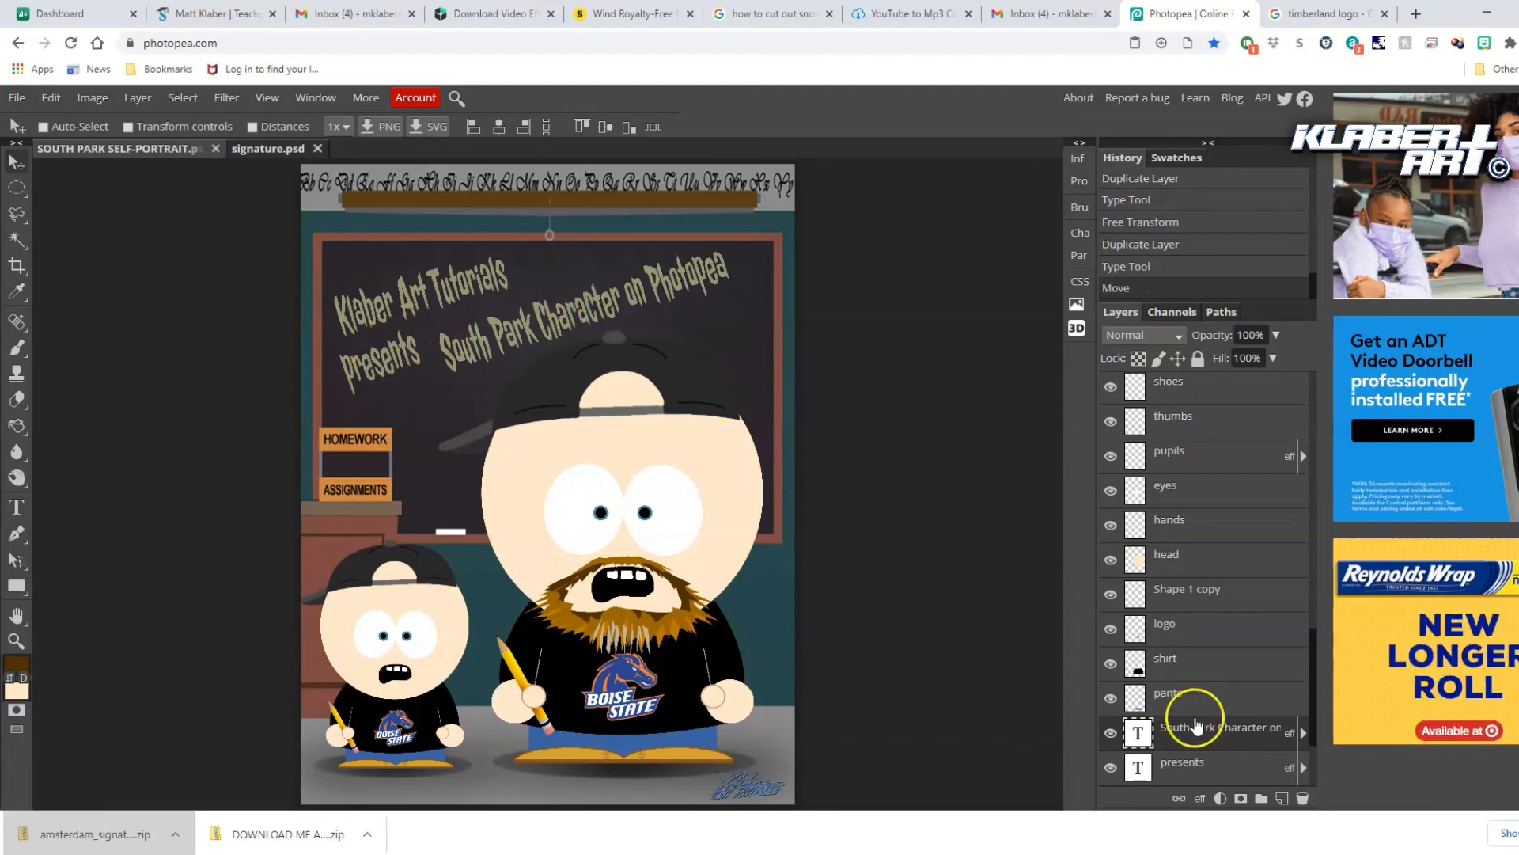
left_click(1206, 760)
left_click_drag(396, 372, 570, 245)
mouse_move(515, 332)
left_mouse_down()
mouse_move(483, 357)
mouse_move(529, 330)
left_mouse_up()
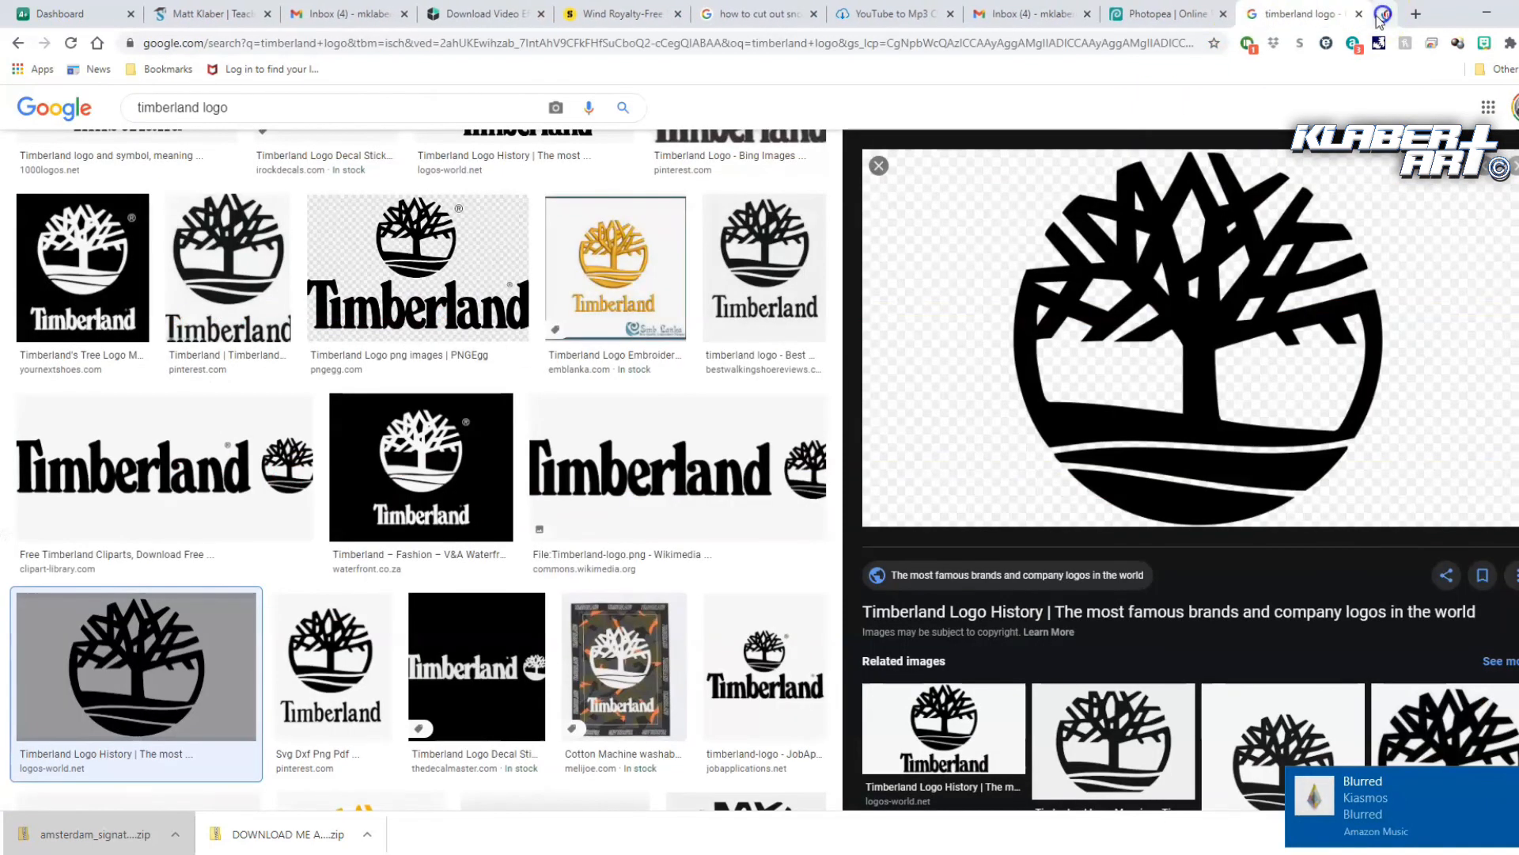
Scale "presents" down slightly with Free Transform and move the South Park line down and left beneath the Klaber Art Tutorials line
left_click(1179, 14)
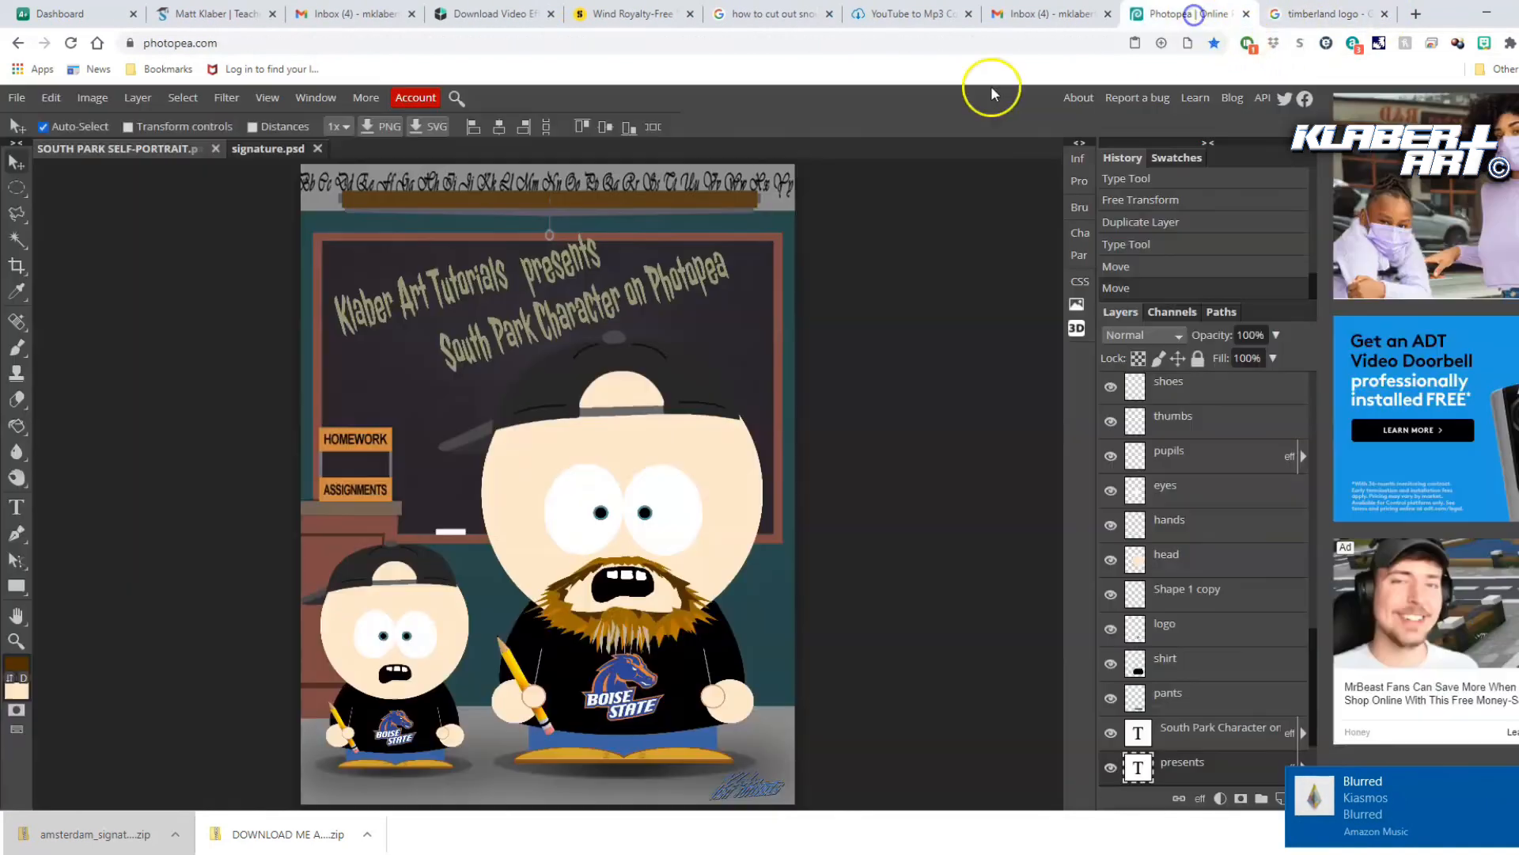
left_click(51, 97)
left_click(111, 479)
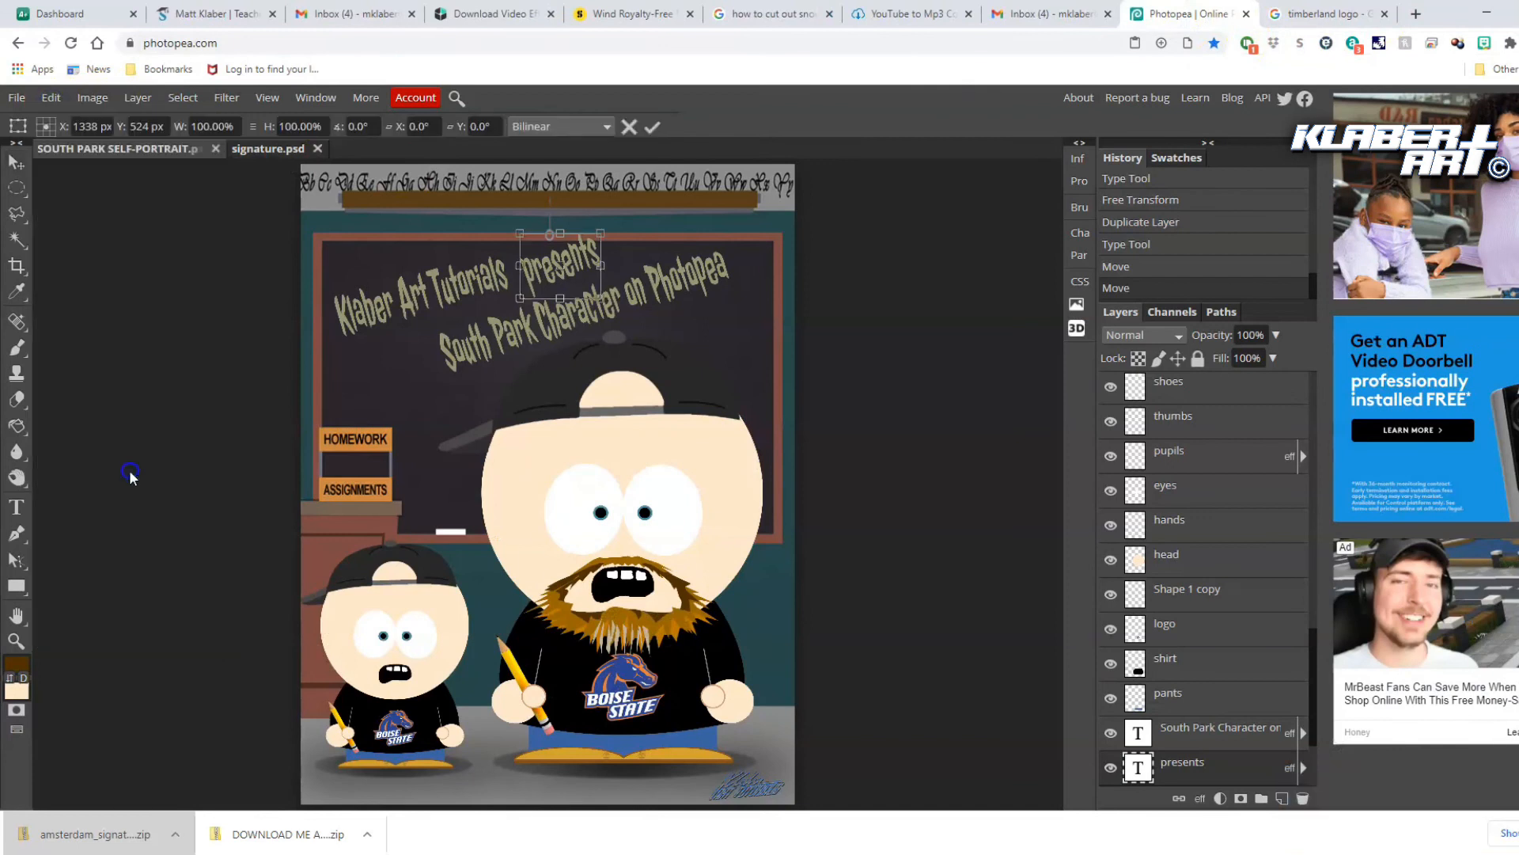
left_click_drag(601, 231, 580, 250)
key("Return")
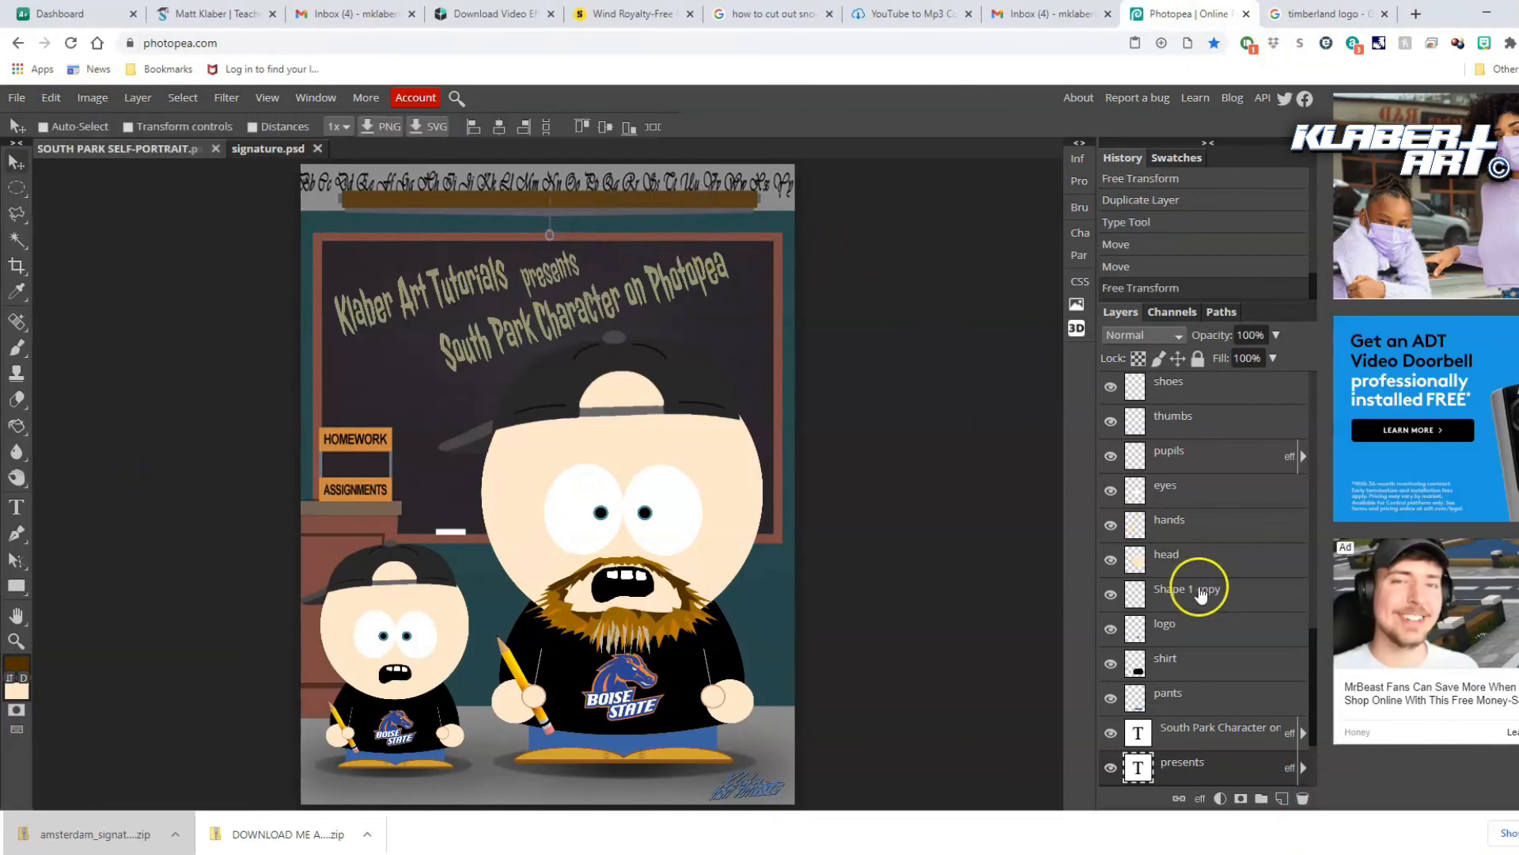
left_click(1219, 730)
left_click_drag(550, 316, 500, 339)
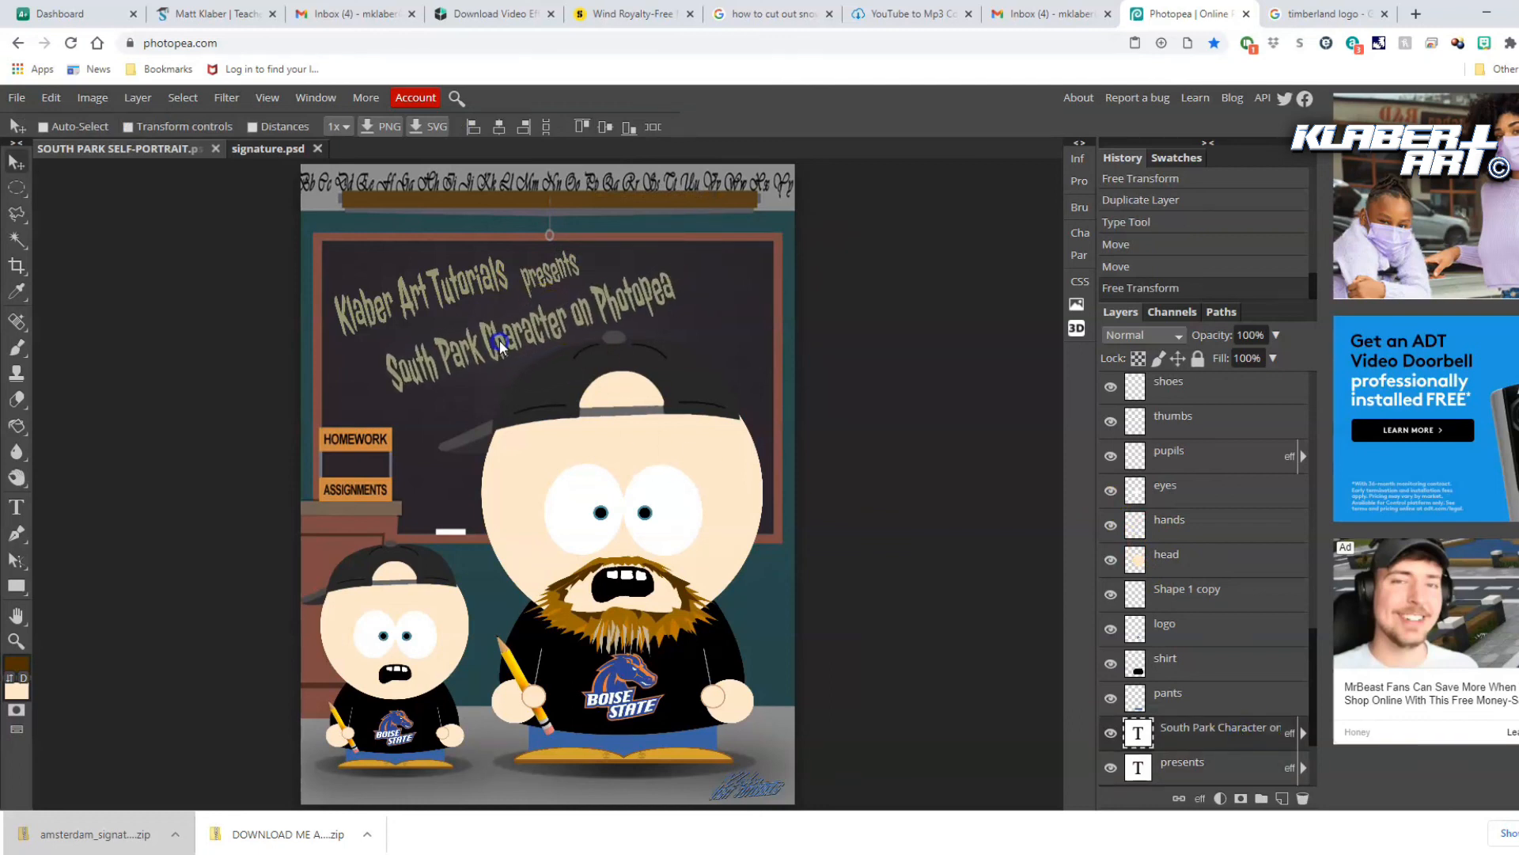
left_click(17, 506)
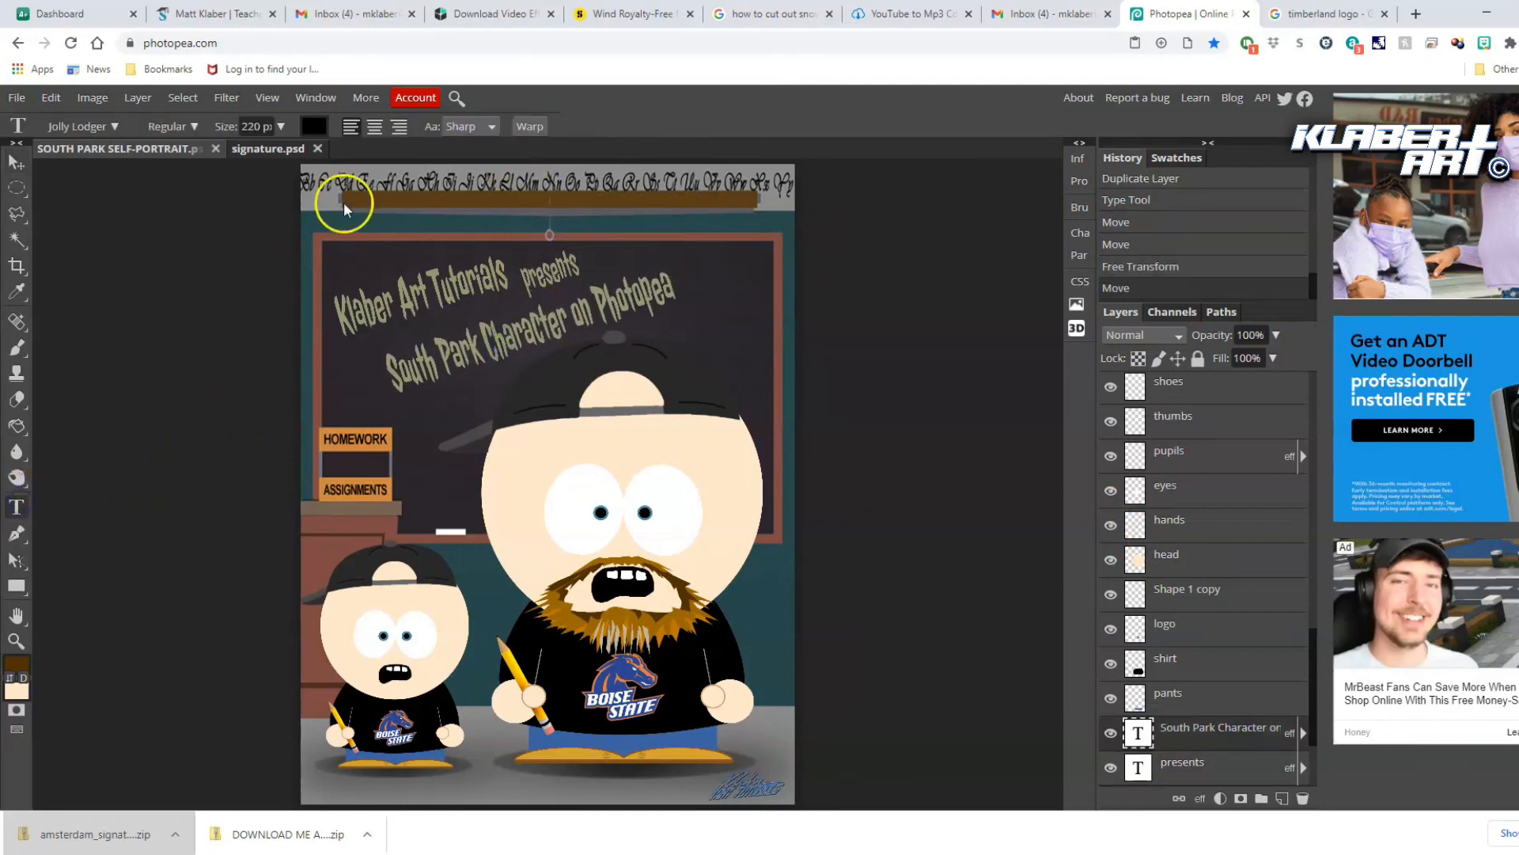
left_click(532, 127)
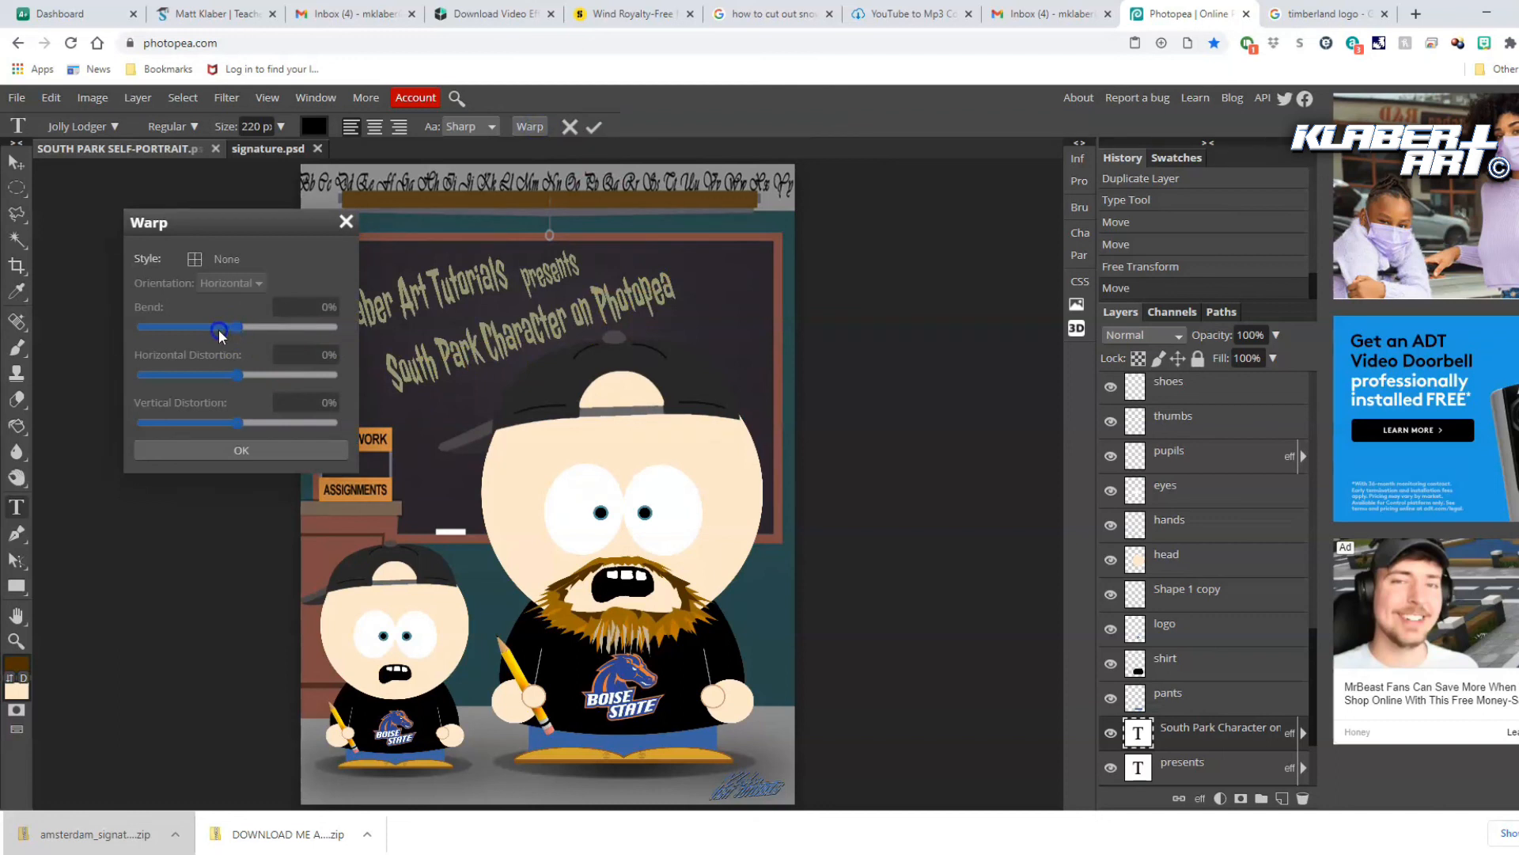
left_click(1243, 740)
right_click(1242, 742)
left_click(1282, 530)
left_click(467, 233)
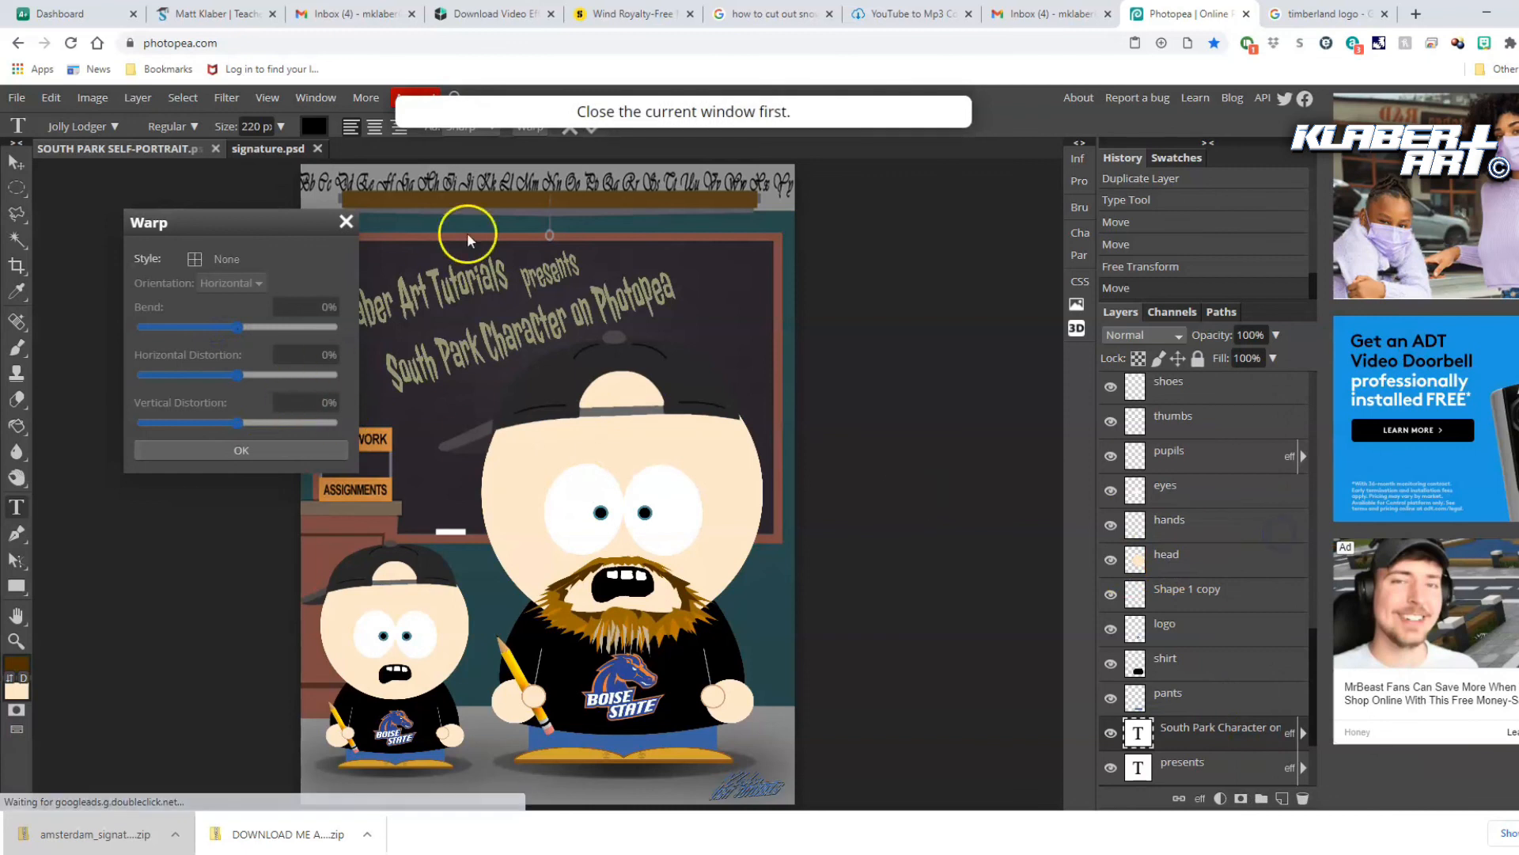
left_click(346, 222)
Rasterize the South Park Character on Photopea text layer
left_click(1233, 740)
right_click(1233, 739)
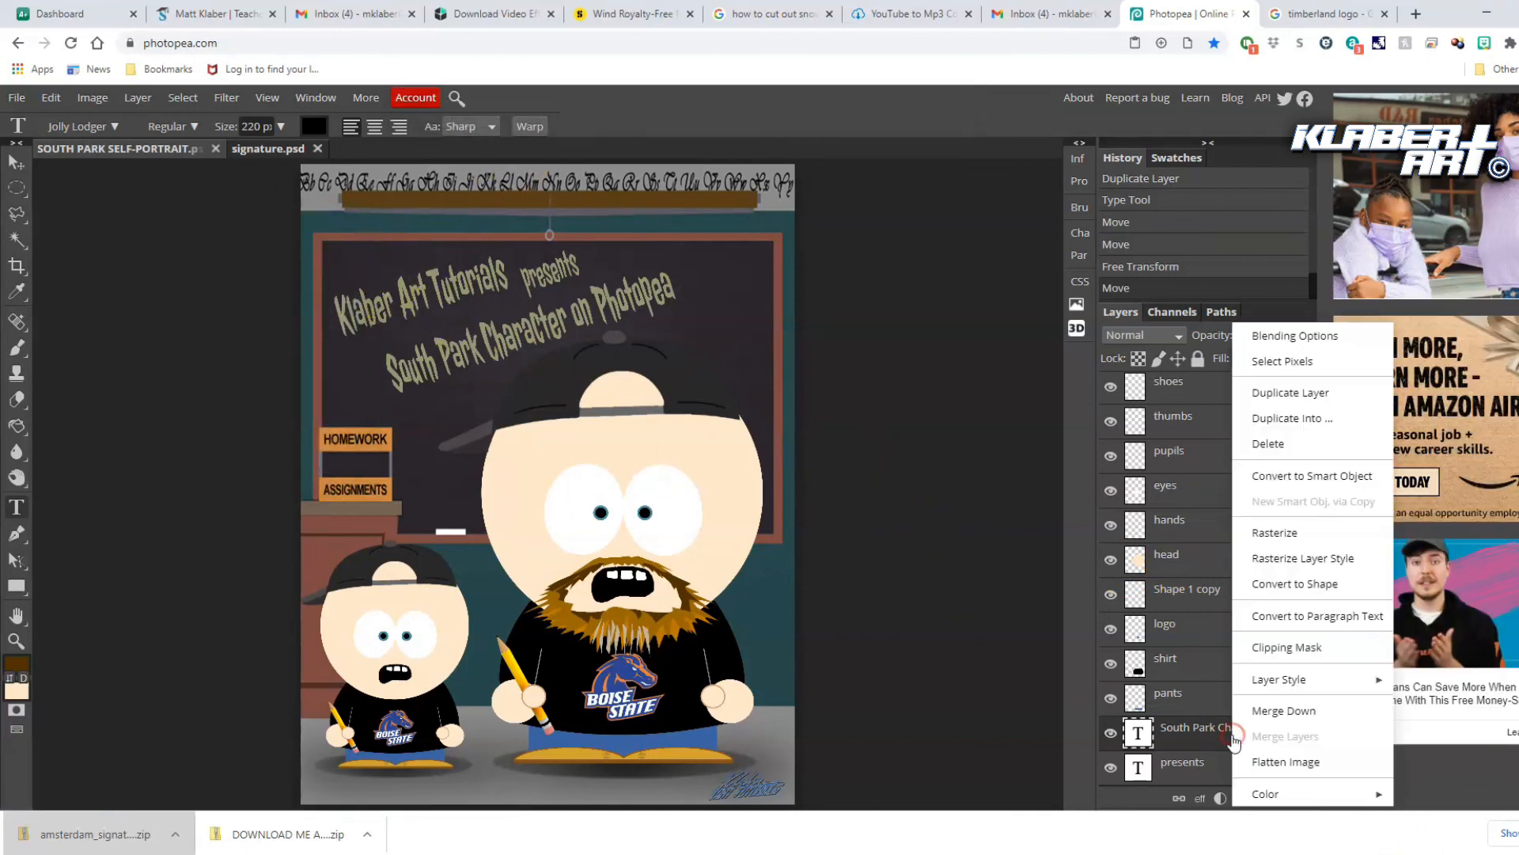
left_click(1267, 539)
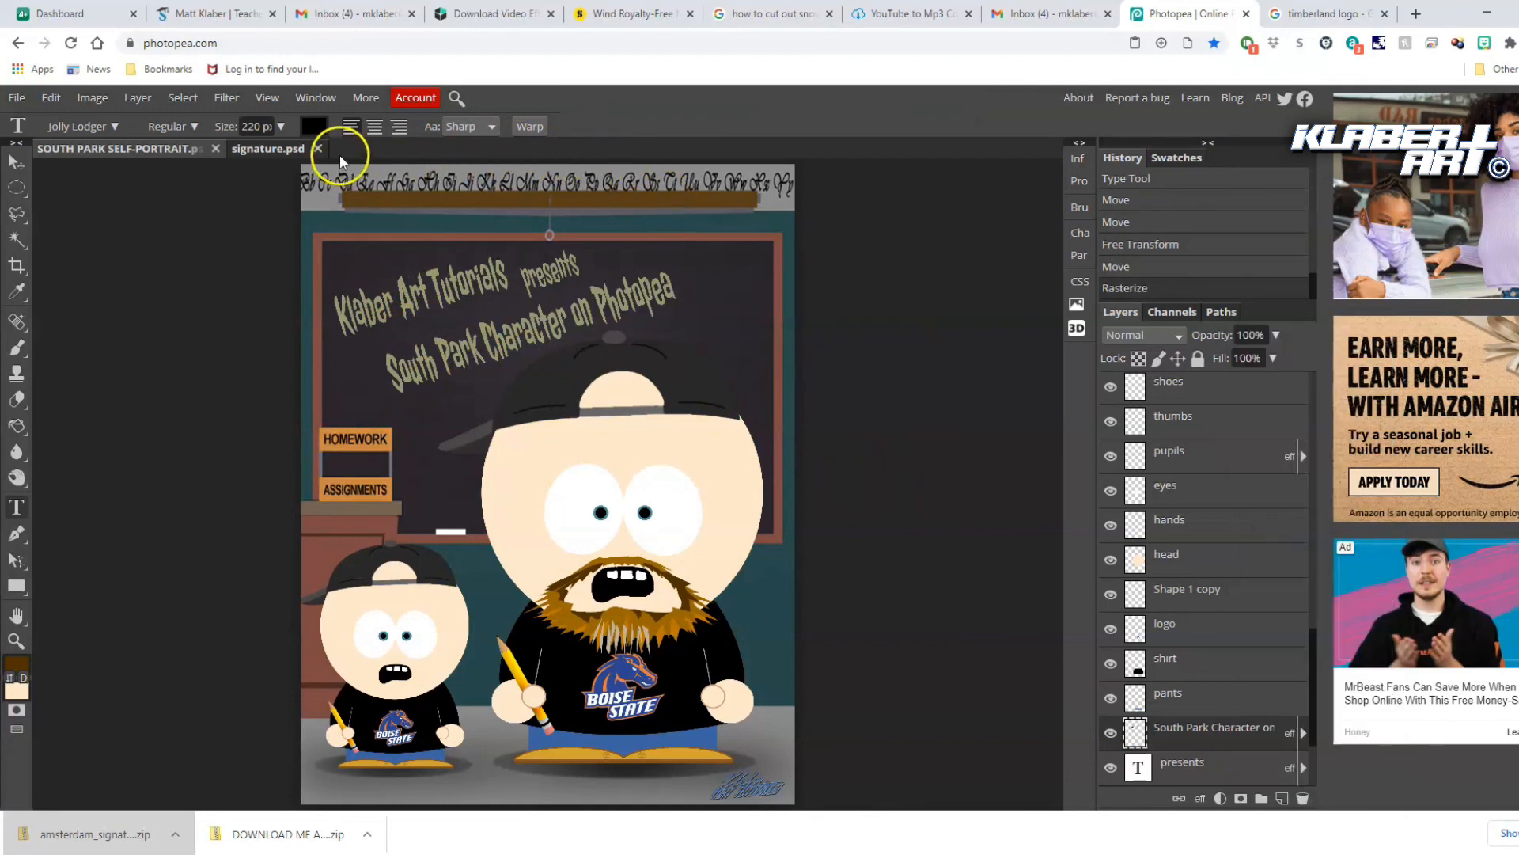
left_click(529, 128)
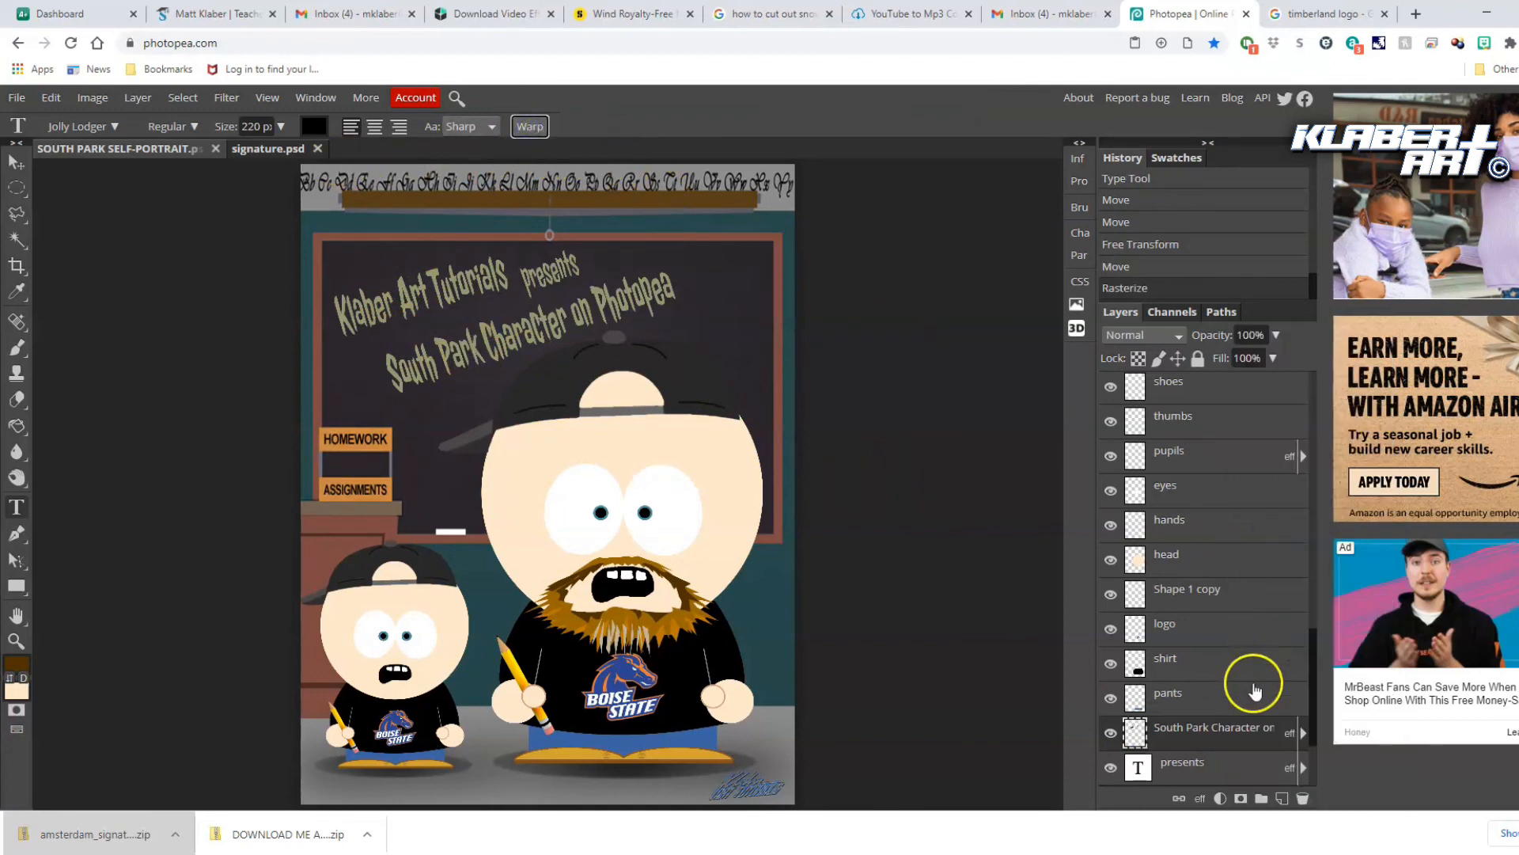
Warp the South Park line with Free Transform, stretching its upper-right and lower-left ends outward, and apply the transformation
left_click(51, 97)
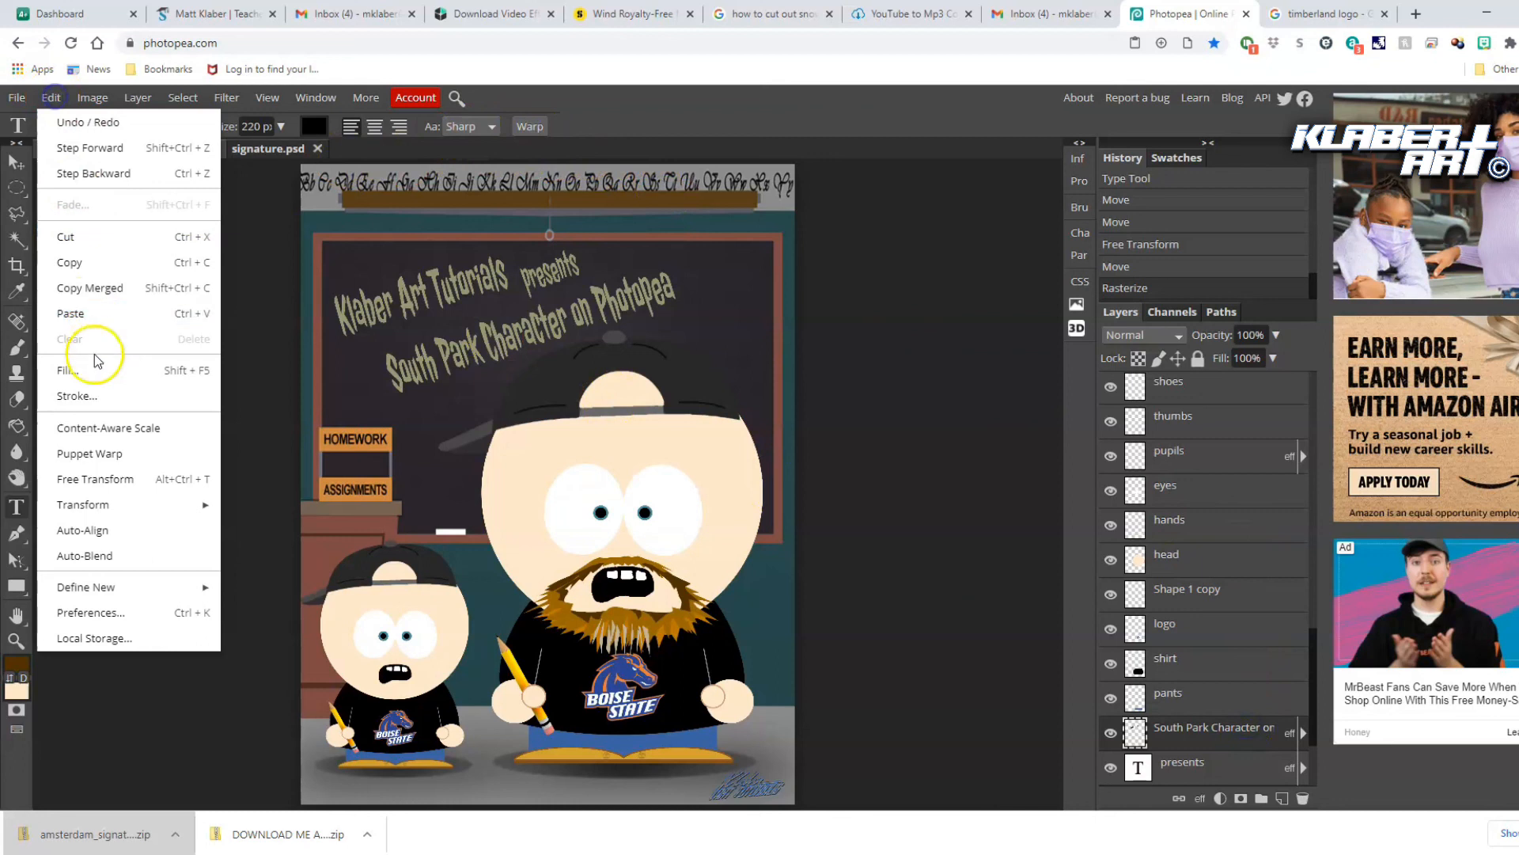
left_click(111, 479)
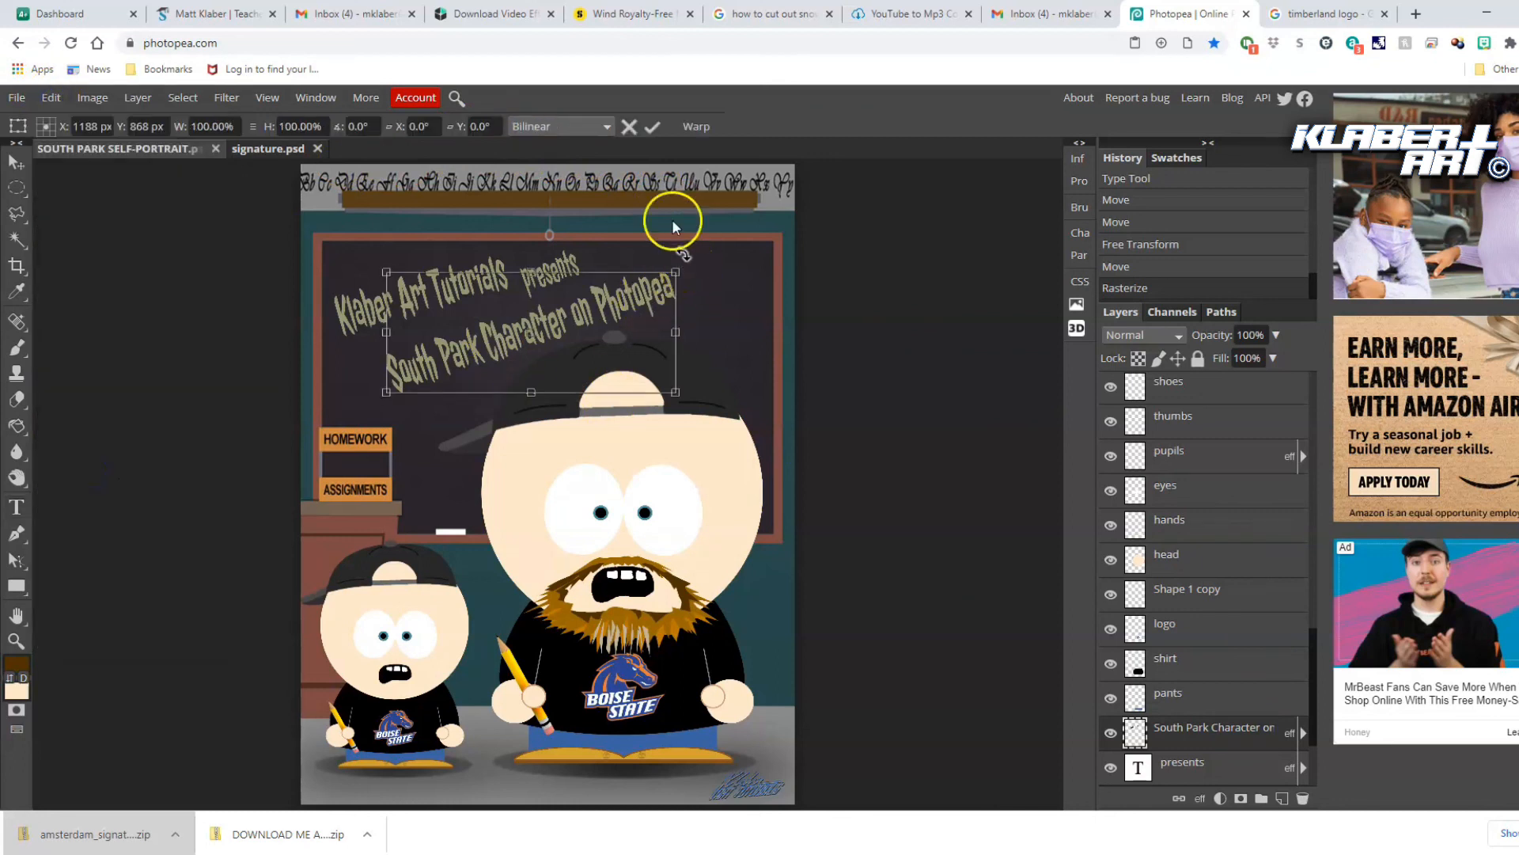
left_click(697, 127)
left_click_drag(695, 273, 696, 270)
left_click_drag(556, 322, 366, 348)
left_click_drag(379, 400, 368, 415)
left_click_drag(675, 313, 706, 324)
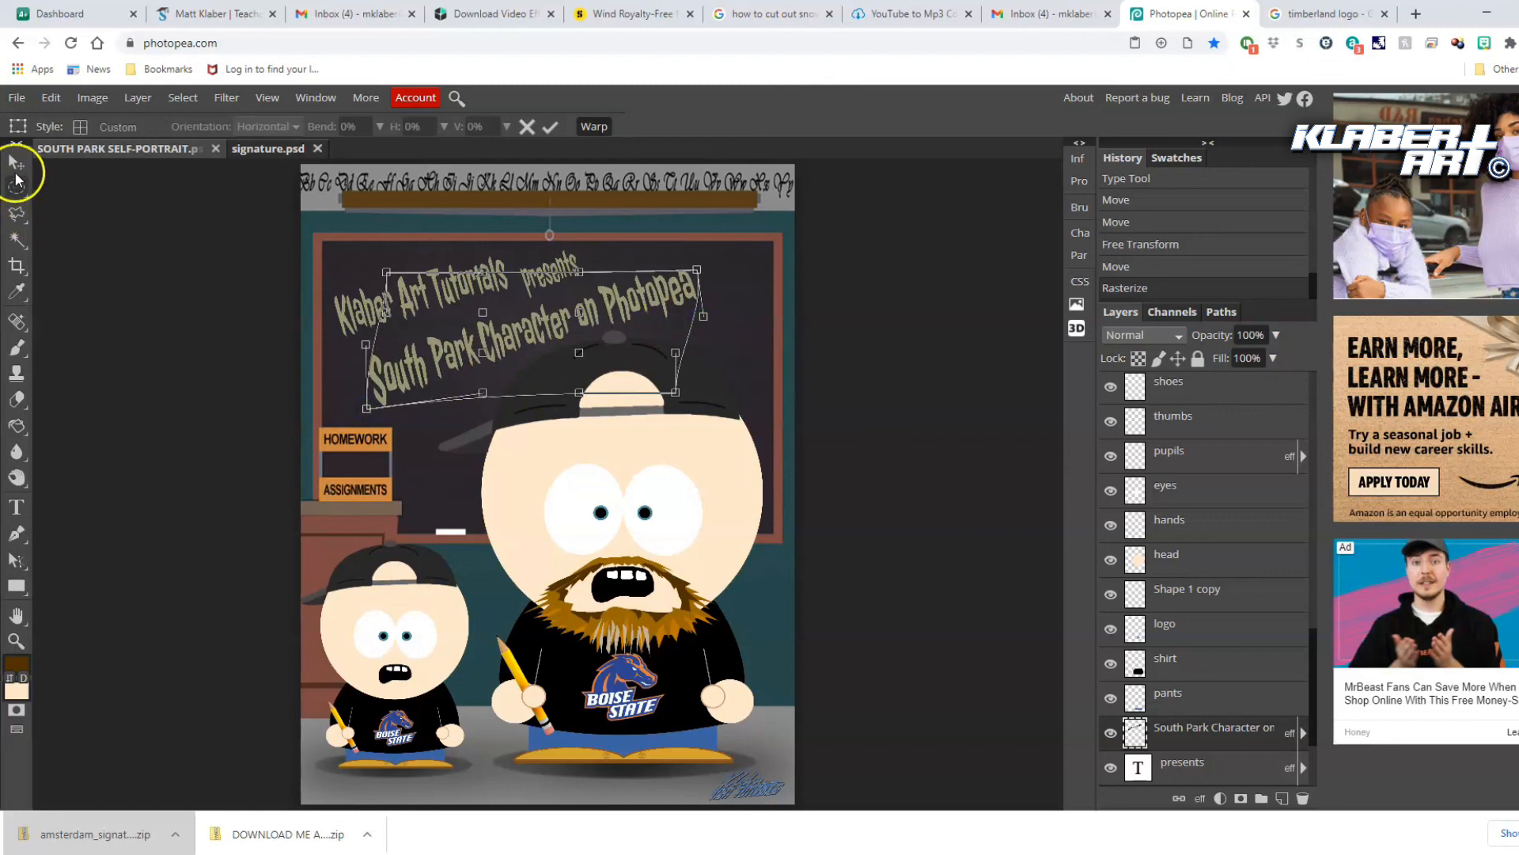
key("Return")
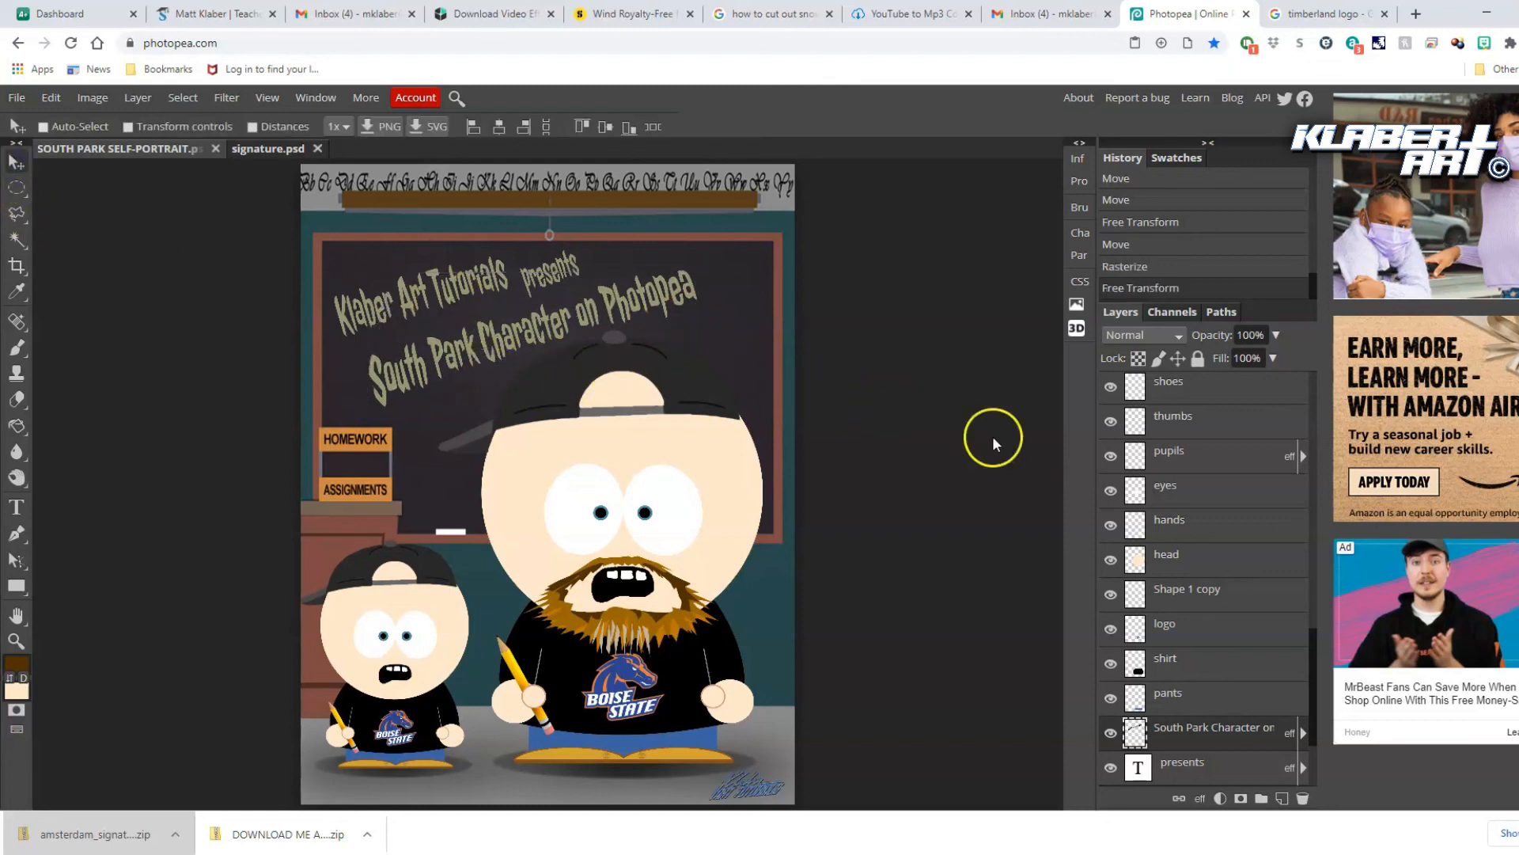
Change the South Park layer's Color Overlay to bright yellow at full opacity
double_click(1249, 732)
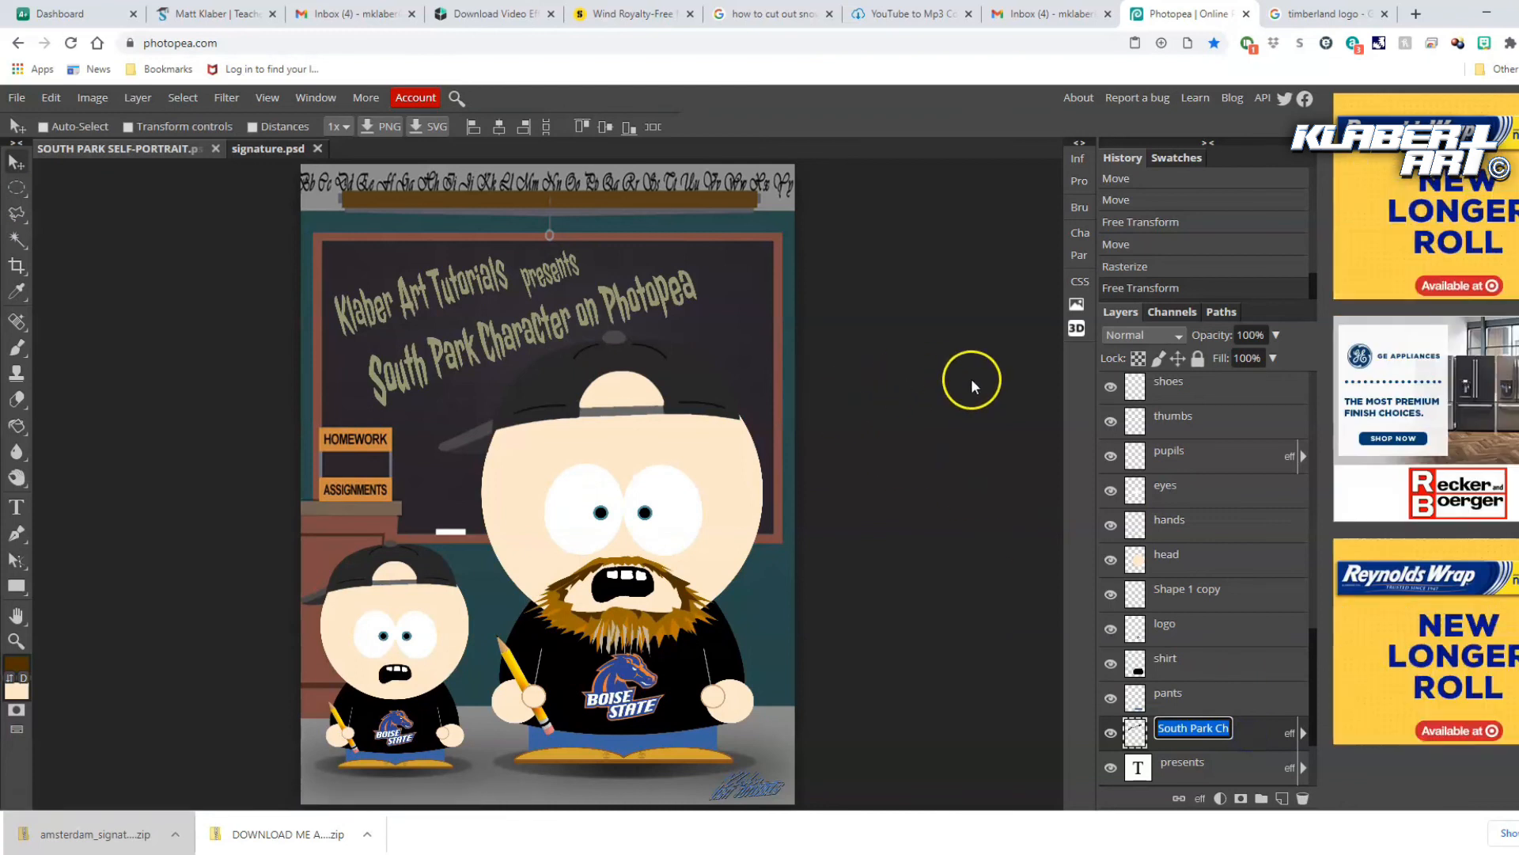
left_click(1237, 741)
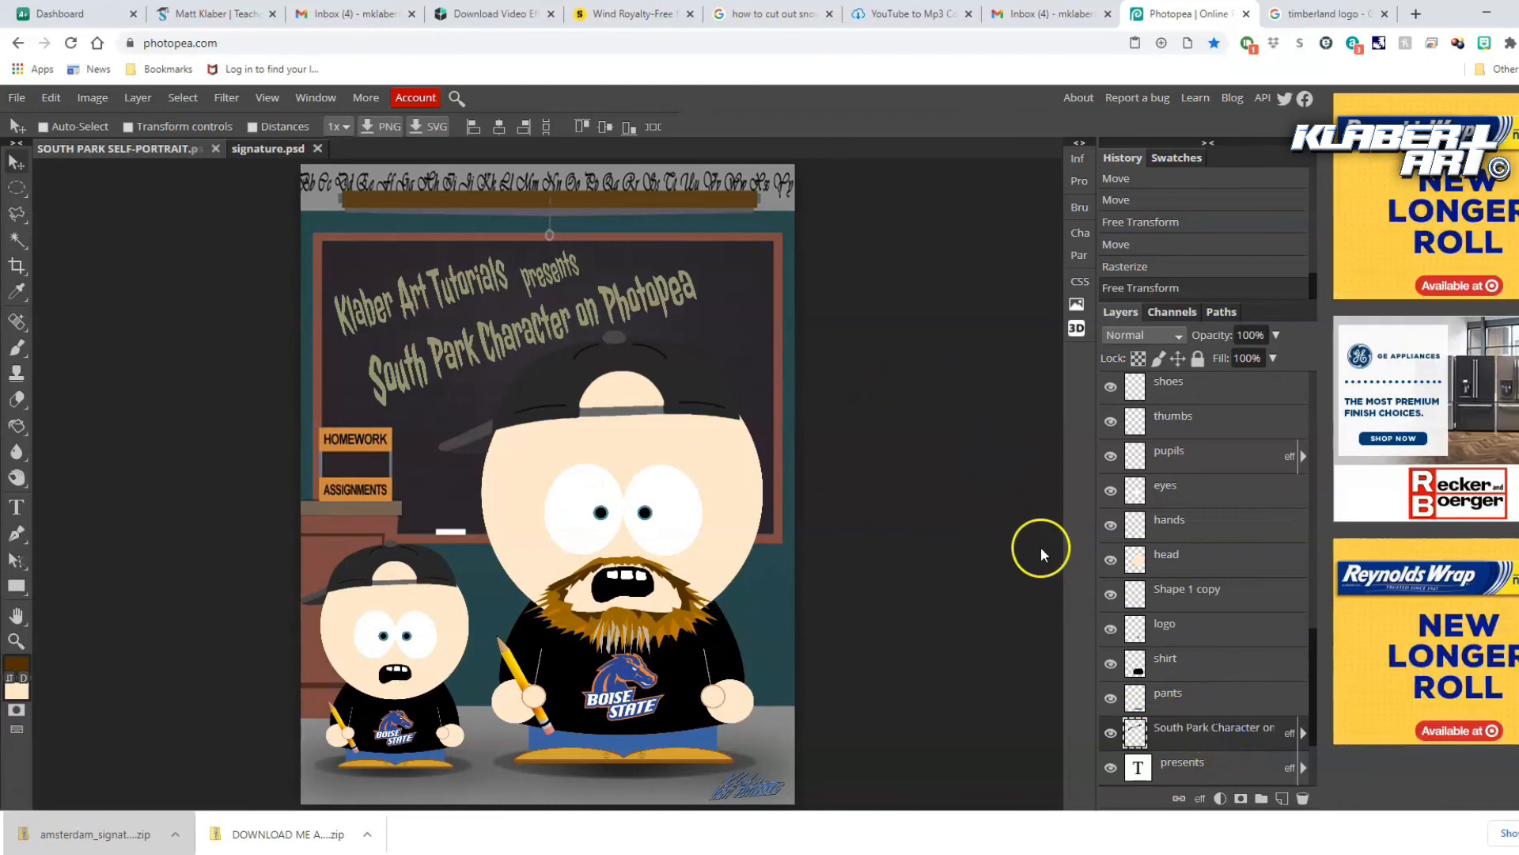
double_click(1266, 738)
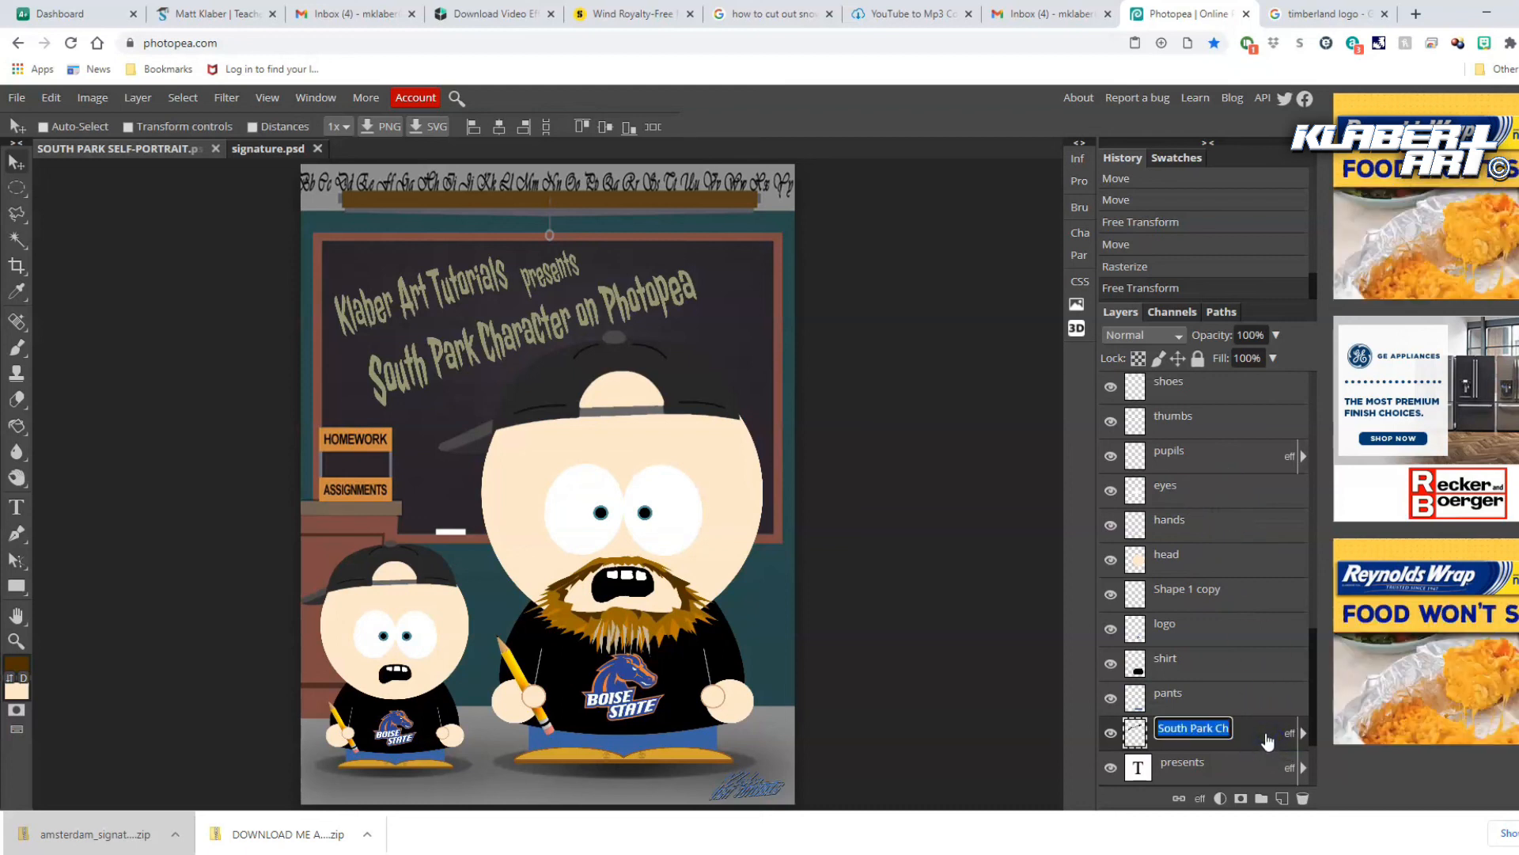
left_click(1266, 738)
right_click(1265, 735)
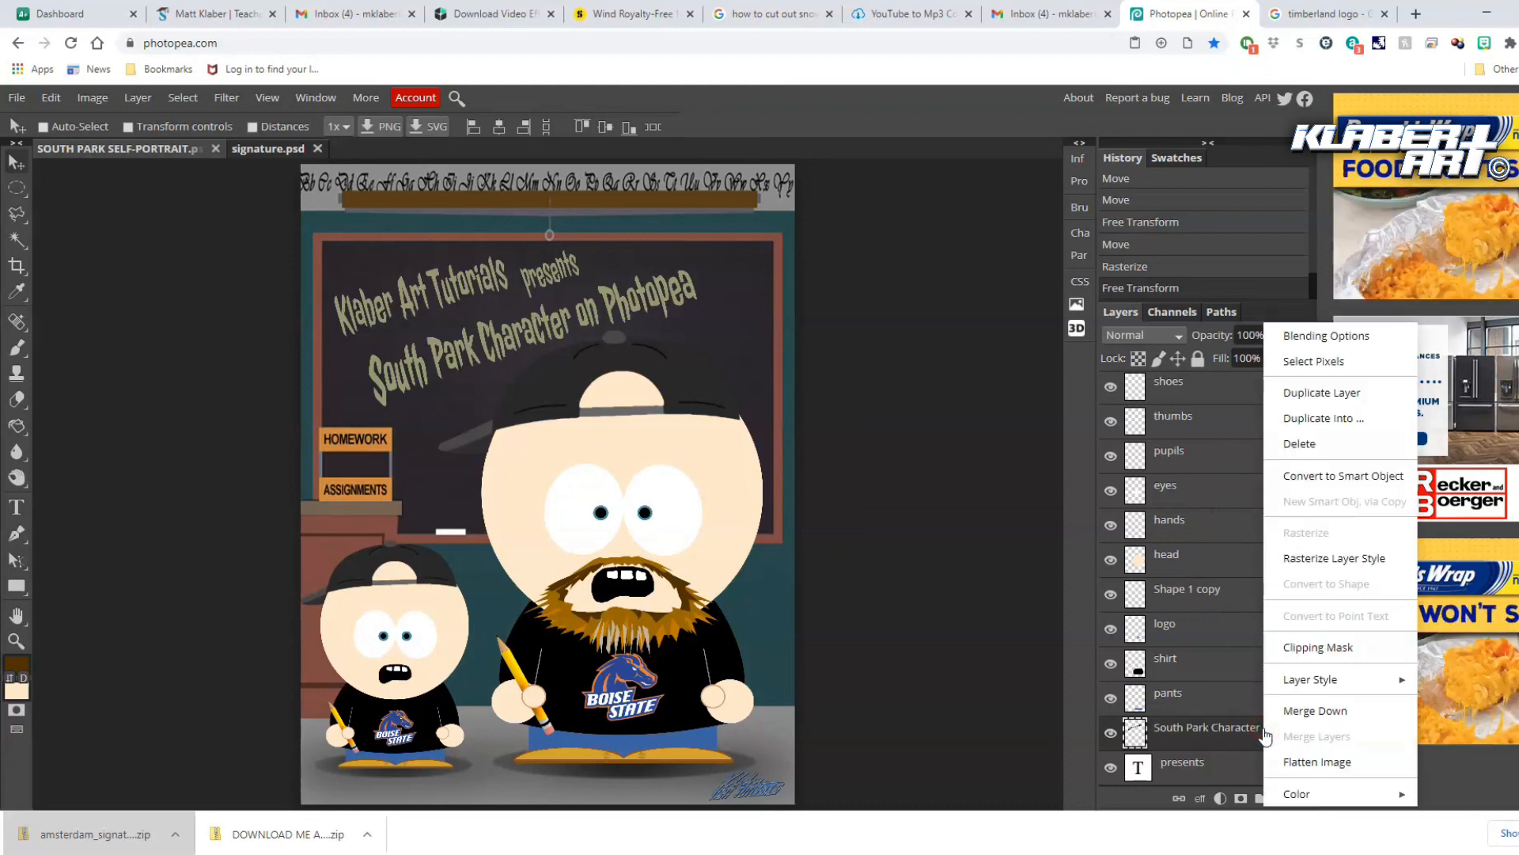
left_click(1310, 336)
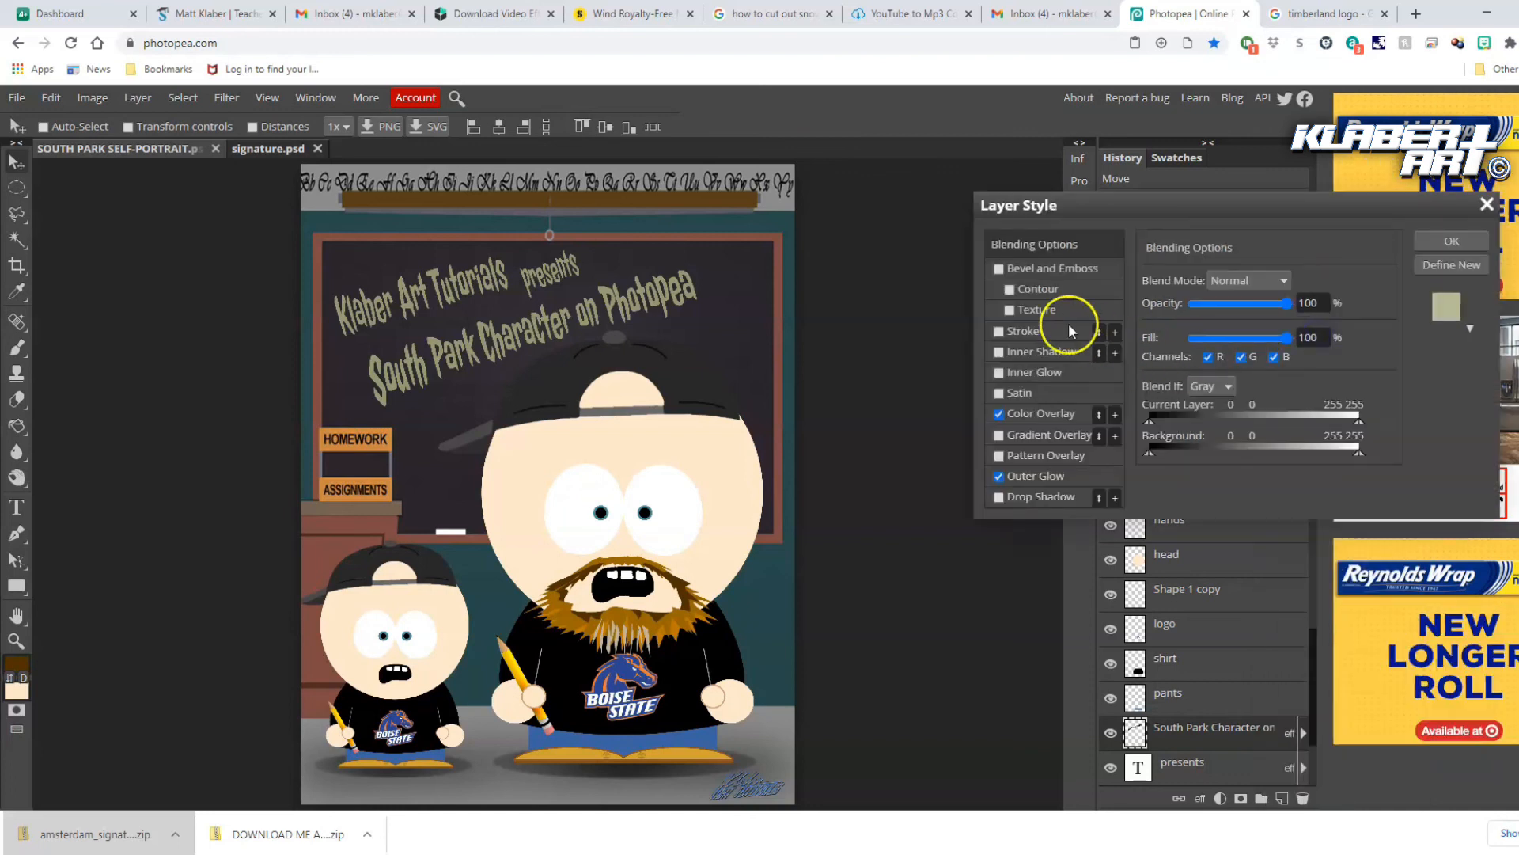
left_click(1043, 413)
left_click(1356, 304)
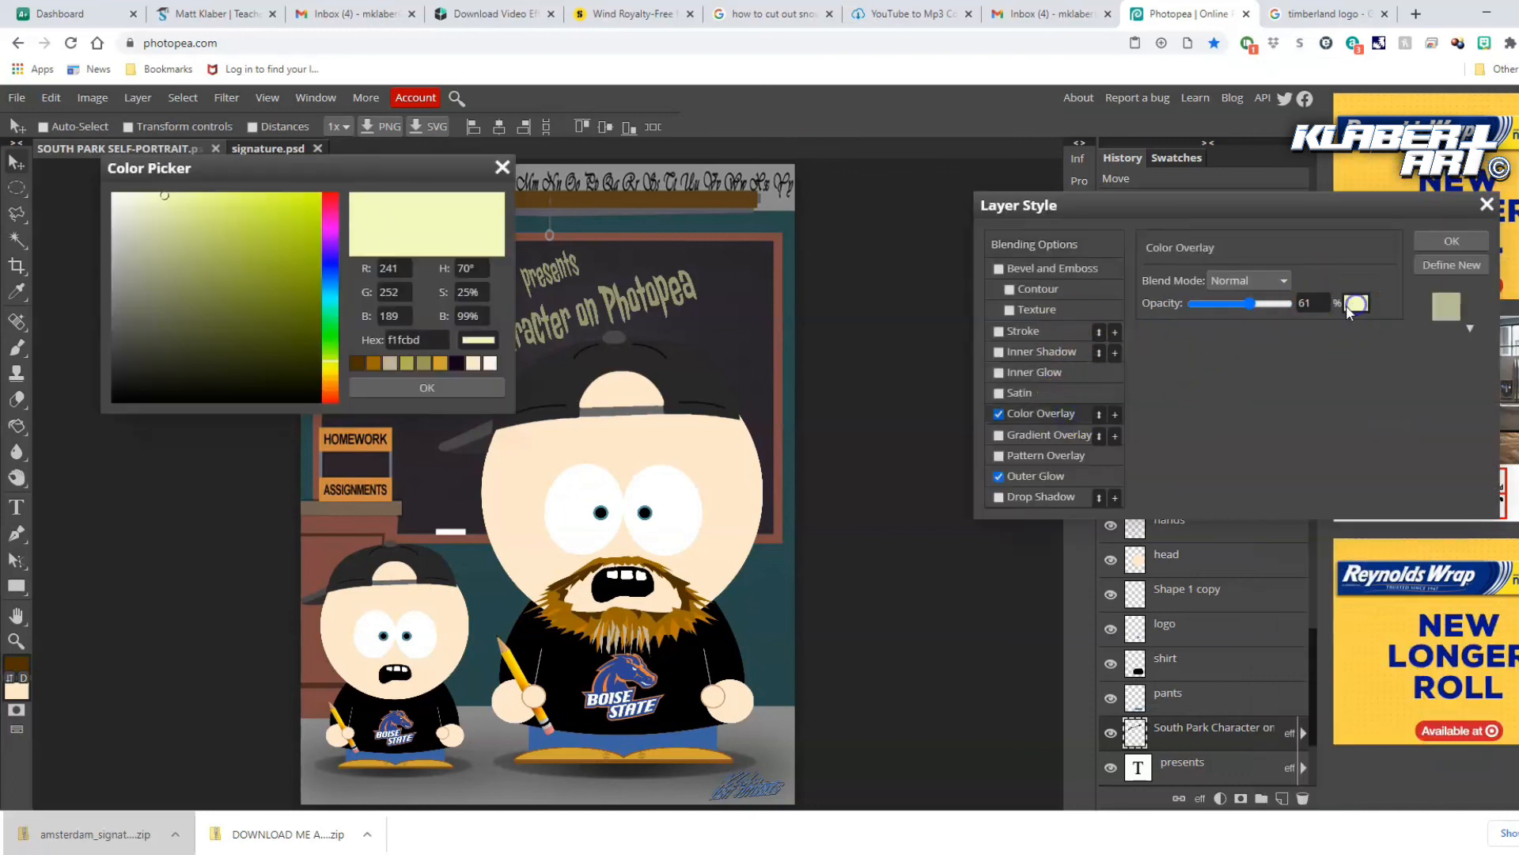
left_click(334, 372)
left_click_drag(297, 237, 323, 191)
left_click(330, 365)
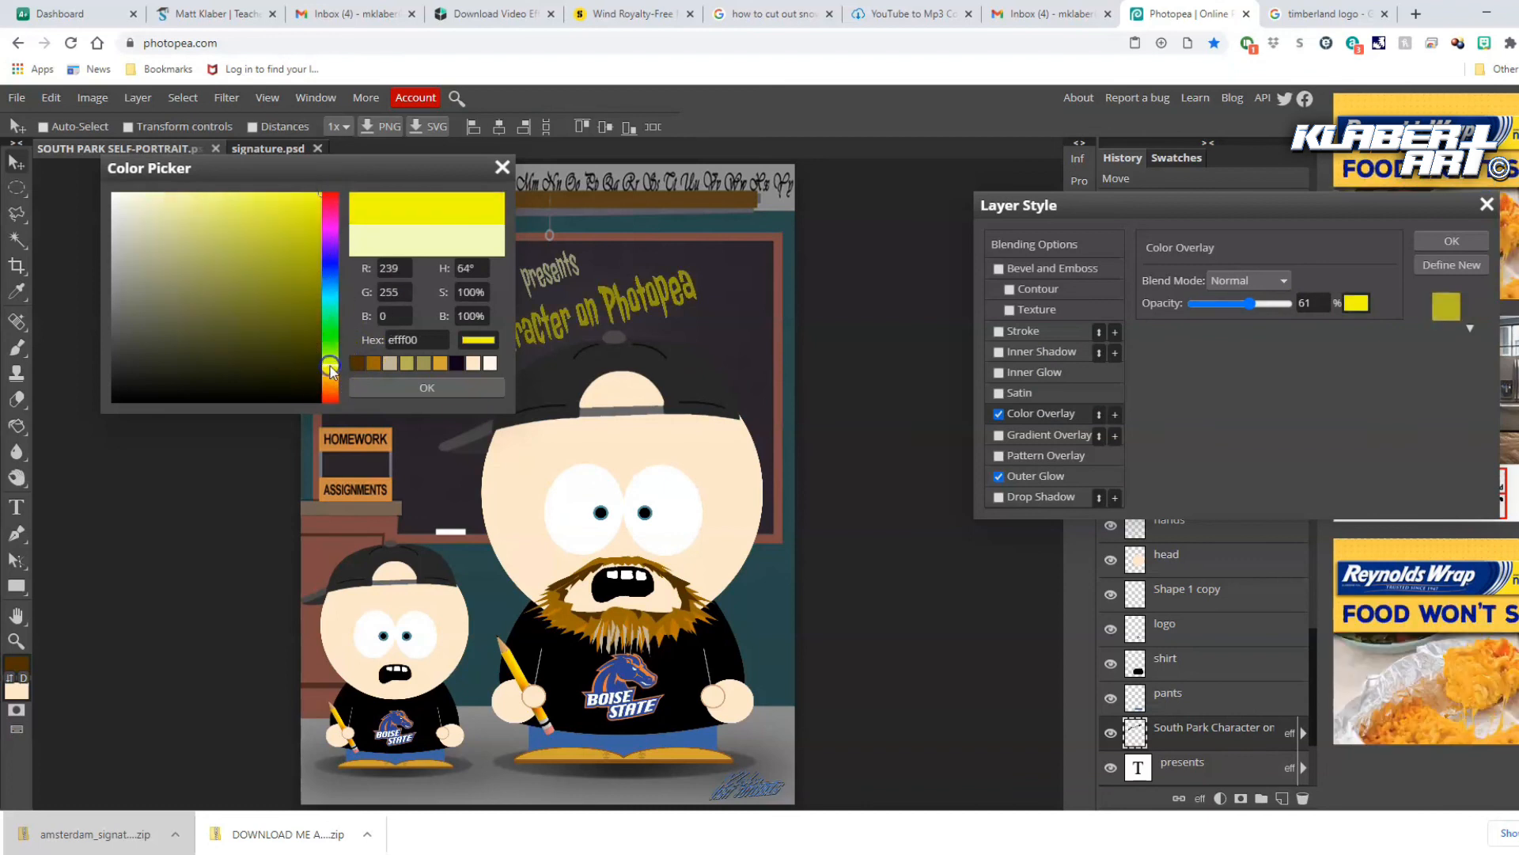
left_click(418, 388)
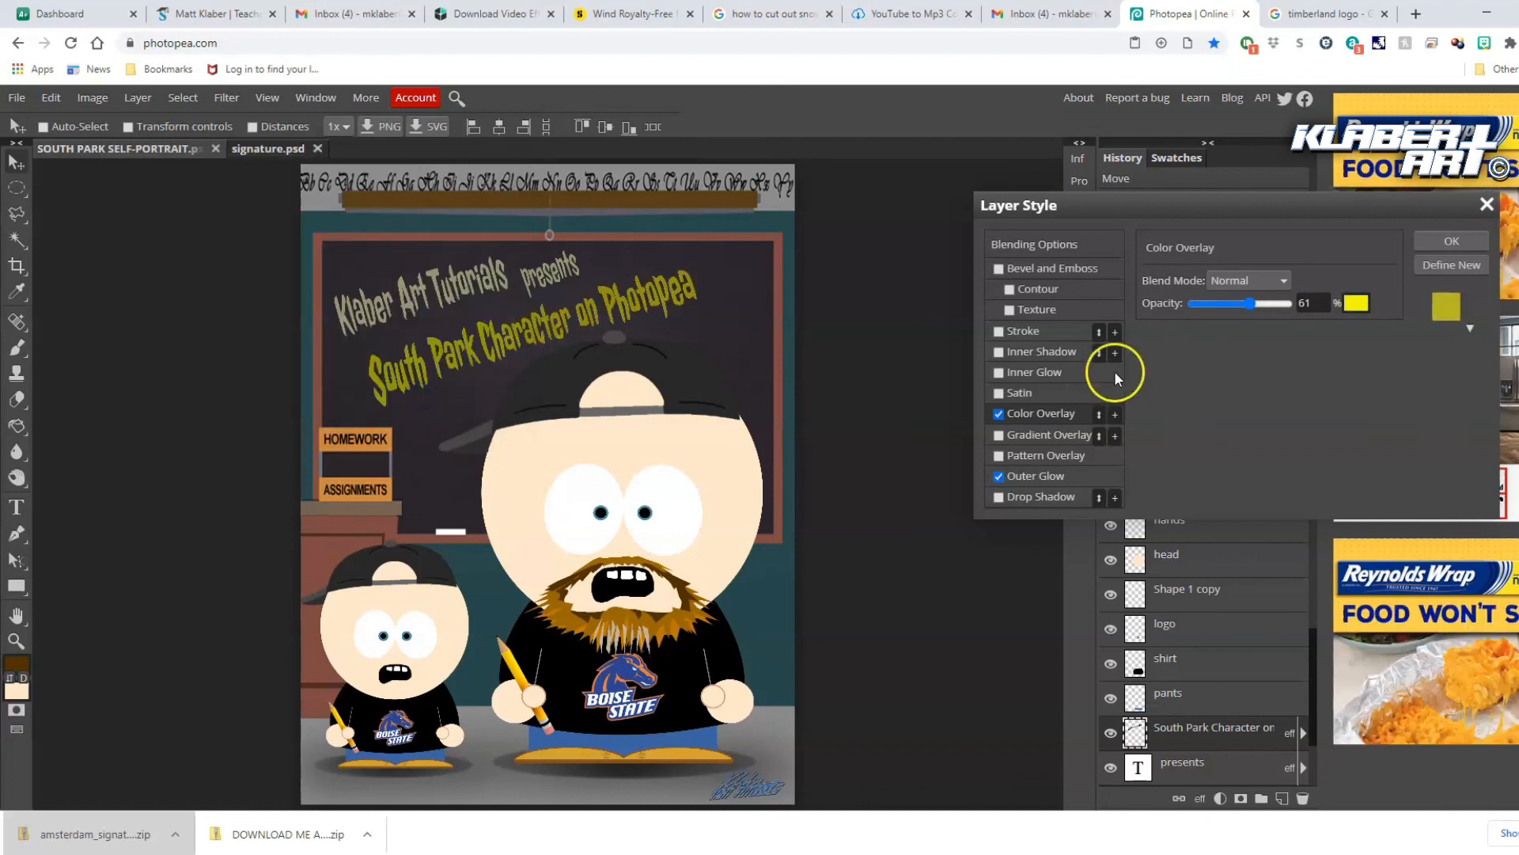
left_click_drag(1251, 302, 1298, 304)
Add a black 30 px outside Stroke to the South Park line and apply the layer style
left_click(1019, 330)
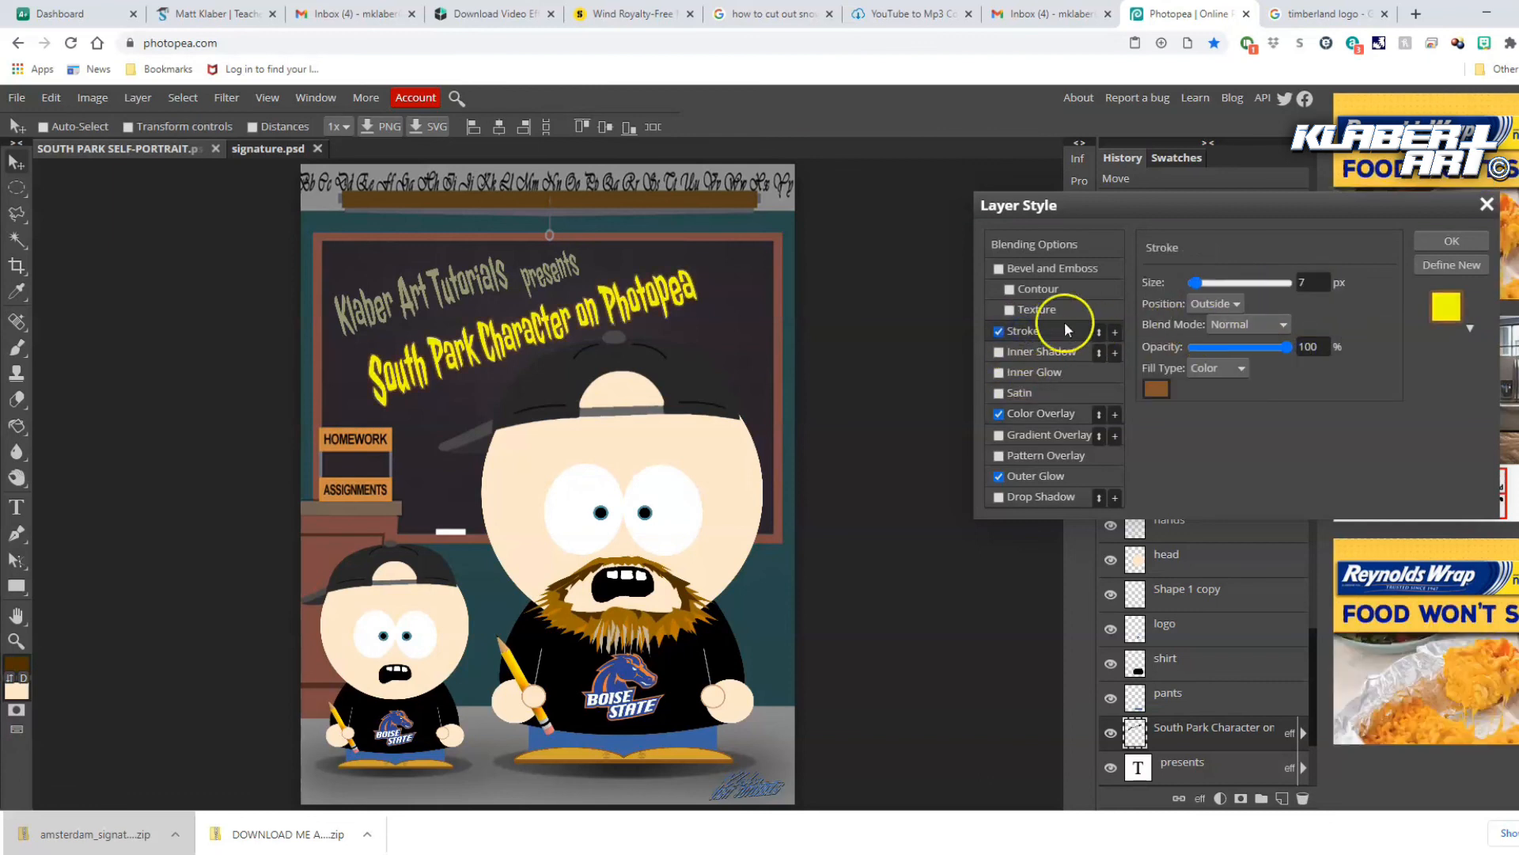
left_click(1157, 390)
left_click_drag(307, 385, 331, 412)
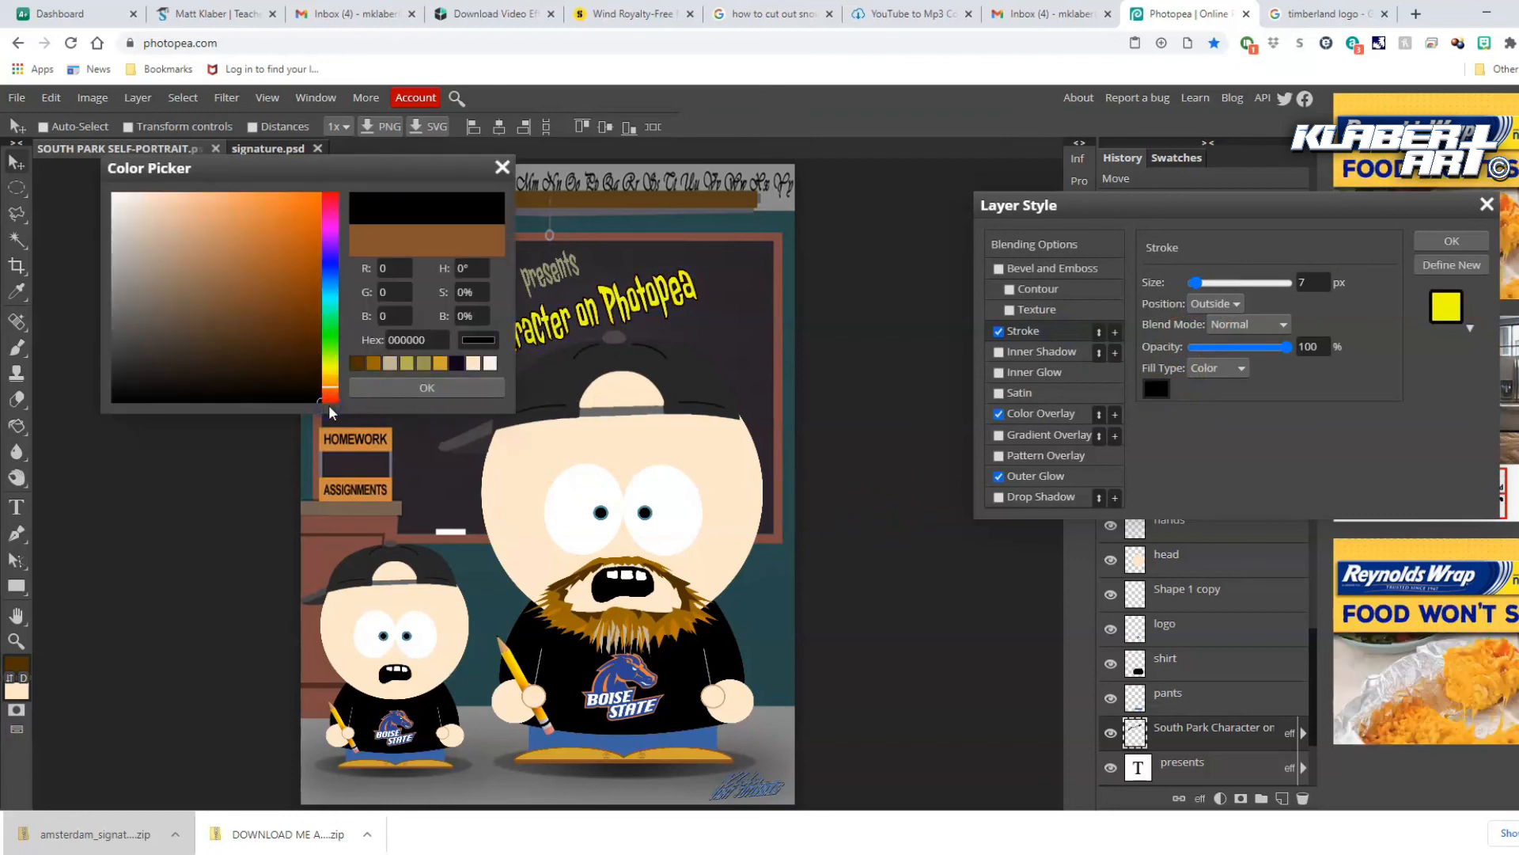
left_click(384, 390)
left_click_drag(1196, 287, 1208, 284)
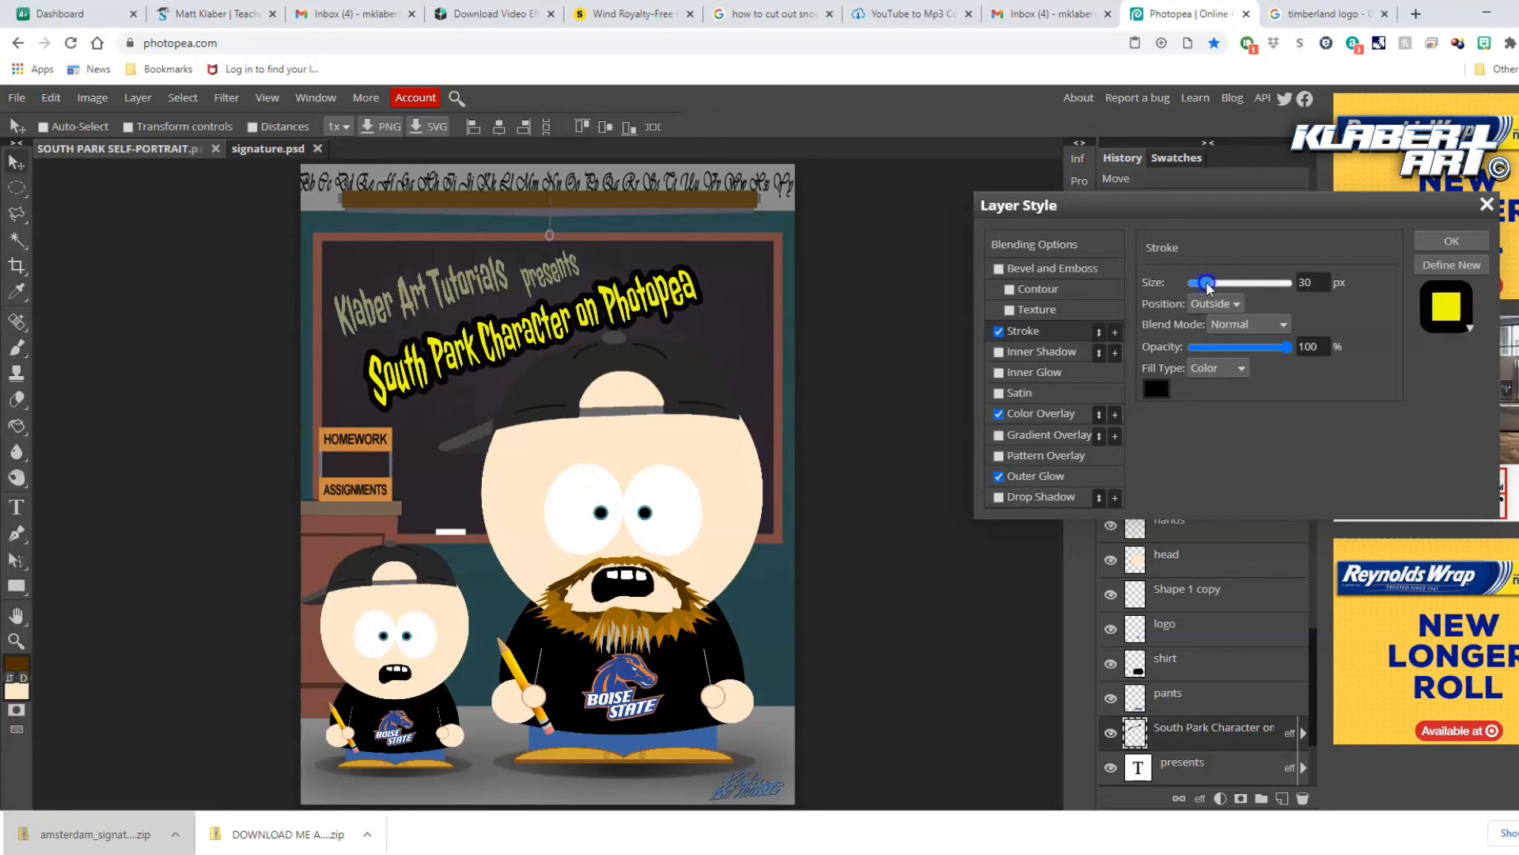
left_click(1450, 242)
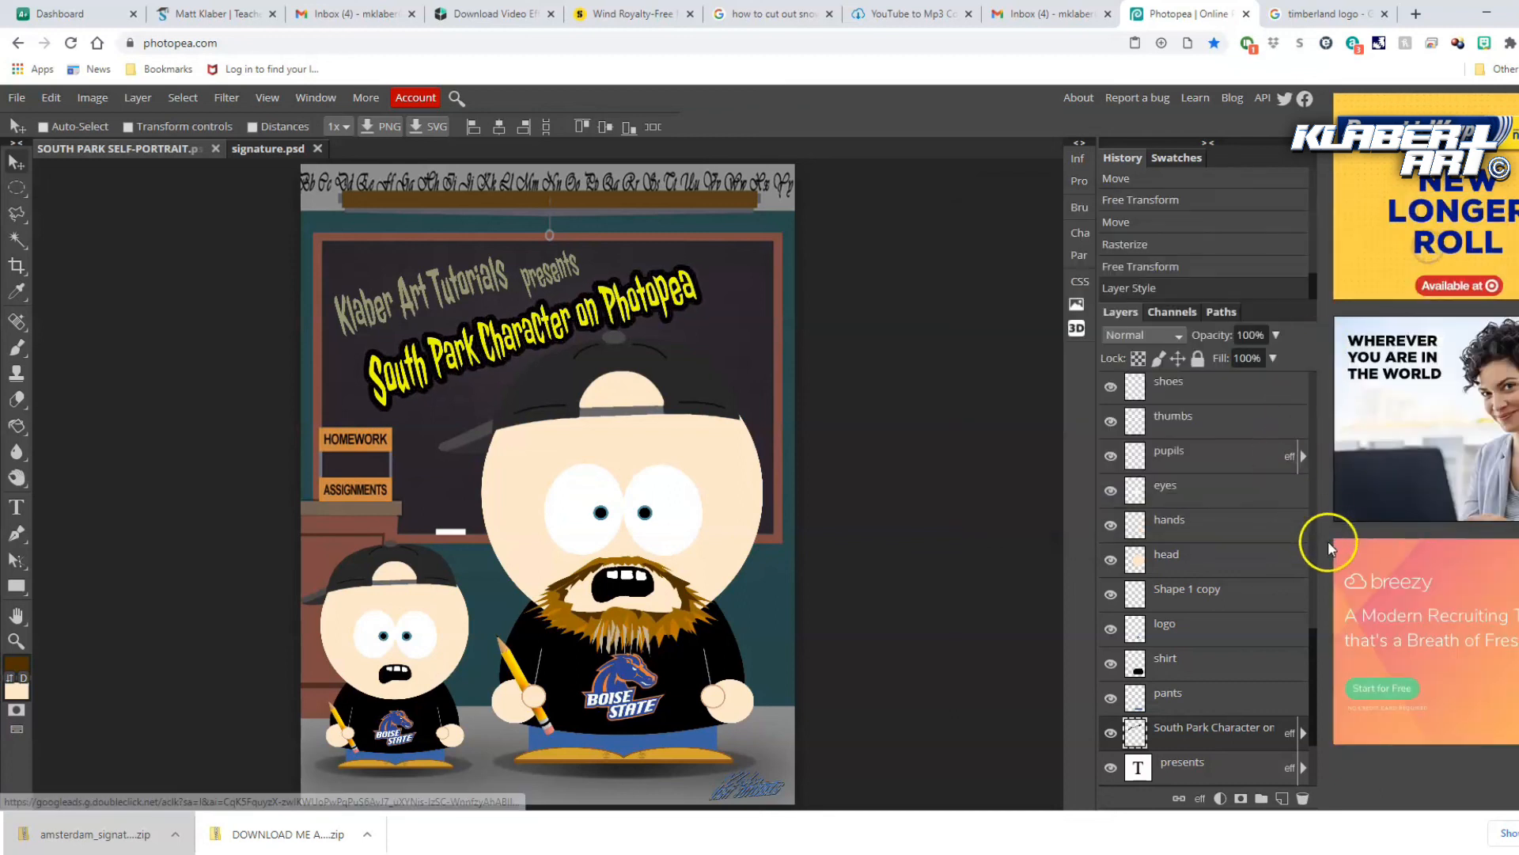
Copy the layer style of the South Park Character on Photopea line and paste it onto the "presents" text layer
right_click(1202, 729)
mouse_move(1240, 694)
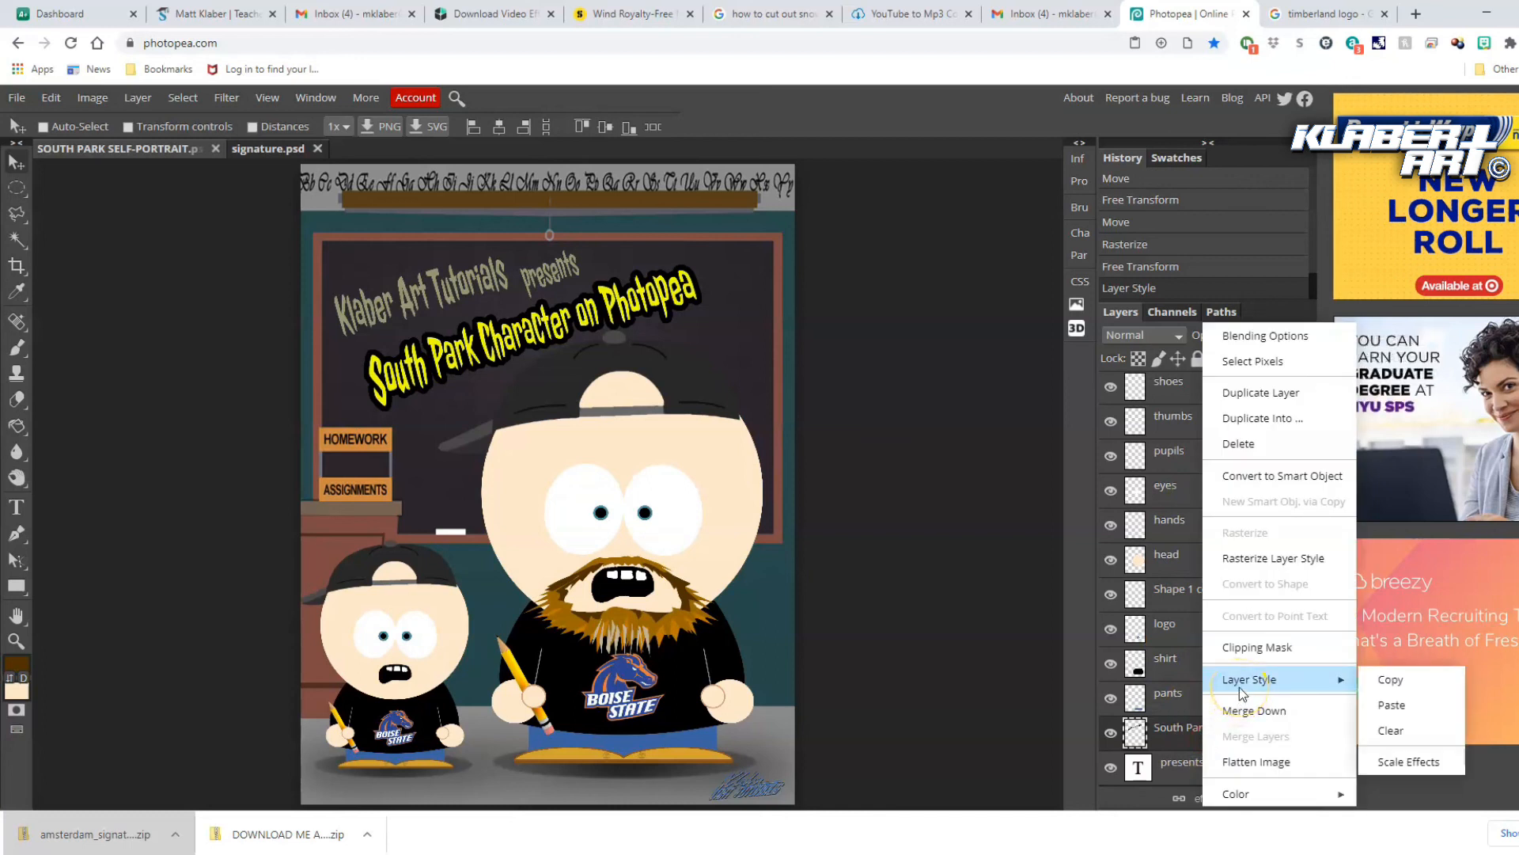
left_click(1398, 680)
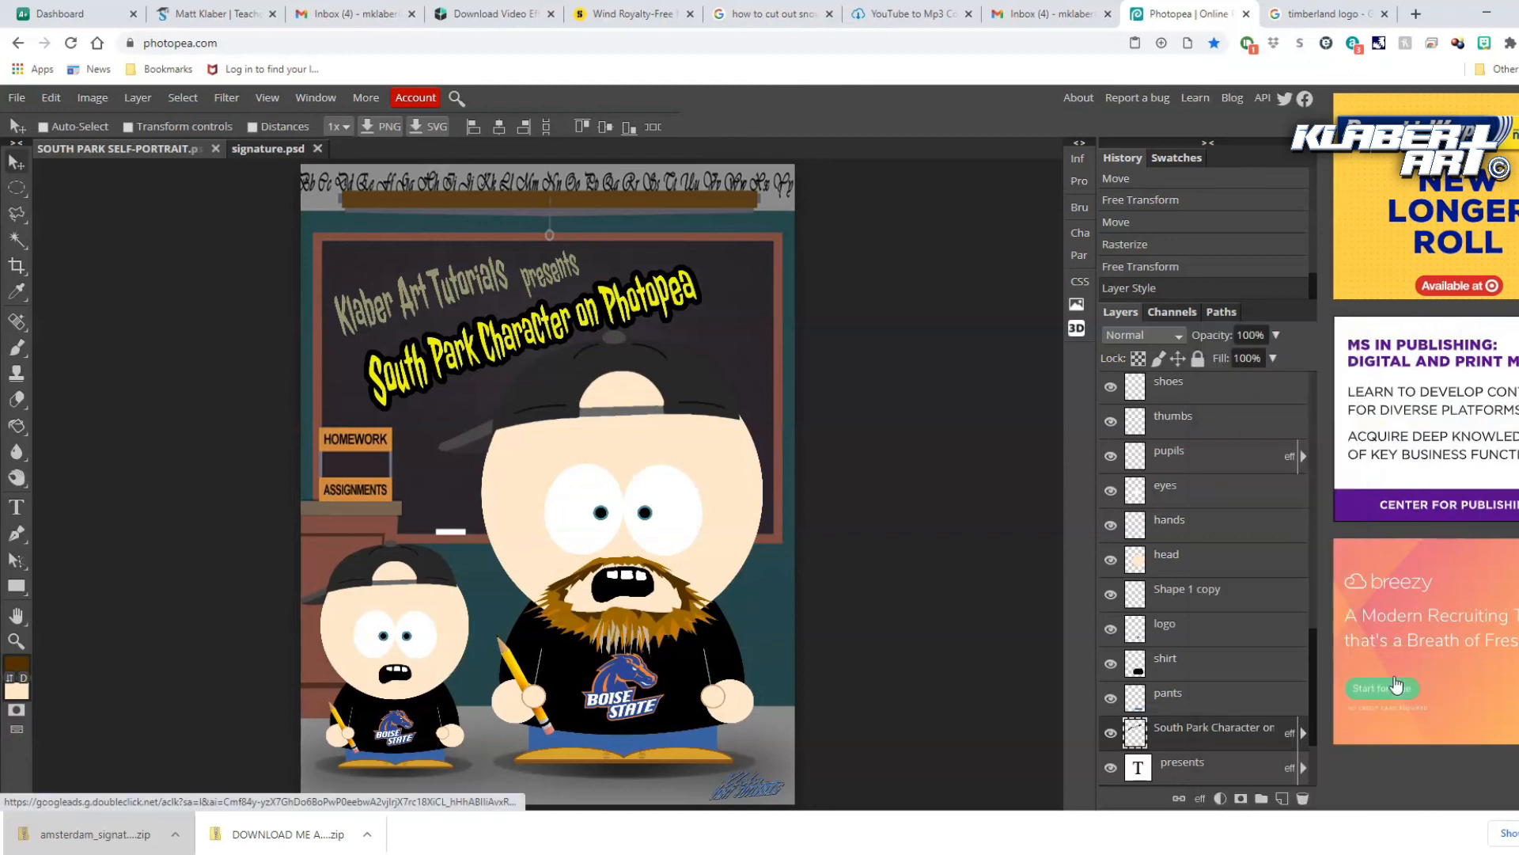
right_click(1234, 768)
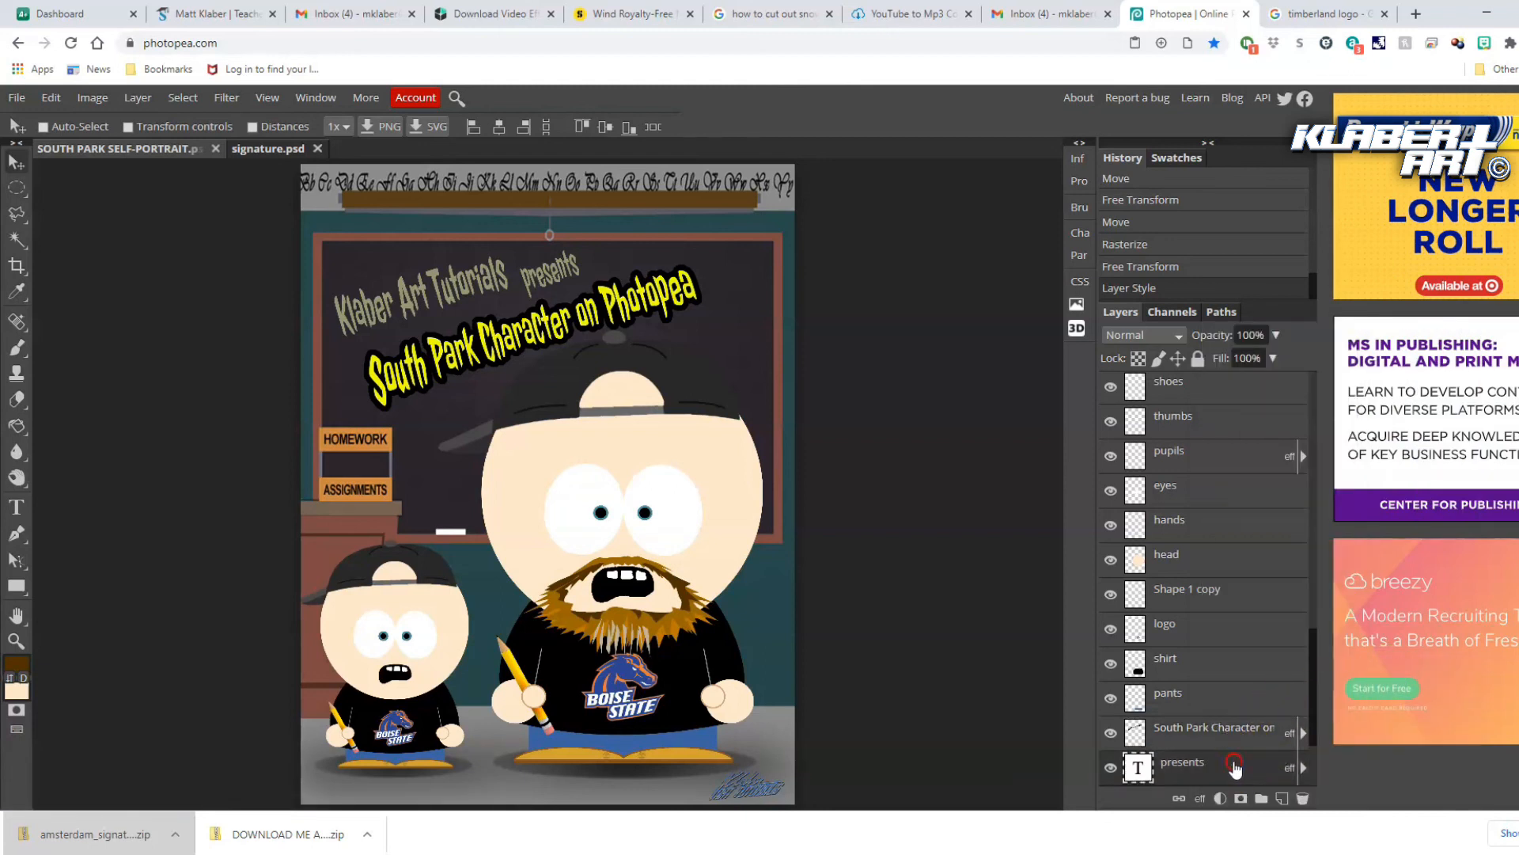
left_click(1284, 566)
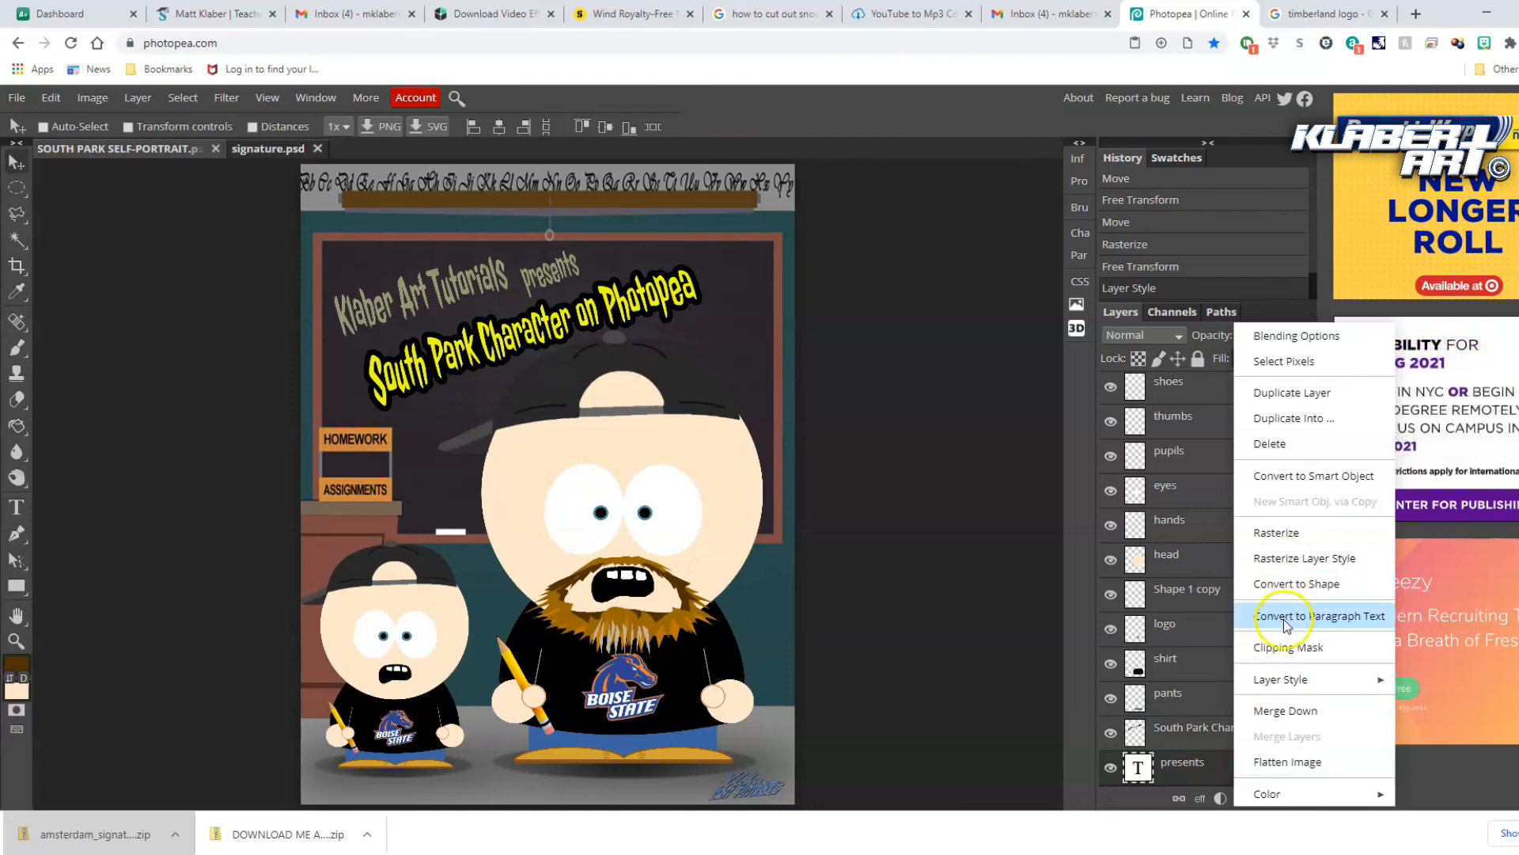
mouse_move(1298, 679)
left_click(1434, 704)
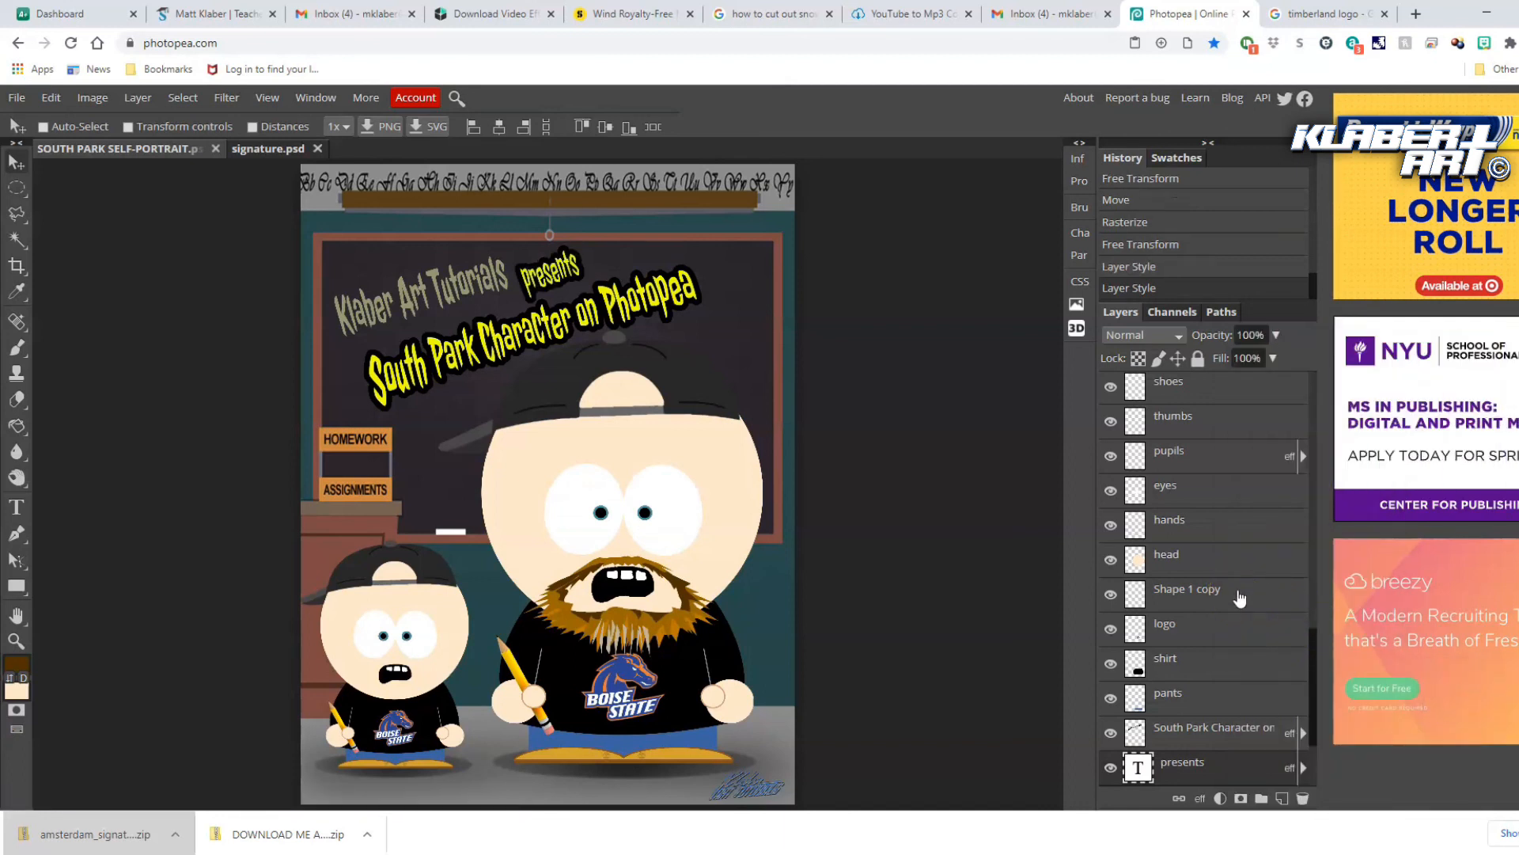
Paste the copied layer style onto the Klaber Art Tutorials text layer
scroll(1247, 623, "down", 3)
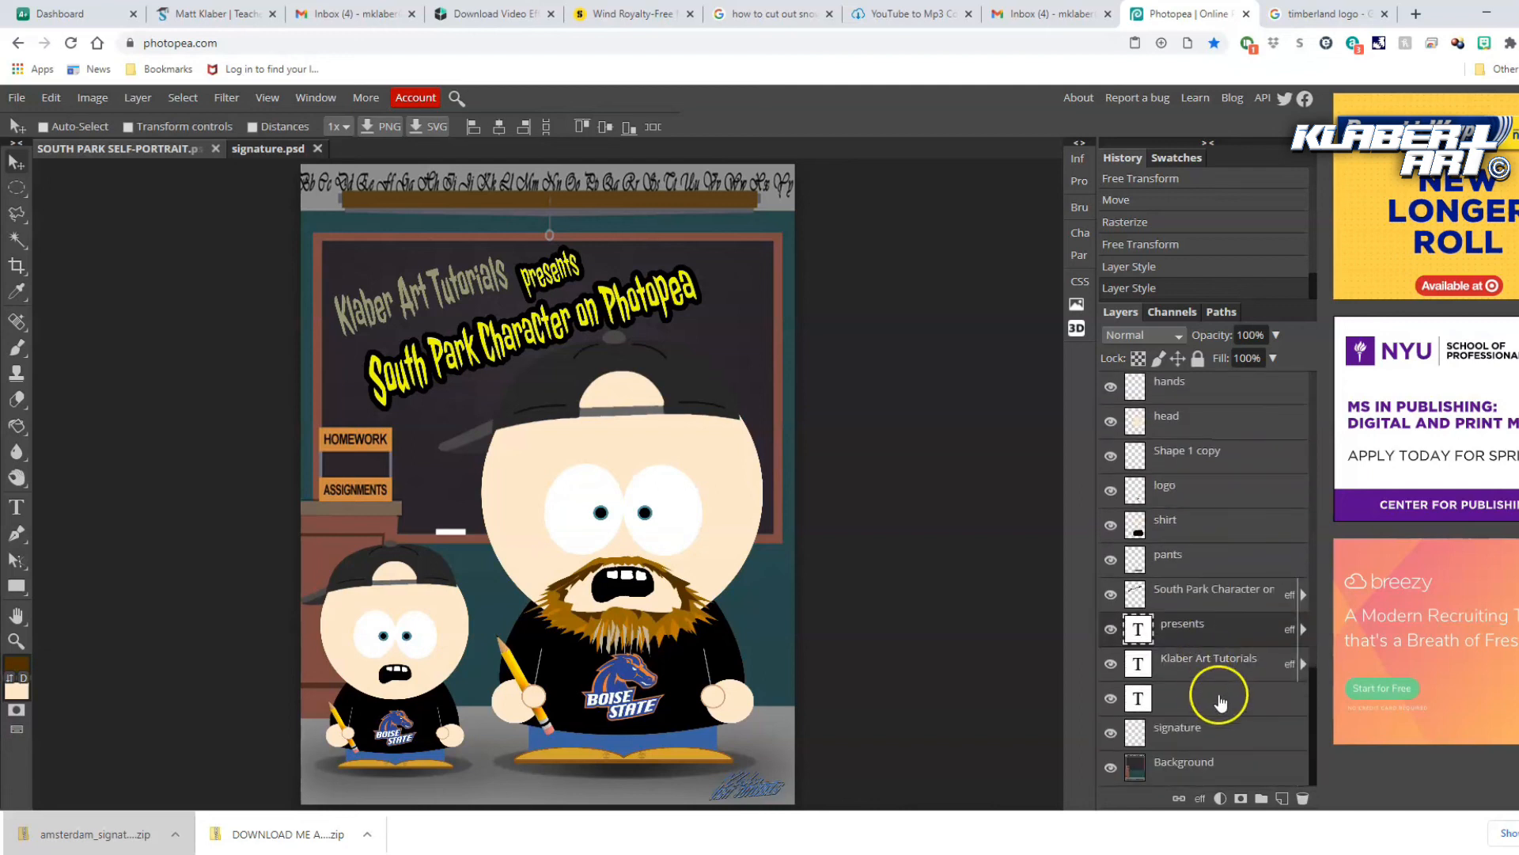
right_click(1213, 658)
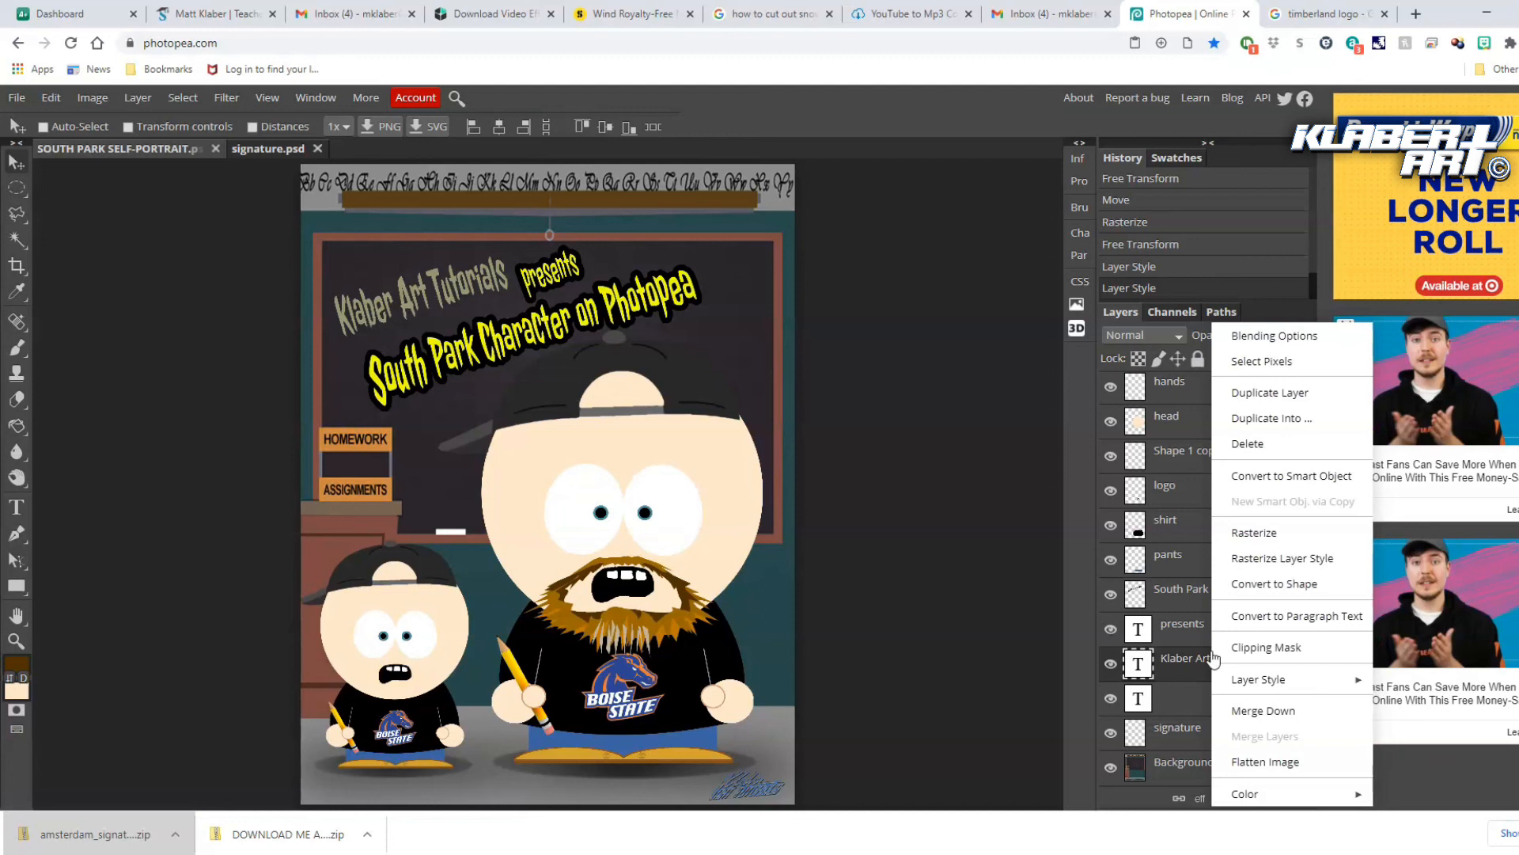
left_click(1252, 657)
mouse_move(1255, 682)
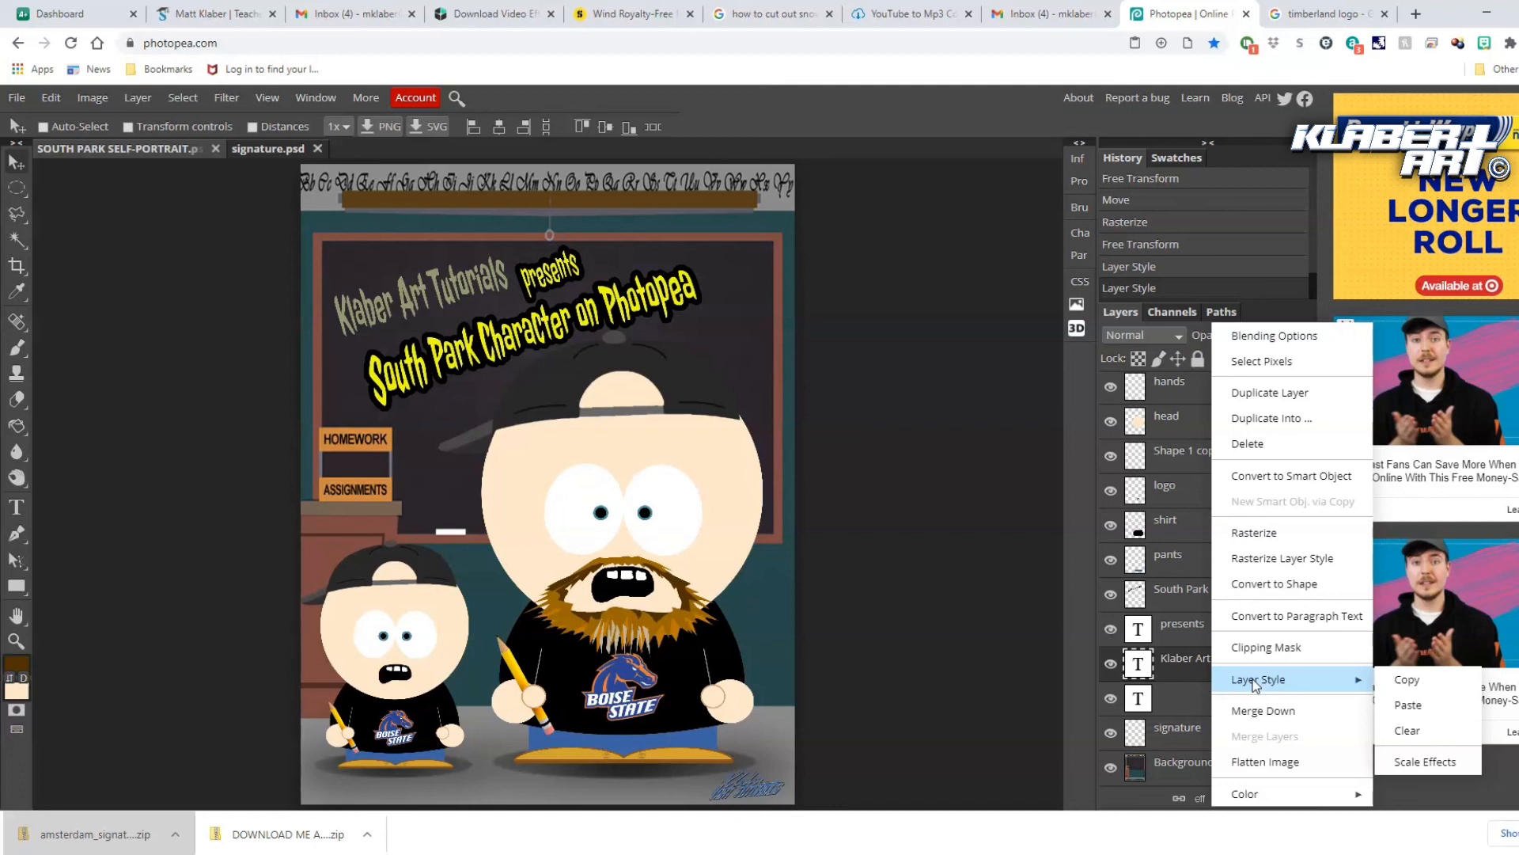
left_click(1390, 707)
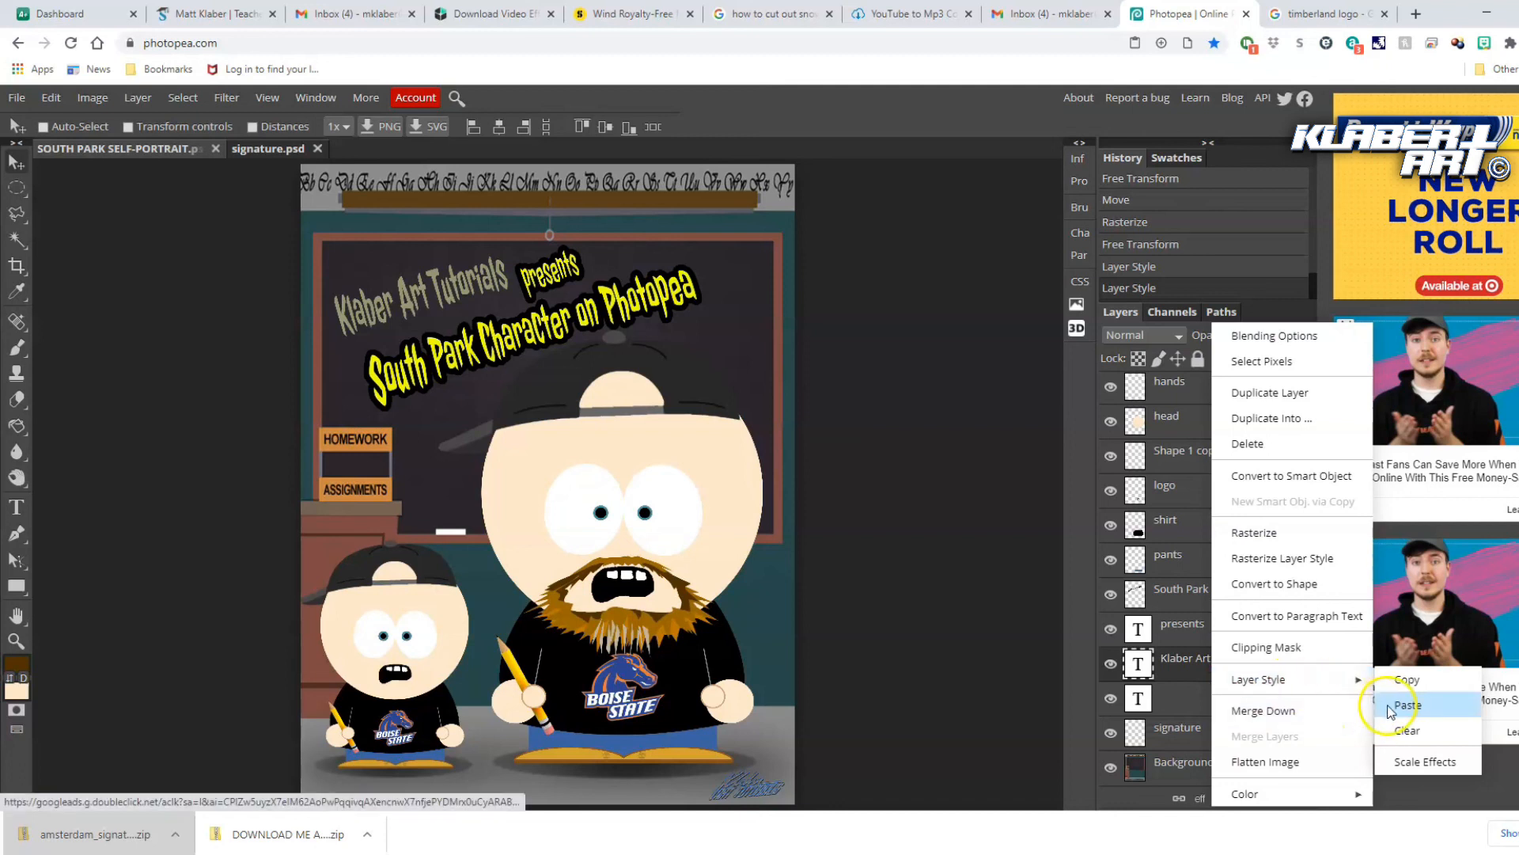
Save the finished classroom scene as a PSD and export it as a JPG at 70% quality
left_click(22, 96)
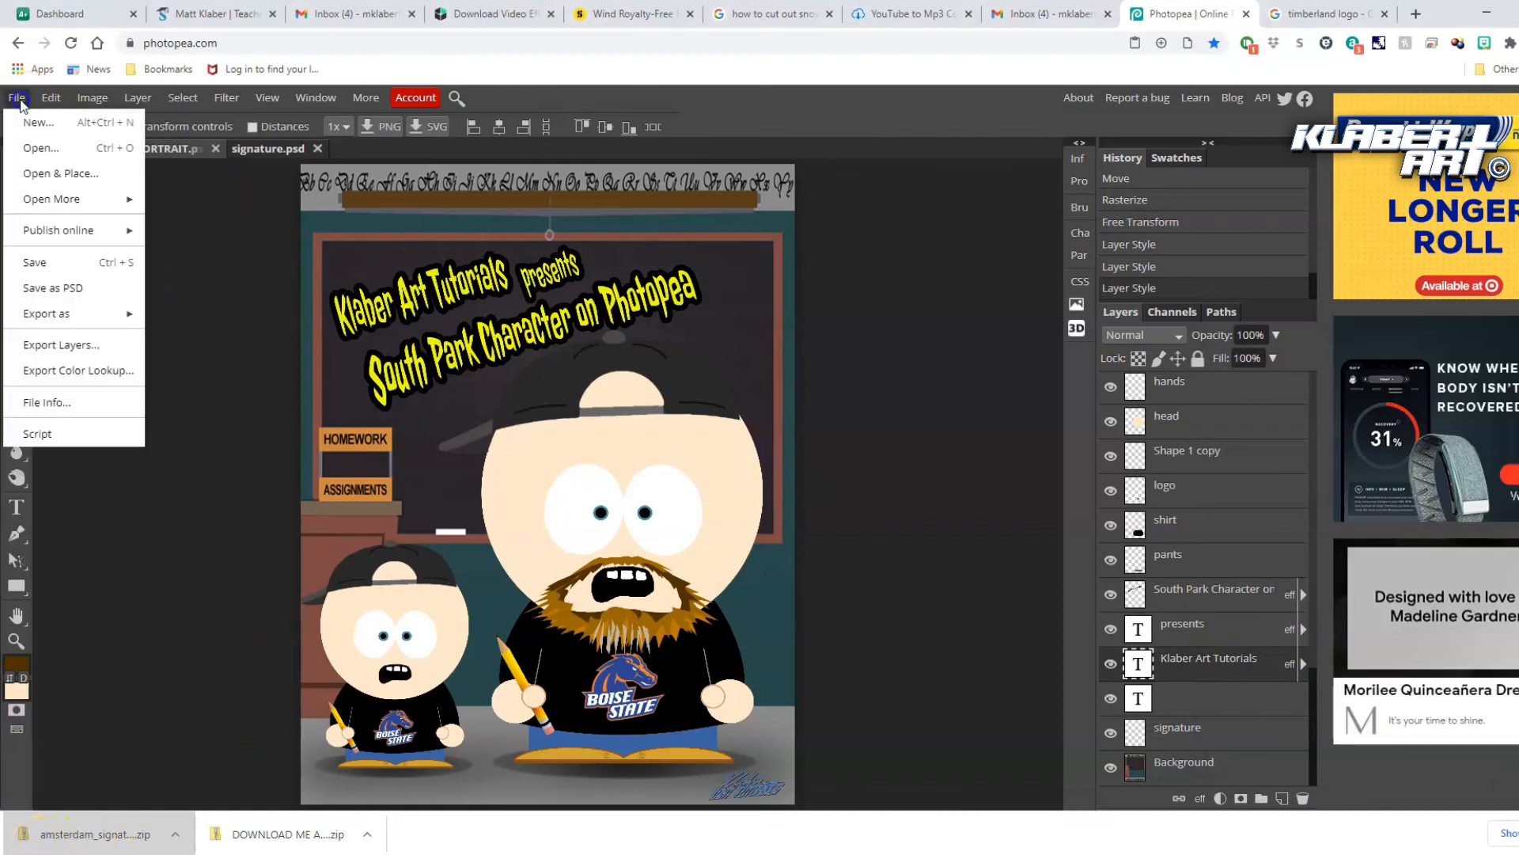
left_click(63, 287)
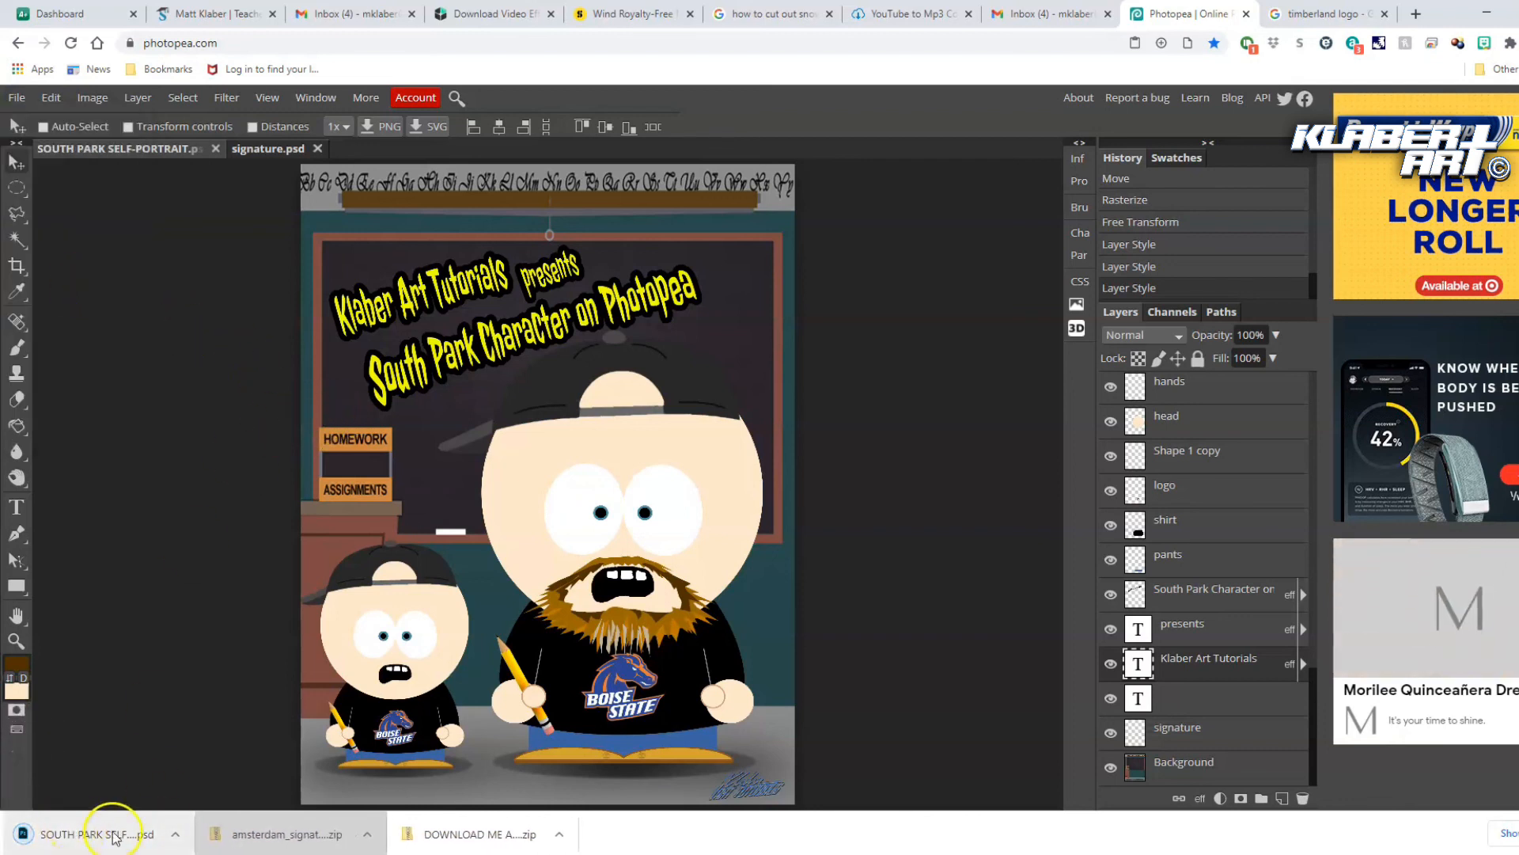
left_click(16, 96)
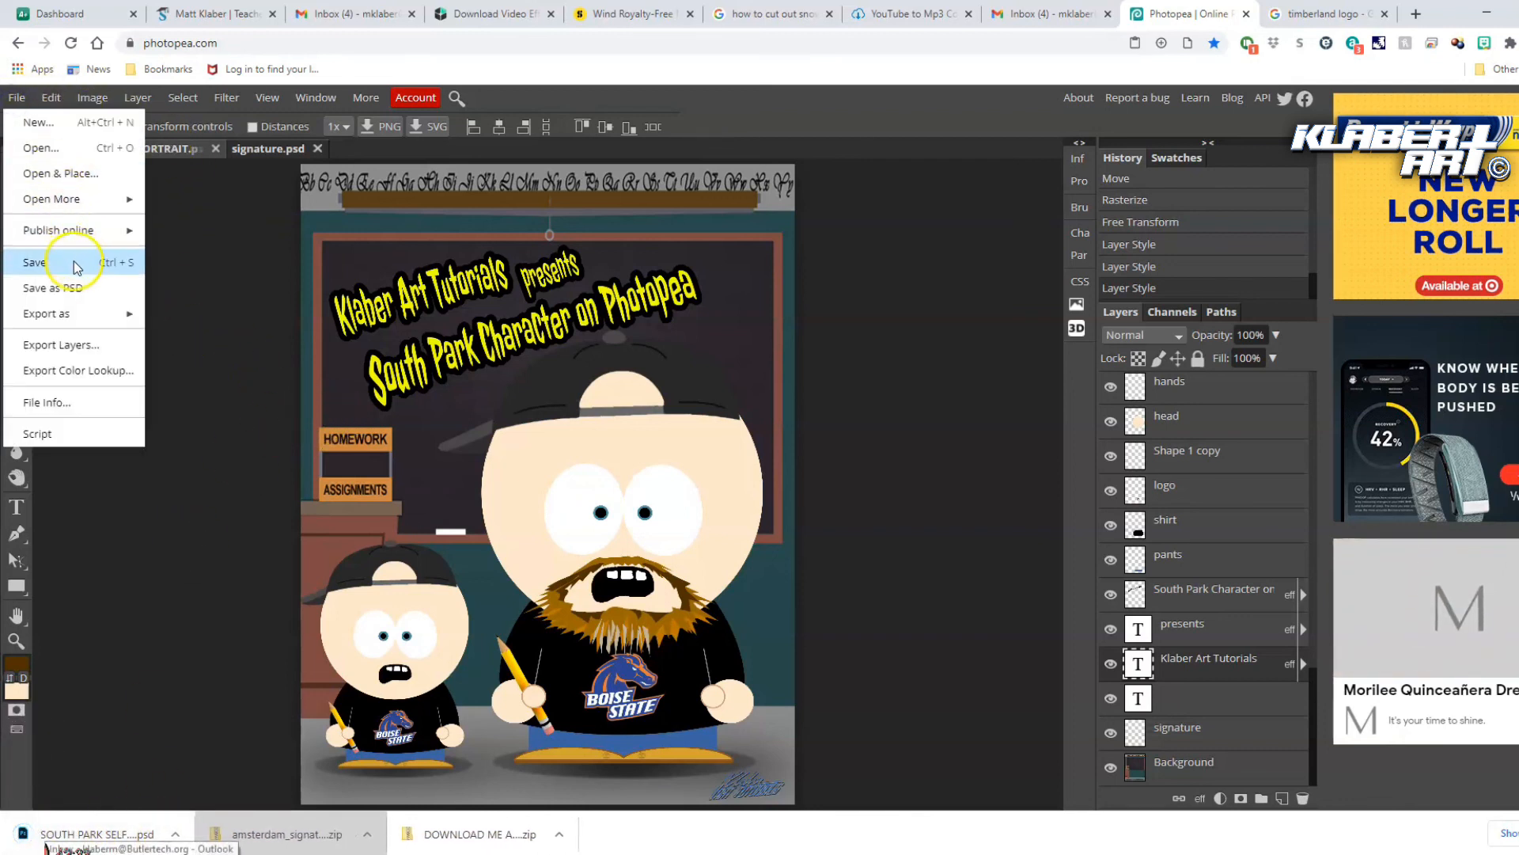
mouse_move(115, 313)
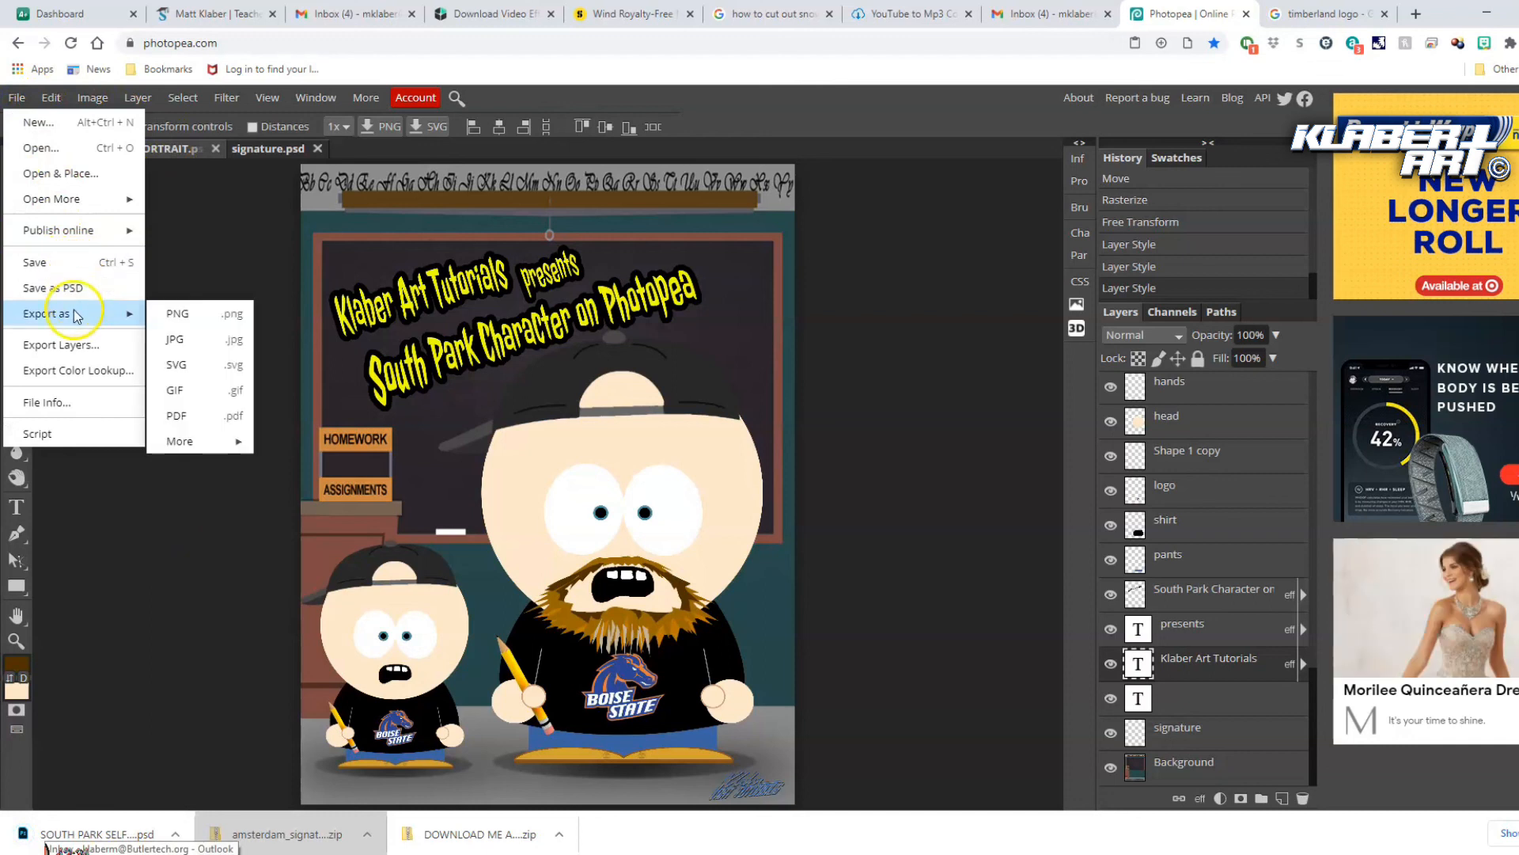
left_click(197, 346)
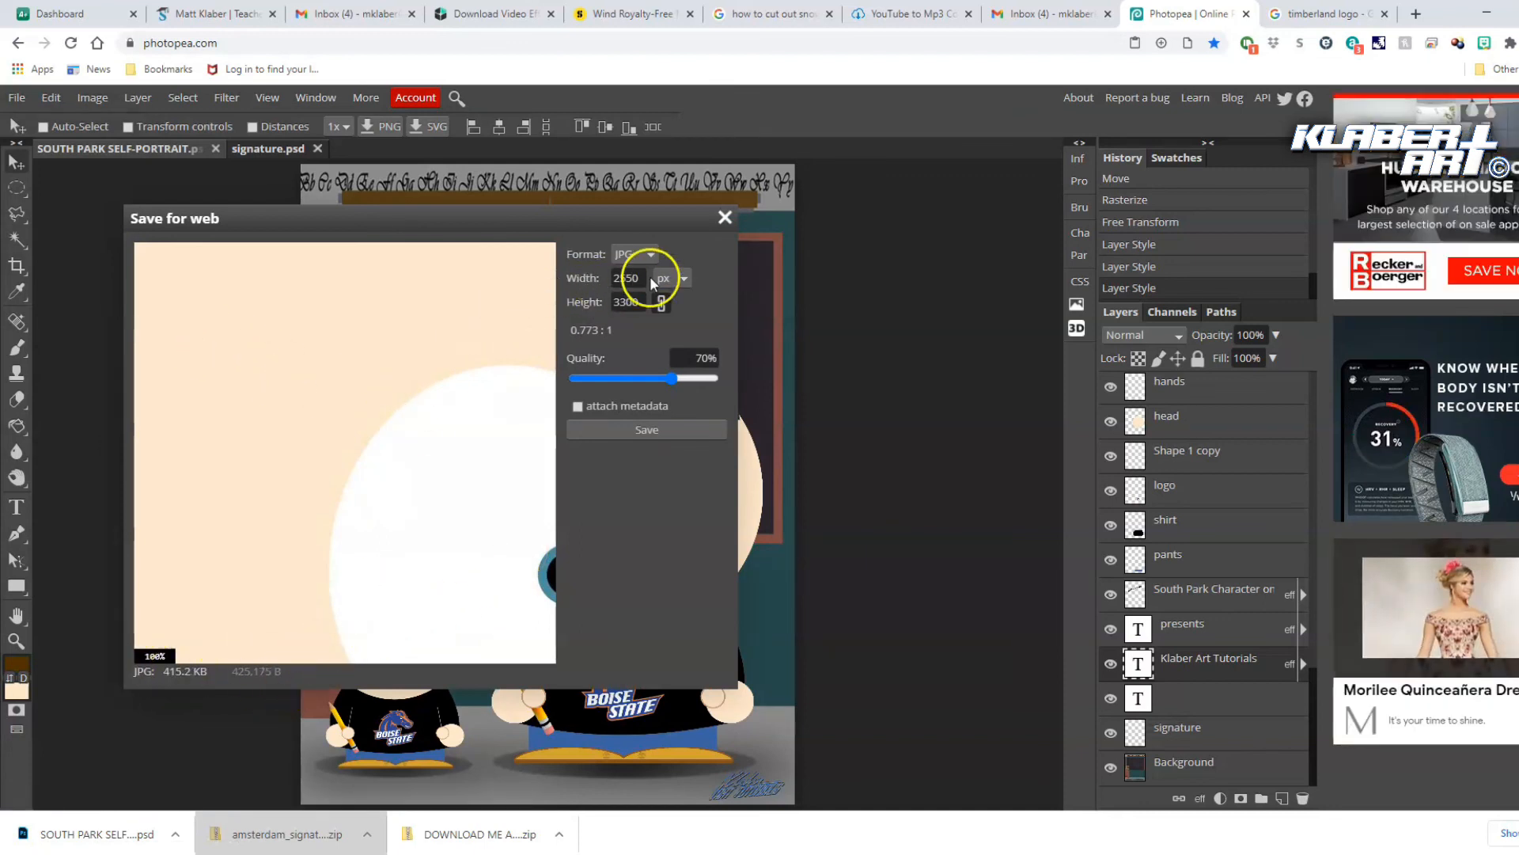
left_click(653, 435)
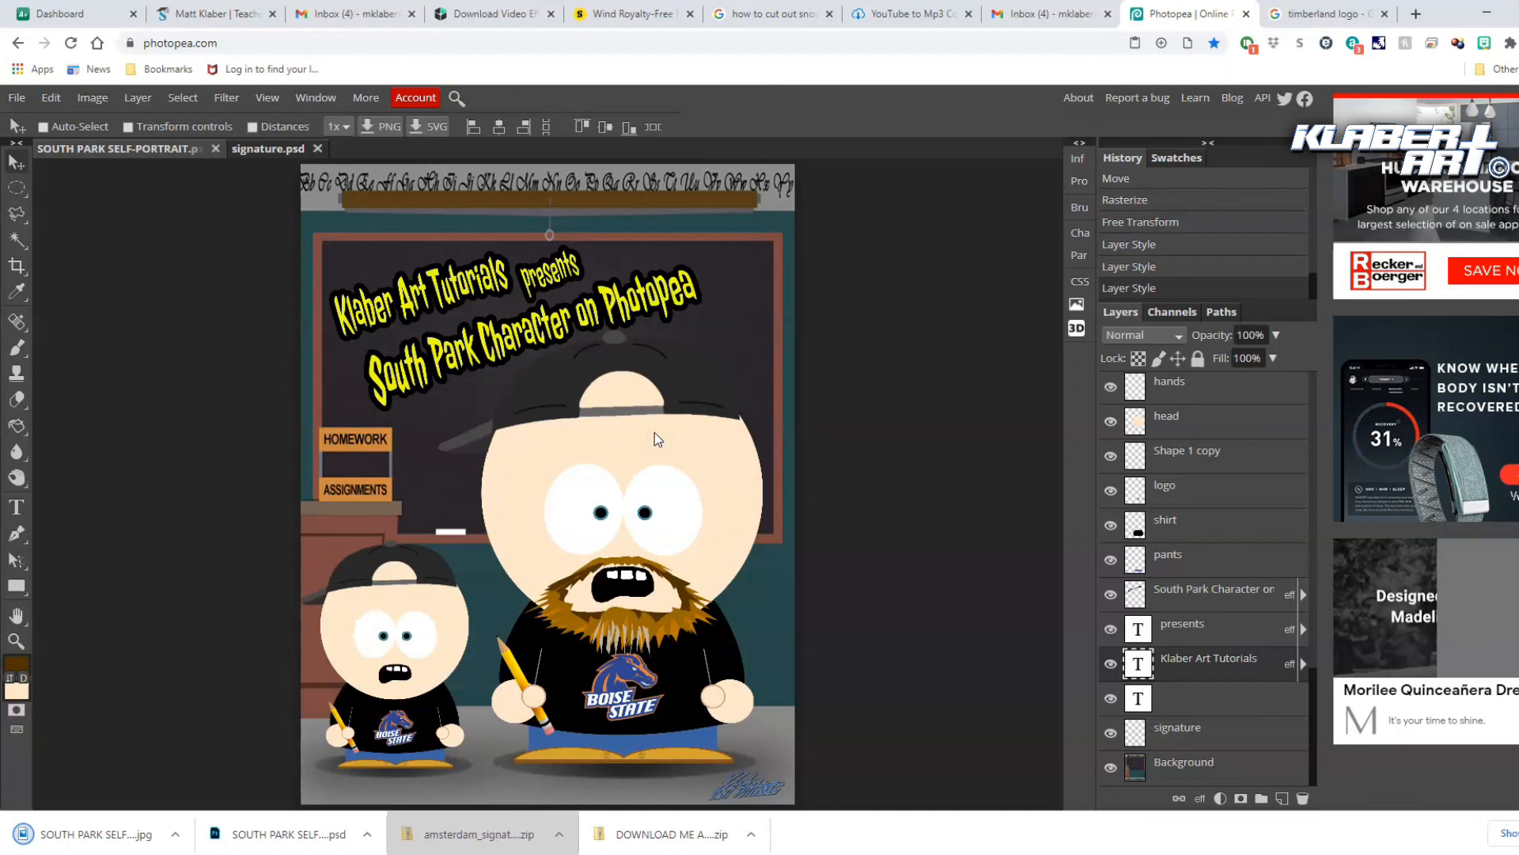
Switch to File Explorer and find the exported SOUTH PARK SELF-PORTRAIT JPG in the Downloads folder
left_click(904, 198)
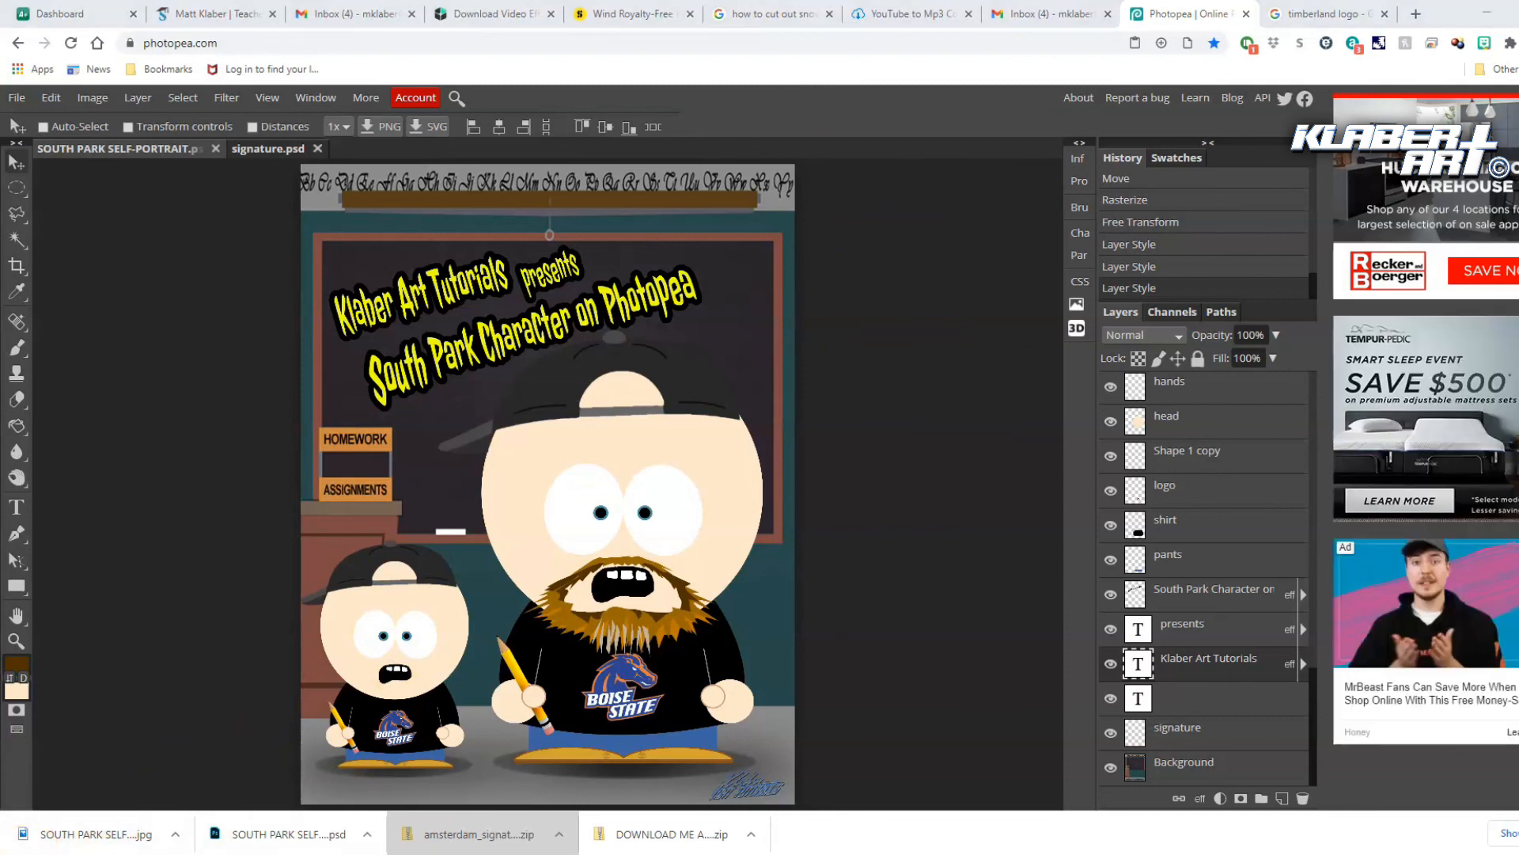
key("alt+Tab")
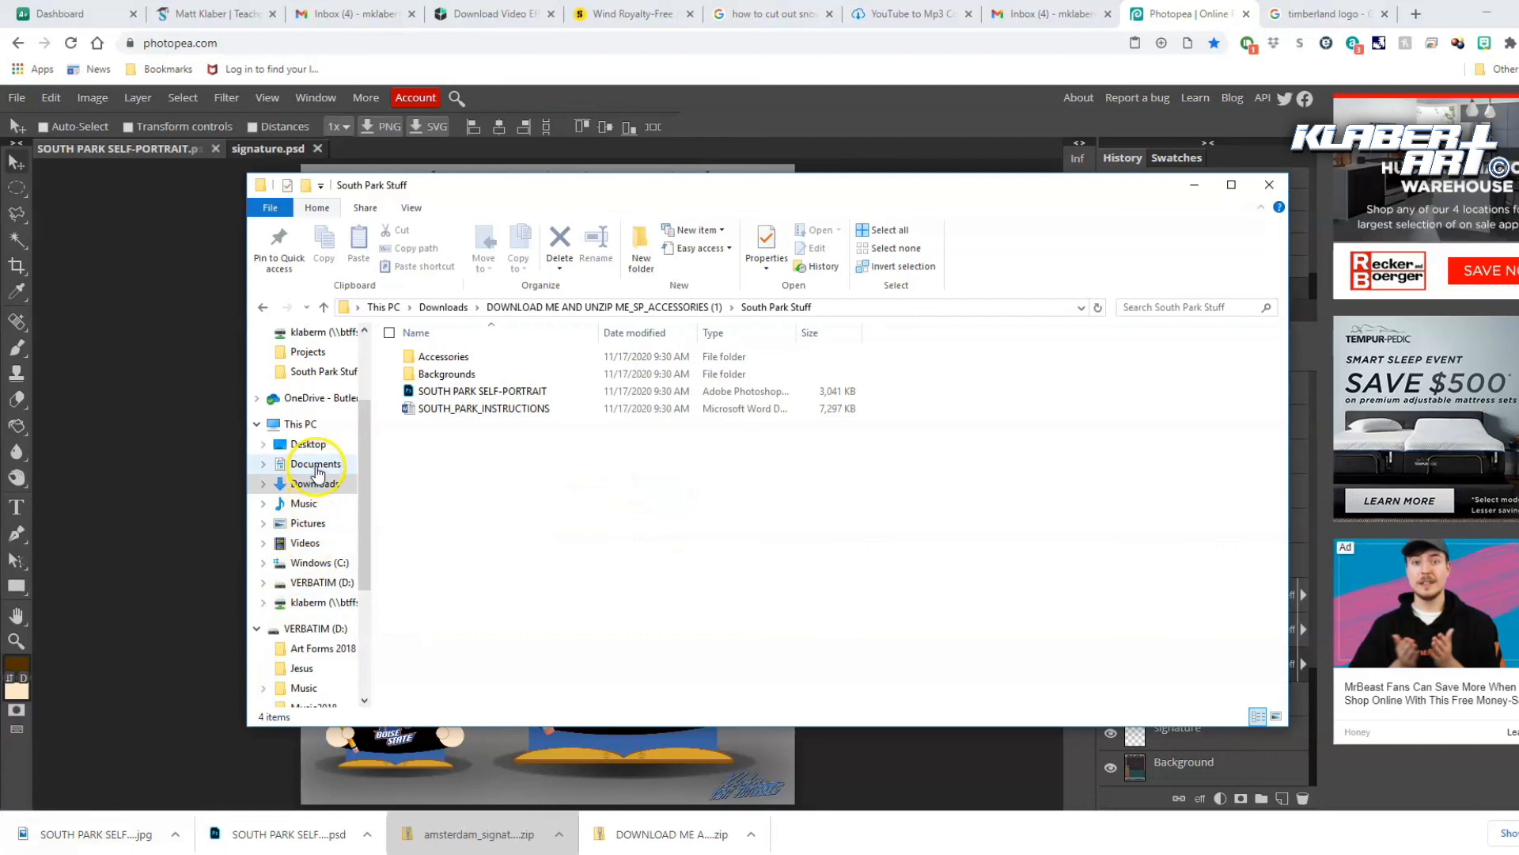
left_click(315, 482)
scroll(1043, 542, "down", 10)
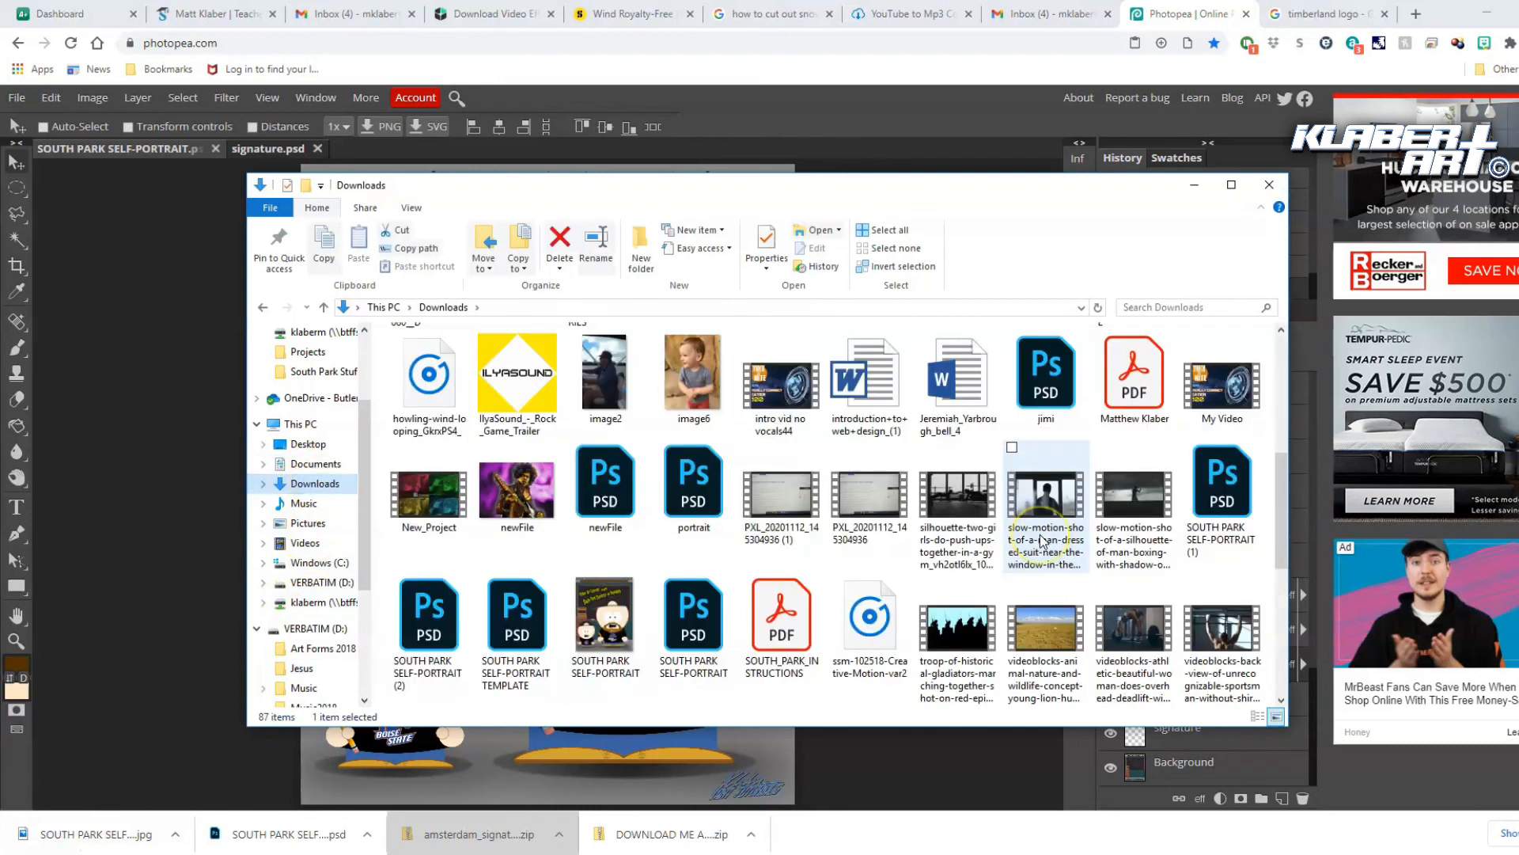
scroll(1043, 541, "down", 5)
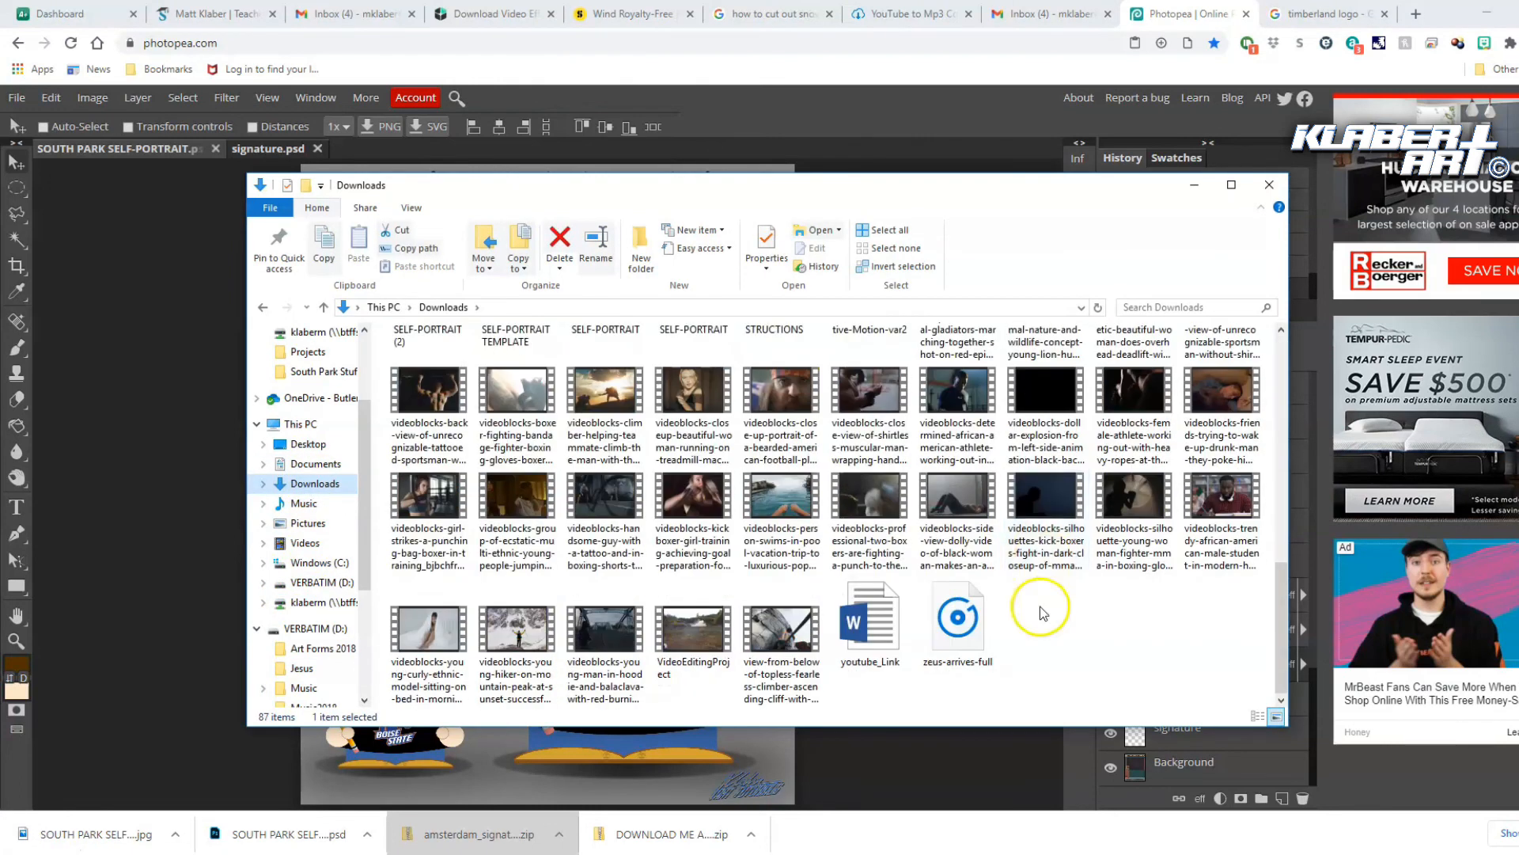
scroll(1042, 609, "up", 10)
scroll(1042, 611, "up", 5)
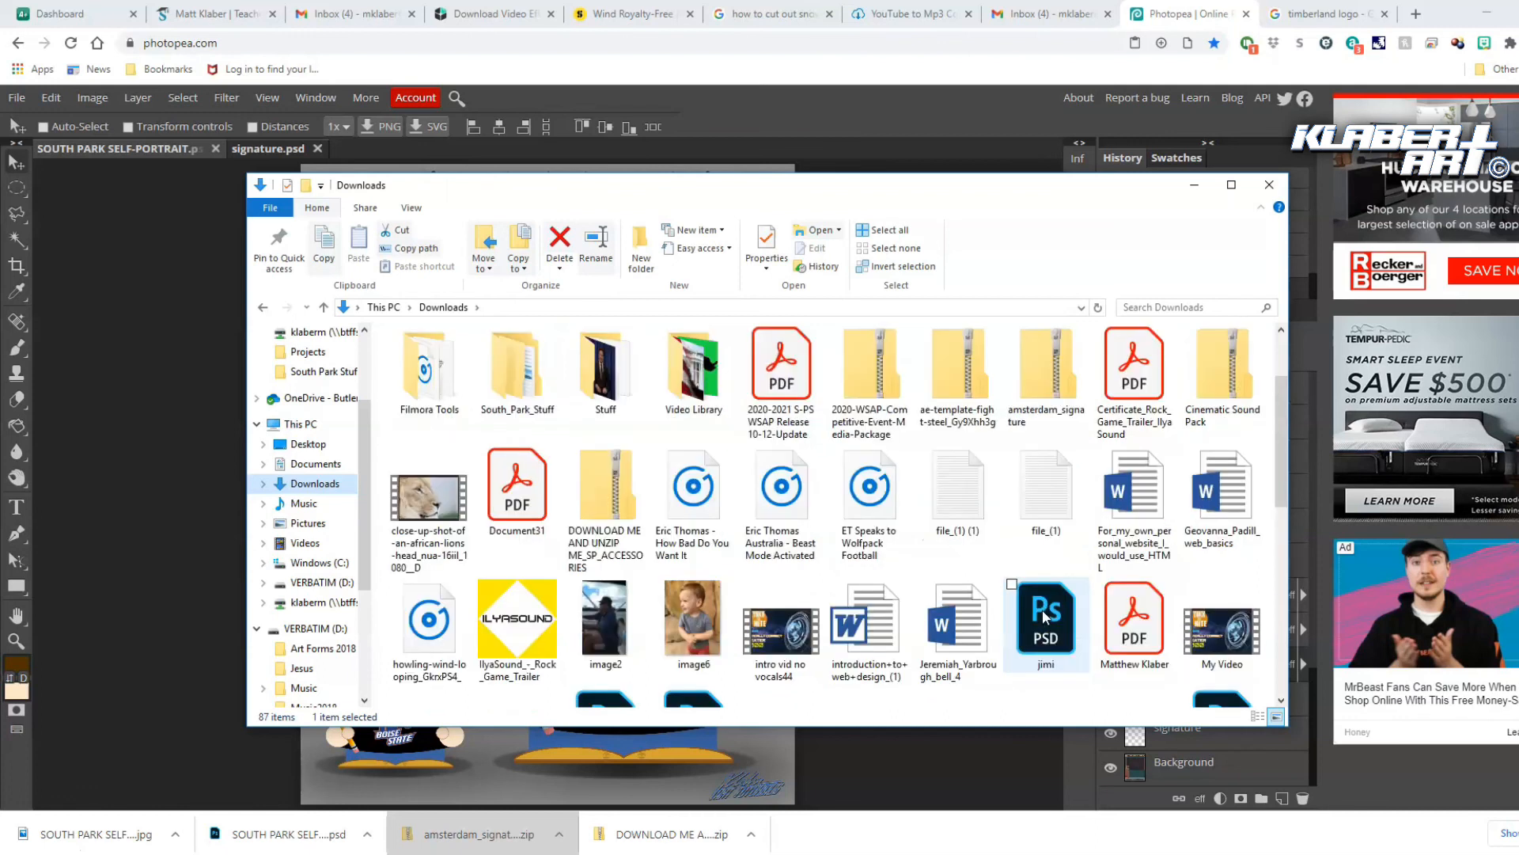
scroll(1042, 610, "down", 3)
scroll(1043, 615, "down", 4)
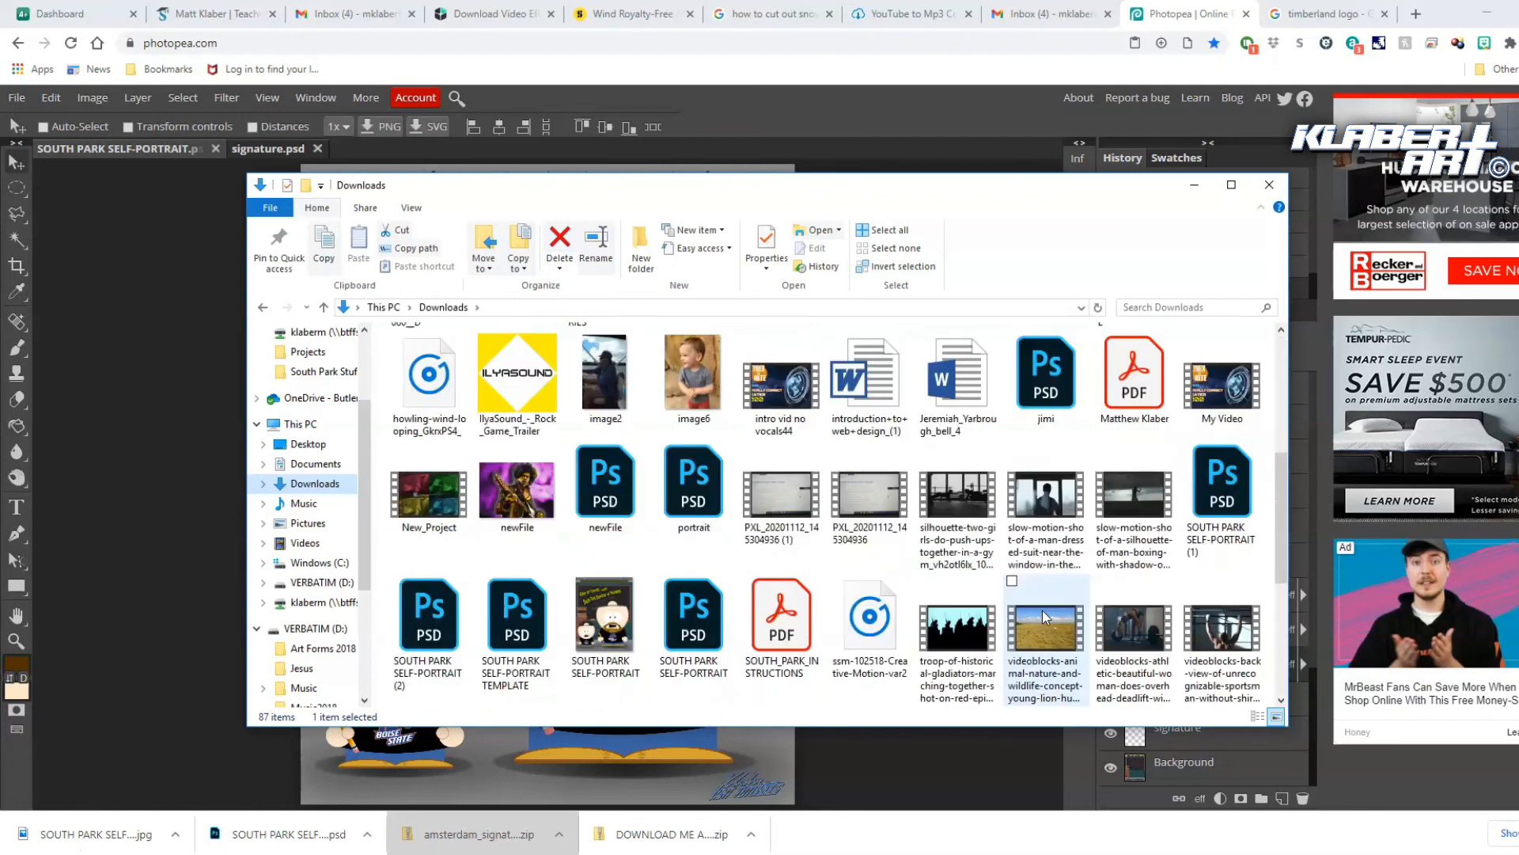
View the exported SOUTH PARK SELF-PORTRAIT JPG in Photos, close it and return to Photopea
double_click(619, 632)
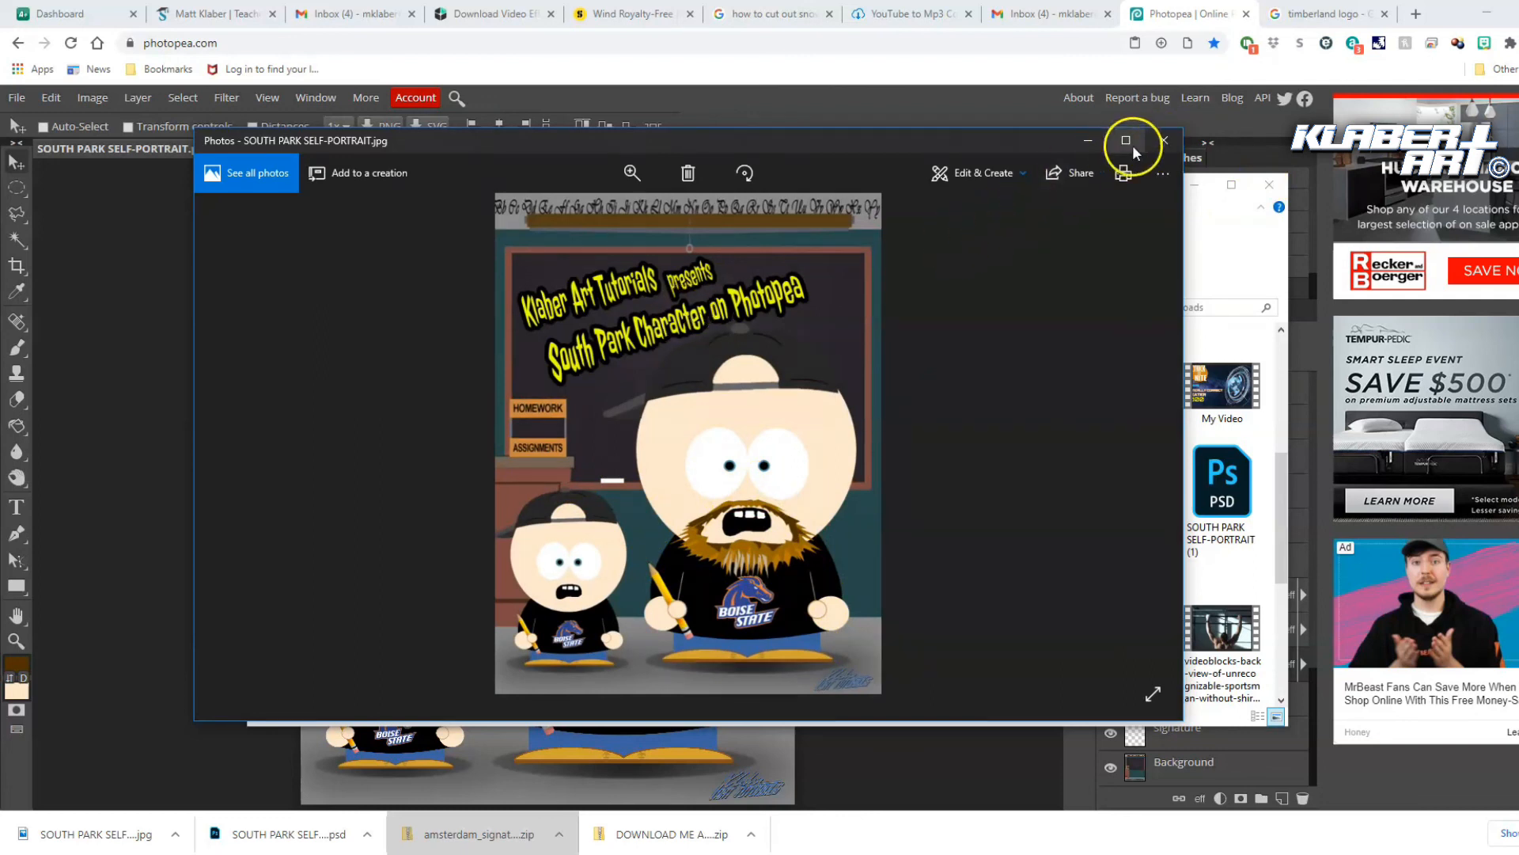
left_click(1160, 143)
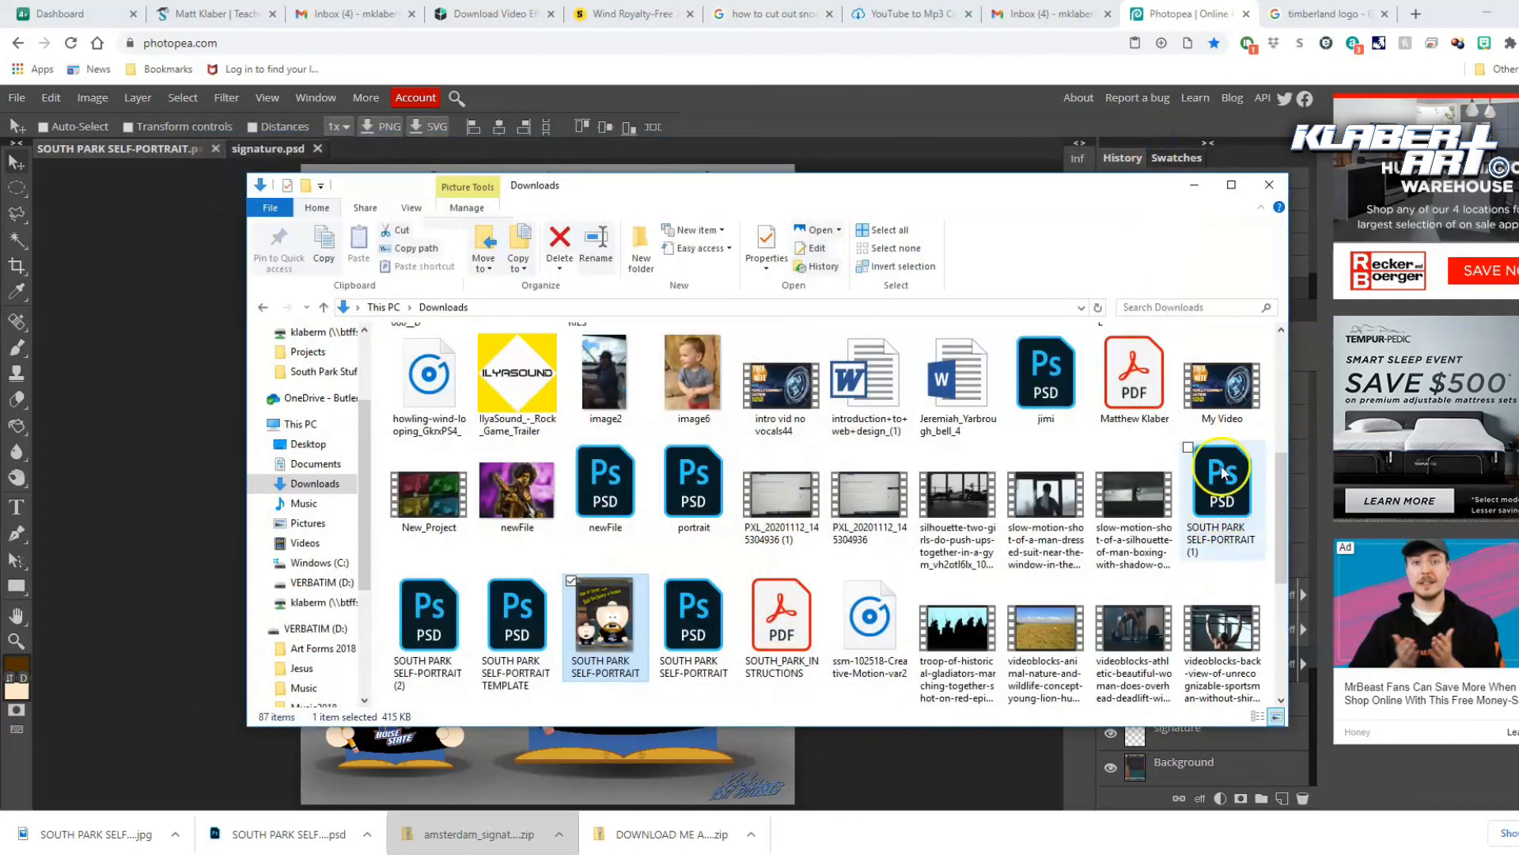
left_click(1195, 186)
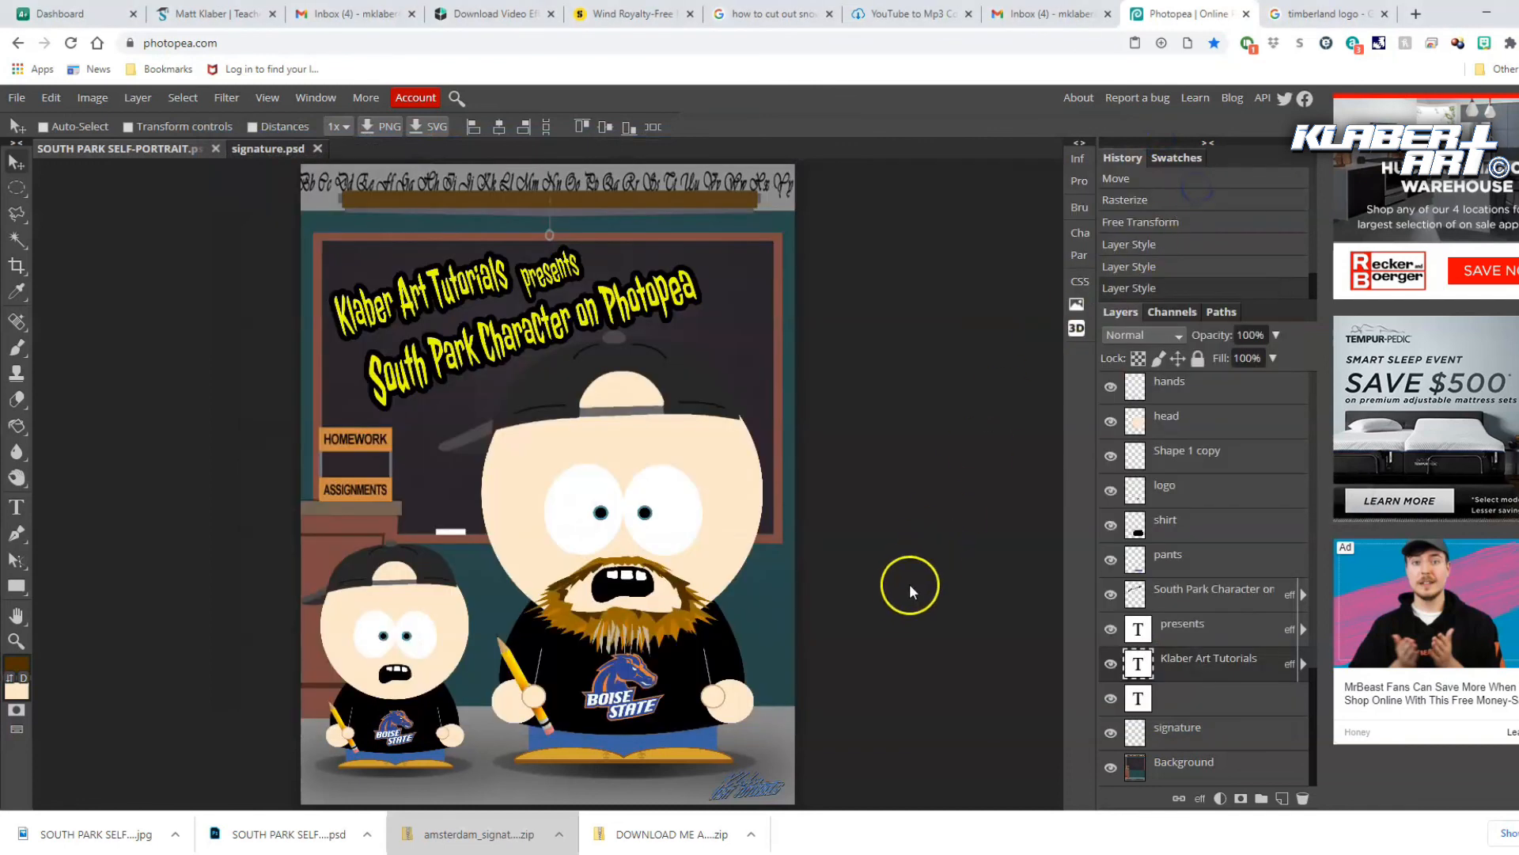